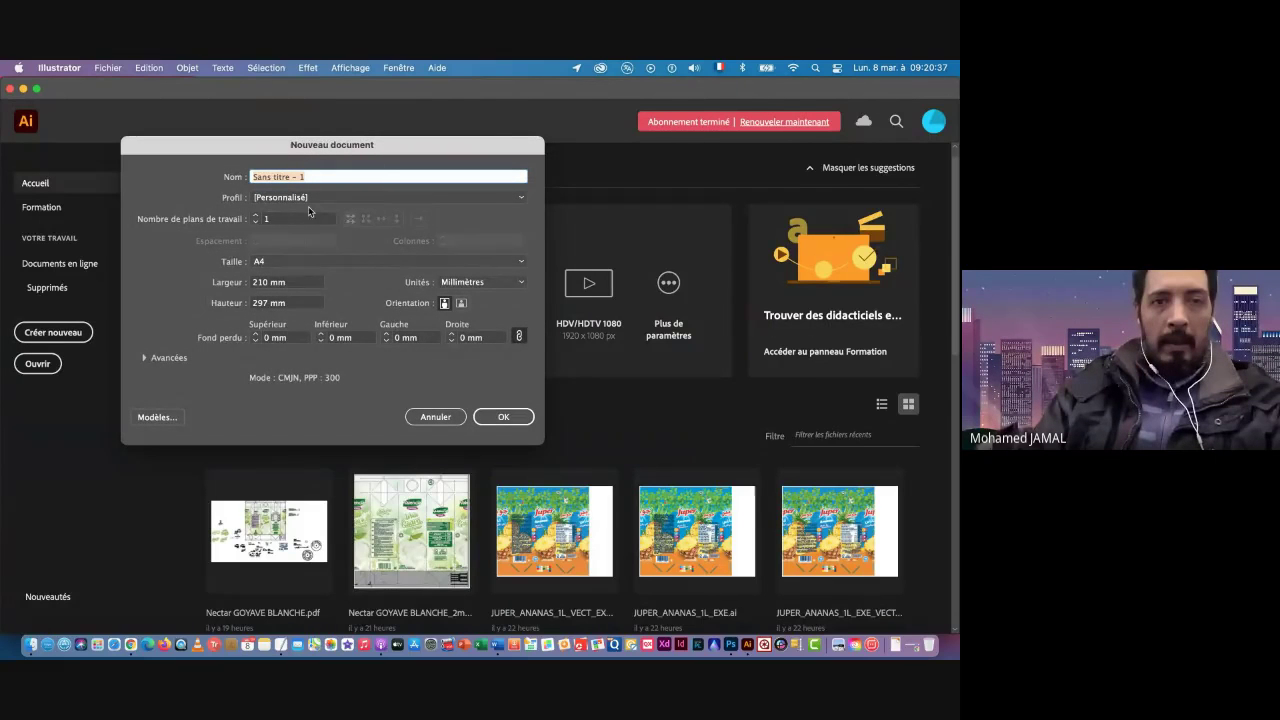
Step: Create a new A4 document named "Take a break" in landscape orientation
type("T")
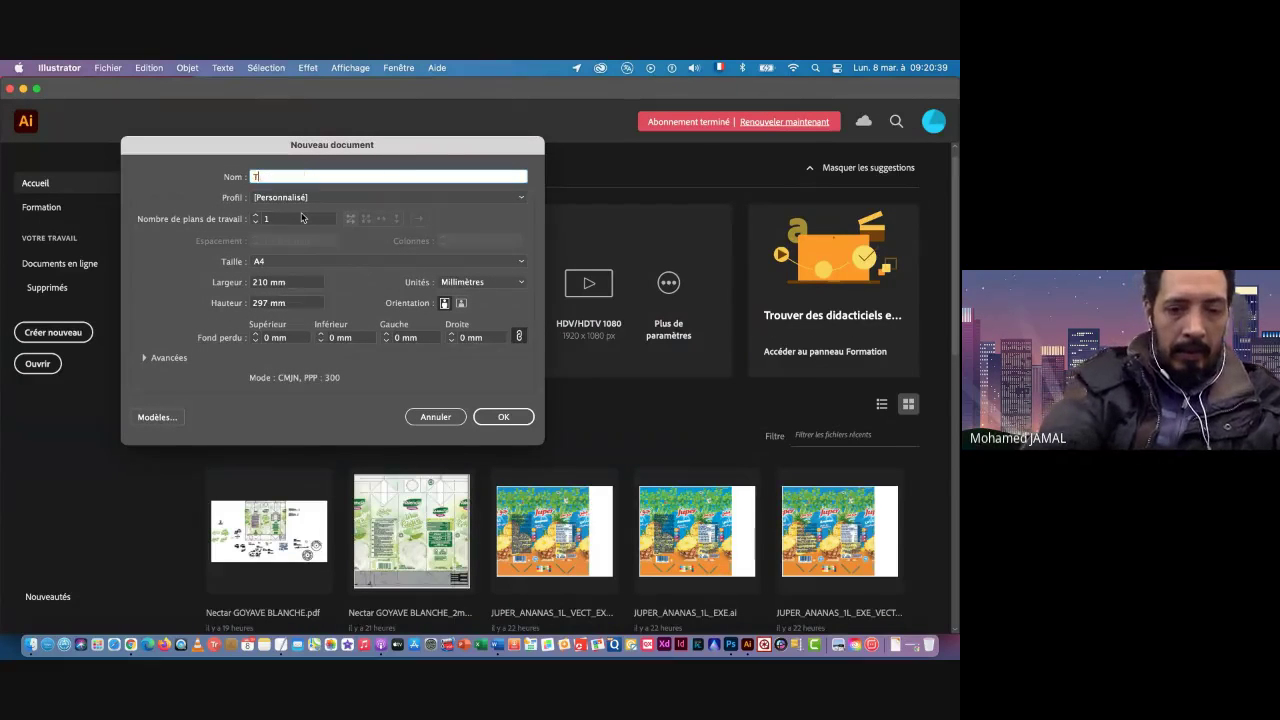
type("ake ")
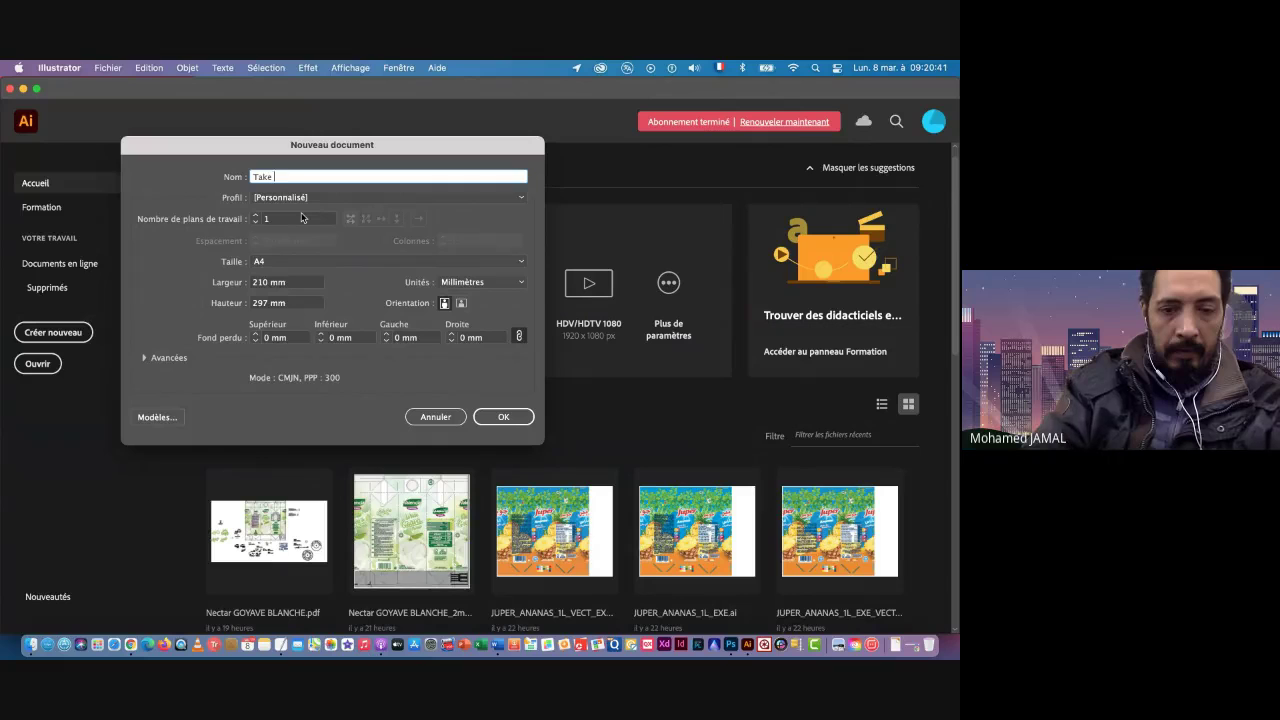
type("a")
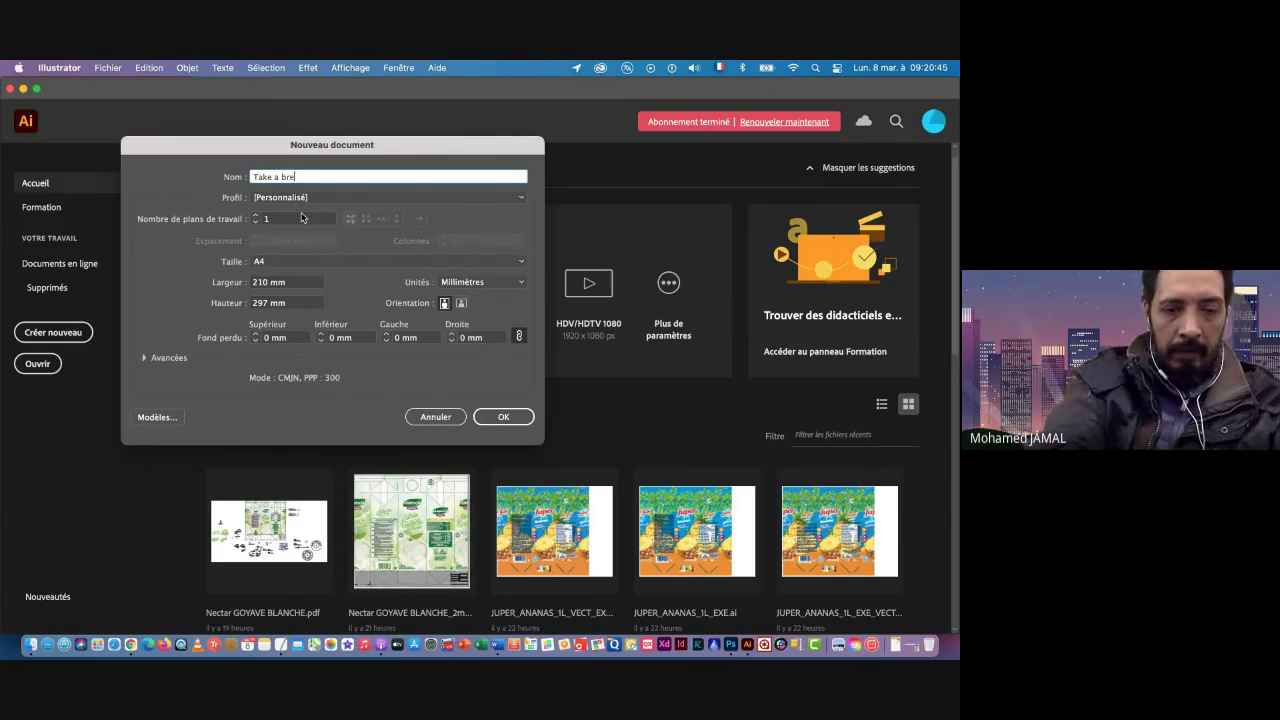
type(" break")
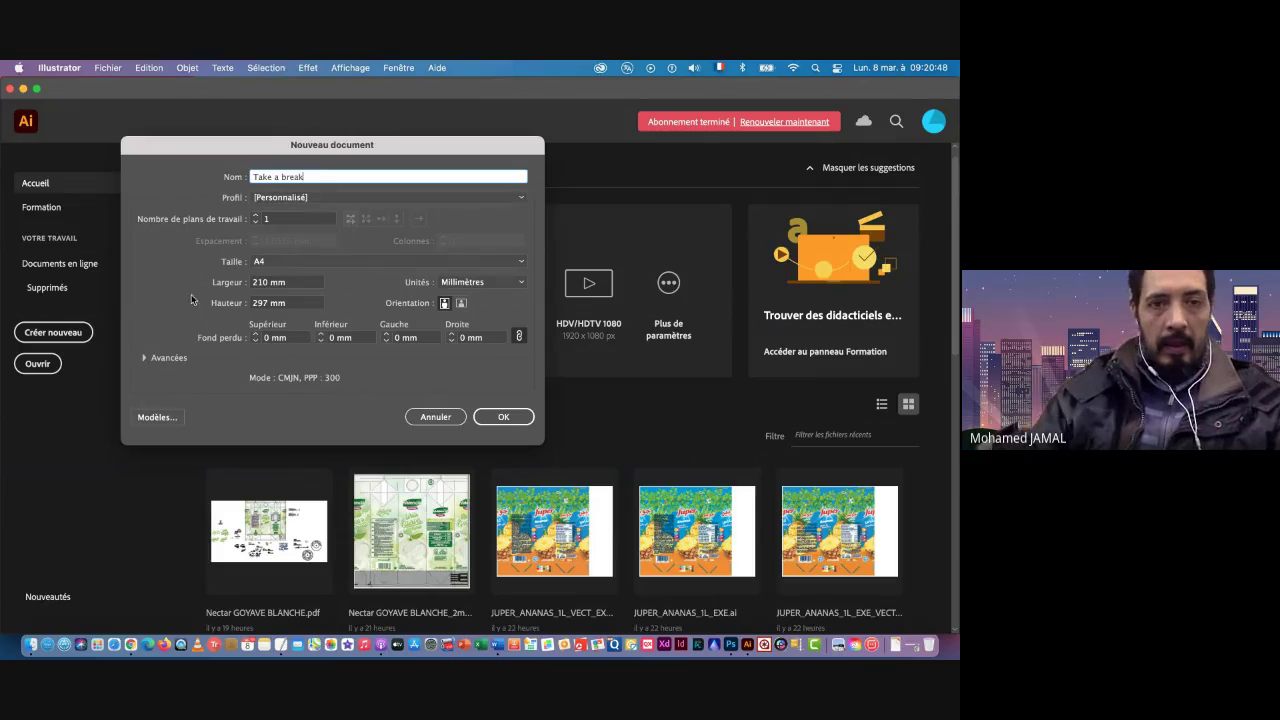
left_click(461, 303)
left_click(503, 417)
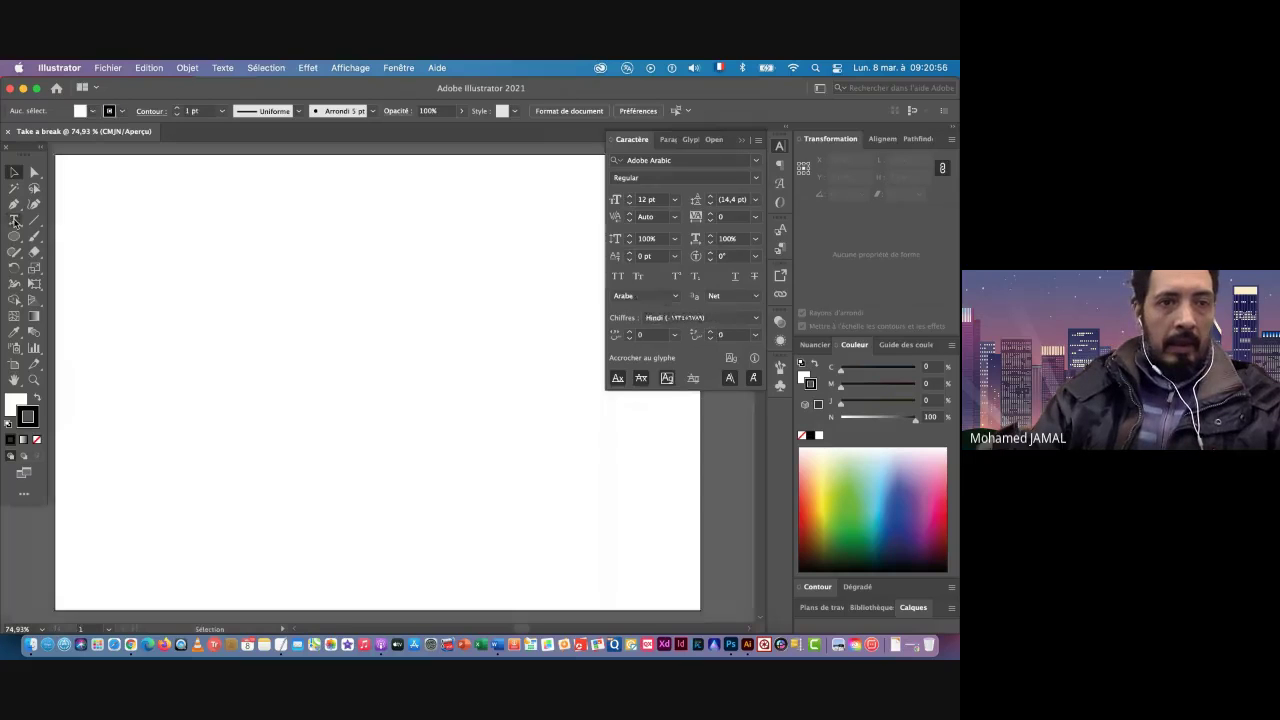
Step: Add the two-line point text "Take a" / "BREAK" near the middle of the artboard with the standard left-to-right Type tool
left_click(14, 220)
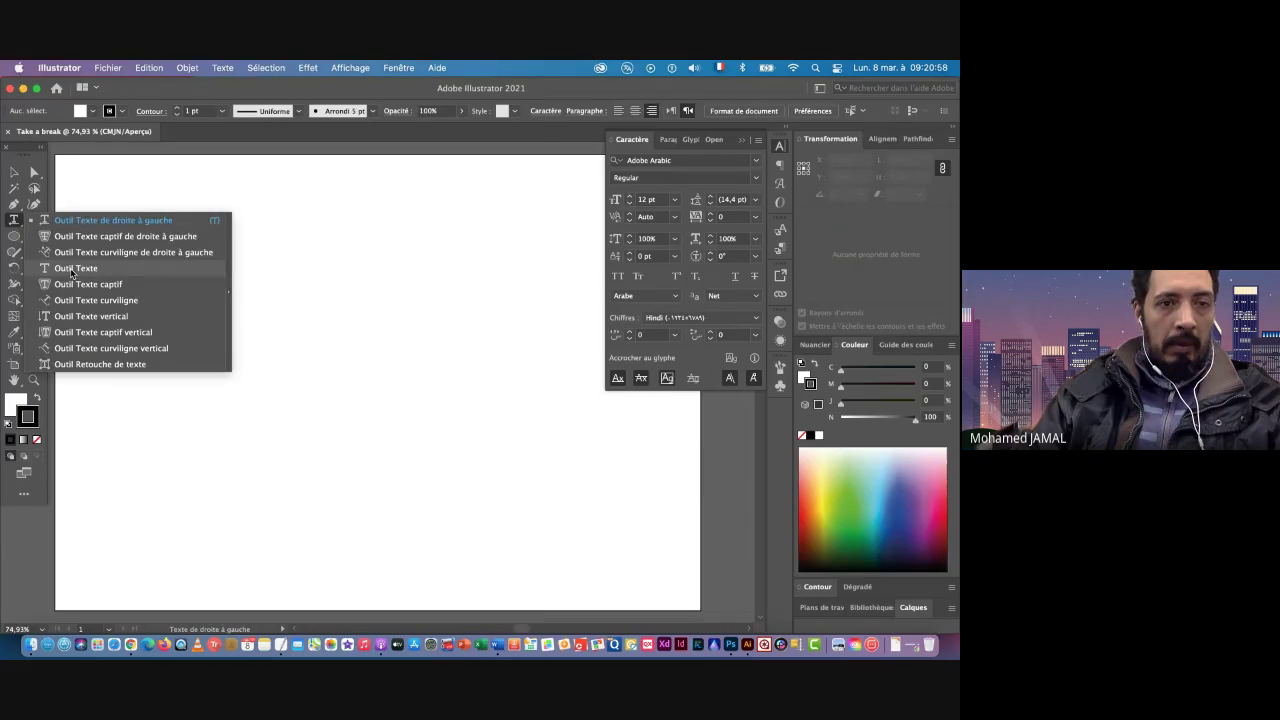
left_click(76, 268)
left_click(282, 324)
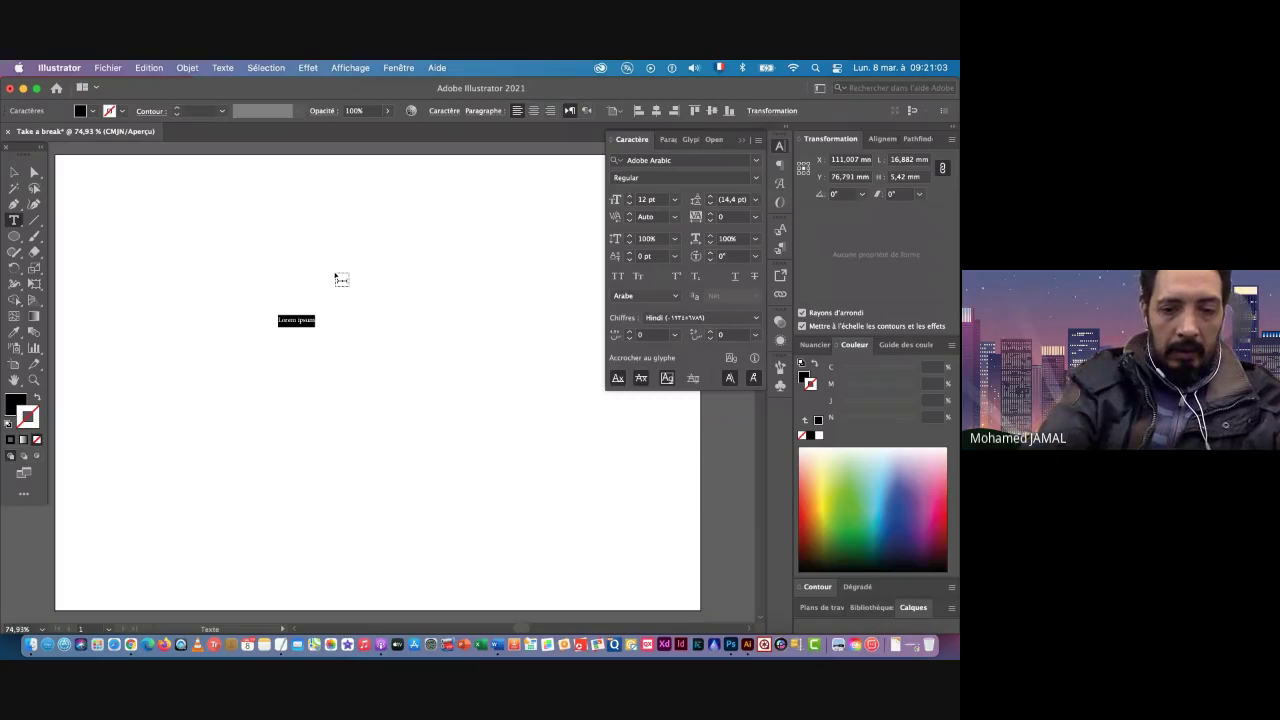
type("٢")
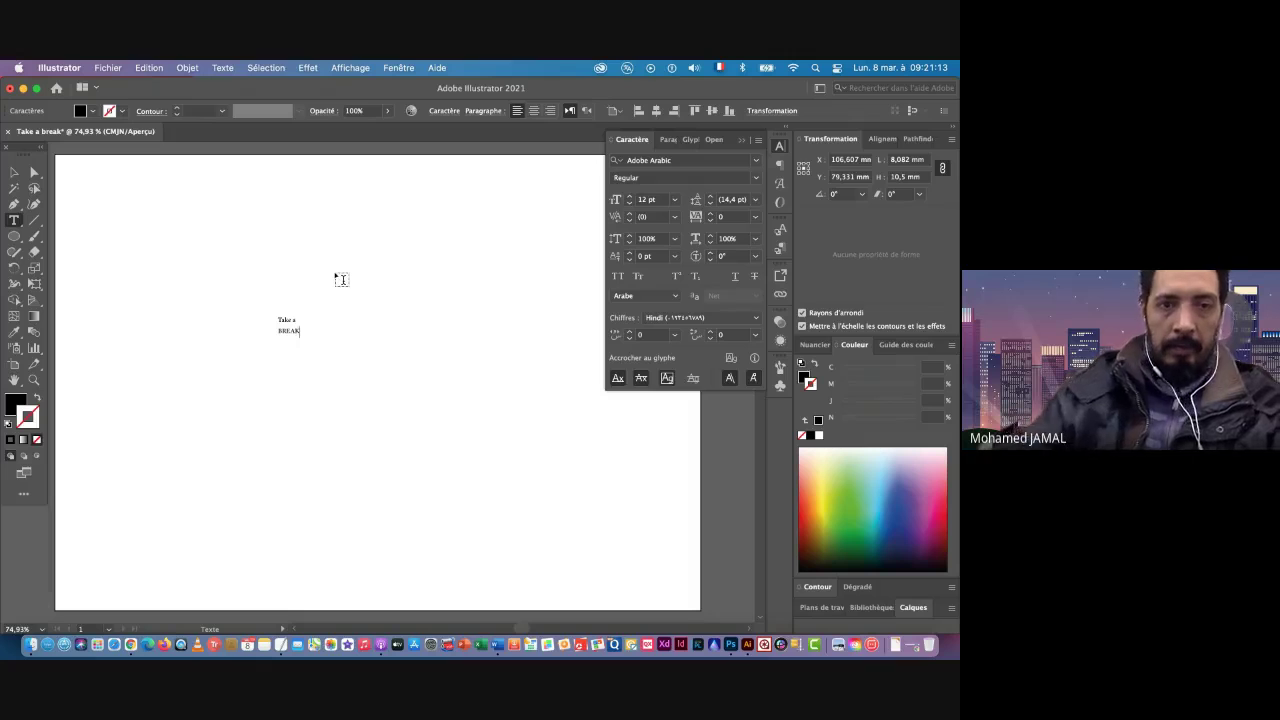
Step: Scale the text up proportionally to about 82 mm wide and tighten its leading to 90 pt
left_click(15, 175)
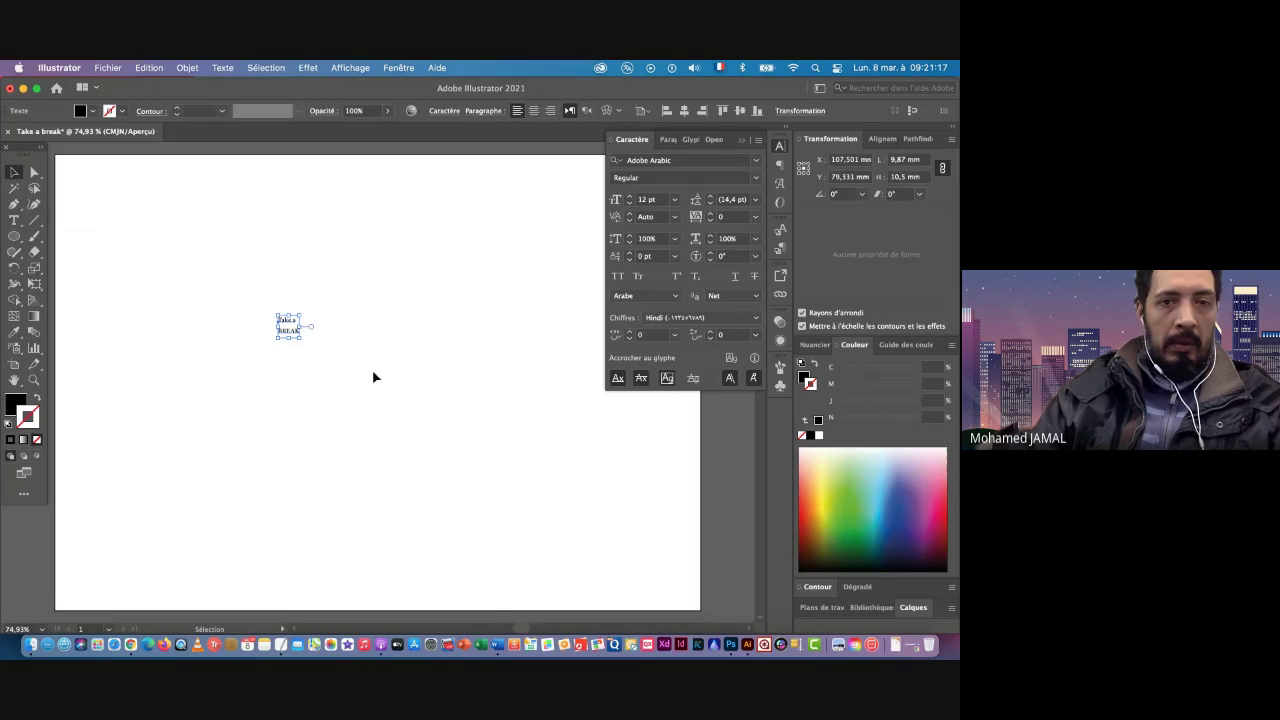
left_click_drag(297, 326, 458, 328)
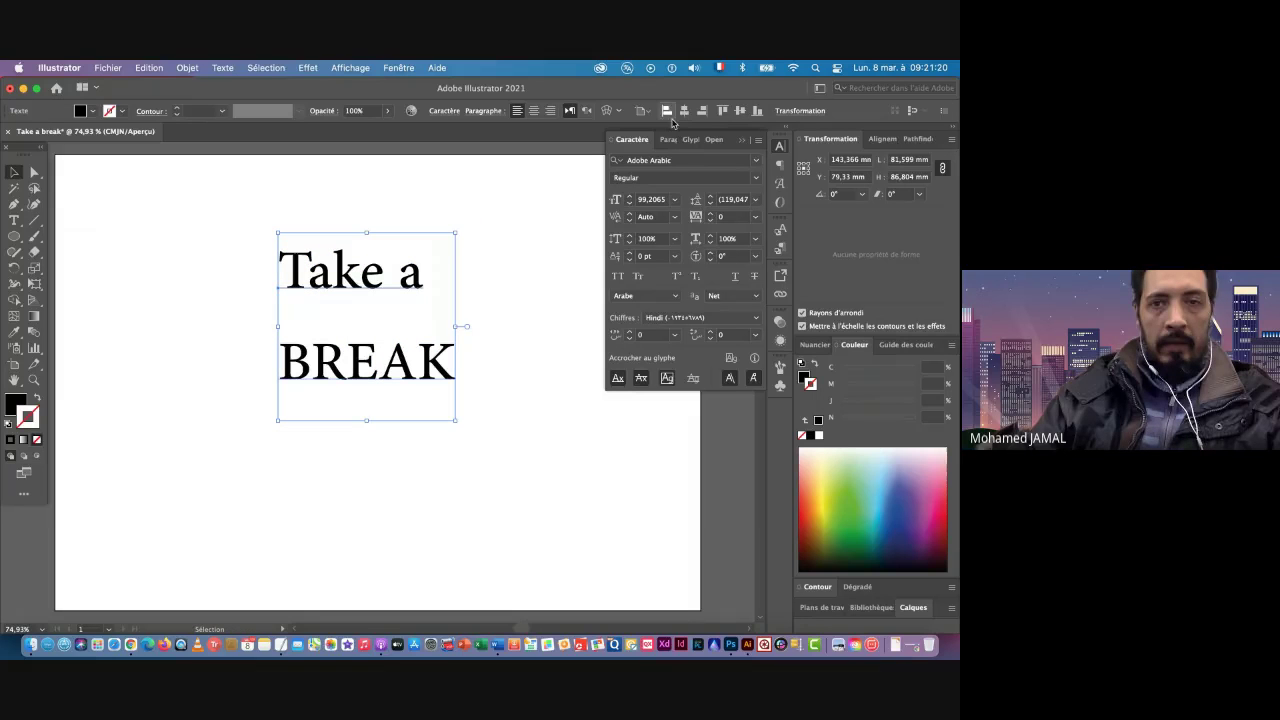
left_click(710, 204)
left_click(710, 204)
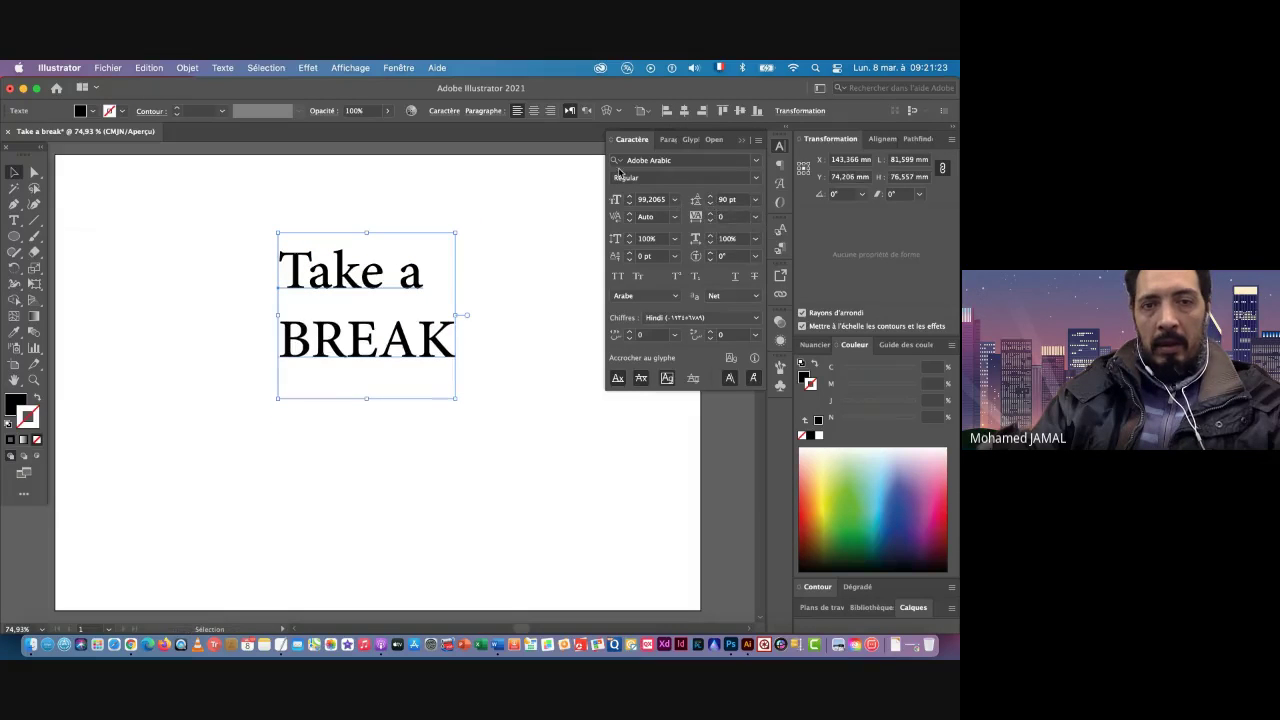
Step: Set the text's font to Akzidenz-Grotesk BQ Super and enlarge it proportionally to about 162 mm wide
left_click(679, 160)
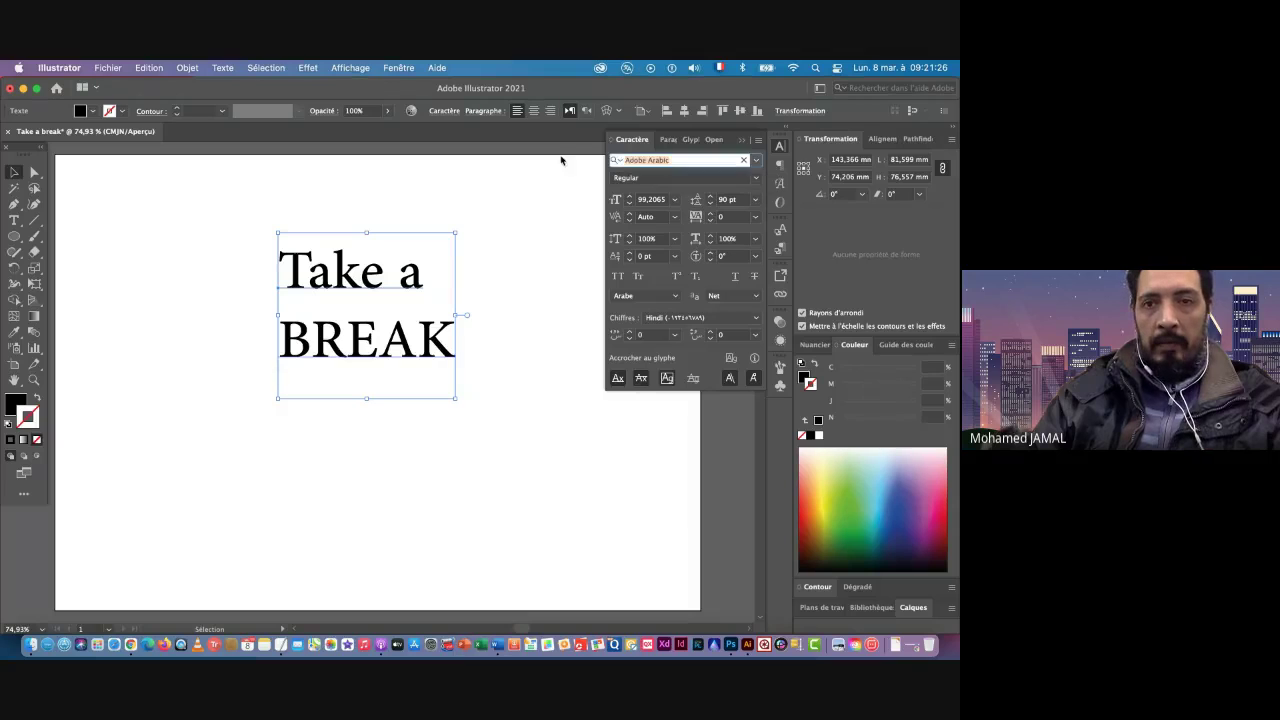
left_click(755, 162)
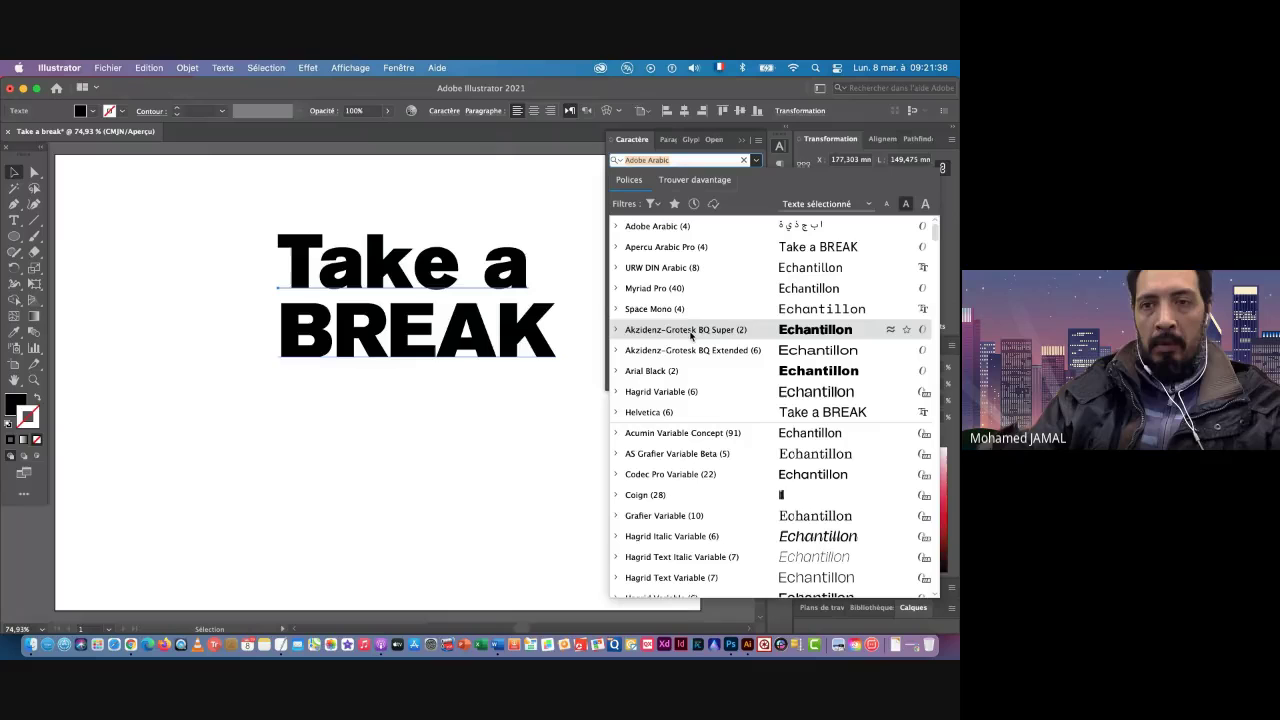
left_click(690, 331)
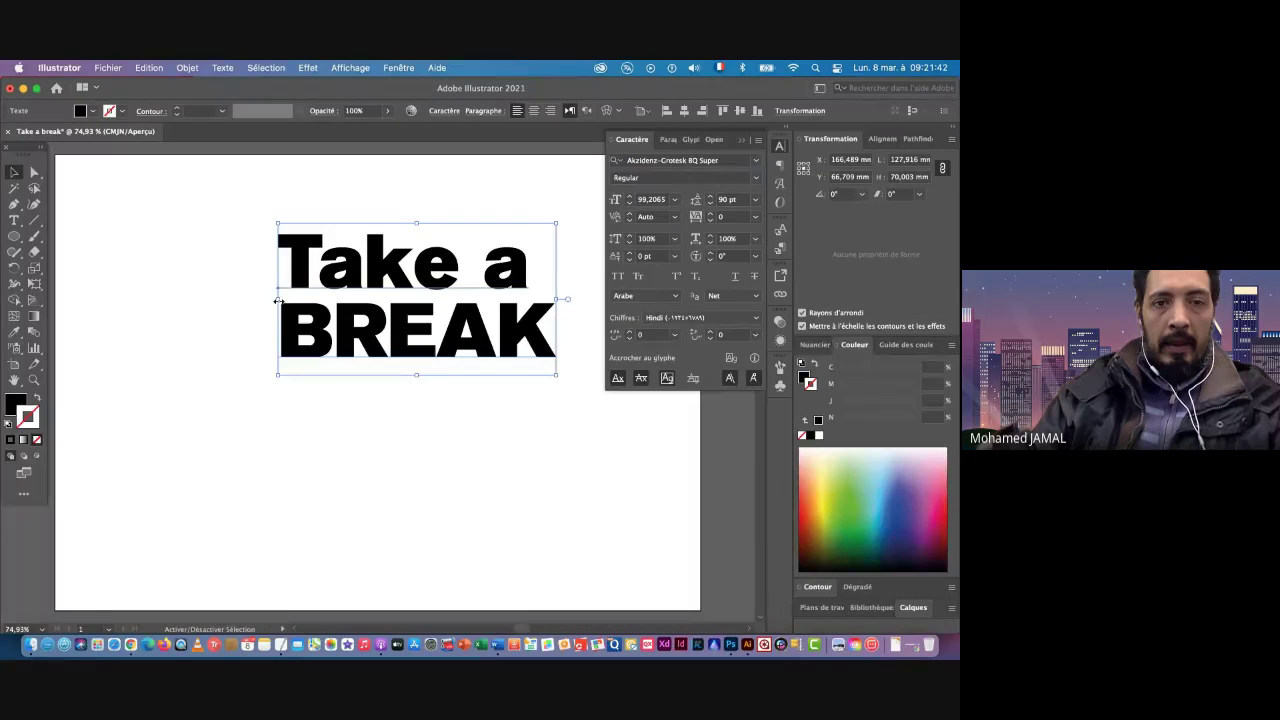
left_click_drag(278, 300, 201, 298)
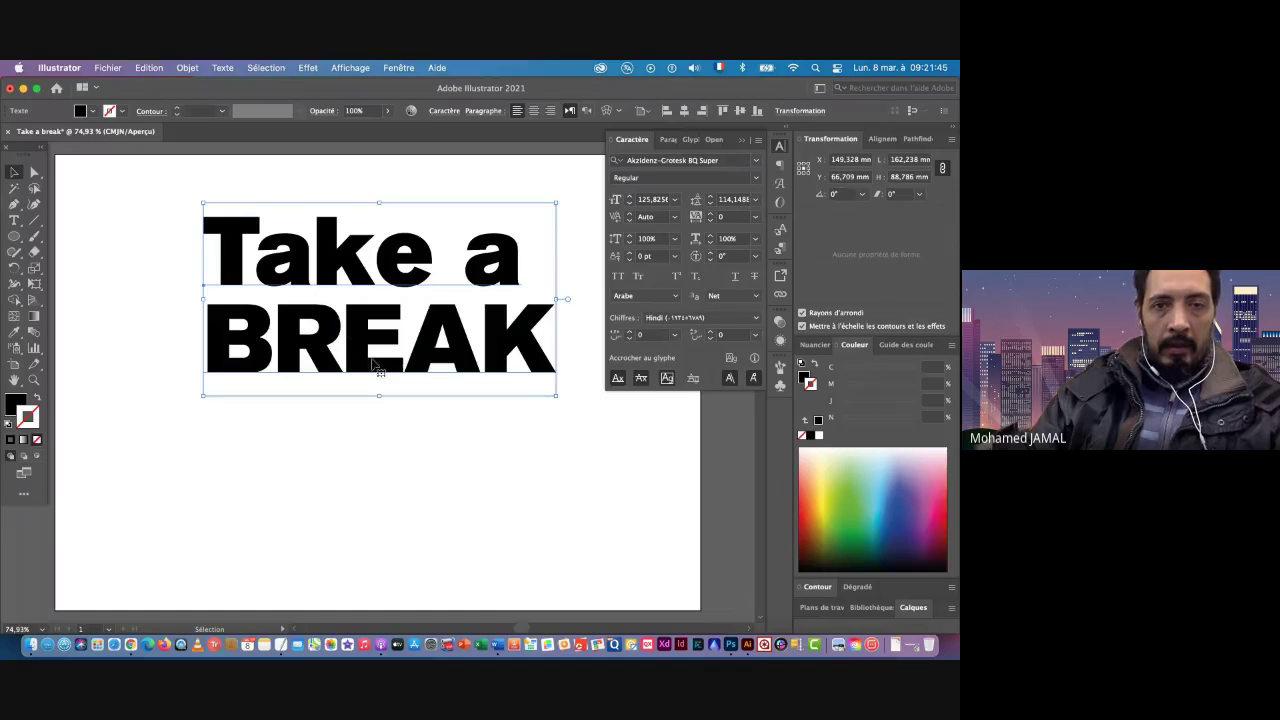
Step: Convert the "Take a BREAK" text to outlines and ungroup the letters
left_click(187, 70)
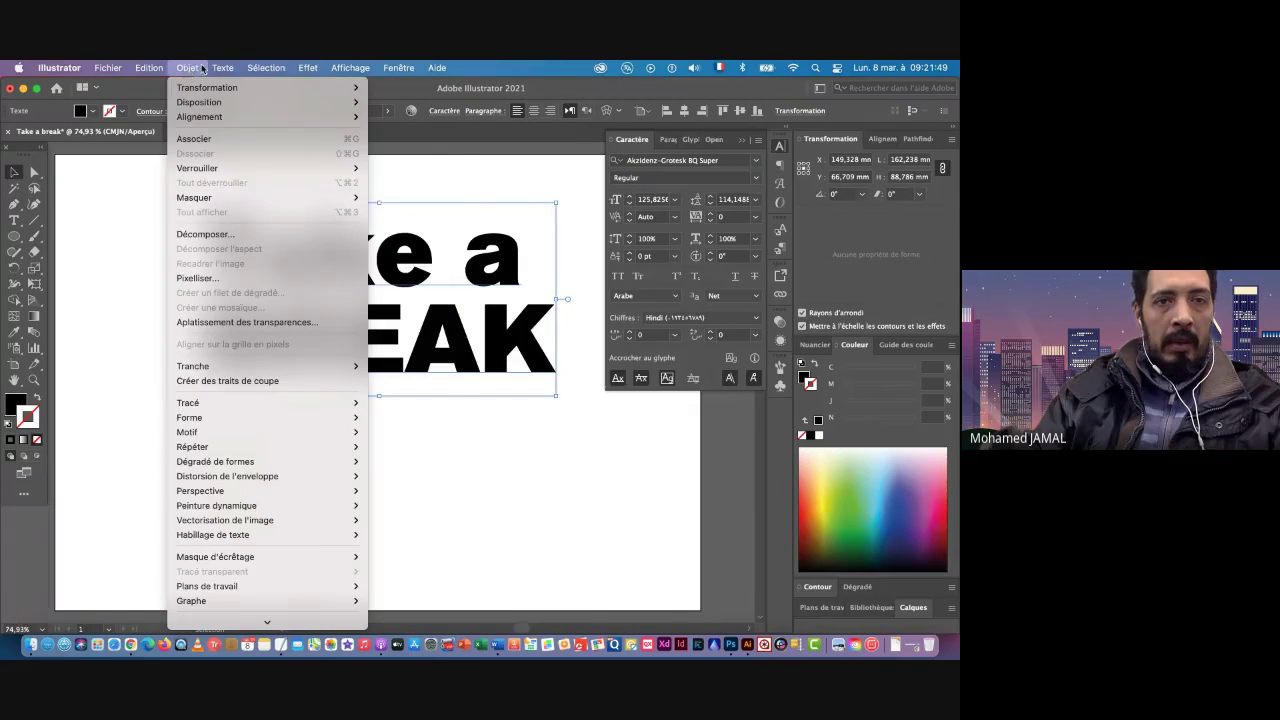
mouse_move(222, 68)
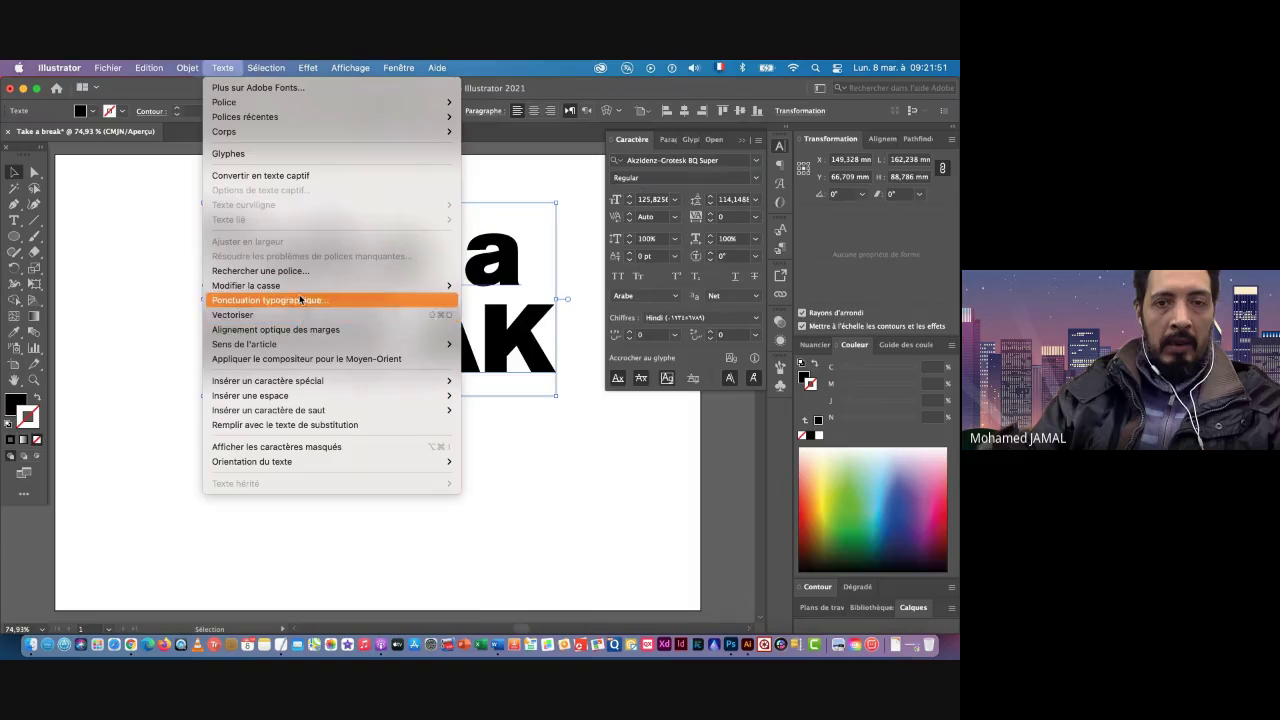
left_click(236, 316)
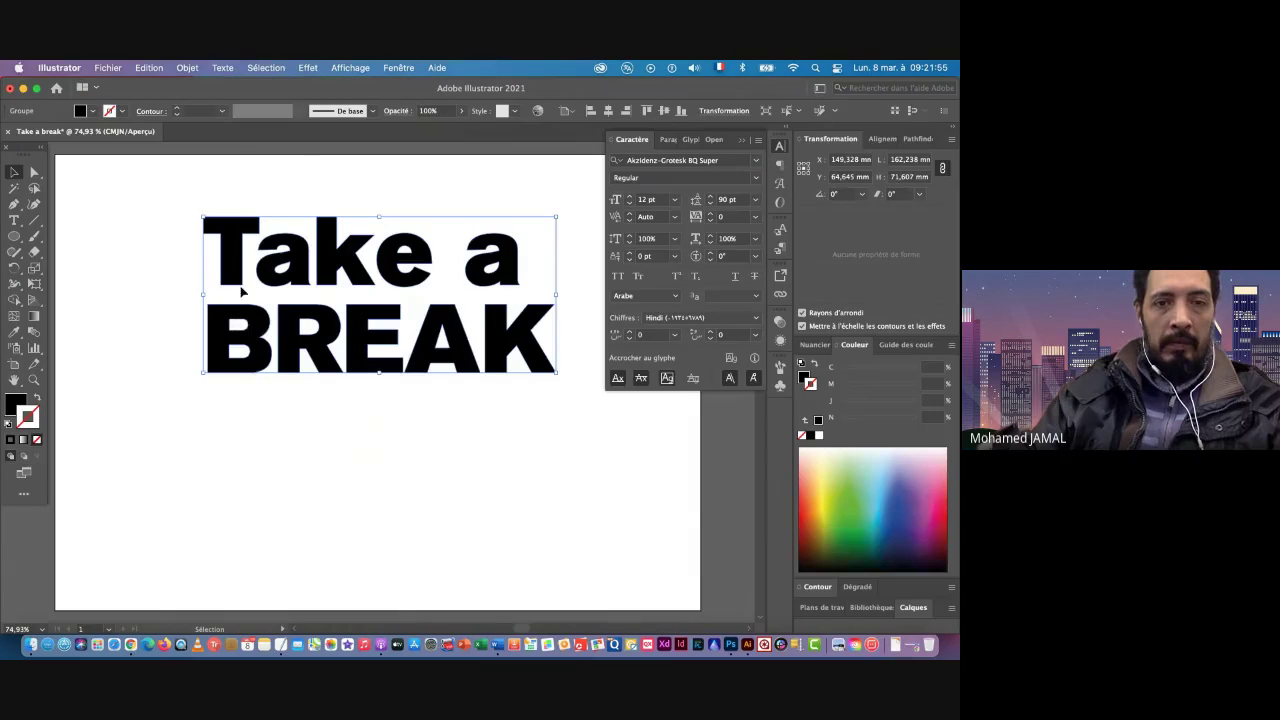
left_click(187, 68)
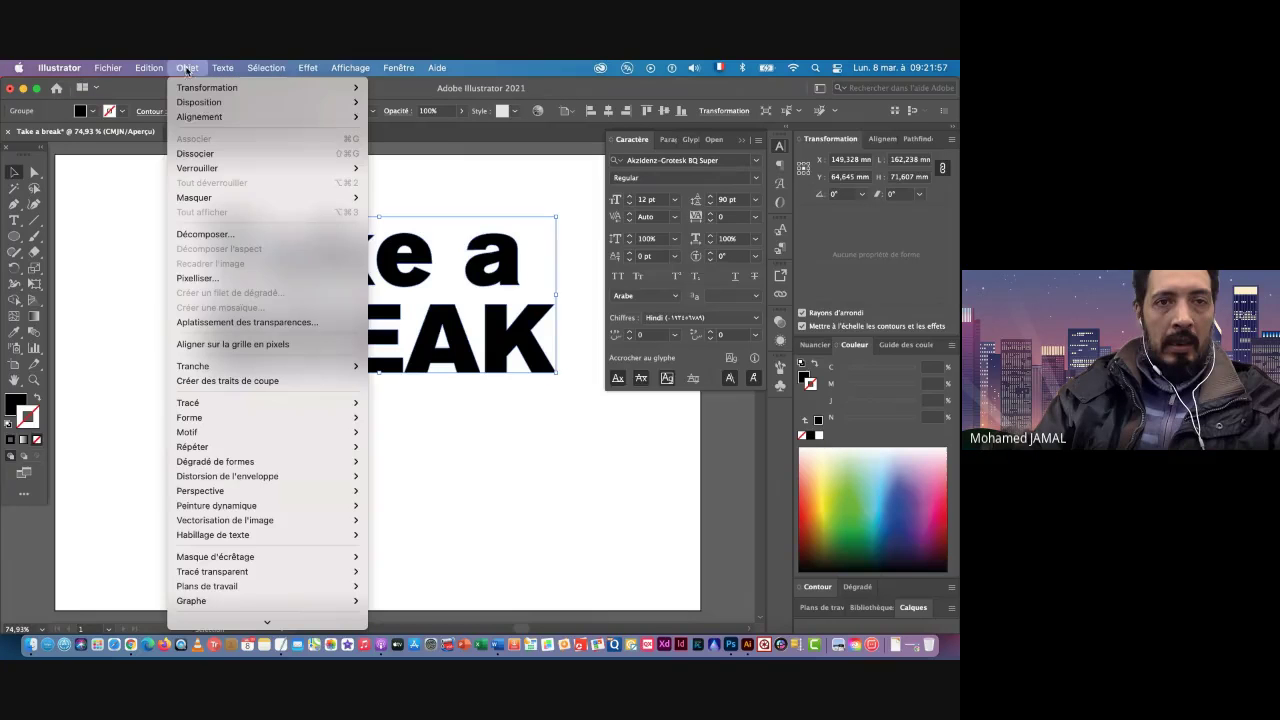
left_click(201, 156)
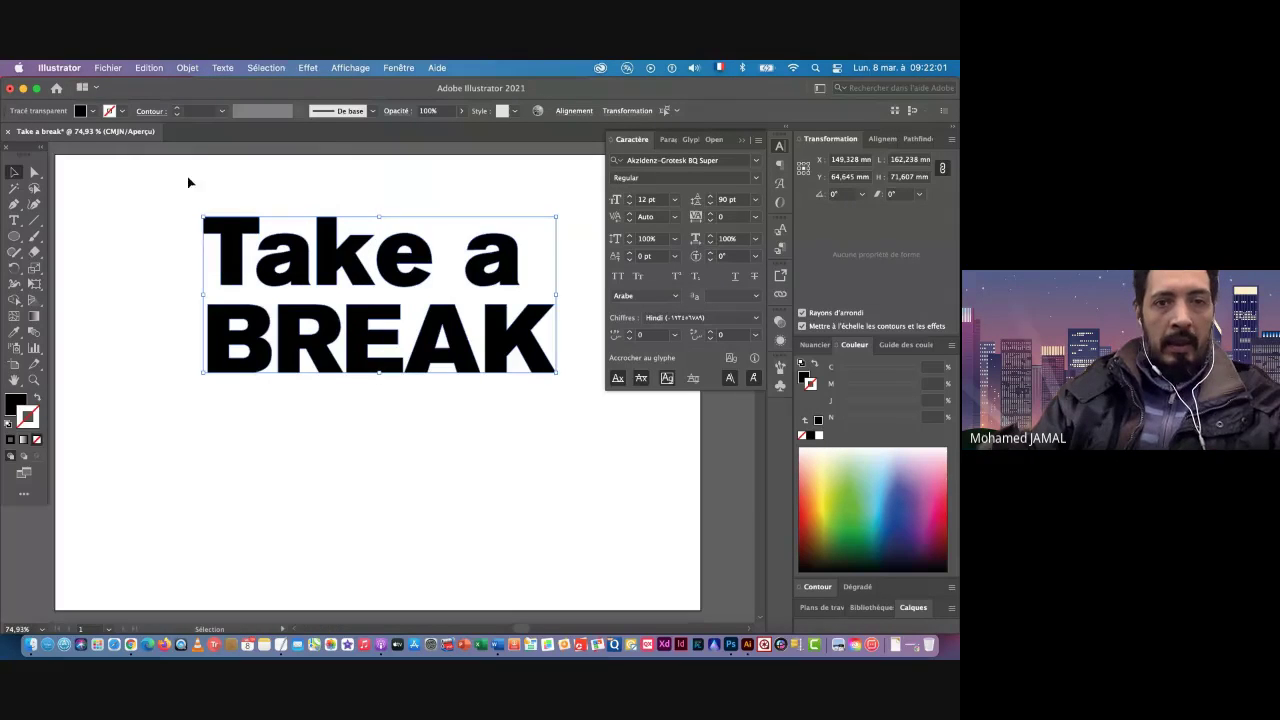
Step: Combine the outlined letters of "Take a" into one compound path
left_click_drag(187, 176, 521, 280)
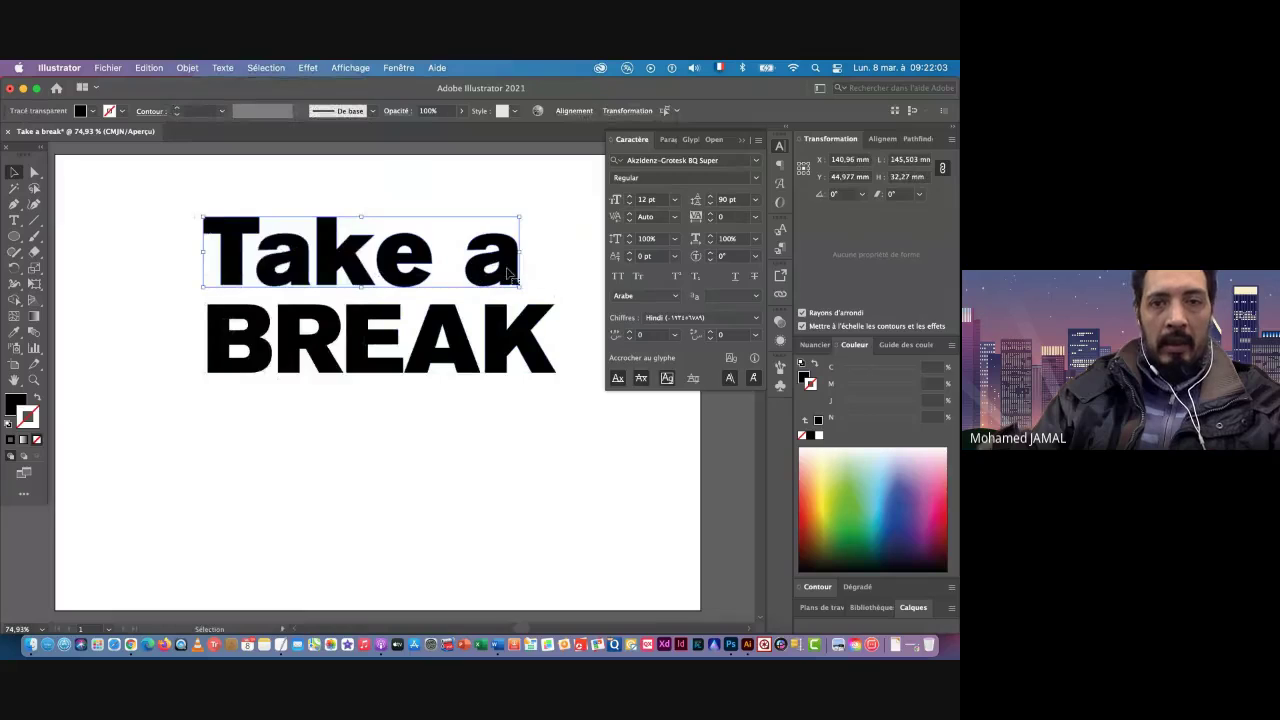
left_click(188, 68)
mouse_move(195, 620)
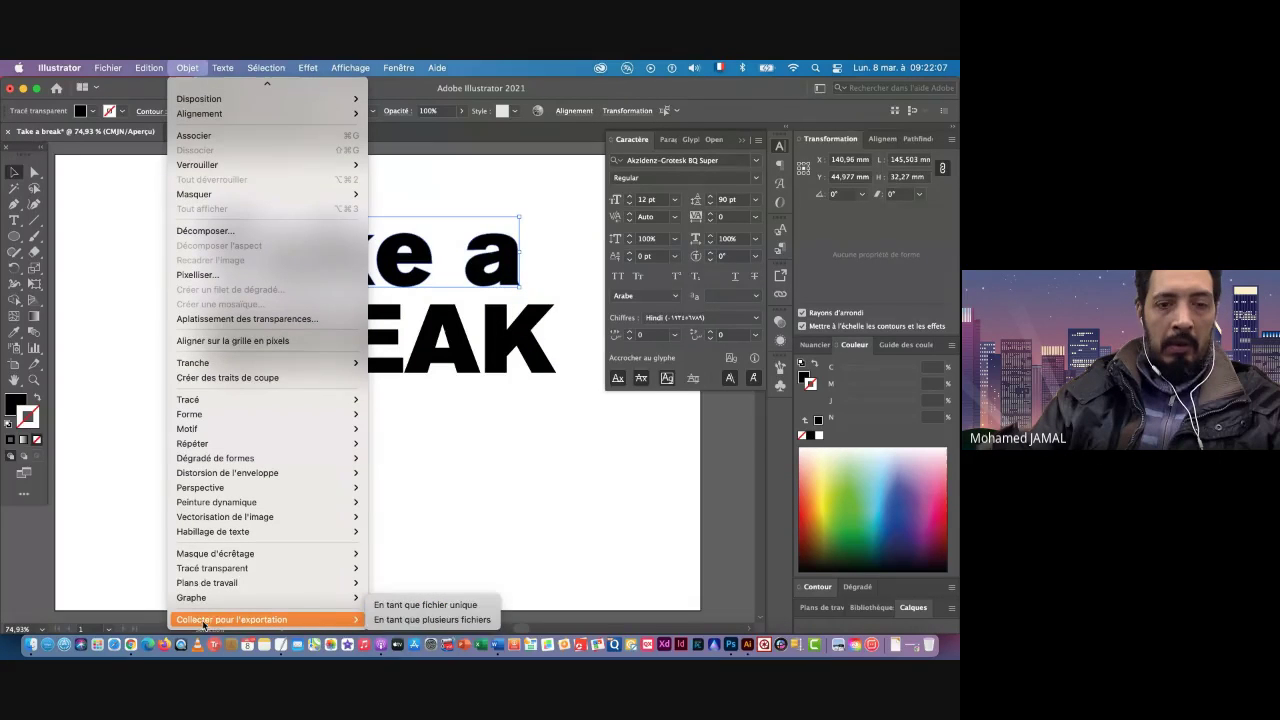
mouse_move(236, 567)
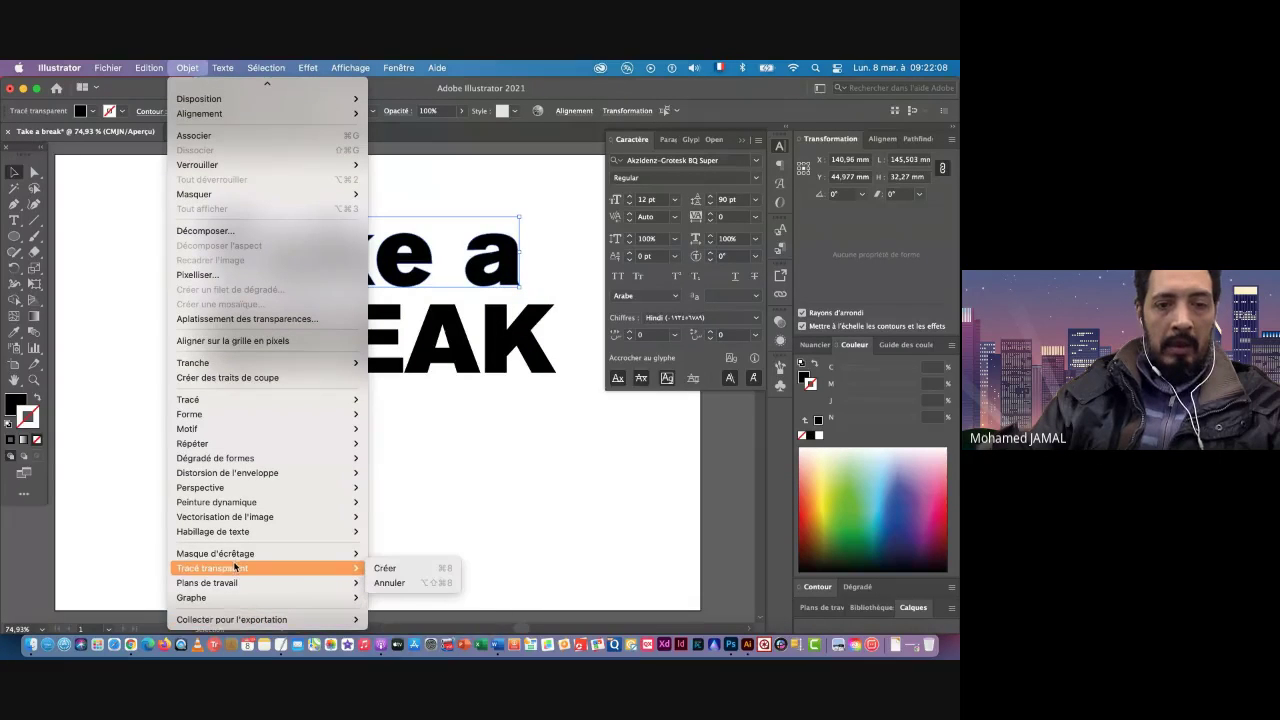
left_click(408, 568)
Step: Combine the outlined letters of "BREAK" into one compound path and check the selection of both lines
left_click_drag(141, 317, 563, 403)
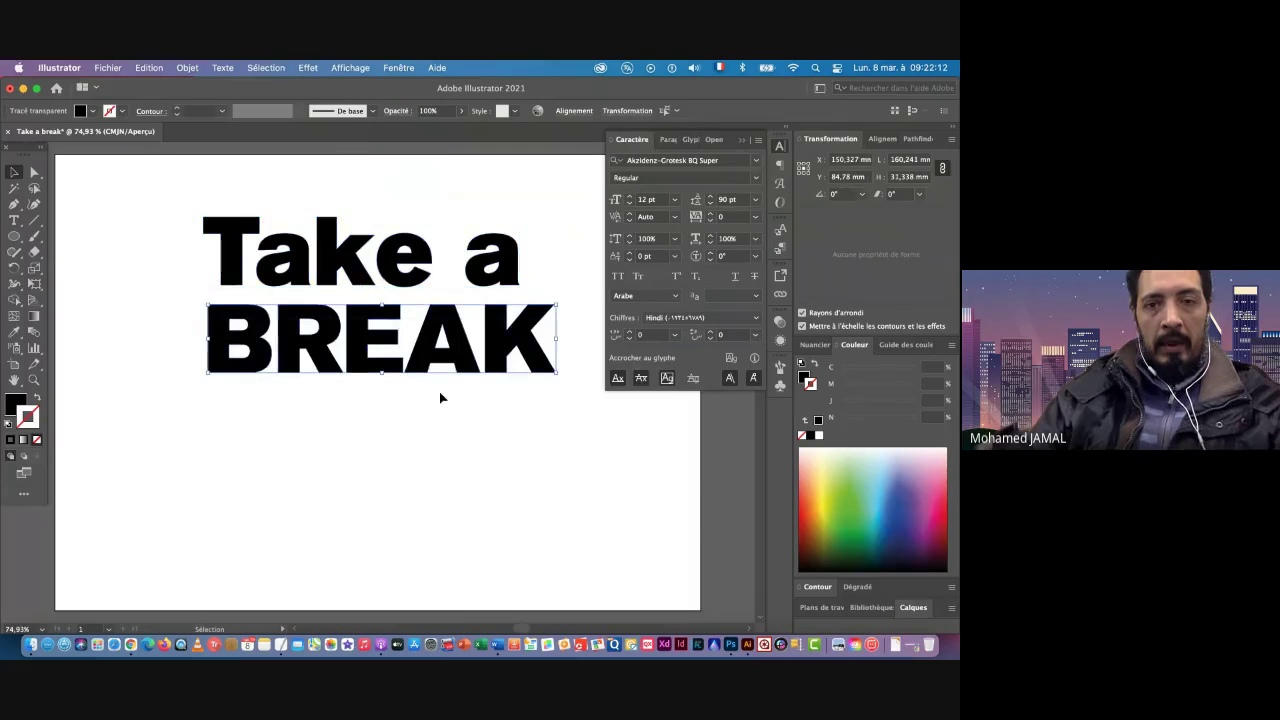
left_click(187, 68)
mouse_move(244, 567)
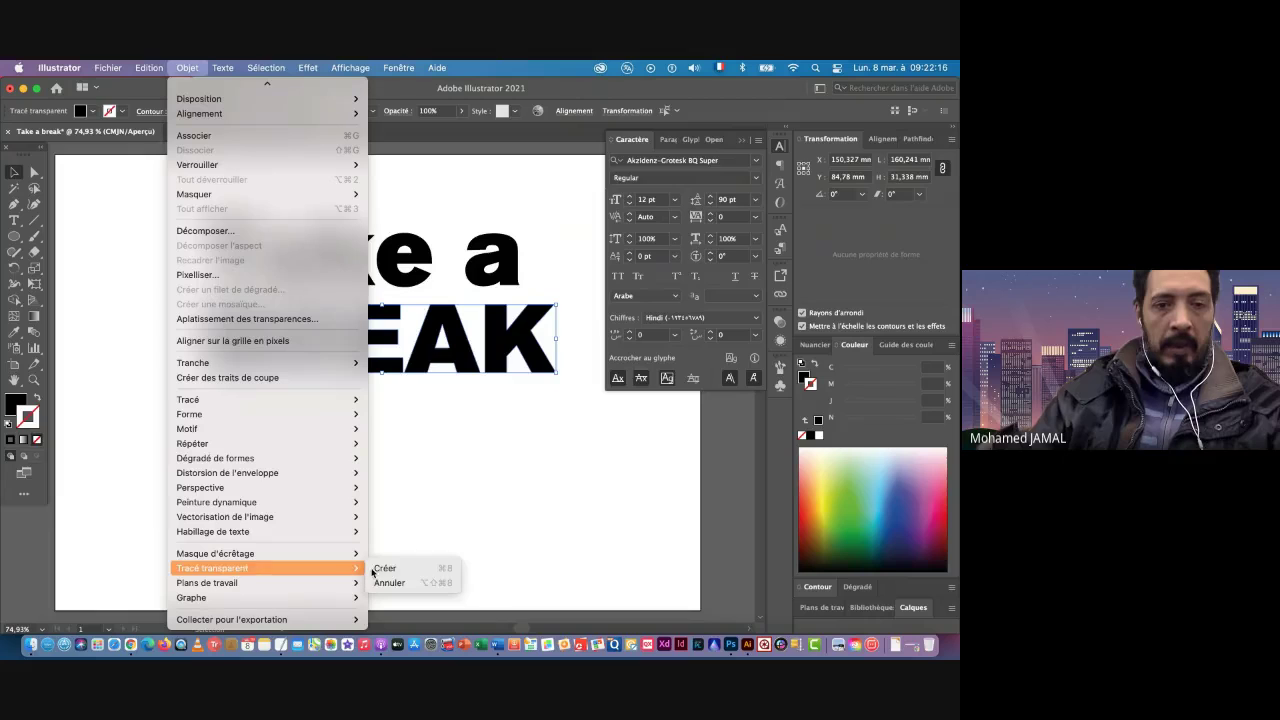
left_click(411, 571)
scroll(310, 334, "up", 5)
scroll(310, 334, "right", 5)
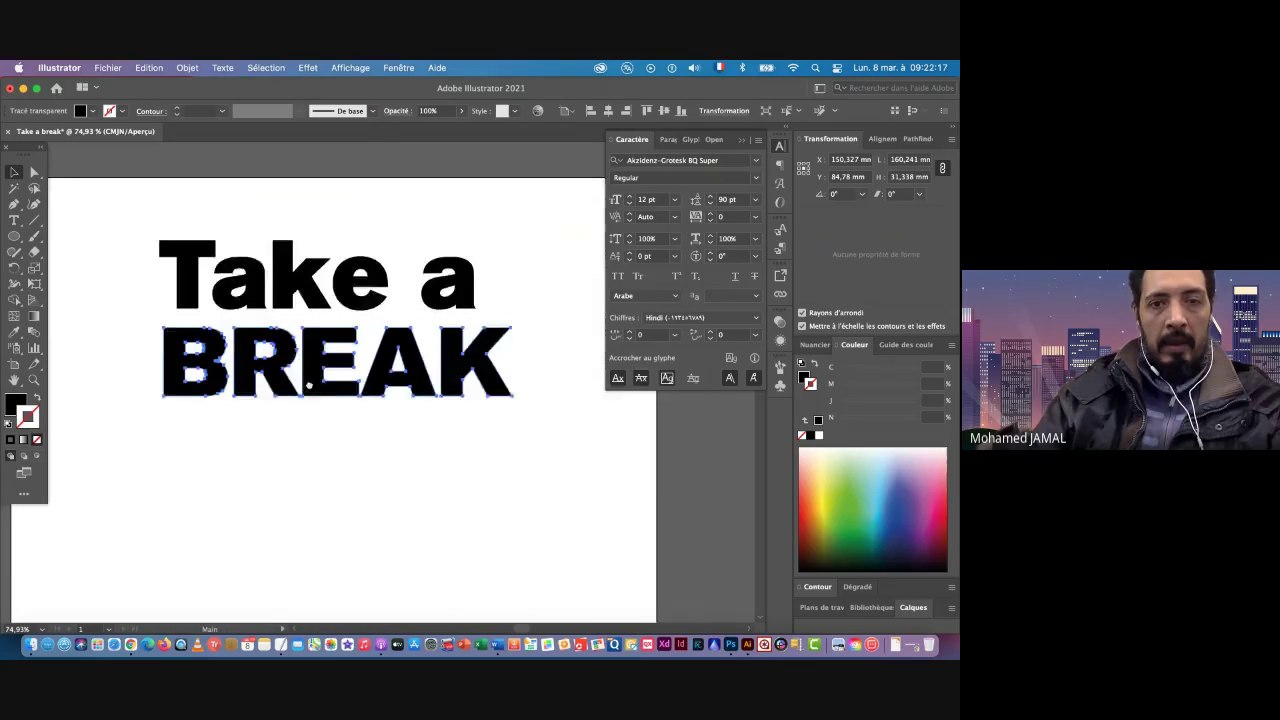
left_click_drag(89, 316, 410, 465)
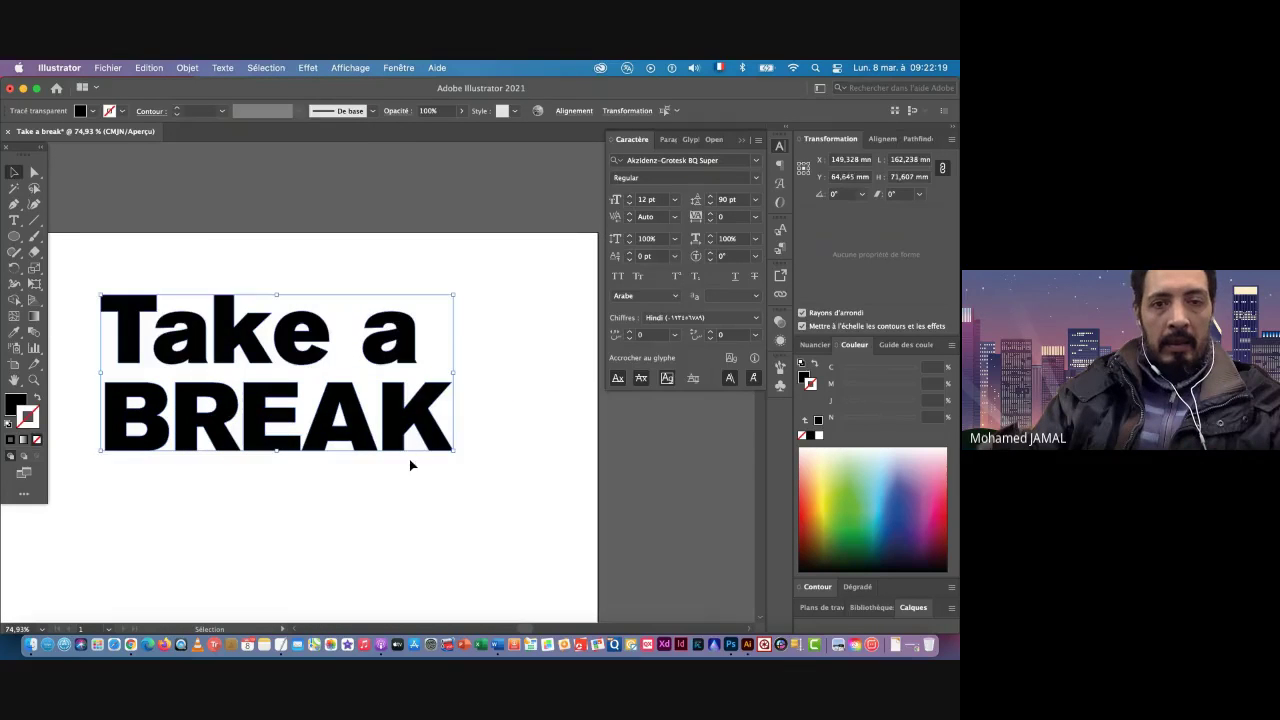
left_click(368, 499)
Step: Scale "Take a" down to about 100 mm wide and place it above the right part of "BREAK"
left_click_drag(100, 277, 420, 365)
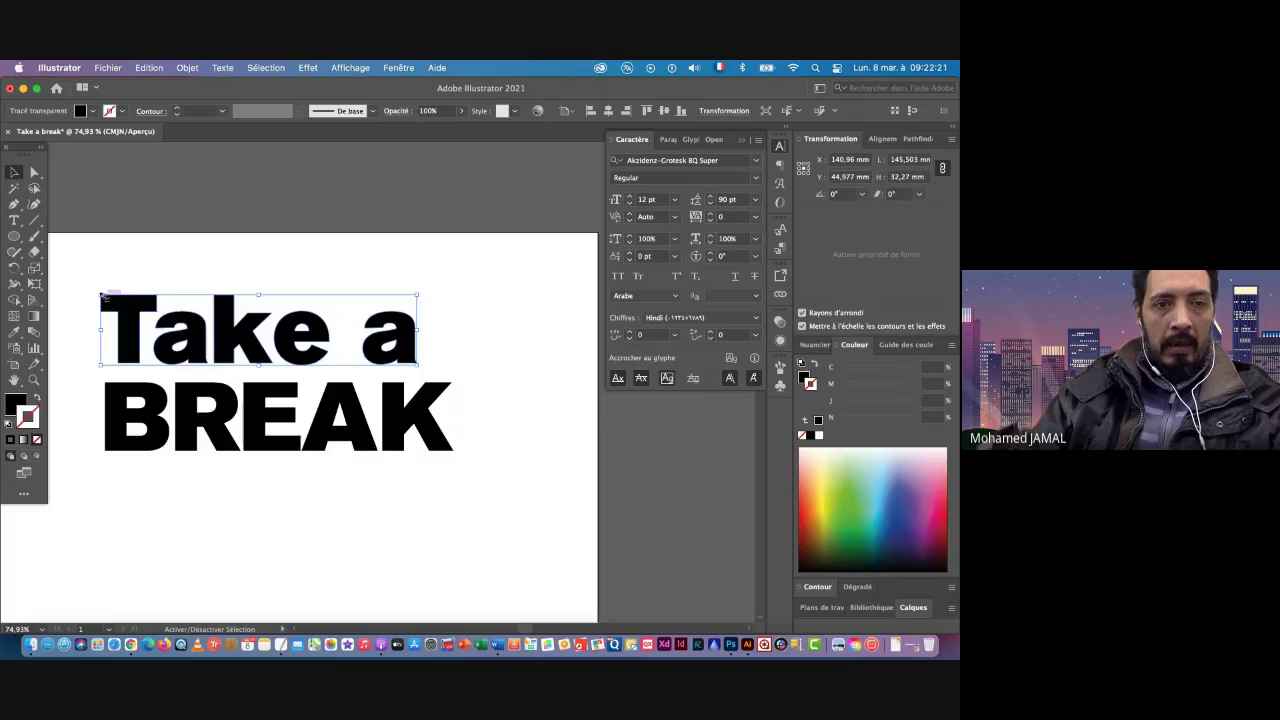
left_click_drag(102, 296, 160, 311)
left_click_drag(395, 357, 407, 358)
Step: Move both lines of lettering together down to about the centre of the artboard
key("z")
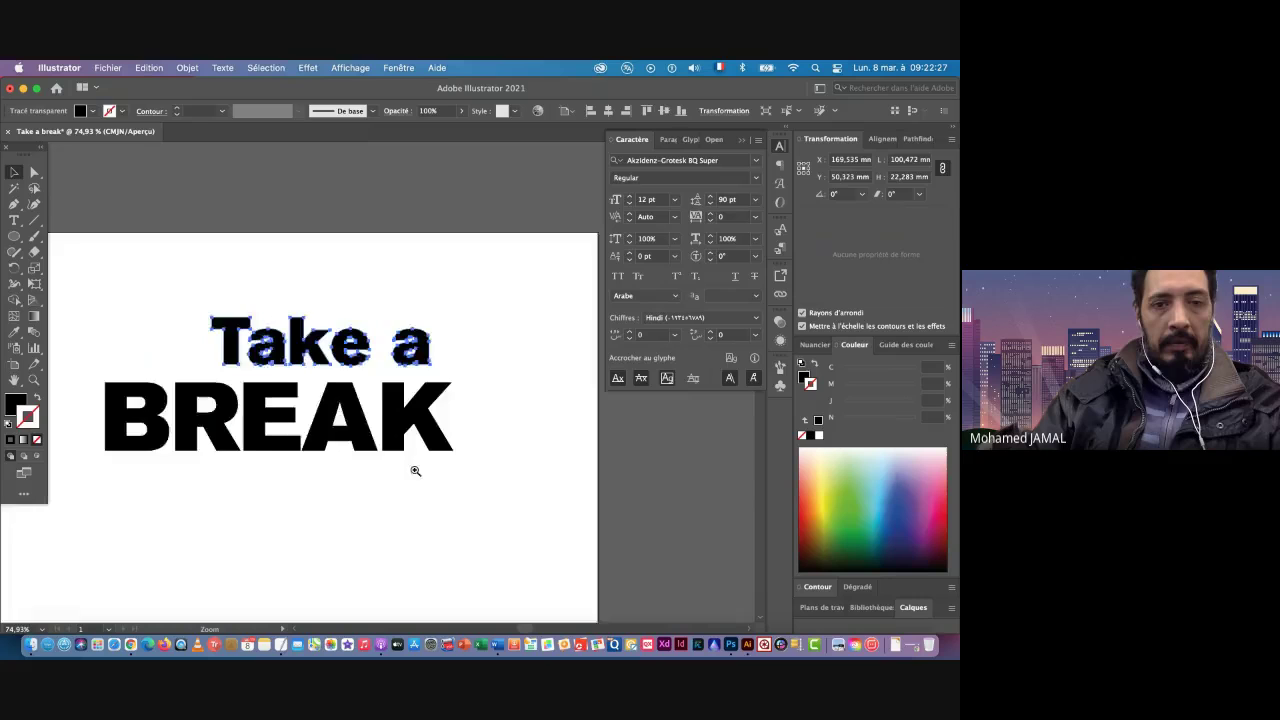
left_click_drag(415, 470, 380, 470)
left_click_drag(203, 340, 470, 488)
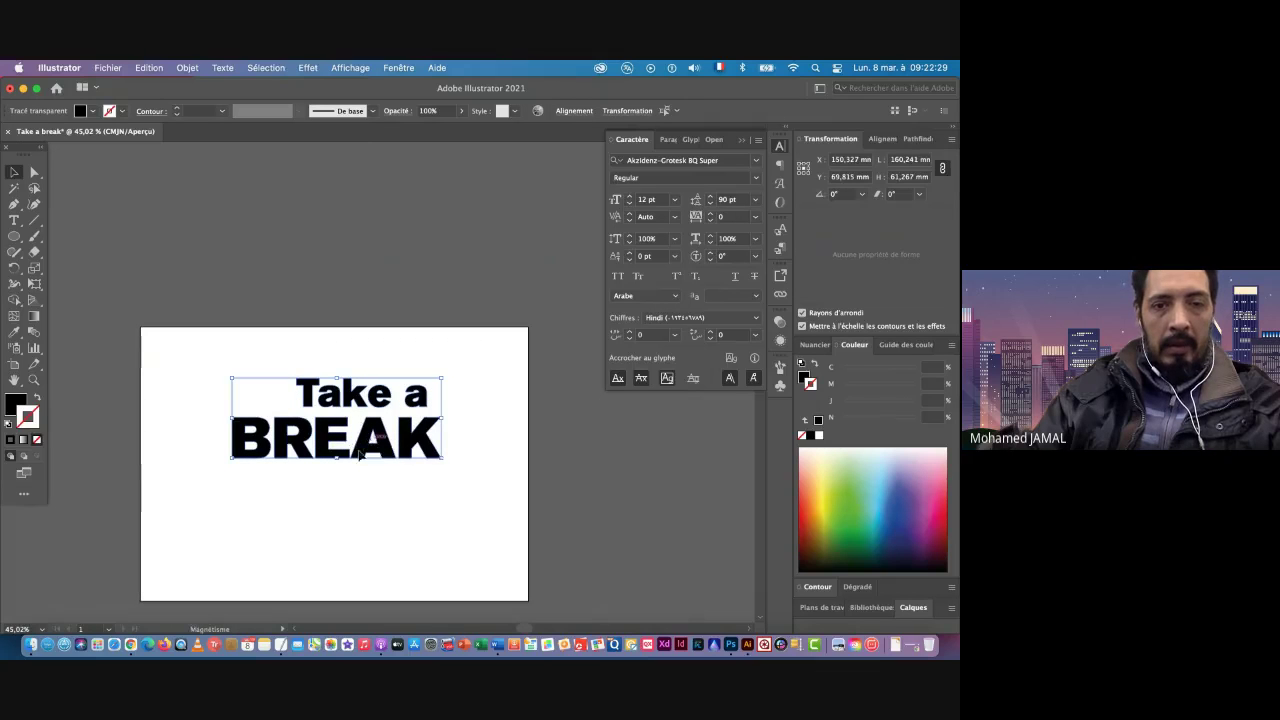
left_click_drag(359, 455, 365, 488)
left_click_drag(263, 523, 222, 365)
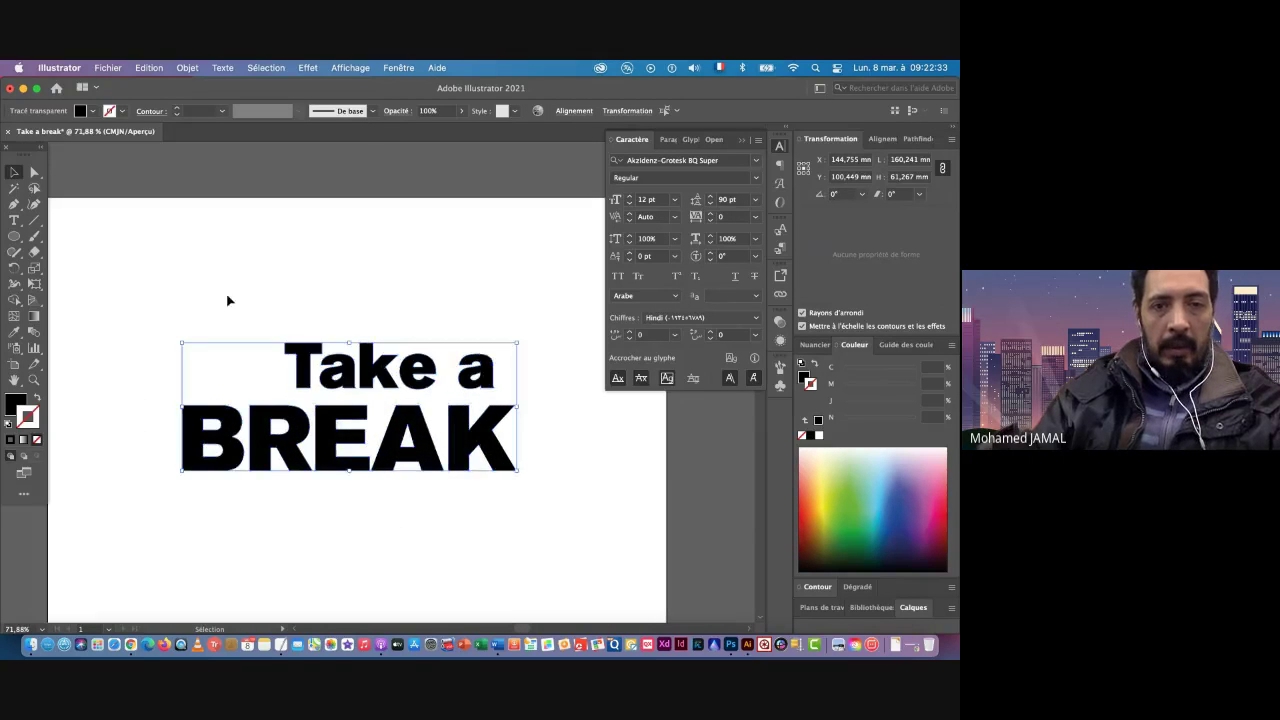
left_click_drag(264, 317, 491, 393)
left_click_drag(451, 440, 337, 382)
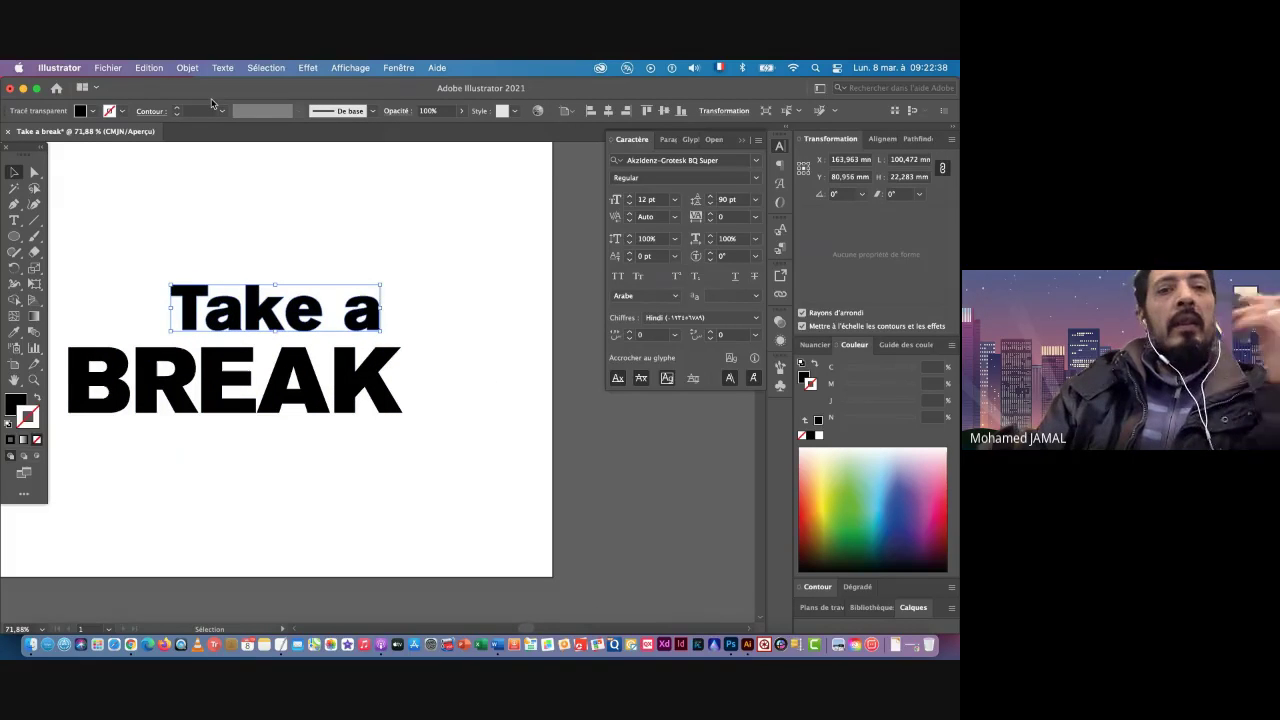
left_click(308, 69)
mouse_move(330, 162)
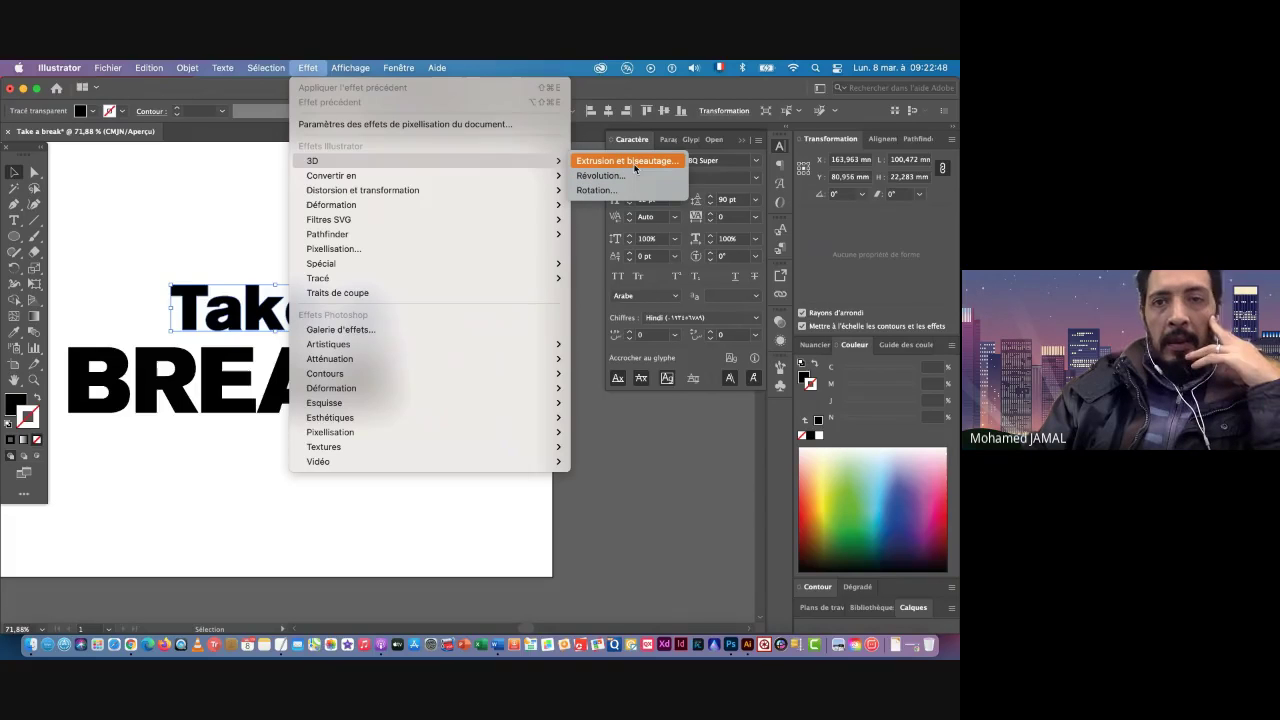
left_click(197, 189)
Step: Apply the default white fill and black stroke to both lines of lettering
key("super+a")
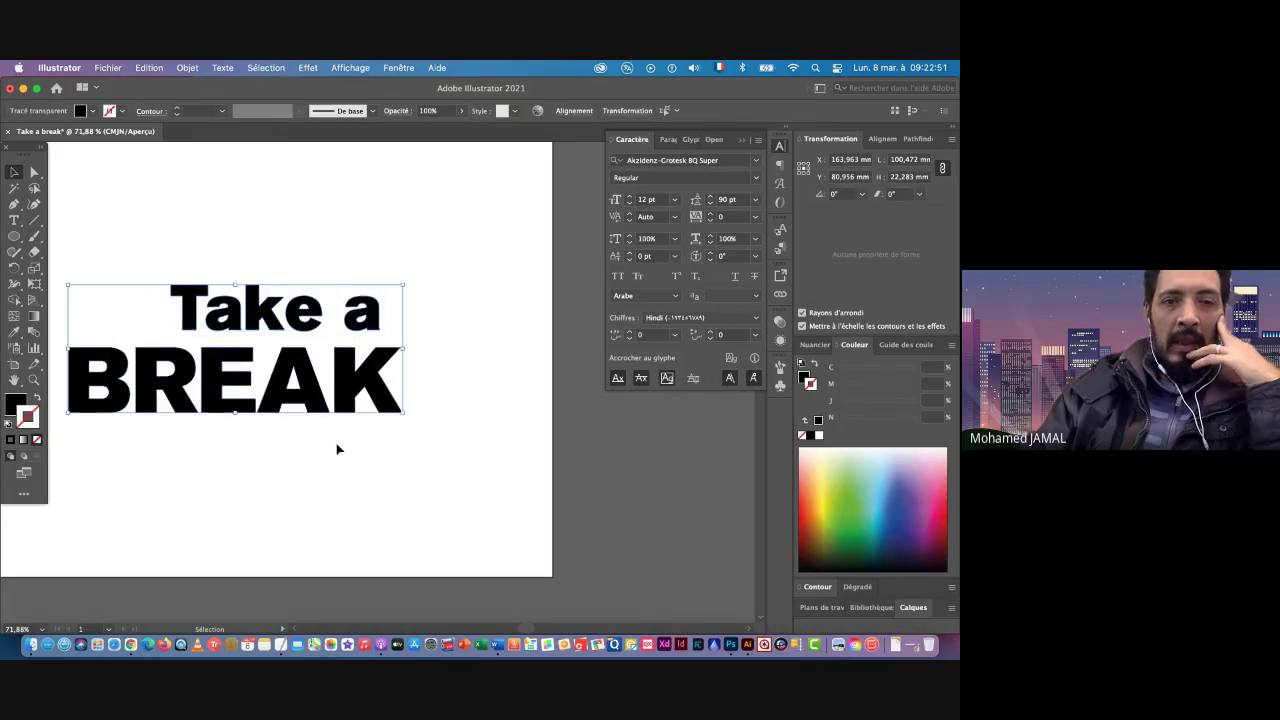
left_click(8, 426)
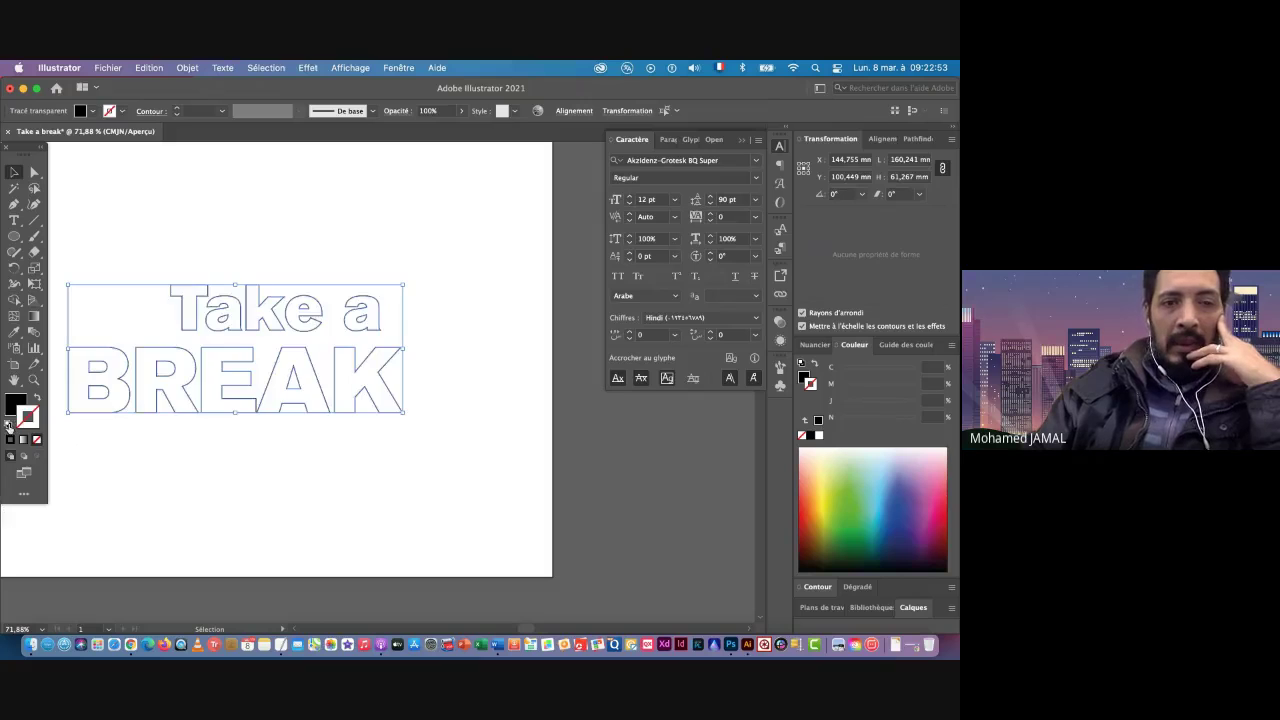
Step: Start a 3D Extrude & Bevel effect on "Take a" and rotate it freely to about 6°, 2° and -1°
left_click_drag(160, 238, 410, 318)
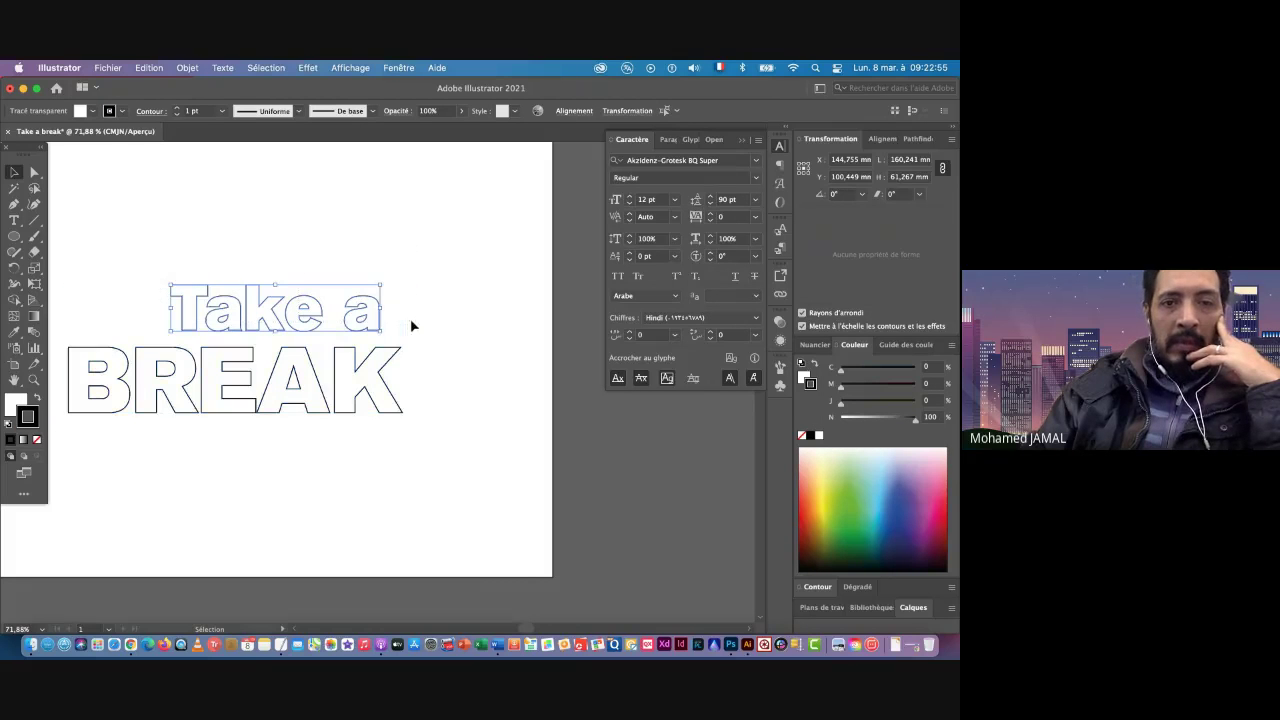
left_click(307, 68)
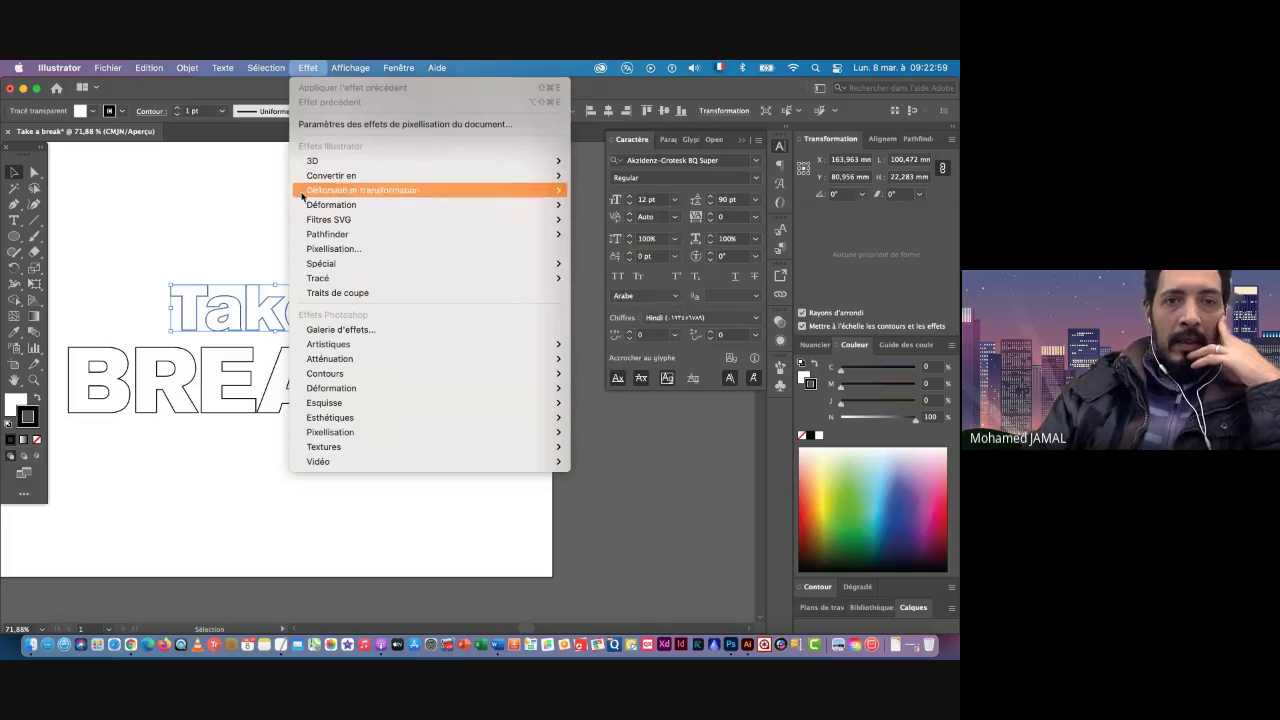
mouse_move(343, 161)
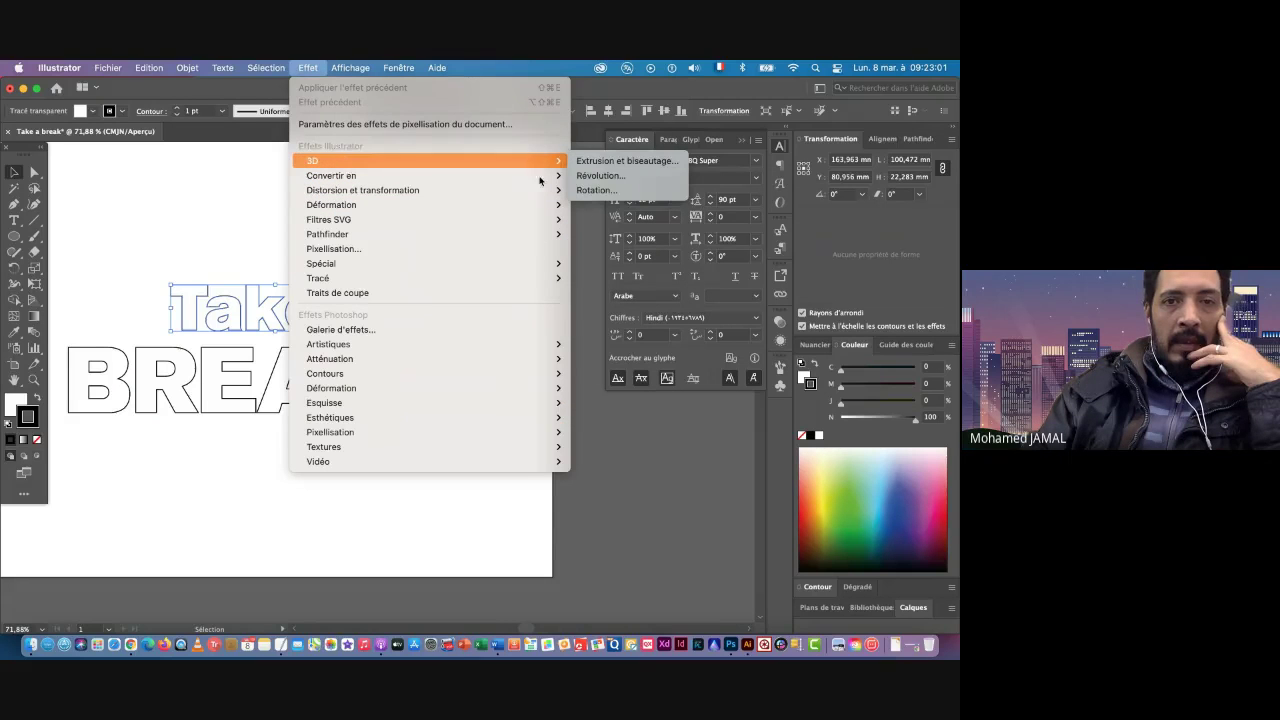
left_click(624, 166)
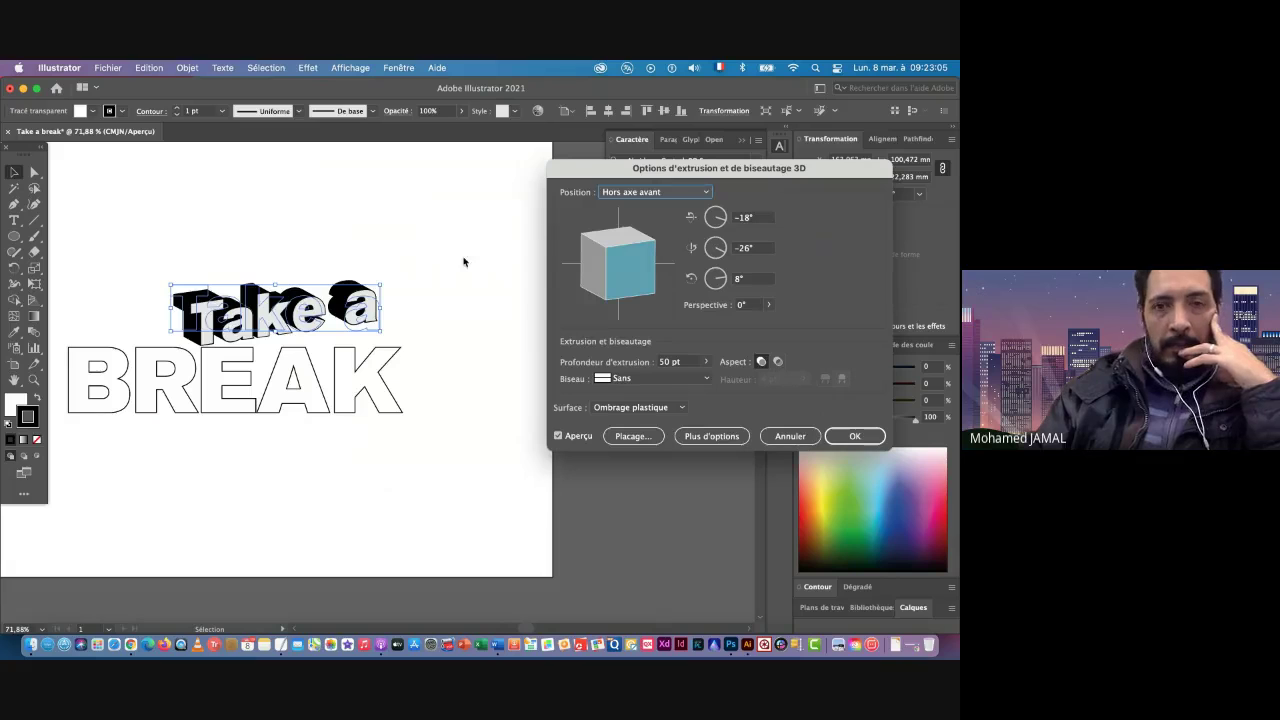
left_click_drag(731, 170, 667, 144)
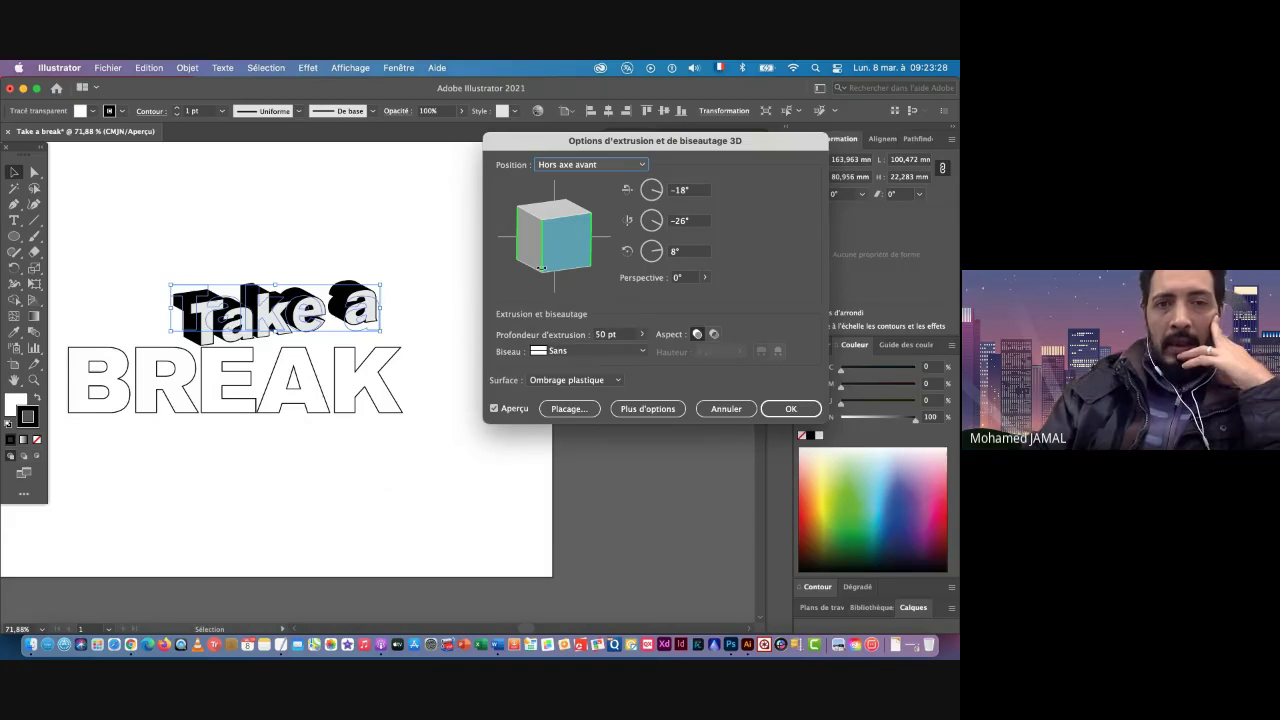
left_click_drag(572, 253, 544, 219)
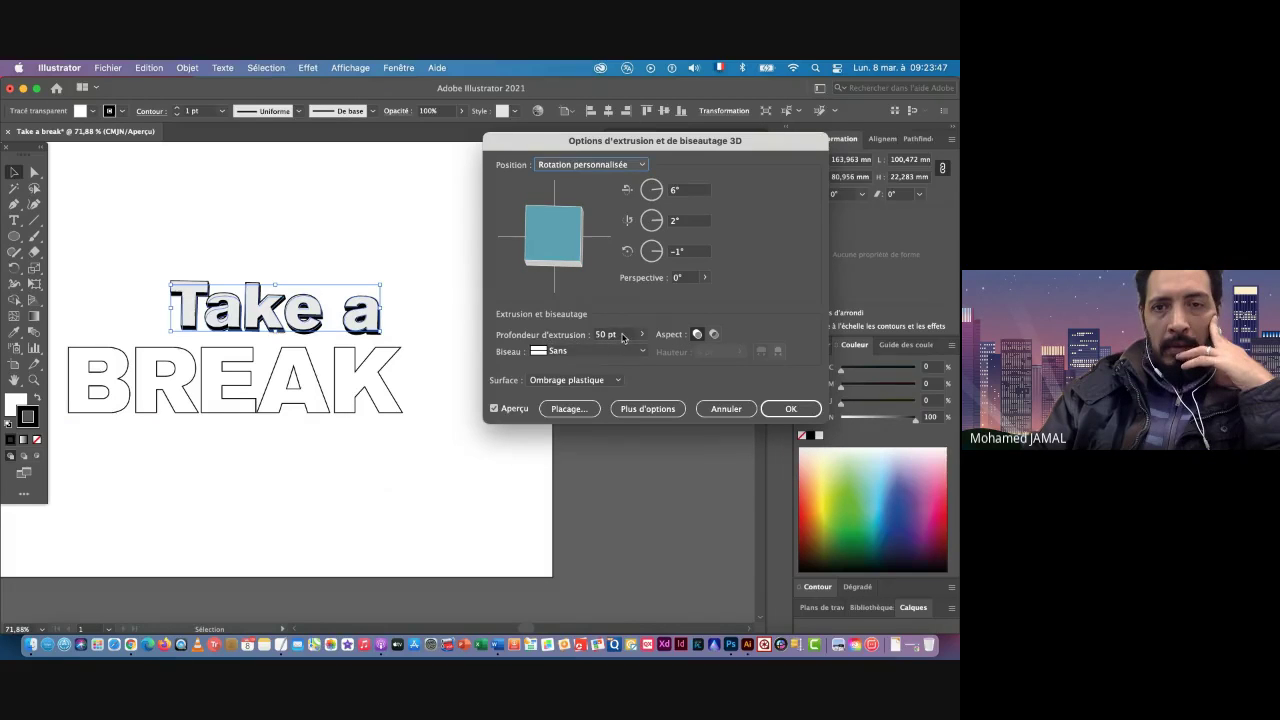
Step: Set the extrusion depth of "Take a" to 80 pt and its perspective to 30°
left_click(549, 331)
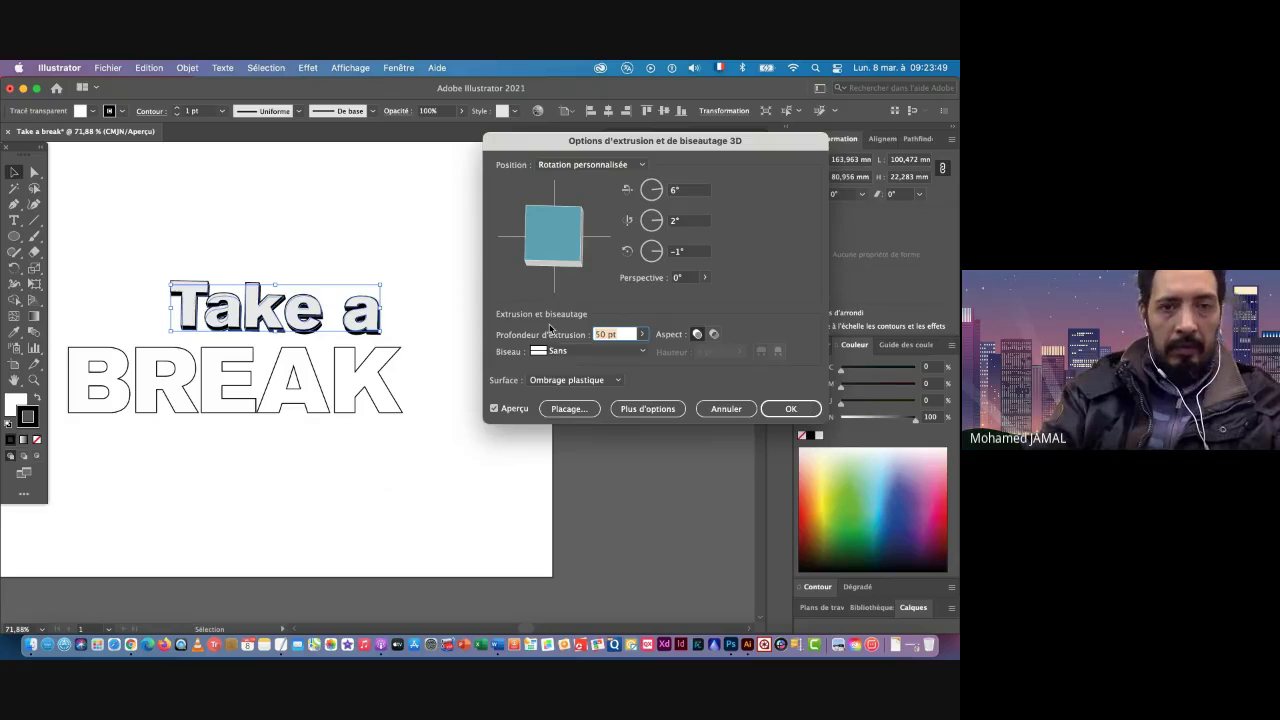
key("shift+Up")
key("shift+Up")
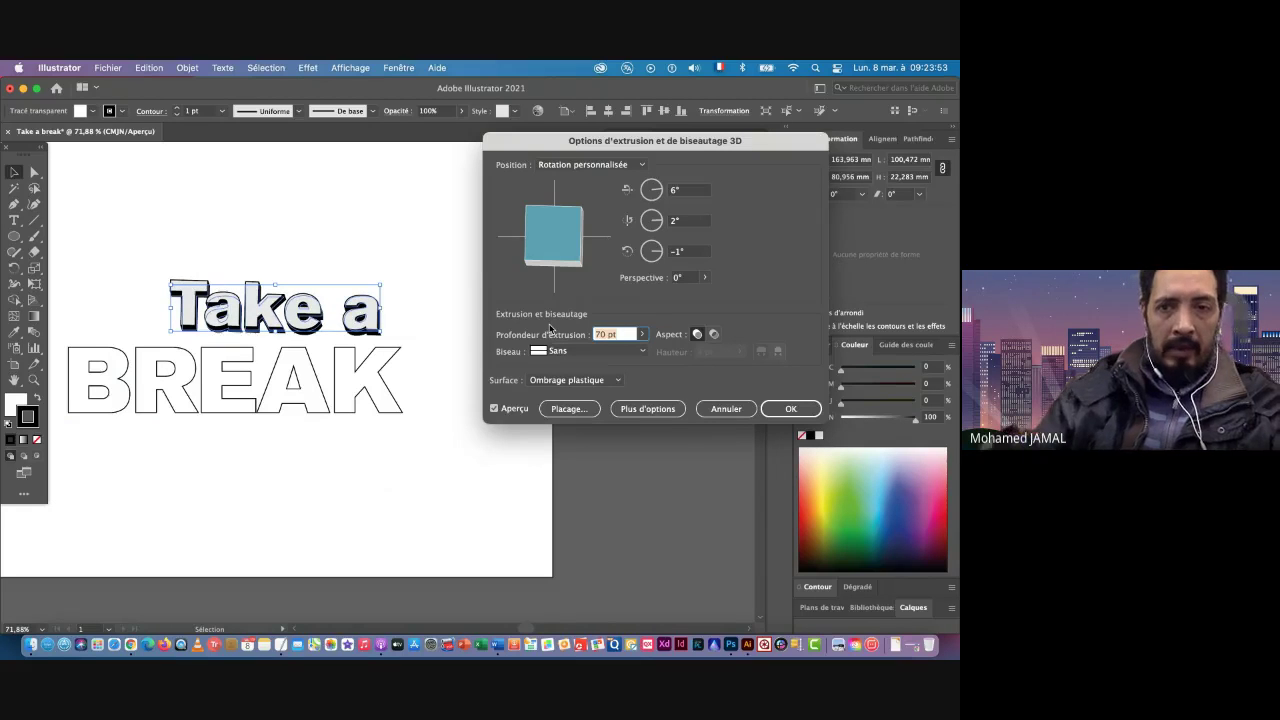
key("shift+Up")
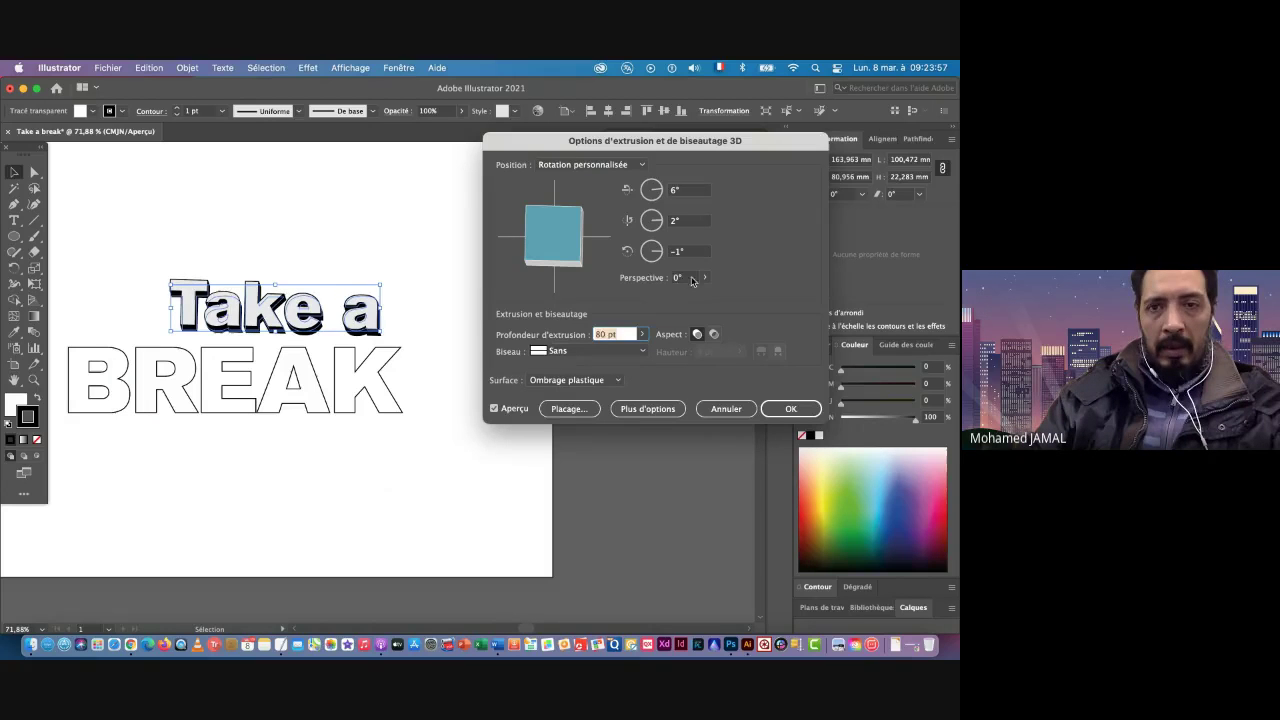
left_click(660, 277)
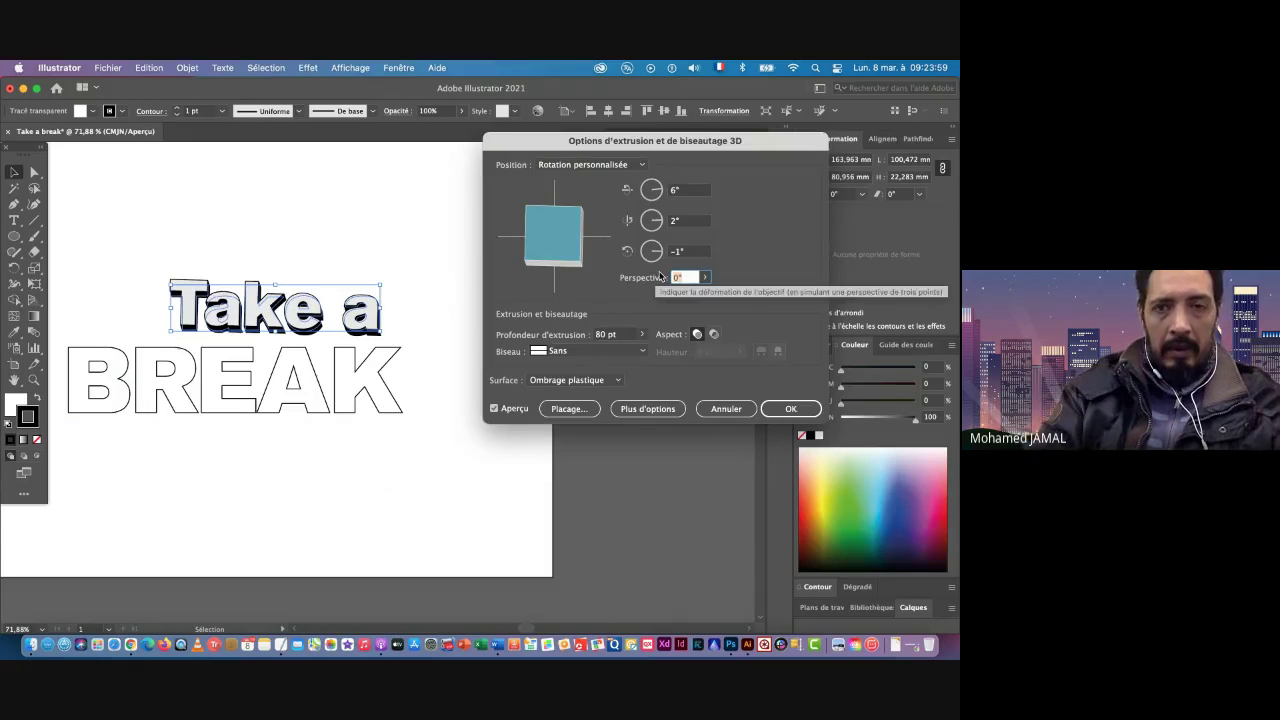
key("shift+Up")
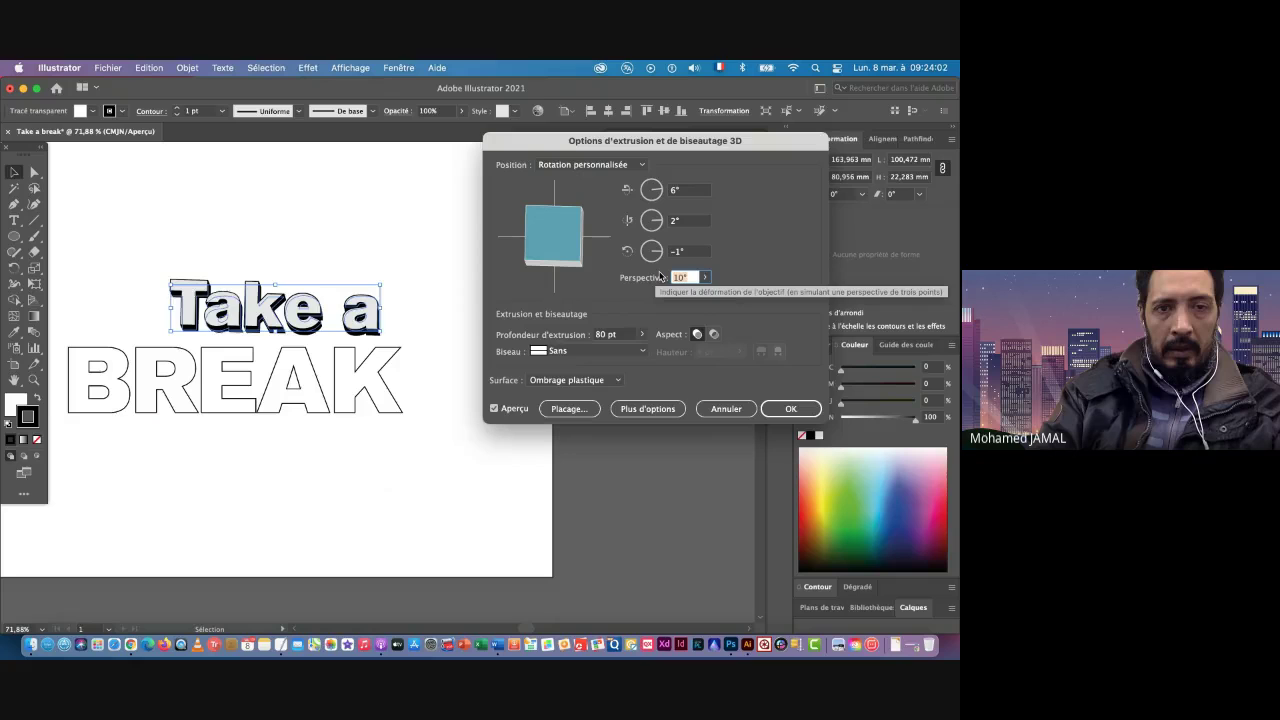
key("shift+Up")
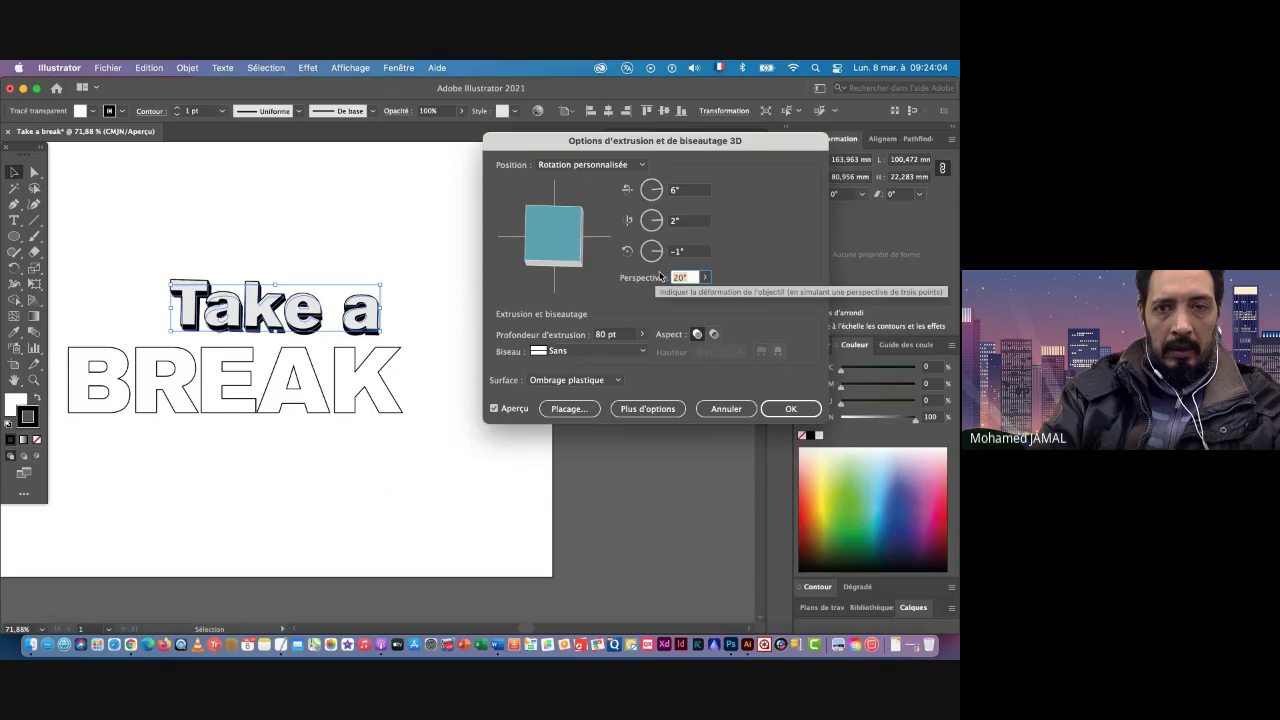
key("shift+Up")
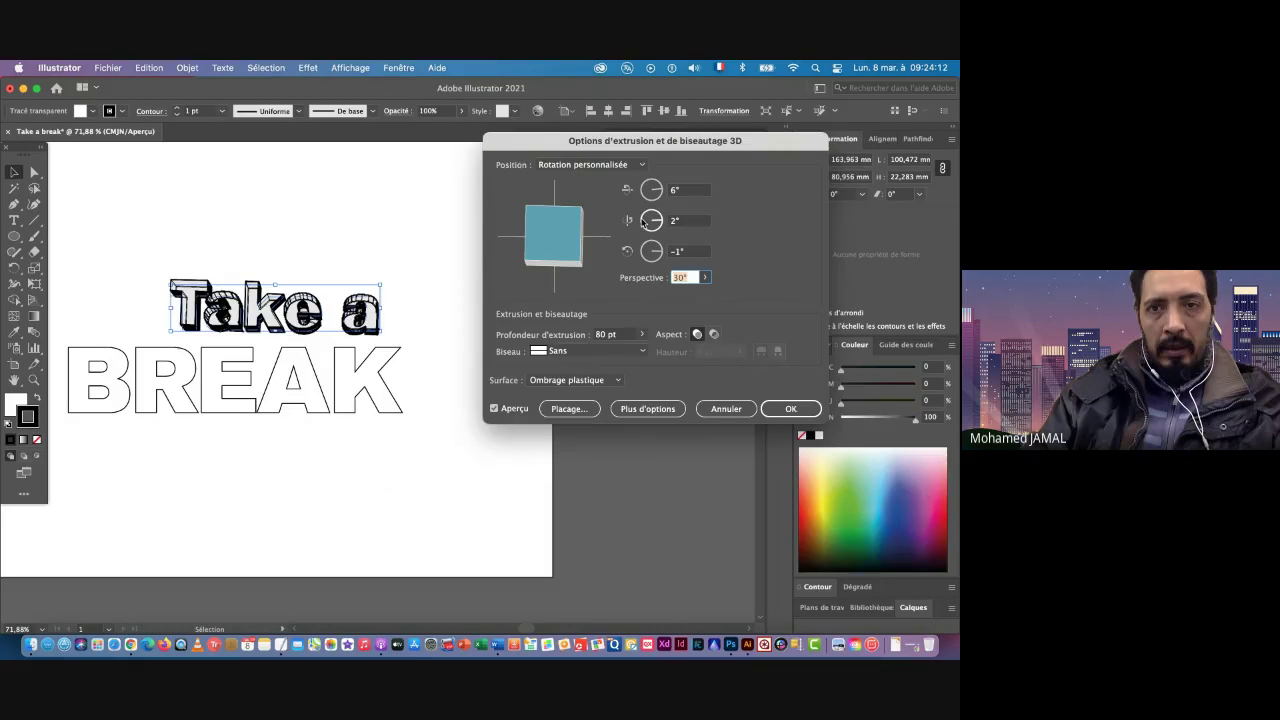
Step: Refine the 3D rotation of "Take a" to about 7° and 9° with 0° around the Z axis, and apply the effect
left_click(683, 225)
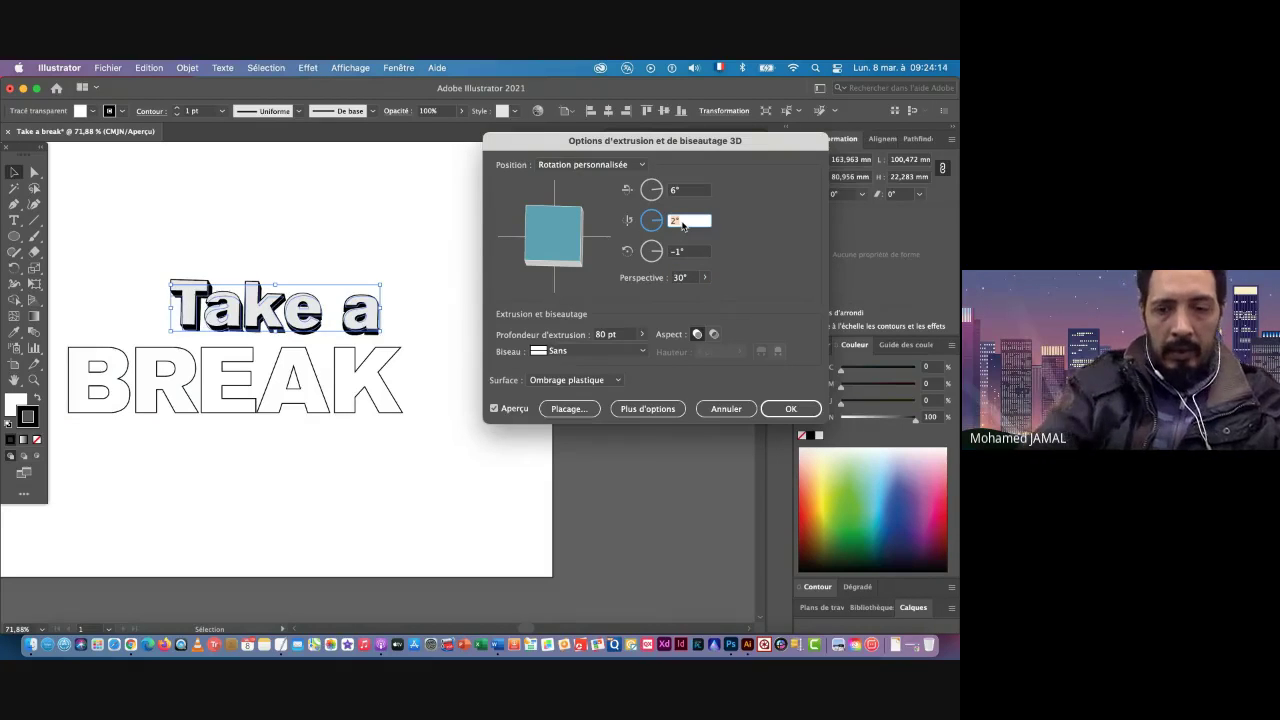
type("0")
key("Tab")
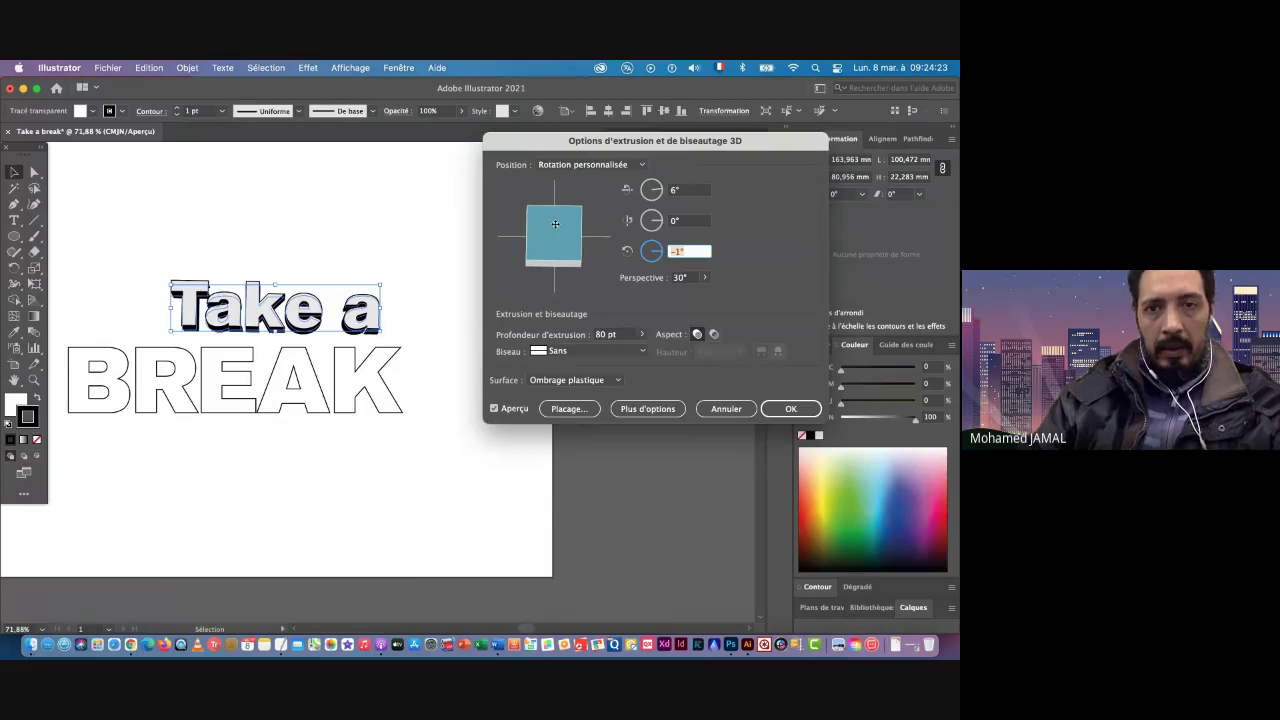
left_click_drag(556, 225, 556, 226)
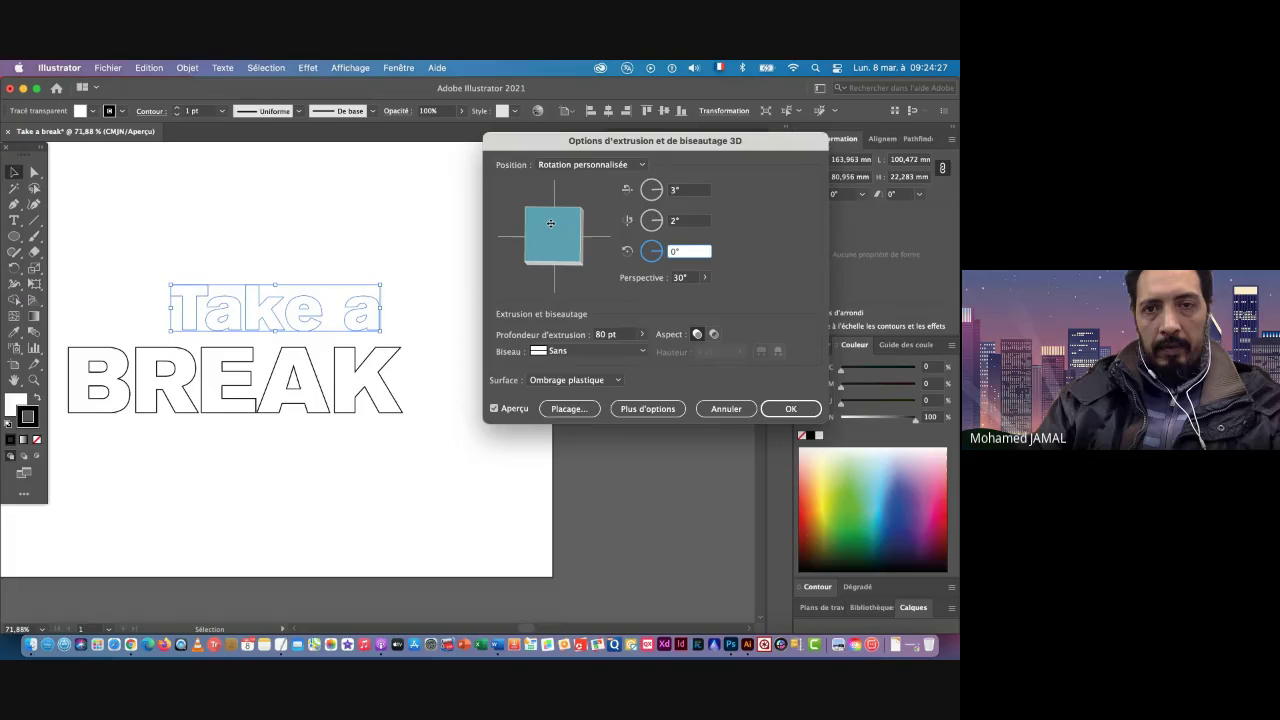
left_click_drag(550, 223, 562, 241)
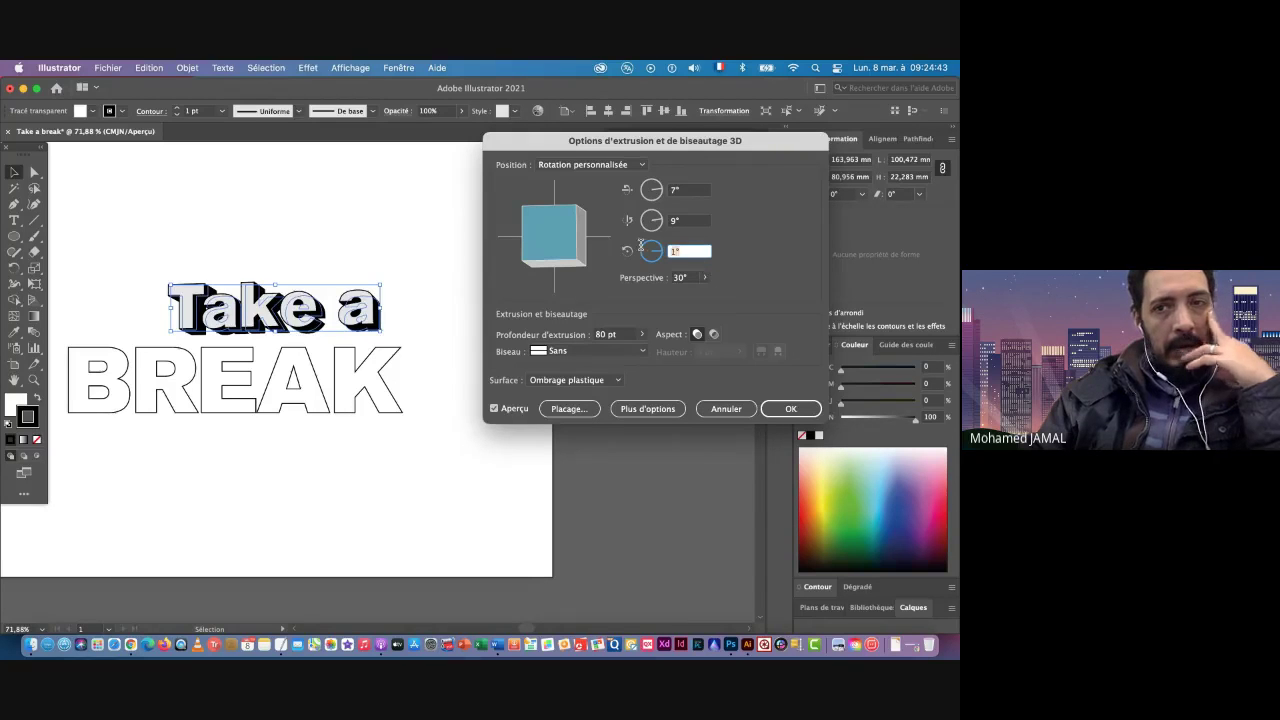
type("0")
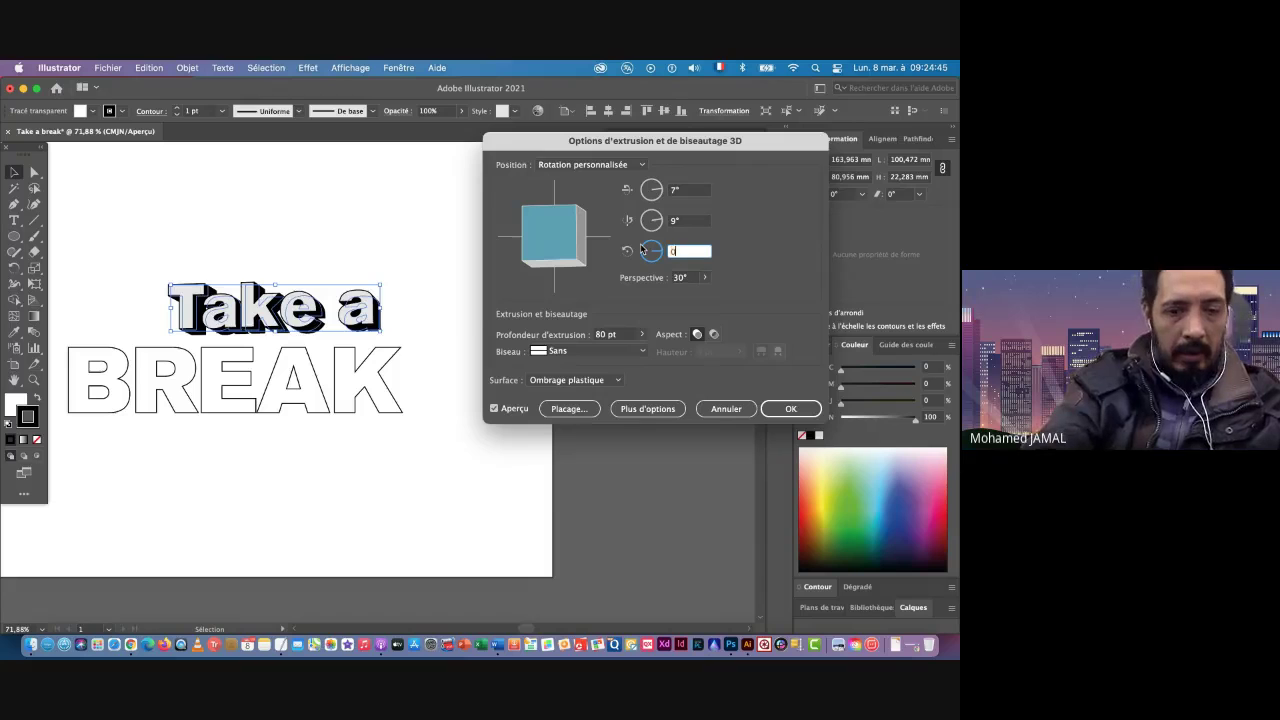
key("Tab")
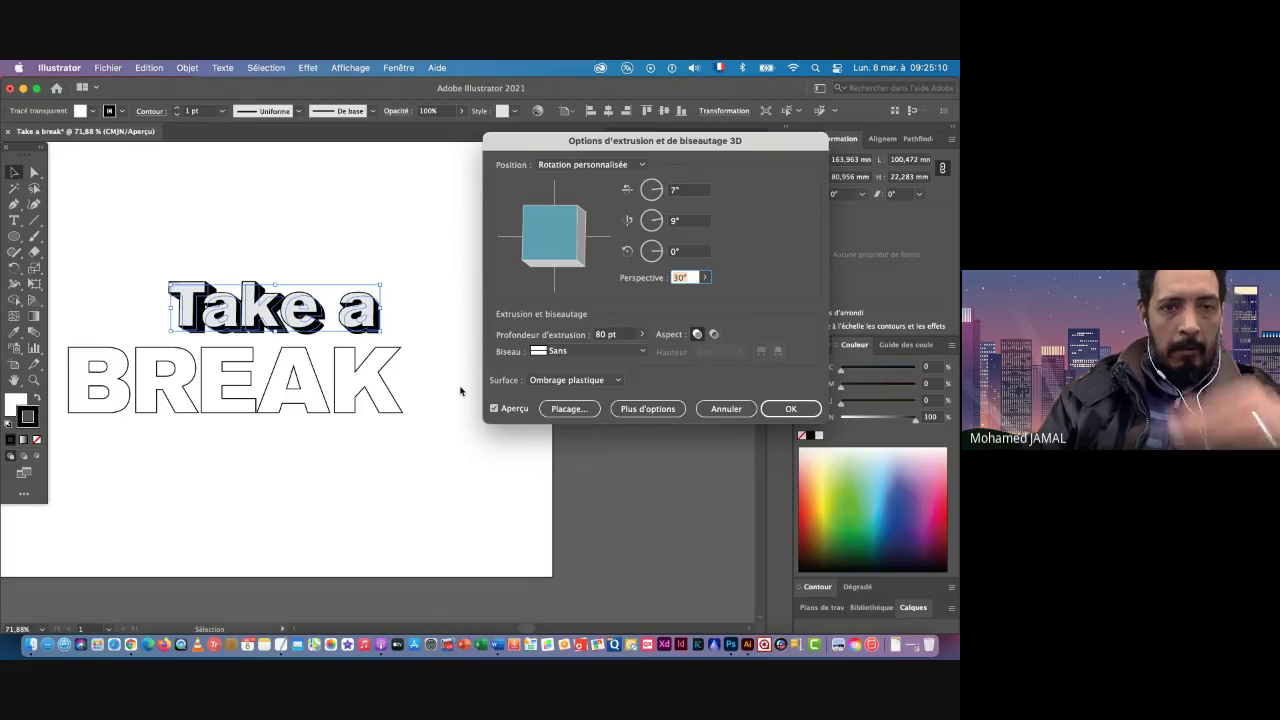
left_click(791, 410)
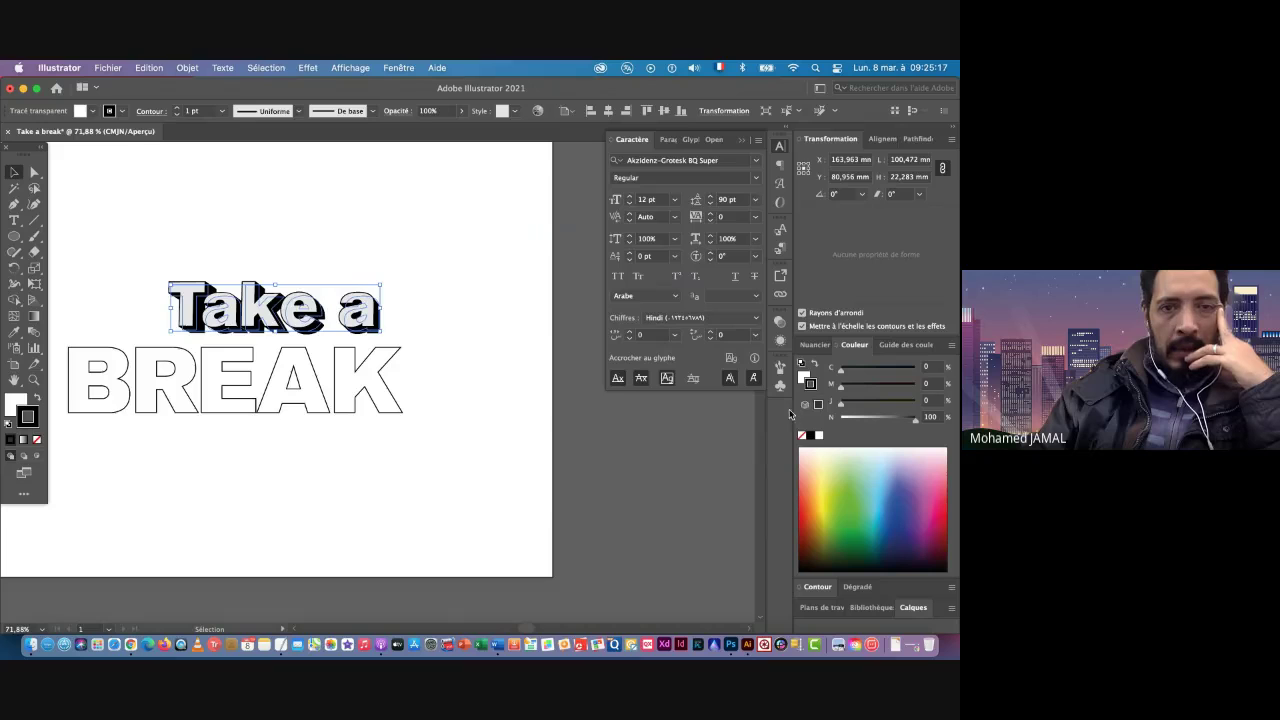
Step: Start the Extrude & Bevel effect on "BREAK" with the previous settings and rotate it to about 6°, 3° and 0°
left_click(209, 392)
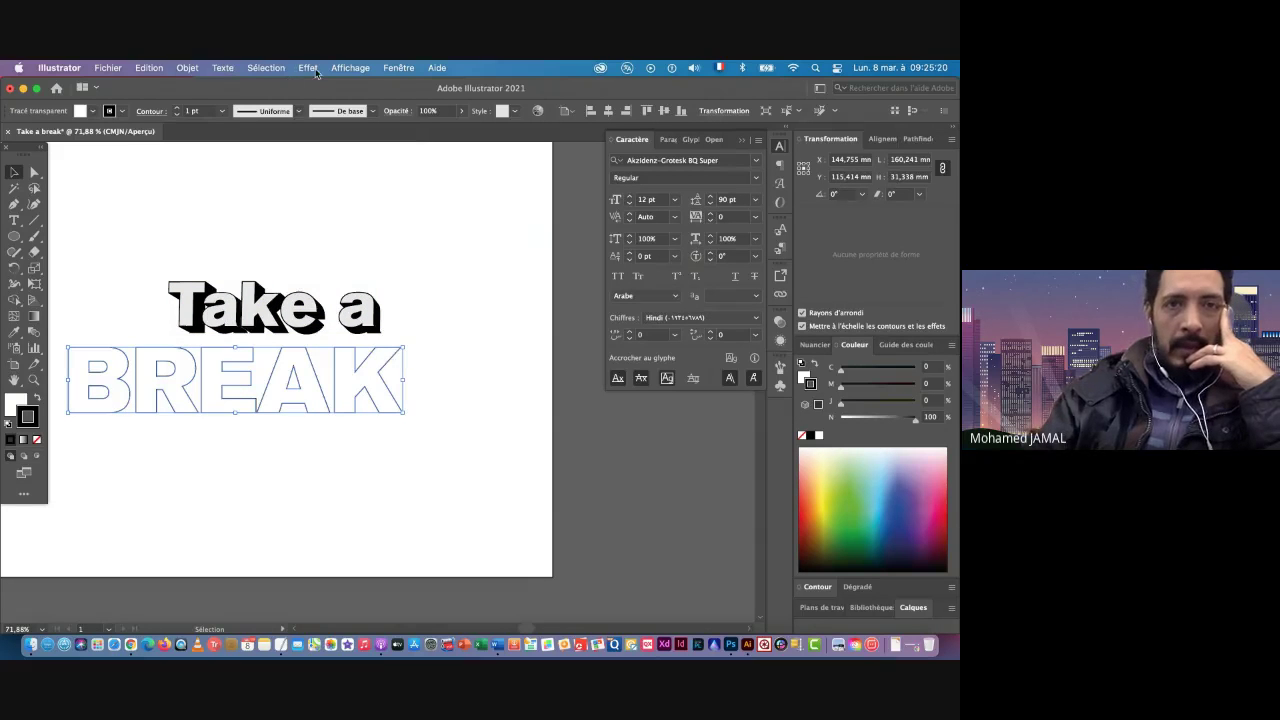
left_click(308, 68)
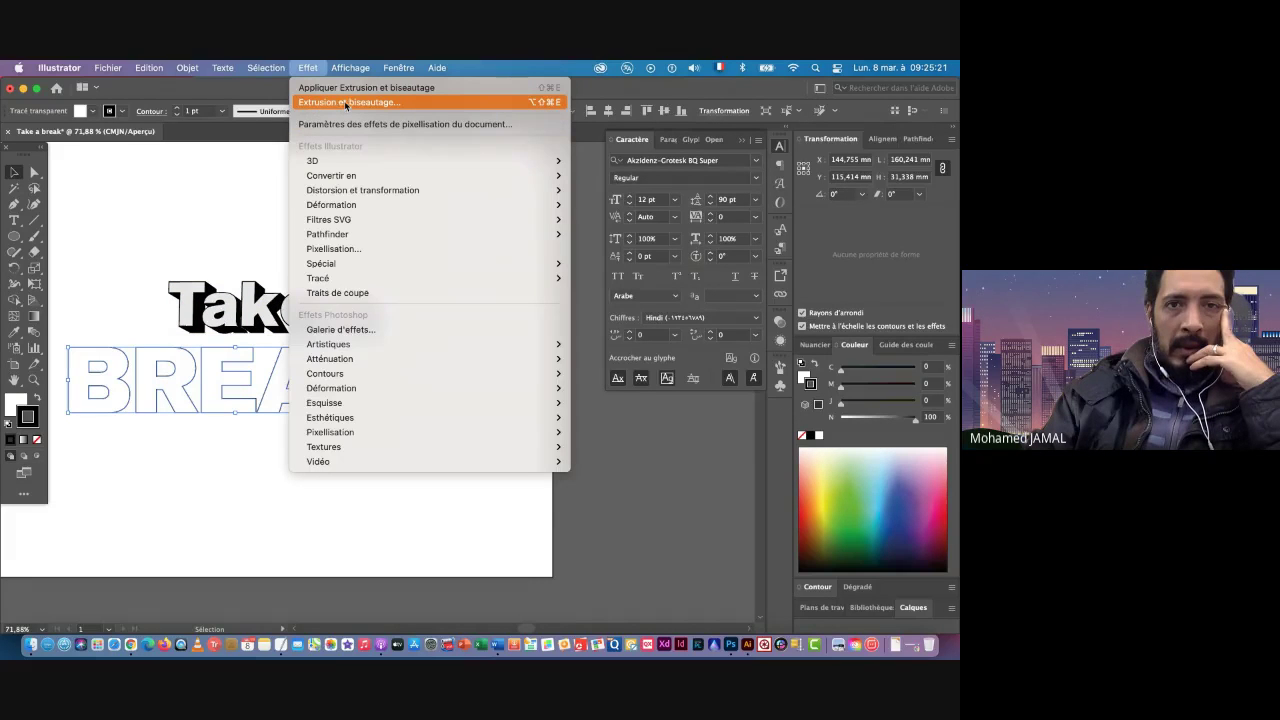
left_click(338, 102)
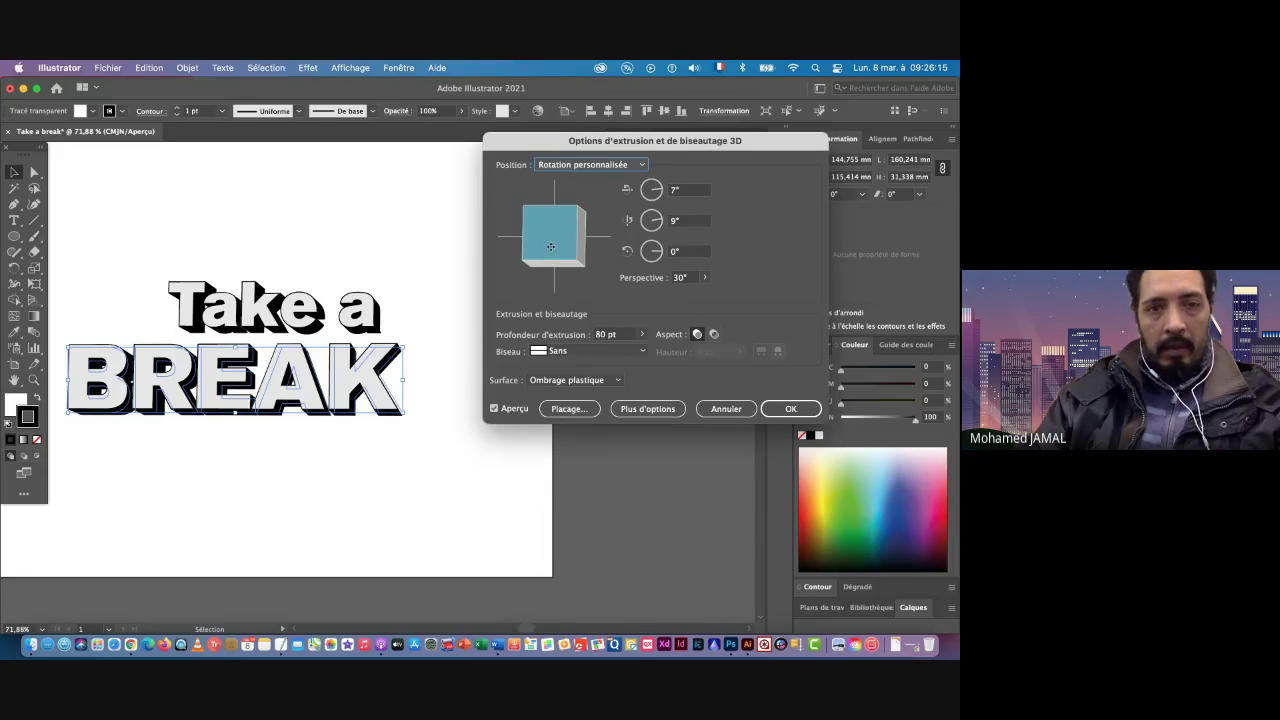
left_click_drag(568, 245, 571, 244)
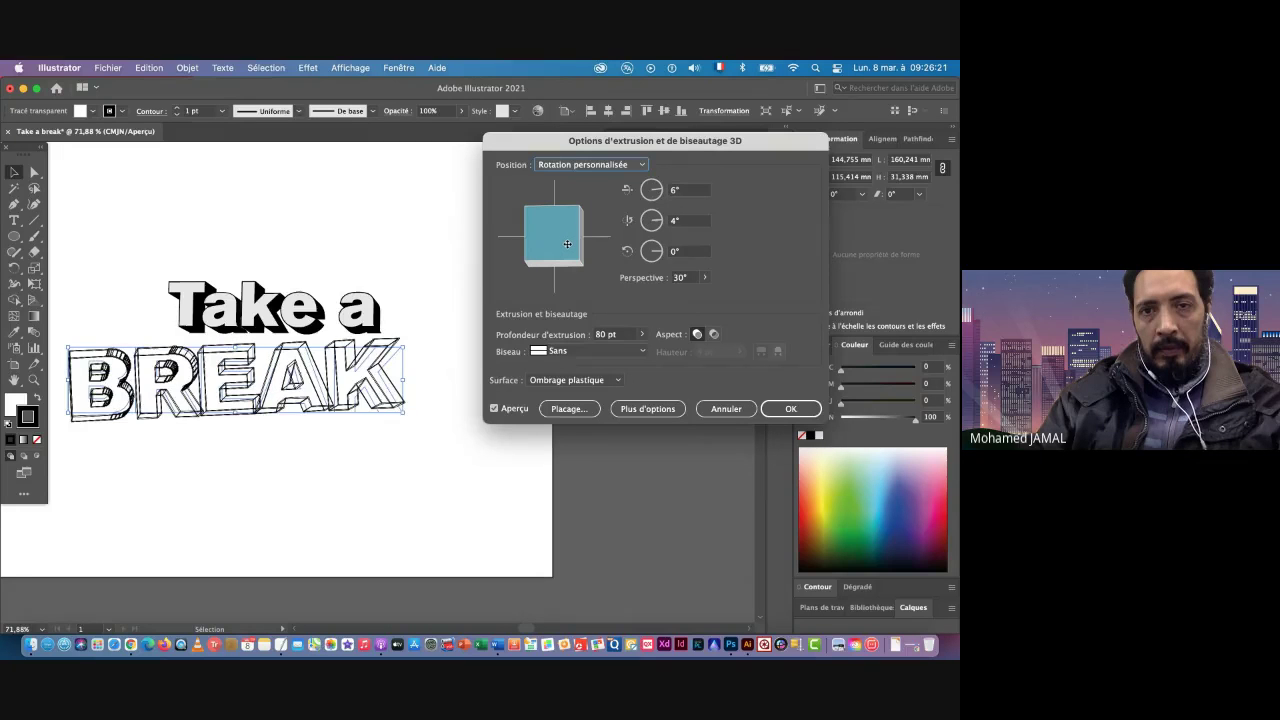
left_click_drag(567, 244, 573, 245)
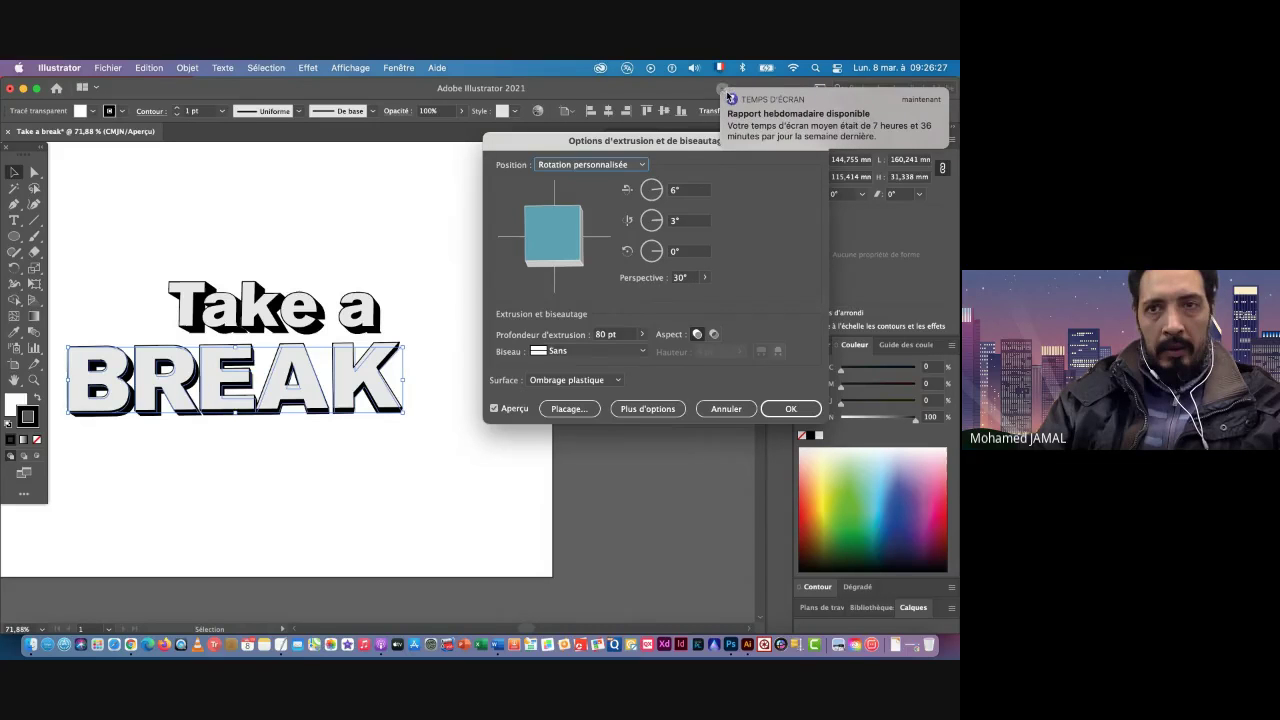
left_click(730, 98)
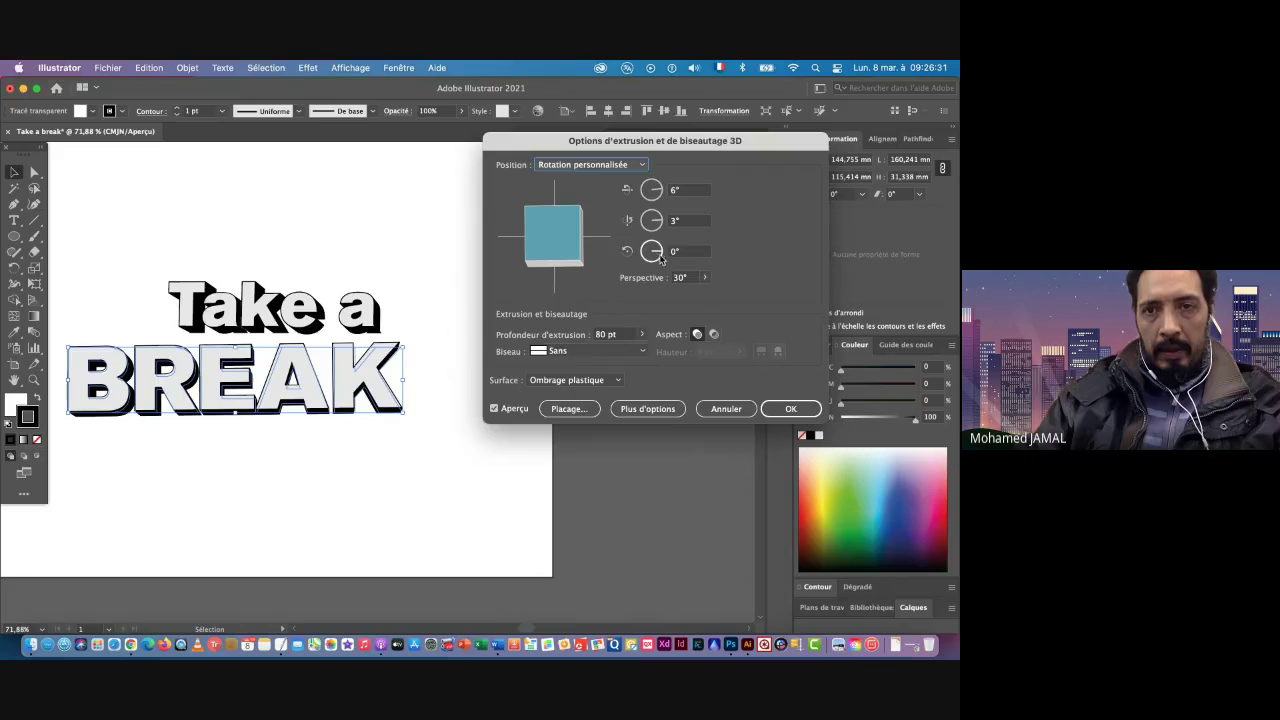
Step: Set the perspective of the "BREAK" extrusion to 50° and apply the effect
left_click(688, 277)
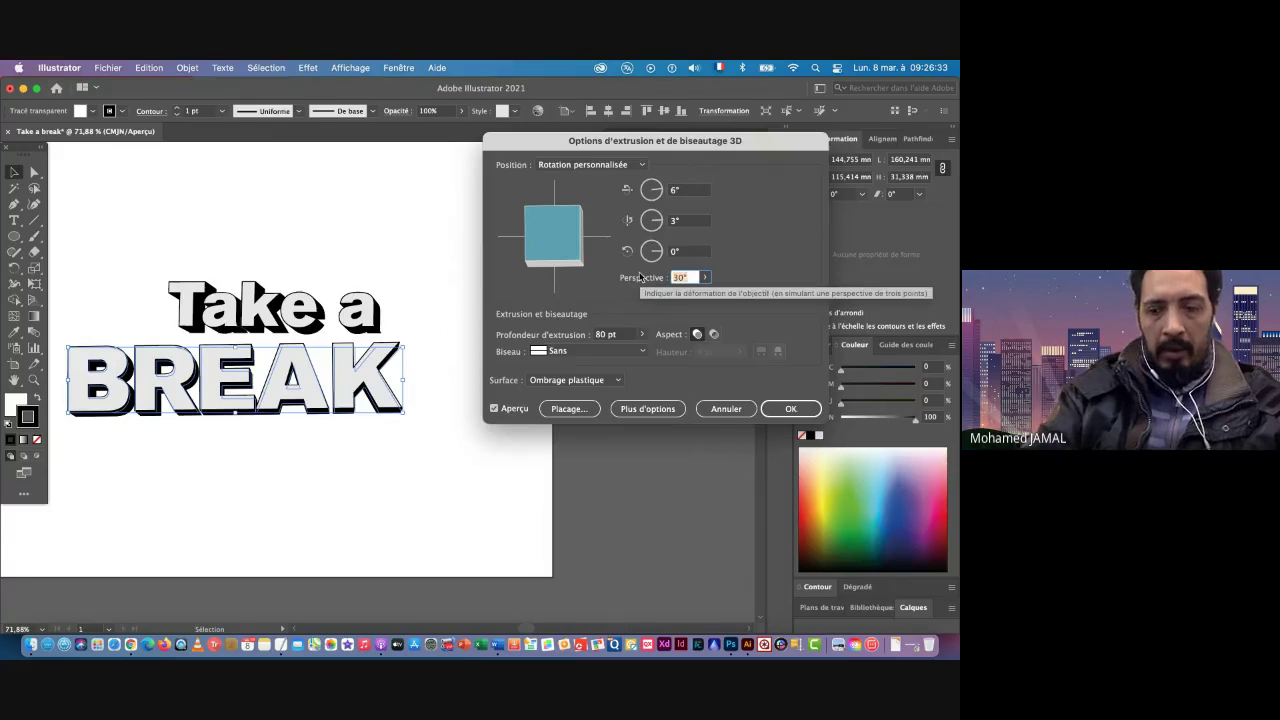
key("shift+Up")
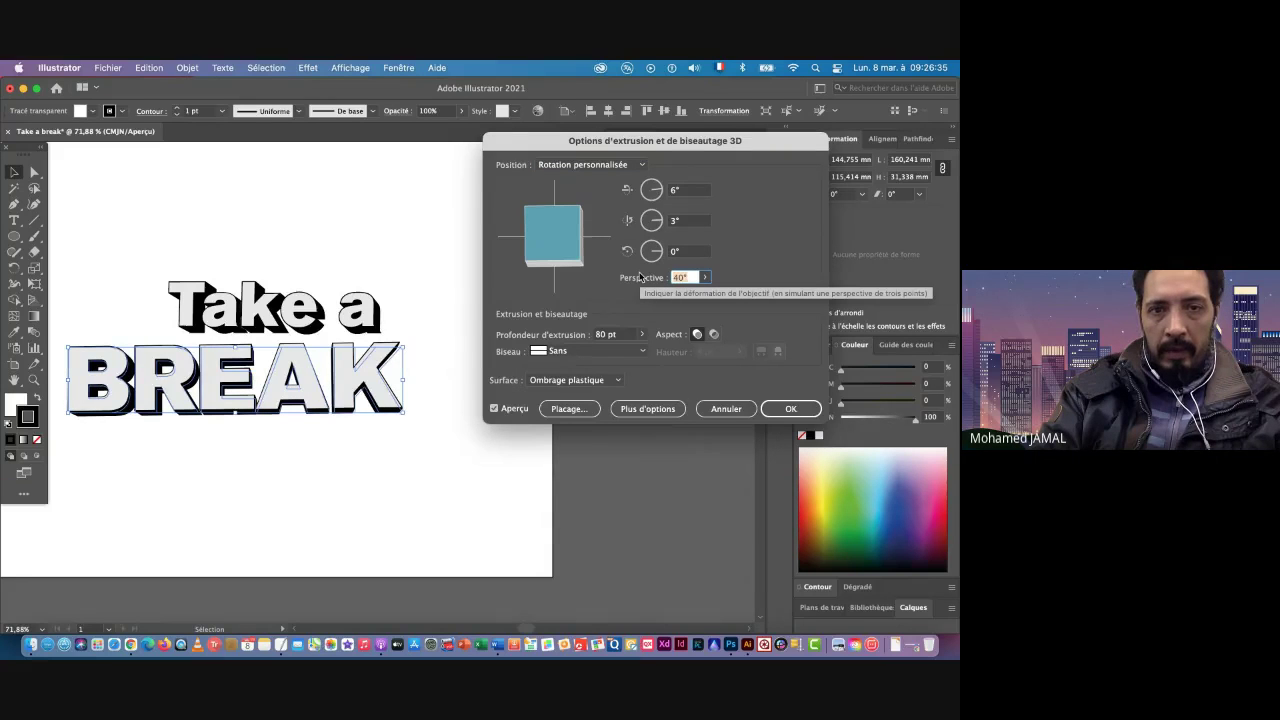
key("shift+Up")
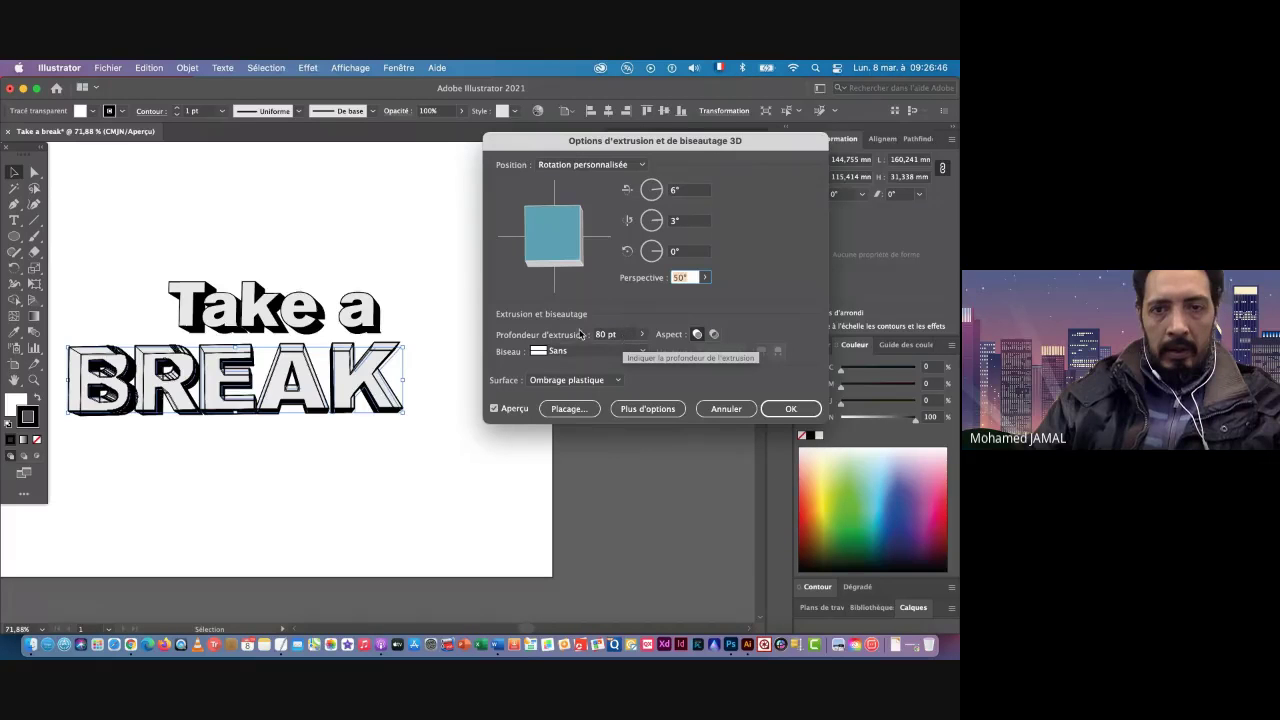
key("Tab")
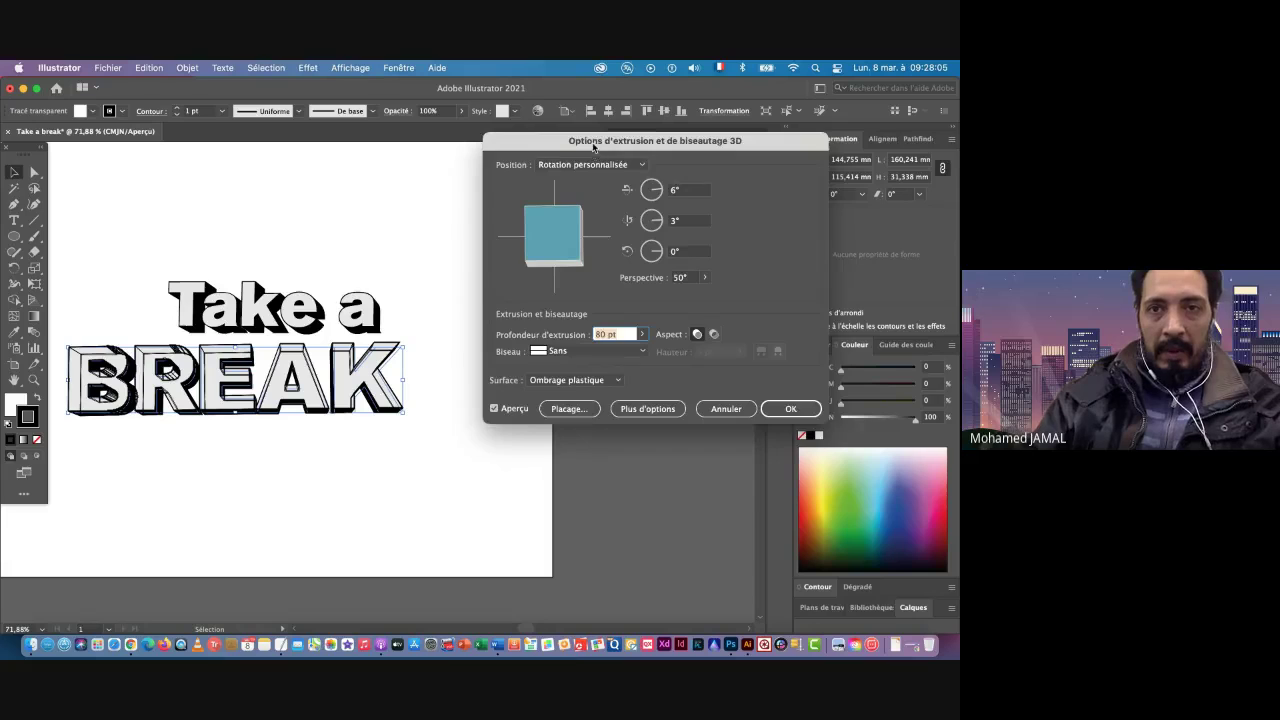
left_click_drag(596, 150, 576, 174)
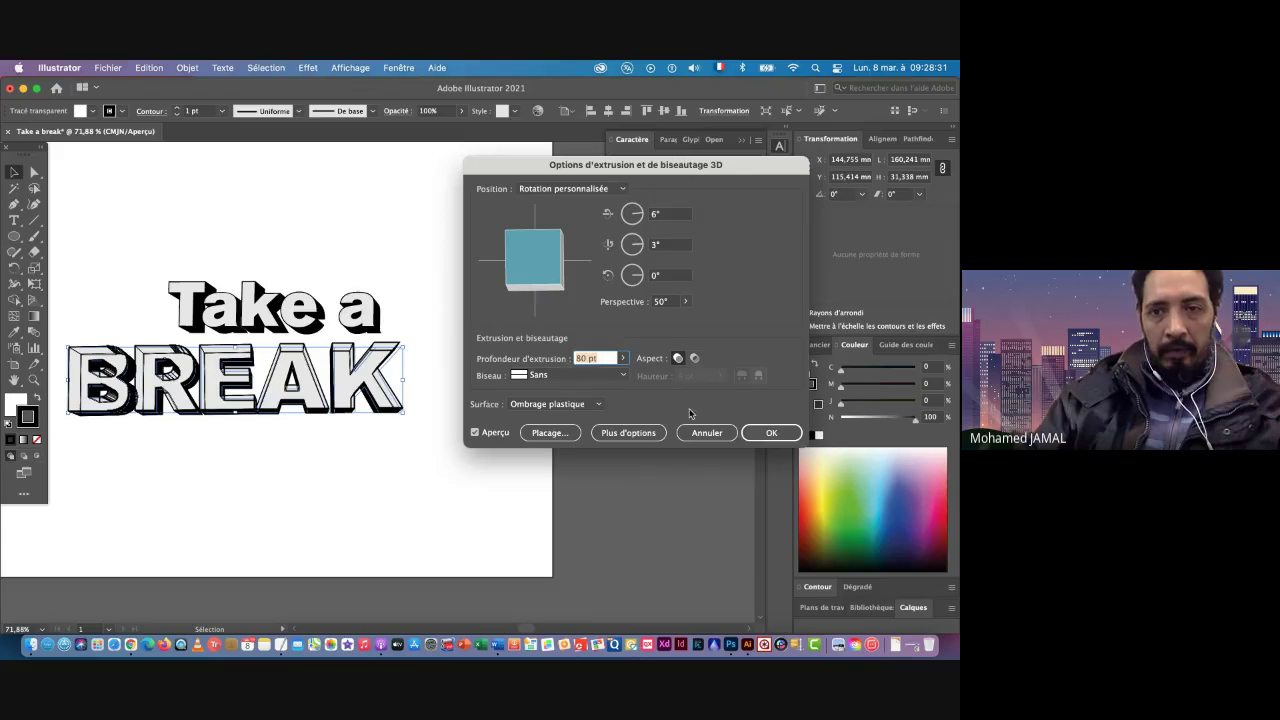
left_click(771, 432)
Step: Remove the black stroke from both extruded words, "Take a" and "BREAK"
left_click_drag(386, 395, 299, 385)
left_click_drag(217, 395, 318, 393)
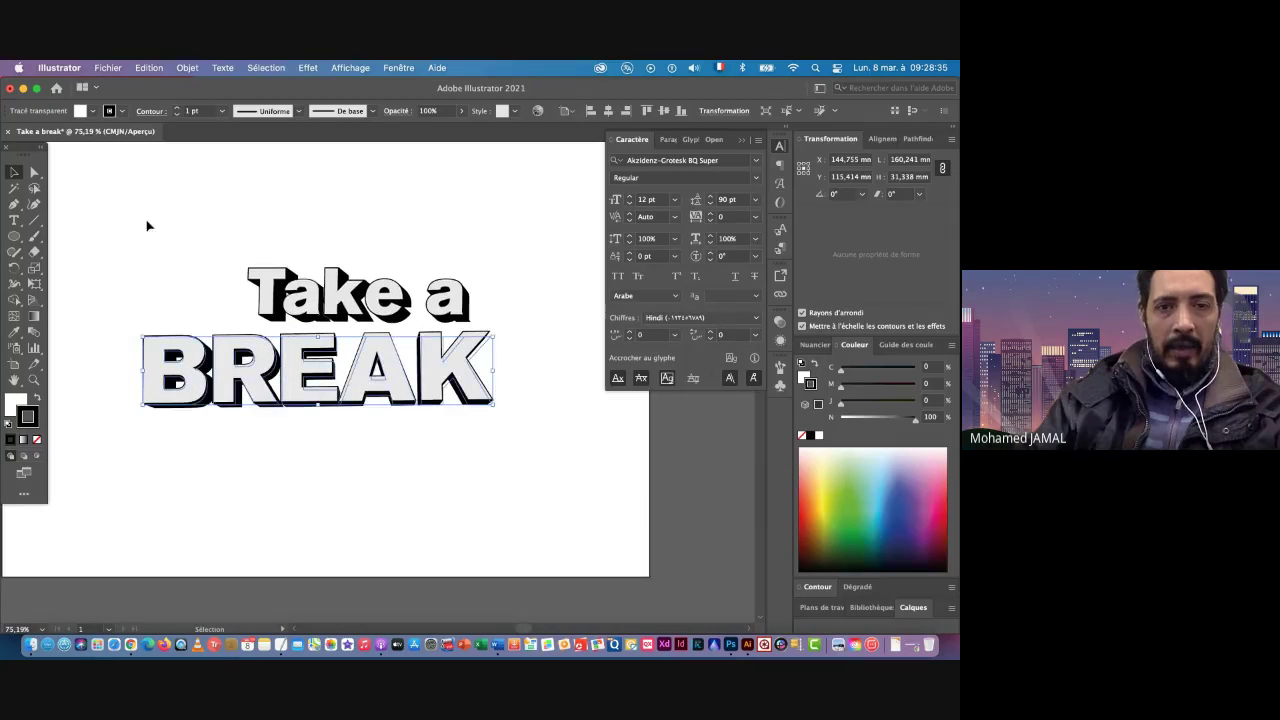
left_click_drag(140, 251, 448, 432)
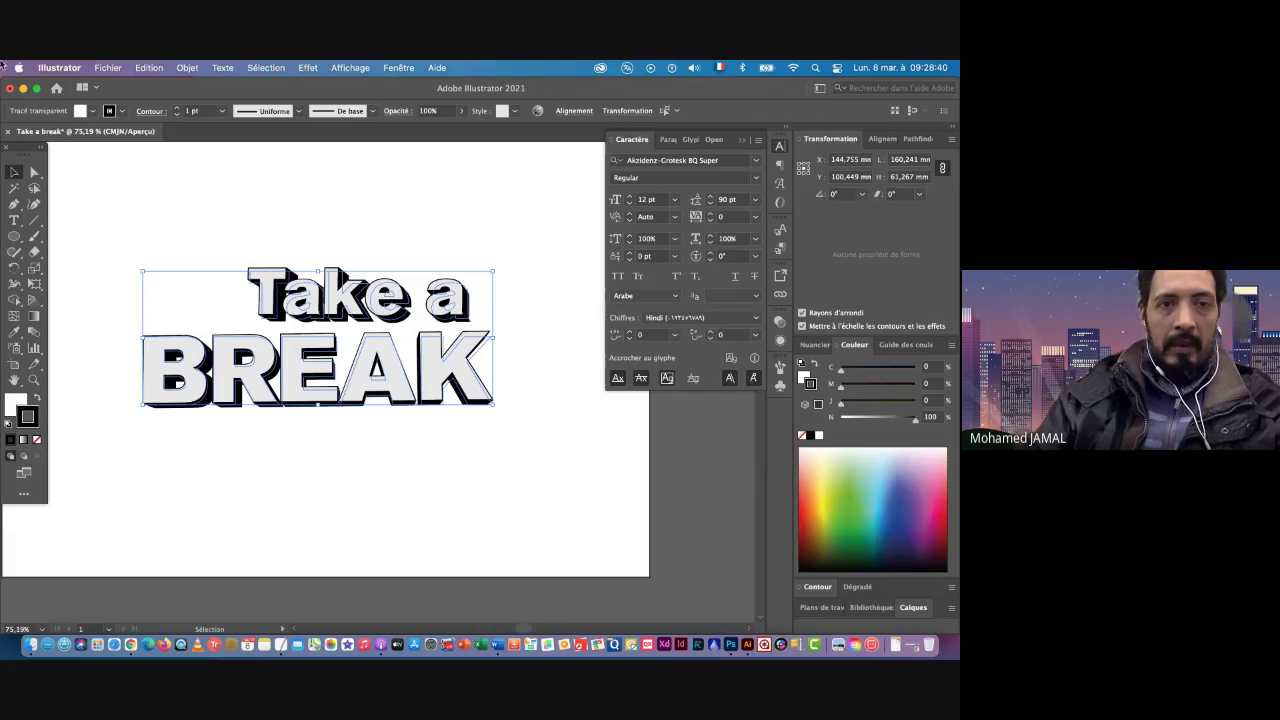
left_click_drag(182, 230, 468, 330)
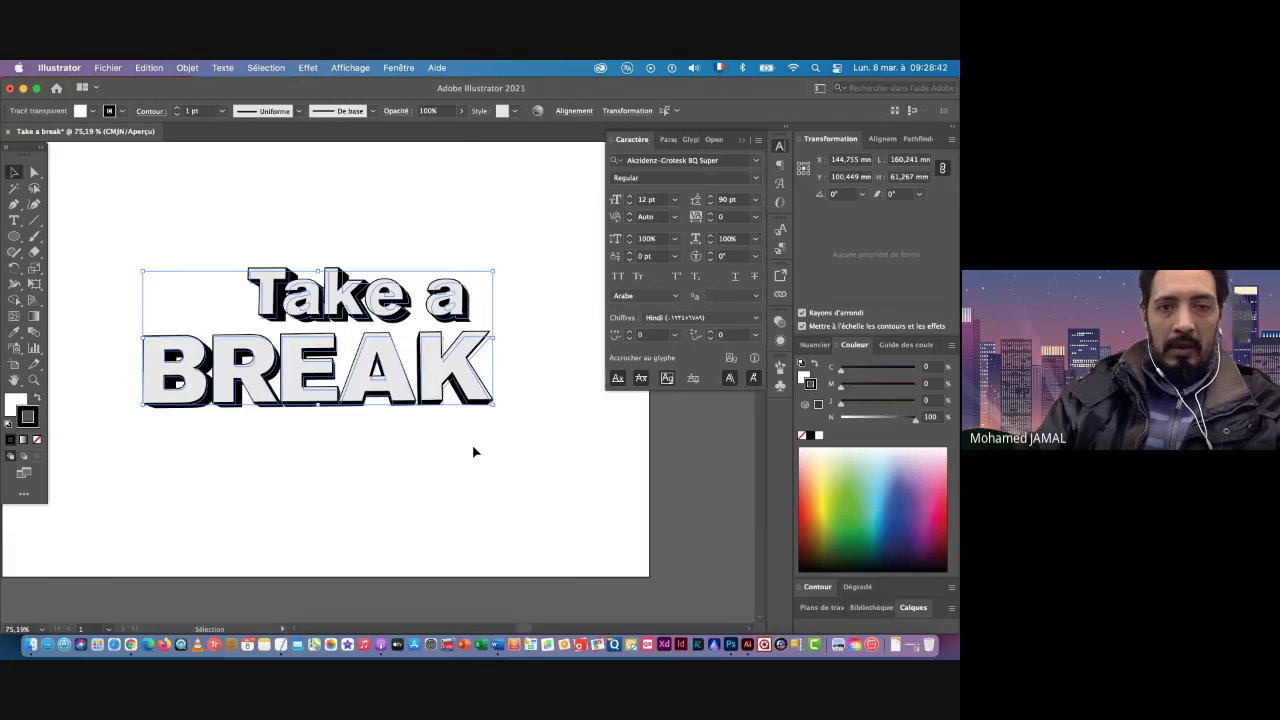
left_click(354, 458)
left_click_drag(170, 270, 377, 423)
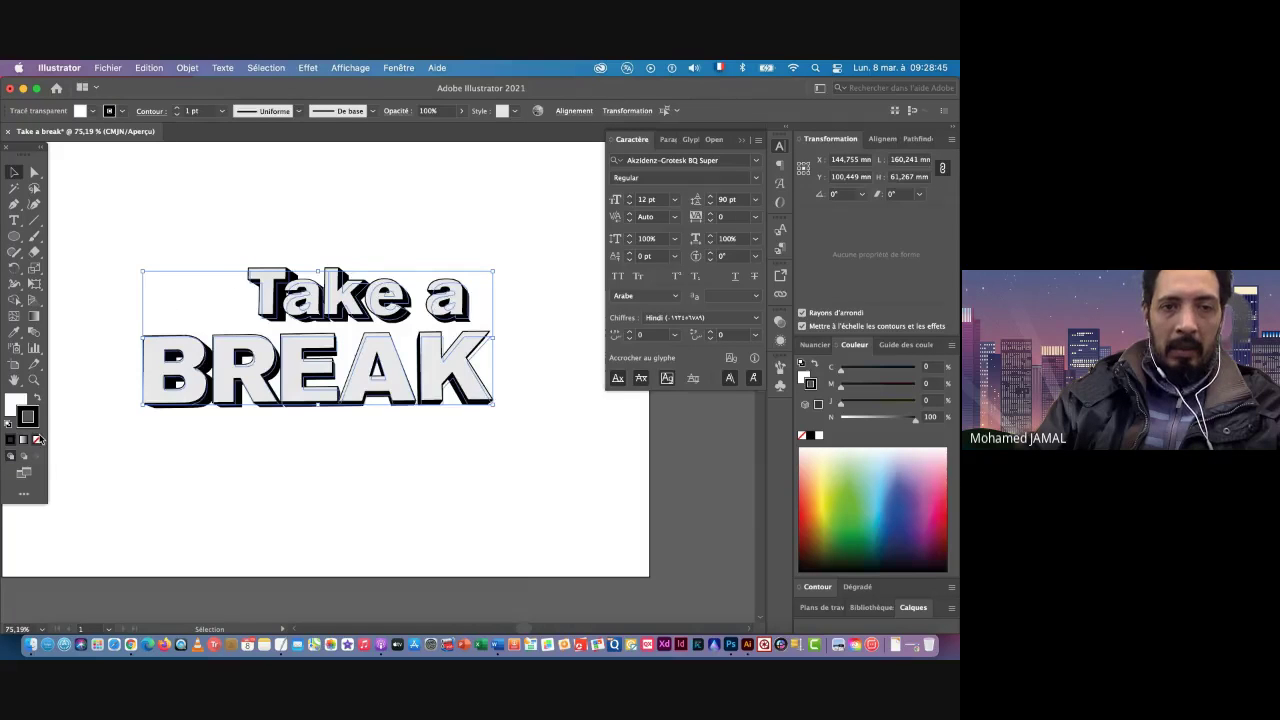
left_click(38, 439)
left_click(318, 476)
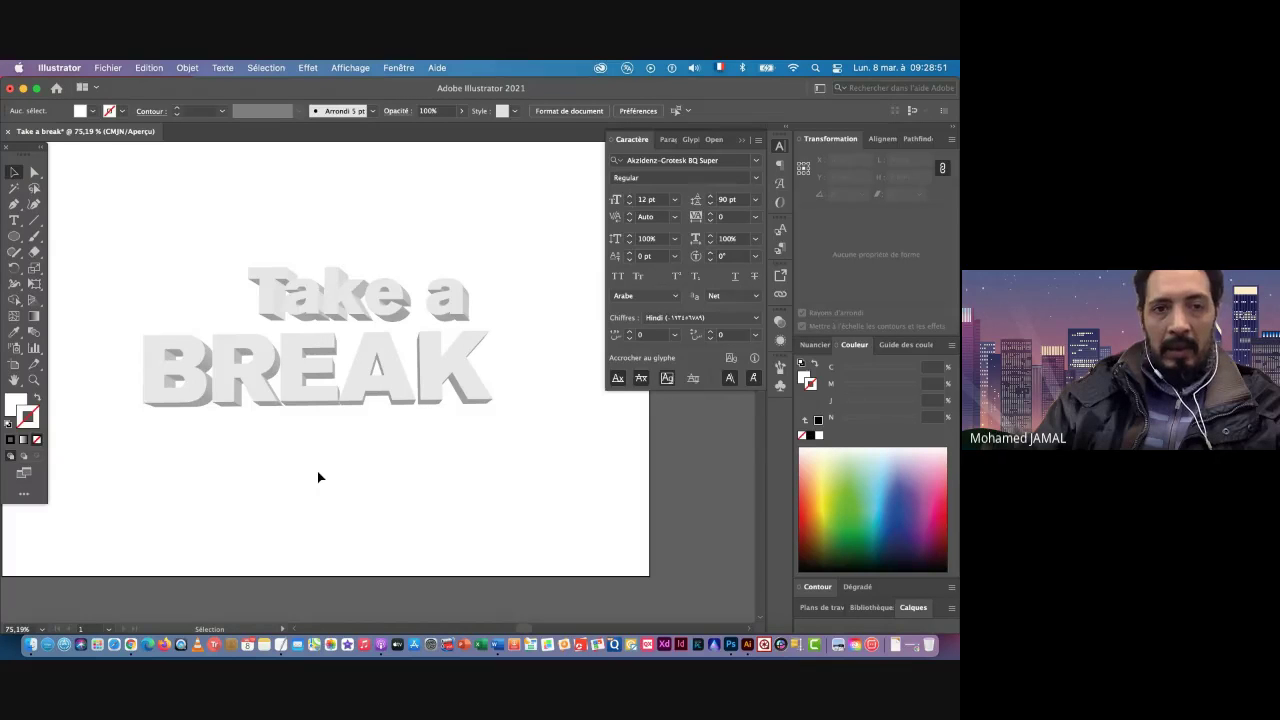
Step: Select the extruded words "Take a" and "BREAK" together and expand their appearance into editable shapes
left_click(34, 172)
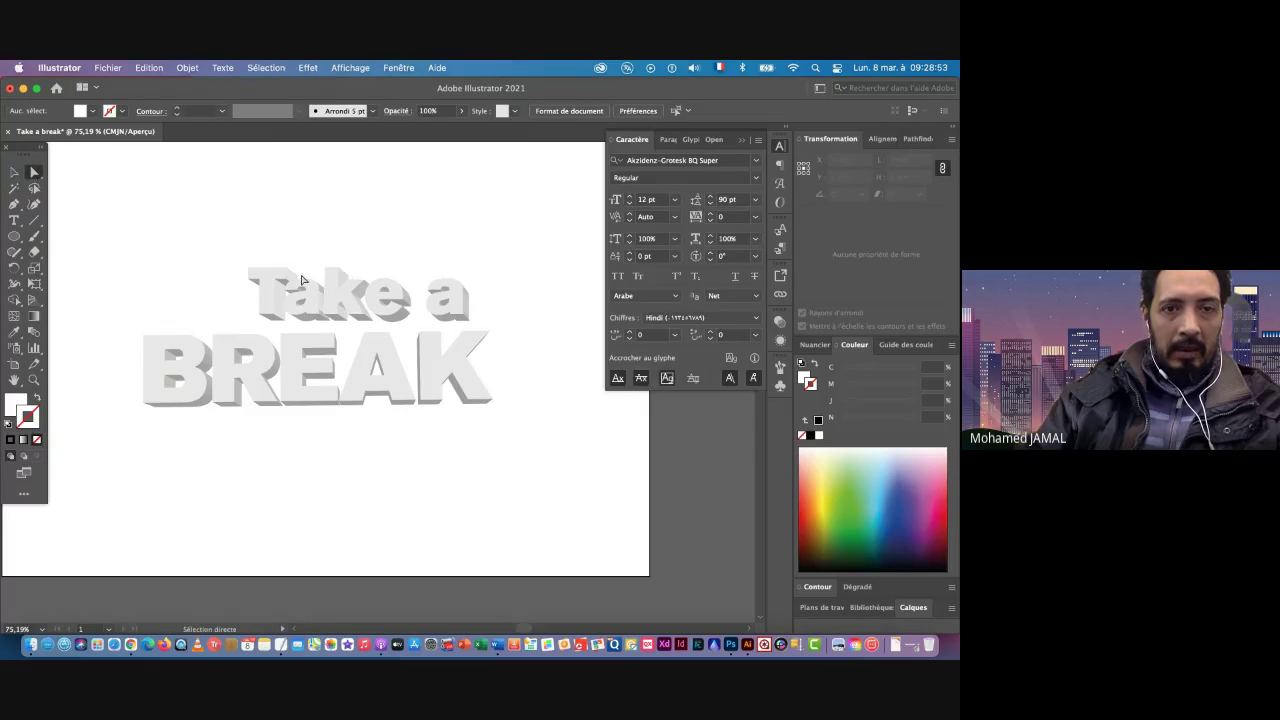
left_click(267, 284)
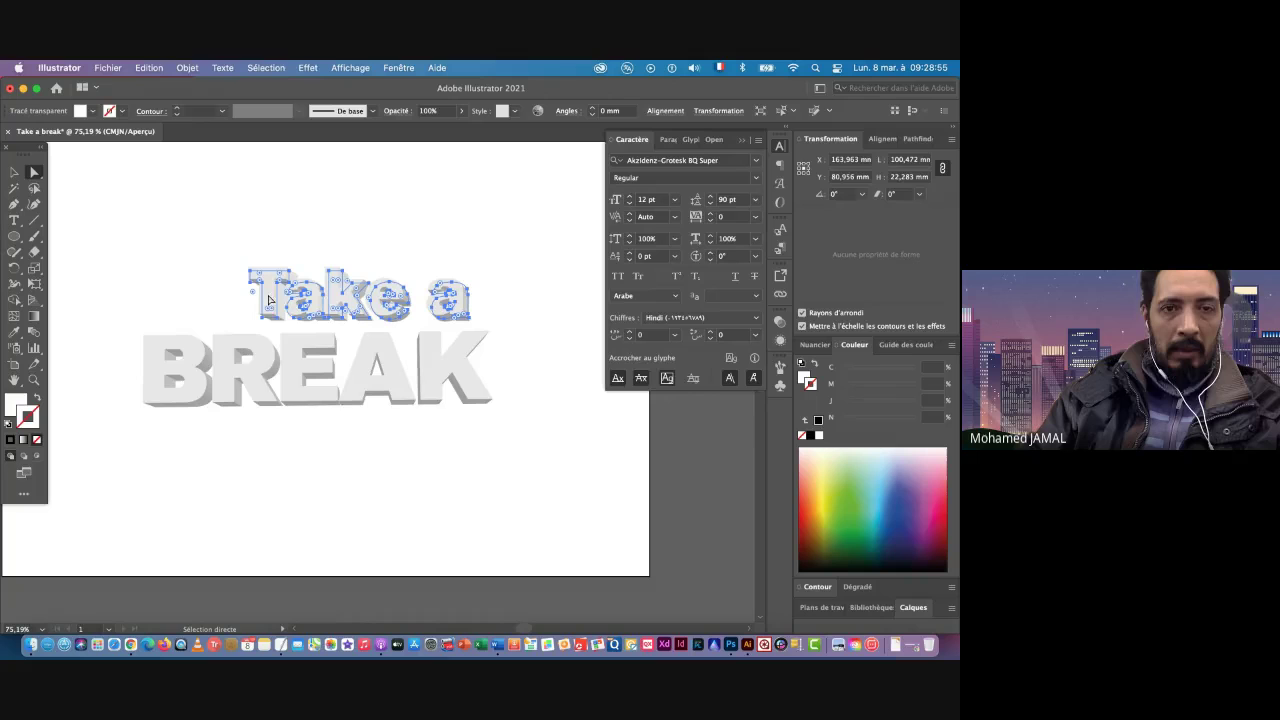
left_click(162, 378, "shift")
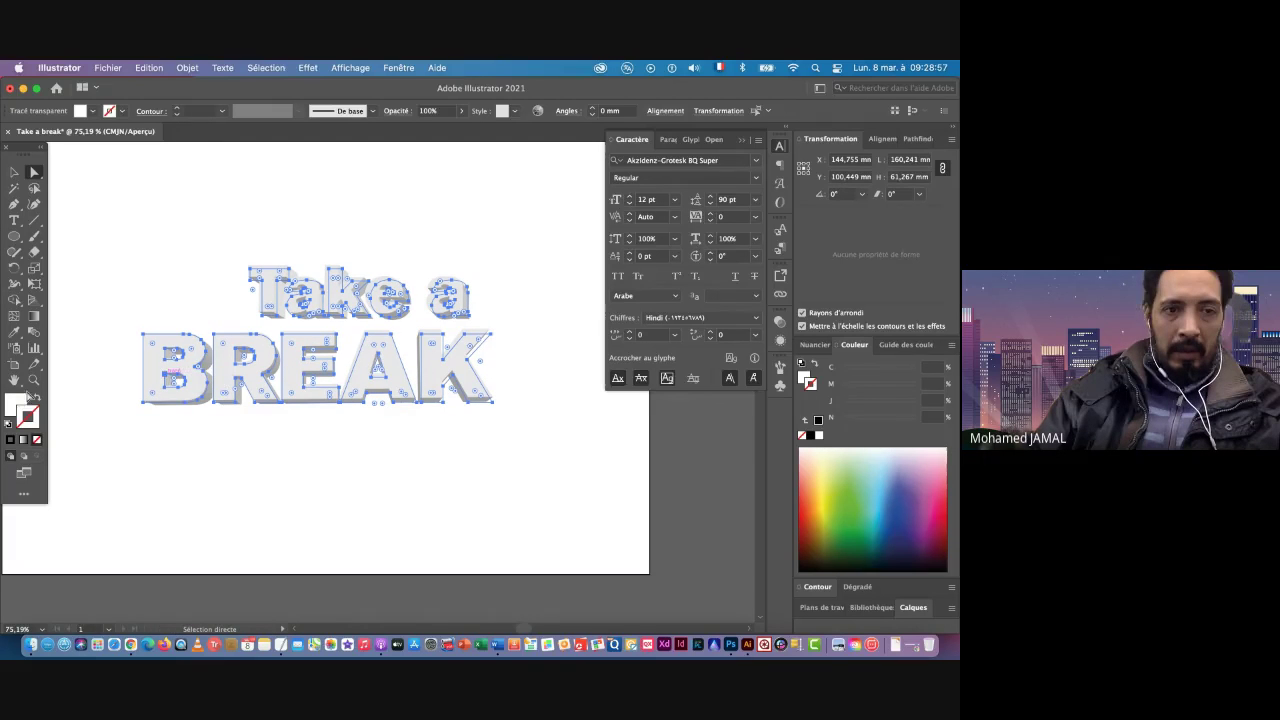
left_click(16, 402)
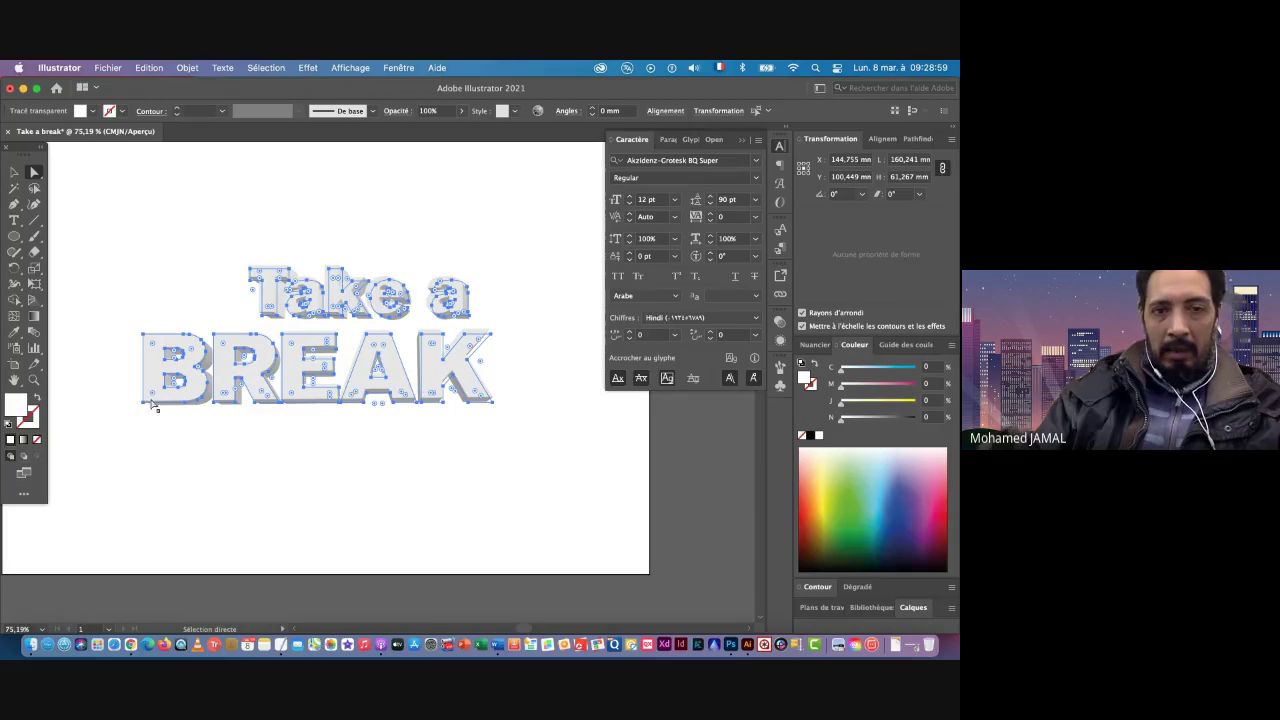
mouse_move(195, 373)
left_mouse_down()
mouse_move(485, 370)
mouse_move(181, 375)
left_mouse_up()
left_click_drag(344, 251, 267, 431)
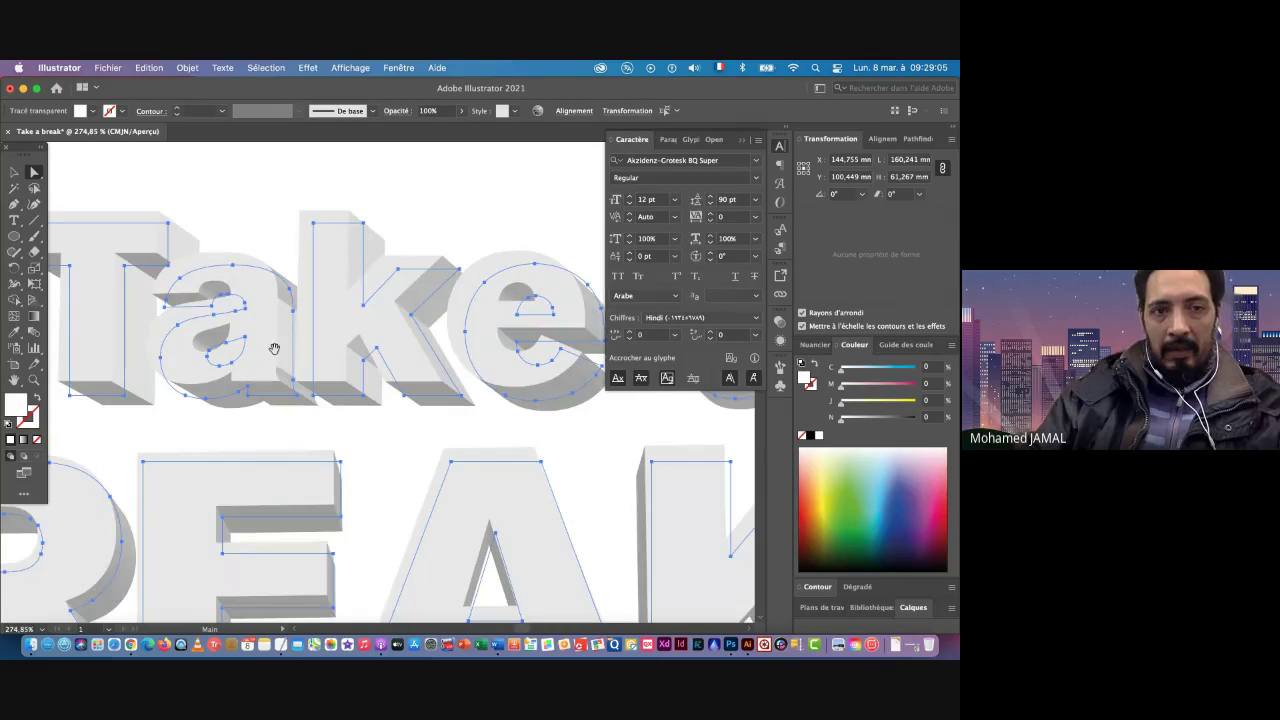
left_click_drag(489, 431, 145, 381)
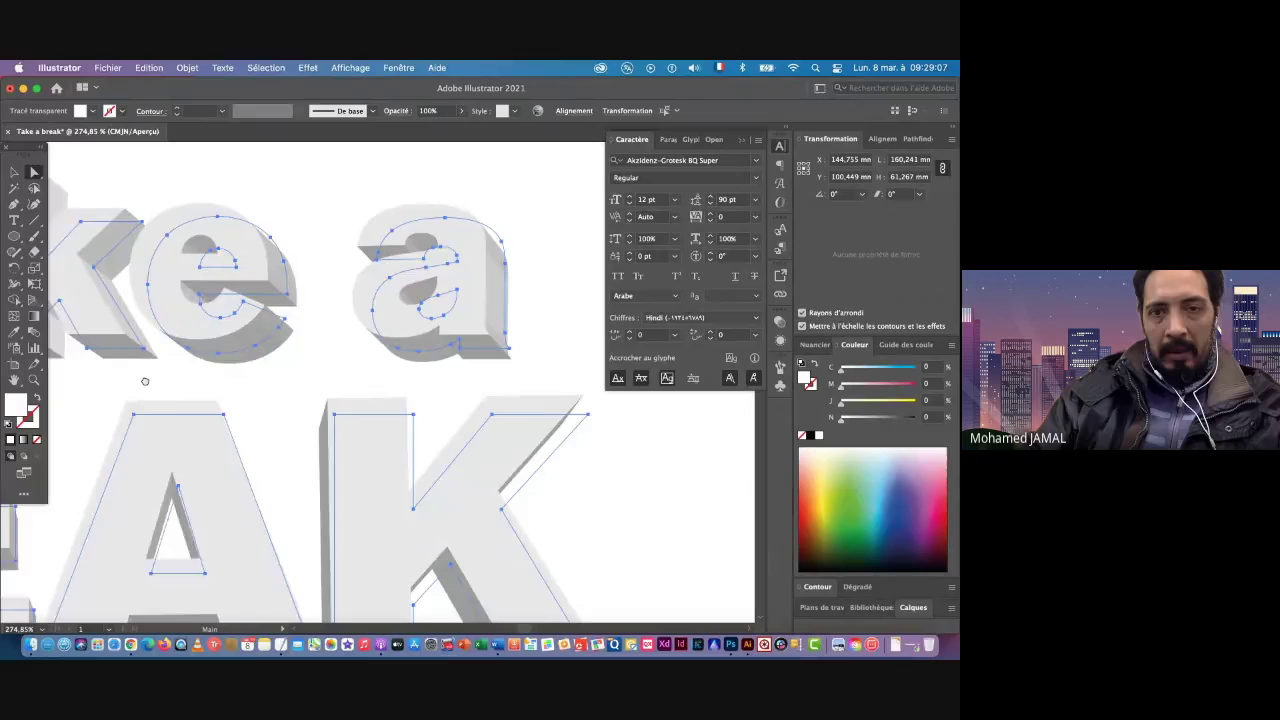
left_click_drag(429, 486, 349, 294)
left_click_drag(434, 437, 478, 417)
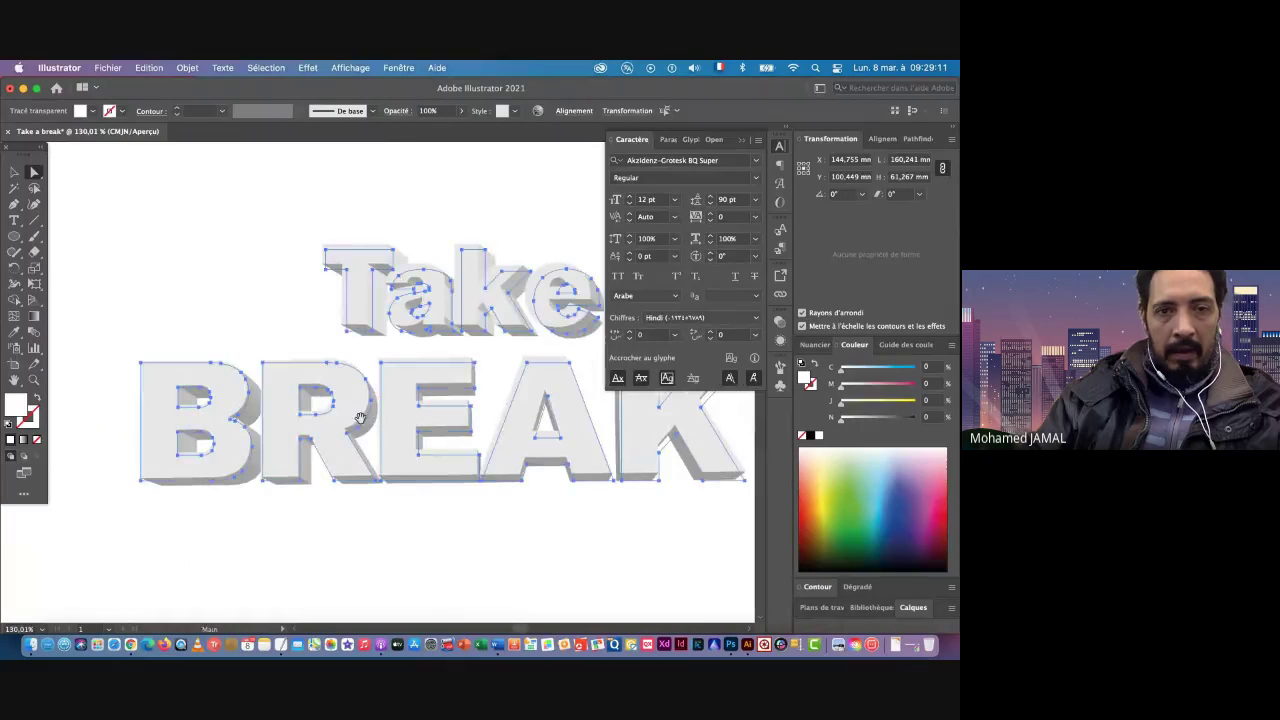
key("v")
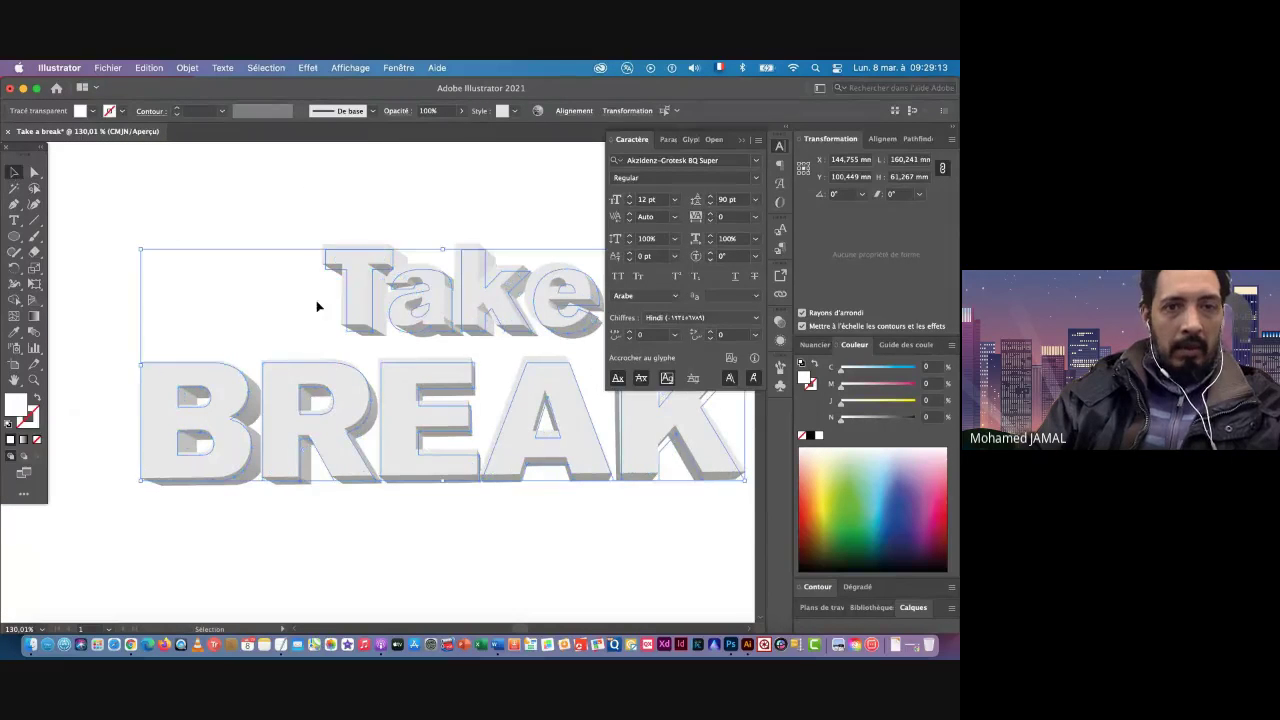
left_click(188, 68)
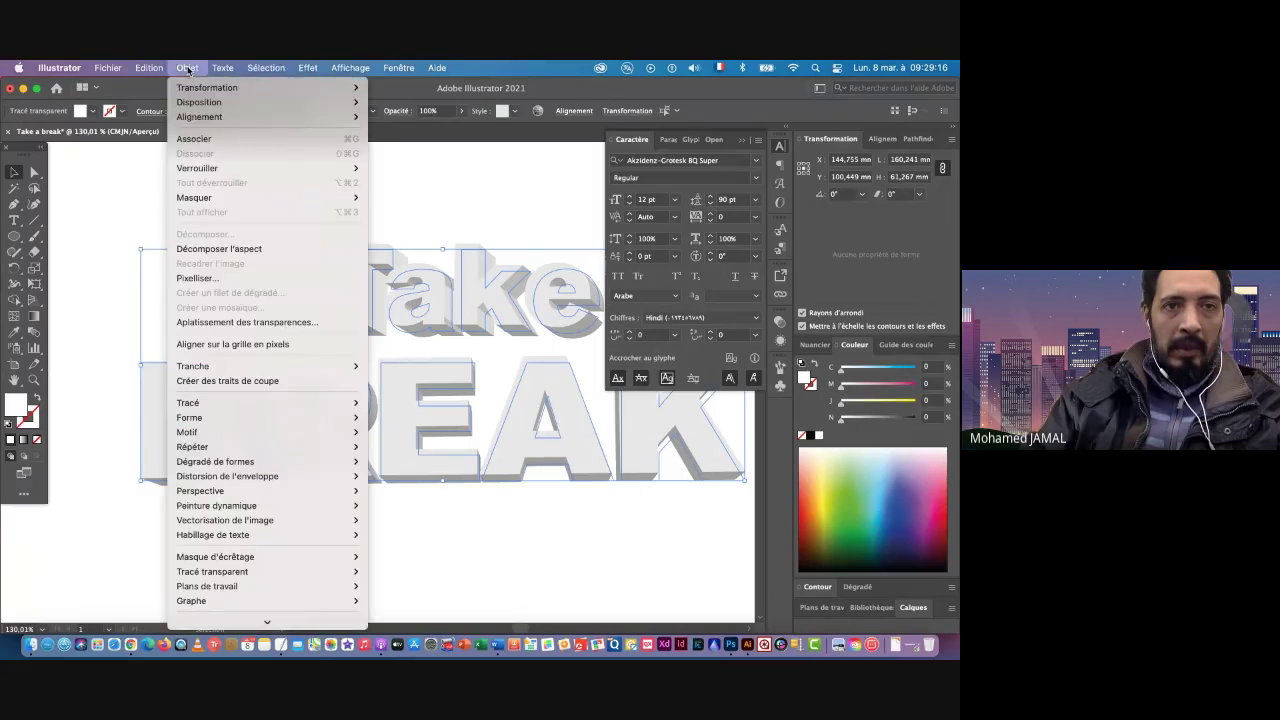
left_click(209, 249)
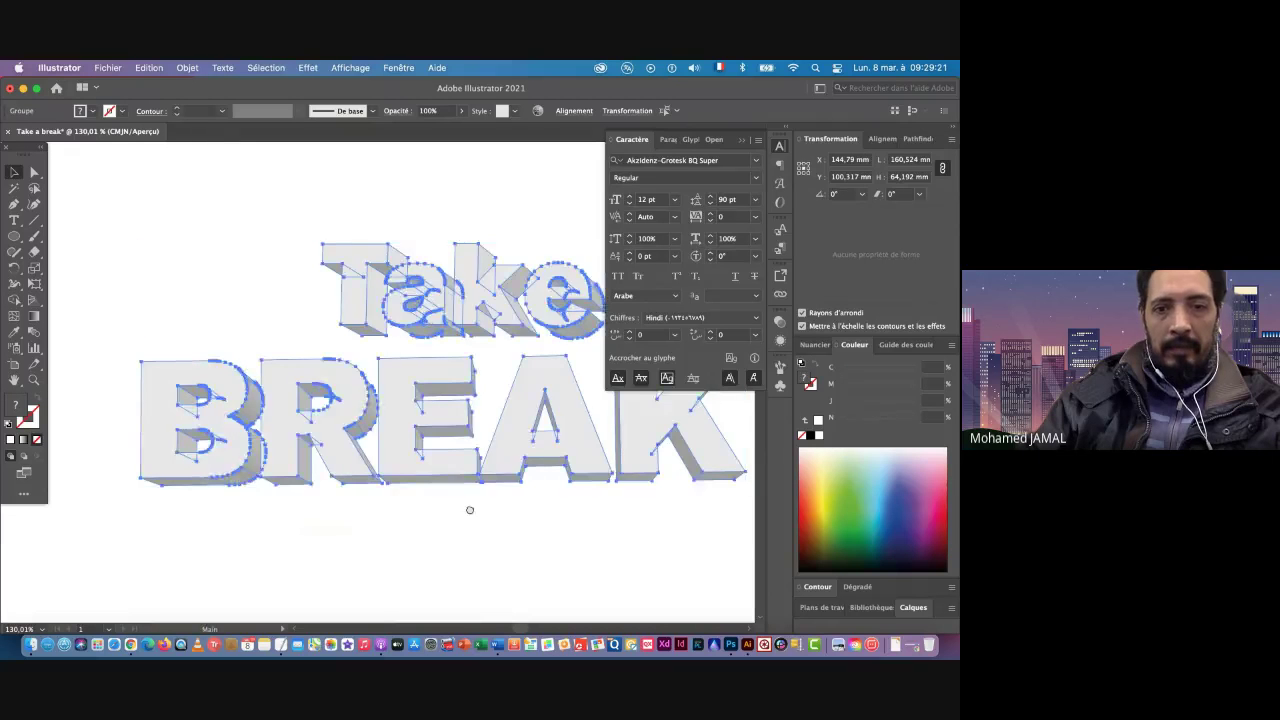
Step: Fill the front faces of all the letters in "Take a" with the white (Blanc) swatch
scroll(470, 510, "right", 3)
scroll(470, 510, "down", 2)
left_click(34, 173)
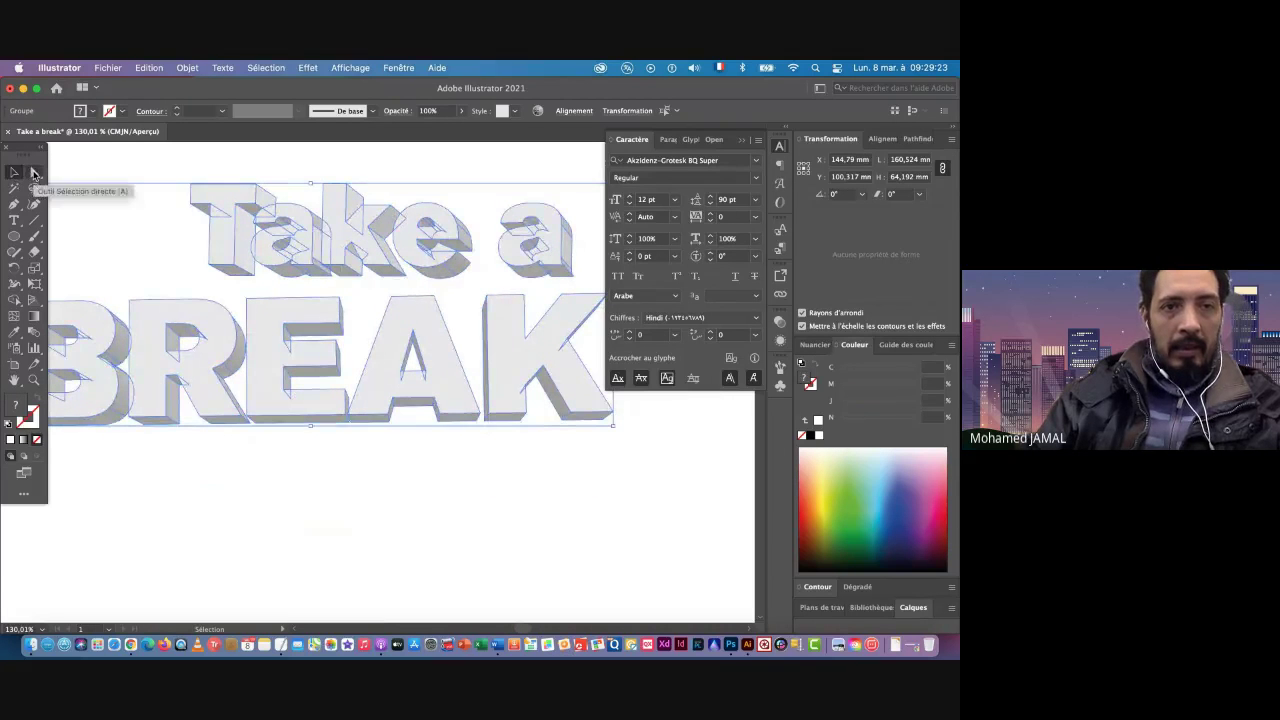
left_click(168, 170)
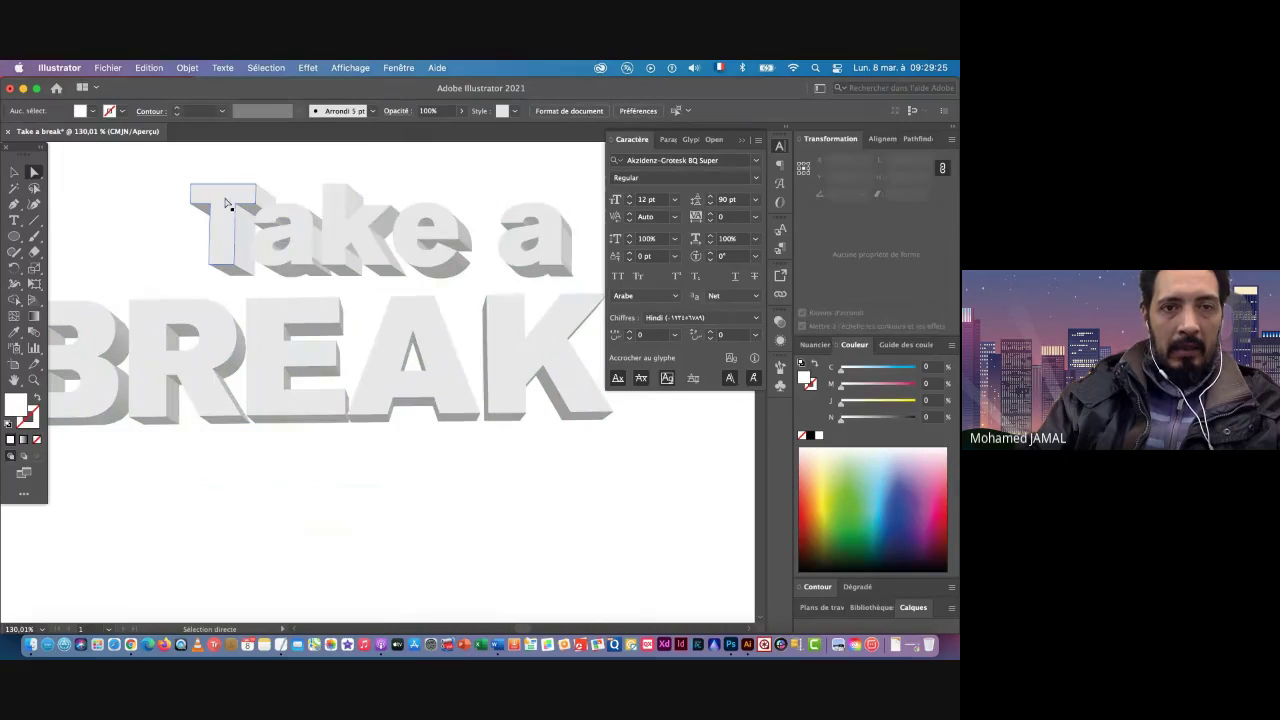
left_click(224, 201)
scroll(283, 239, "up", 2)
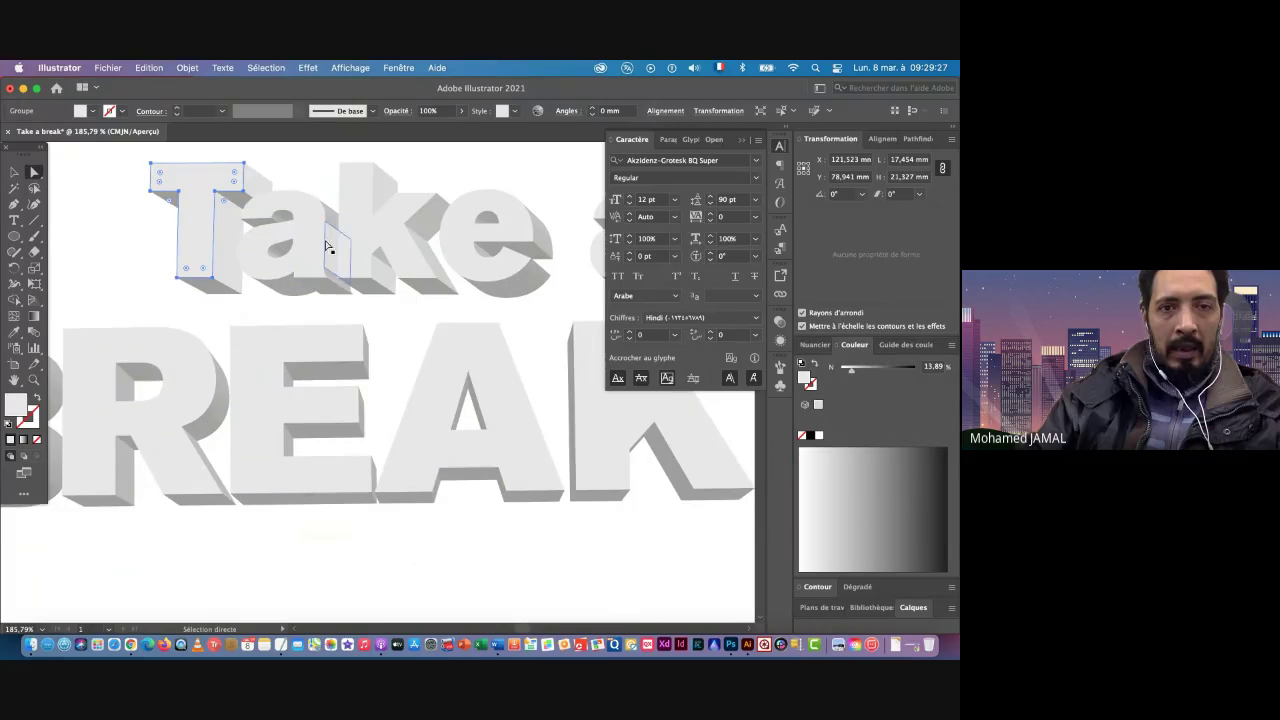
left_click(312, 250, "shift")
left_click(366, 240, "shift")
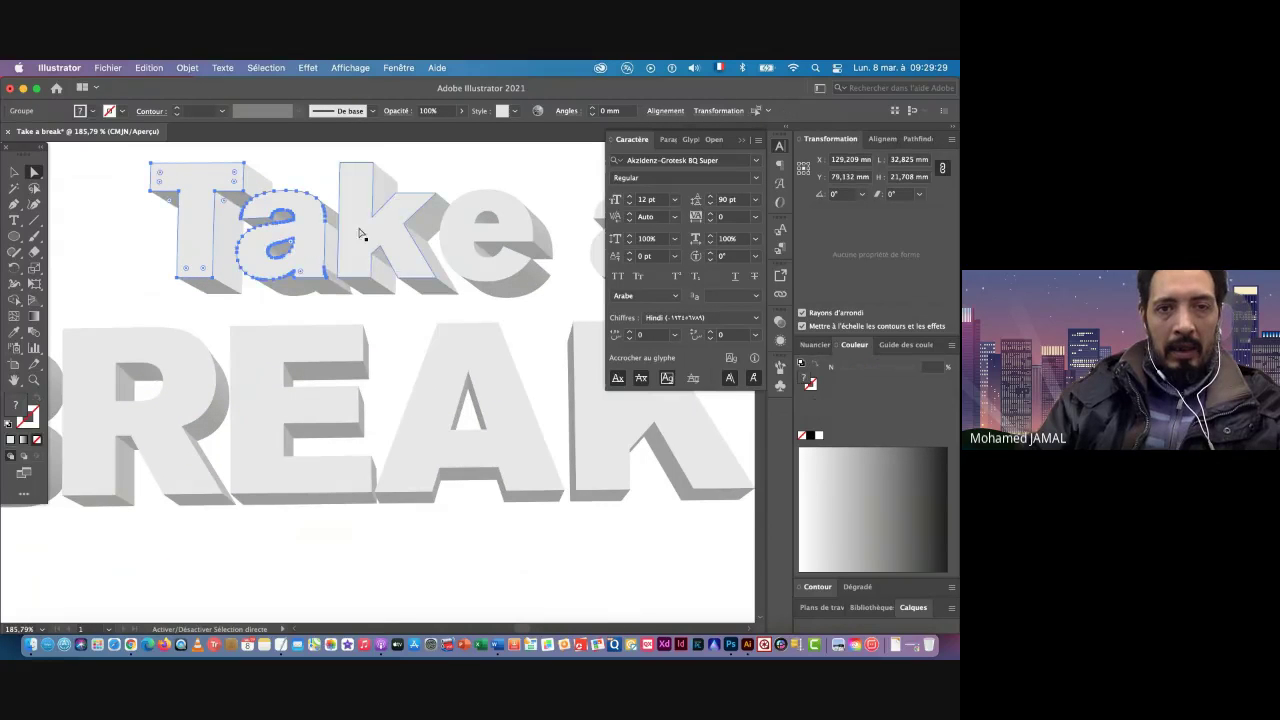
left_click(460, 240, "shift")
scroll(400, 260, "right", 5)
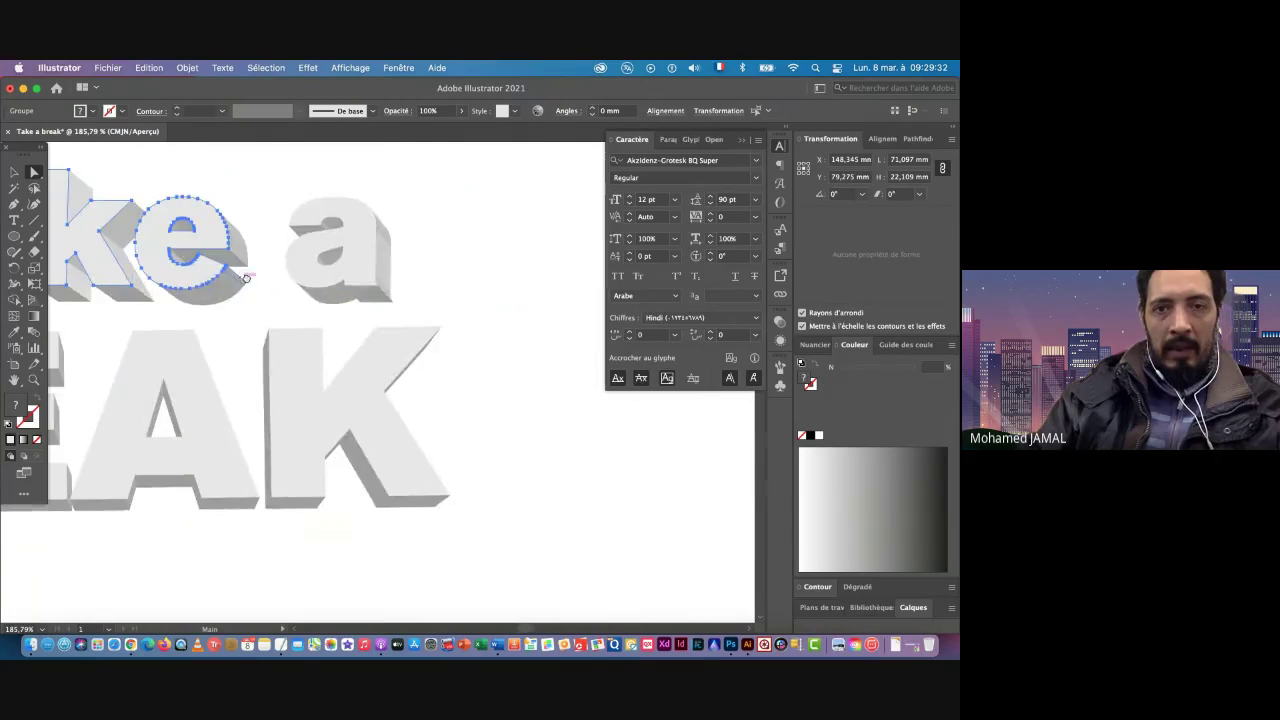
left_click(364, 270, "shift")
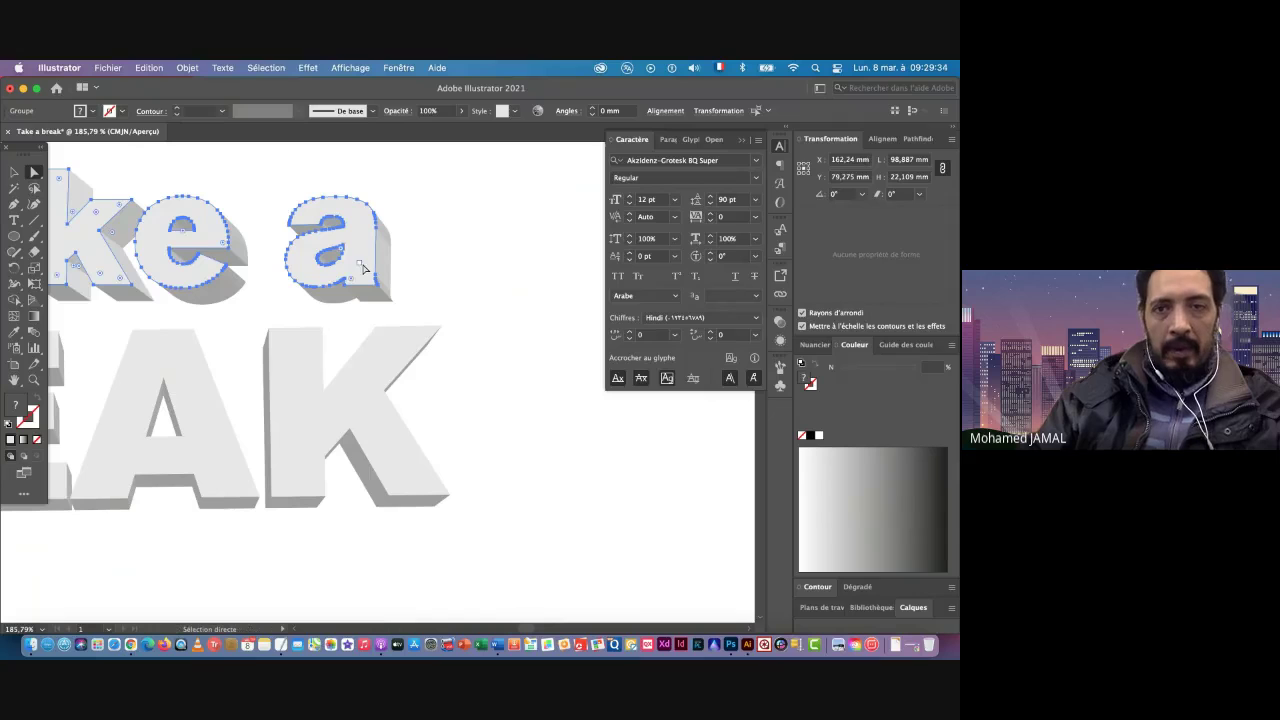
left_click(815, 346)
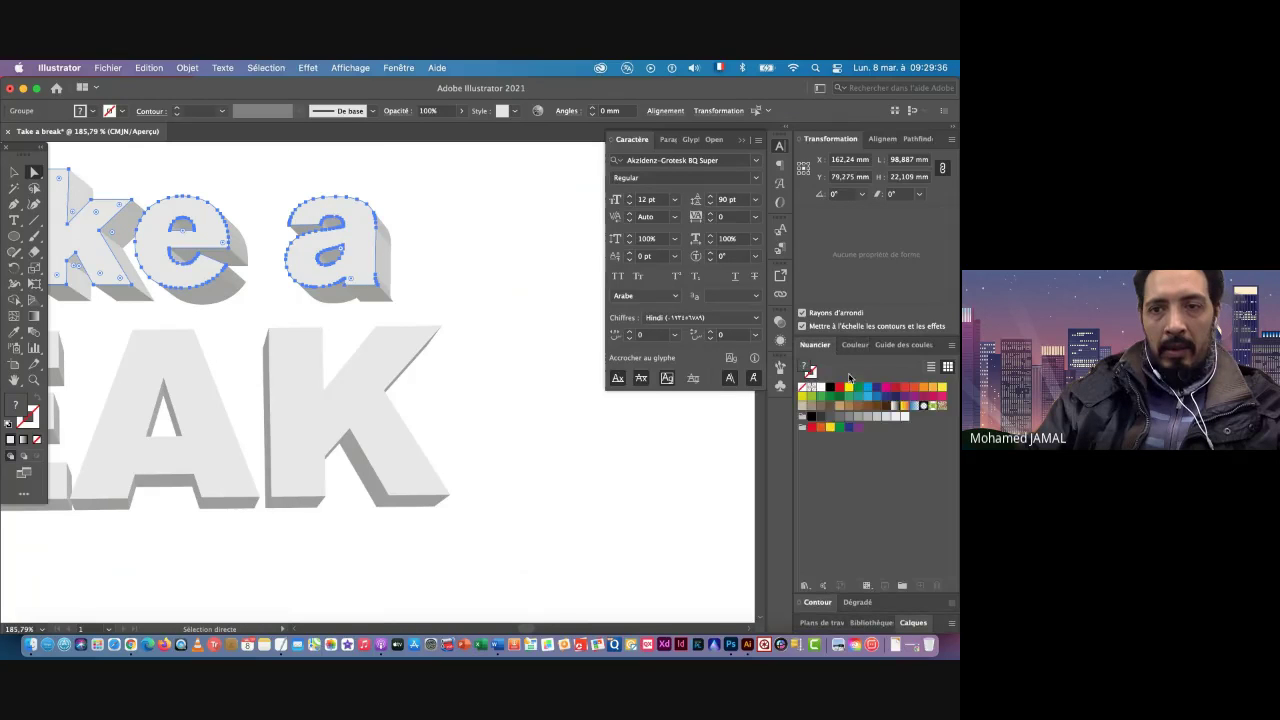
left_click(821, 386)
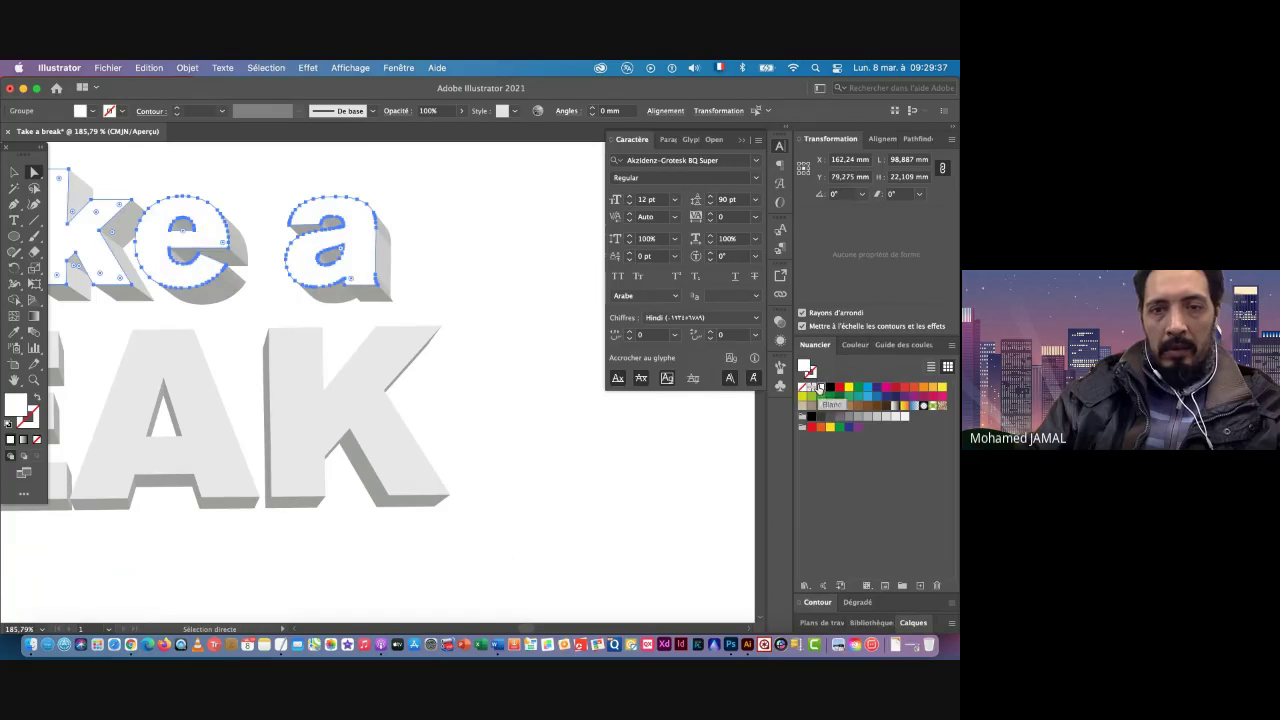
Step: Fill the front faces of all five letters of "BREAK" with white and deselect them
left_click(367, 404)
scroll(329, 400, "left", 6)
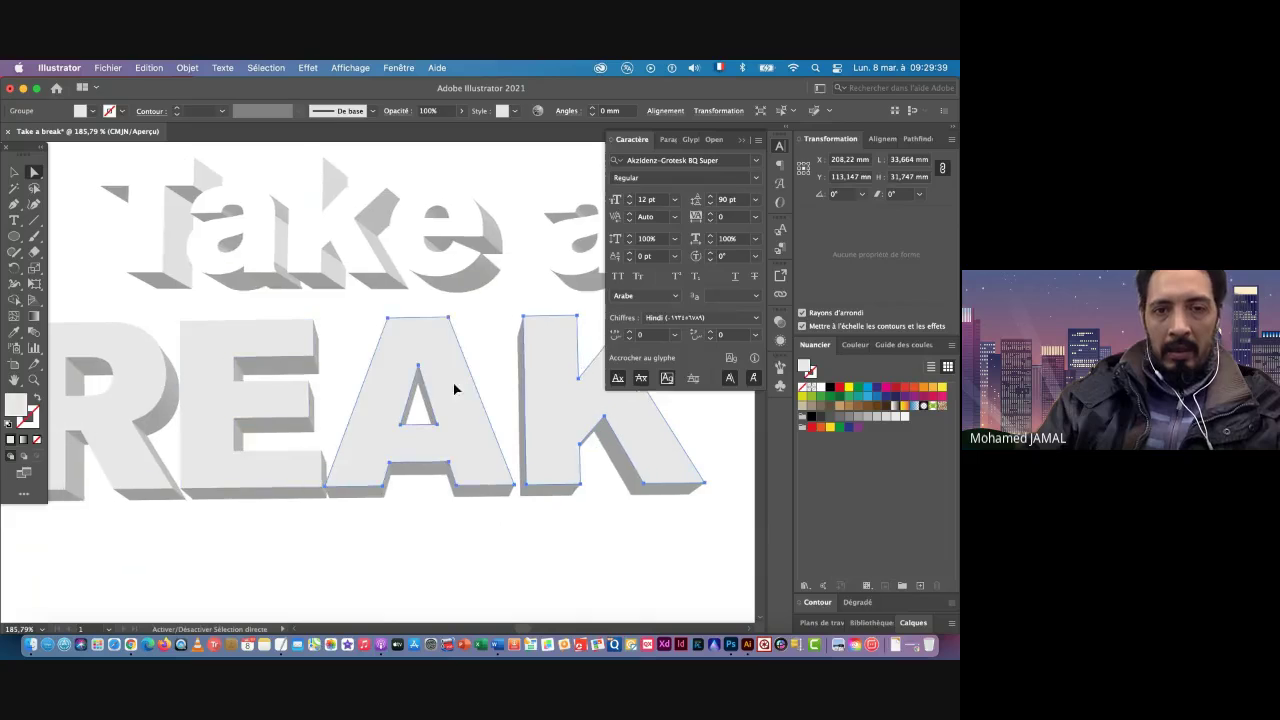
left_click(216, 396)
left_click_drag(194, 397, 472, 389)
left_click(423, 394, "shift")
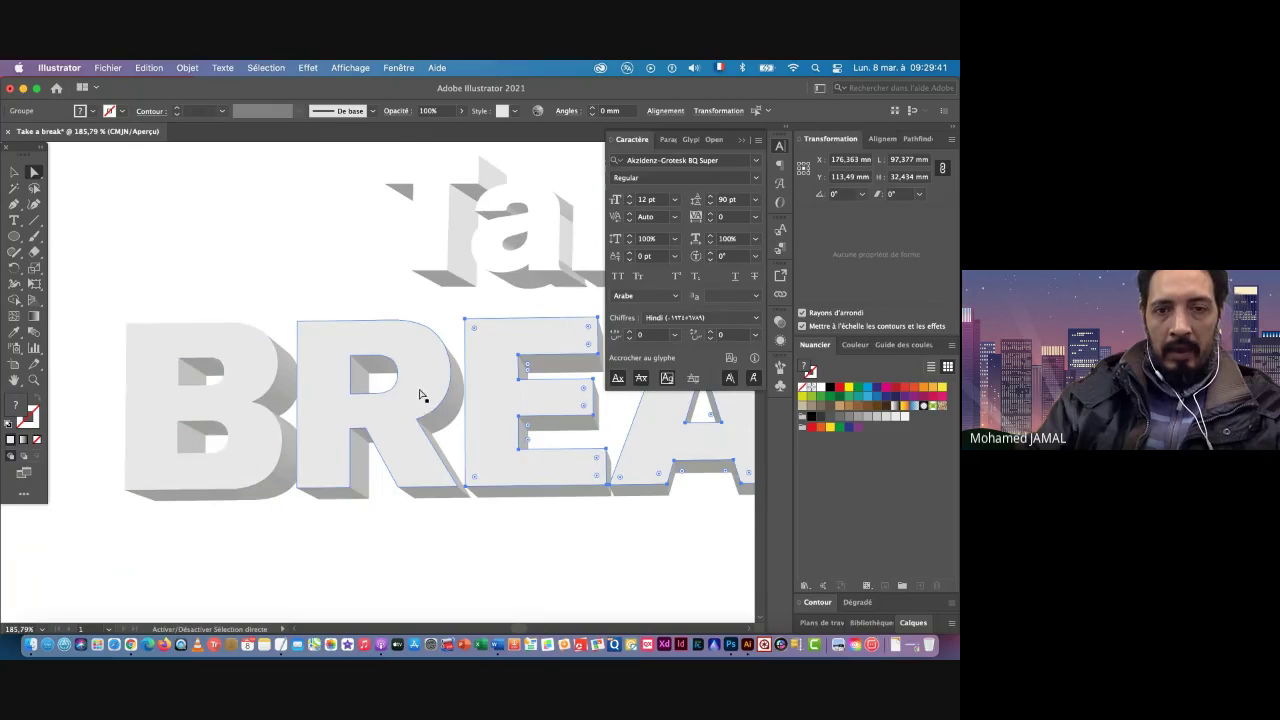
left_click(229, 400, "shift")
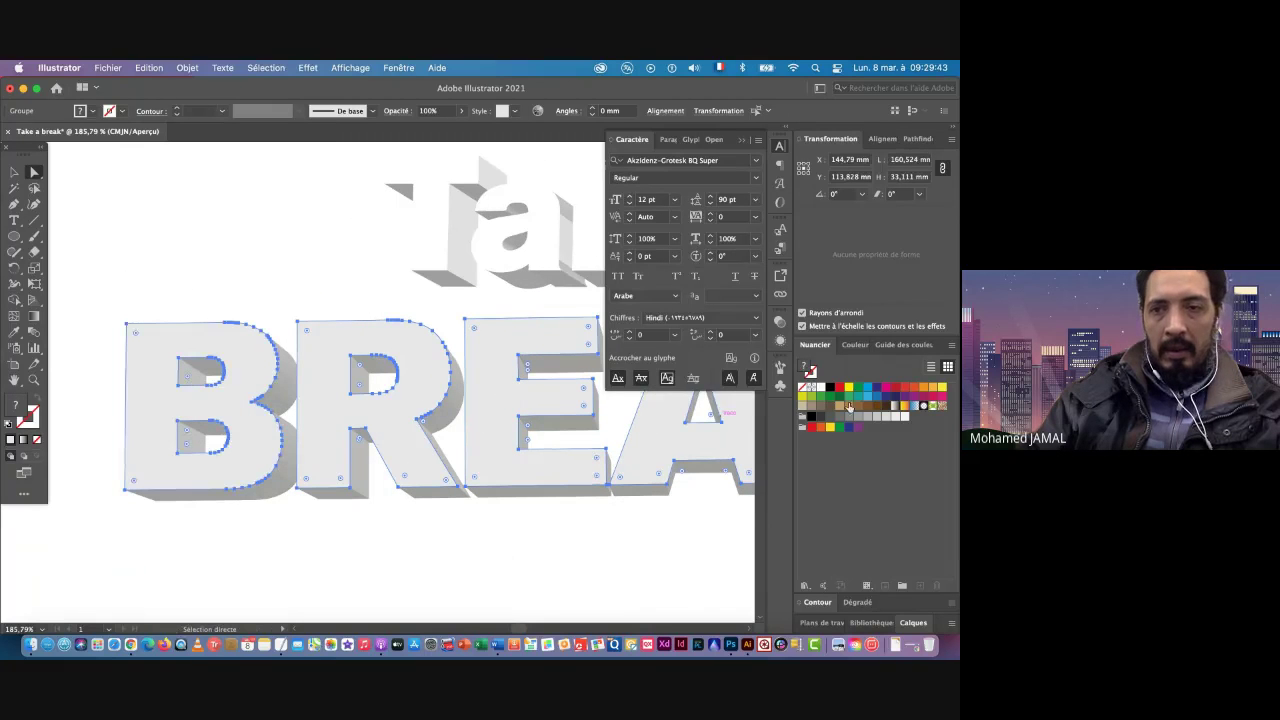
left_click(821, 387)
left_click(298, 267)
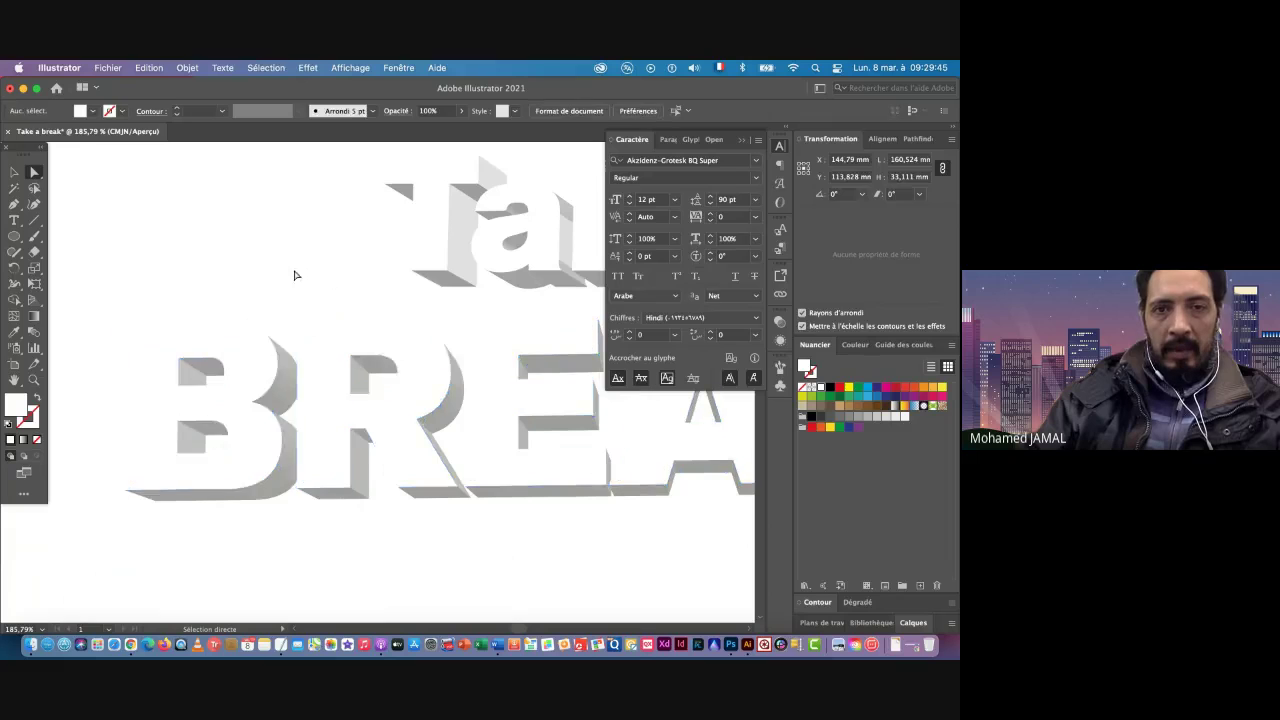
Step: Examine the front faces and extruded sides of both words, from an overview and close up
scroll(497, 353, "down", 5)
left_click_drag(498, 351, 260, 314)
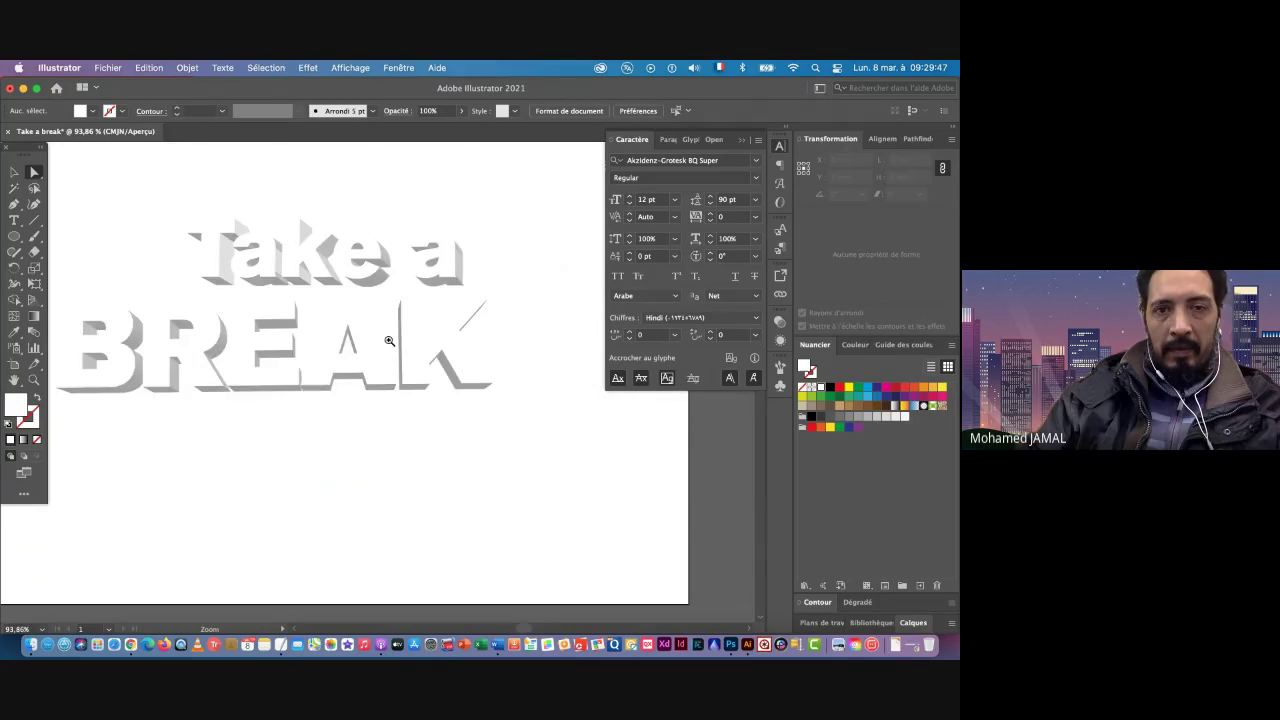
scroll(330, 330, "up", 2)
scroll(337, 339, "down", 3)
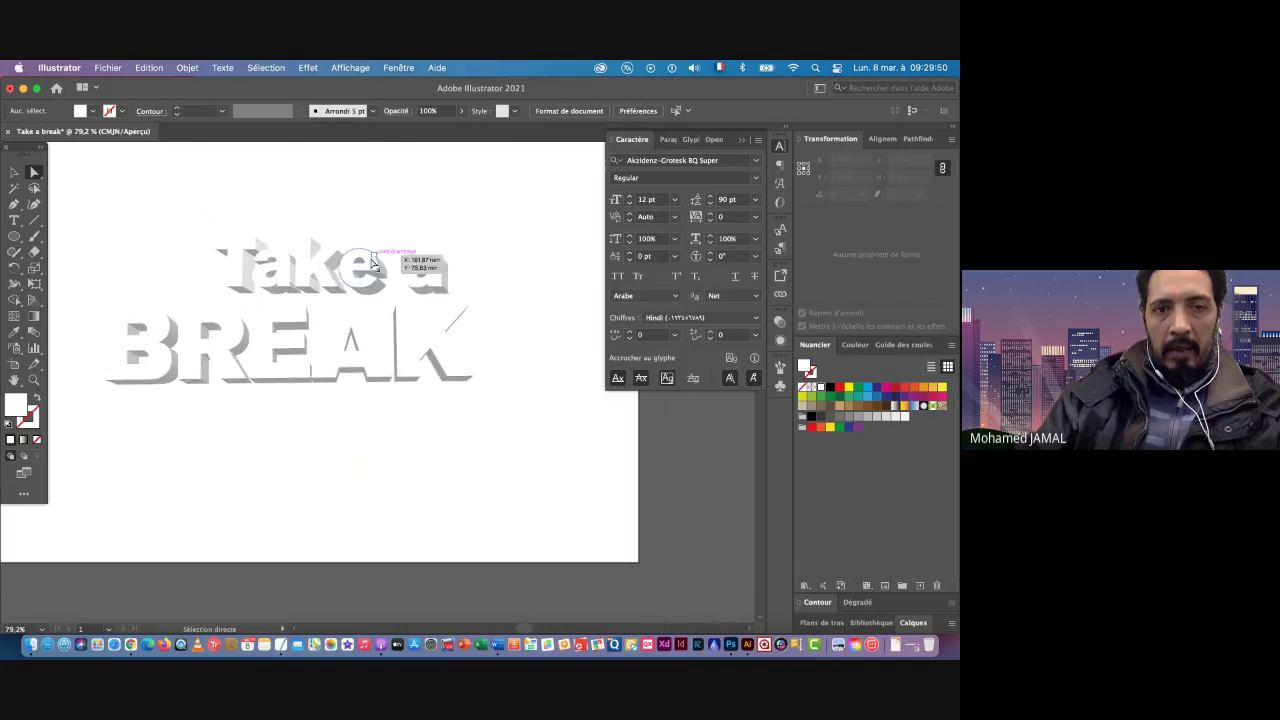
left_click(14, 173)
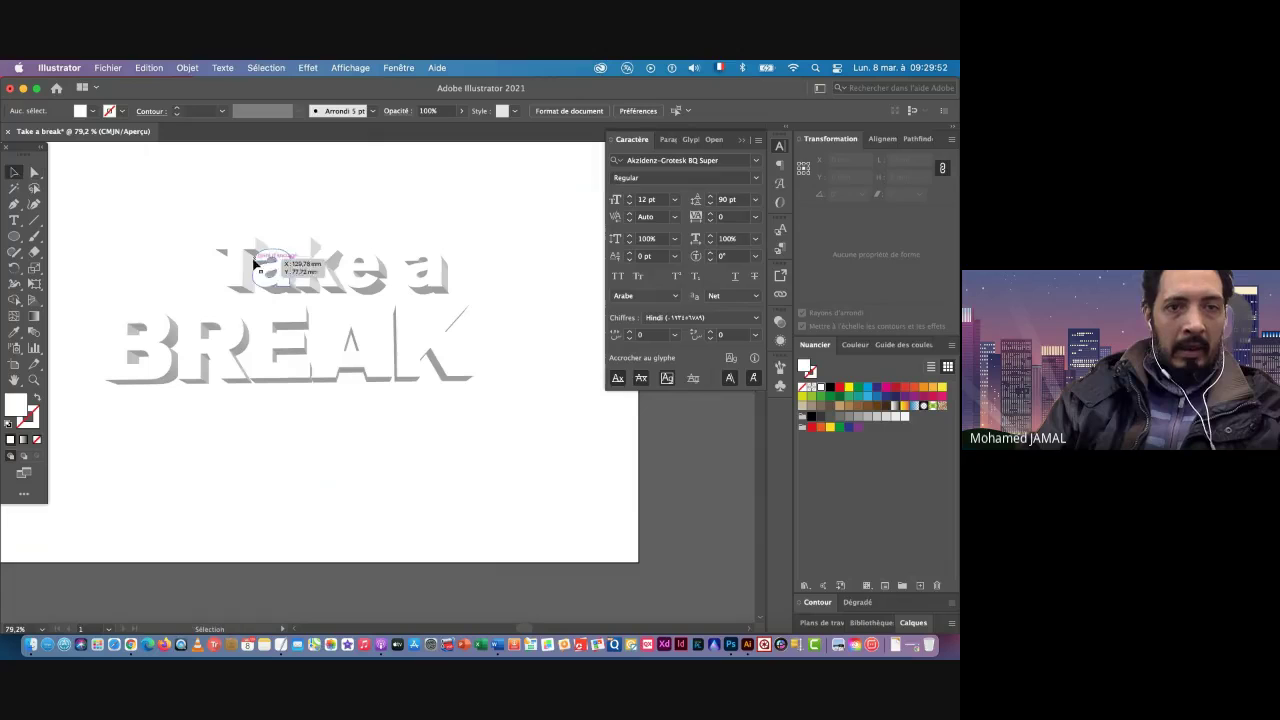
left_click_drag(124, 237, 526, 452)
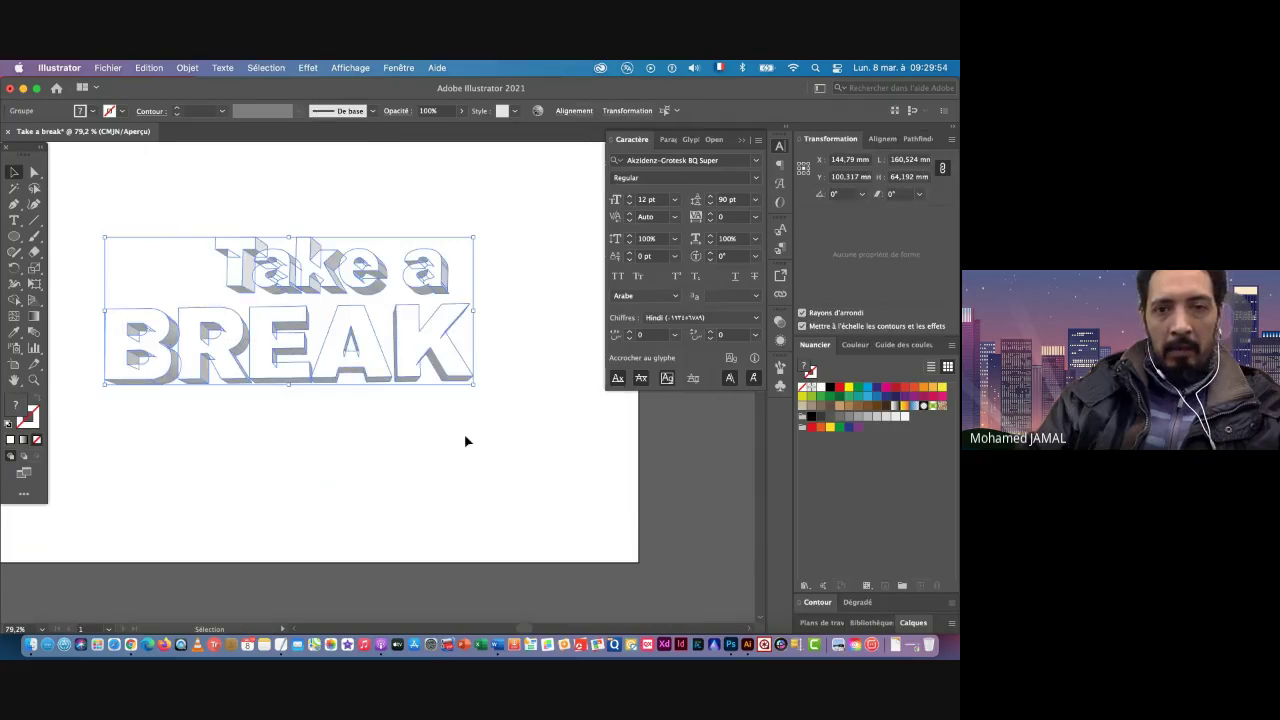
left_click_drag(392, 384, 480, 403)
left_click_drag(337, 292, 414, 386)
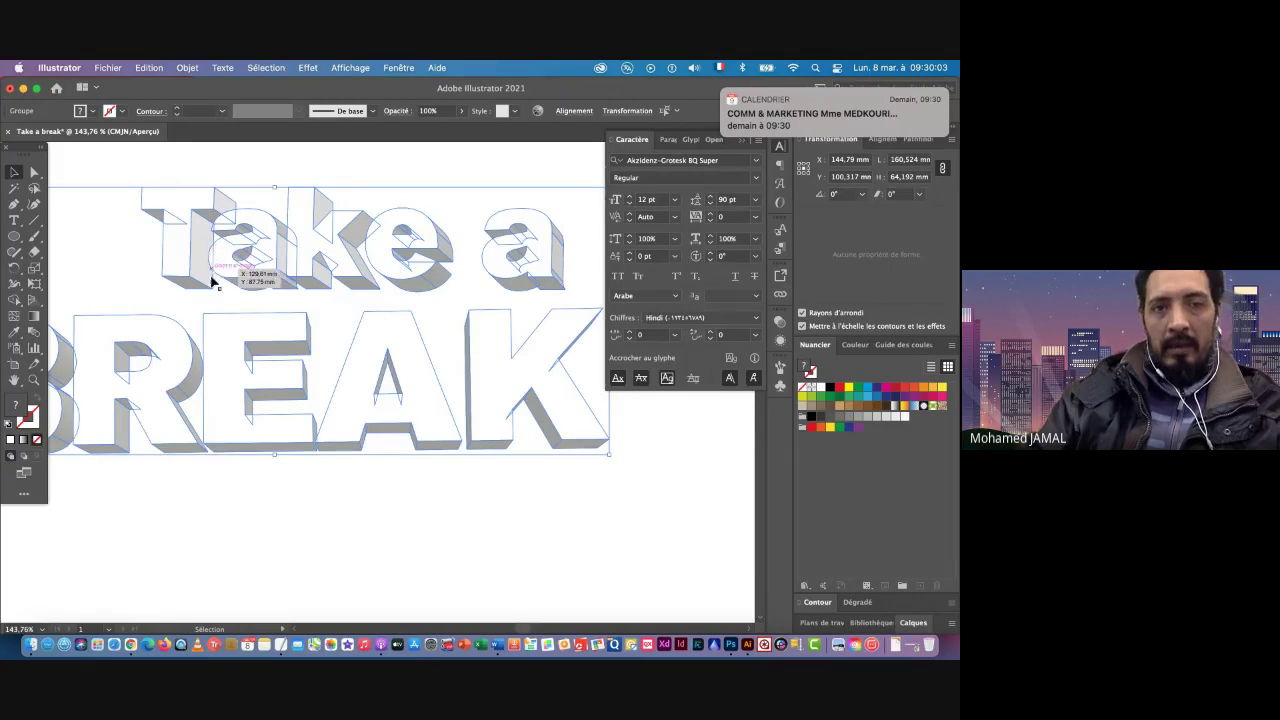
left_click_drag(445, 376, 324, 375)
Step: Select only the "Take a" lettering, open it for export as a separate asset, and name the asset "Take a"
left_click_drag(260, 223, 505, 330)
left_click_drag(250, 224, 507, 322)
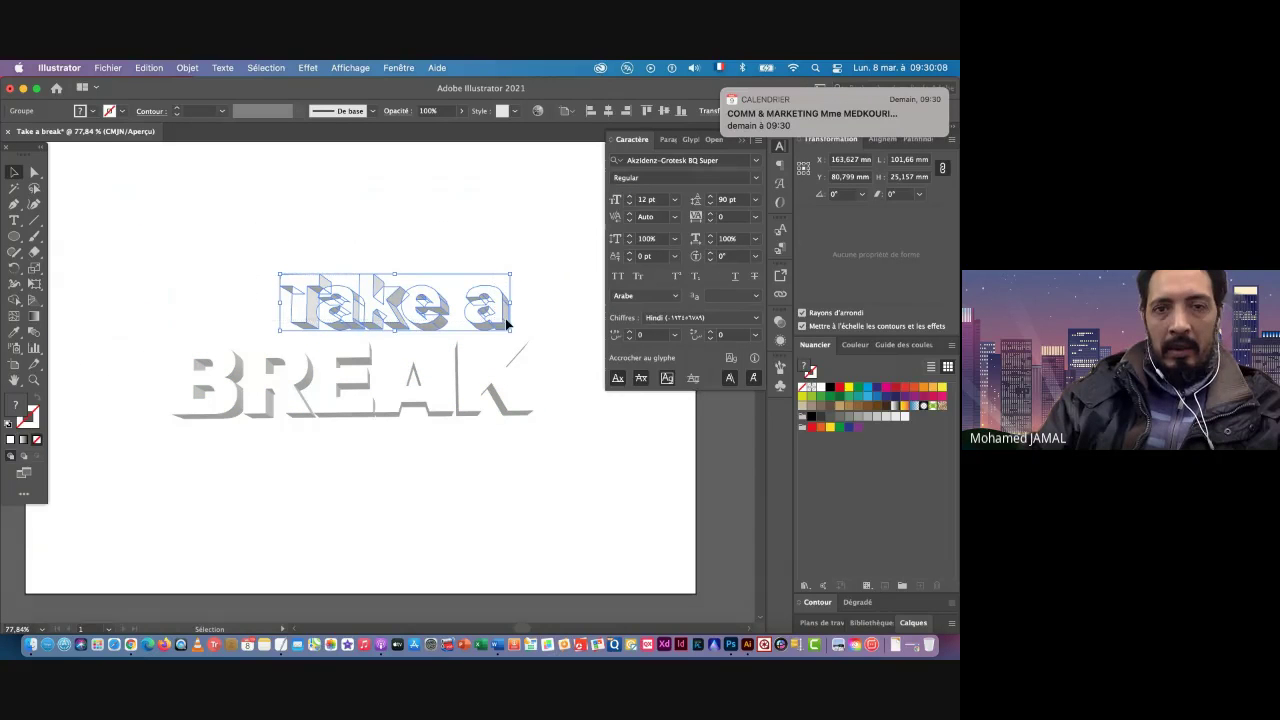
left_click(108, 69)
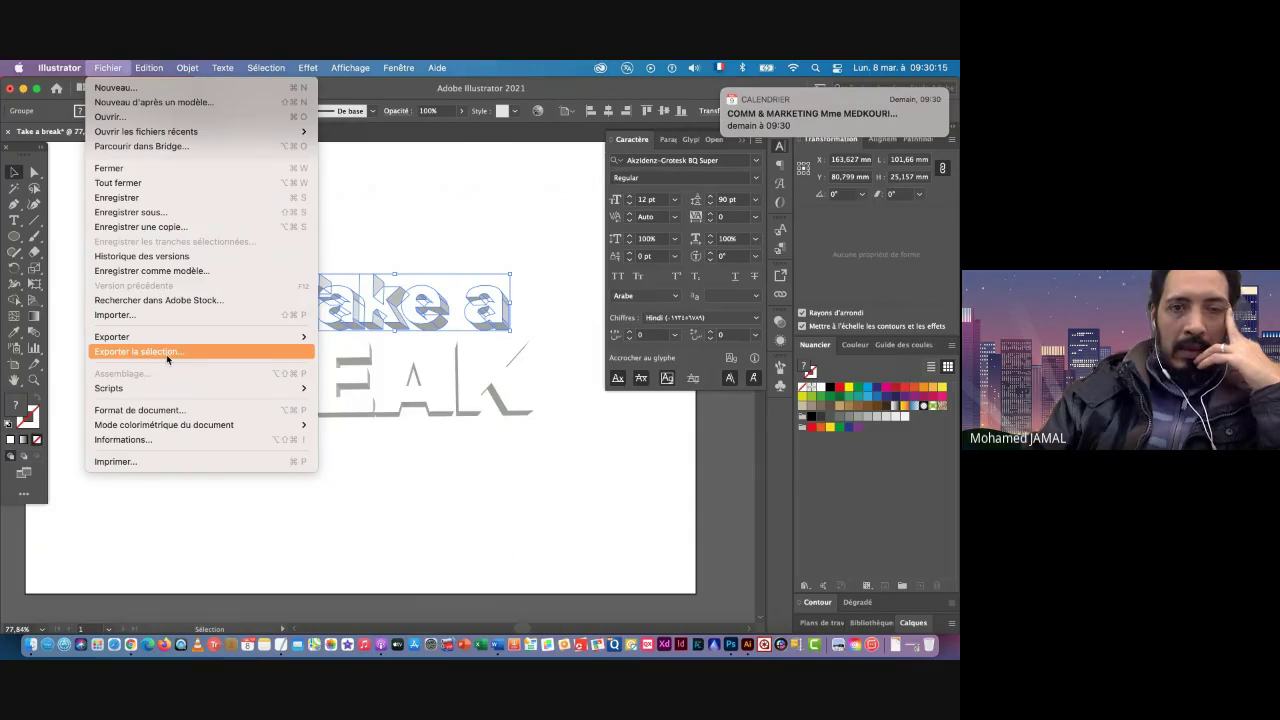
mouse_move(166, 337)
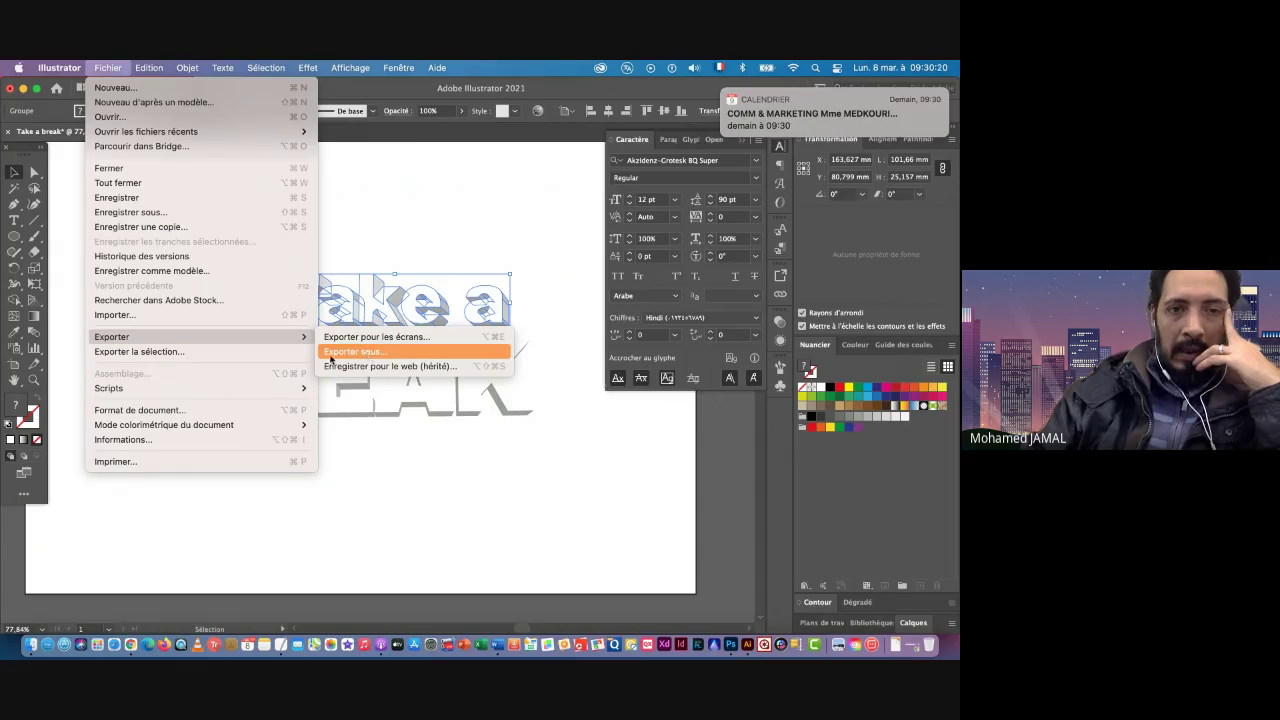
left_click(141, 355)
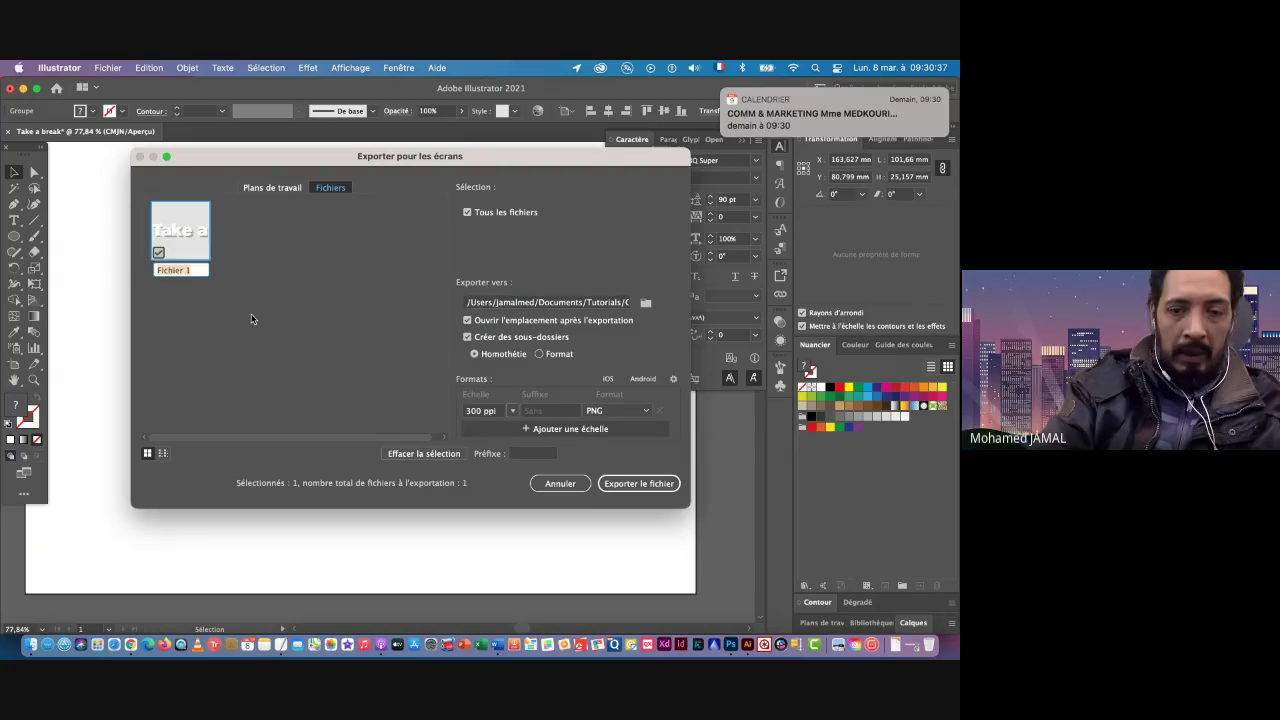
type("T")
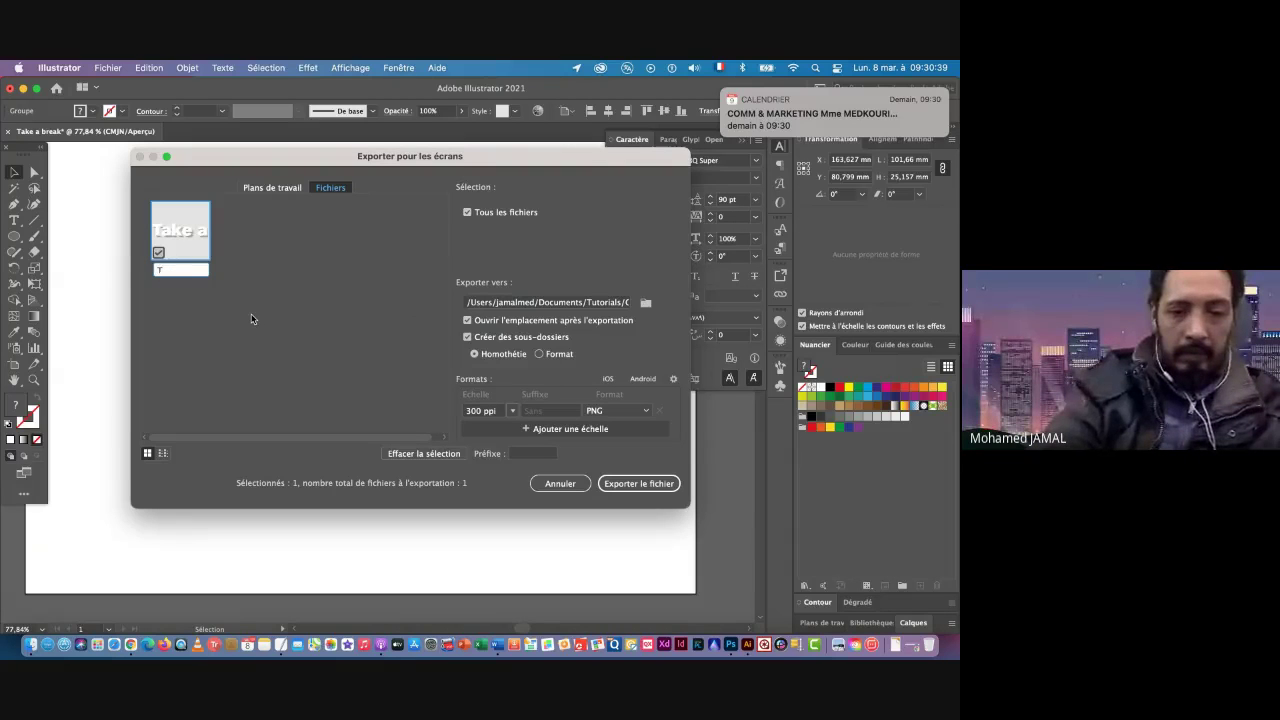
type("ake a")
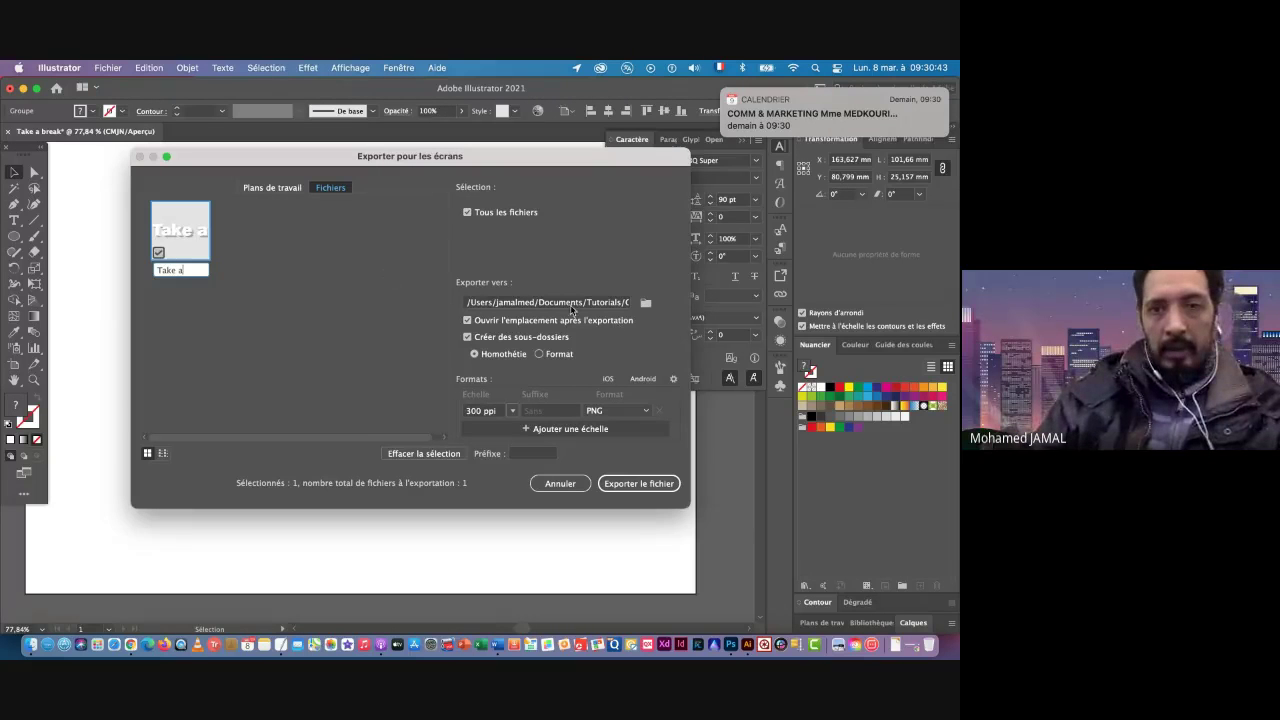
Step: Set the export destination to the 300ppi subfolder inside the existing 300ppi folder
left_click(646, 304)
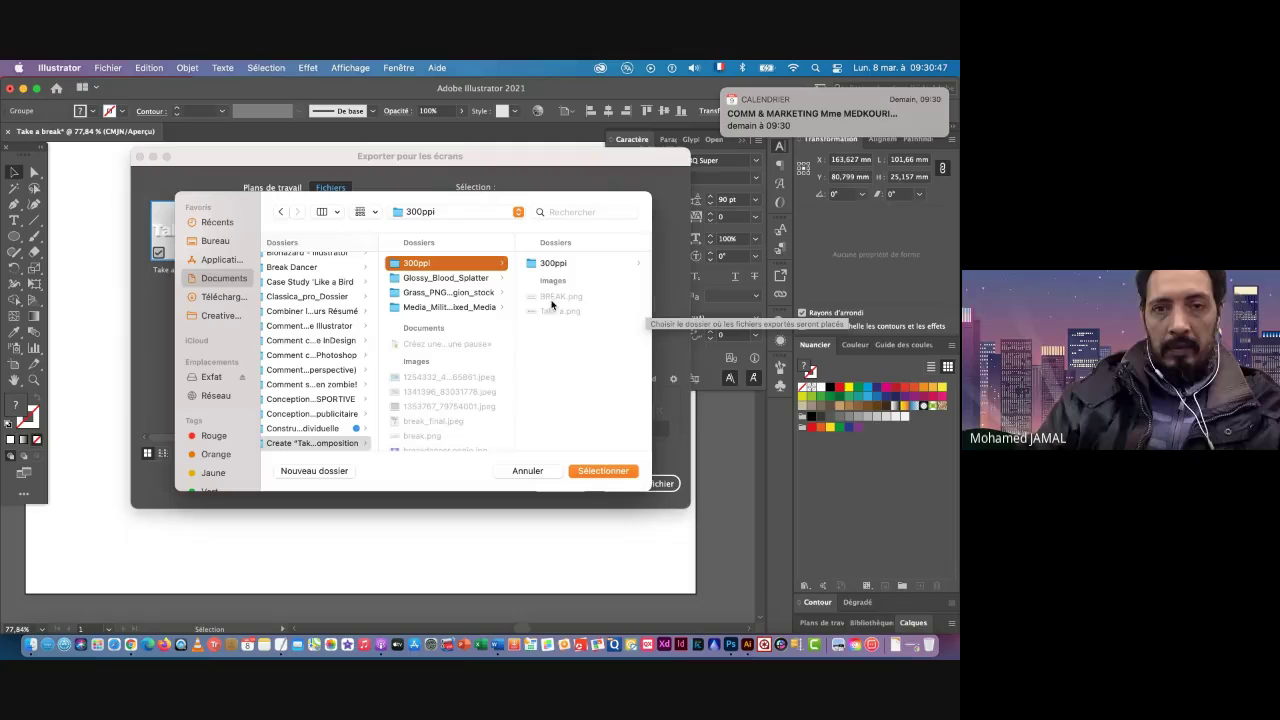
scroll(456, 383, "down", 2)
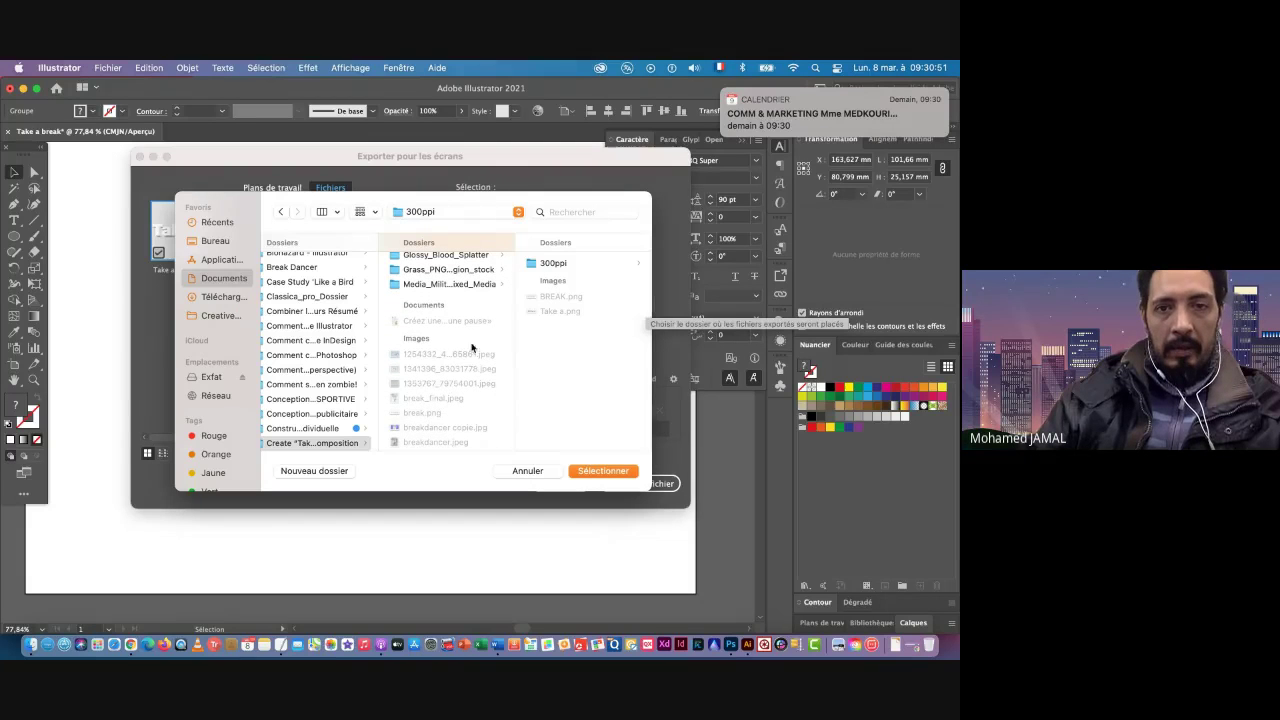
left_click(538, 264)
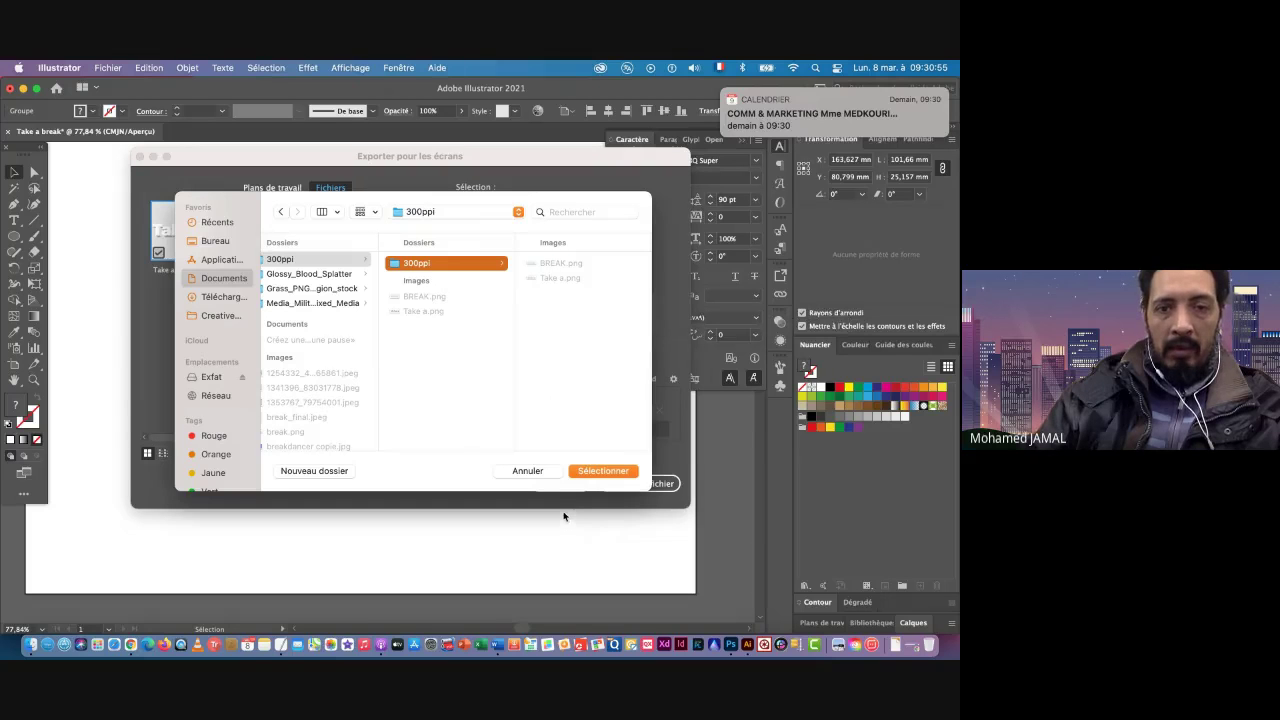
left_click(601, 472)
Step: Rename the asset "Take a_1" and export it as a PNG at 300 ppi
left_click(165, 272)
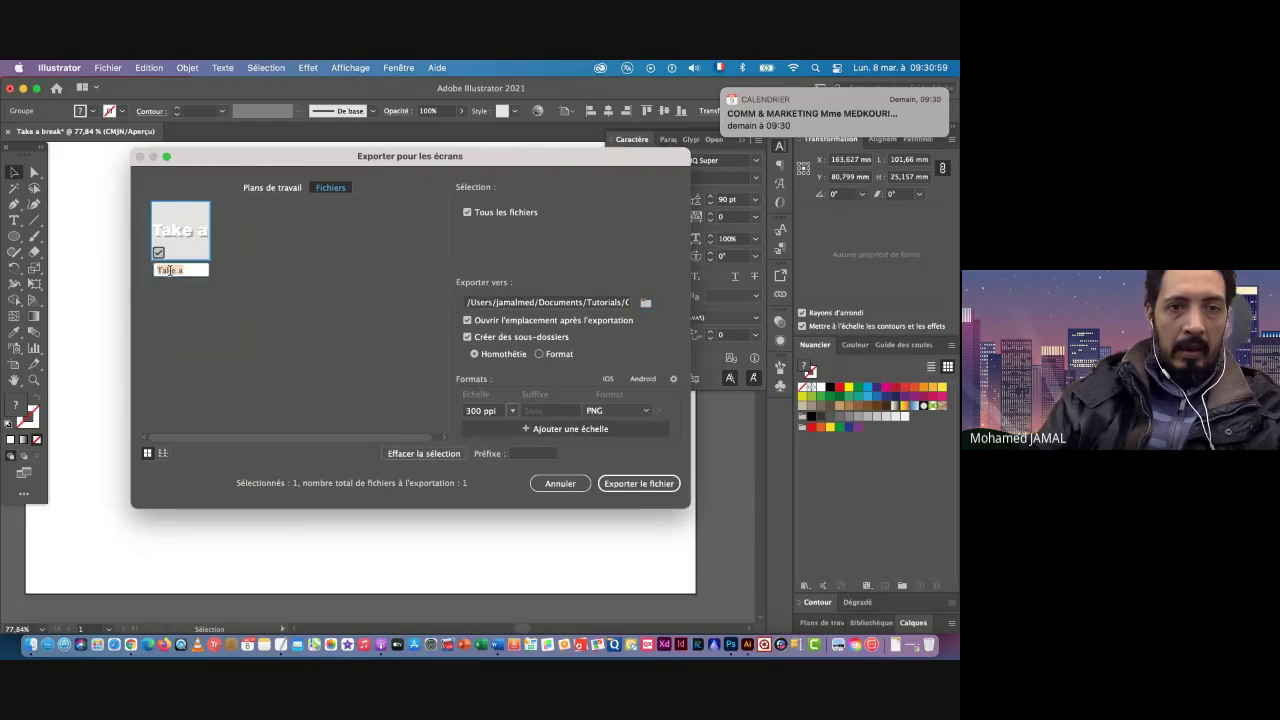
type("_1")
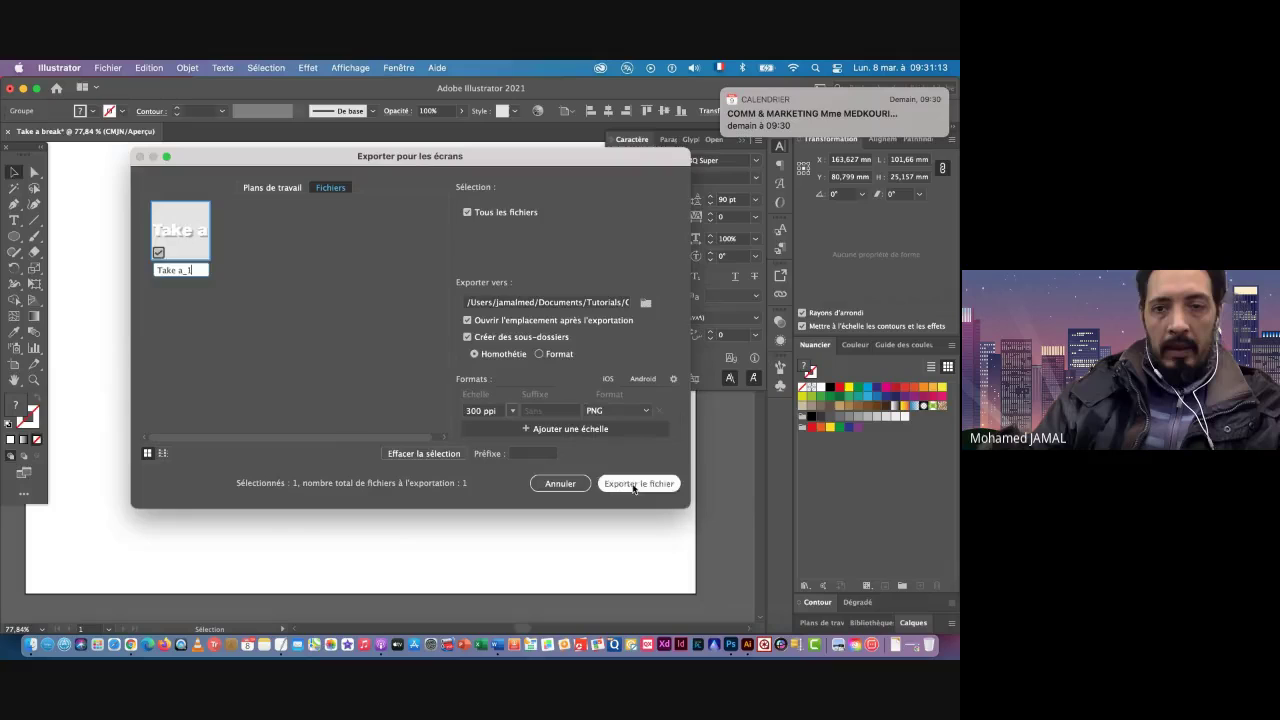
left_click(633, 485)
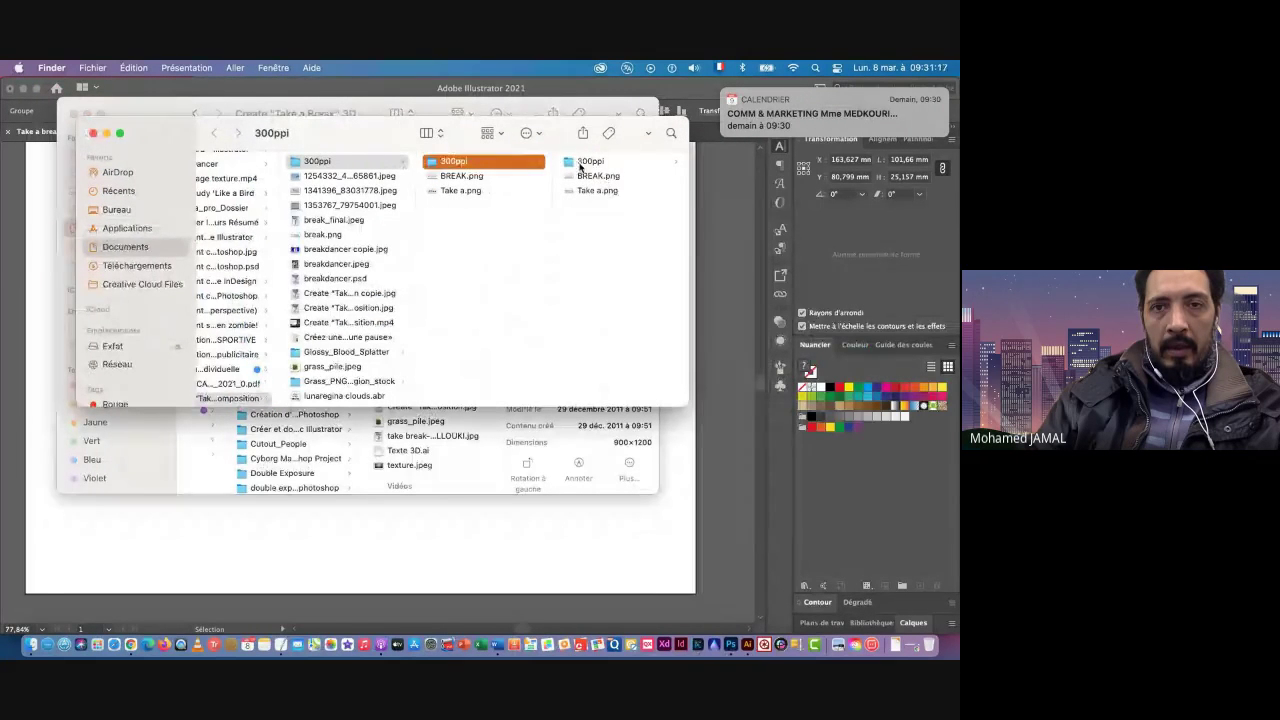
Step: Preview the exported Take a_1.png in the innermost 300ppi folder, then return to Illustrator
left_click(587, 161)
left_click(602, 163)
key("space")
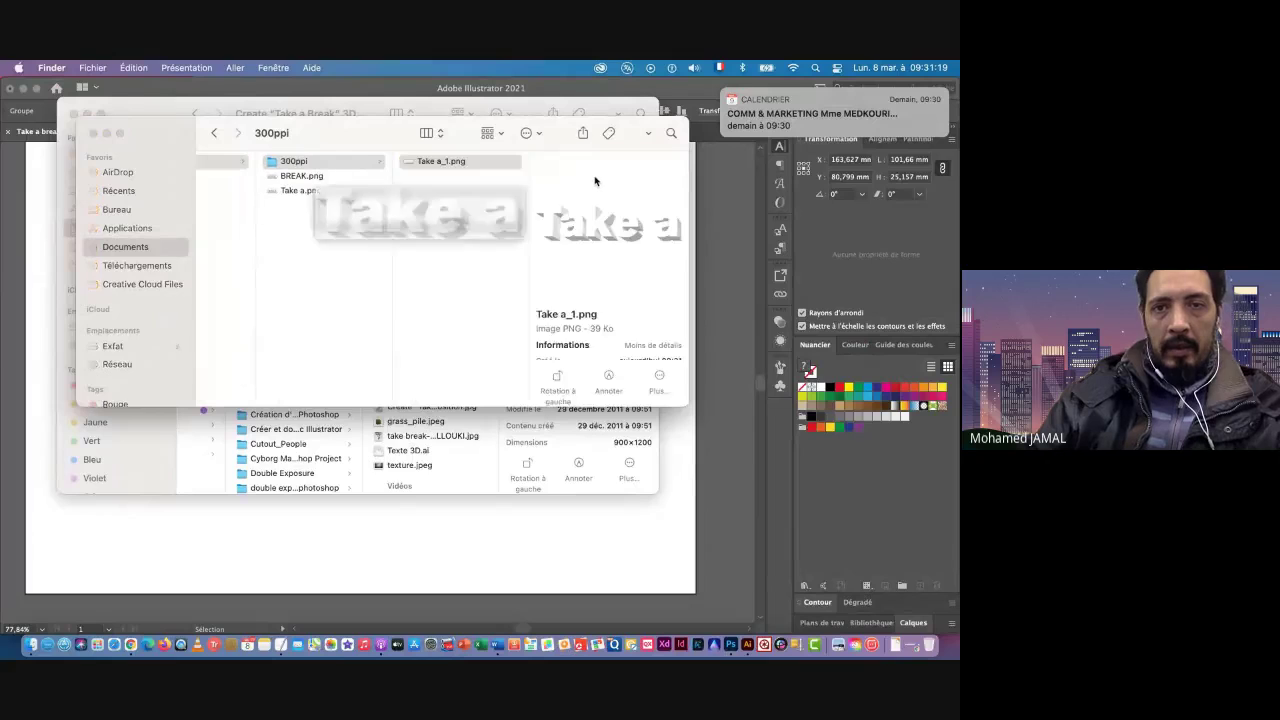
key("space")
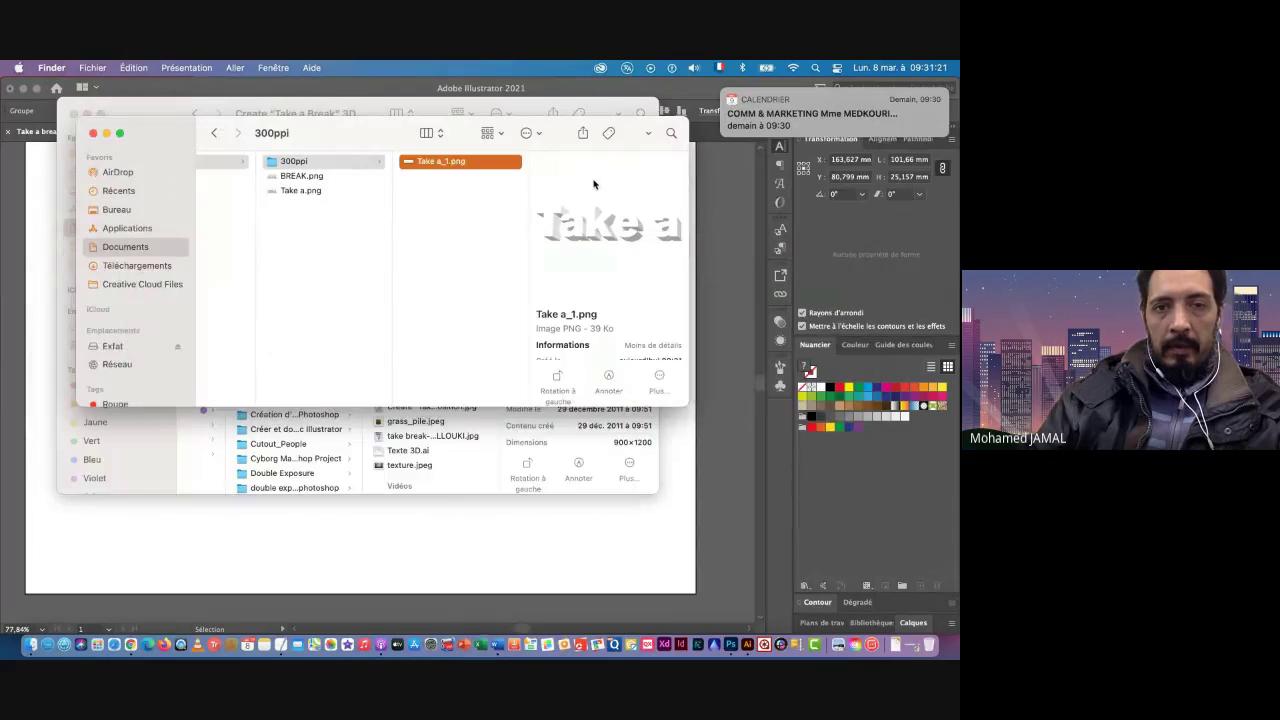
left_click(406, 543)
Step: Export the "BREAK" lettering alone as a 300 ppi PNG named "Break" and return to the Illustrator document
left_click(535, 400)
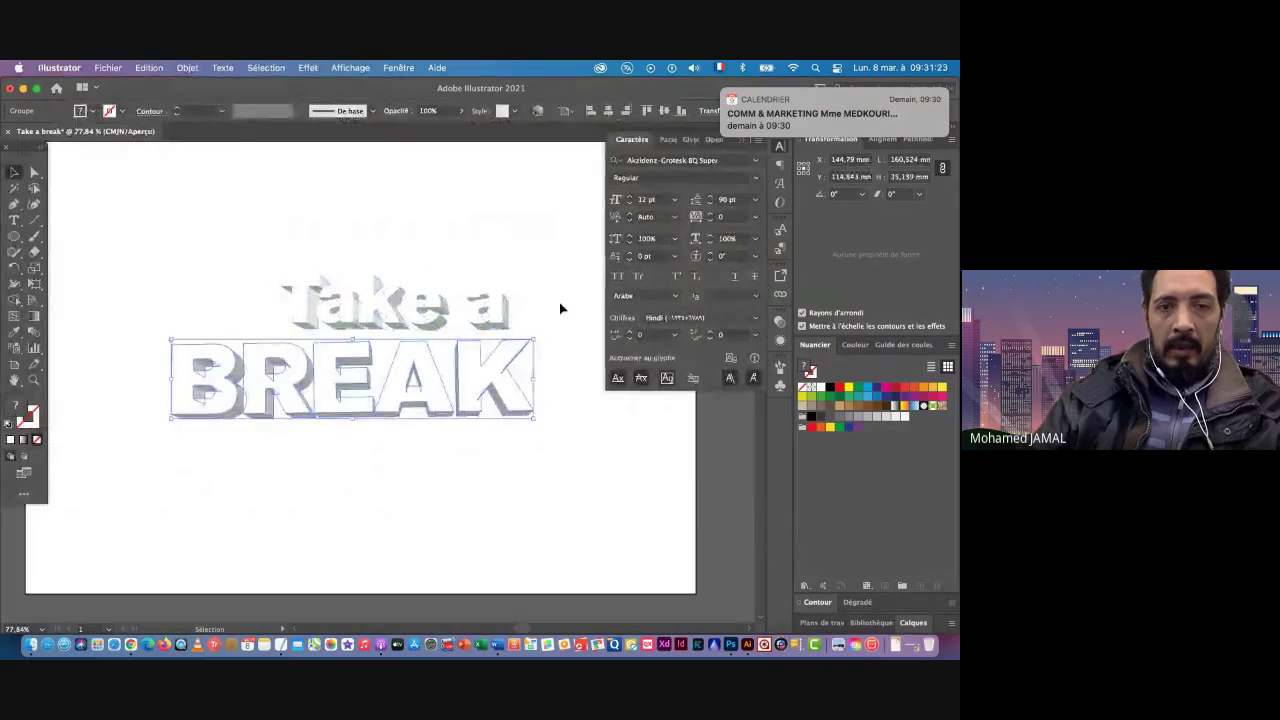
left_click(106, 69)
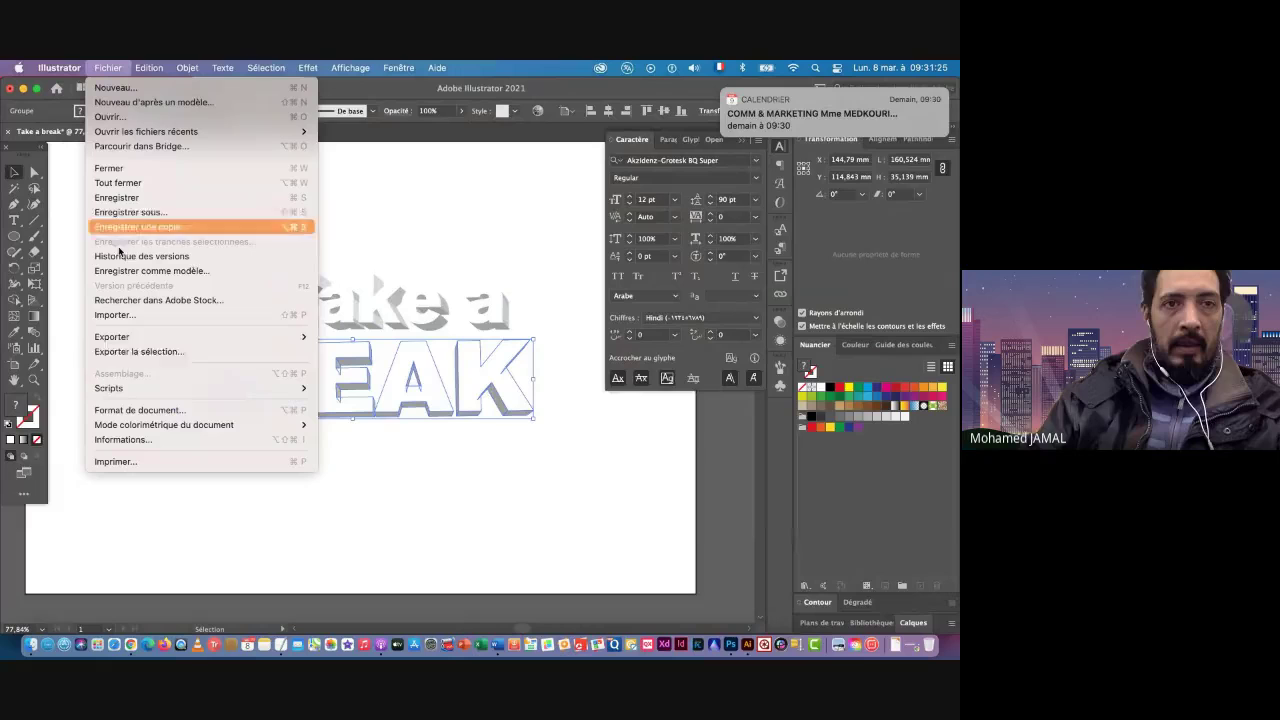
left_click(150, 352)
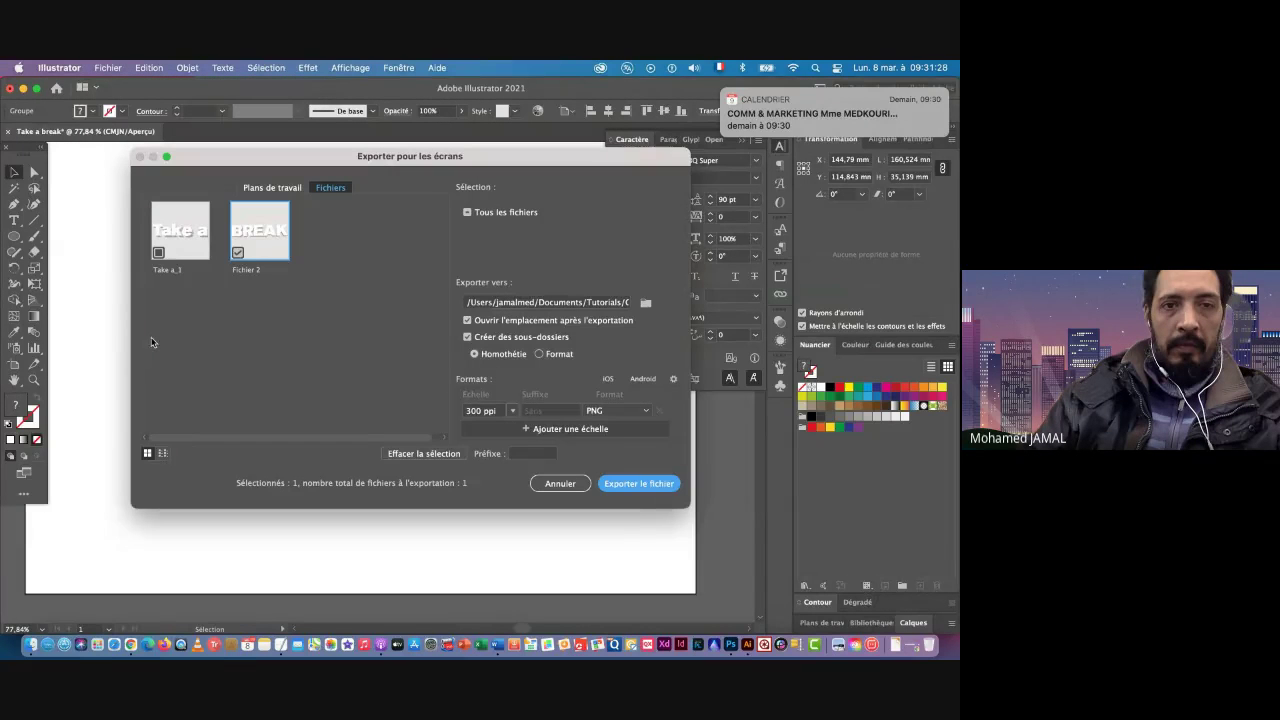
left_click(246, 269)
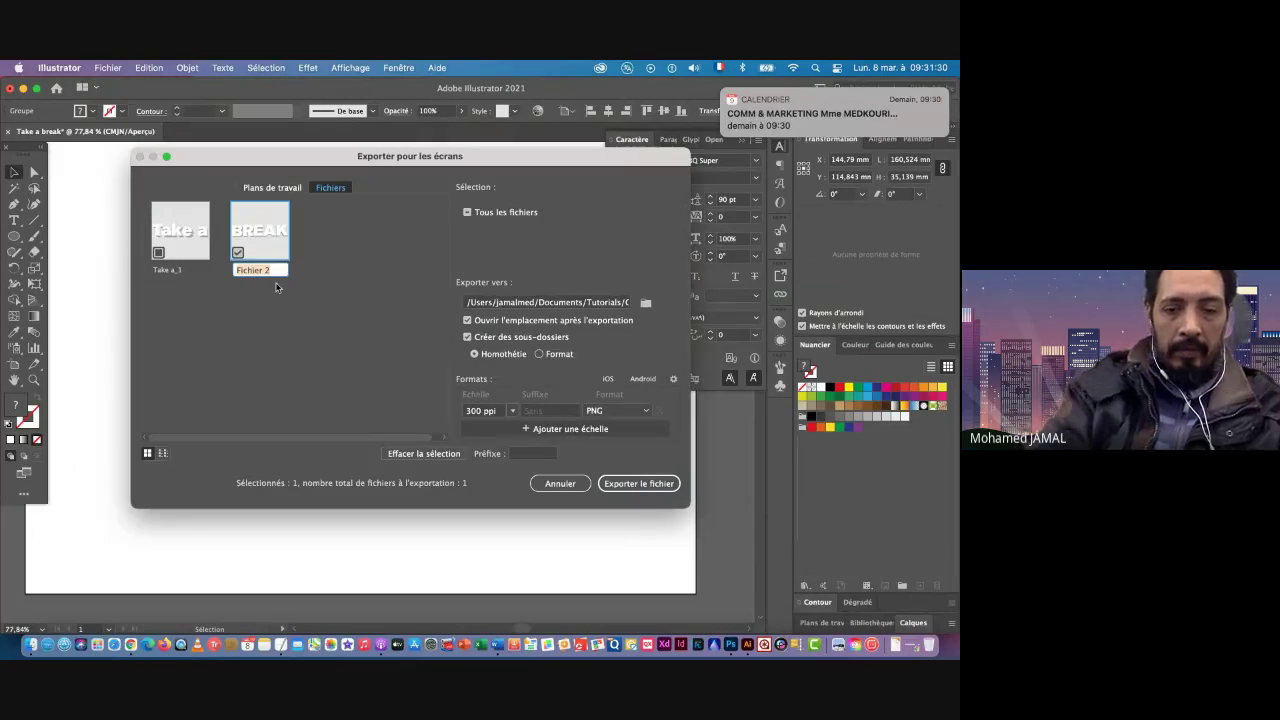
type("Br")
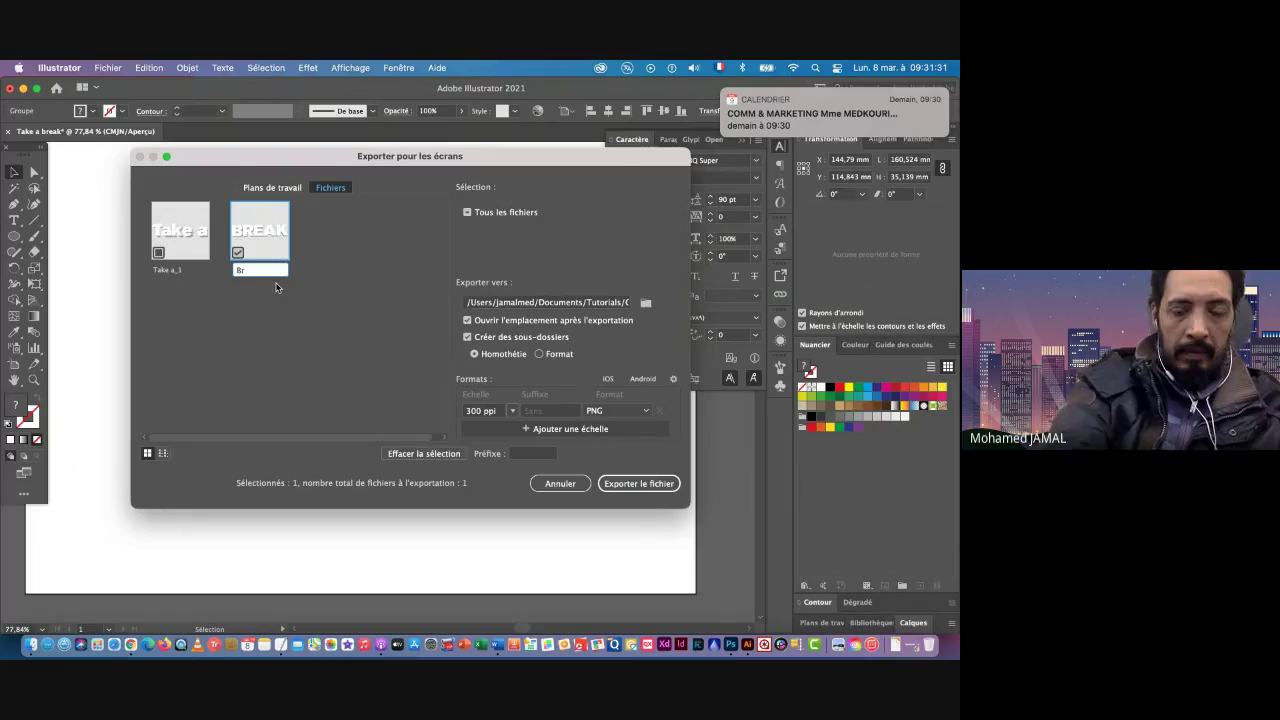
type("eak")
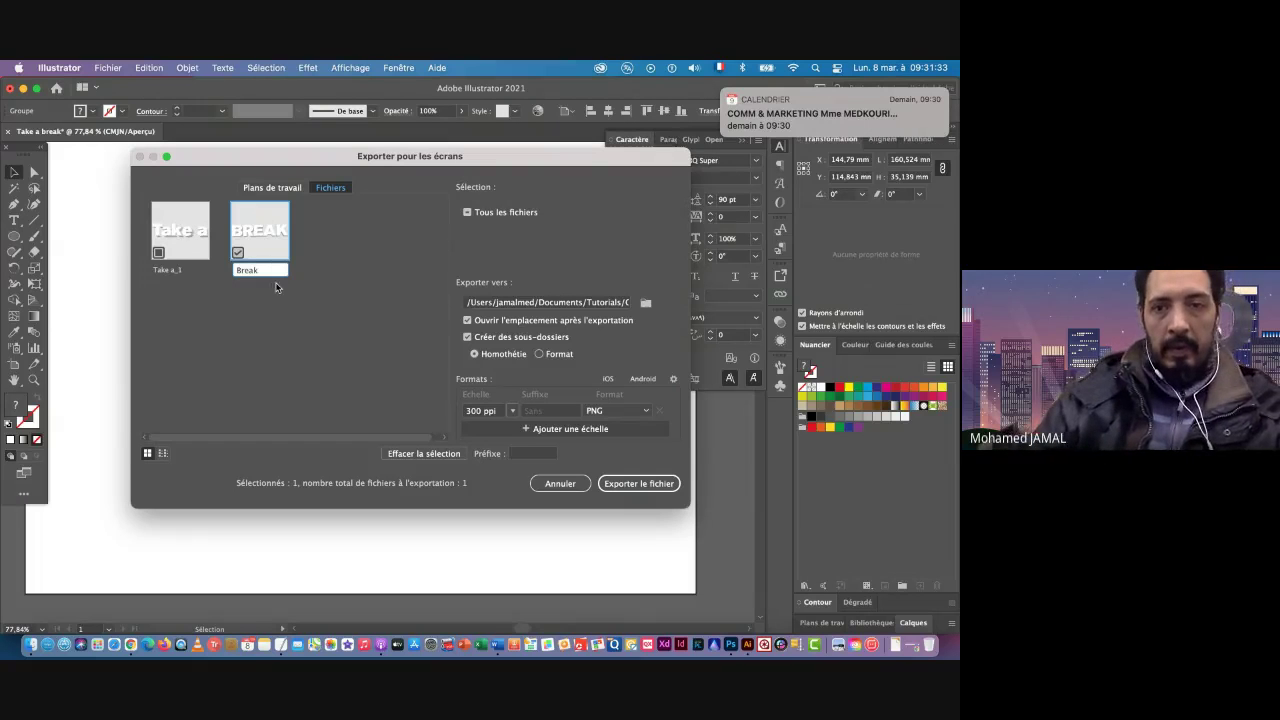
left_click(643, 485)
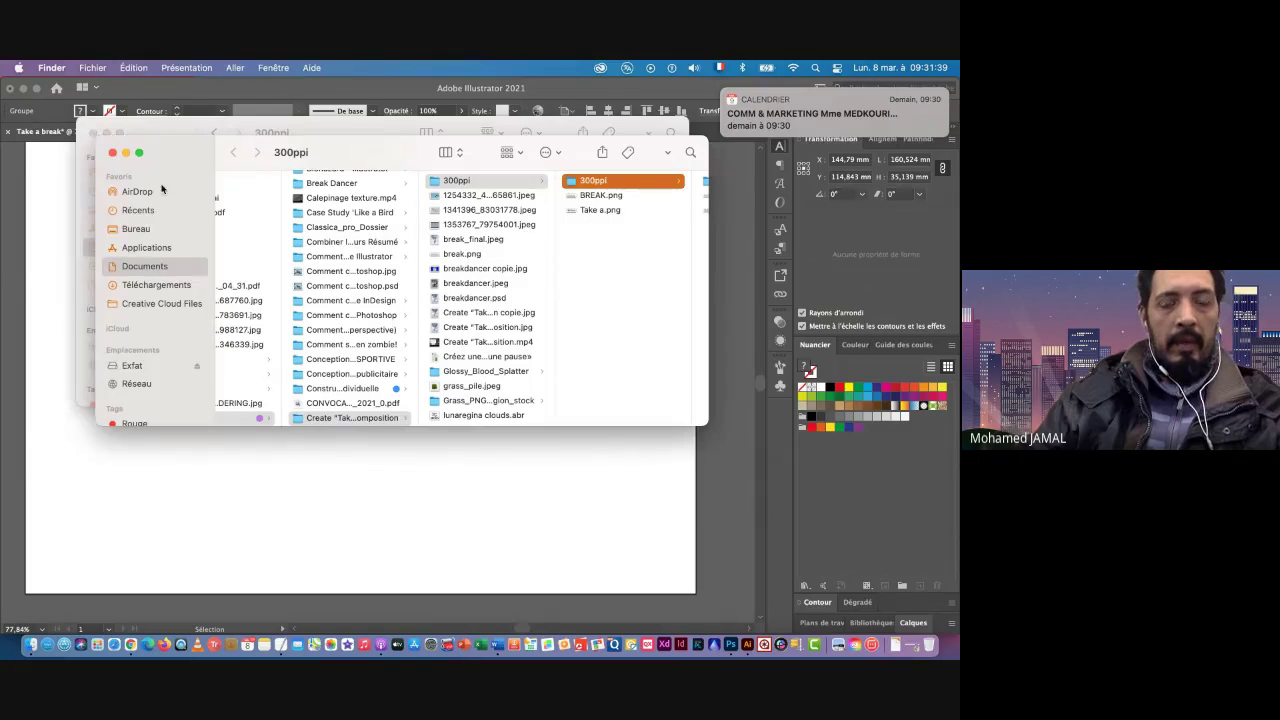
left_click(327, 524)
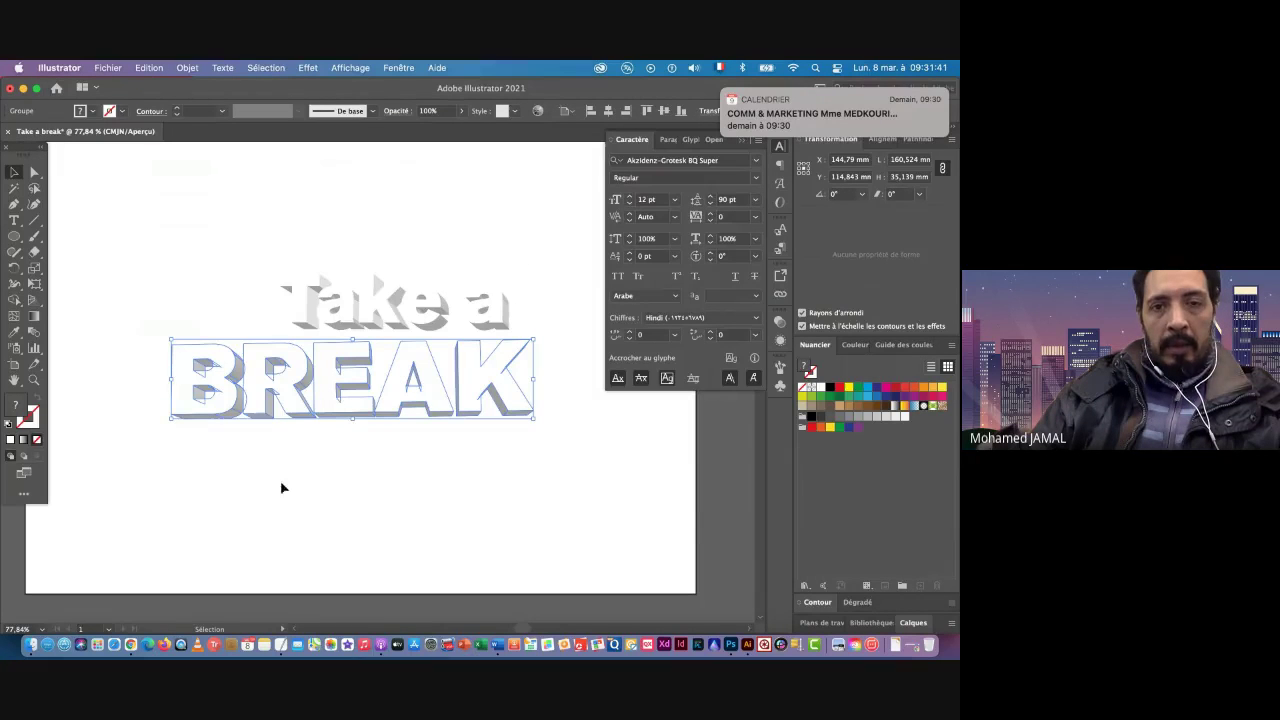
Step: Save the document as "Take a break_V2.ai" in the Create "Take a Break" project folder, in Adobe Illustrator format
left_click(107, 68)
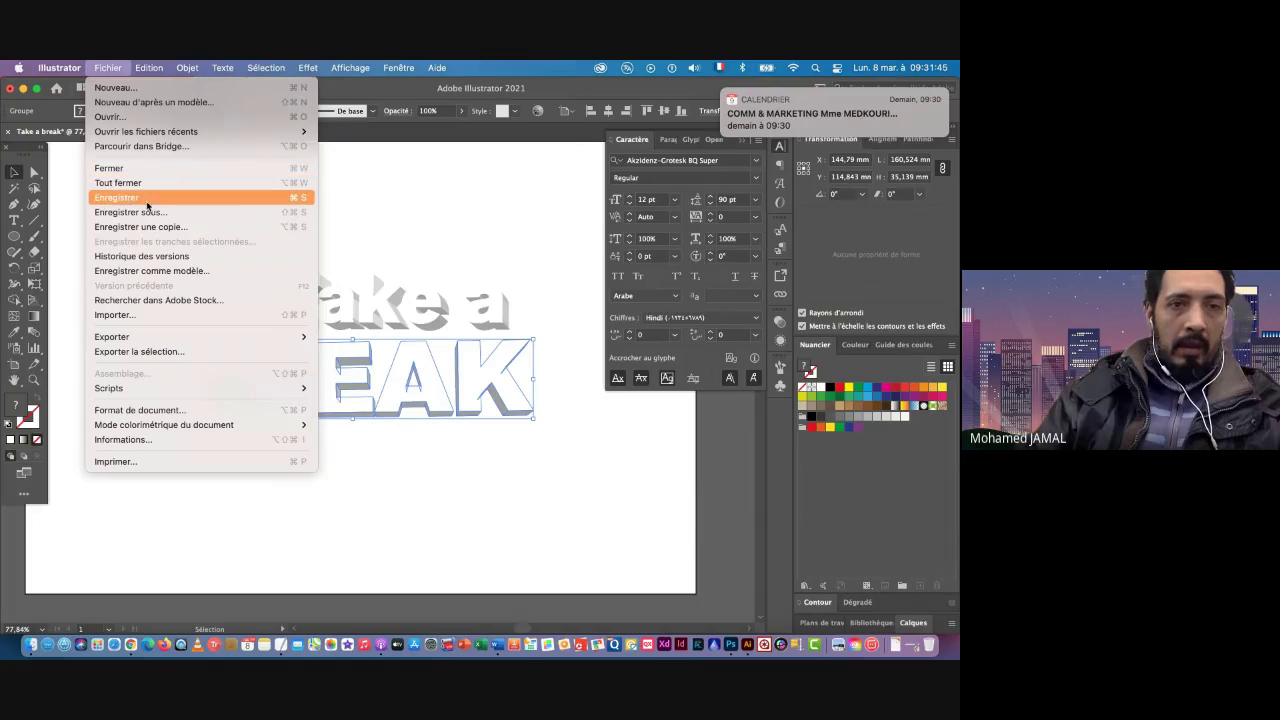
left_click(135, 200)
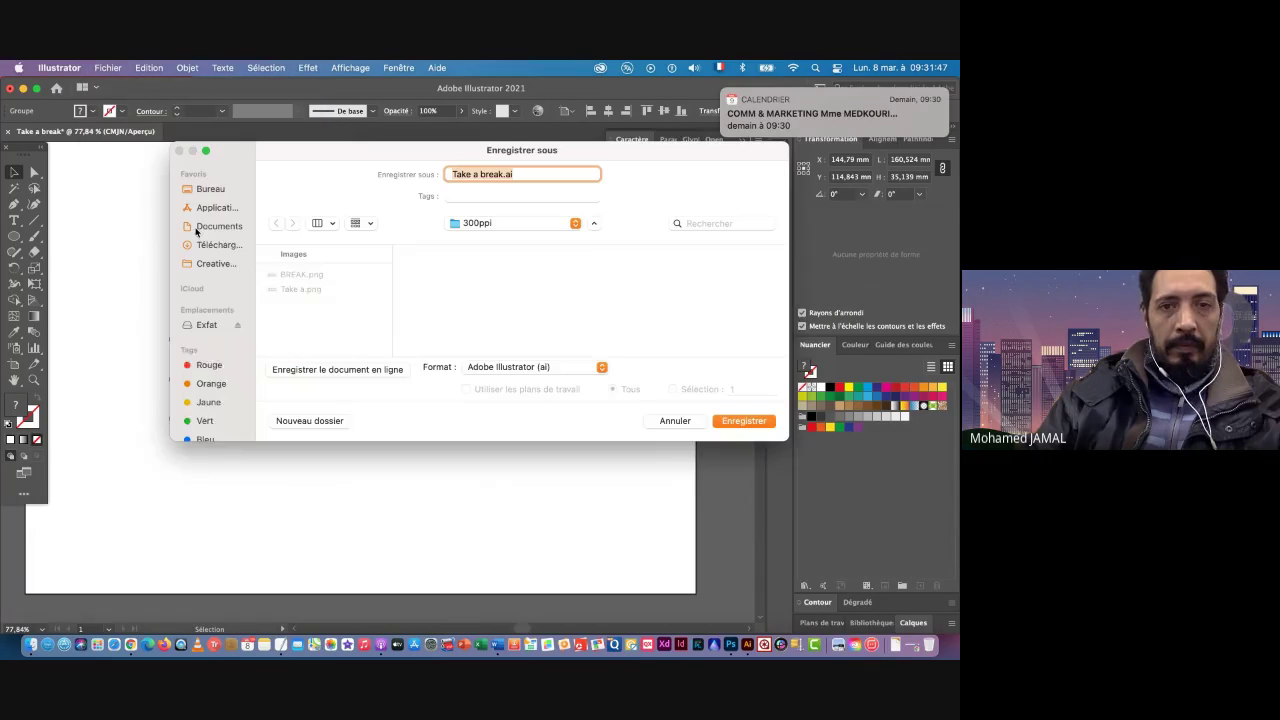
left_click(502, 174)
type("_")
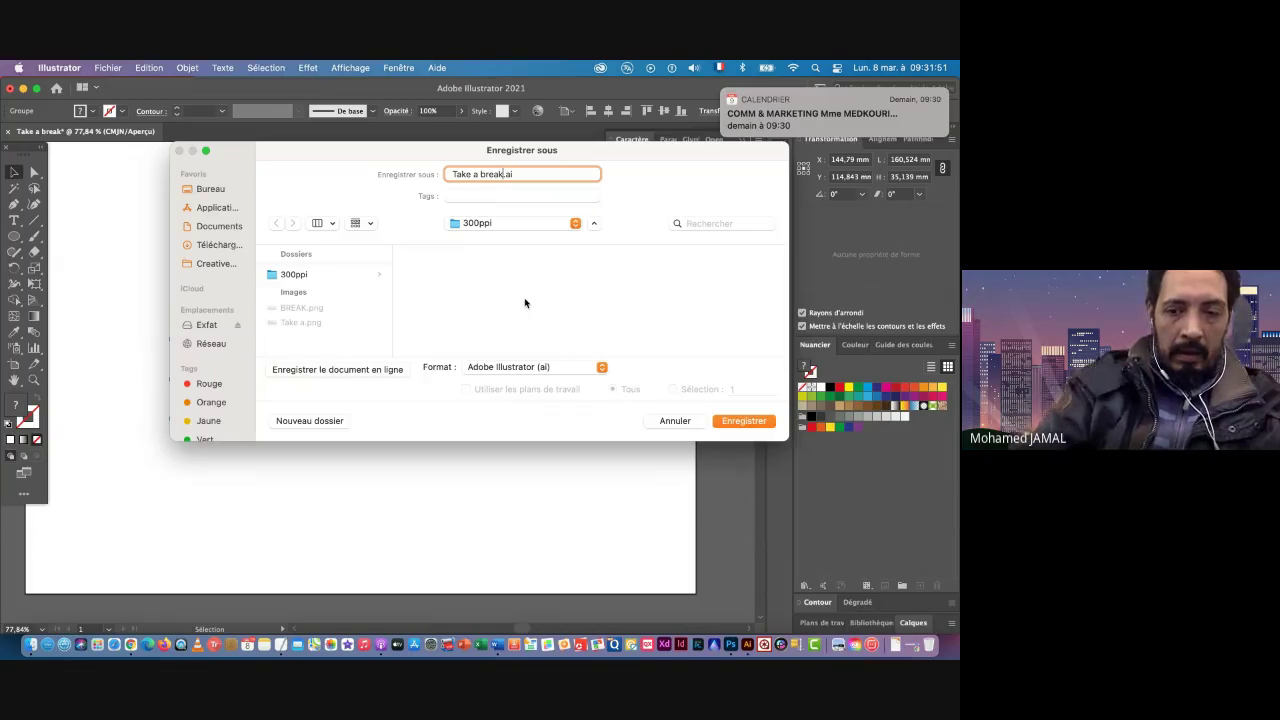
type("V2")
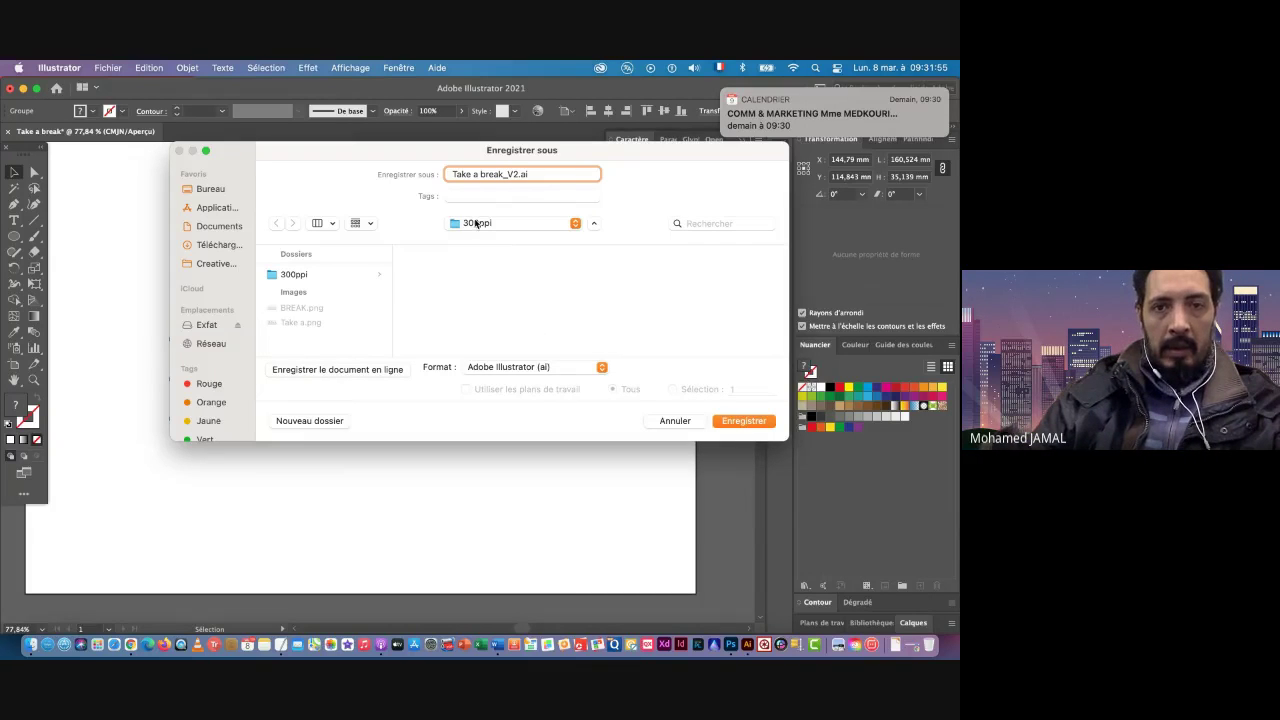
left_click(476, 223)
left_click(500, 254)
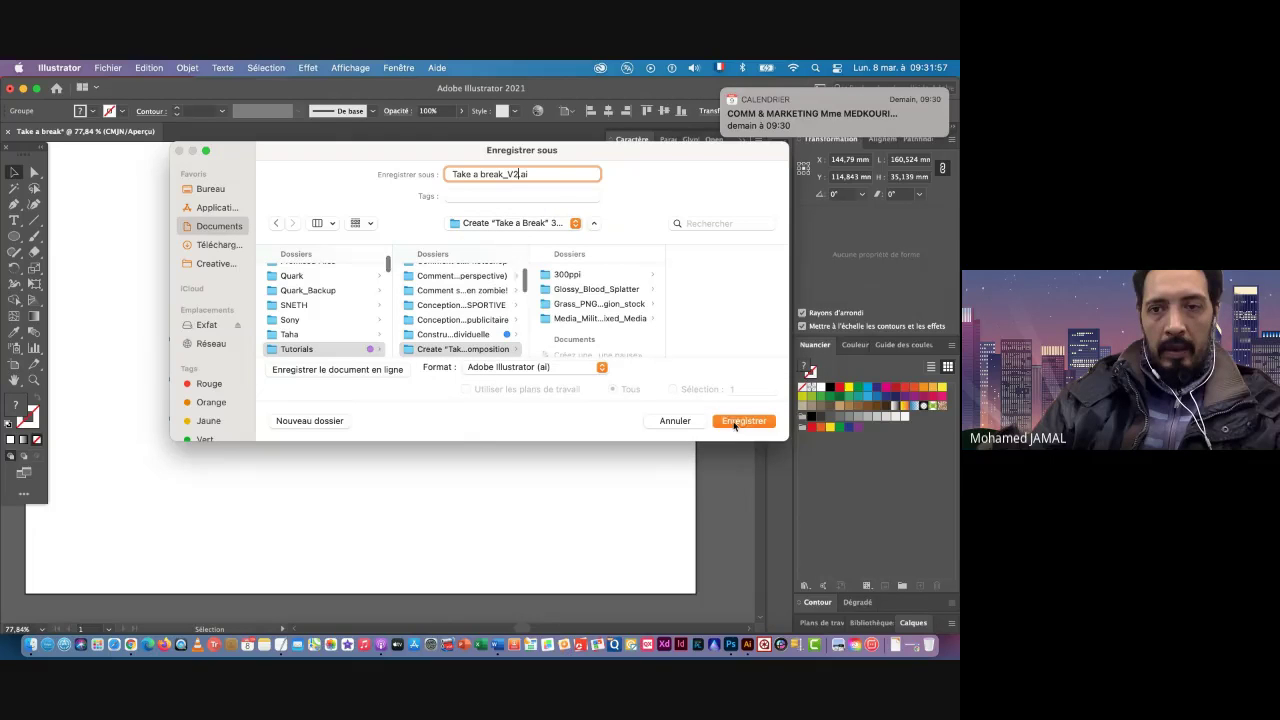
left_click(735, 421)
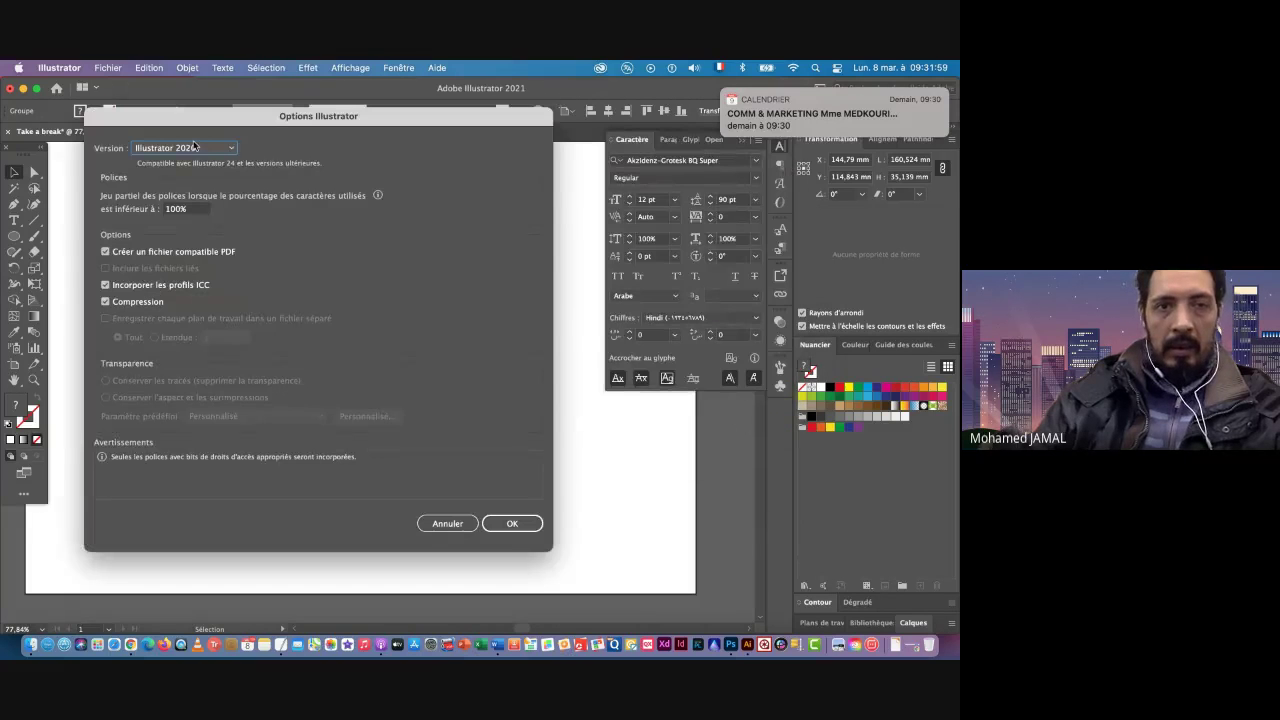
Step: Set the saved file's version to Illustrator CS6 and accept saving in the legacy format
left_click(182, 149)
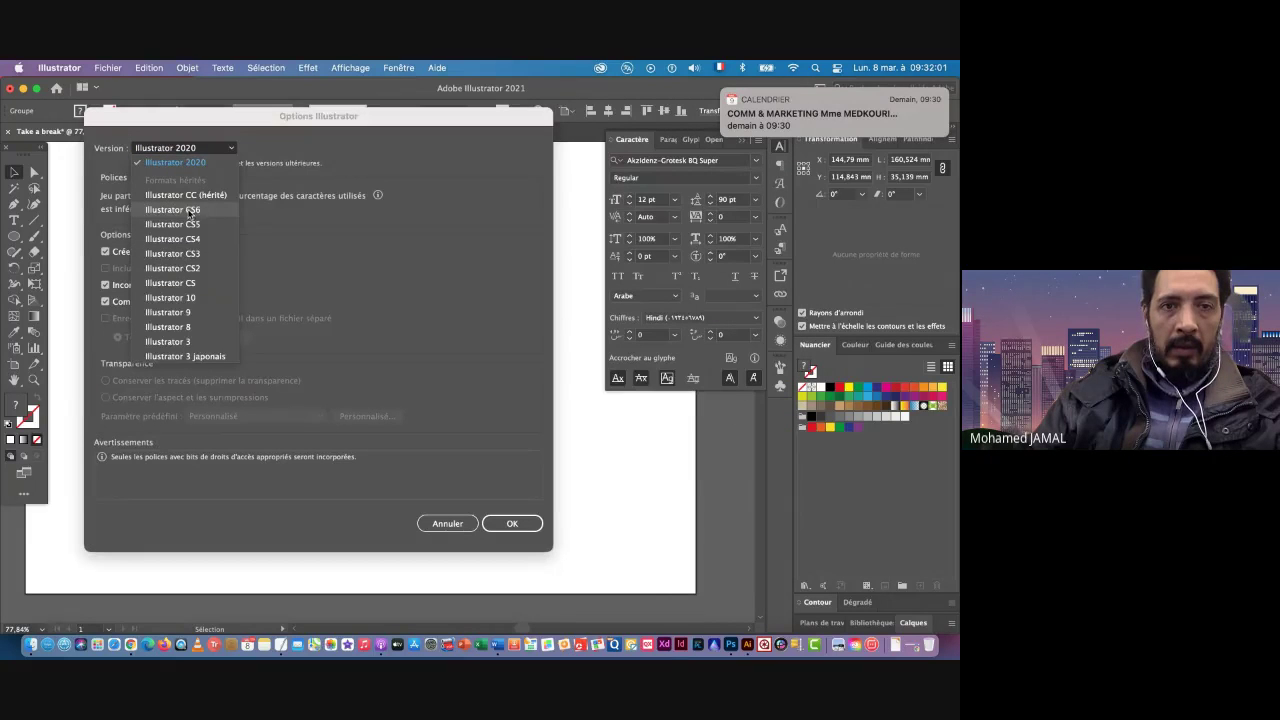
left_click(194, 212)
left_click(512, 511)
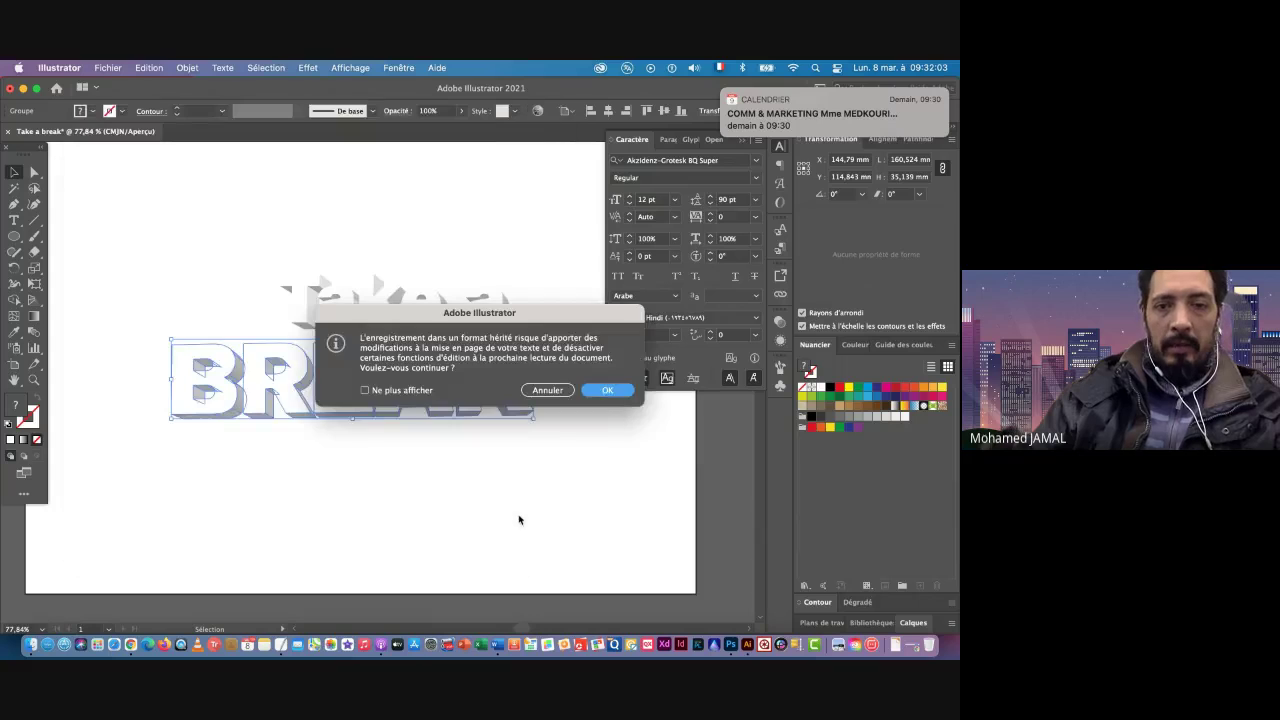
left_click(604, 393)
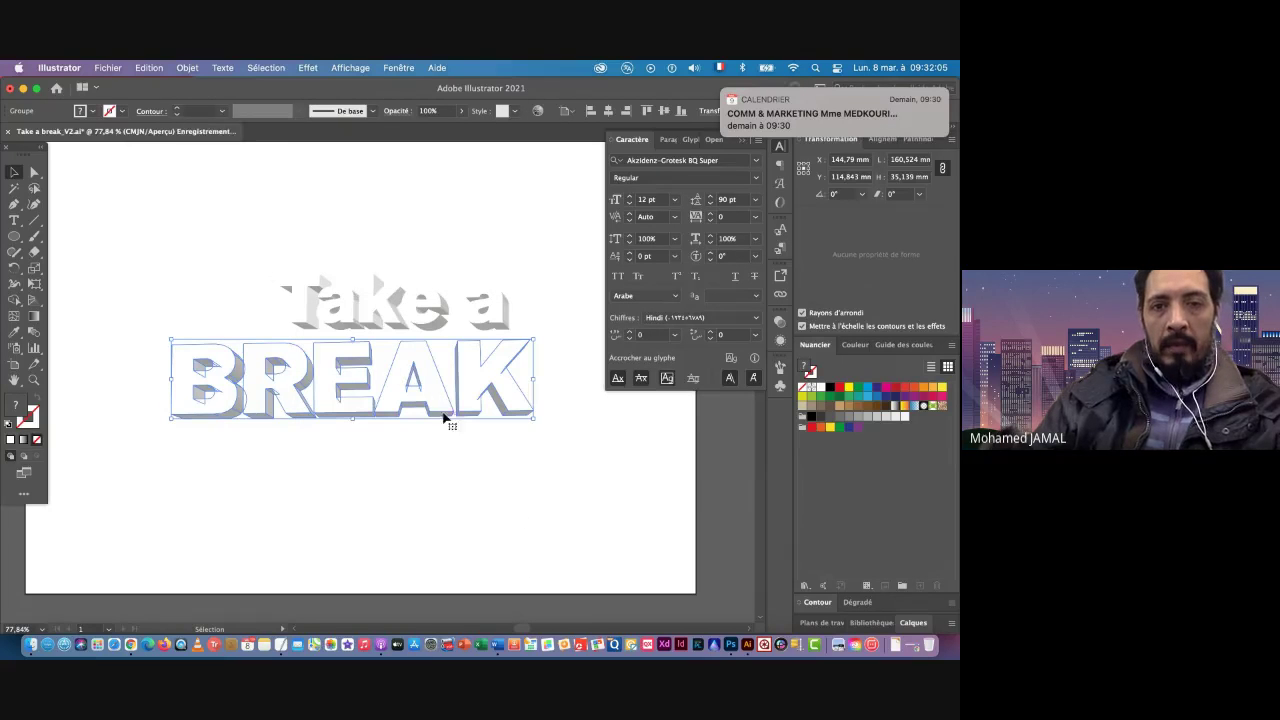
Step: Switch to Photoshop and close the open document with the city-skyline silhouette portrait
left_click_drag(462, 406, 325, 412)
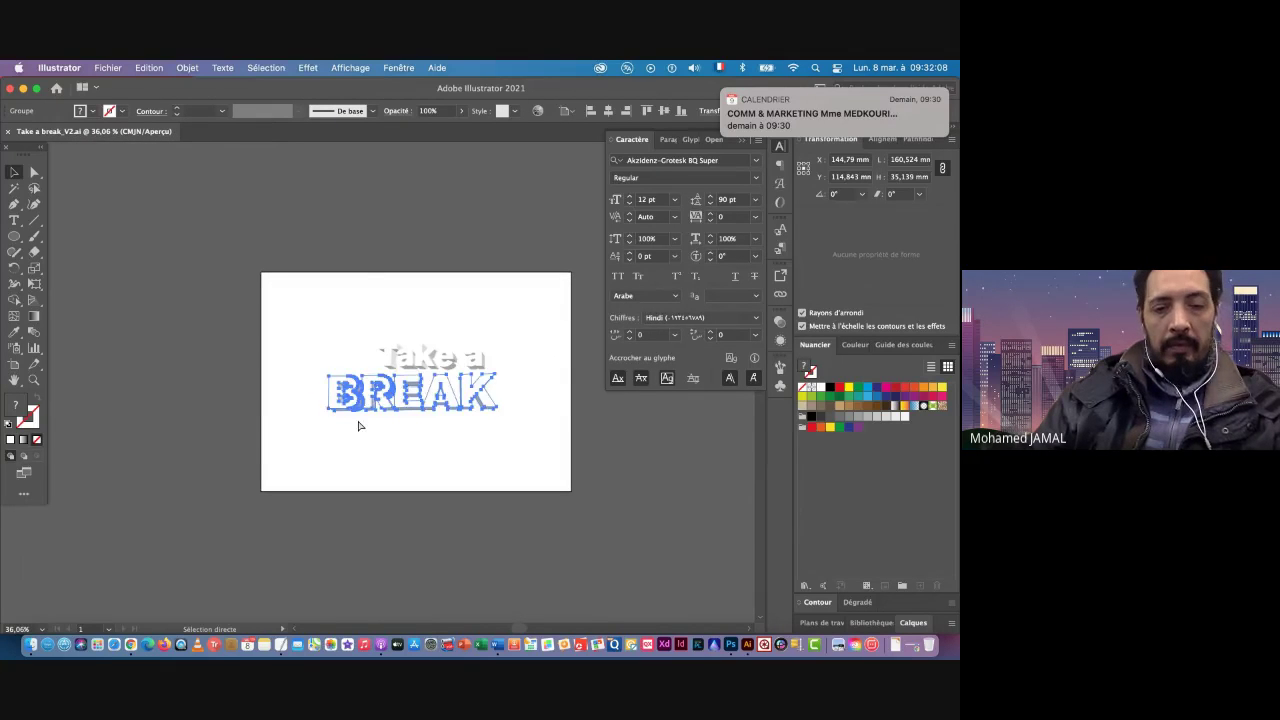
key("super+Tab")
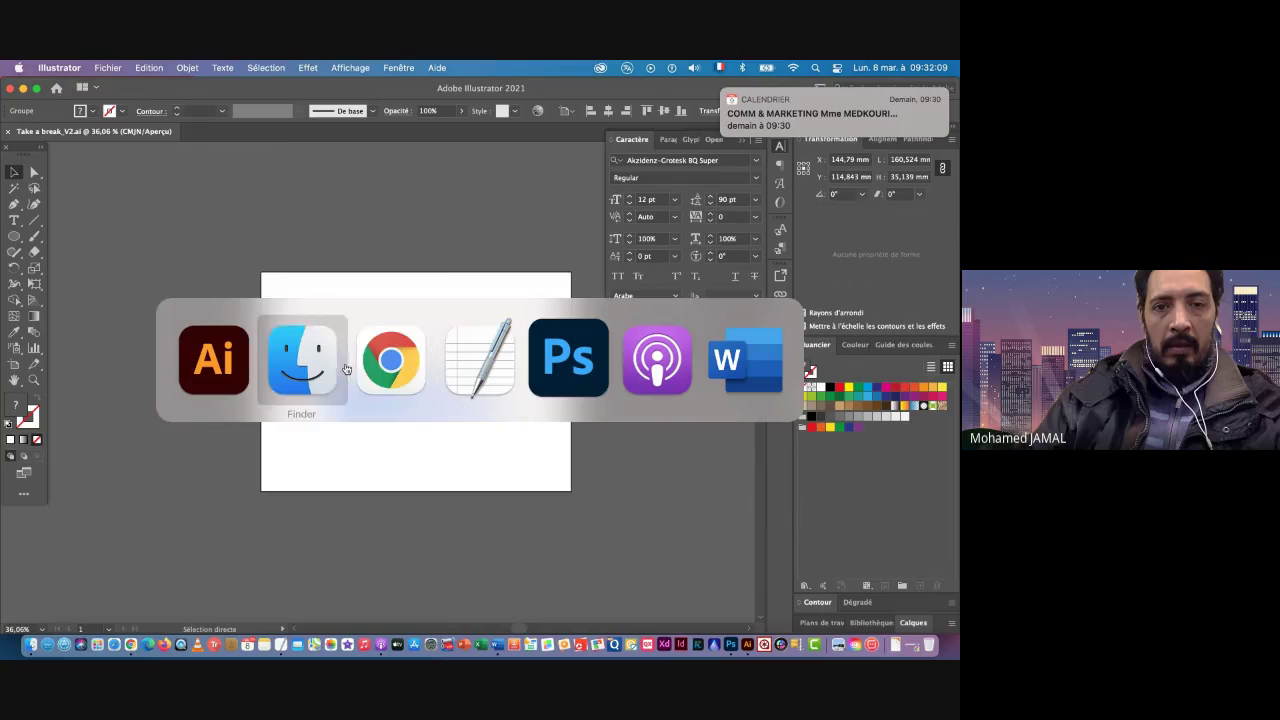
left_click(568, 360)
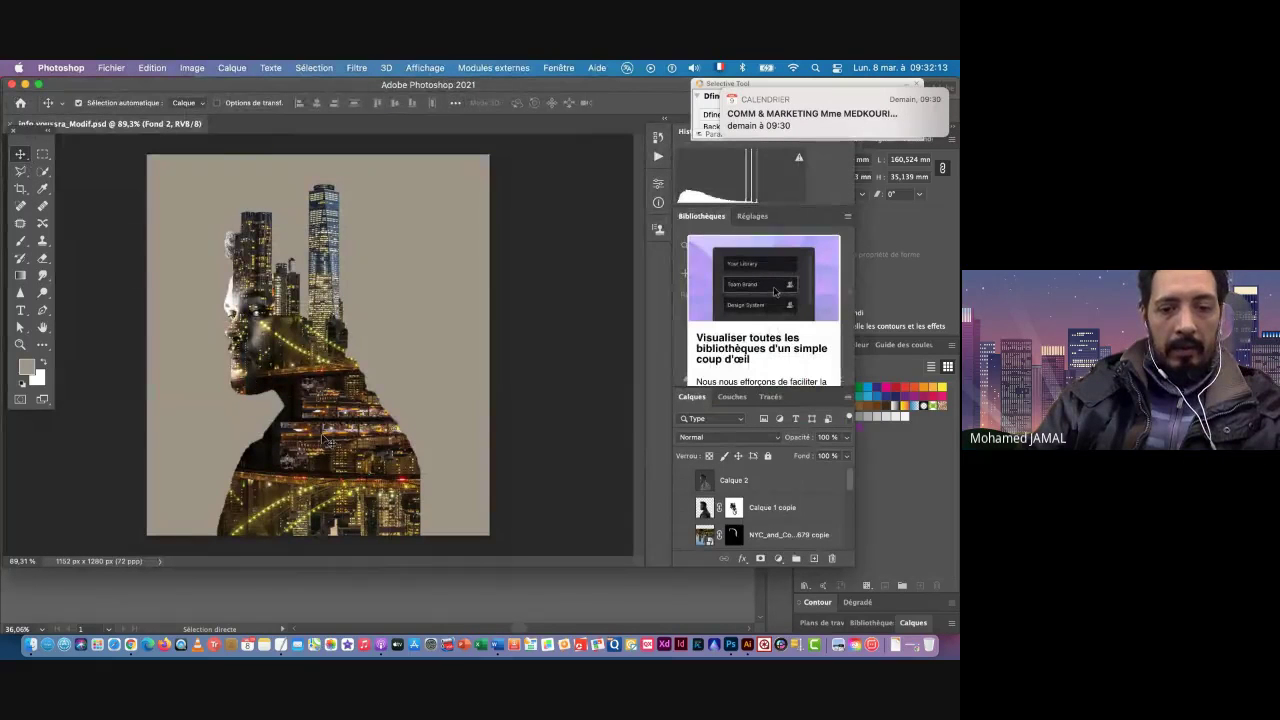
left_click_drag(329, 440, 323, 432)
key("super+w")
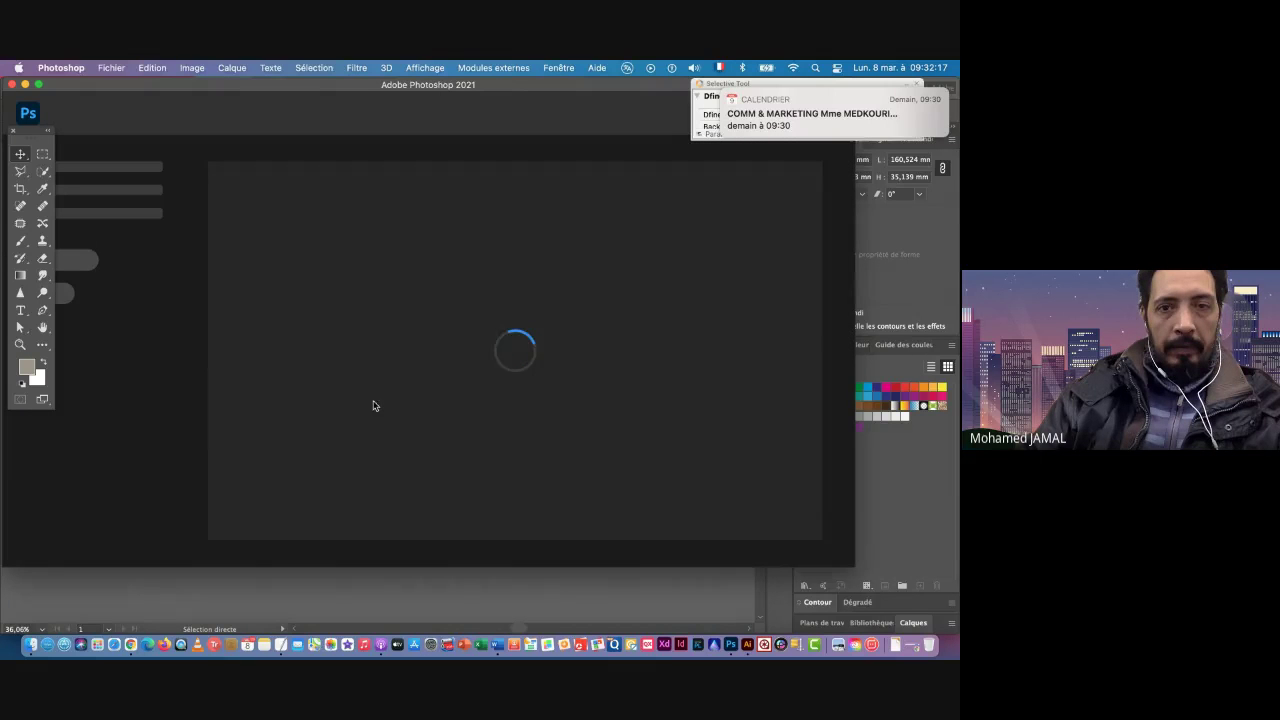
Step: Open breakdancer.jpeg from the Create "Take a Break" project folder in Photoshop, enlarge the window to full size and dismiss the calendar notification
left_click(30, 645)
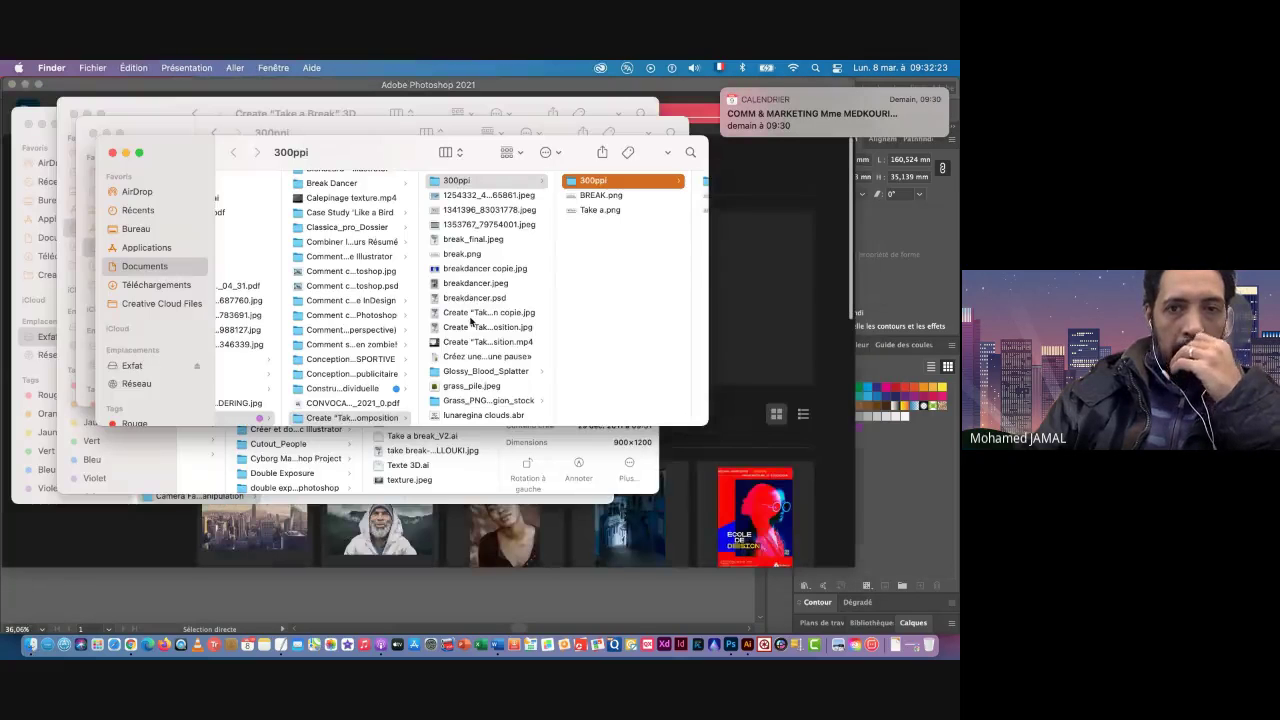
left_click(464, 285)
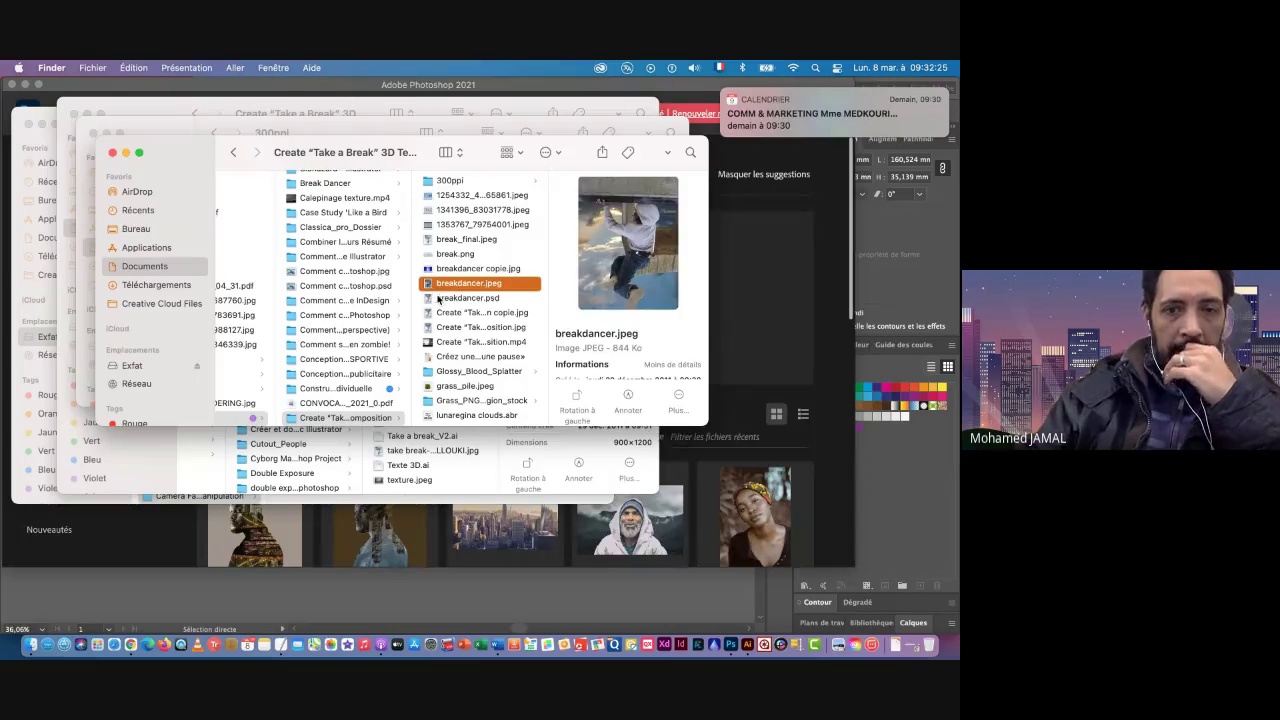
left_click_drag(429, 285, 732, 648)
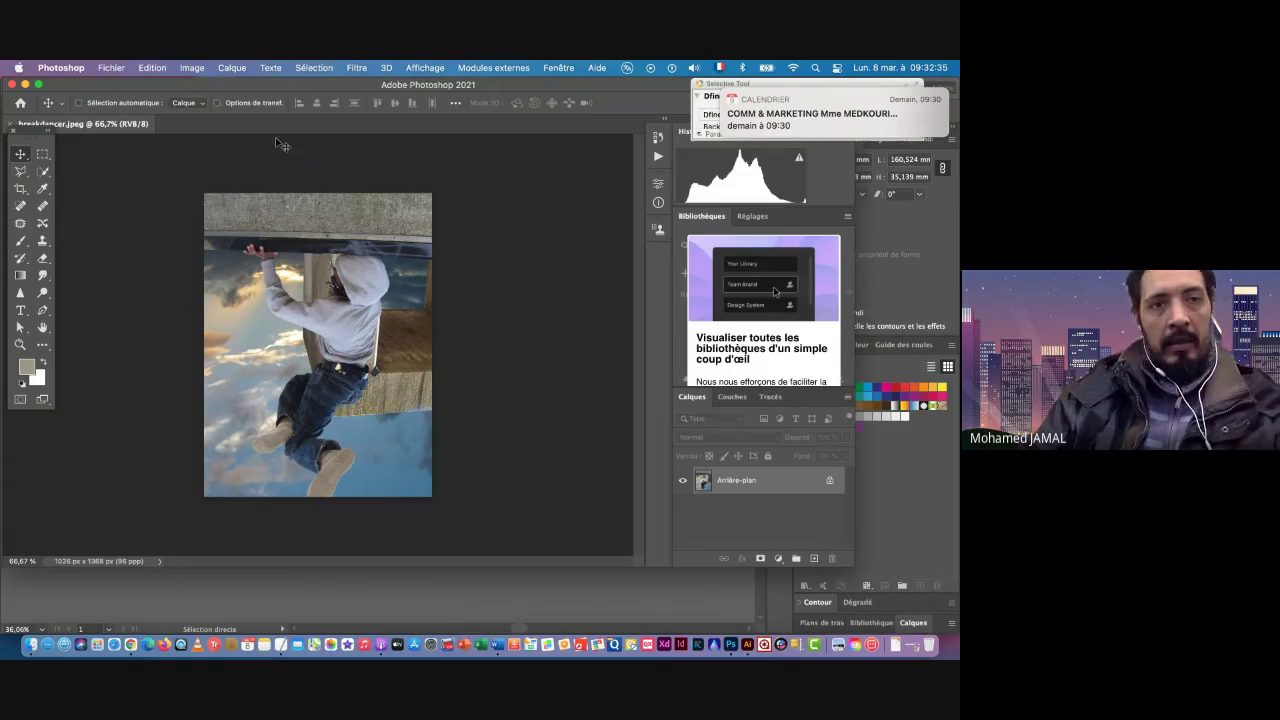
left_click(38, 85)
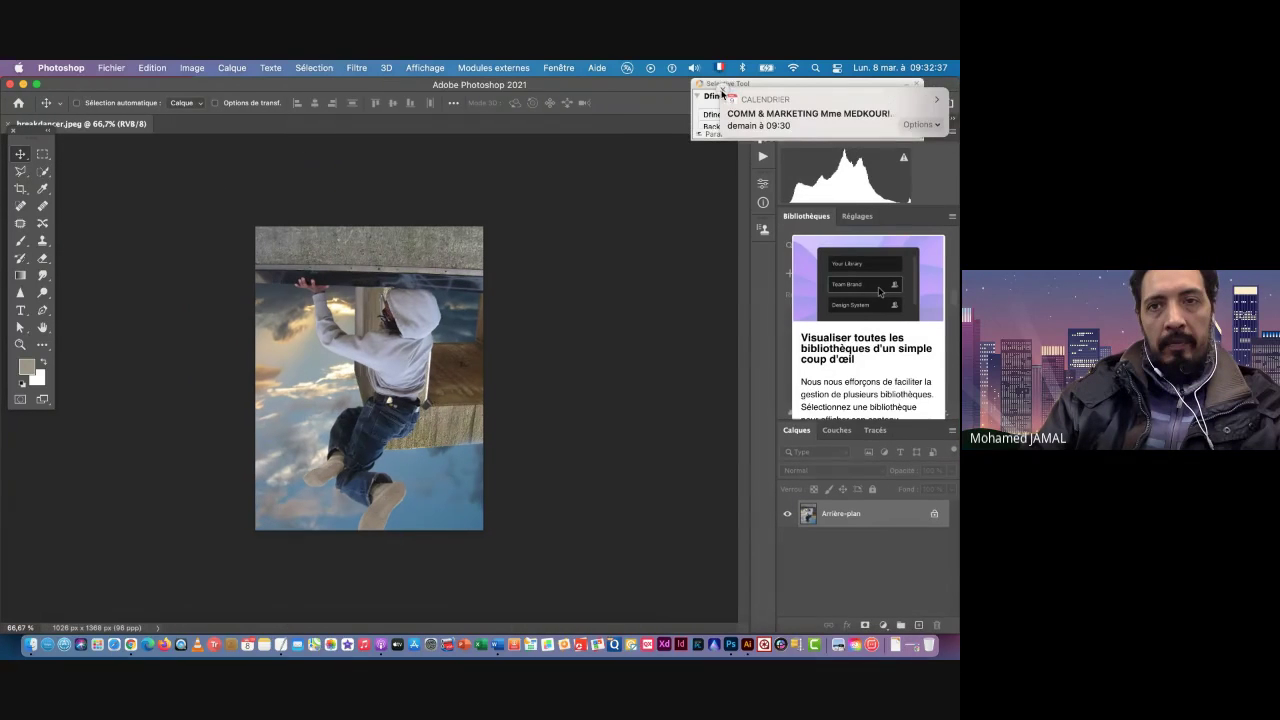
left_click(909, 86)
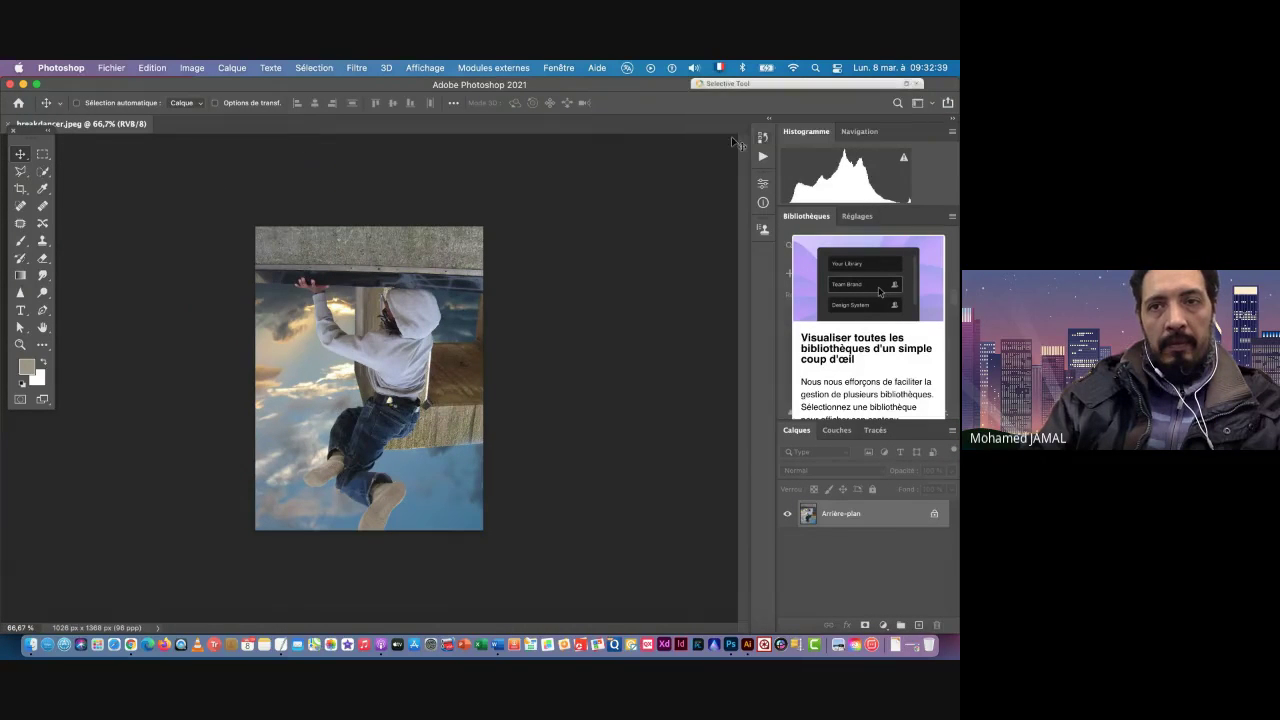
Step: Select the dancer's raised arm, hoodie torso and hood with the Quick Selection tool
scroll(367, 391, "up", 4)
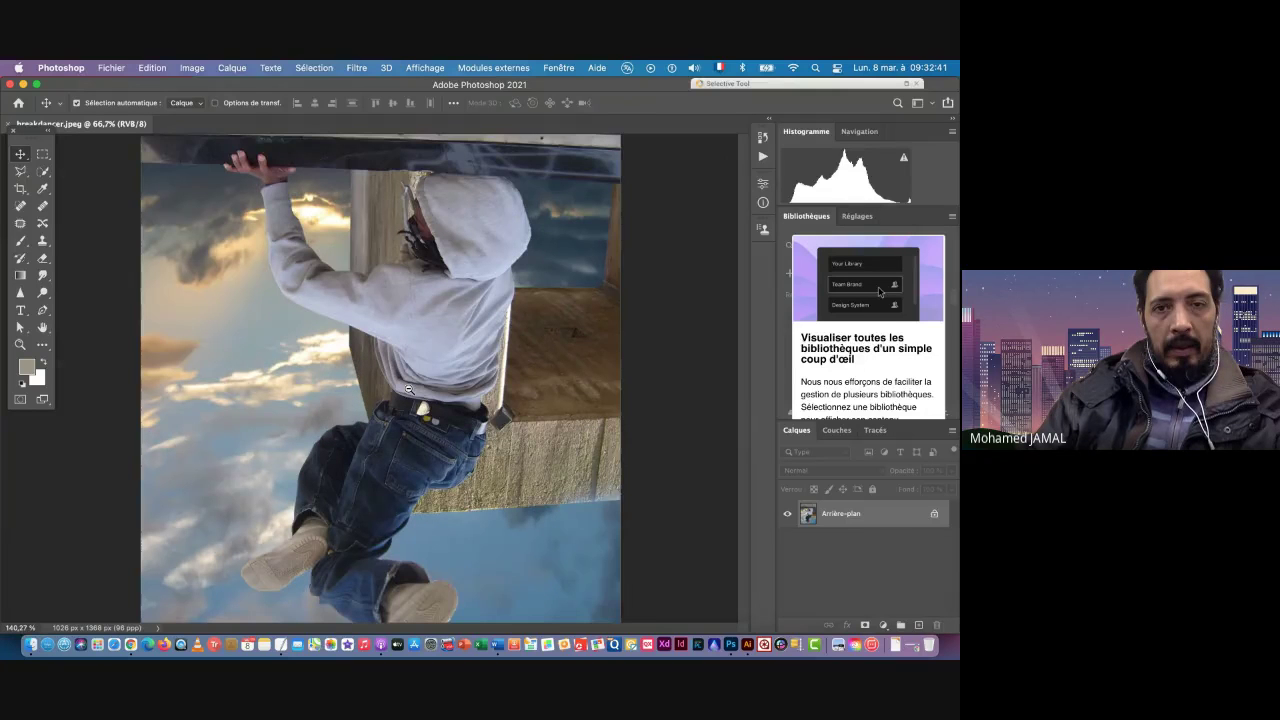
scroll(472, 172, "up", 1)
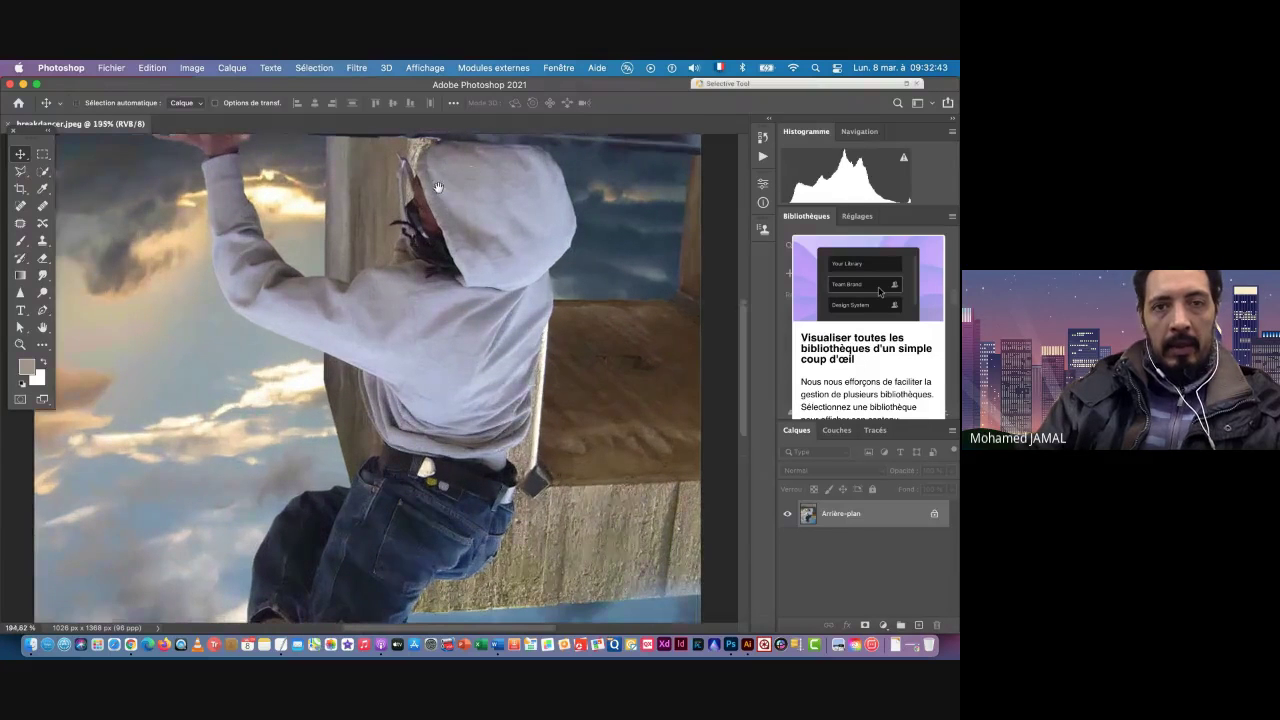
scroll(438, 296, "up", 2)
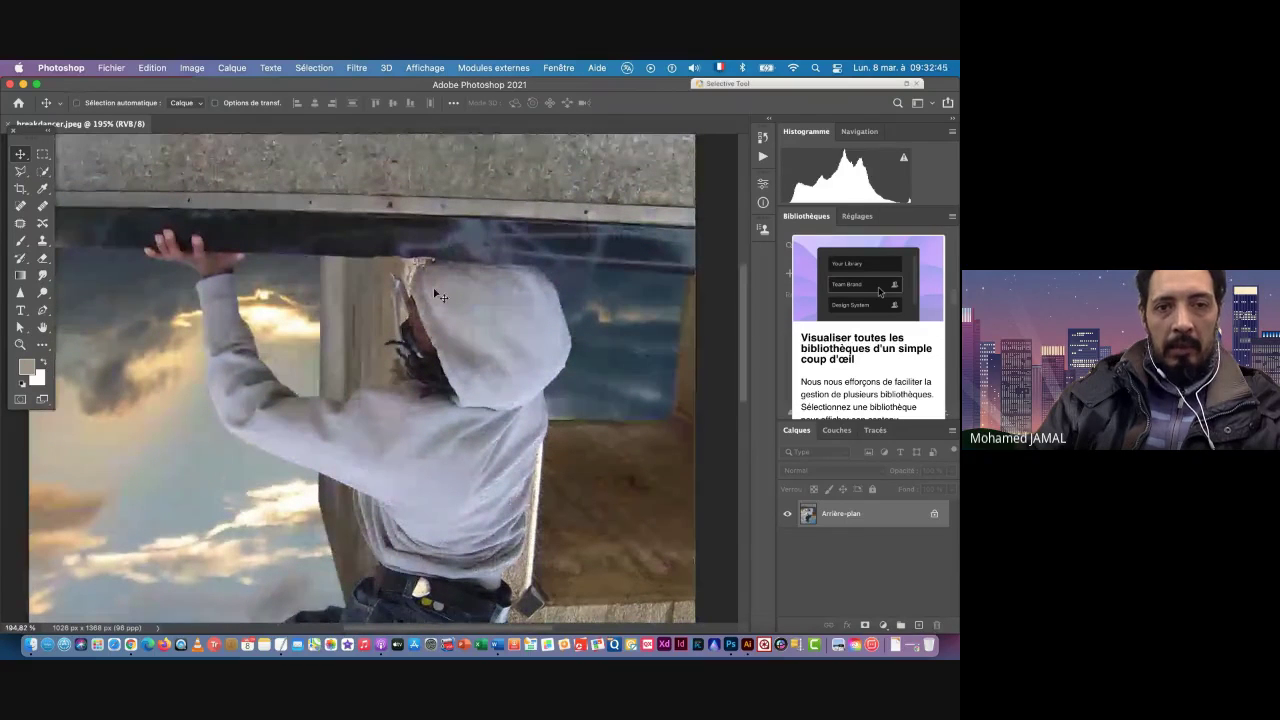
left_click(43, 172)
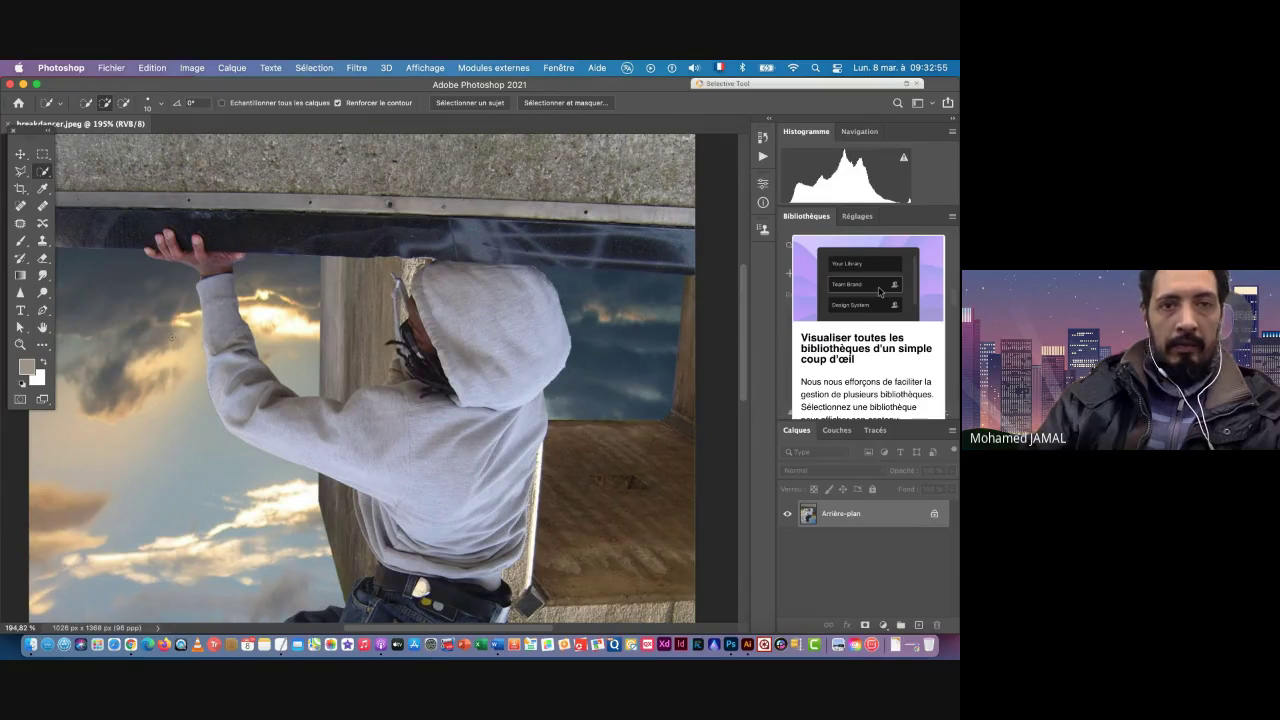
mouse_move(208, 265)
left_mouse_down()
mouse_move(248, 405)
mouse_move(322, 437)
mouse_move(345, 465)
mouse_move(358, 449)
mouse_move(341, 429)
mouse_move(400, 438)
left_mouse_up()
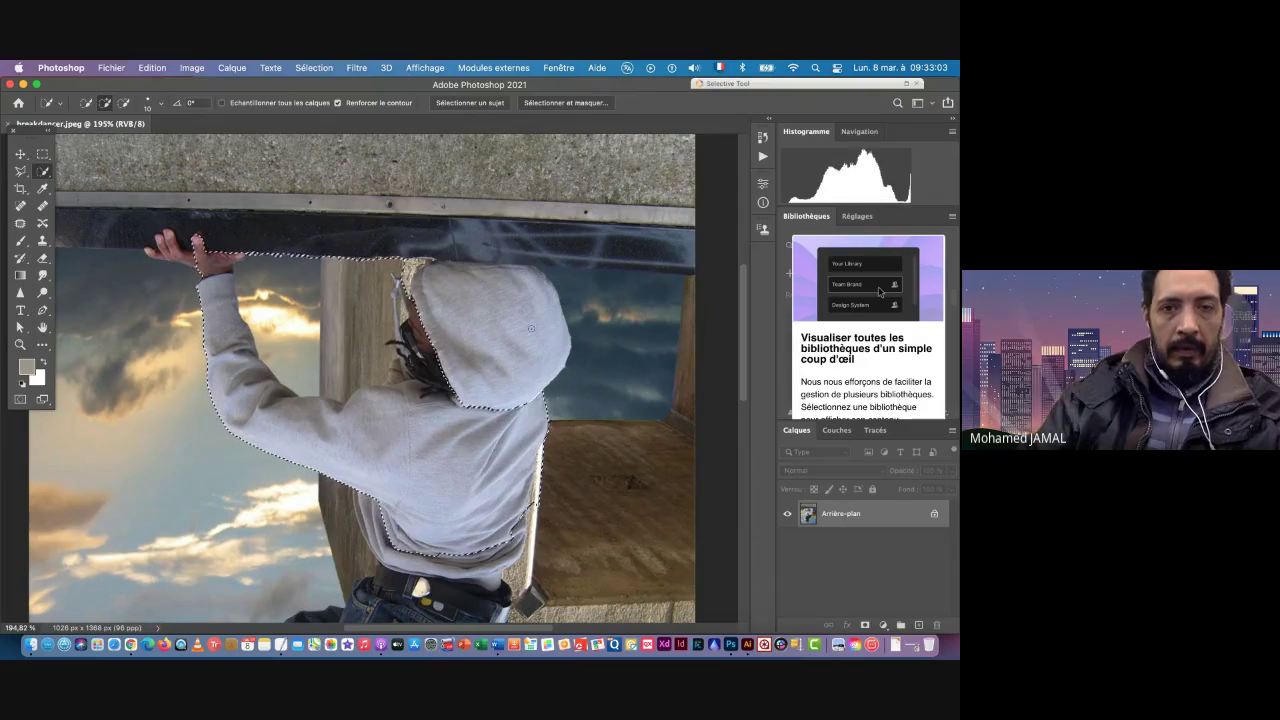
left_click_drag(462, 372, 490, 325)
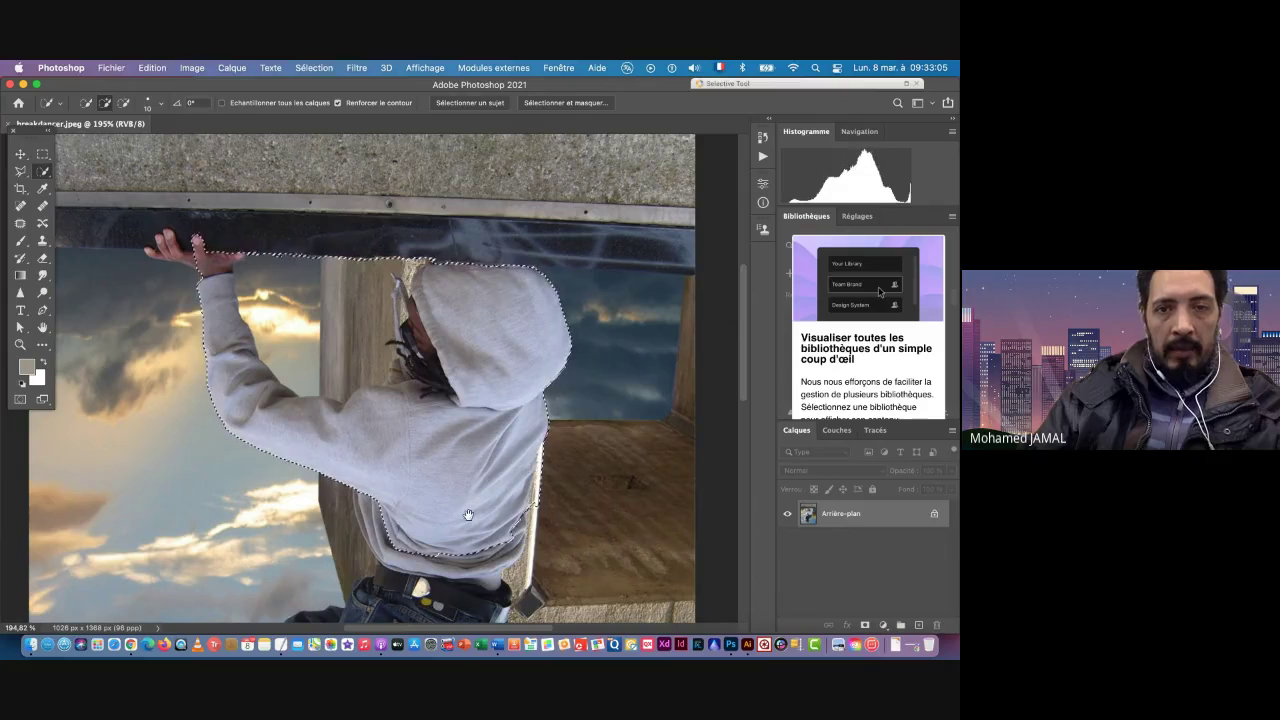
Step: Extend the selection over the dancer's belt, both jeans legs and the shoes
key("super+d")
scroll(449, 407, "down", 1)
left_click_drag(449, 407, 406, 139)
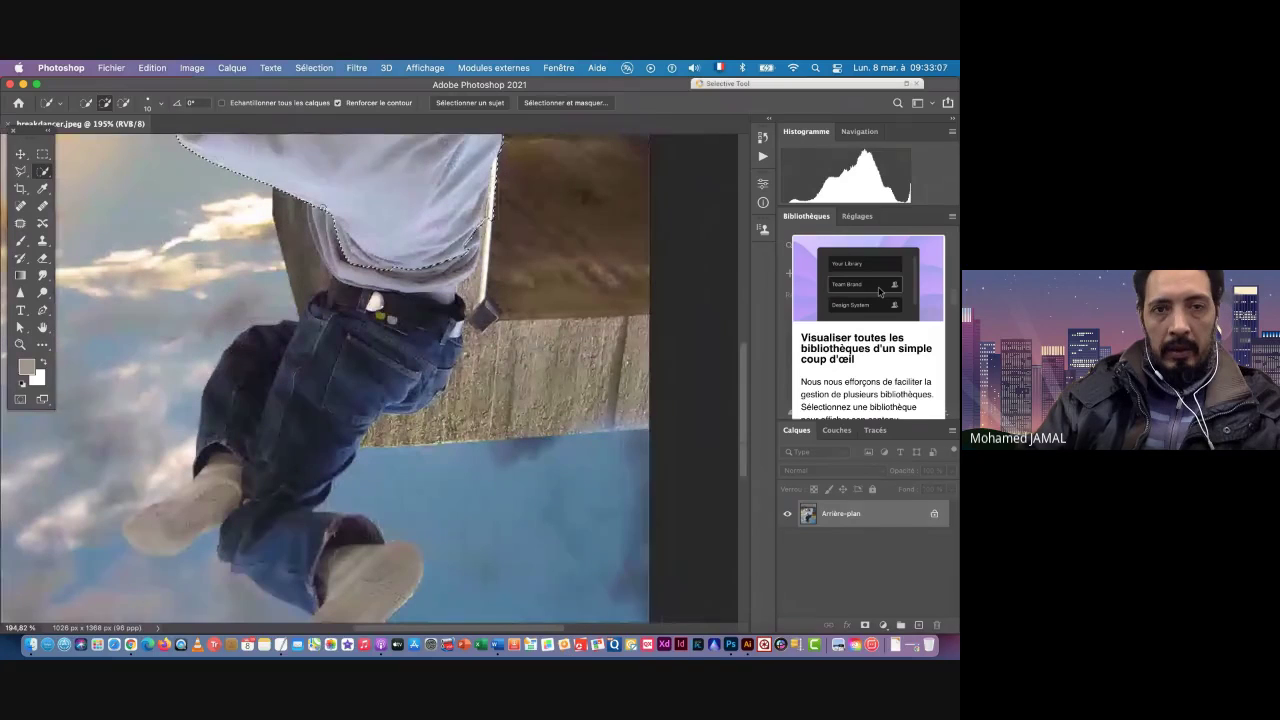
mouse_move(369, 290)
left_mouse_down()
mouse_move(377, 355)
mouse_move(304, 420)
left_mouse_up()
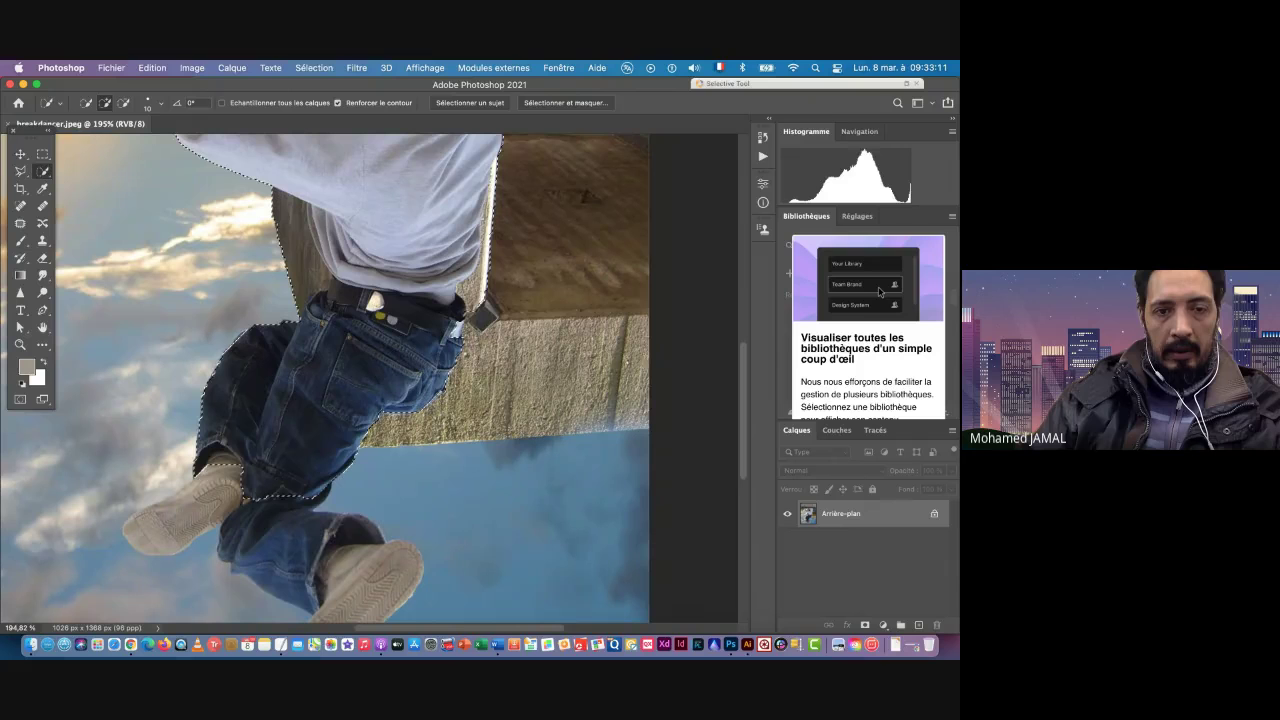
mouse_move(315, 490)
left_mouse_down()
mouse_move(340, 560)
mouse_move(357, 555)
mouse_move(405, 598)
mouse_move(296, 539)
left_mouse_up()
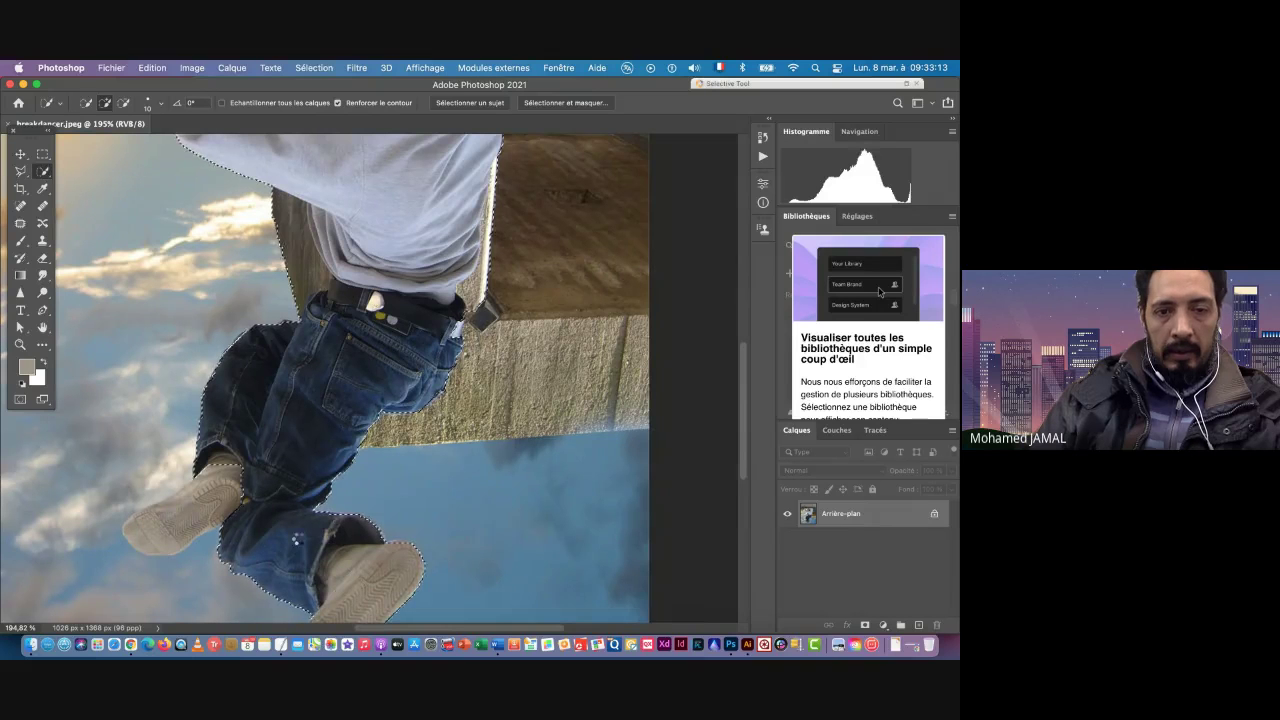
left_click_drag(230, 476, 206, 495)
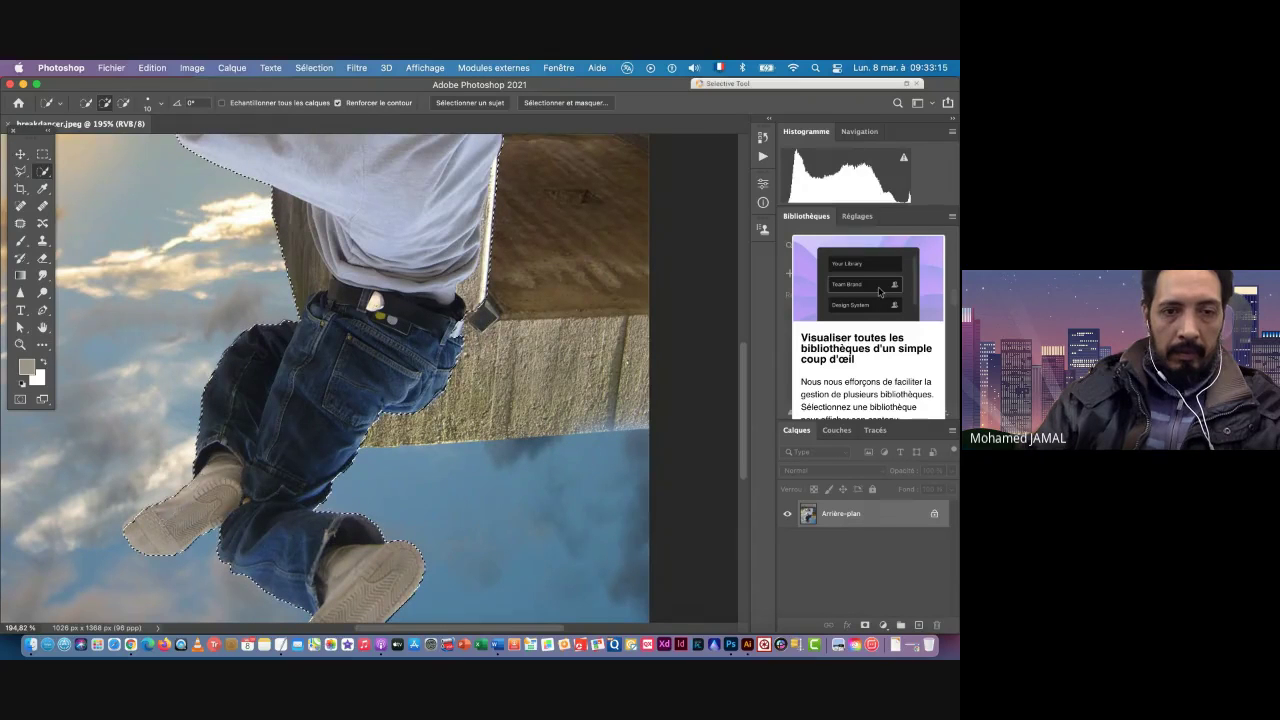
Step: Refine the selection around the toe and sole of the shoe nearest the clouds
scroll(284, 353, "left", 3)
scroll(284, 353, "down", 5)
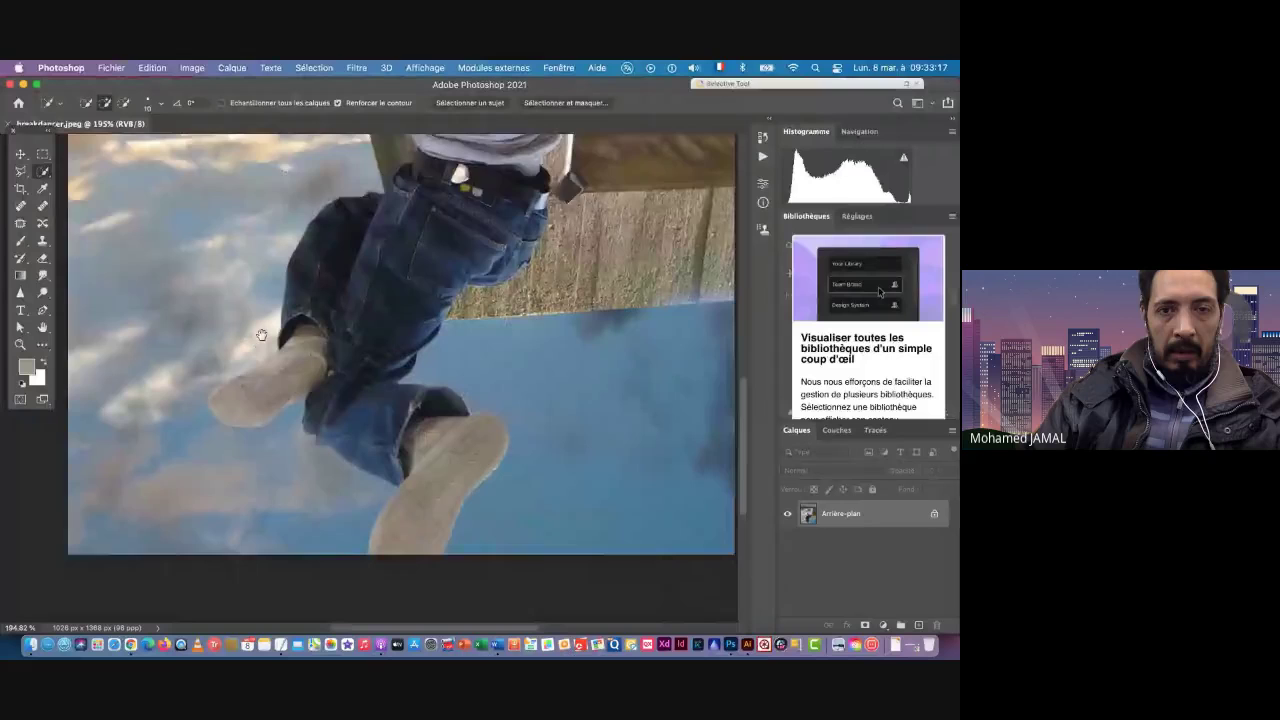
scroll(284, 353, "up", 10)
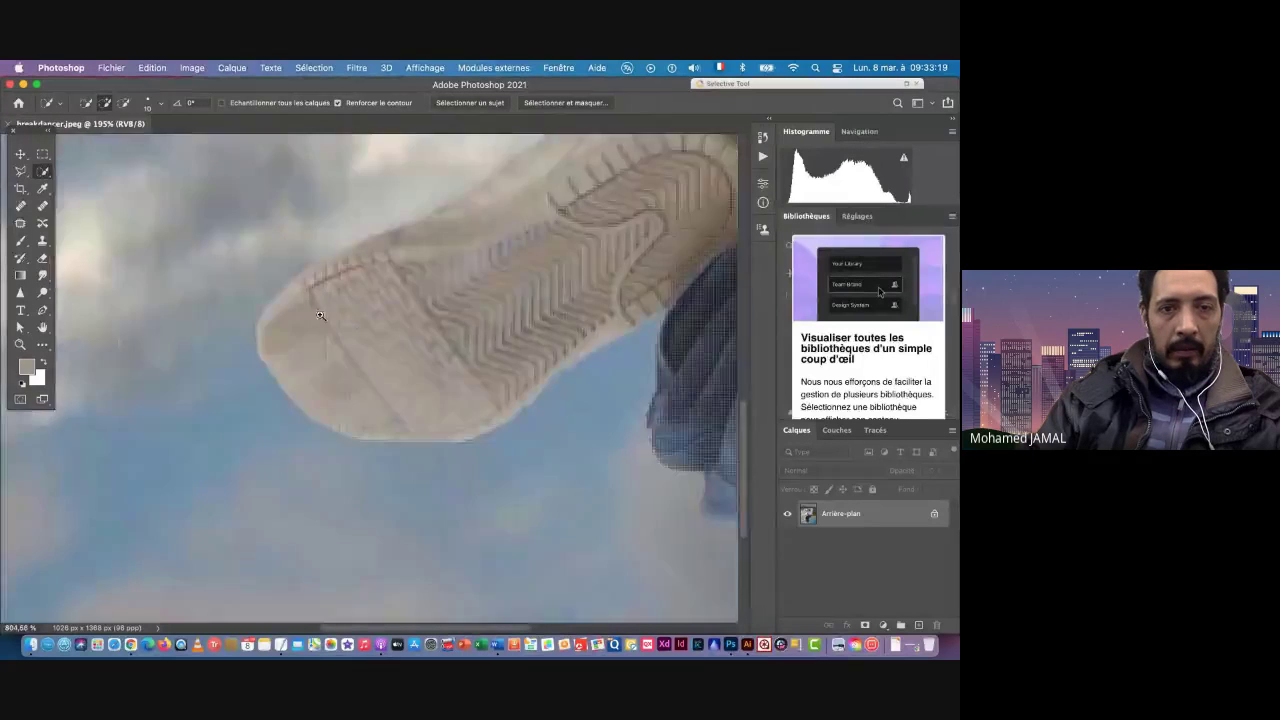
mouse_move(405, 280)
left_mouse_down()
mouse_move(305, 290)
mouse_move(318, 314)
mouse_move(337, 288)
mouse_move(443, 336)
left_mouse_up()
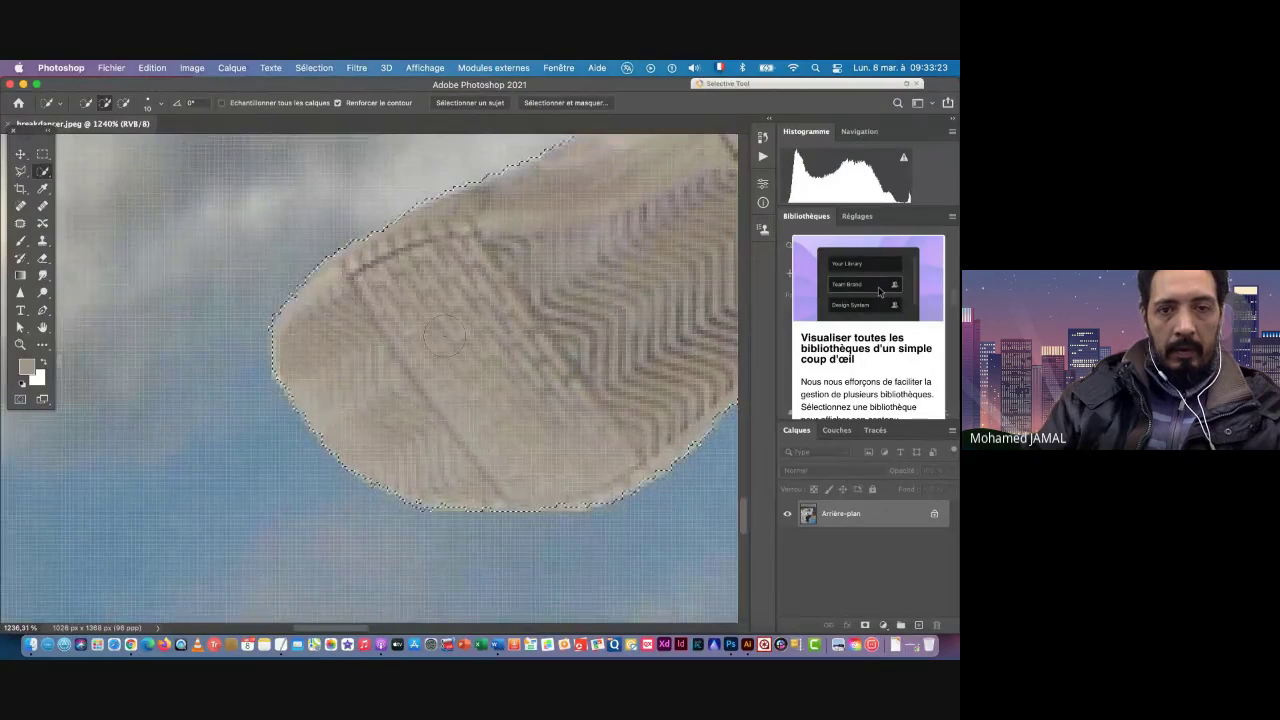
Step: Add the missing edge areas of the jeans to the selection, from the thigh up along the concrete wall
scroll(443, 336, "down", 6)
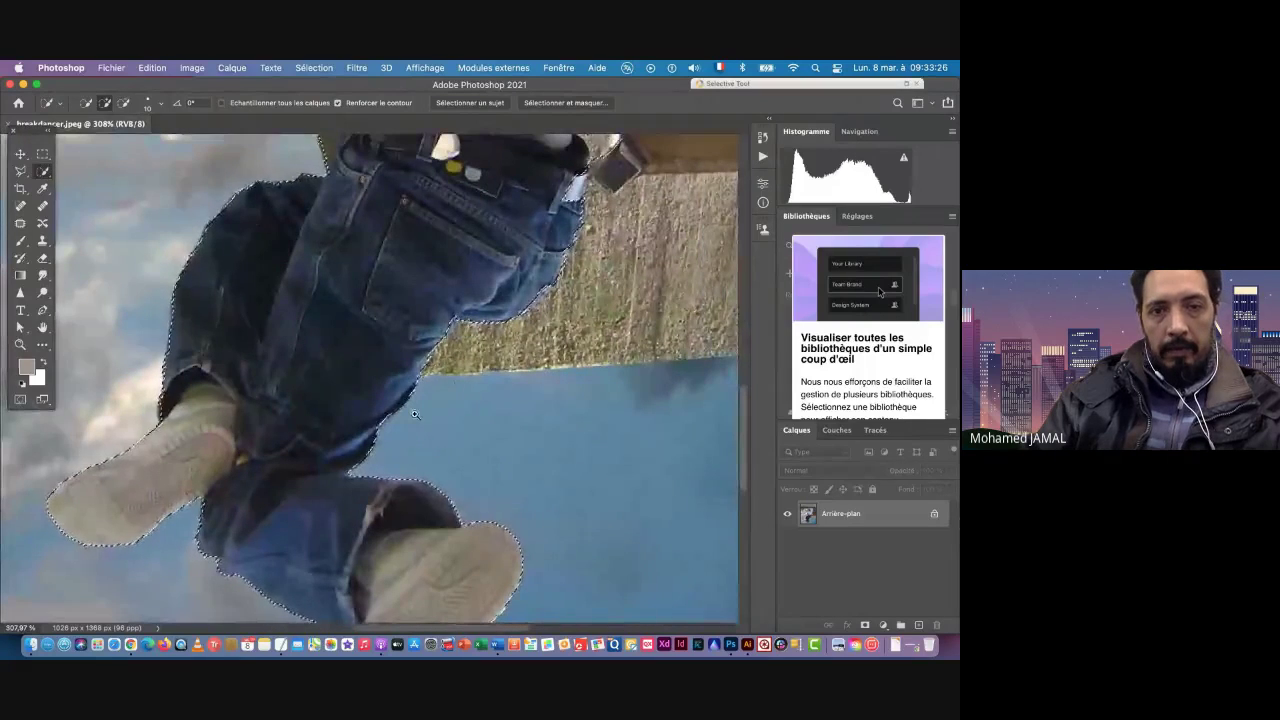
scroll(415, 414, "up", 6)
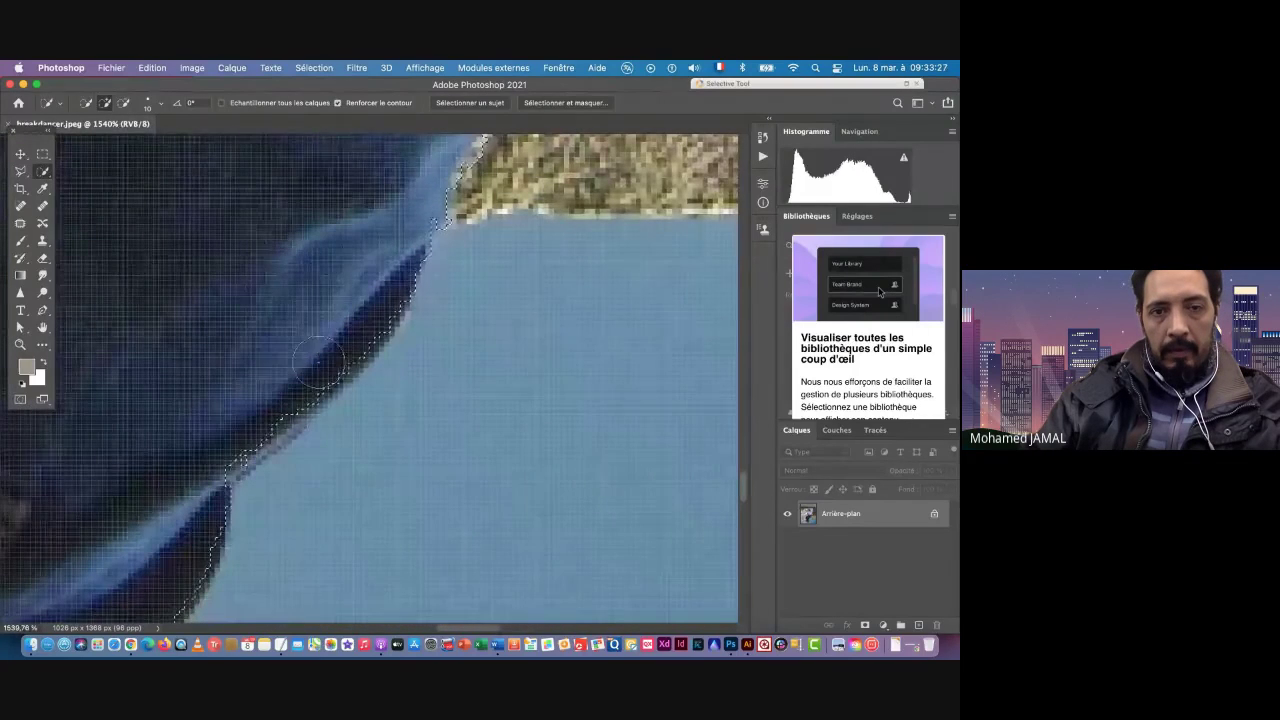
left_click_drag(324, 317, 307, 318)
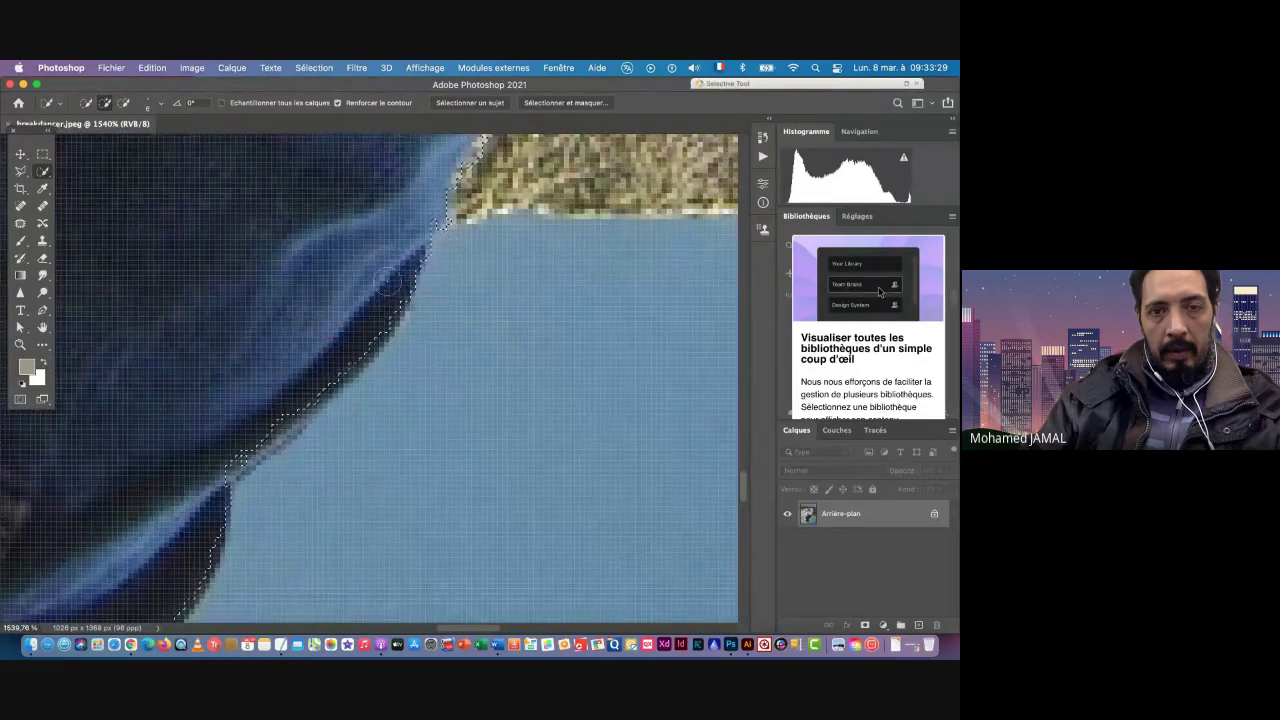
left_click_drag(299, 391, 242, 446)
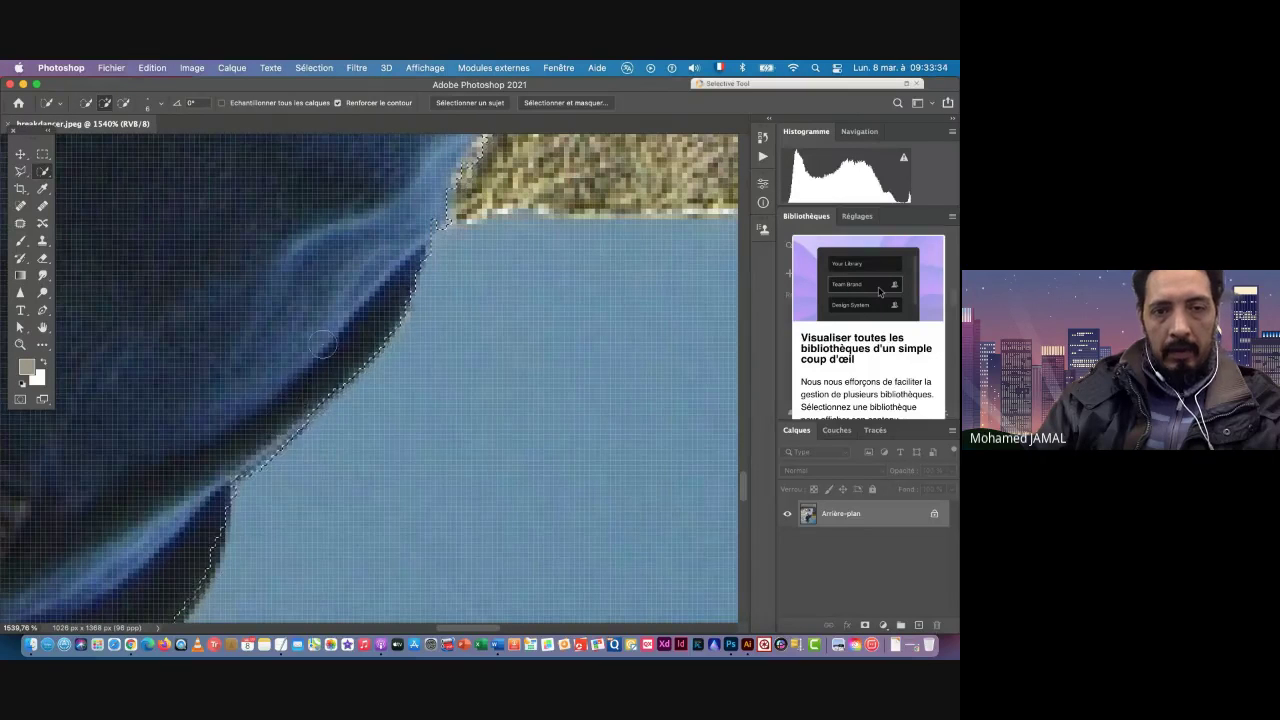
scroll(265, 514, "up", 6)
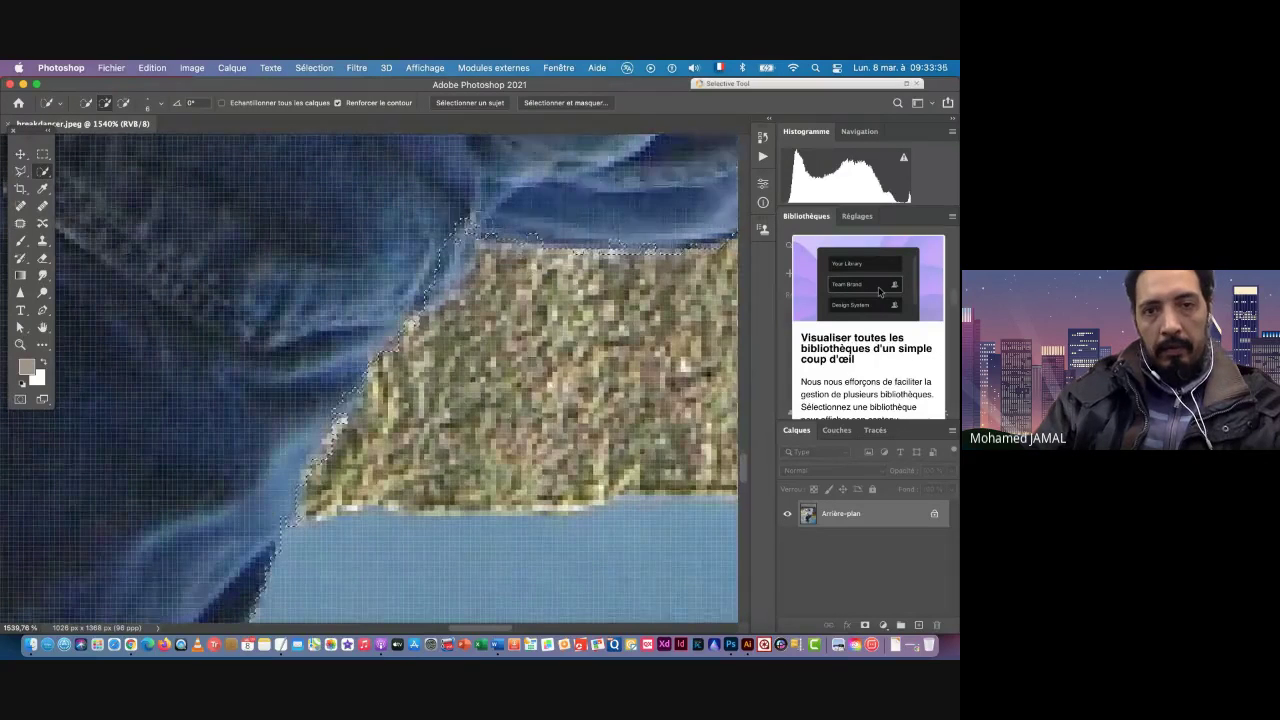
left_click_drag(466, 222, 449, 259)
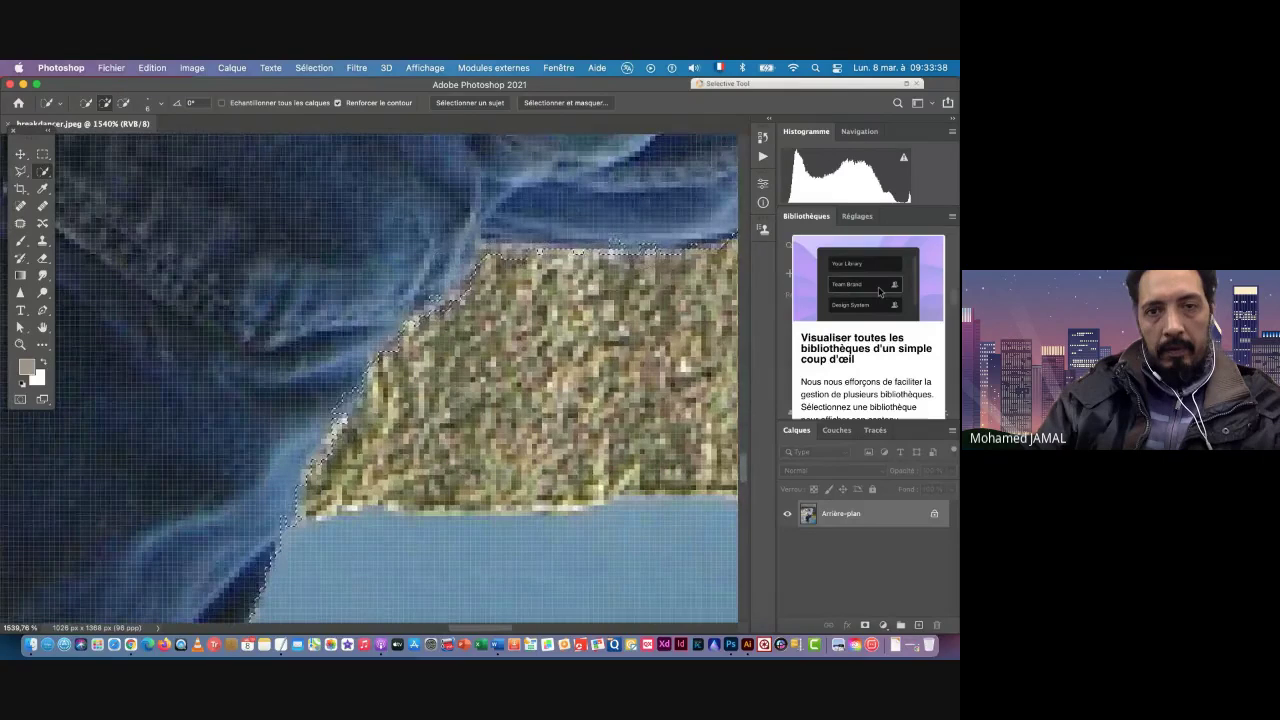
left_click_drag(318, 410, 110, 525)
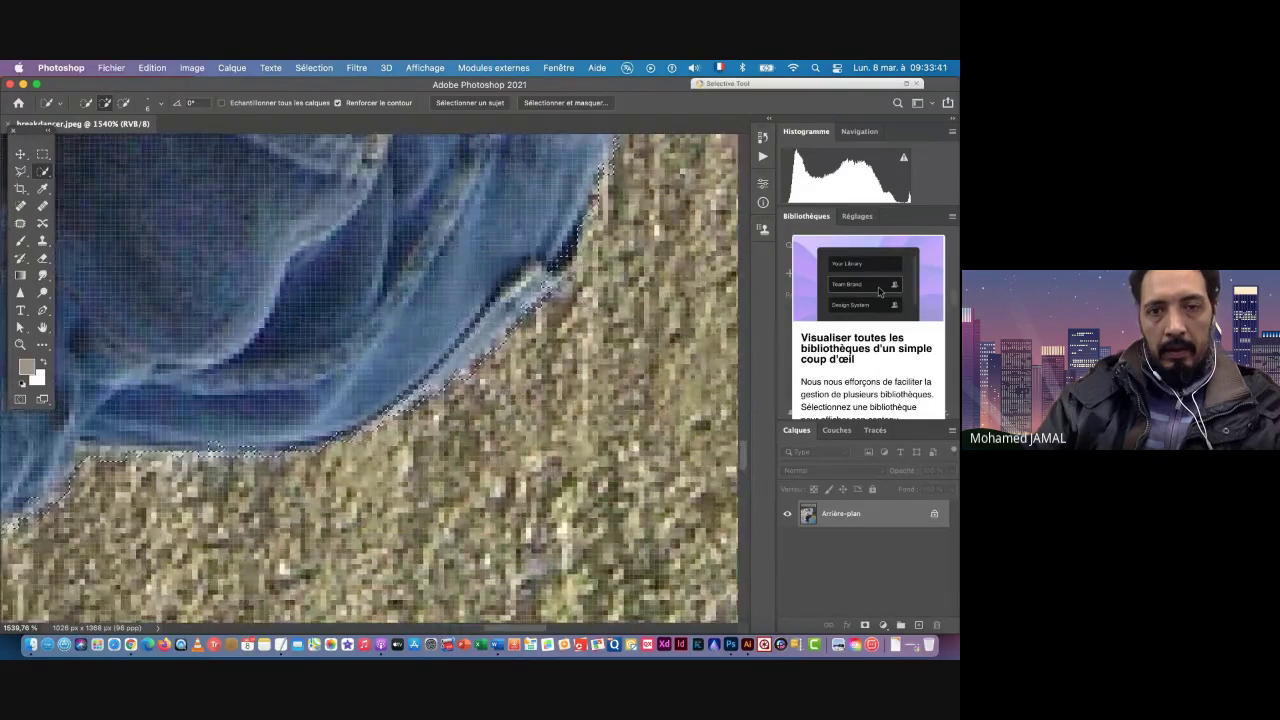
left_click_drag(110, 525, 522, 421)
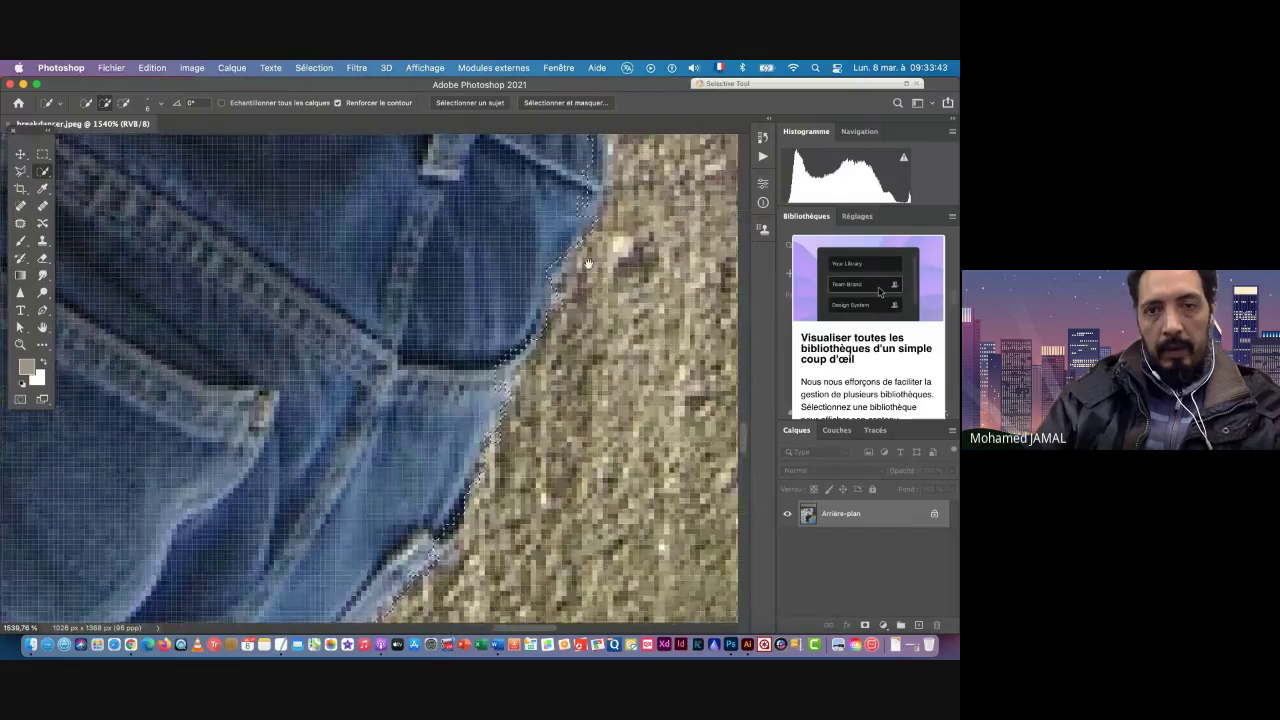
Step: Add the white shirt patch and the jeans edge just below the belt to the selection
scroll(522, 421, "up", 10)
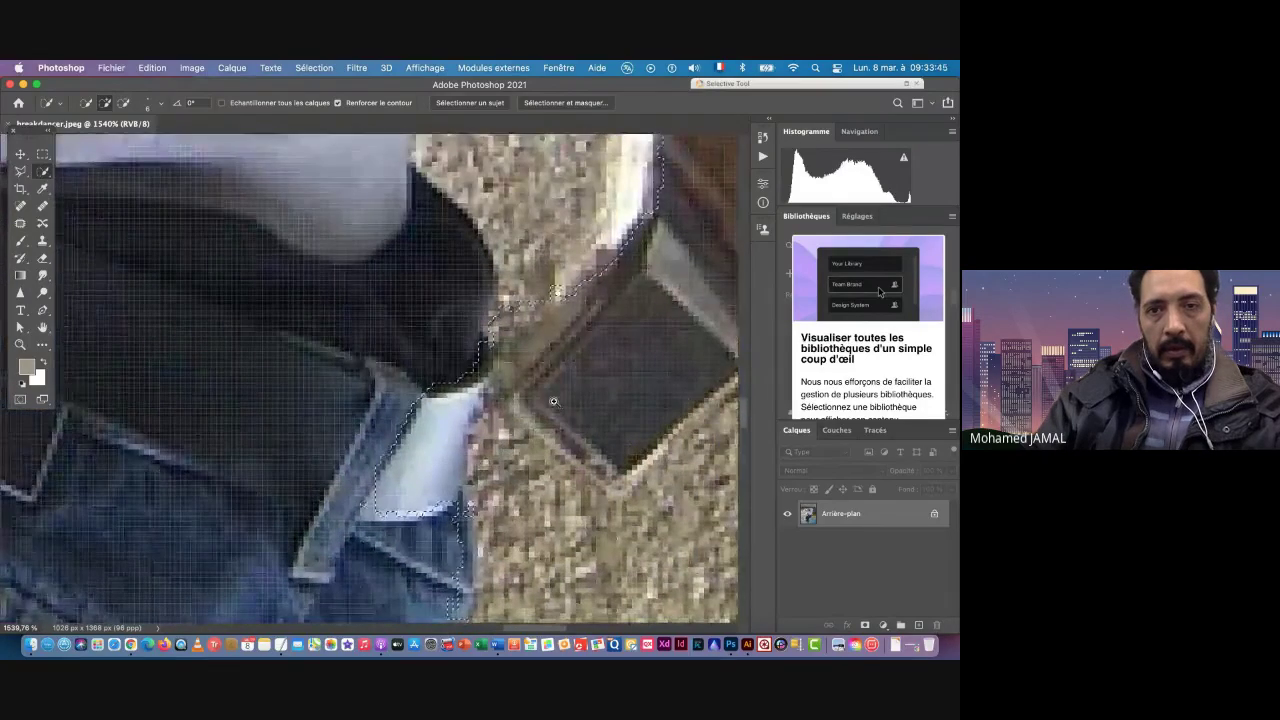
scroll(519, 408, "down", 5)
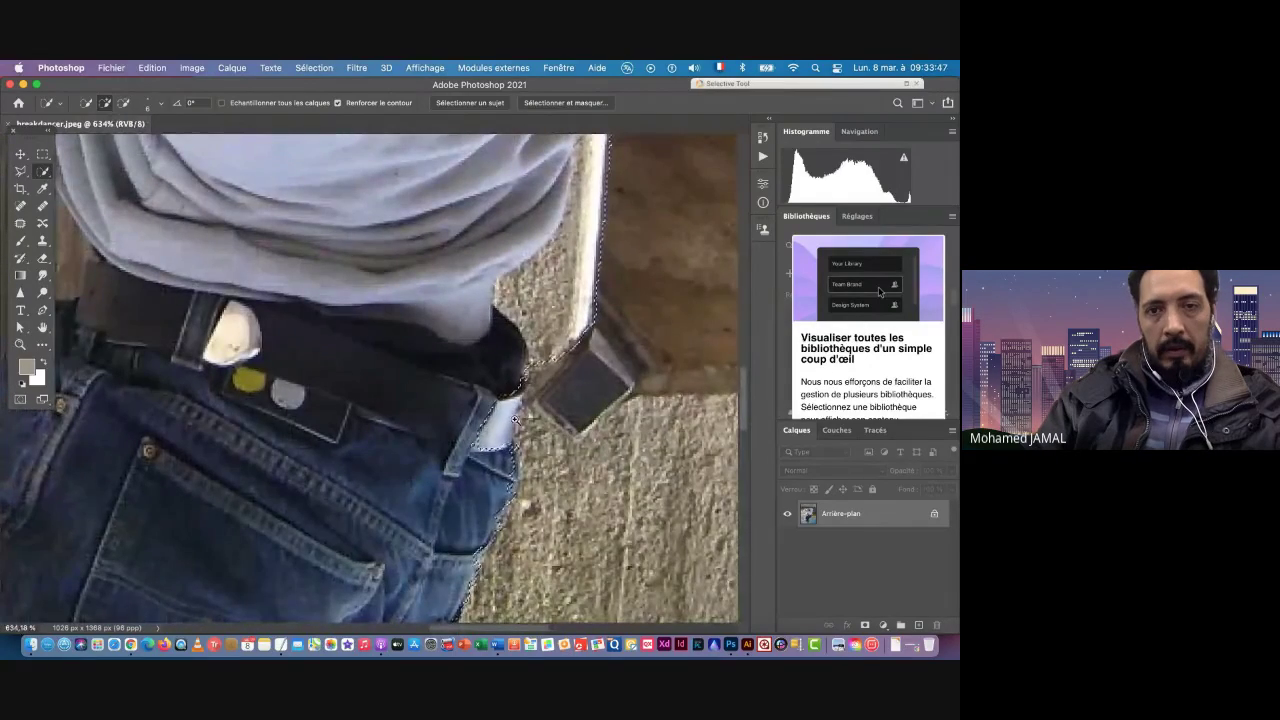
scroll(520, 408, "up", 4)
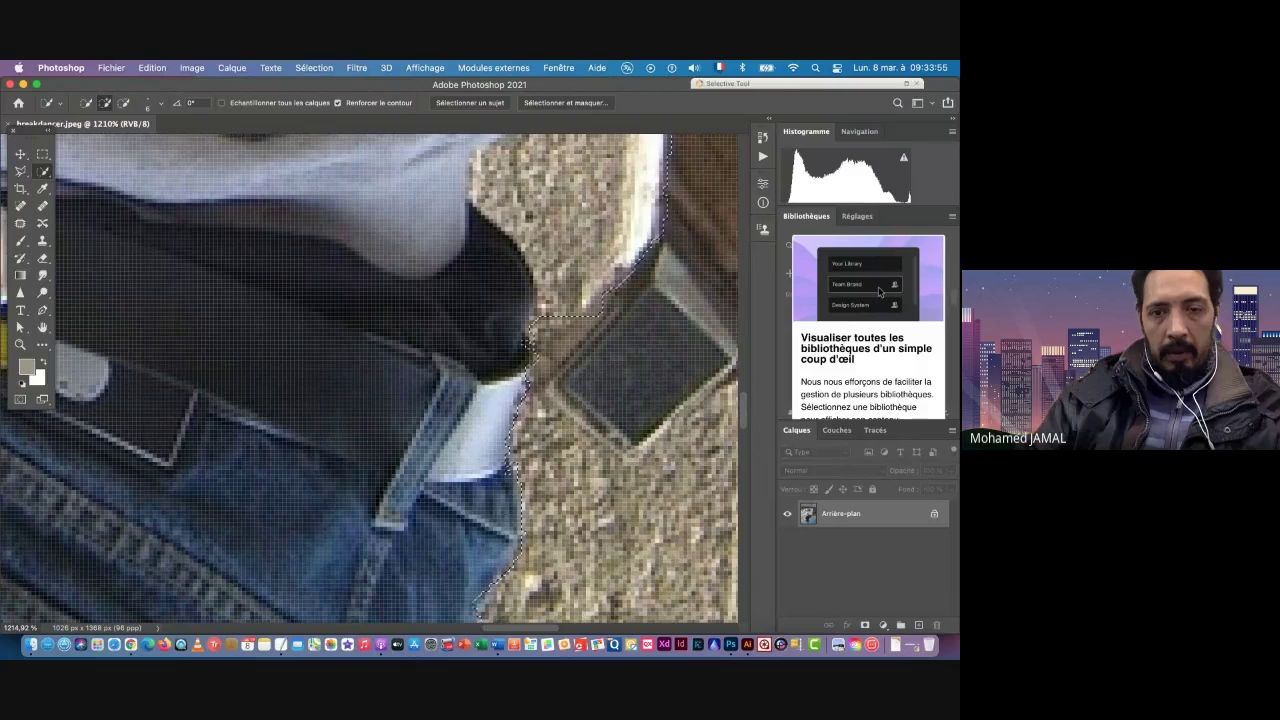
Step: Subtract the pebbled wall and white strip beside the dancer's belt and sweatshirt back from the selection with Quick Selection
left_click_drag(405, 409, 187, 580)
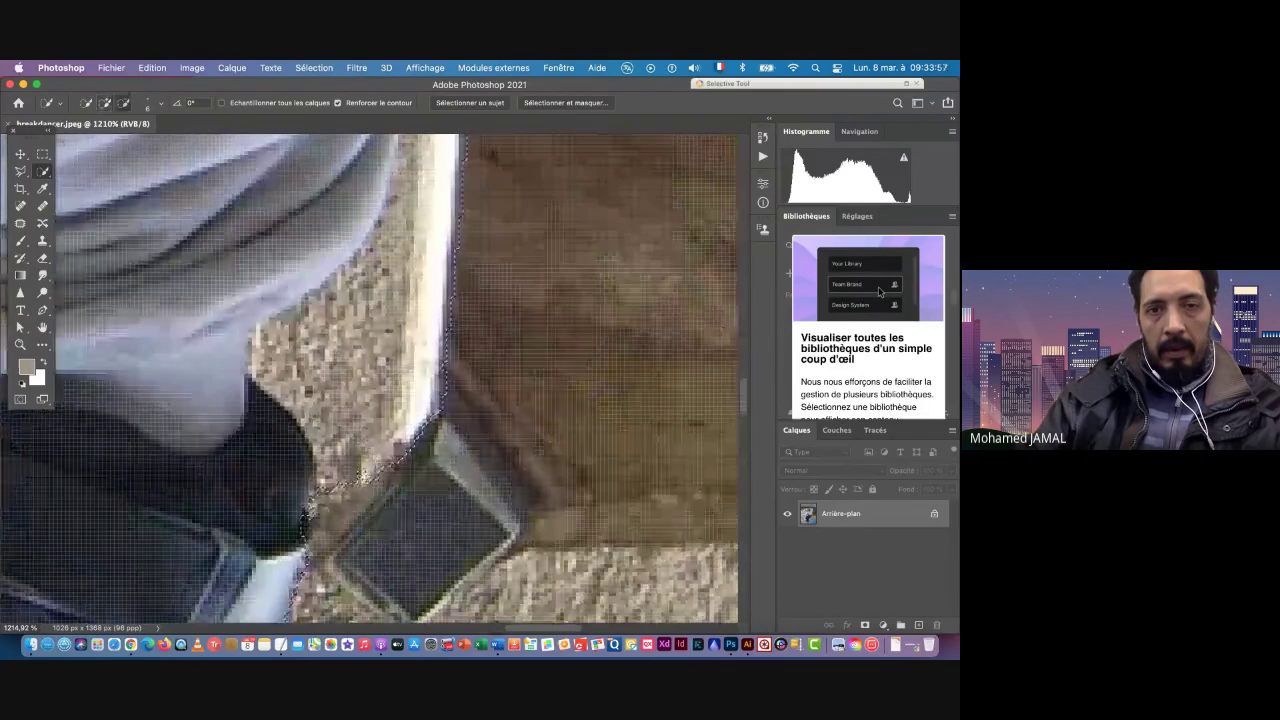
left_click(362, 474)
mouse_move(405, 445)
left_mouse_down()
mouse_move(428, 420)
mouse_move(446, 224)
left_mouse_up()
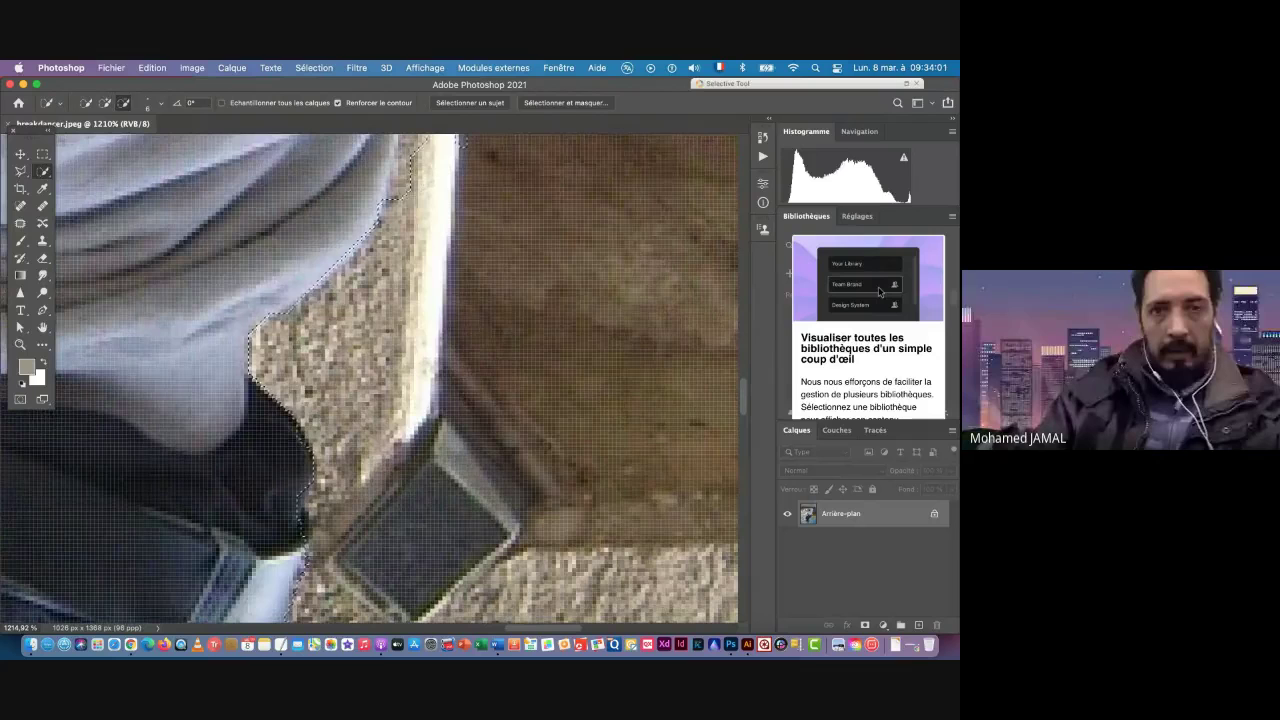
left_click(443, 155)
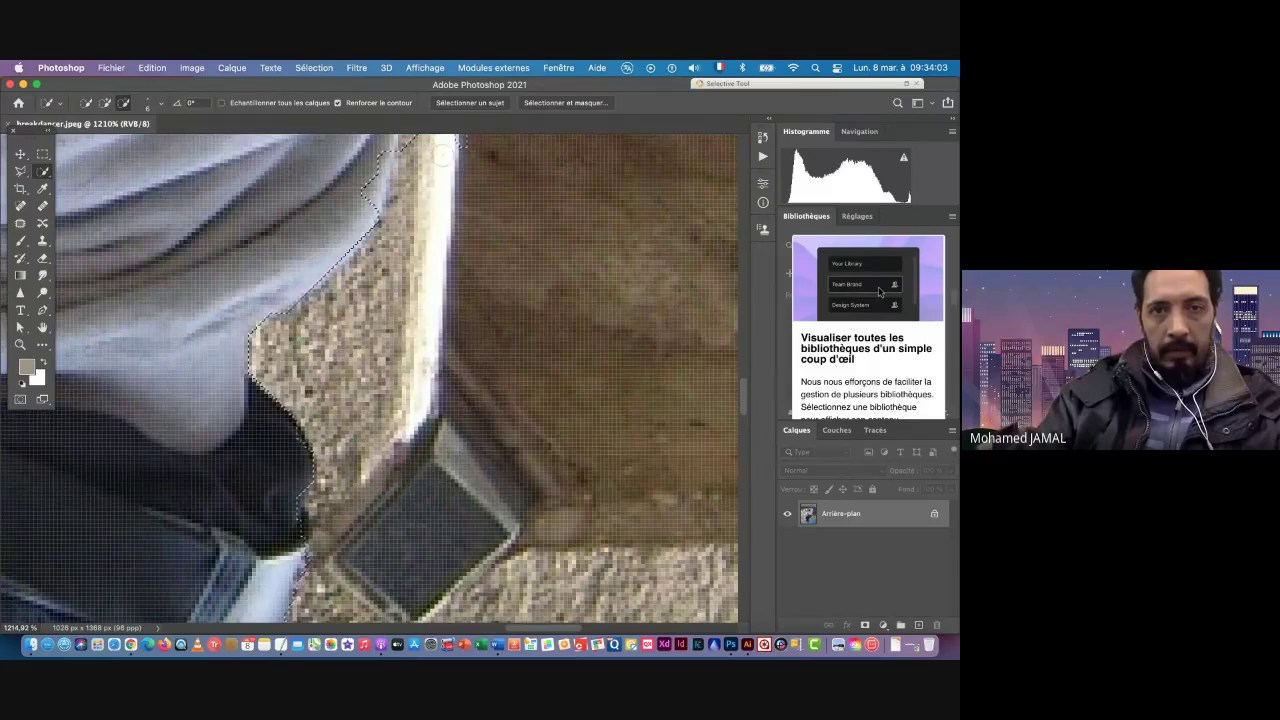
scroll(430, 280, "up", 8)
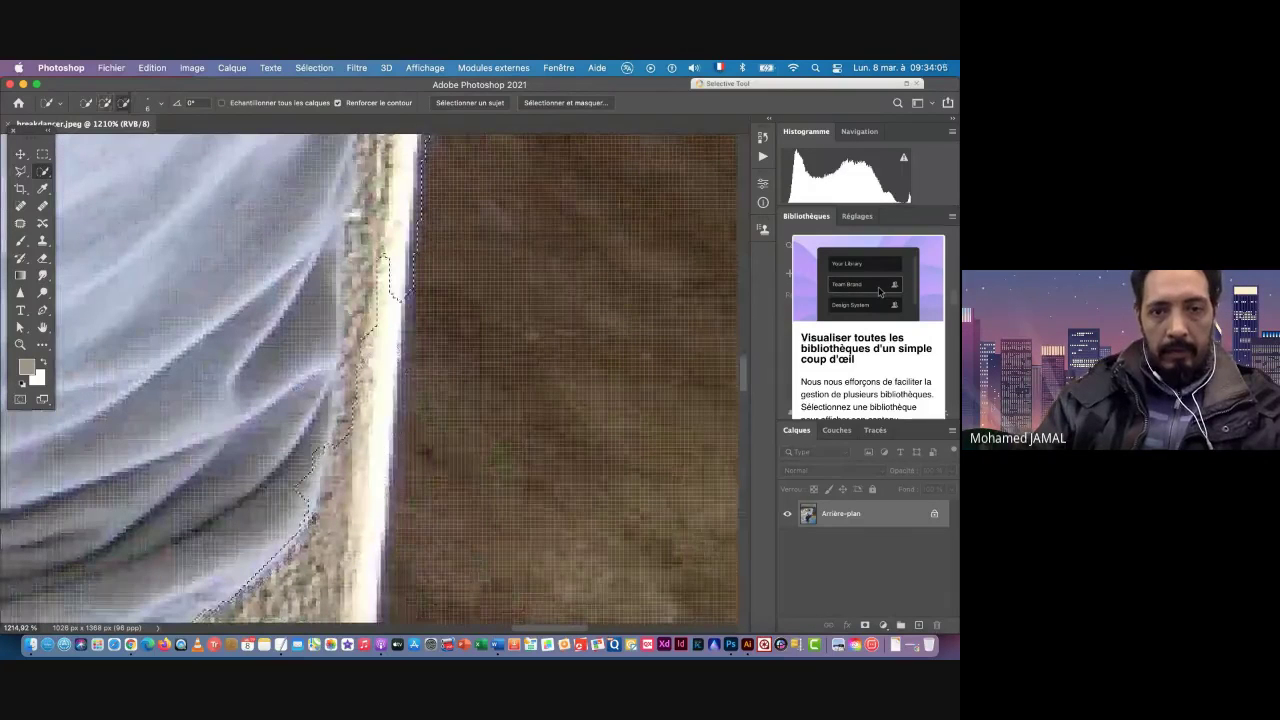
mouse_move(397, 270)
left_mouse_down()
mouse_move(391, 313)
mouse_move(391, 270)
mouse_move(370, 313)
mouse_move(402, 173)
mouse_move(394, 160)
mouse_move(381, 168)
mouse_move(410, 177)
left_mouse_up()
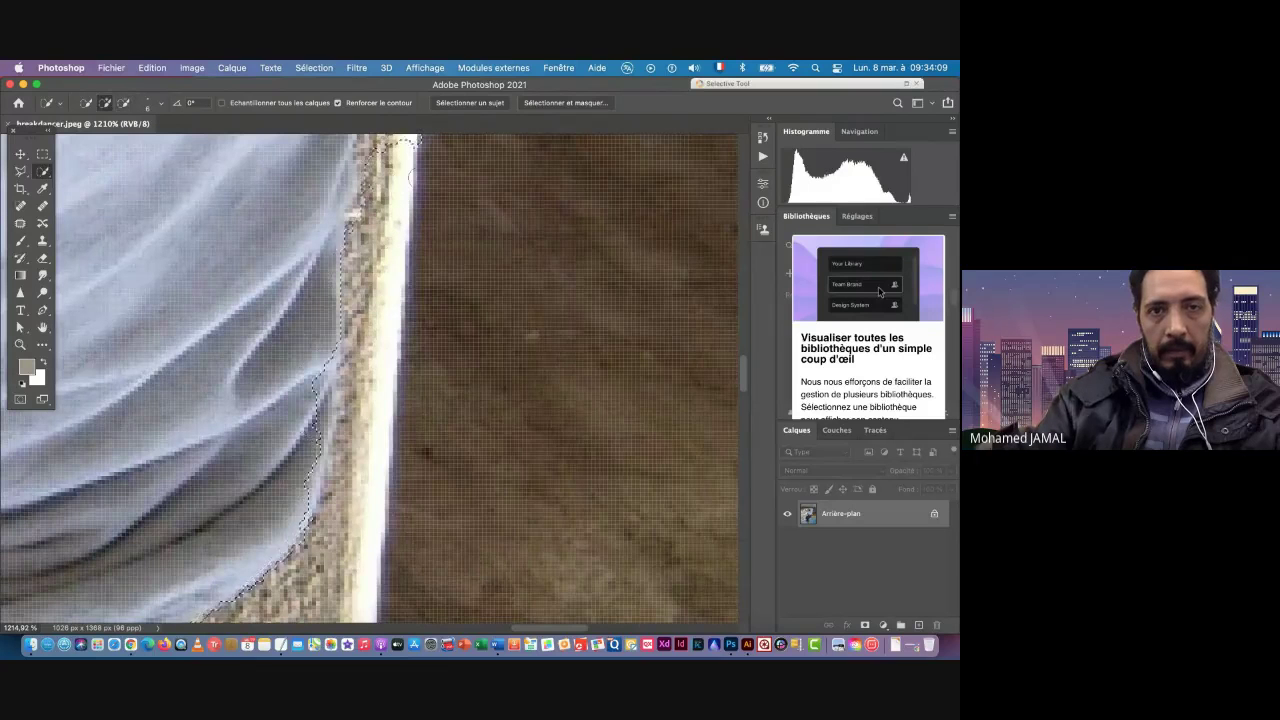
Step: Subtract the remaining white strip beside the upper back of the sweatshirt from the selection with the Lasso
scroll(410, 177, "down", 5)
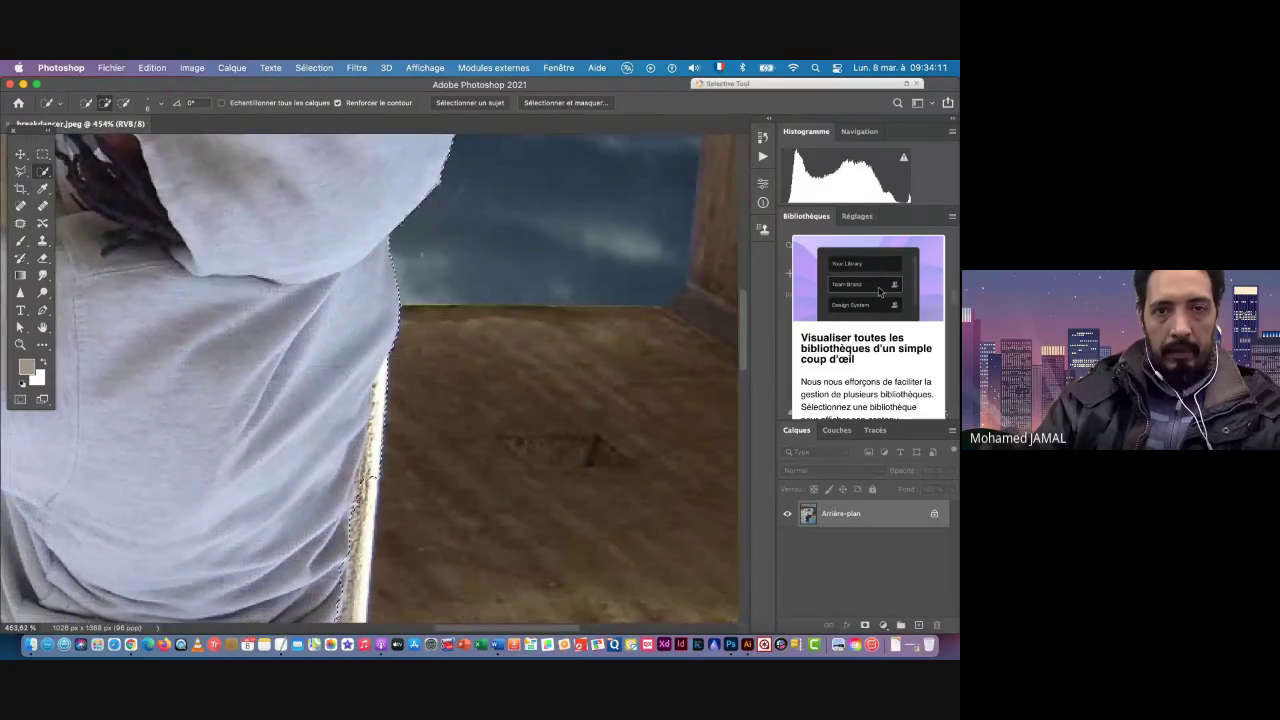
scroll(414, 529, "up", 4)
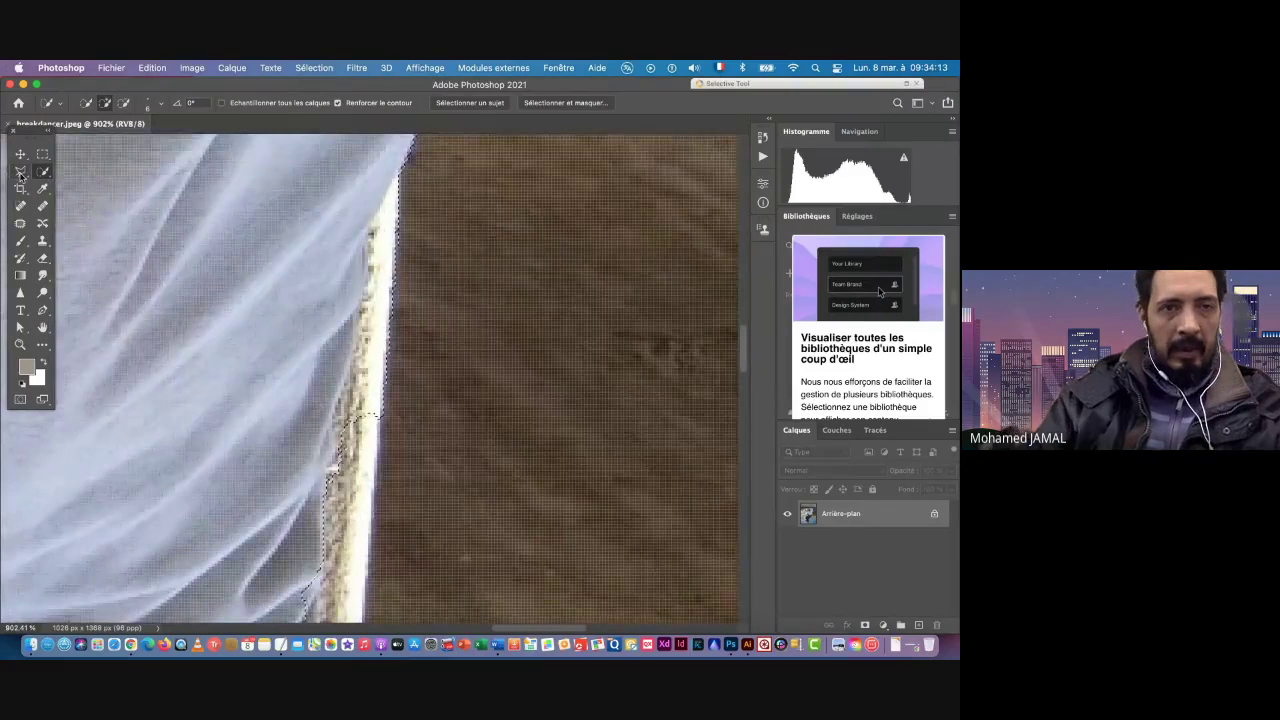
right_click(20, 173)
left_click(80, 168)
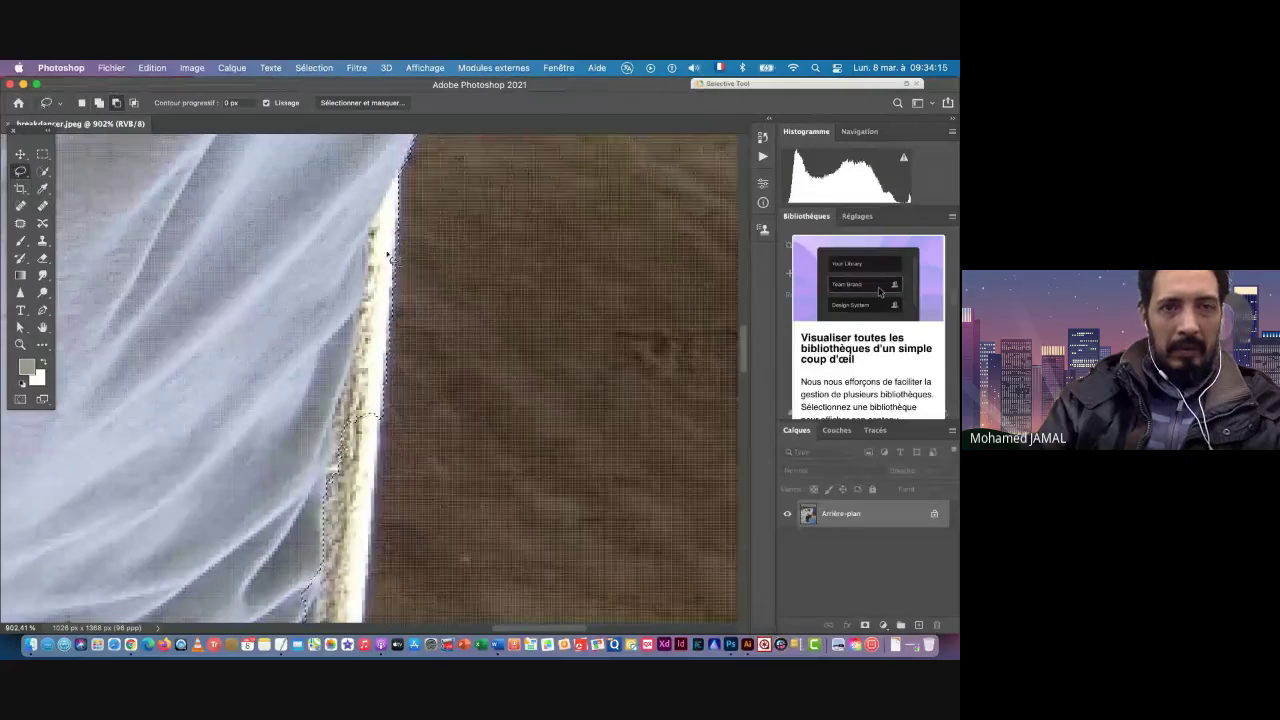
left_click_drag(417, 170, 369, 268)
mouse_move(367, 312)
left_mouse_down()
mouse_move(335, 495)
mouse_move(481, 224)
mouse_move(453, 183)
mouse_move(378, 417)
mouse_move(376, 510)
left_mouse_up()
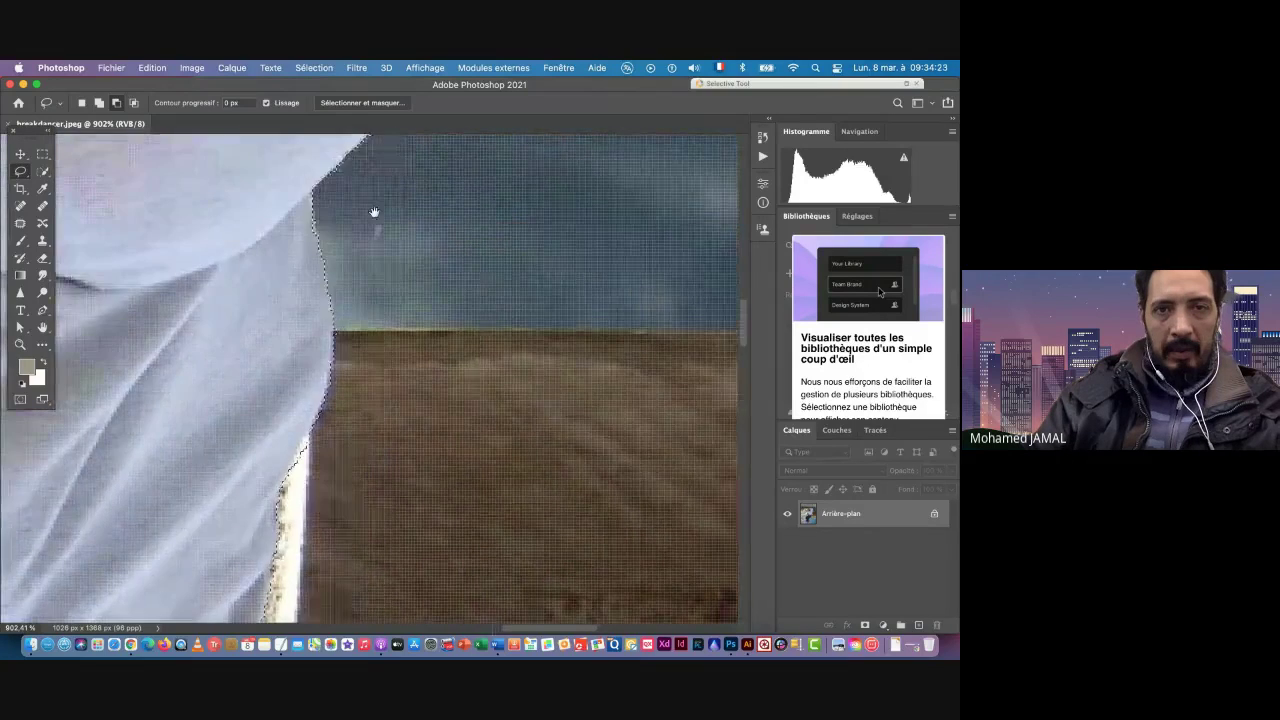
Step: Subtract the sky and wooden post enclosed between the raised arm, the dark beam and the face from the selection with the Lasso
left_click_drag(371, 209, 309, 457)
left_click_drag(375, 376, 395, 610)
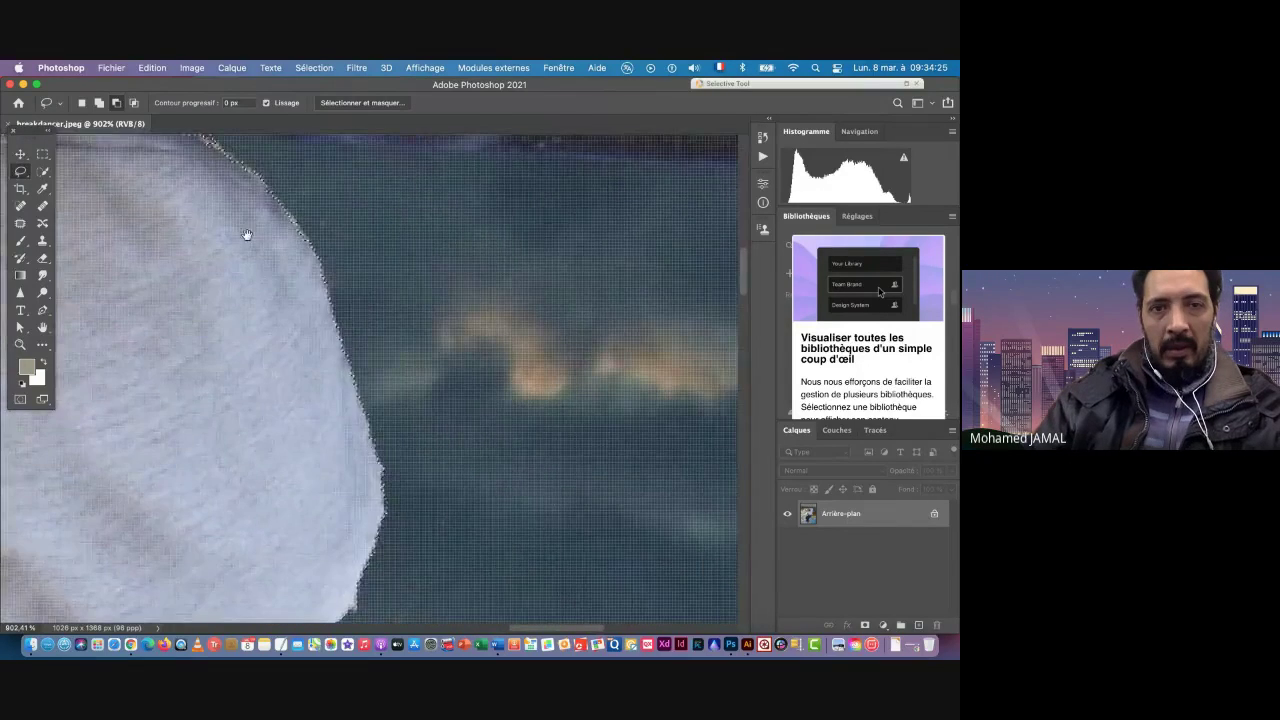
left_click_drag(246, 234, 283, 394)
left_click_drag(528, 309, 685, 292)
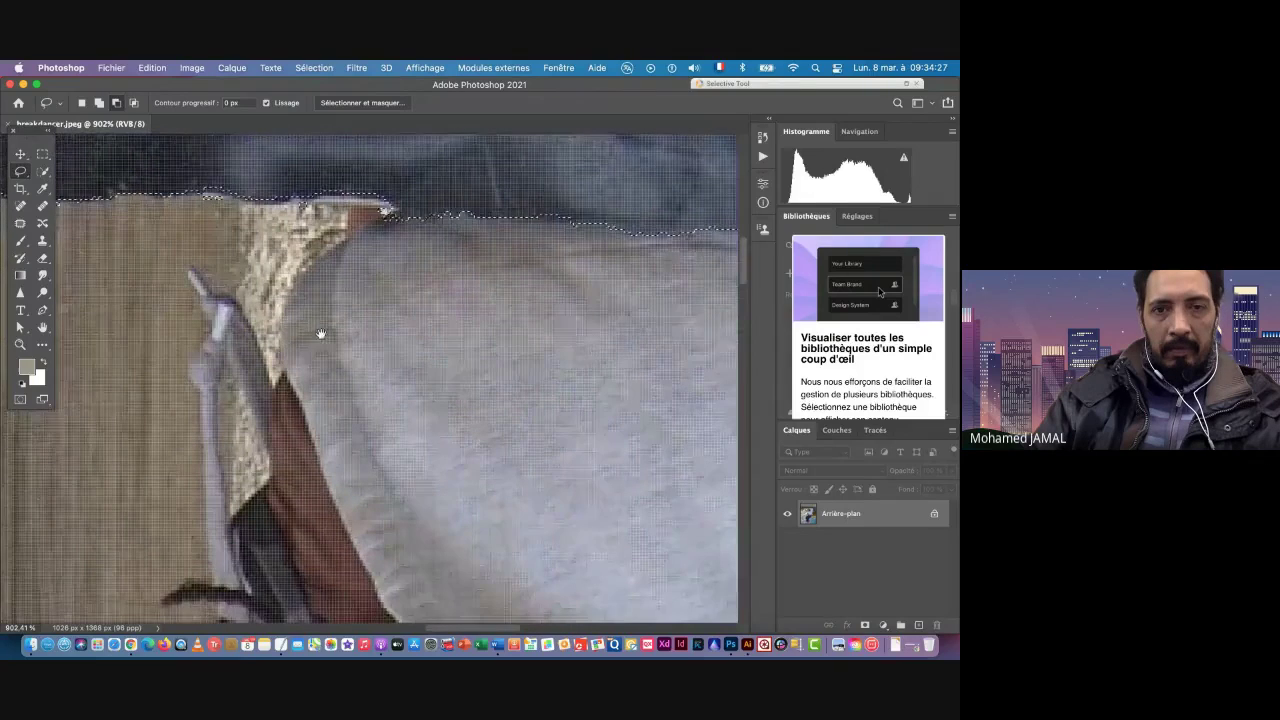
left_click_drag(320, 334, 375, 306)
scroll(375, 305, "down", 5)
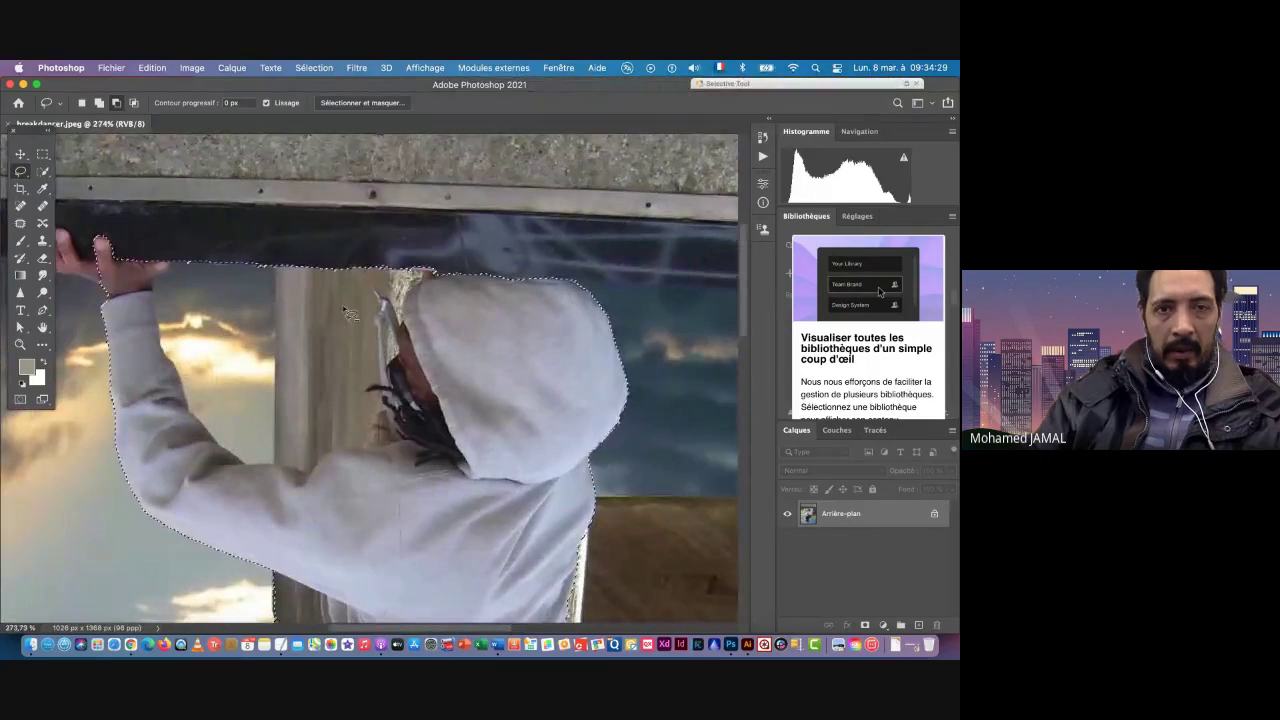
mouse_move(173, 252)
left_mouse_down()
mouse_move(157, 285)
mouse_move(163, 343)
left_mouse_up()
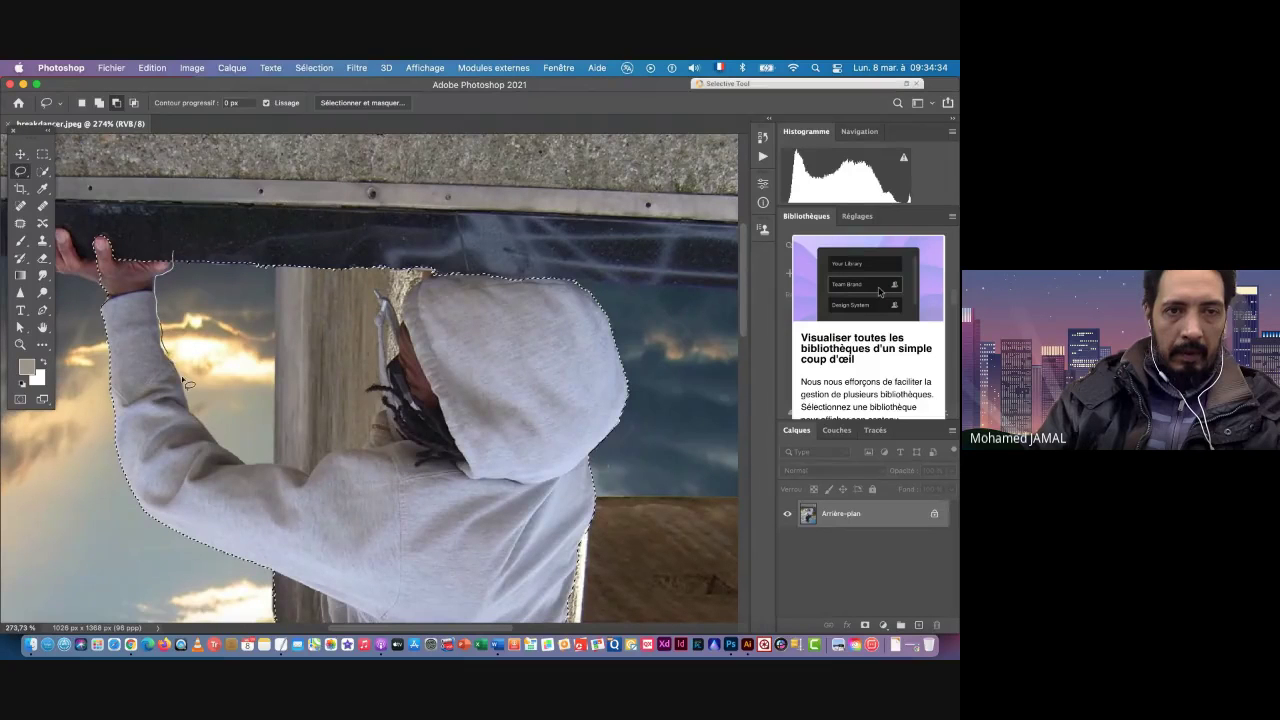
left_click_drag(220, 447, 313, 480)
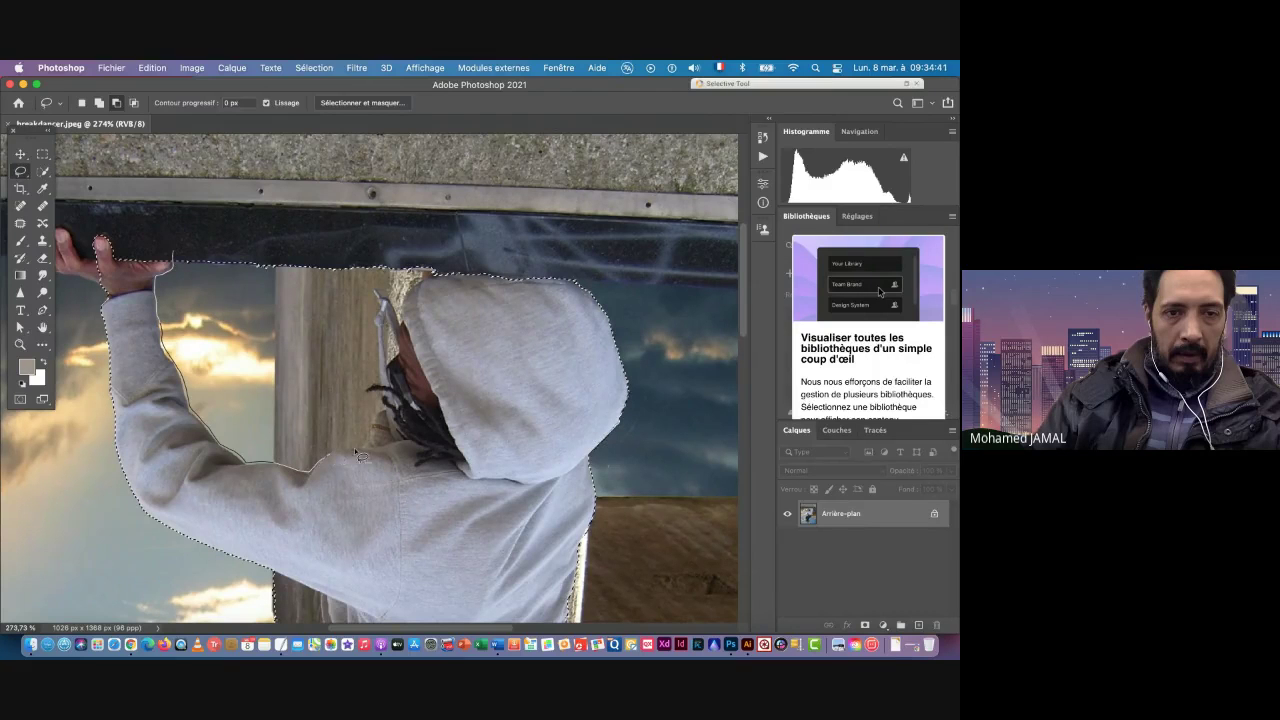
left_click_drag(370, 453, 378, 440)
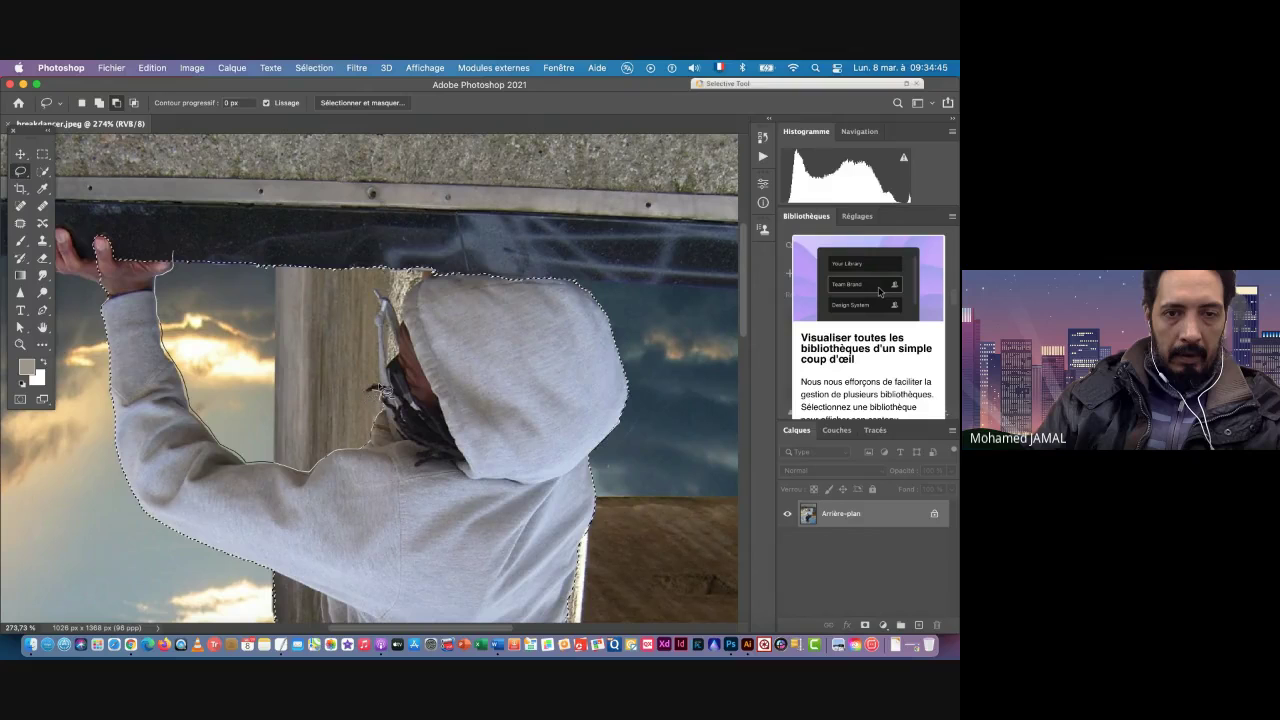
left_click_drag(385, 392, 377, 293)
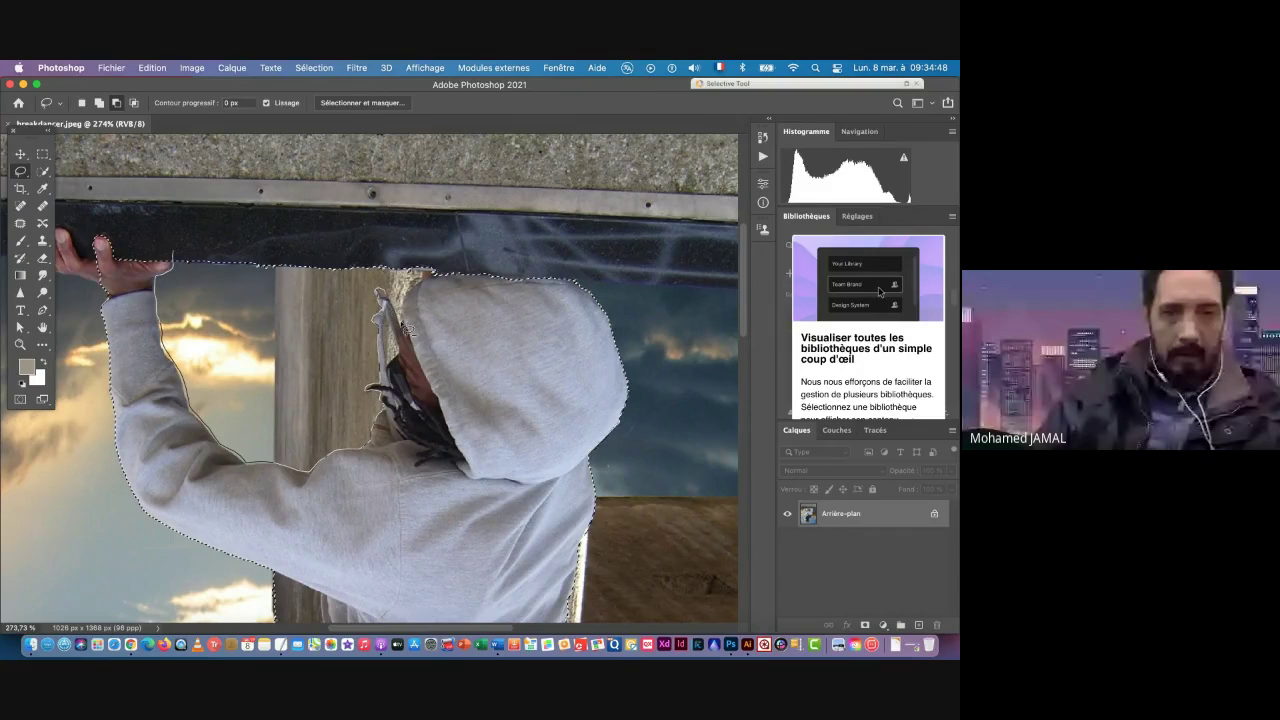
mouse_move(412, 298)
left_mouse_down()
mouse_move(444, 274)
mouse_move(212, 224)
mouse_move(183, 255)
mouse_move(203, 275)
left_mouse_up()
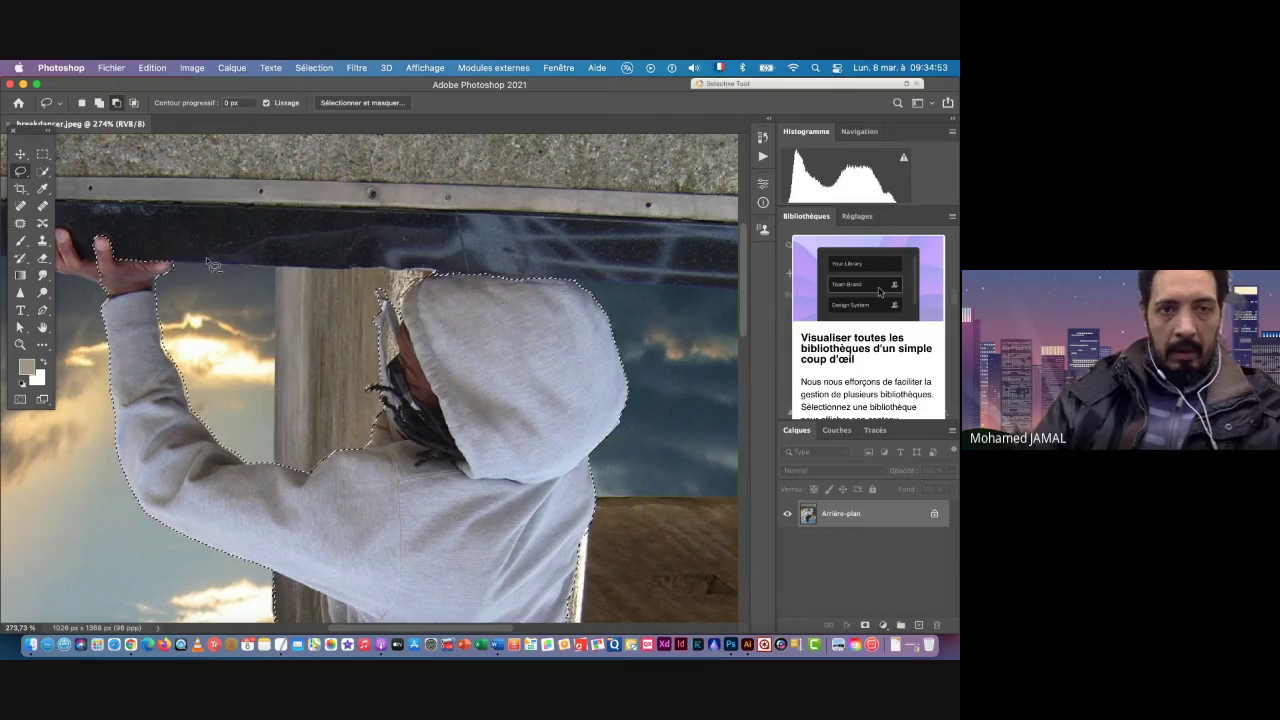
Step: Add the missing fingers of the raised hand to the selection with the Lasso
left_click_drag(100, 276, 317, 326)
left_click(301, 322, "super")
left_click(301, 322, "super")
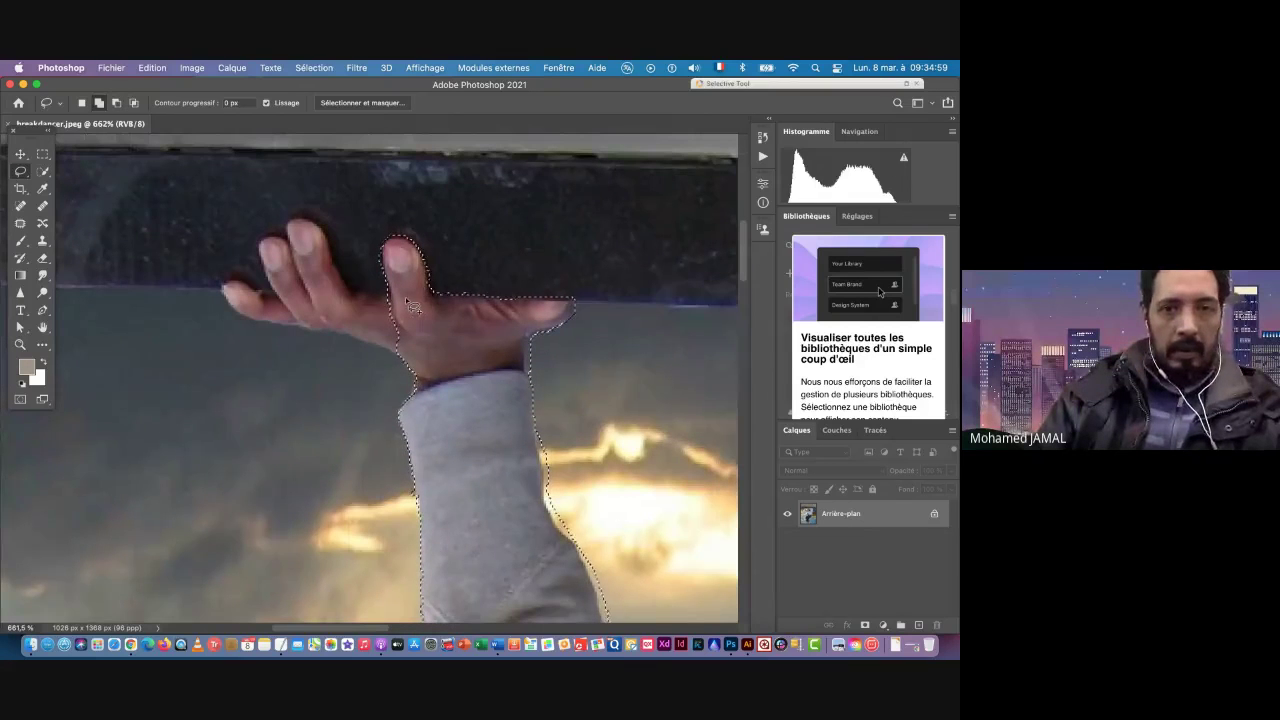
mouse_move(407, 297)
left_mouse_down()
mouse_move(345, 283)
mouse_move(325, 238)
mouse_move(300, 222)
mouse_move(292, 245)
mouse_move(263, 247)
mouse_move(277, 305)
mouse_move(231, 292)
mouse_move(230, 311)
mouse_move(257, 330)
mouse_move(418, 371)
left_mouse_up()
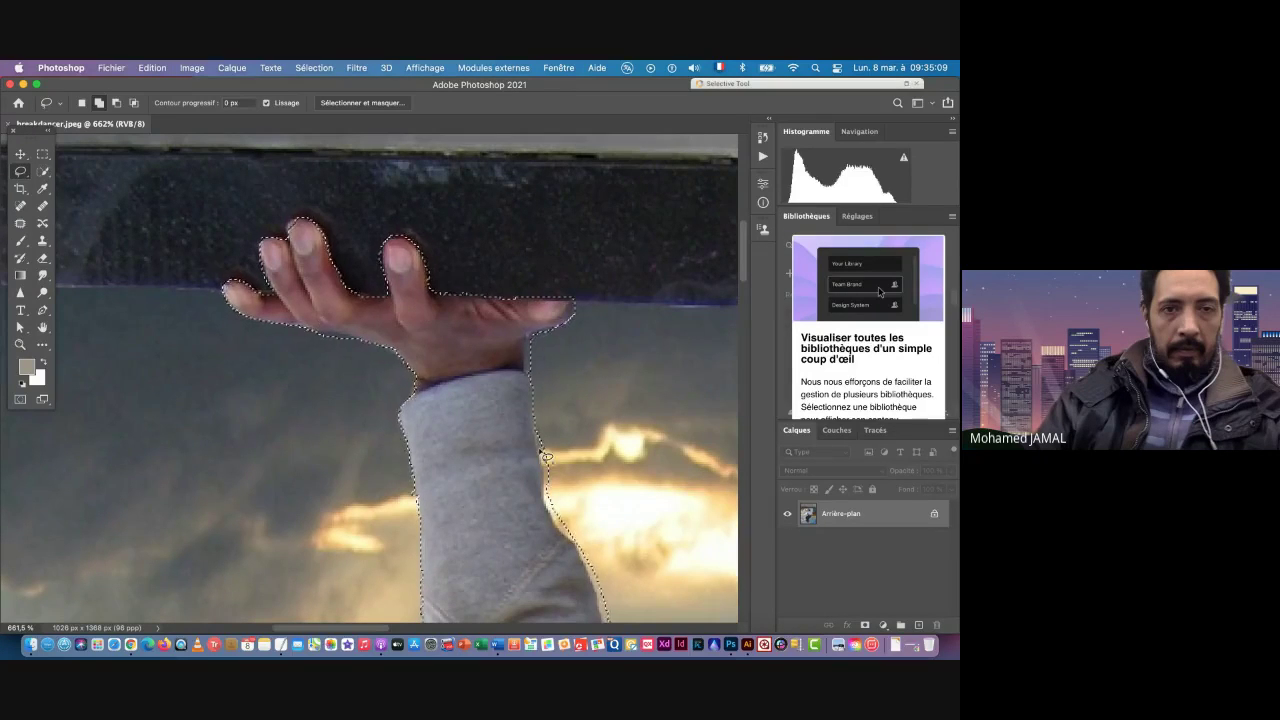
Step: Subtract the wedge of wooden post between the sweatshirt's side, the belt and the sky from the selection with the Lasso
scroll(549, 451, "down", 5)
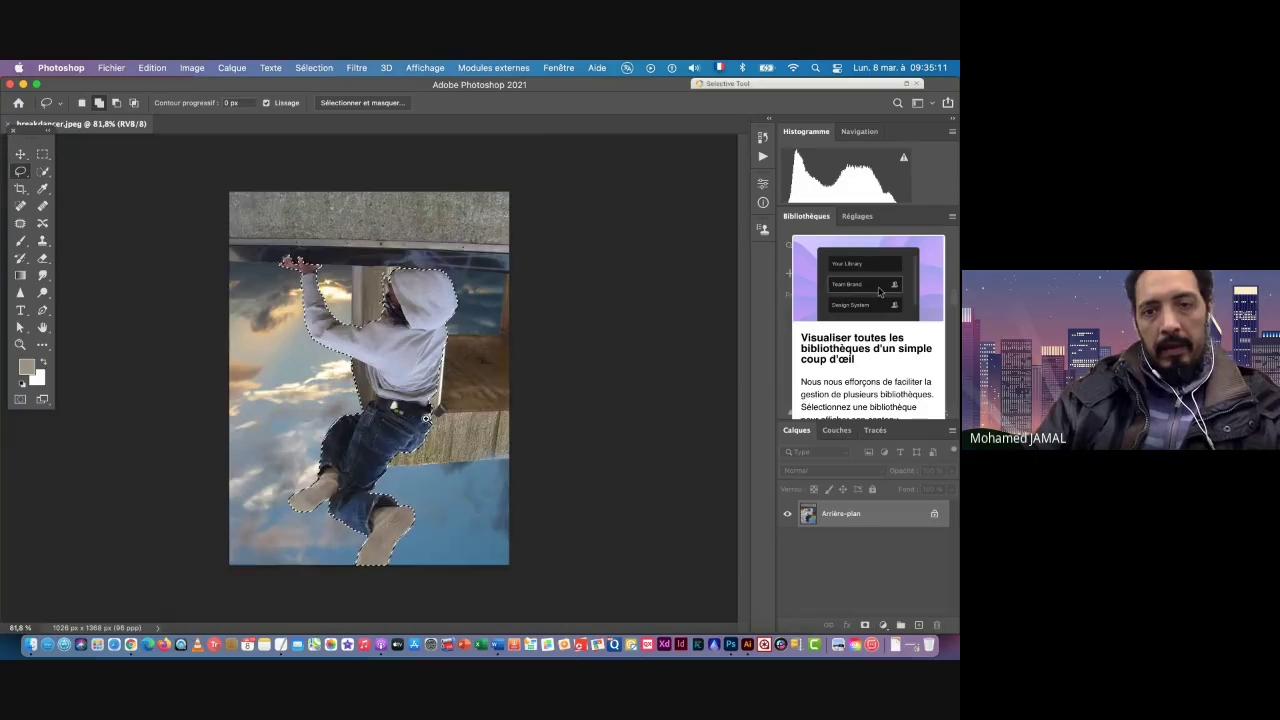
scroll(427, 417, "up", 2)
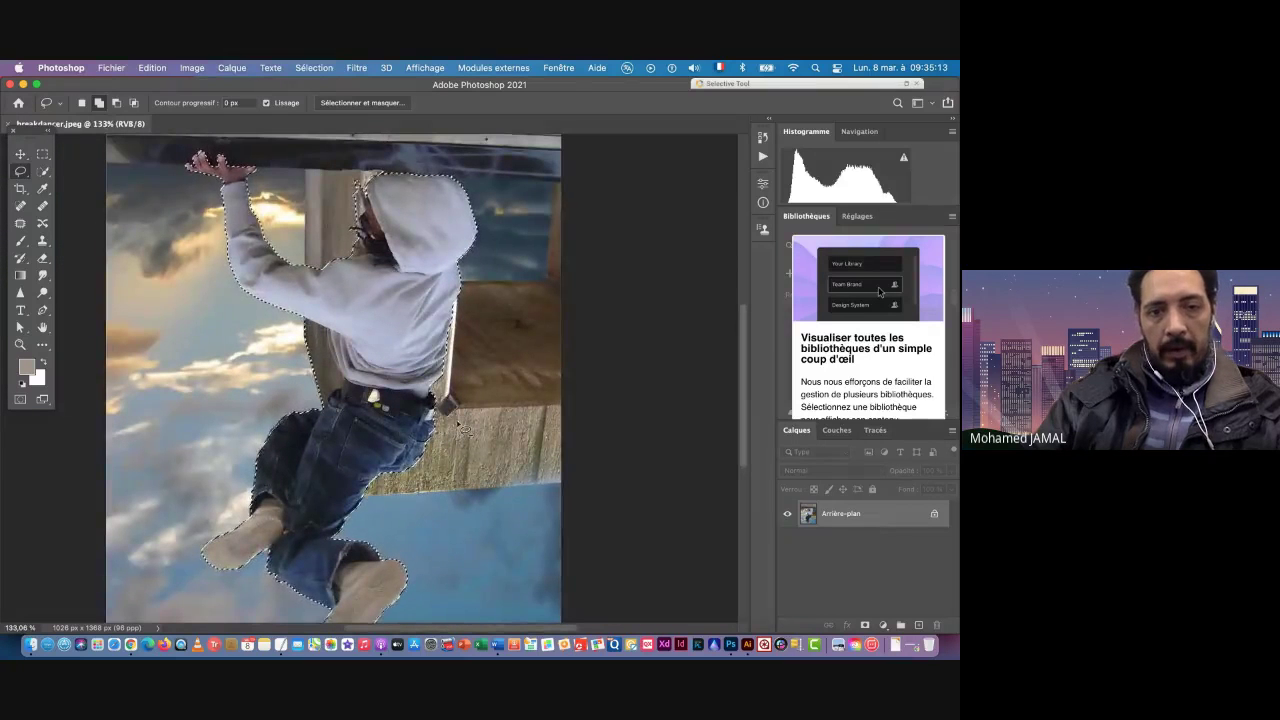
scroll(333, 368, "up", 1)
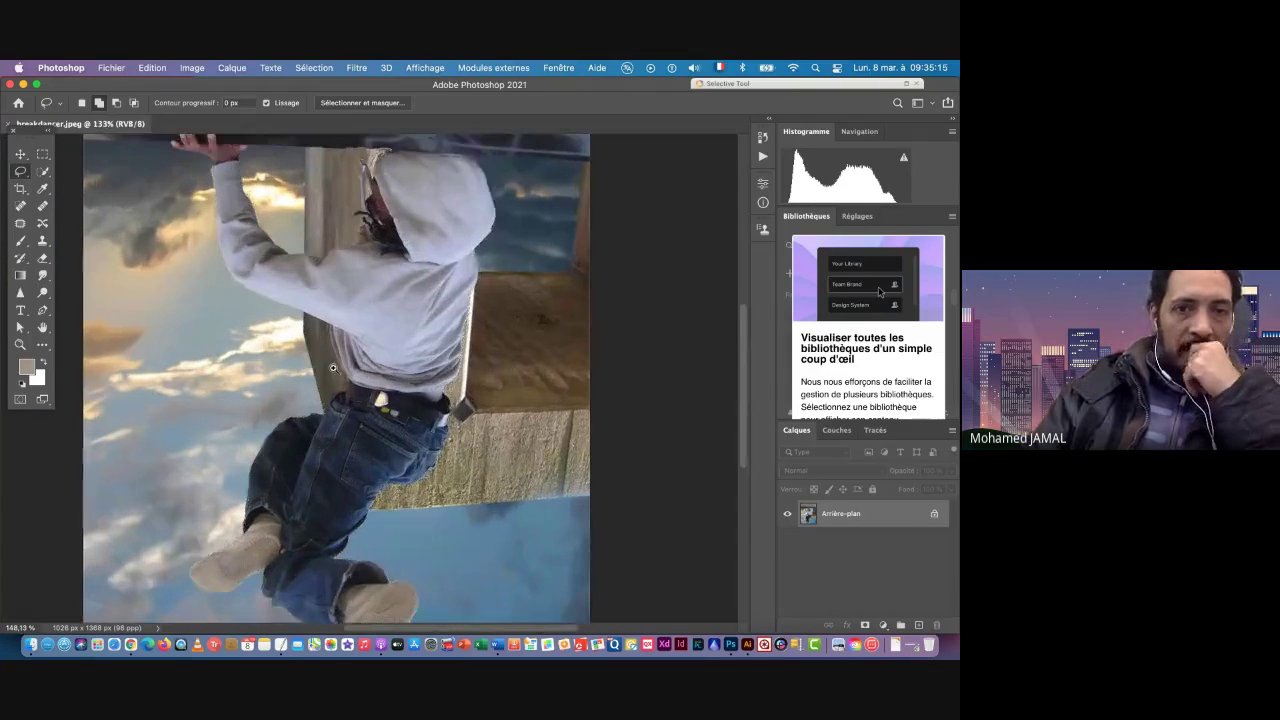
scroll(333, 368, "up", 4)
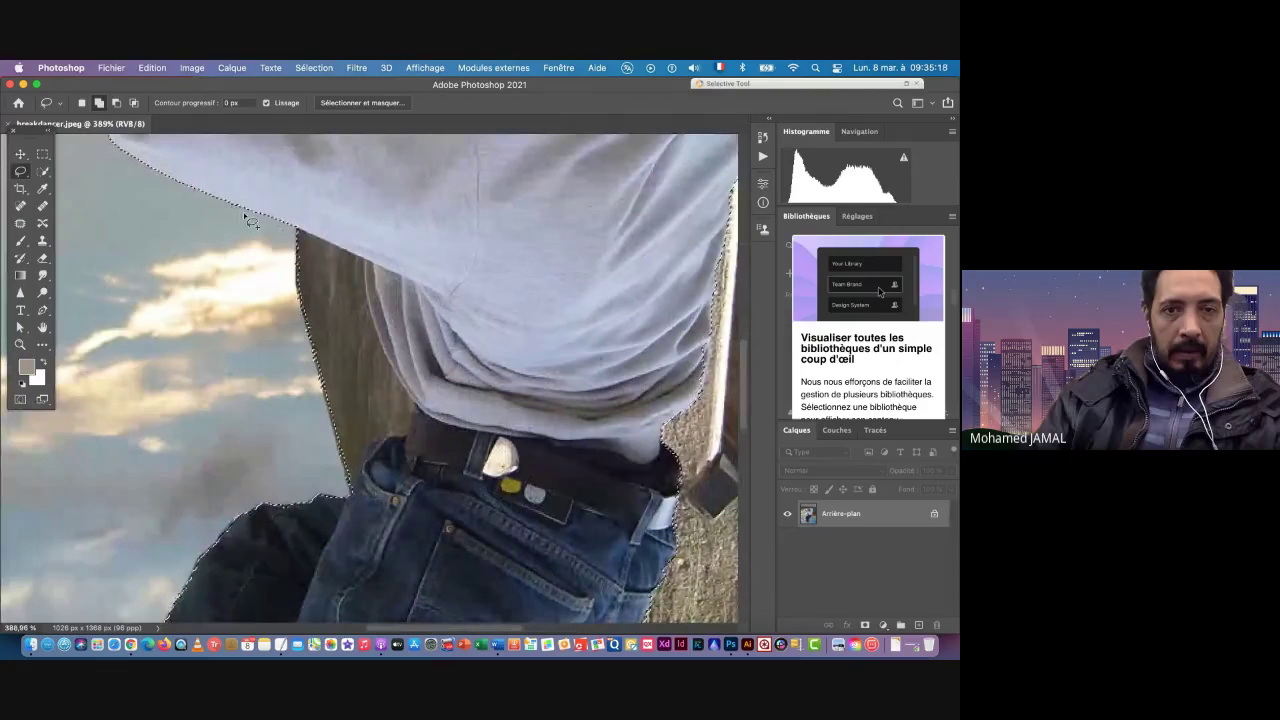
key("alt")
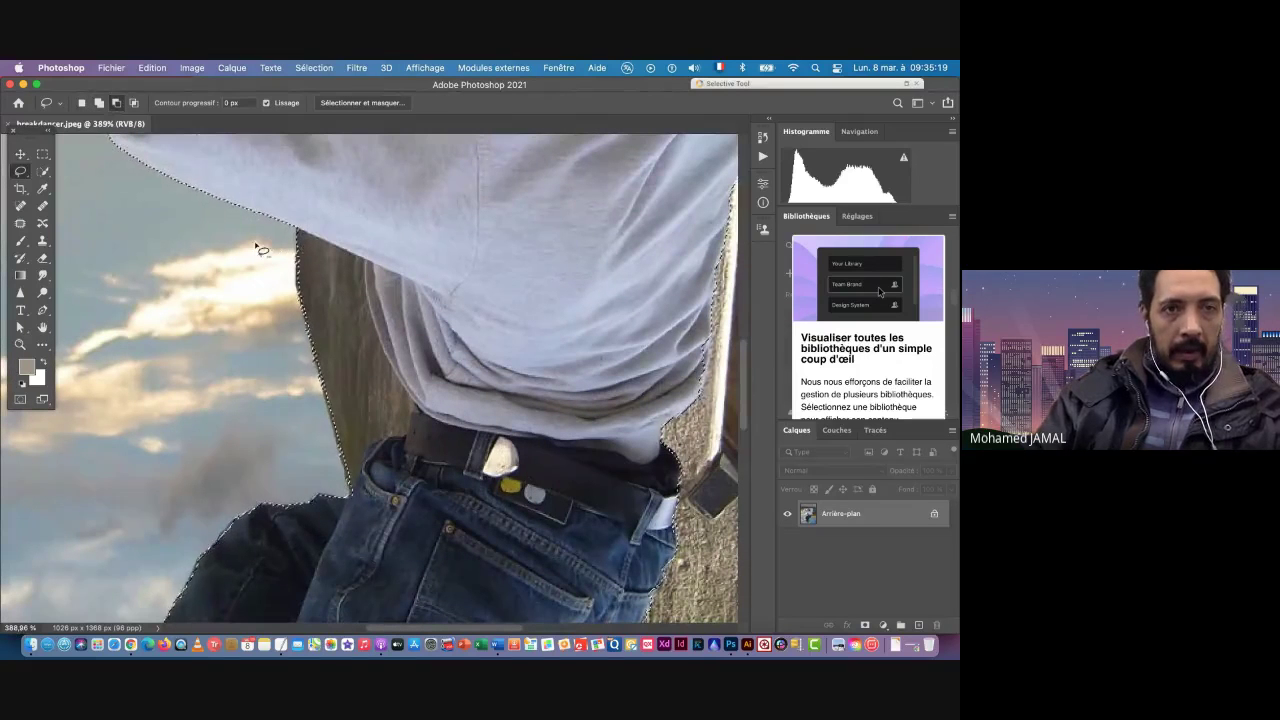
mouse_move(258, 248)
left_mouse_down()
mouse_move(287, 230)
mouse_move(365, 265)
mouse_move(374, 321)
mouse_move(413, 399)
mouse_move(410, 430)
mouse_move(364, 478)
left_mouse_up()
left_click_drag(265, 424, 251, 251)
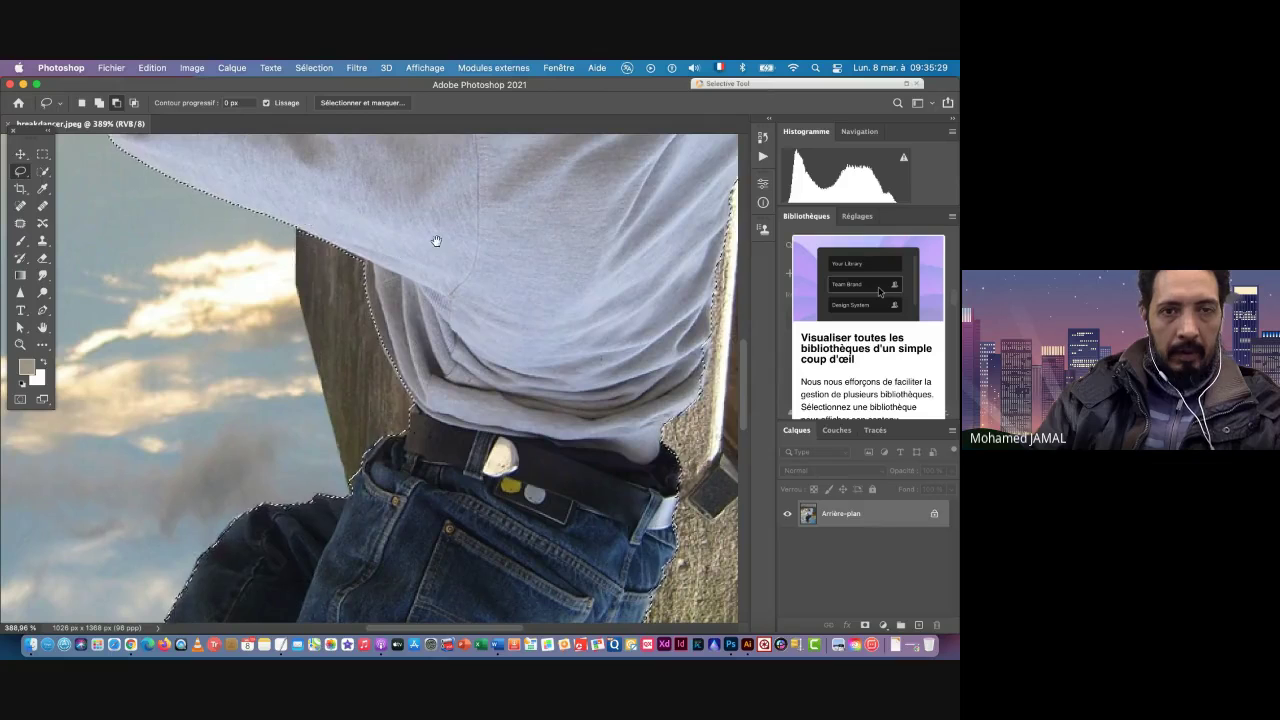
Step: Subtract the small triangle of wall between the grey hanging strand and the dancer's face from the selection
key("super+0")
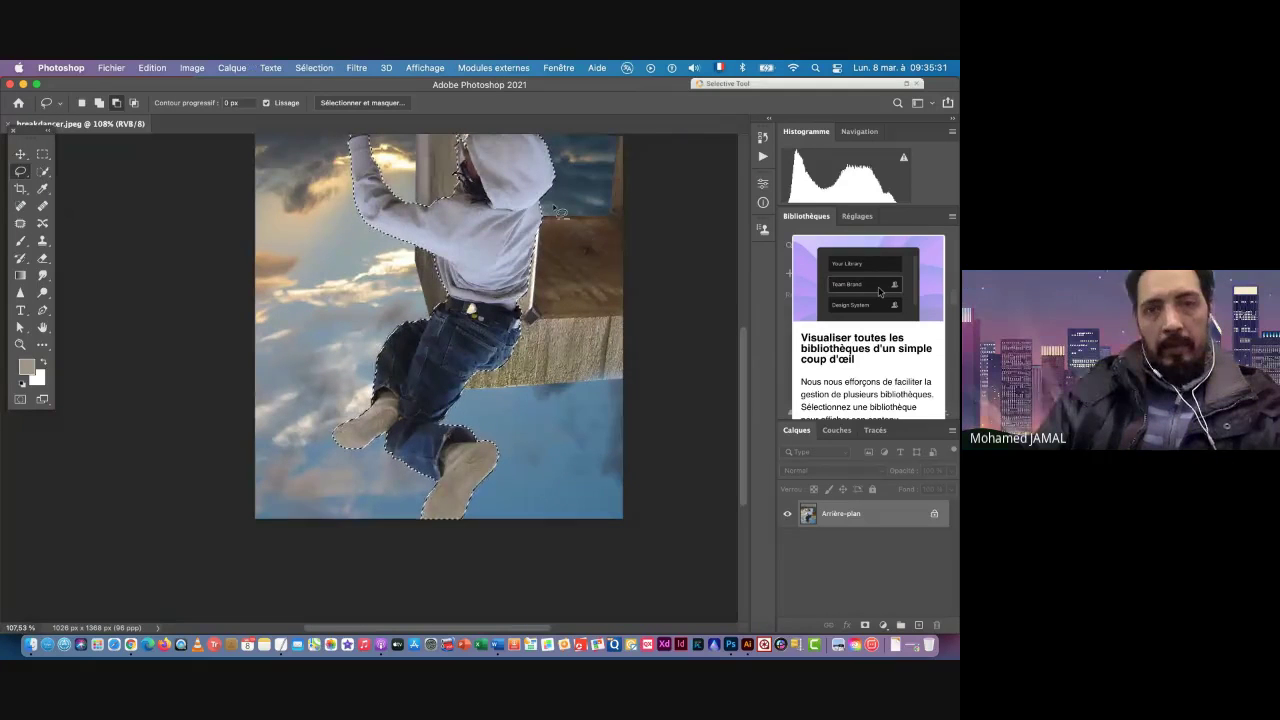
scroll(467, 152, "up", 10)
left_click_drag(483, 192, 398, 277)
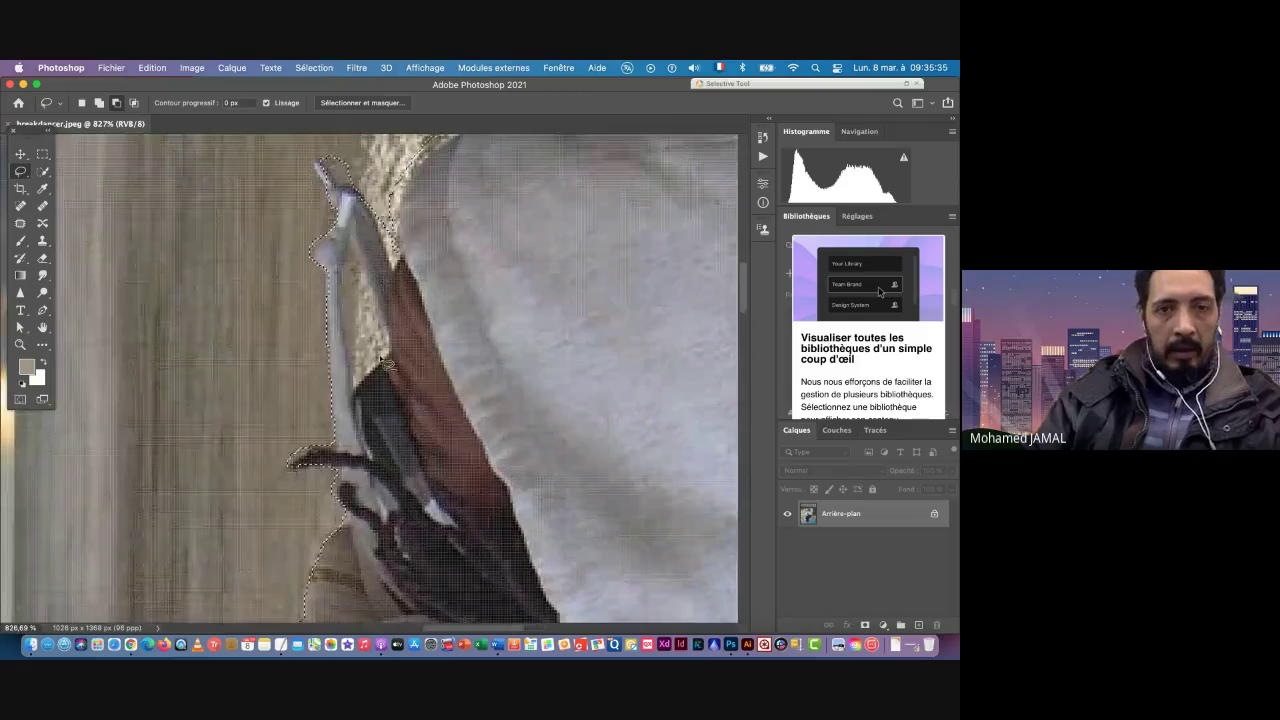
mouse_move(355, 383)
left_mouse_down()
mouse_move(352, 248)
mouse_move(392, 345)
mouse_move(378, 372)
mouse_move(395, 330)
mouse_move(370, 360)
left_mouse_up()
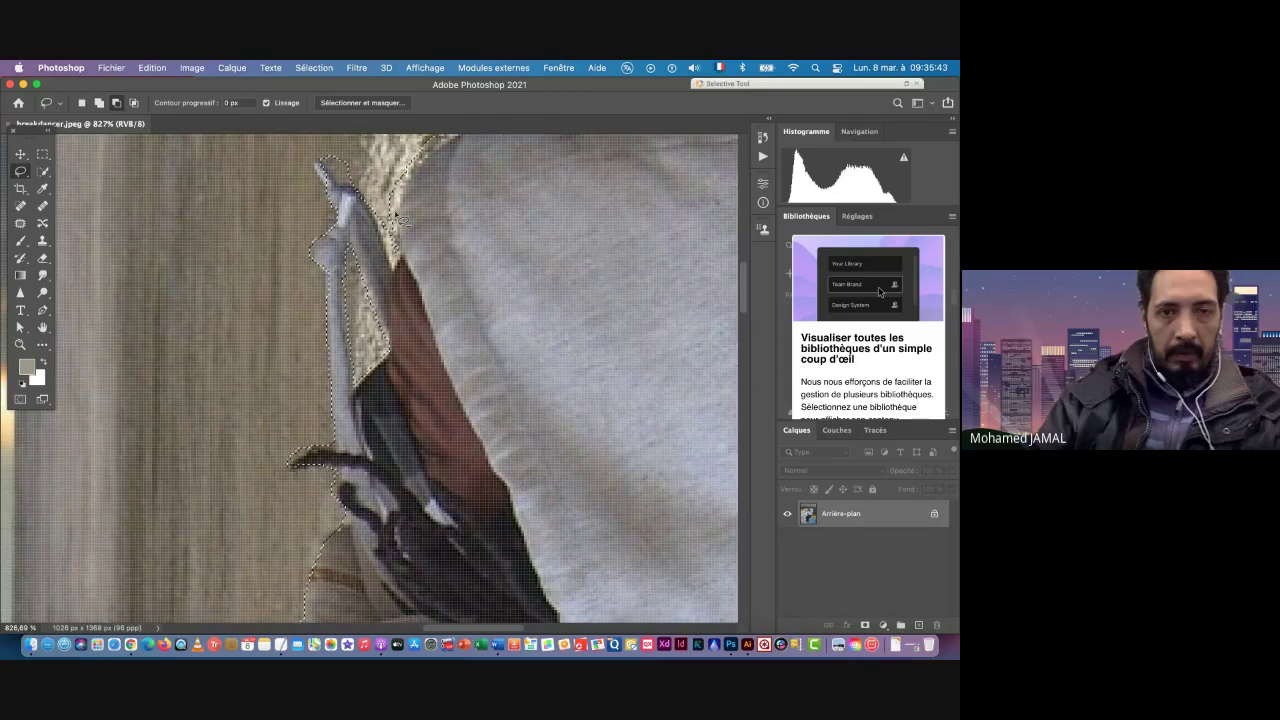
Step: Inspect the selection outline around the hood, the dreadlocks, the shoulder and the raised arm
scroll(376, 232, "up", 5)
scroll(376, 232, "right", 2)
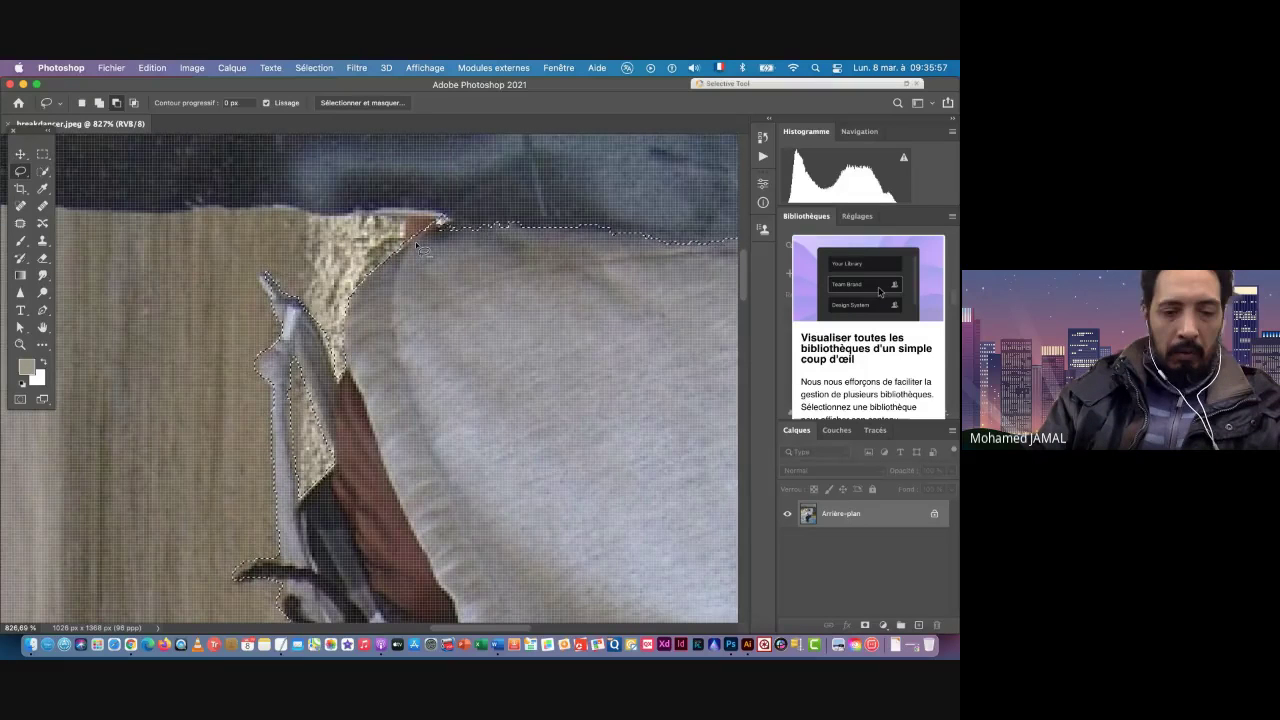
left_click(82, 103)
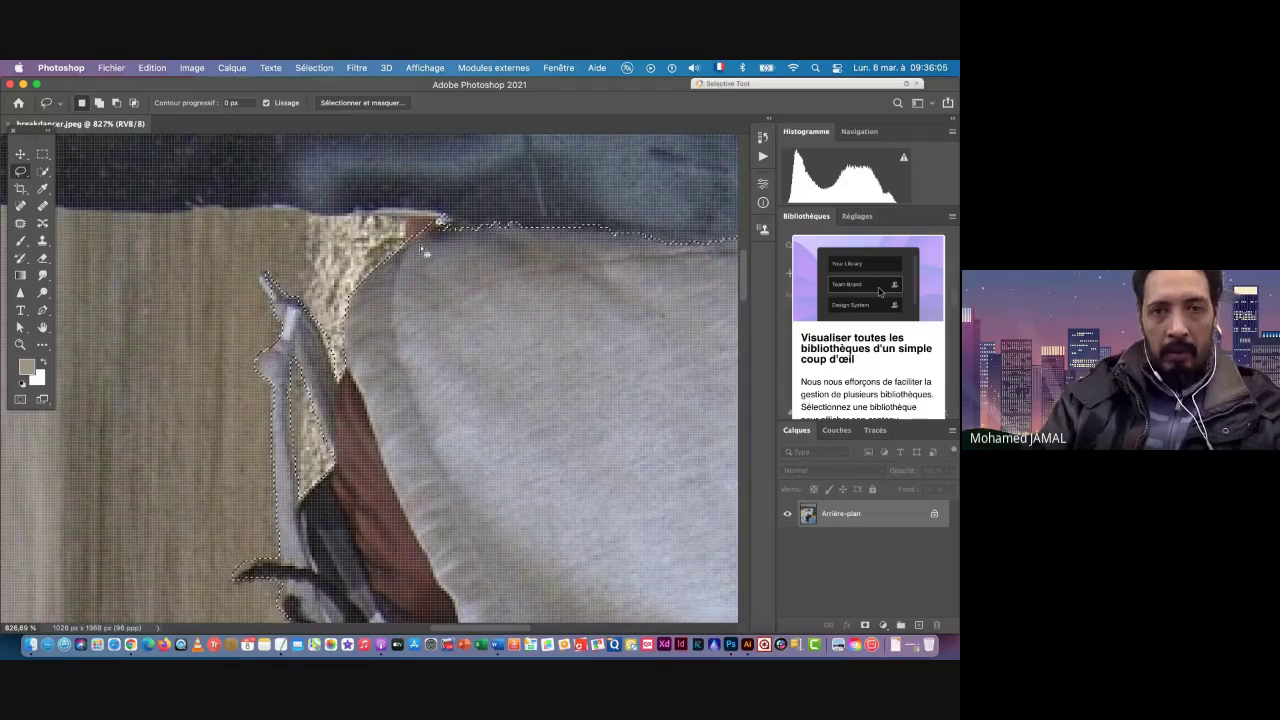
key("shift")
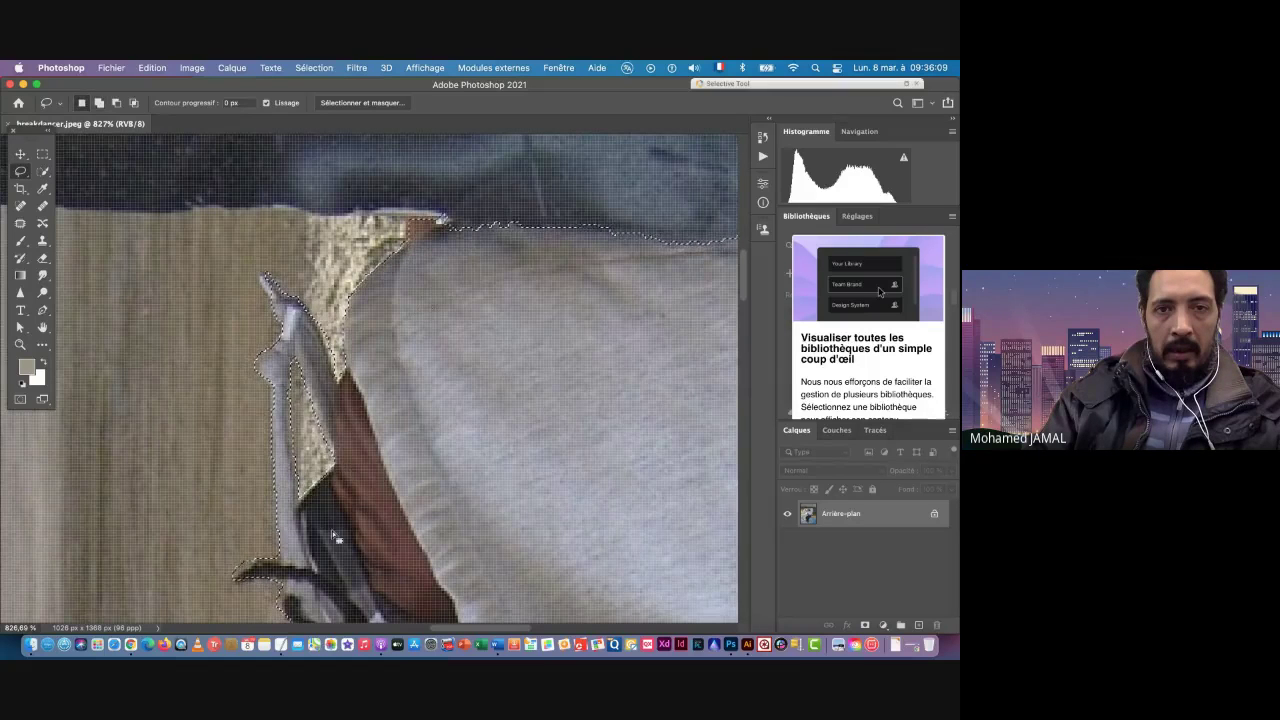
left_click_drag(335, 537, 351, 380)
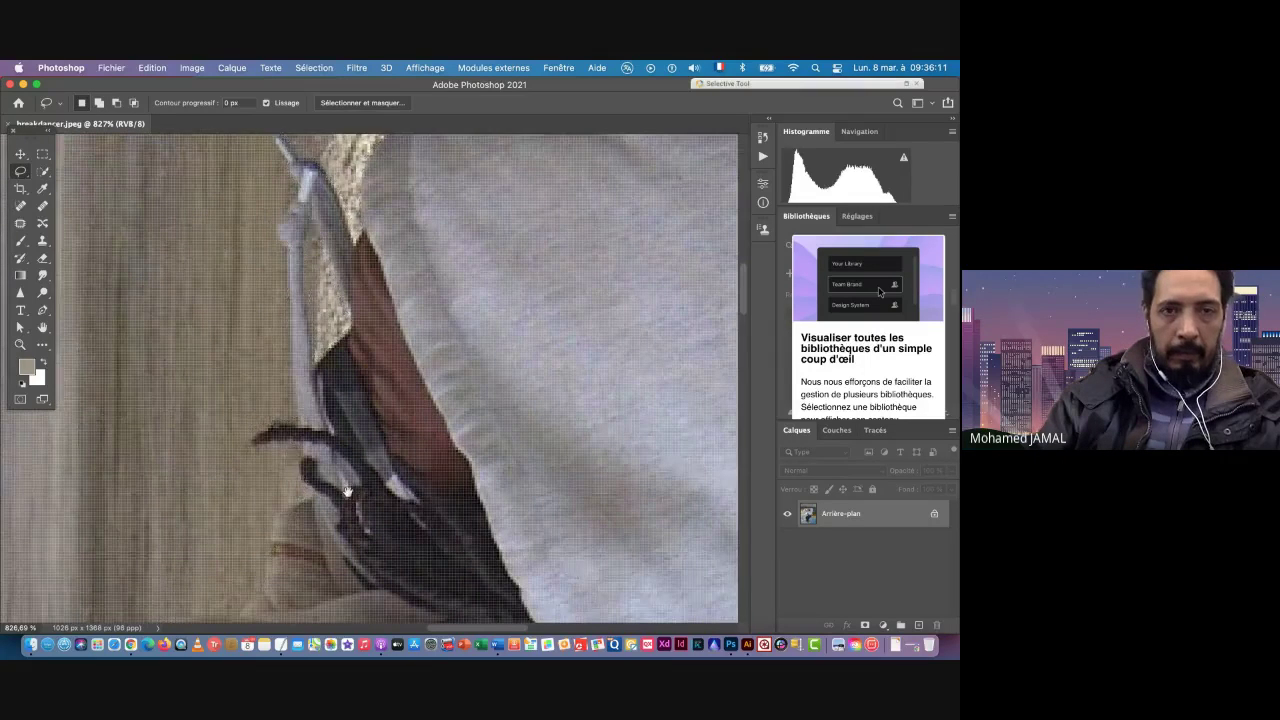
left_click_drag(347, 491, 382, 350)
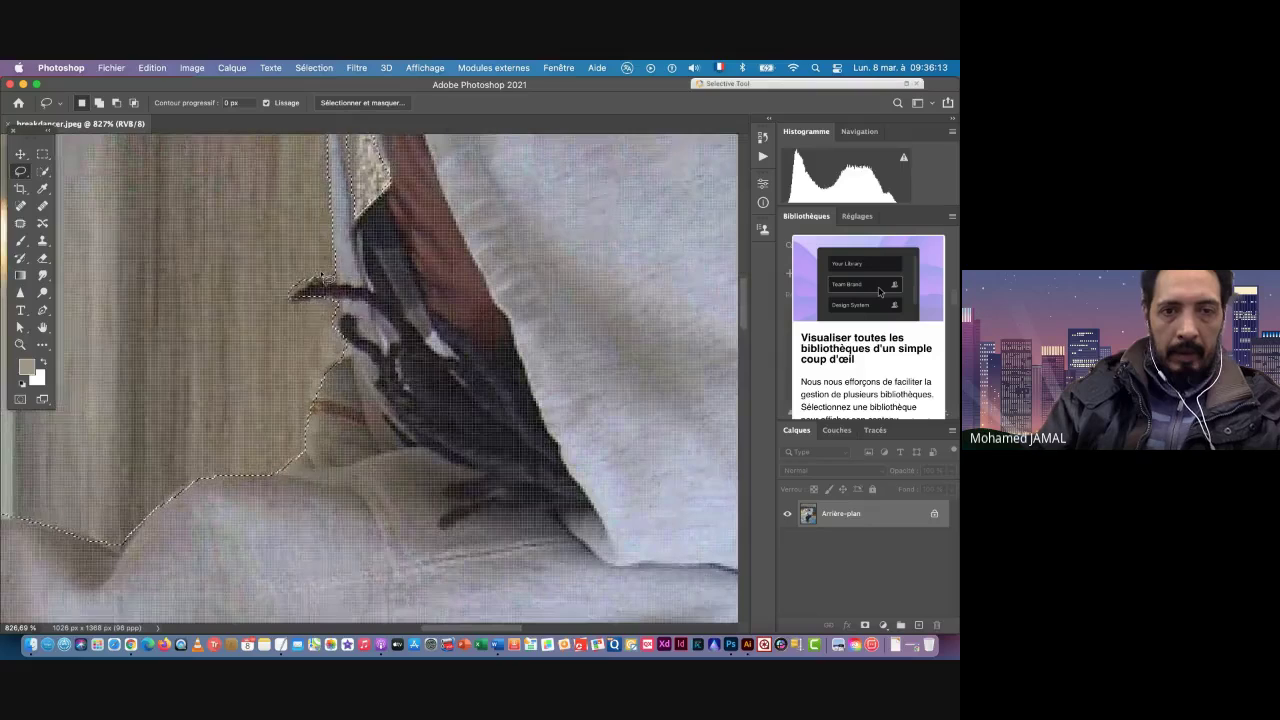
key("alt")
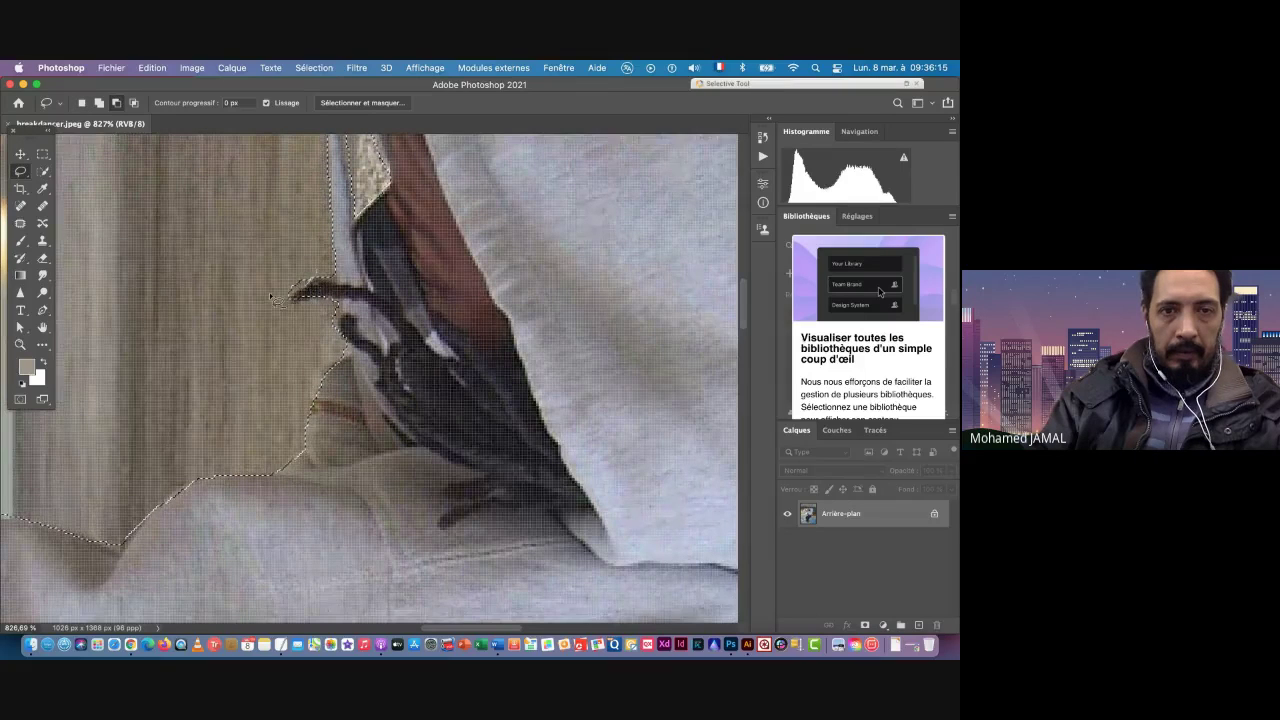
left_click_drag(281, 488, 531, 318)
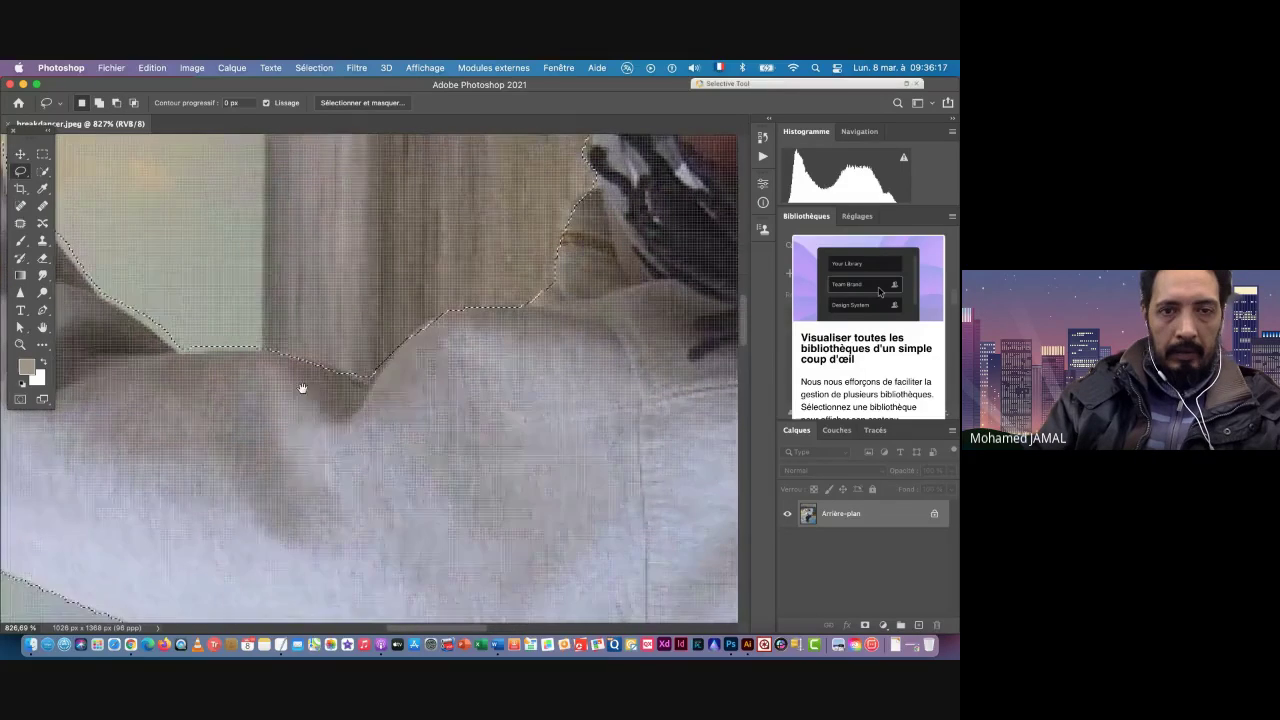
left_click_drag(212, 390, 540, 432)
left_click(503, 436, "alt")
left_click_drag(456, 365, 385, 364)
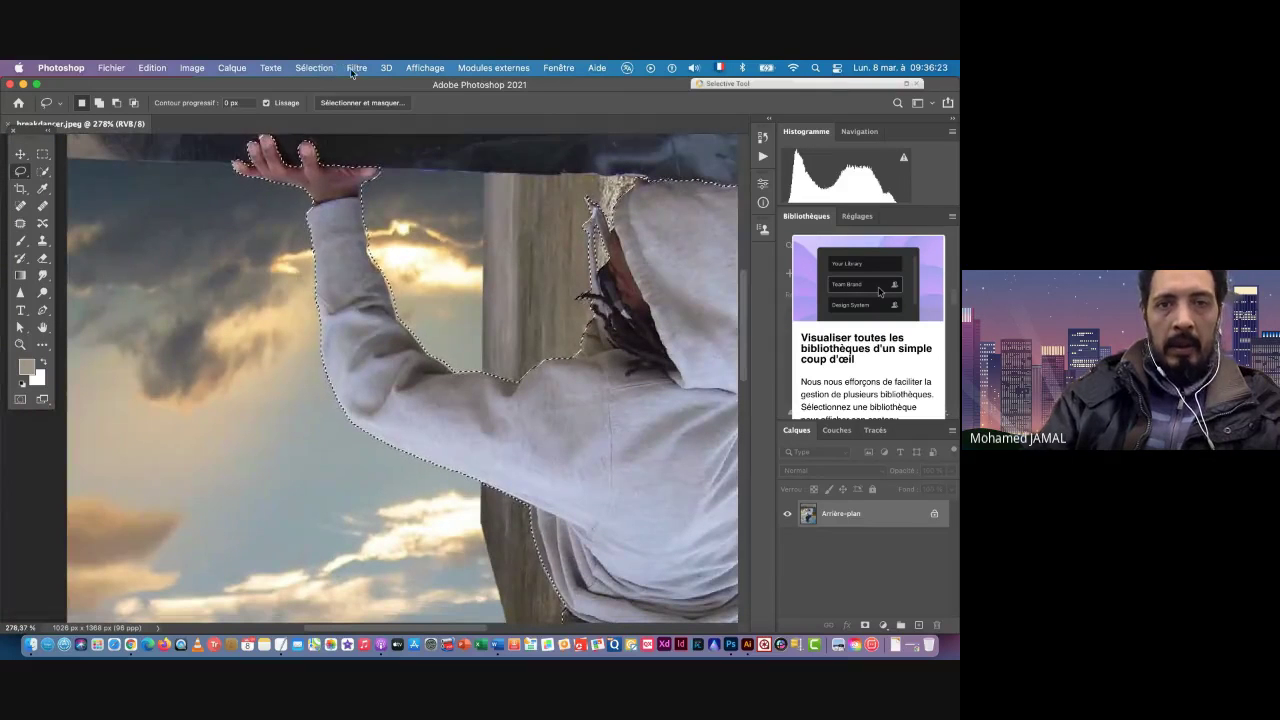
Step: Open the selection in Select and Mask, and set Radius to 1 px with Smart Radius enabled and Smooth to 2
left_click(314, 68)
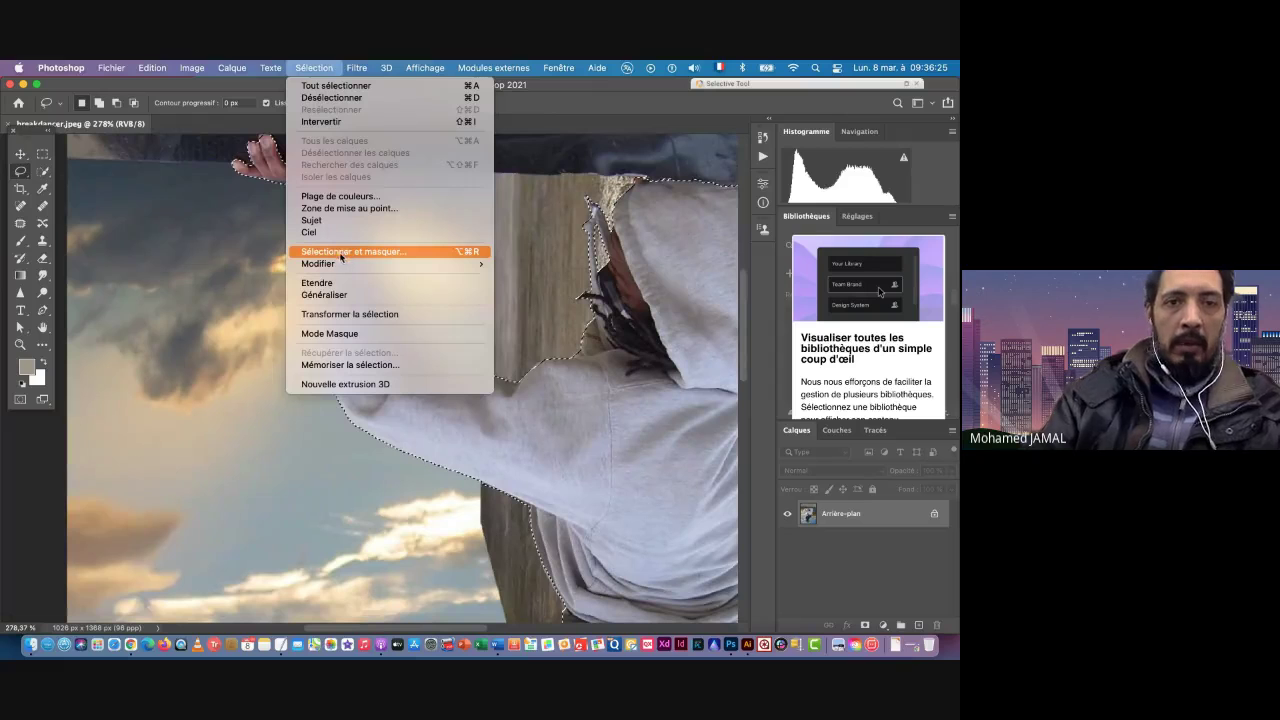
left_click(352, 254)
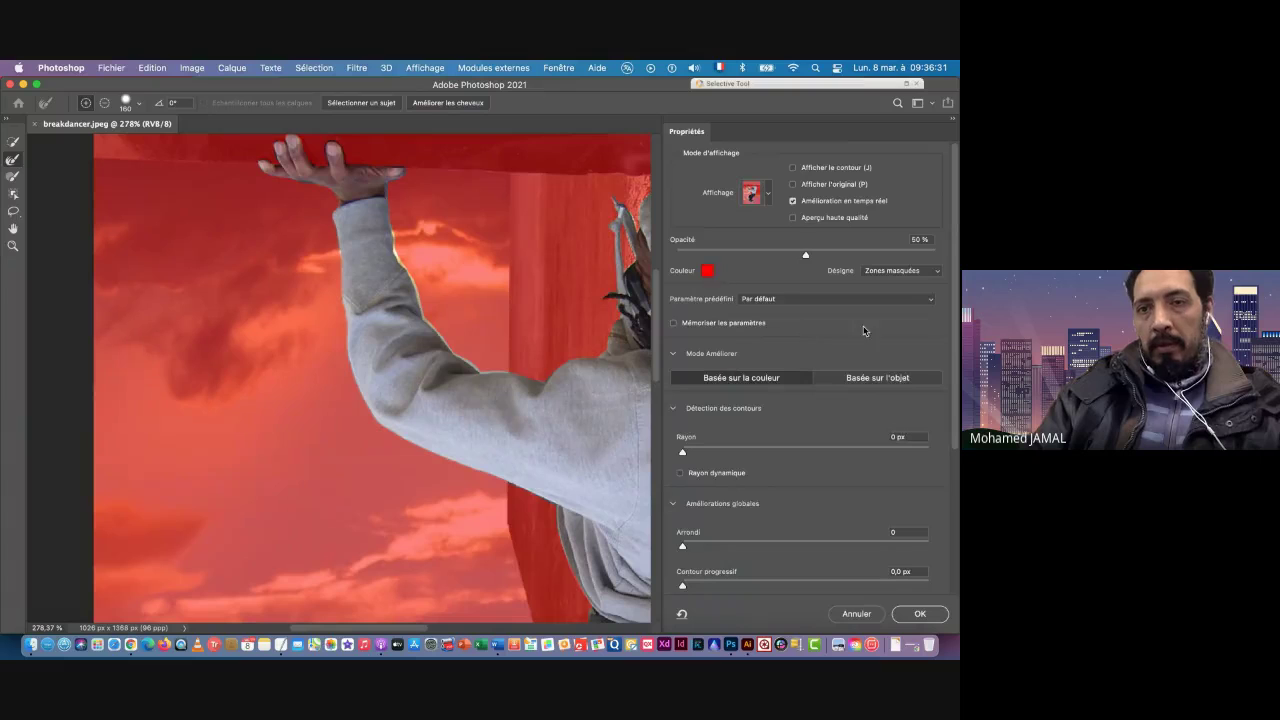
scroll(861, 358, "down", 5)
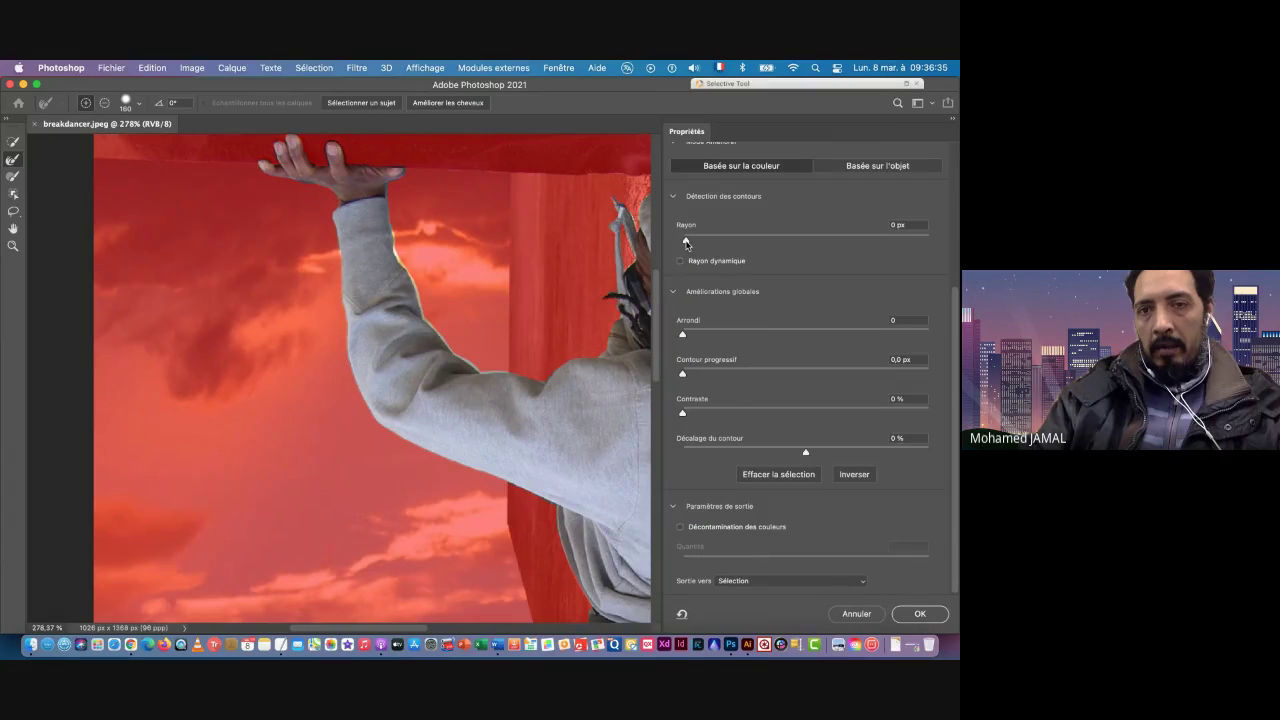
left_click_drag(689, 243, 692, 243)
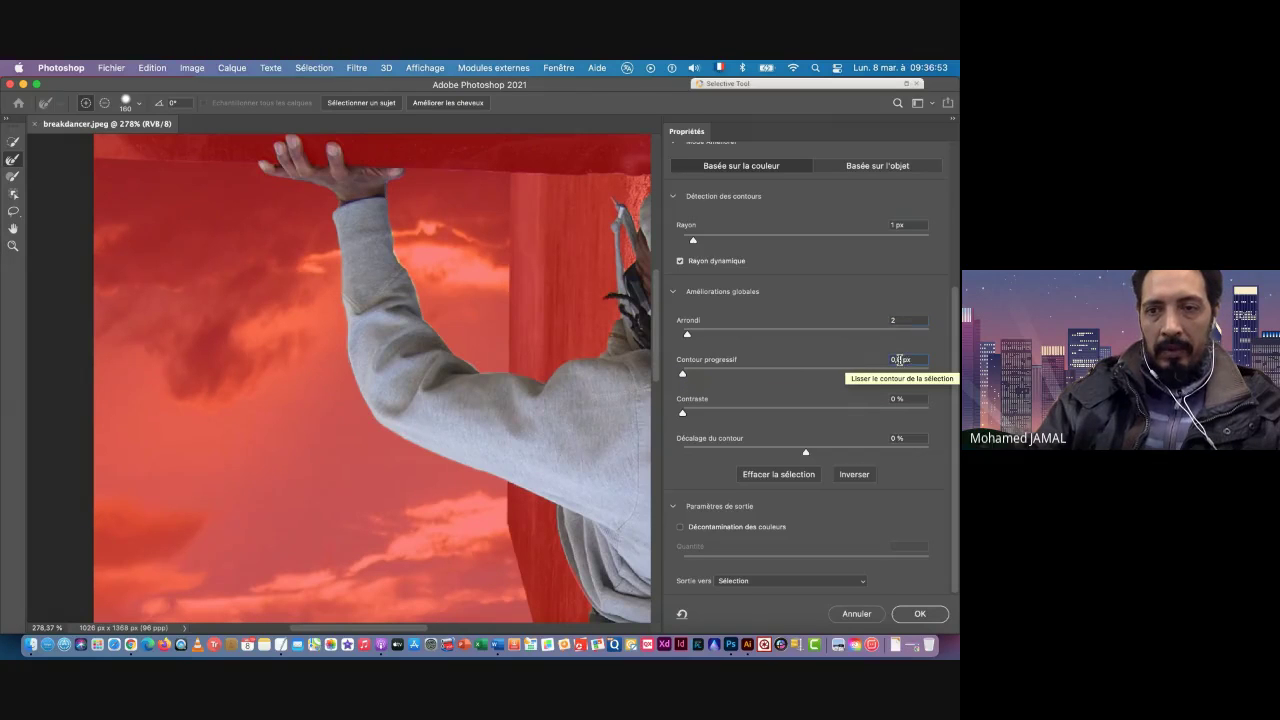
Step: Set Feather to 0.5 px and Contrast to 20 %, with the output going to a new layer with layer mask
left_click(897, 359)
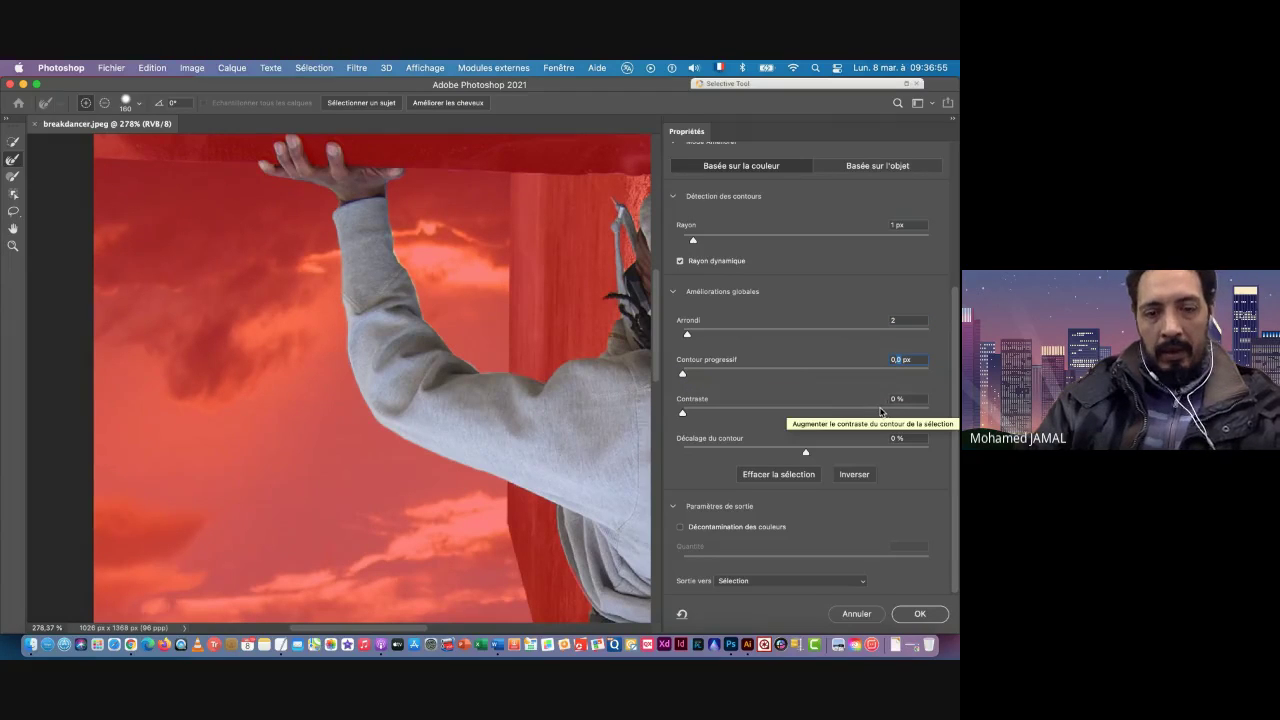
type("0,5")
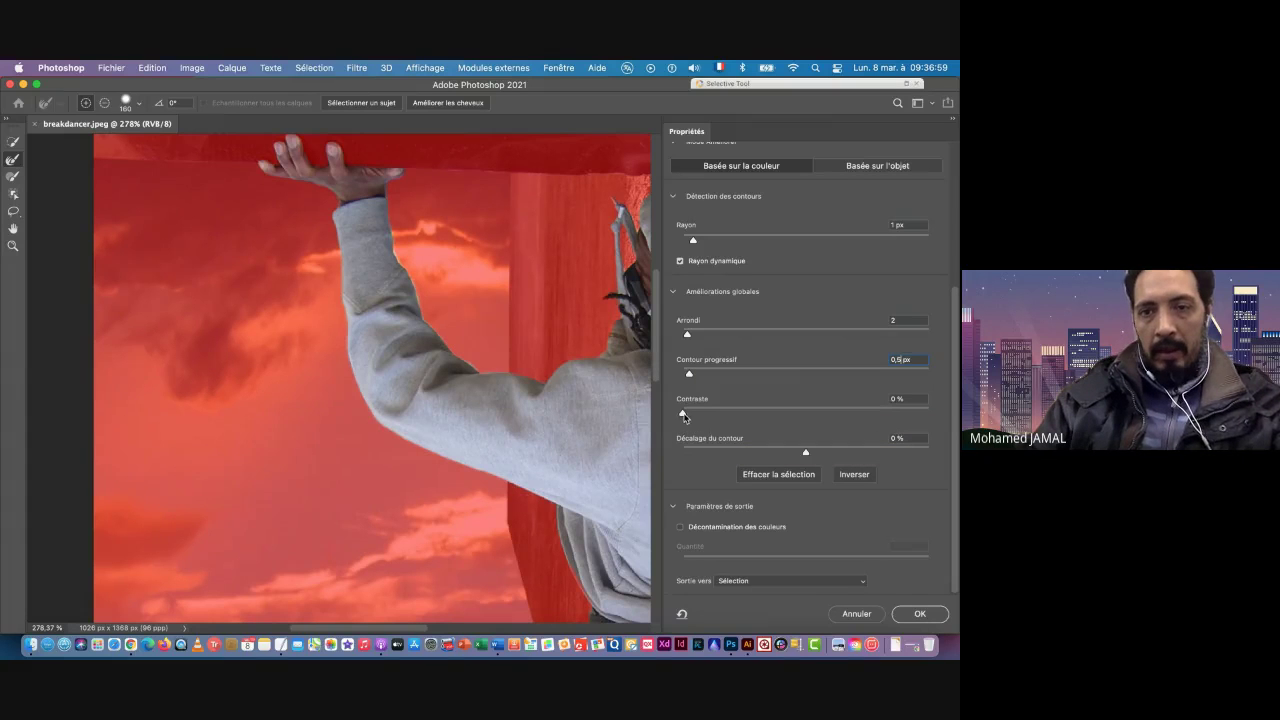
left_click_drag(684, 417, 706, 418)
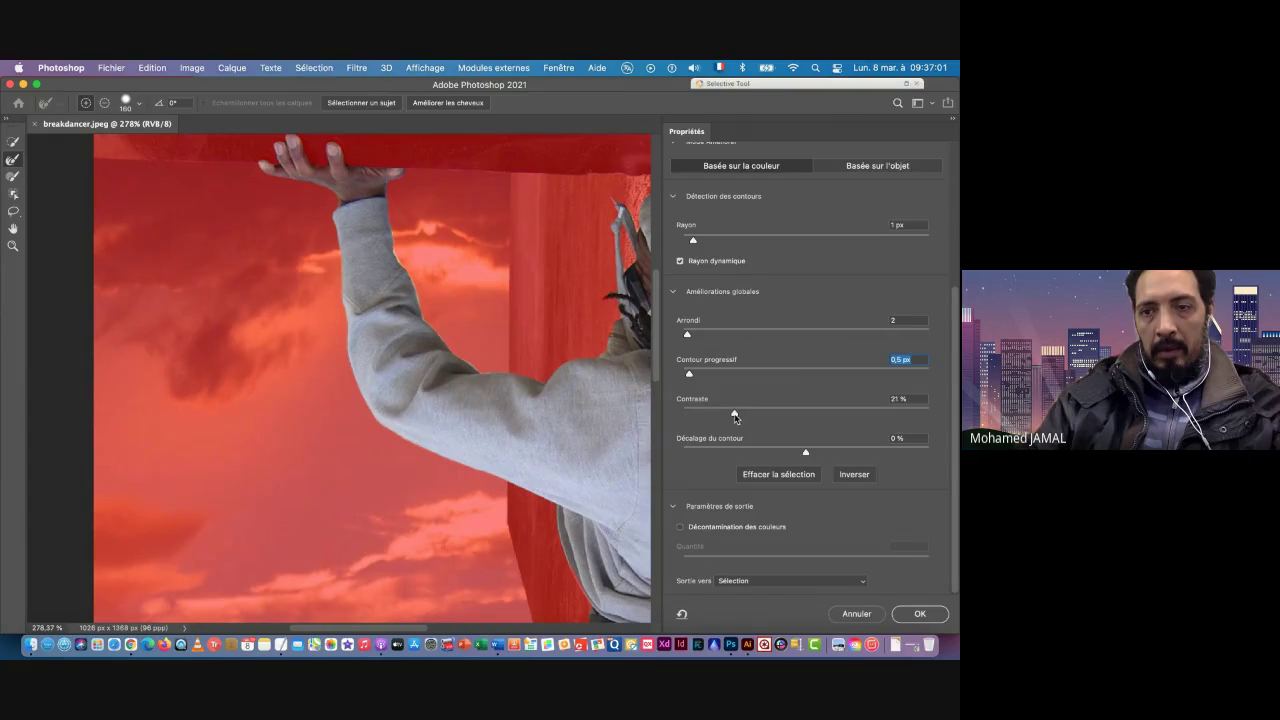
left_click_drag(731, 415, 731, 416)
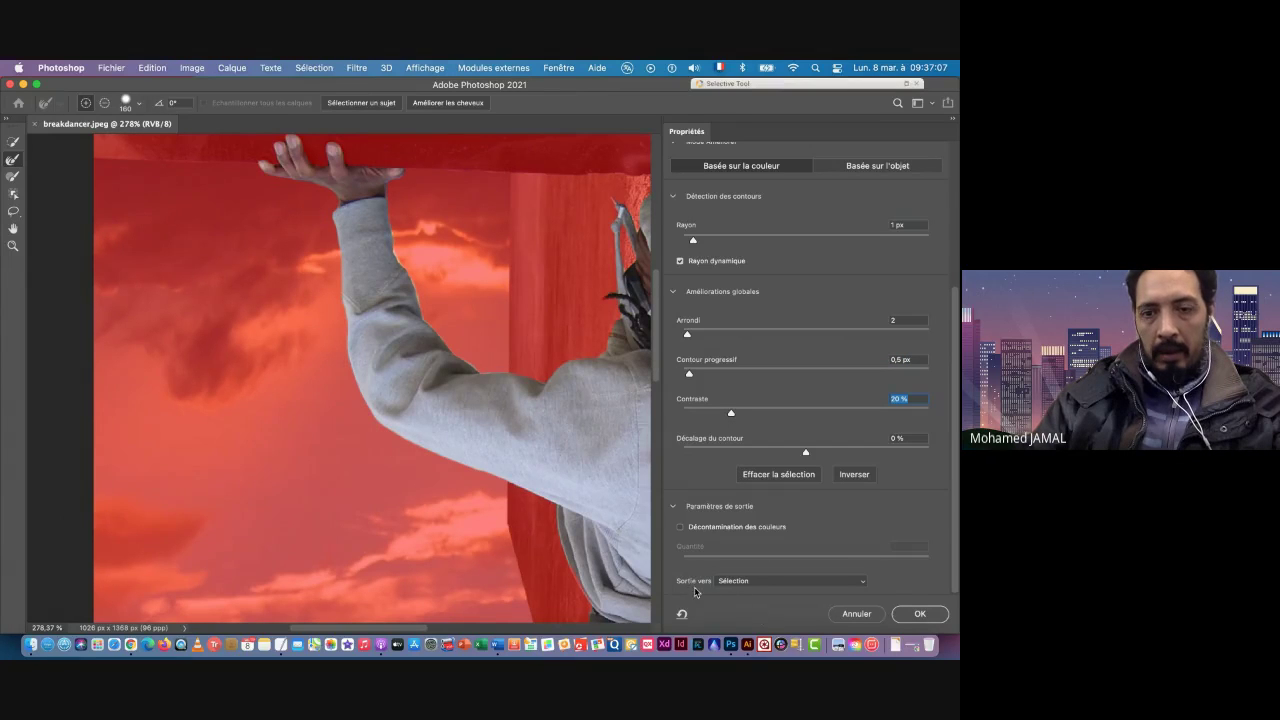
left_click(767, 588)
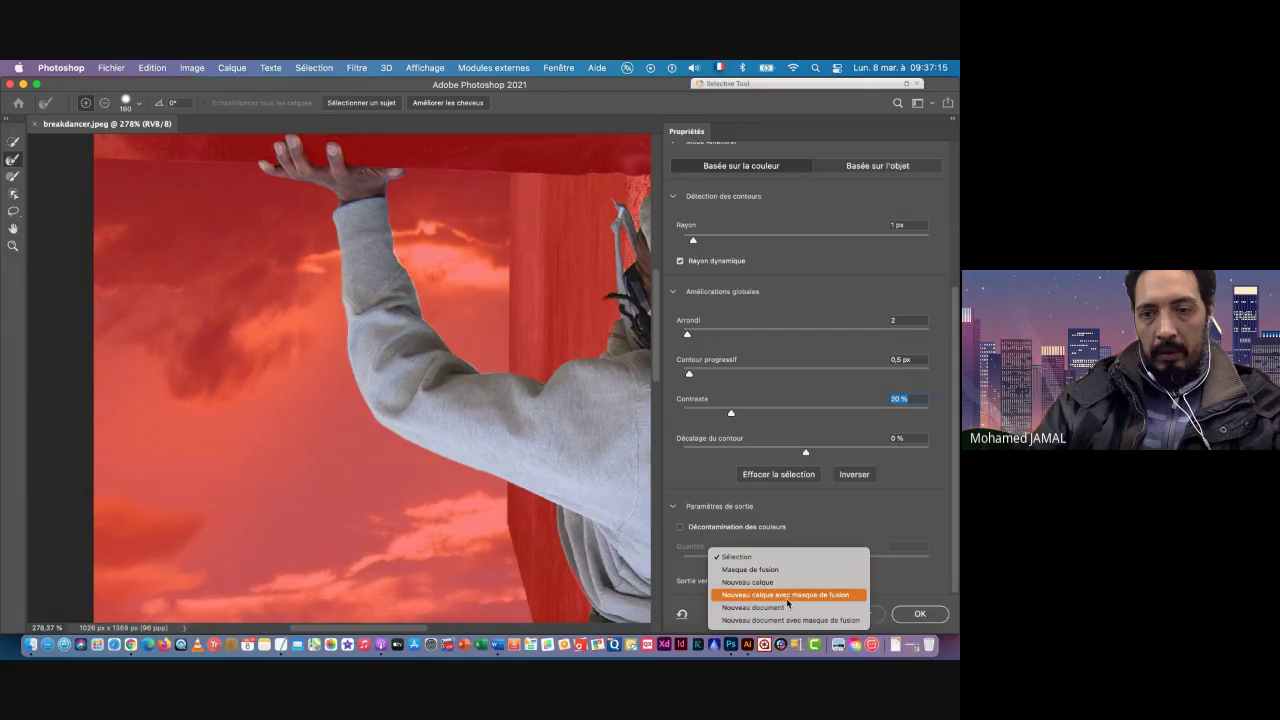
left_click(838, 599)
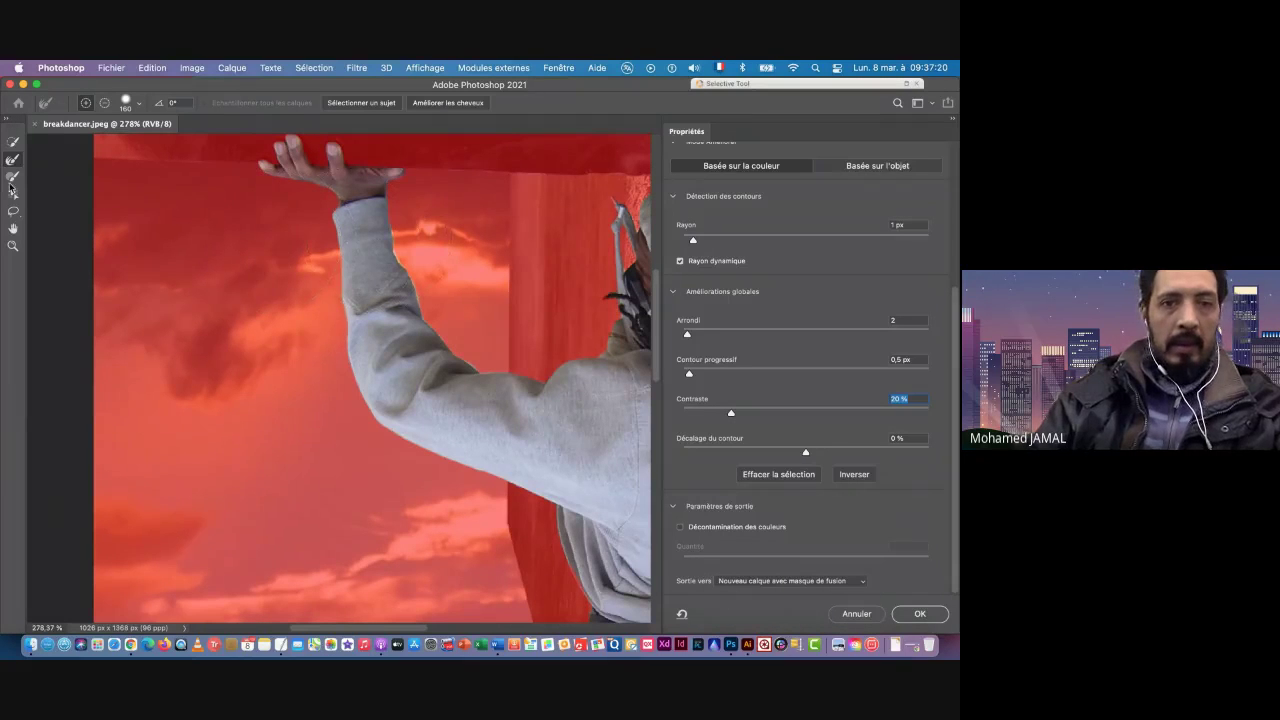
Step: Reduce the Refine Edge Brush size to 14 px
left_click(139, 105)
left_click_drag(144, 140, 84, 146)
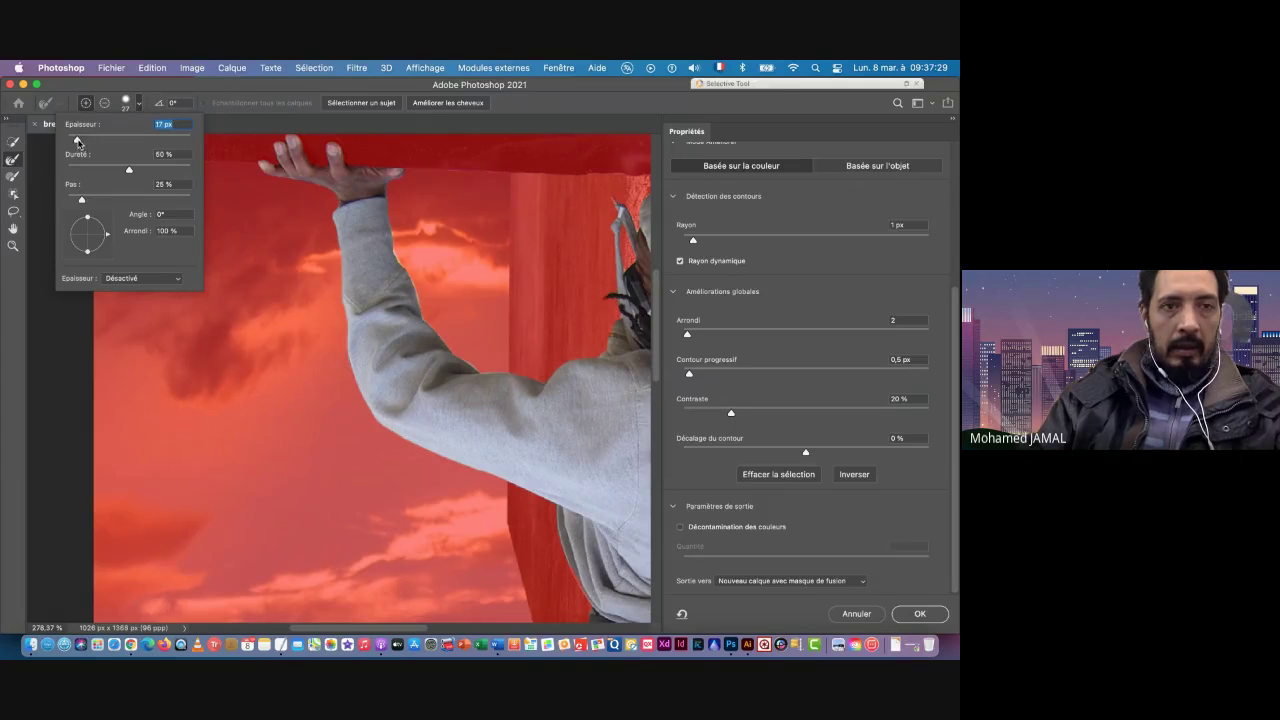
left_click_drag(78, 143, 76, 146)
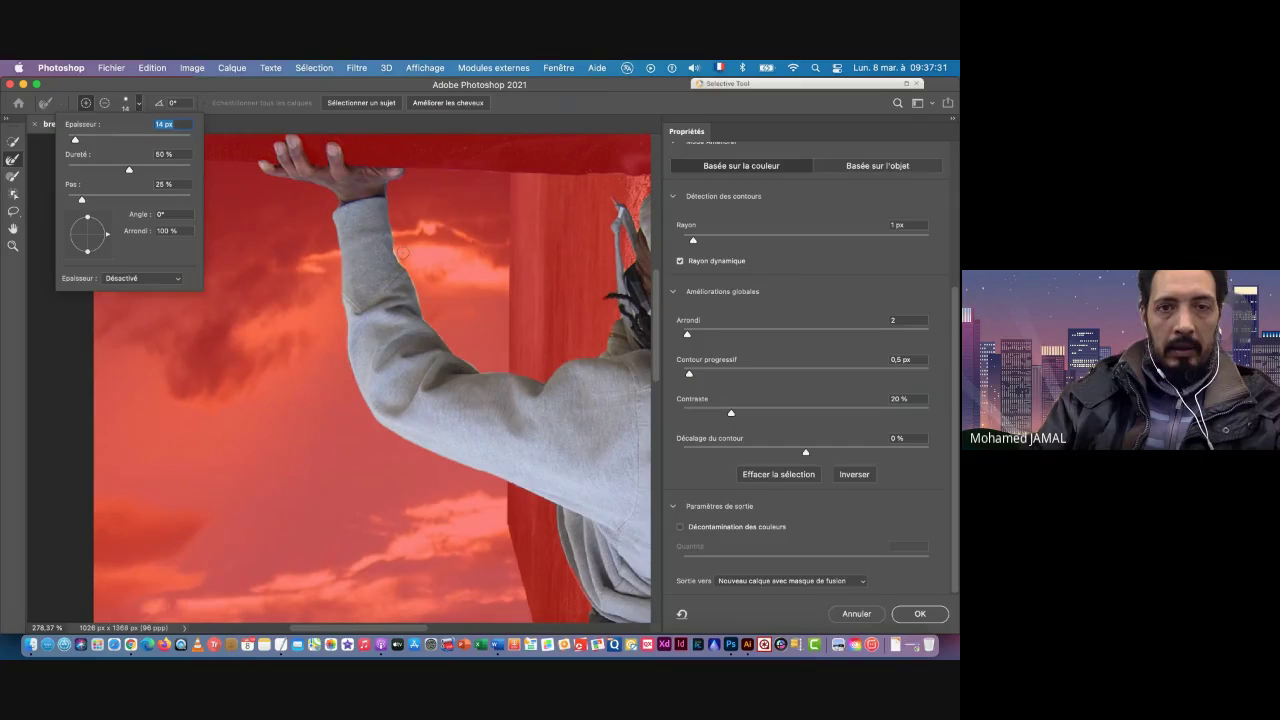
left_click(149, 90)
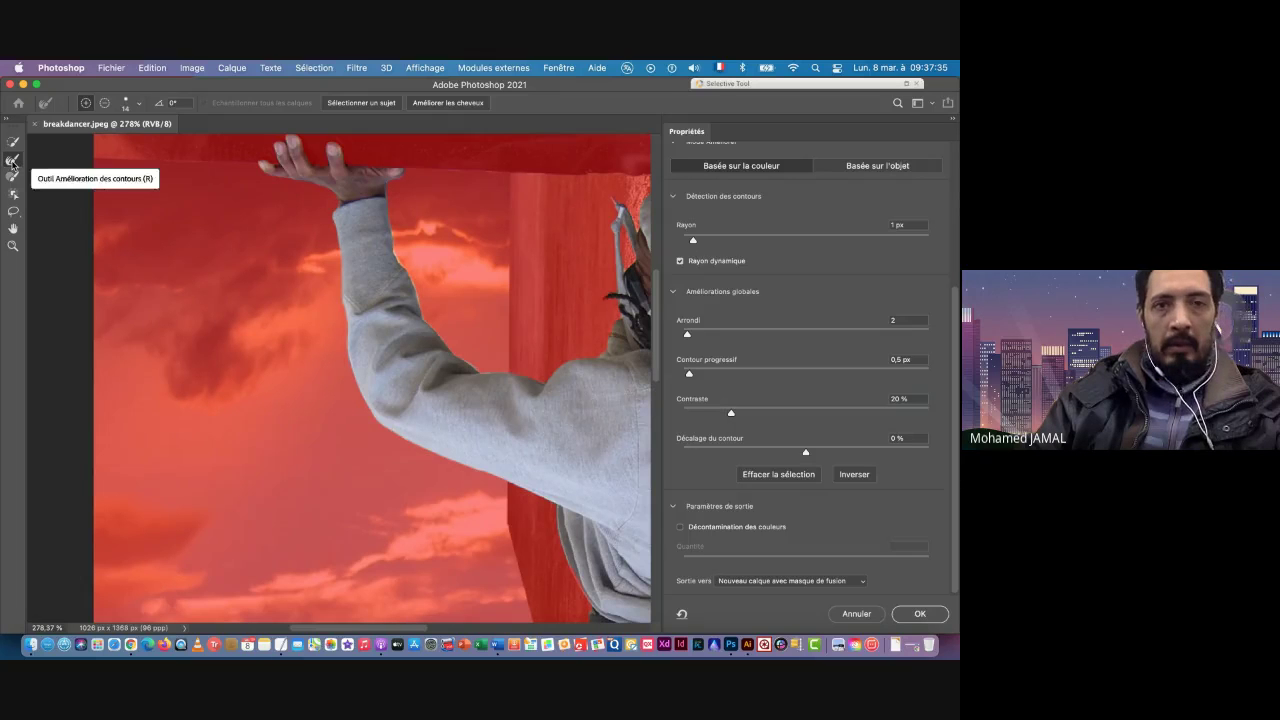
Step: Refine the inner edge of the raised sleeve from the forearm towards the shoulder with the Refine Edge Brush at size 10
scroll(272, 279, "up", 5)
scroll(275, 281, "up", 8)
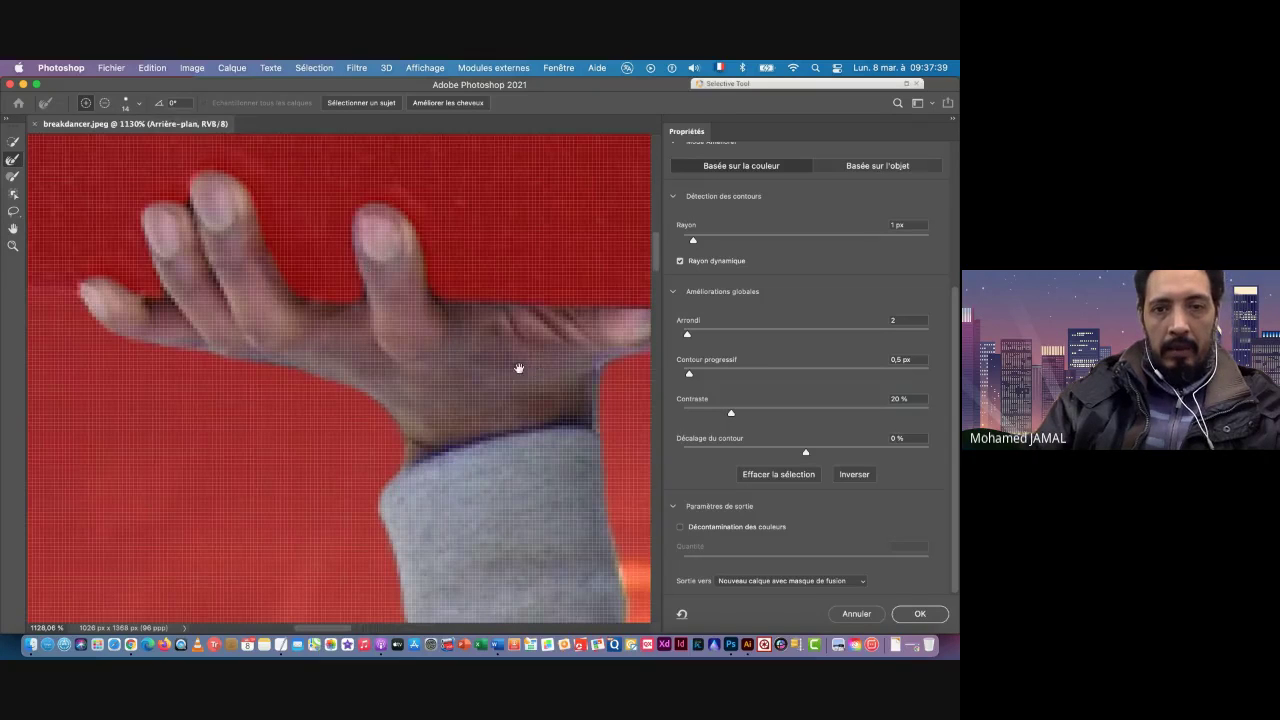
left_click_drag(517, 366, 332, 244)
scroll(391, 251, "down", 5)
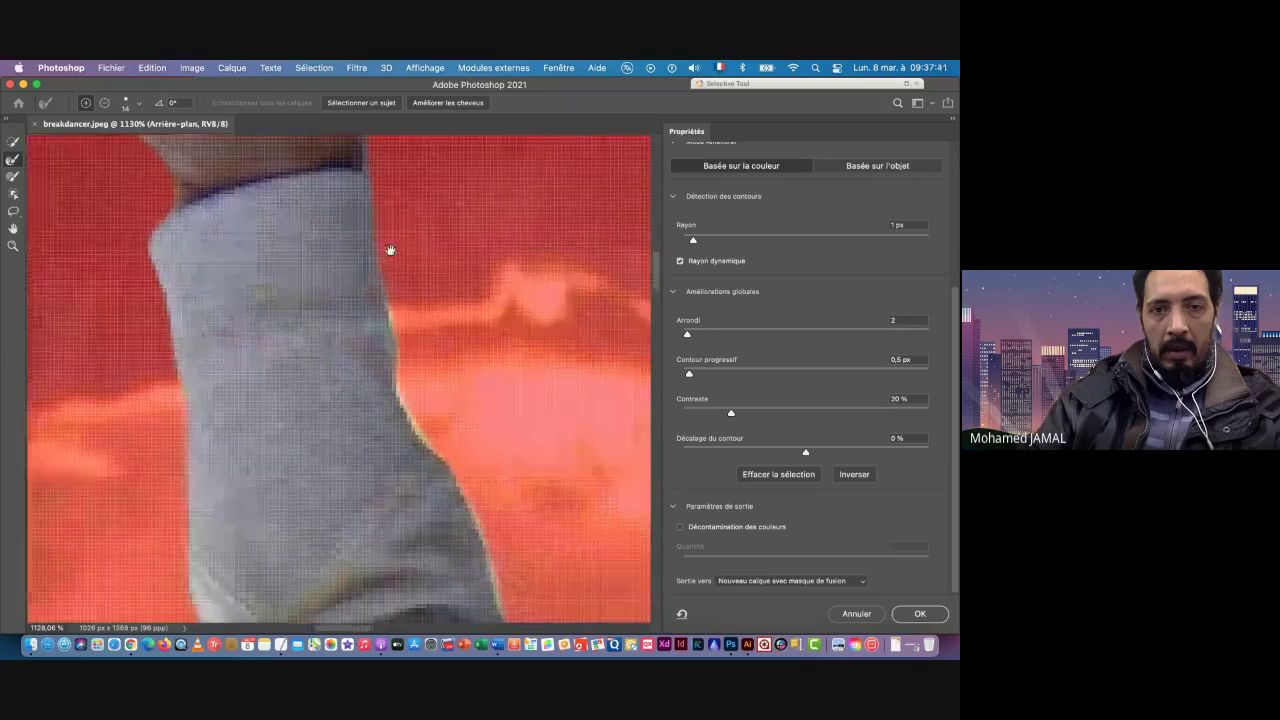
left_click_drag(246, 209, 420, 357)
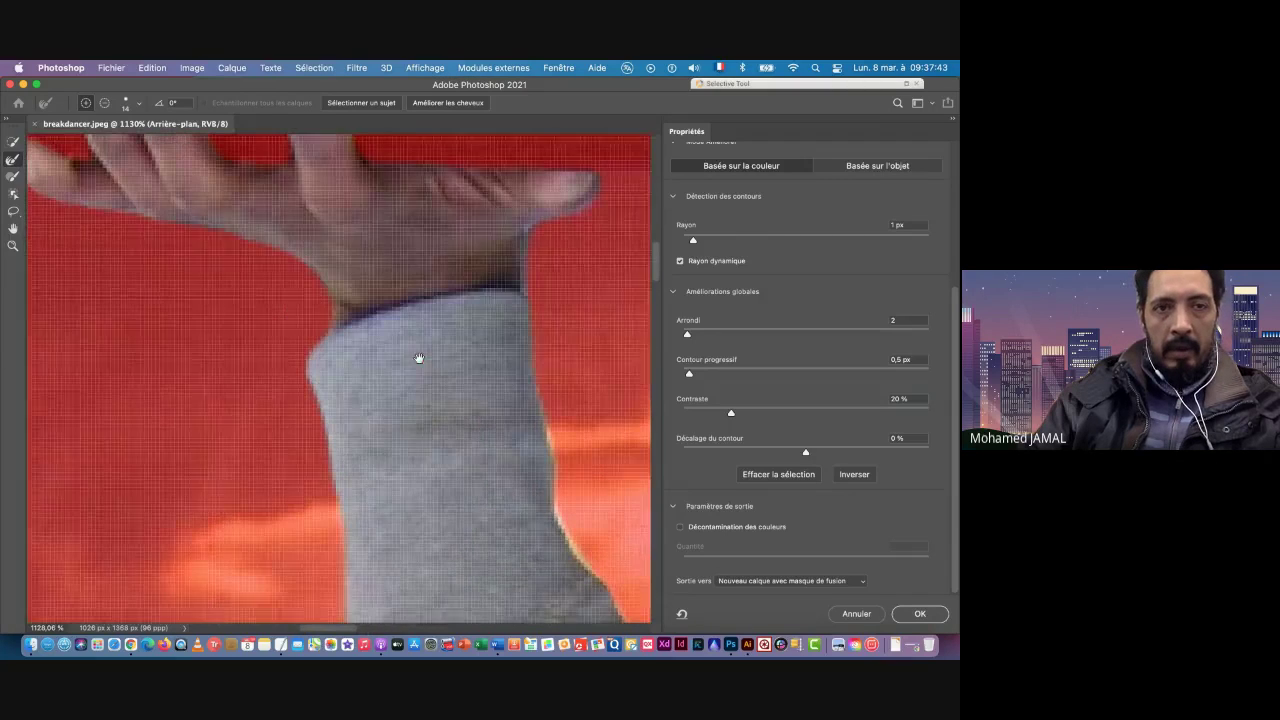
mouse_move(576, 463)
left_mouse_down()
mouse_move(374, 271)
mouse_move(402, 244)
left_mouse_up()
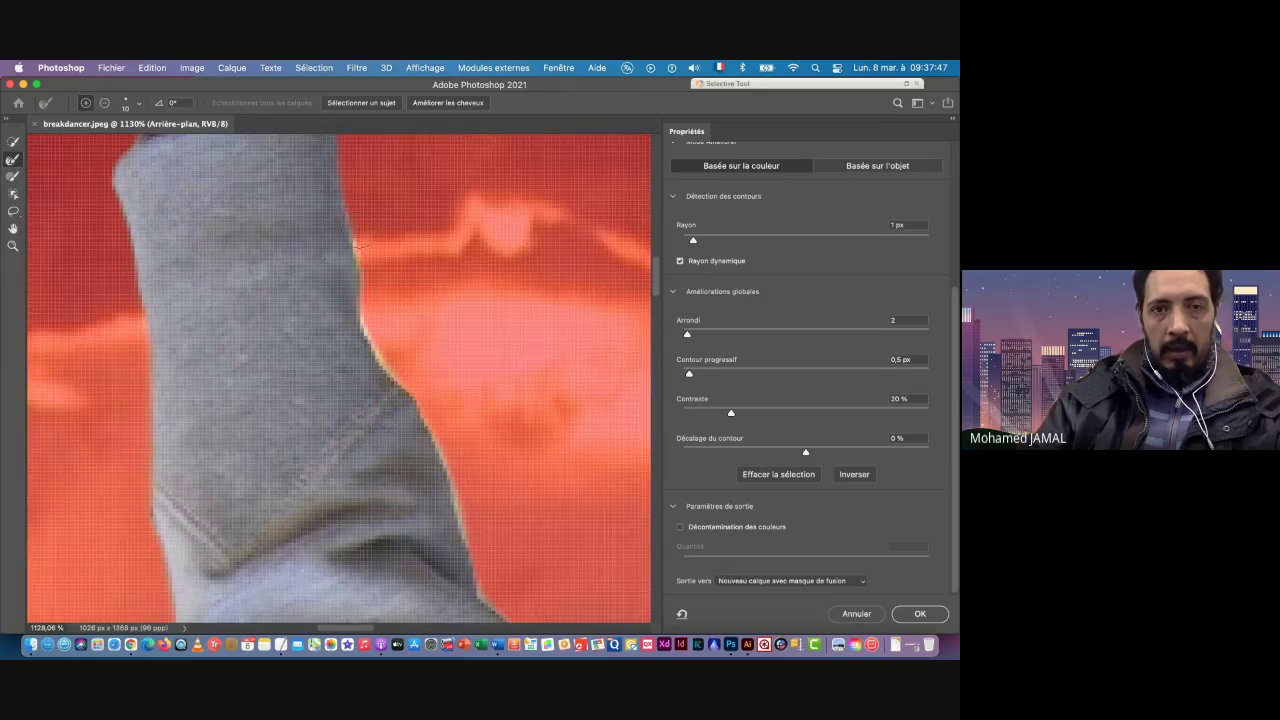
scroll(347, 192, "down", 1)
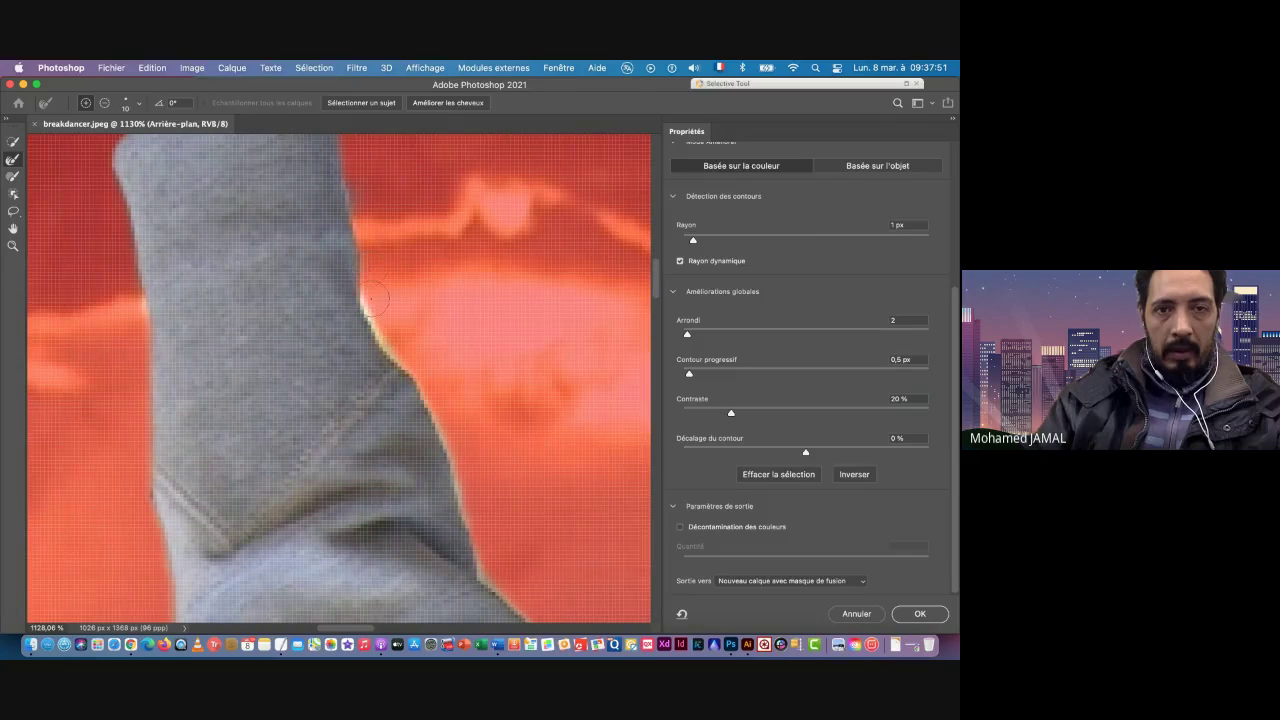
mouse_move(376, 298)
left_mouse_down()
mouse_move(442, 420)
mouse_move(468, 506)
left_mouse_up()
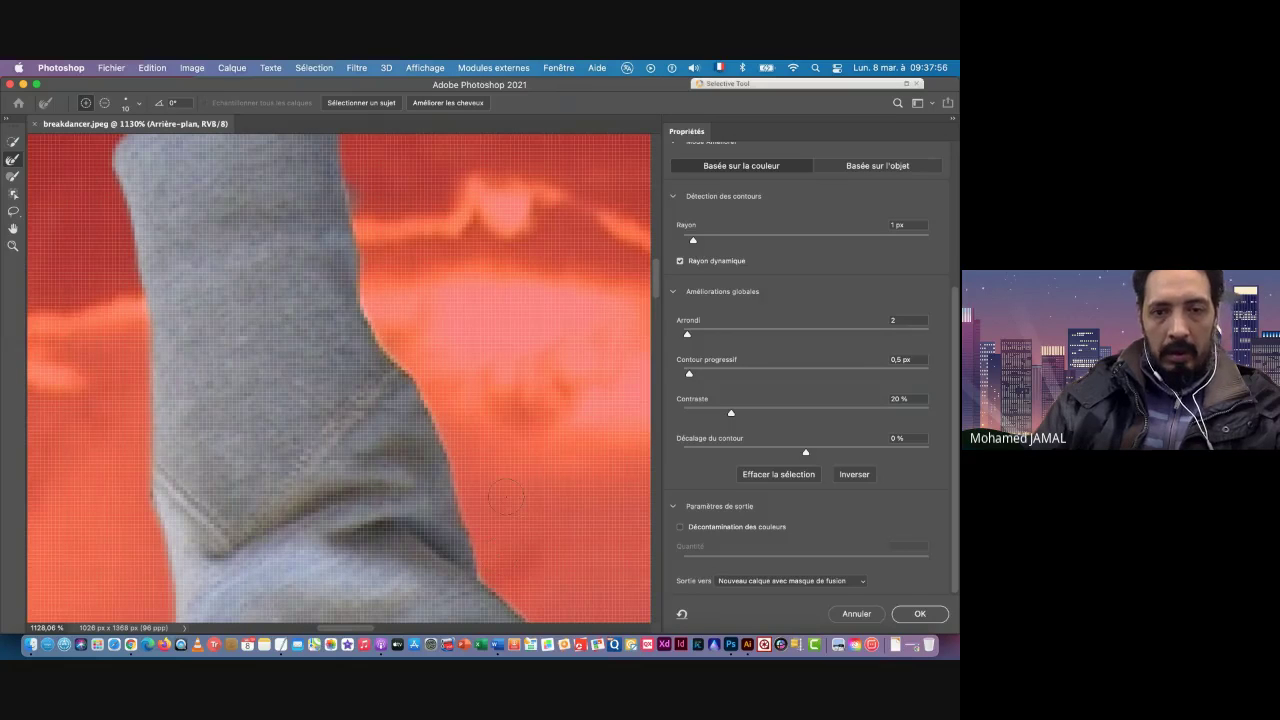
left_click_drag(513, 525, 230, 147)
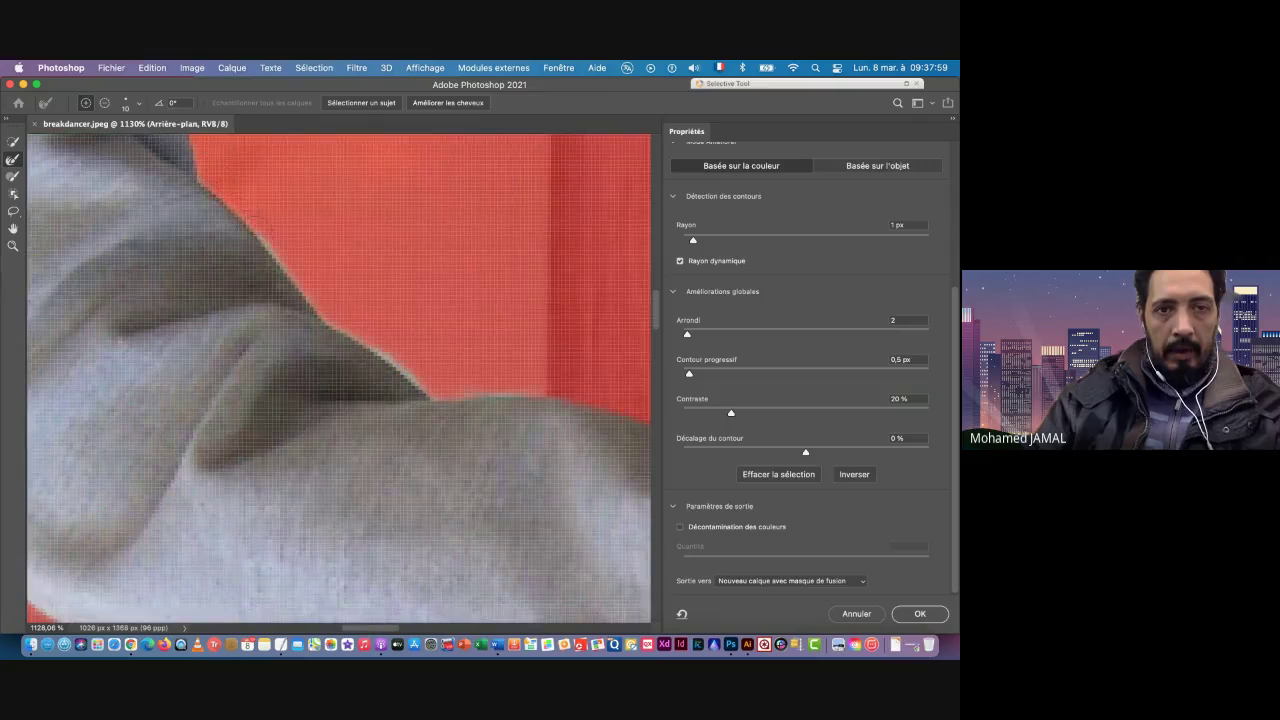
left_click_drag(338, 328, 406, 368)
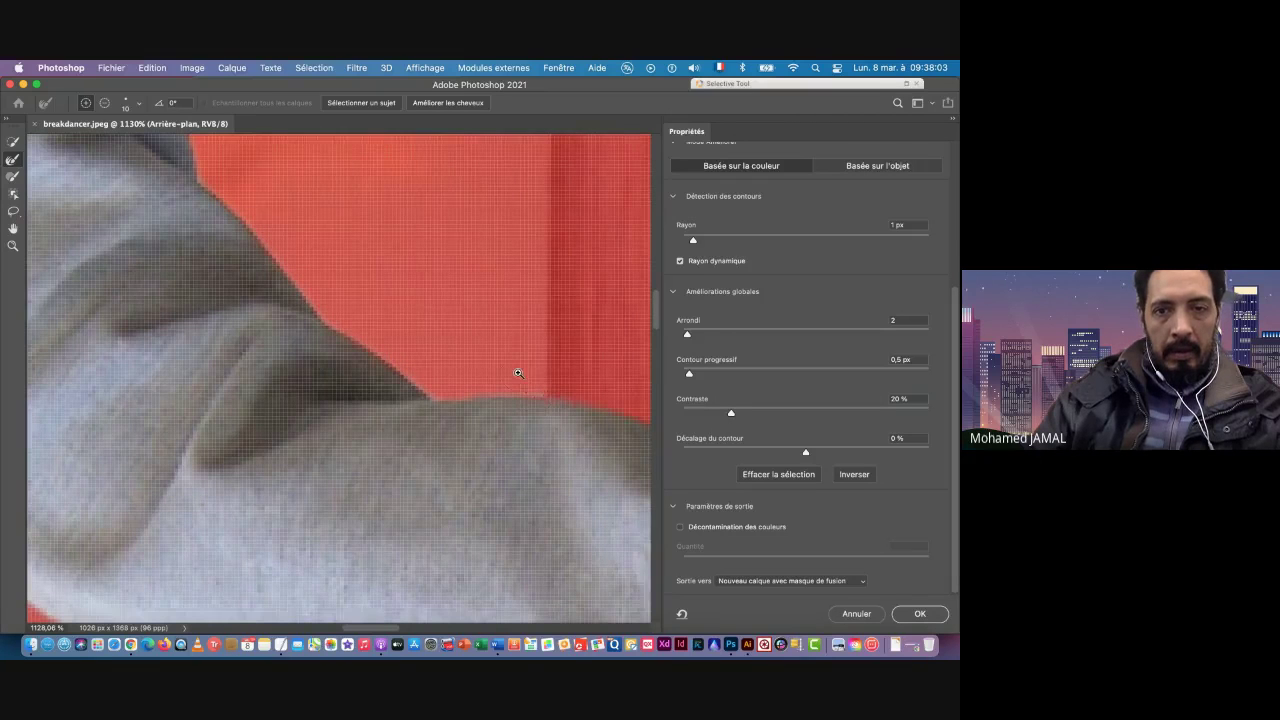
Step: Refine the edge around the rounded end of the hood and the sweatshirt below it with the Refine Edge Brush
left_click_drag(518, 373, 274, 283)
left_click_drag(243, 226, 271, 263)
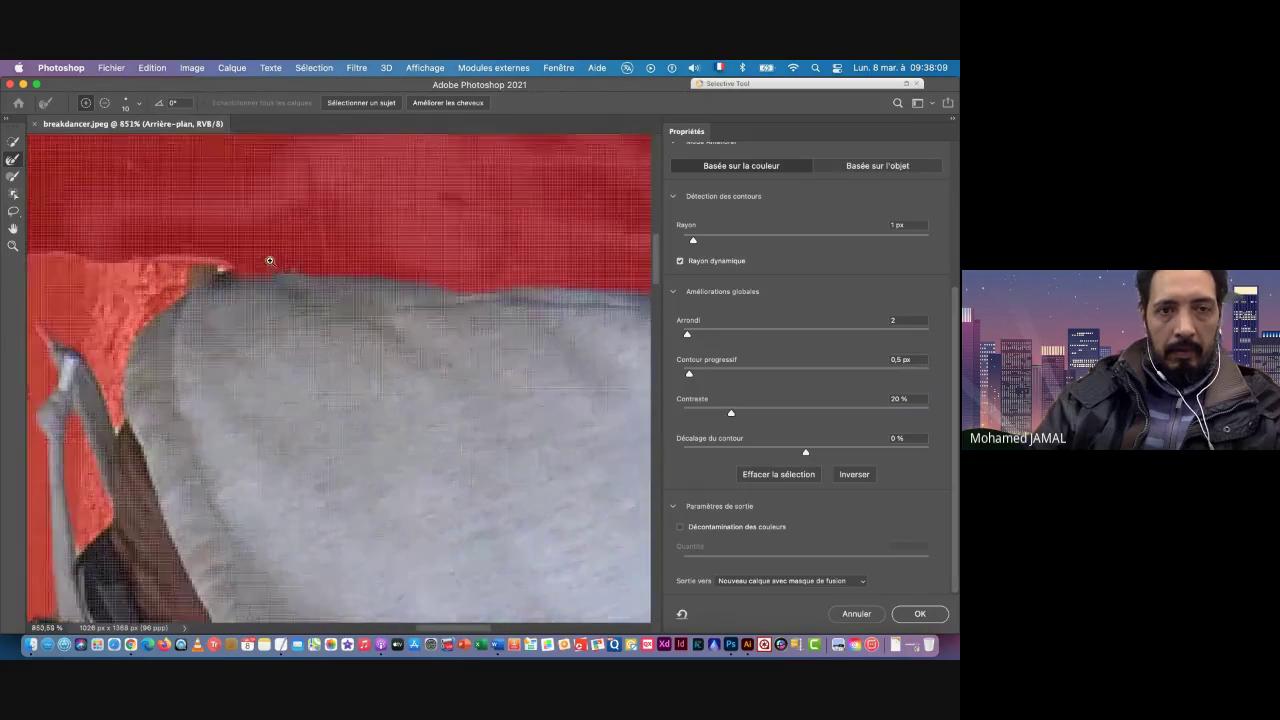
left_click_drag(580, 343, 189, 217)
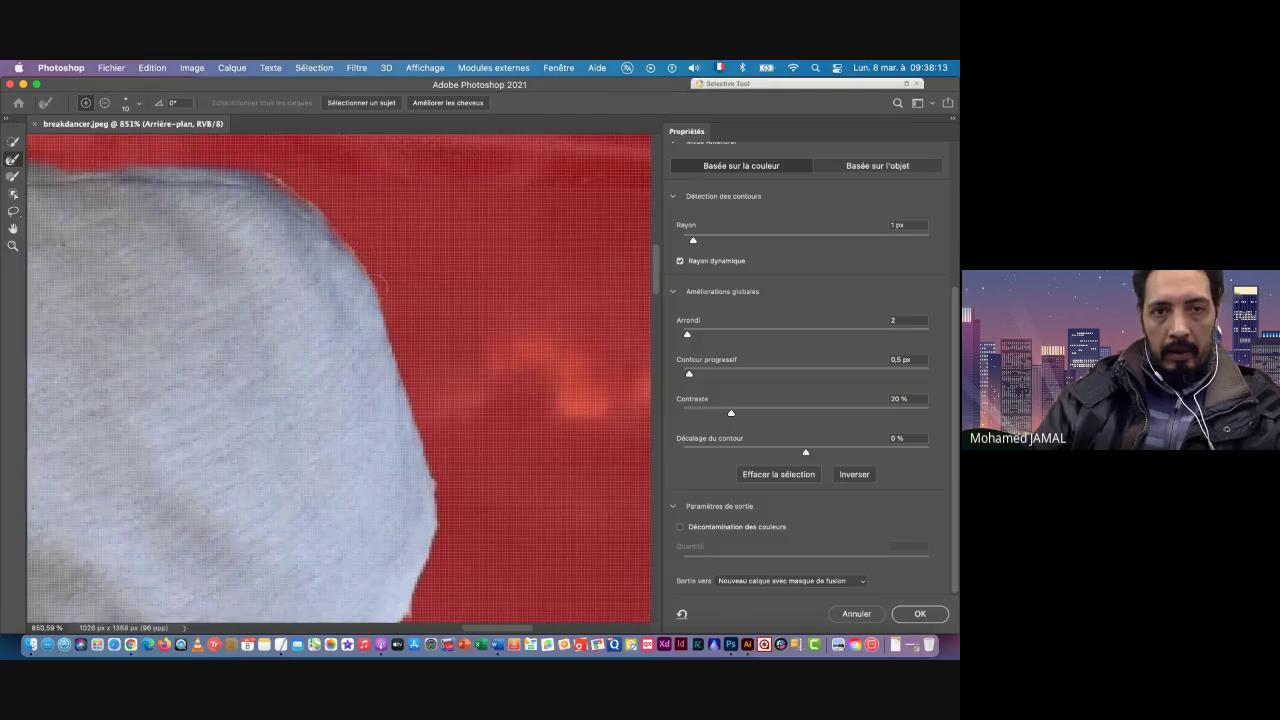
left_click_drag(429, 543, 453, 212)
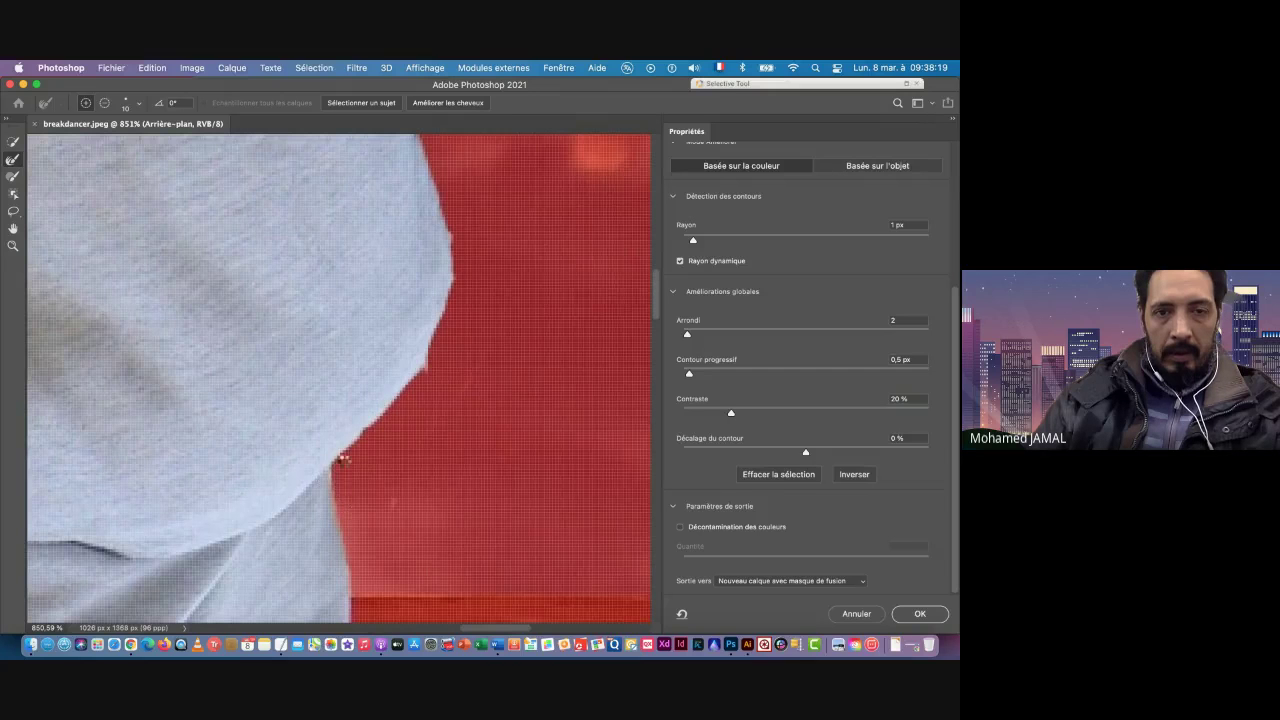
left_click_drag(401, 537, 366, 542)
mouse_move(364, 436)
left_mouse_down()
mouse_move(378, 207)
mouse_move(452, 235)
left_mouse_up()
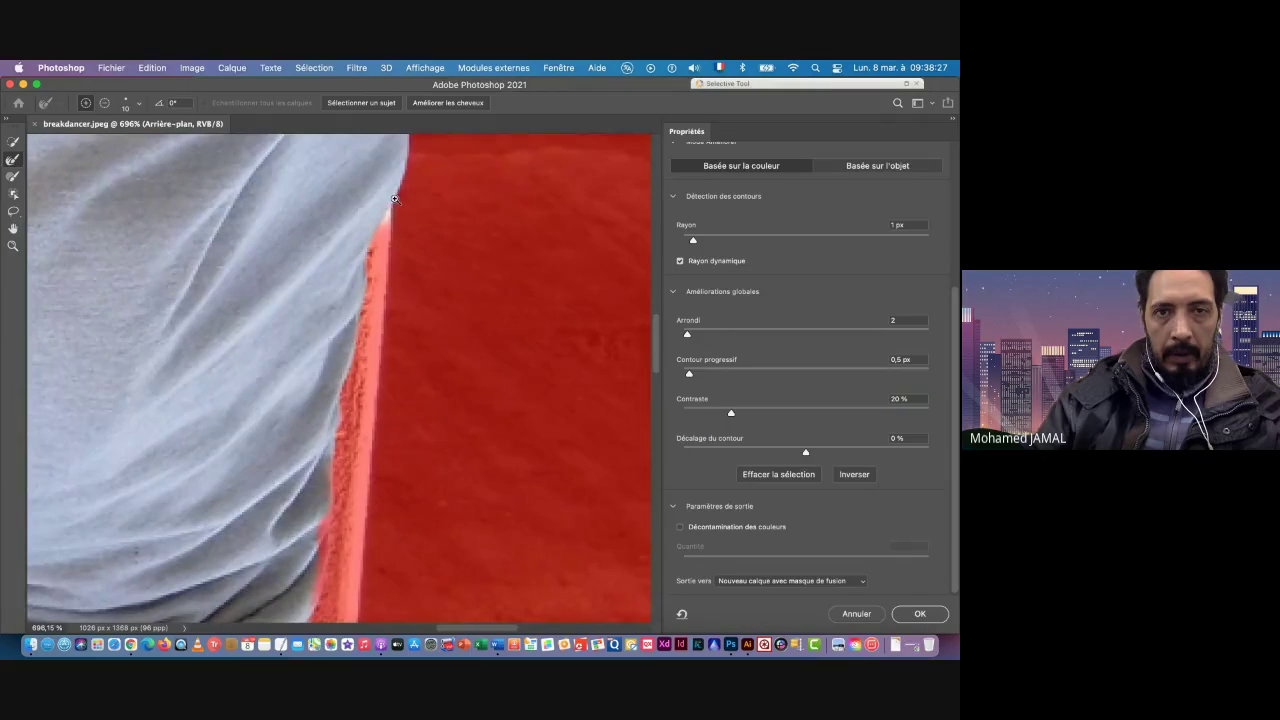
Step: Subtract the pale sliver of wall beside the sweatshirt's side edge from the selection with the Quick Selection tool at size 5
left_click_drag(394, 199, 452, 206)
left_click(15, 143)
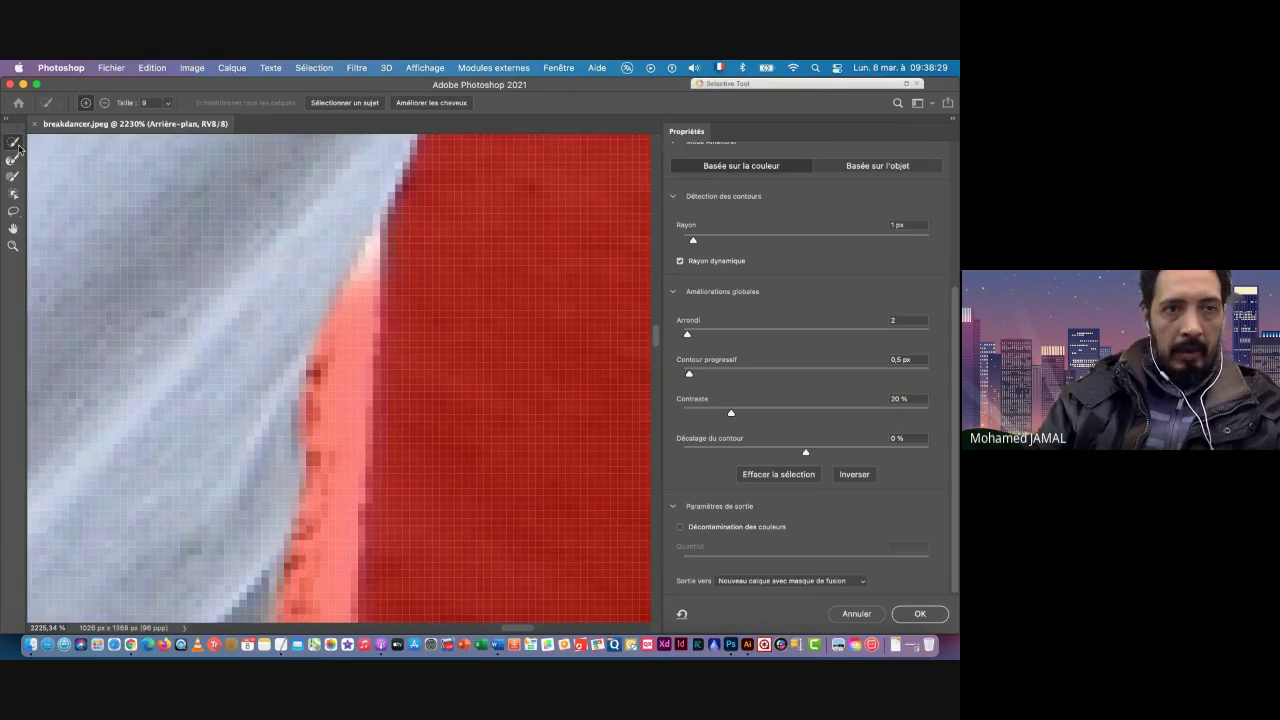
left_click(85, 103)
left_click_drag(443, 280, 372, 265)
left_click_drag(405, 200, 383, 285)
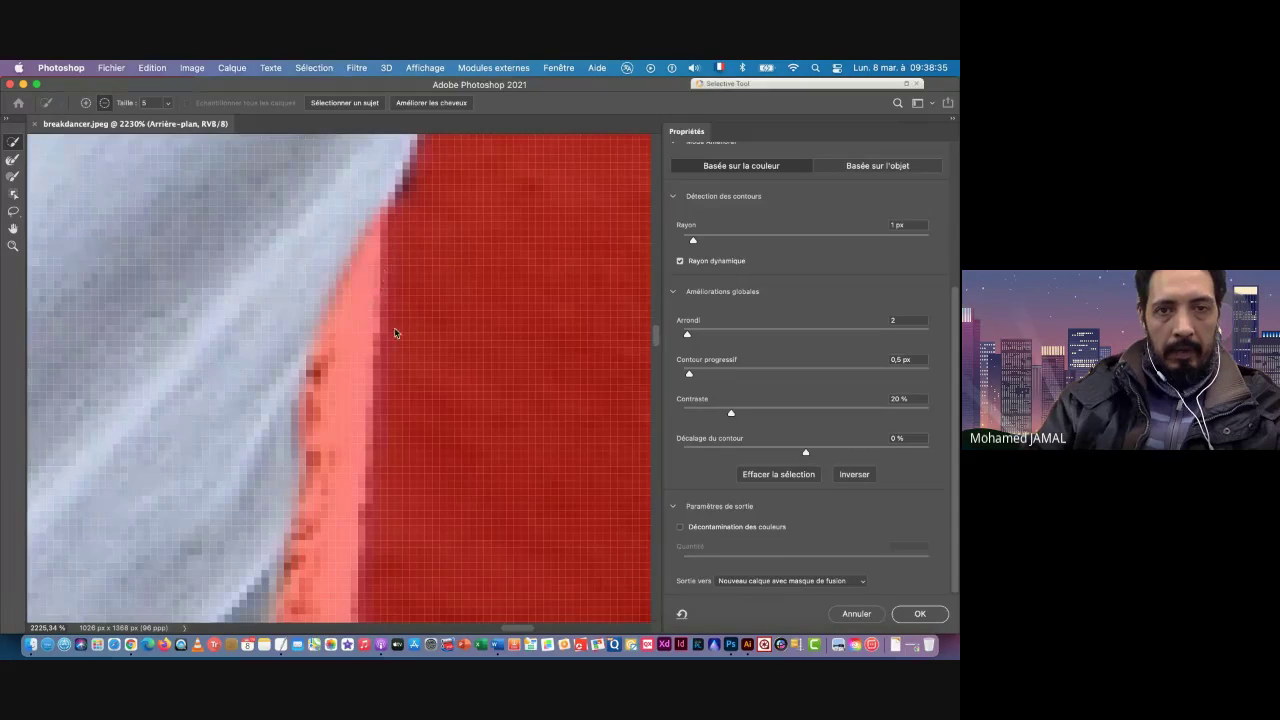
Step: Add the missing fabric along the sweatshirt's side edge above the waist to the selection with the Quick Selection tool at size 5
left_click(12, 158)
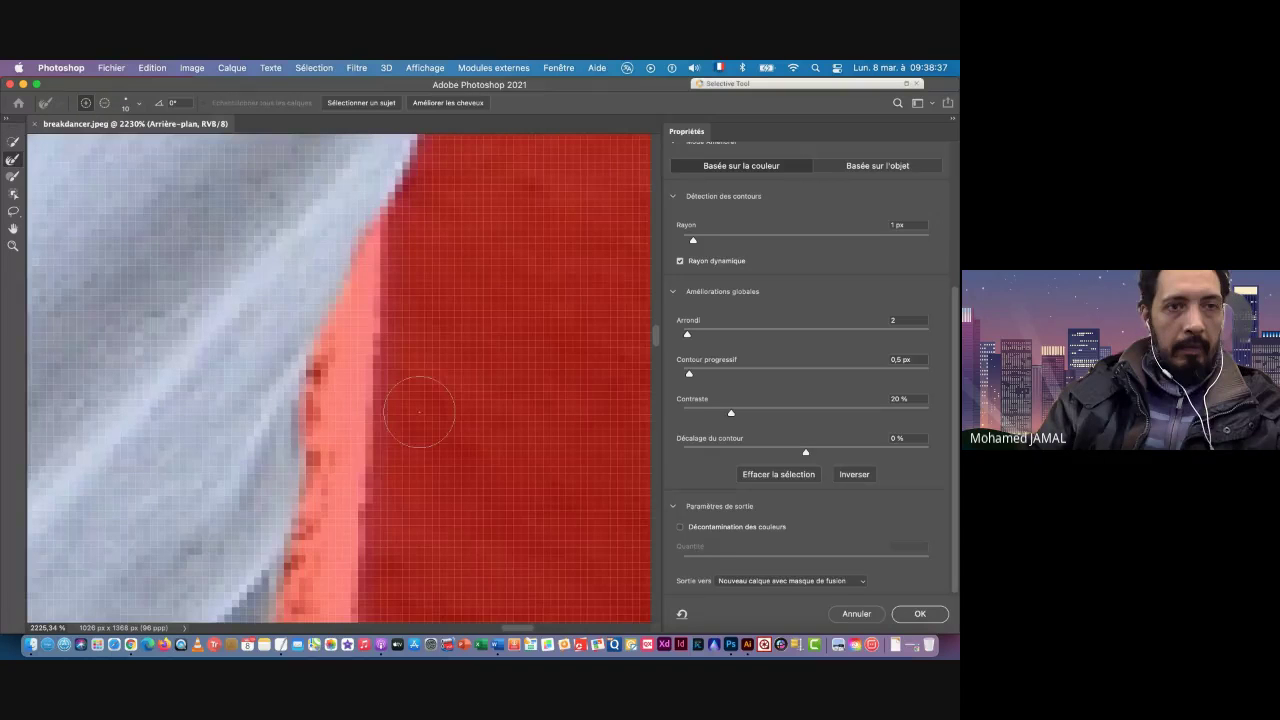
scroll(419, 412, "down", 15)
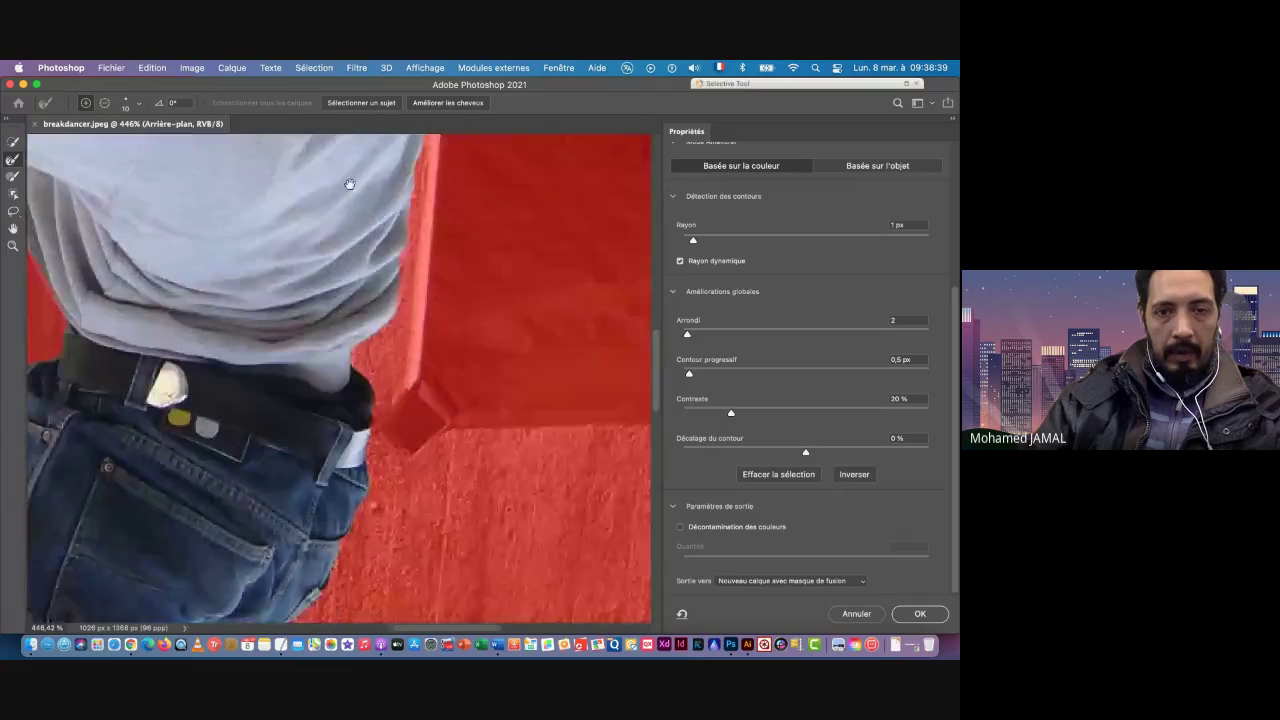
scroll(349, 184, "up", 10)
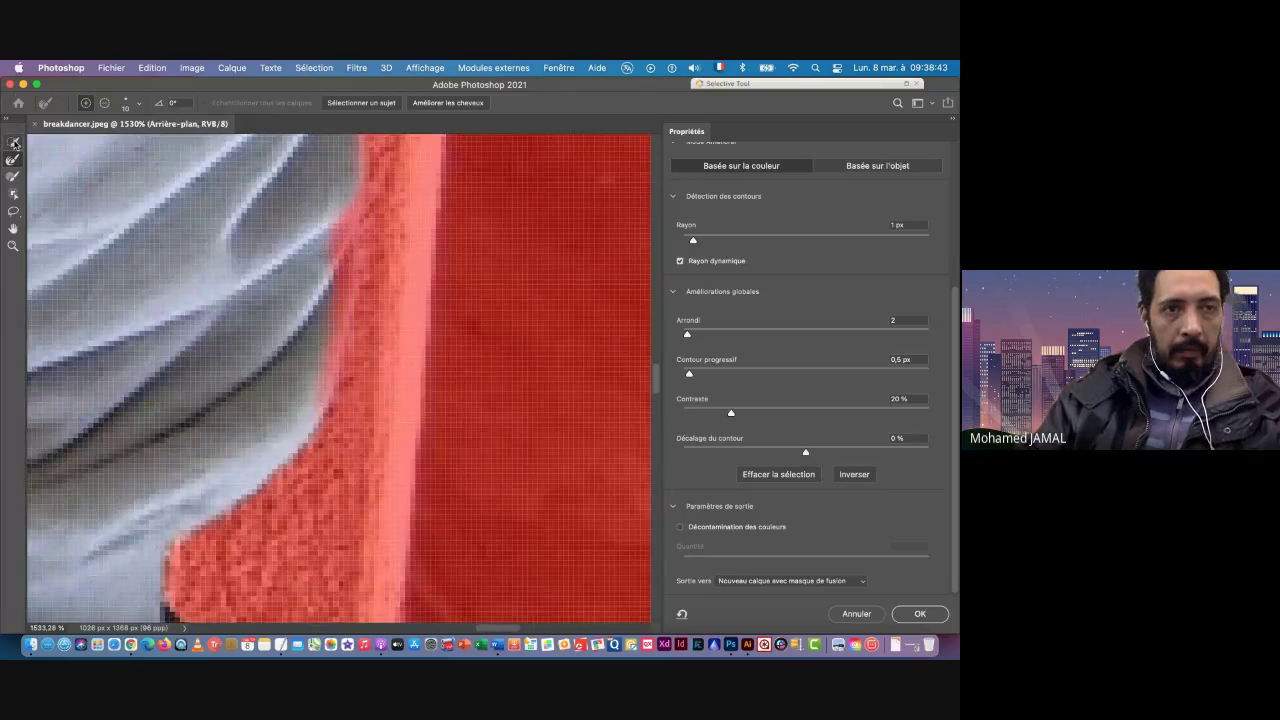
left_click(14, 143)
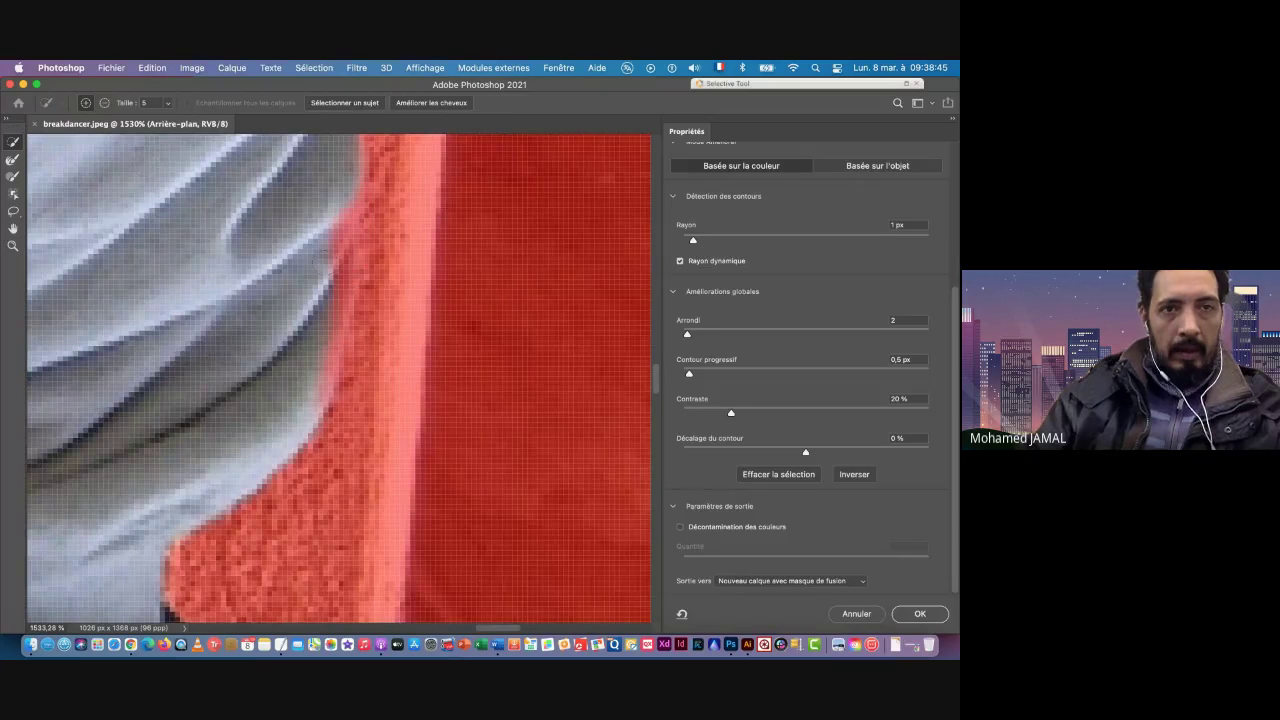
mouse_move(338, 188)
left_mouse_down()
mouse_move(343, 330)
mouse_move(330, 375)
mouse_move(308, 390)
left_mouse_up()
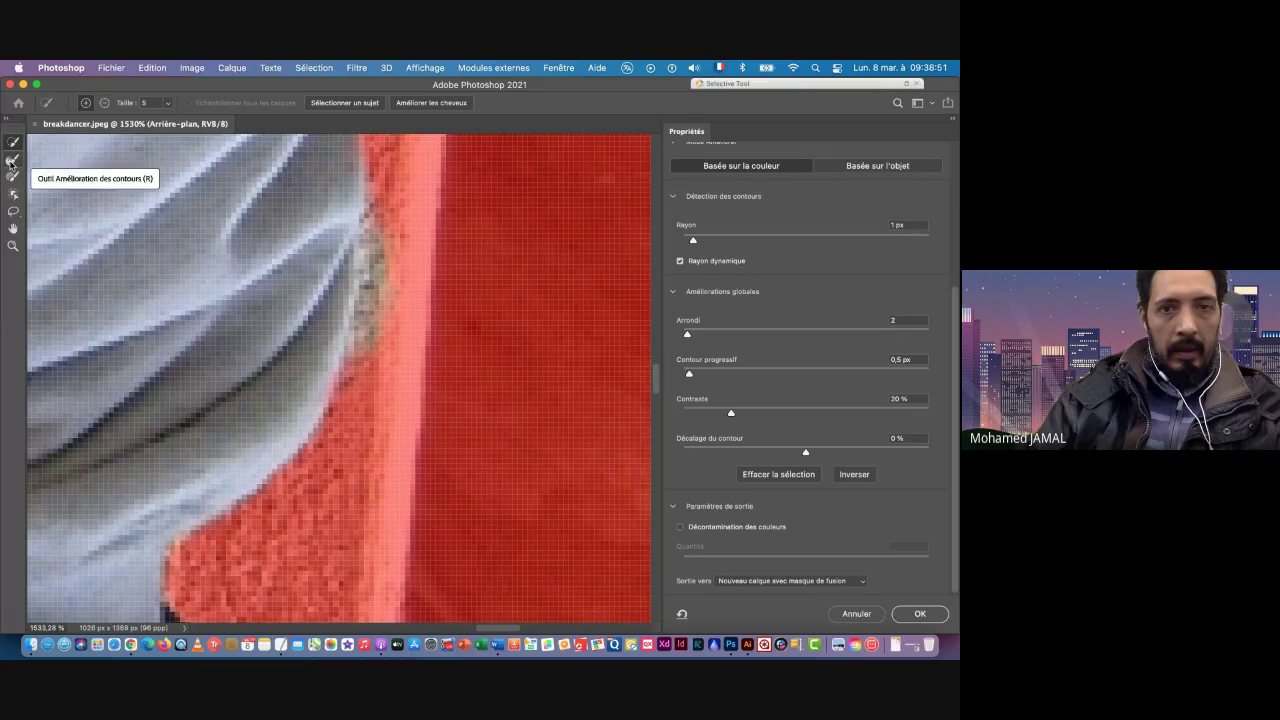
Step: Clean the sweatshirt's side edge above the waist with the Refine Edge Brush at size 10, subtracting the leftover wall with the Quick Selection tool
left_click(11, 160)
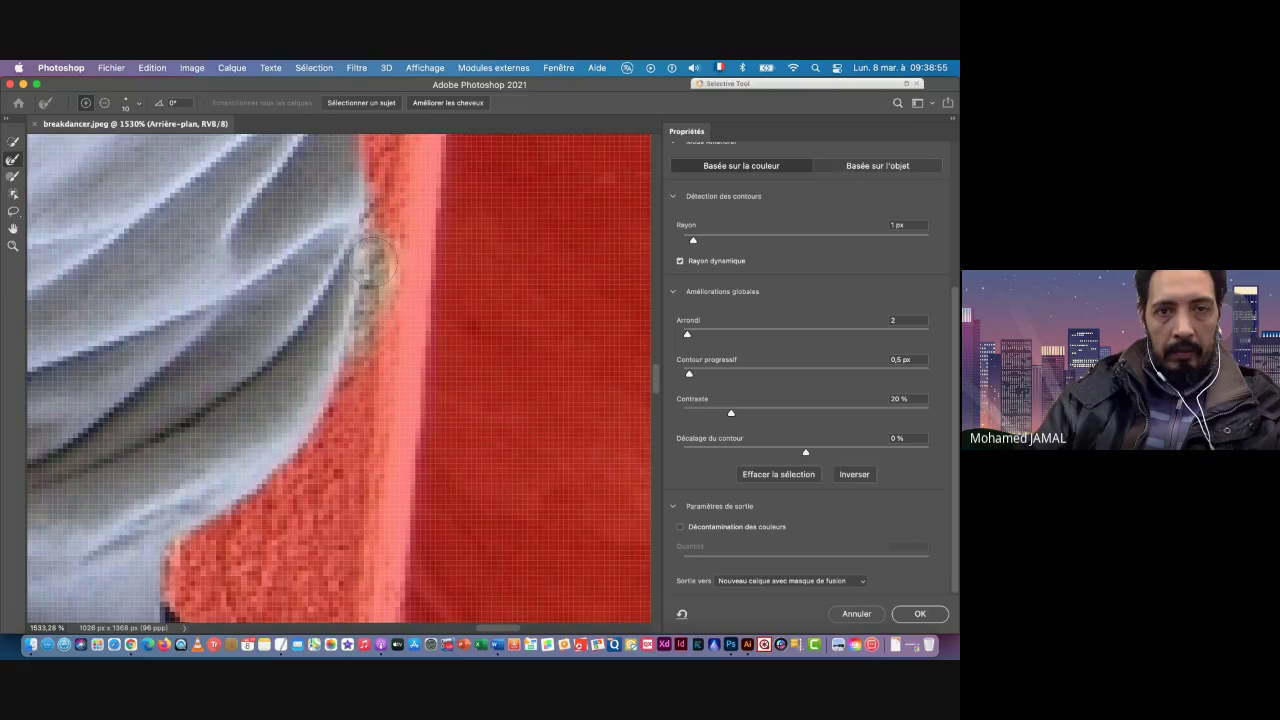
mouse_move(370, 262)
left_mouse_down()
mouse_move(354, 357)
mouse_move(389, 240)
mouse_move(362, 346)
left_mouse_up()
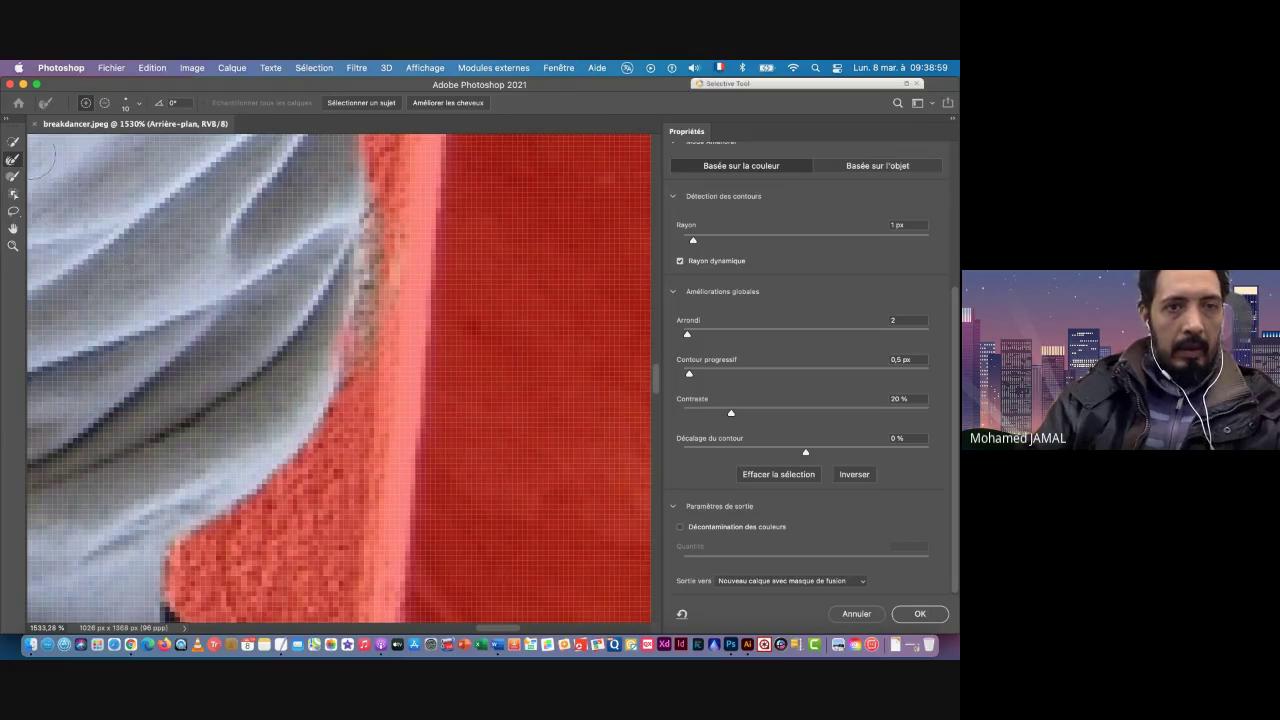
left_click(13, 141)
left_click(105, 103)
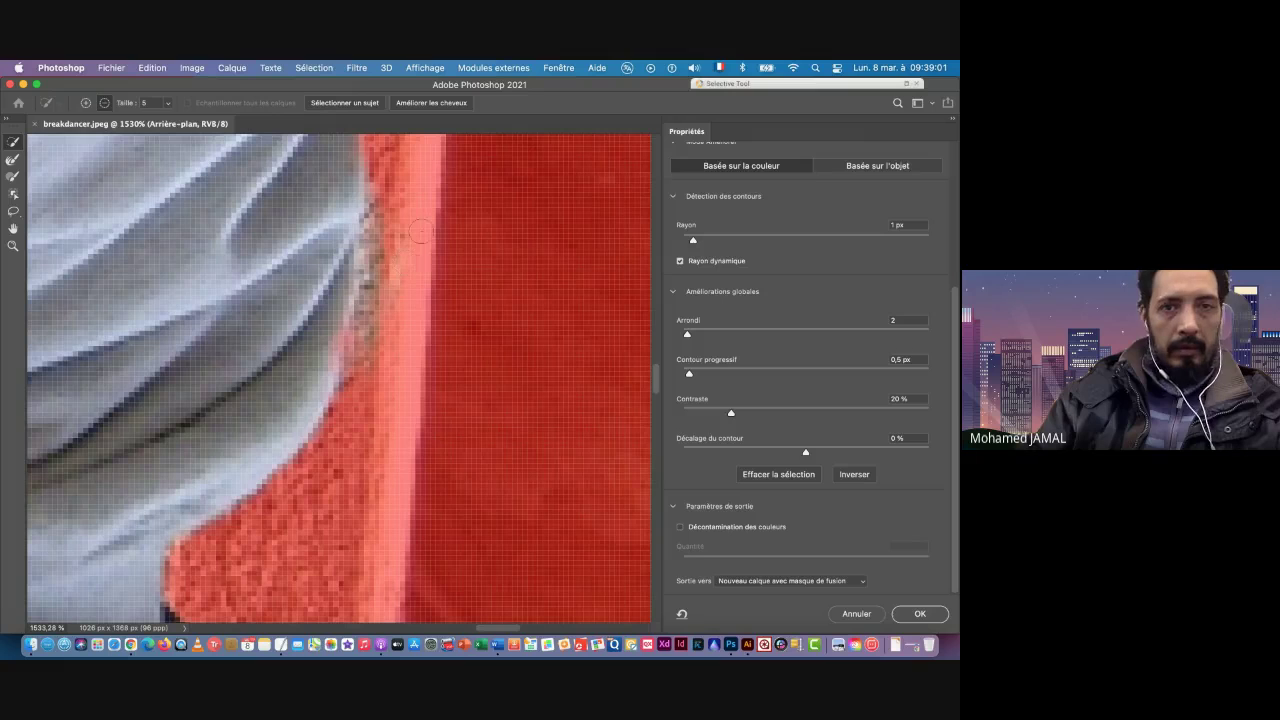
left_click_drag(380, 190, 373, 336)
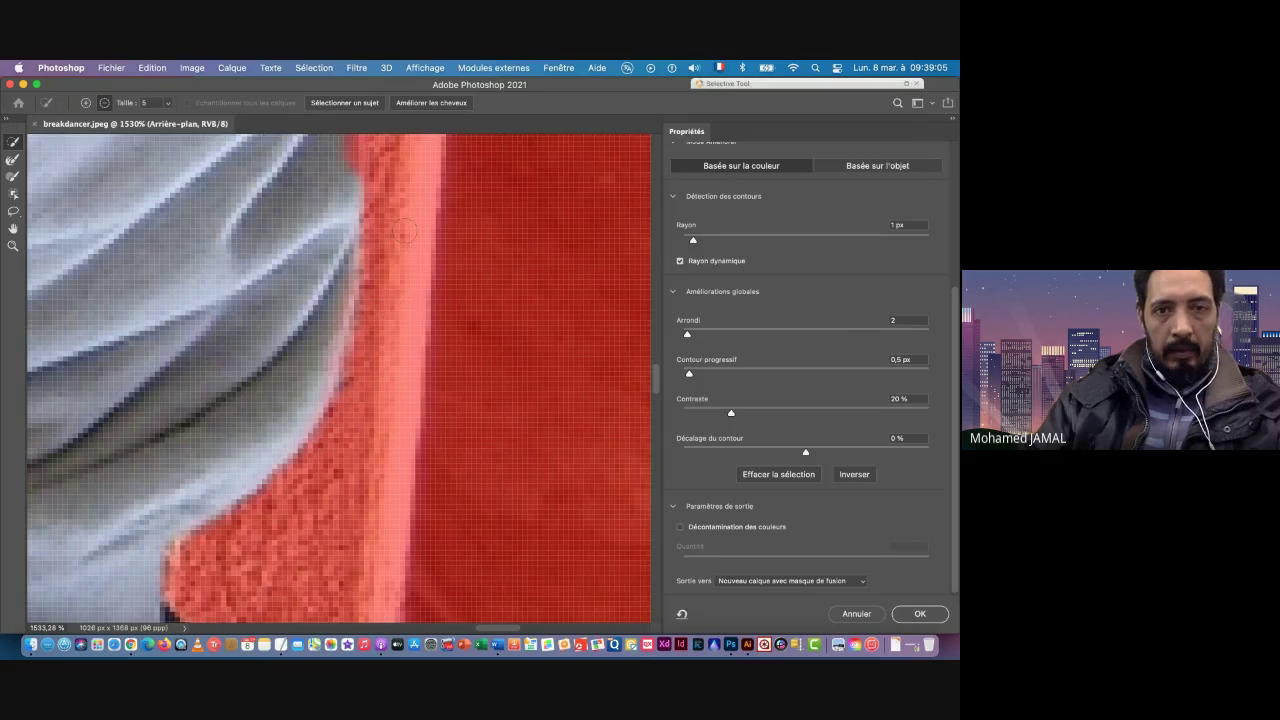
Step: Output the refined selection as a new layer with a layer mask
scroll(387, 385, "down", 3)
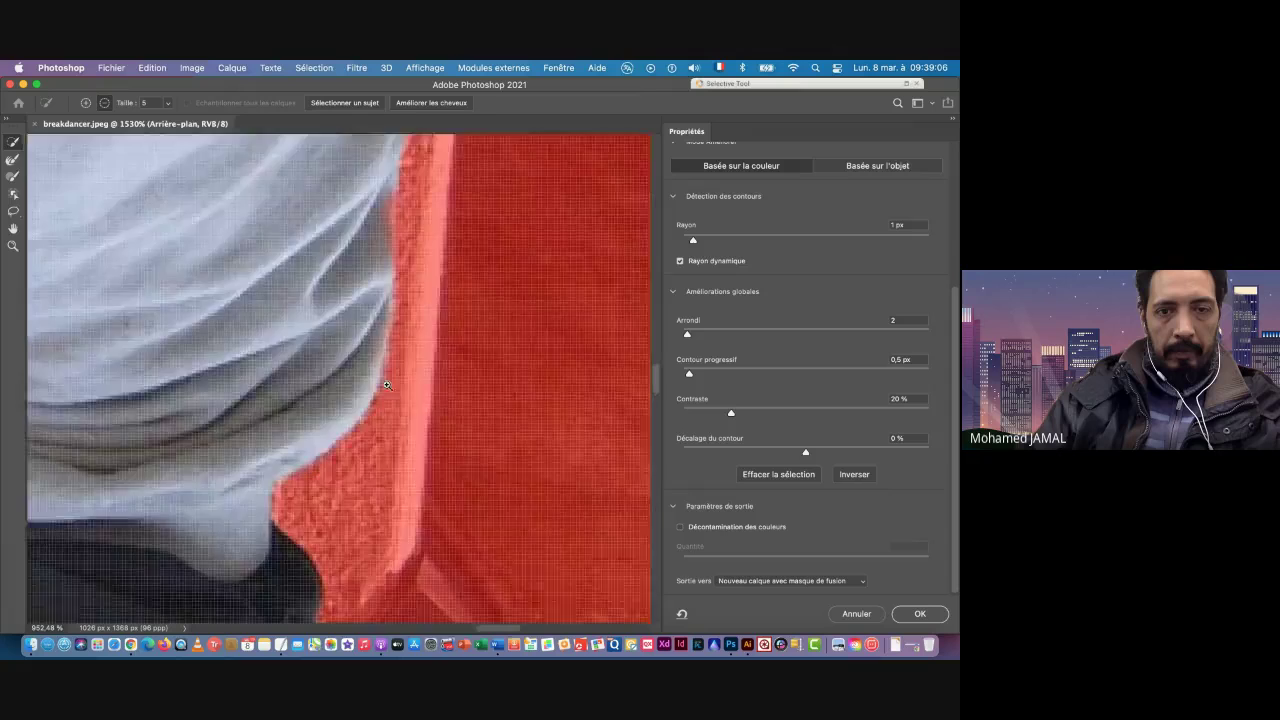
scroll(387, 385, "down", 5)
scroll(217, 531, "up", 2)
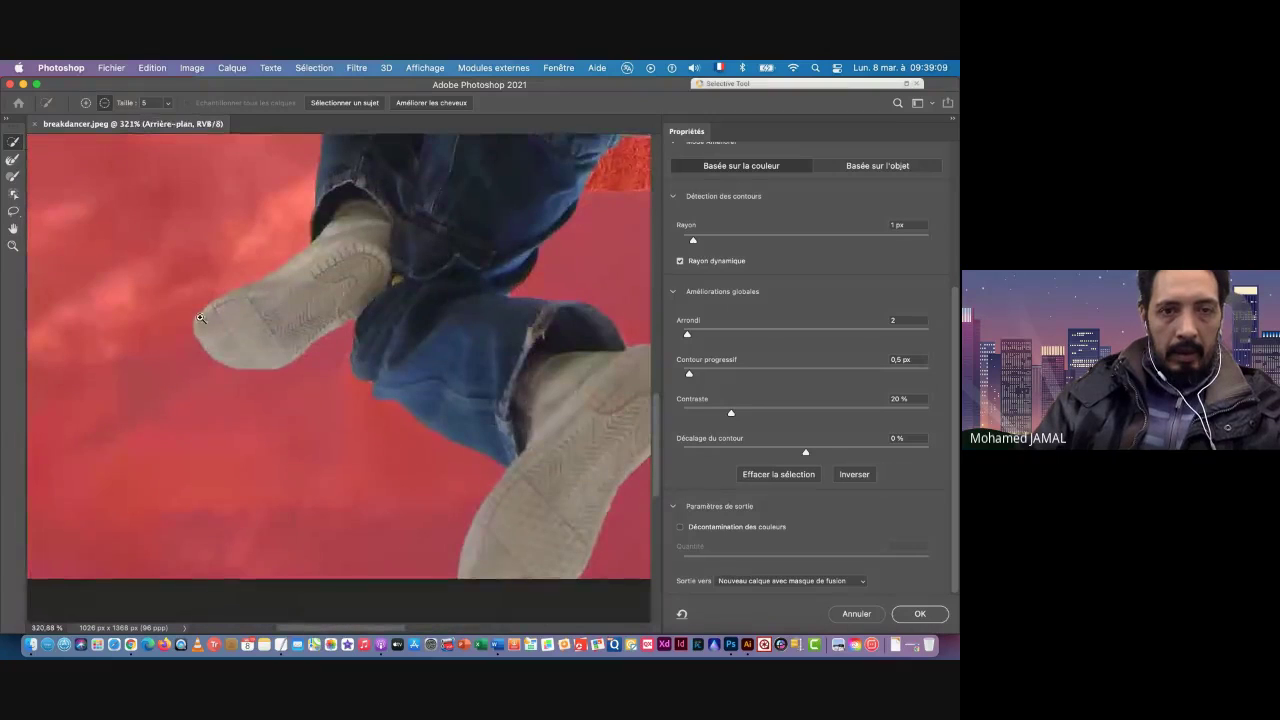
scroll(200, 318, "up", 3)
scroll(198, 320, "down", 4)
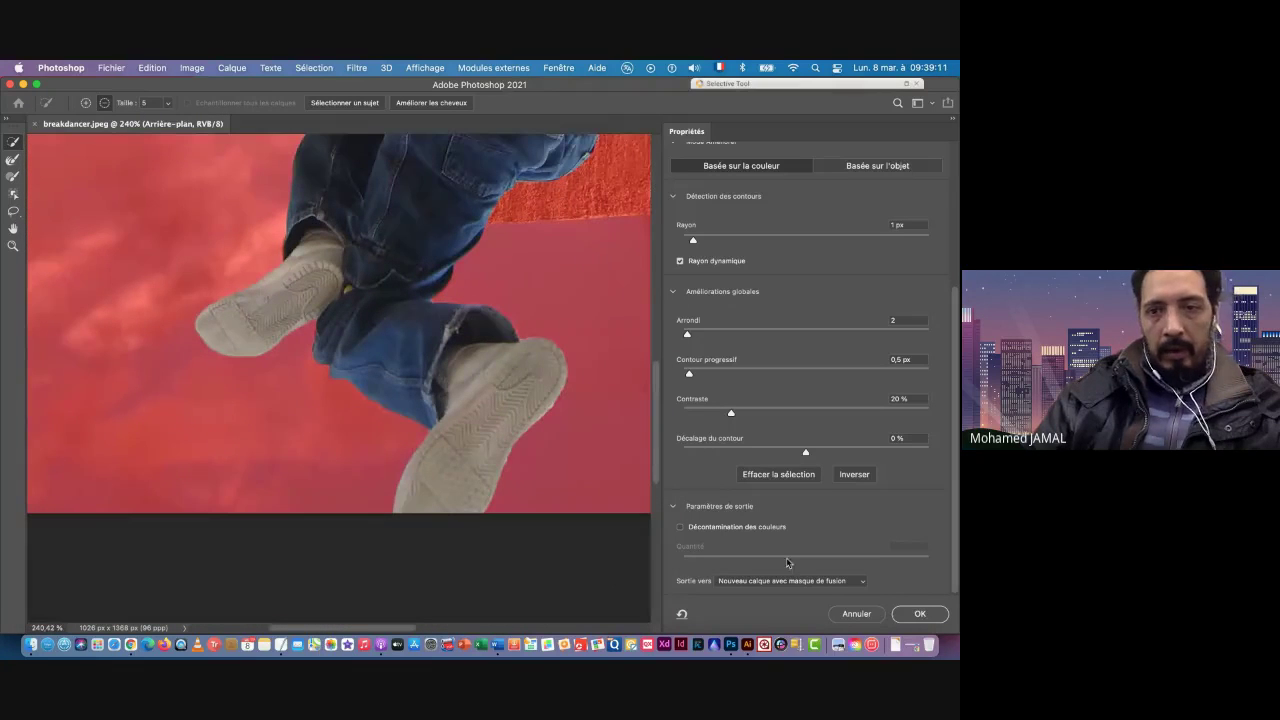
left_click(920, 613)
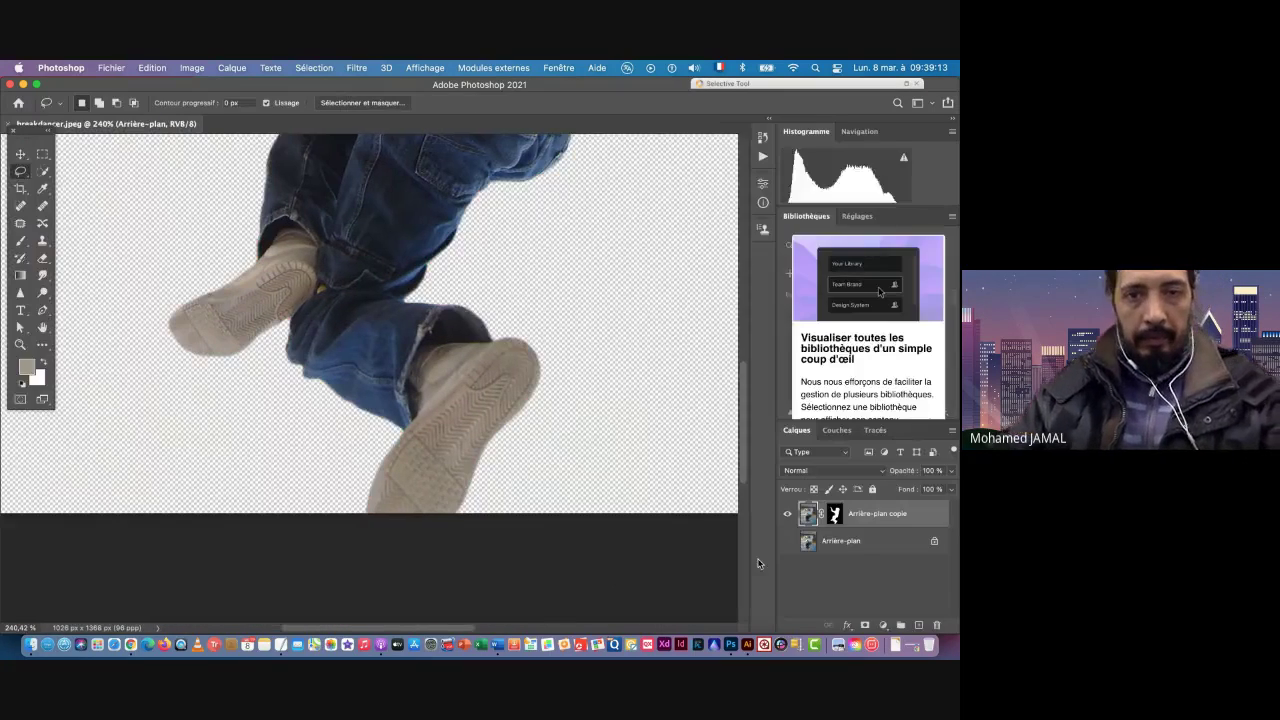
Step: Save the document on the computer in Photoshop format as breakdancer_V3.psd with layers and maximized compatibility
left_click_drag(415, 258, 352, 437)
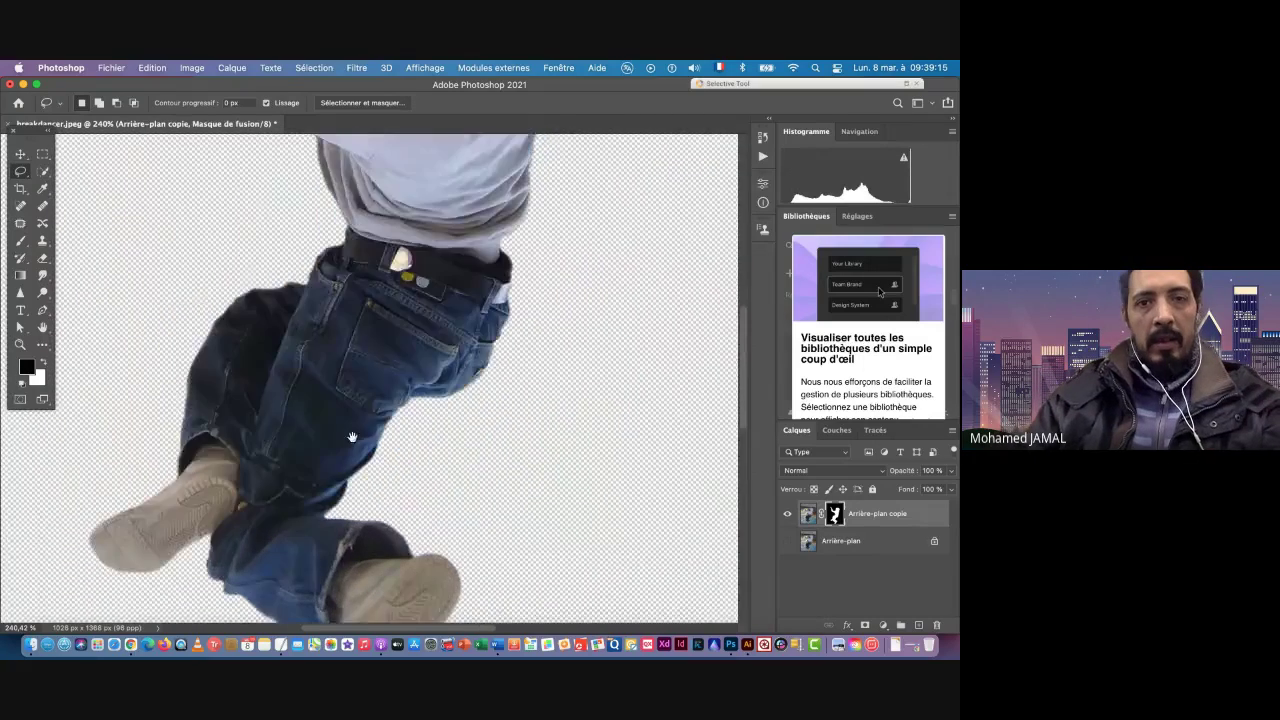
left_click_drag(402, 334, 389, 526)
left_click_drag(391, 286, 399, 446)
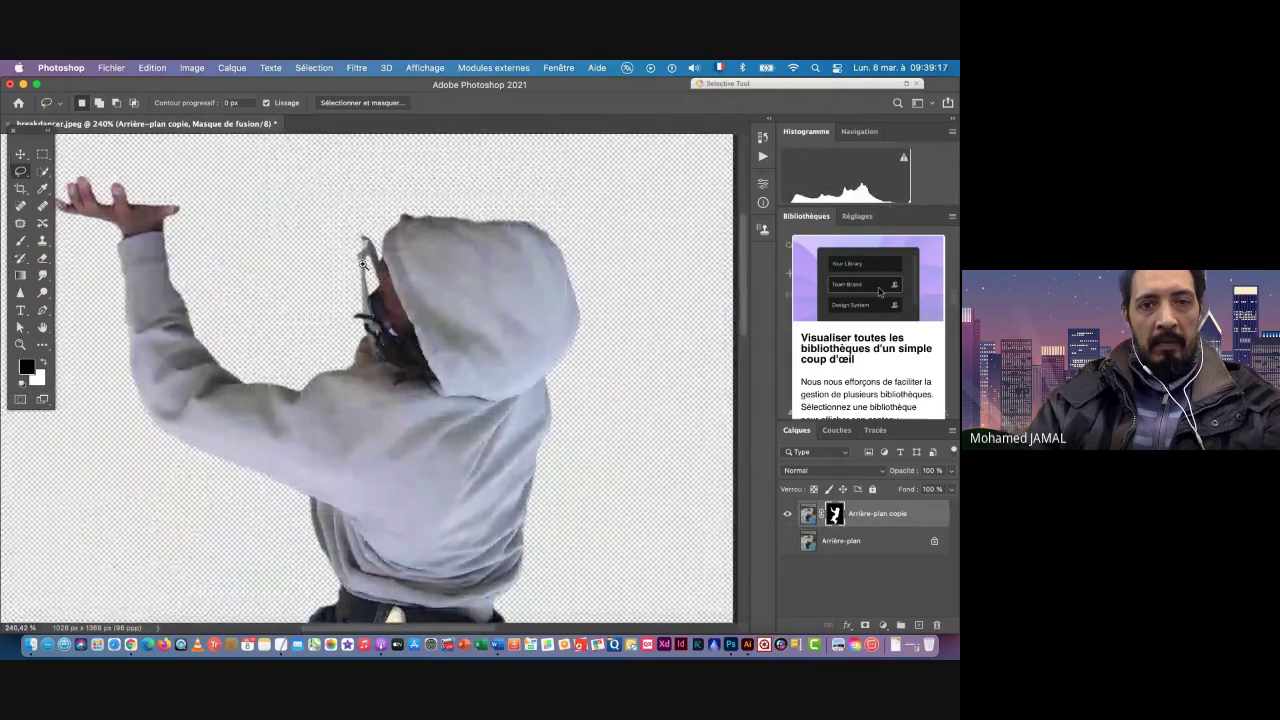
left_click_drag(362, 263, 380, 322)
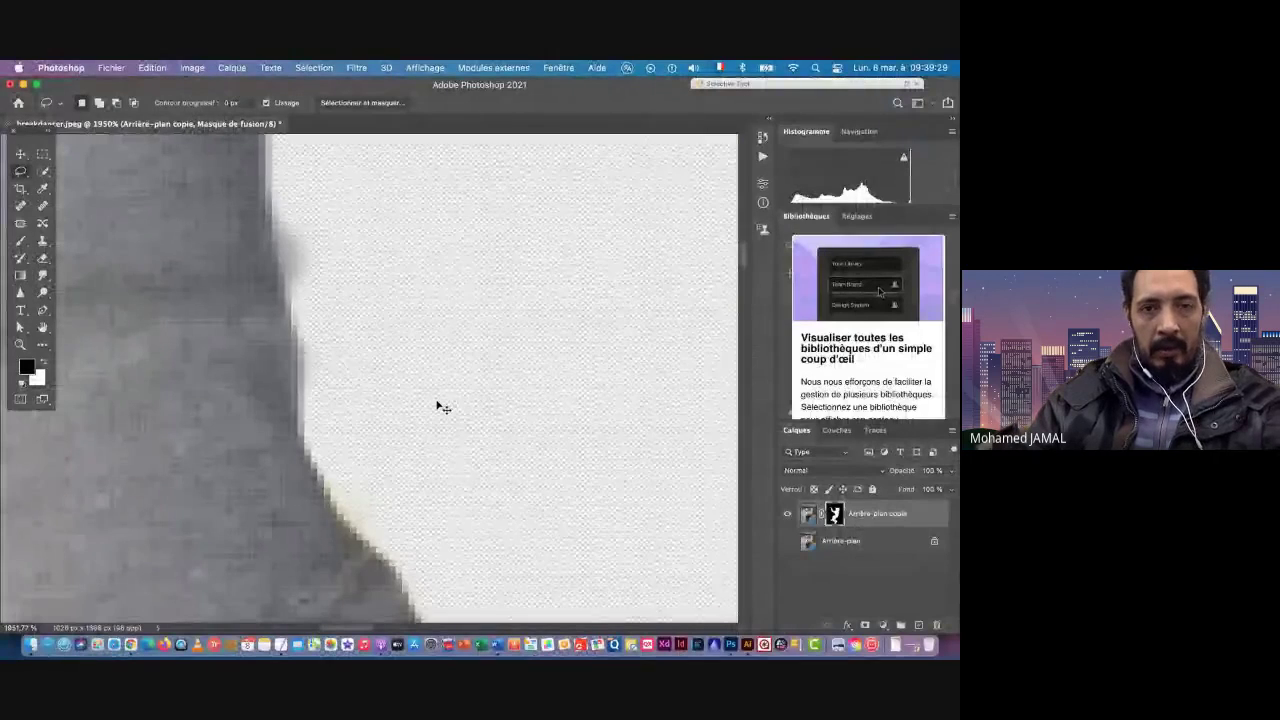
key("super+s")
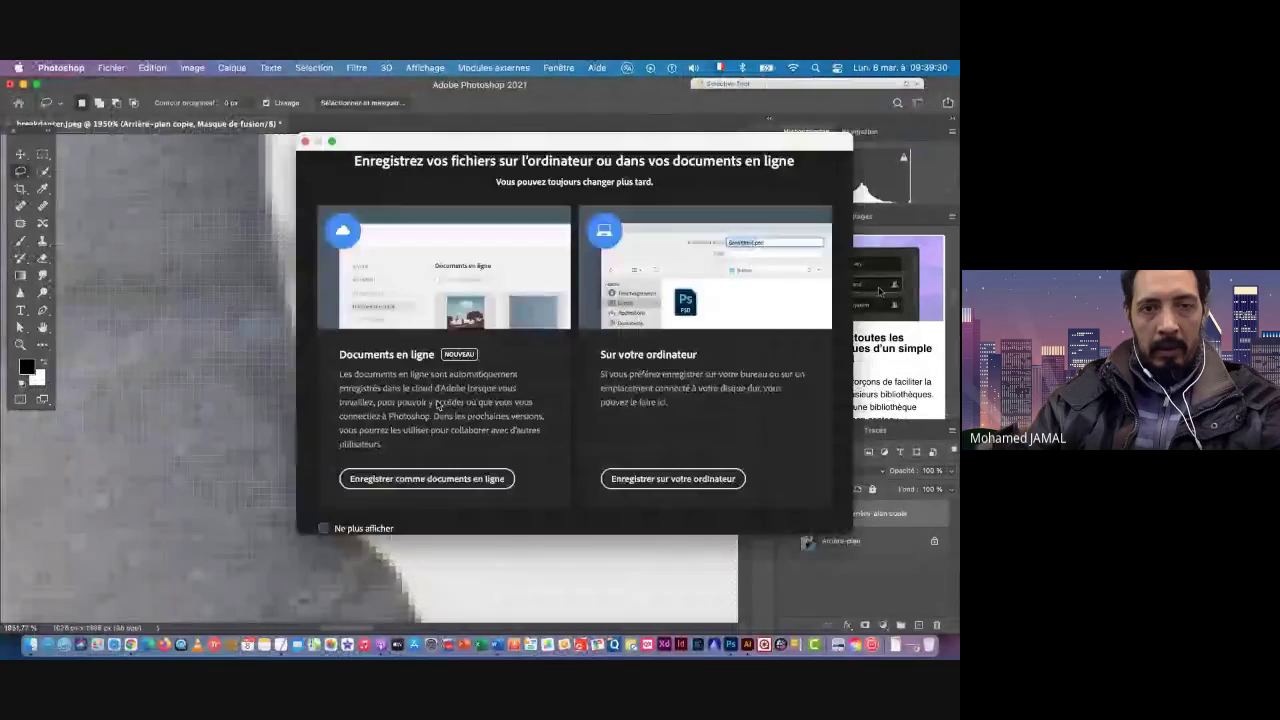
left_click(646, 480)
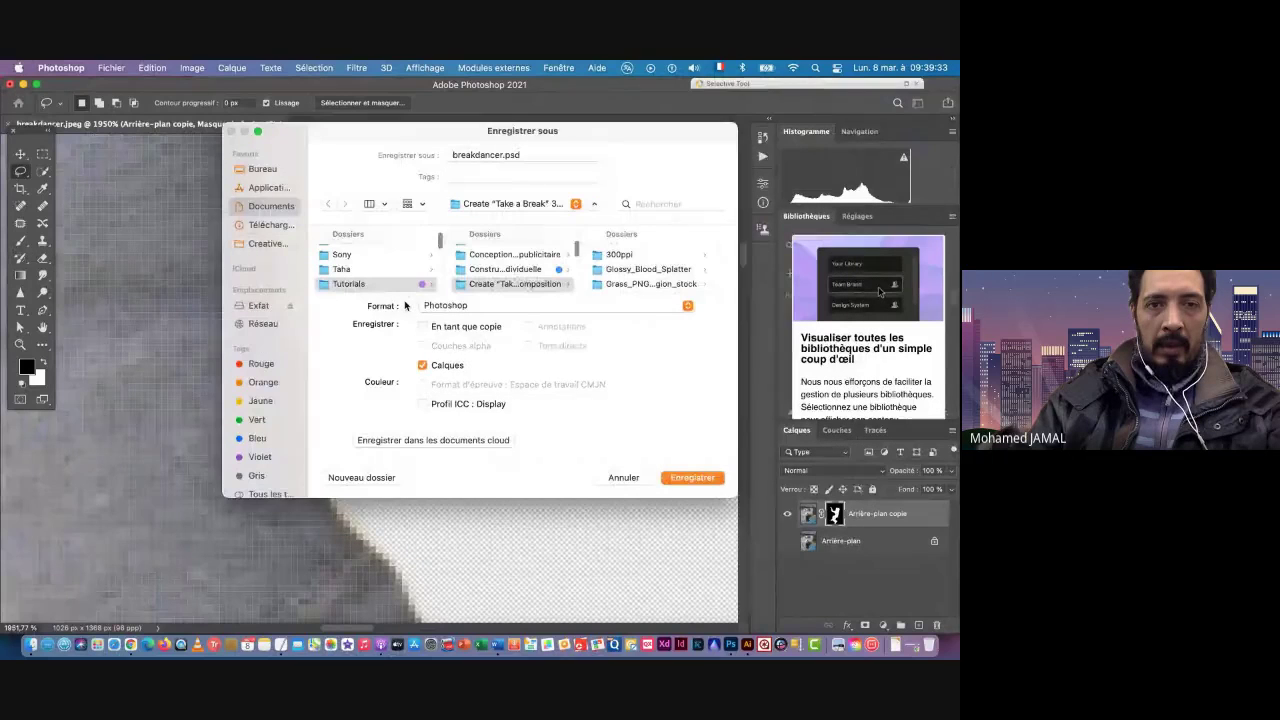
mouse_move(391, 150)
left_mouse_down()
mouse_move(399, 172)
mouse_move(523, 171)
mouse_move(405, 142)
left_mouse_up()
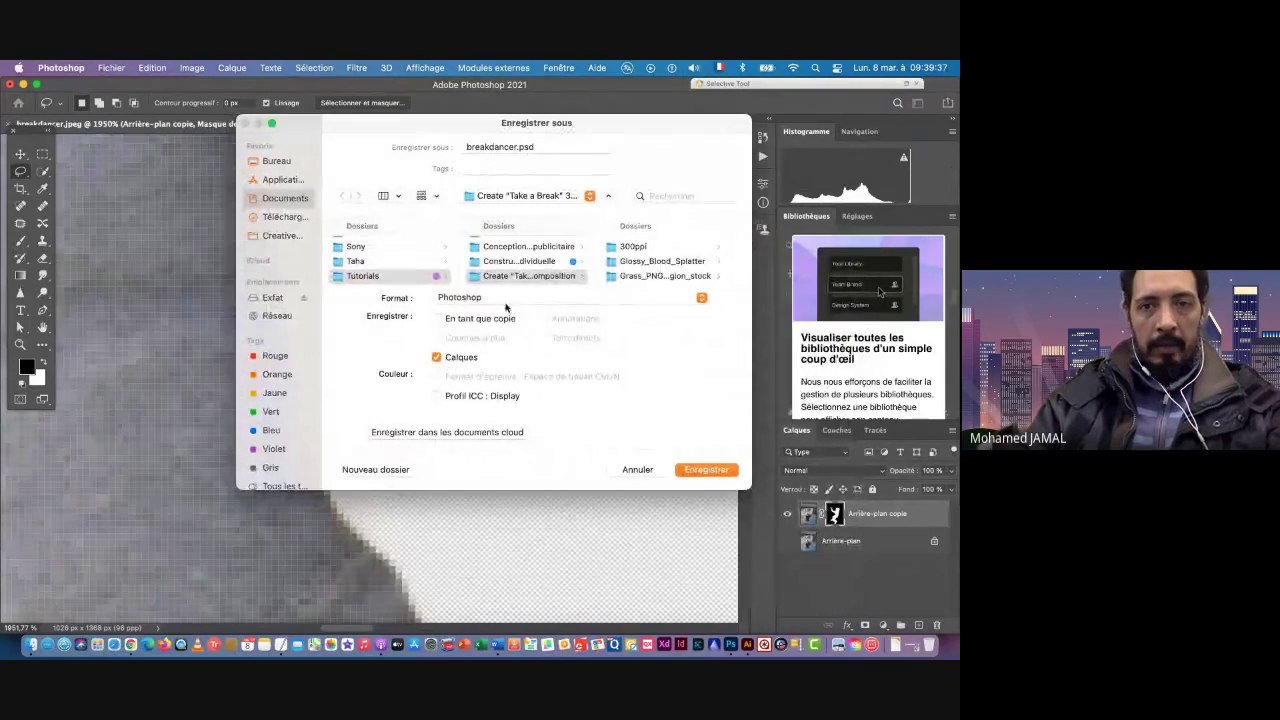
left_click(516, 146)
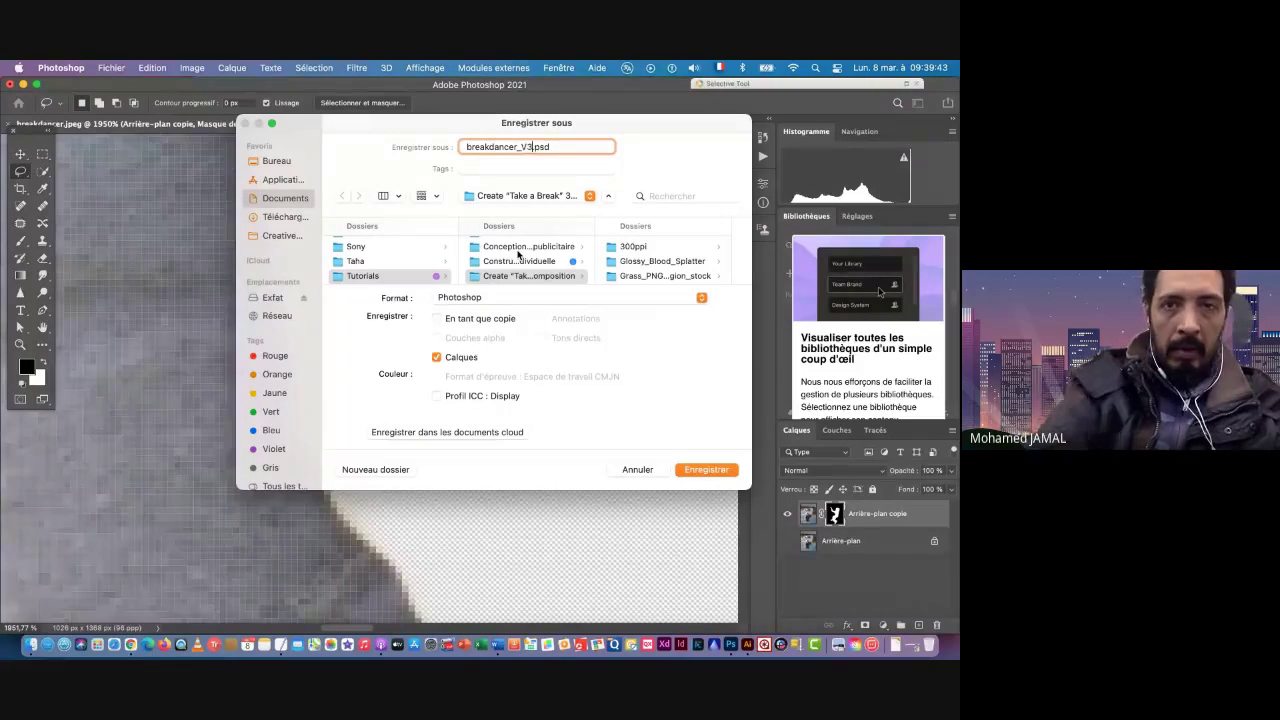
left_click(704, 470)
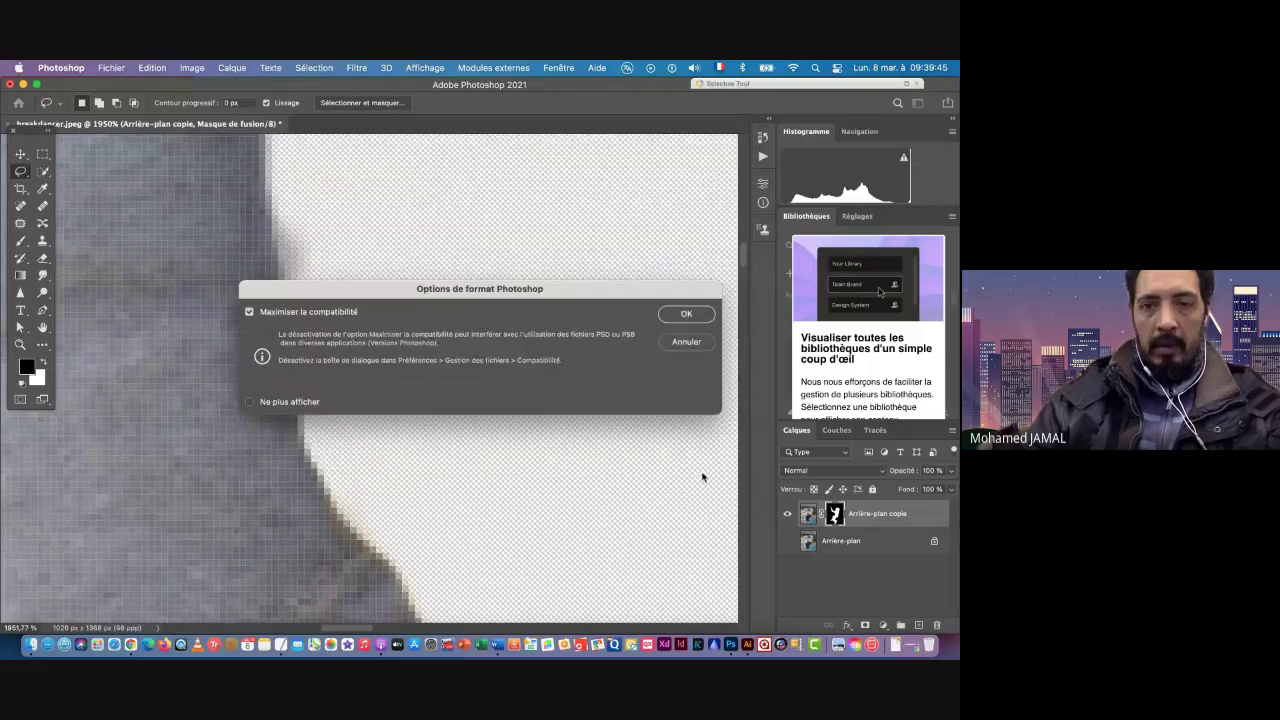
left_click(686, 313)
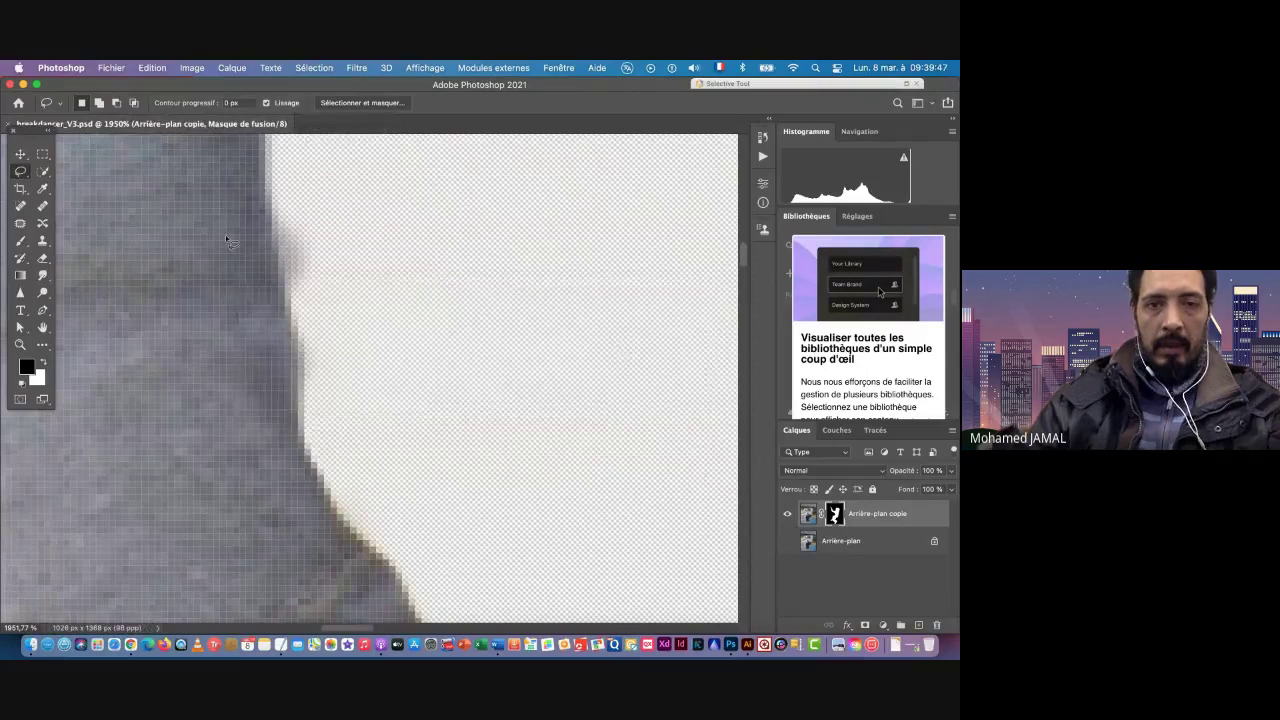
Step: Paint out the blurry spot beside the raised sleeve on the layer mask with a soft 8 px black brush
left_click(20, 241)
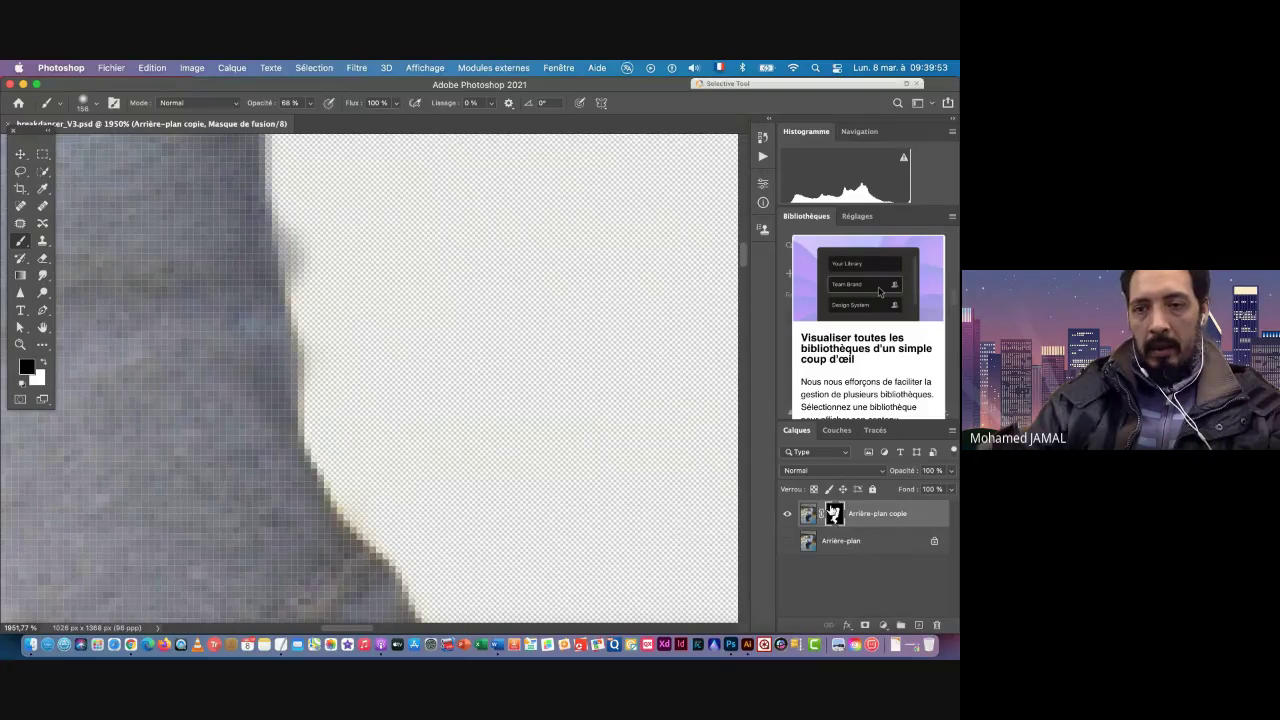
right_click(361, 241)
left_click_drag(444, 274, 437, 276)
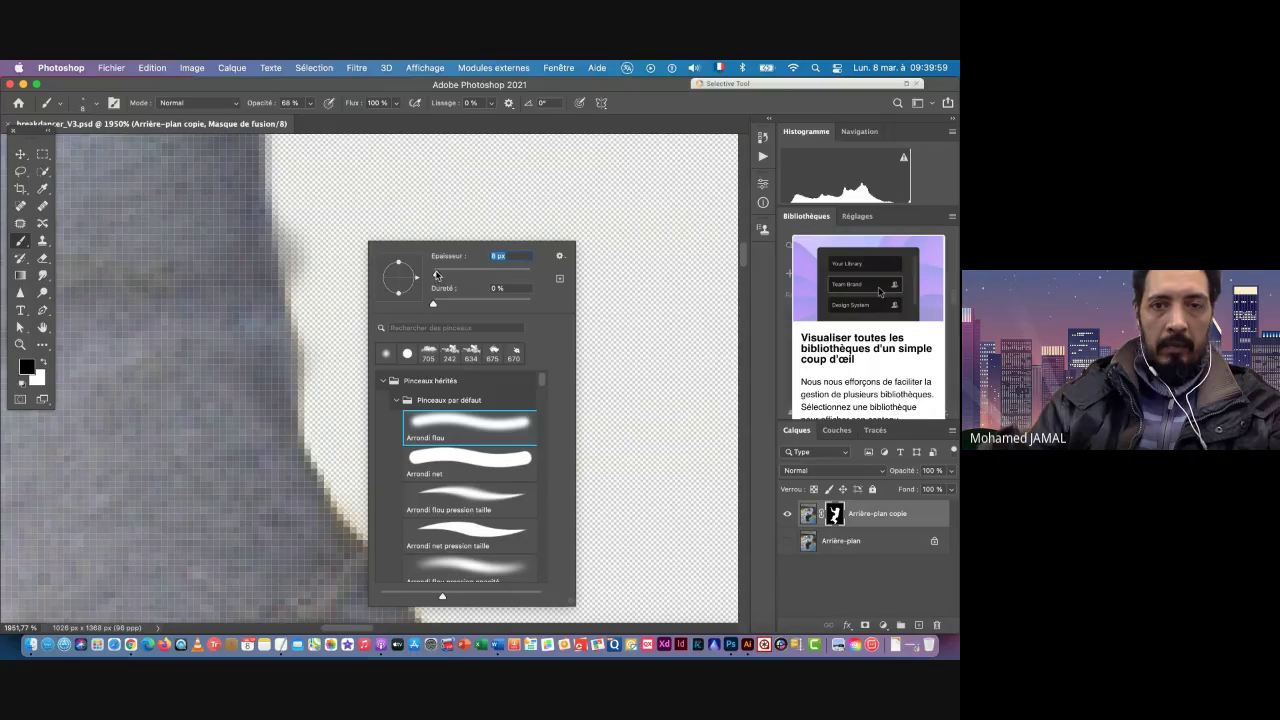
key("Return")
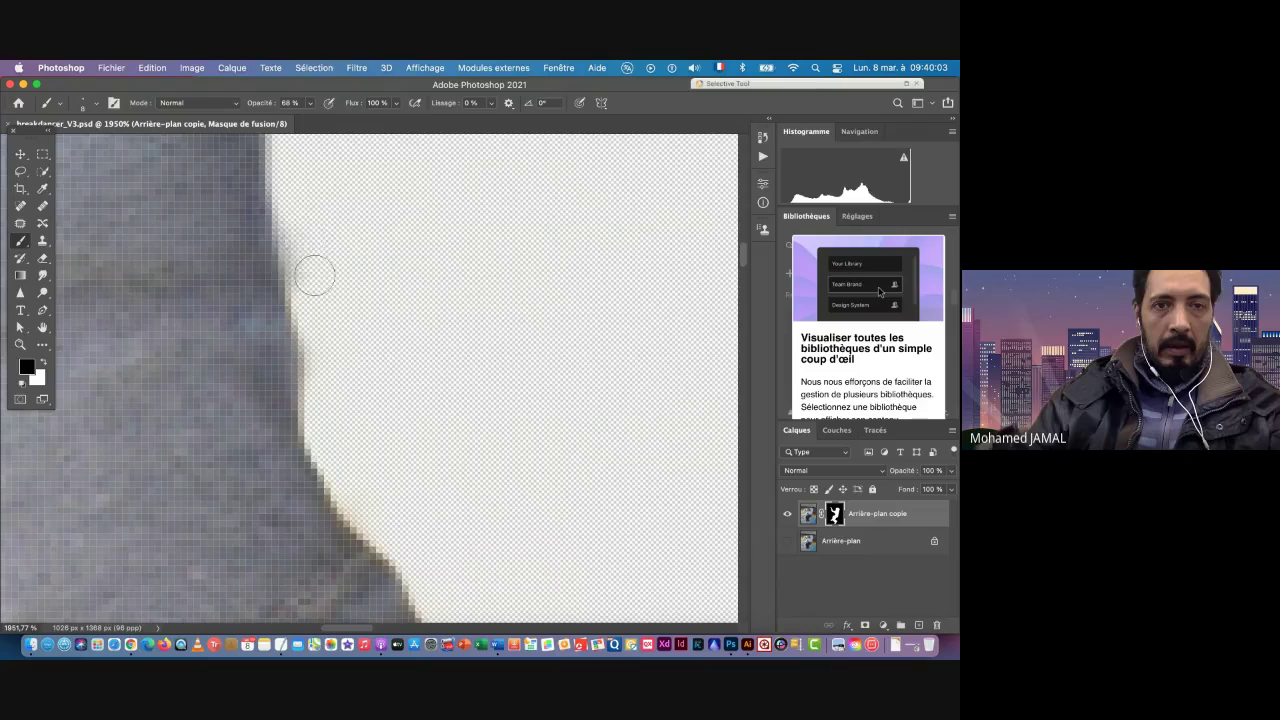
Step: Inspect the cutout's edges from the raised arm down to the shoes for leftover background
scroll(376, 363, "down", 5)
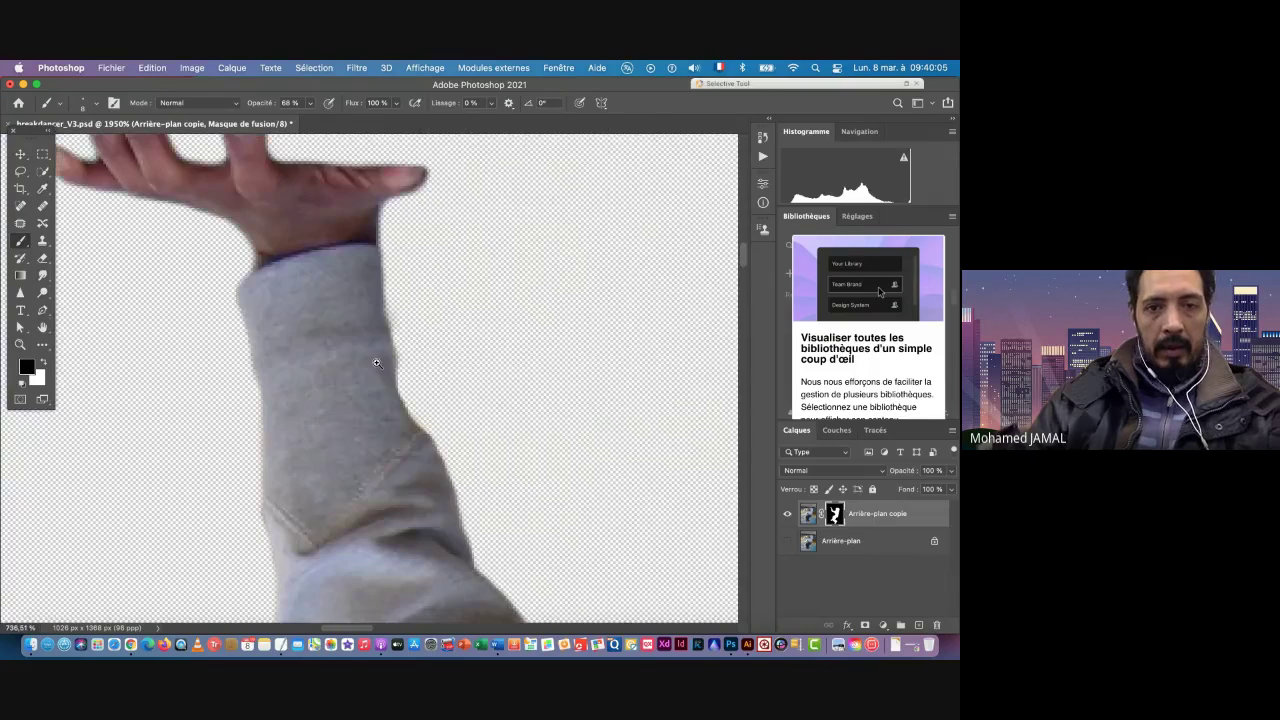
scroll(376, 363, "down", 3)
scroll(371, 363, "down", 8)
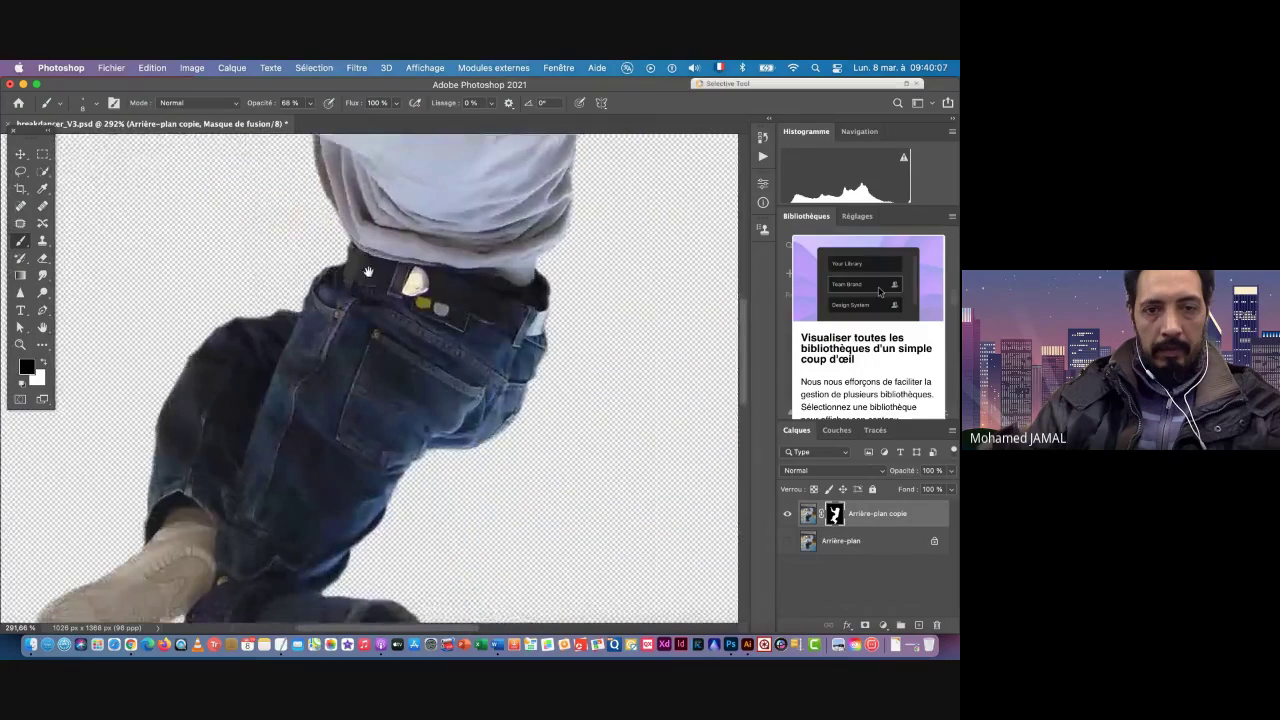
scroll(284, 308, "up", 4)
scroll(357, 300, "down", 4)
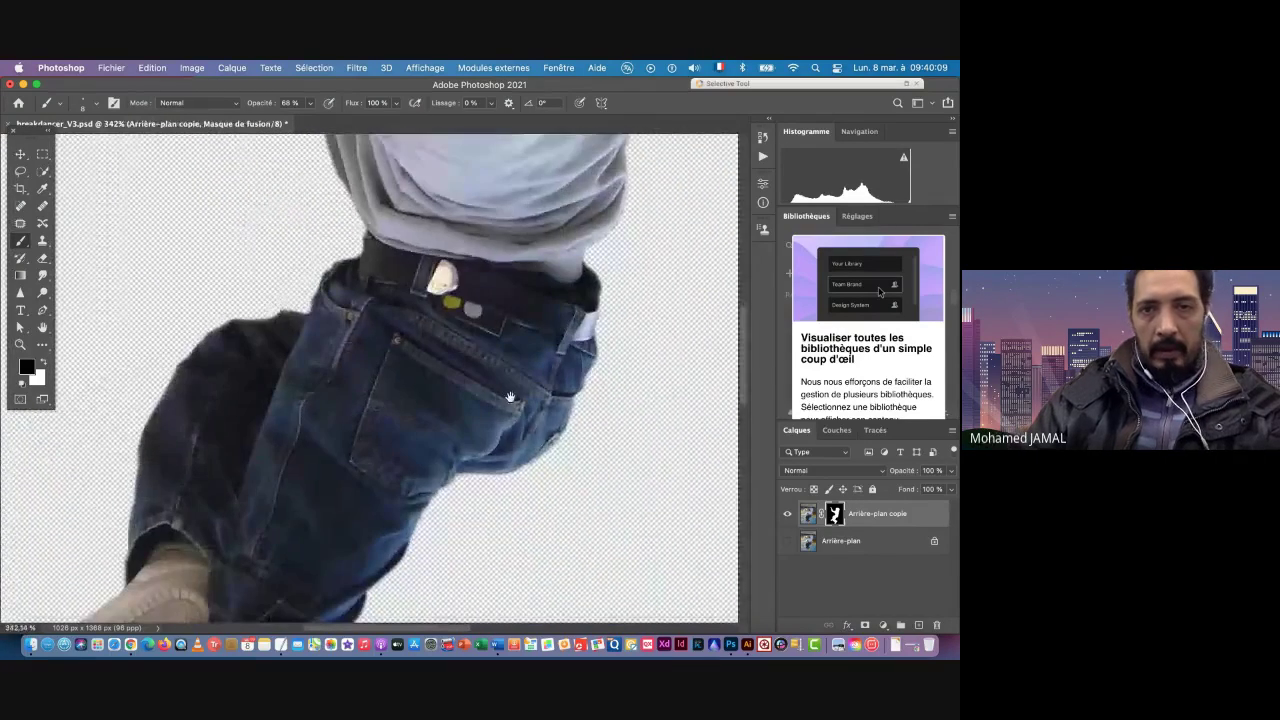
scroll(498, 278, "up", 1)
scroll(498, 278, "down", 3)
scroll(414, 281, "down", 3)
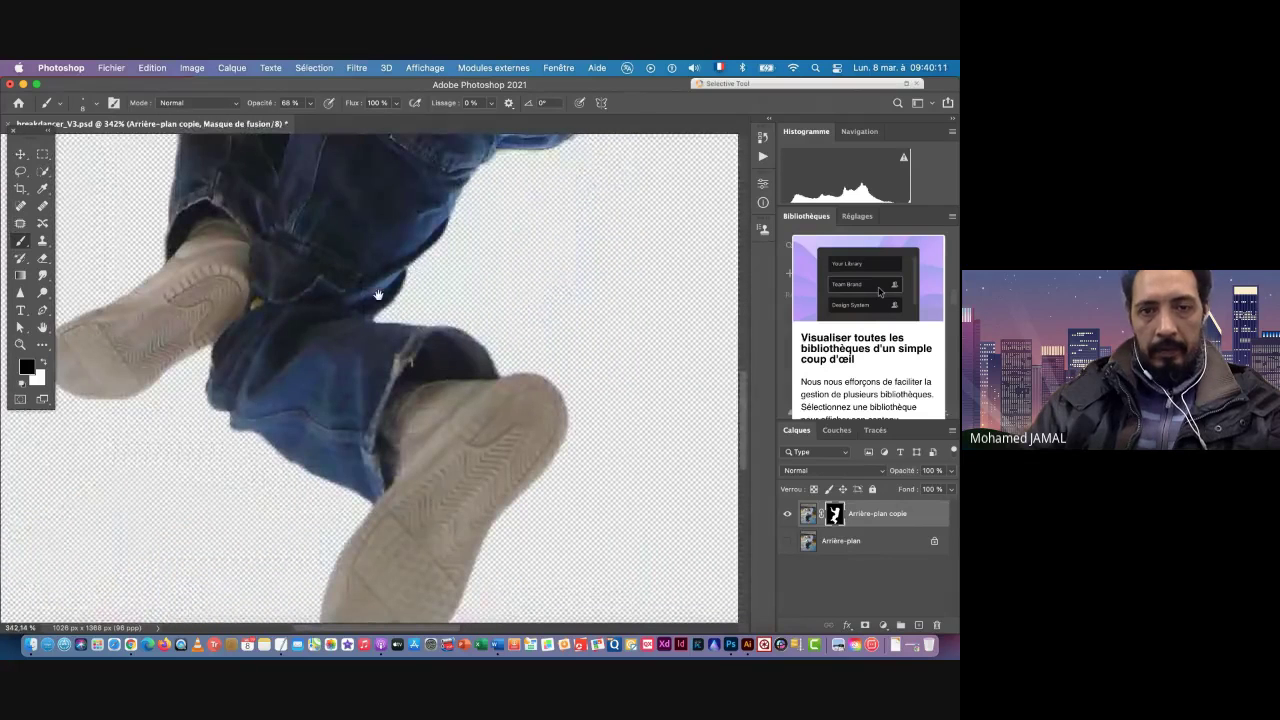
scroll(378, 295, "down", 10)
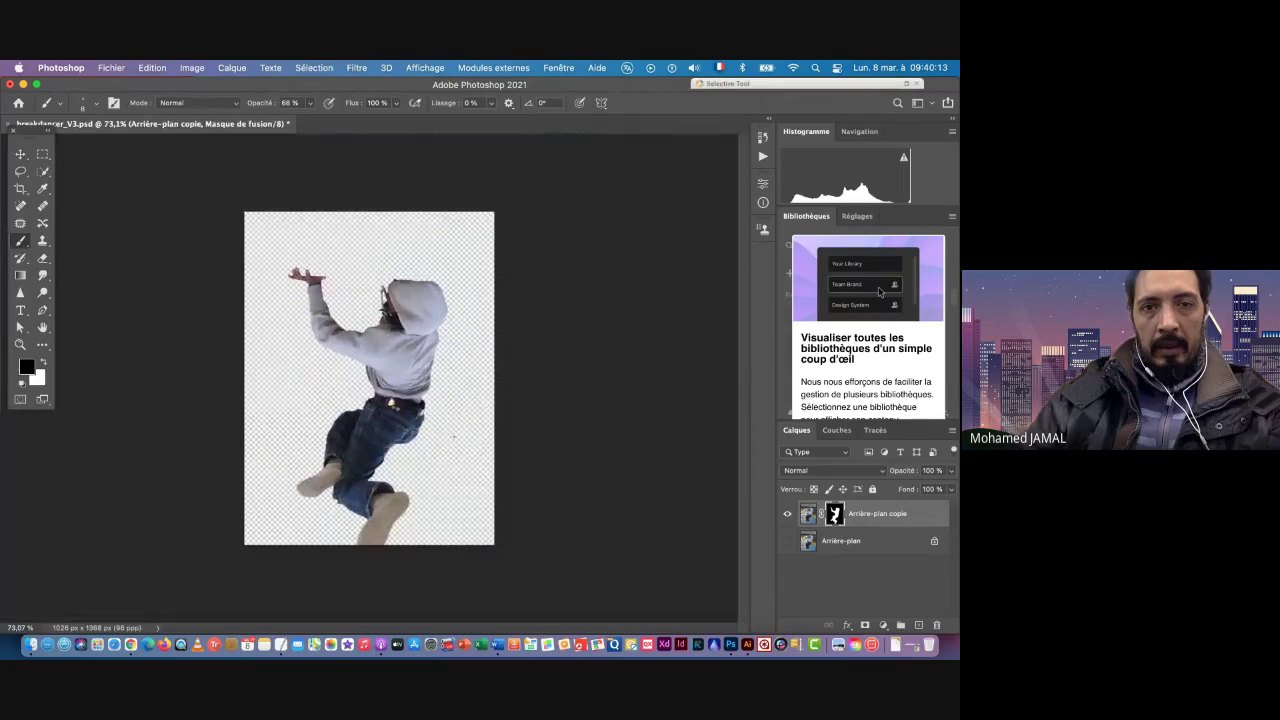
Step: Convert the locked background layer into a regular layer and hide it
key("v")
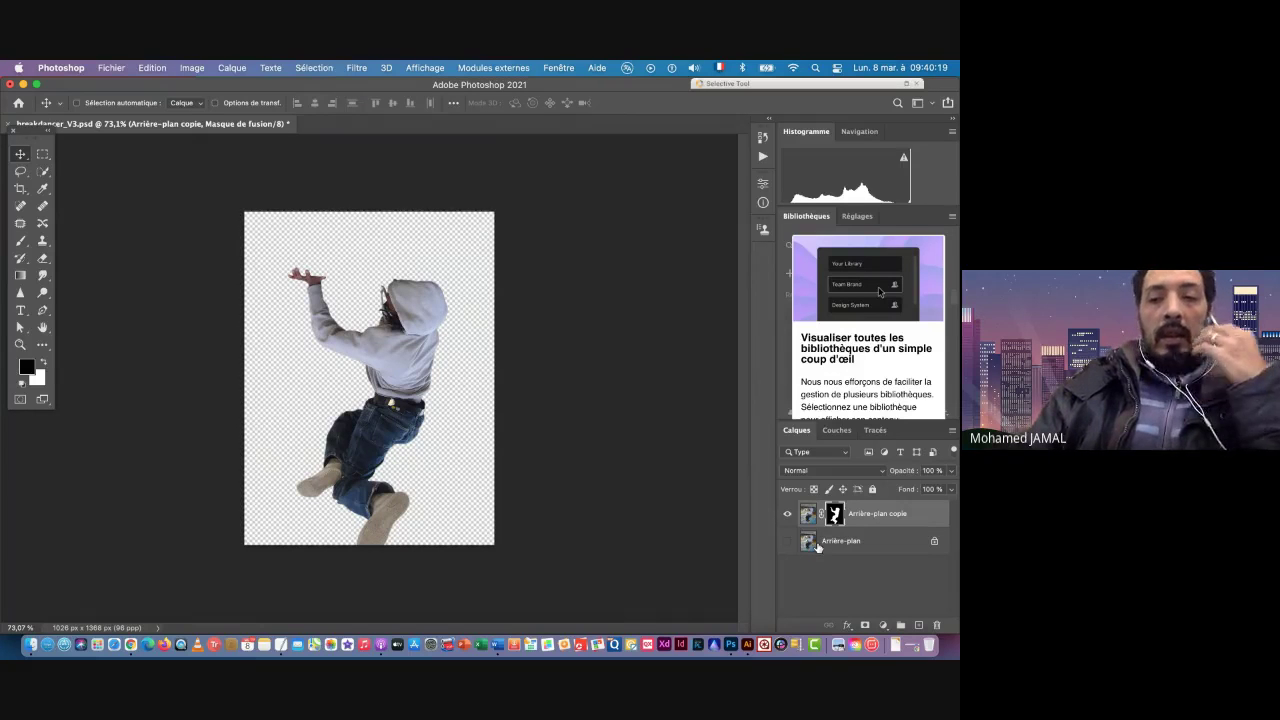
double_click(893, 543)
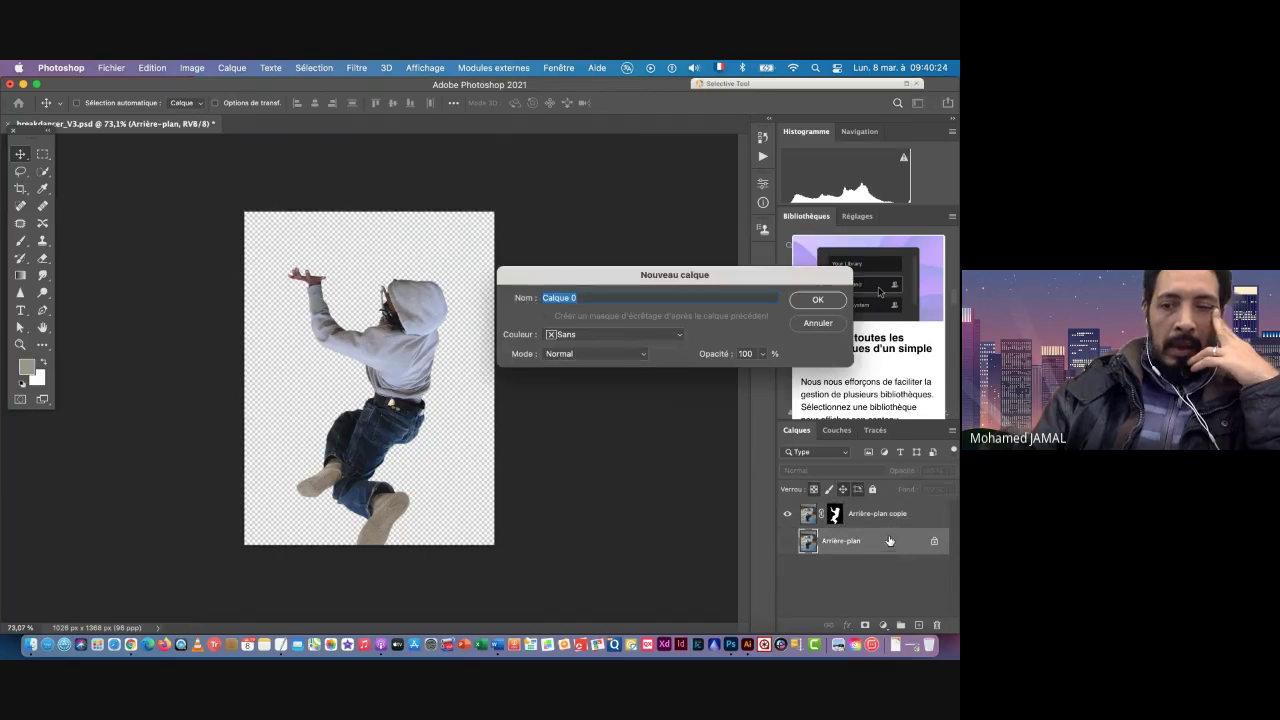
left_click(817, 299)
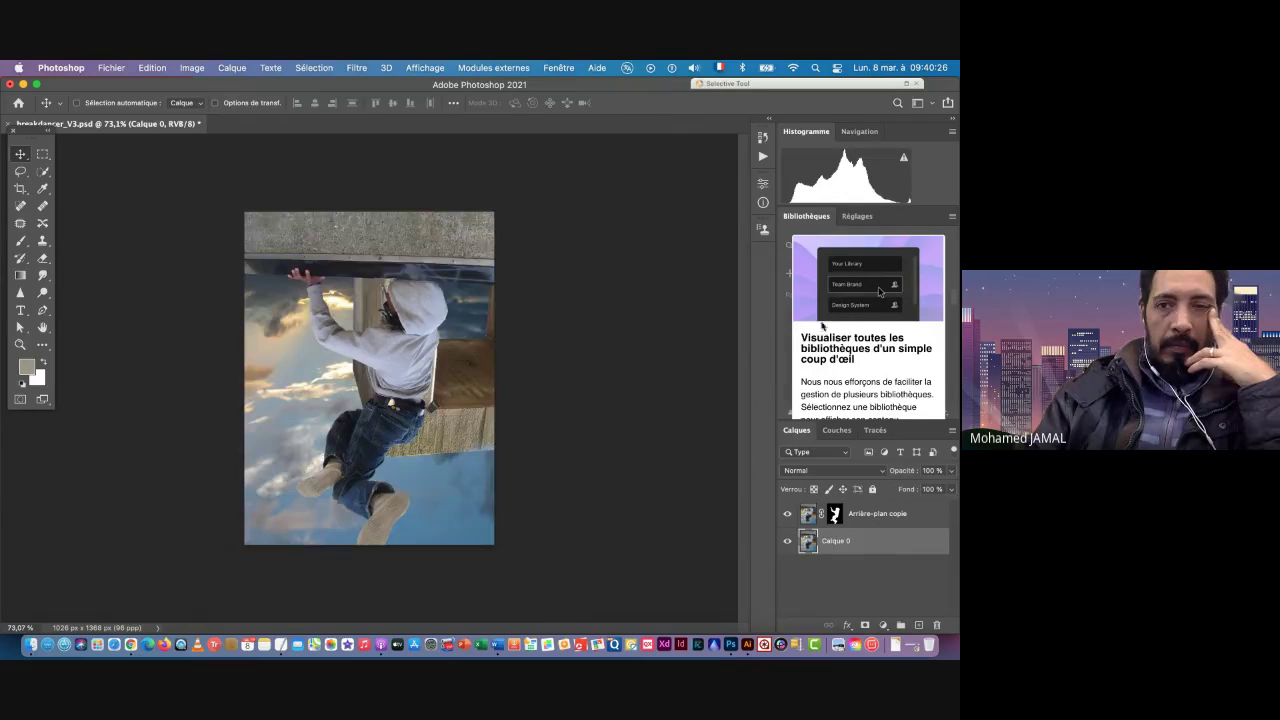
left_click(788, 543)
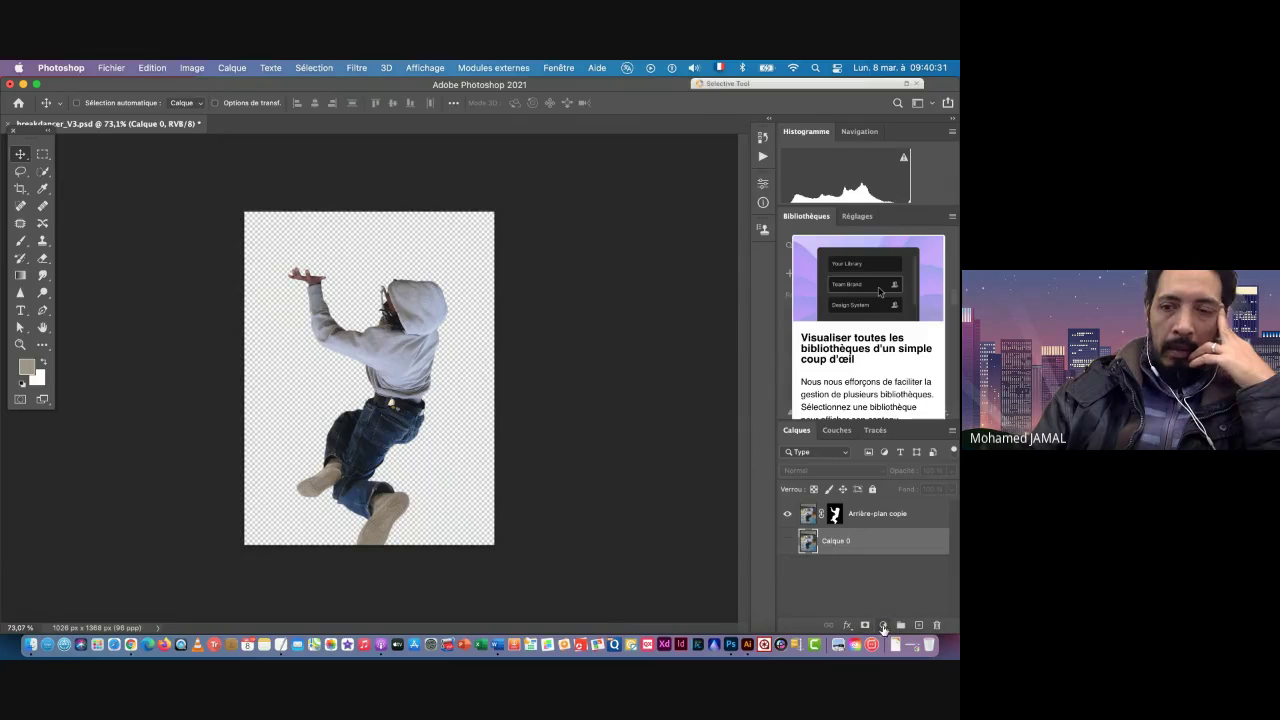
Step: Add a gradient fill layer beneath the dancer using the first Blues preset, Bleu_01, with the gradient reversed
left_click(883, 626)
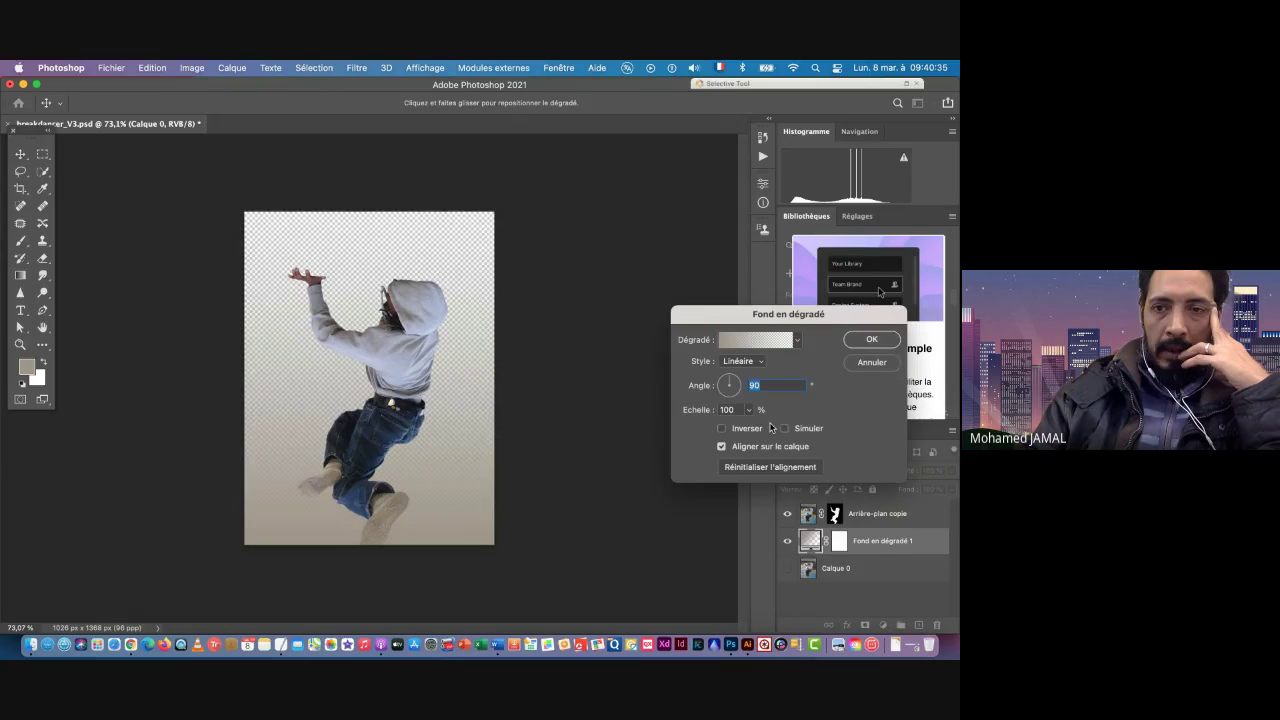
left_click(797, 340)
left_click(684, 384)
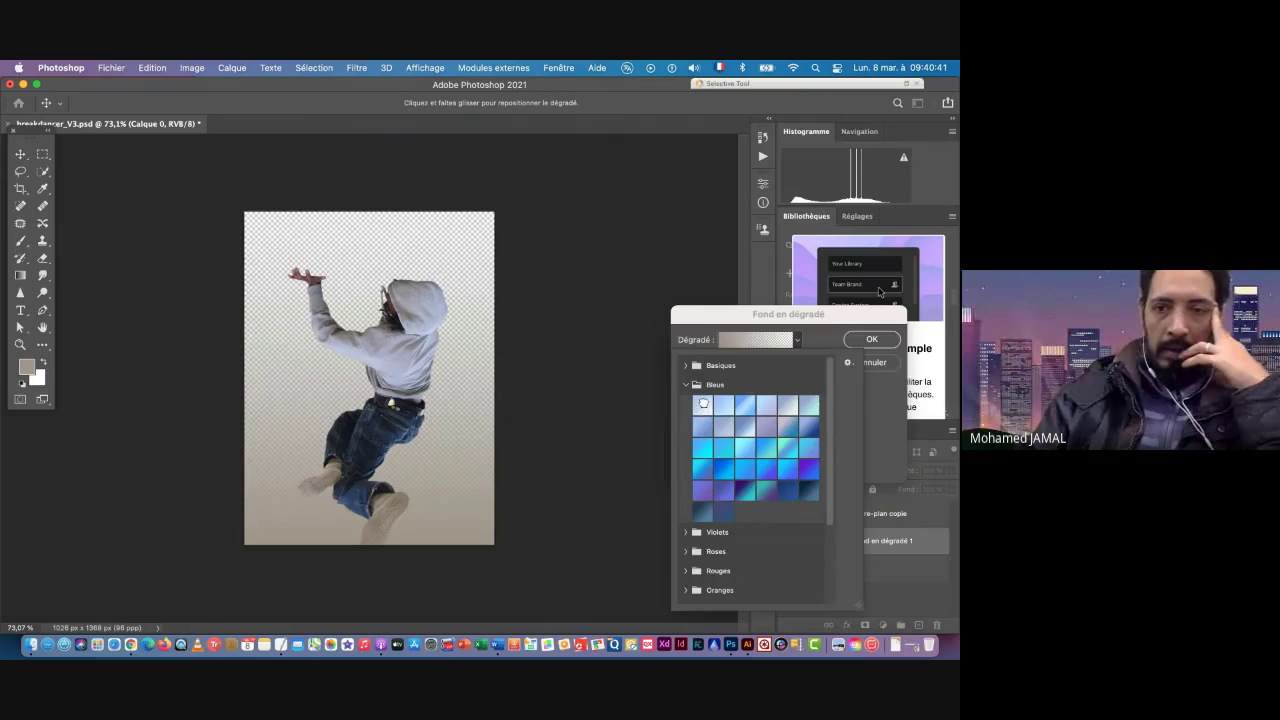
left_click(703, 403)
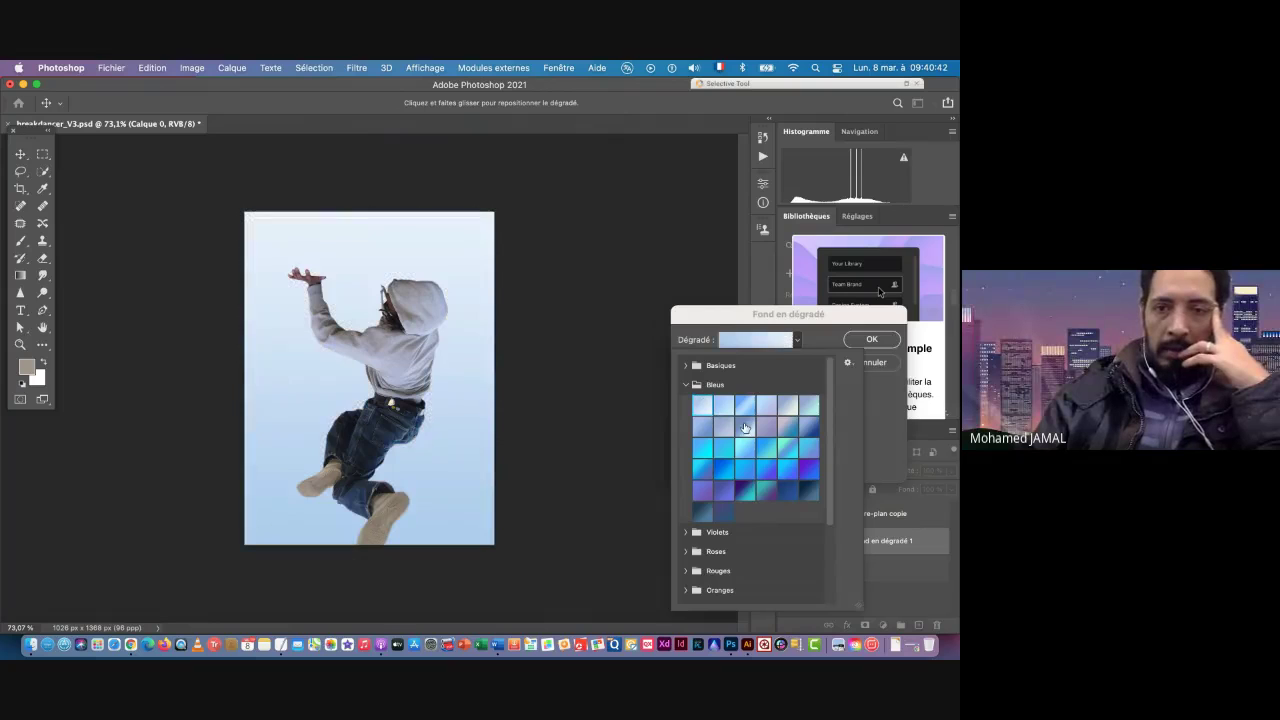
left_click(886, 419)
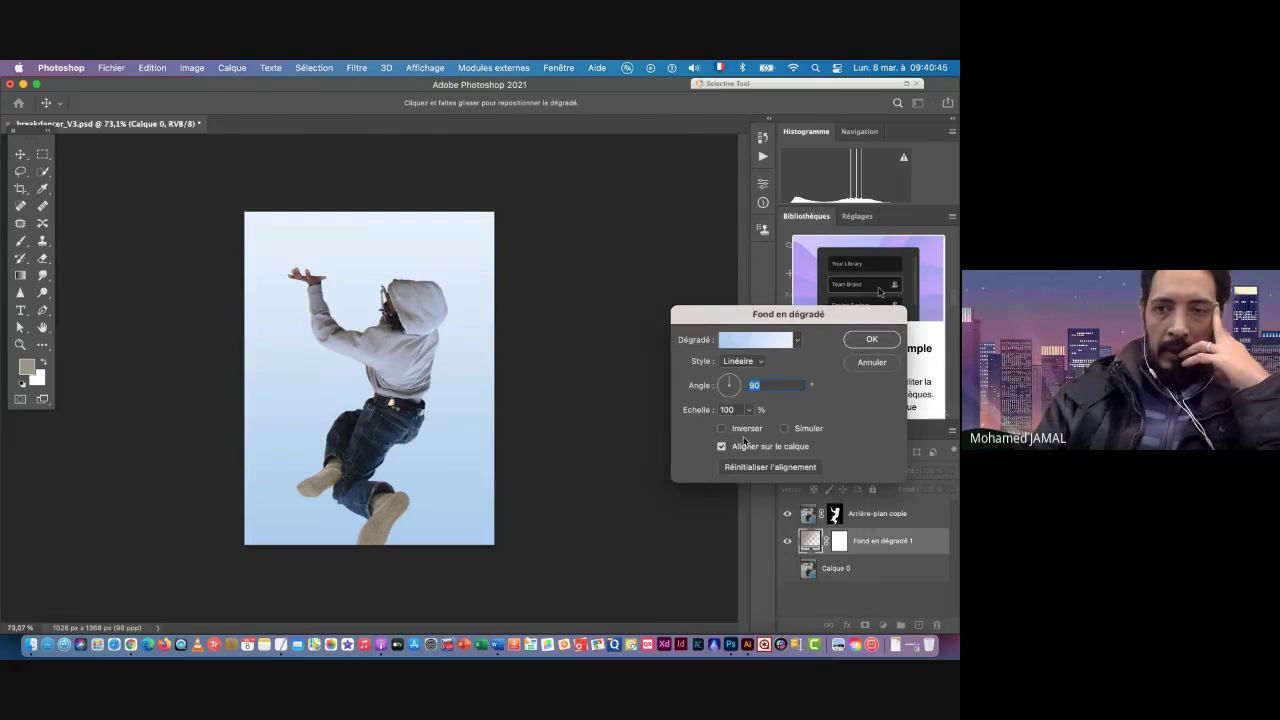
left_click(742, 430)
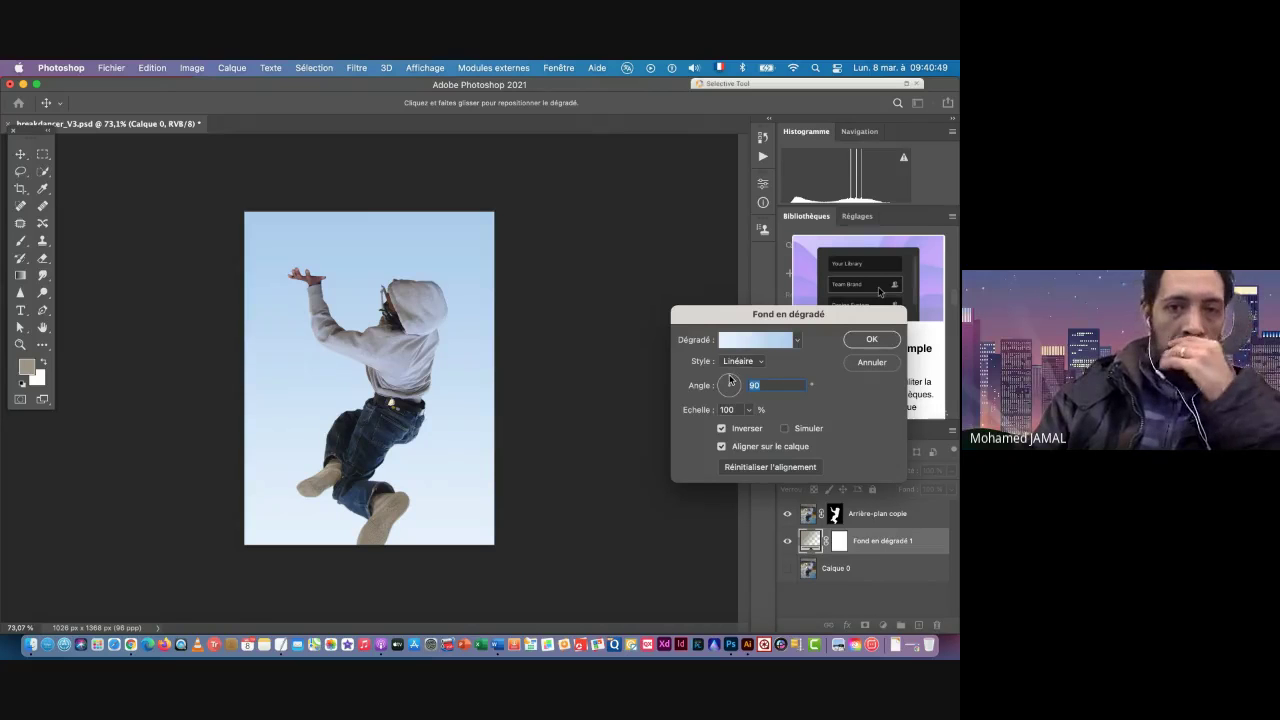
Step: Check the colours of both gradient stops, keep them as they are, and apply the gradient fill
left_click(756, 341)
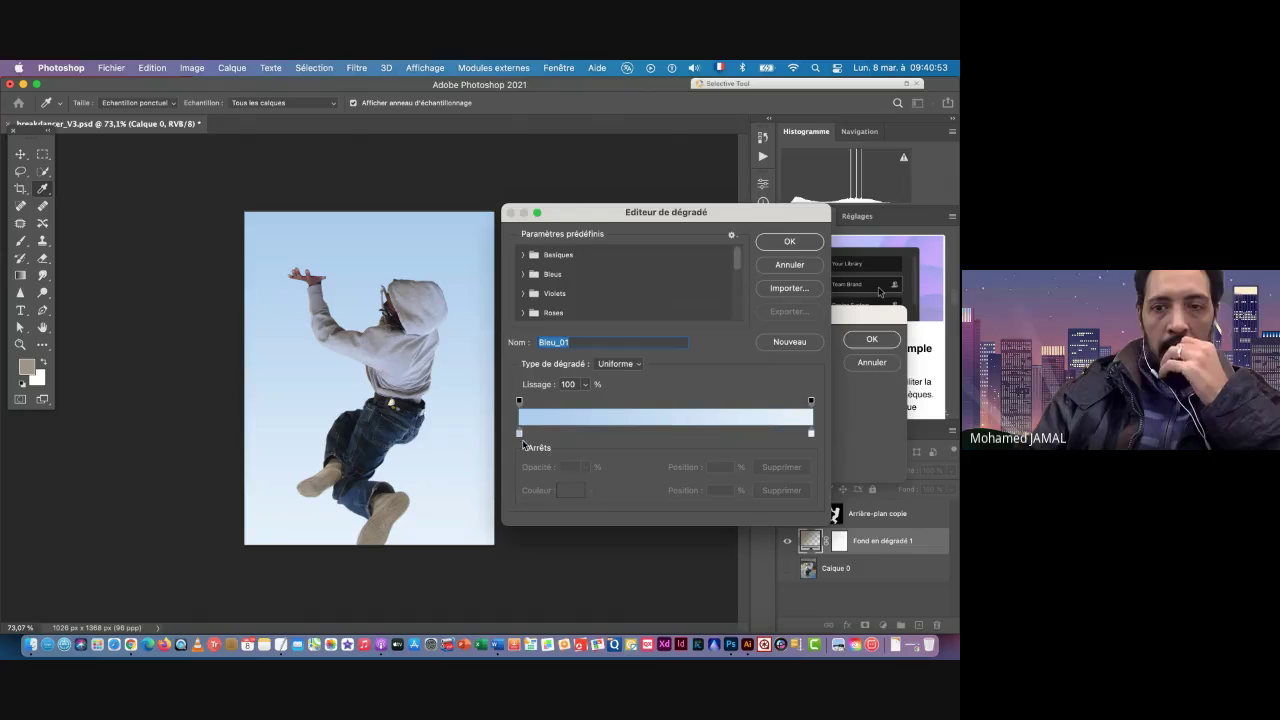
left_click(519, 434)
left_click(570, 490)
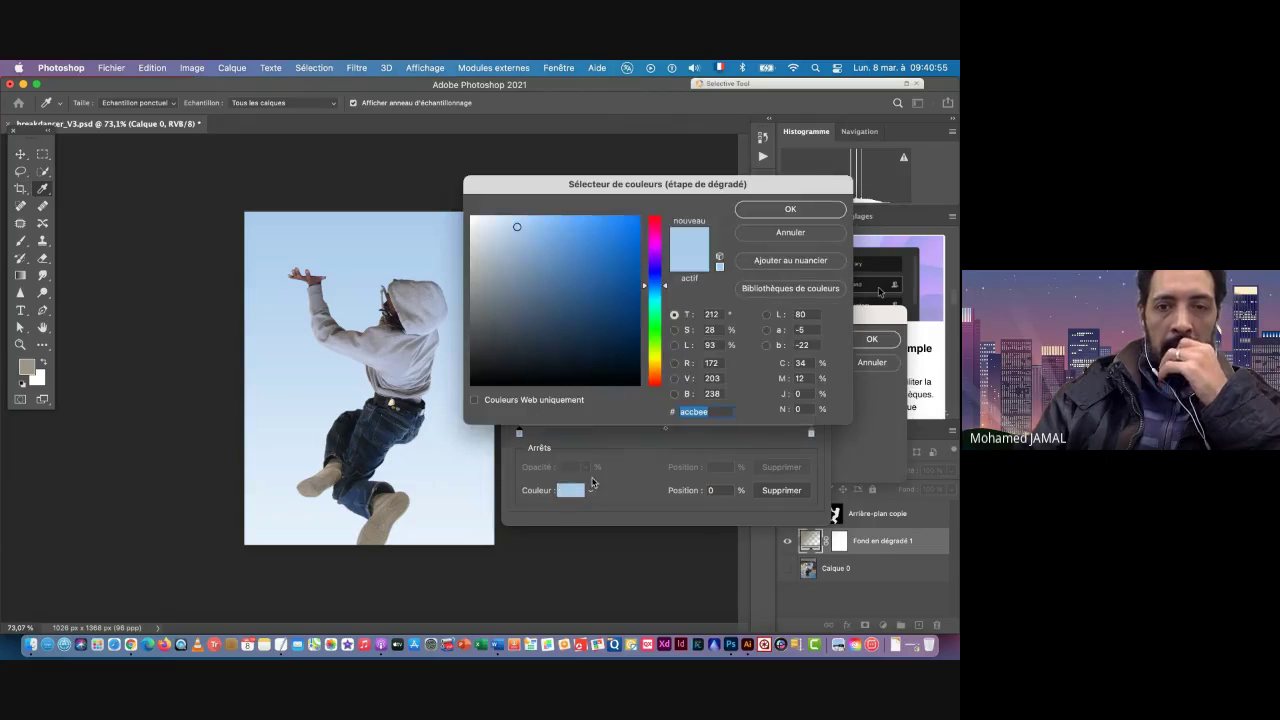
left_click(775, 210)
left_click(810, 436)
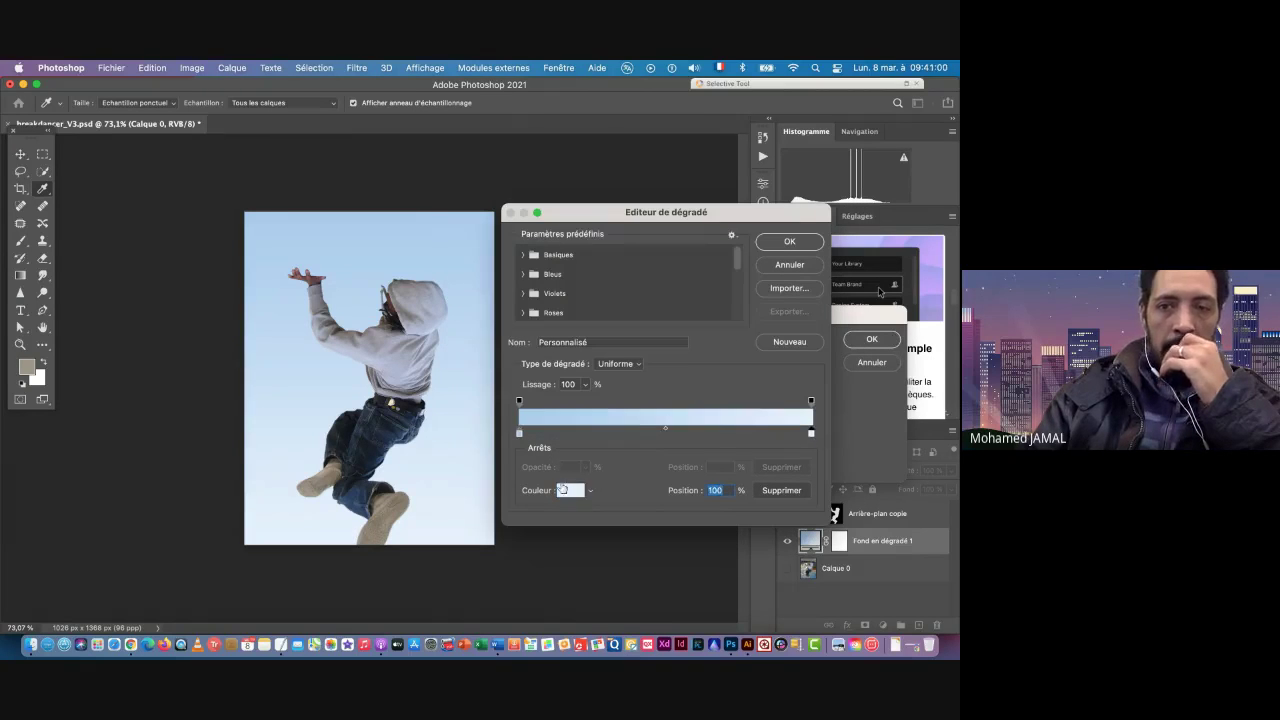
left_click(565, 490)
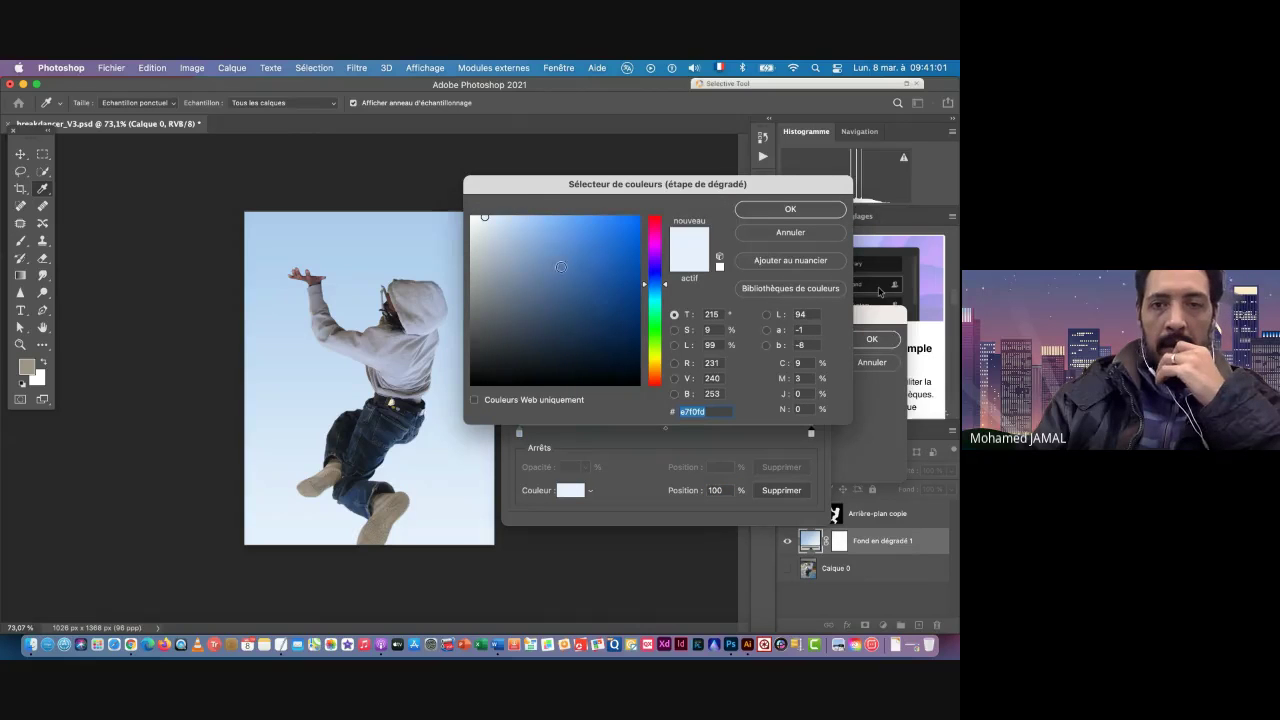
left_click(772, 210)
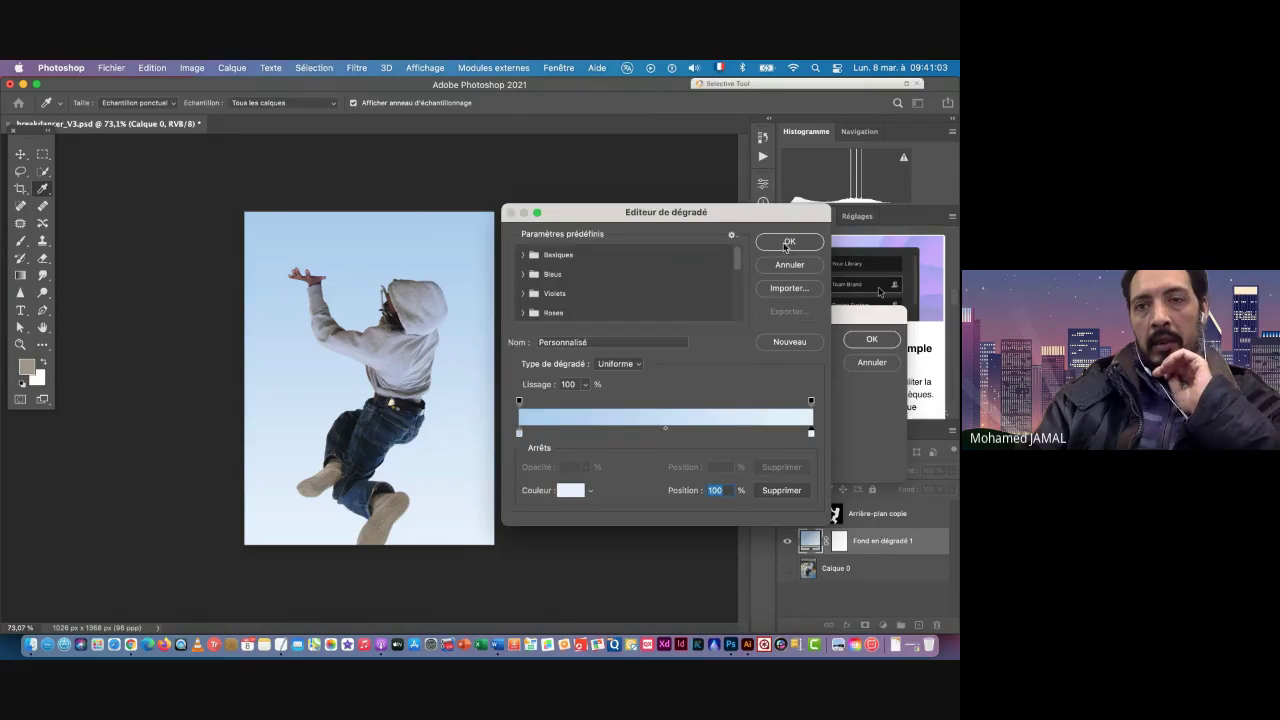
left_click(789, 241)
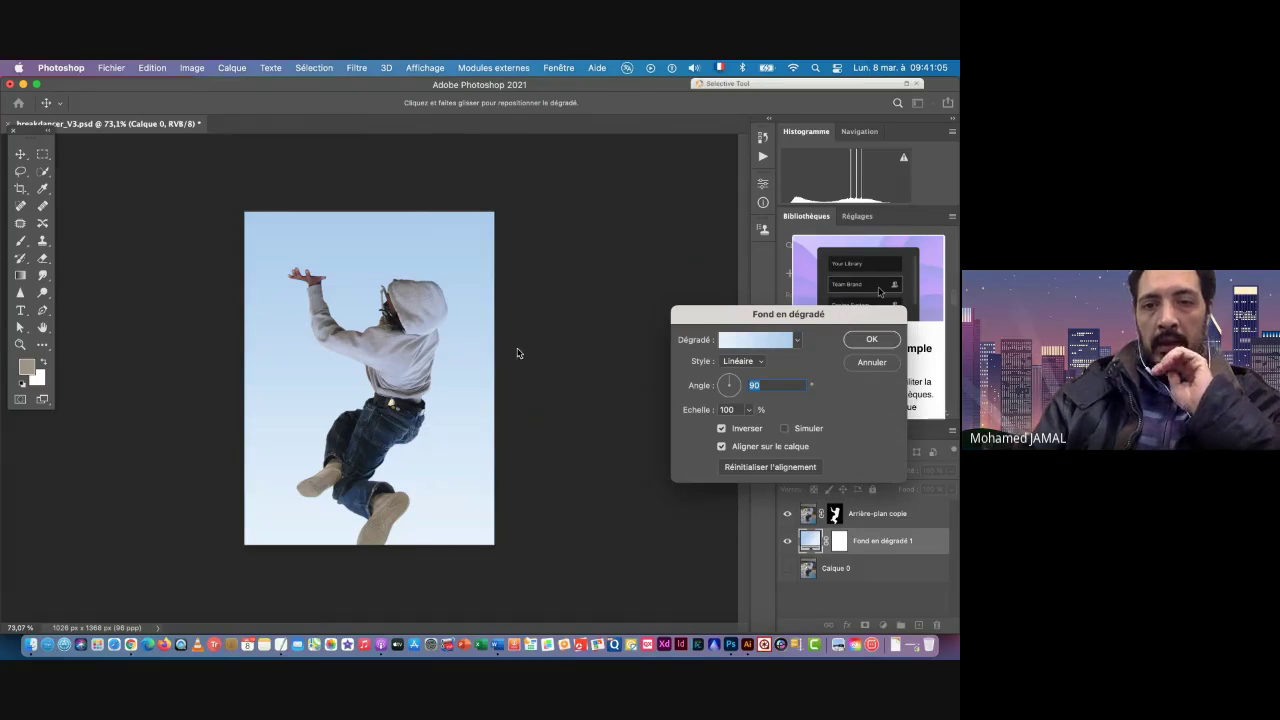
left_click(874, 339)
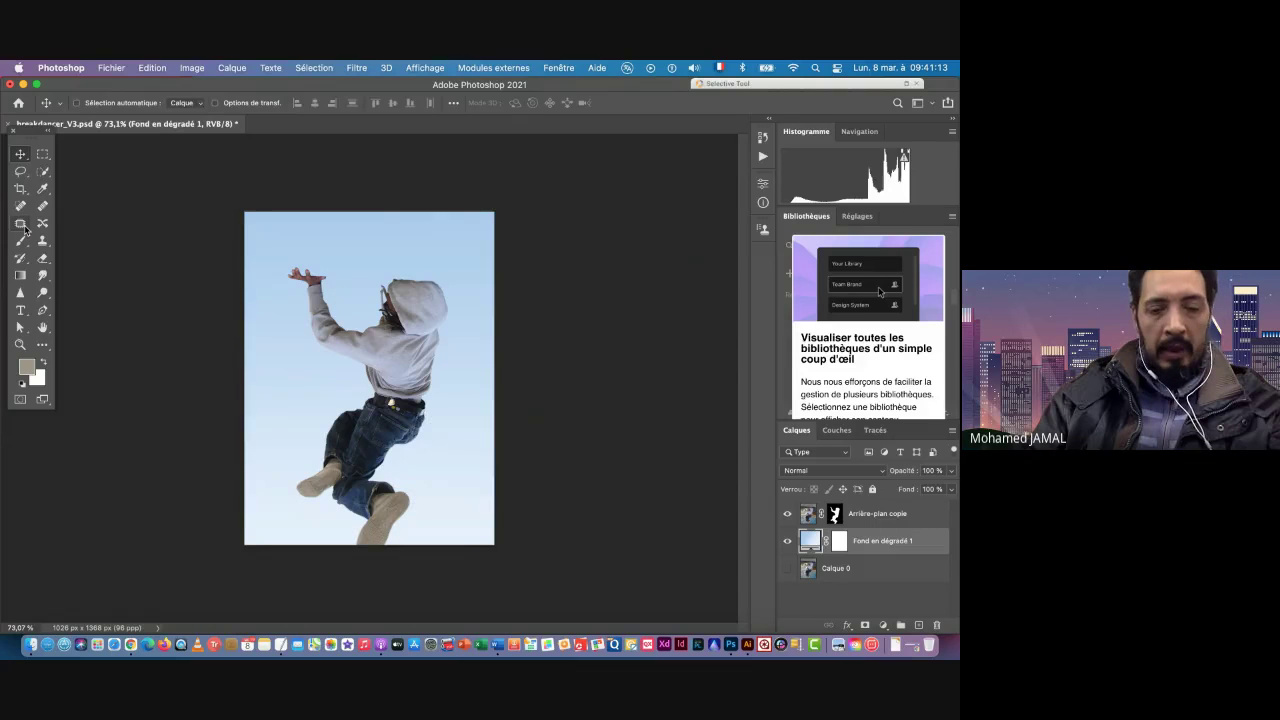
Step: Extend the canvas above and on both sides of the dancer to 1290 x 1806 px with the Crop tool, and save the document
key("c")
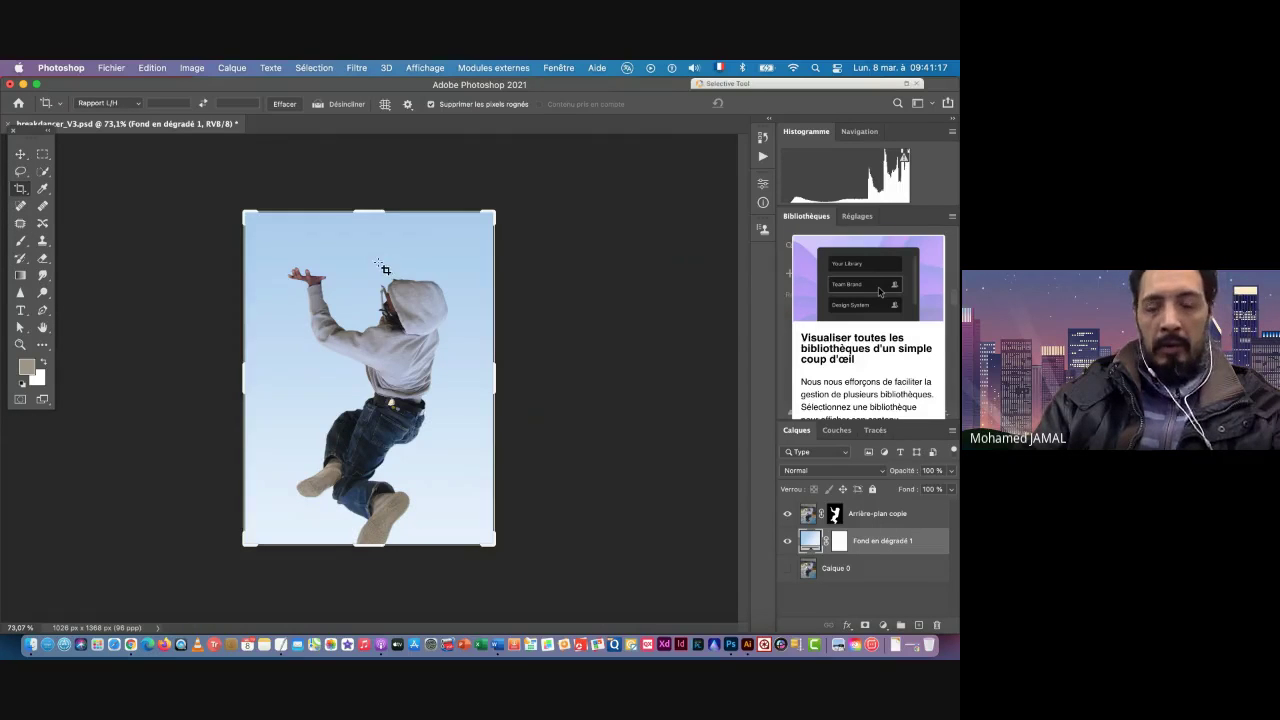
key("super+minus")
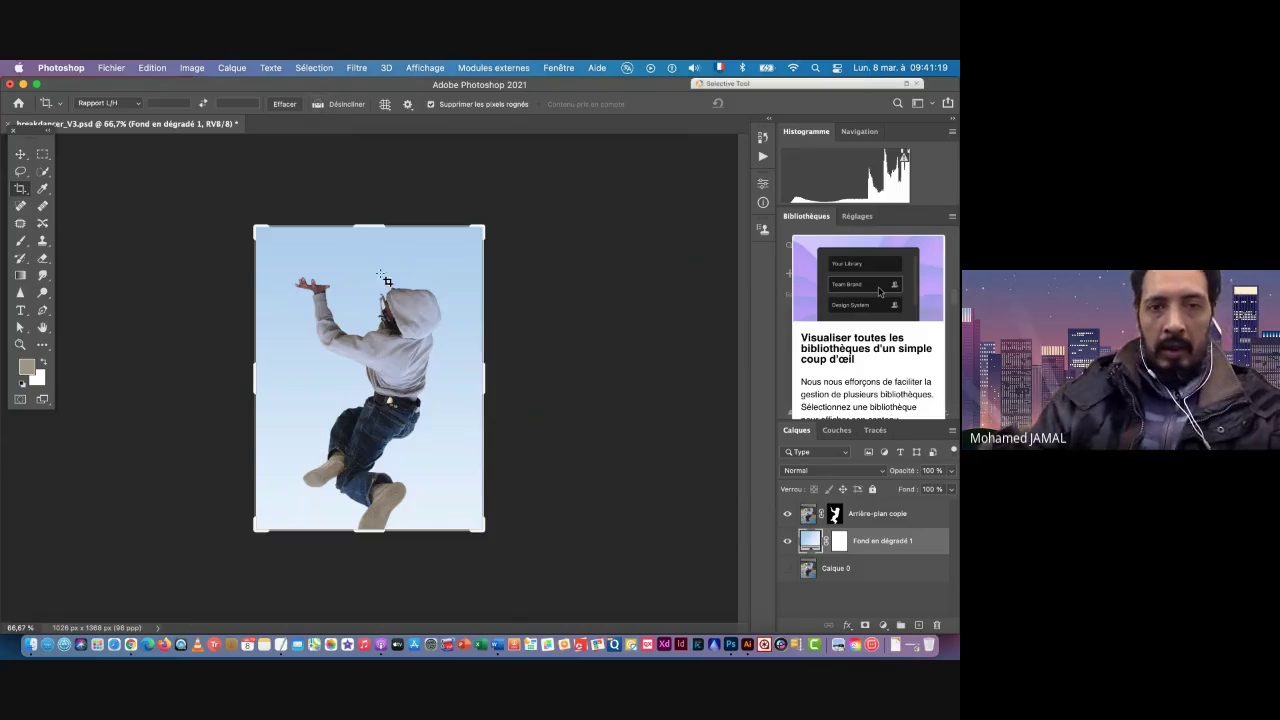
left_click_drag(369, 207, 369, 177)
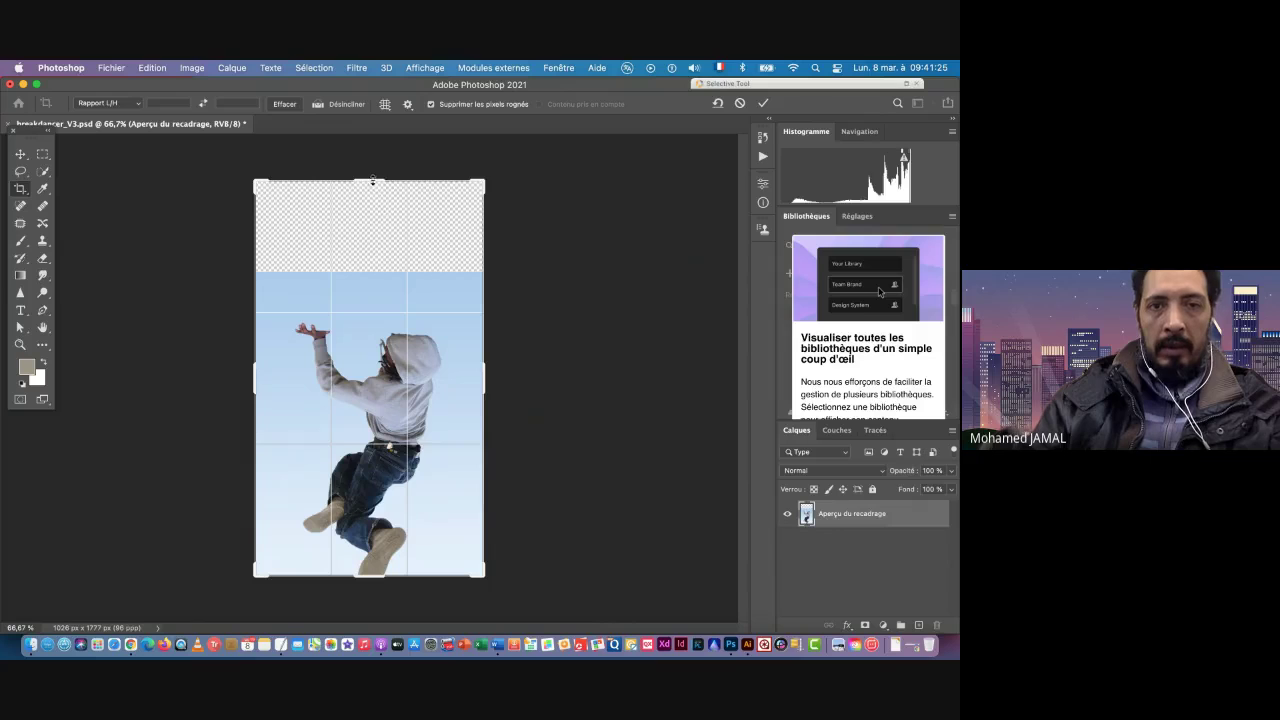
left_click_drag(372, 181, 372, 175)
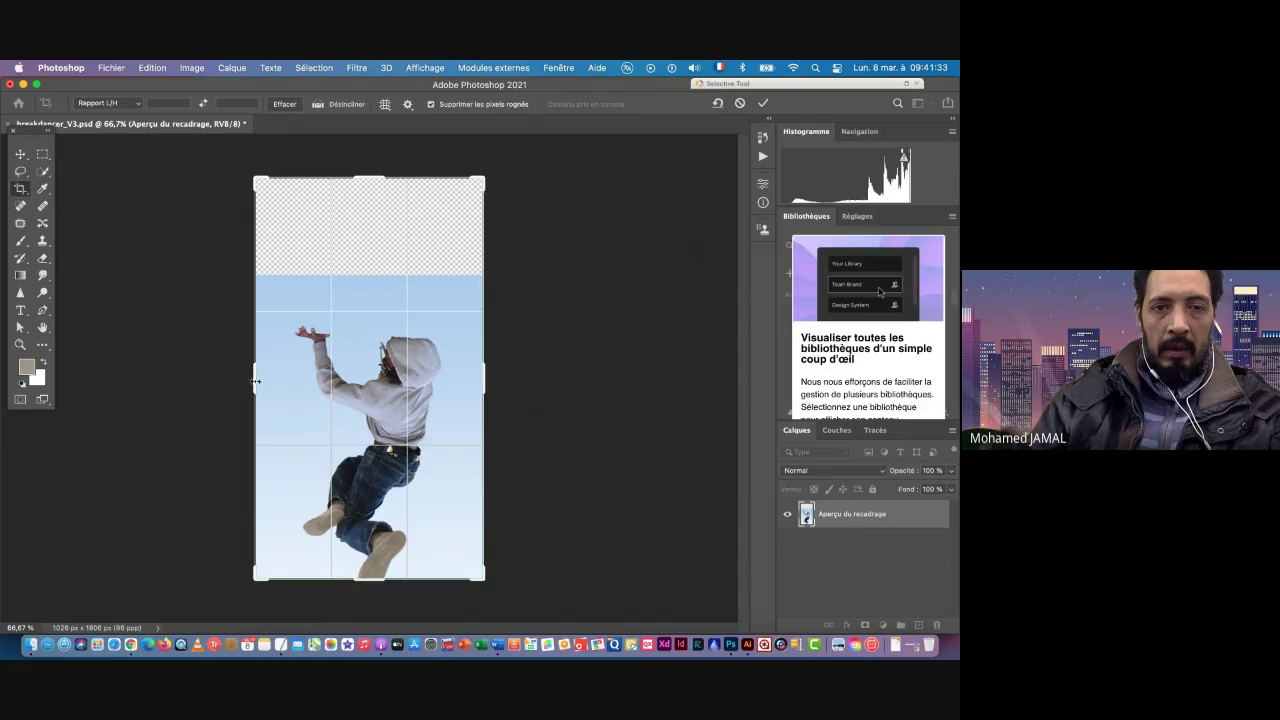
left_click_drag(256, 381, 227, 383)
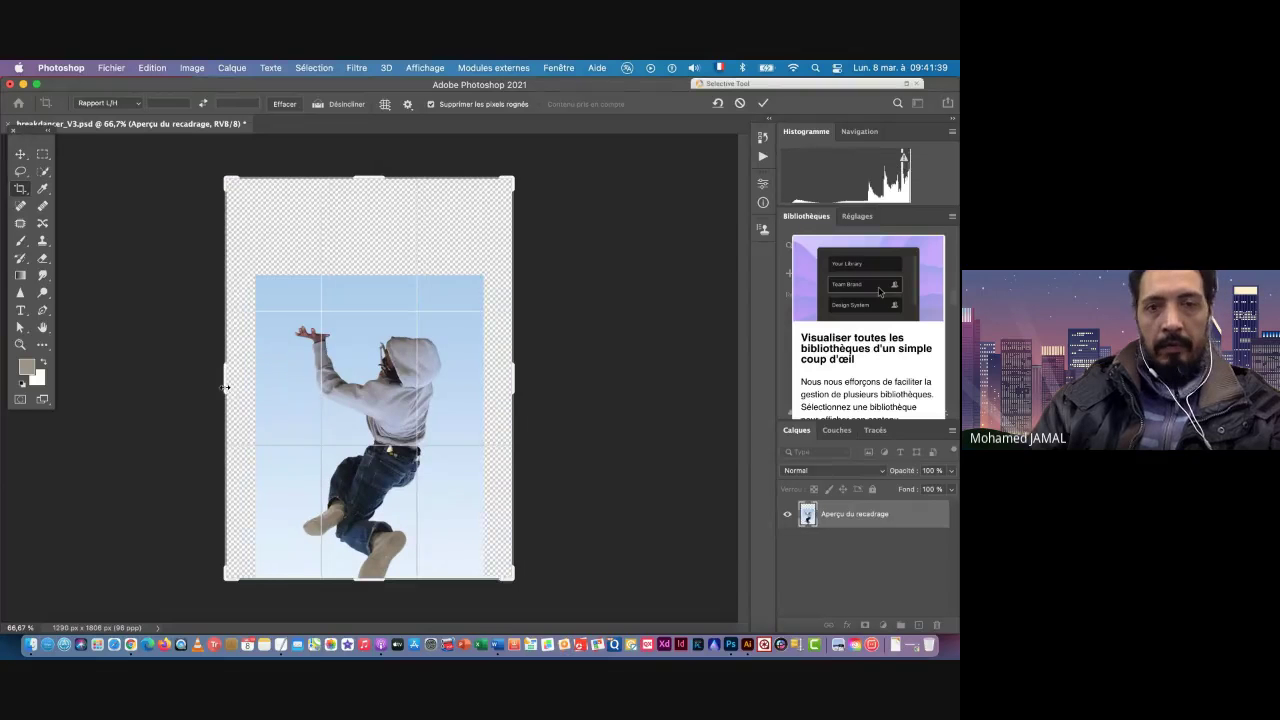
scroll(236, 425, "up", 3)
scroll(235, 418, "down", 4)
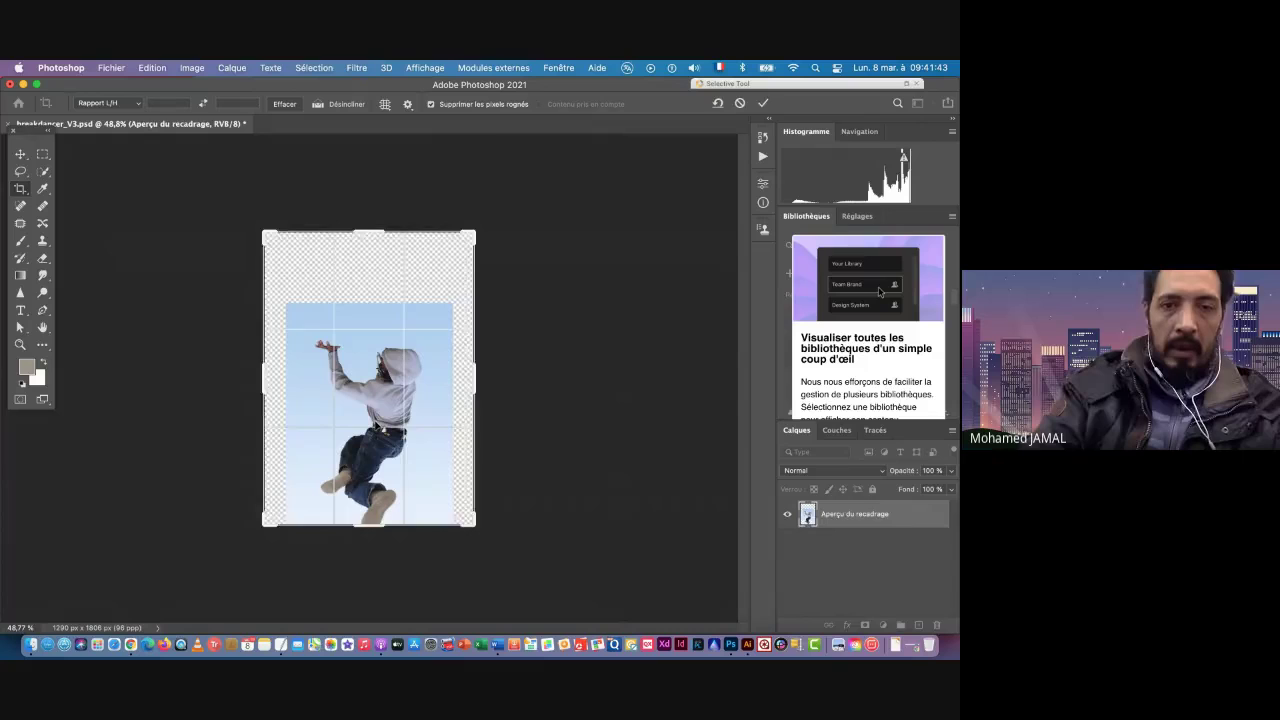
key("Return")
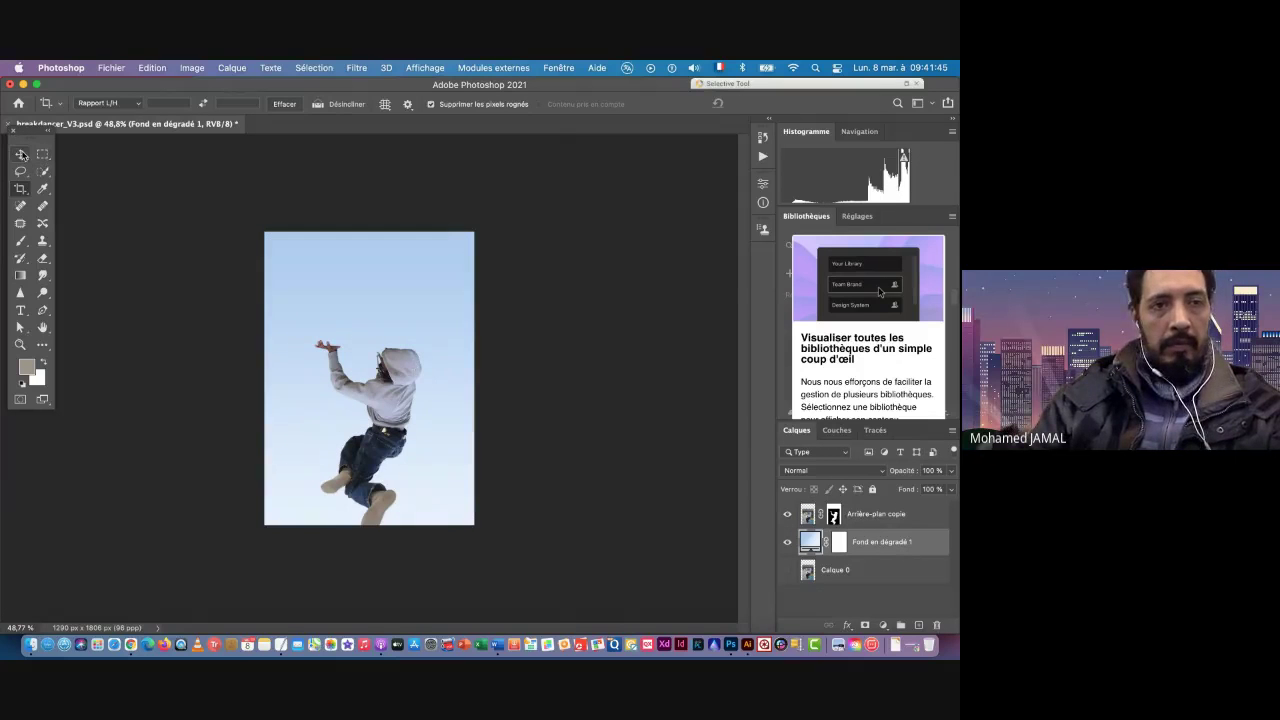
left_click(21, 154)
key("super+s")
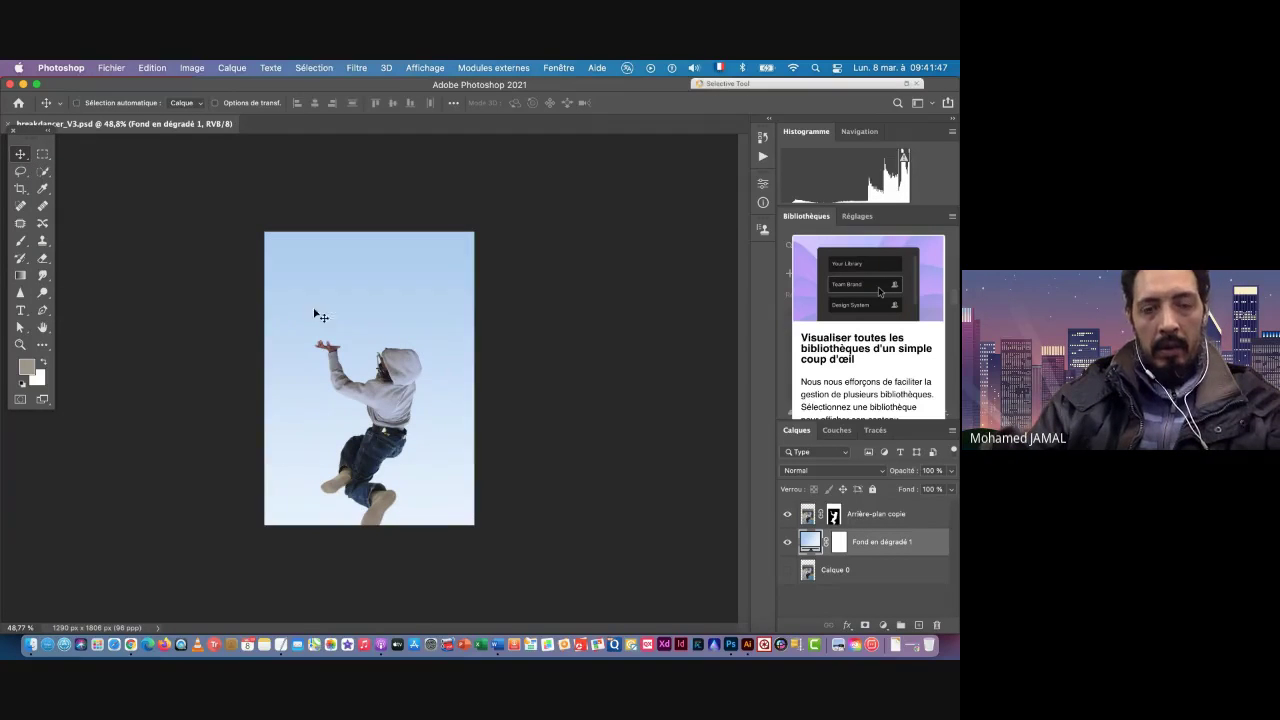
Step: Select the masked dancer layer, switch to Finder, and open the innermost 300ppi folder containing Break.png and Take a_1.png
scroll(414, 302, "up", 3)
scroll(360, 315, "up", 1)
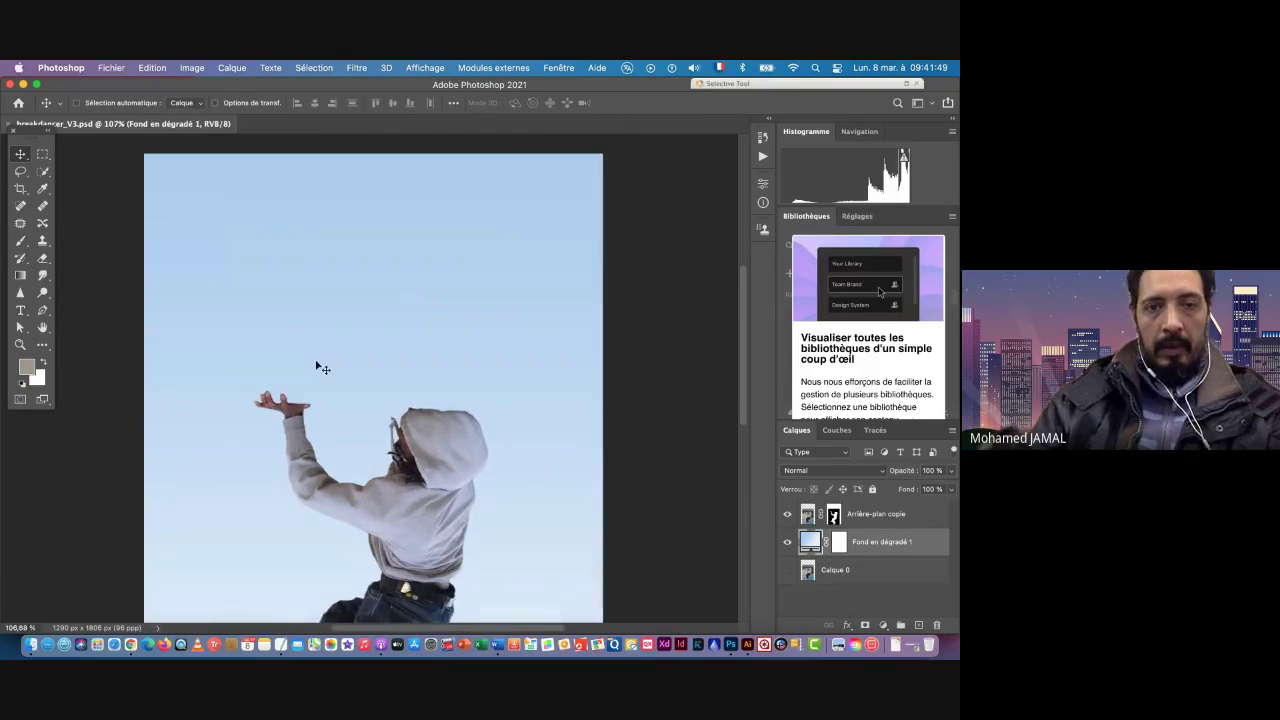
key("super+Tab")
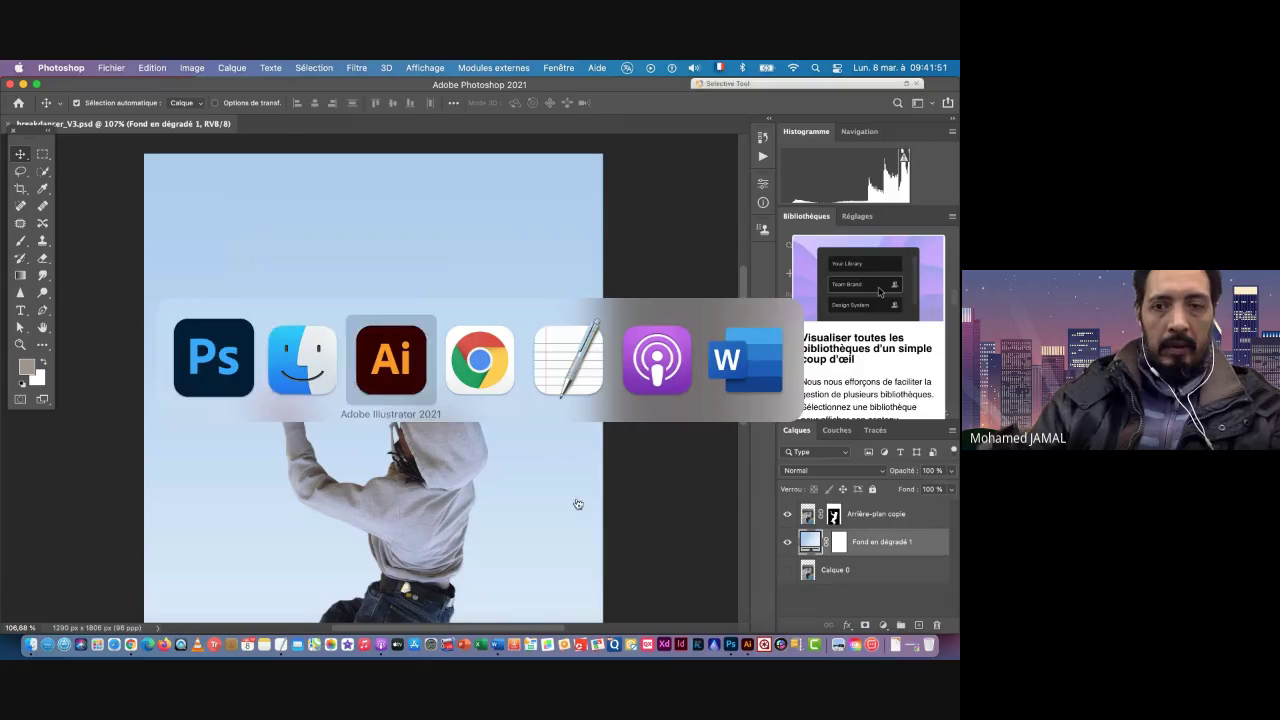
left_click(881, 516)
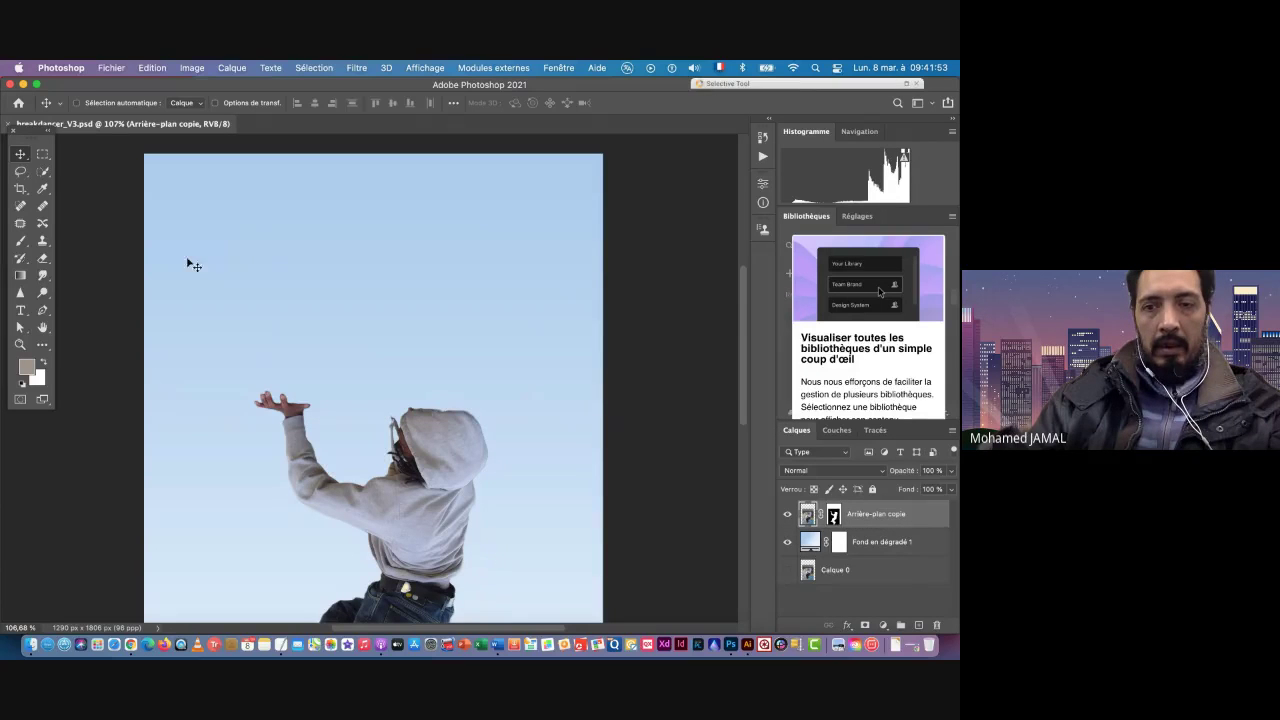
key("super+Tab")
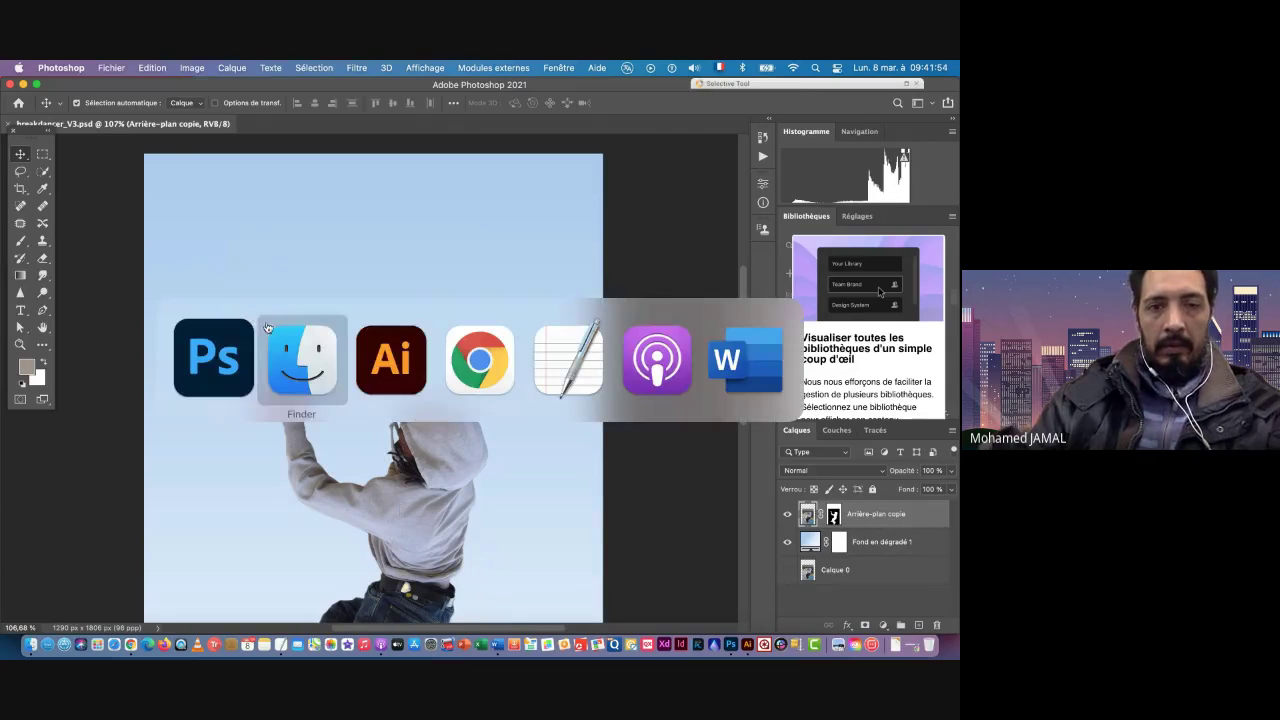
left_click(318, 356)
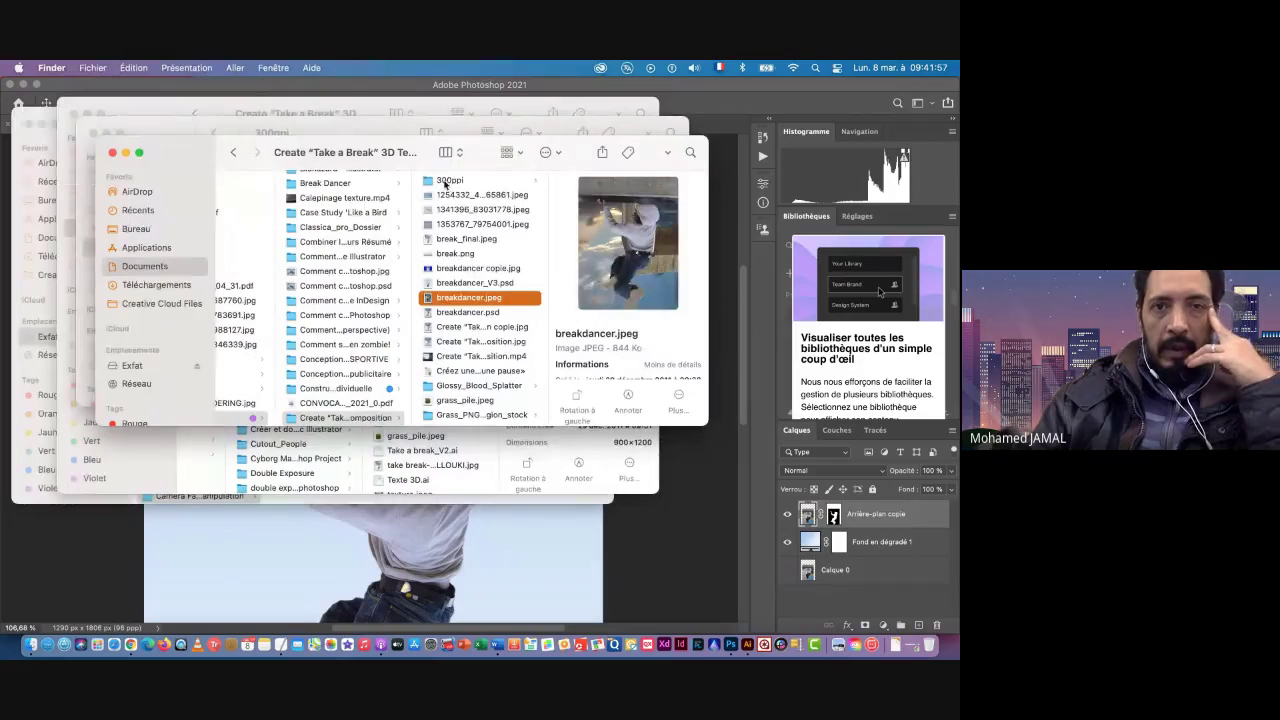
left_click(446, 180)
left_click(567, 181)
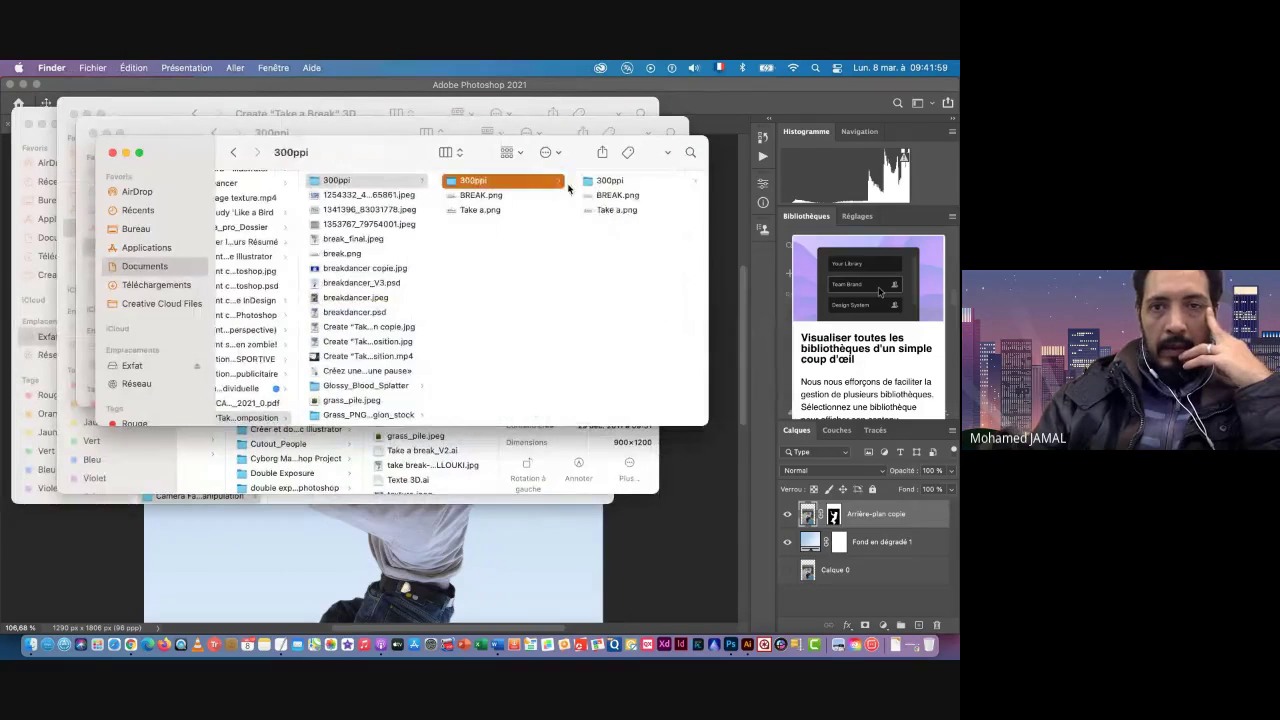
left_click(604, 184)
left_click(604, 184)
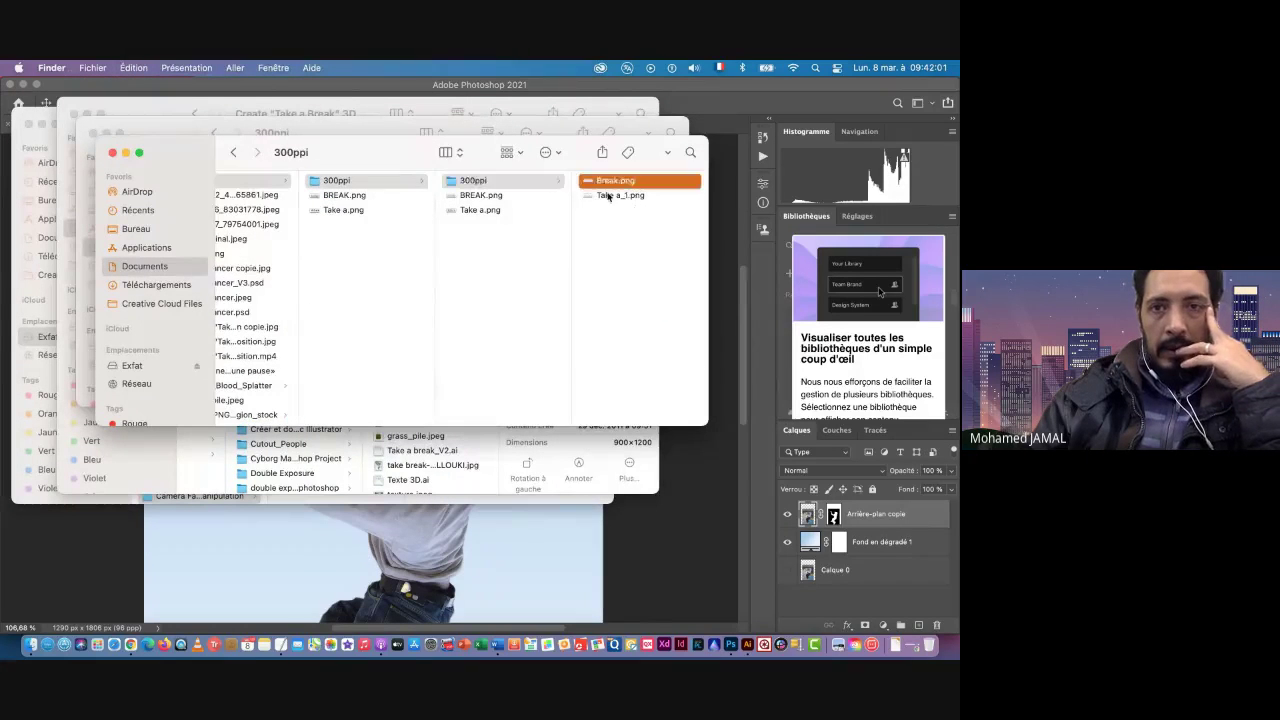
Step: Place Break.png and Take a_1.png into breakdancer_V3.psd above the dancer layer and accept both placements
left_click_drag(466, 216, 256, 536)
key("Return")
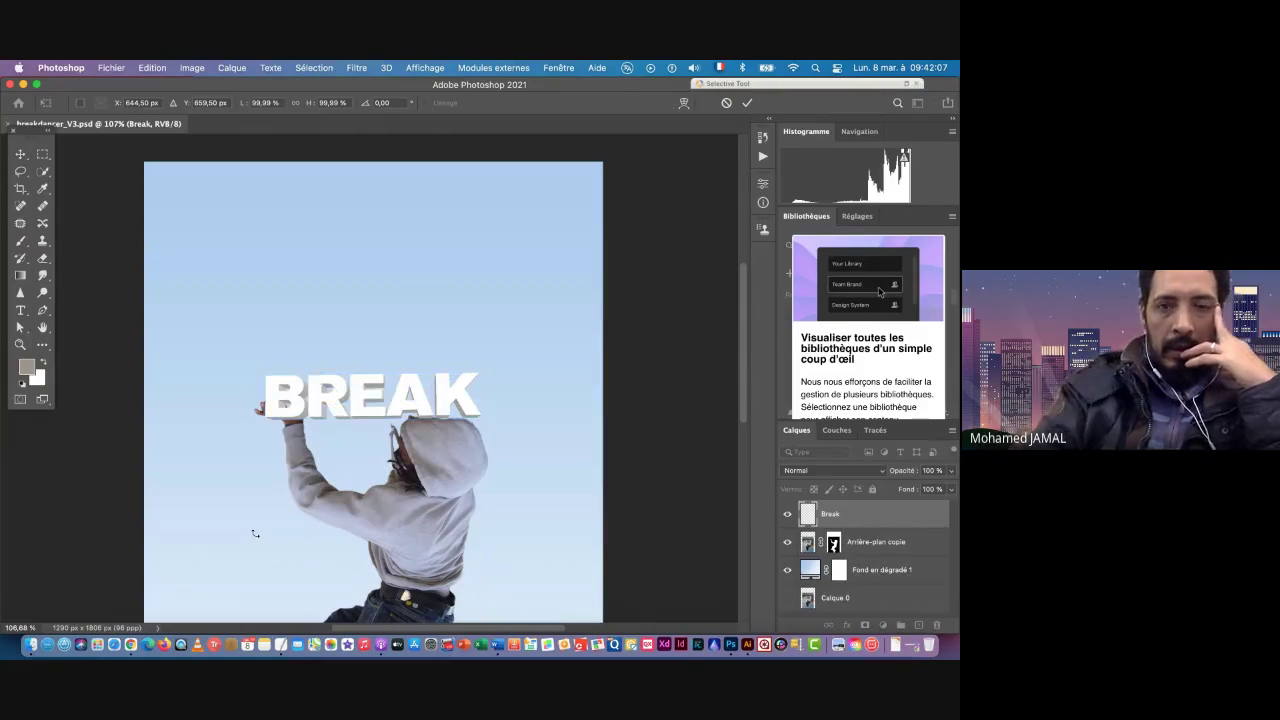
key("Return")
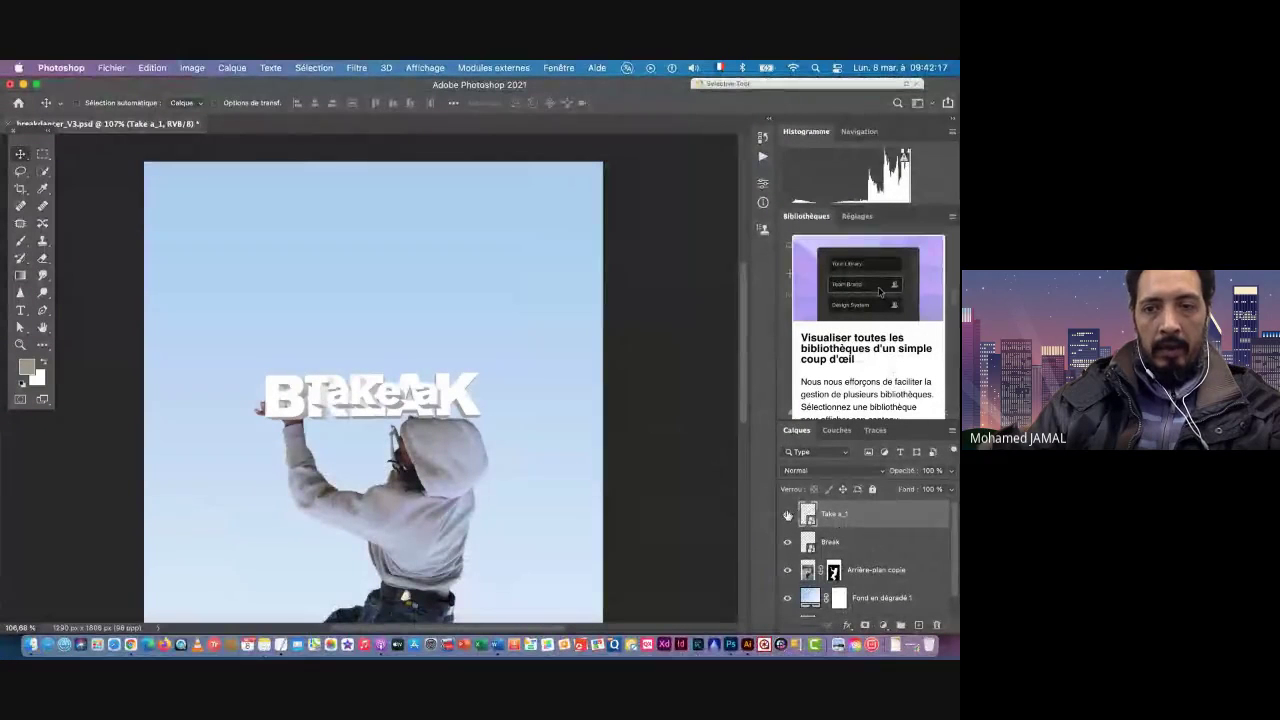
Step: Hide the Take a_1 layer and scale the BREAK lettering to about 157%, positioned on the dancer's raised hand
left_click(788, 514)
left_click(859, 541)
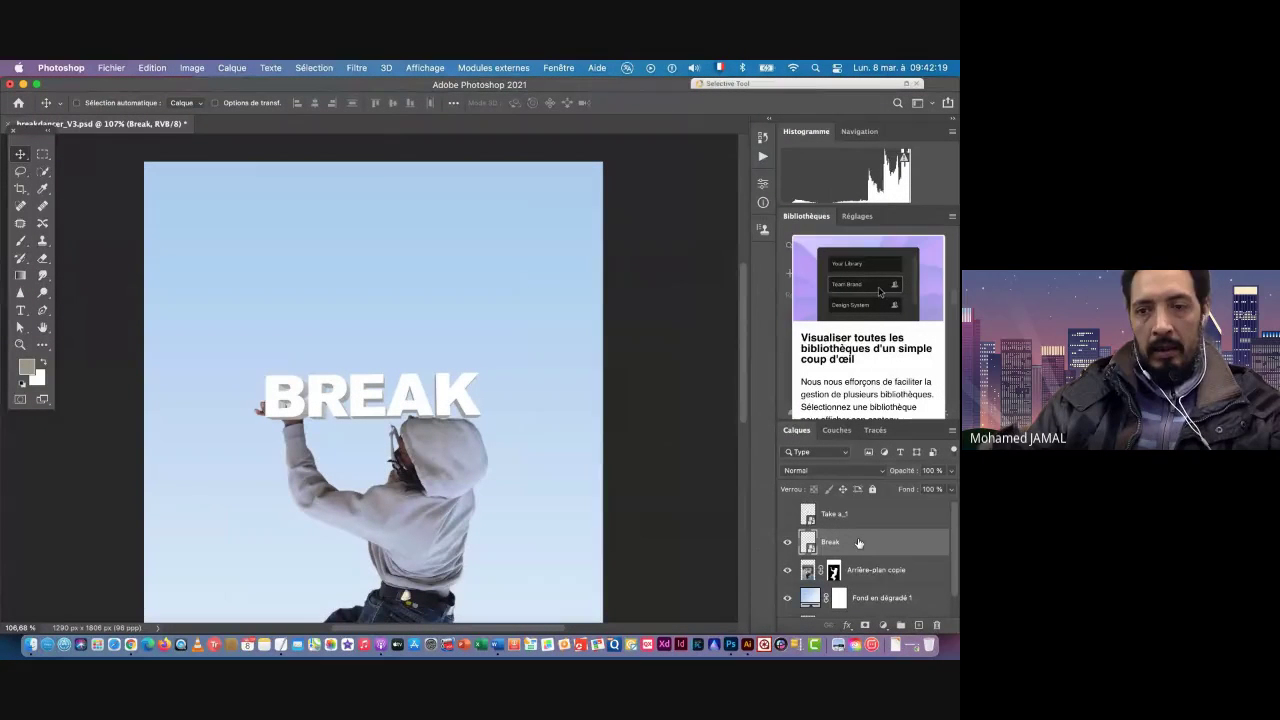
key("super+t")
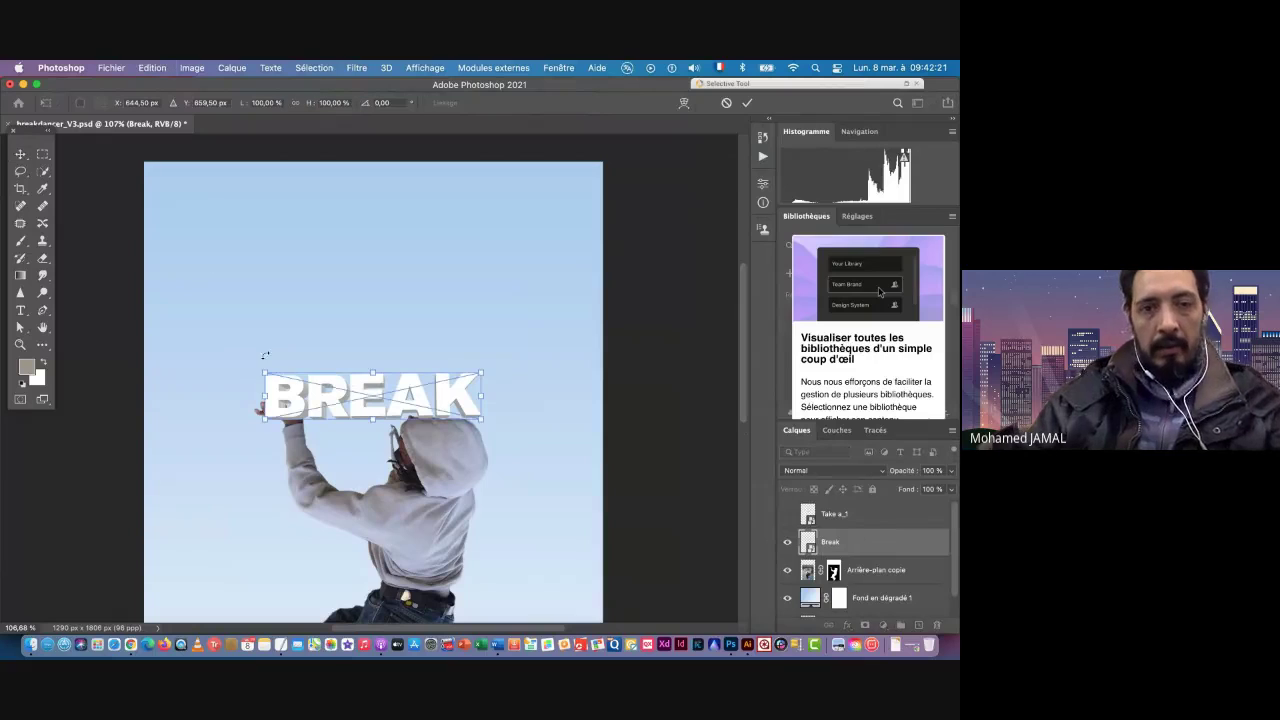
left_click_drag(263, 372, 178, 353)
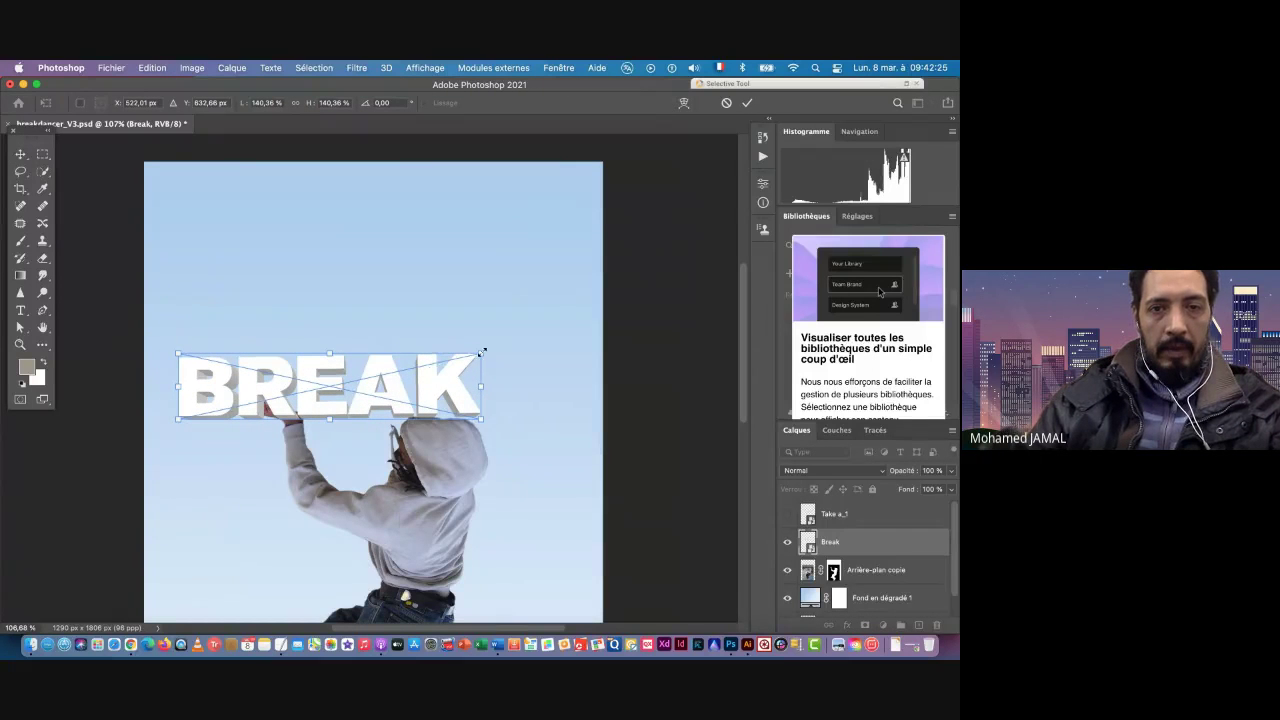
left_click_drag(482, 352, 519, 342)
left_click_drag(398, 386, 430, 389)
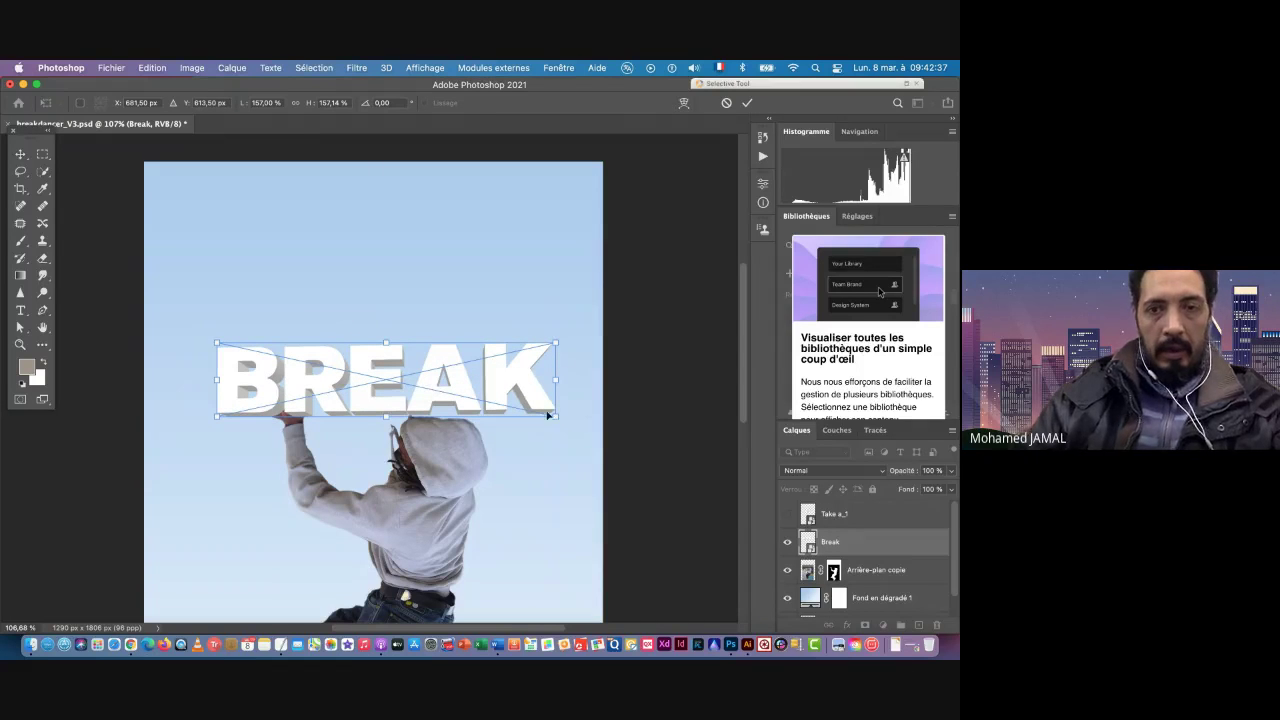
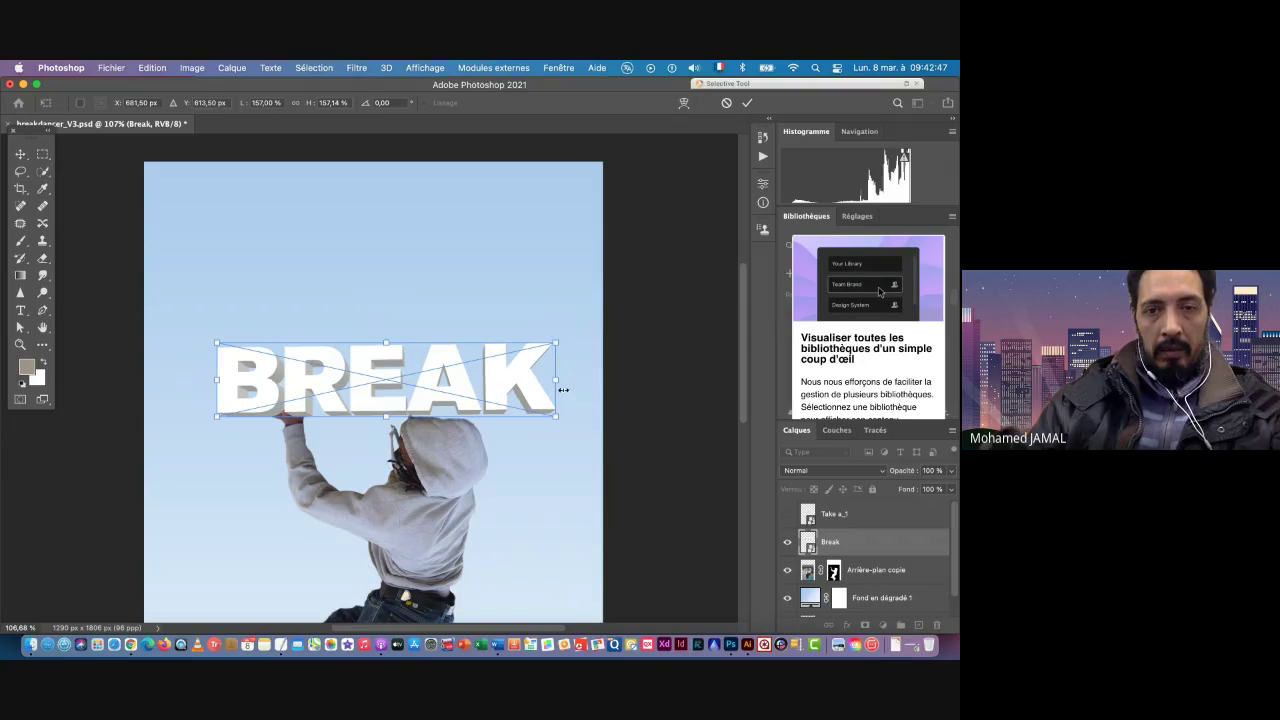
Step: Distort the BREAK lettering so its right edge is slightly taller than its left edge, and apply the transformation
right_click(485, 379)
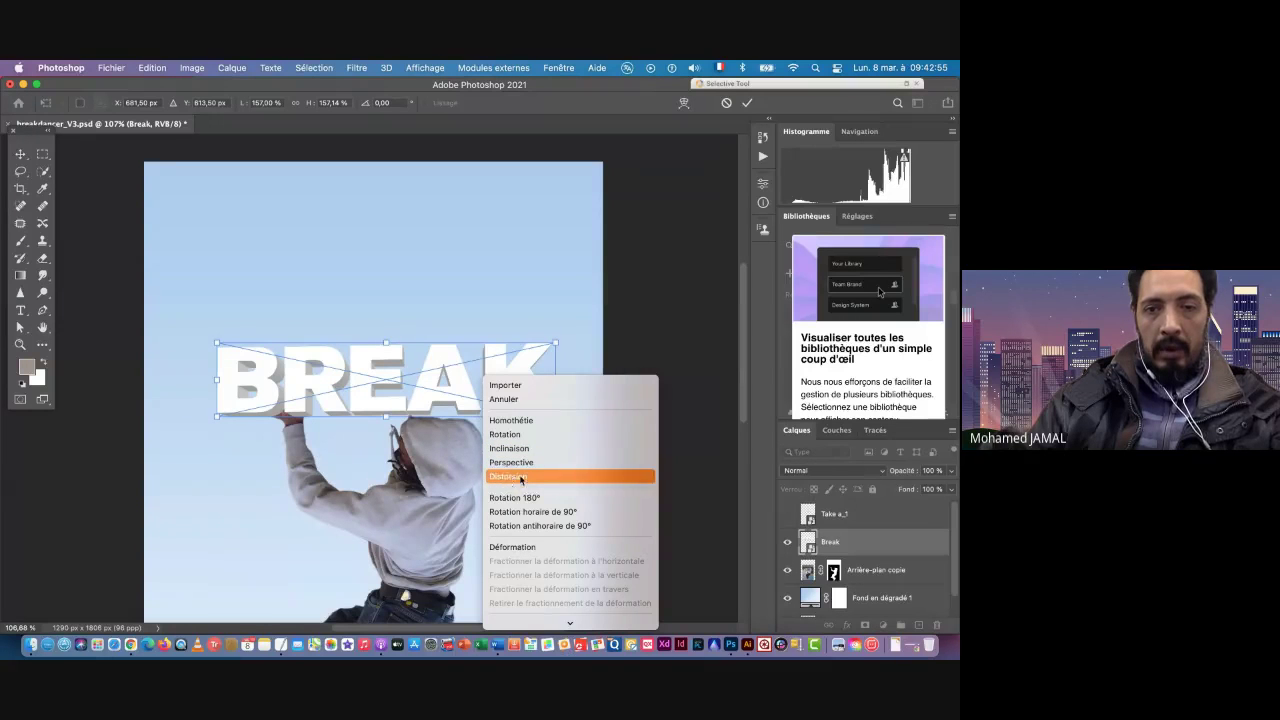
left_click(442, 392)
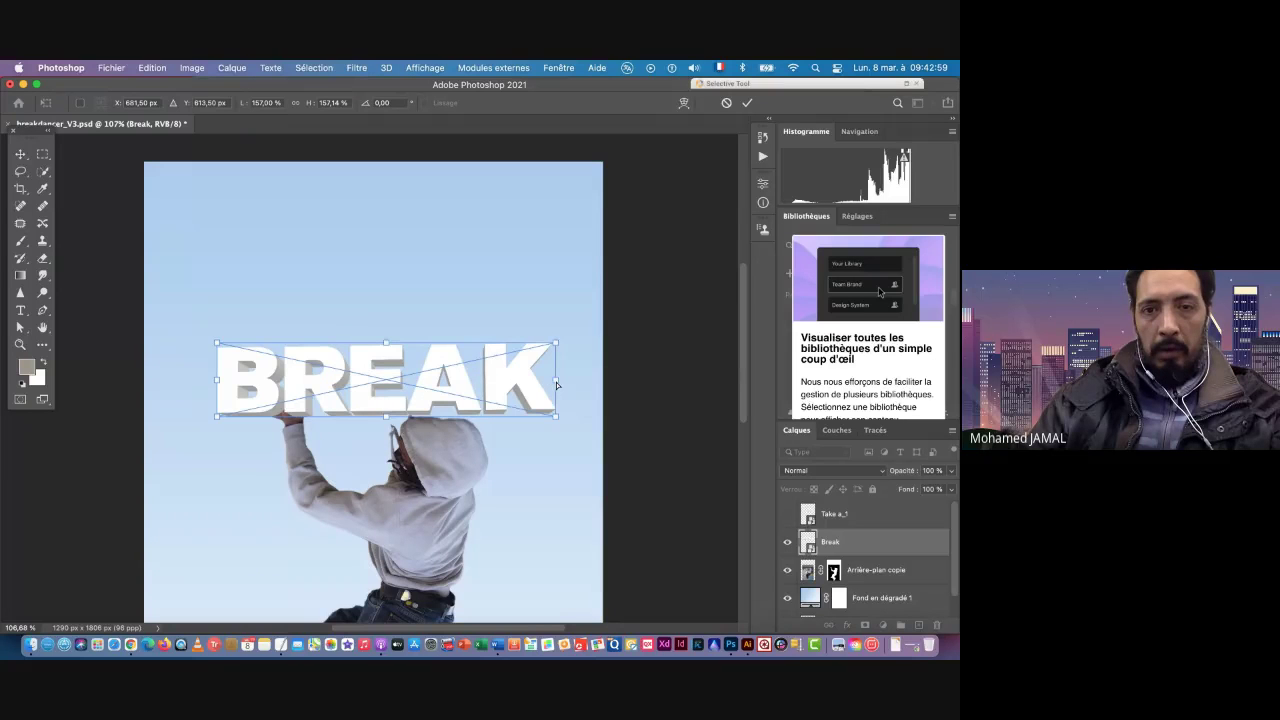
left_click_drag(555, 383, 554, 388)
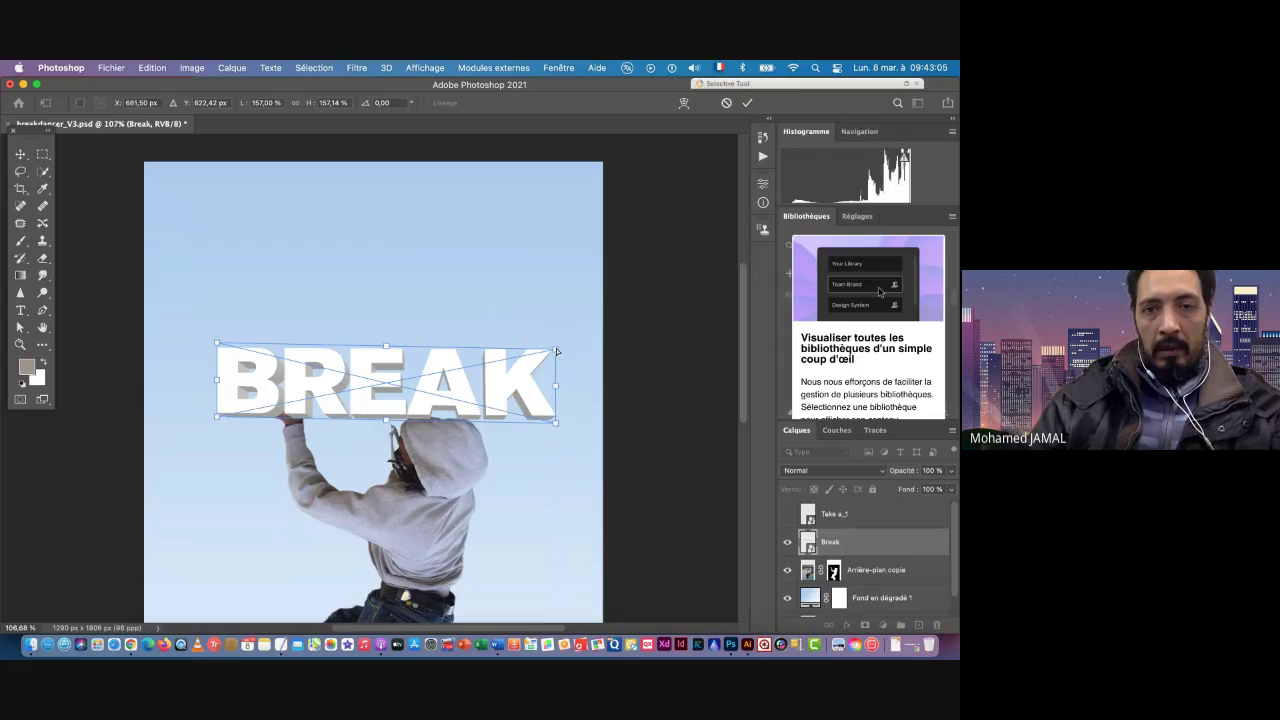
left_click_drag(556, 350, 558, 342)
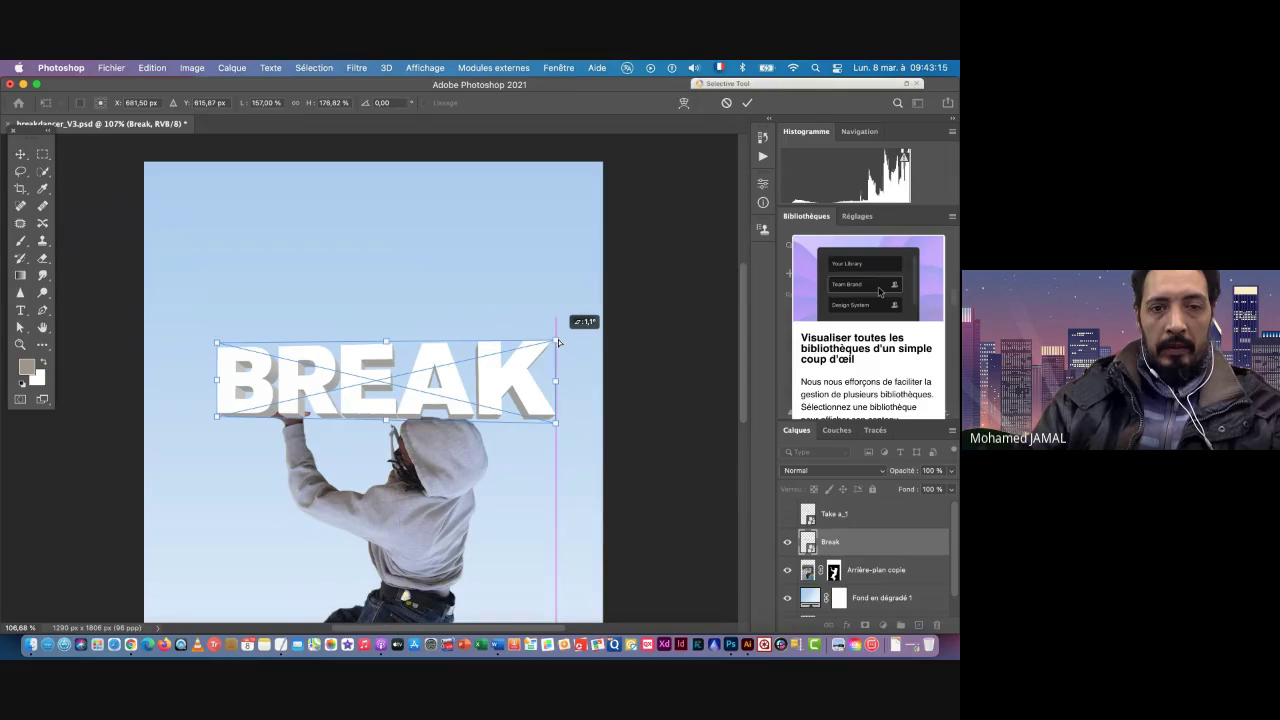
left_click_drag(558, 342, 558, 342)
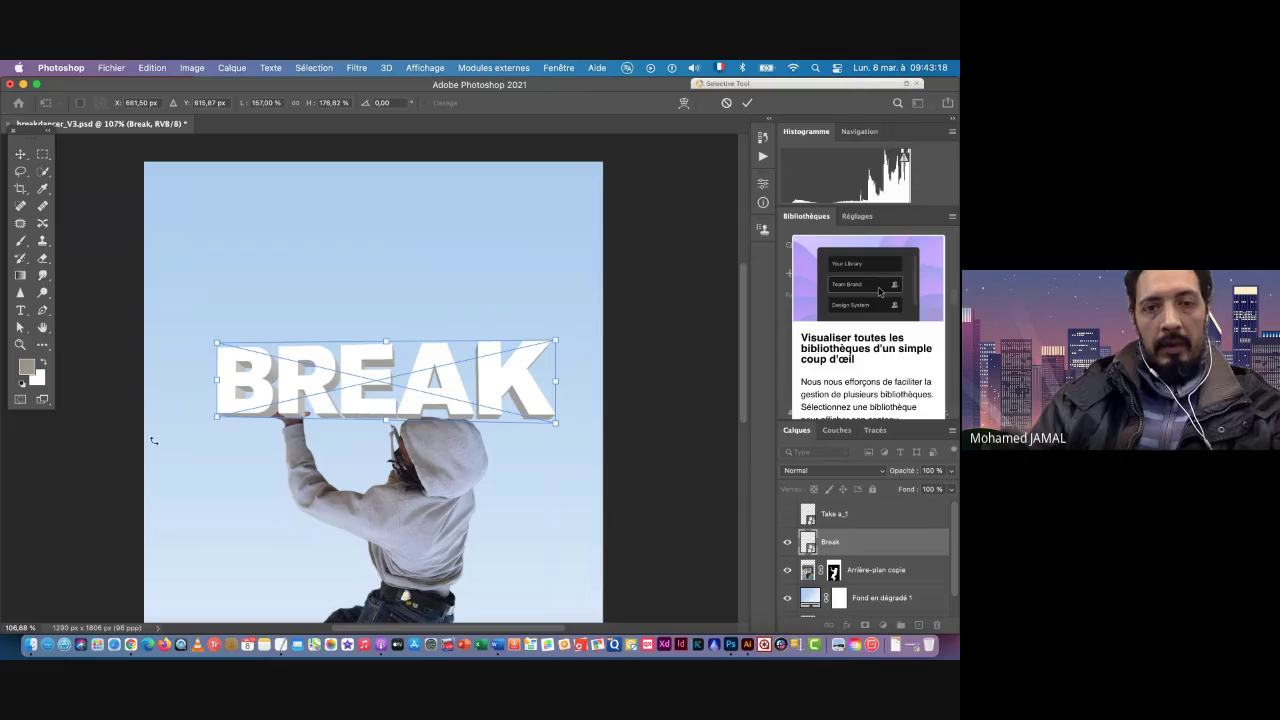
key("Return")
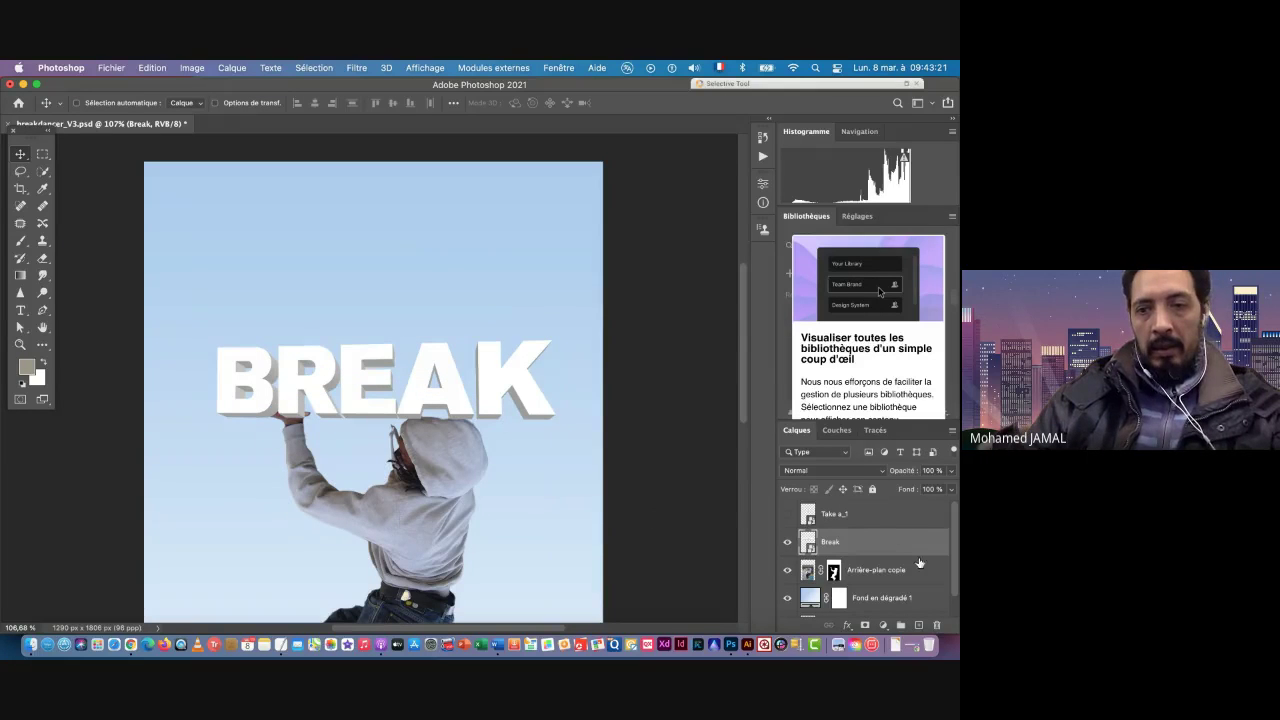
Step: Move the Break layer beneath the masked dancer layer so the raised hand overlaps the lettering
left_click_drag(891, 551, 894, 583)
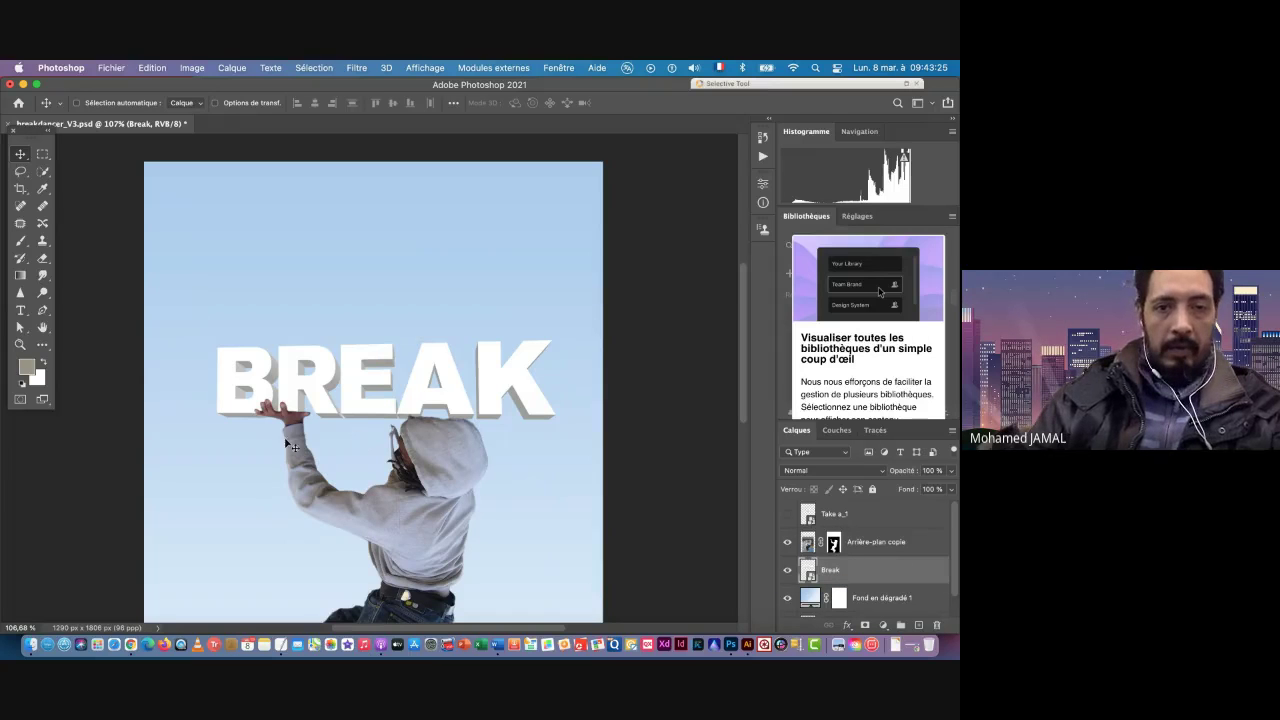
key("super+space")
left_click_drag(276, 440, 303, 441)
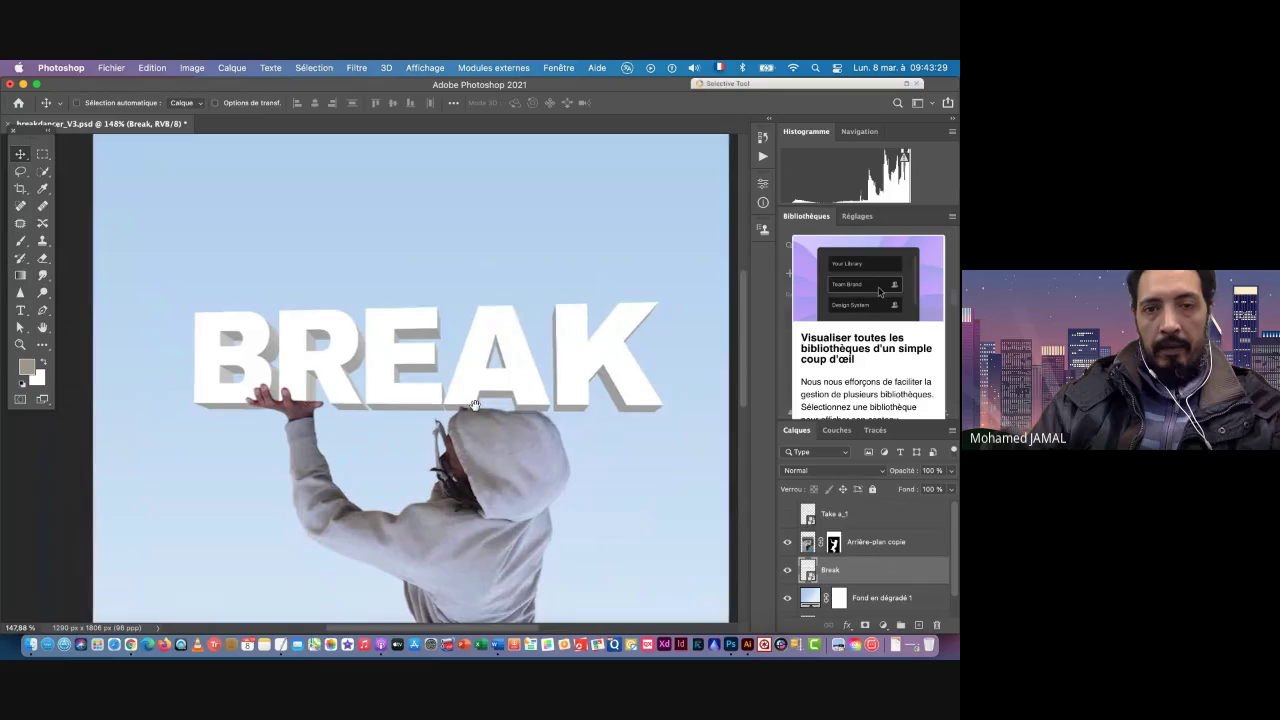
scroll(475, 404, "right", 3)
scroll(475, 404, "down", 1)
scroll(491, 423, "left", 2)
scroll(491, 423, "up", 2)
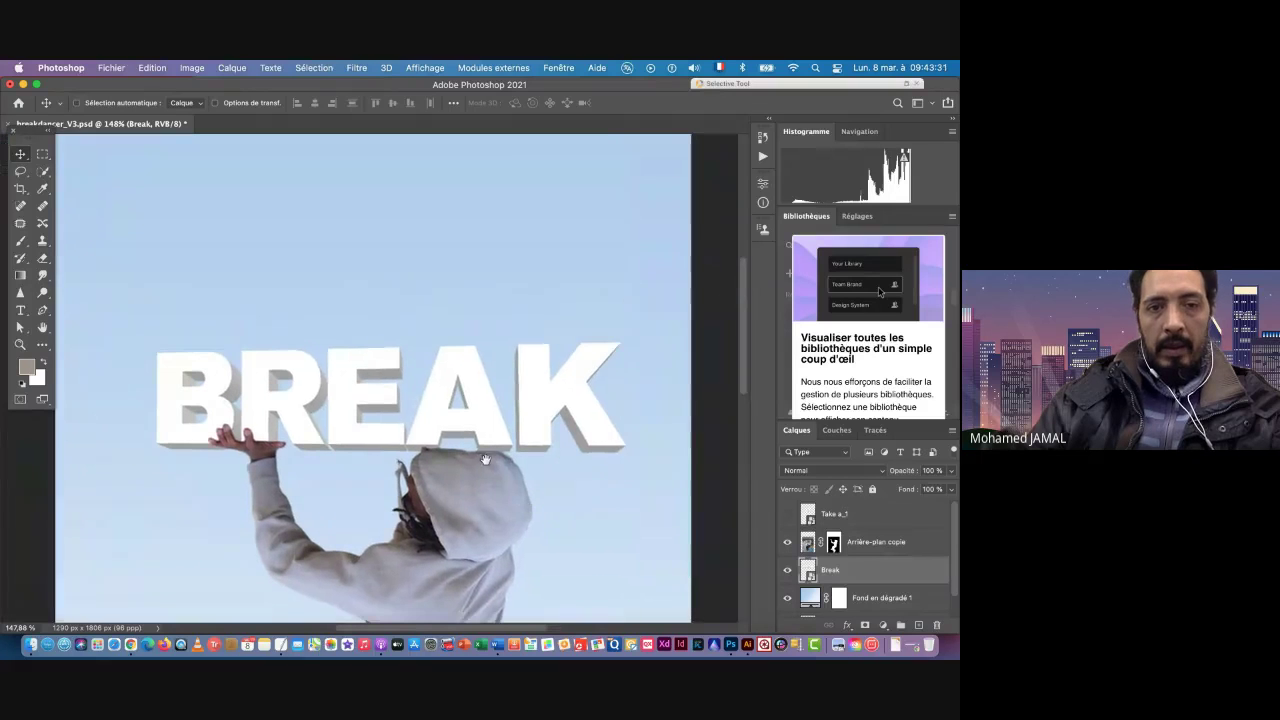
Step: Show the Take a_1 layer, move its lettering above the right part of BREAK, and scale it to about 140%
left_click(787, 514)
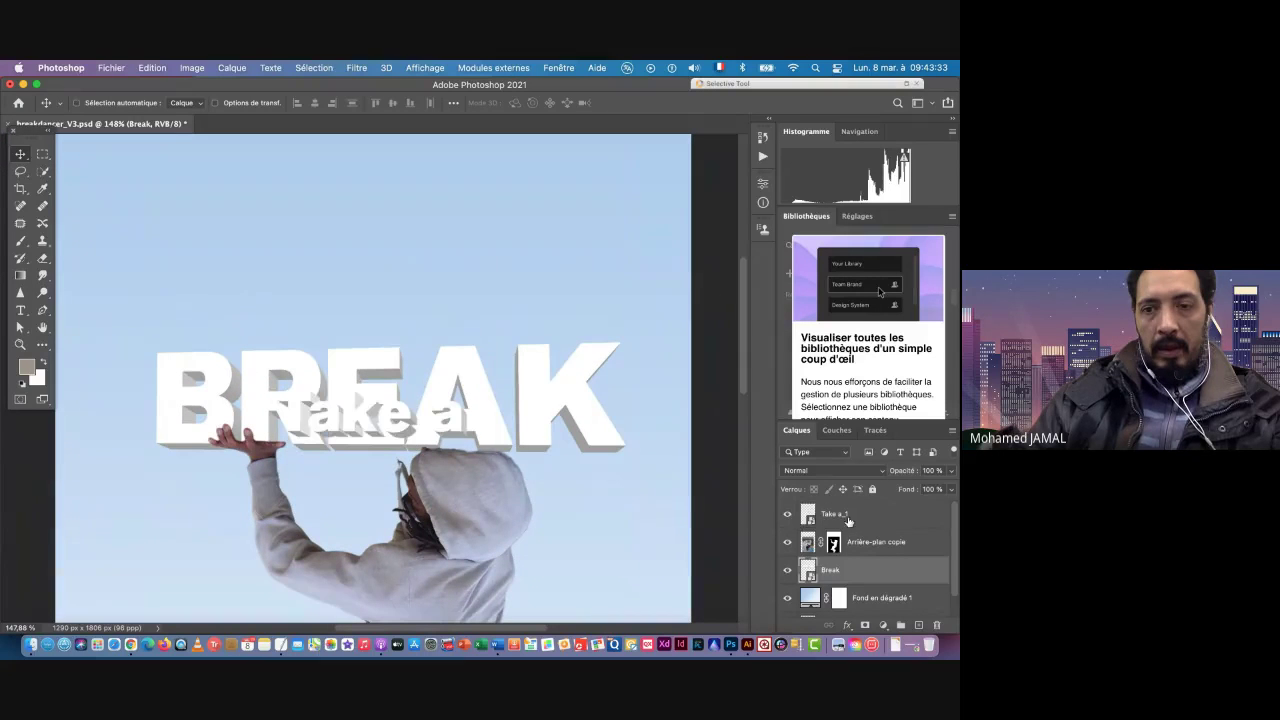
left_click(850, 518)
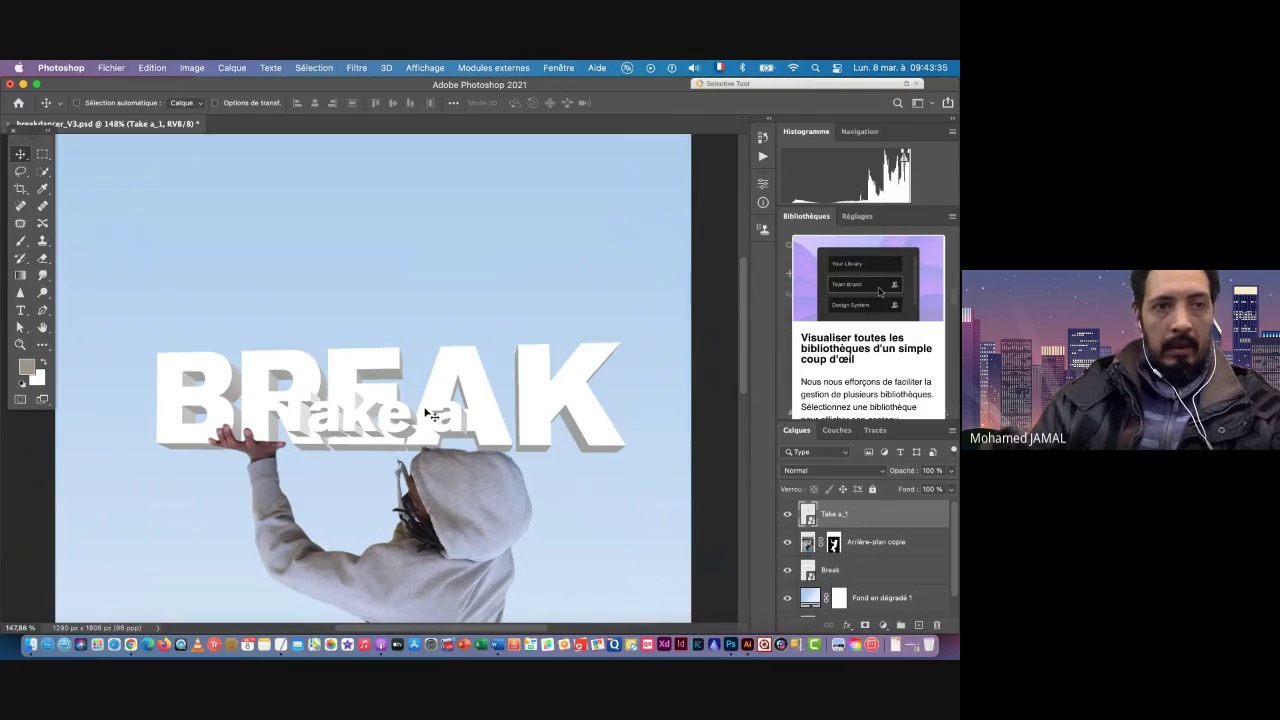
left_click_drag(370, 397, 503, 290)
key("ctrl+t")
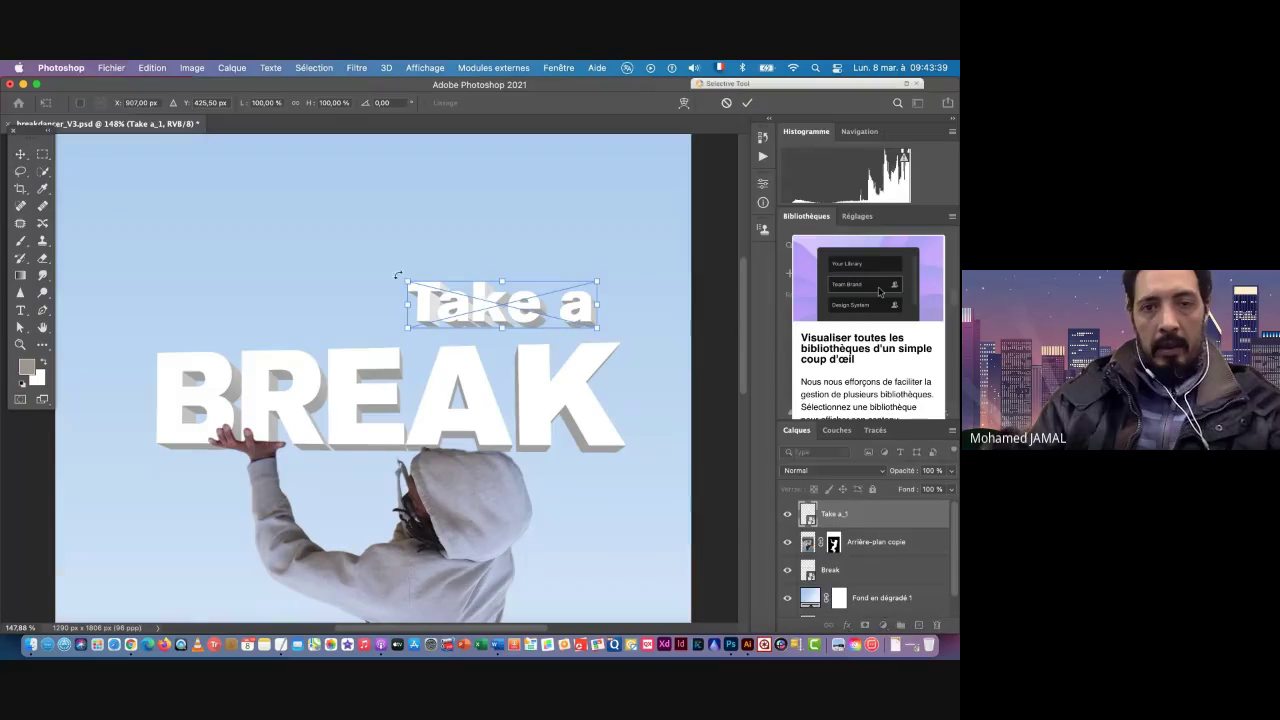
left_click_drag(407, 283, 345, 256)
left_click_drag(422, 306, 425, 303)
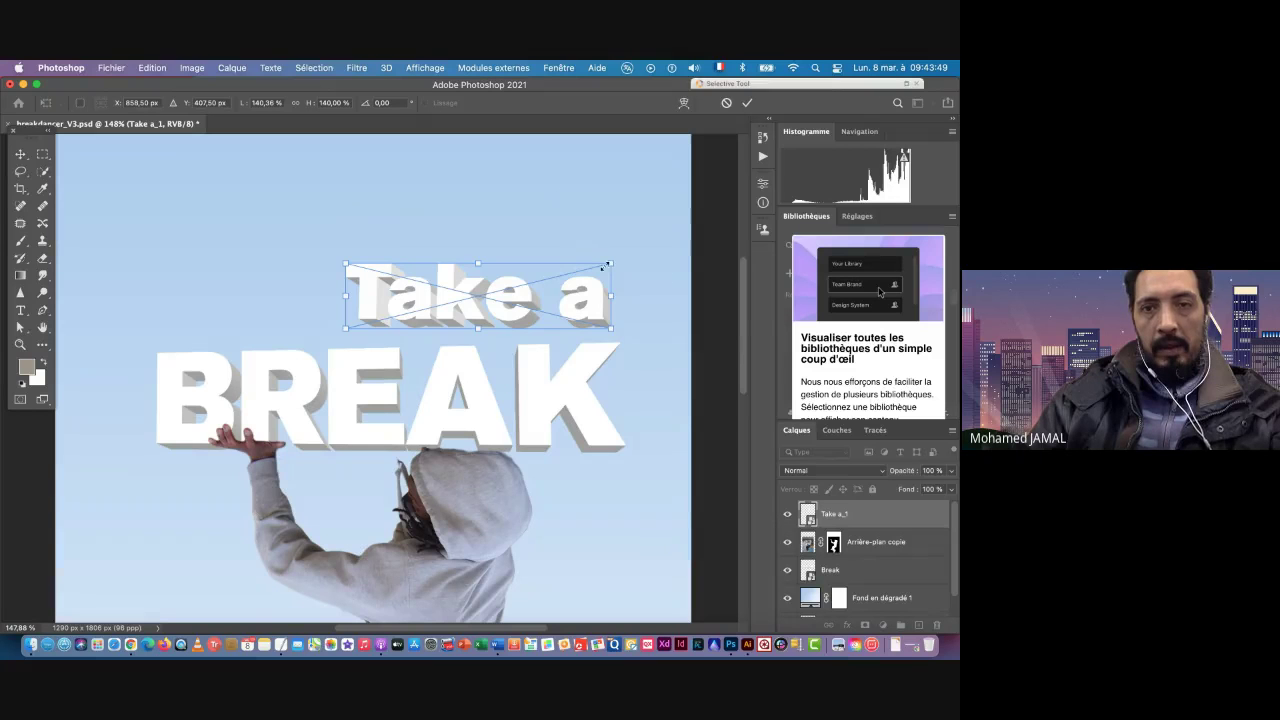
Step: Distort the "Take a" lettering by pulling its two upper corners slightly inward, and apply the transformation
left_click_drag(610, 265, 604, 265)
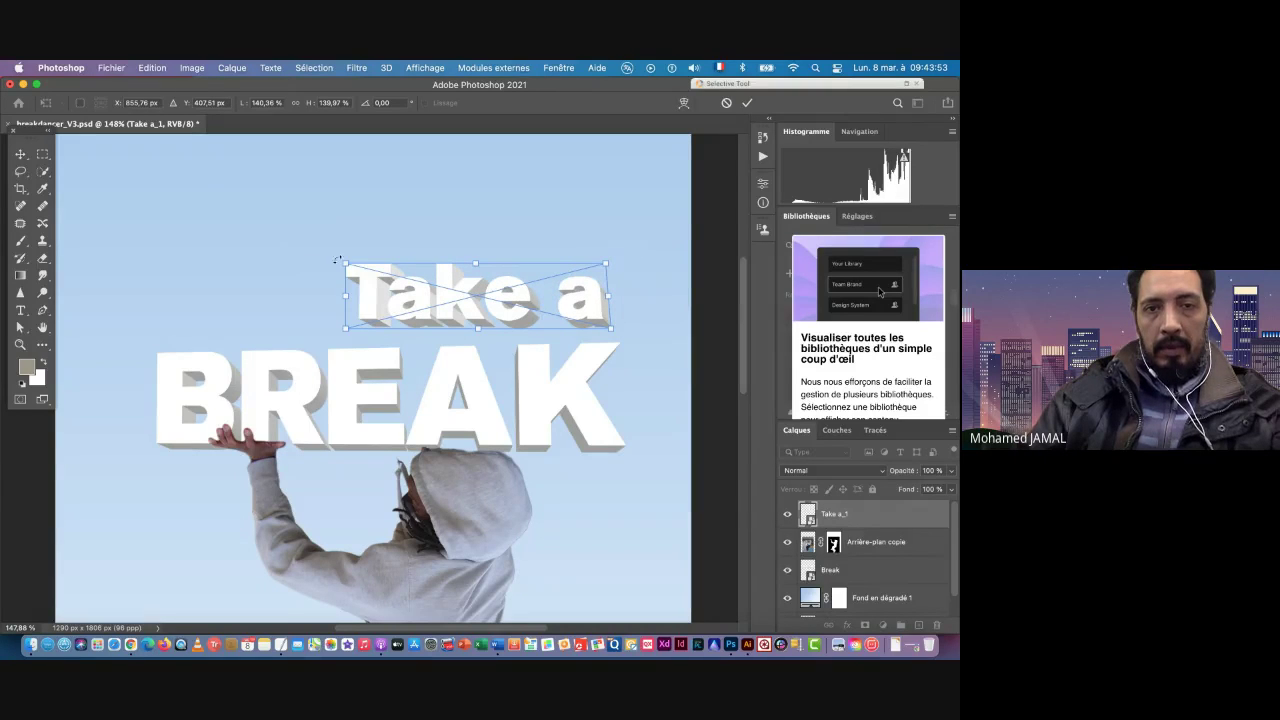
left_click_drag(347, 266, 349, 266)
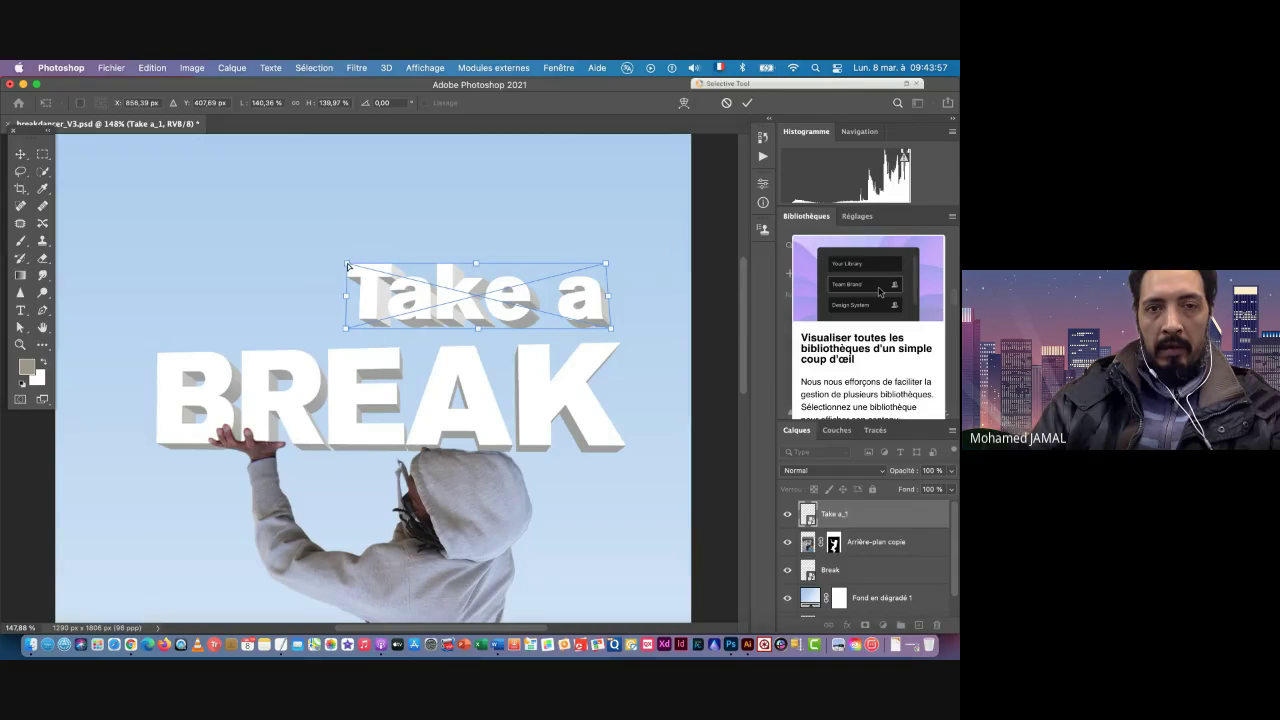
left_click_drag(348, 266, 350, 267)
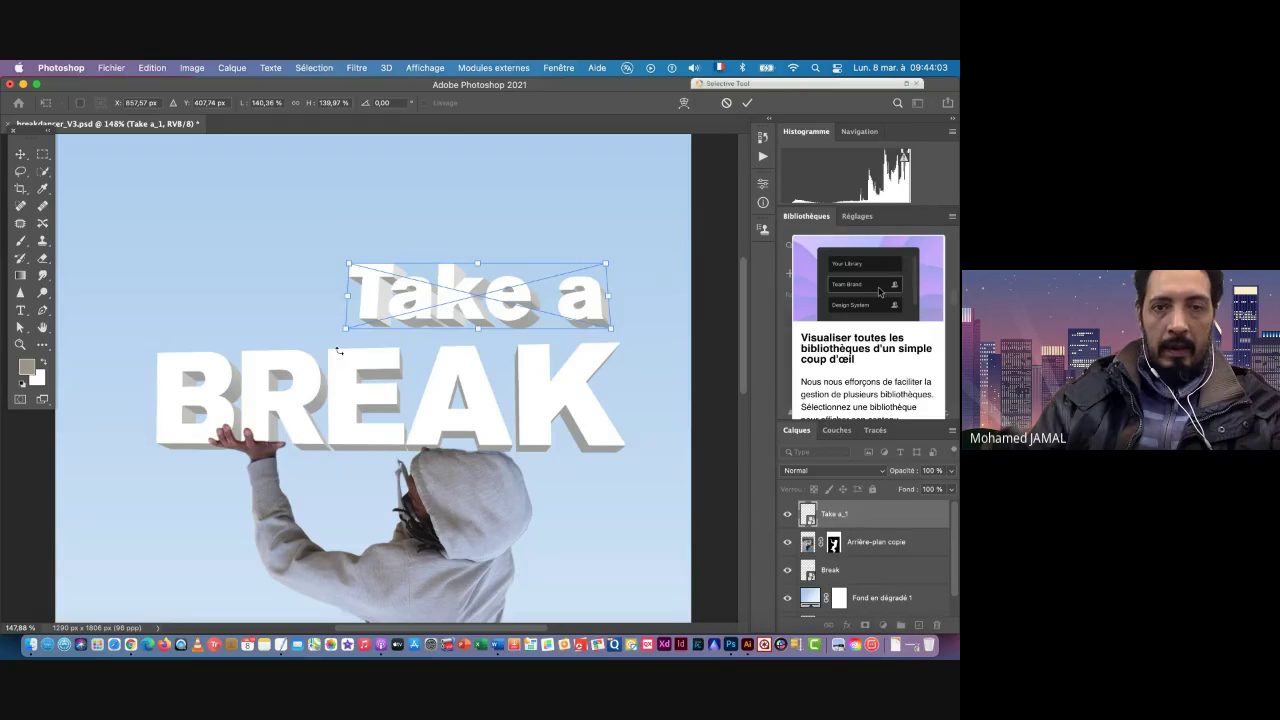
left_click_drag(421, 305, 420, 298)
key("Return")
Step: Save breakdancer_V3.psd and check the whole composition from the lettering down to the dancer's feet
key("super+space")
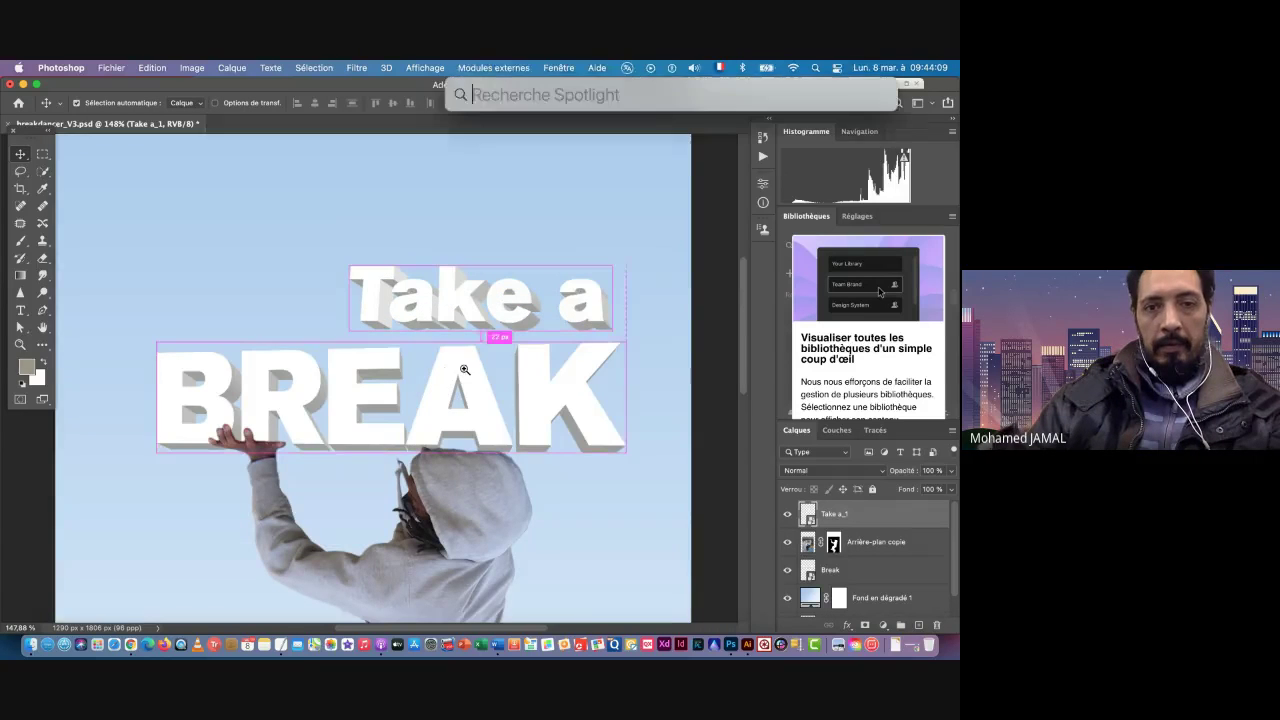
left_click_drag(465, 370, 423, 369)
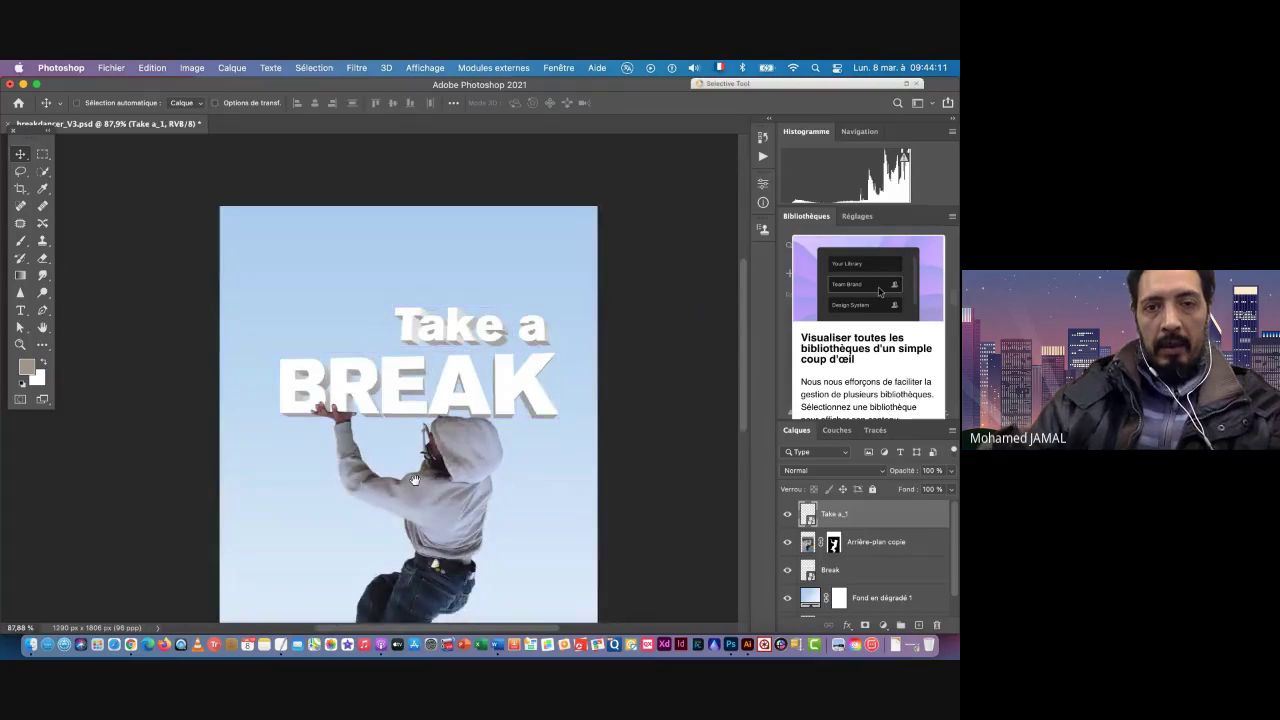
left_click_drag(415, 480, 390, 387)
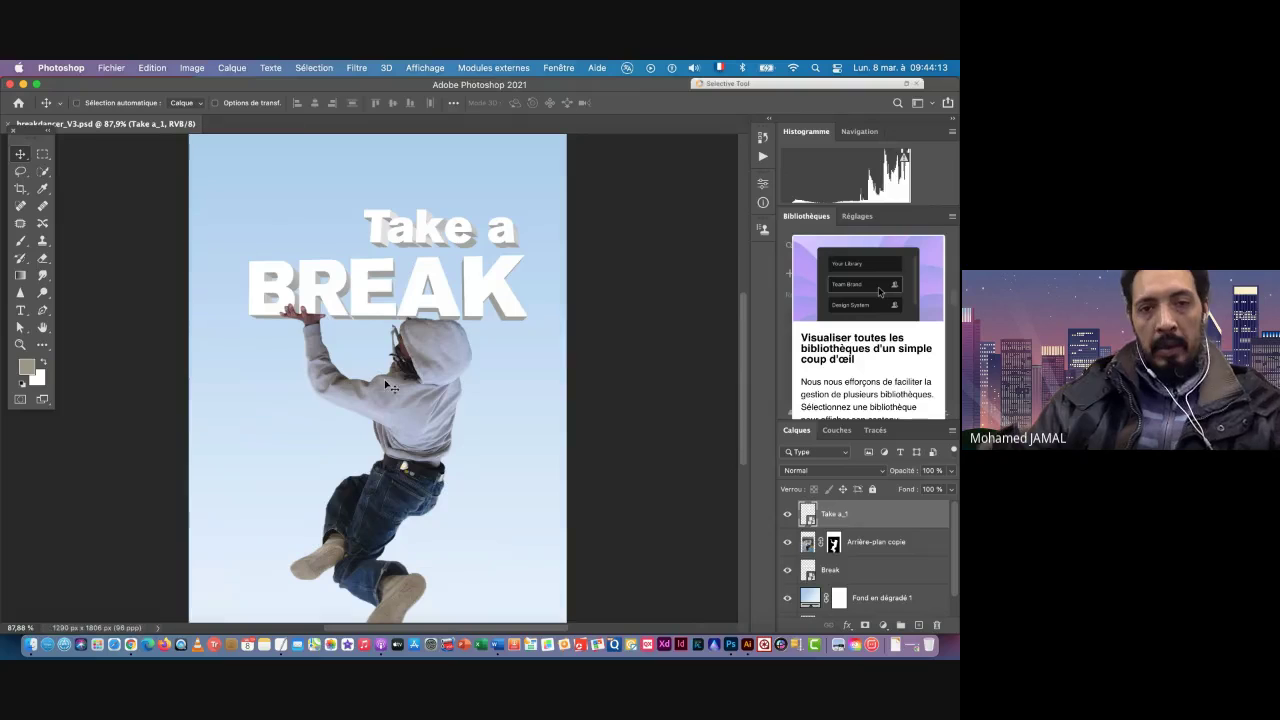
left_click_drag(338, 439, 396, 397)
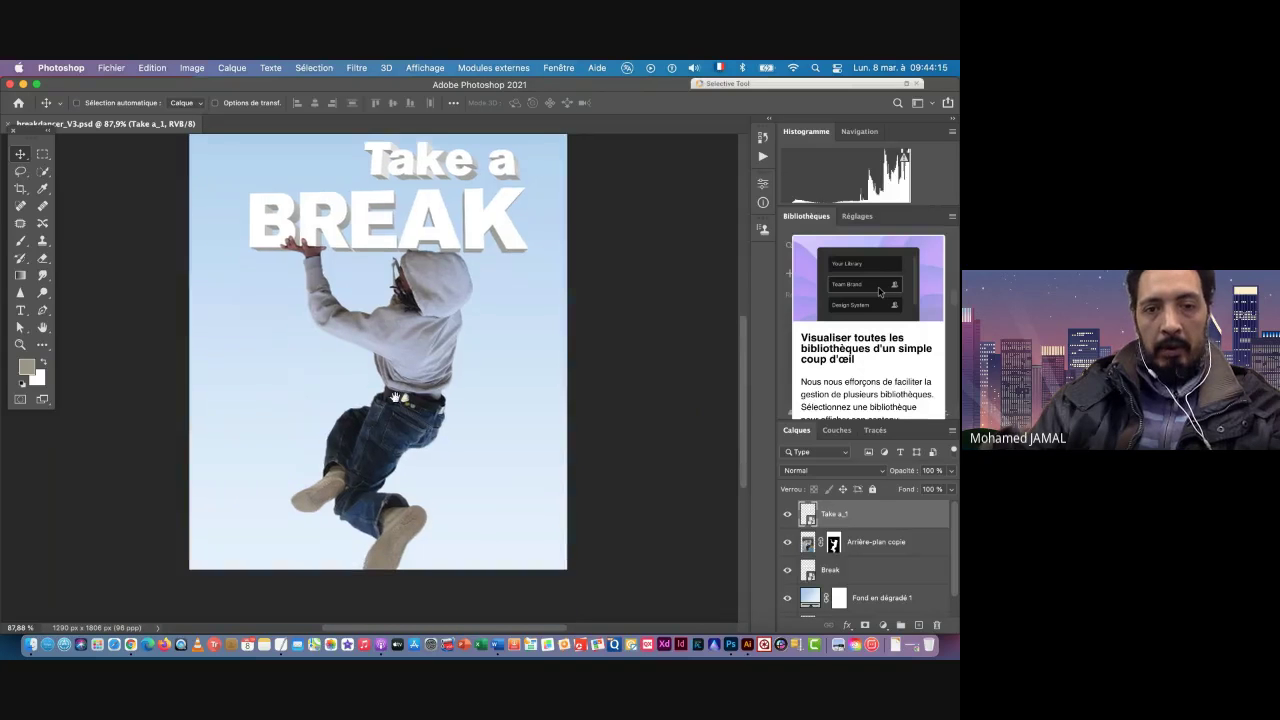
left_click_drag(383, 347, 446, 430)
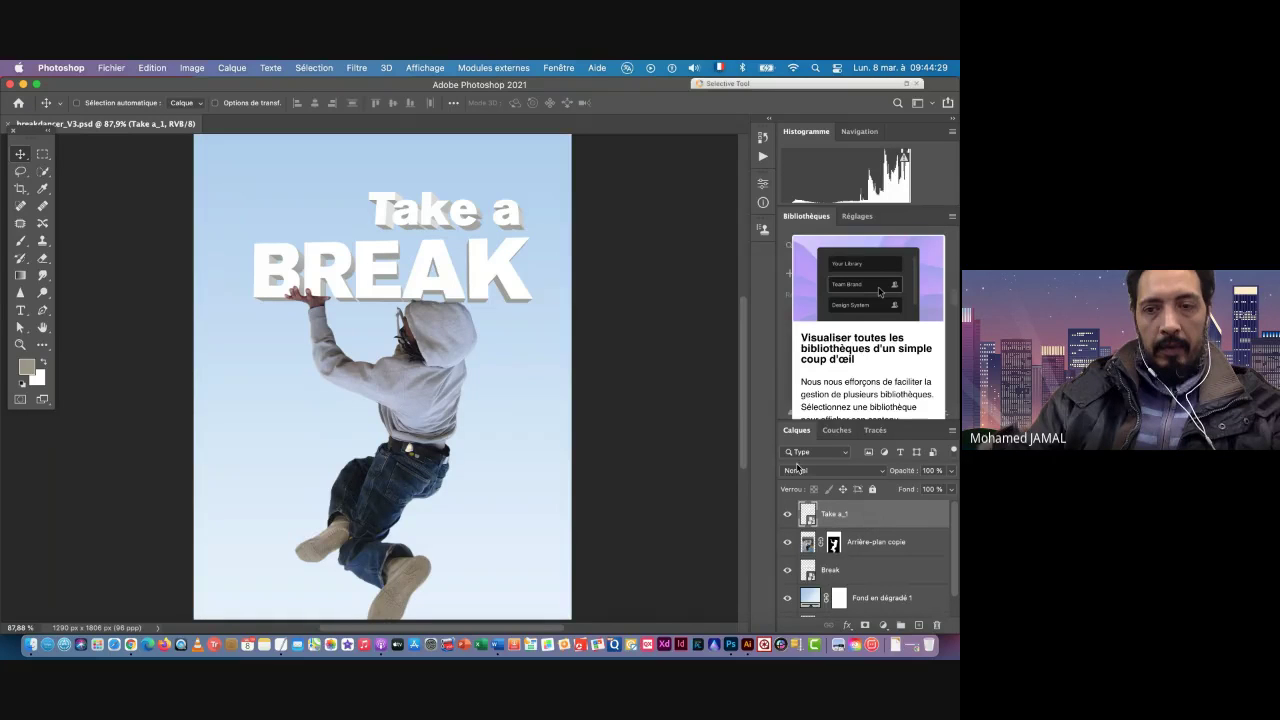
Step: Select the white front faces of all the "Take a" letters on the Take a_1 layer with the Magic Wand
right_click(43, 172)
left_click(110, 196)
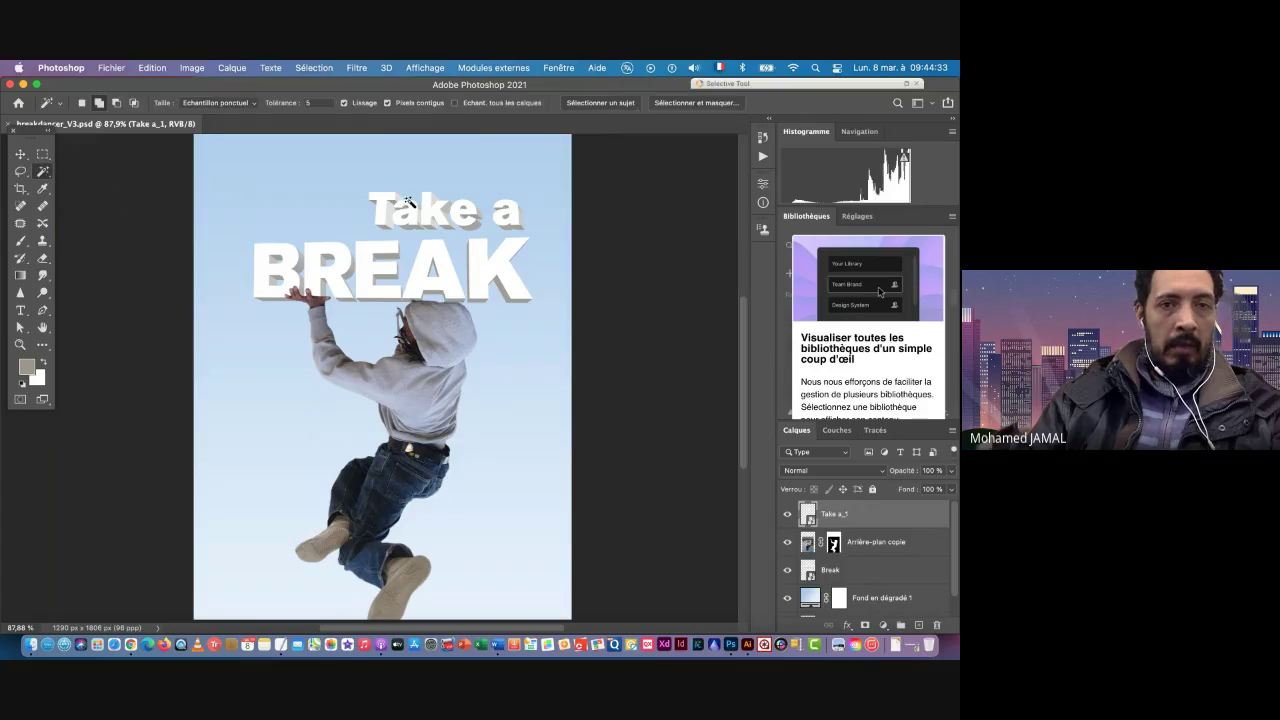
left_click(381, 199)
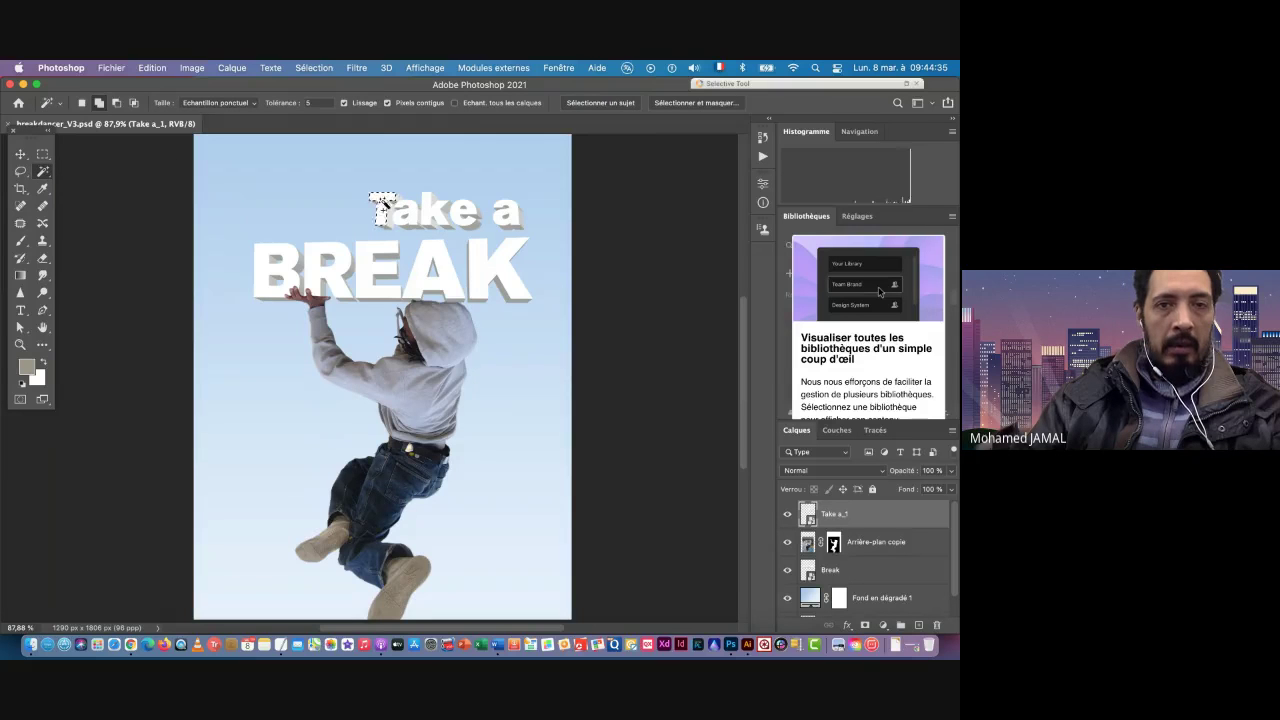
scroll(454, 208, "up", 10)
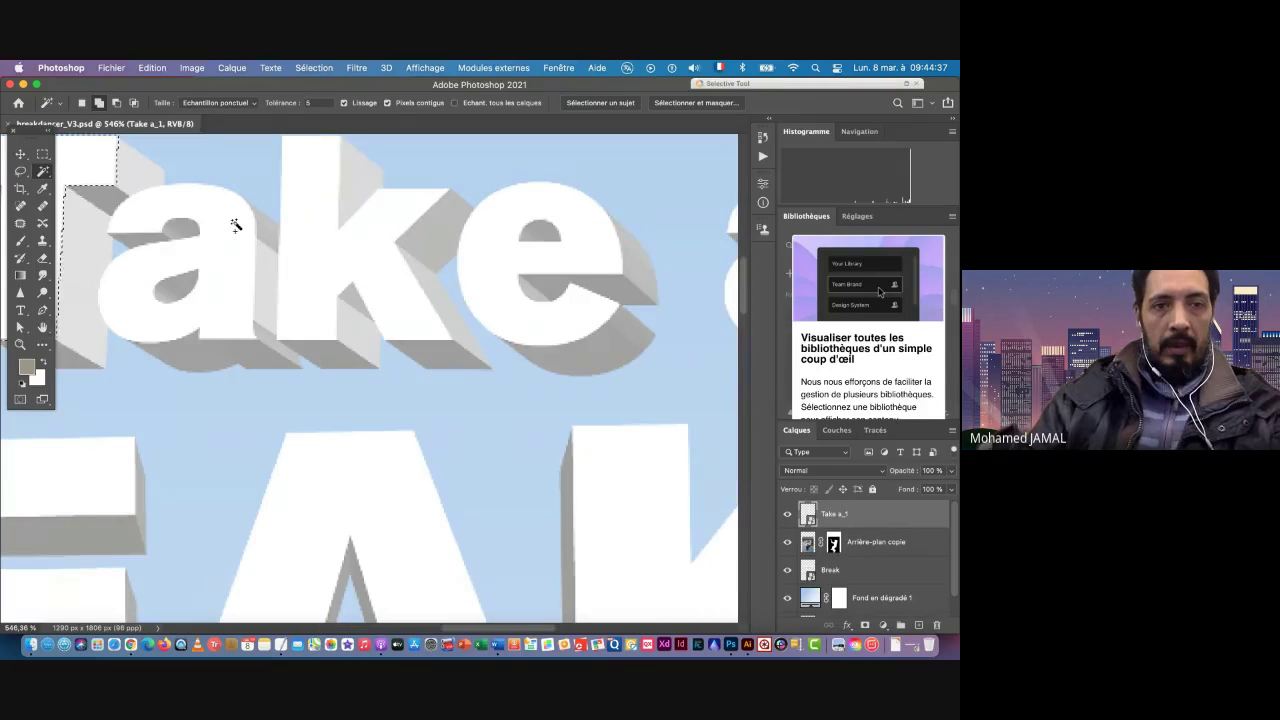
left_click(230, 220, "shift")
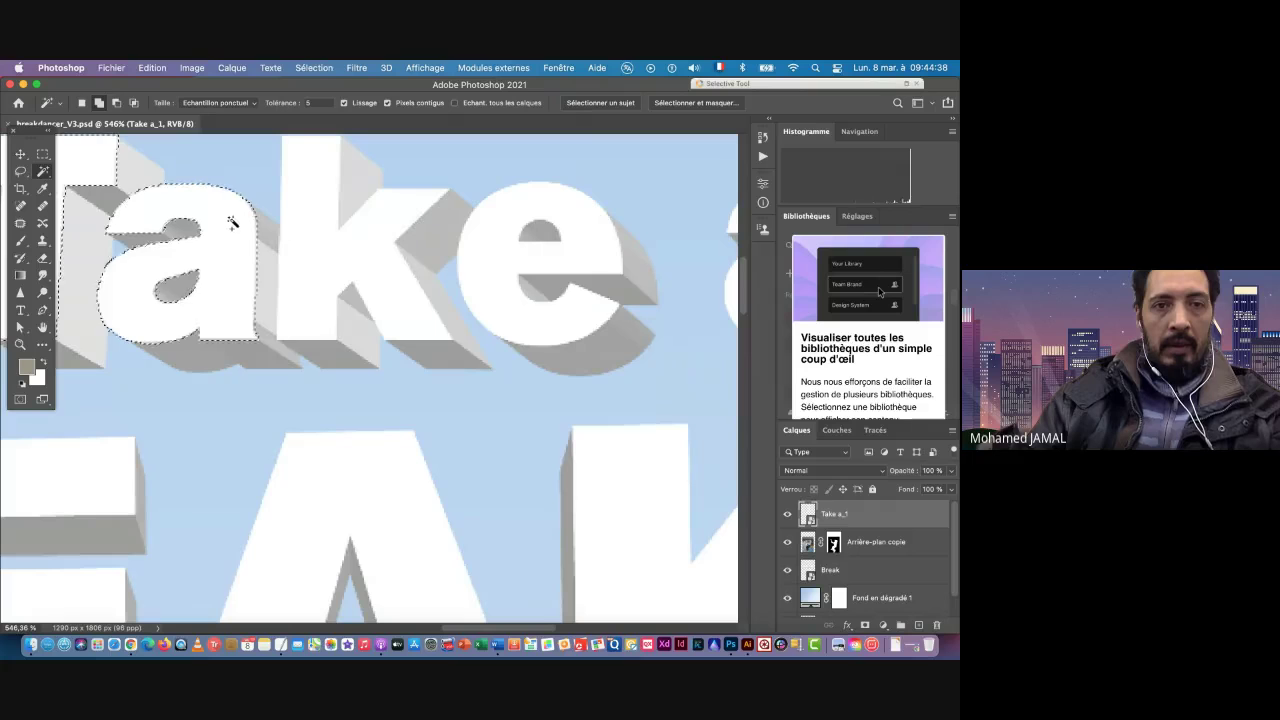
left_click(371, 240, "shift")
scroll(490, 238, "down", 1)
left_click(575, 245, "shift")
left_click_drag(591, 240, 363, 274)
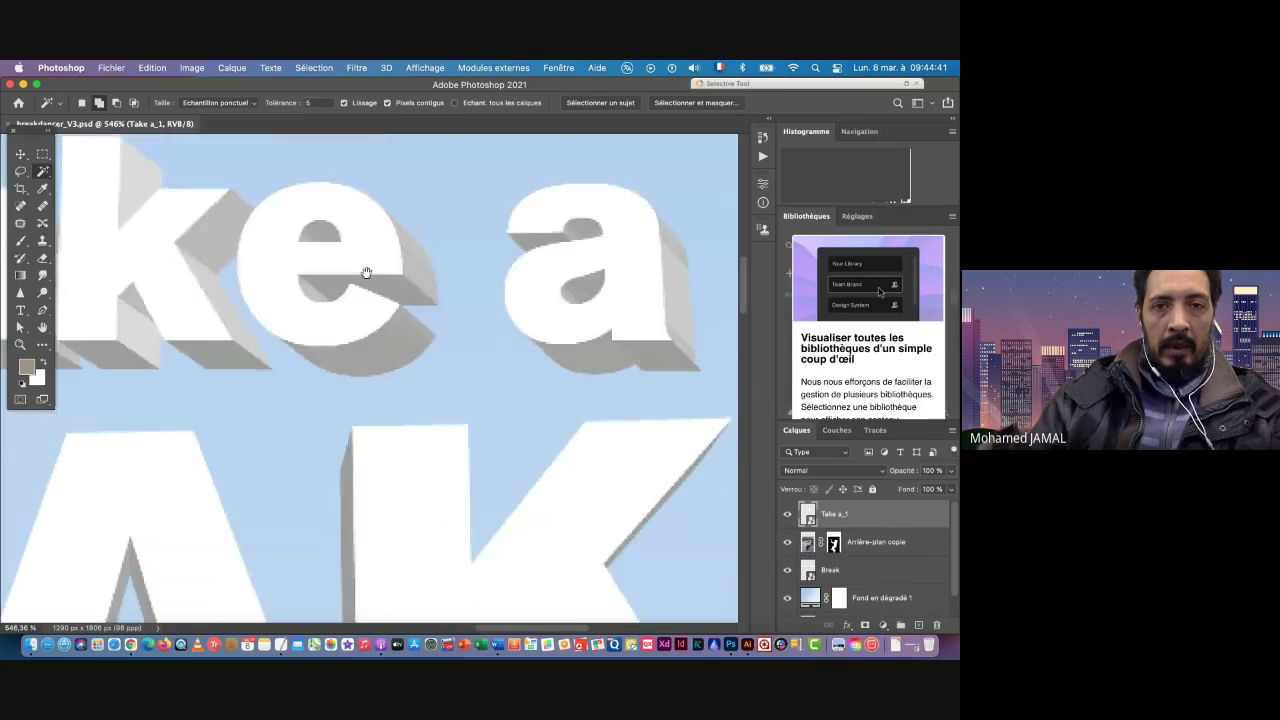
left_click(631, 266, "shift")
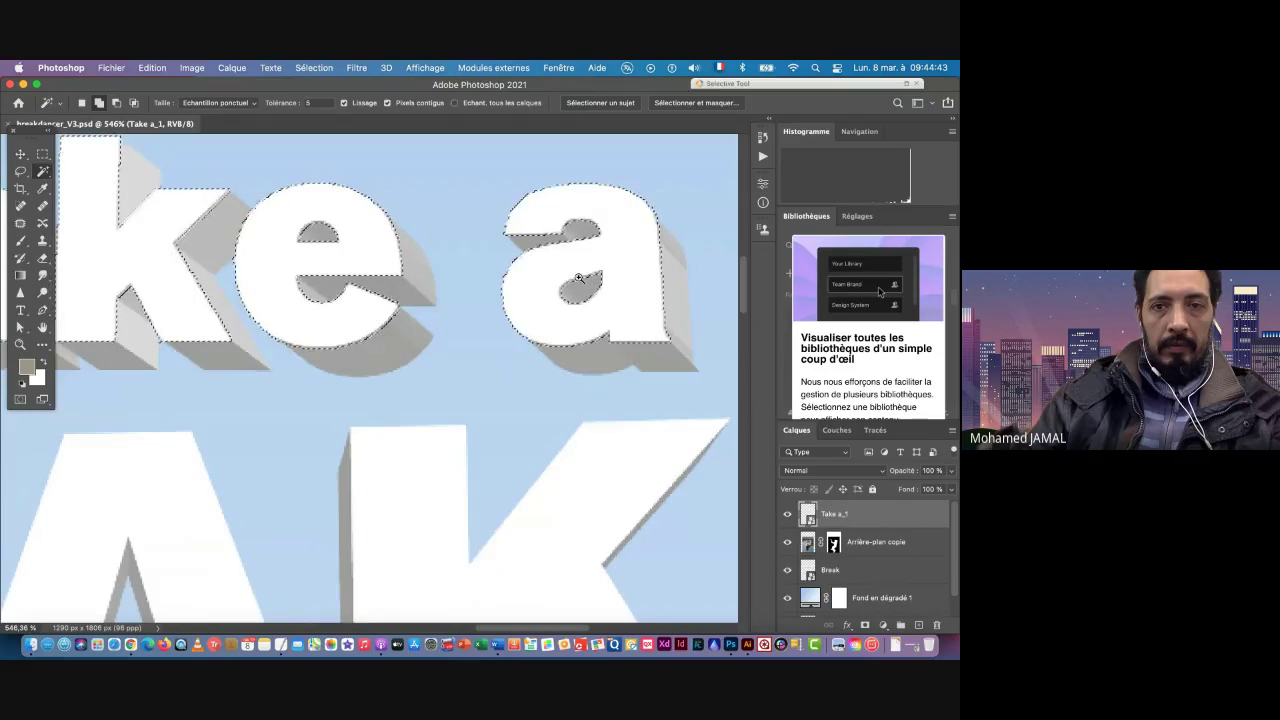
scroll(575, 273, "down", 3)
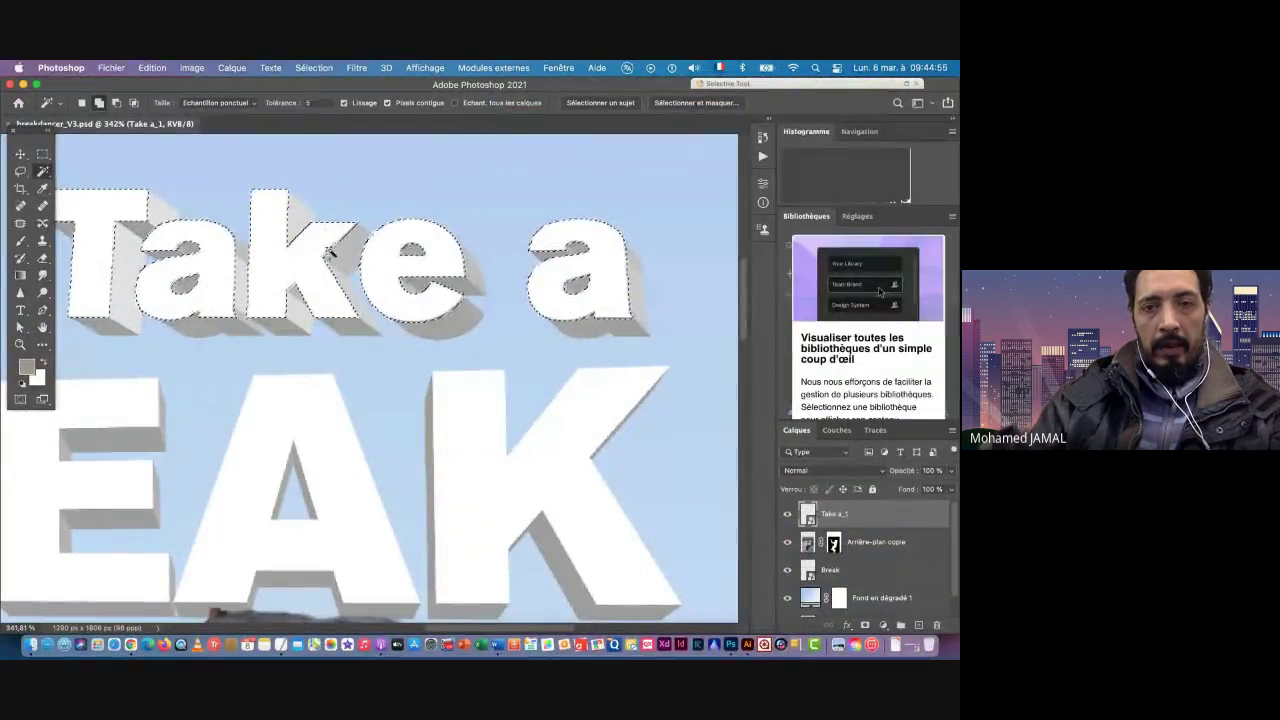
Step: Add the white front faces of all the BREAK letters on the Break layer to the Magic Wand selection
left_click(845, 570)
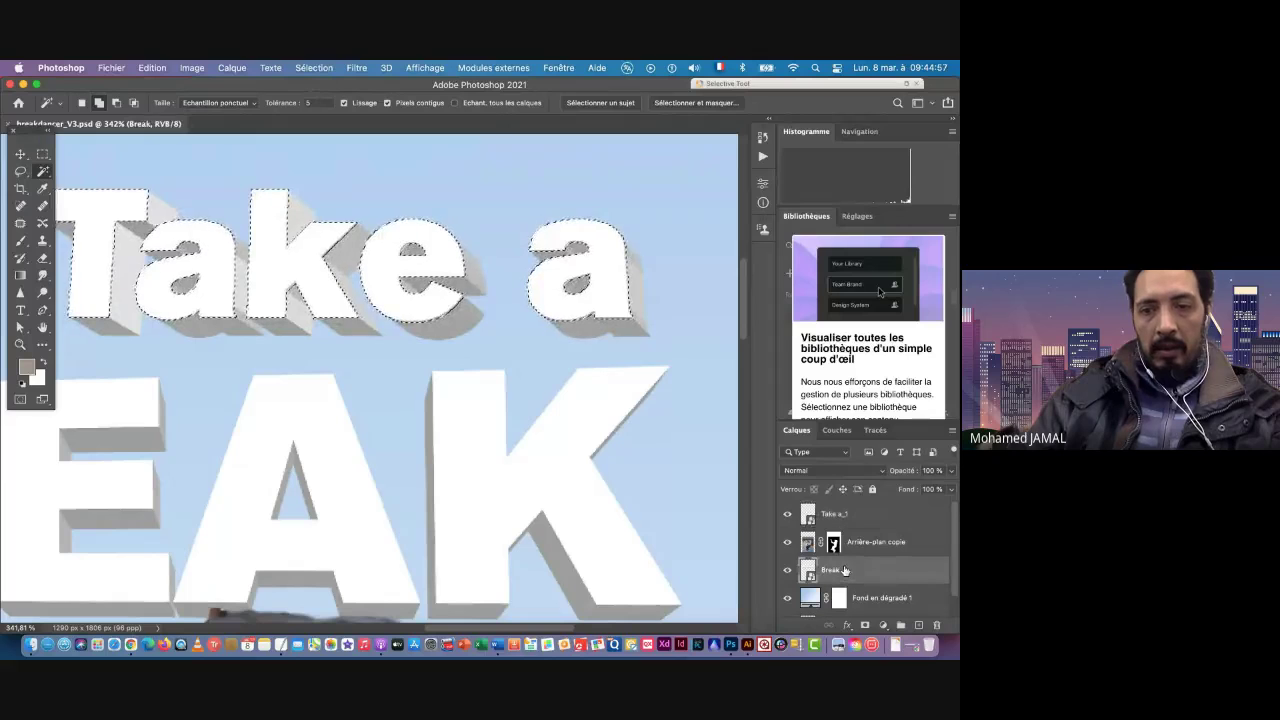
left_click(477, 426)
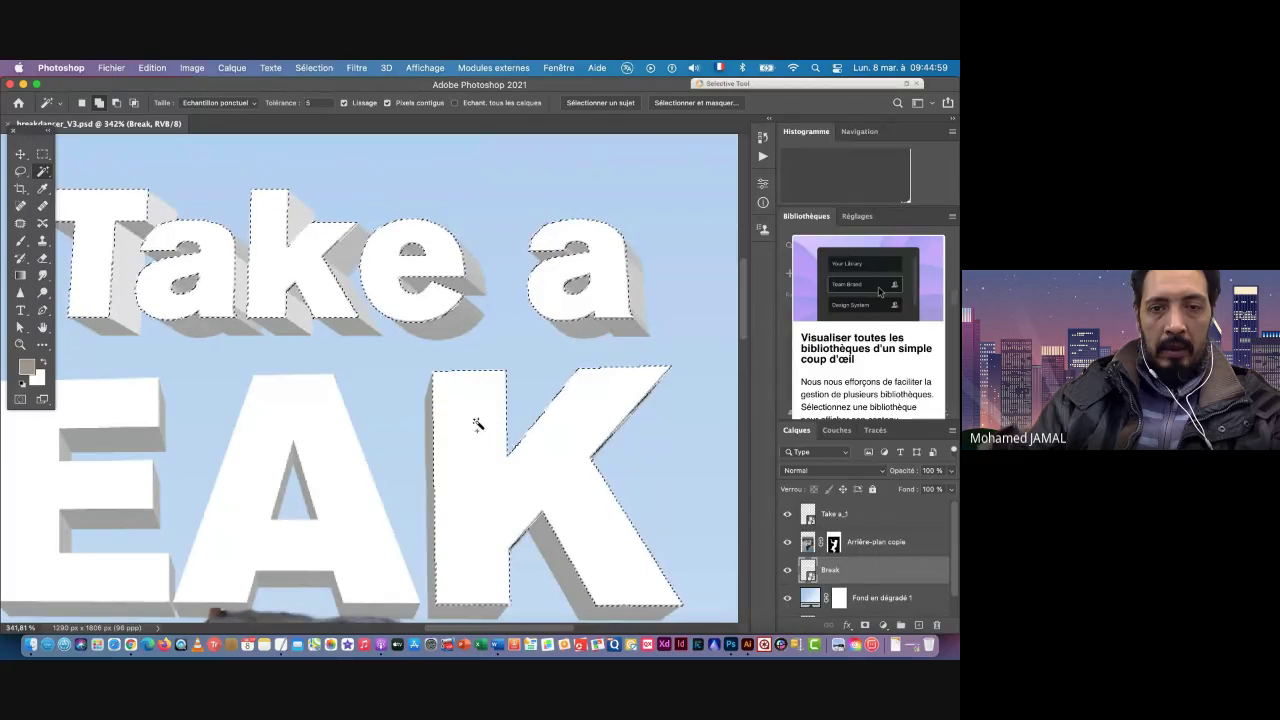
left_click(350, 460)
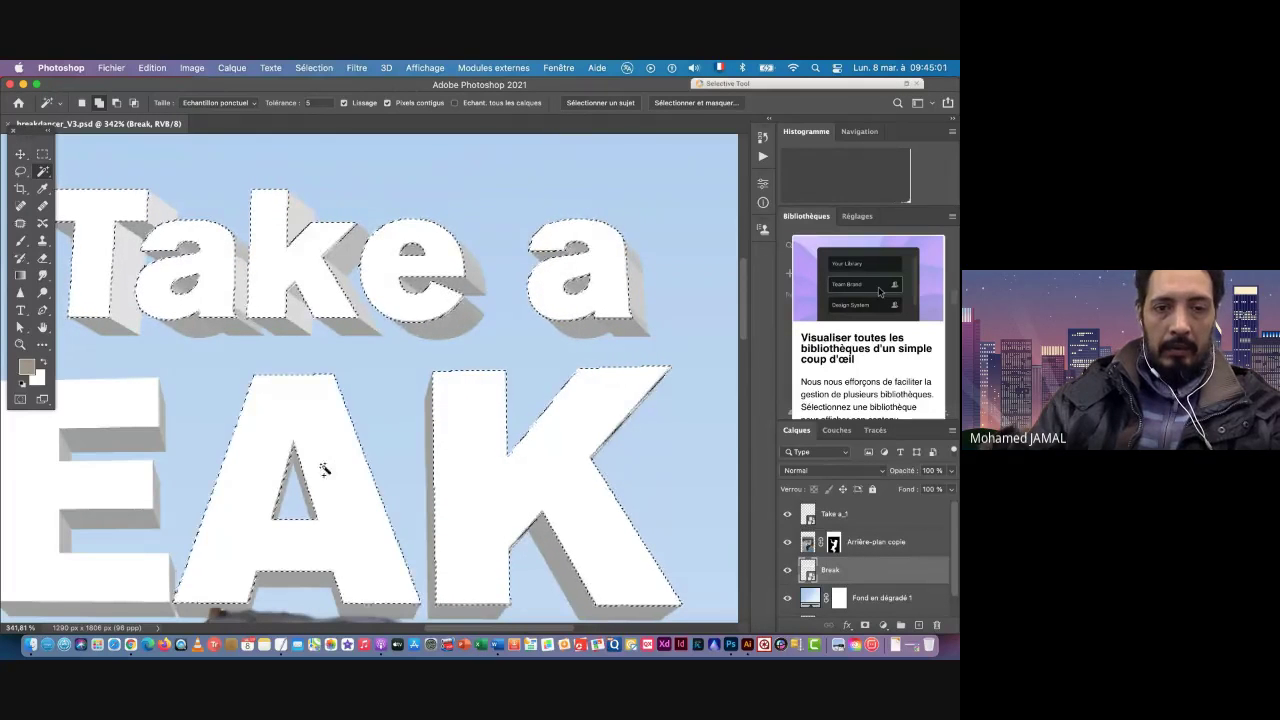
scroll(294, 331, "left", 5)
scroll(294, 331, "down", 3)
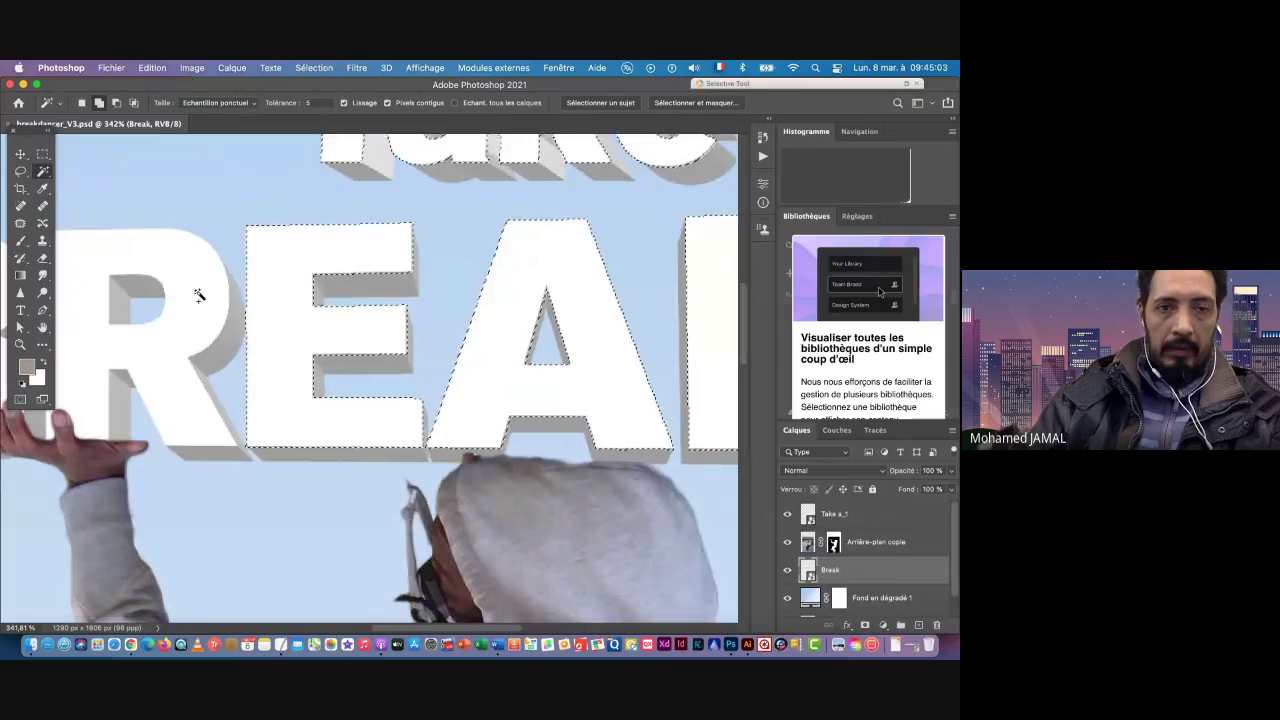
left_click(318, 316)
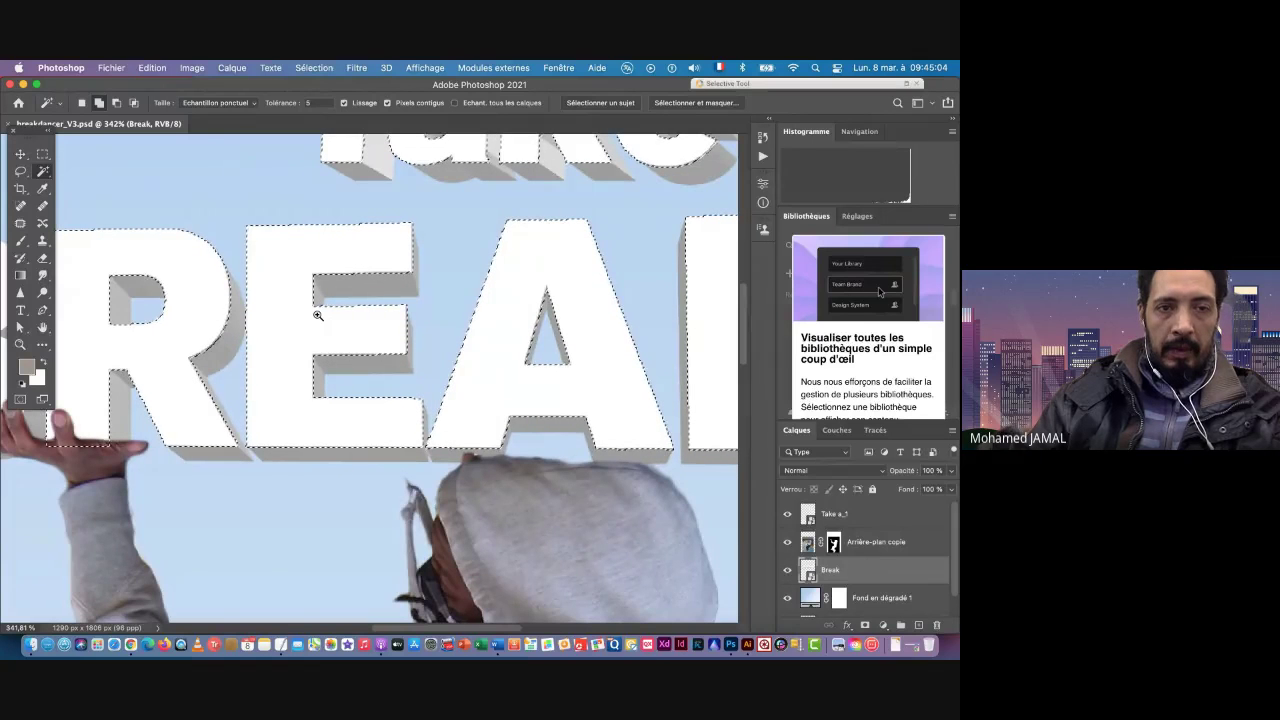
scroll(318, 316, "down", 5)
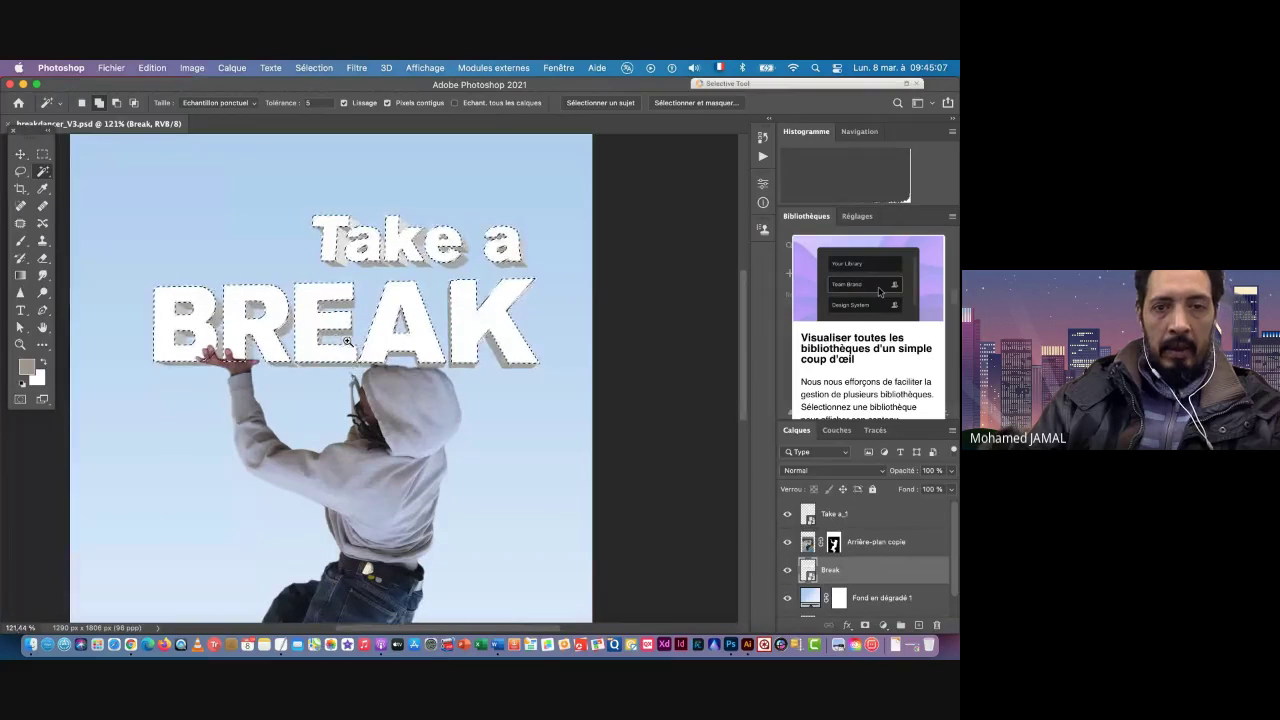
scroll(347, 342, "up", 2)
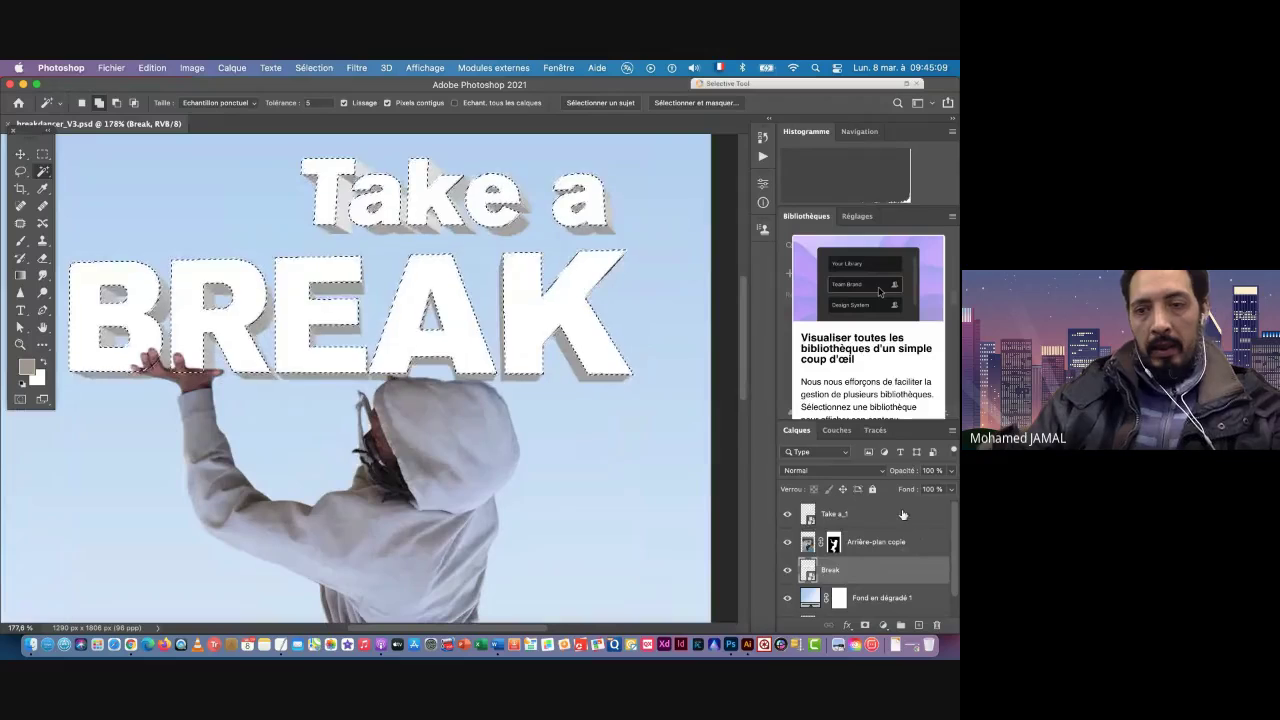
Step: Save the lettering selection as a new channel named "Teak a break" with the Take a_1 layer active, and check it among the channels
left_click(903, 514)
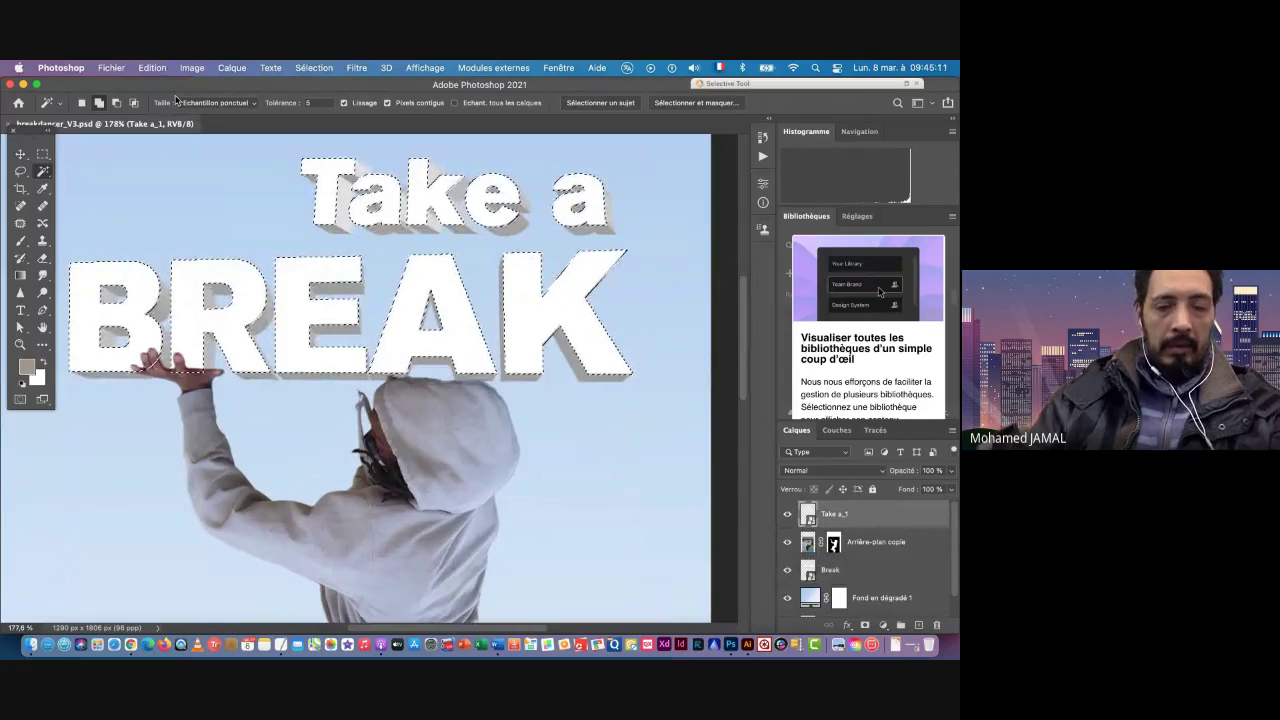
key("super+Tab")
key("Escape")
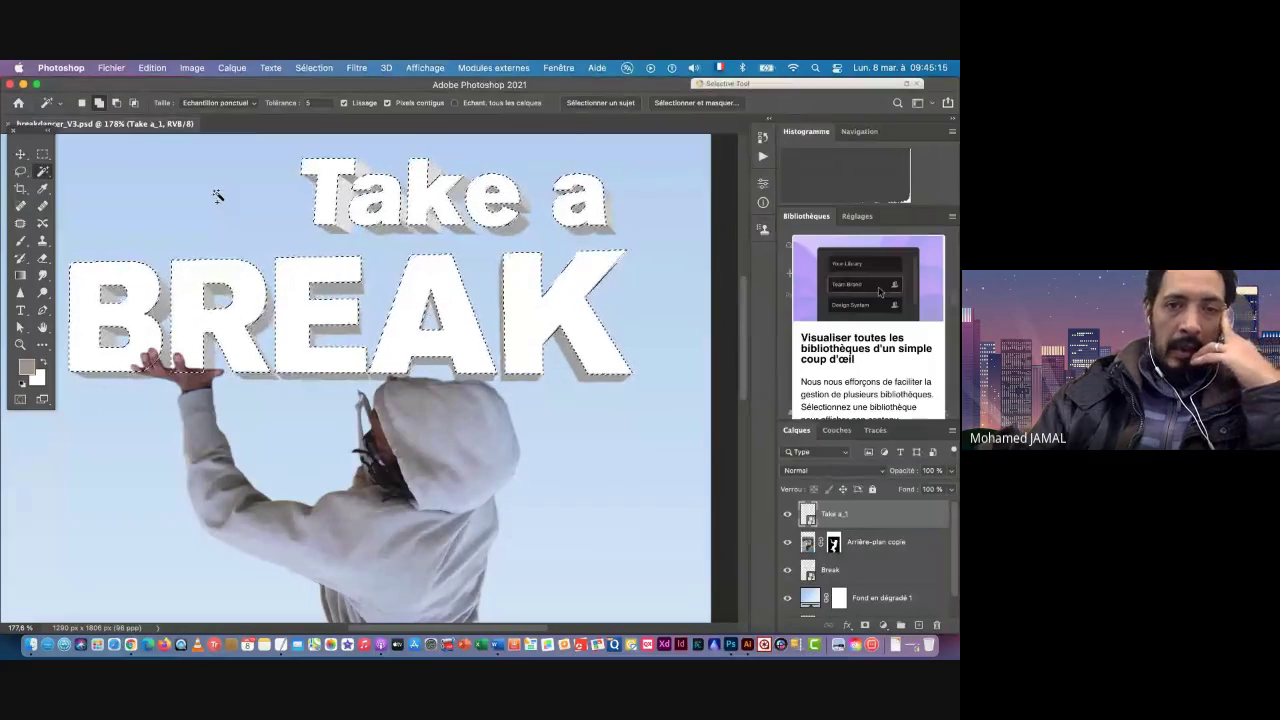
left_click(313, 68)
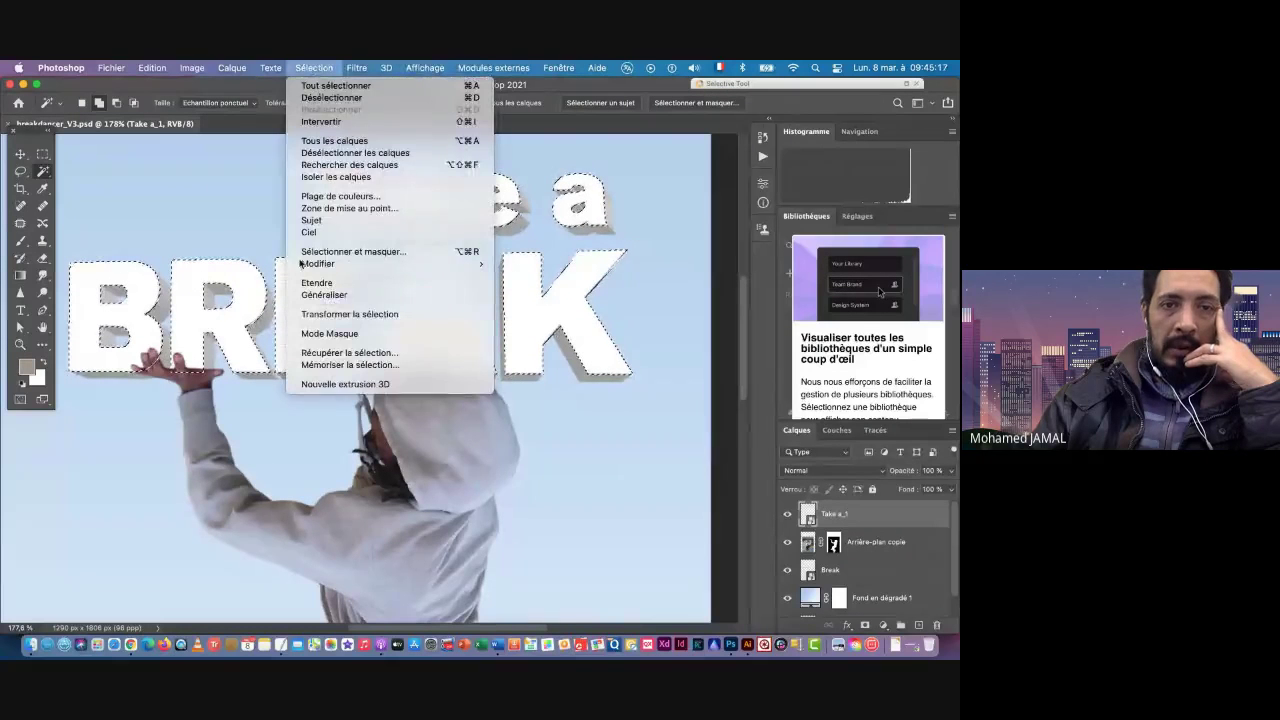
left_click(350, 366)
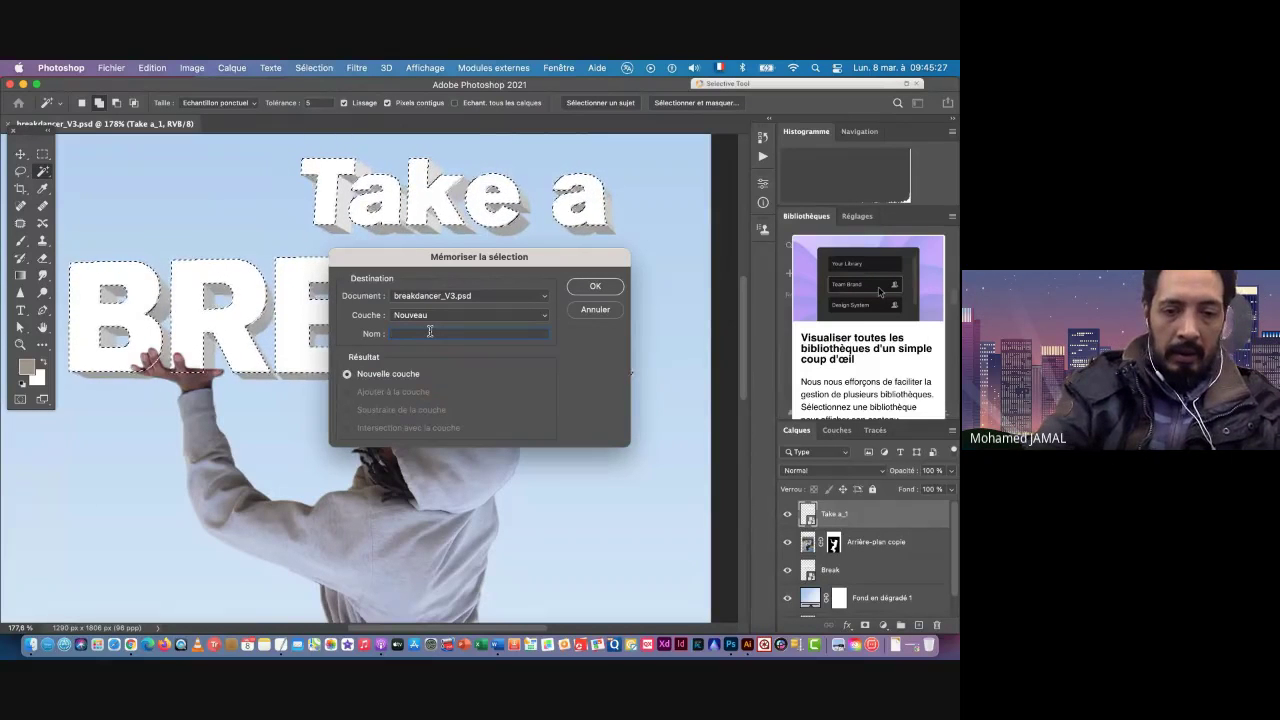
type("Tex")
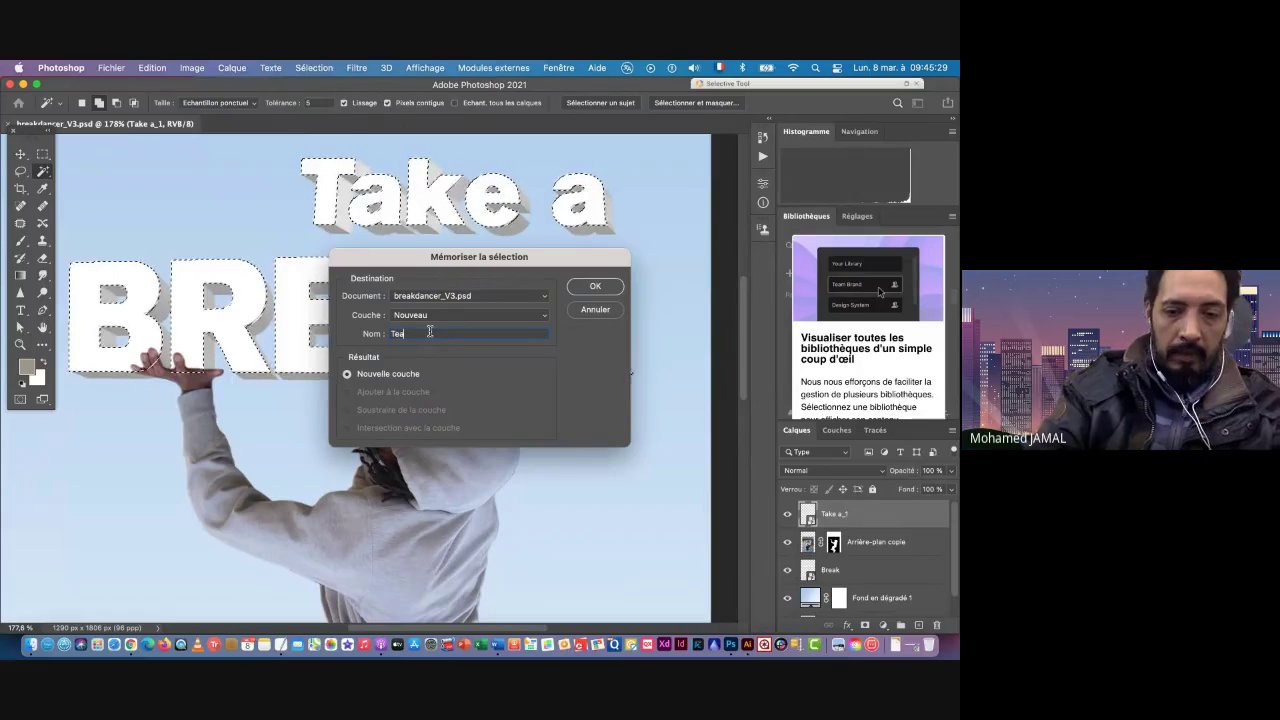
type("k a")
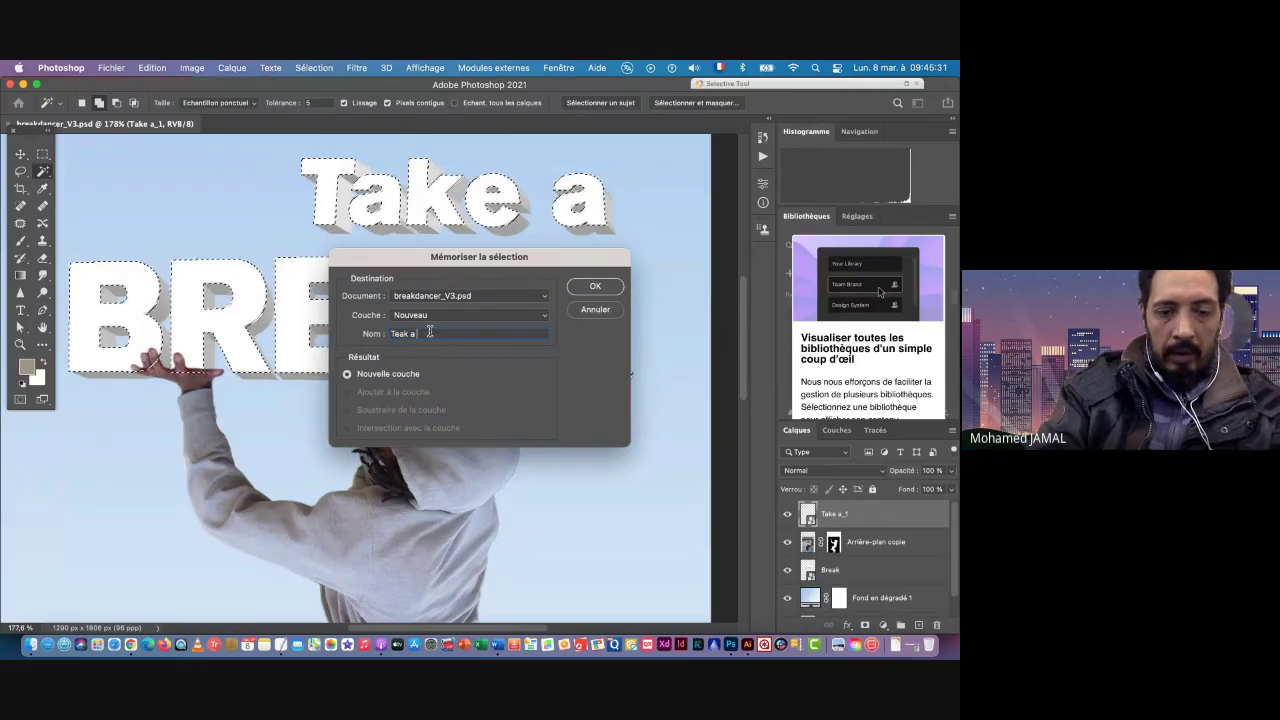
type("br")
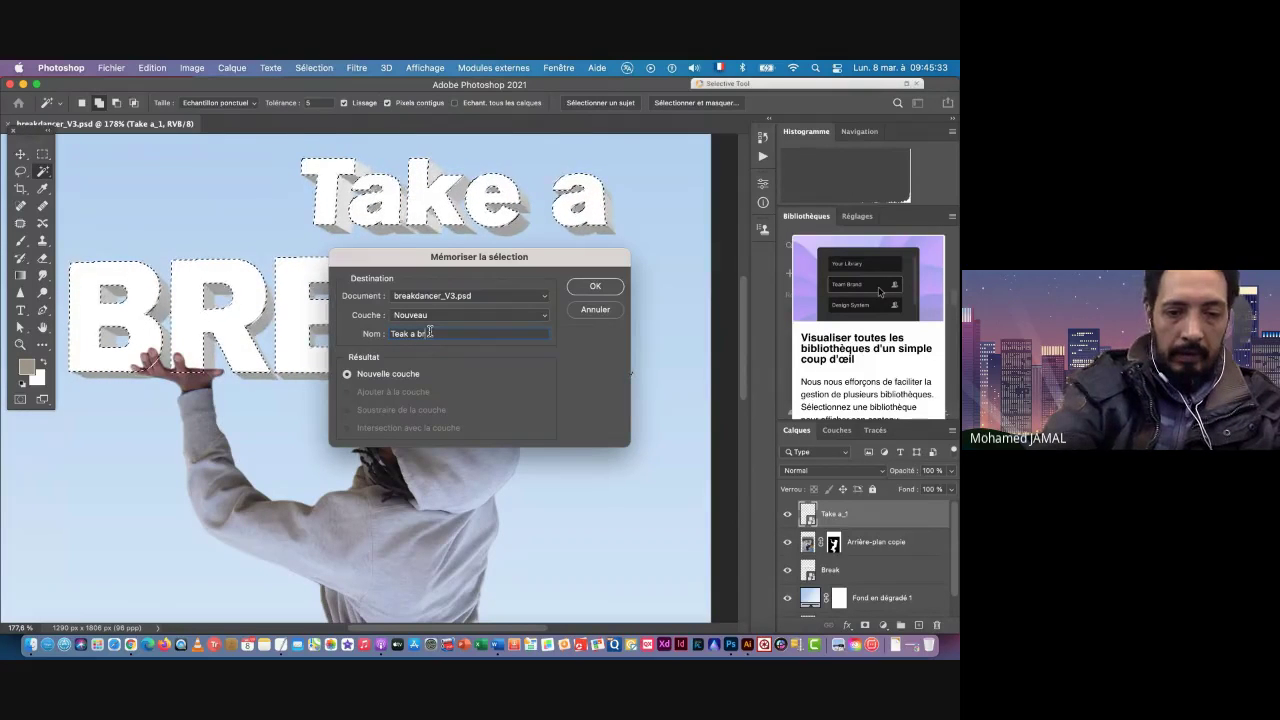
type("eak")
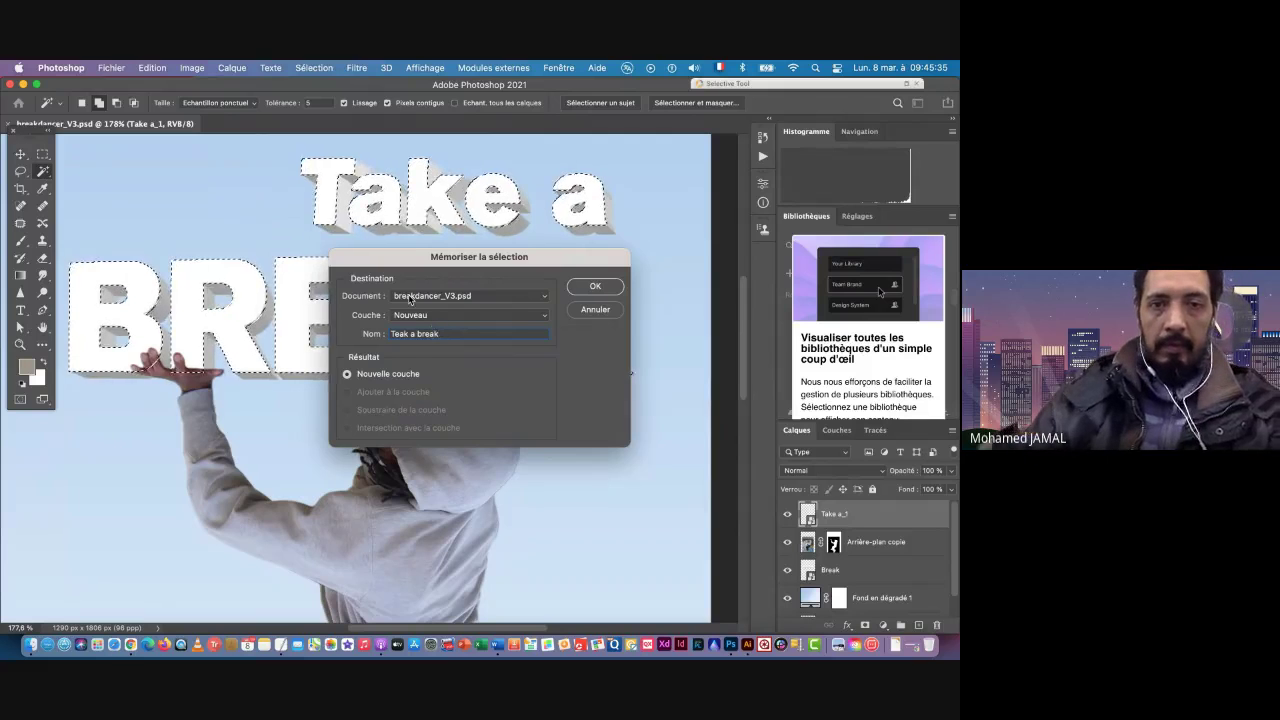
left_click(587, 289)
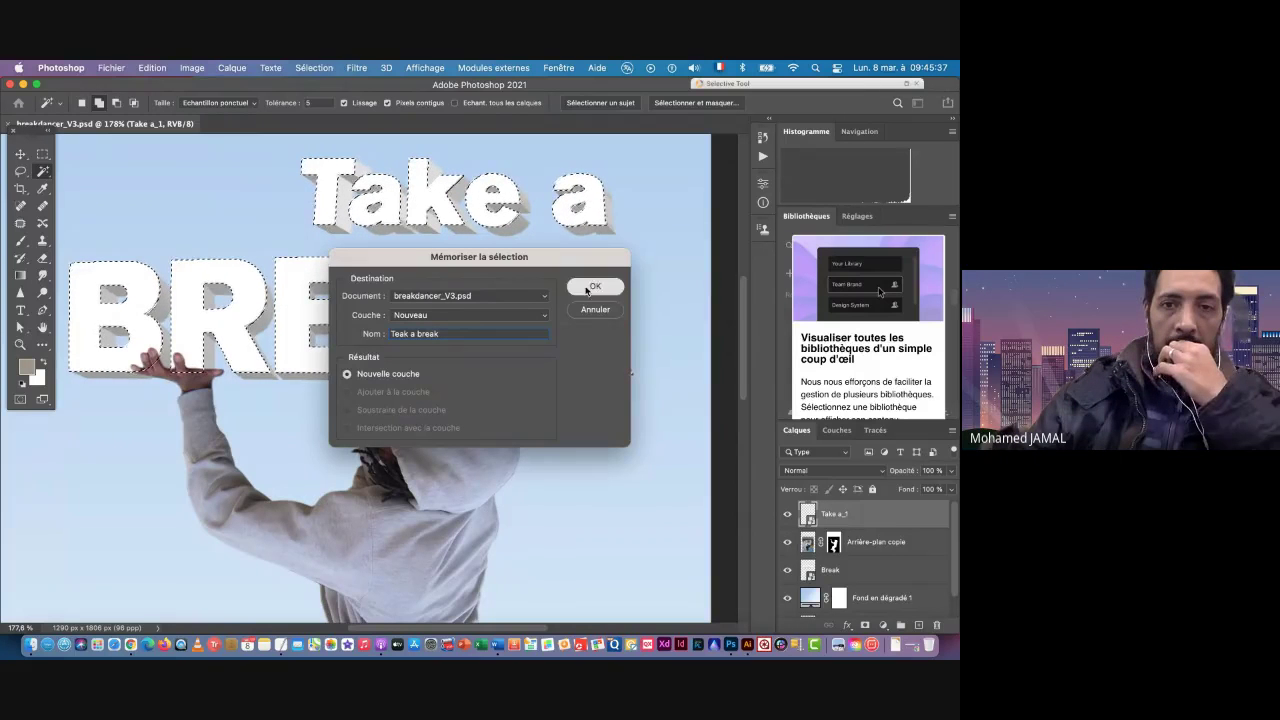
left_click(833, 432)
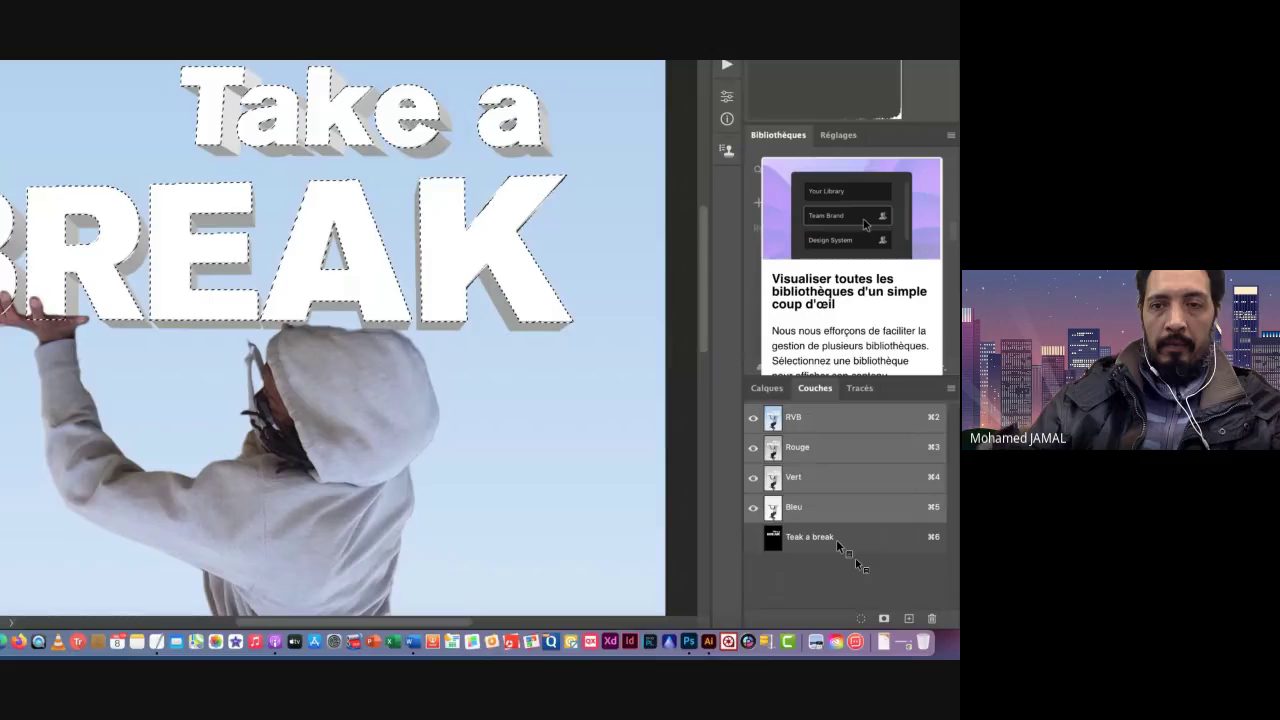
left_click(767, 388)
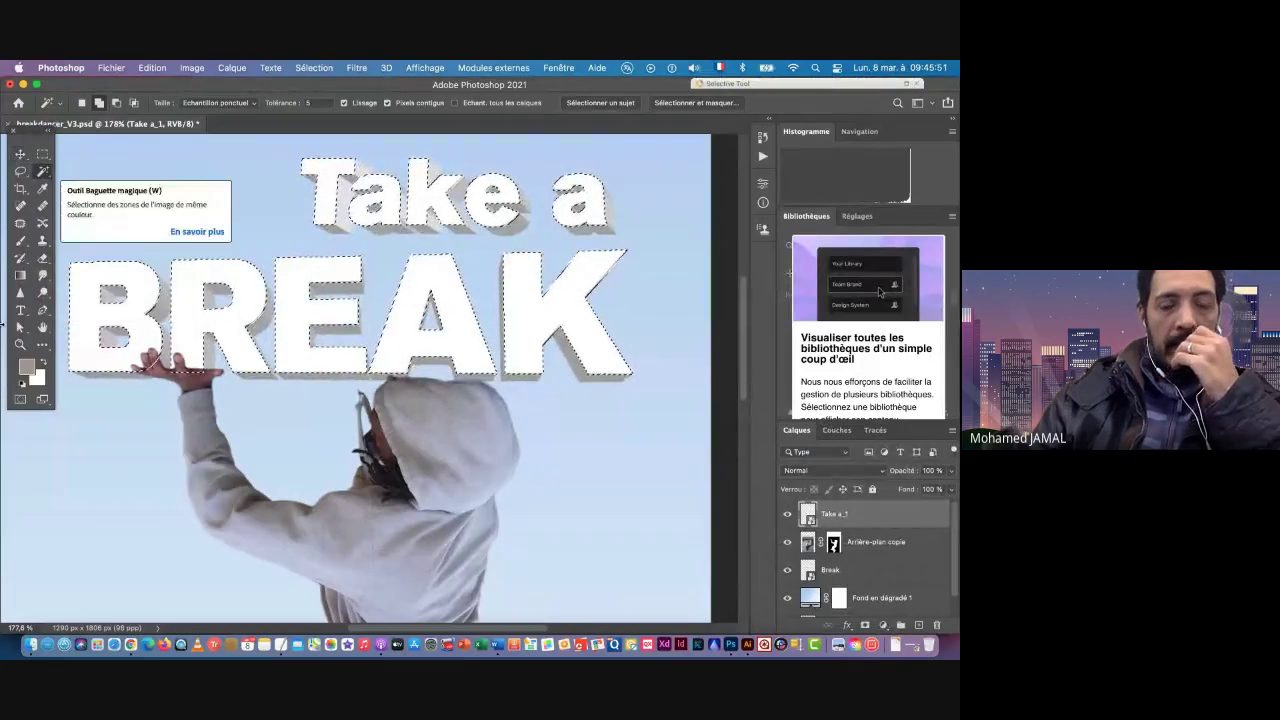
Step: Switch to Finder, browse the Create "Take a Break" project folder and group its files by type
left_click(31, 644)
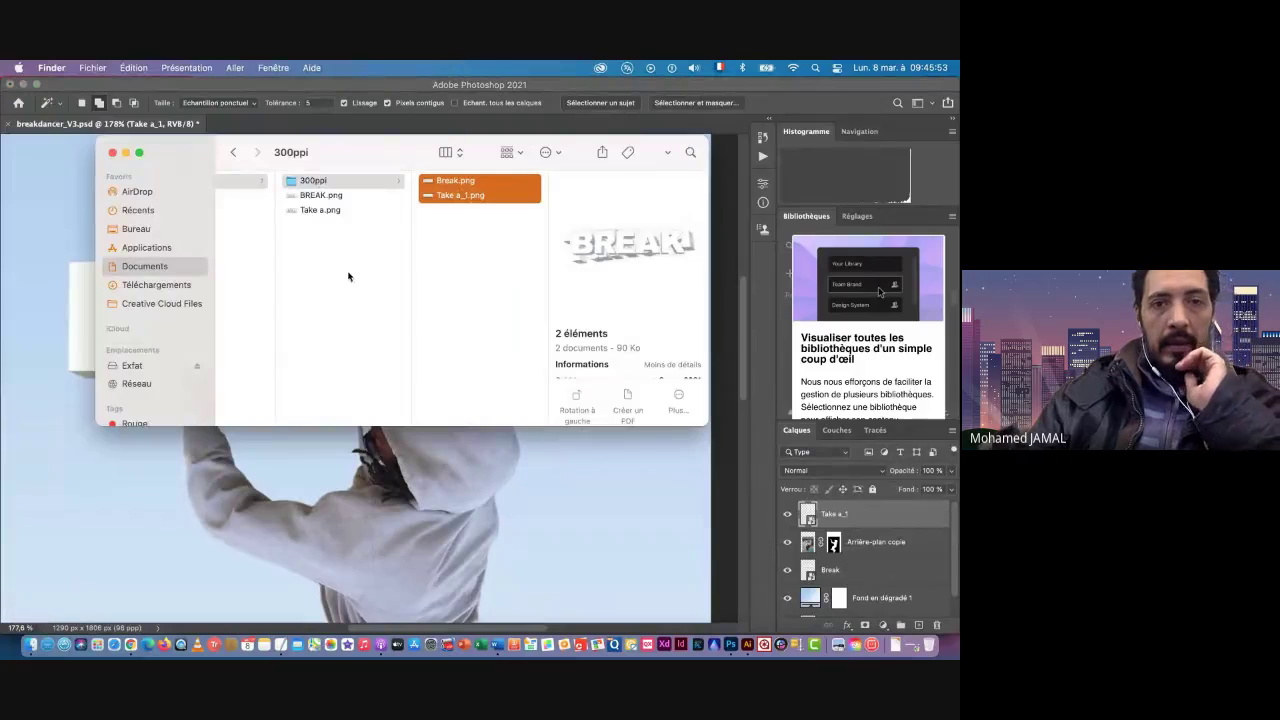
scroll(363, 285, "left", 5)
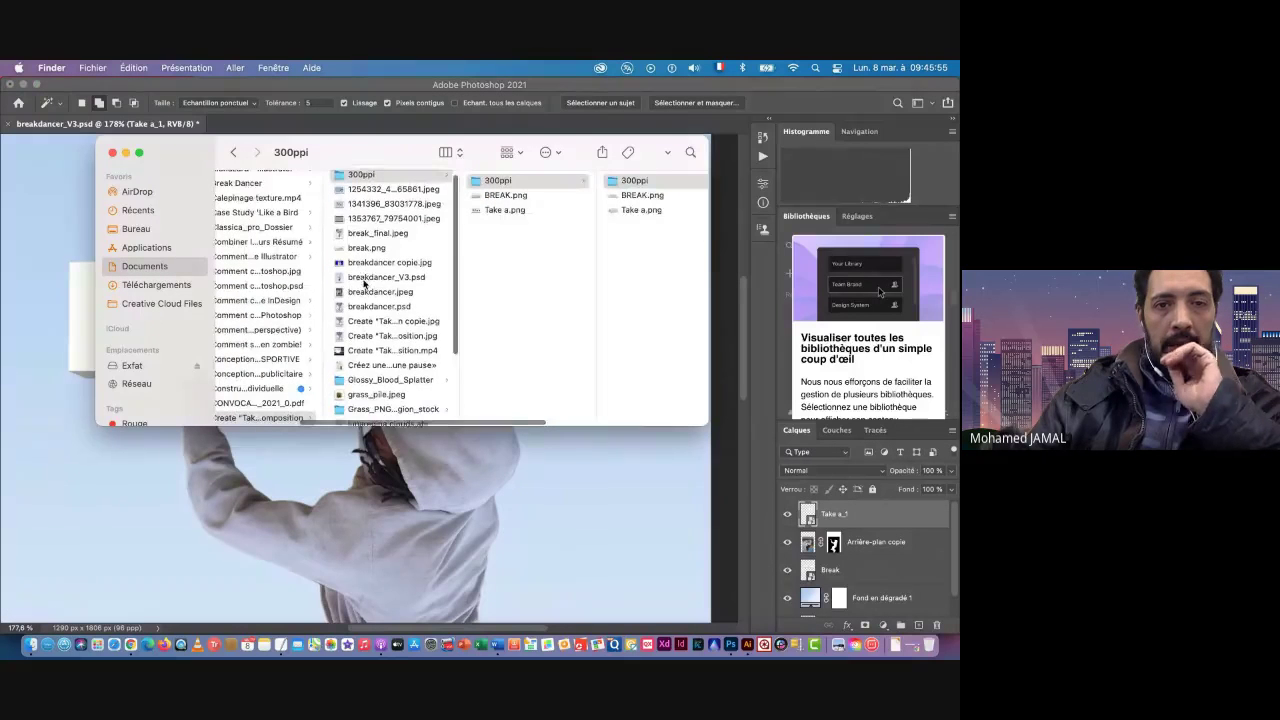
scroll(412, 318, "down", 4)
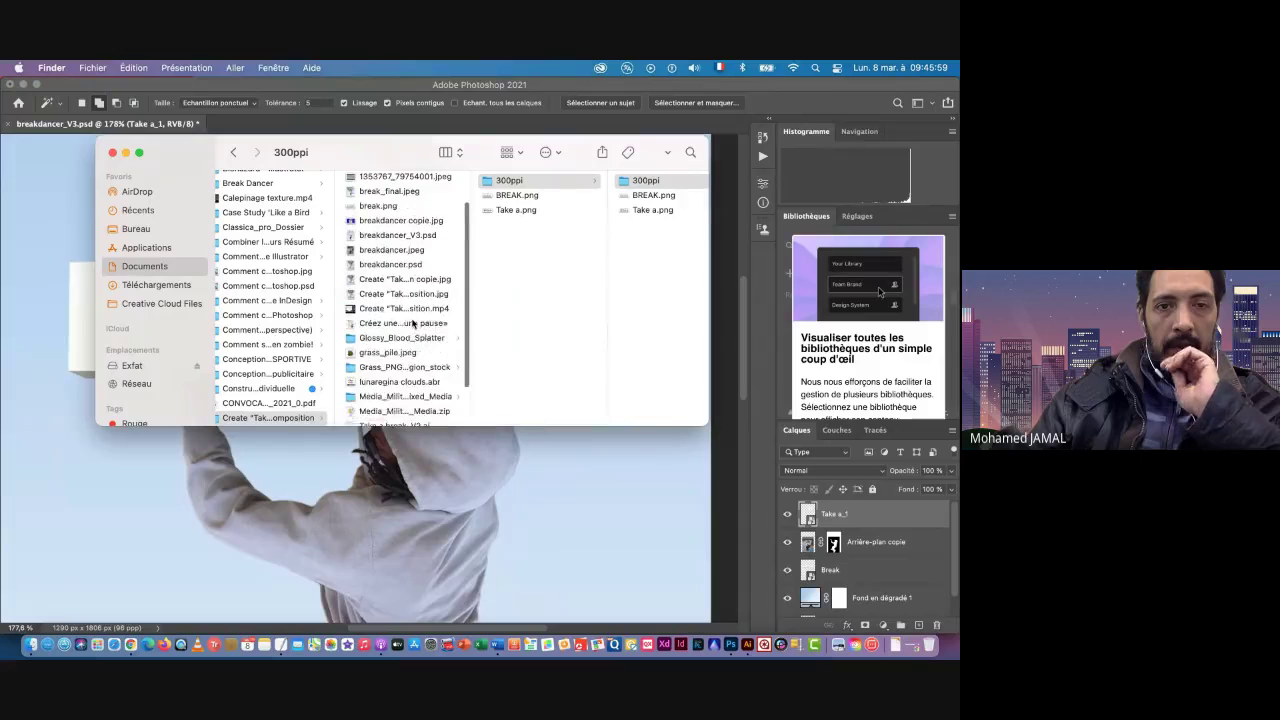
scroll(412, 318, "up", 4)
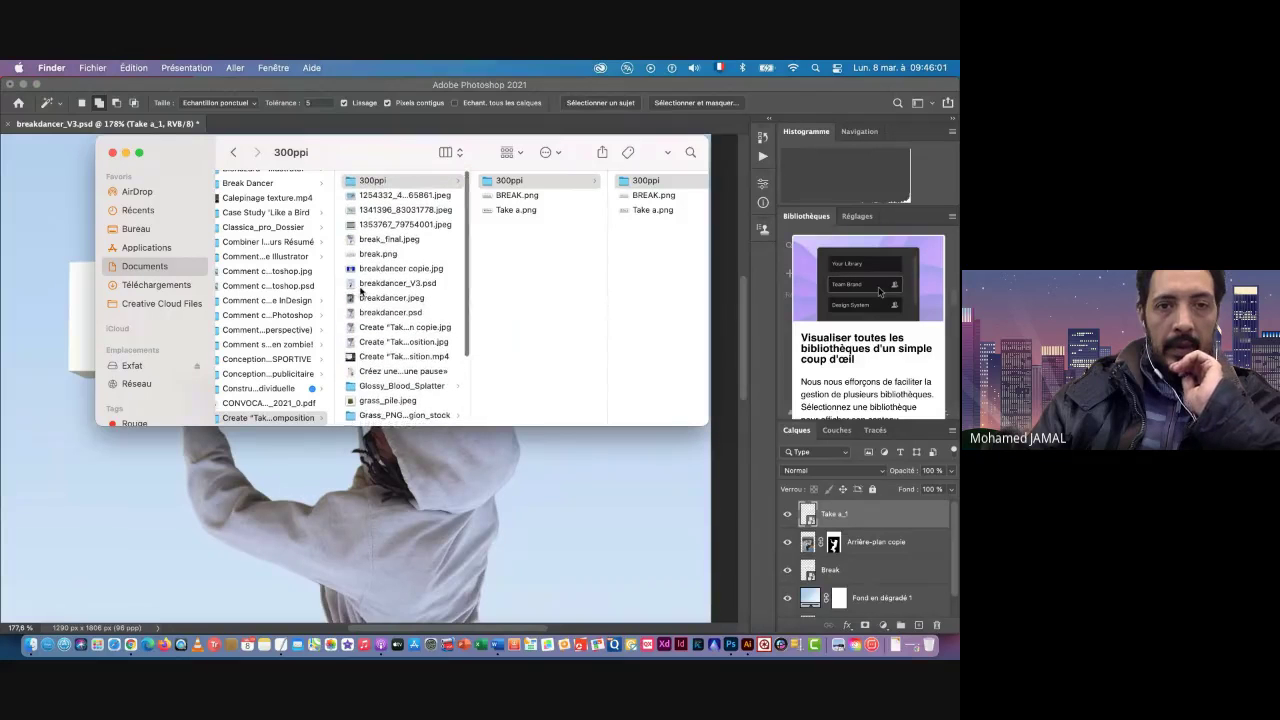
scroll(392, 315, "right", 1)
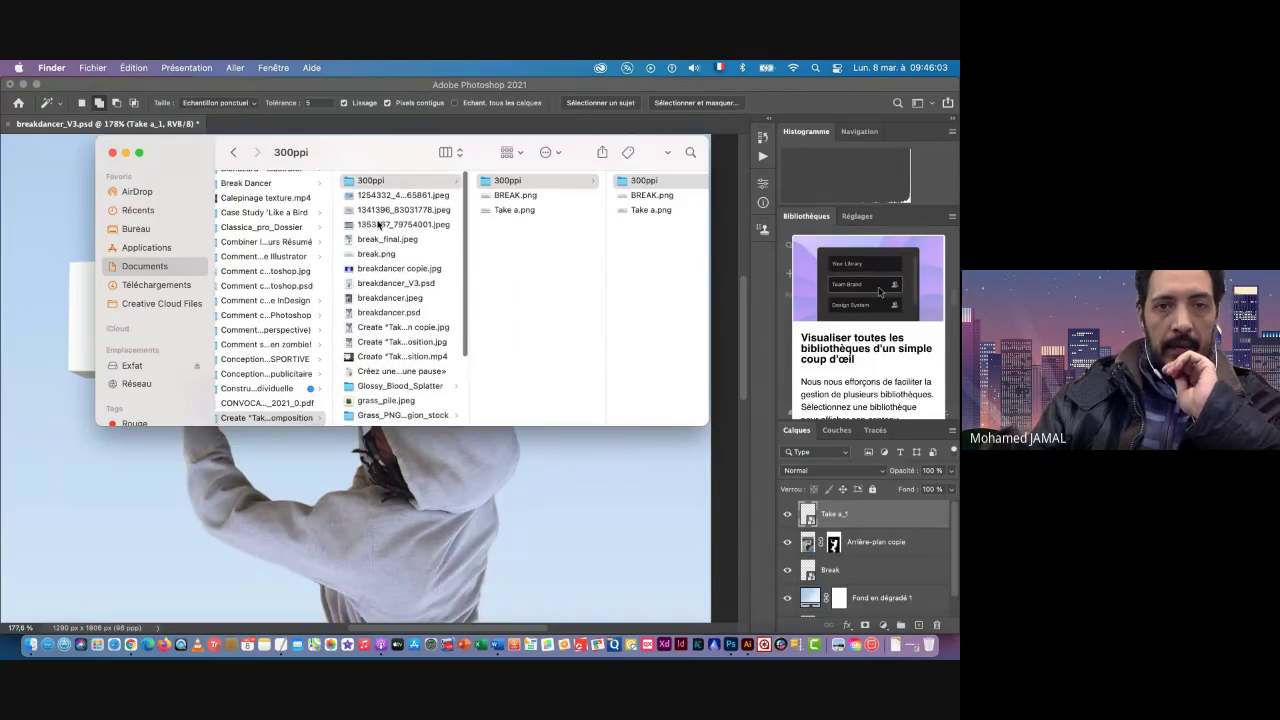
scroll(397, 285, "down", 3)
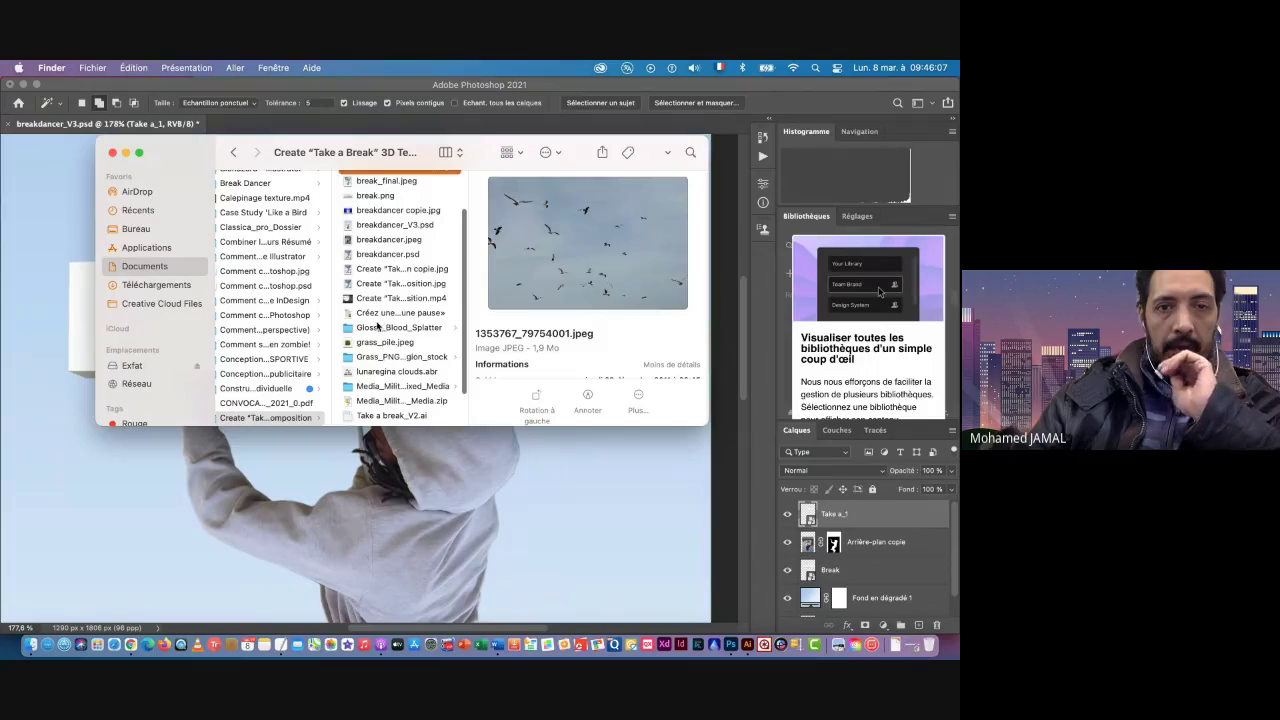
scroll(423, 286, "up", 3)
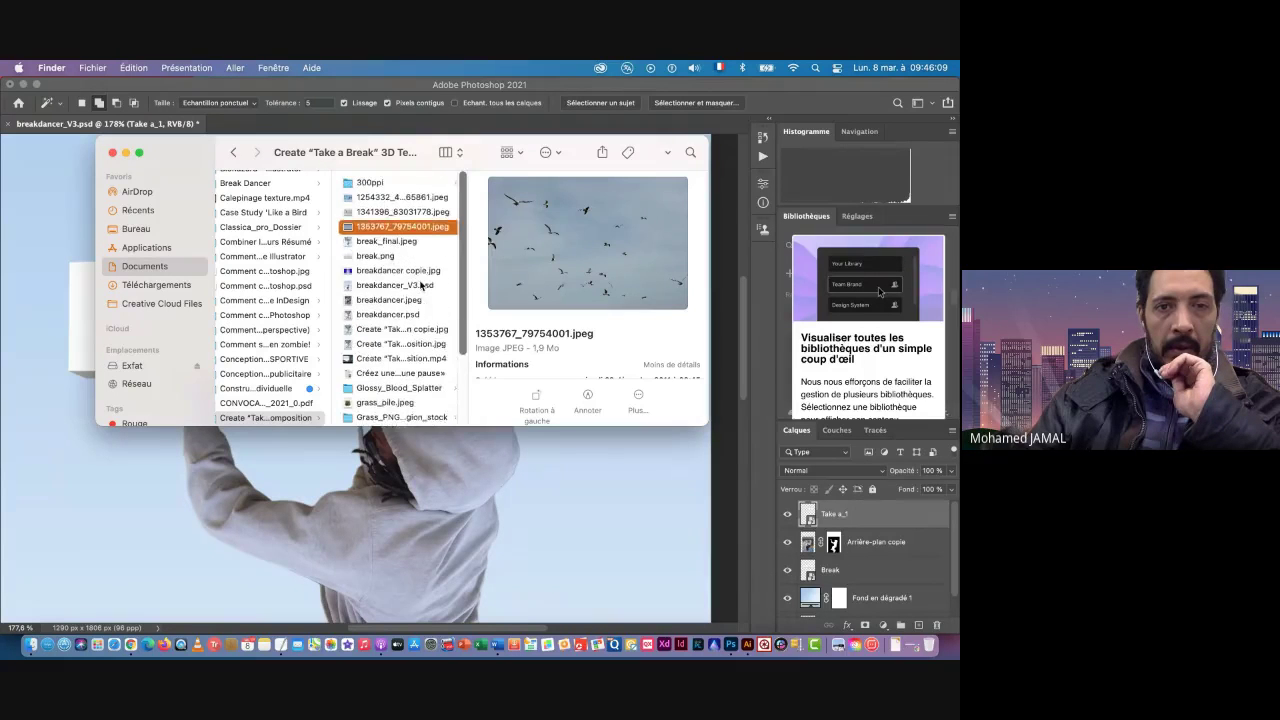
left_click(511, 152)
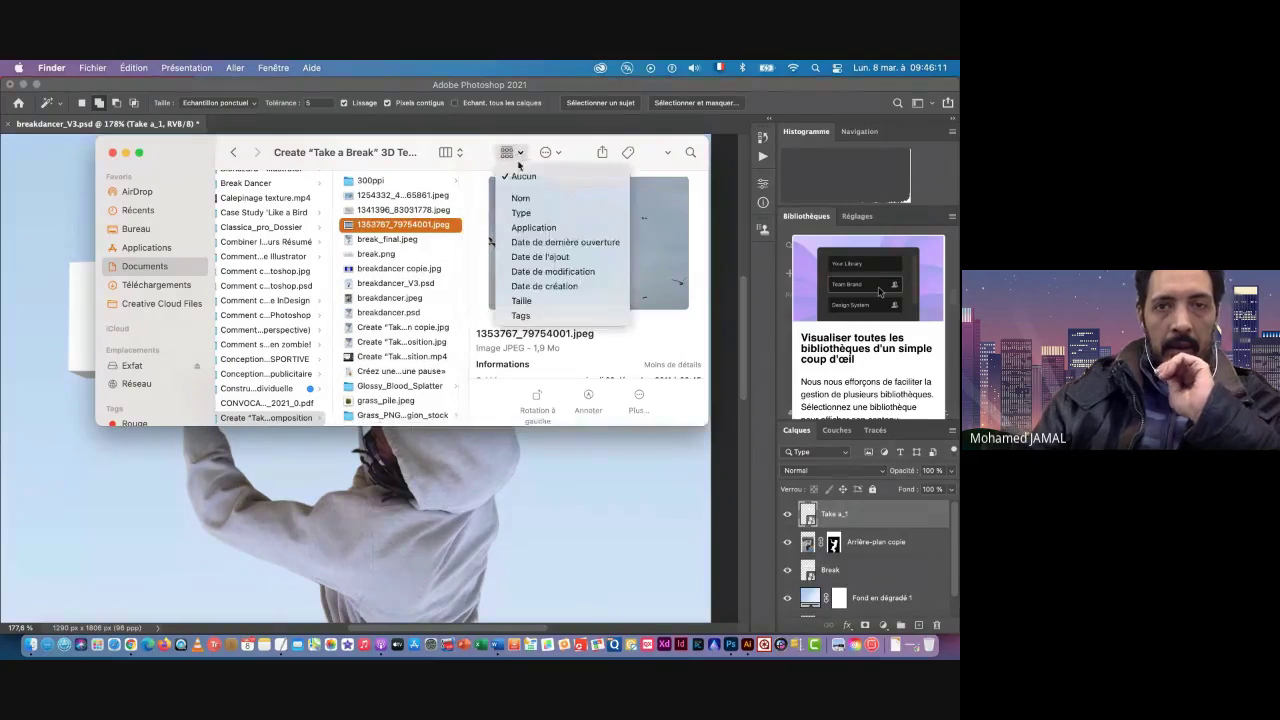
left_click(534, 214)
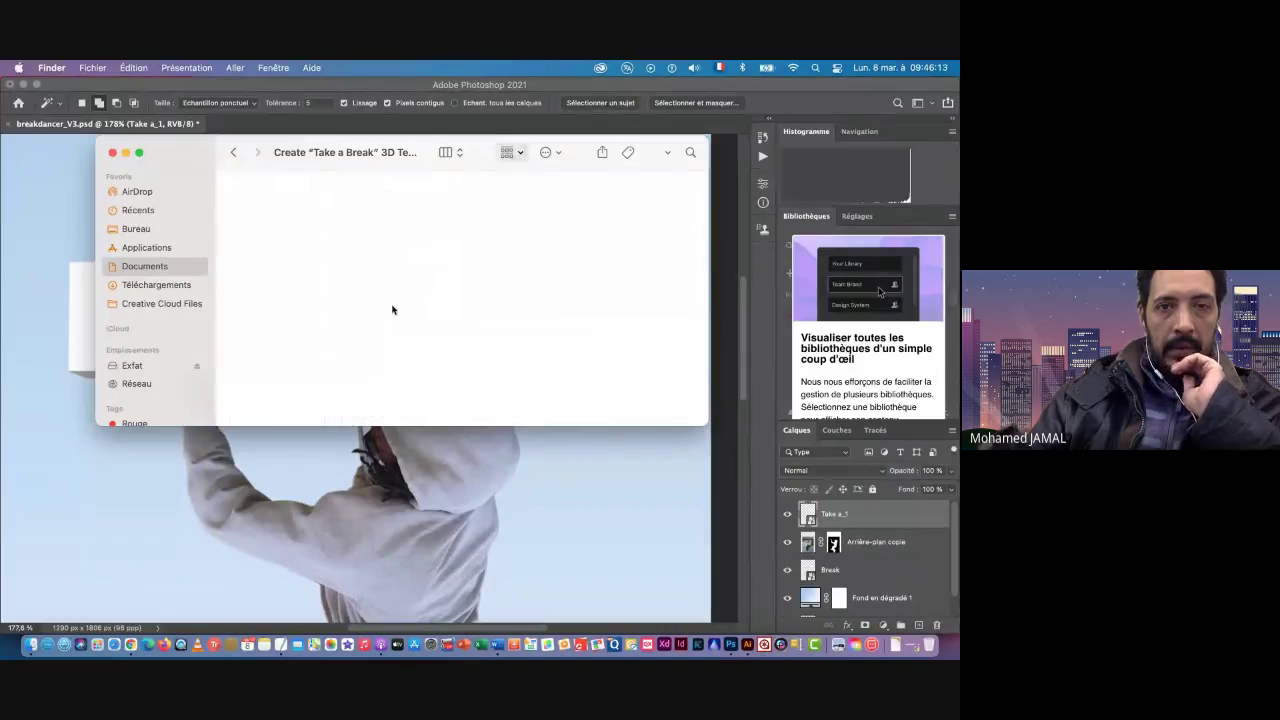
Step: Find texture.jpeg among the project folder's images and open it in Photoshop
scroll(527, 364, "down", 5)
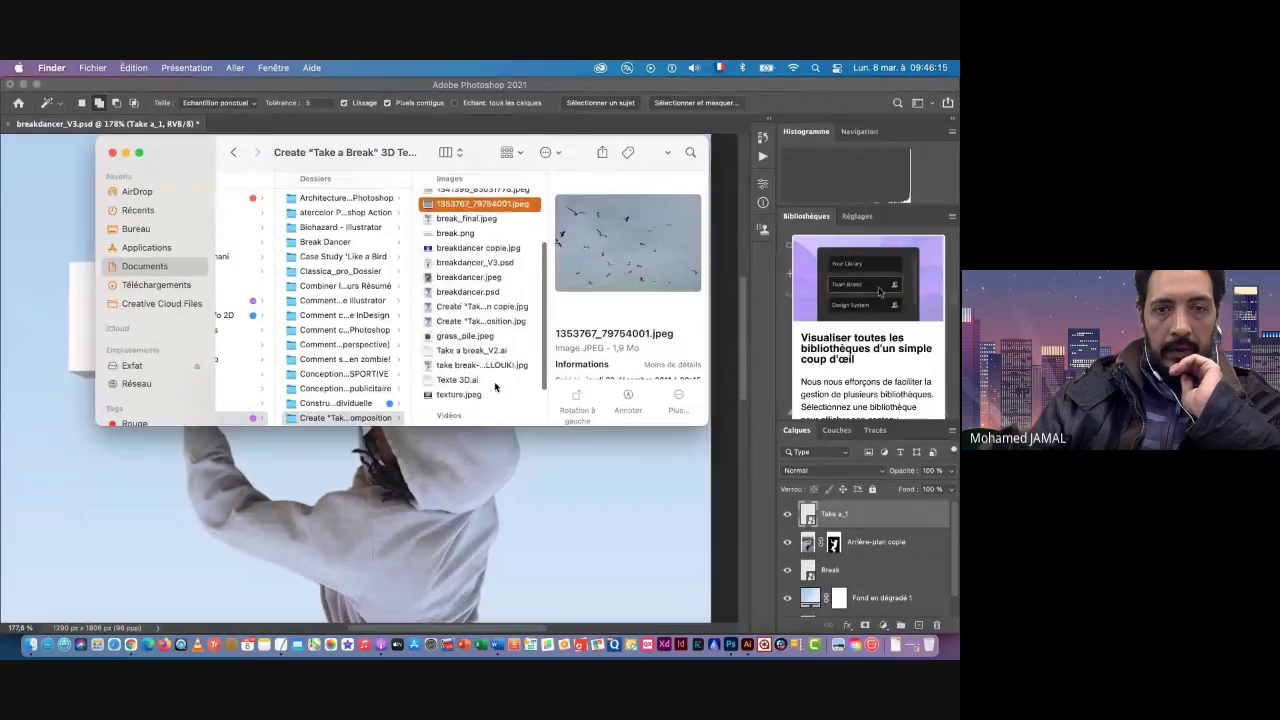
scroll(495, 386, "down", 1)
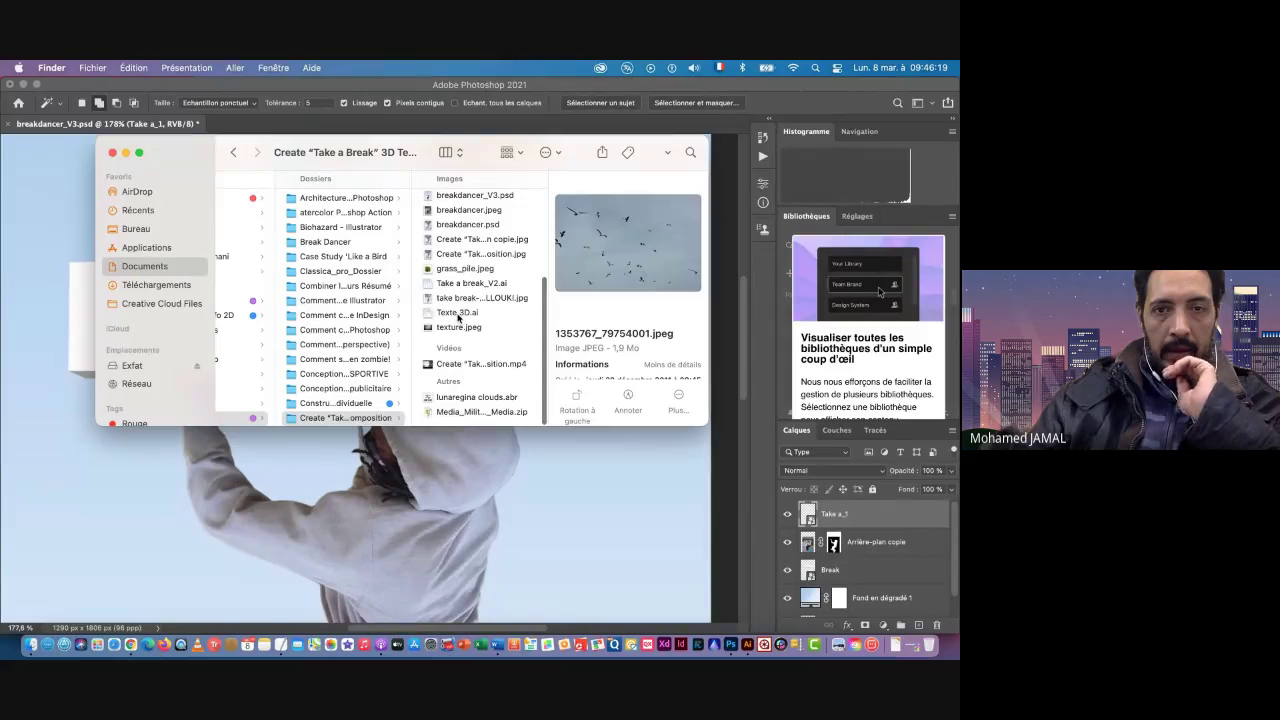
left_click(457, 313)
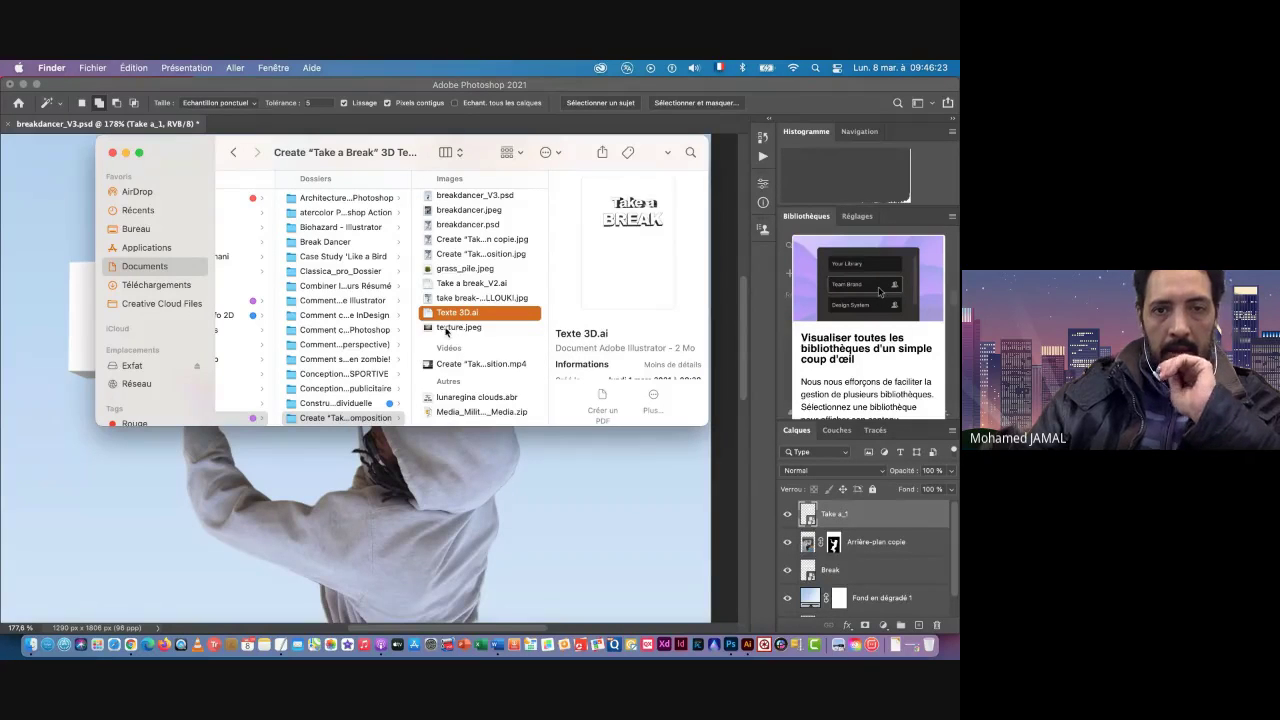
left_click(446, 328)
scroll(430, 330, "up", 1)
left_click_drag(427, 332, 730, 643)
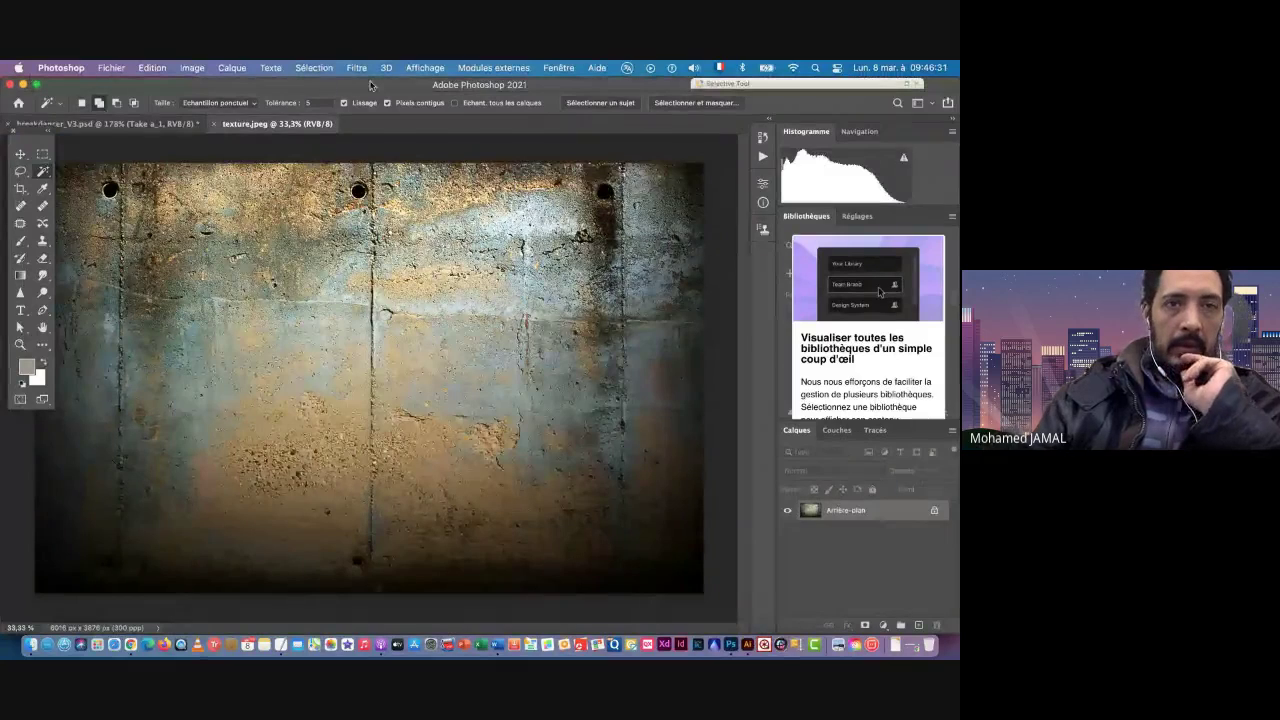
Step: Copy the entire texture image and paste it inside the lettering selection in breakdancer_V3.psd
key("super+a")
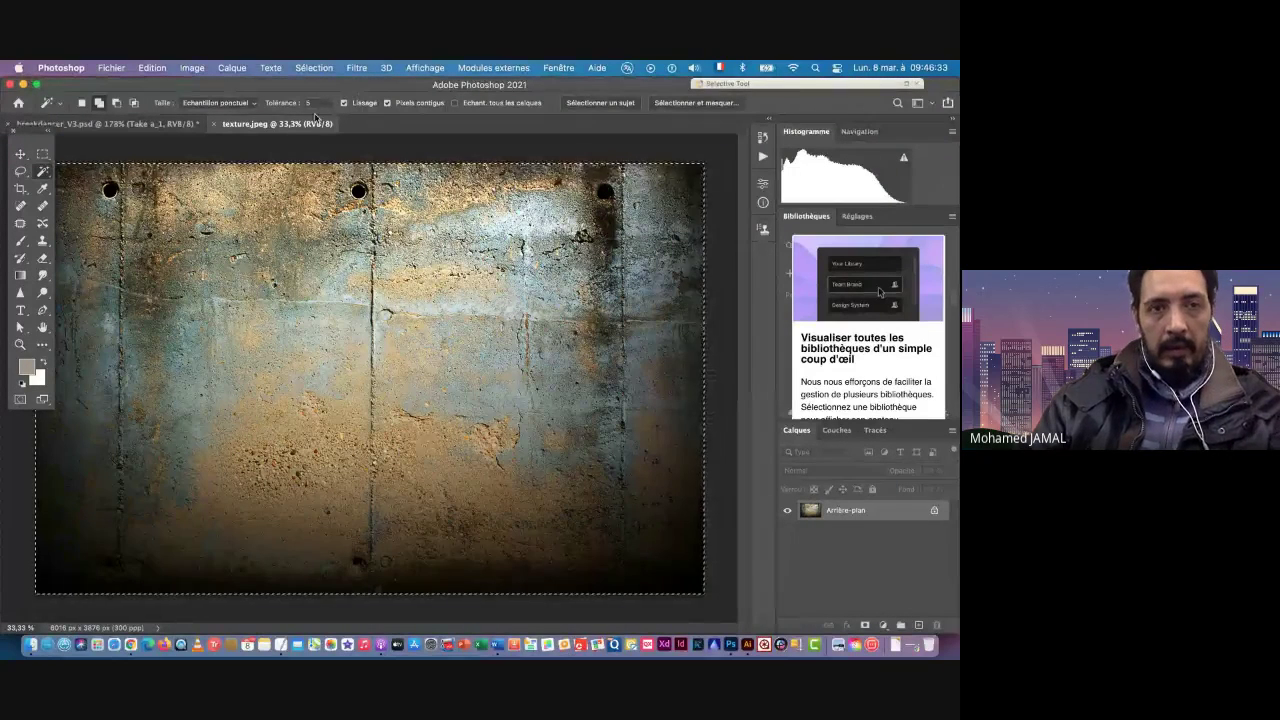
key("super+c")
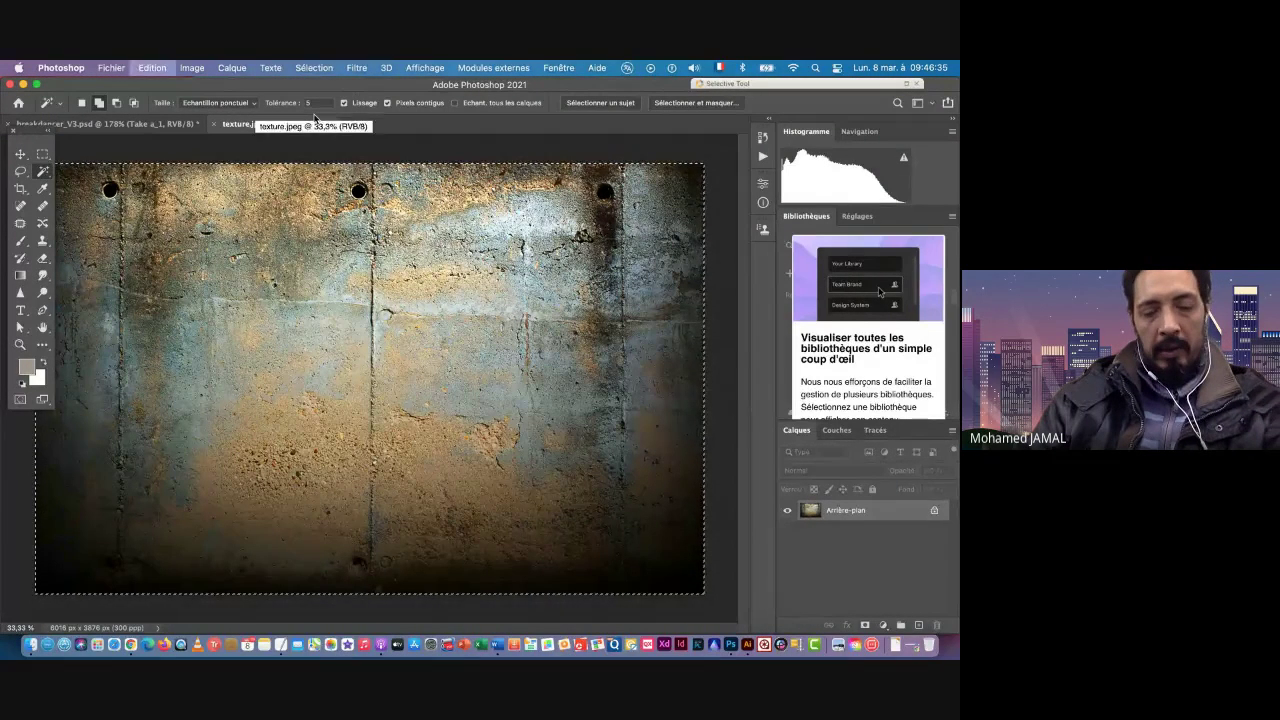
left_click(147, 124)
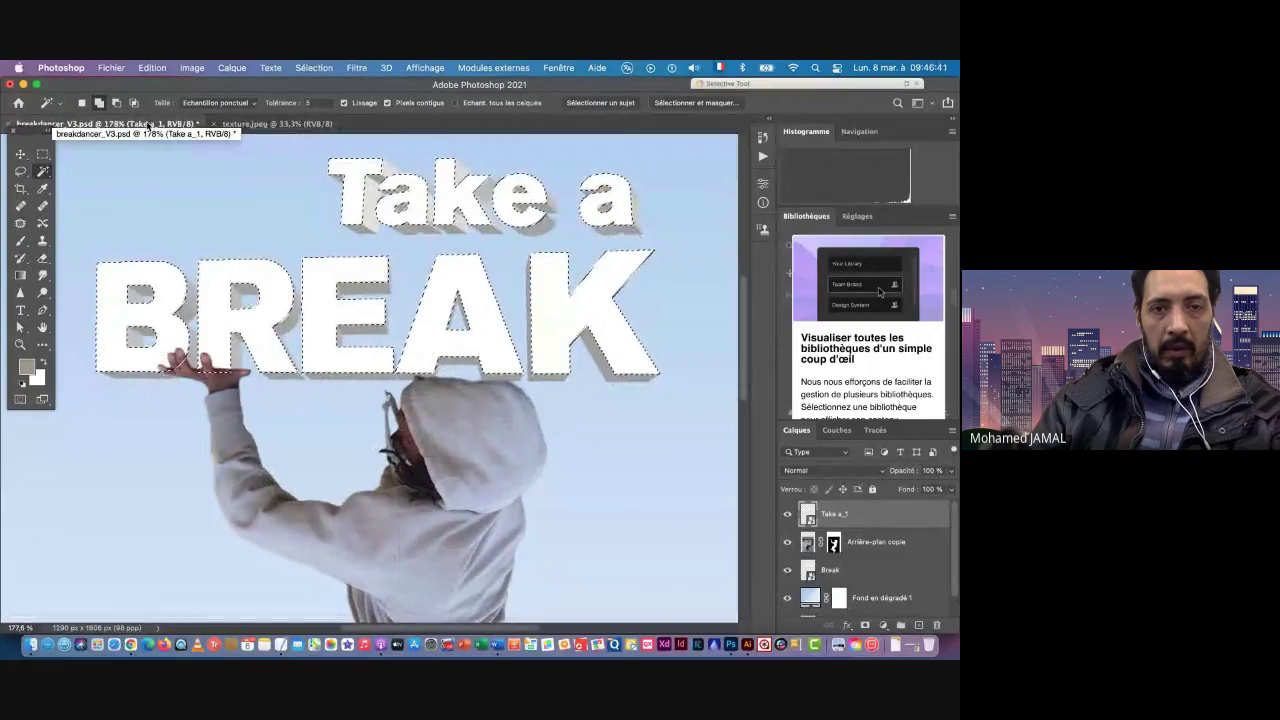
left_click(152, 68)
mouse_move(193, 200)
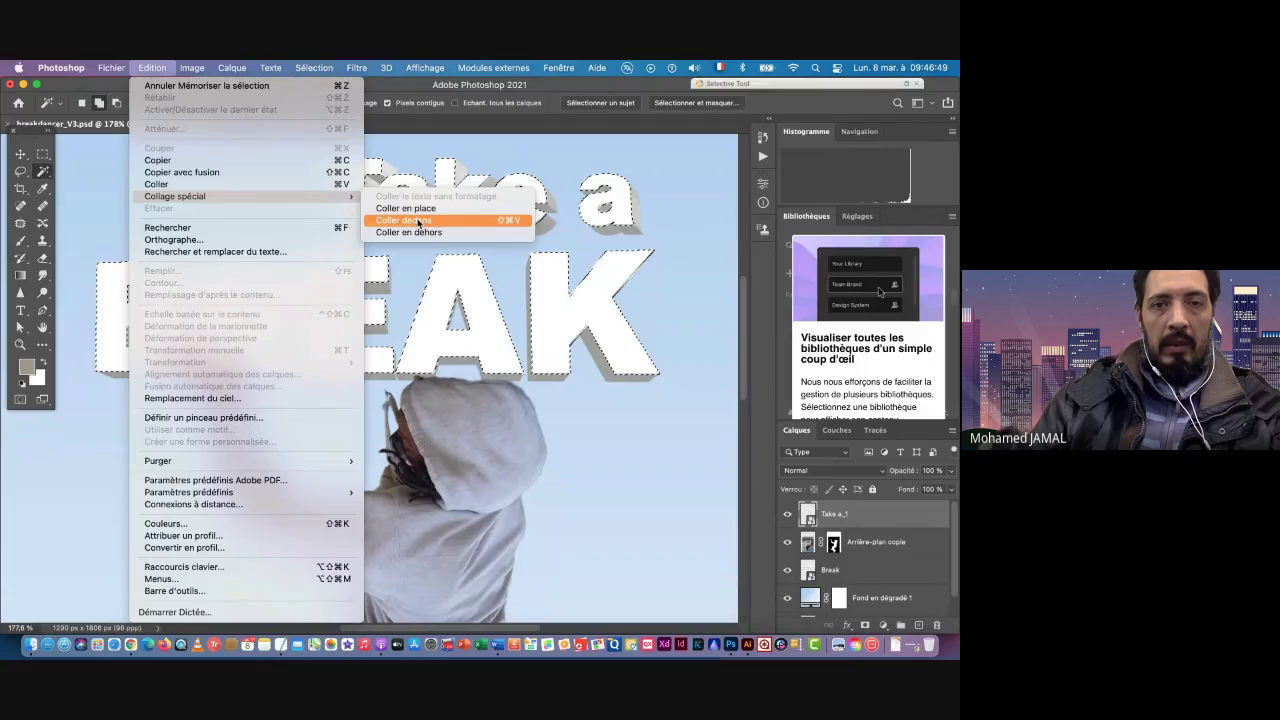
left_click(418, 221)
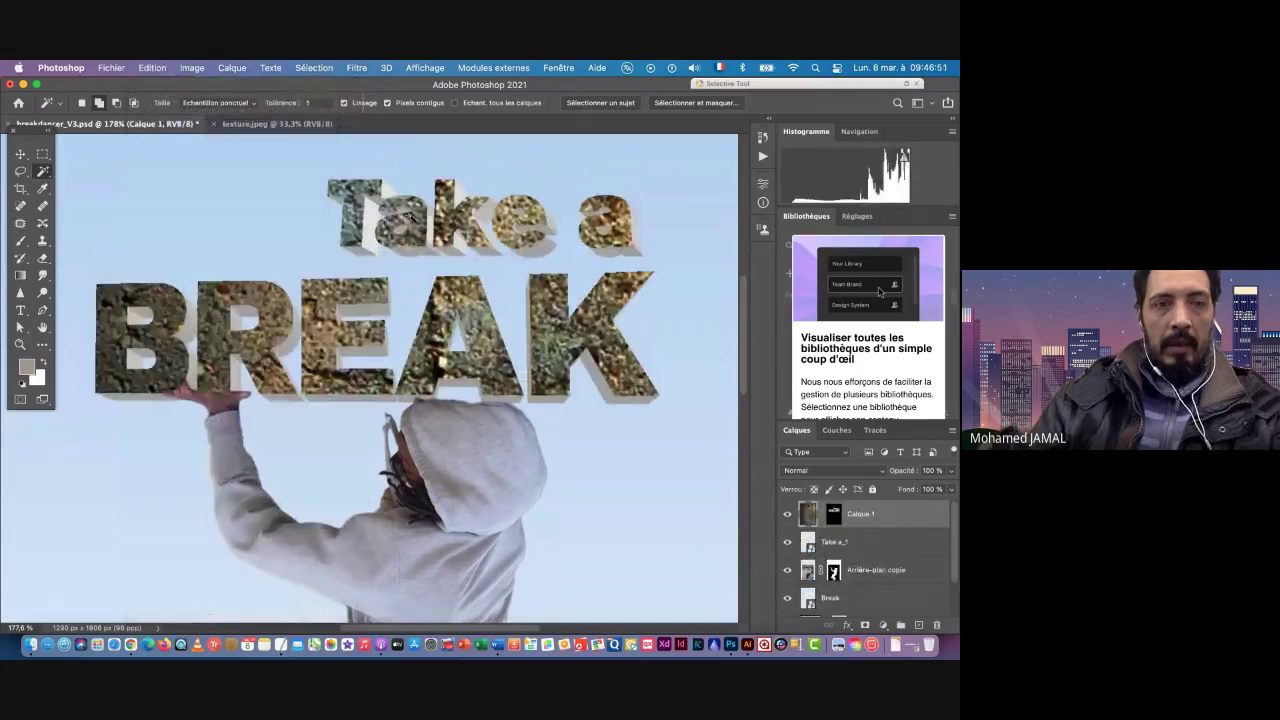
Step: Scale the pasted texture down to about 23% with Free Transform and position it over the lettering
key("v")
key("super+0")
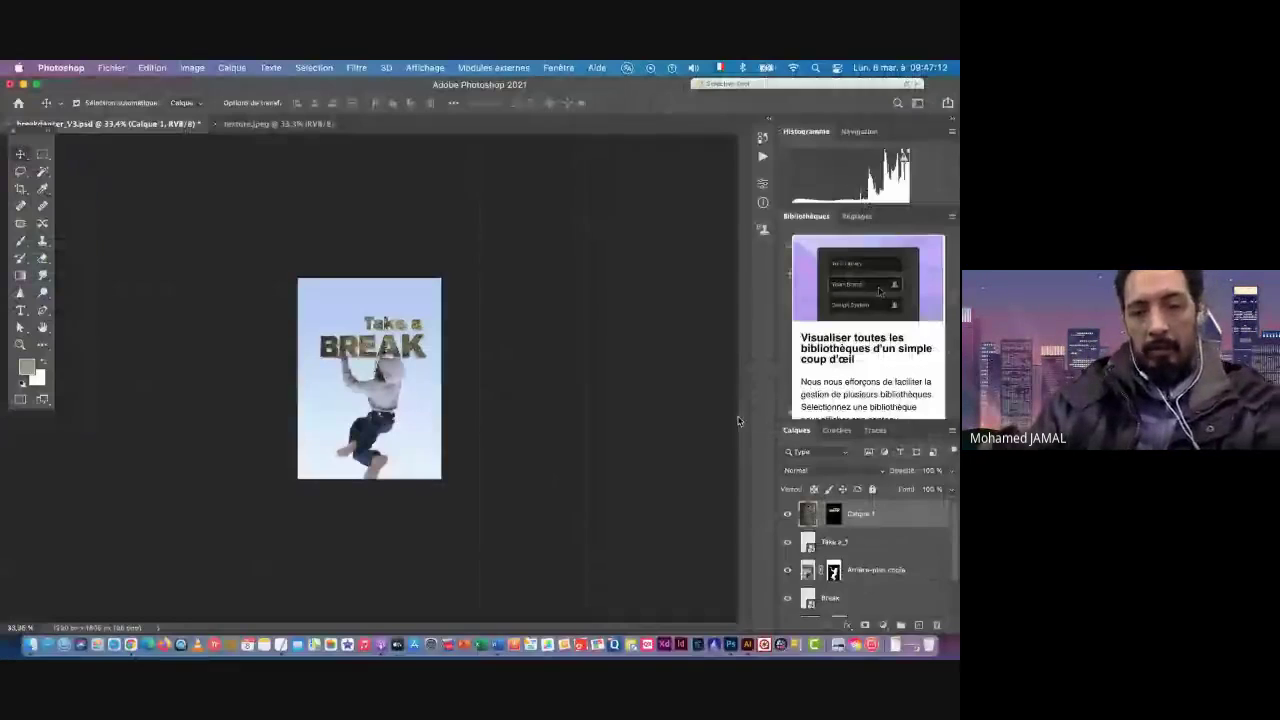
key("super+t")
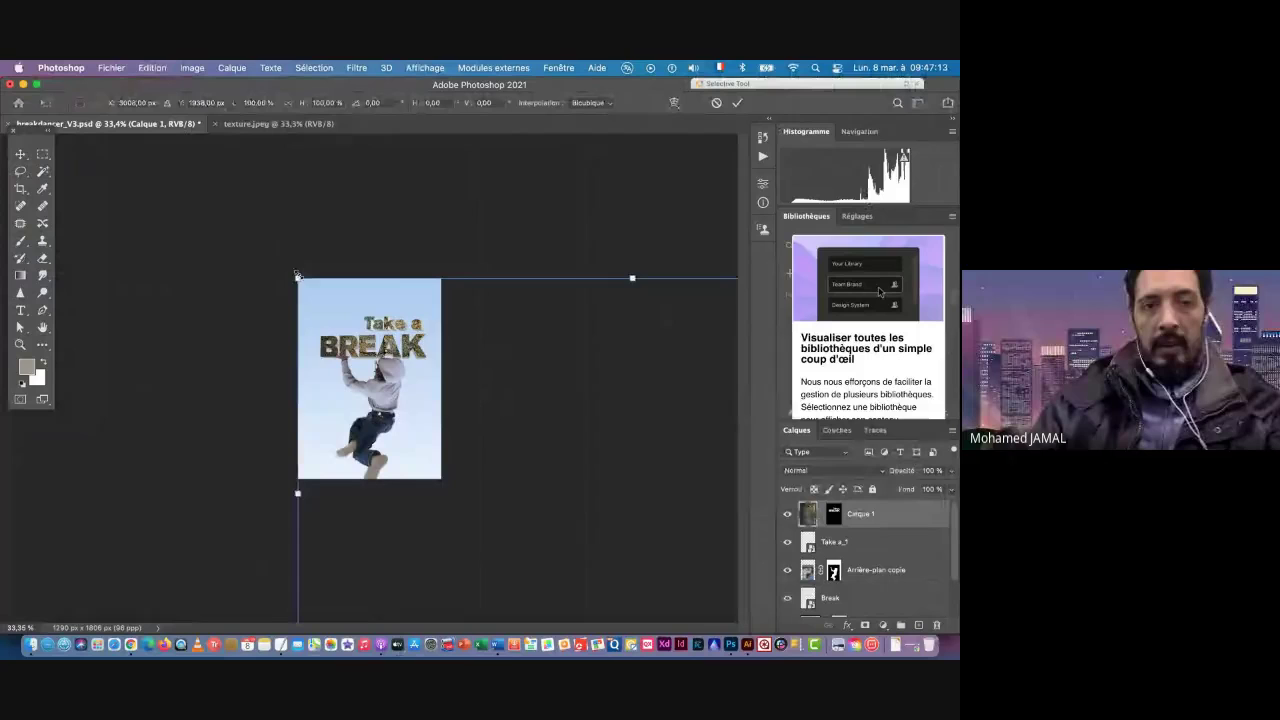
left_click_drag(297, 277, 450, 411)
left_click_drag(482, 439, 405, 327)
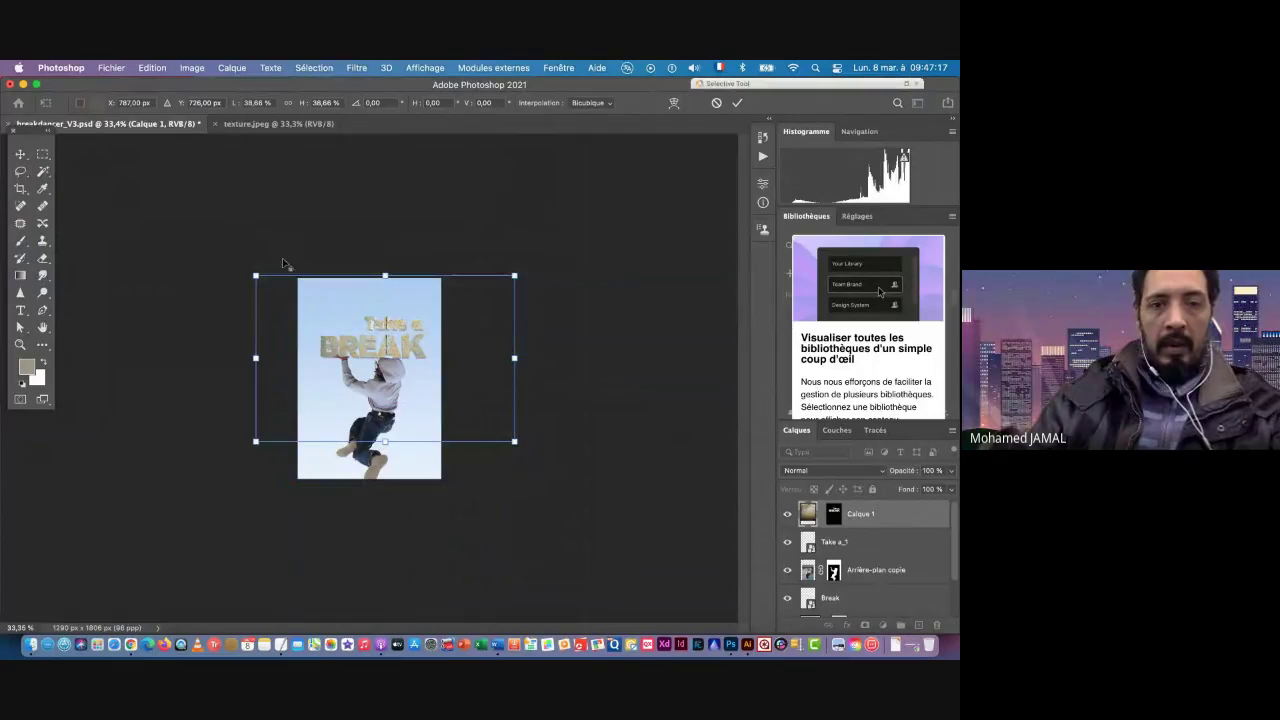
left_click_drag(256, 275, 308, 310)
left_click_drag(399, 371, 379, 354)
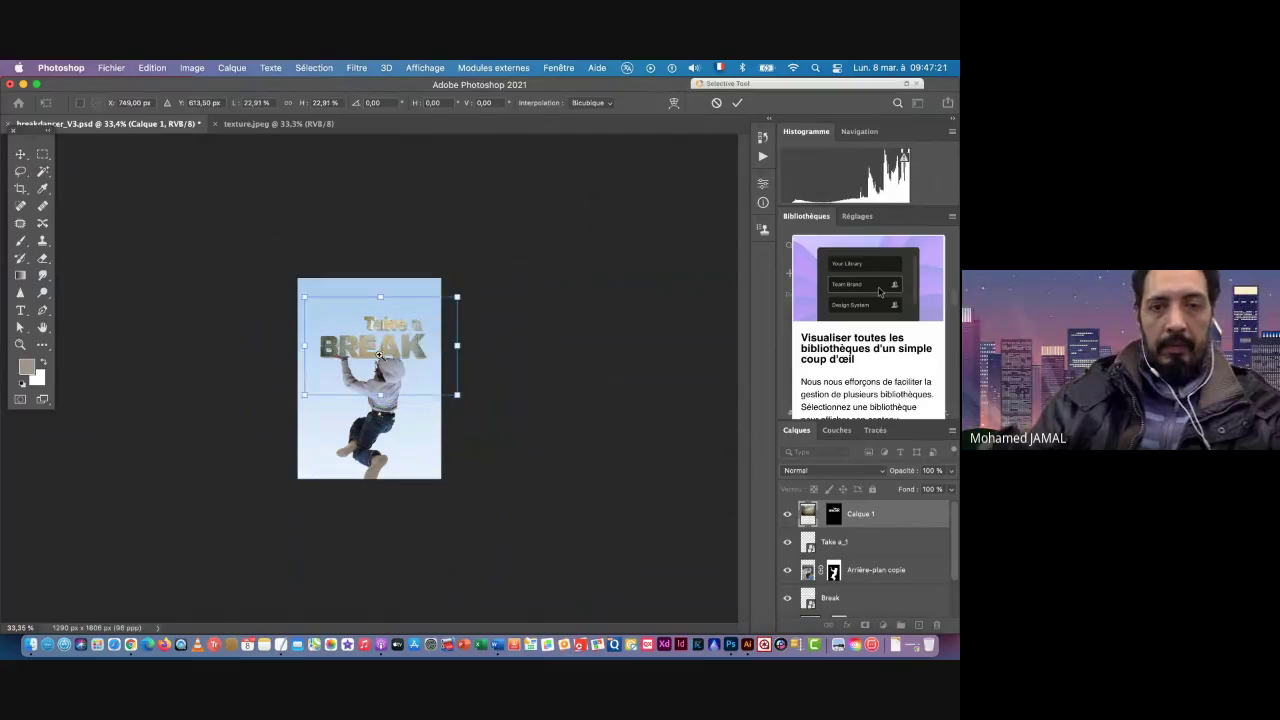
Step: Reduce the texture further to 19.5%, recentre it over the lettering, apply the transformation and inspect the textured letters up close
scroll(393, 355, "up", 5)
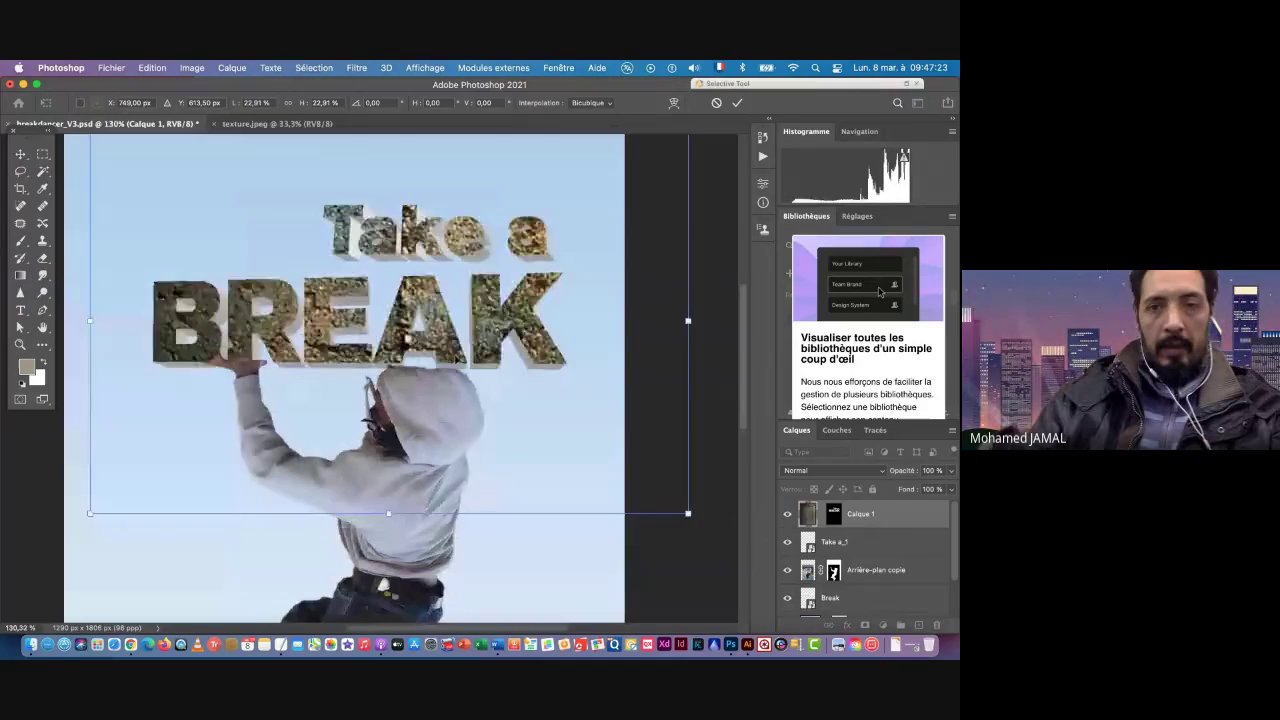
left_click_drag(681, 509, 640, 484)
left_click_drag(534, 417, 514, 401)
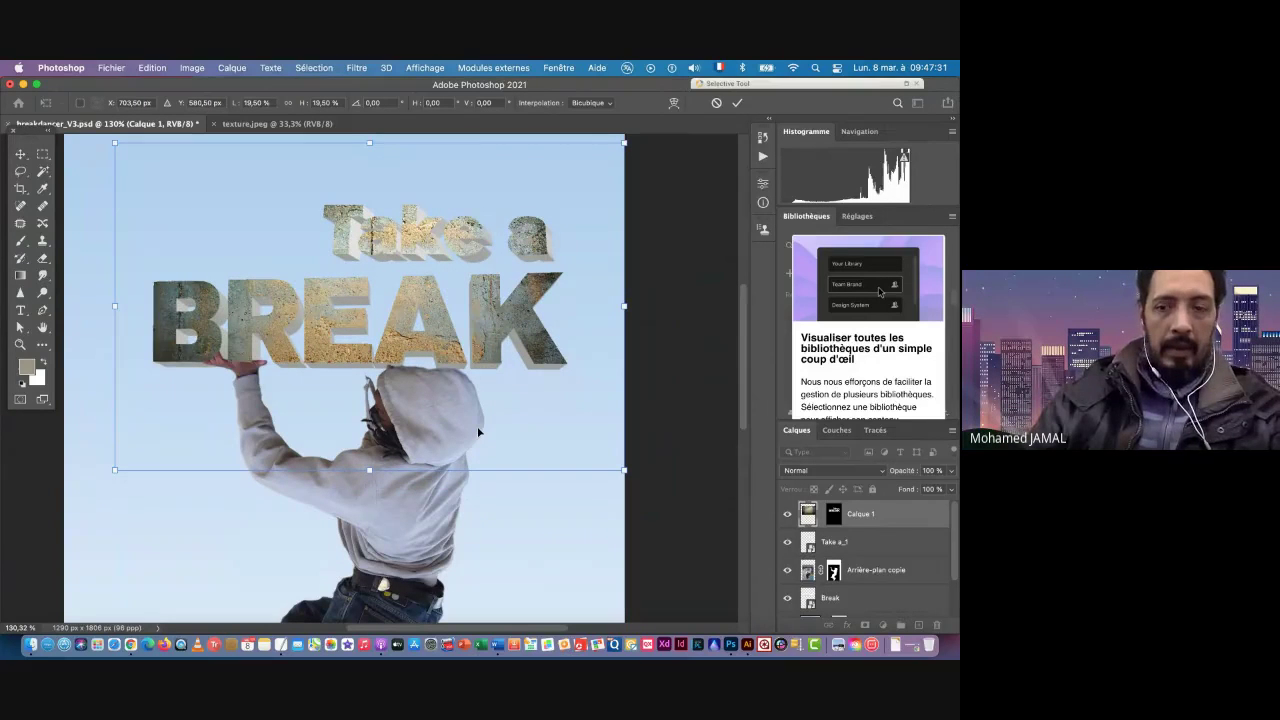
key("Return")
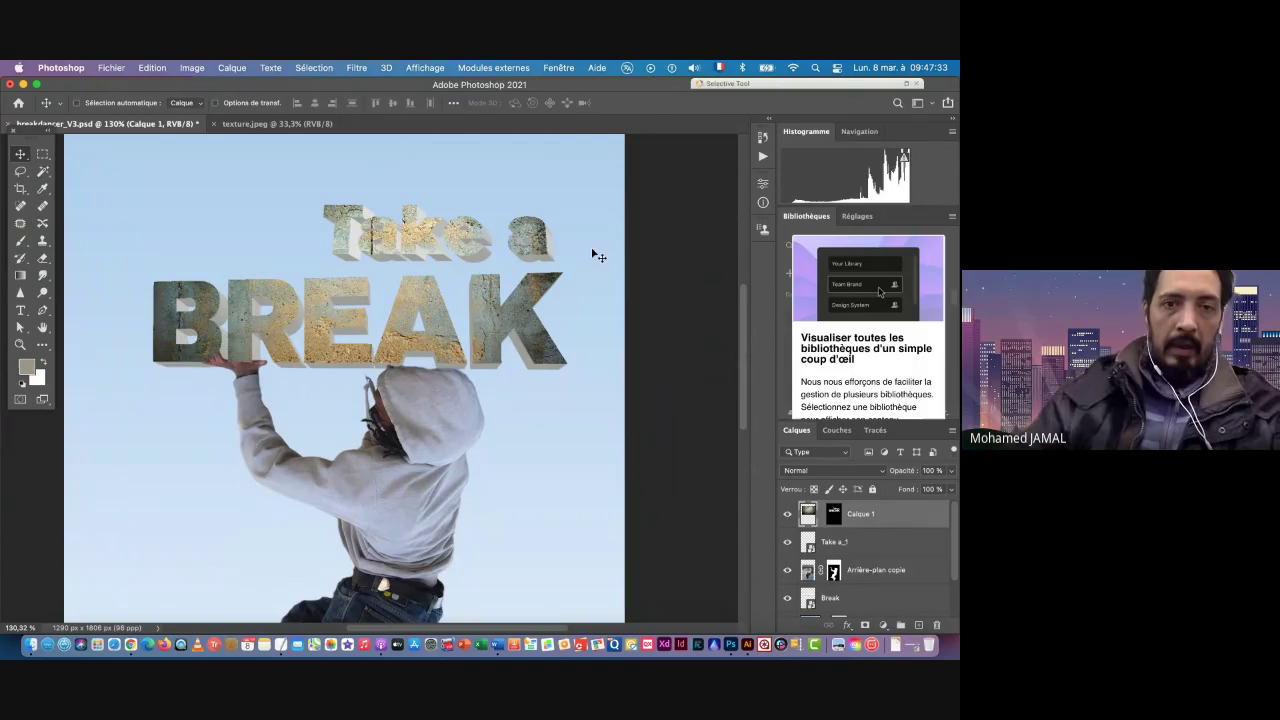
left_click_drag(529, 232, 557, 259)
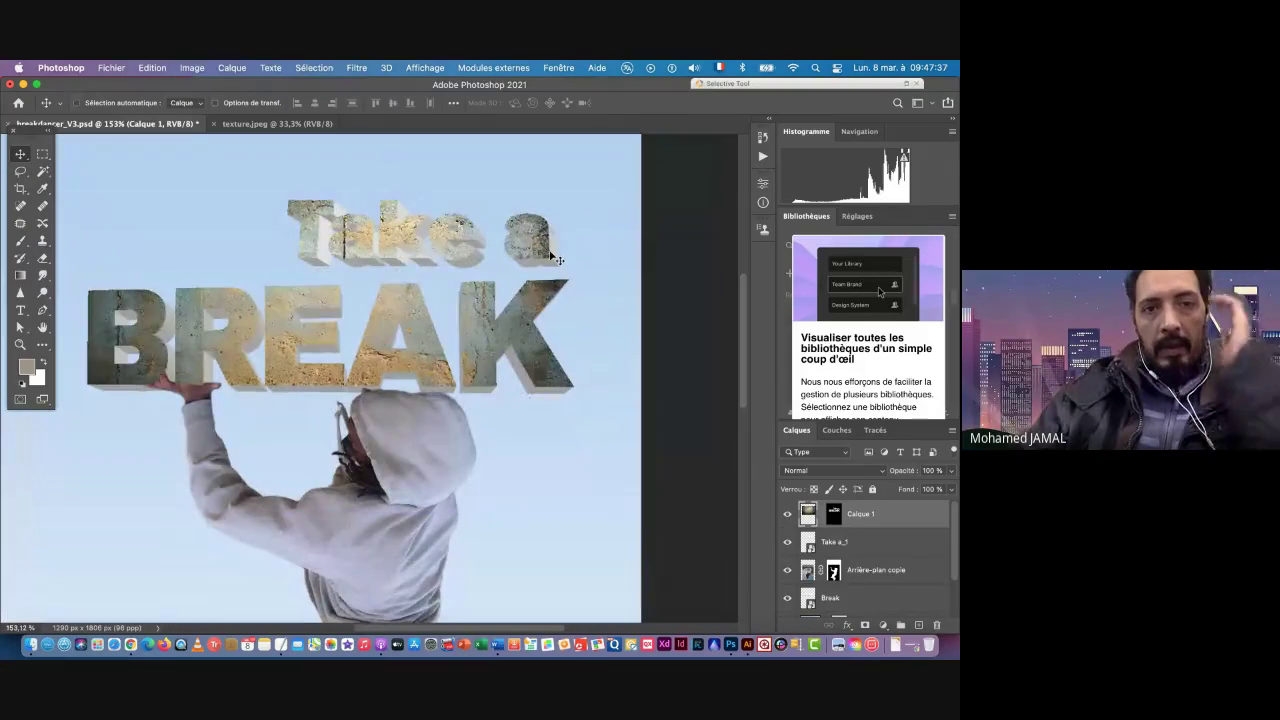
scroll(557, 259, "down", 2)
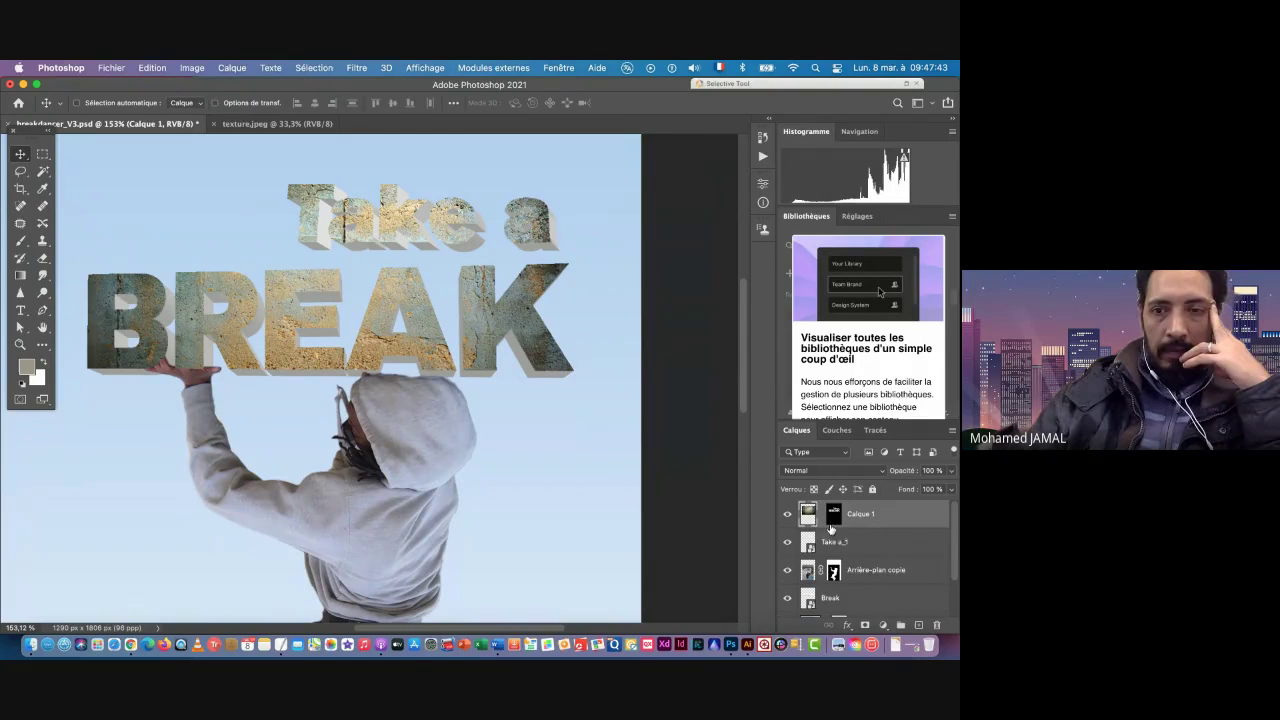
Step: Load the combined outlines of the Take a_1 and Break layers as a selection and add a Levels adjustment layer limited to it
left_click(858, 542)
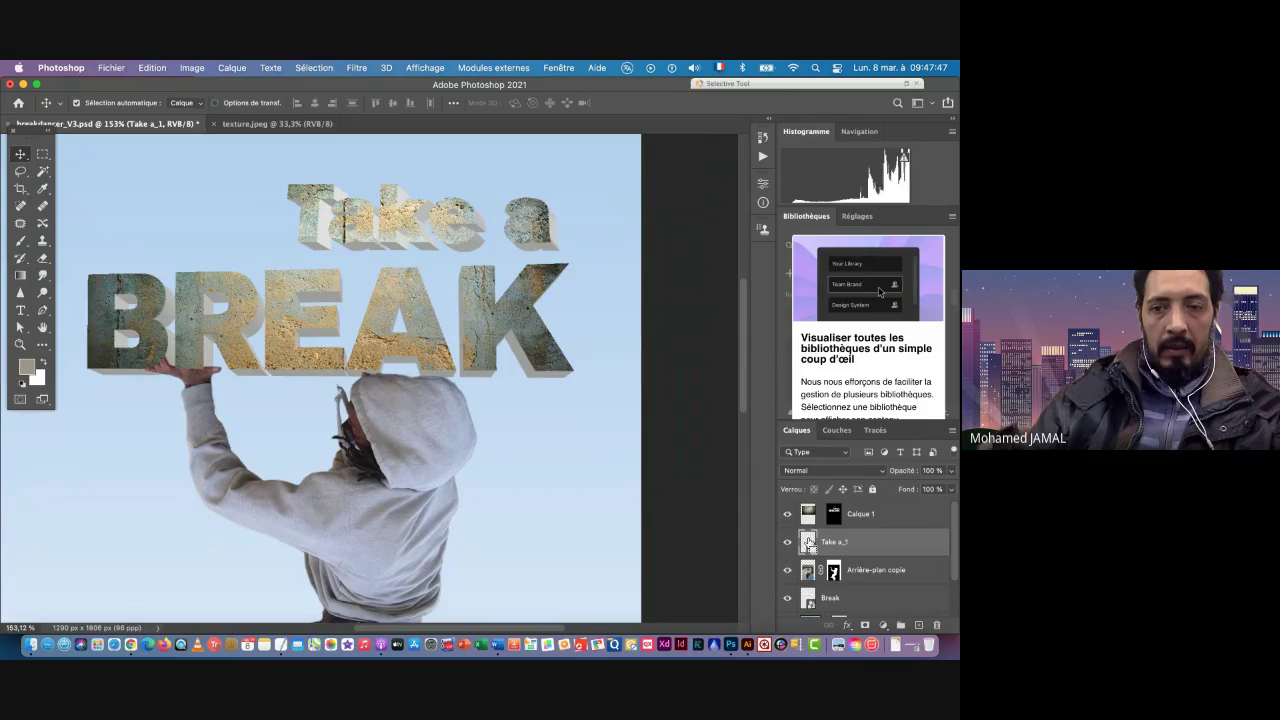
left_click(809, 543, "super")
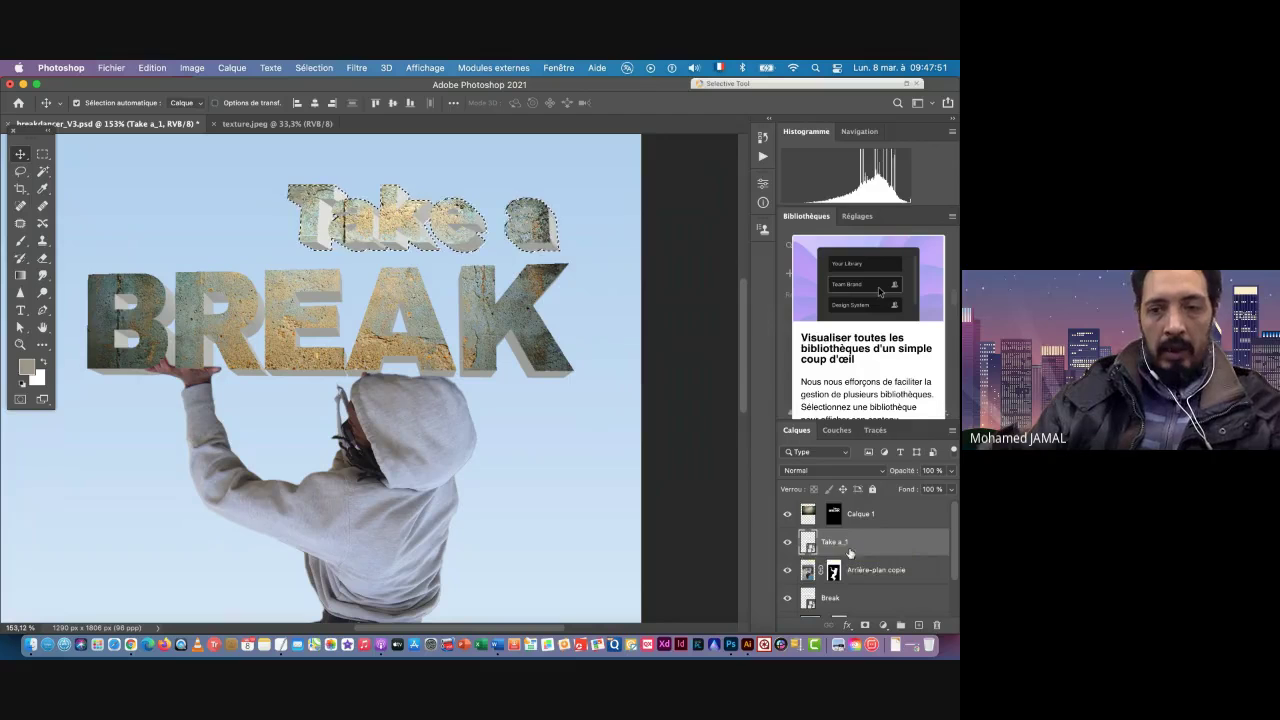
left_click(809, 600, "ctrl+shift")
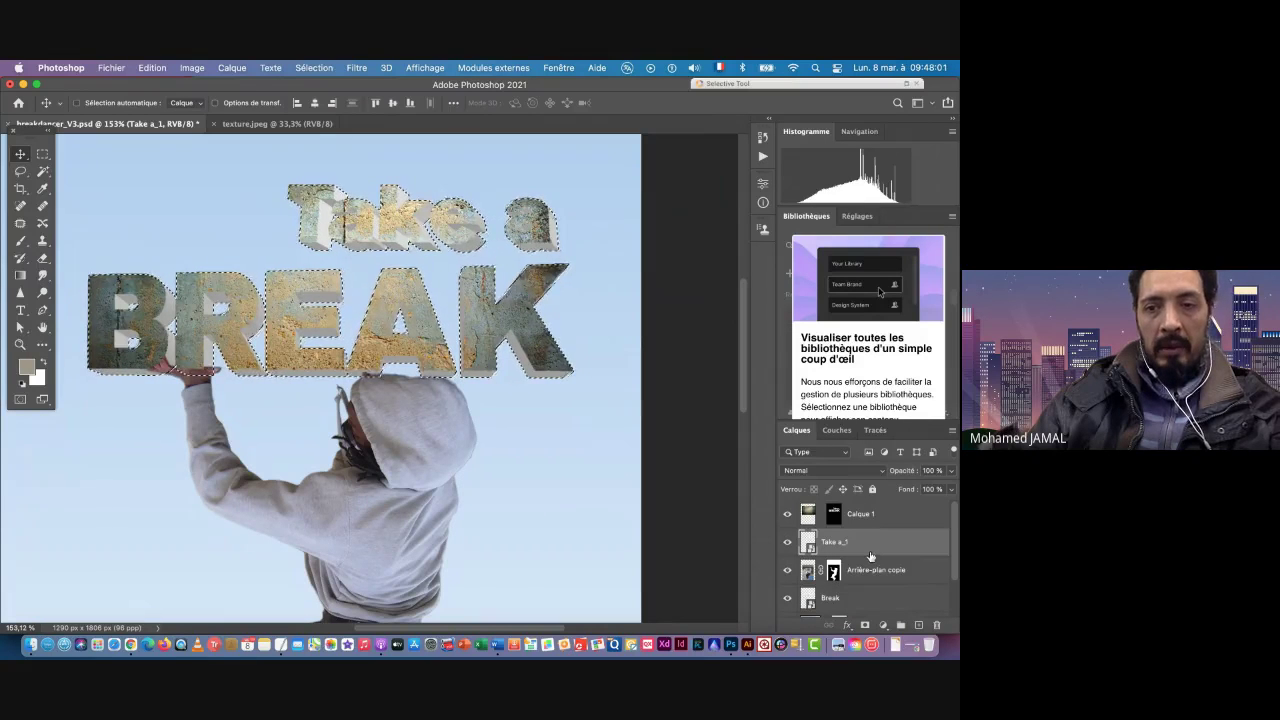
left_click(883, 625)
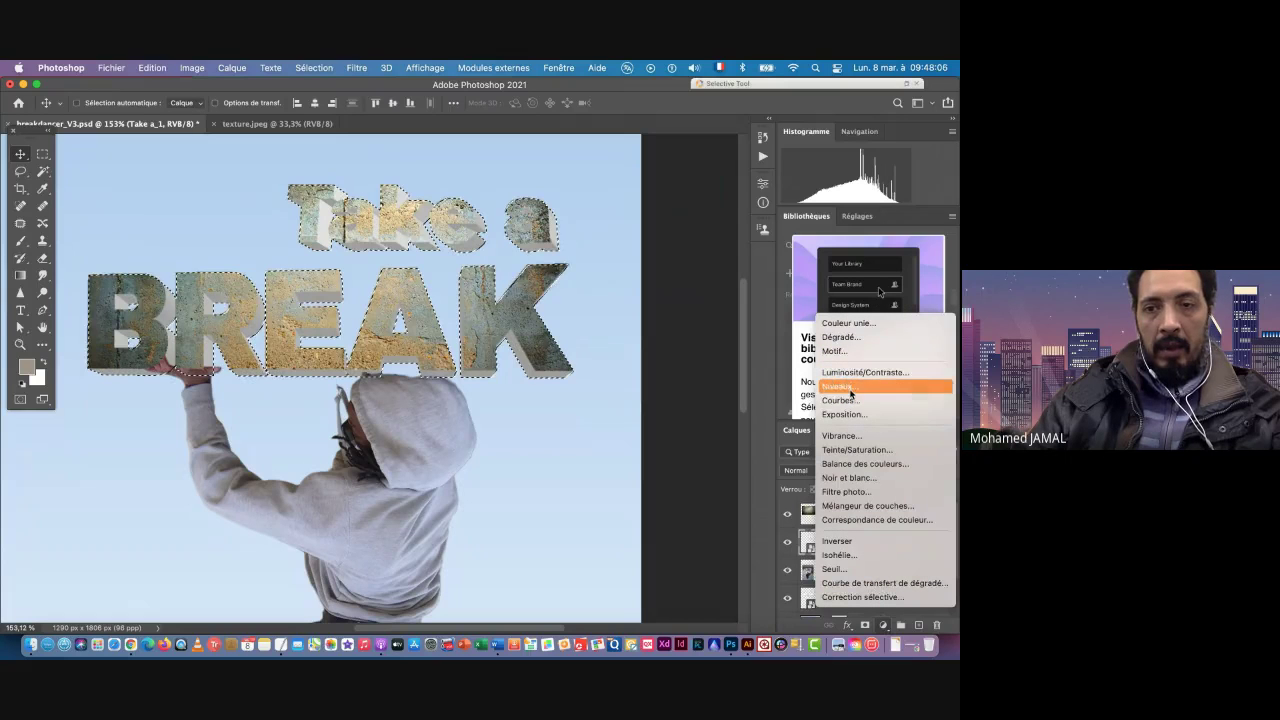
left_click(851, 390)
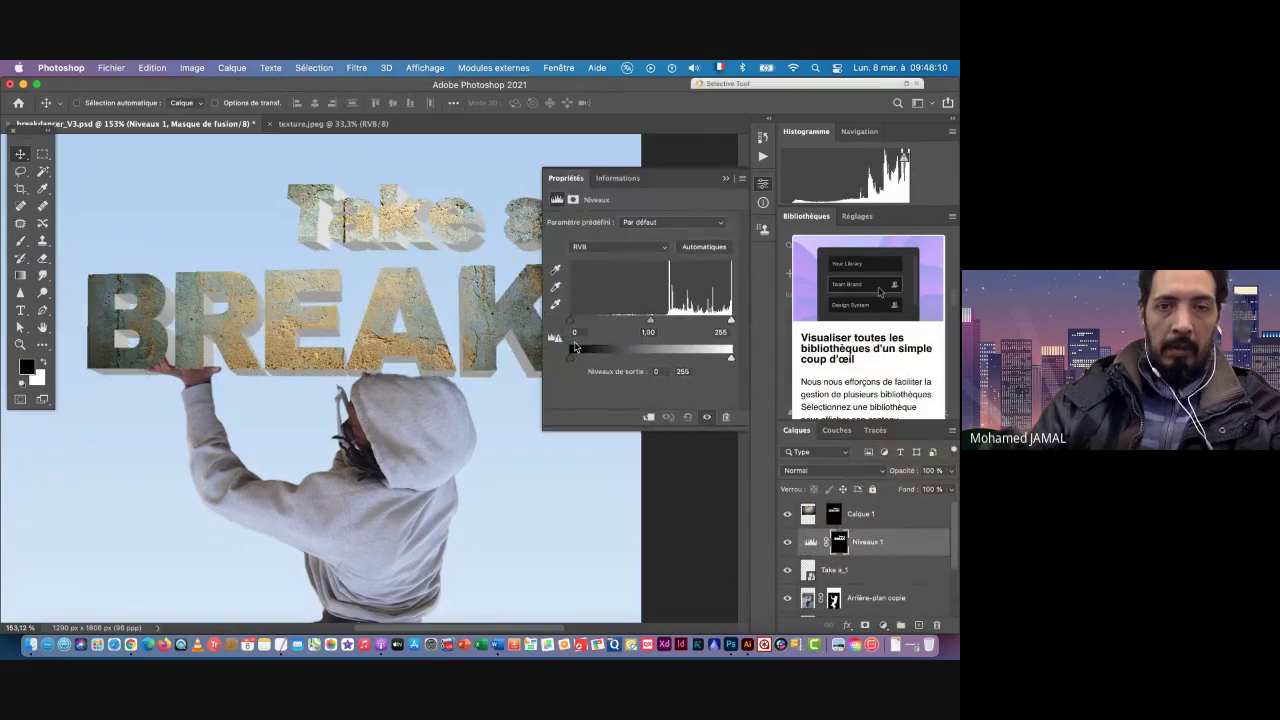
Step: Raise the Levels adjustment's black input level to 152 to darken the sides of the 3D letters
left_click_drag(571, 322, 666, 328)
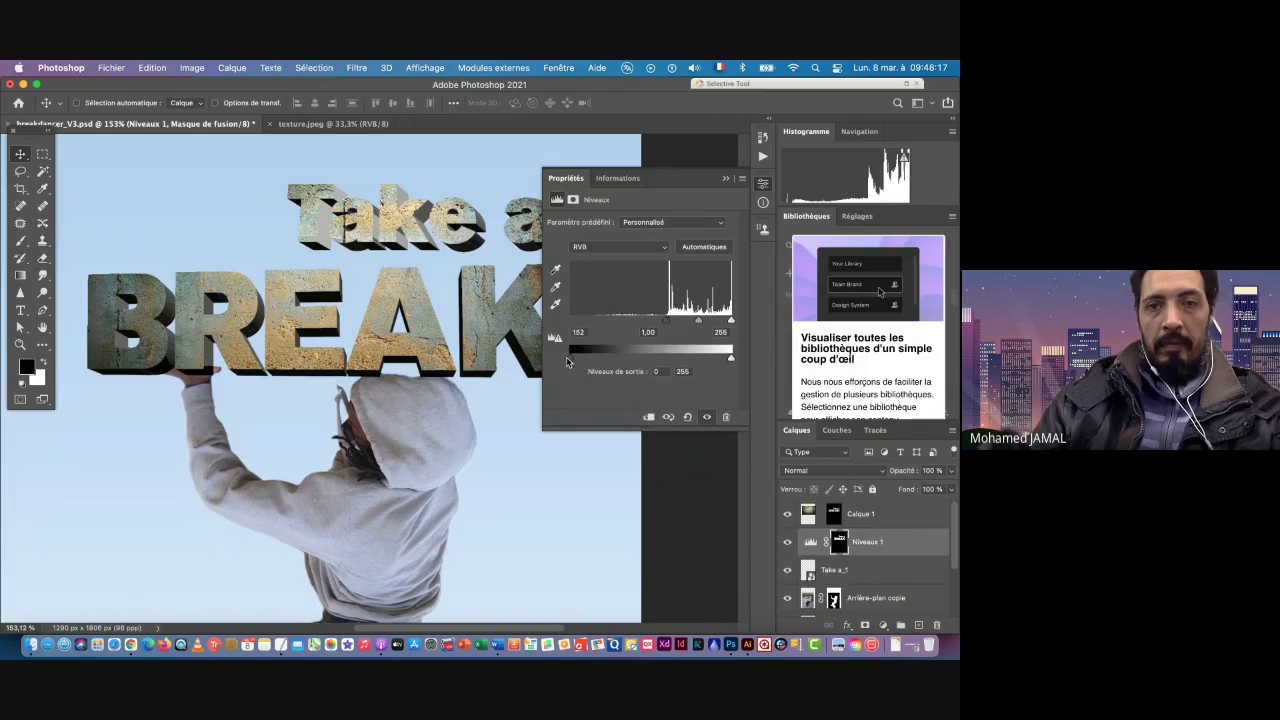
scroll(290, 420, "down", 2)
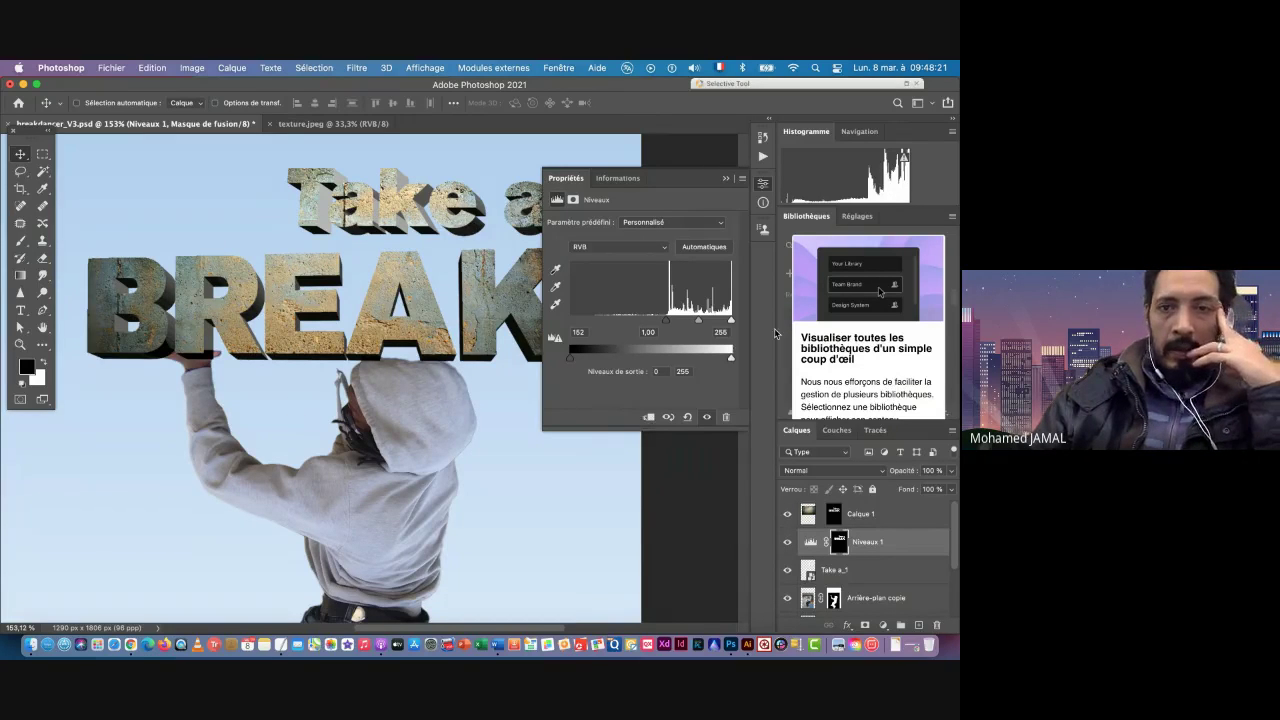
left_click(726, 180)
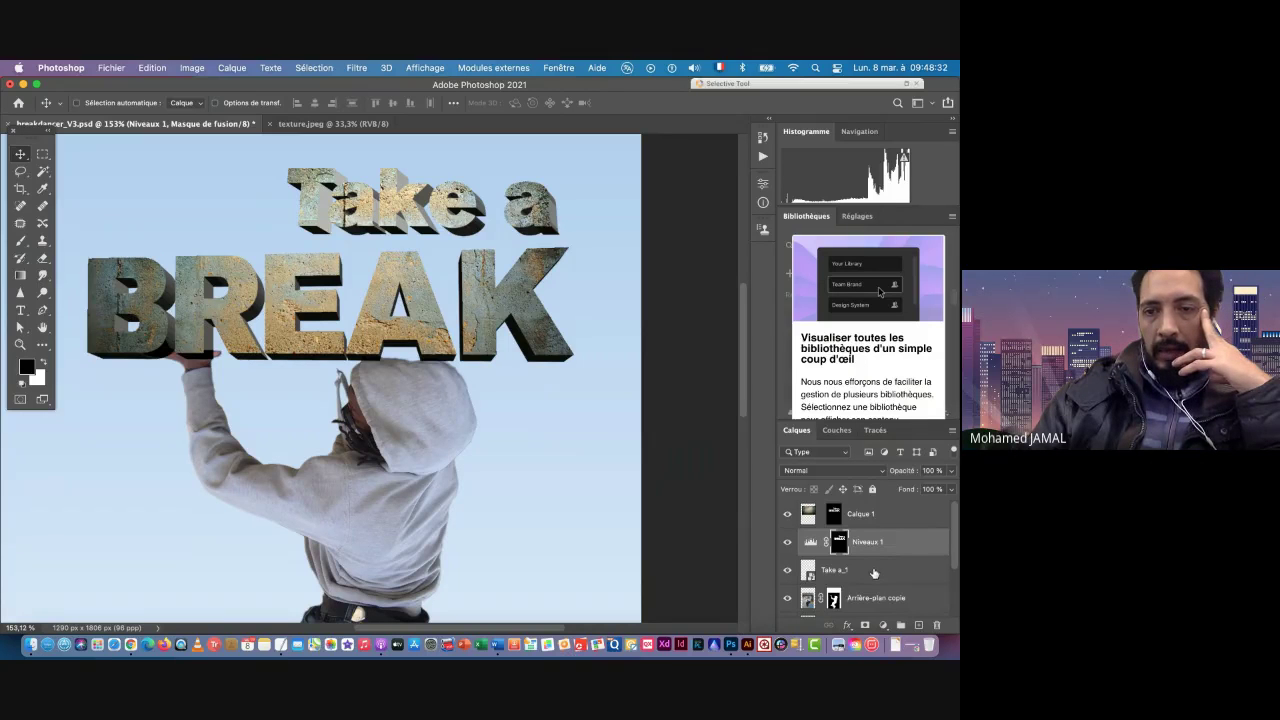
Step: Move the Break layer above the Arrière-plan copie layer, directly below Take a_1
mouse_move(874, 573)
left_mouse_down()
mouse_move(874, 525)
mouse_move(874, 570)
left_mouse_up()
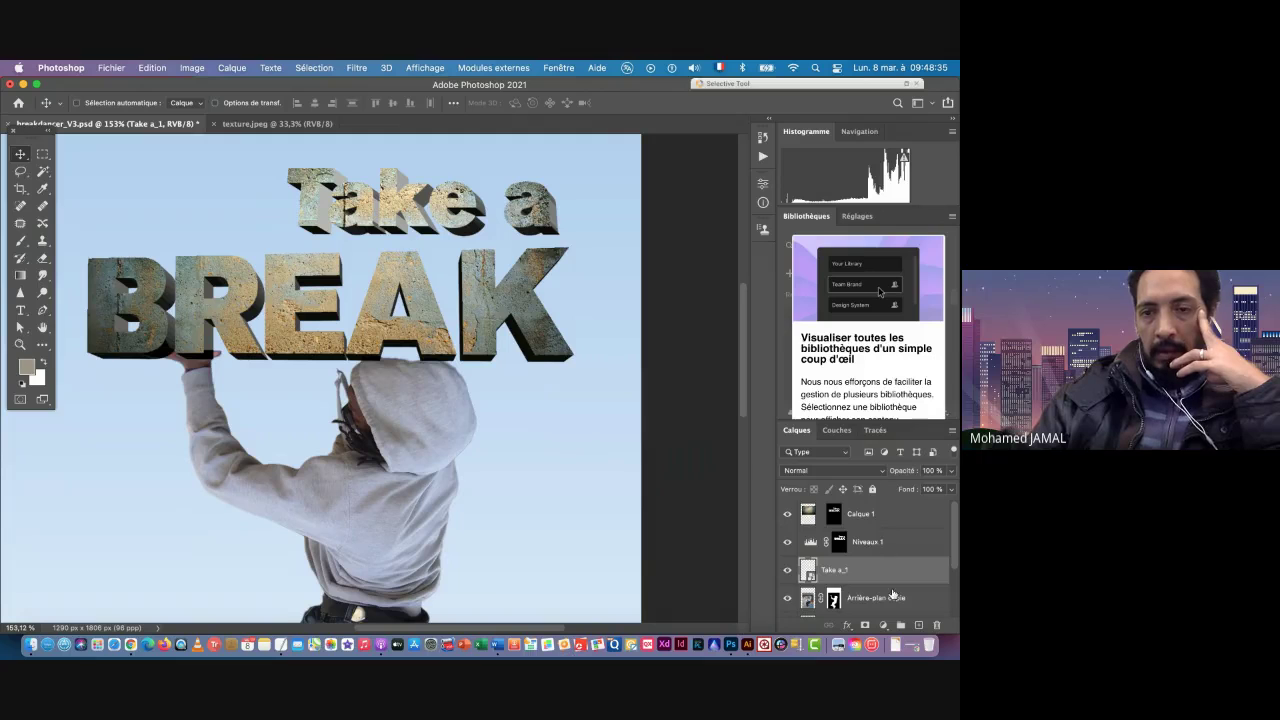
scroll(893, 594, "down", 3)
scroll(901, 594, "up", 2)
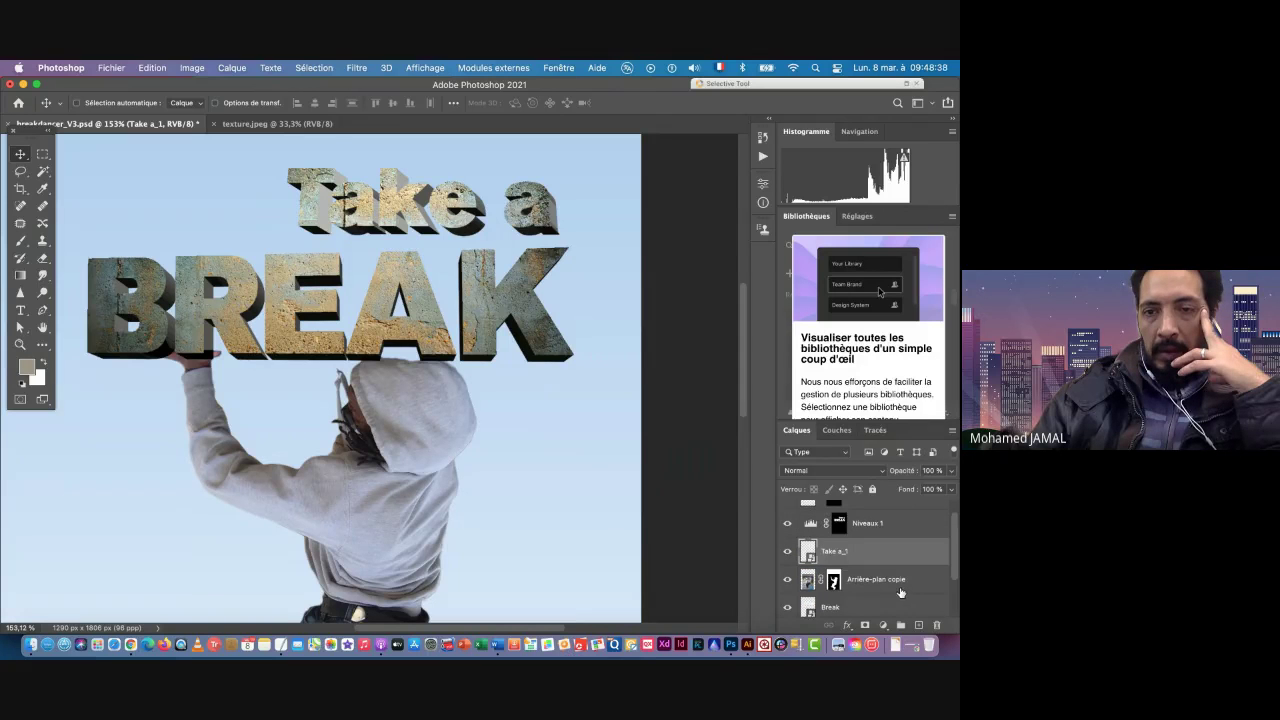
scroll(900, 593, "down", 1)
left_click_drag(862, 590, 862, 550)
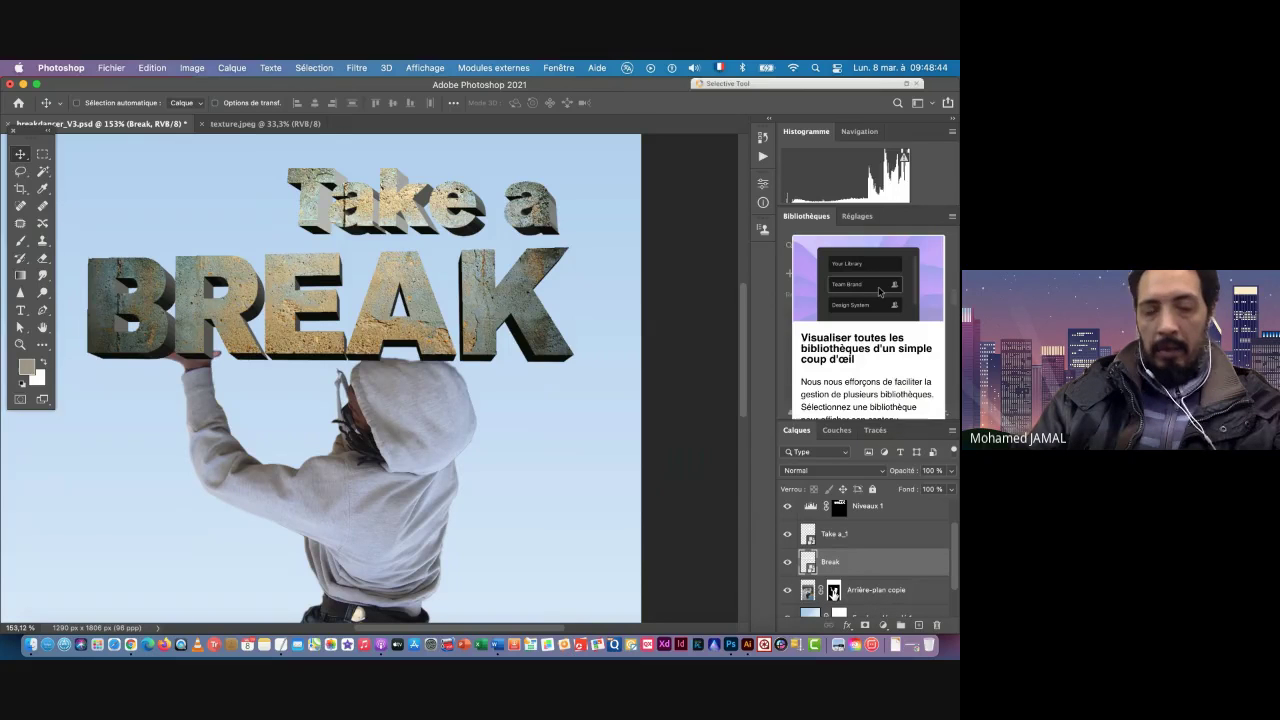
Step: Display the Arrière-plan copie layer mask and select the white border along its left, top and right edges with added rectangular marquees
left_click(834, 591, "alt")
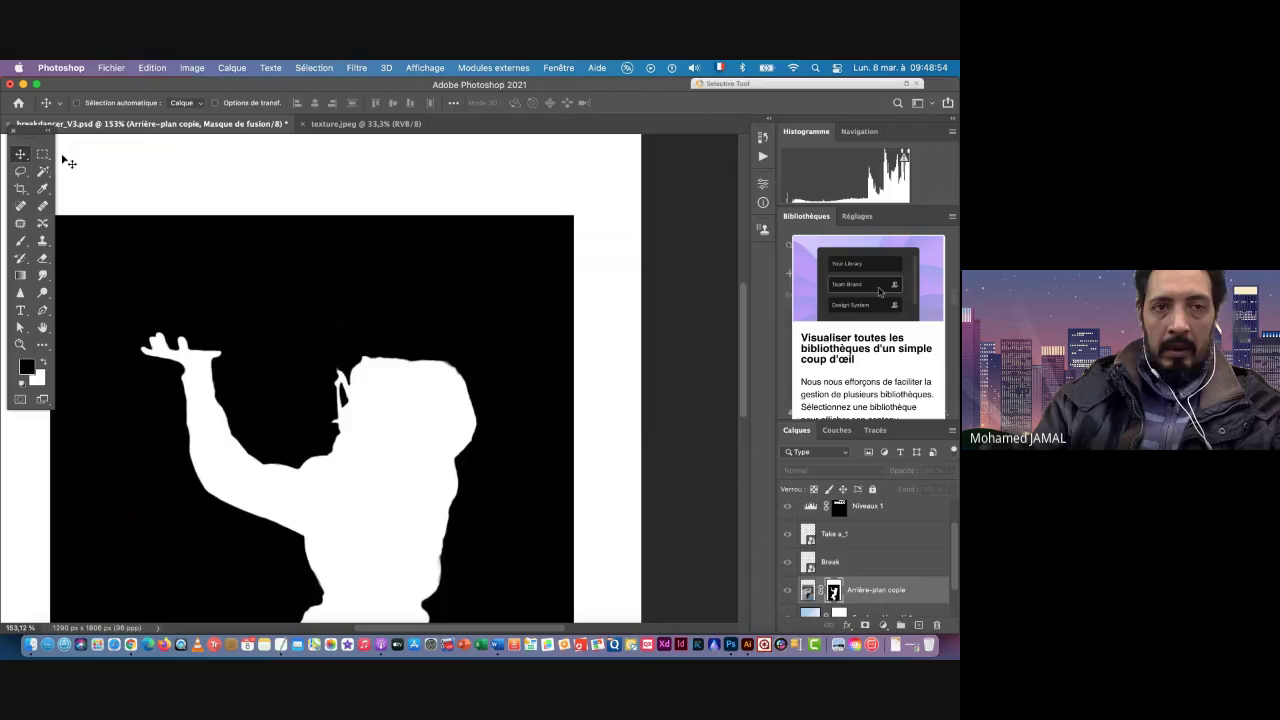
scroll(561, 489, "down", 5)
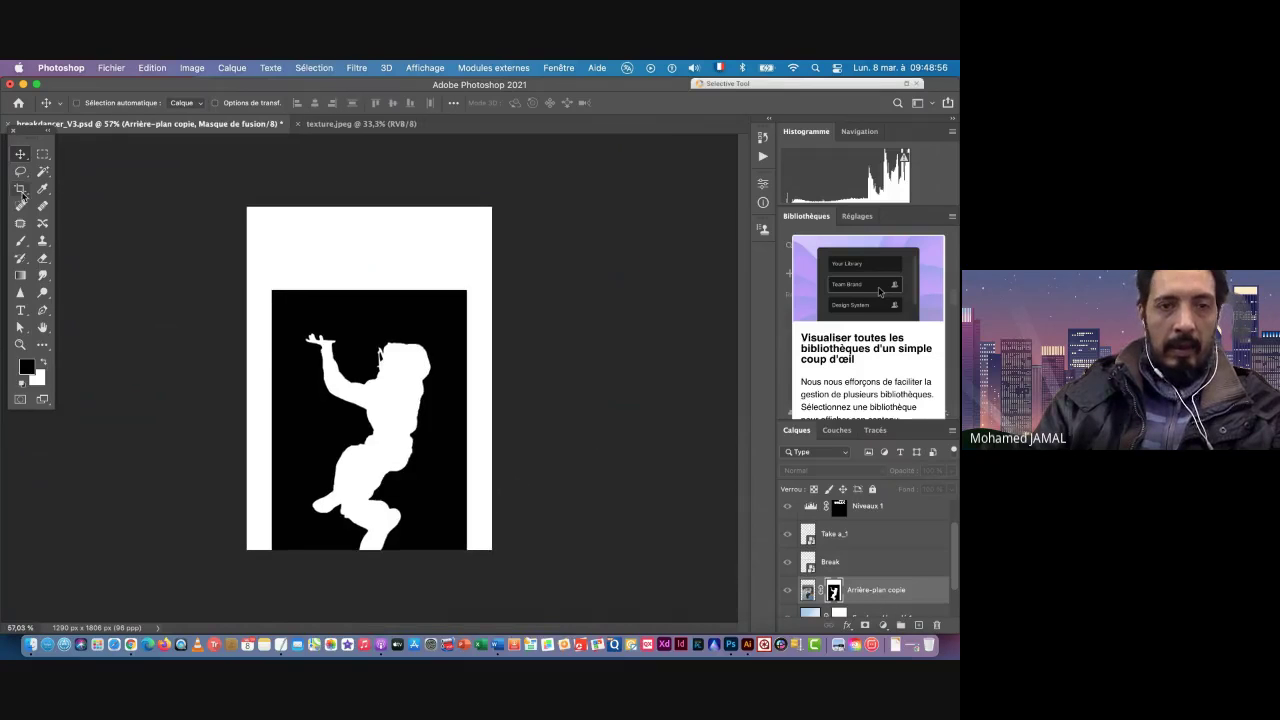
left_click(42, 155)
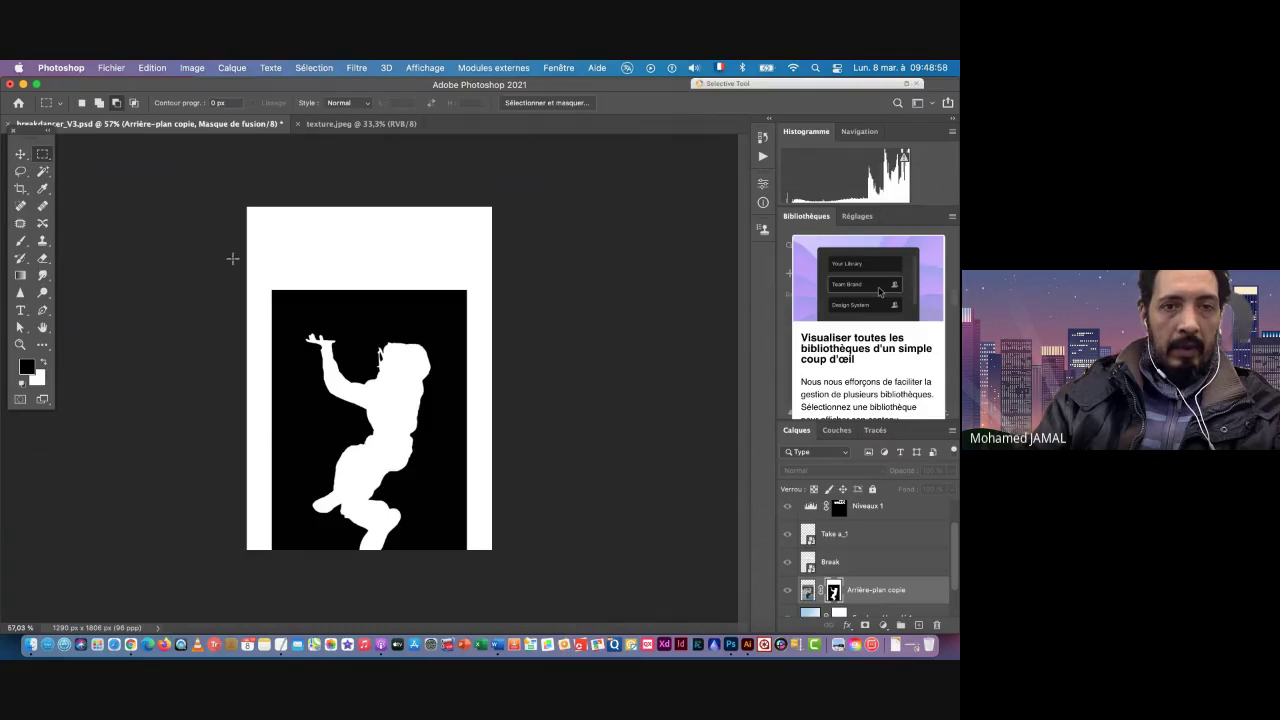
left_click_drag(247, 549, 294, 186)
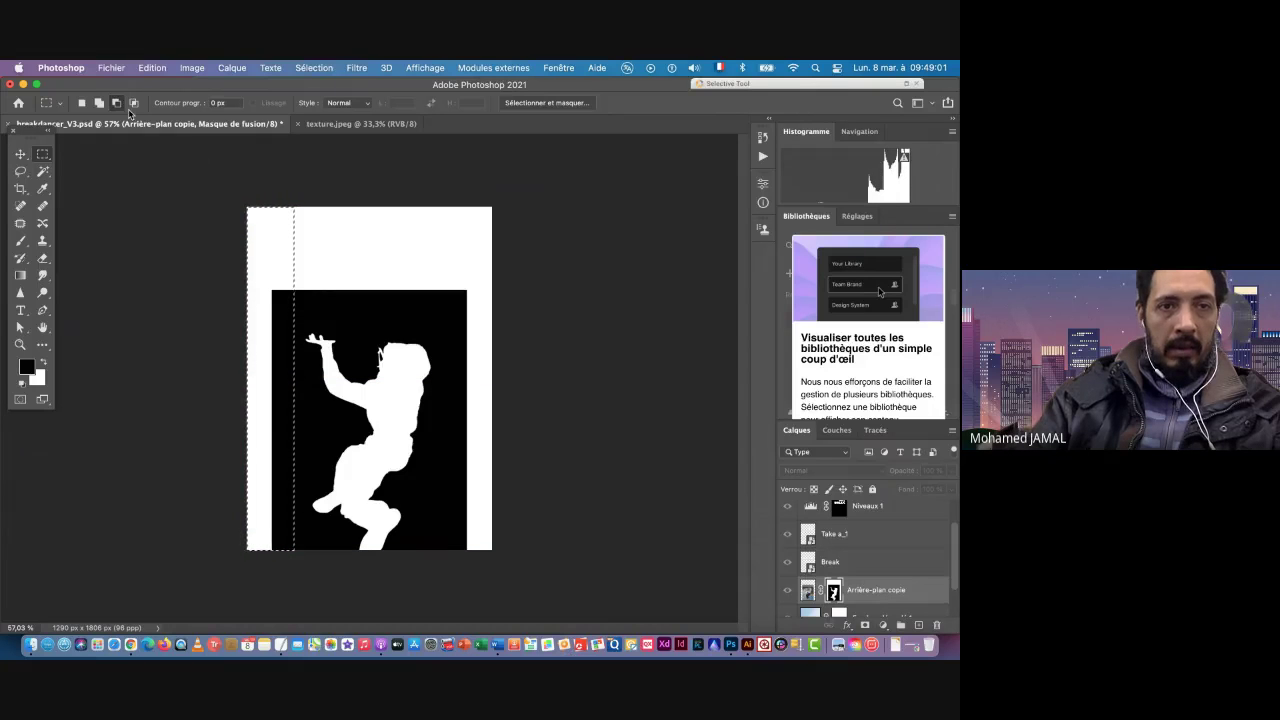
left_click(99, 104)
left_click_drag(209, 177, 552, 314)
left_click_drag(529, 209, 464, 595)
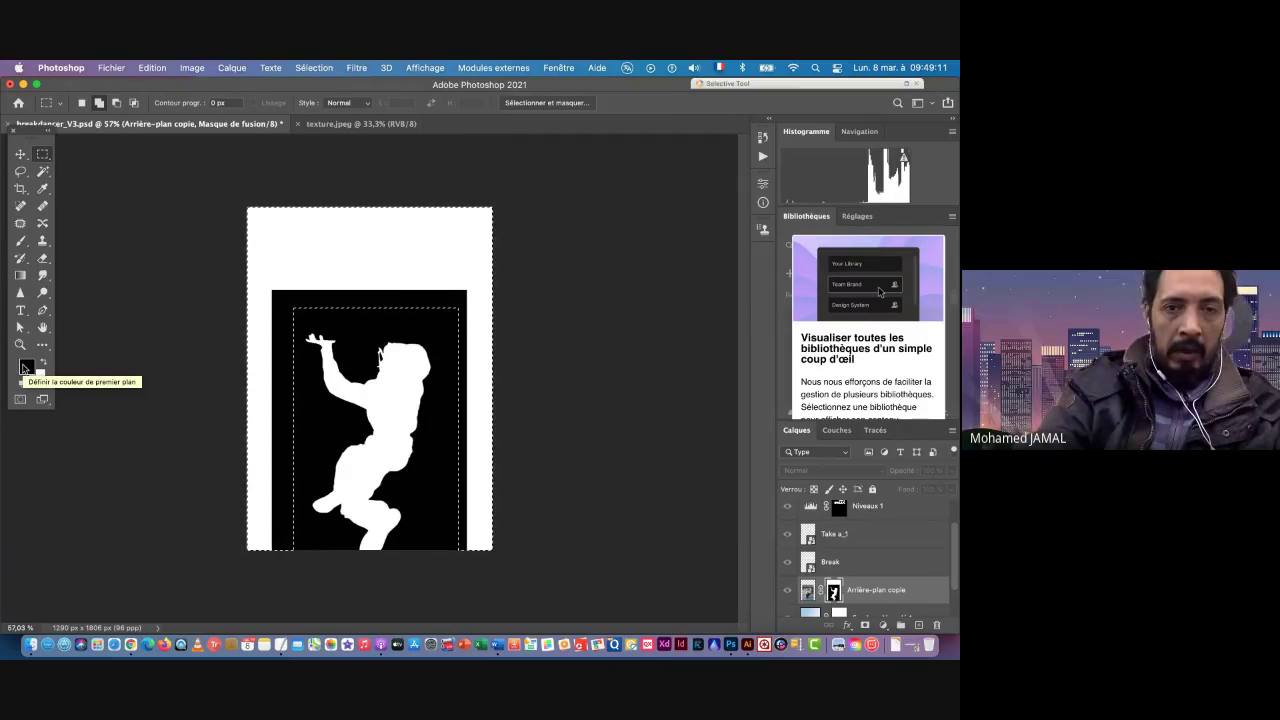
Step: Fill the selected border of the Arrière-plan copie mask with black, deselect, and return to the normal image view
key("alt+BackSpace")
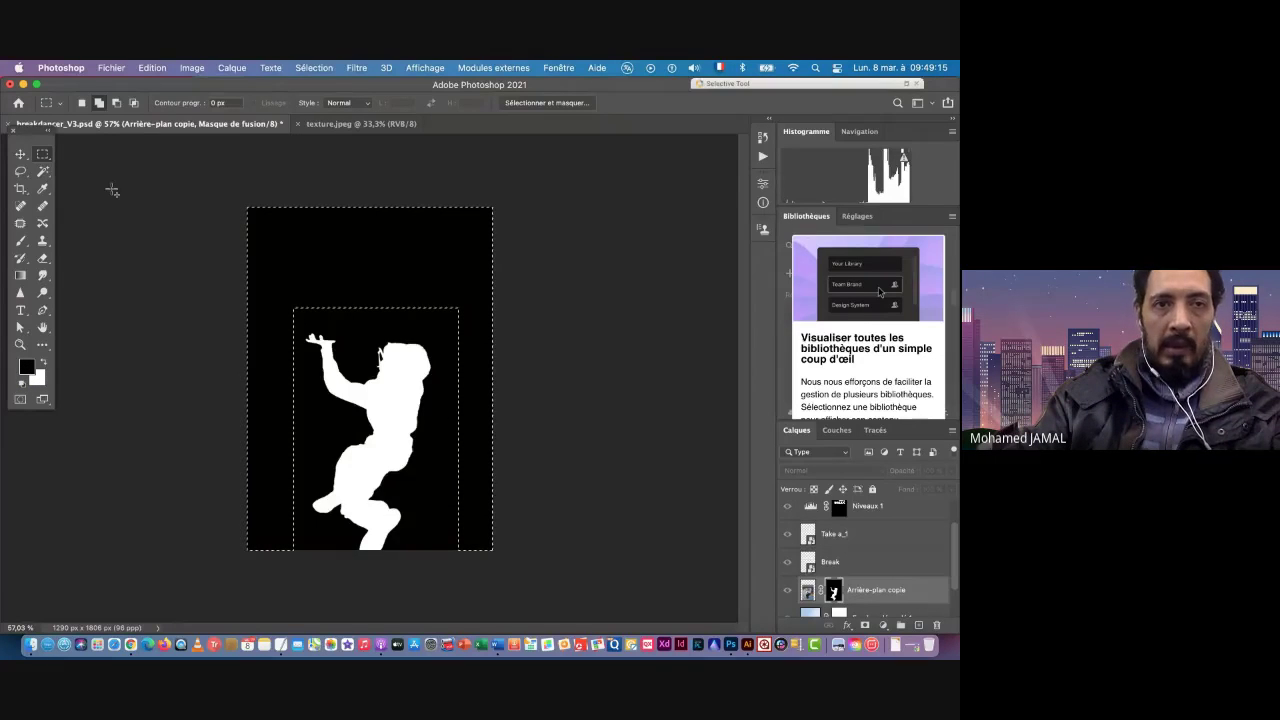
left_click(152, 67)
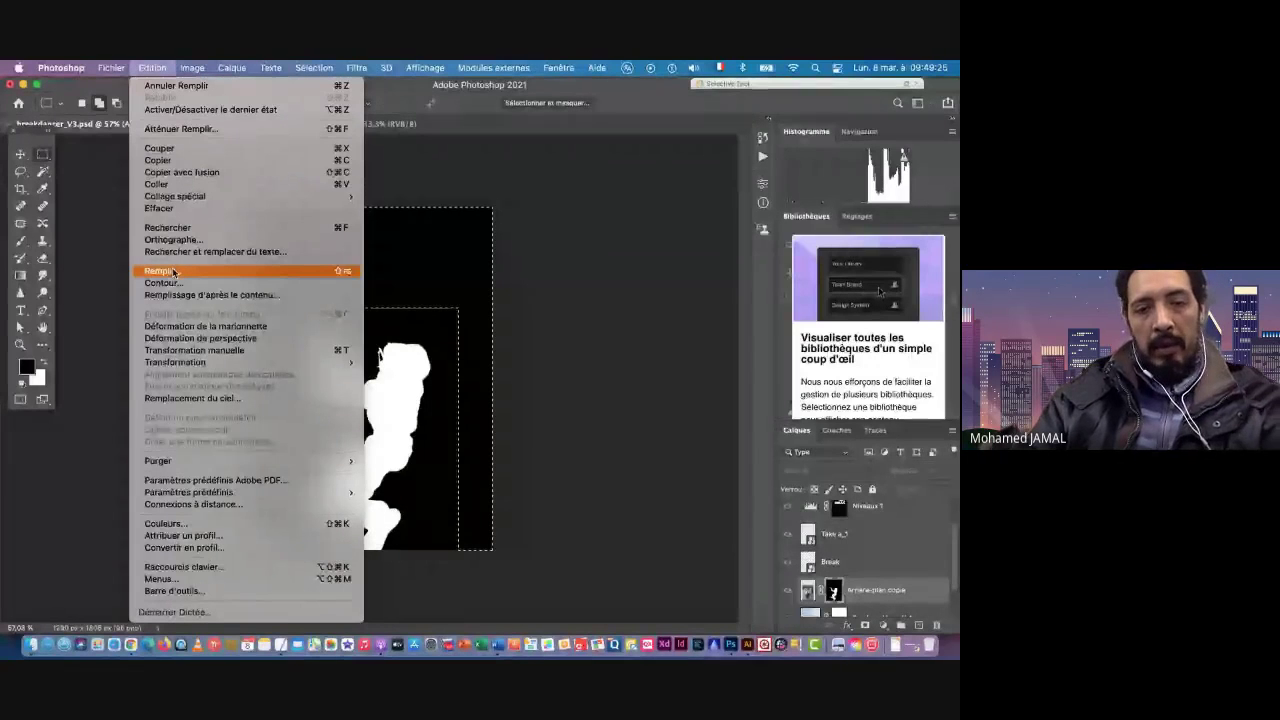
left_click(134, 284)
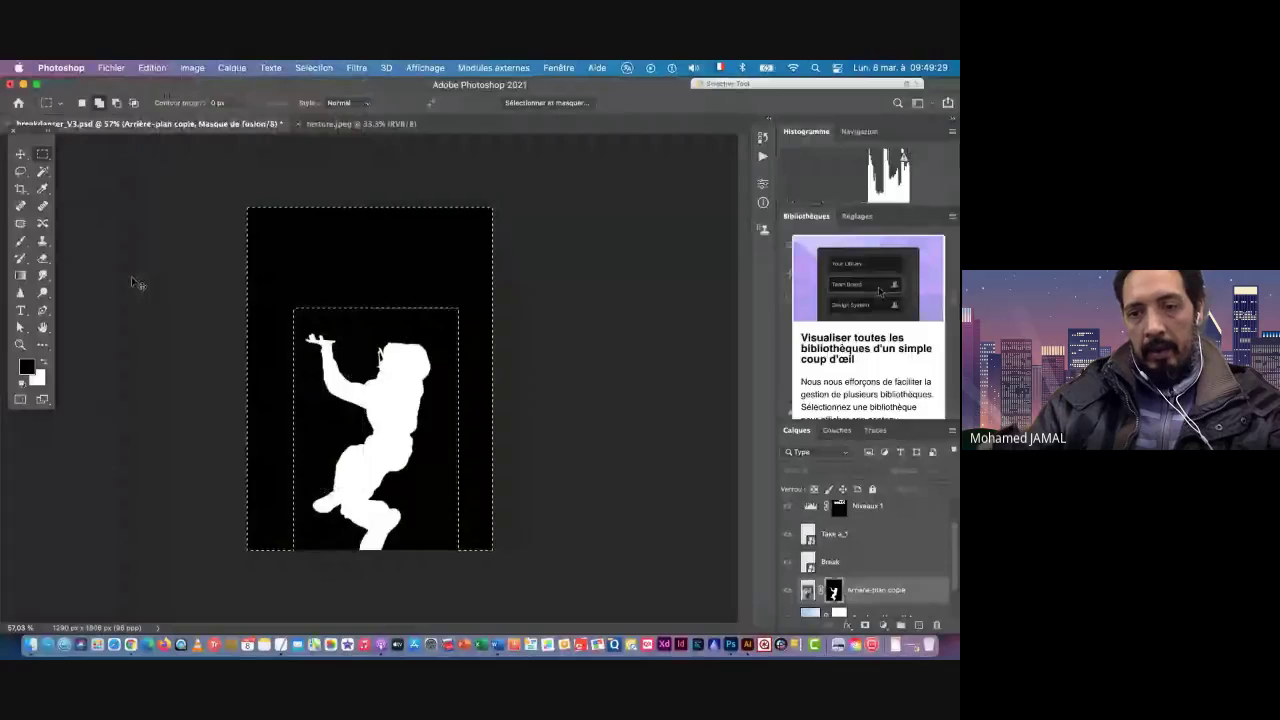
key("super+d")
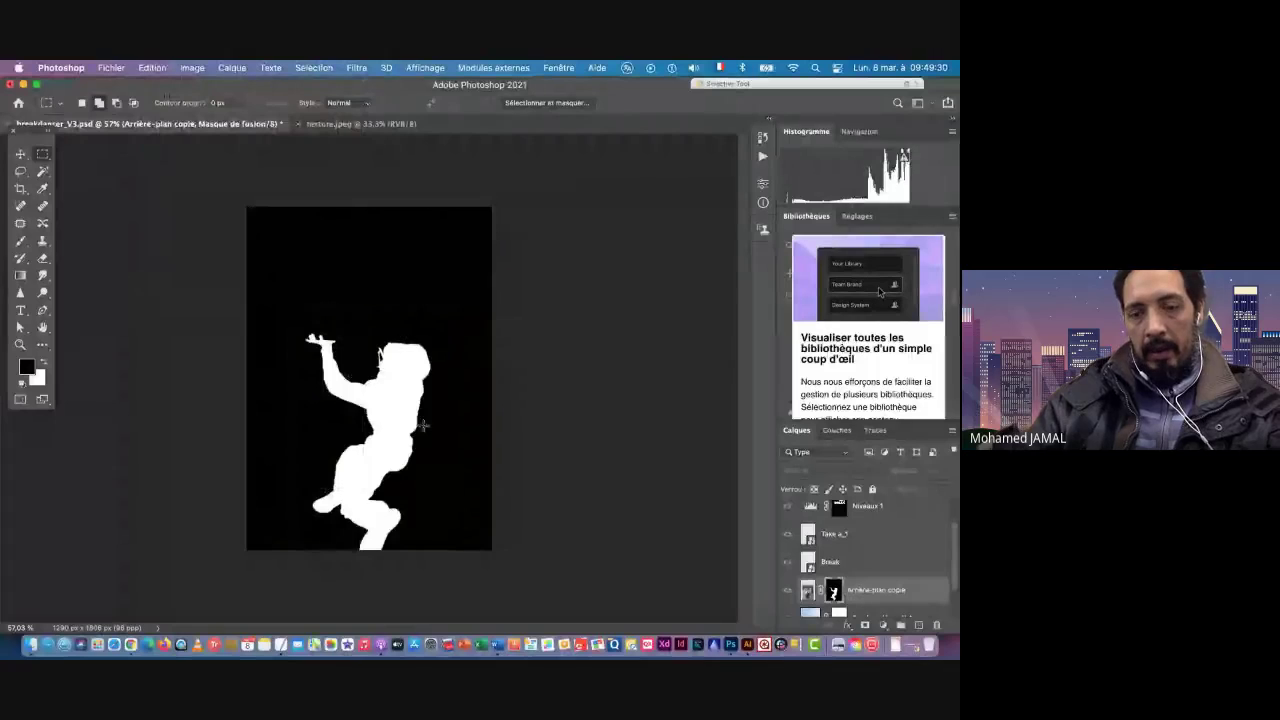
left_click(834, 592, "alt")
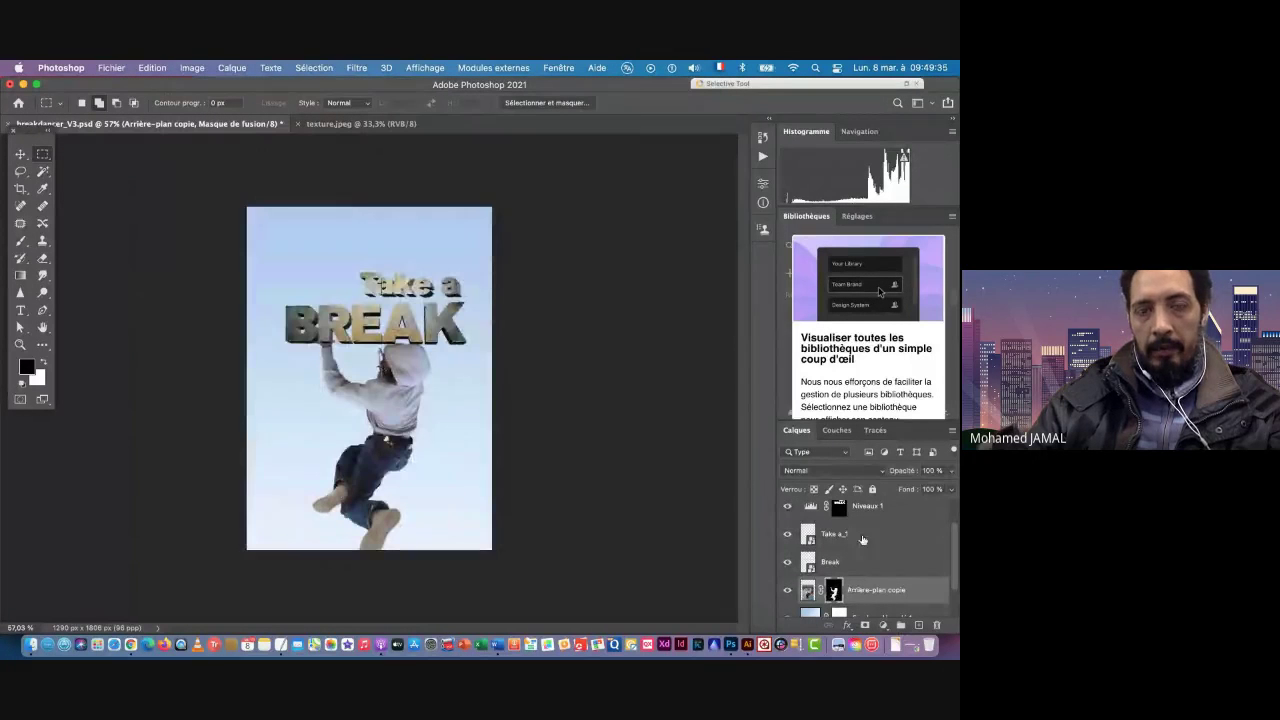
Step: Load the Arrière-plan copie layer mask as a selection around the dancer's silhouette
left_click(20, 155)
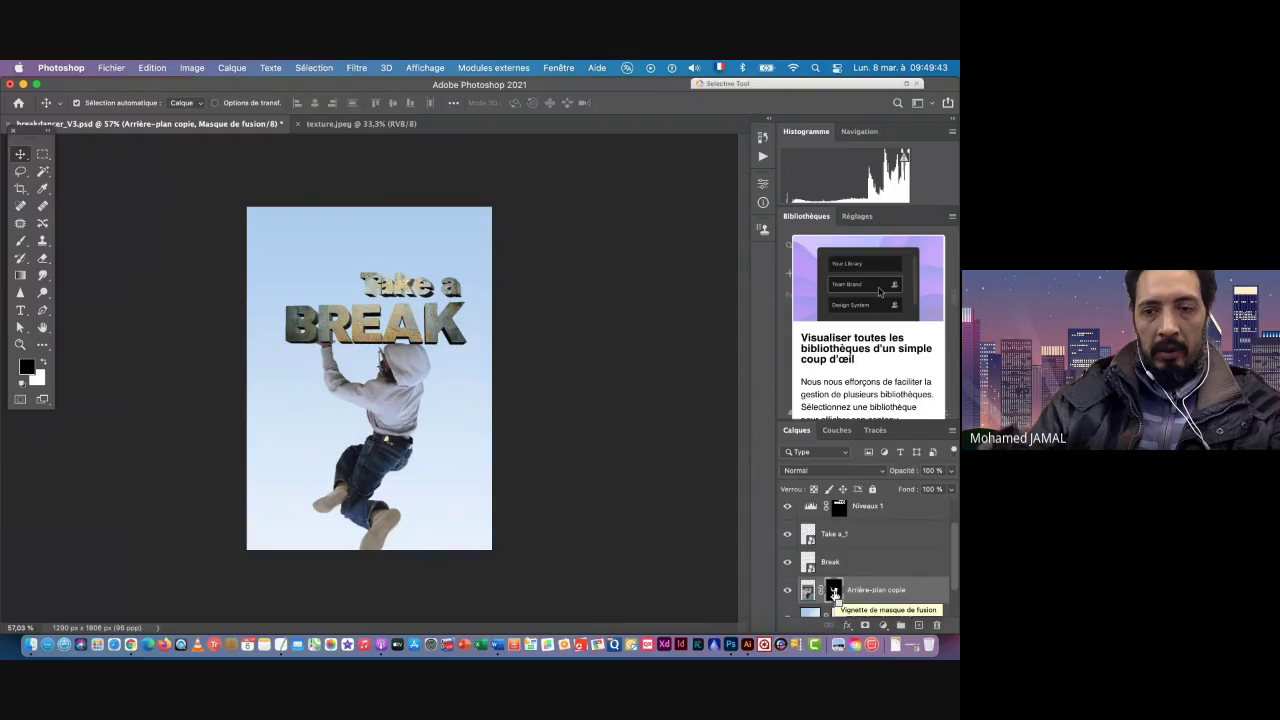
left_click(834, 591, "super")
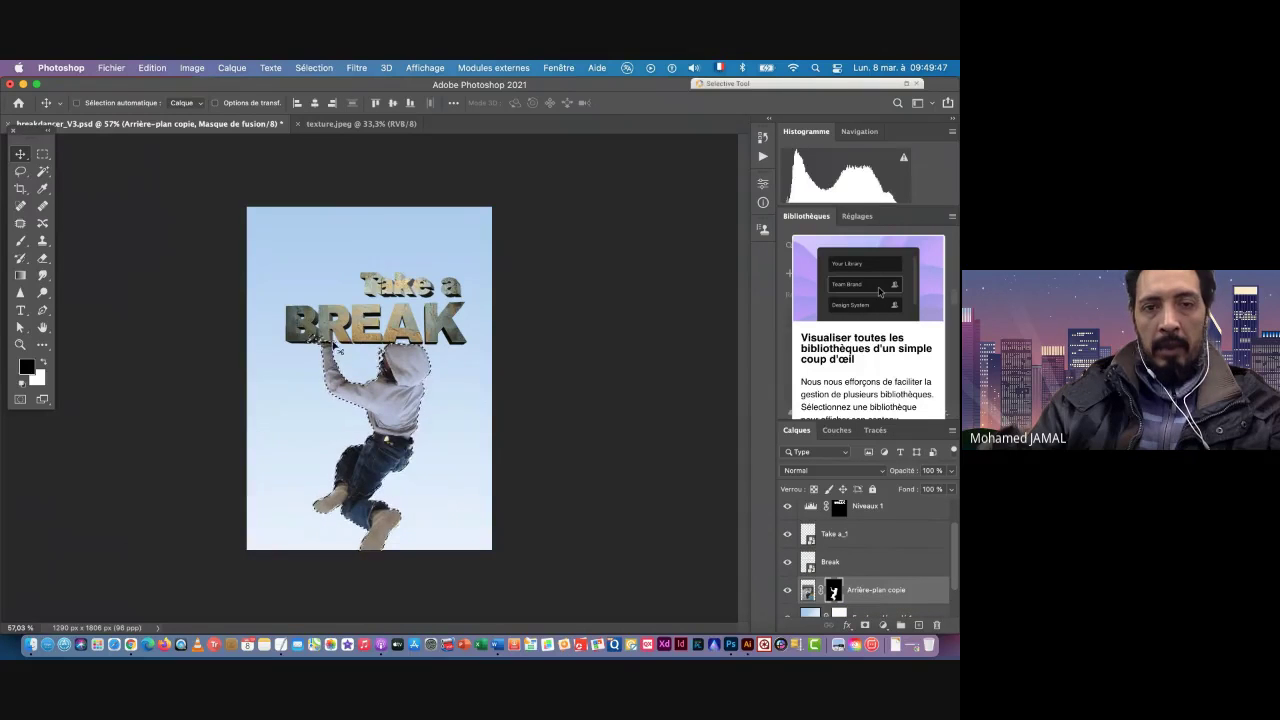
scroll(912, 571, "up", 2)
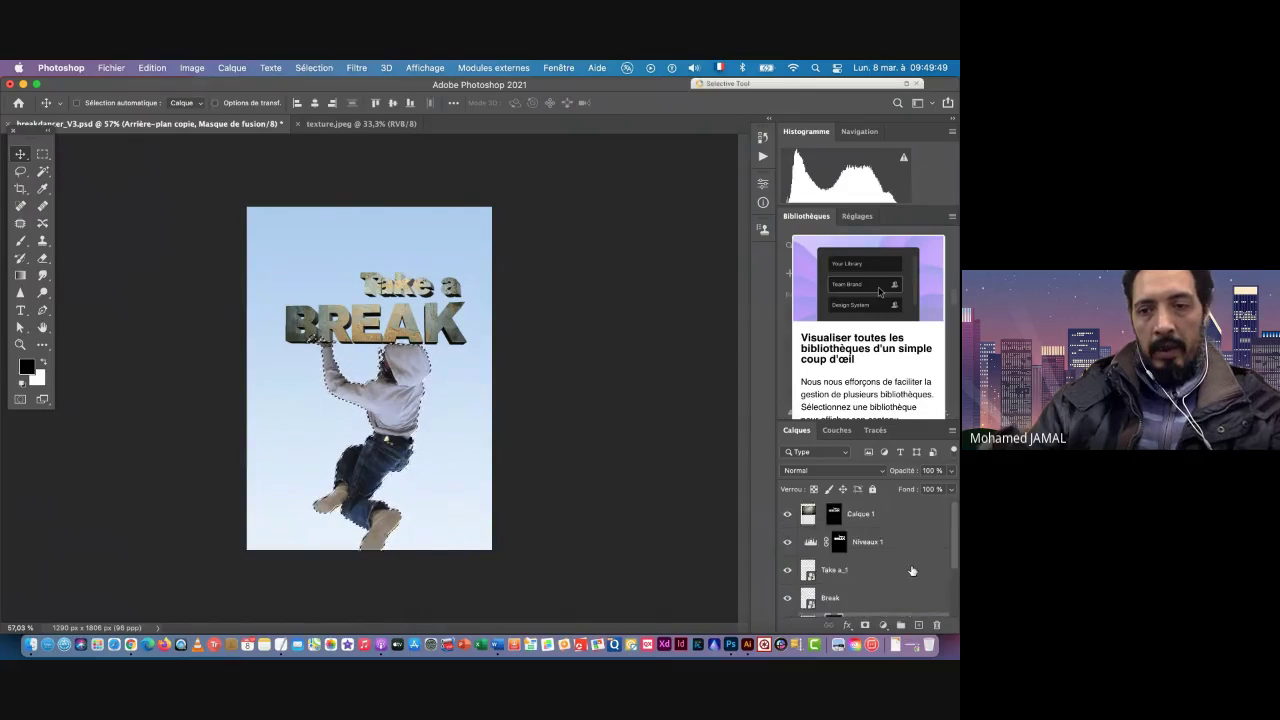
scroll(912, 571, "down", 2)
scroll(890, 571, "up", 2)
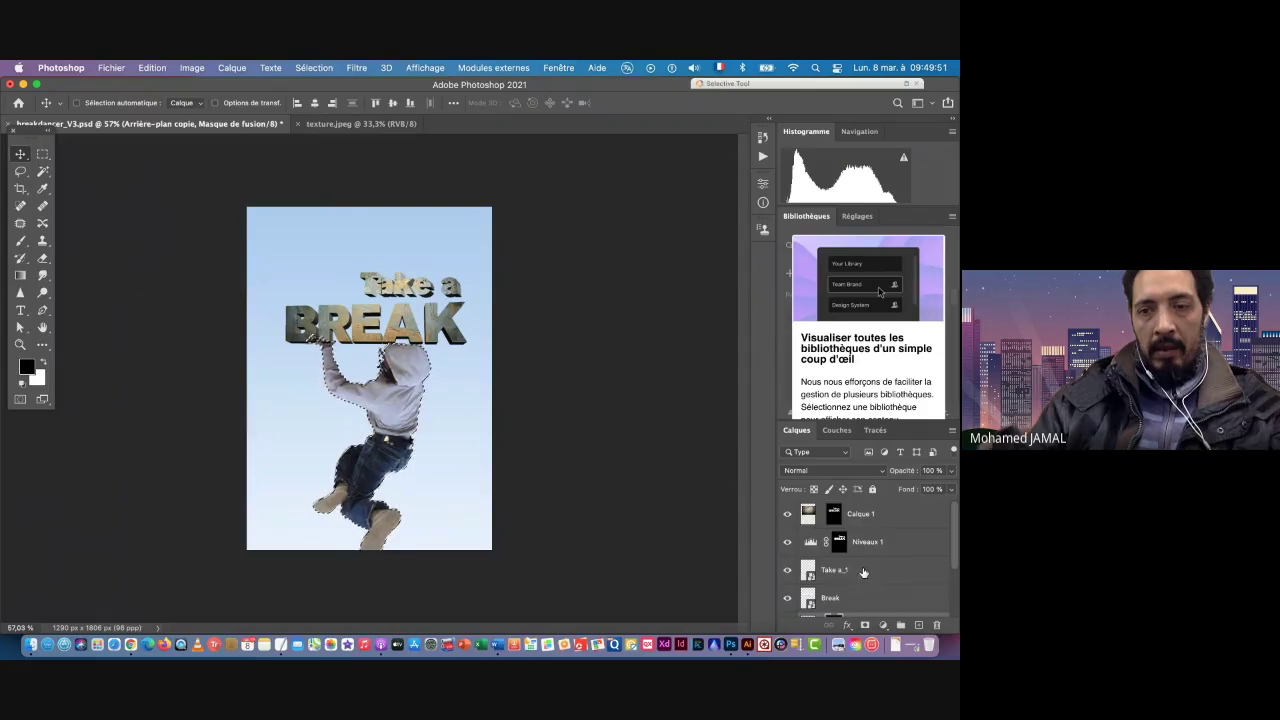
Step: Add an inverted layer mask to the Break layer so the selected dancer's silhouette is hidden from it
left_click(856, 599)
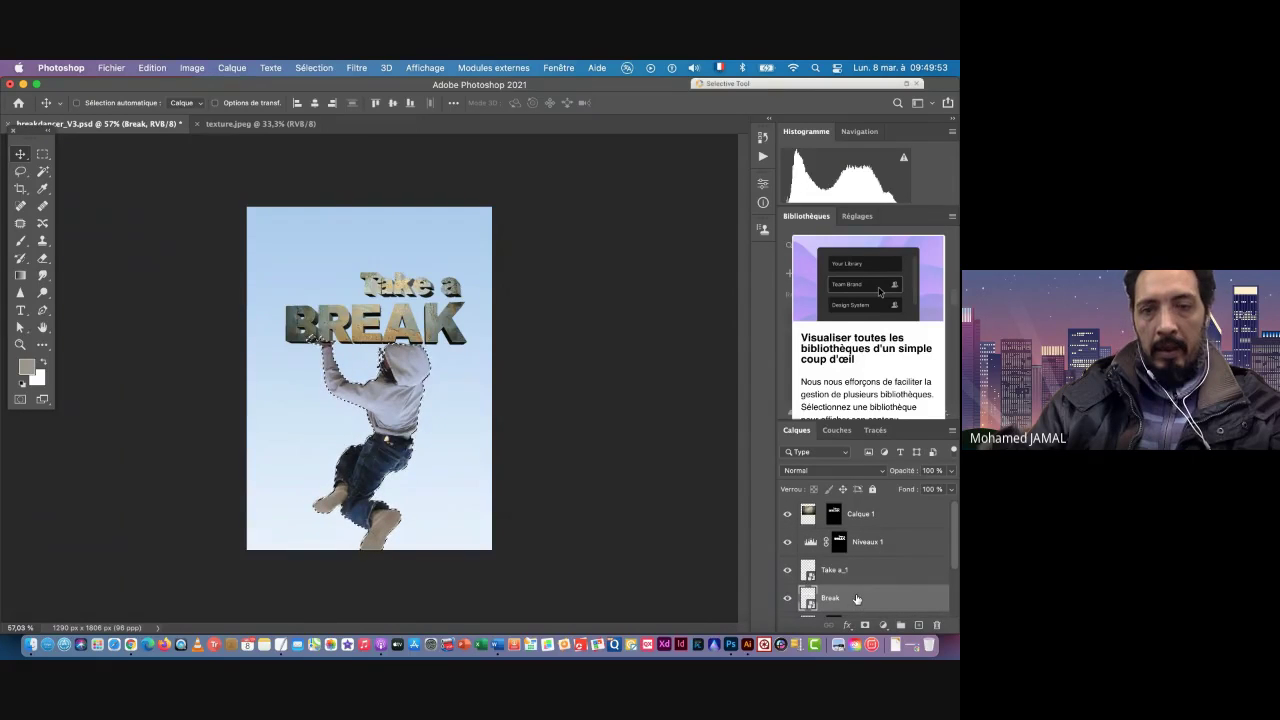
scroll(320, 356, "up", 6)
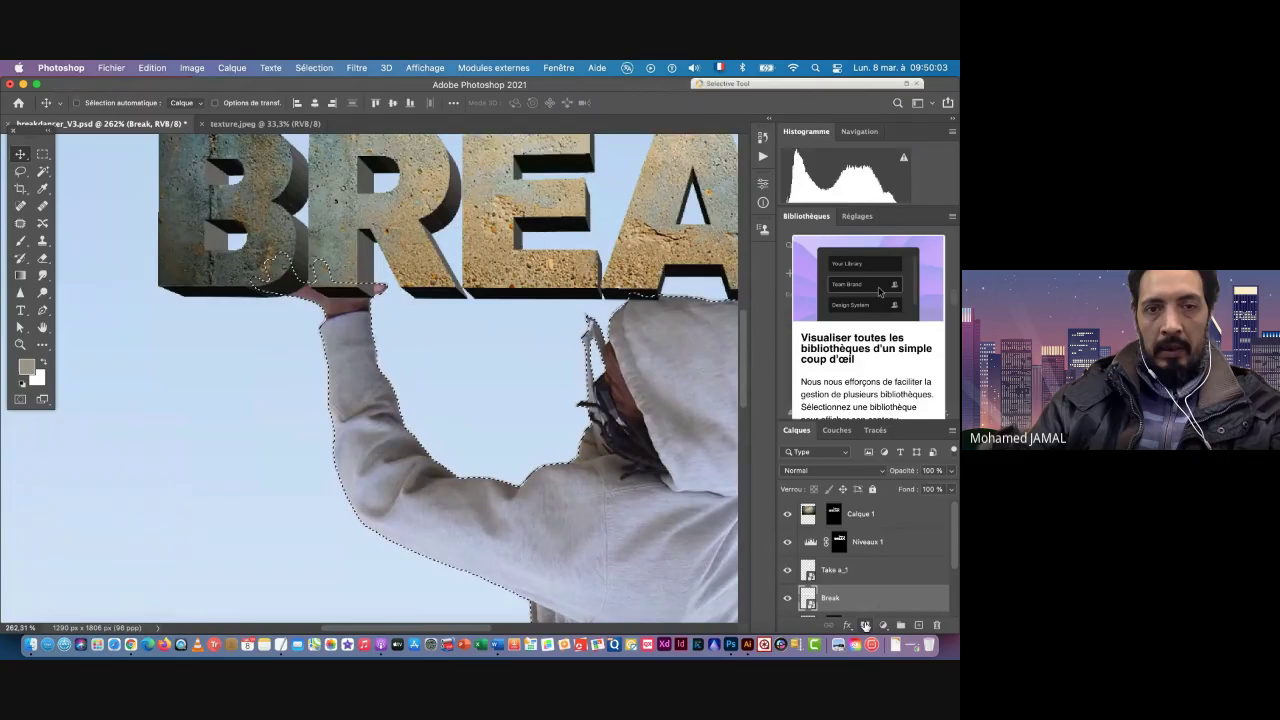
left_click(865, 625)
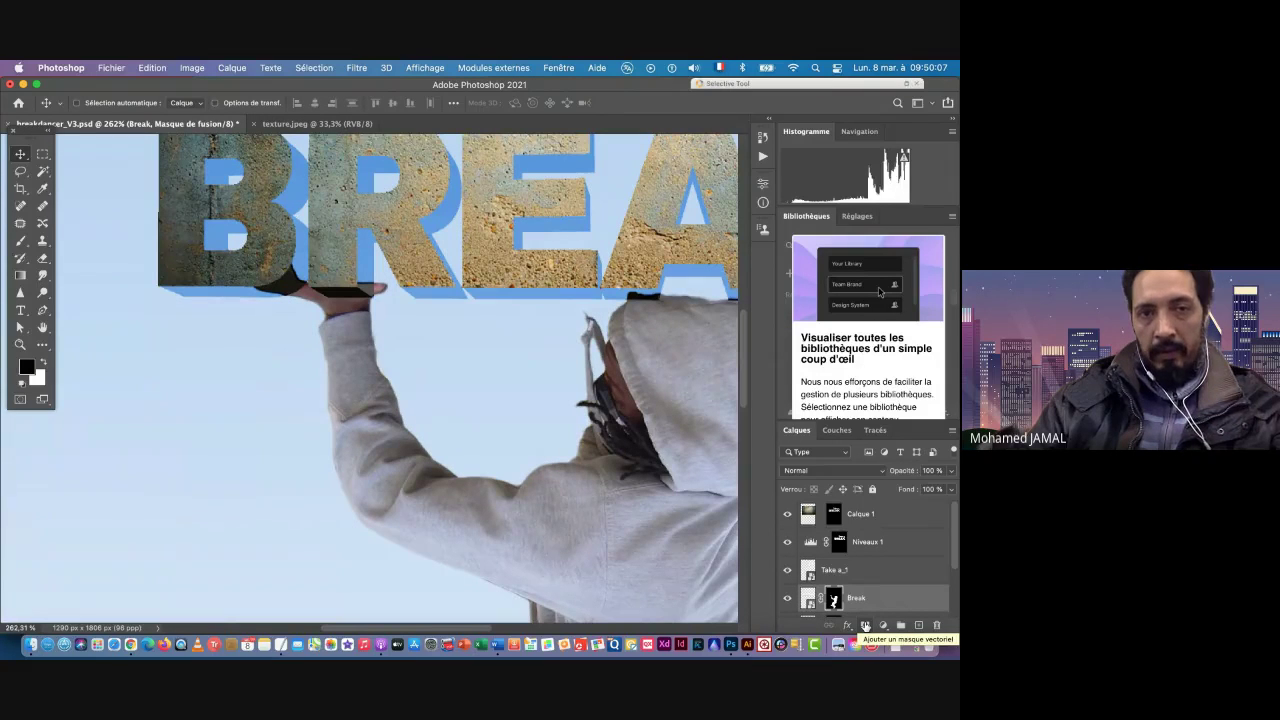
key("super+z")
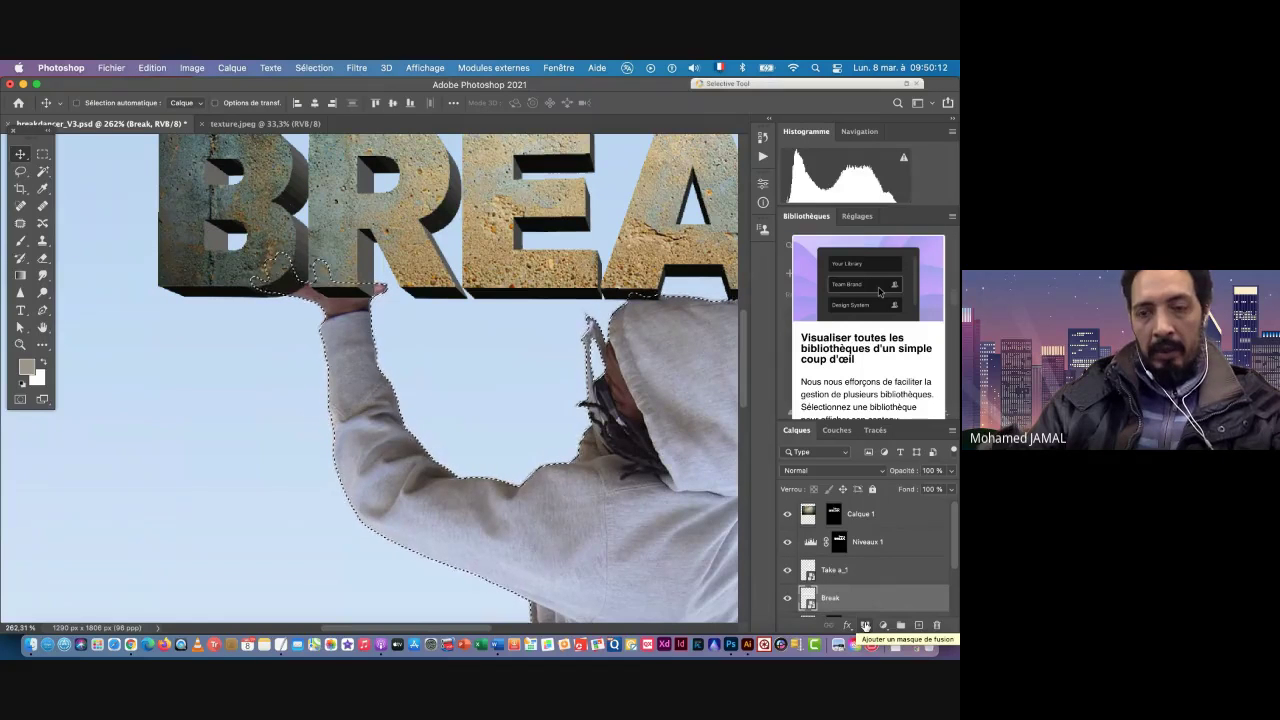
left_click(865, 625)
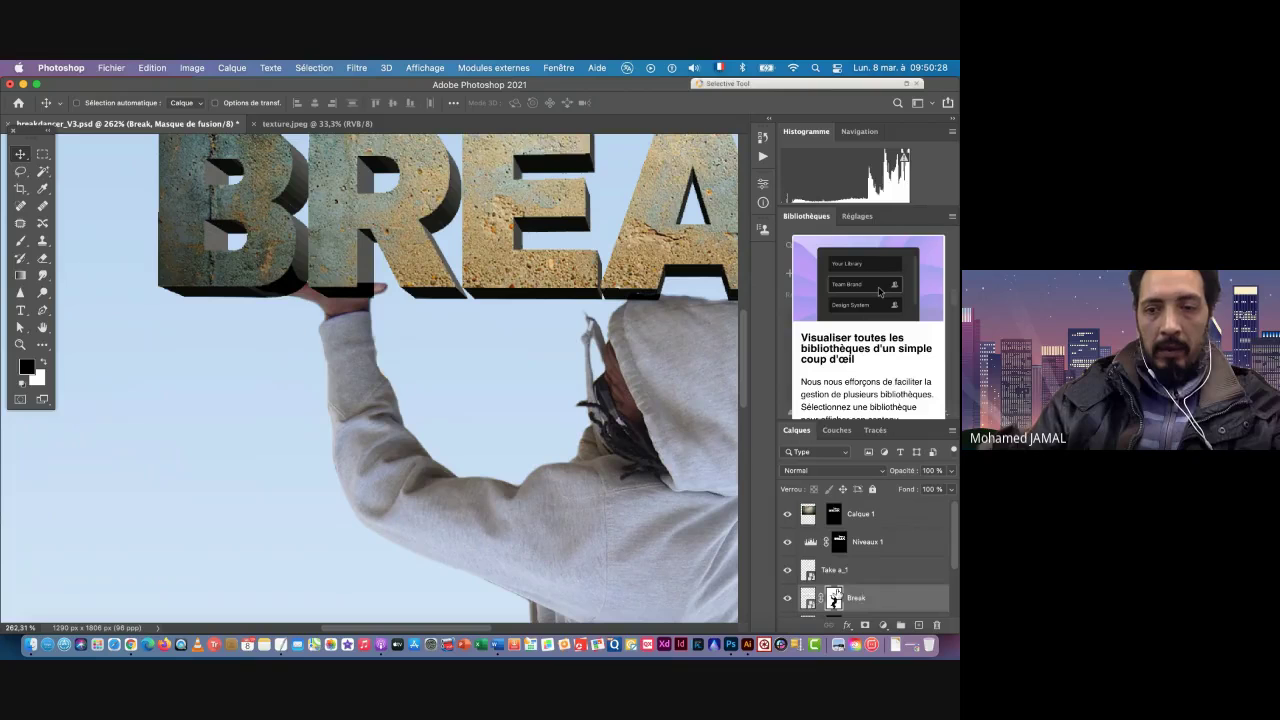
Step: Reload the dancer's silhouette from the Arrière-plan copie mask and fill that area with black on the Niveaux 1 mask
scroll(880, 606, "down", 2)
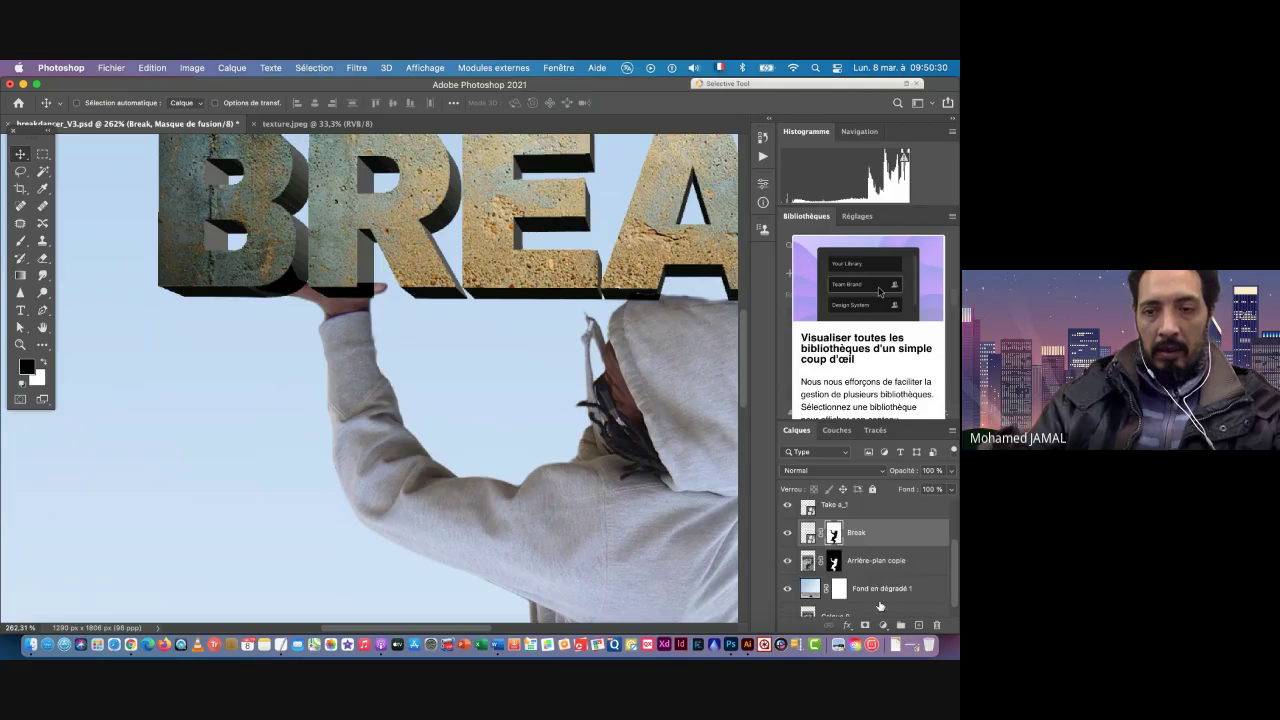
left_click(838, 568, "ctrl")
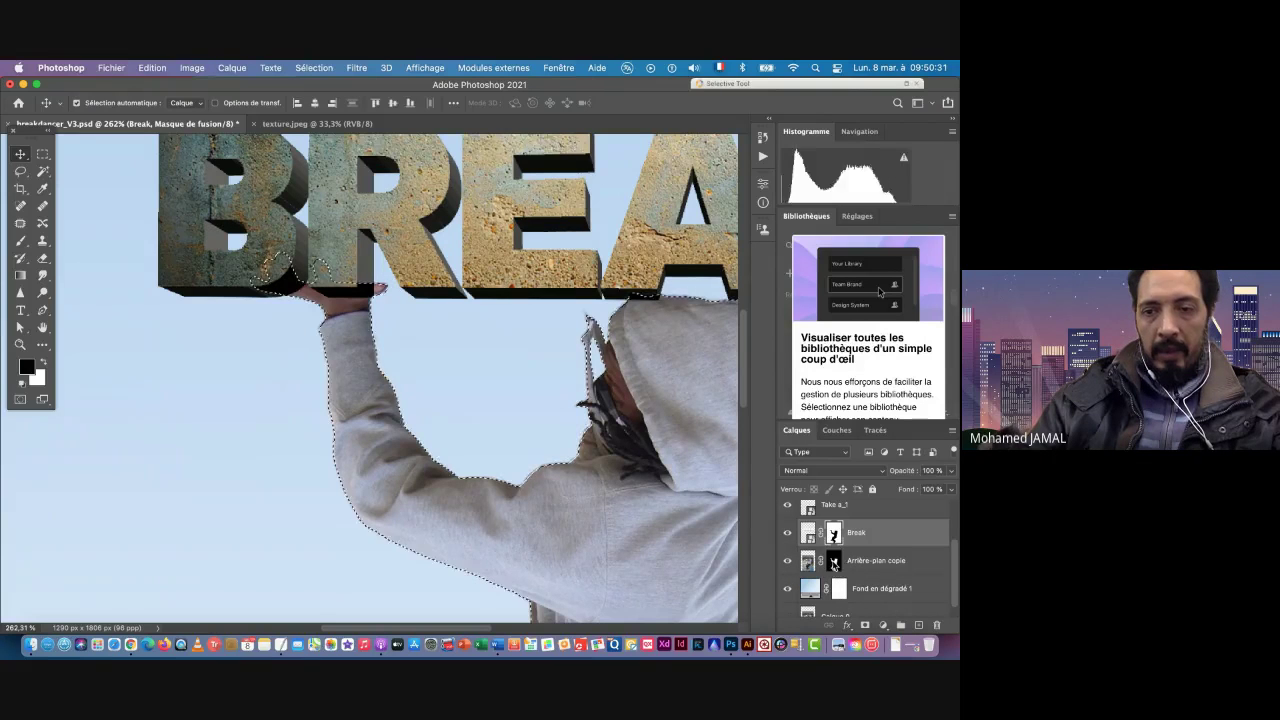
scroll(836, 565, "up", 1)
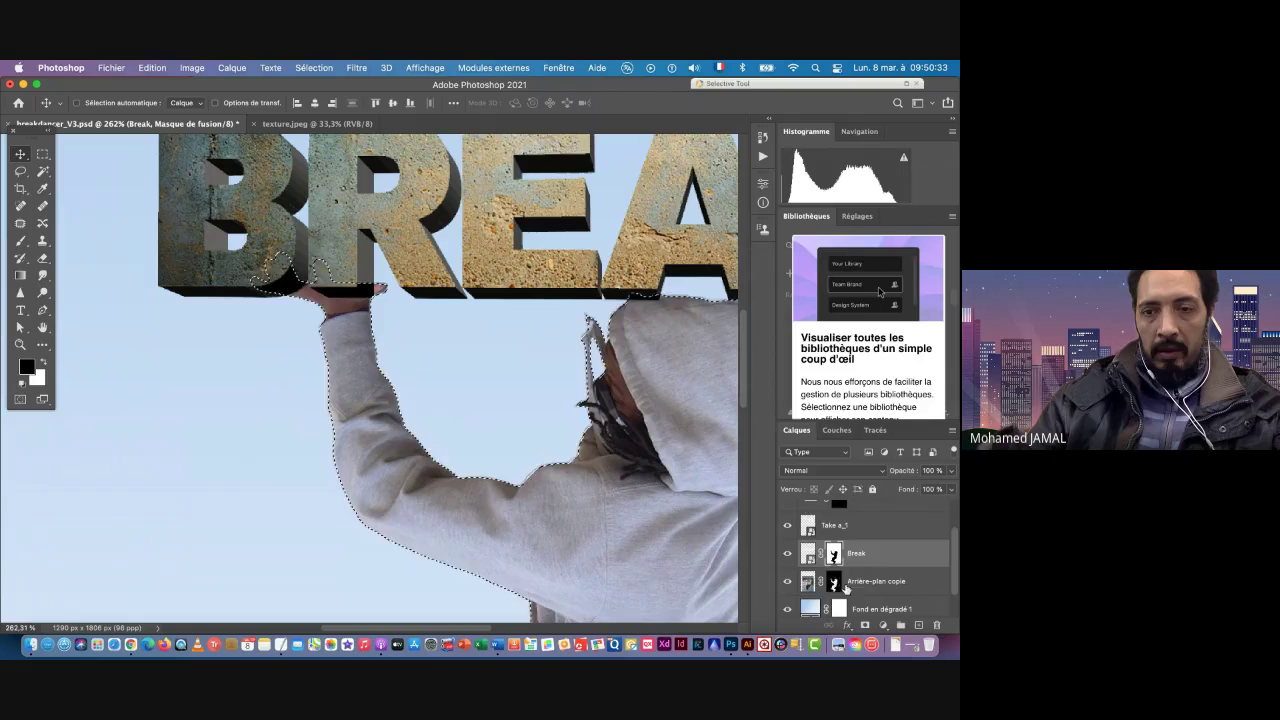
scroll(925, 574, "up", 2)
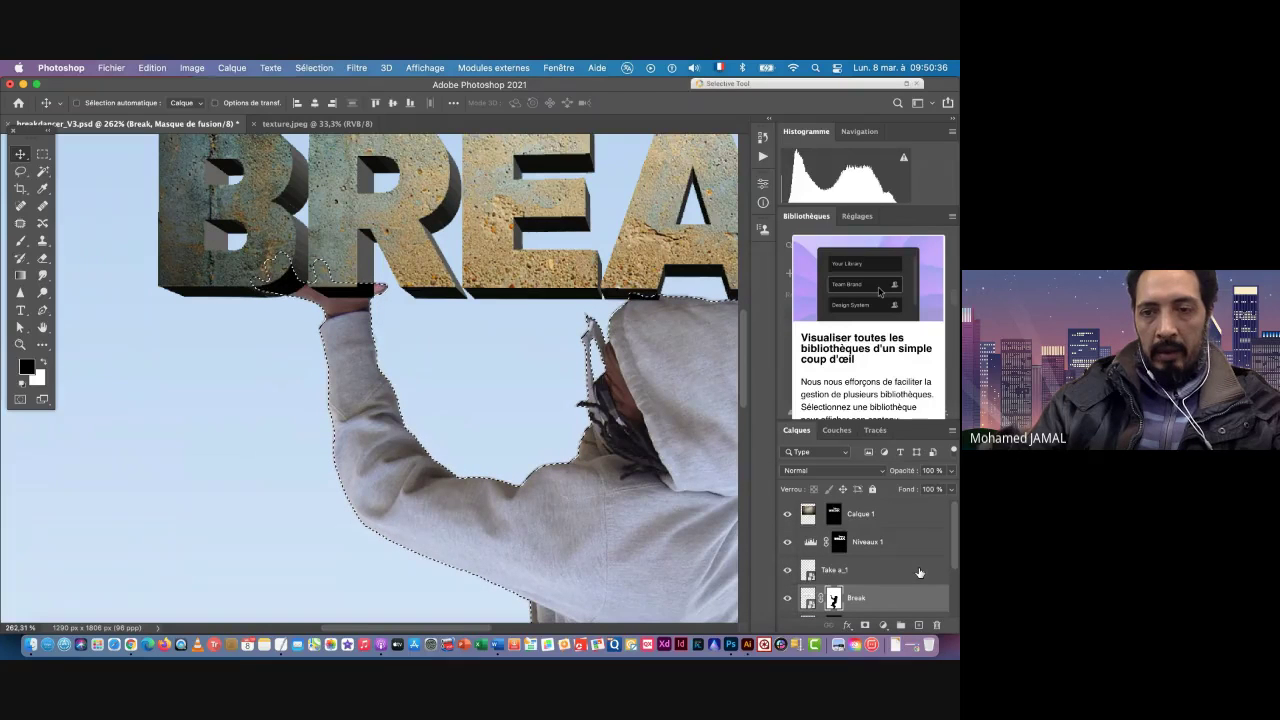
left_click(838, 542)
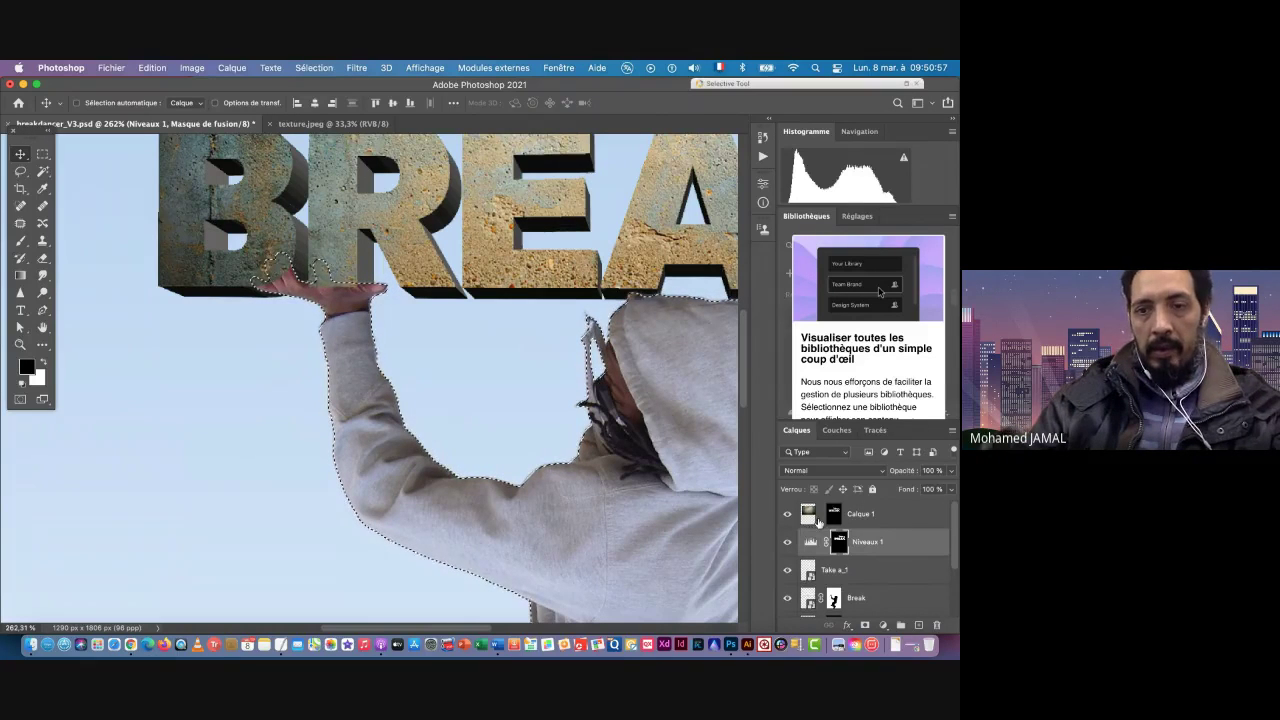
Step: Fill the selected dancer's silhouette with black on the Calque 1 mask and deselect
left_click(834, 514)
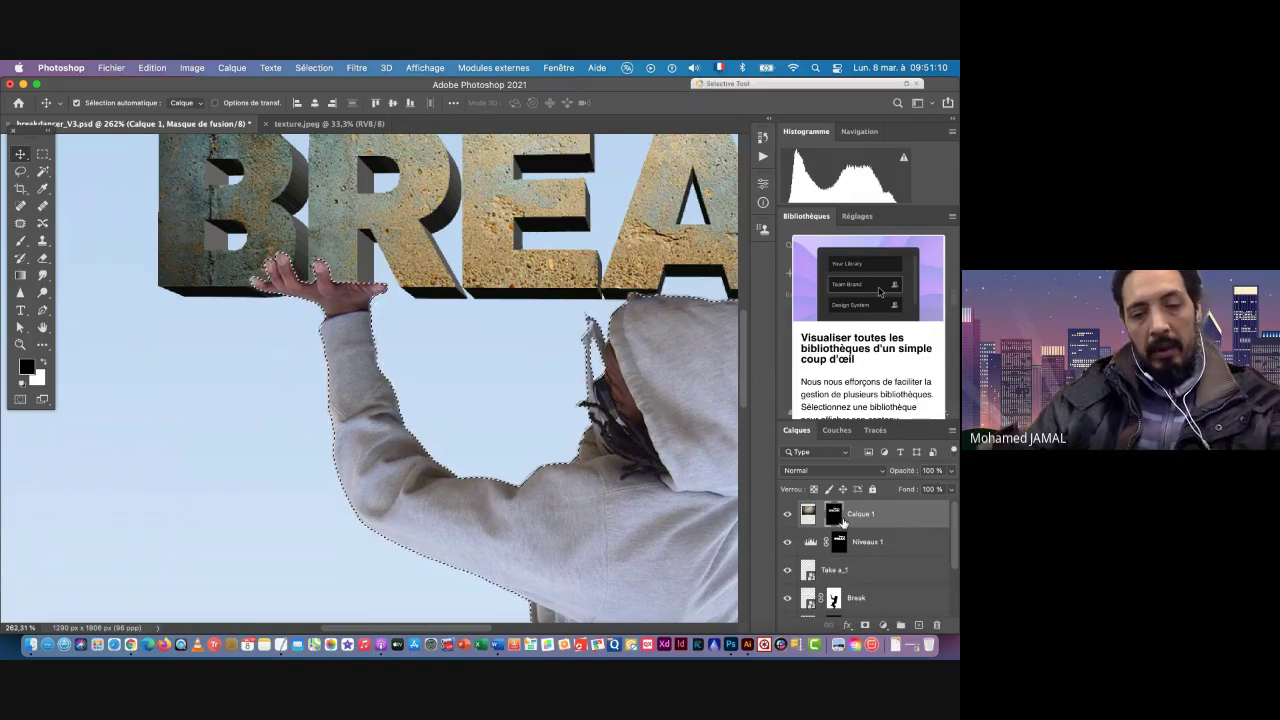
key("super+d")
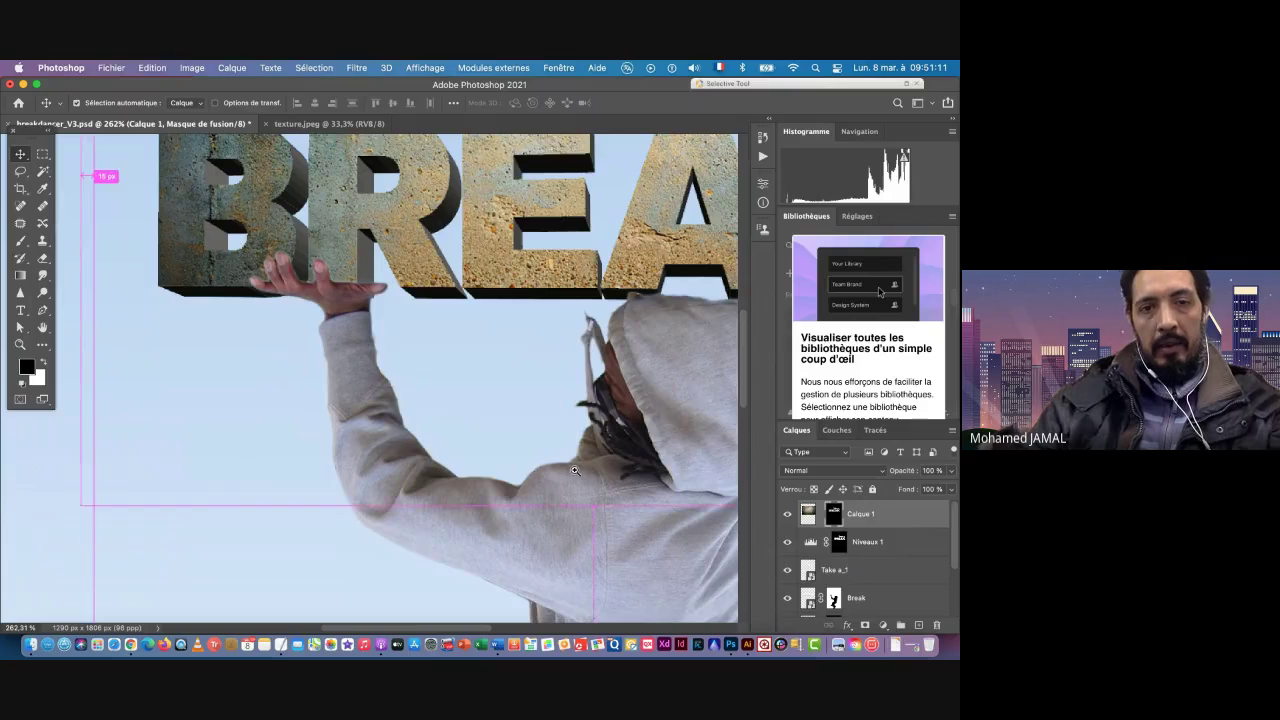
Step: Examine the whole composite and the area where the dancer's hand overlaps the BREAK letters
scroll(538, 476, "down", 10)
scroll(598, 520, "down", 5)
scroll(598, 520, "right", 5)
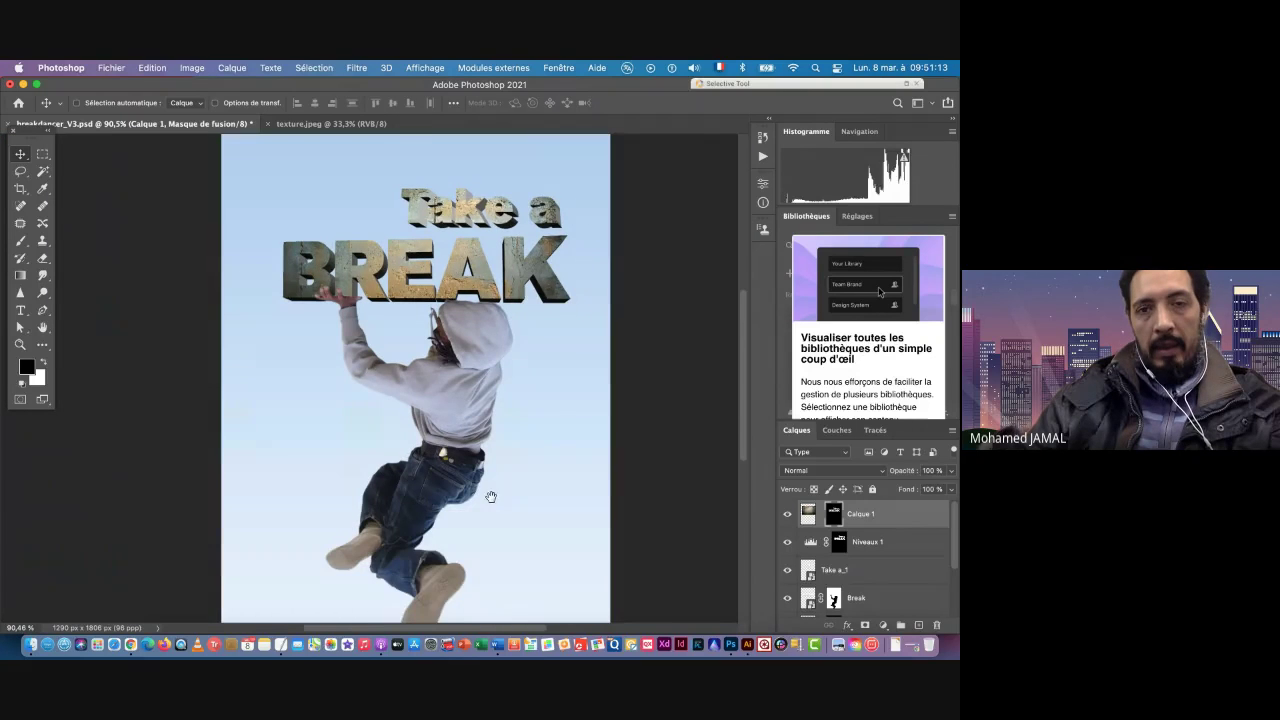
left_click_drag(439, 308, 385, 387)
scroll(370, 403, "up", 3)
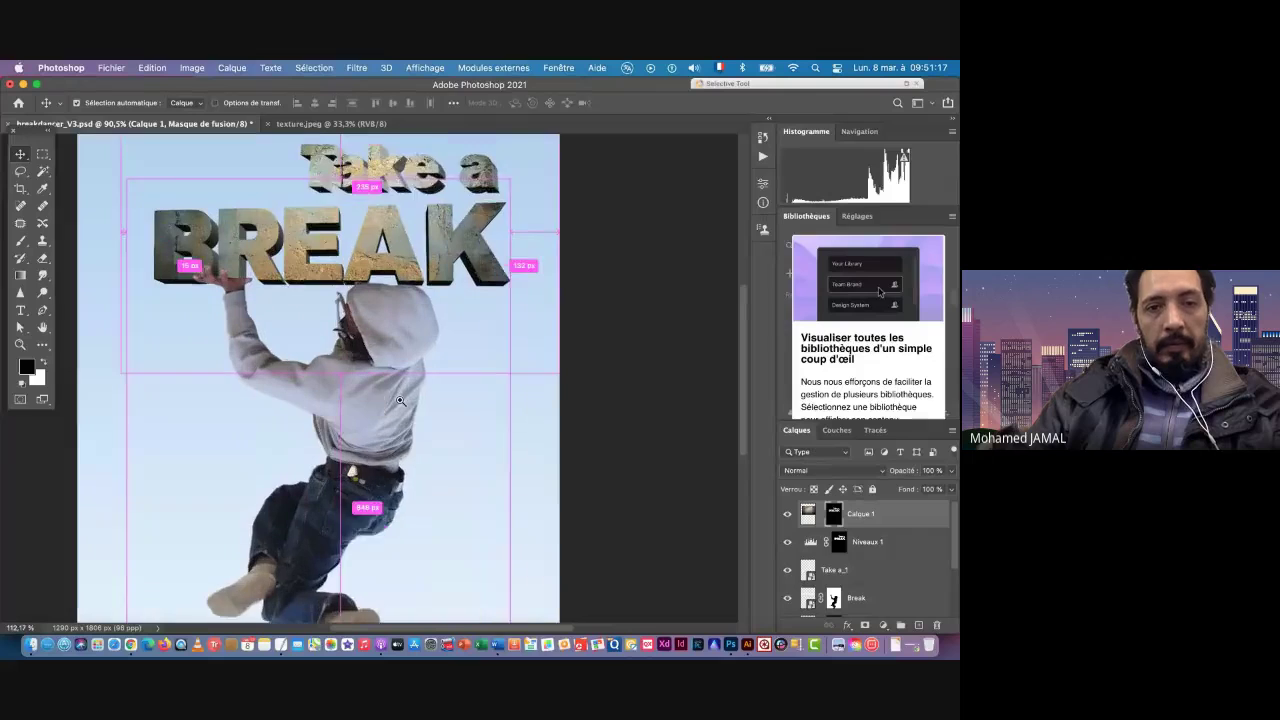
scroll(387, 358, "up", 3)
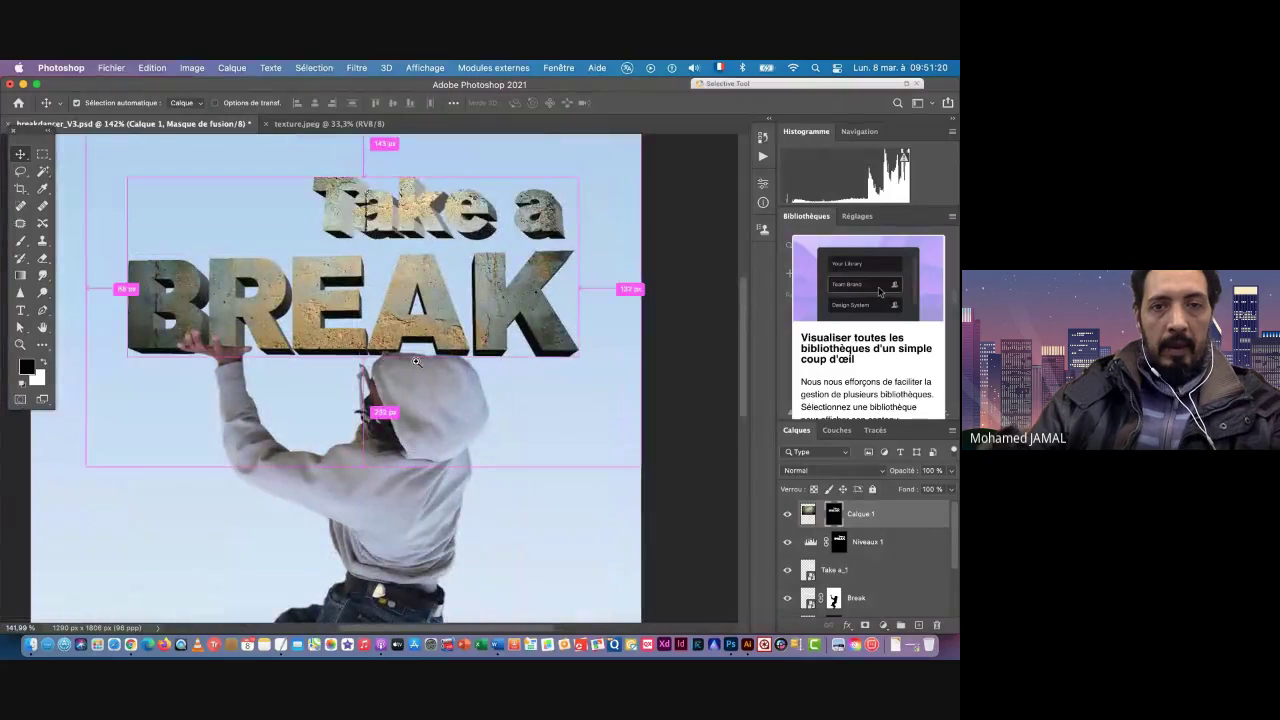
scroll(387, 400, "down", 3)
scroll(387, 415, "down", 3)
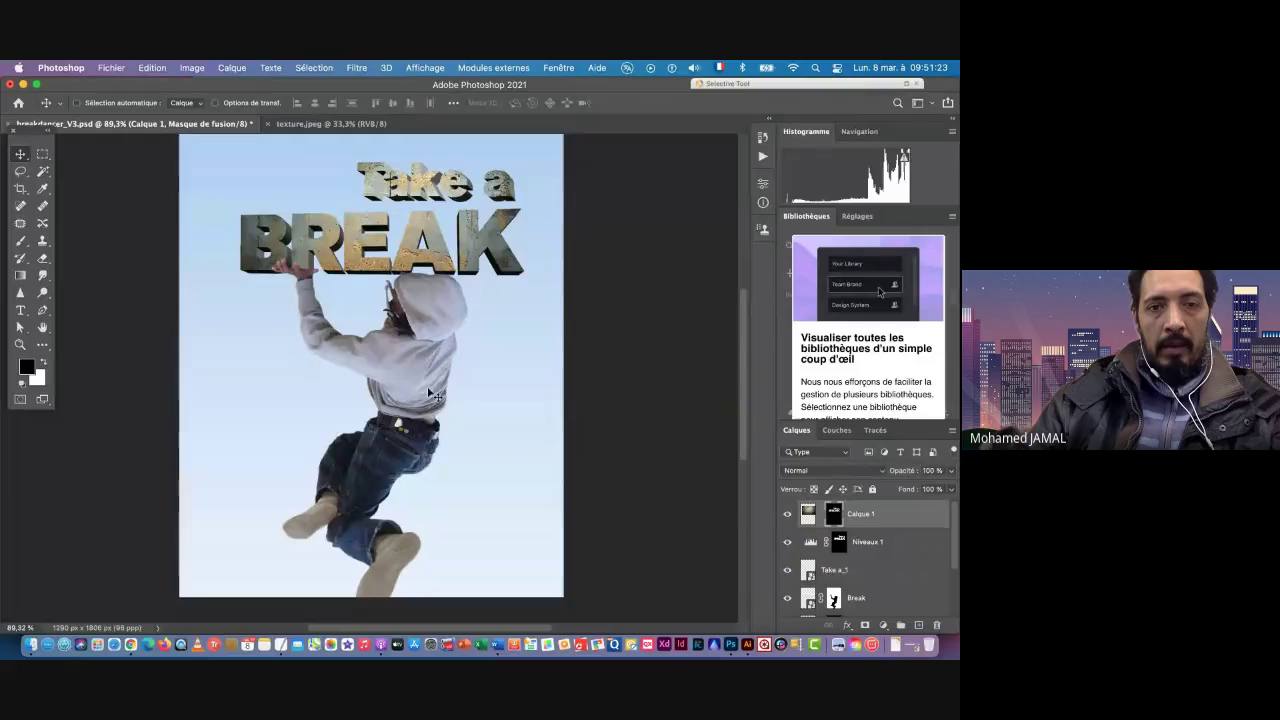
left_click_drag(428, 440, 444, 410)
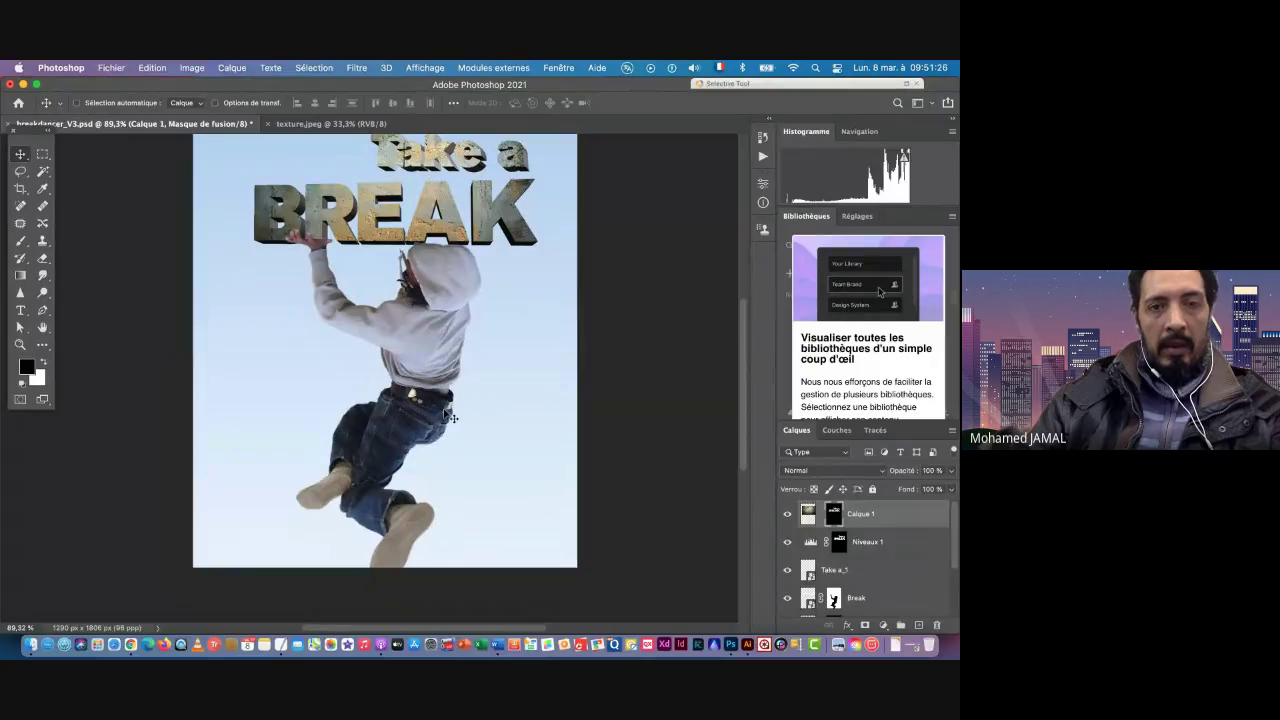
Step: Dismiss the clipboard export alert and save the breakdancer_V3.psd document
key("super+Tab")
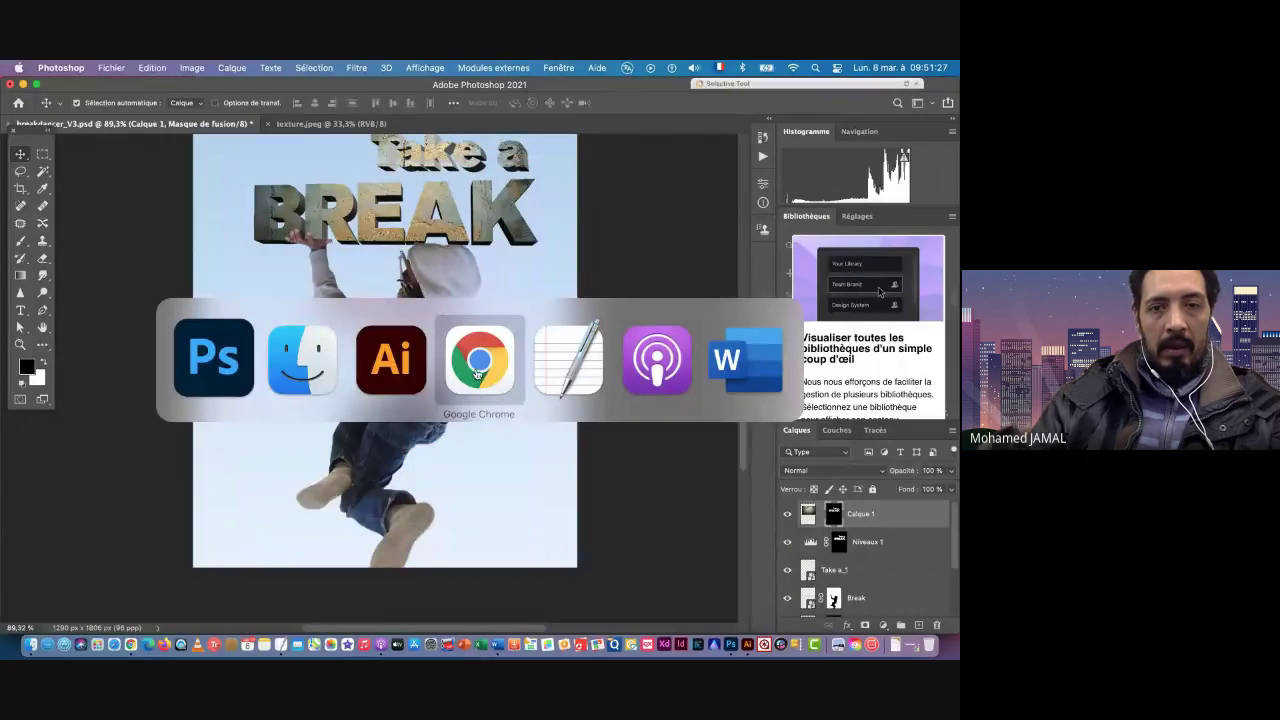
left_click(477, 374)
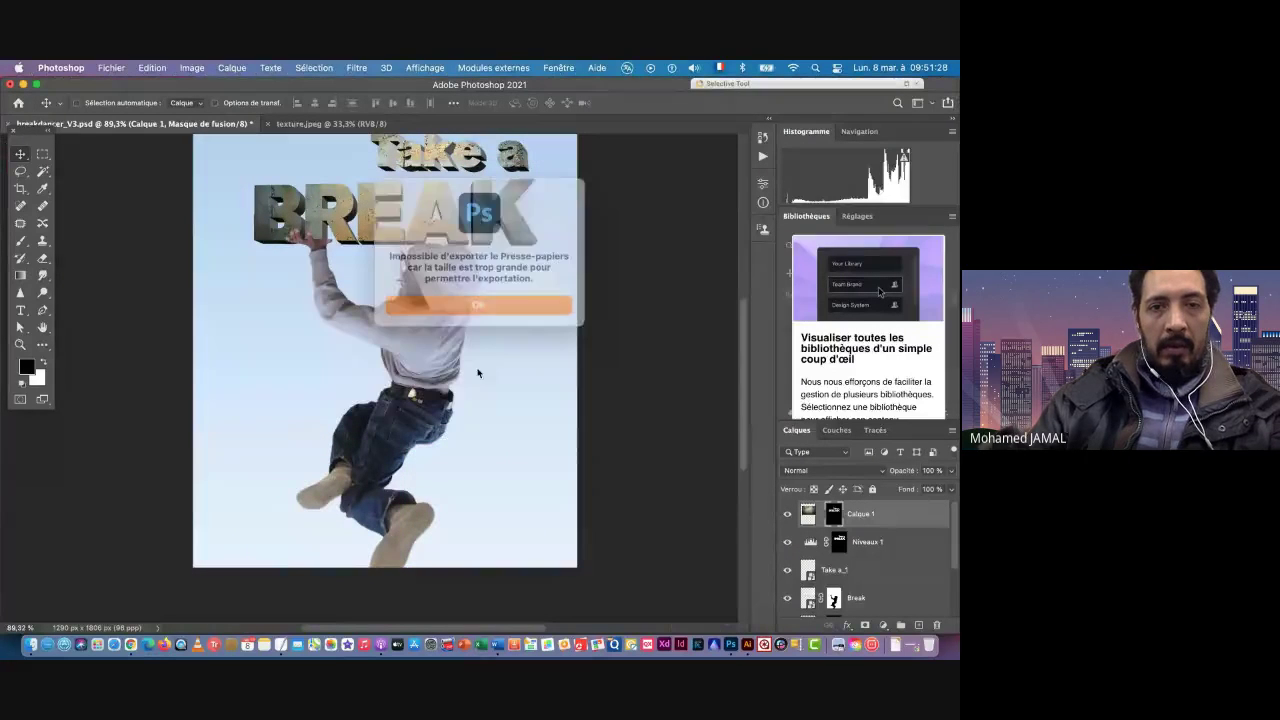
left_click(472, 305)
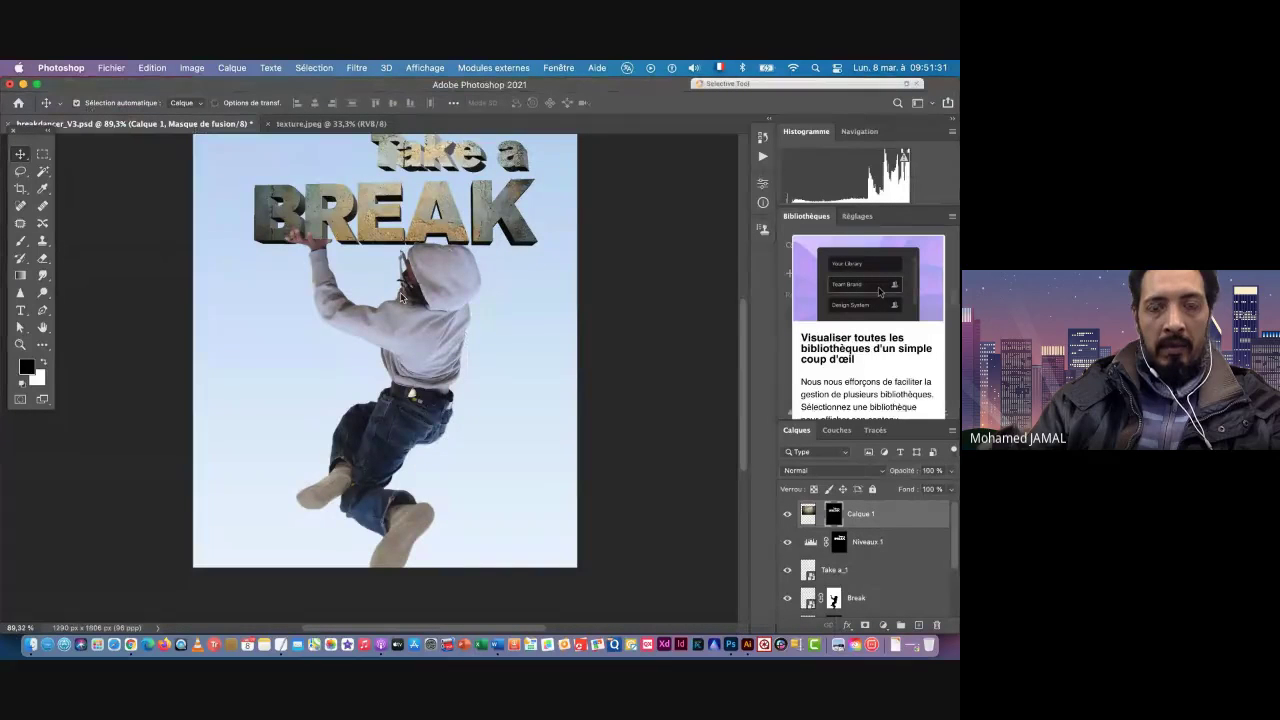
key("super+s")
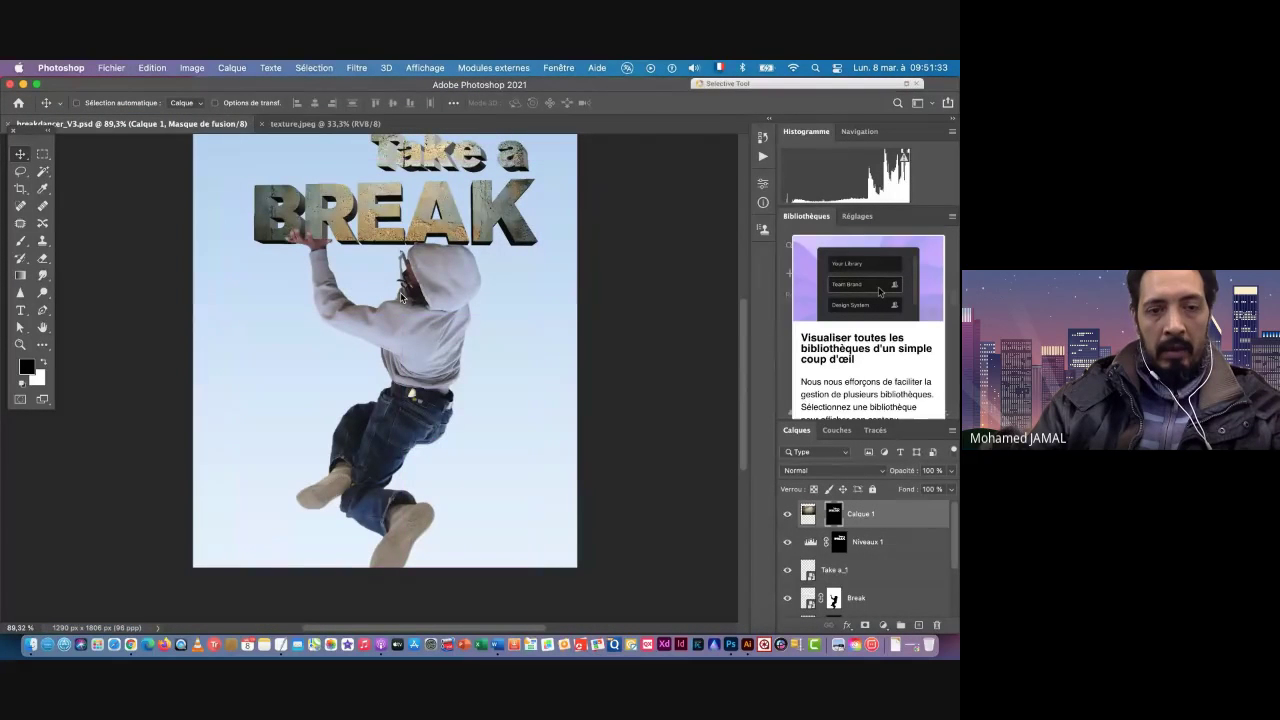
Step: Switch to Google Chrome and change the existing "cristal sky" Google search to "sky"
key("super+Tab")
left_click(308, 352)
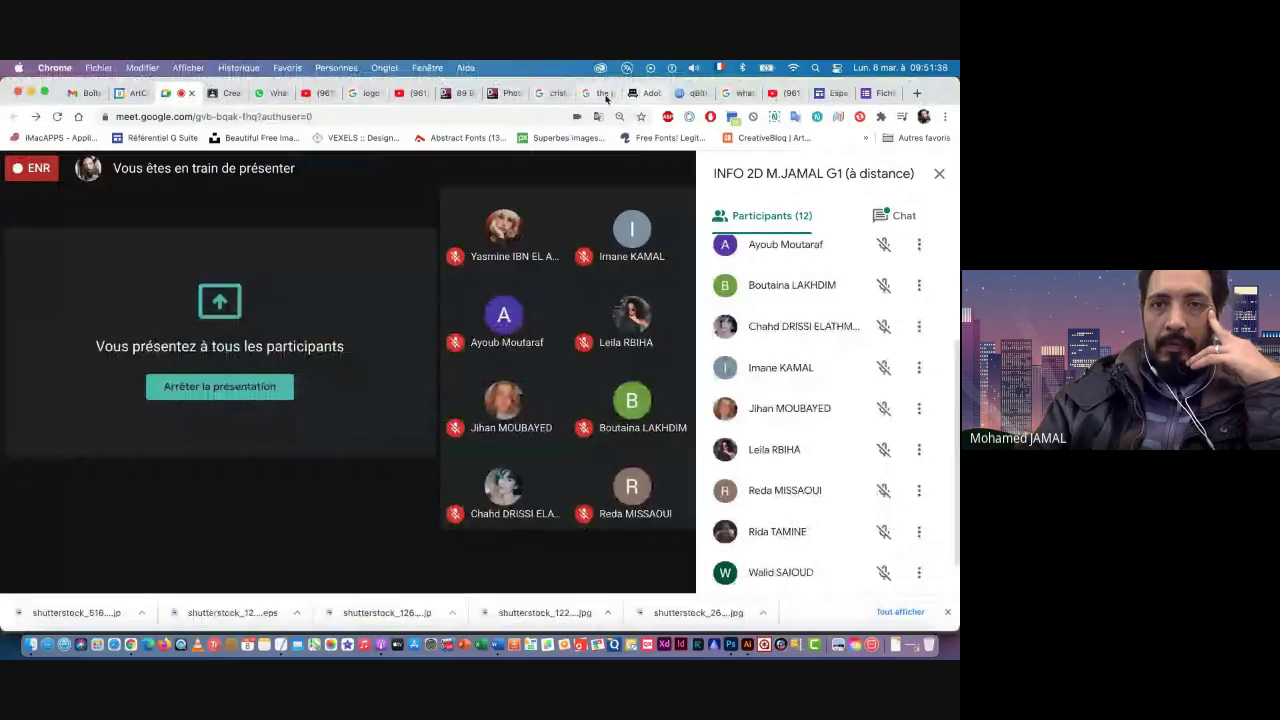
left_click(549, 93)
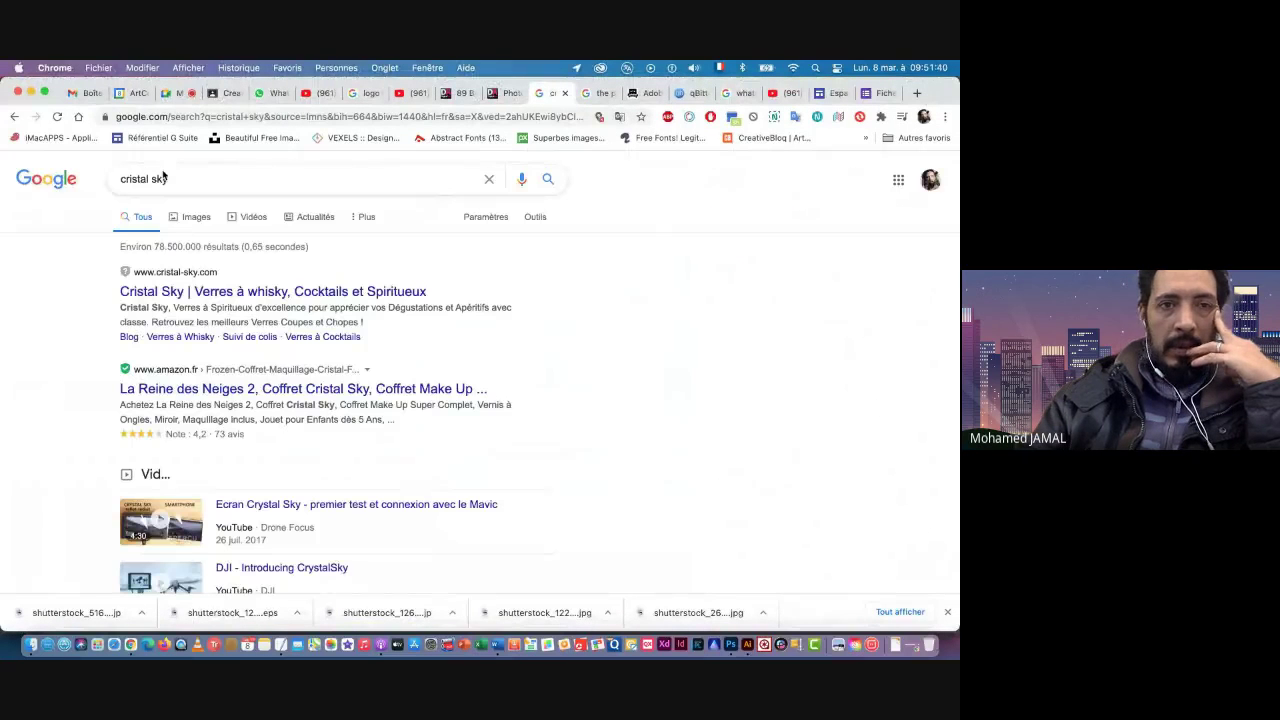
left_click_drag(153, 182, 115, 182)
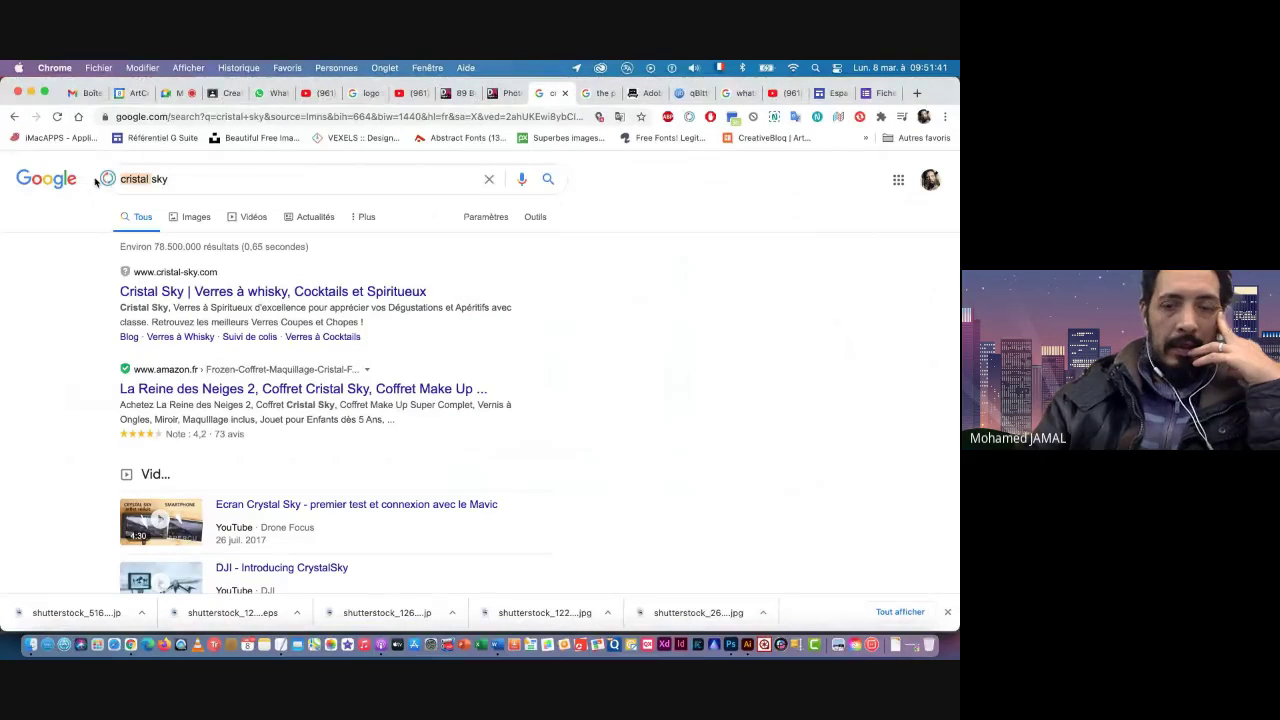
key("BackSpace")
key("Return")
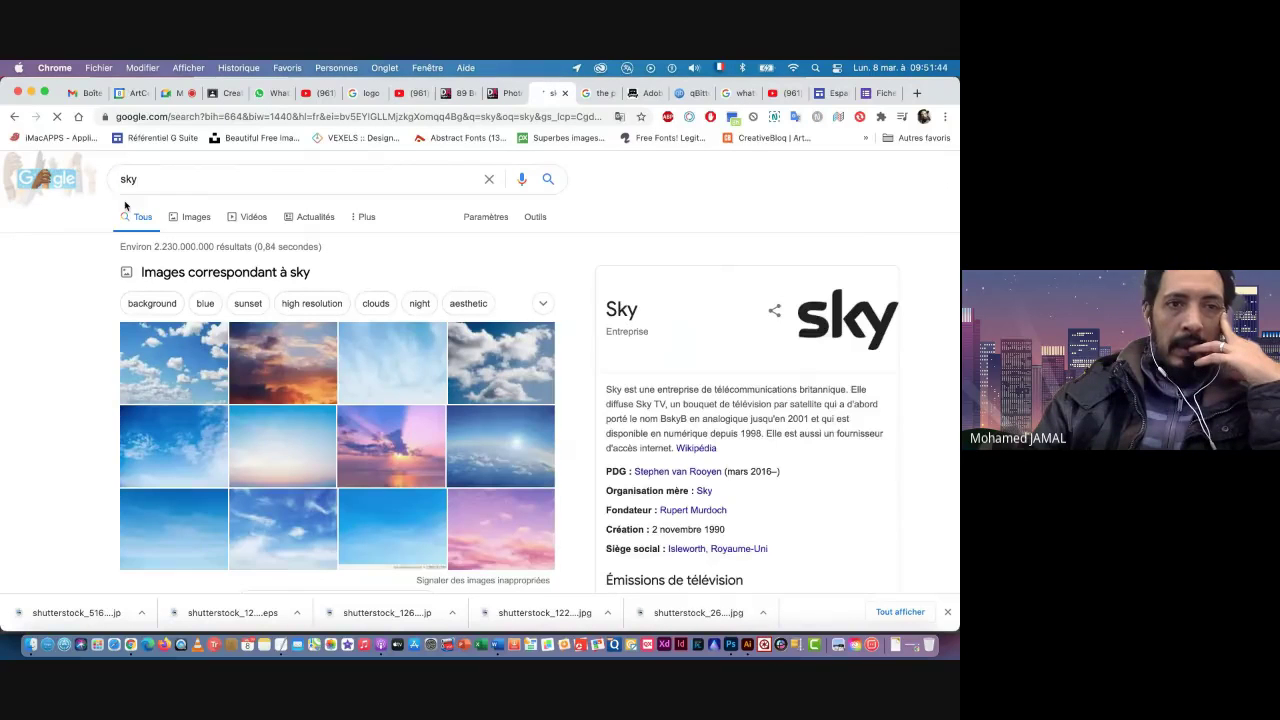
Step: Show the image results for "sky" and restrict them to large images
left_click(200, 217)
left_click(537, 218)
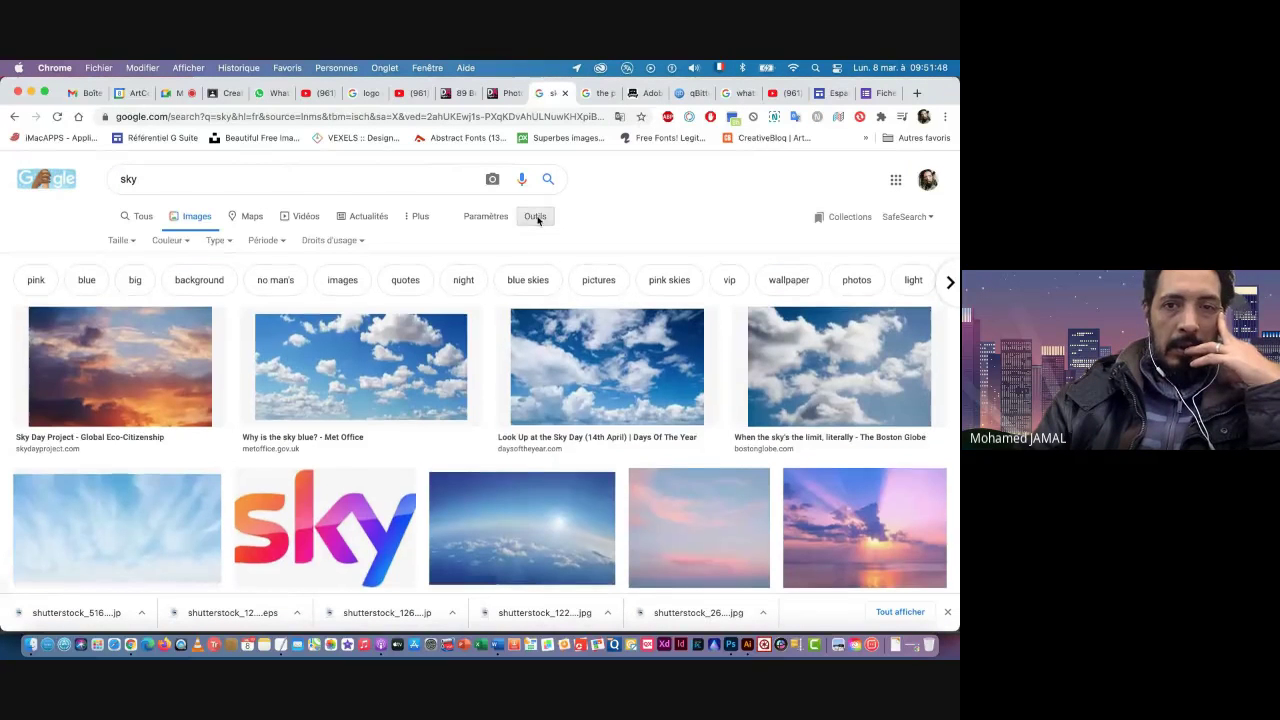
left_click(119, 242)
left_click(127, 290)
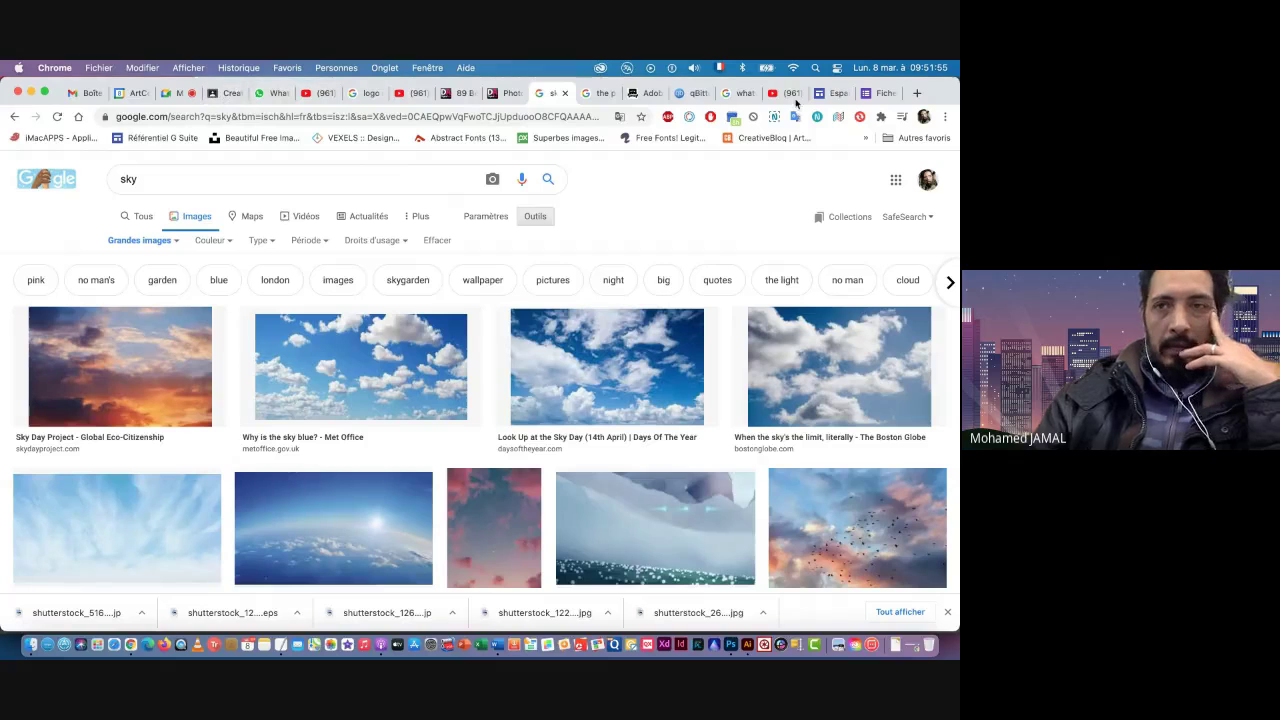
Step: Open unsplash.com in place of the Adobe Photoshop torrent page
left_click(645, 95)
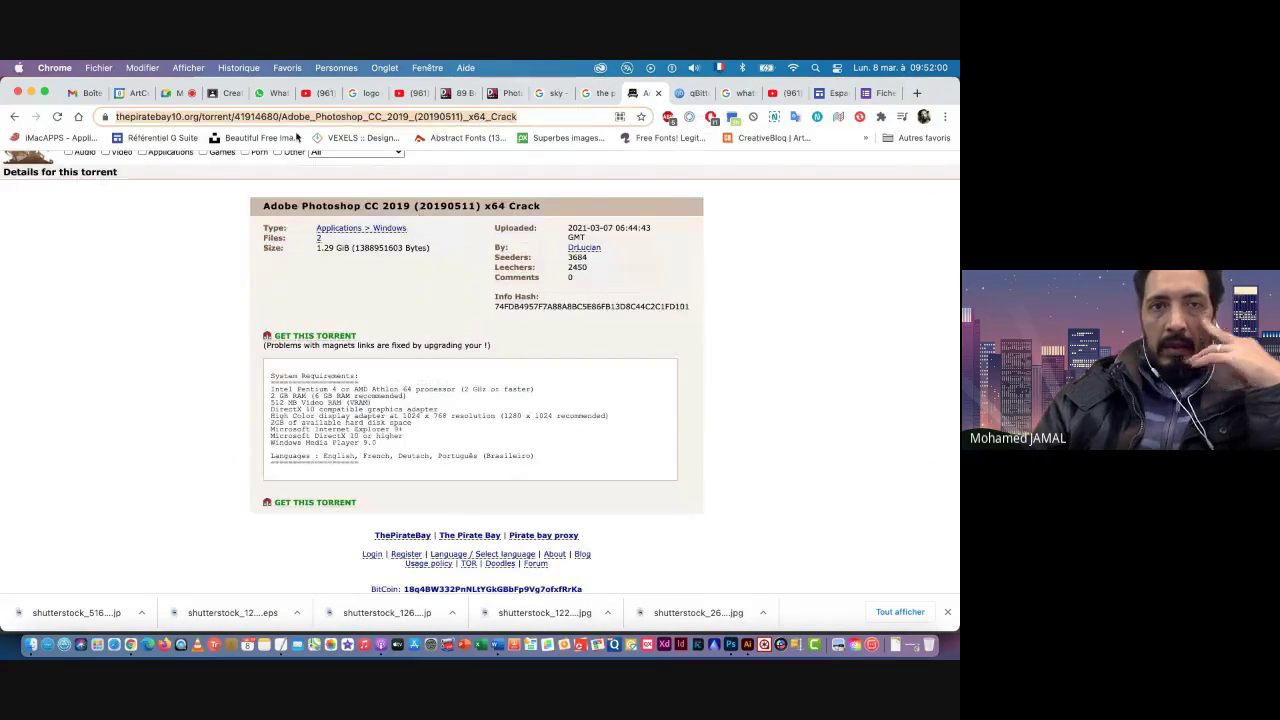
left_click(529, 124)
type("unsplash.com/#_=_")
key("Return")
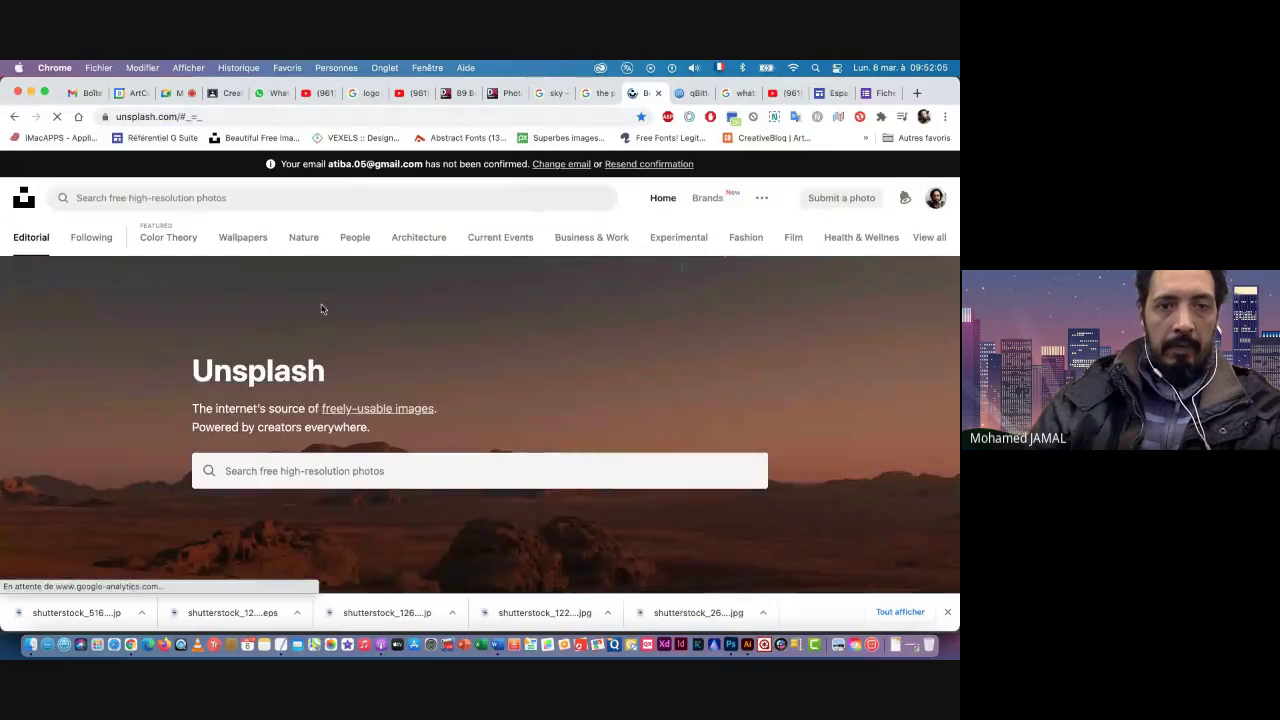
Step: Search Unsplash for "clouds sky" photos
left_click(352, 472)
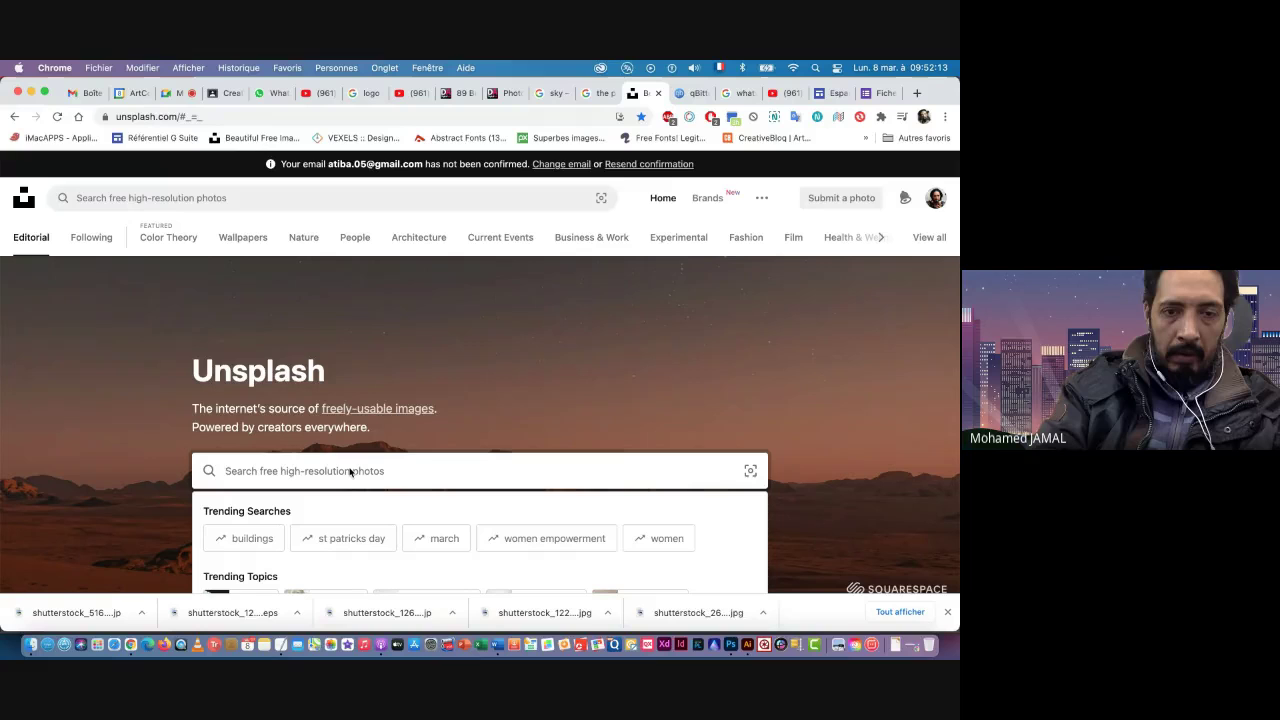
type("clo")
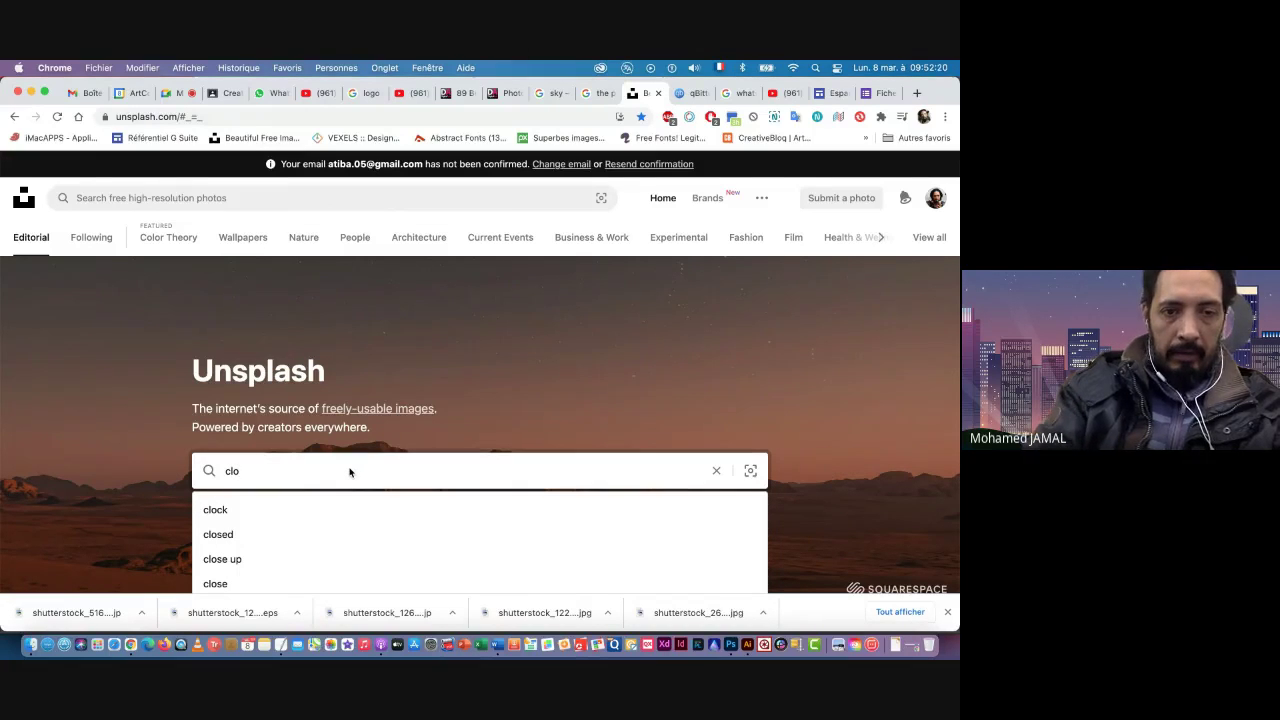
type("uds")
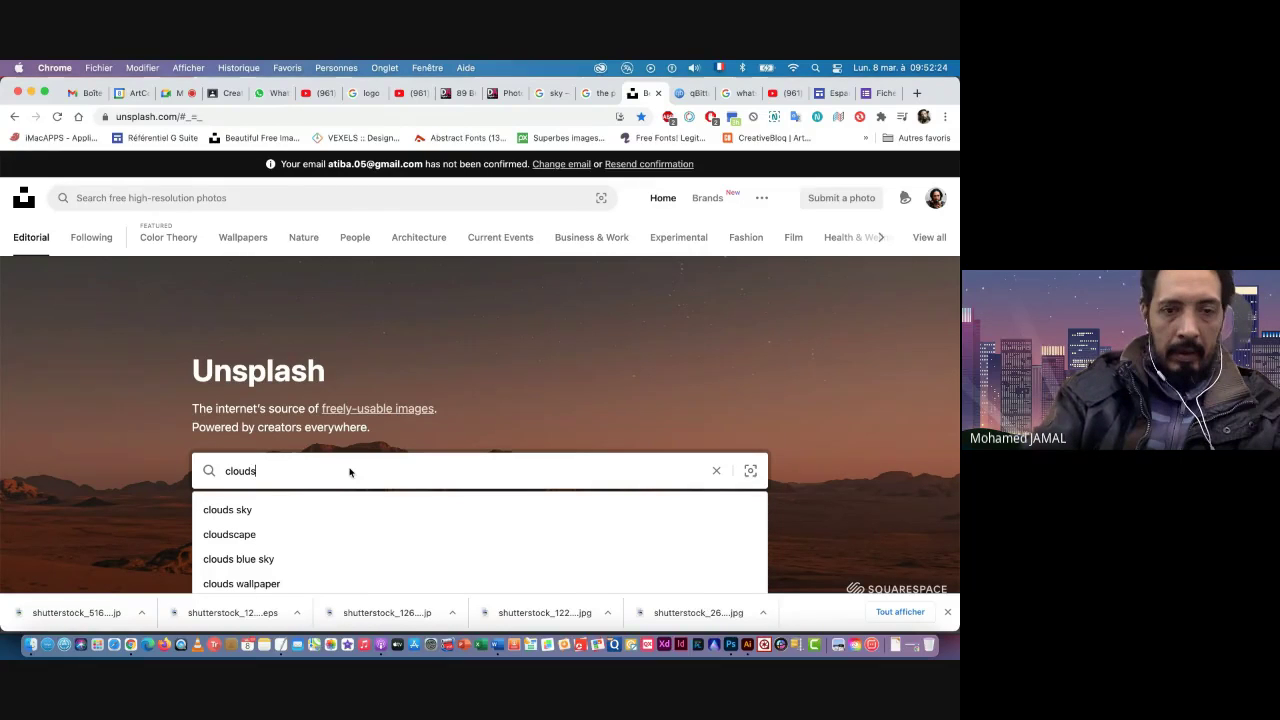
key("Down")
key("Return")
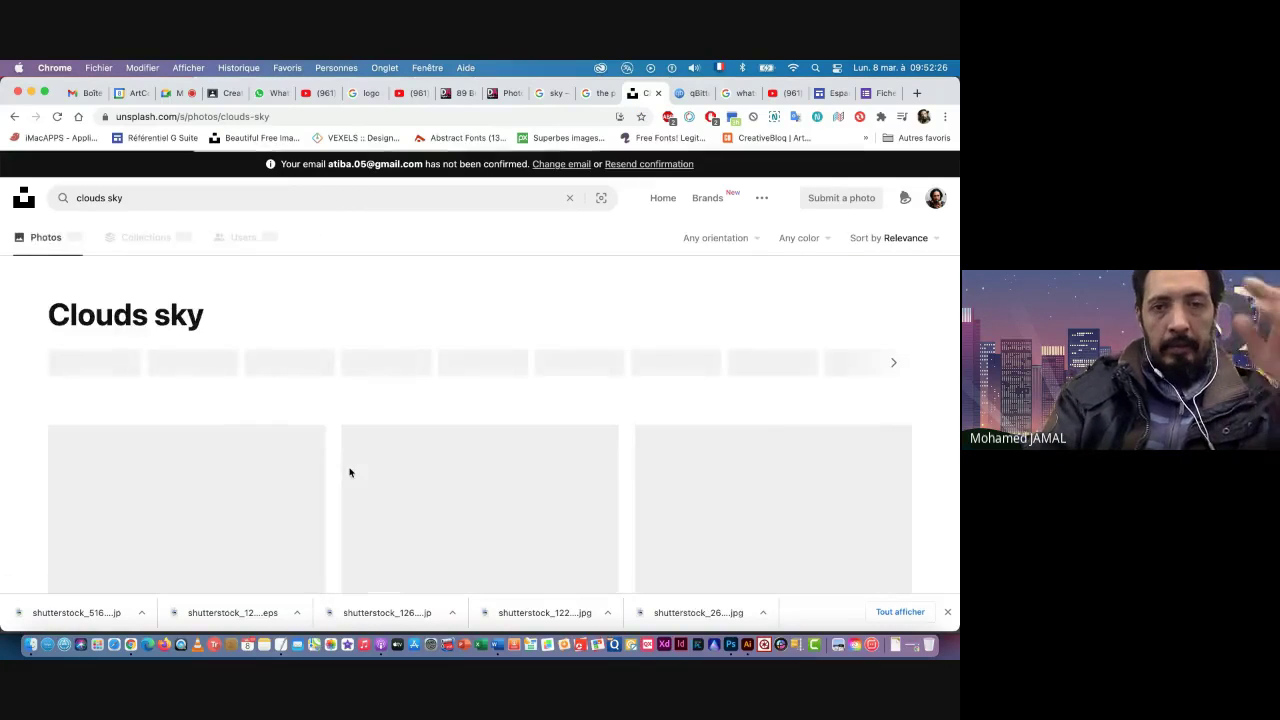
Step: Look through the Unsplash "clouds sky" photos for a suitable cloud background
scroll(458, 510, "down", 1)
scroll(458, 510, "down", 10)
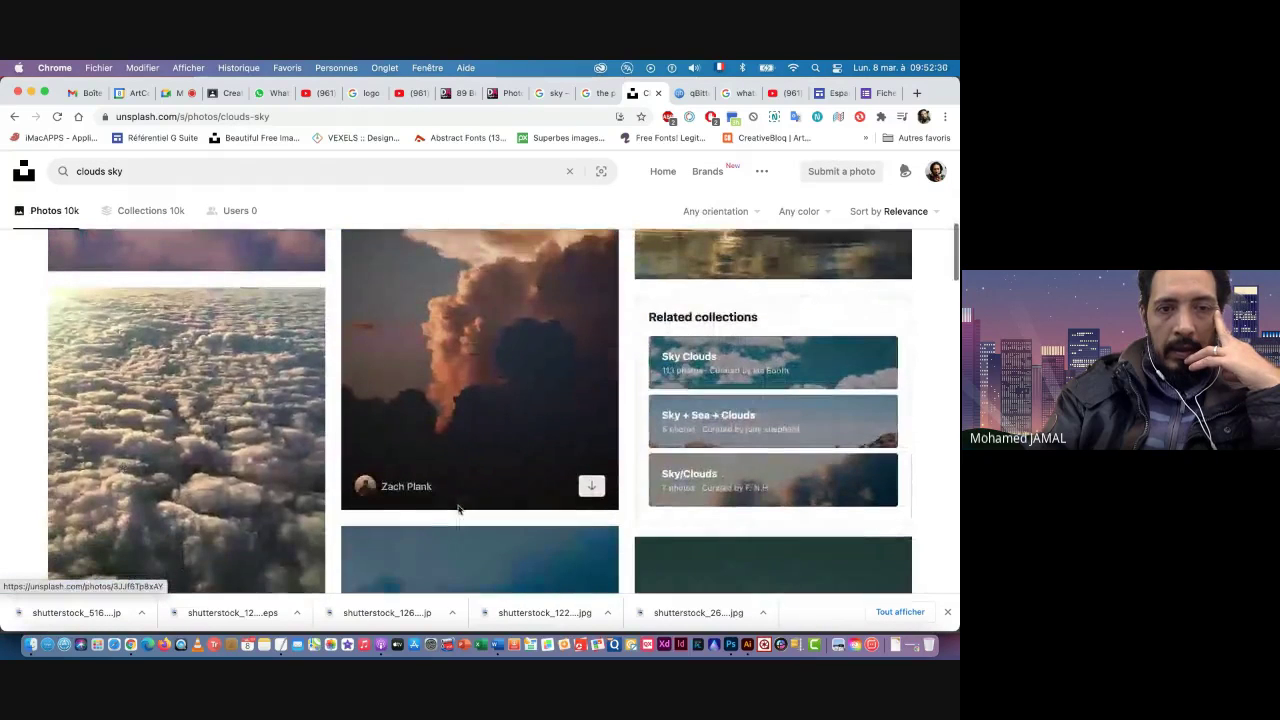
scroll(458, 510, "down", 5)
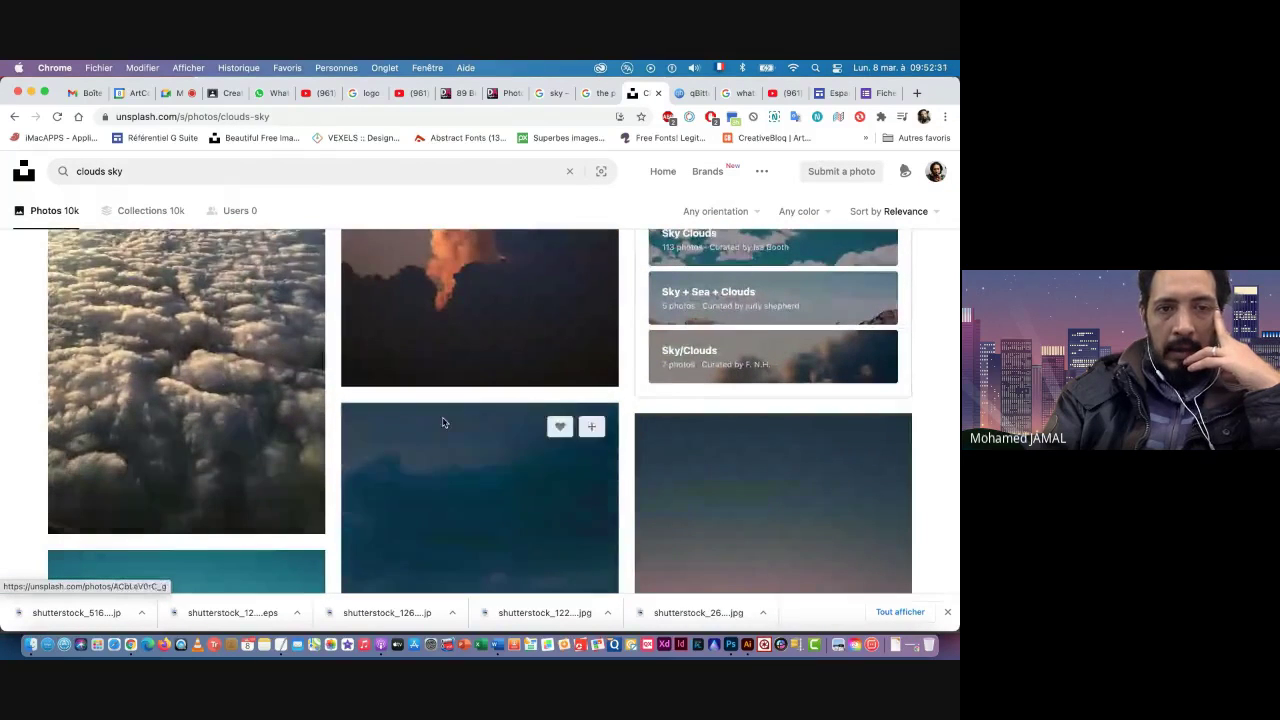
scroll(443, 418, "down", 10)
scroll(443, 418, "down", 10)
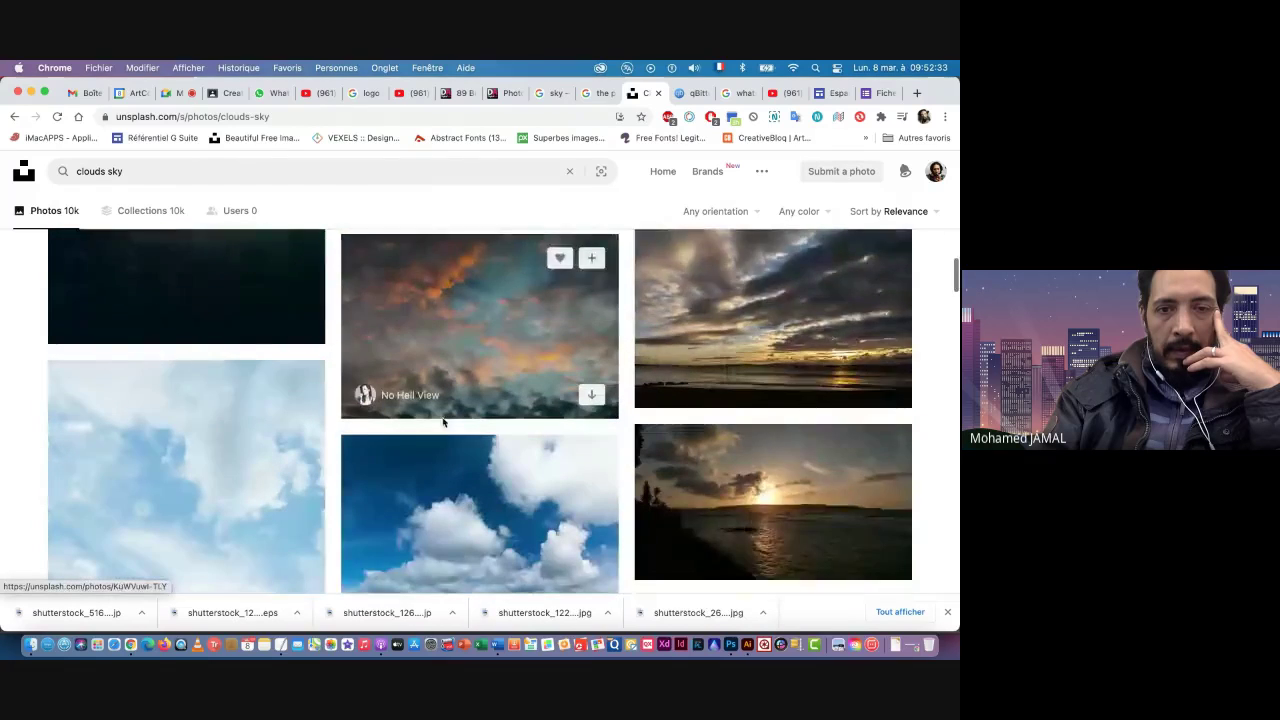
scroll(443, 421, "down", 10)
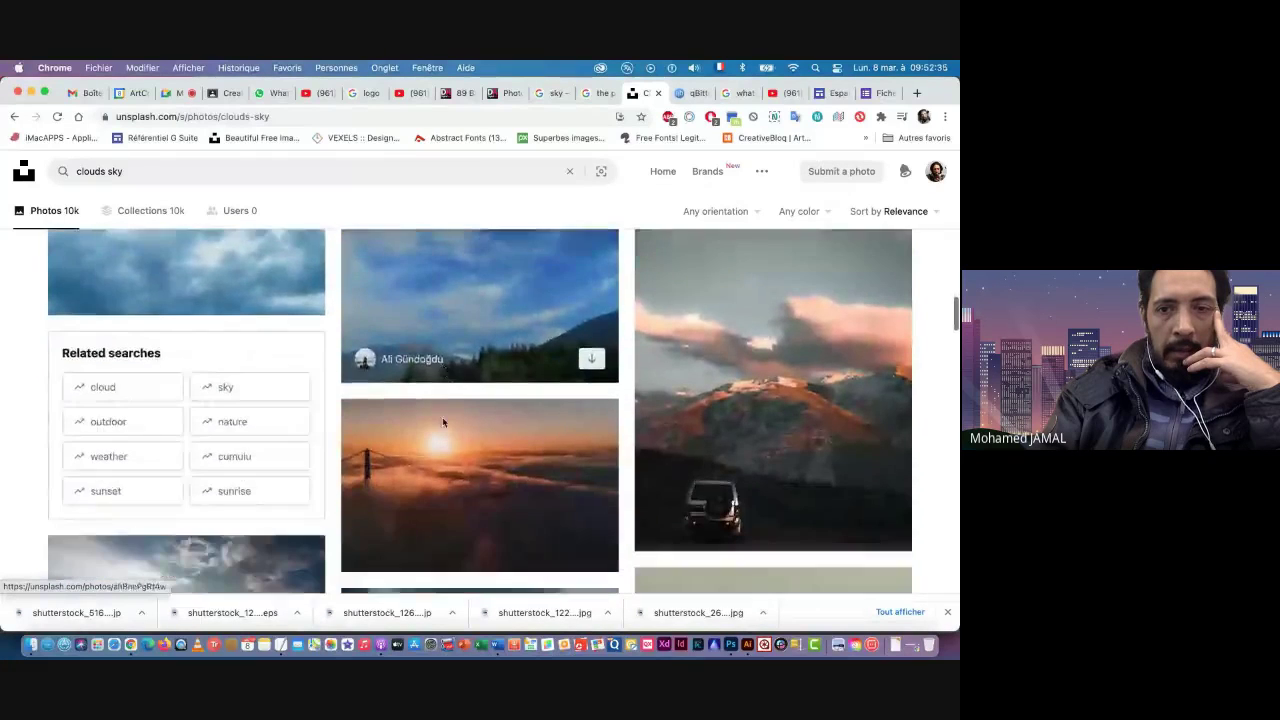
scroll(443, 421, "down", 10)
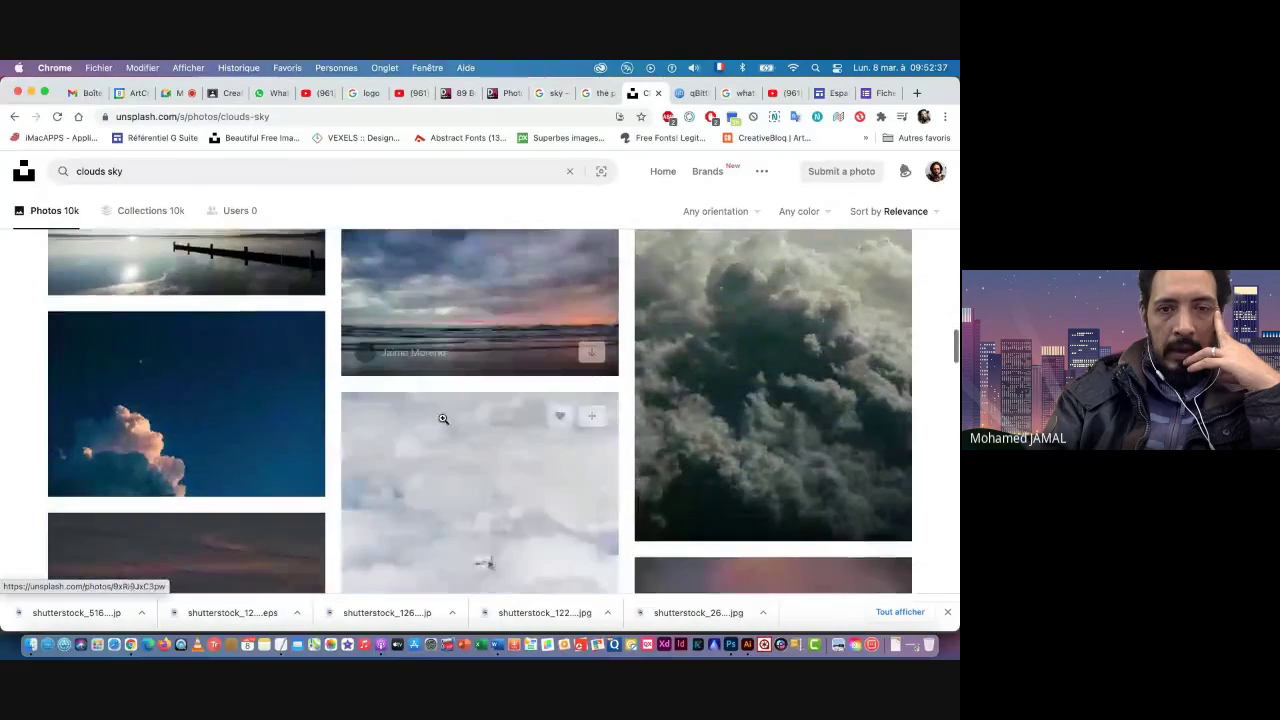
scroll(443, 421, "up", 1)
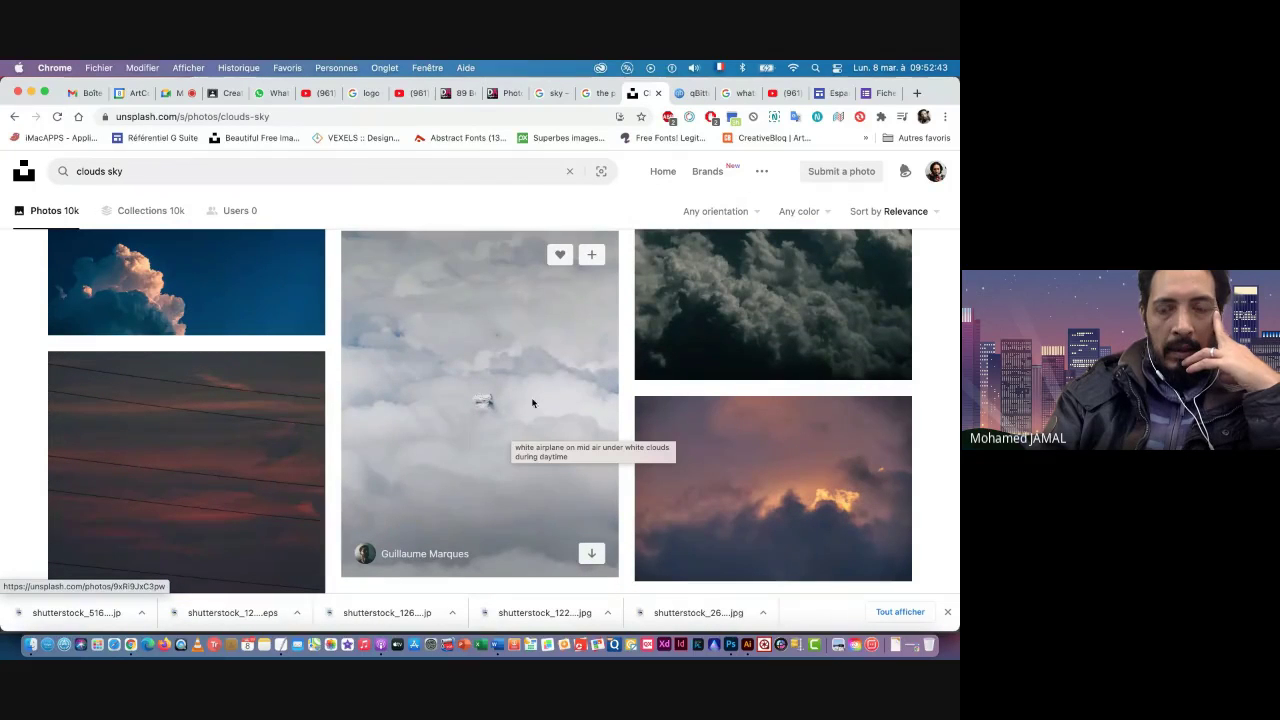
Step: Close the "the pirates bay" search page and return to the Google sky image results
left_click(599, 94)
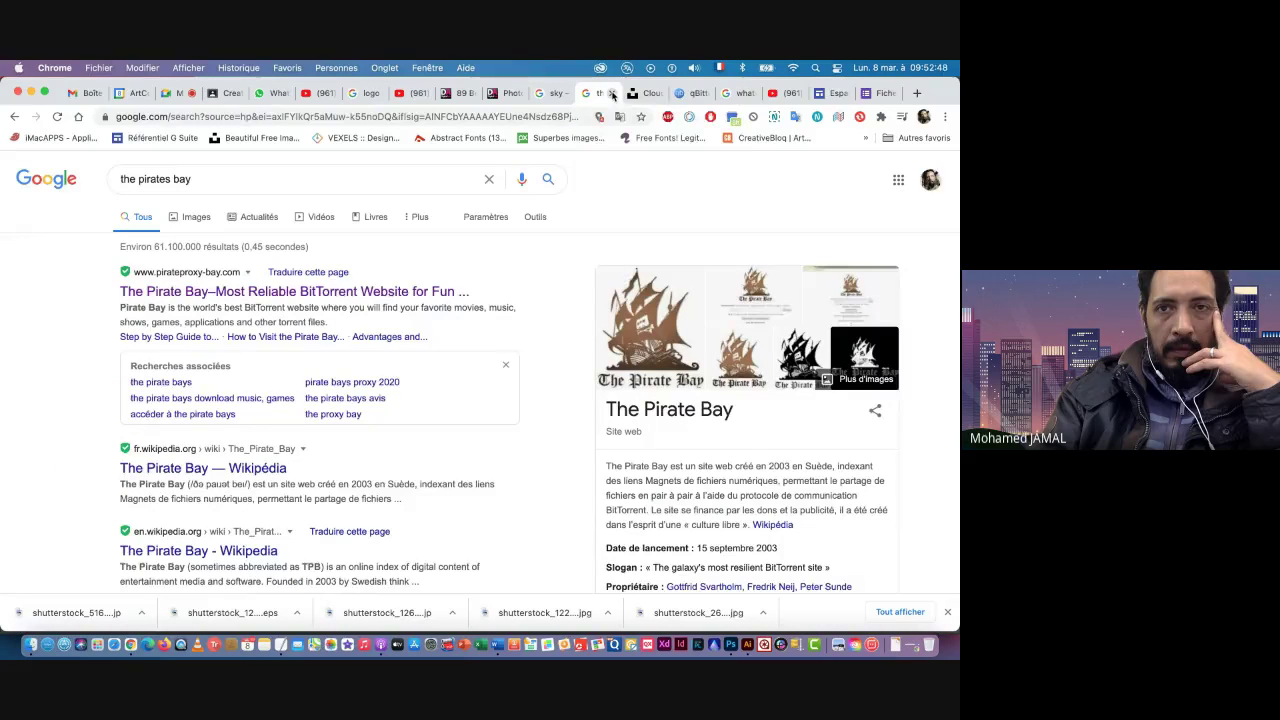
left_click(613, 94)
left_click(551, 94)
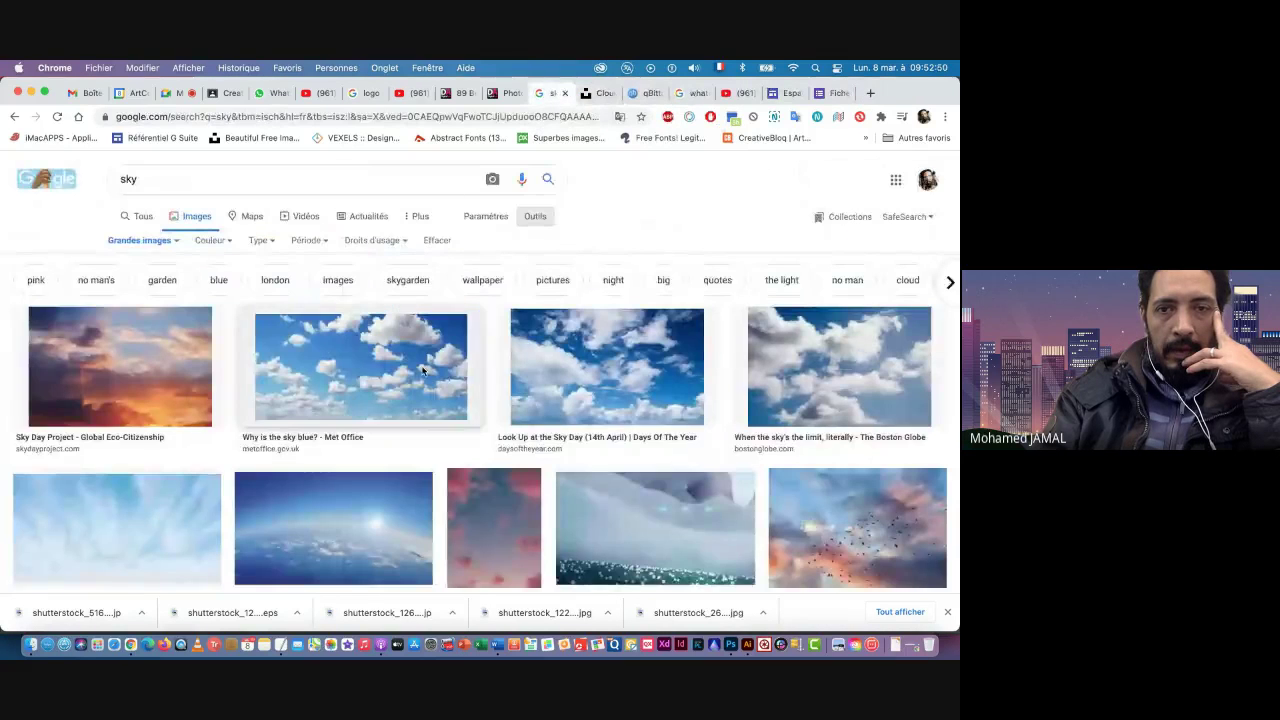
Step: Look through the Google "sky" image results for a suitable cloudy sky background
scroll(423, 372, "down", 5)
scroll(423, 372, "down", 6)
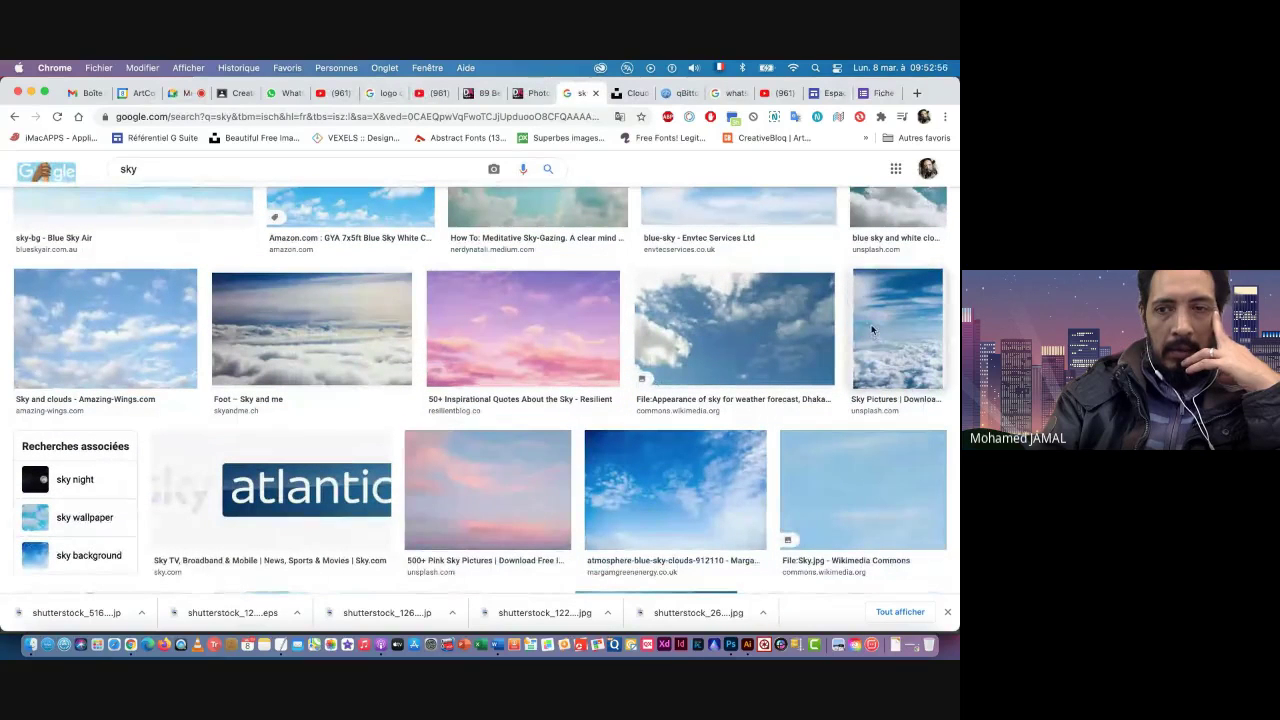
scroll(636, 372, "down", 5)
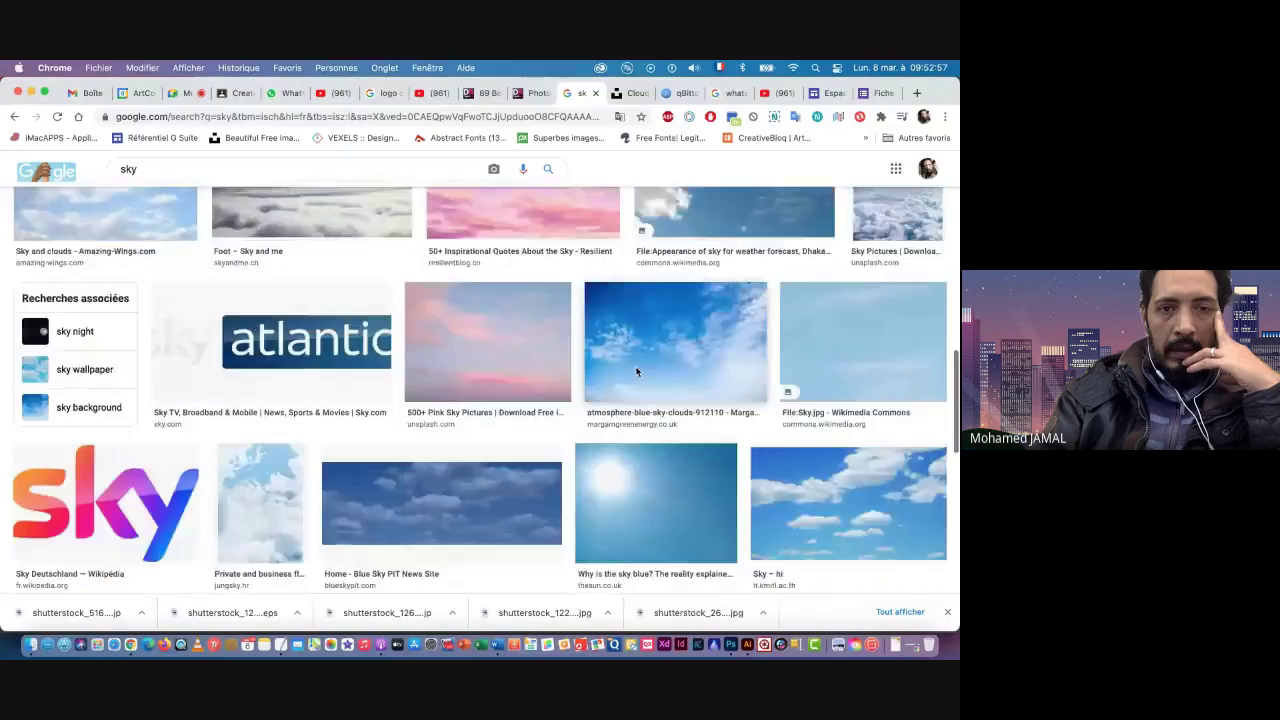
scroll(636, 372, "down", 5)
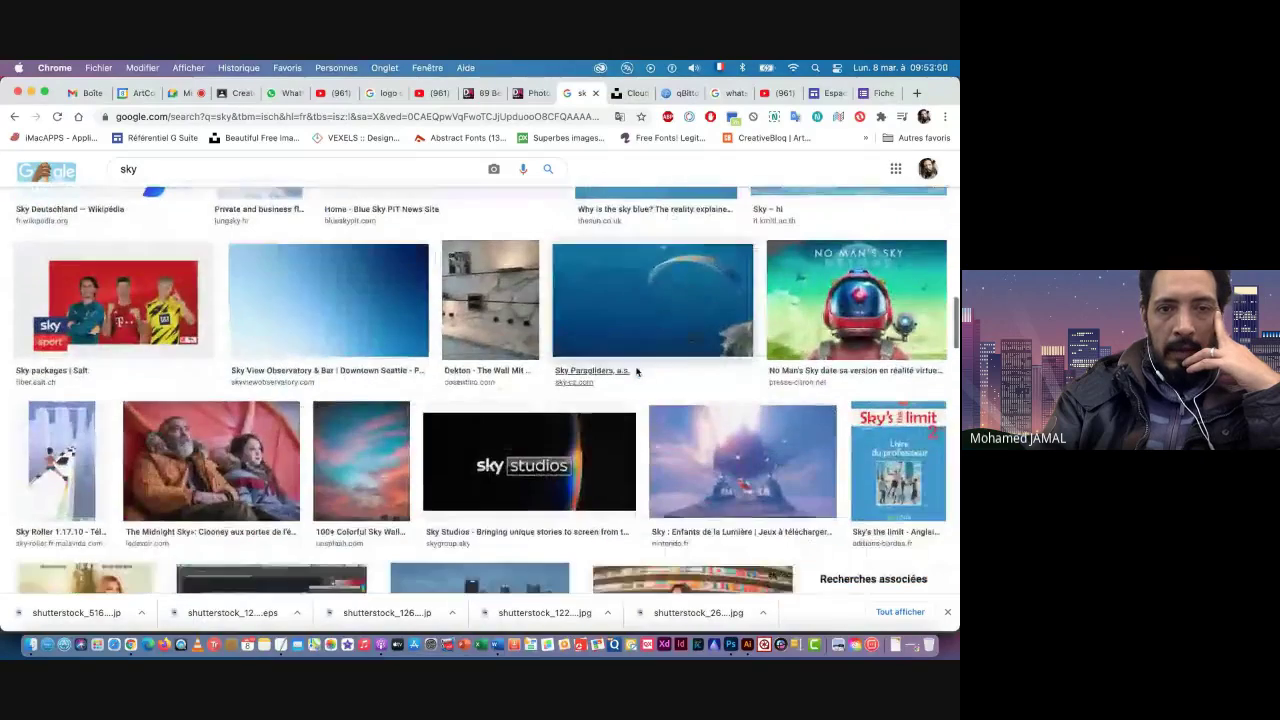
scroll(638, 370, "down", 3)
scroll(638, 370, "down", 5)
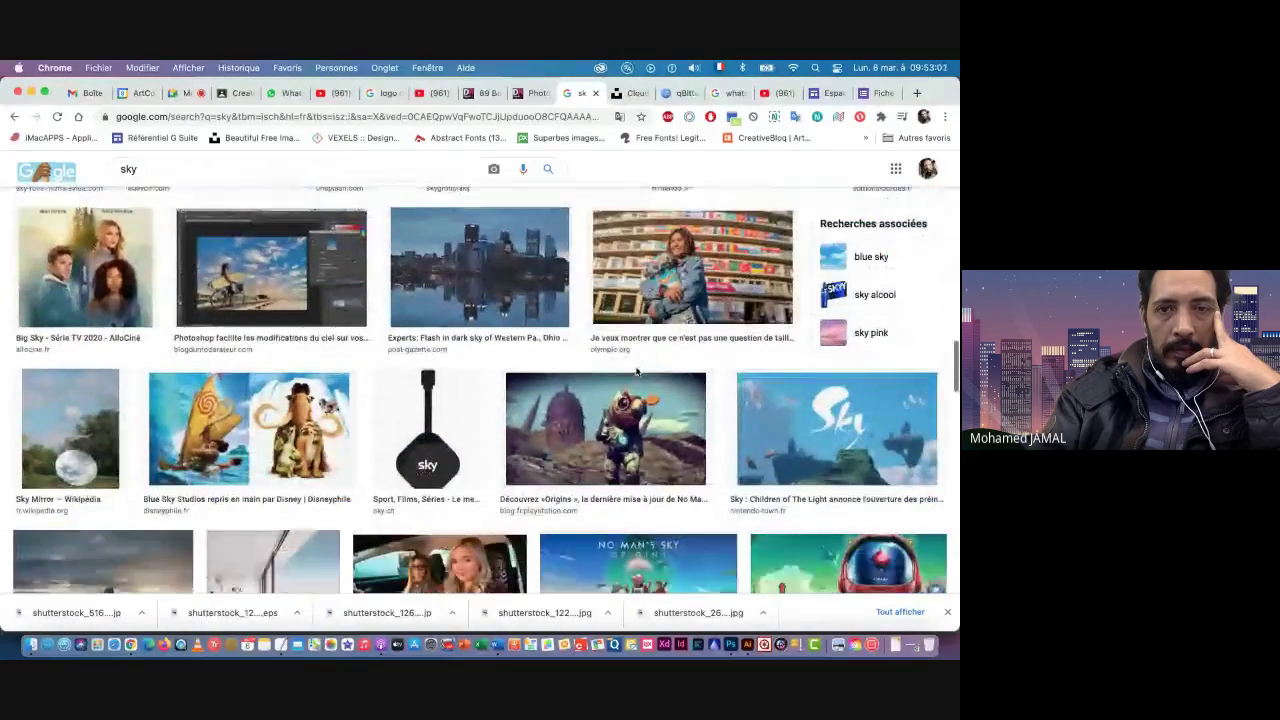
scroll(636, 372, "down", 5)
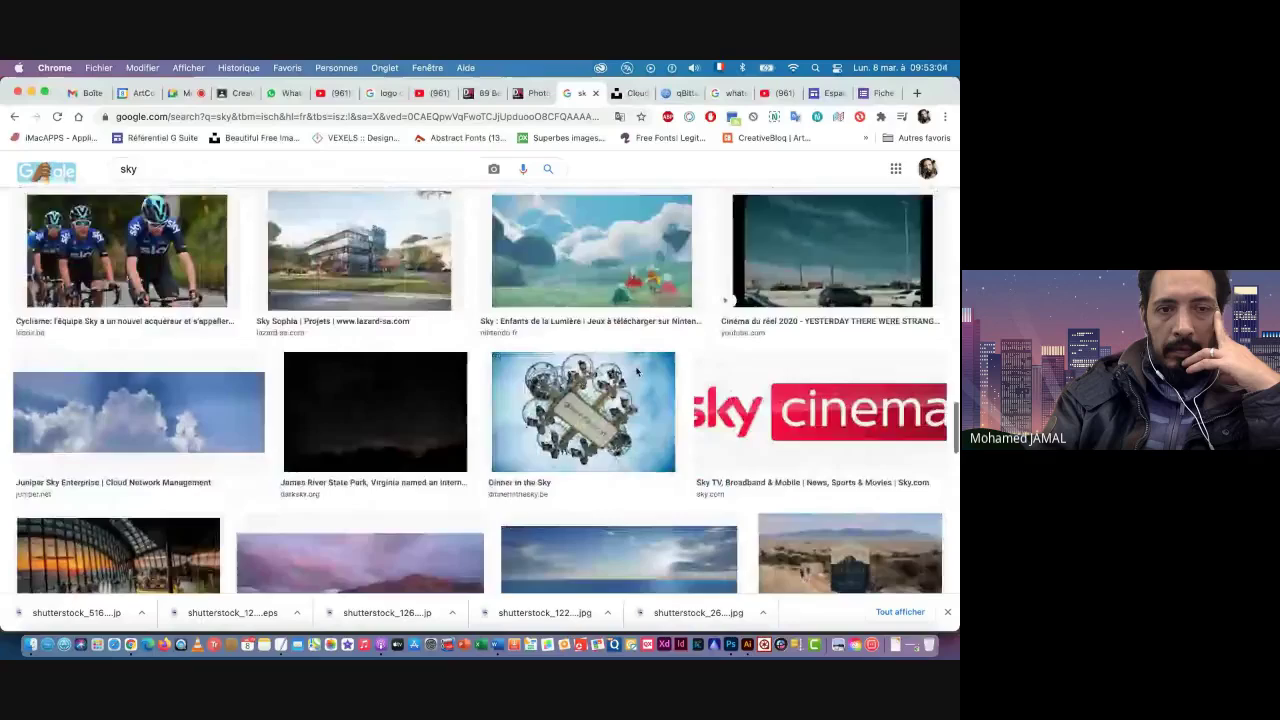
scroll(636, 371, "down", 5)
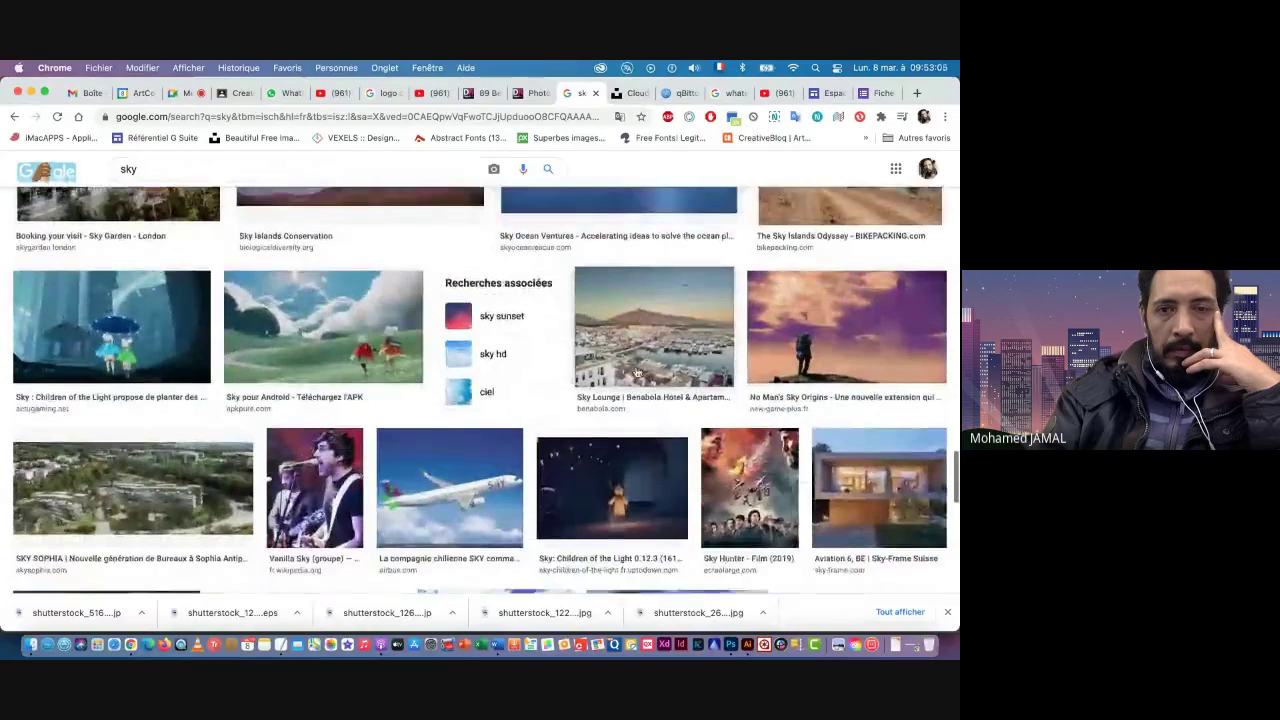
scroll(636, 371, "down", 2)
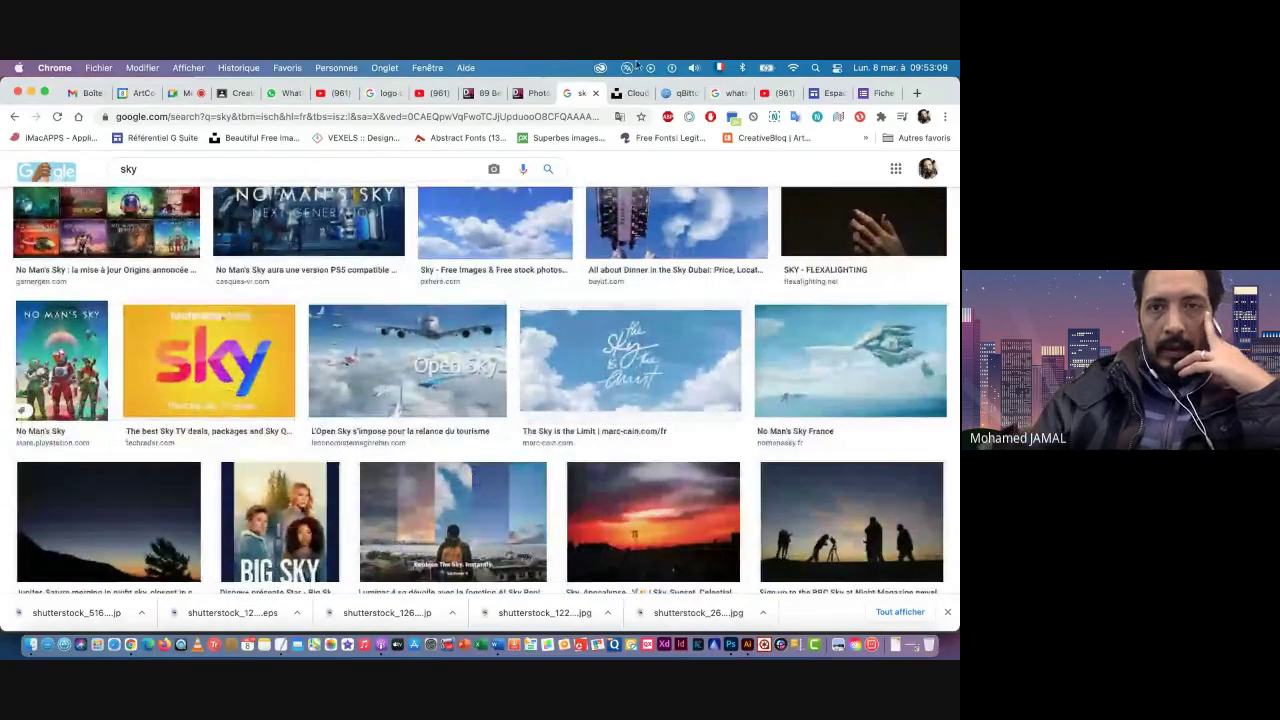
Step: Copy the "clouds sky" search term from Unsplash and run it as a Google Images search in place of "sky"
left_click(632, 93)
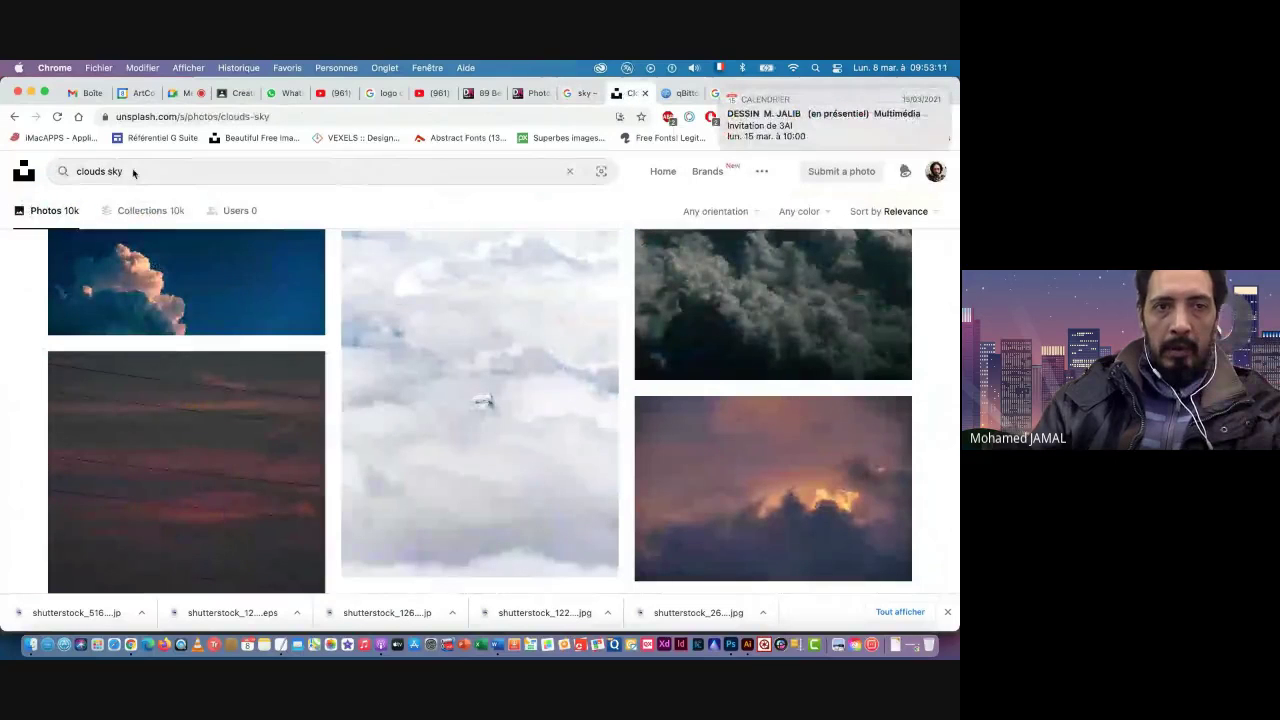
left_click(72, 168)
key("super+c")
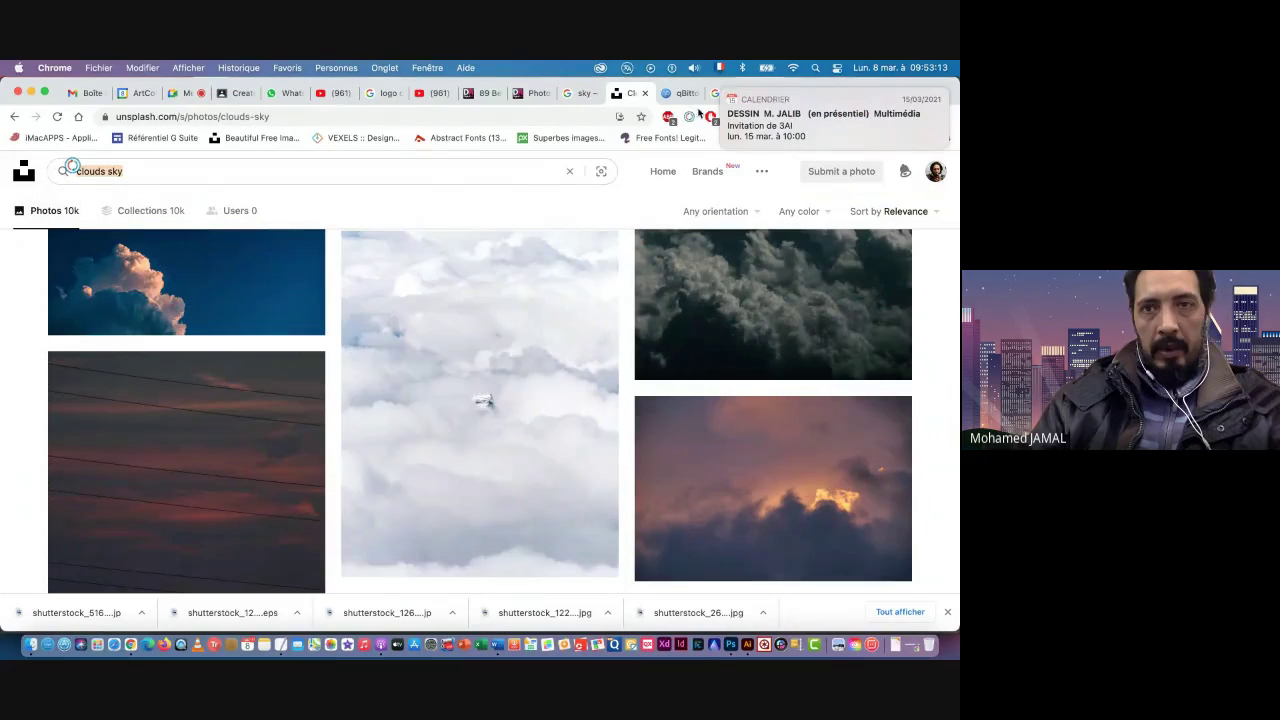
left_click(579, 93)
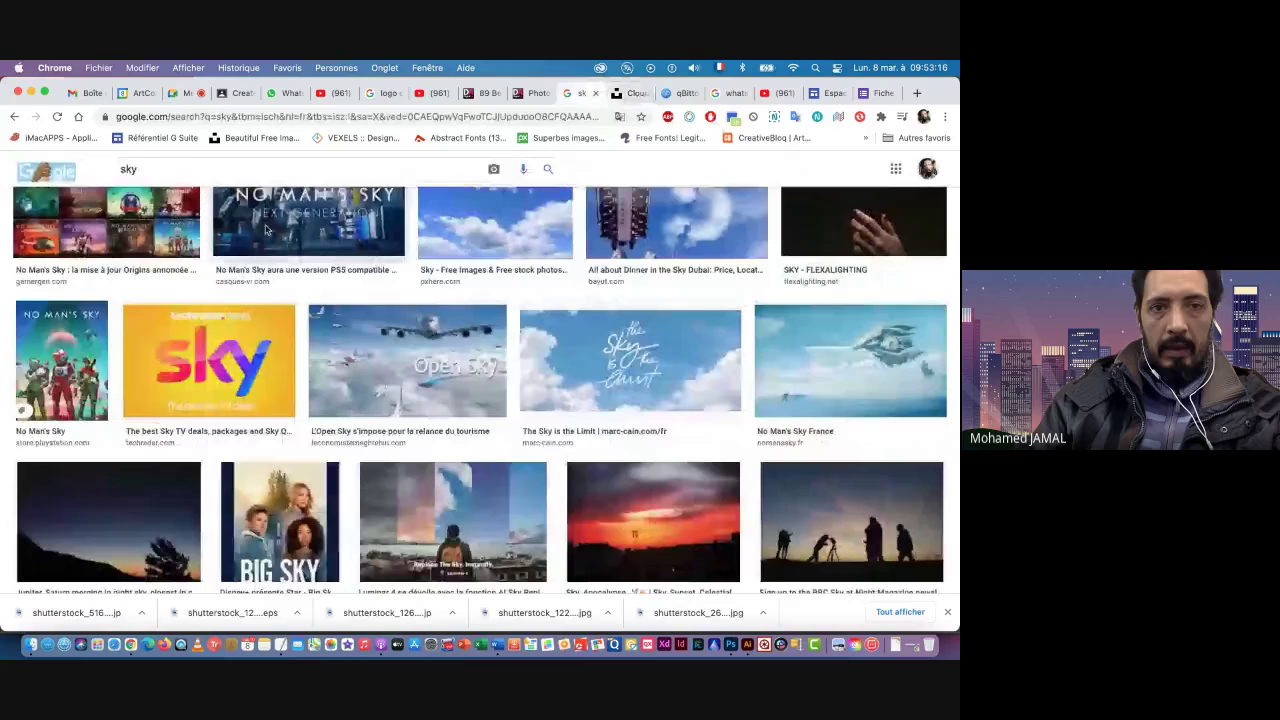
left_click(100, 166)
key("super+a")
key("super+v")
key("Return")
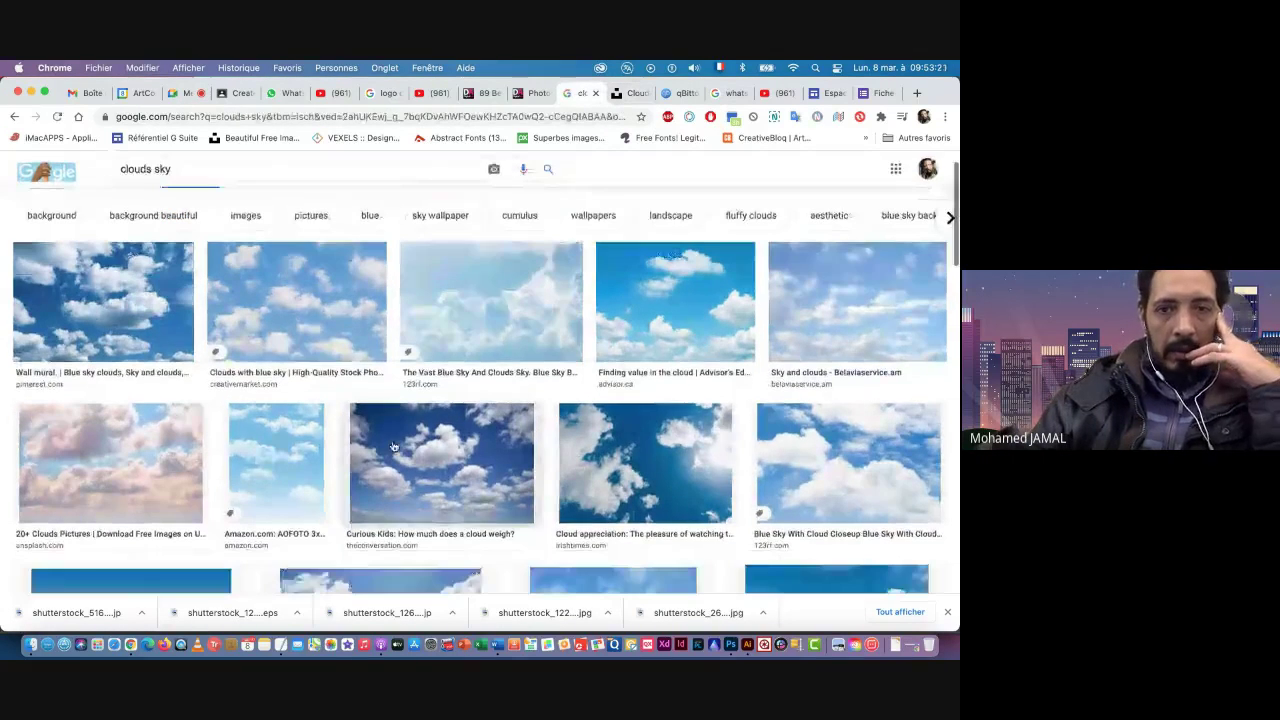
Step: Preview the TurboSquid sea-of-clouds image from the "clouds sky" results
scroll(393, 446, "down", 4)
scroll(393, 446, "down", 2)
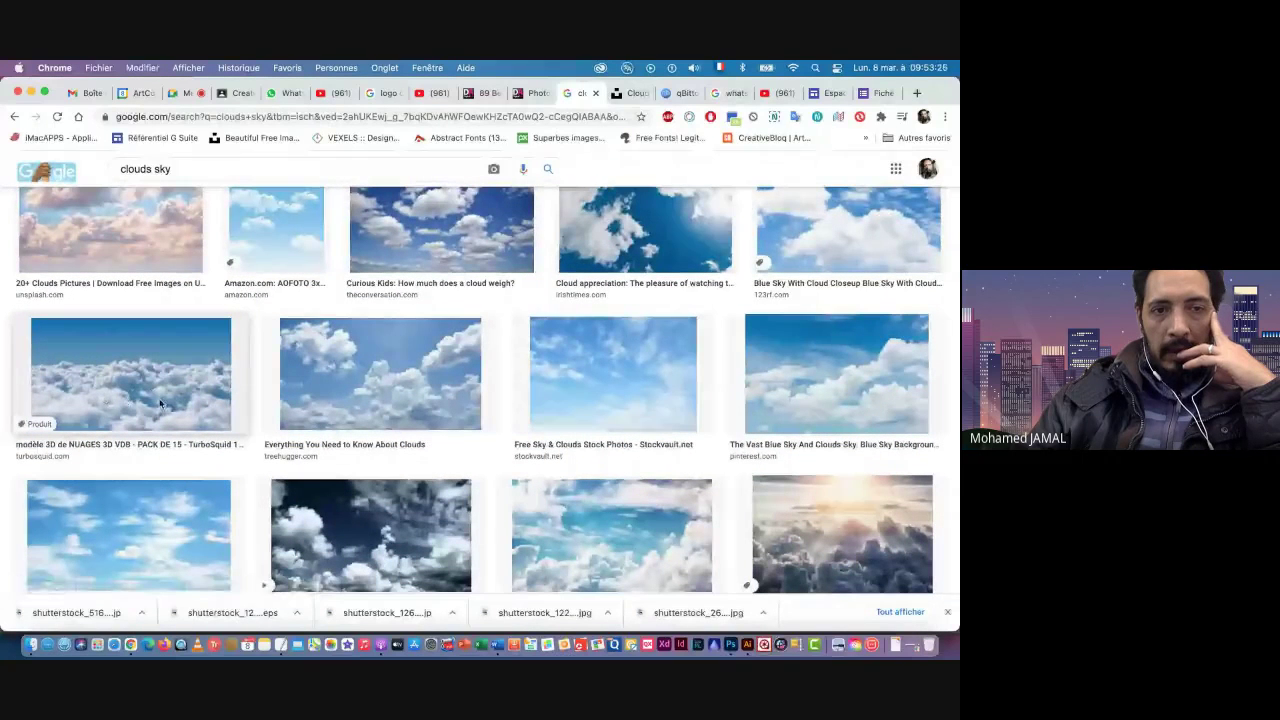
left_click(99, 399)
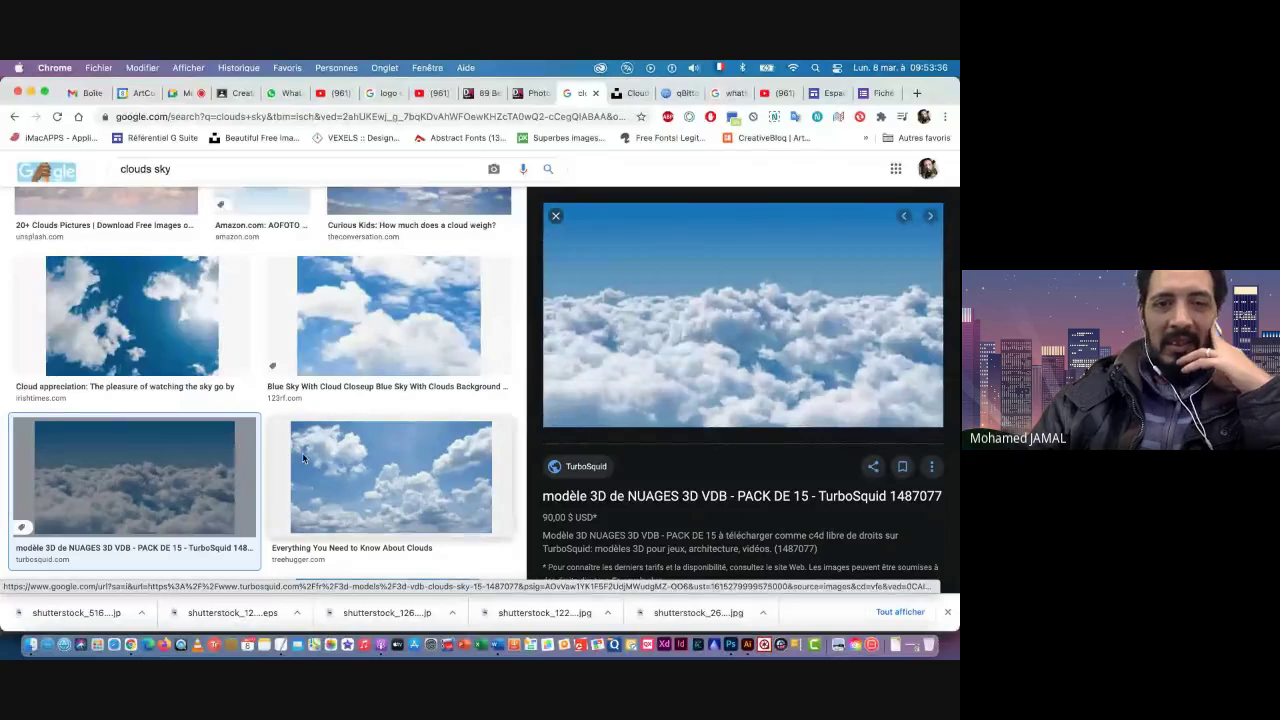
Step: Filter the "clouds sky" image results by size to large images (Grandes images)
scroll(303, 451, "up", 10)
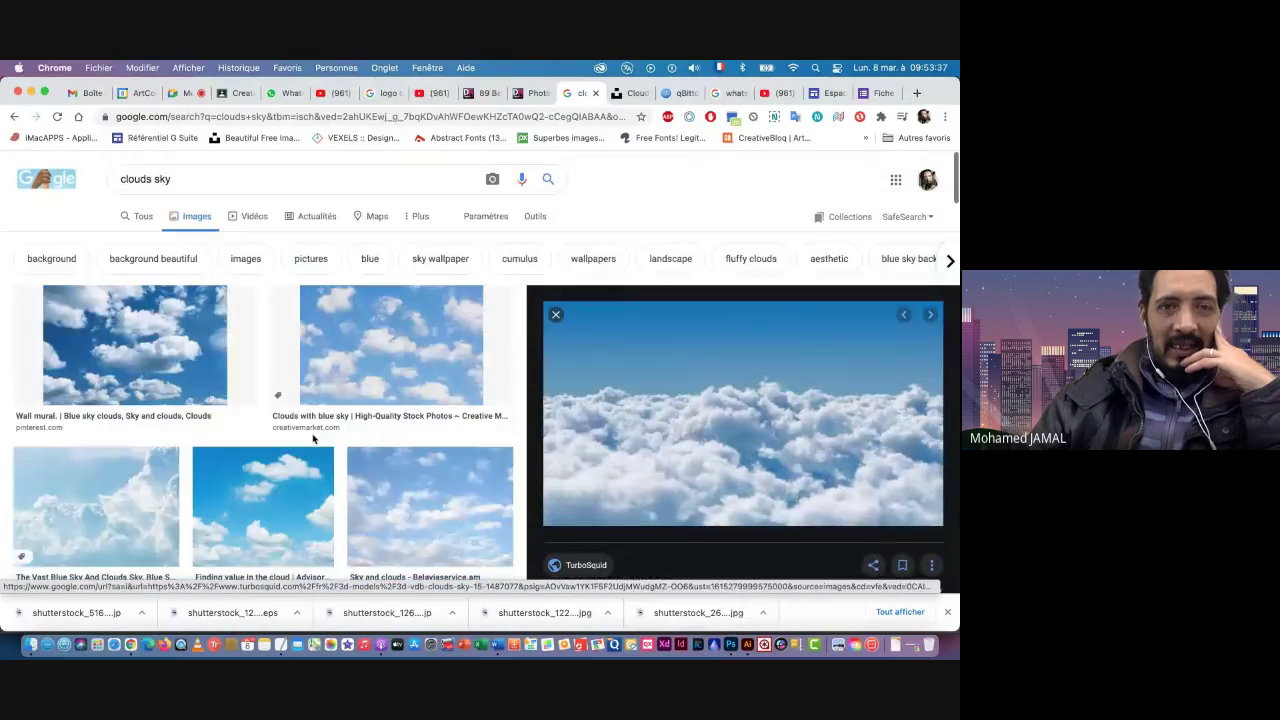
left_click(535, 216)
left_click(104, 240)
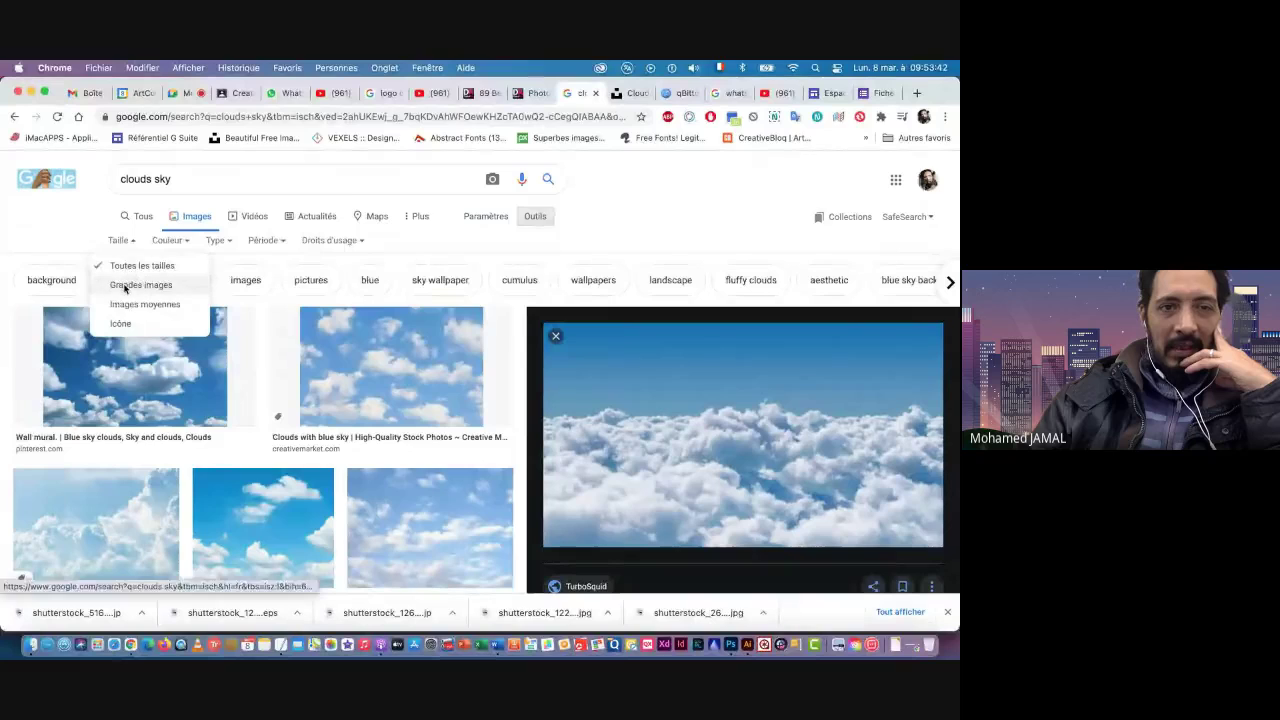
left_click(125, 286)
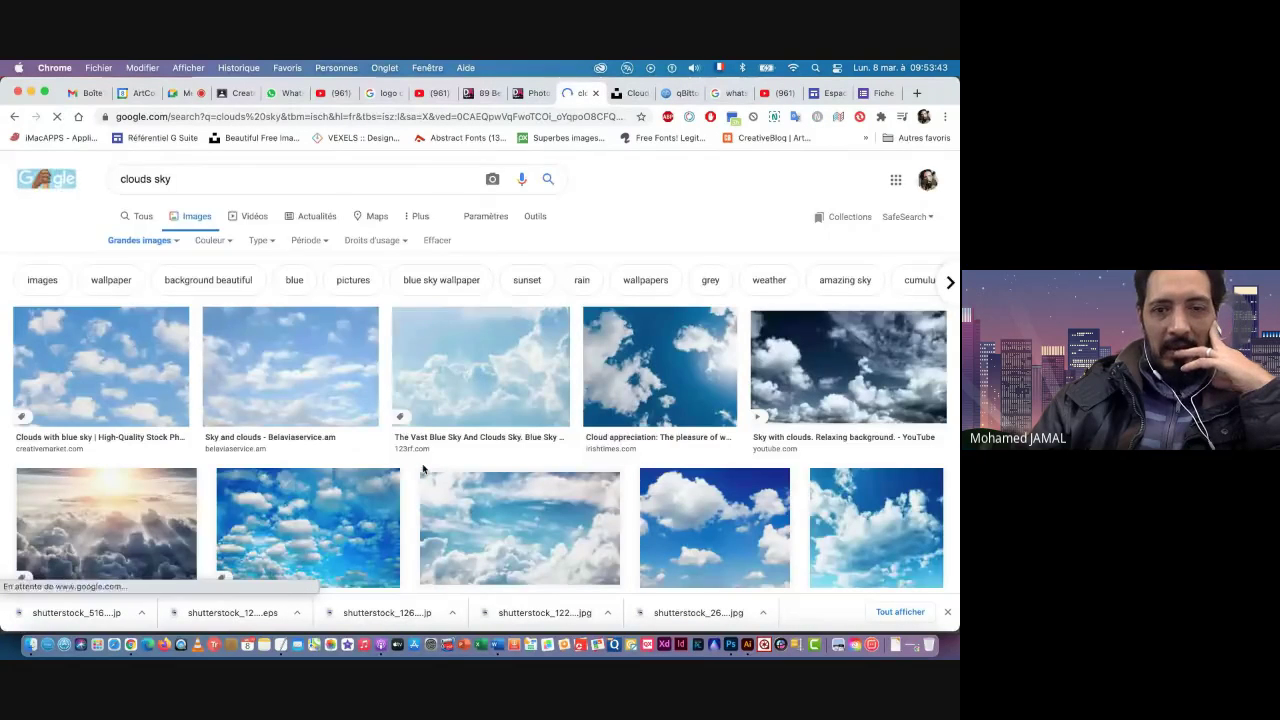
Step: Look through the large "clouds sky" images for a soft cloud layer suitable as the background
scroll(422, 468, "down", 5)
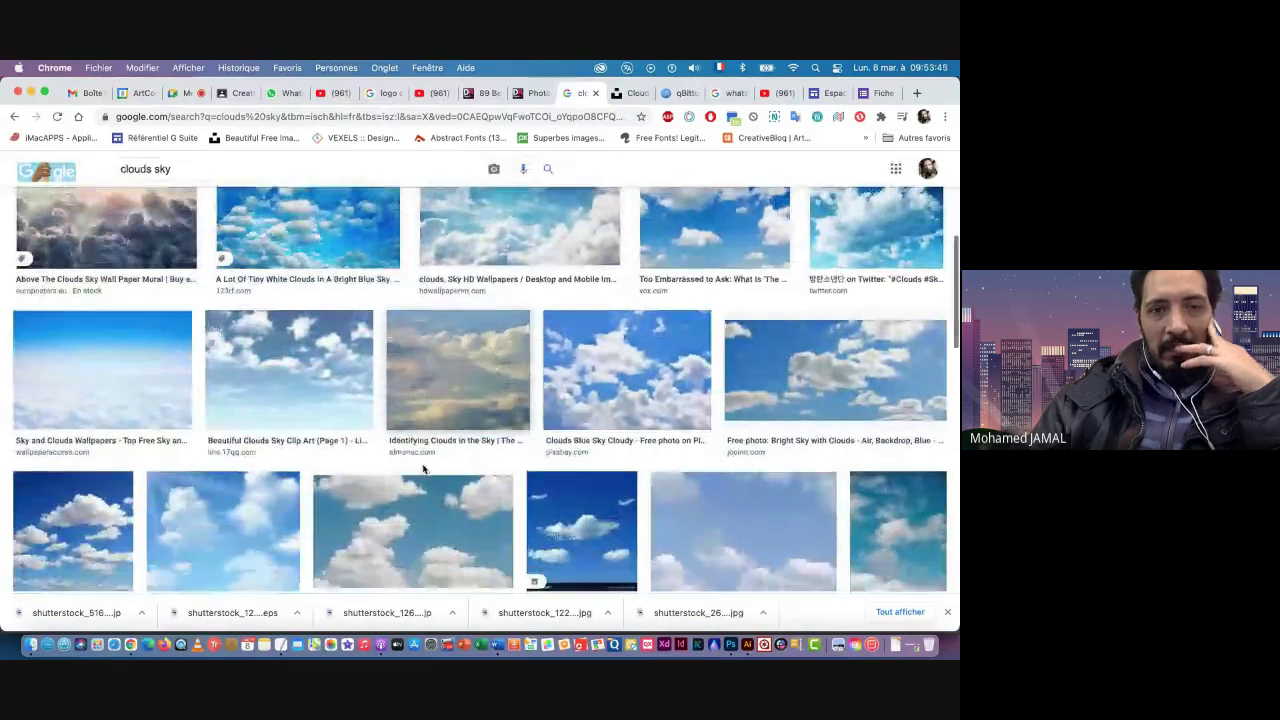
scroll(422, 468, "down", 1)
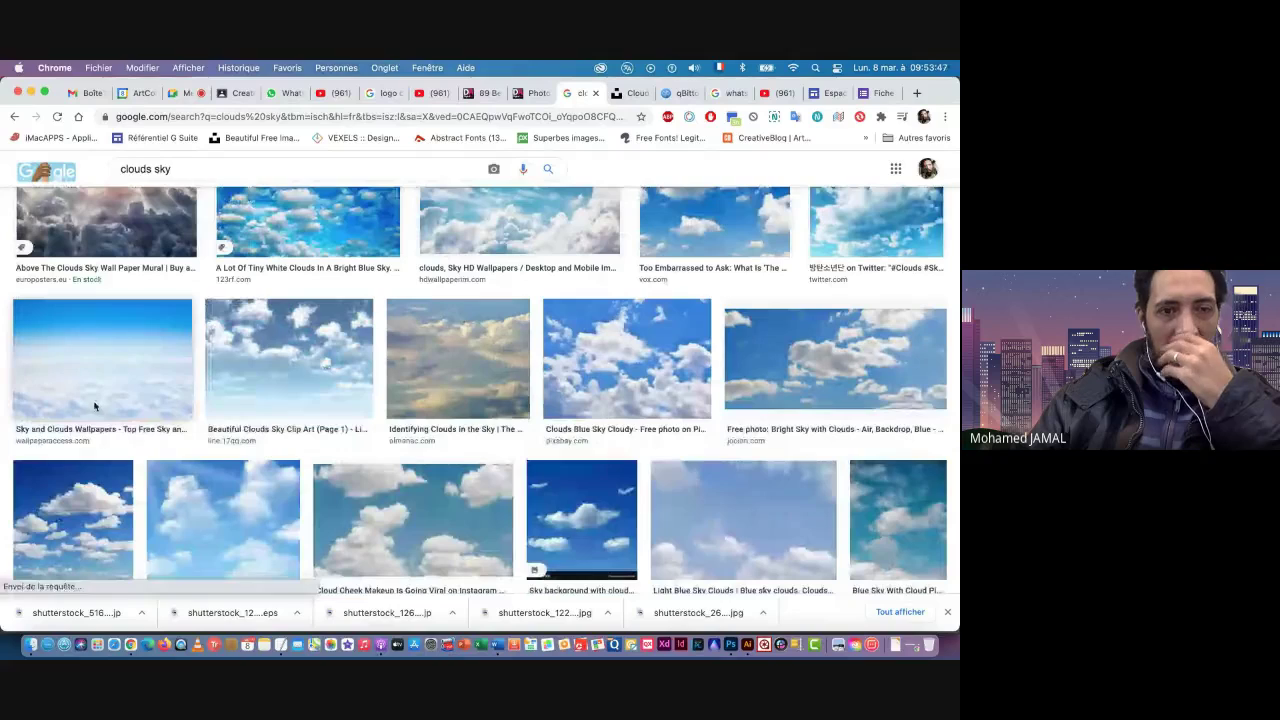
scroll(274, 448, "down", 5)
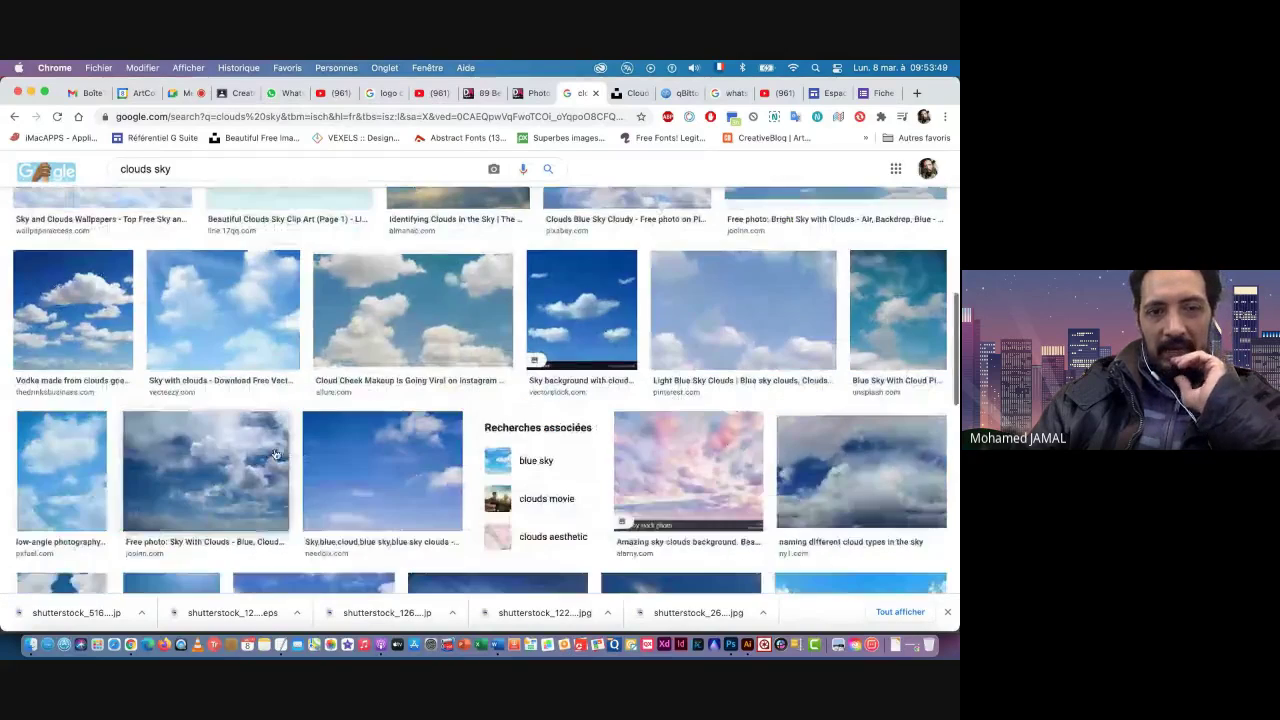
scroll(275, 453, "down", 10)
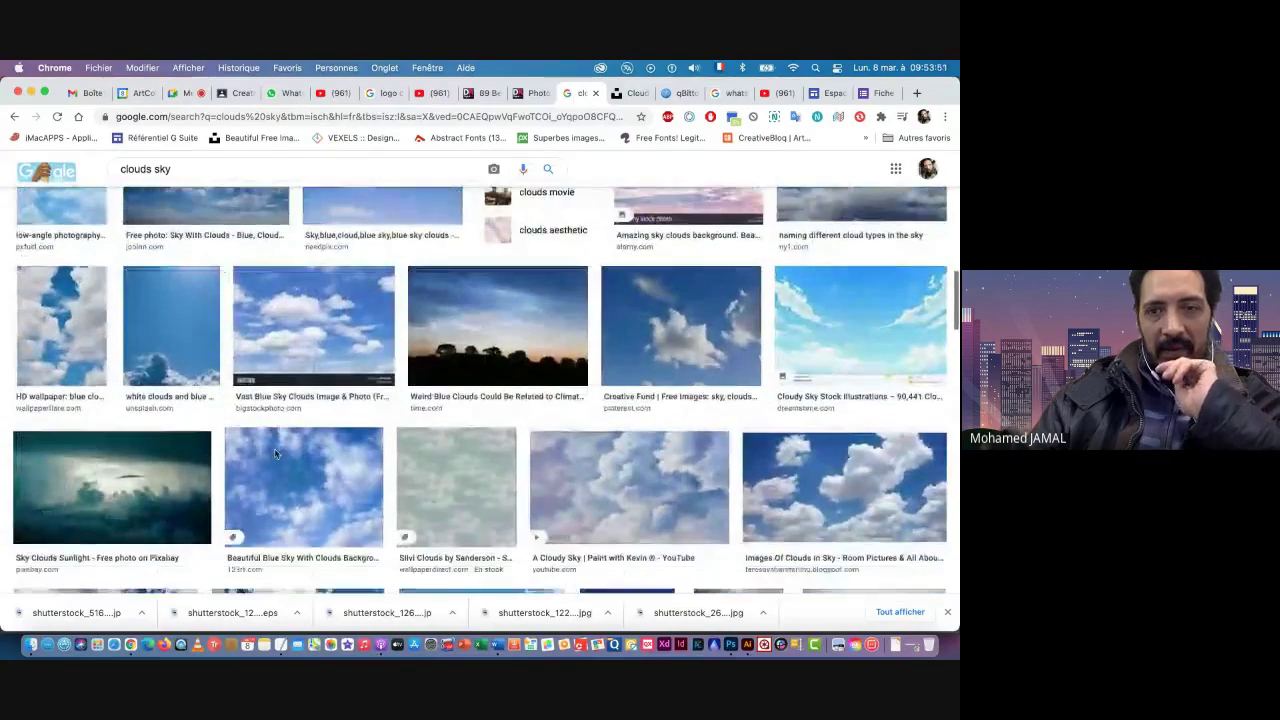
scroll(275, 453, "down", 10)
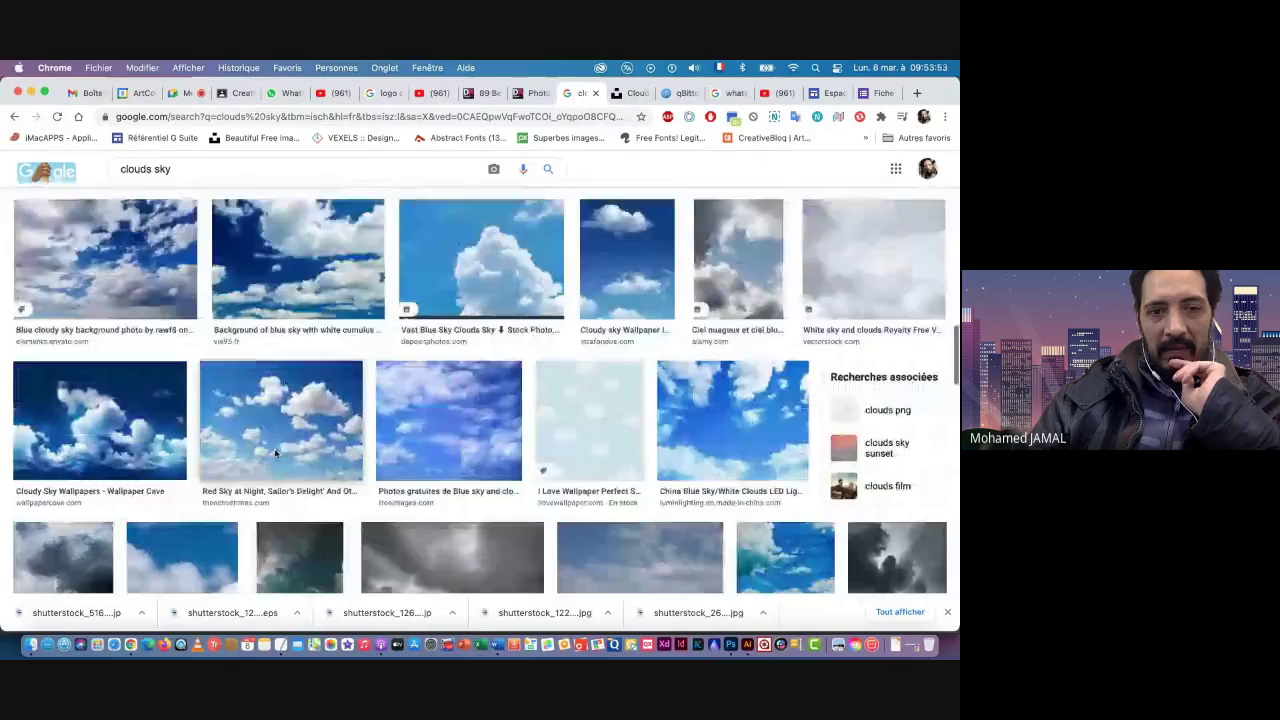
scroll(275, 453, "down", 10)
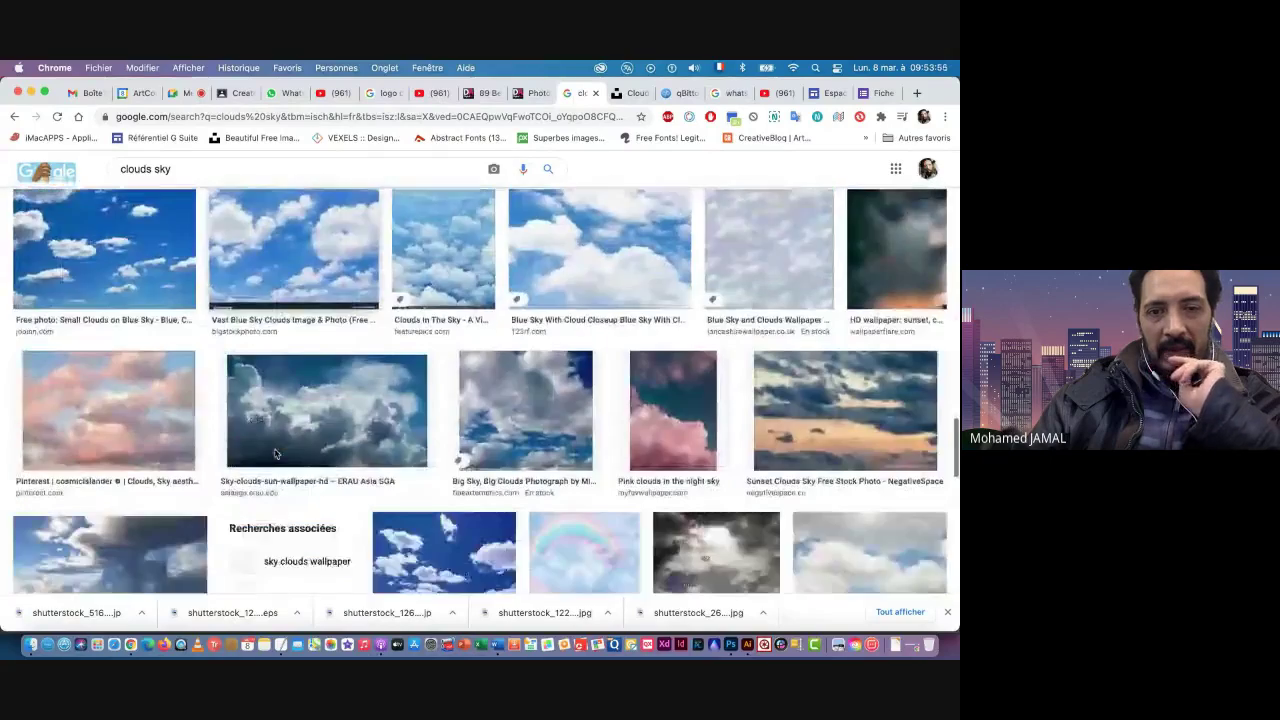
scroll(275, 453, "down", 10)
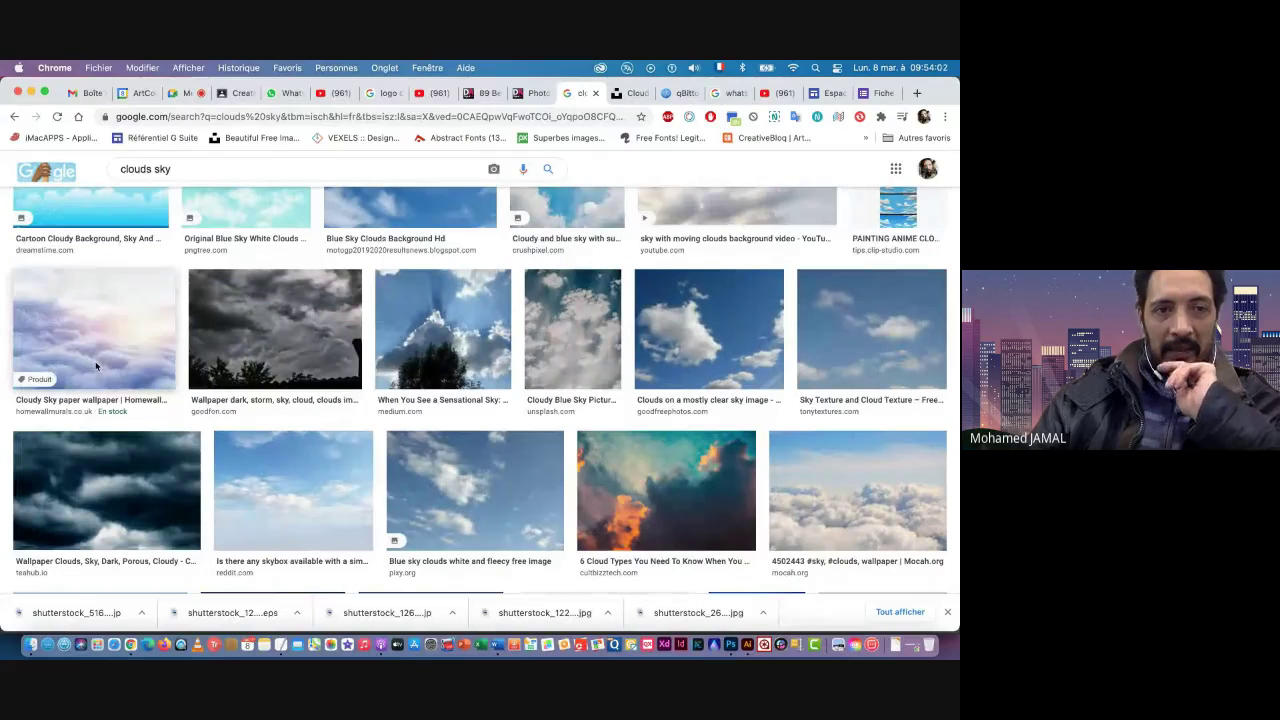
scroll(100, 367, "up", 1)
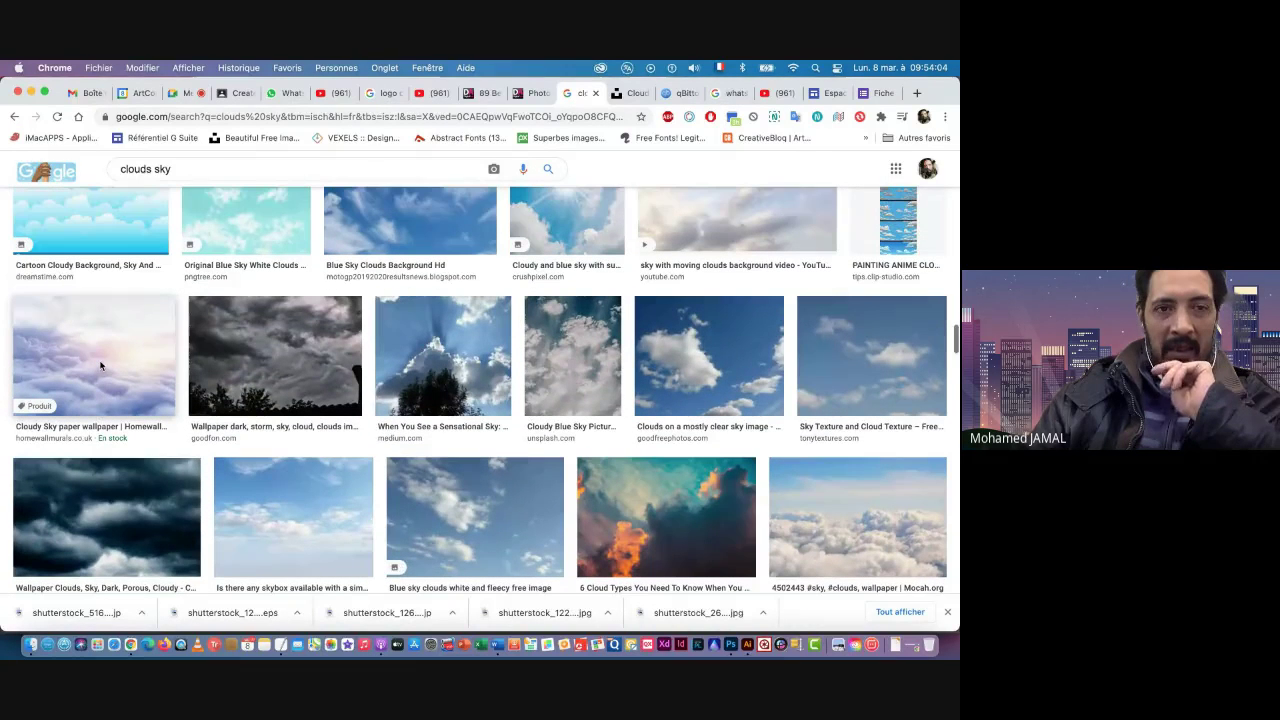
Step: Save the homewallmurals.co.uk Cloudy Sky wallpaper image as a JPEG in the Create "Take a Break" 3D Text Composition folder
left_click(88, 361)
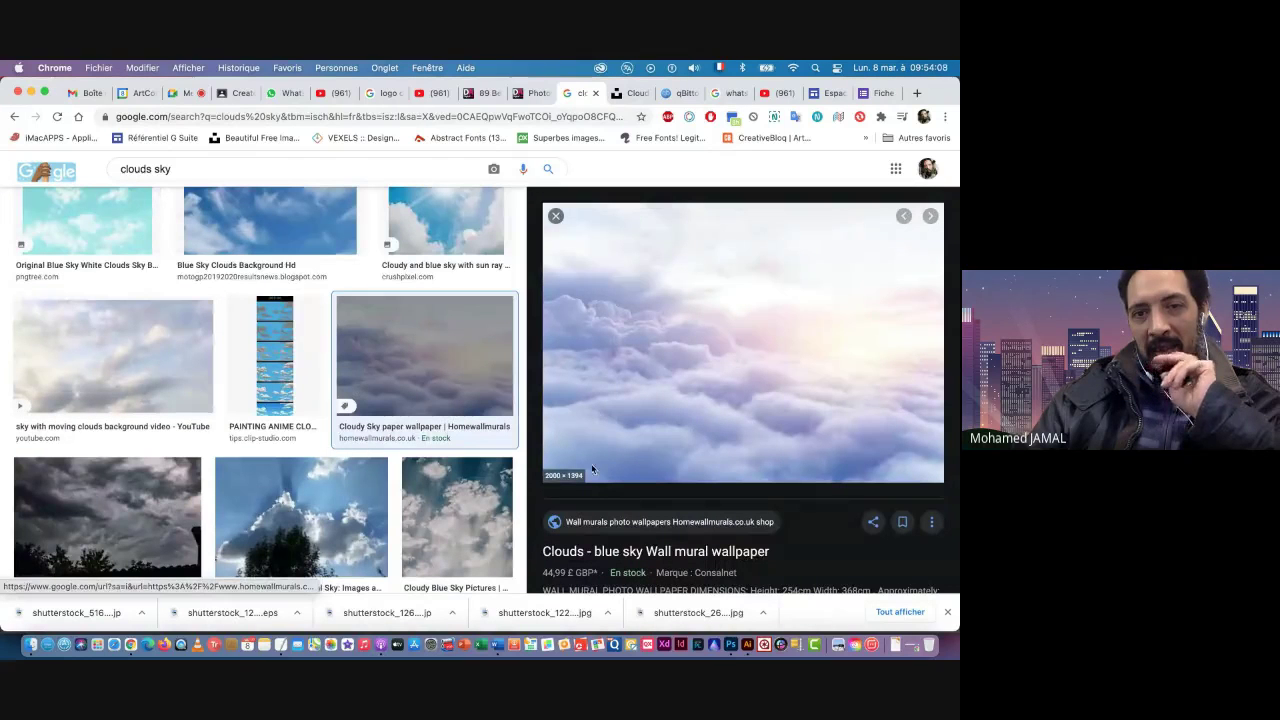
right_click(685, 369)
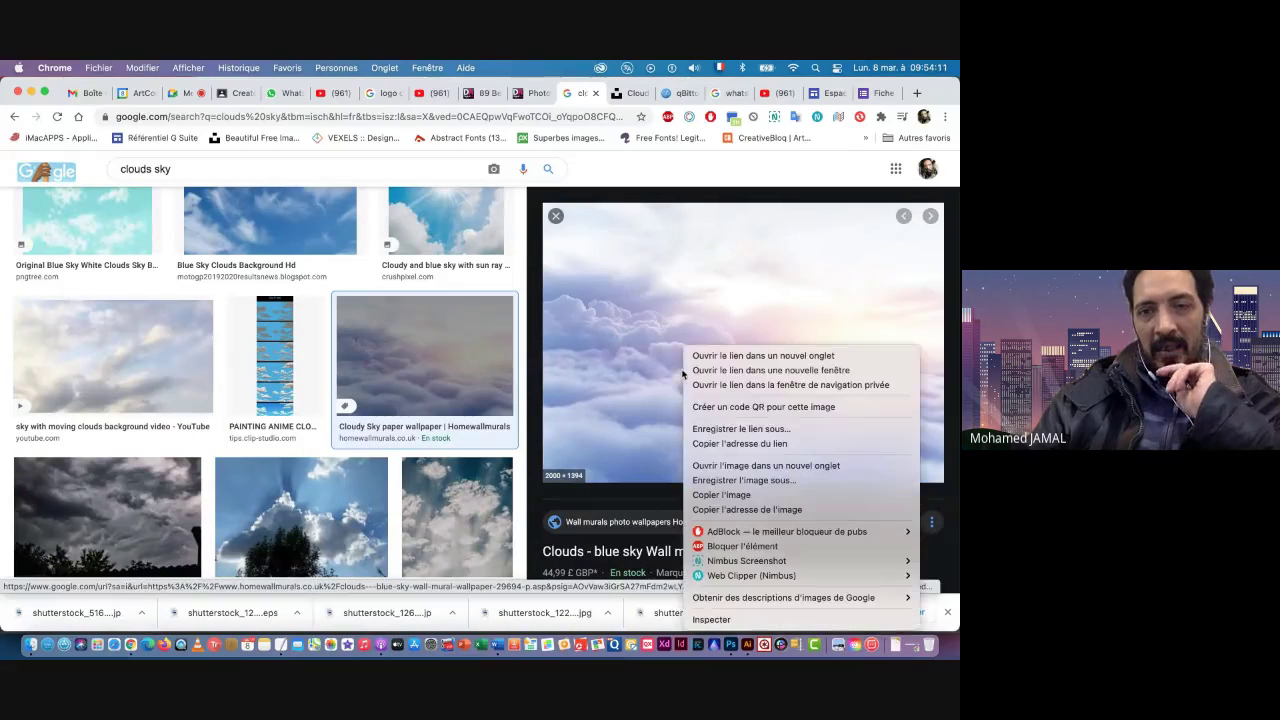
left_click(736, 481)
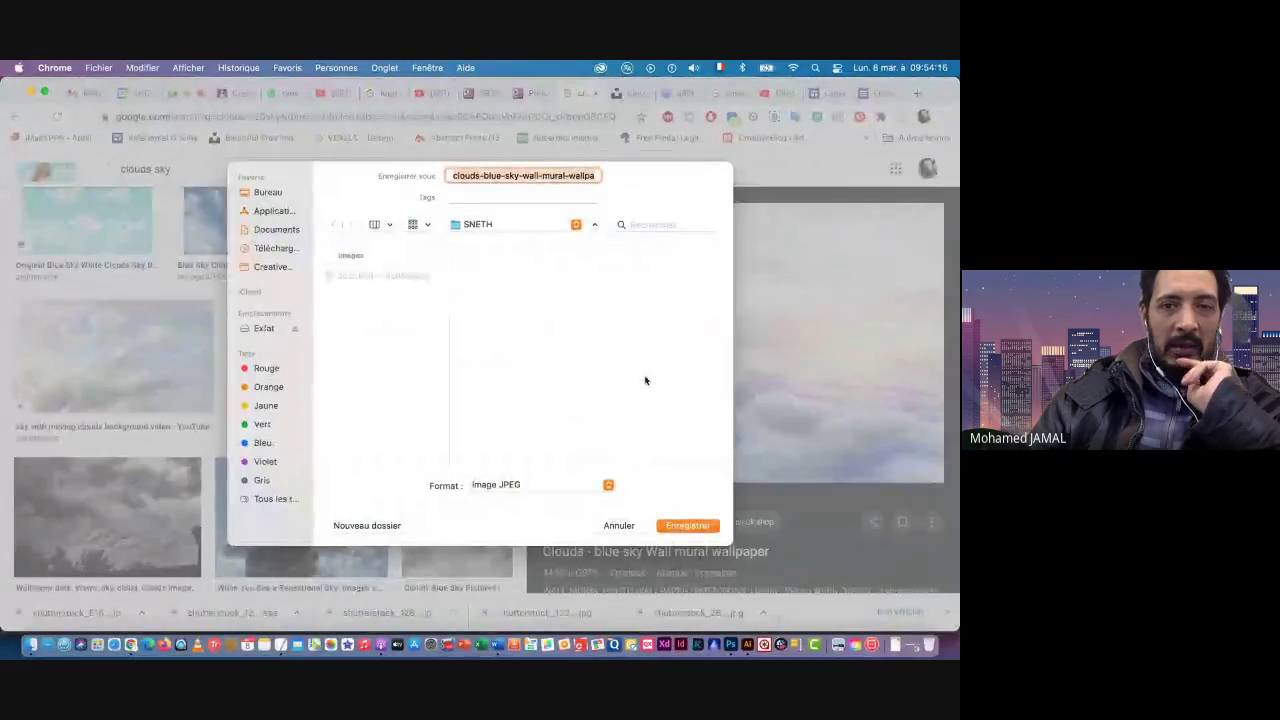
left_click(490, 227)
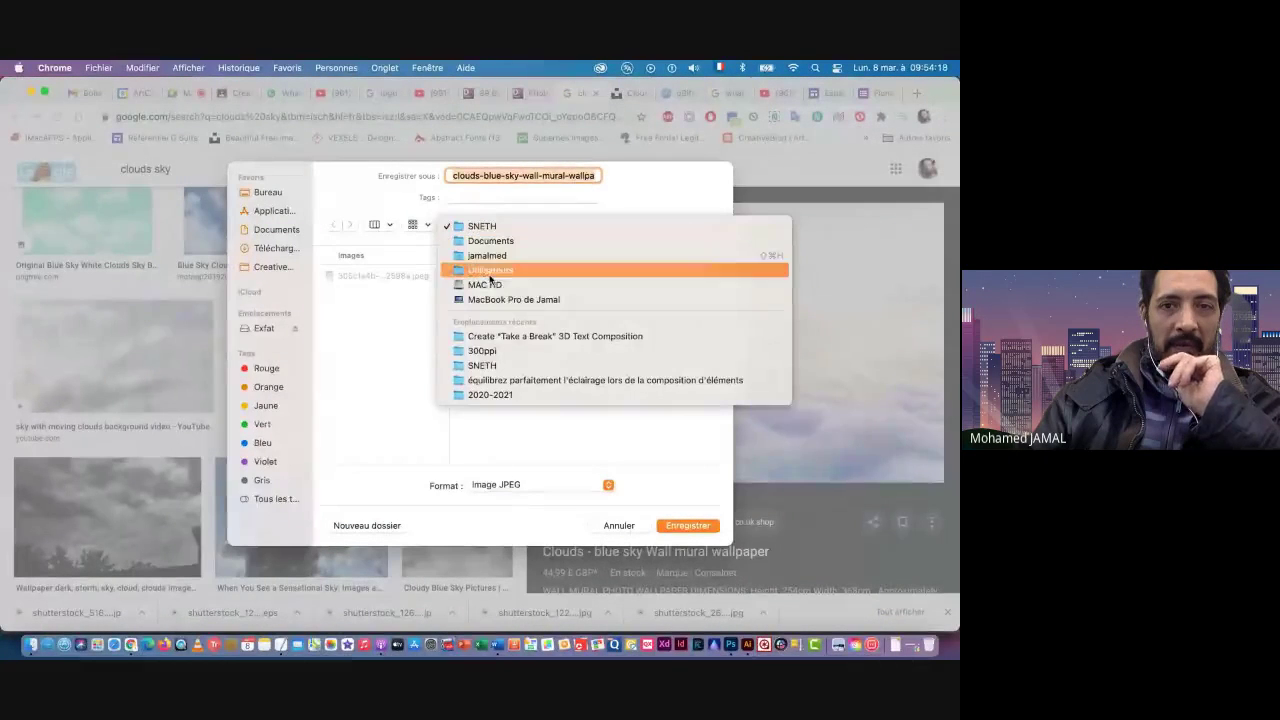
left_click(494, 335)
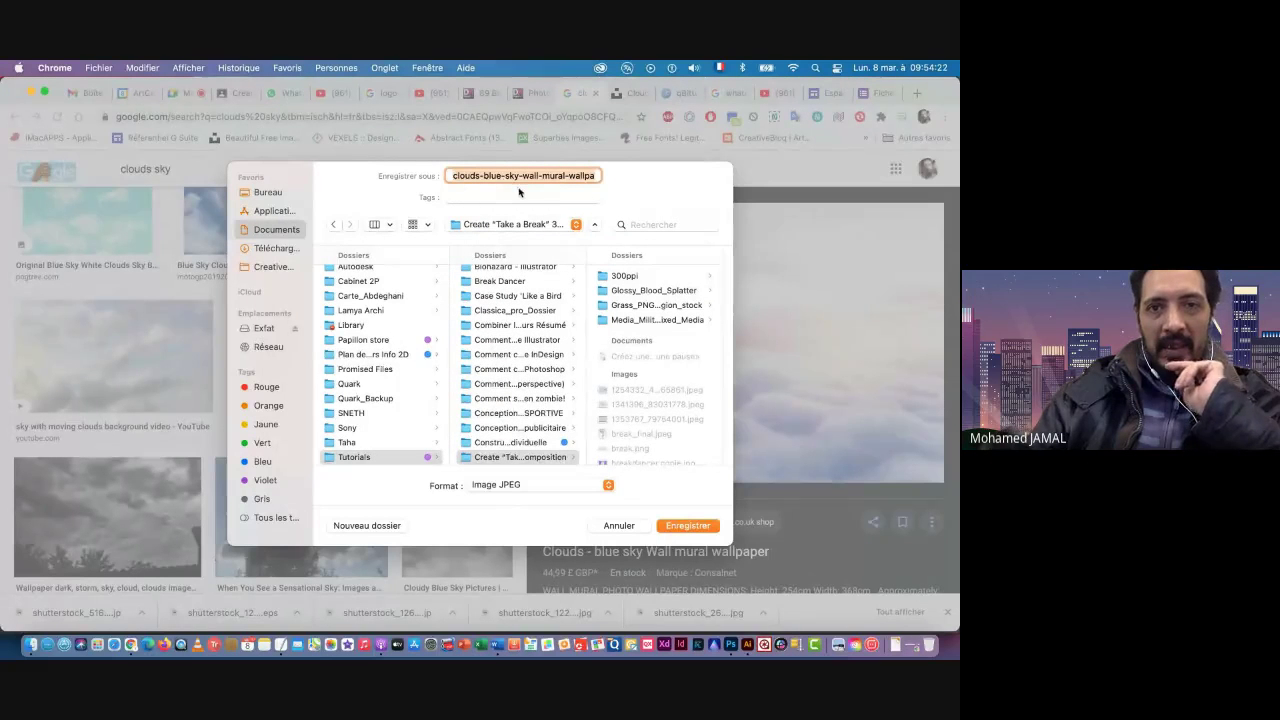
left_click(686, 528)
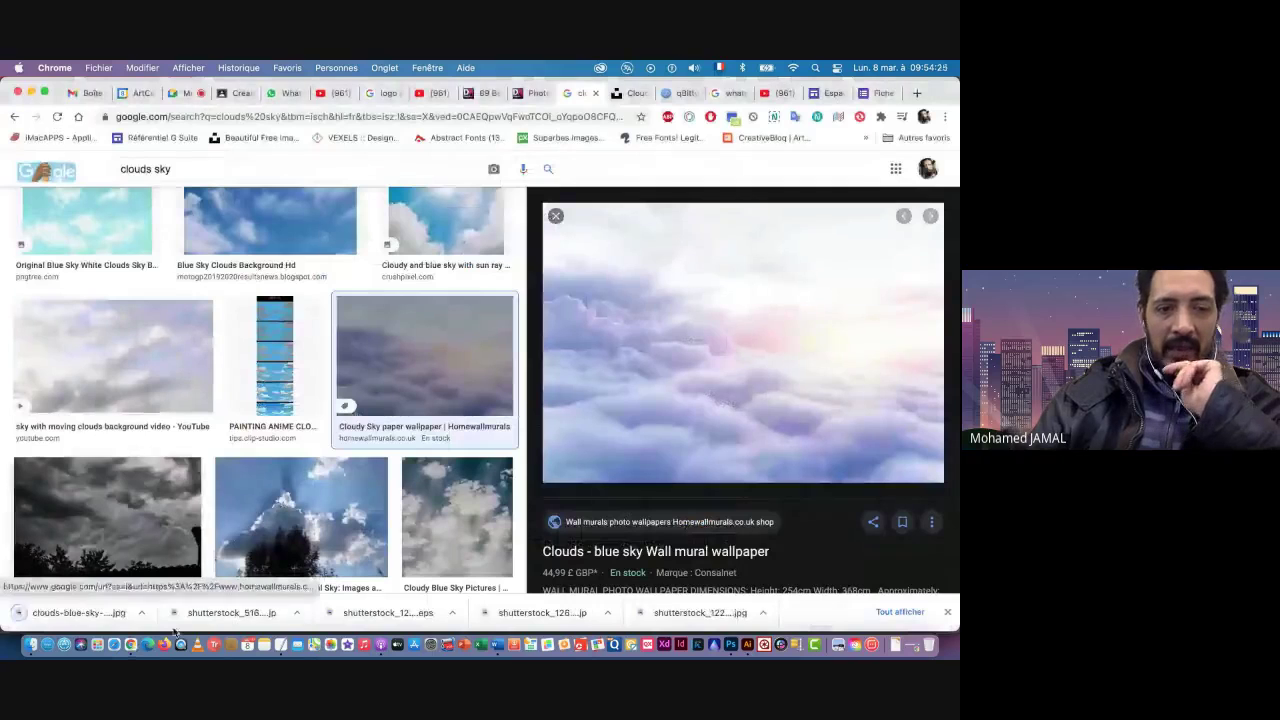
Step: Reveal the downloaded clouds-blue-sky-wall-mural-wallpaper-29694-p.jpg in Finder and pick the file
left_click(143, 616)
left_click(166, 596)
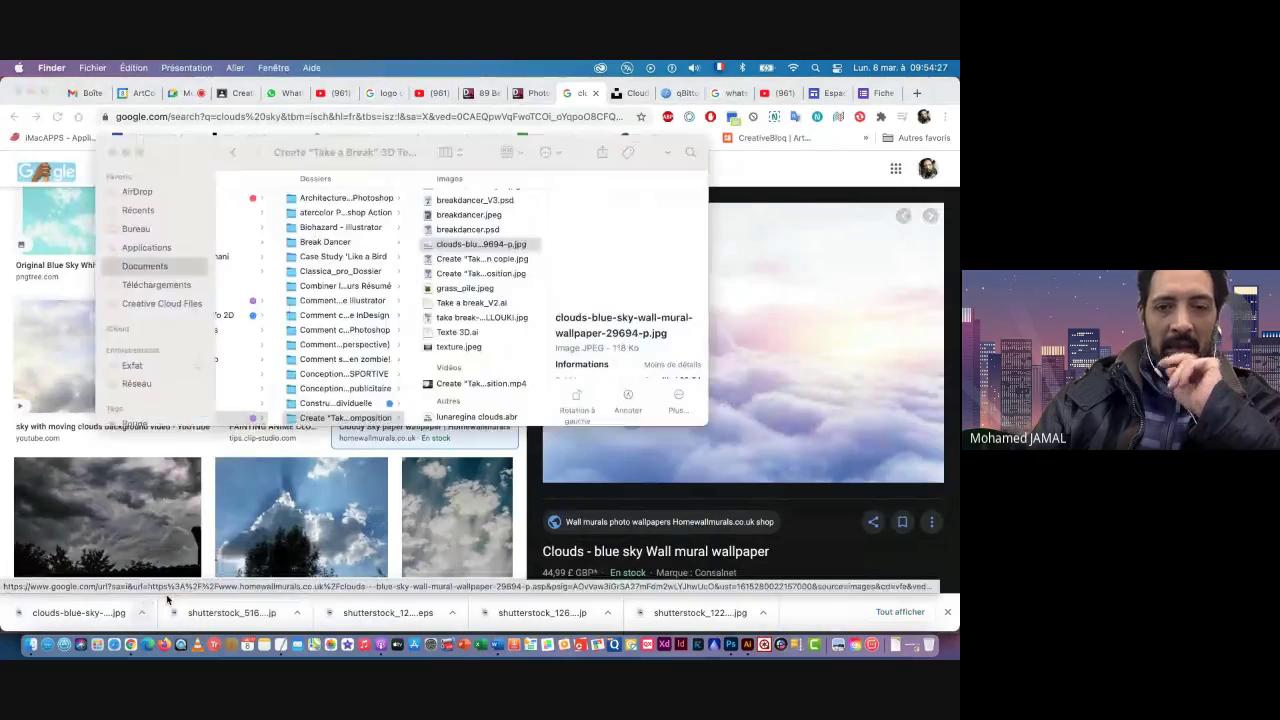
mouse_move(429, 246)
left_mouse_down()
mouse_move(735, 652)
mouse_move(428, 212)
mouse_move(429, 248)
left_mouse_up()
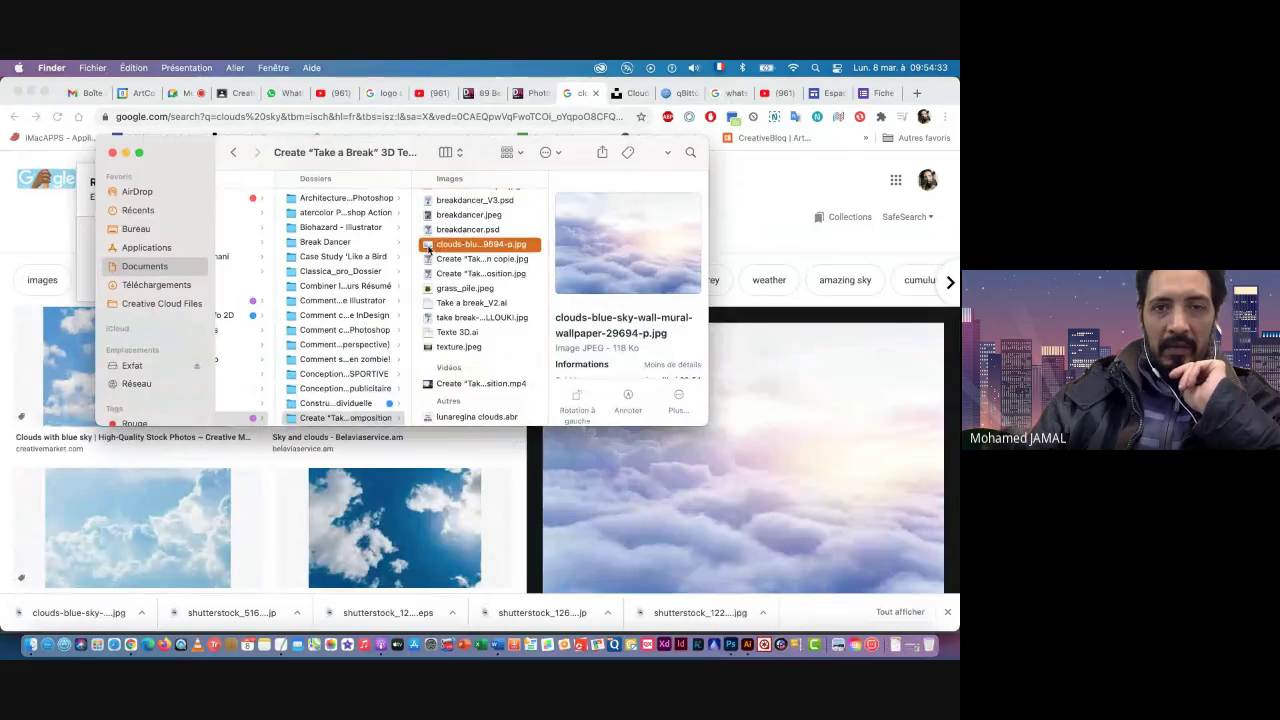
Step: Switch to Photoshop and place clouds-blue-sky-wall-mural-wallpaper-29694-p.jpg from Finder directly above the Fond en dégradé 1 layer in breakdancer_V3.psd
left_click(732, 647)
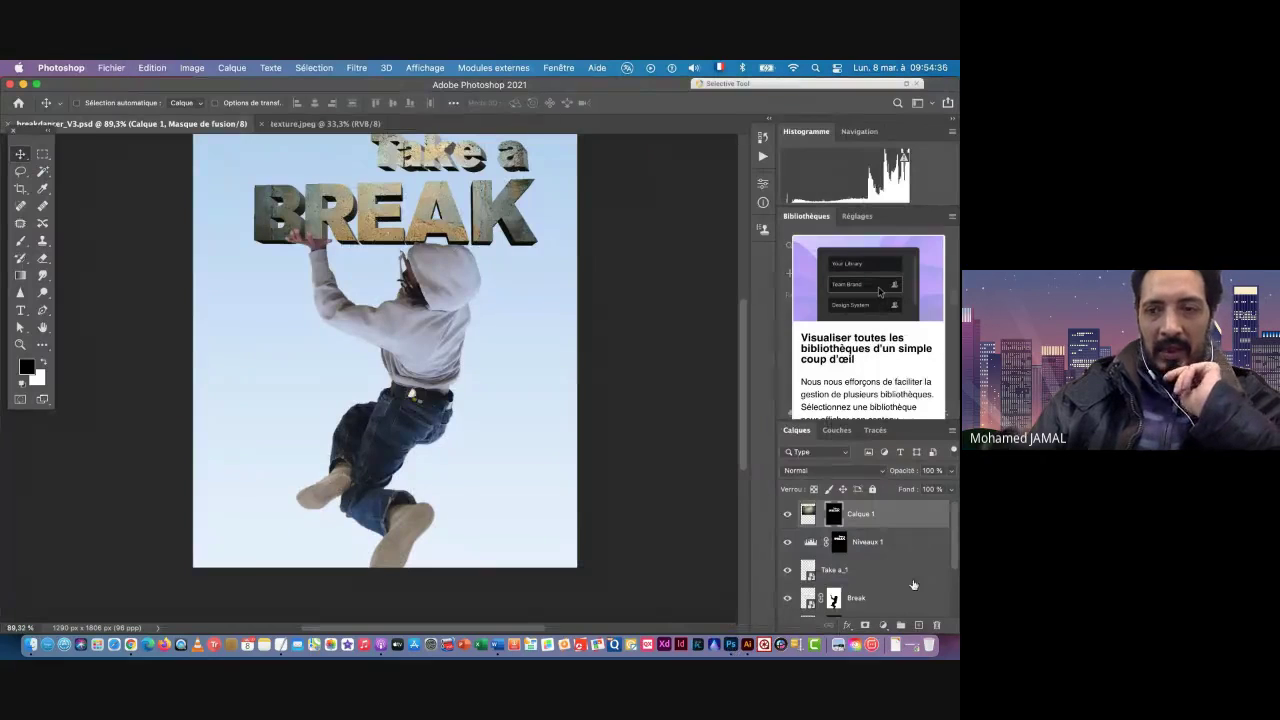
scroll(913, 585, "down", 2)
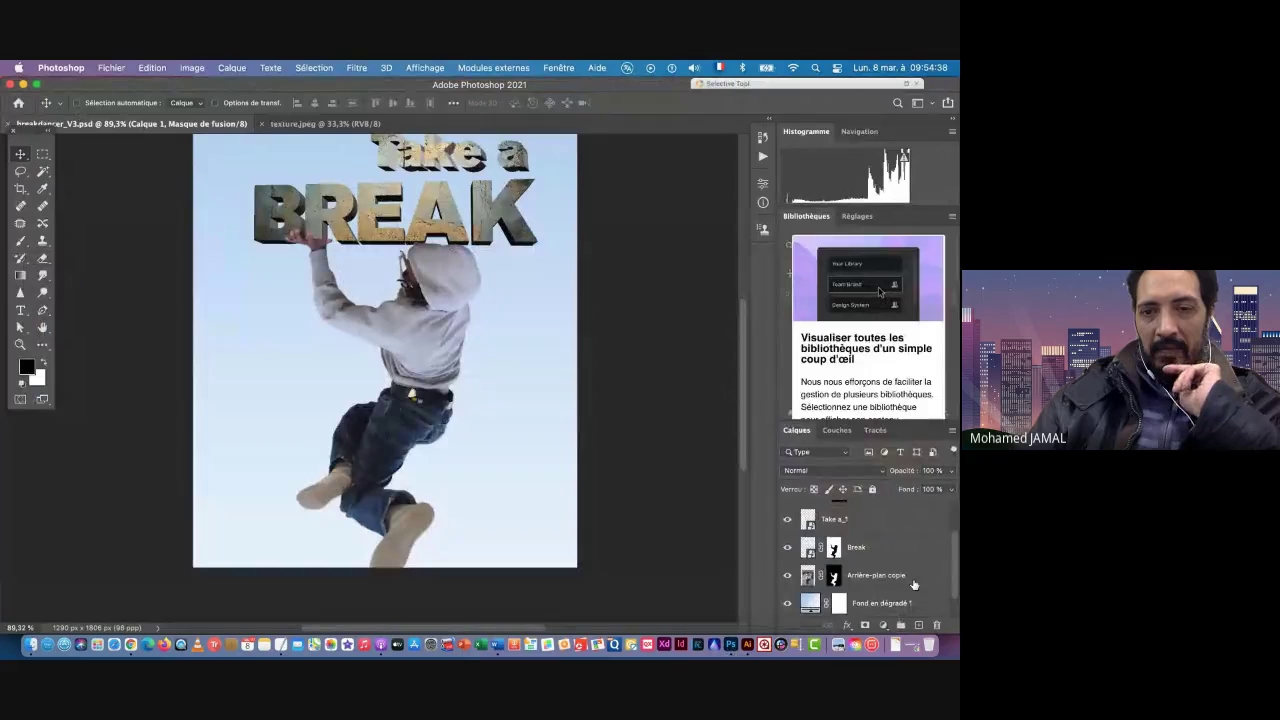
scroll(913, 585, "down", 1)
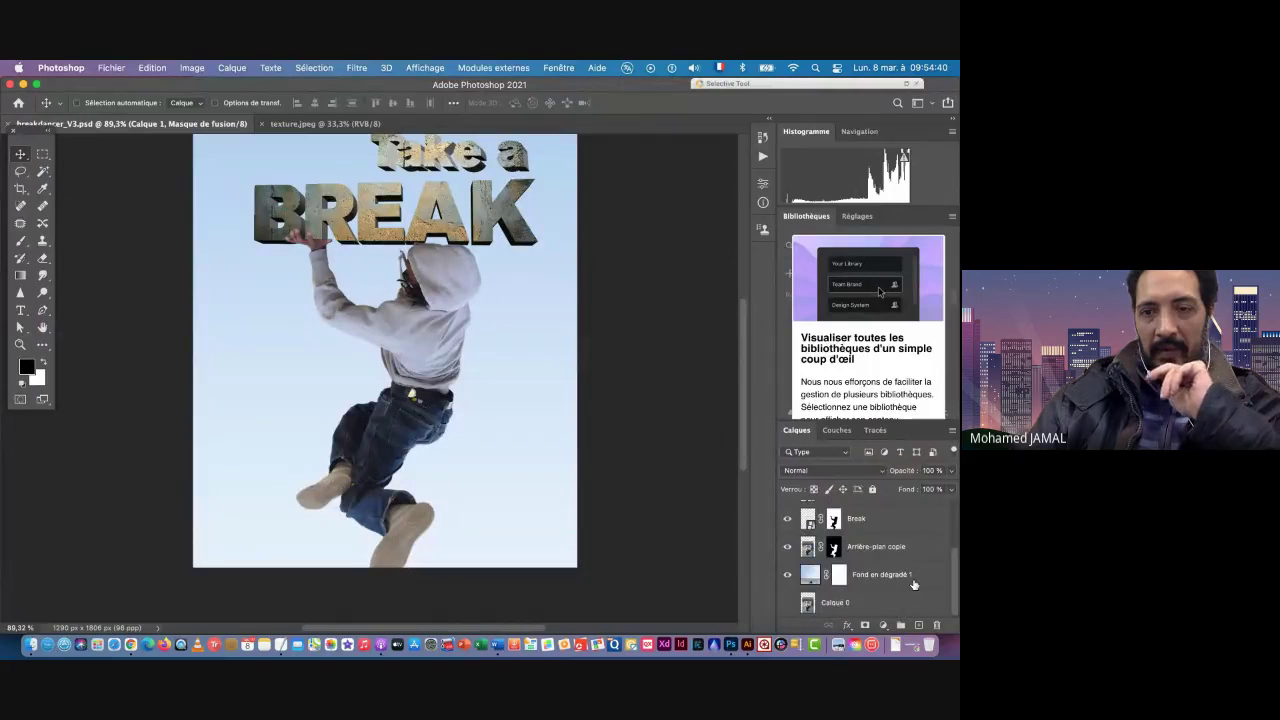
left_click(877, 575)
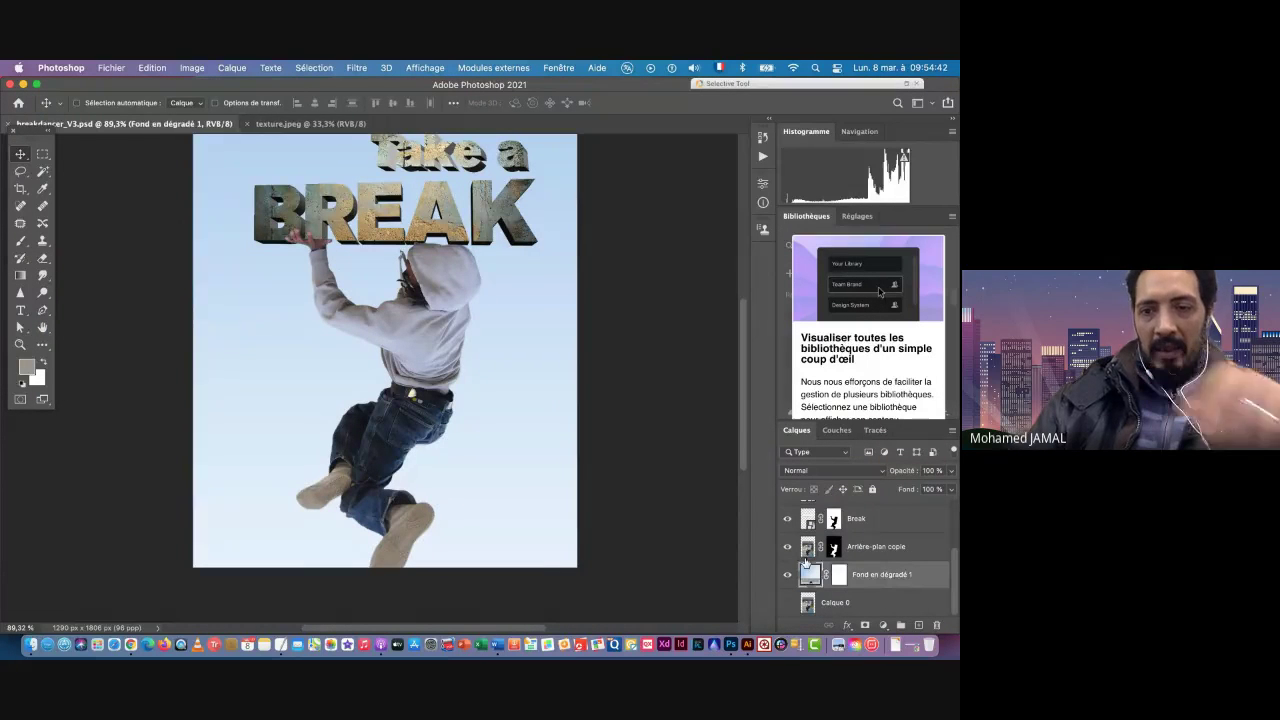
left_click(33, 645)
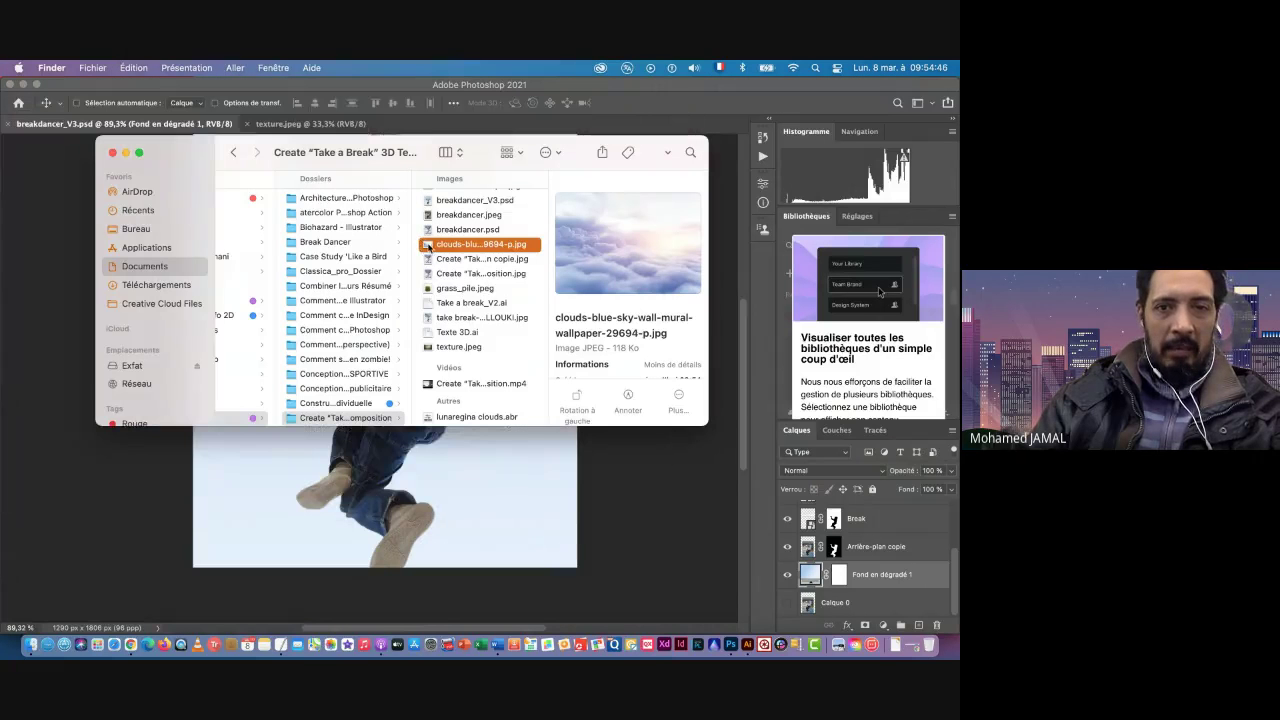
left_click_drag(428, 247, 490, 487)
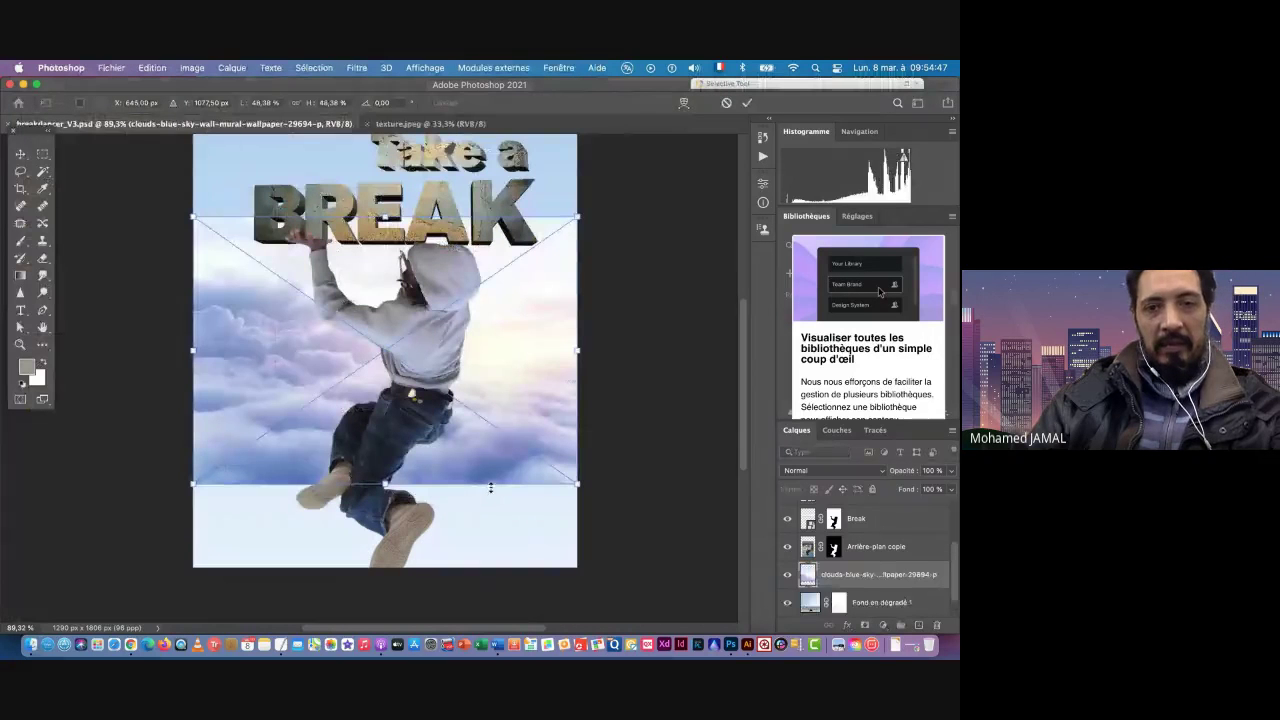
Step: Scale the placed clouds image to about 102.86%, shift it up to about Y 850 px so it covers the canvas, and commit the placement
scroll(250, 332, "down", 5)
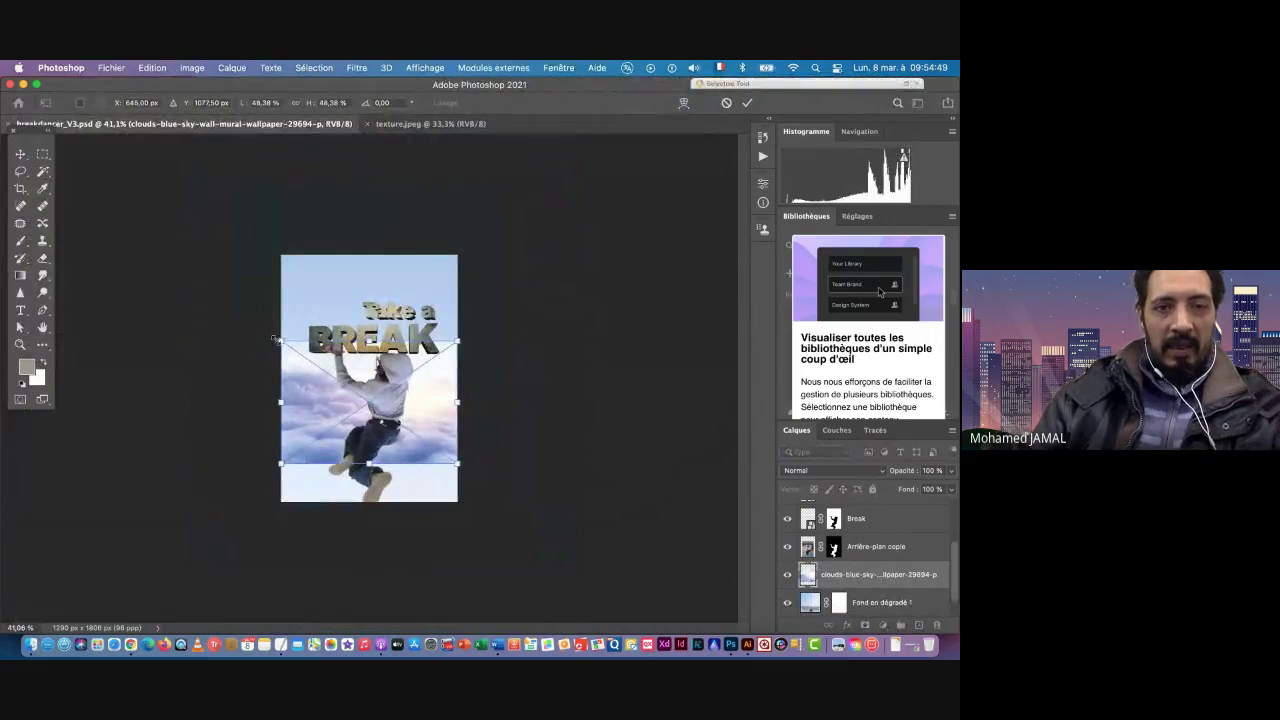
left_click_drag(280, 340, 181, 271)
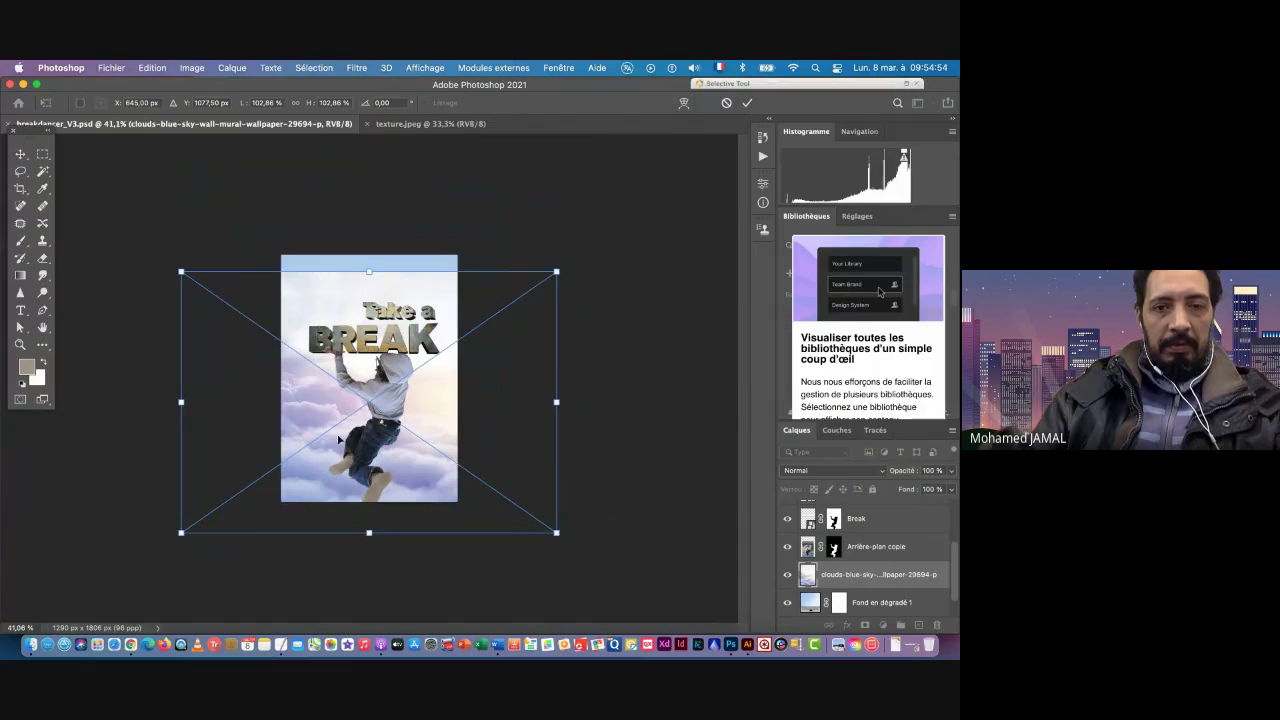
left_click_drag(339, 440, 339, 406)
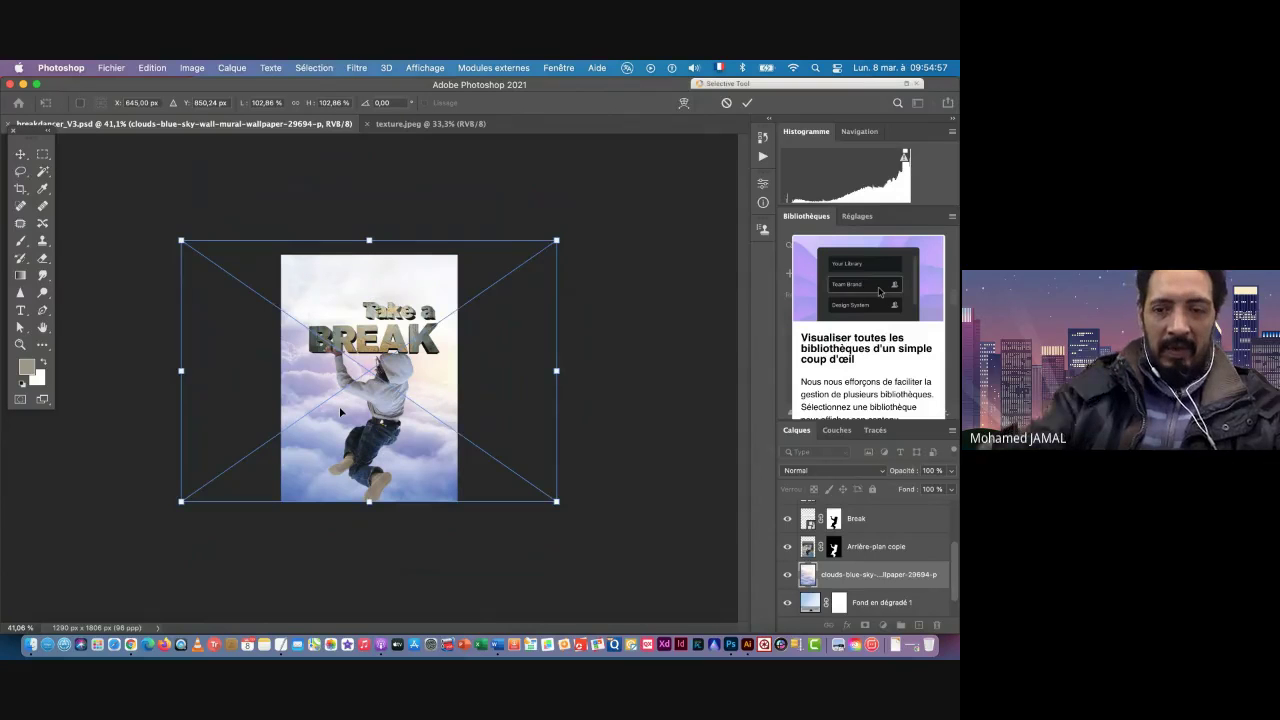
key("Return")
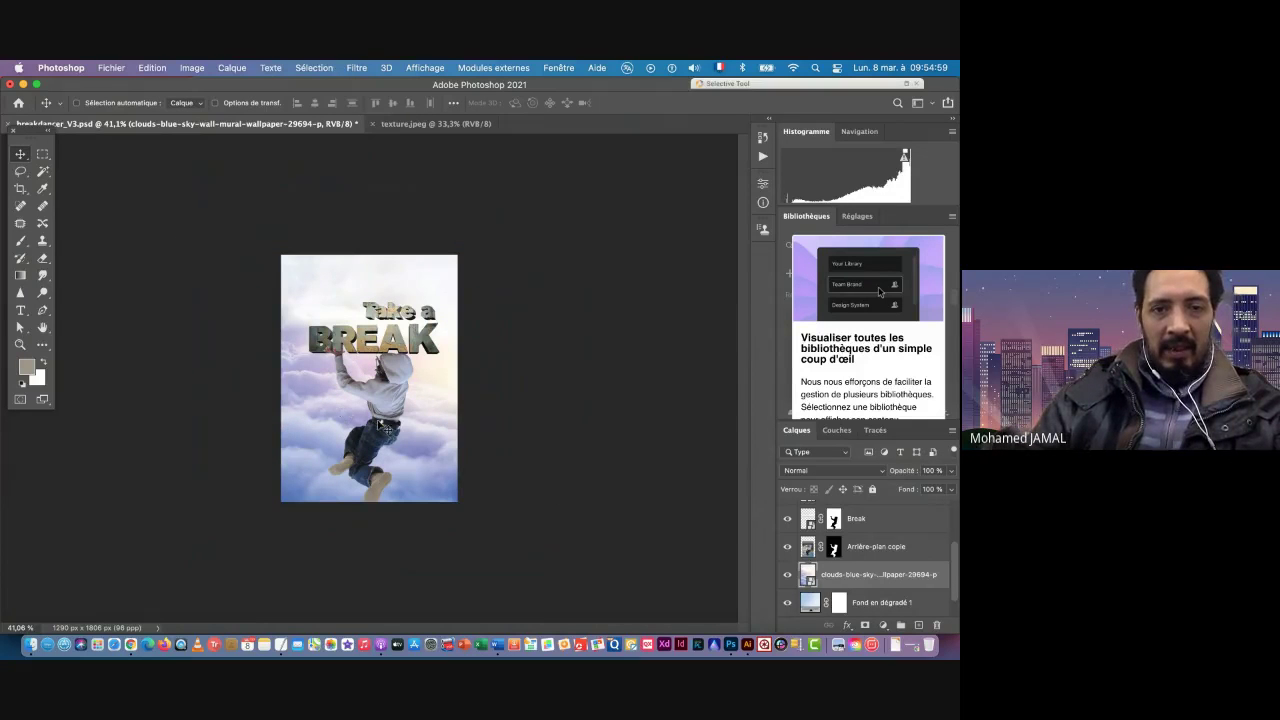
scroll(378, 423, "up", 5)
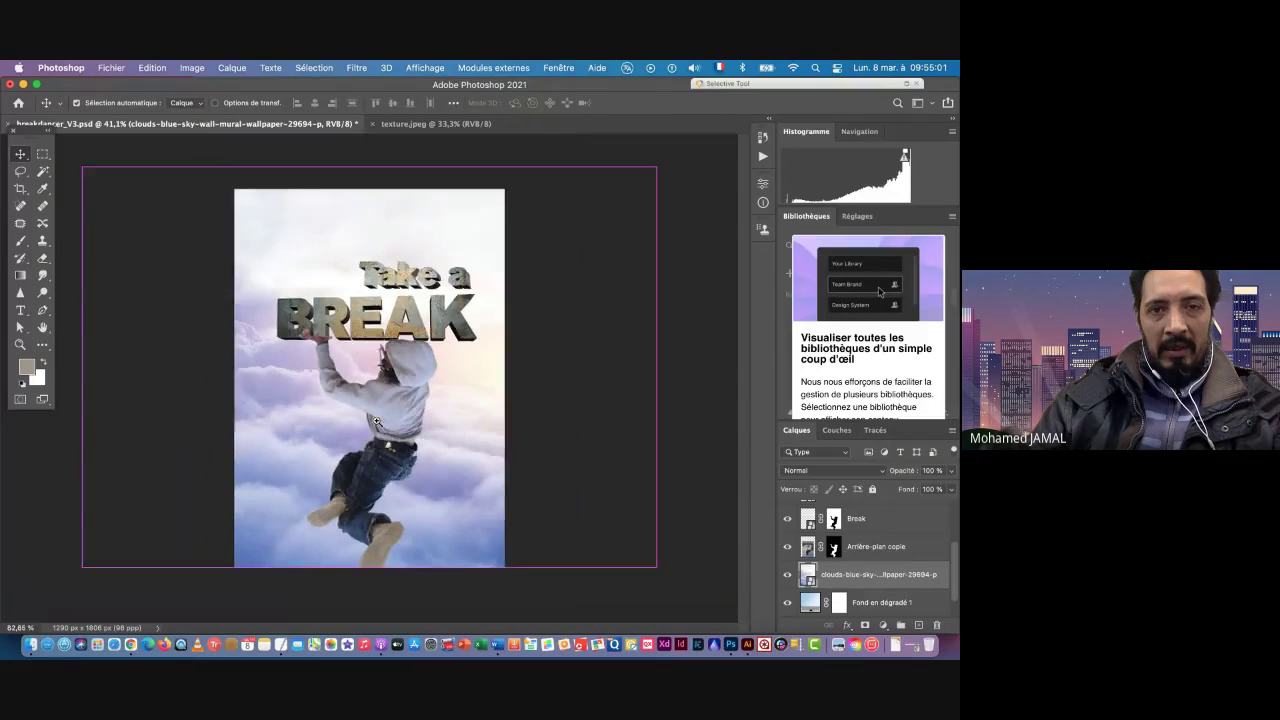
scroll(378, 423, "up", 3)
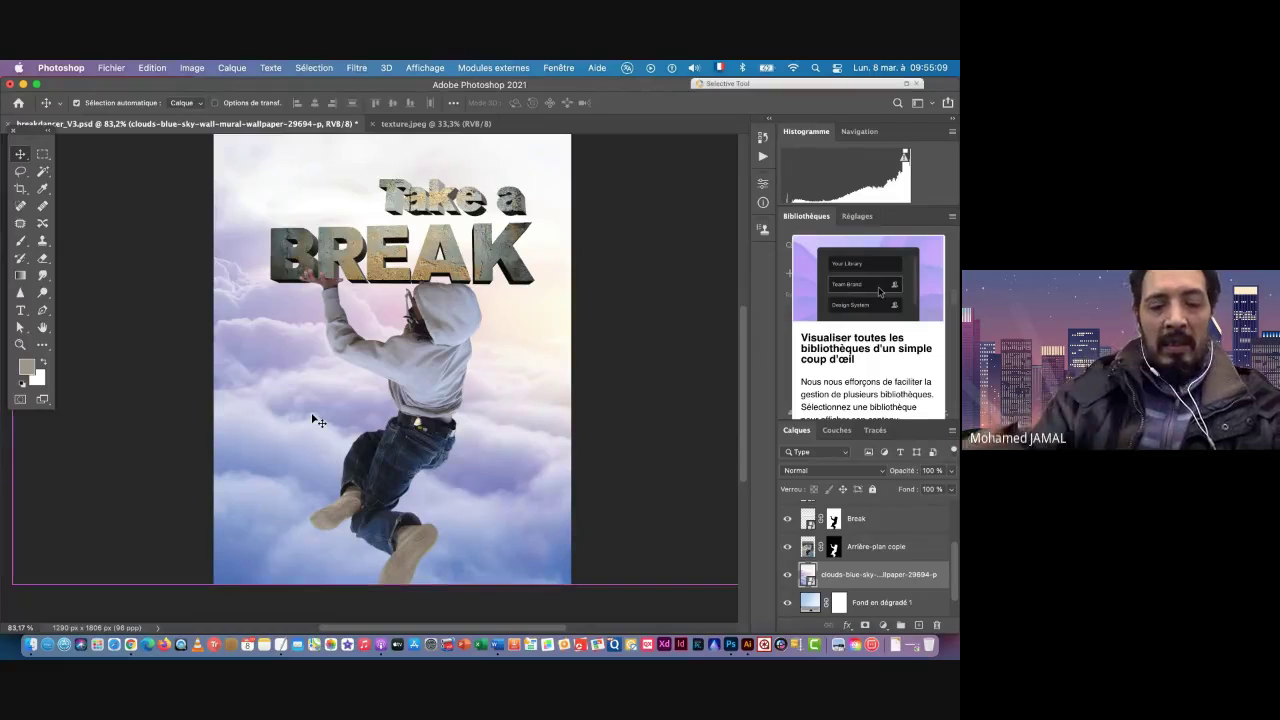
Step: Switch to Finder and look through the images in the Create "Take a Break" 3D Text Composition folder, previewing 1353767_79754001.jpeg and the clouds wallpaper
key("super+Tab")
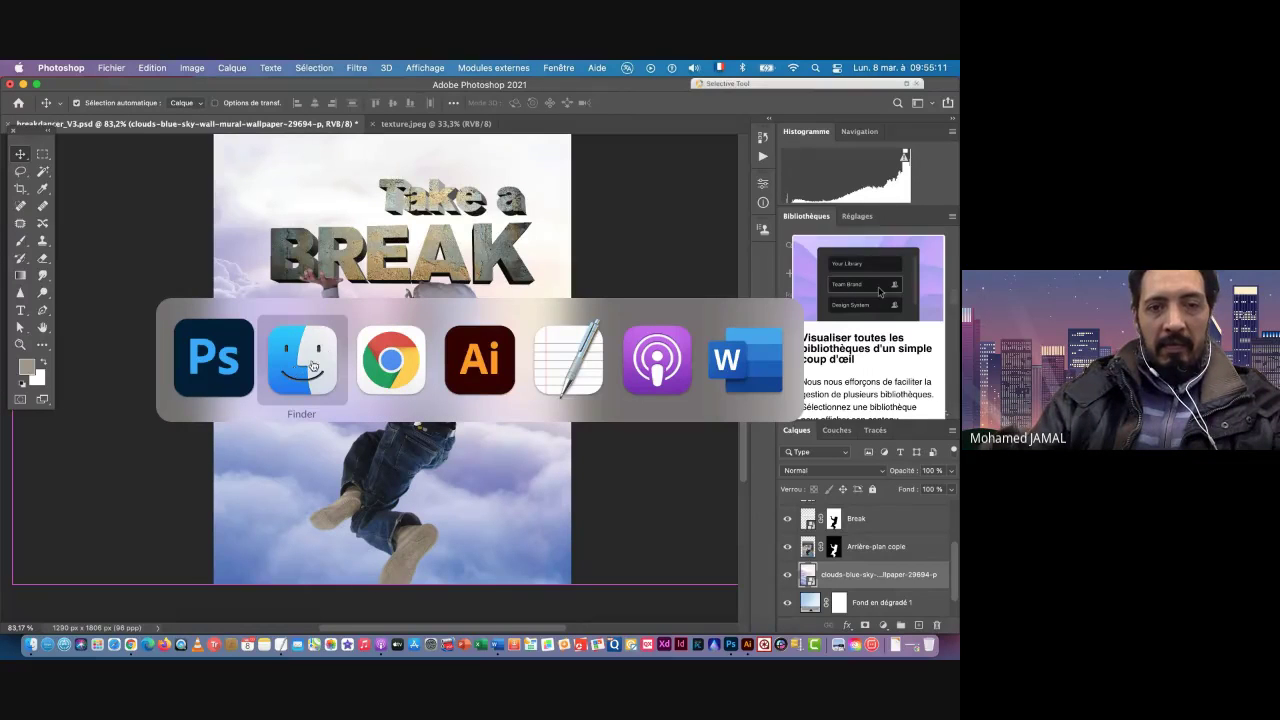
left_click(312, 366)
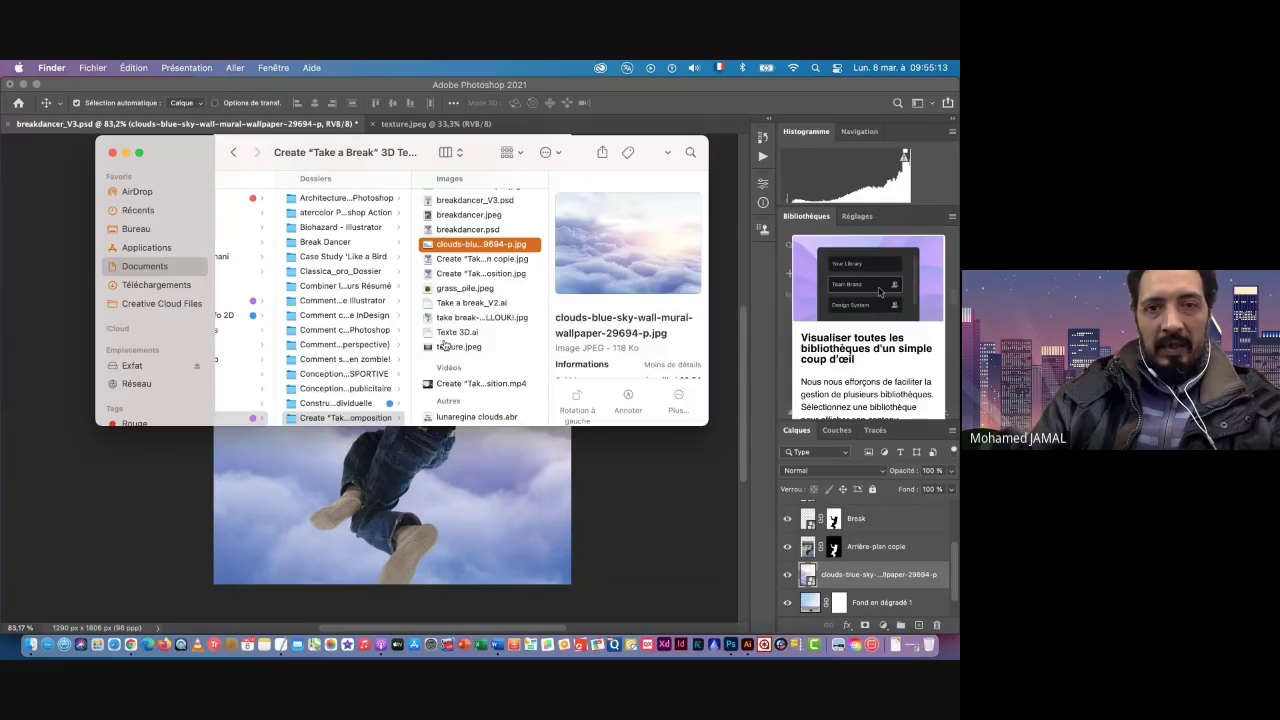
key("super+Tab")
key("super+Tab")
key("super+Tab")
key("Escape")
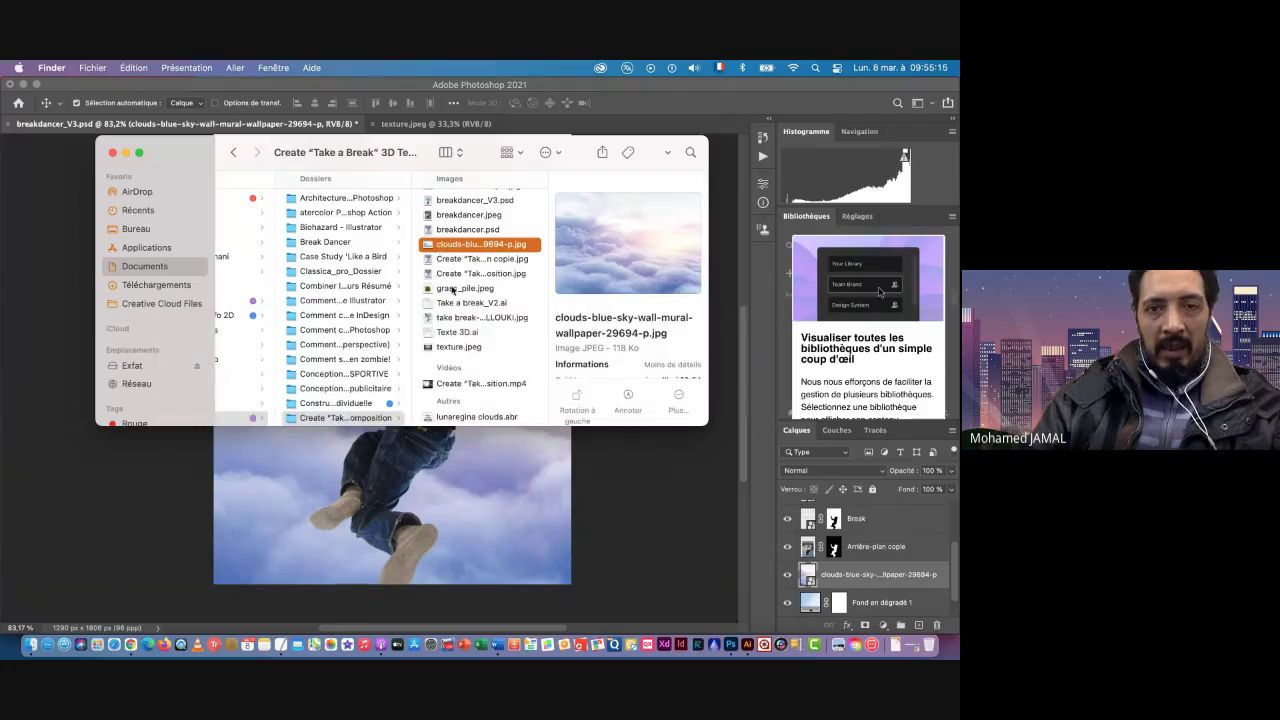
scroll(455, 300, "up", 3)
scroll(456, 303, "up", 5)
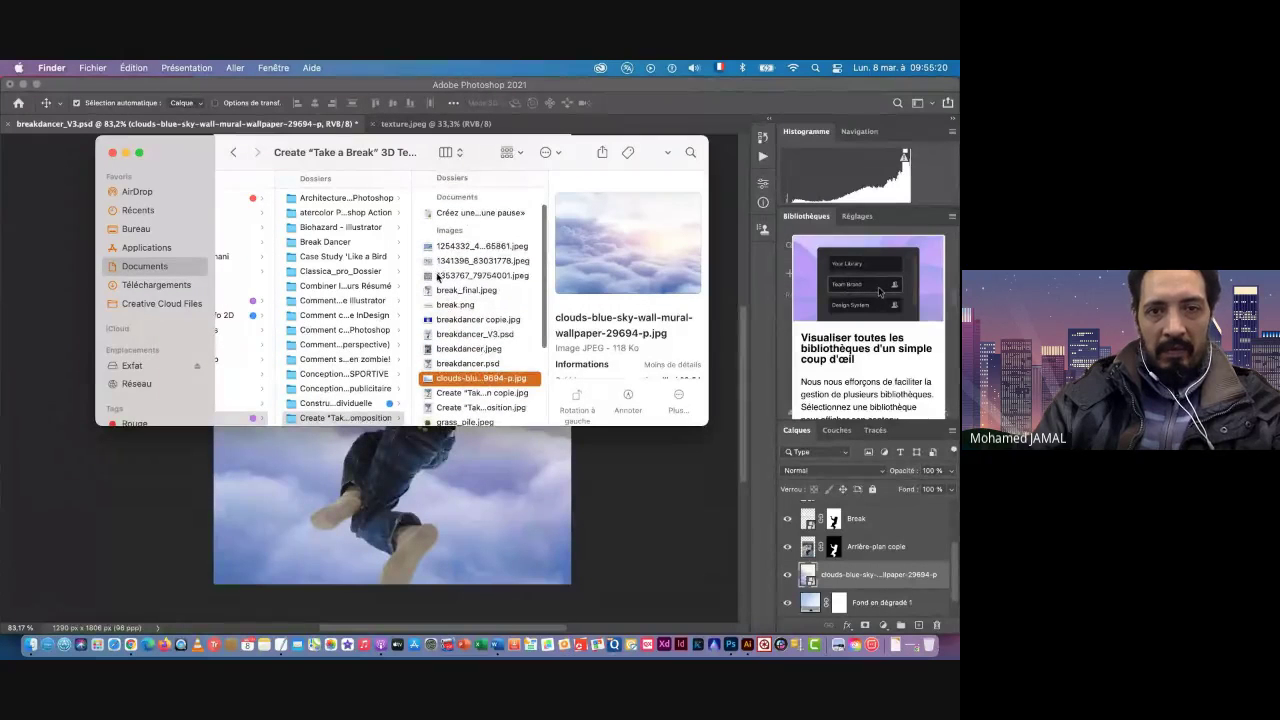
left_click(439, 276)
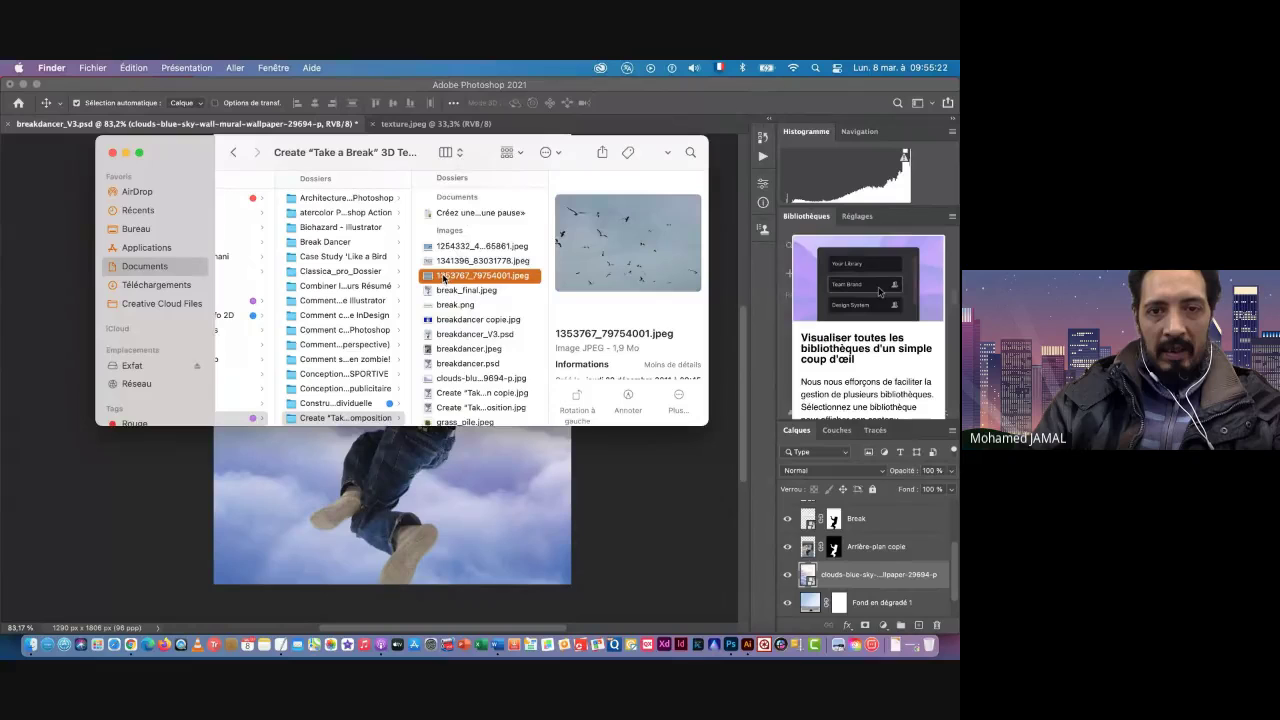
scroll(446, 295, "down", 3)
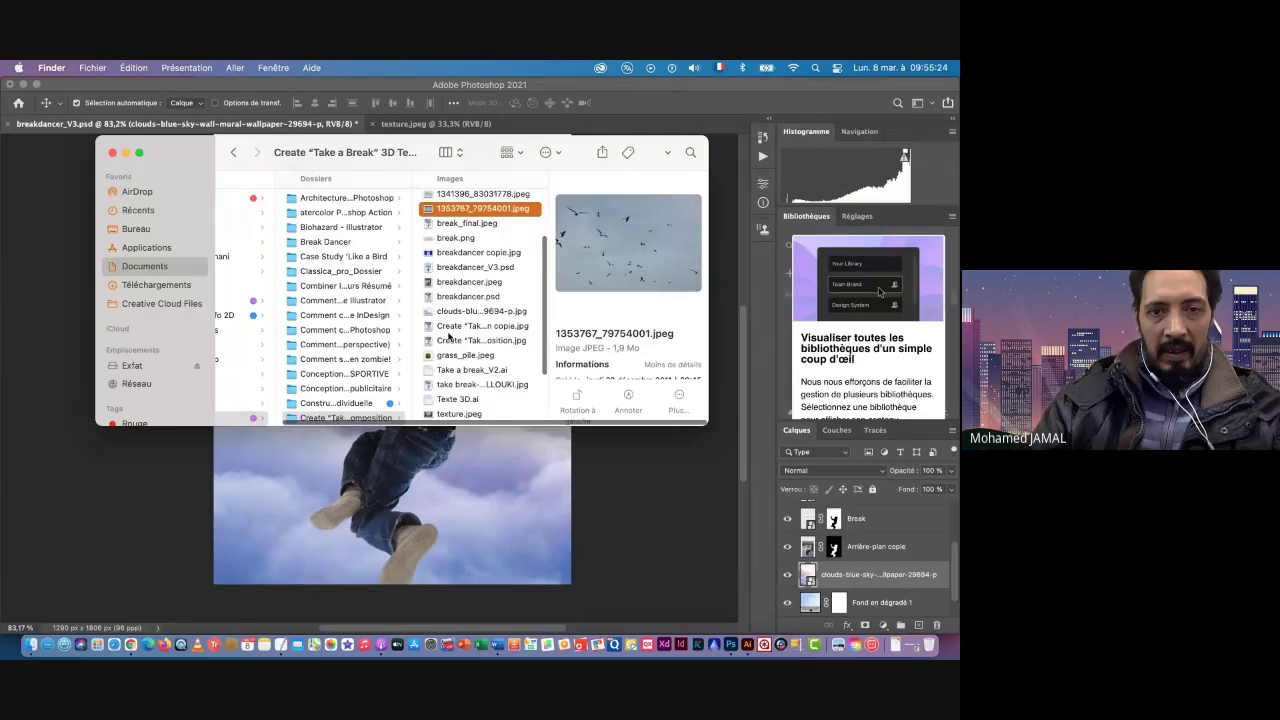
left_click(448, 312)
scroll(452, 349, "down", 3)
scroll(452, 350, "up", 5)
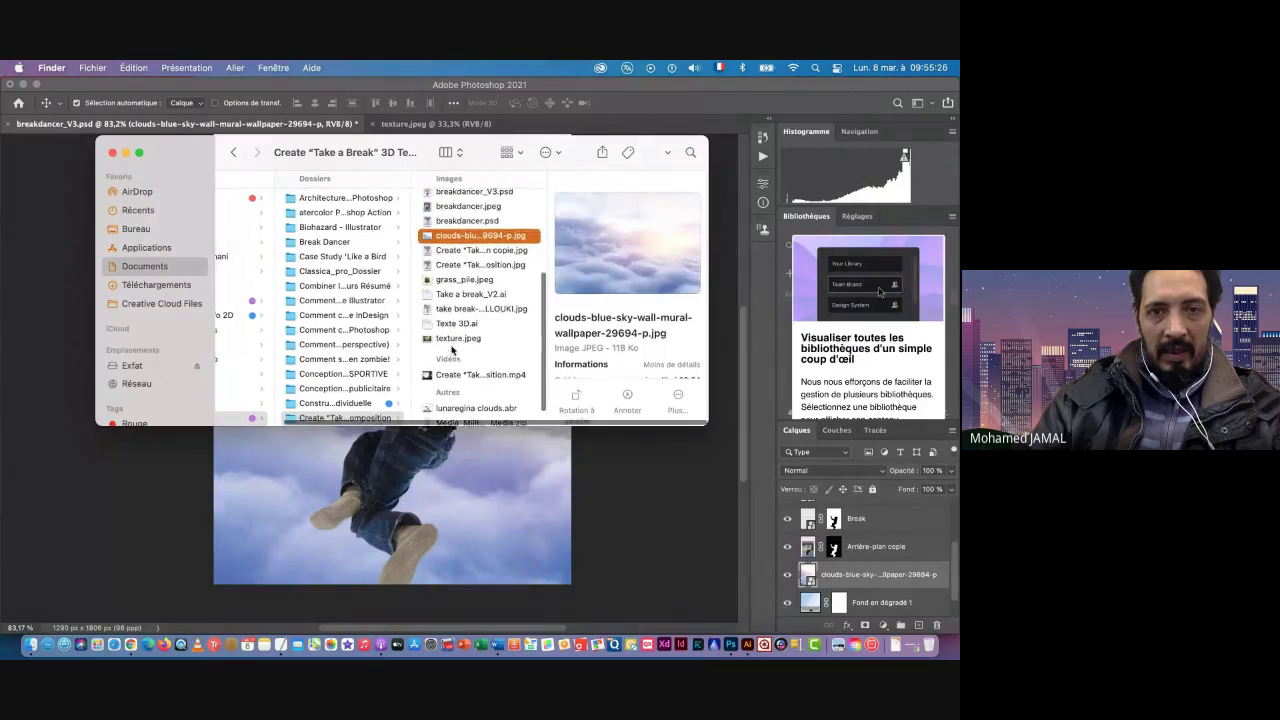
scroll(452, 350, "up", 3)
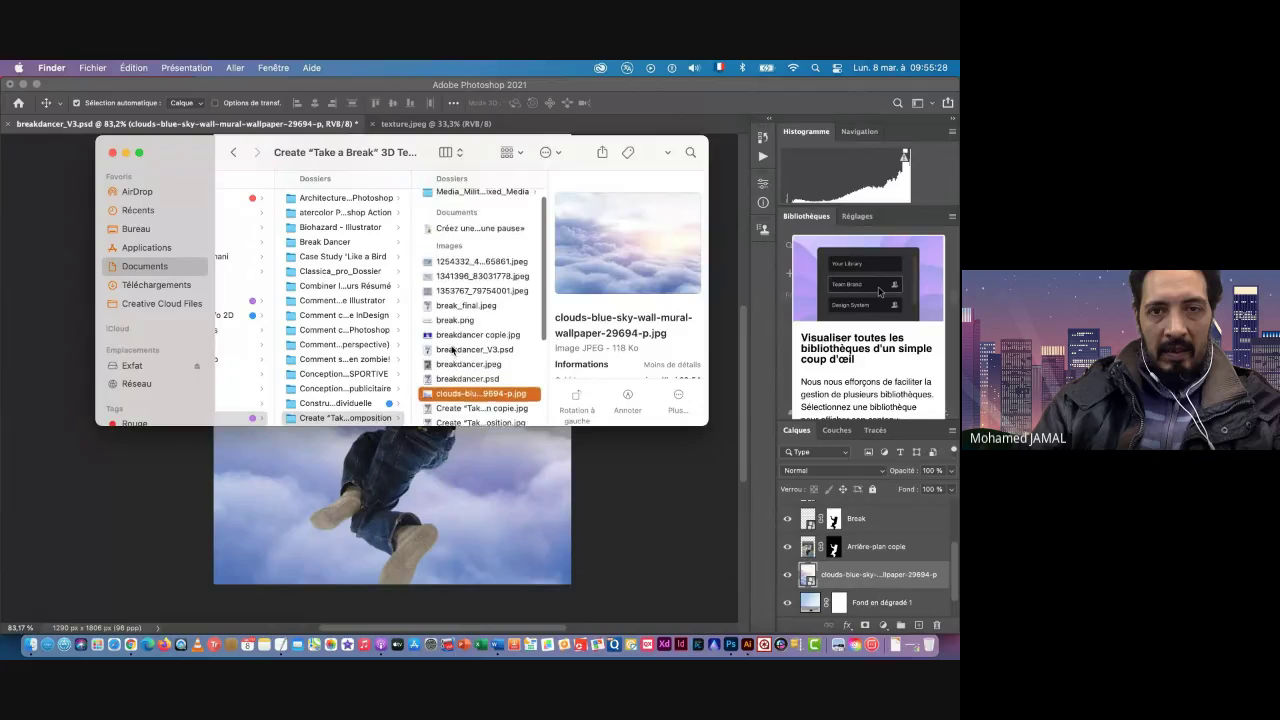
Step: Switch to the Unsplash "clouds sky" results in Chrome, then like and download the photo of the white airplane above white clouds
key("super+Tab")
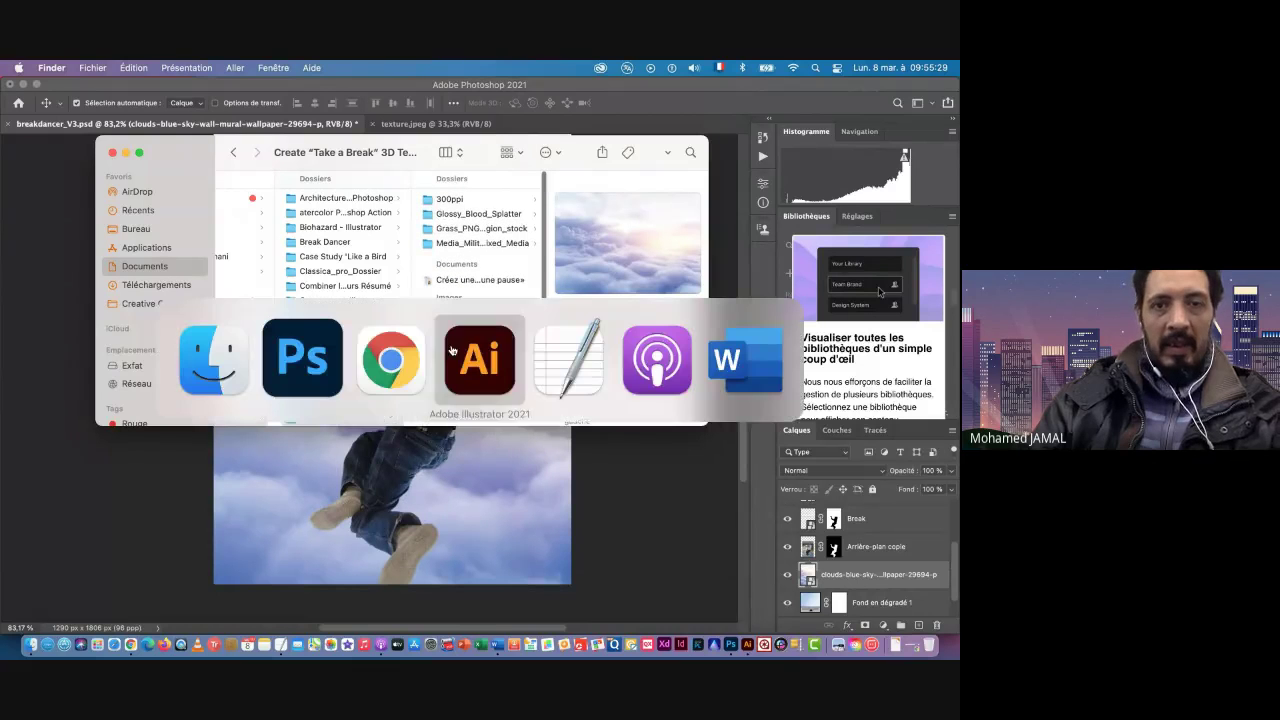
left_click(392, 362)
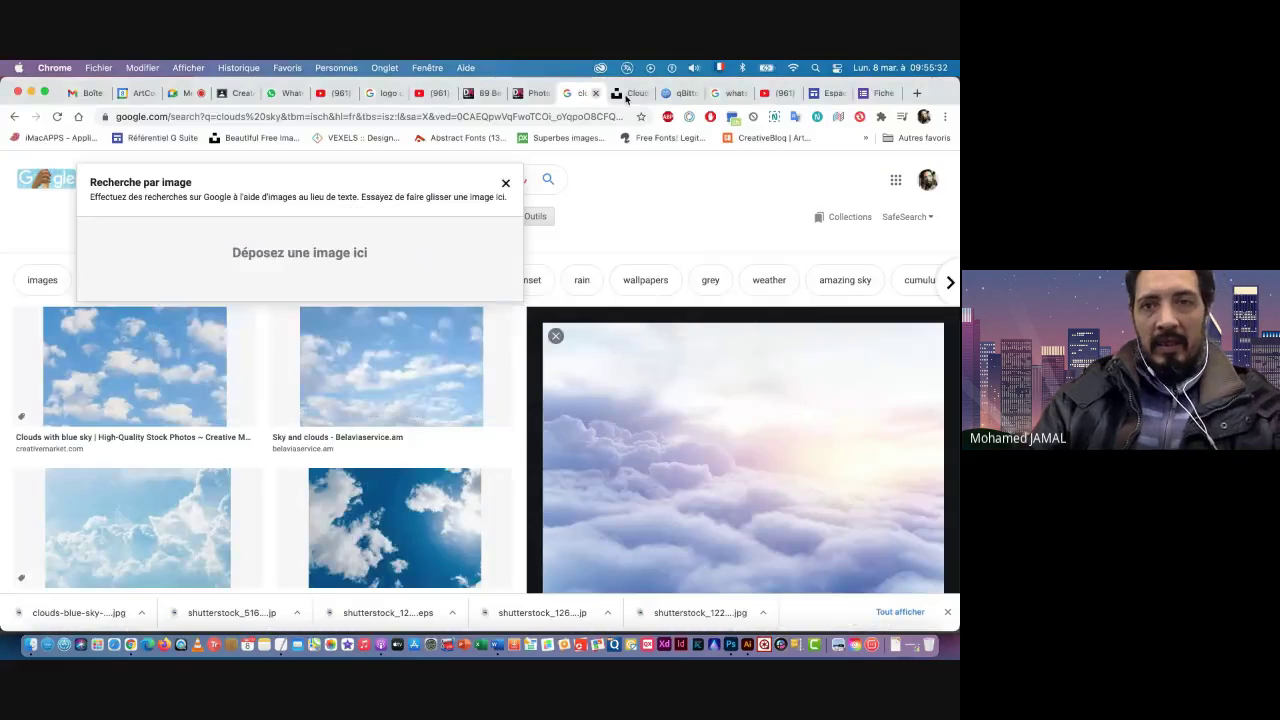
left_click(624, 93)
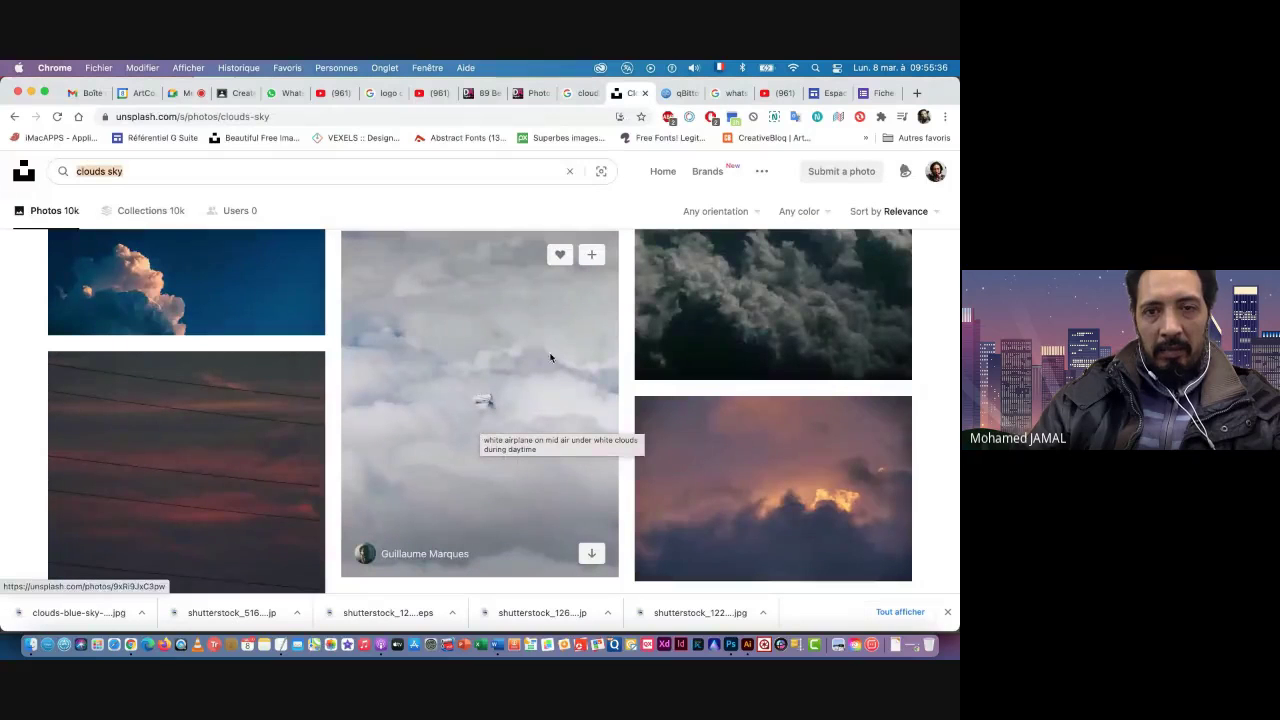
left_click(565, 259)
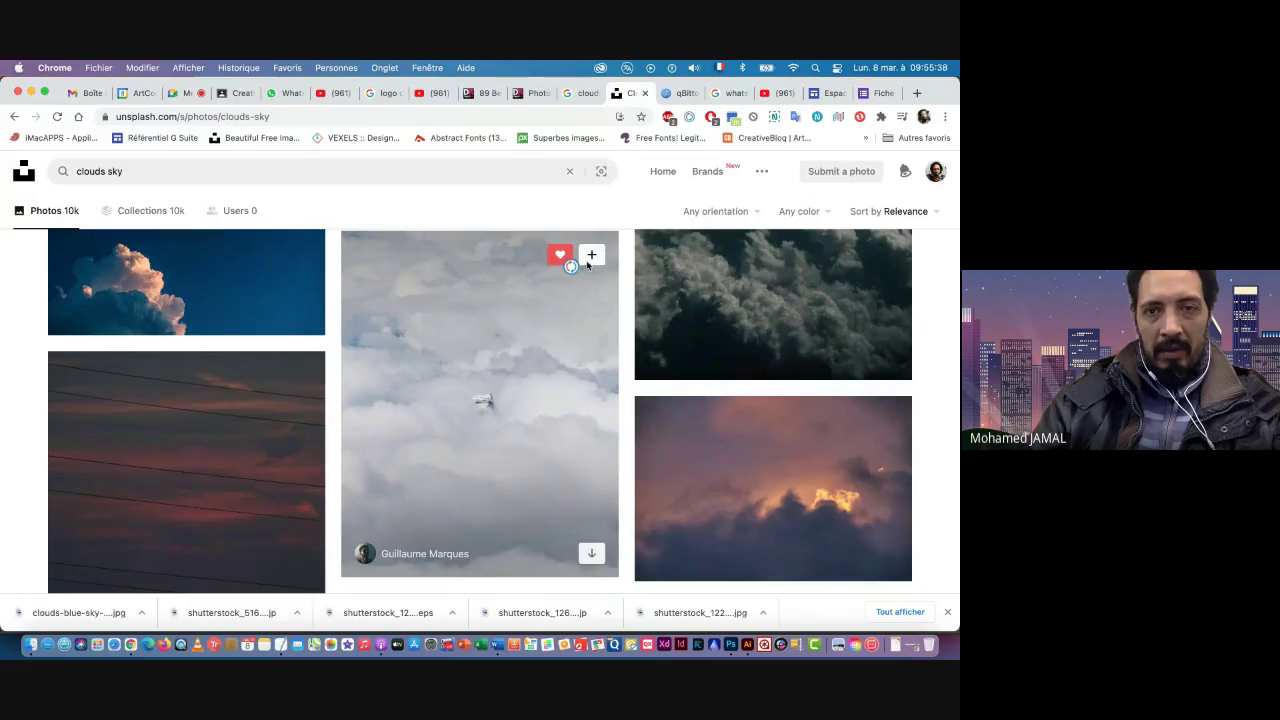
left_click(469, 413)
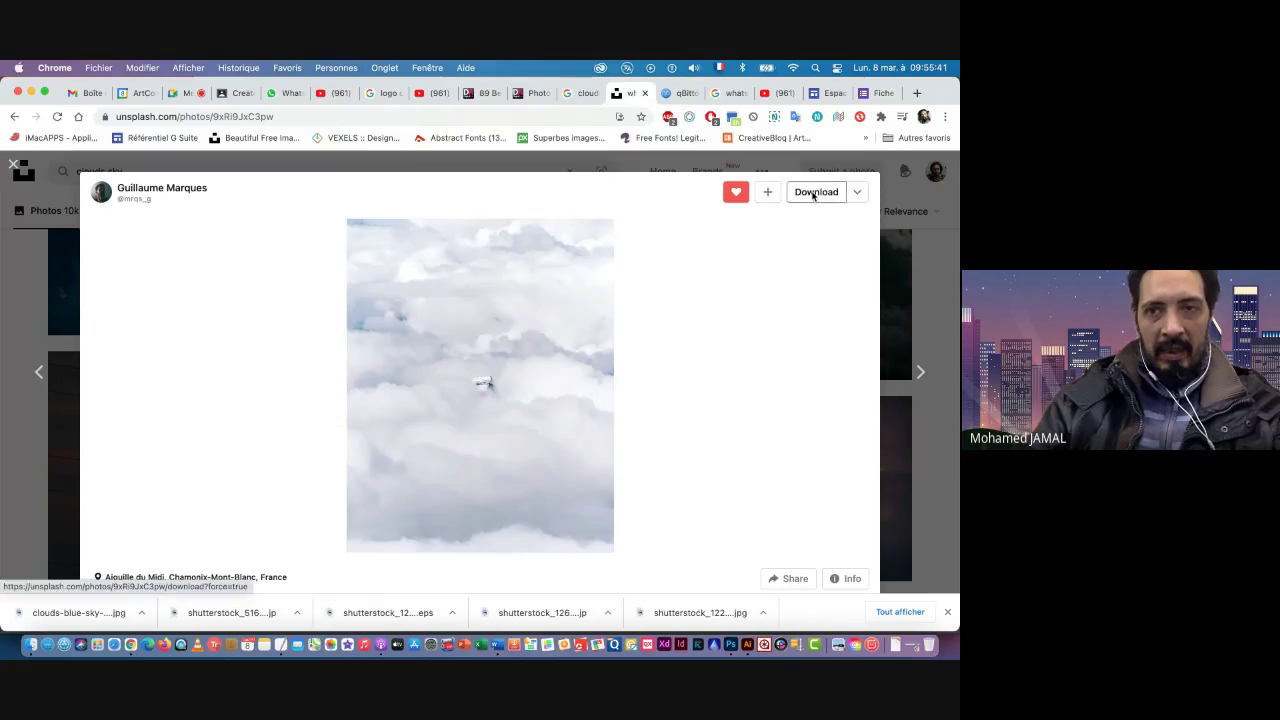
left_click(813, 193)
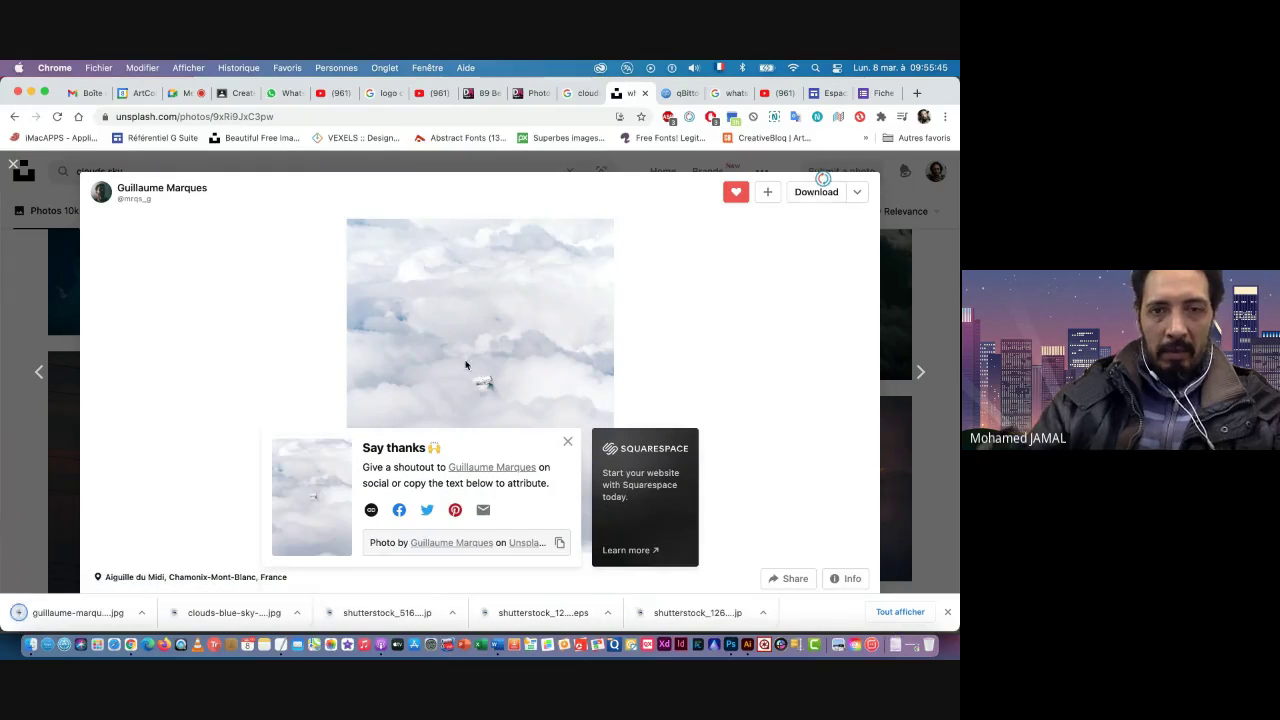
Step: Reveal the downloaded airplane-and-clouds JPEG in Finder, move it into the Create "Take a Break" 3D Text Composition folder, and close the Téléchargements window
left_click(141, 612)
left_click(175, 597)
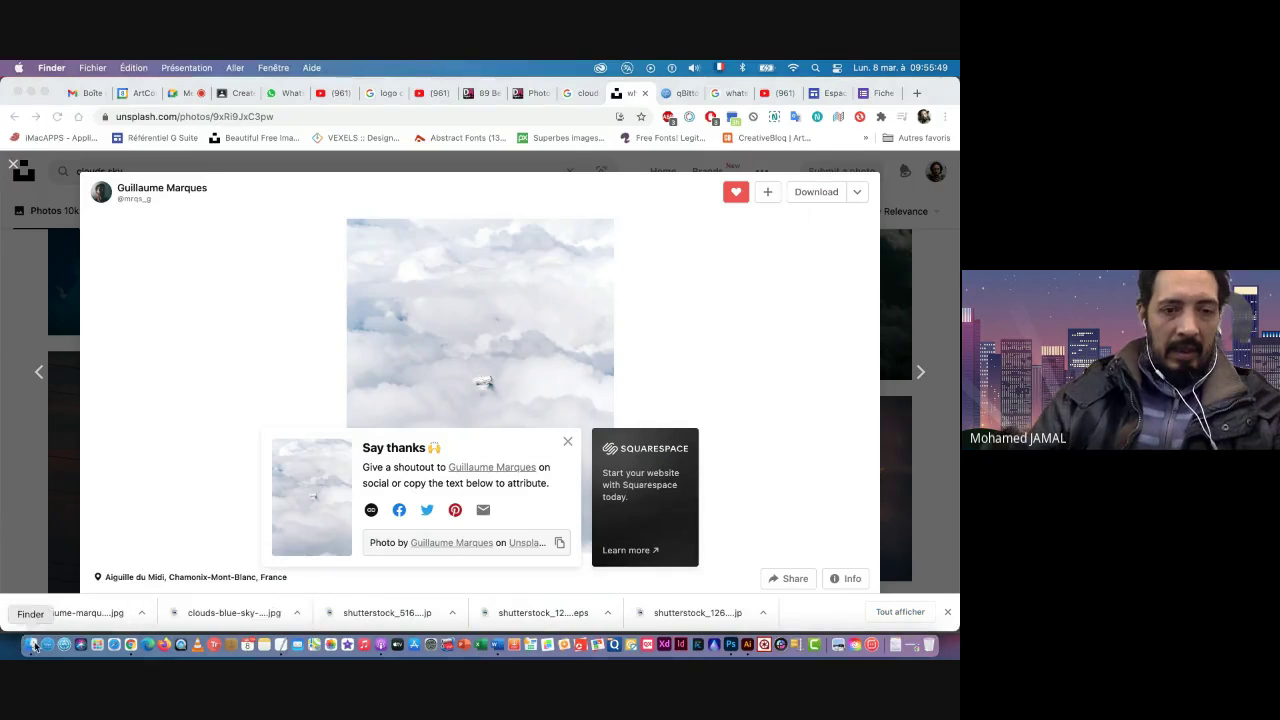
left_click(35, 644)
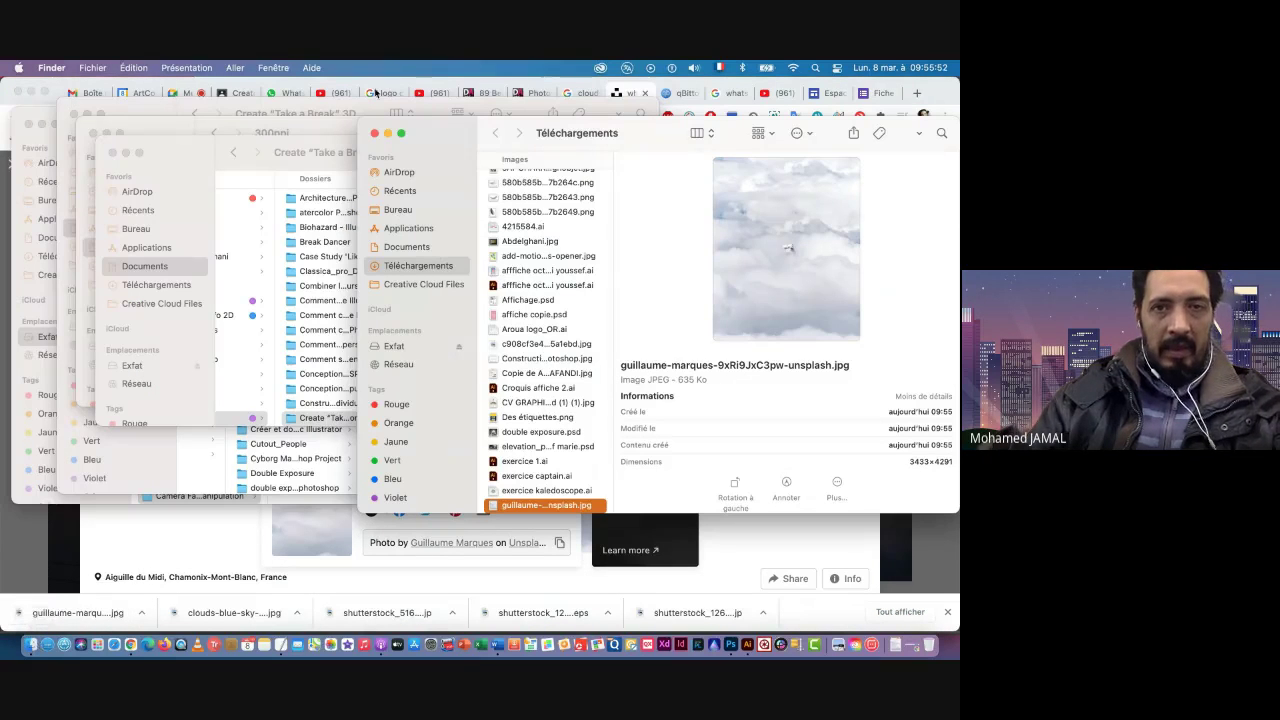
left_click_drag(444, 134, 684, 94)
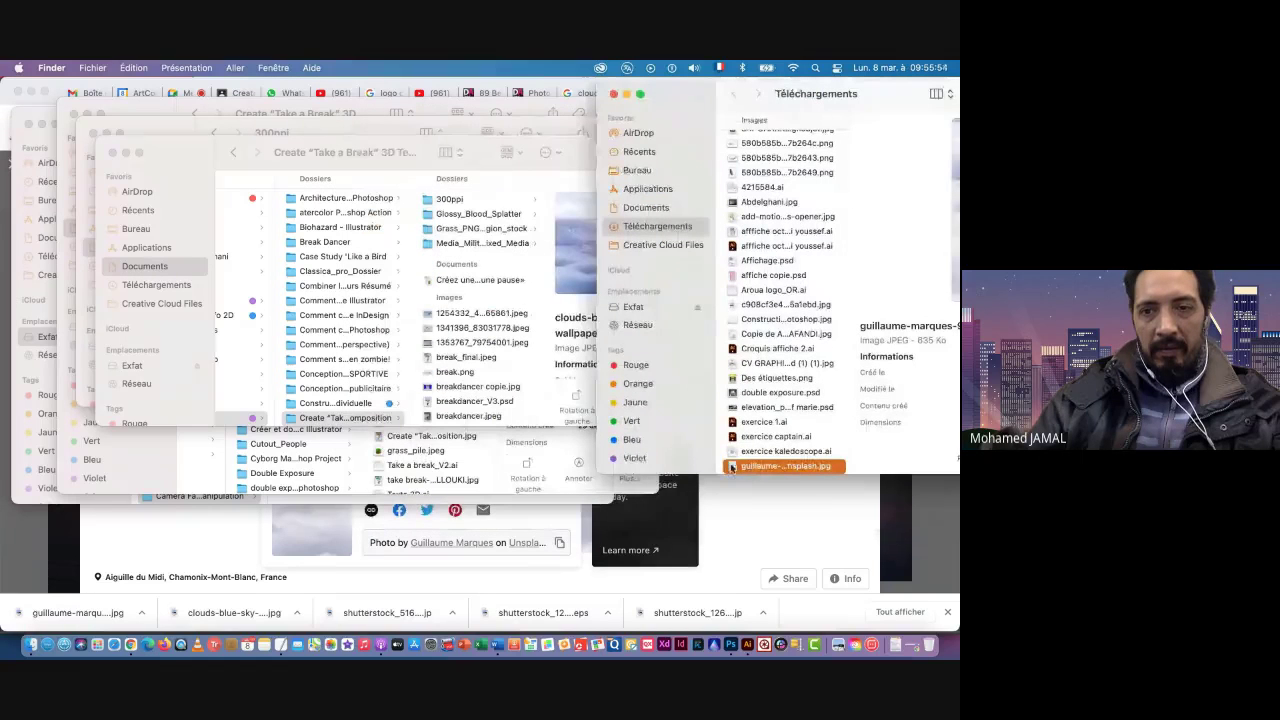
left_click_drag(735, 468, 512, 368)
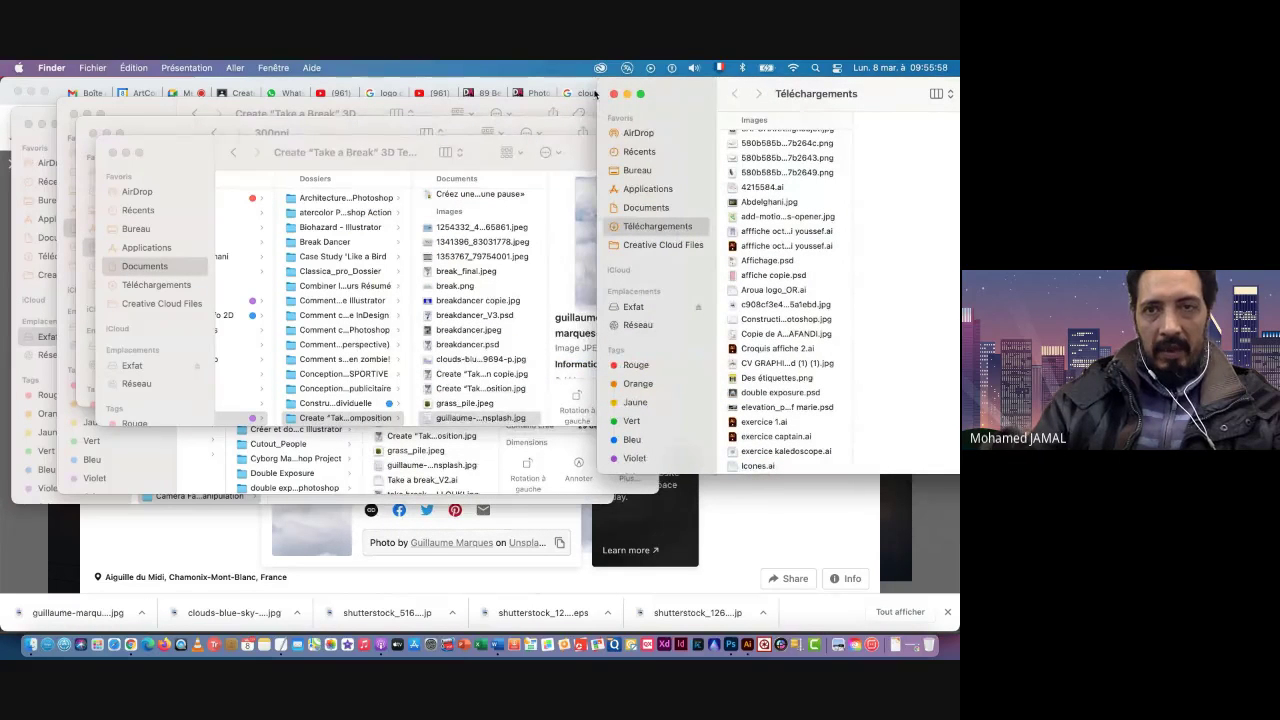
left_click(614, 93)
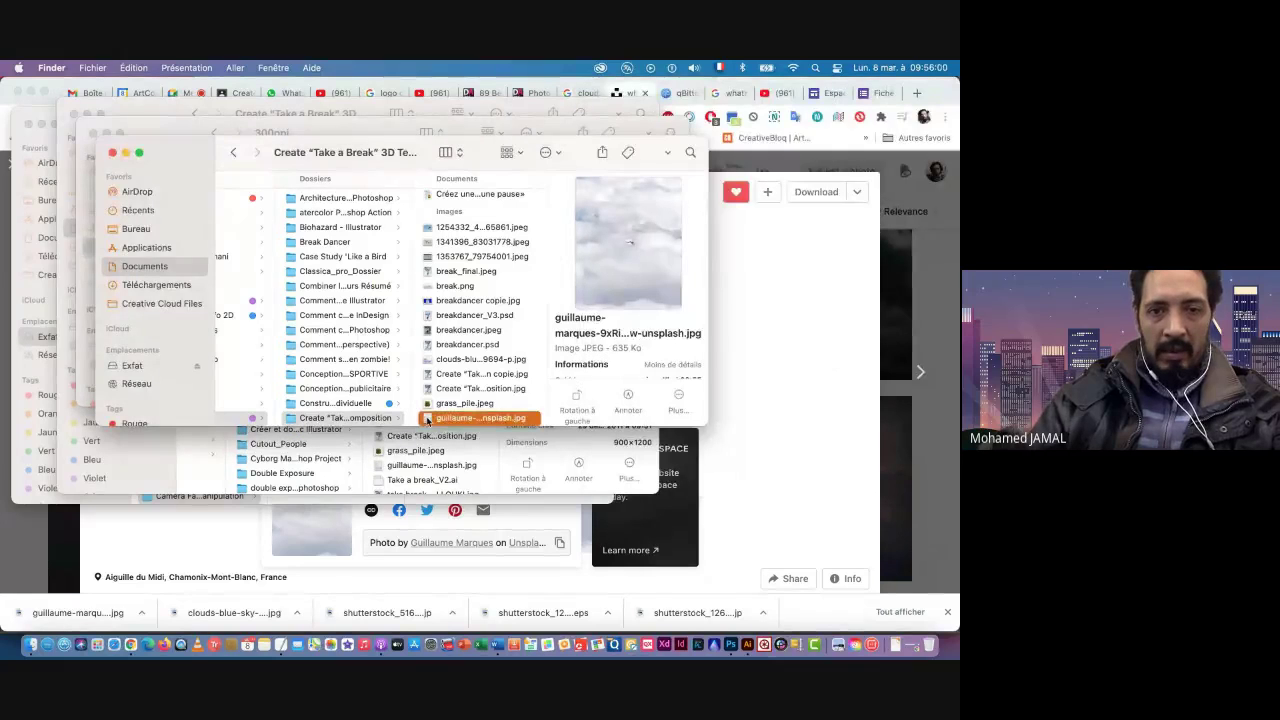
Step: Return to Chrome and close the airplane photo's detail view to get back to the Unsplash "clouds sky" results
key("super+Tab")
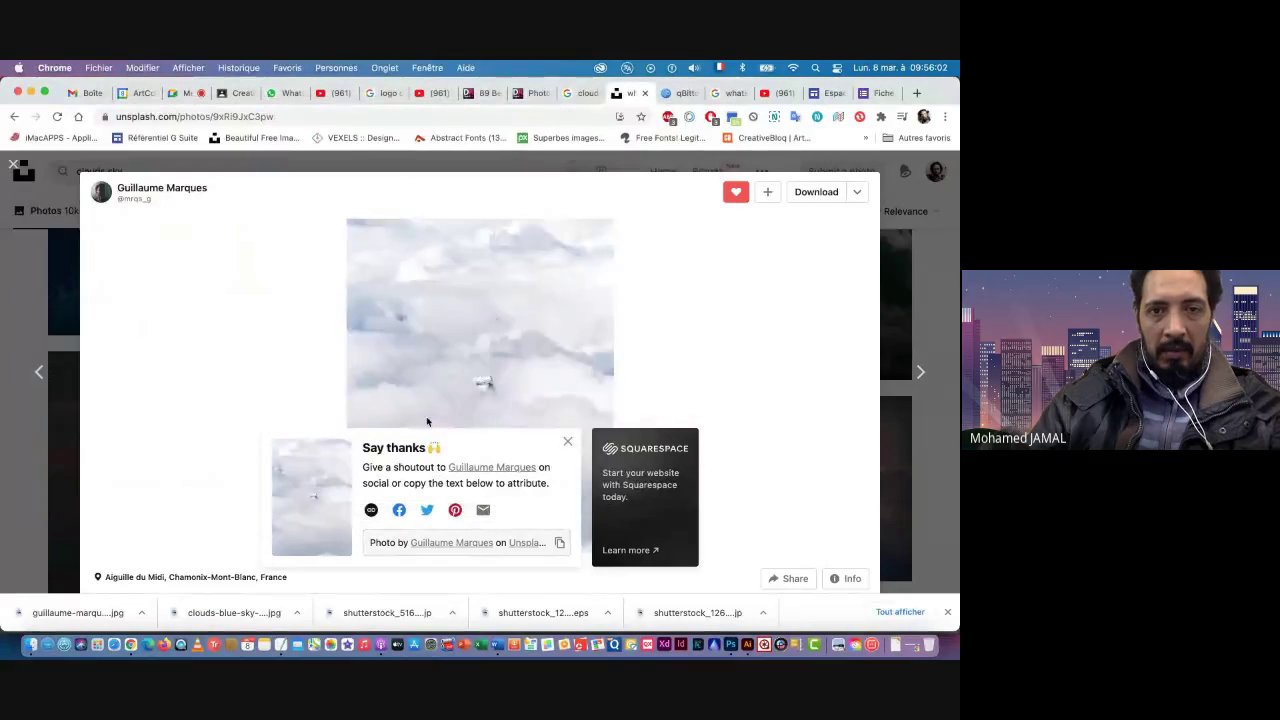
key("super+Tab")
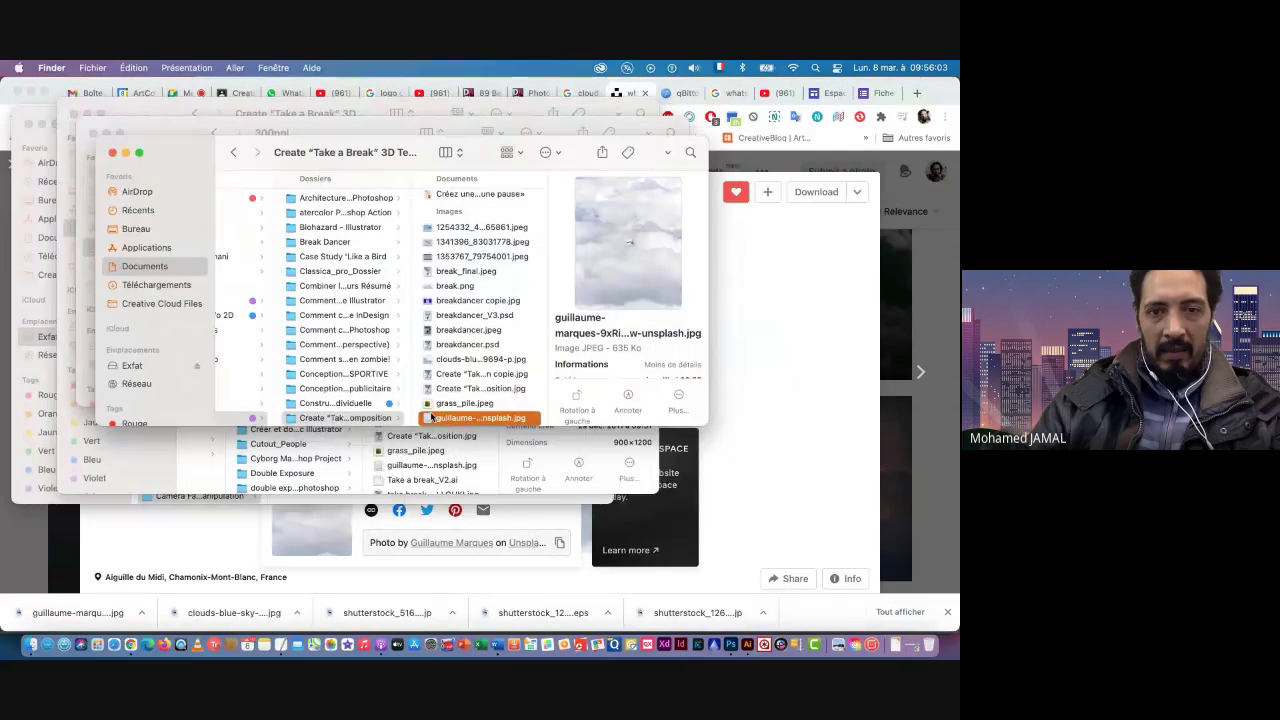
left_click(935, 92)
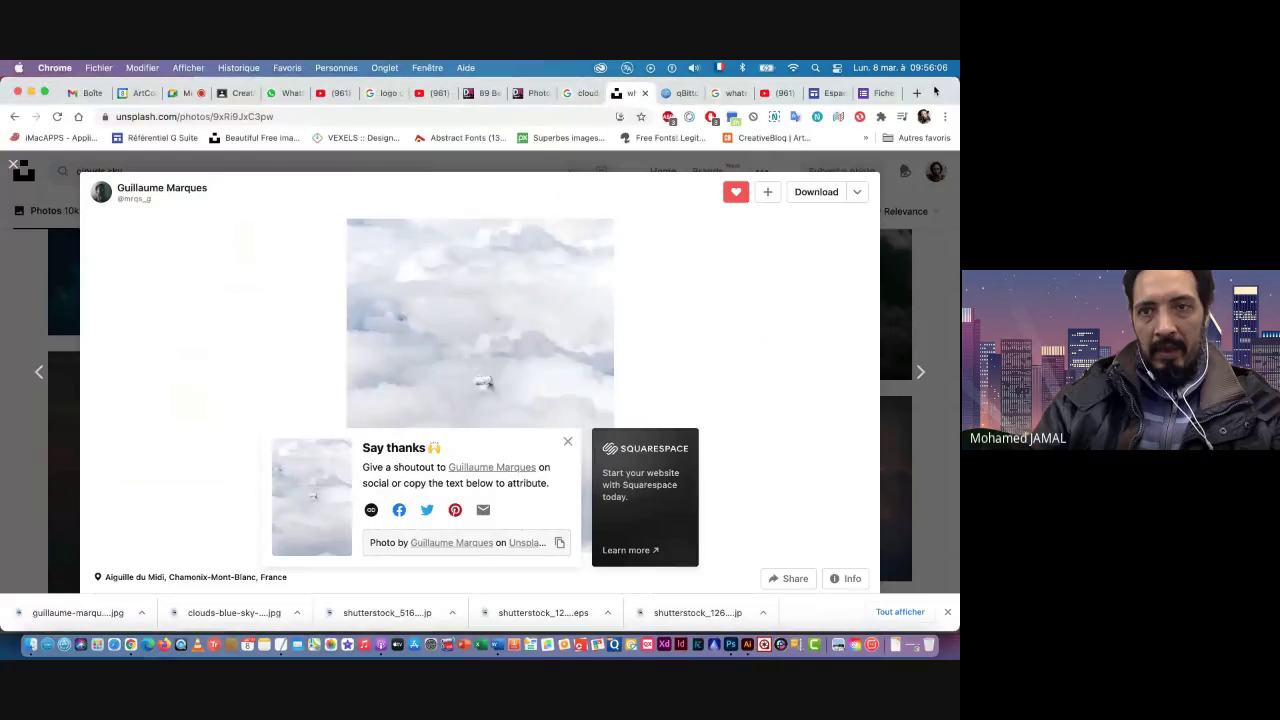
left_click(15, 166)
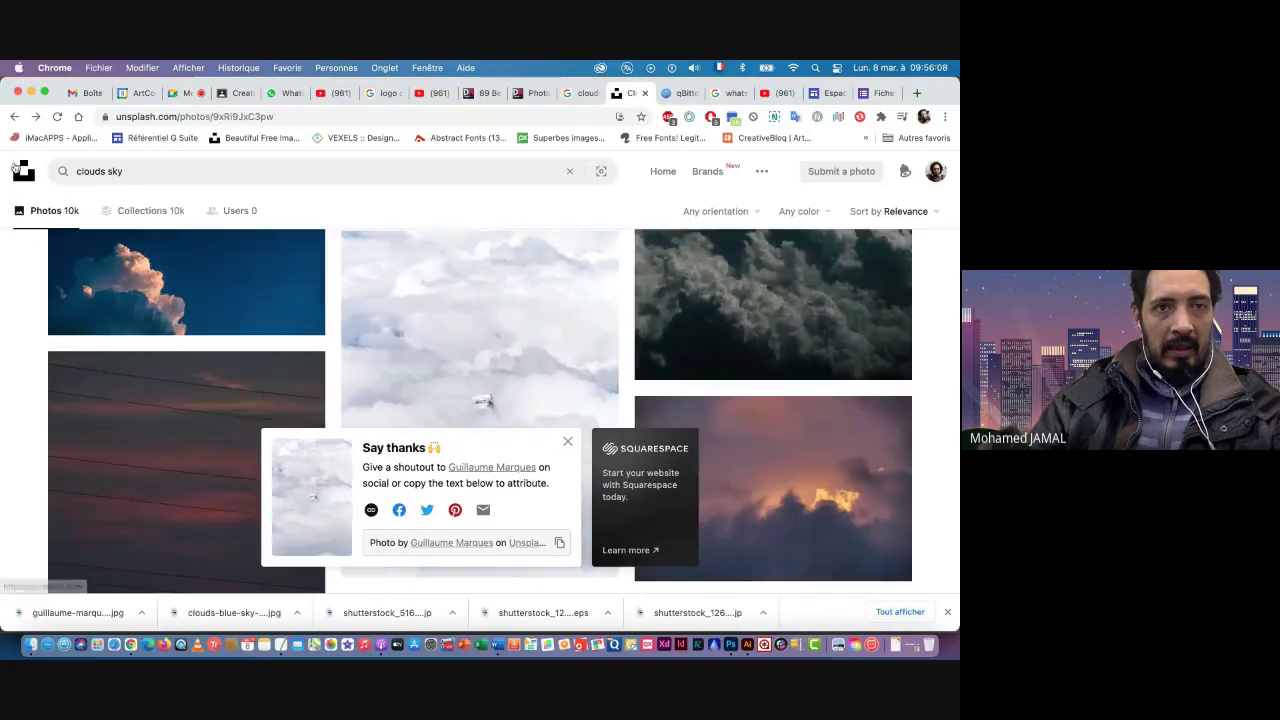
Step: Minimize Chrome, close the surplus Finder windows, and move the composition folder window aside to expose the Photoshop canvas
left_click(31, 92)
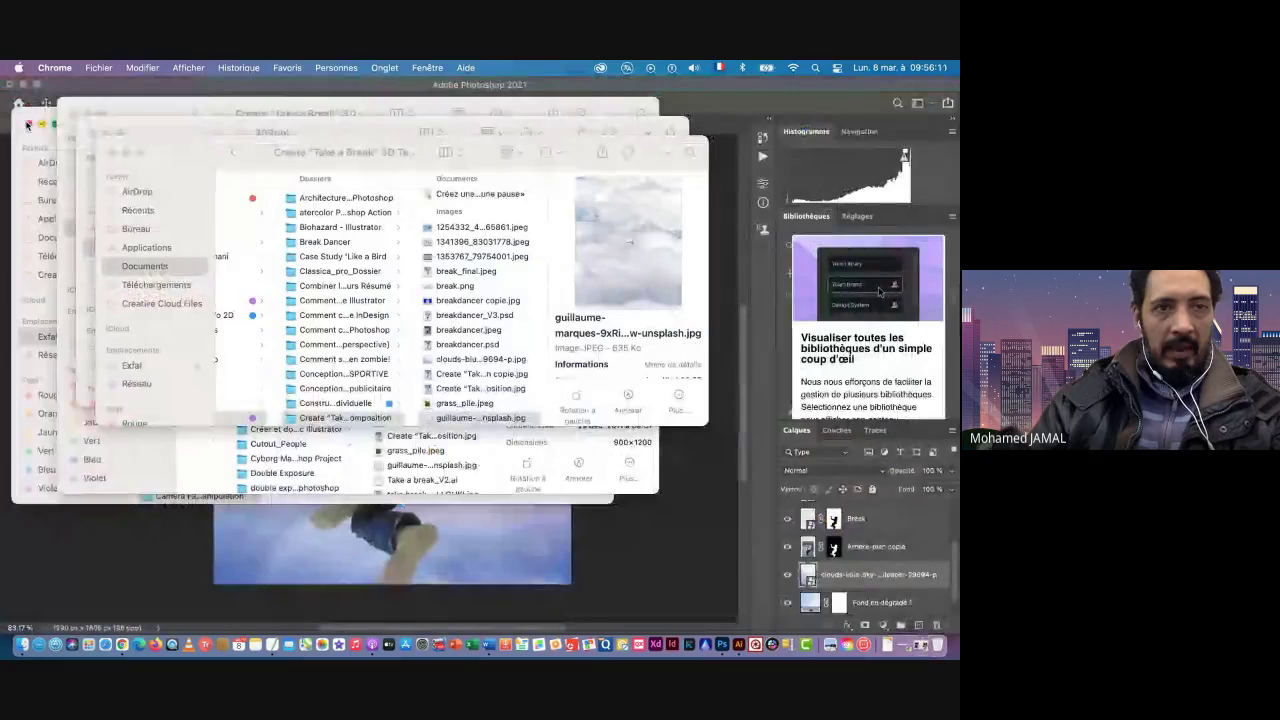
left_click(28, 124)
left_click(74, 114)
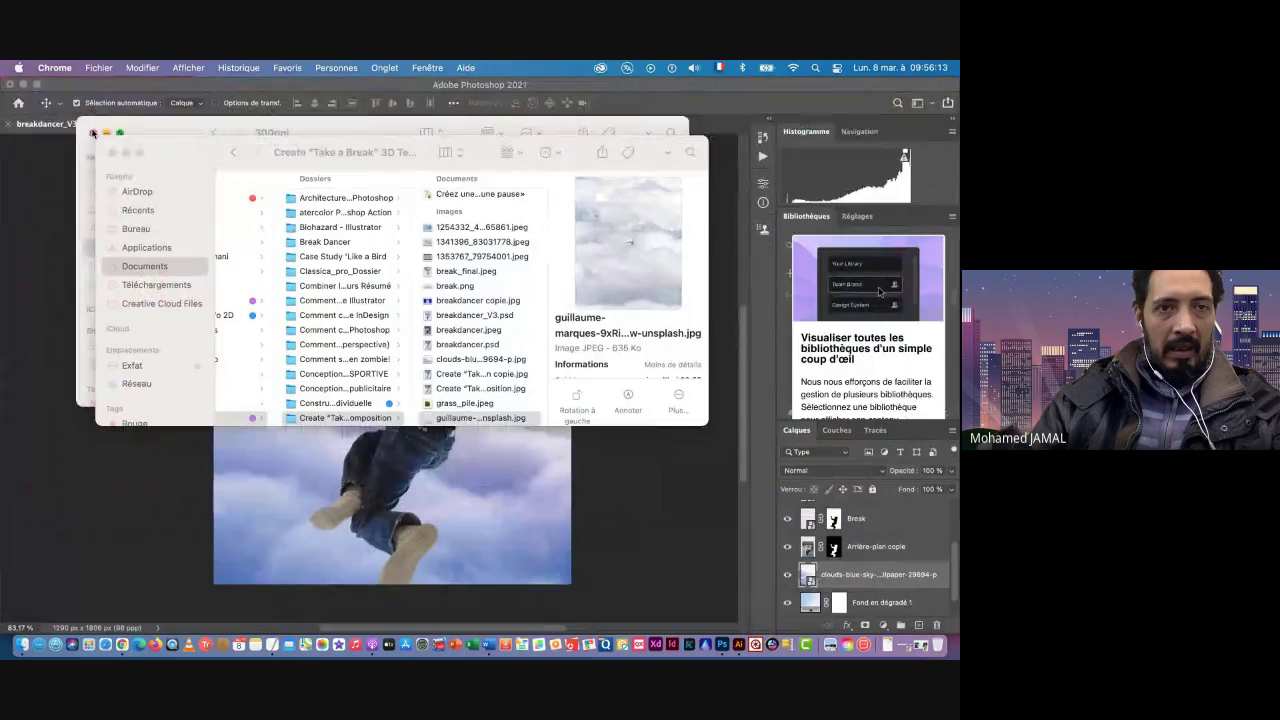
left_click(92, 132)
left_click_drag(198, 152, 485, 157)
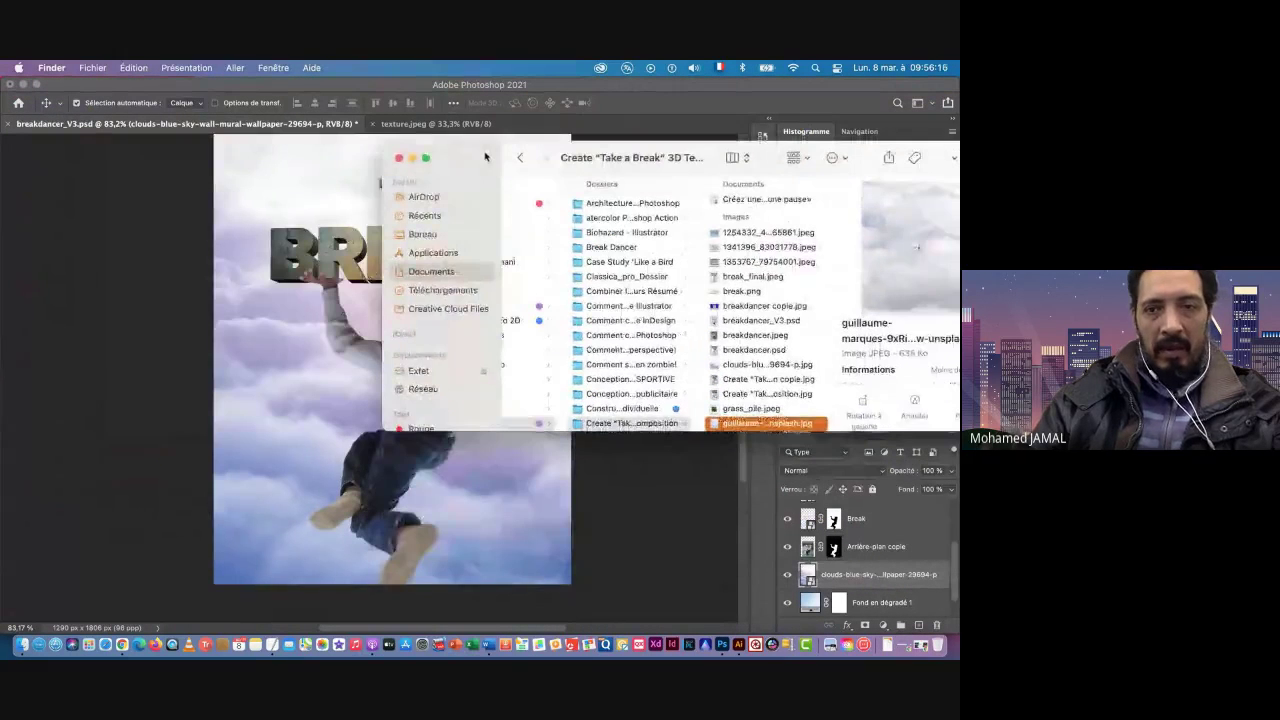
Step: Place the guillaume-marques airplane-and-clouds JPEG into breakdancer_V3.psd above the clouds wallpaper layer, shift it slightly down, and commit the placement
left_click_drag(767, 423, 305, 415)
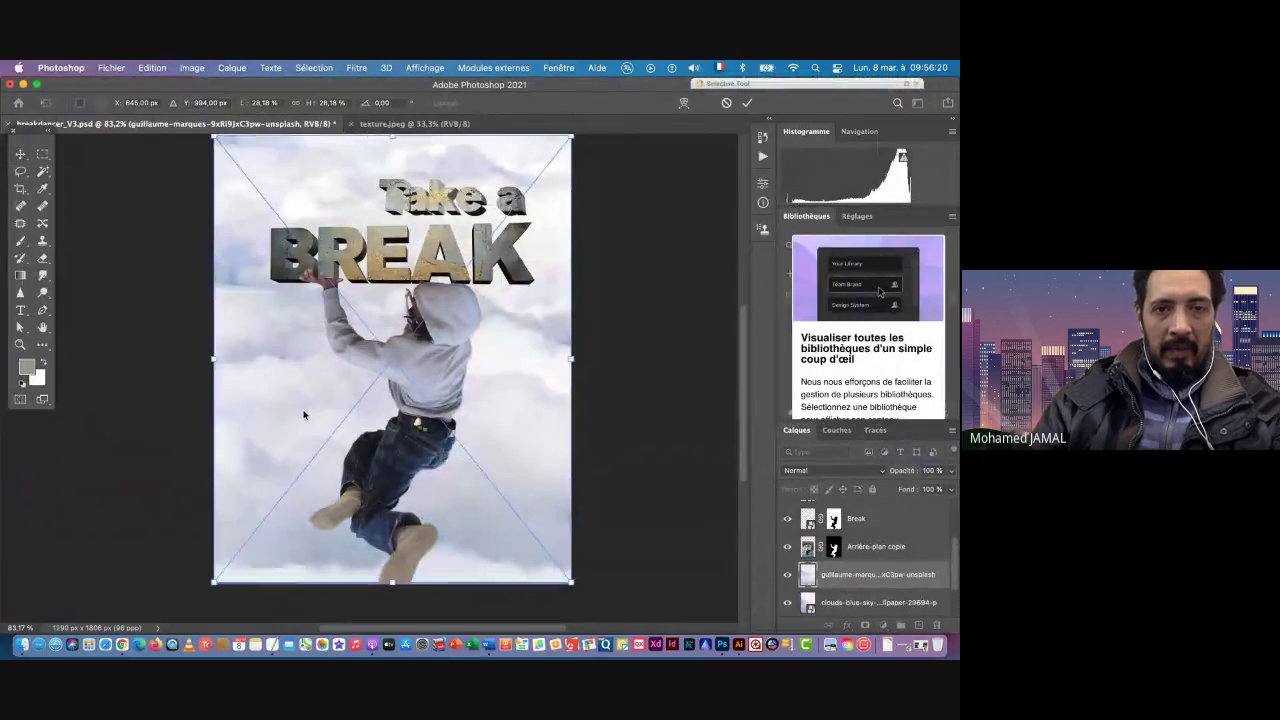
scroll(500, 463, "down", 5)
scroll(526, 463, "up", 6)
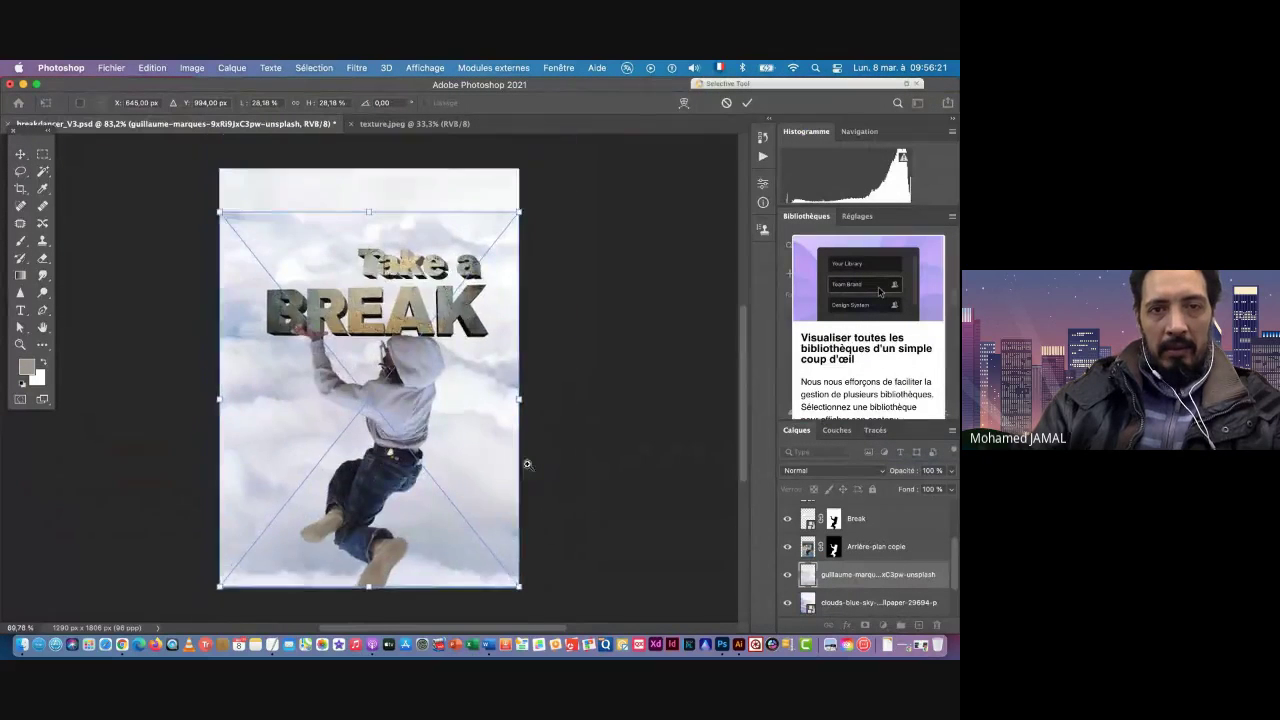
scroll(525, 464, "down", 3)
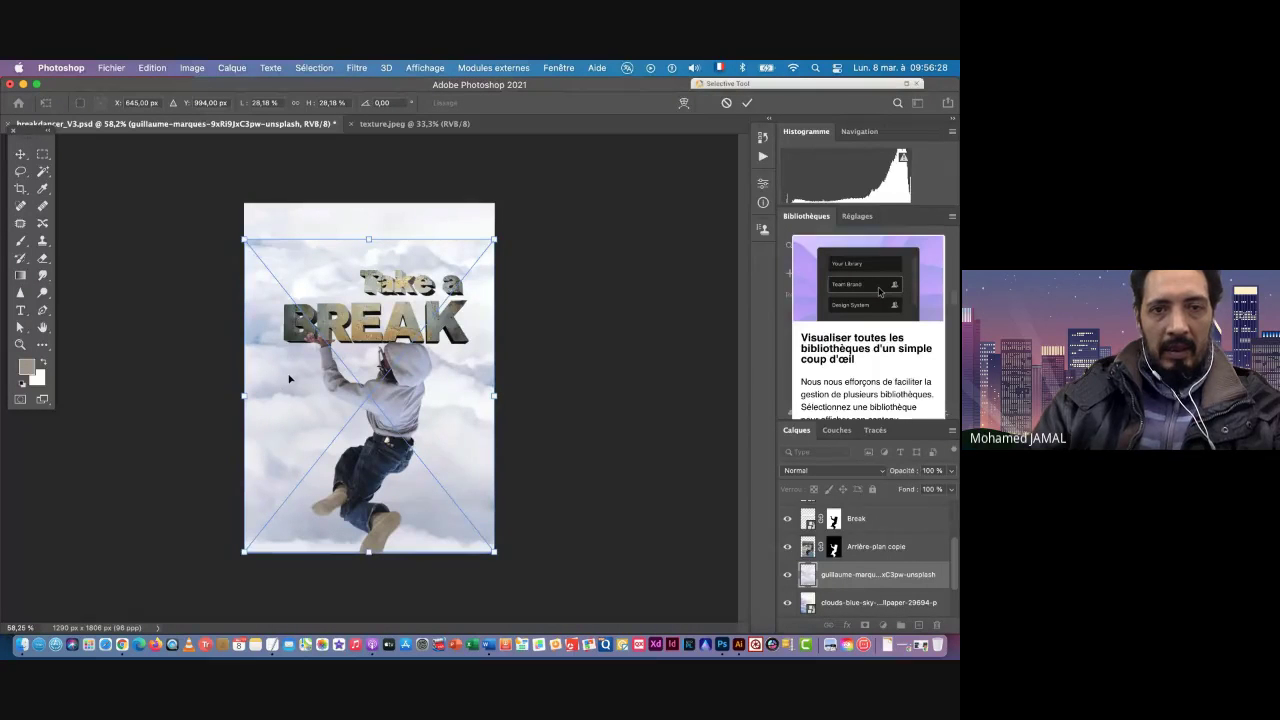
left_click_drag(283, 377, 275, 408)
key("Return")
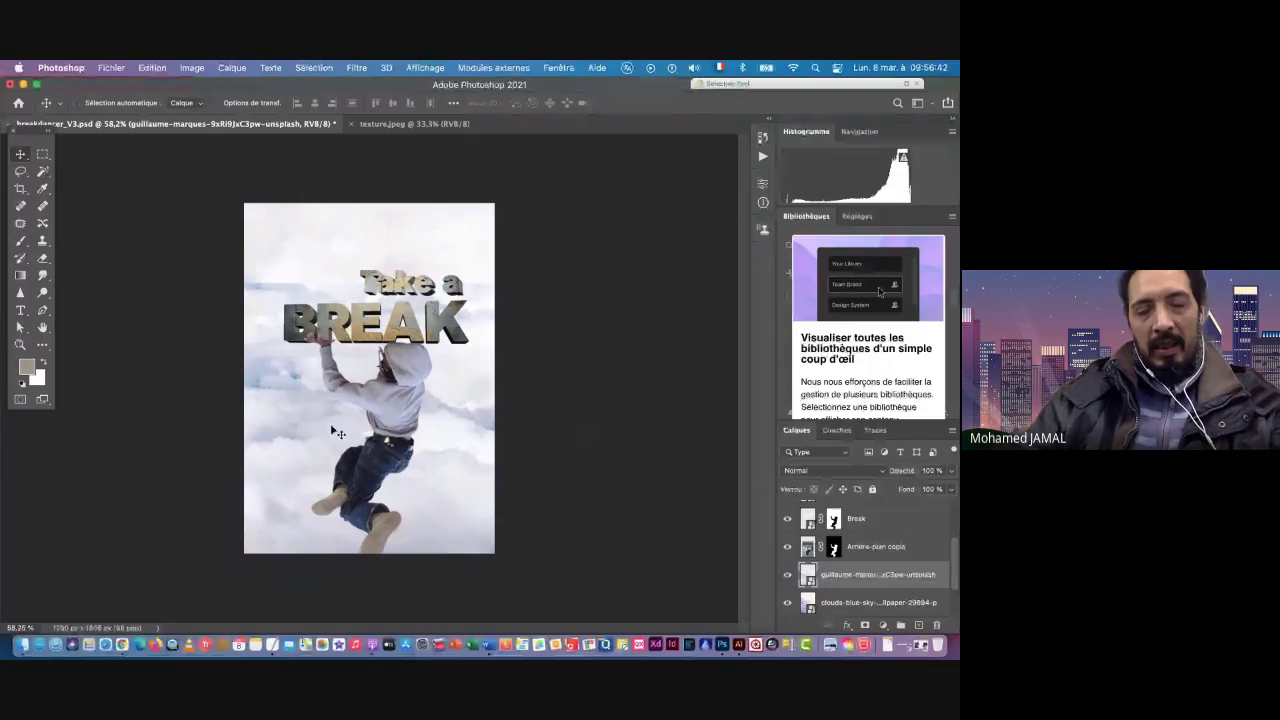
Step: Add layer masks to the guillaume-marques and clouds-blue-sky layers, and make the guillaume-marques mask active
left_click_drag(358, 437, 425, 450)
left_click_drag(427, 539, 356, 451)
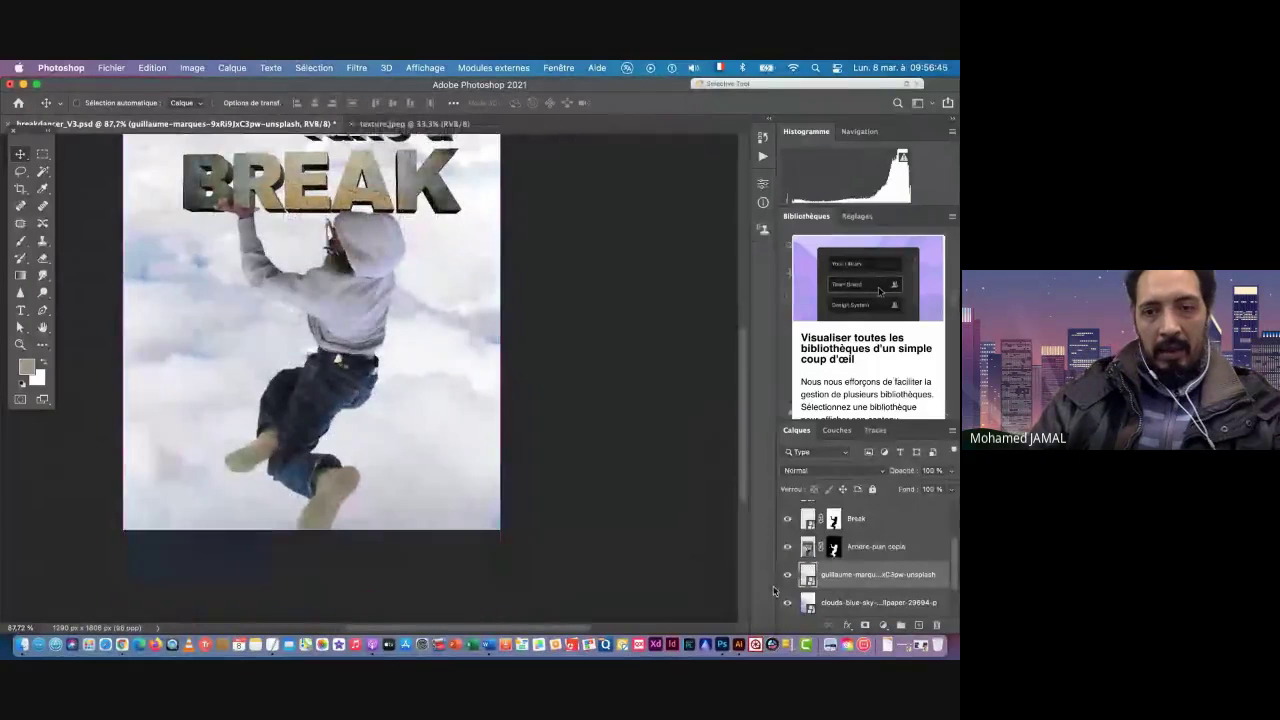
left_click(866, 627)
left_click(834, 603)
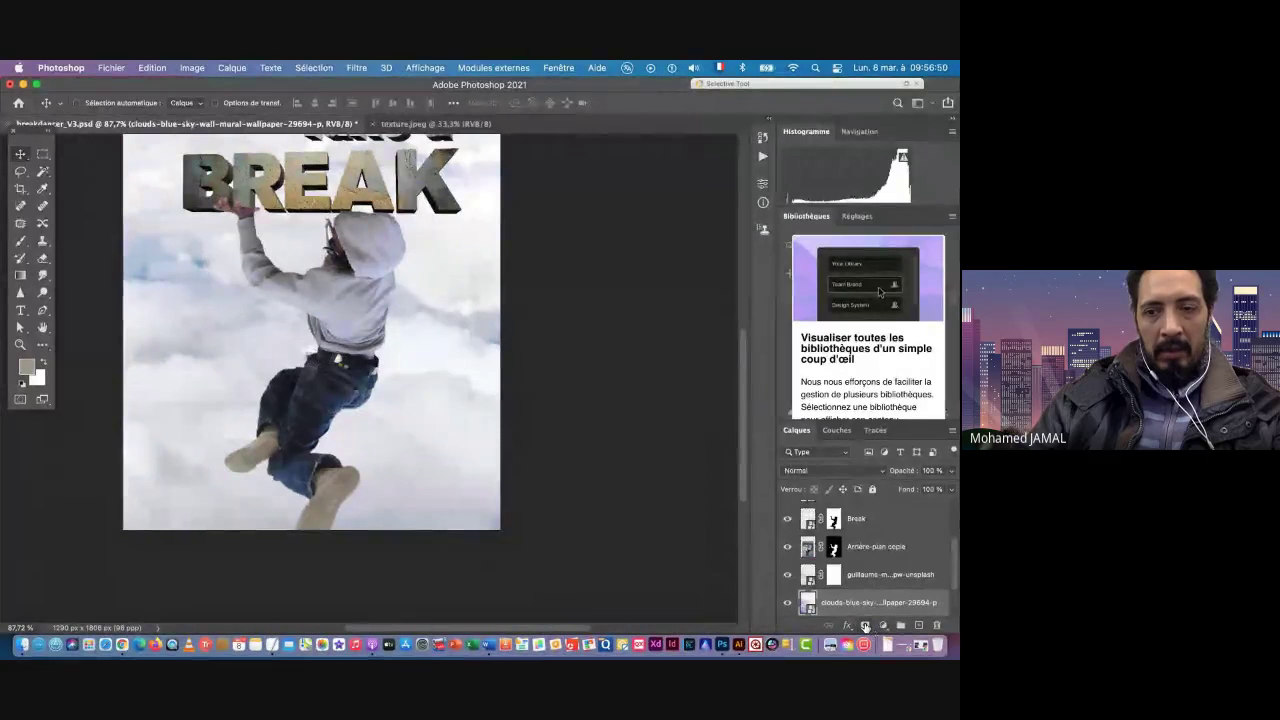
left_click(866, 627)
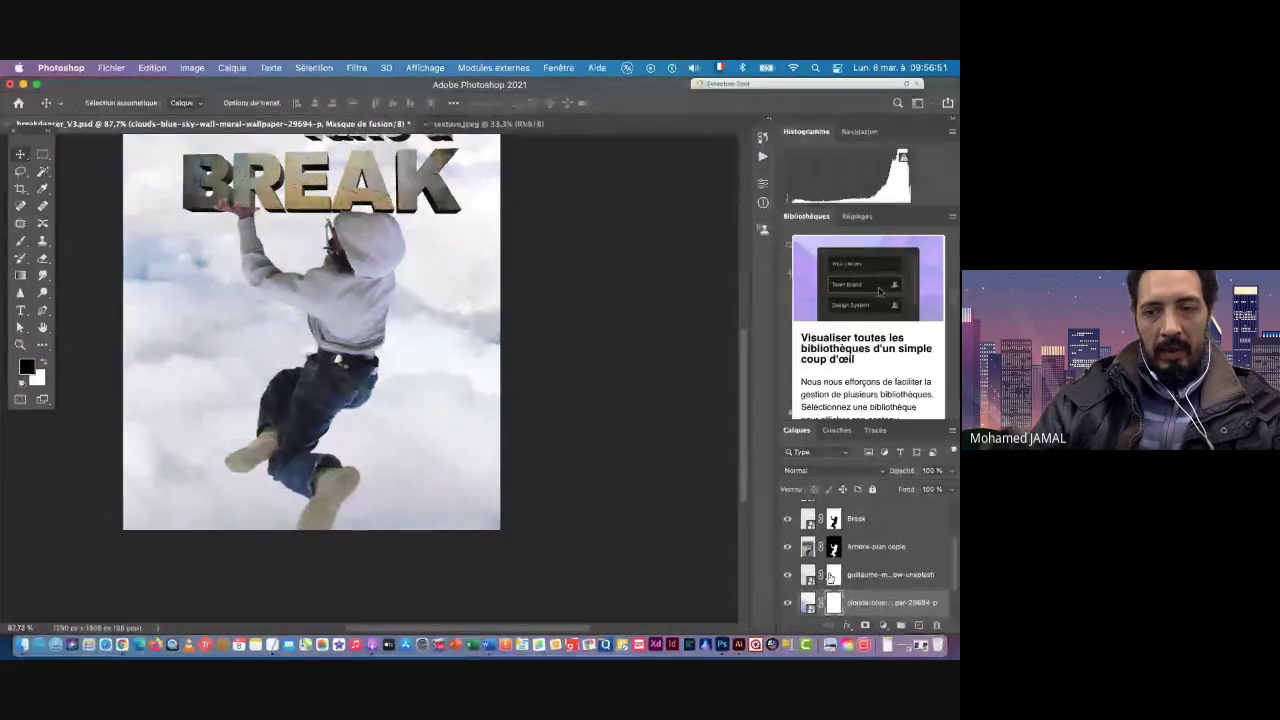
left_click(834, 576)
Step: Activate the Brush tool for the guillaume-marques layer mask and check the available brush presets
scroll(378, 372, "down", 4)
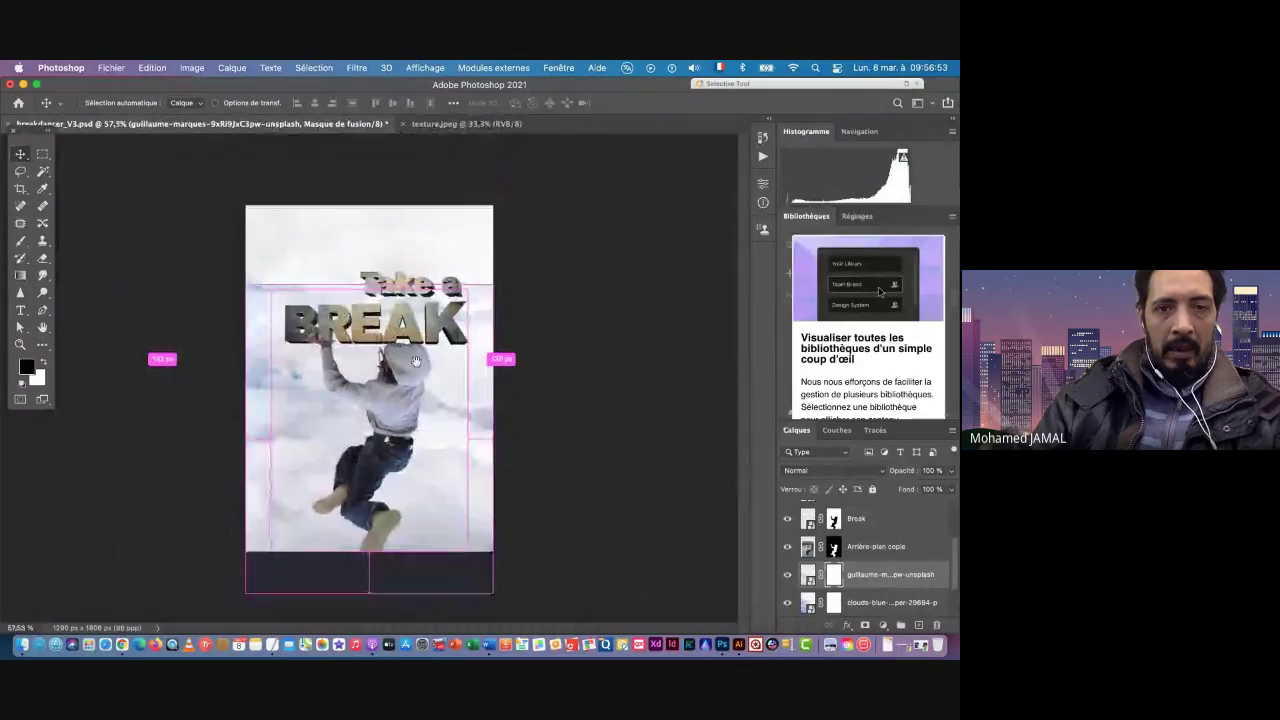
scroll(378, 372, "up", 4)
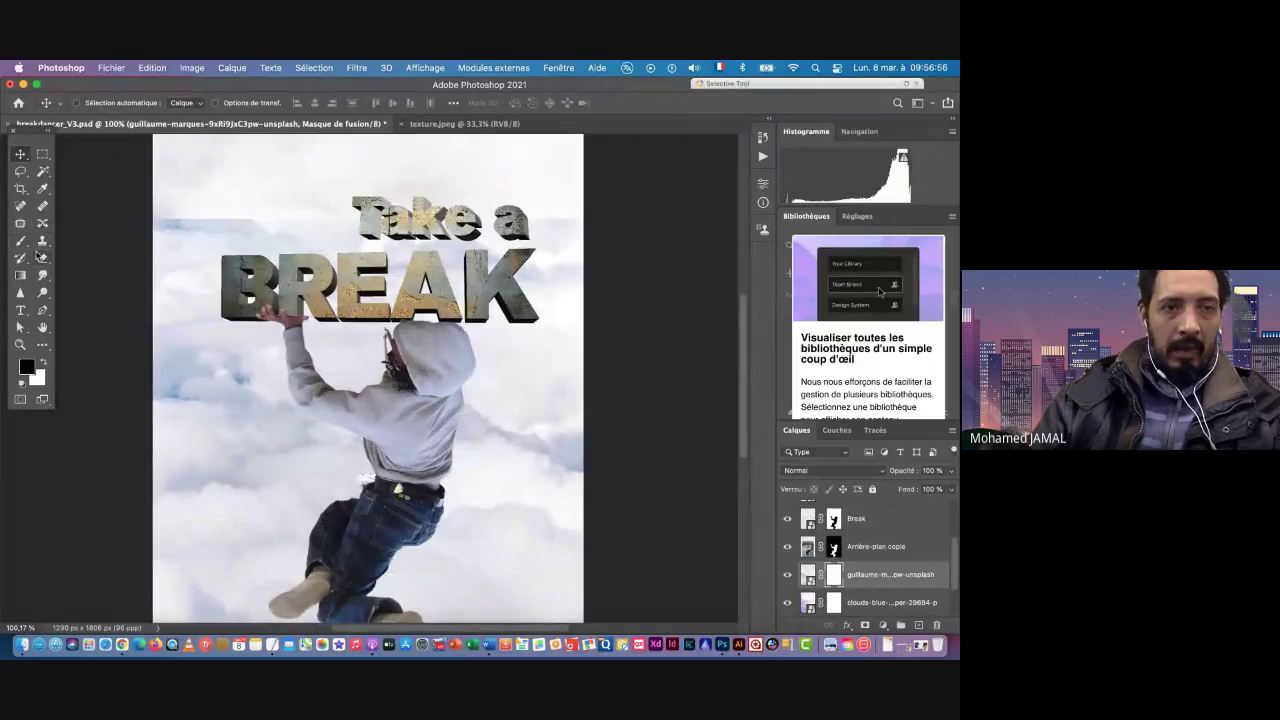
left_click(20, 243)
right_click(222, 217)
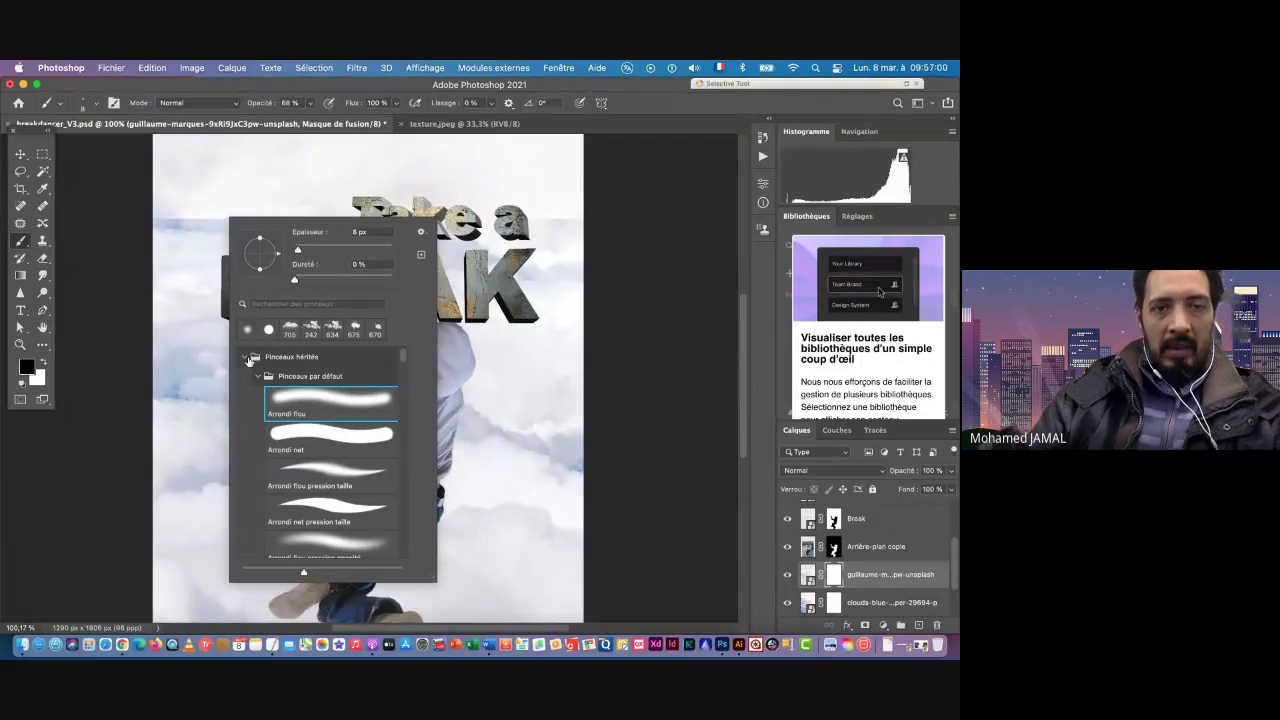
left_click(285, 87)
Step: Switch to Finder and look through the composition folder's lunaregina clouds.abr brush file and the blood splatter, grass and Media Militia subfolders
key("super+Tab")
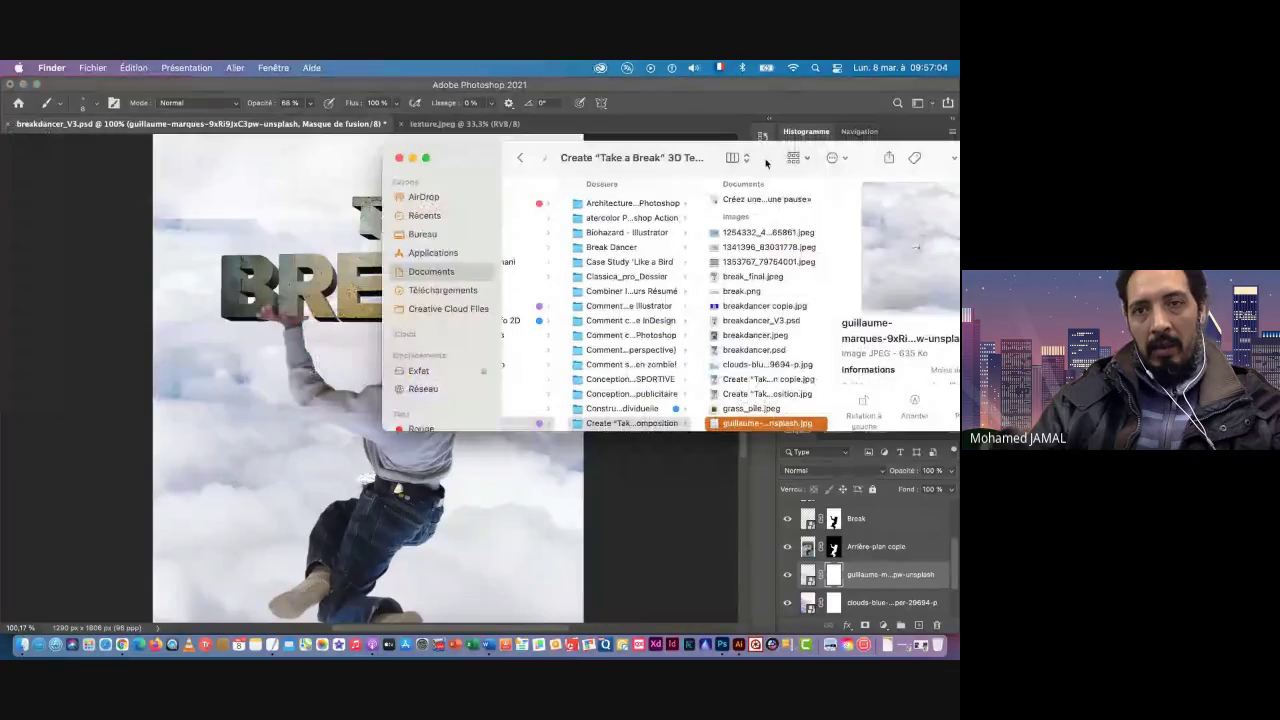
left_click_drag(764, 153, 634, 139)
scroll(671, 352, "down", 4)
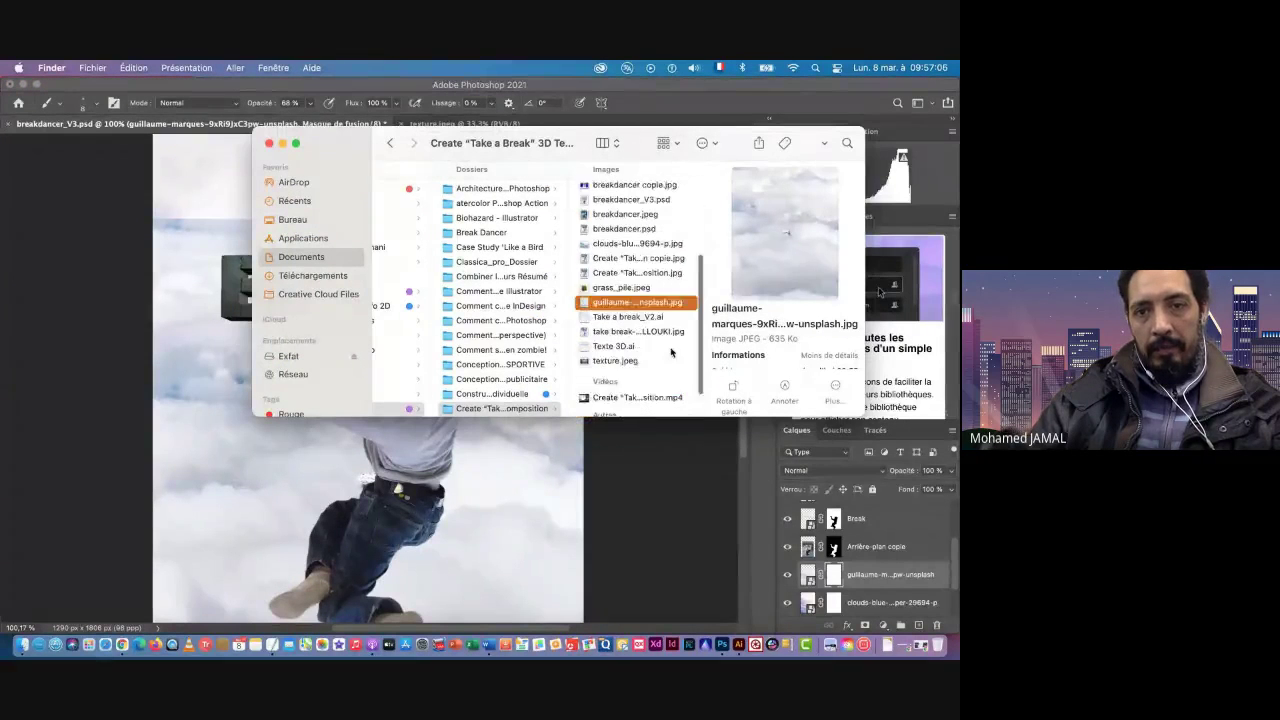
scroll(671, 352, "down", 2)
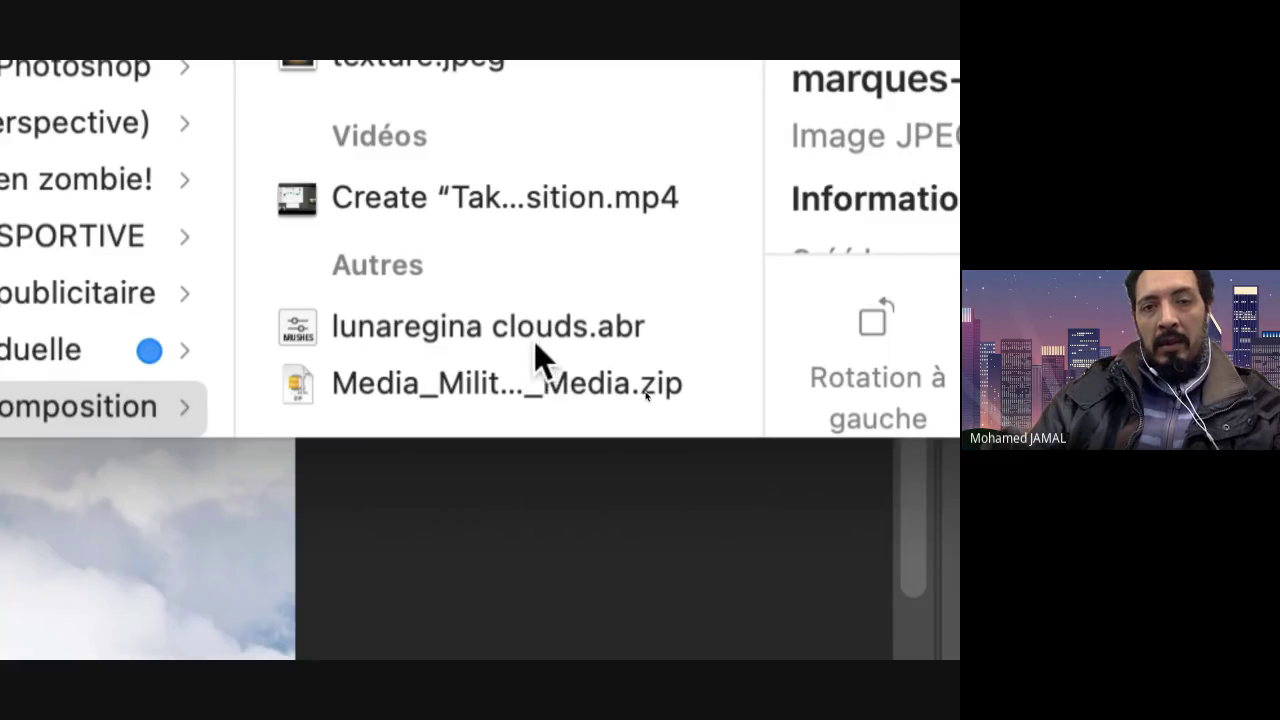
scroll(660, 251, "up", 5)
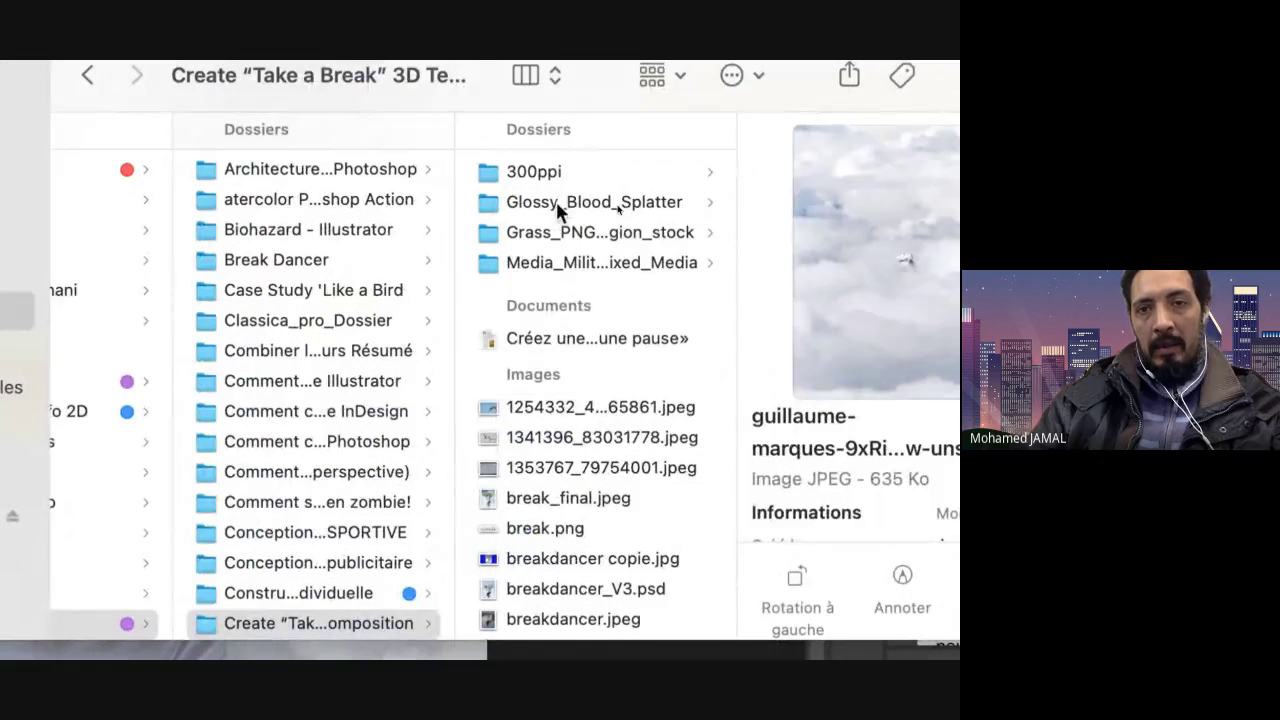
left_click(634, 210)
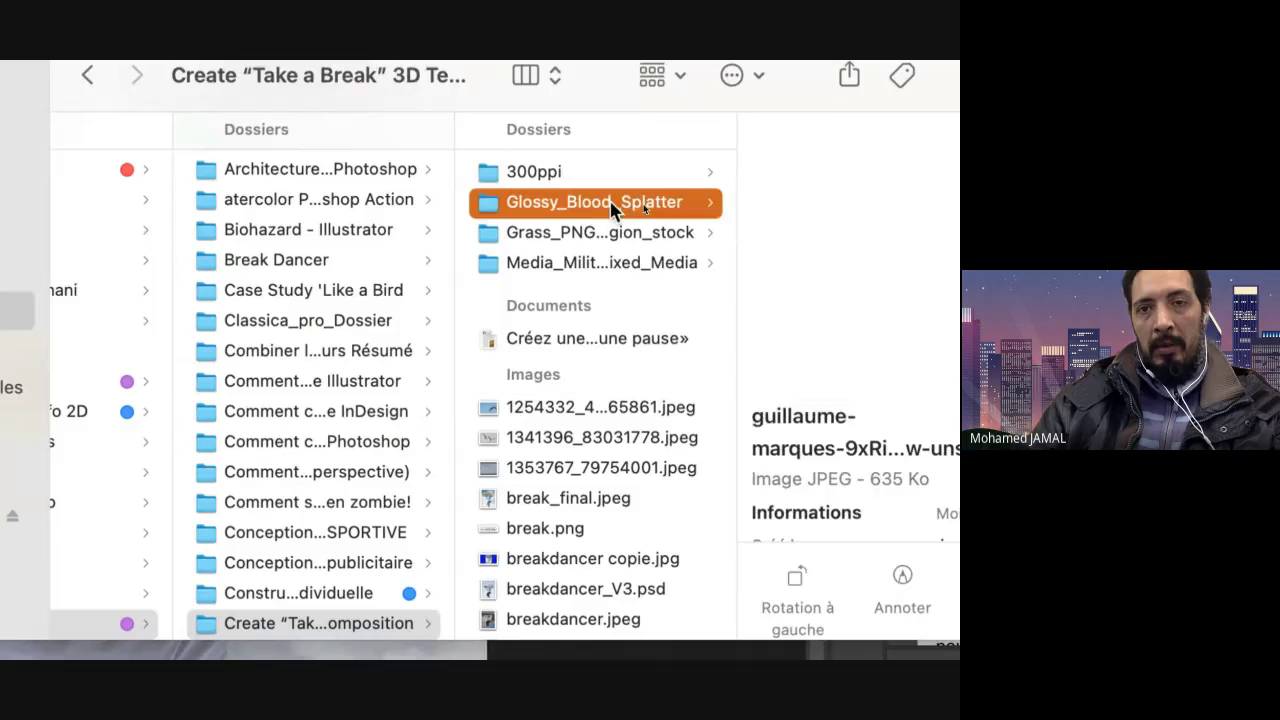
left_click(549, 240)
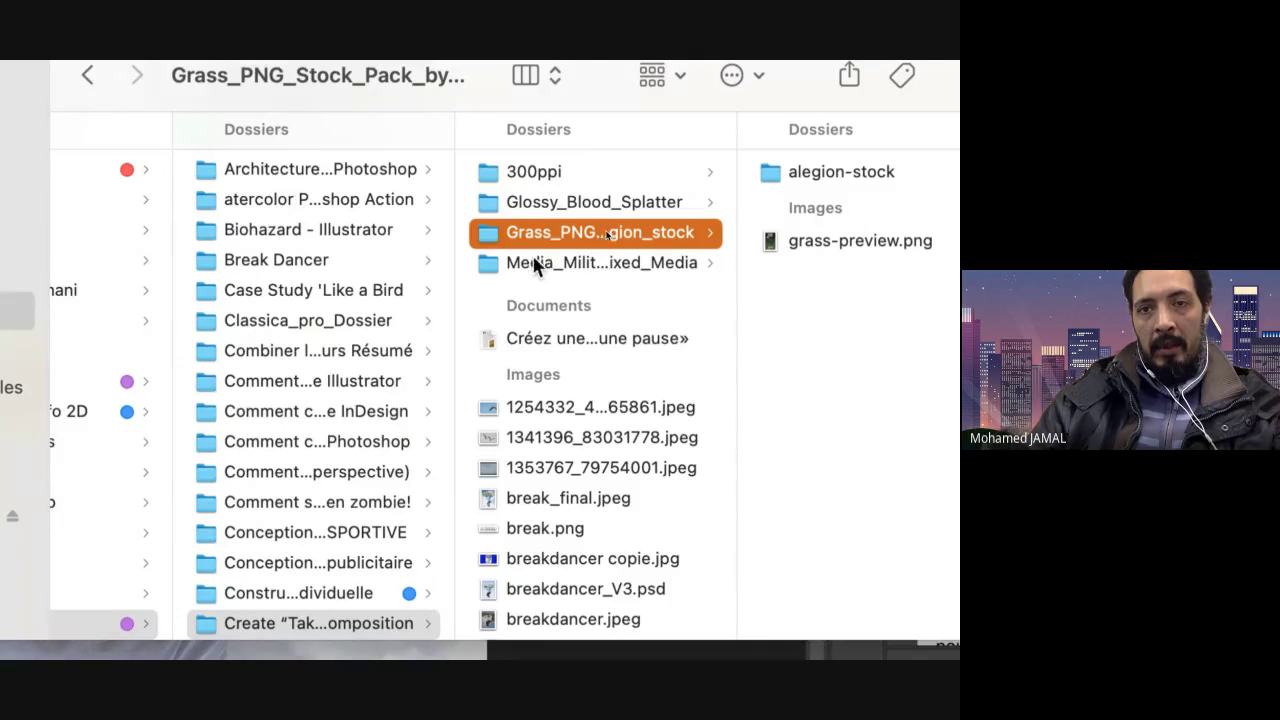
left_click(551, 266)
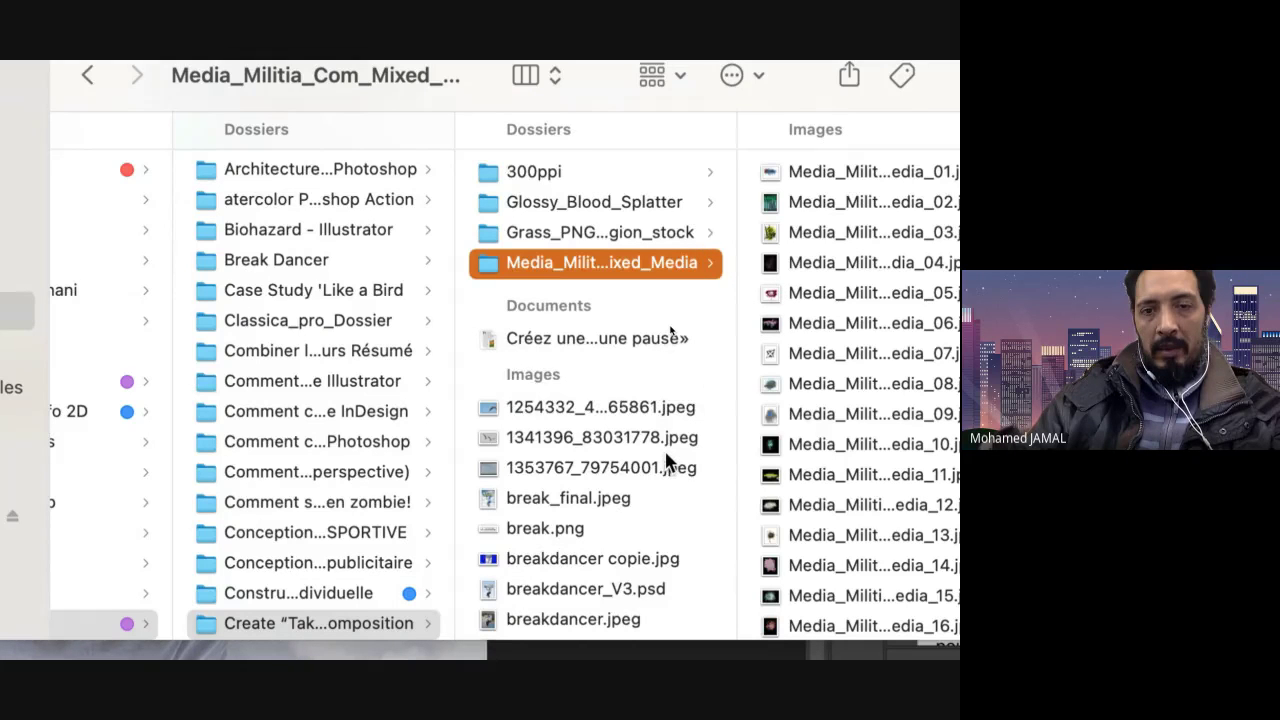
scroll(665, 460, "down", 10)
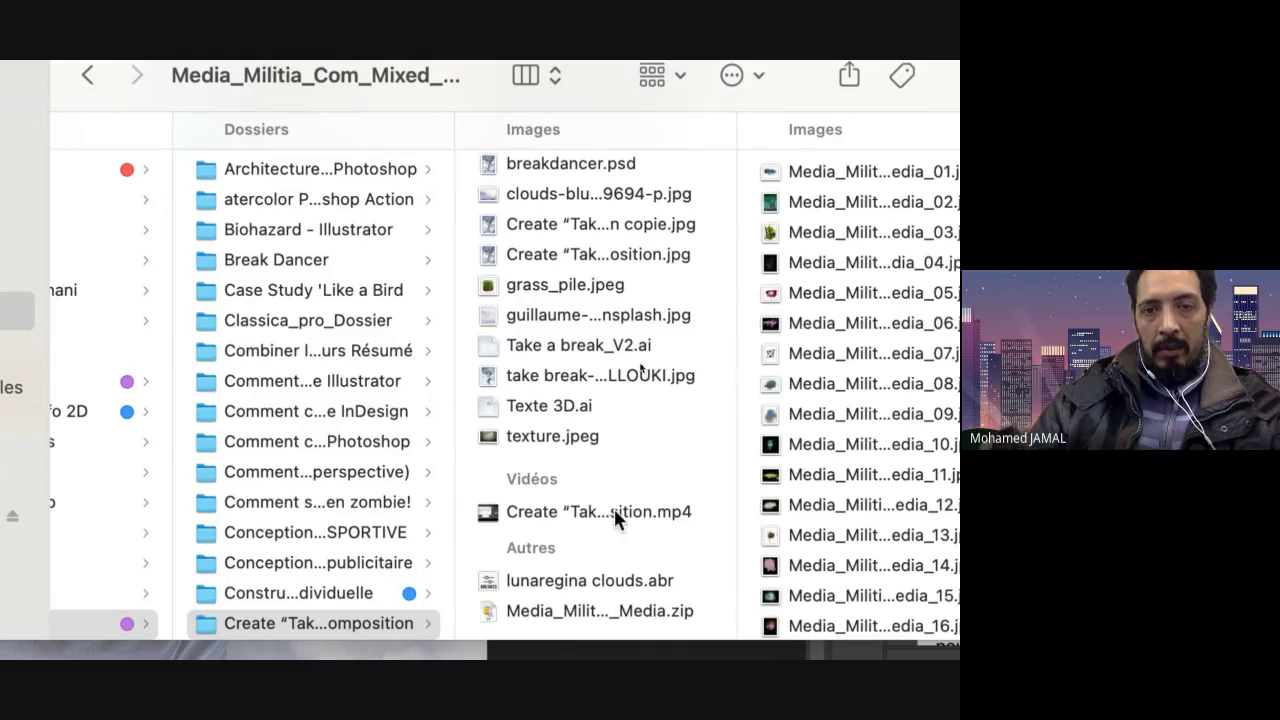
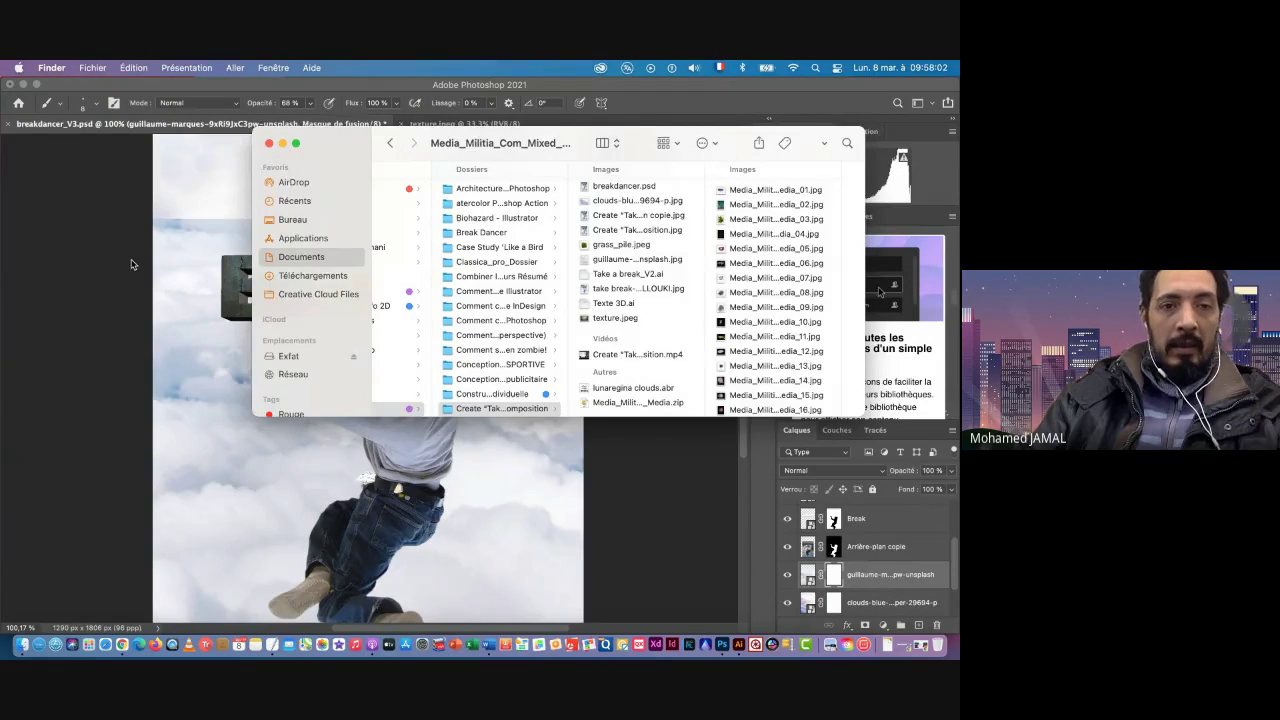
Step: Return to Photoshop and choose the cl2 brush from the lunaregina clouds 2 brush set
left_click(131, 264)
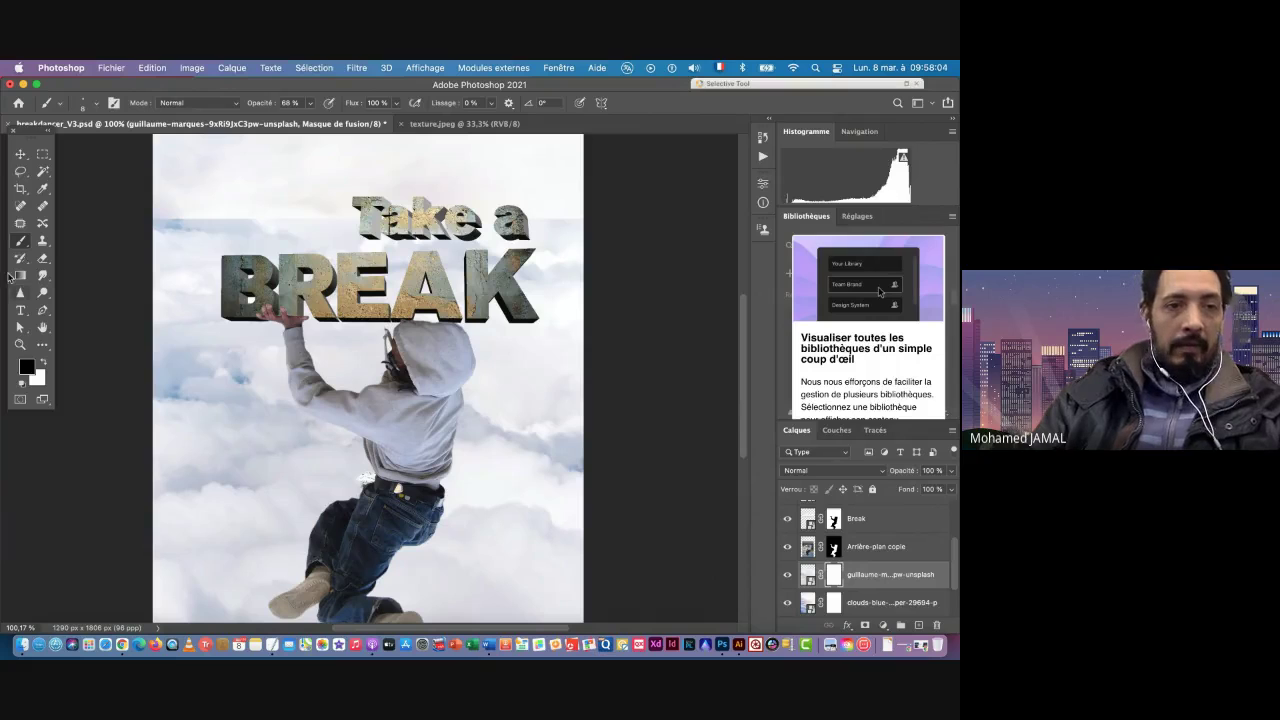
left_click(63, 104)
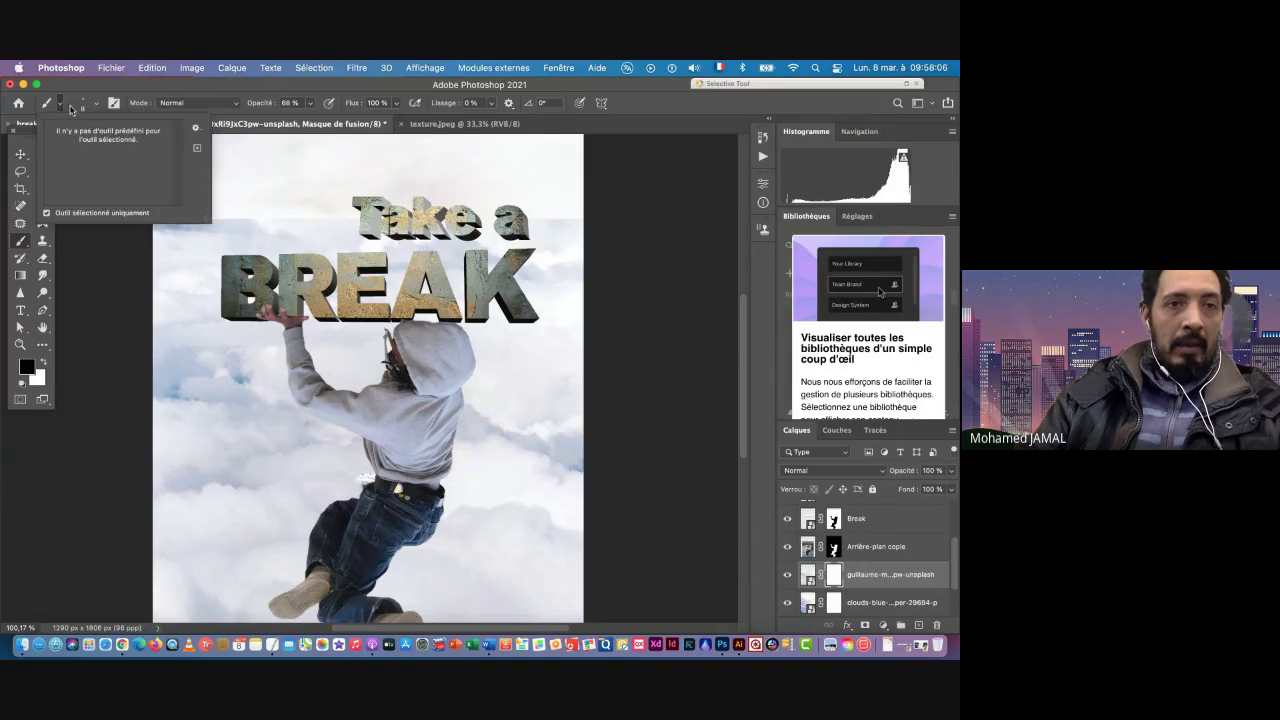
left_click(95, 106)
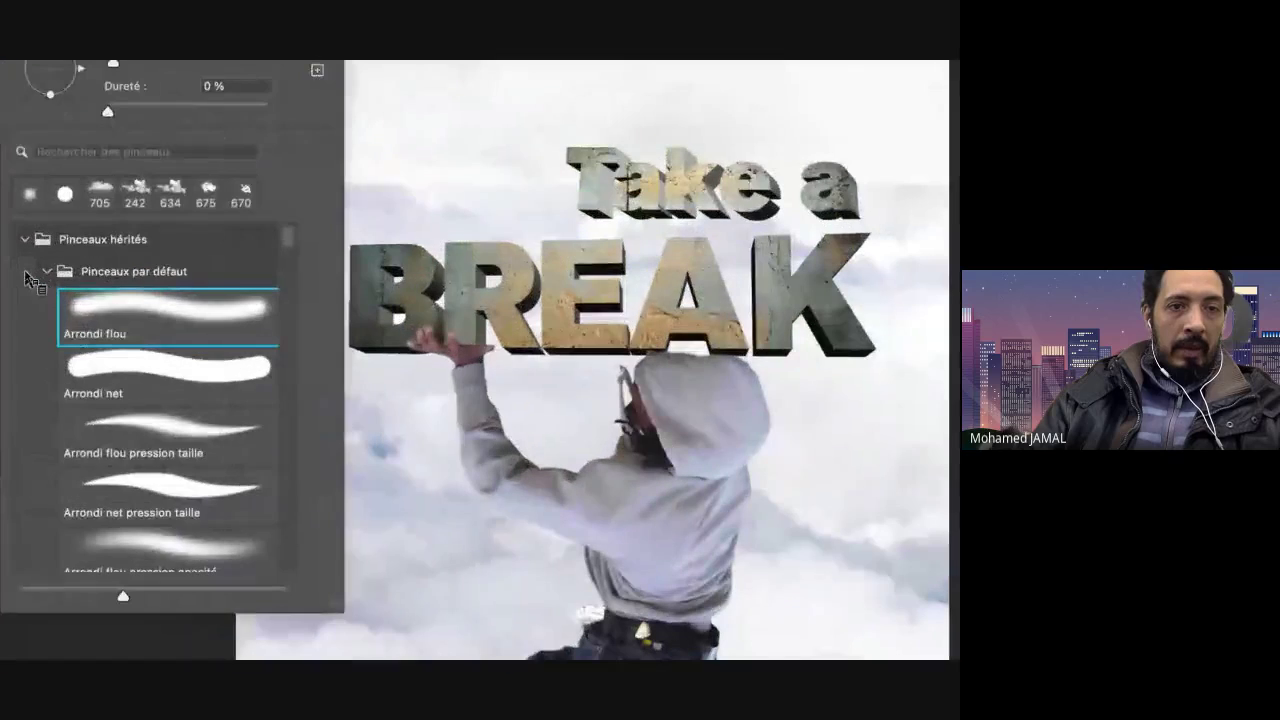
left_click(25, 241)
scroll(54, 423, "down", 15)
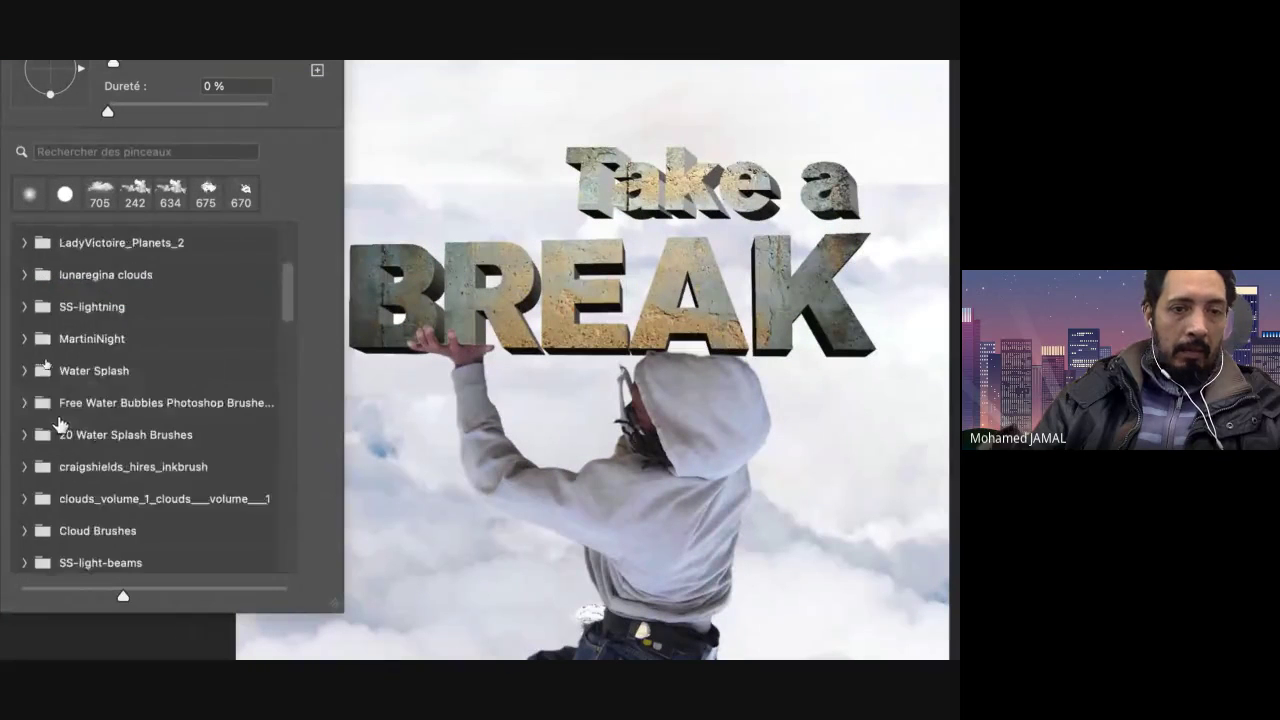
scroll(57, 425, "up", 12)
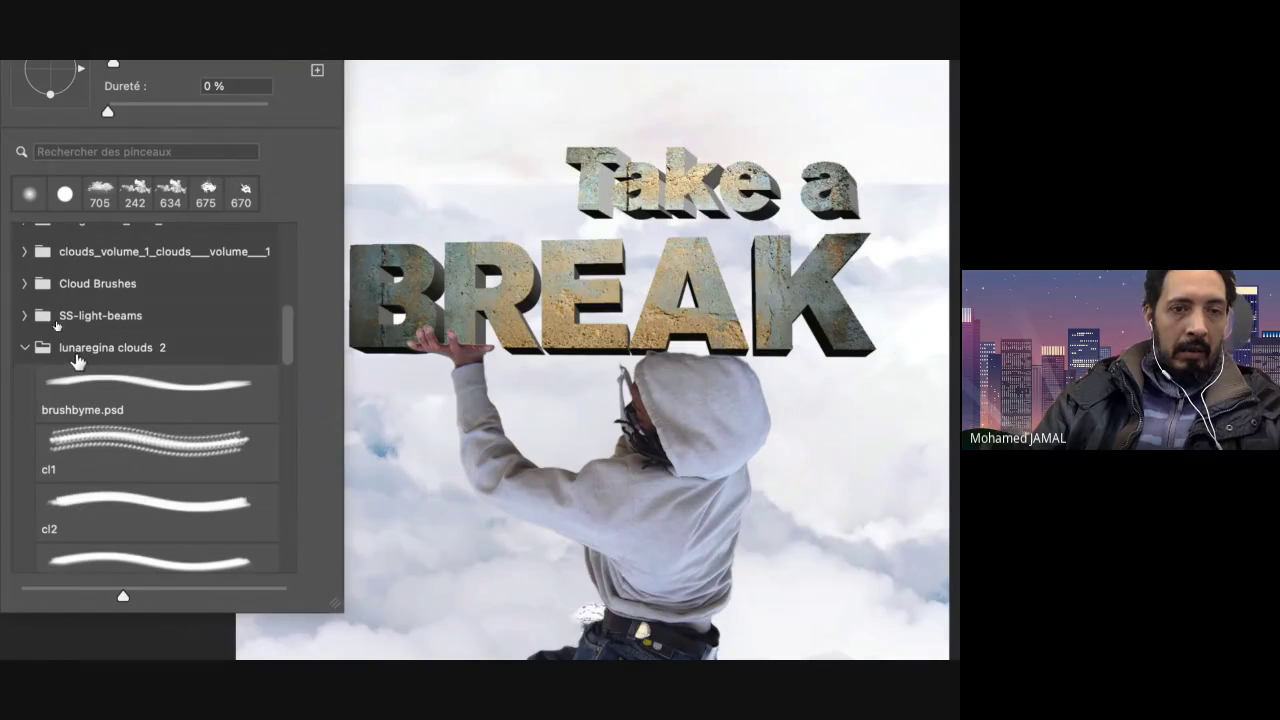
left_click(94, 500)
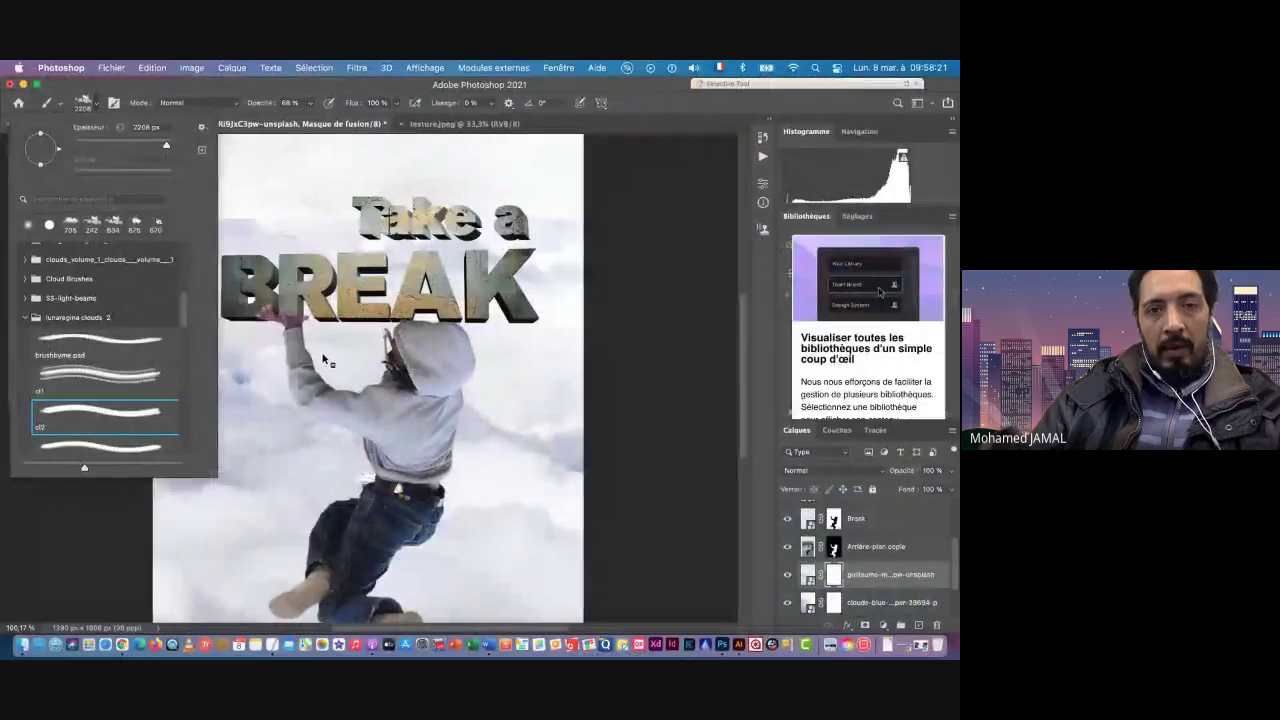
left_click(82, 96)
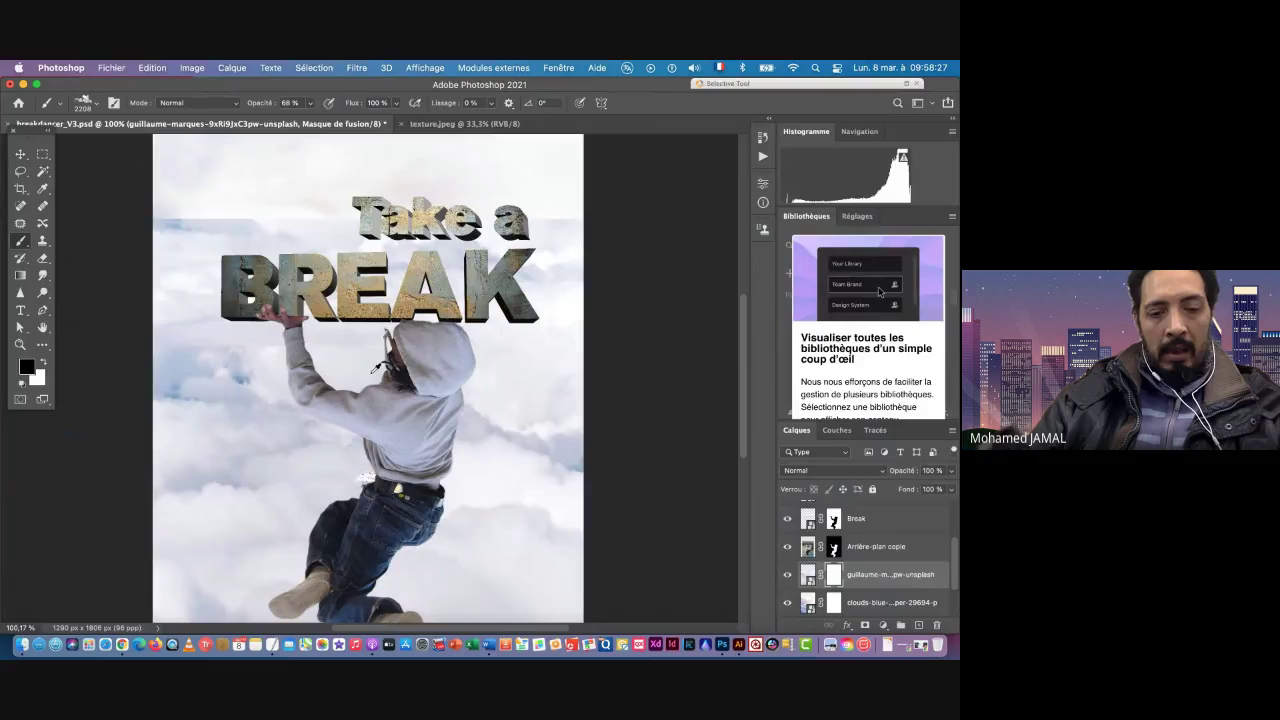
Step: Reduce the cloud brush to 819 px, set its opacity to 100 %, and paint black on the mask over the airplane photo's hard upper edge
mouse_move(392, 386)
left_mouse_down()
mouse_move(163, 371)
mouse_move(362, 391)
mouse_move(350, 391)
left_mouse_up()
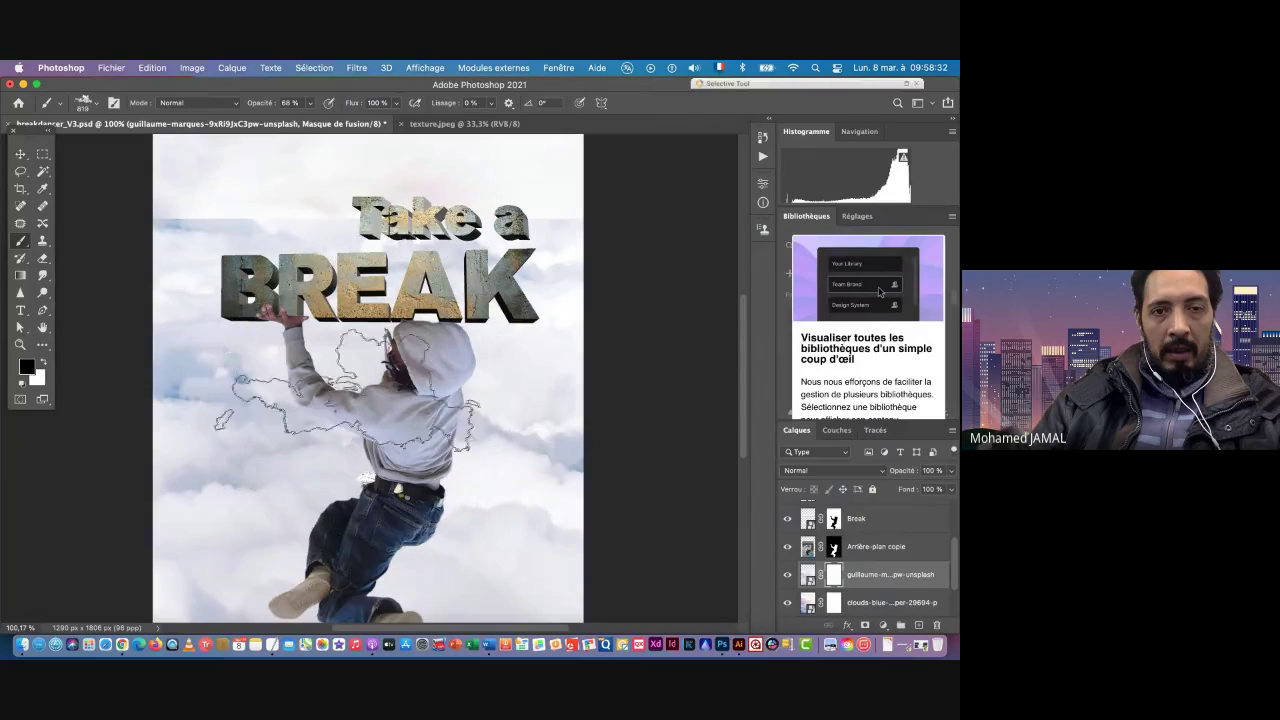
scroll(371, 399, "down", 1)
mouse_move(367, 461)
left_mouse_down()
mouse_move(371, 381)
mouse_move(326, 502)
left_mouse_up()
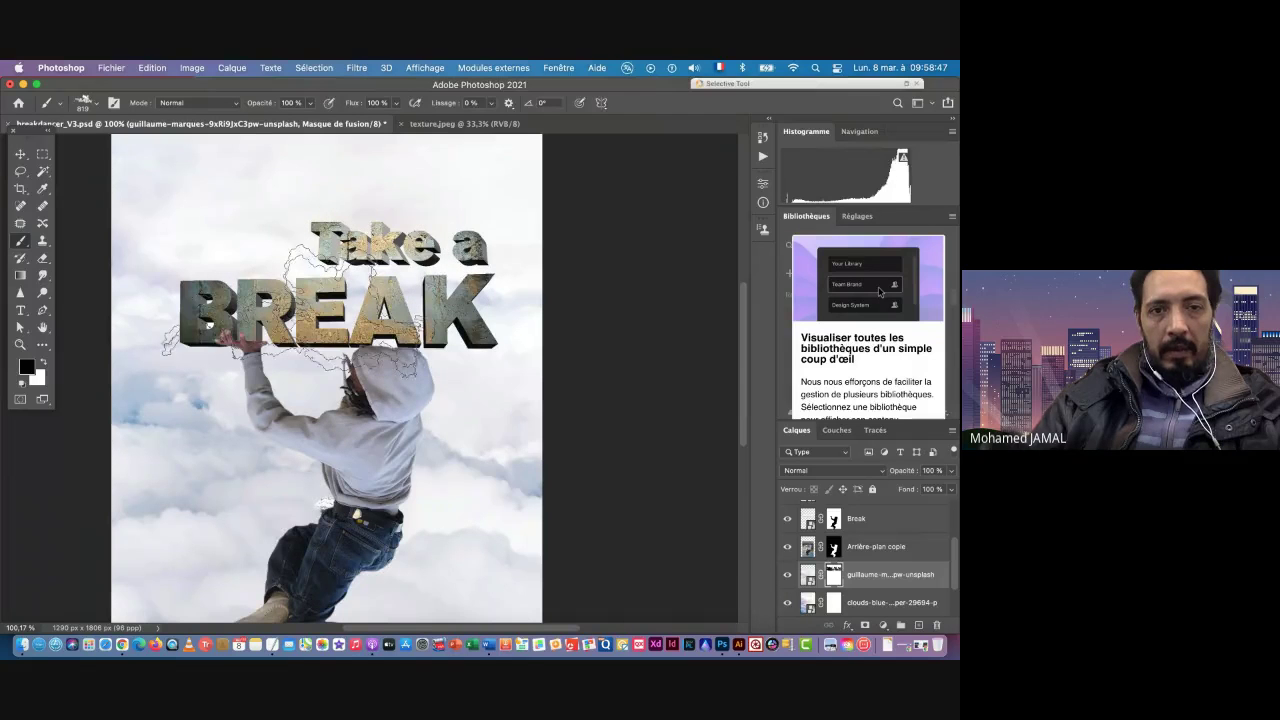
Step: Switch the brush preset to cl4 from the lunaregina clouds 2 set
key("super+space")
left_click_drag(400, 407, 371, 429)
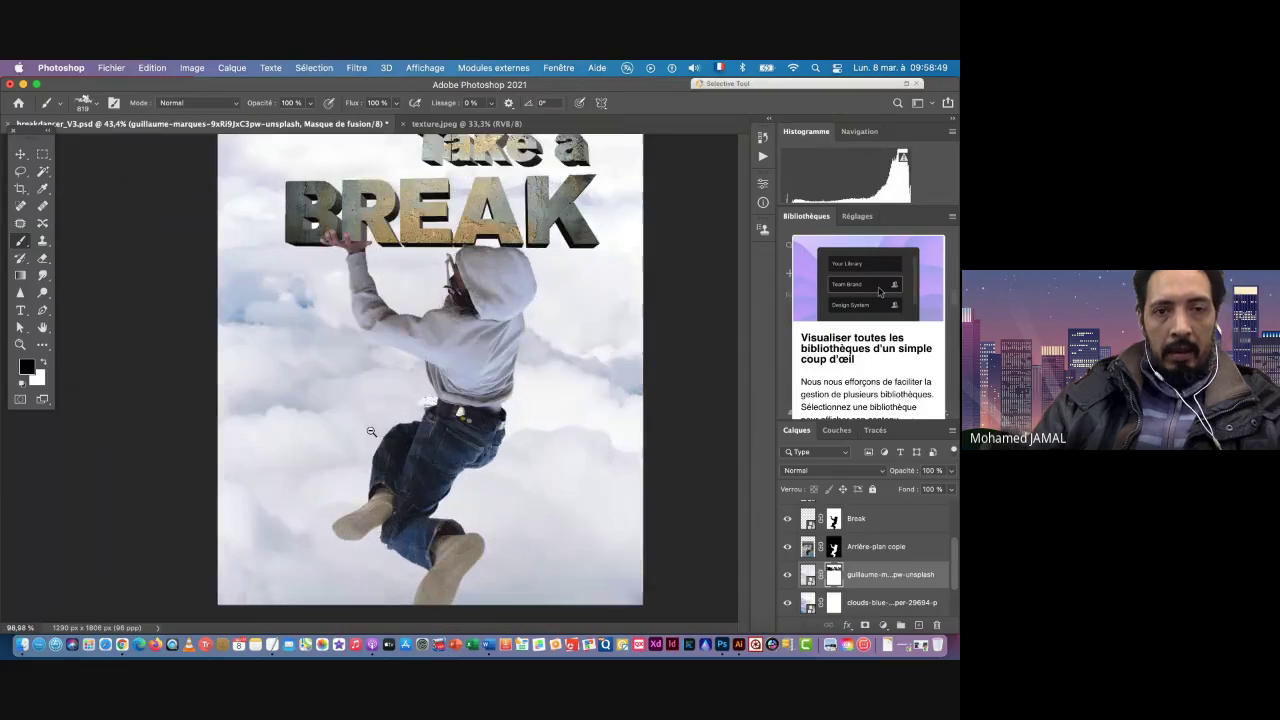
left_click_drag(465, 333, 298, 398)
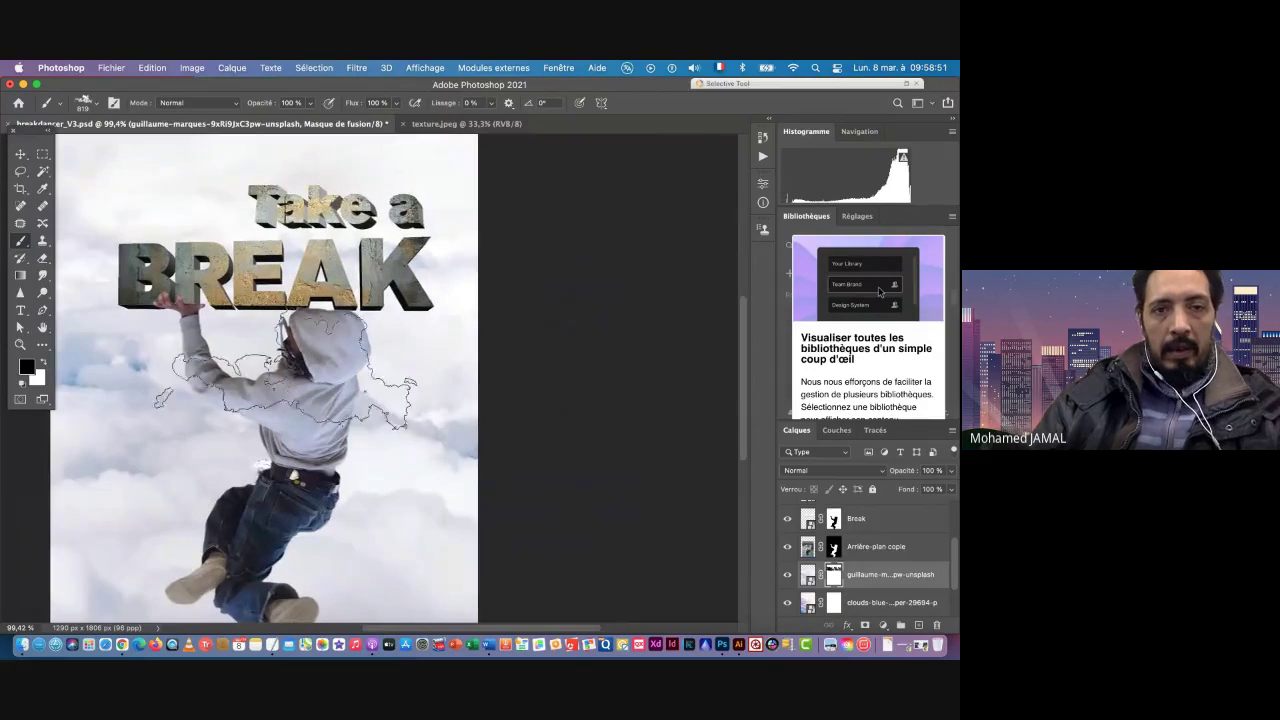
right_click(320, 378)
scroll(370, 554, "down", 3)
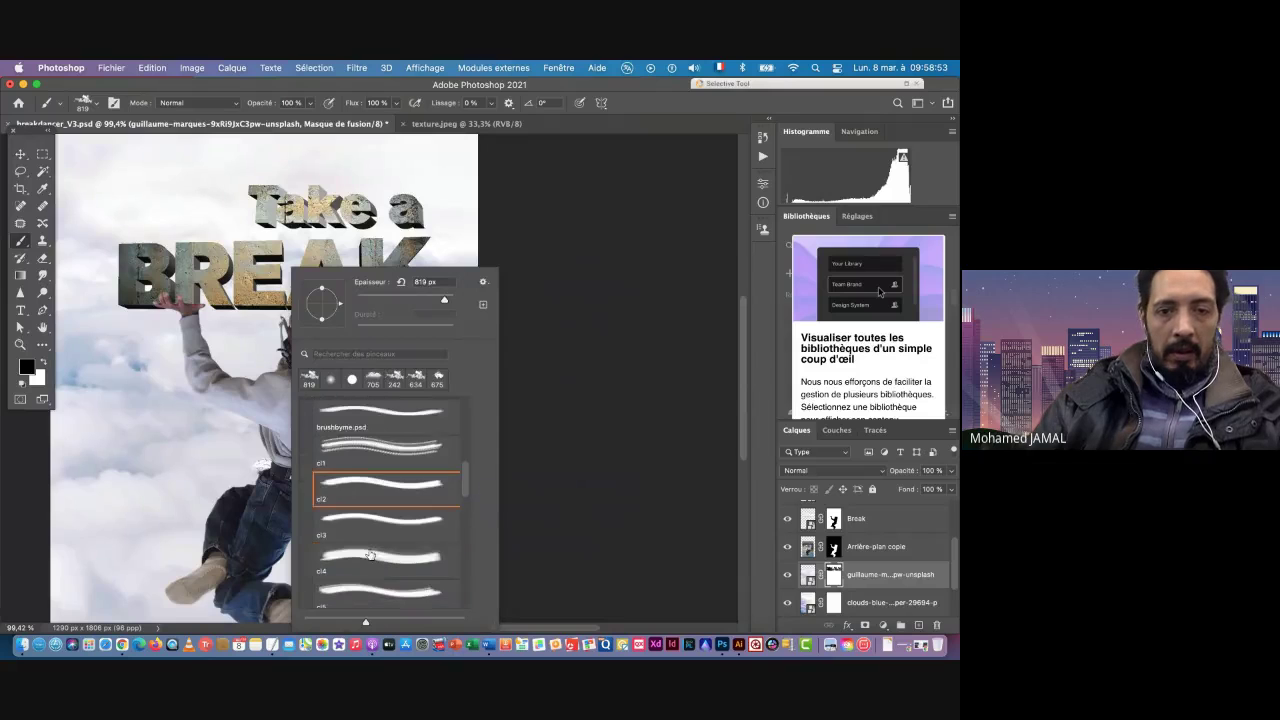
left_click(352, 549)
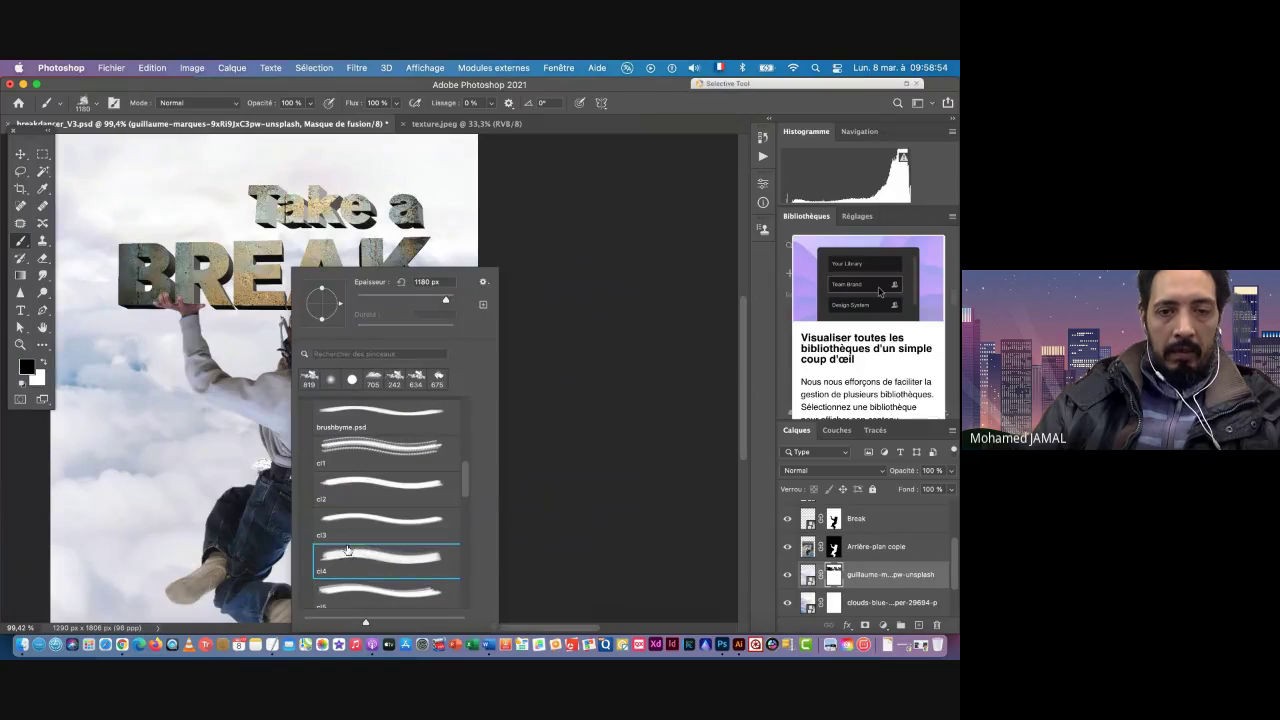
Step: Switch to the cl5 cloud brush at 749 px and paint black on the airplane photo's mask to blend its sky
left_click(312, 79)
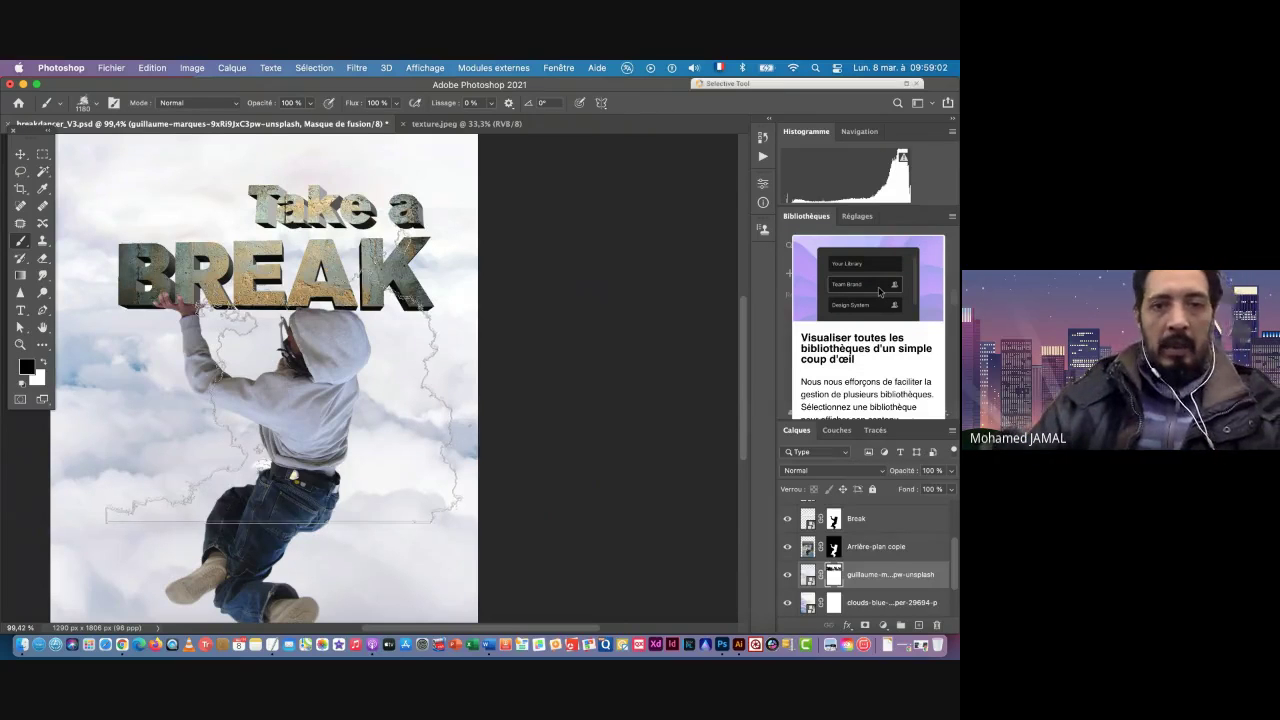
right_click(360, 465)
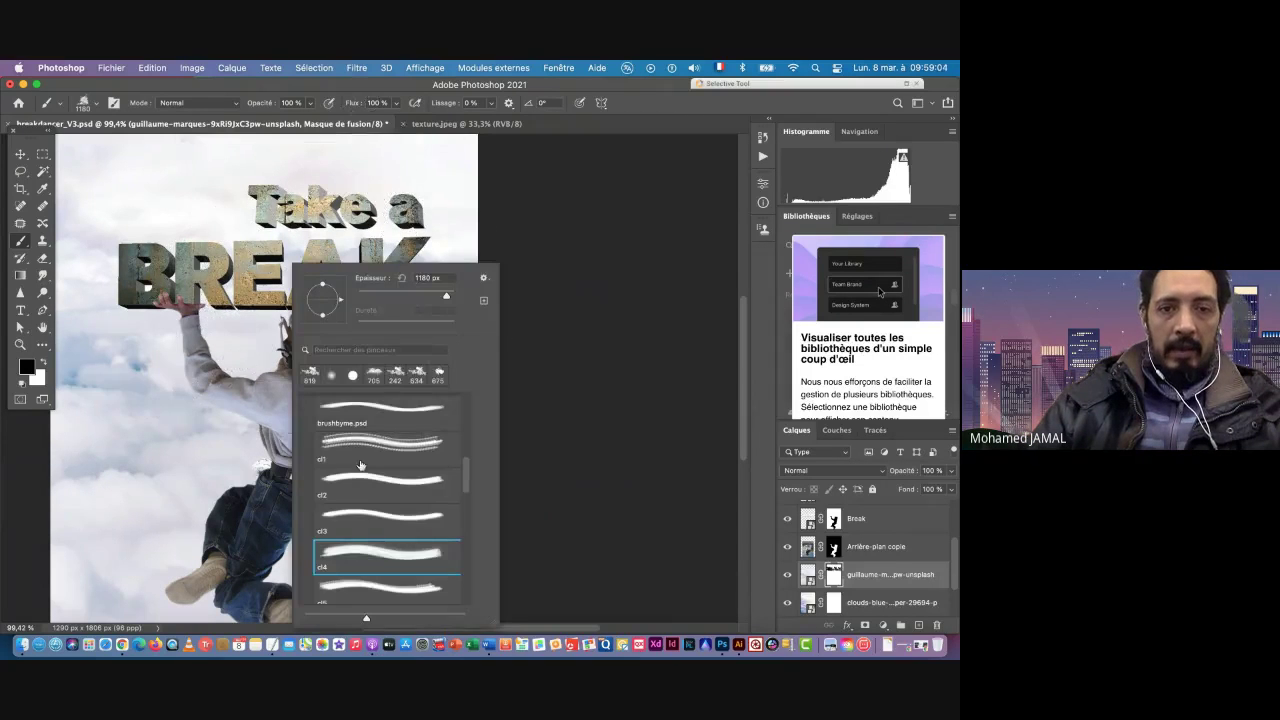
scroll(376, 556, "down", 1)
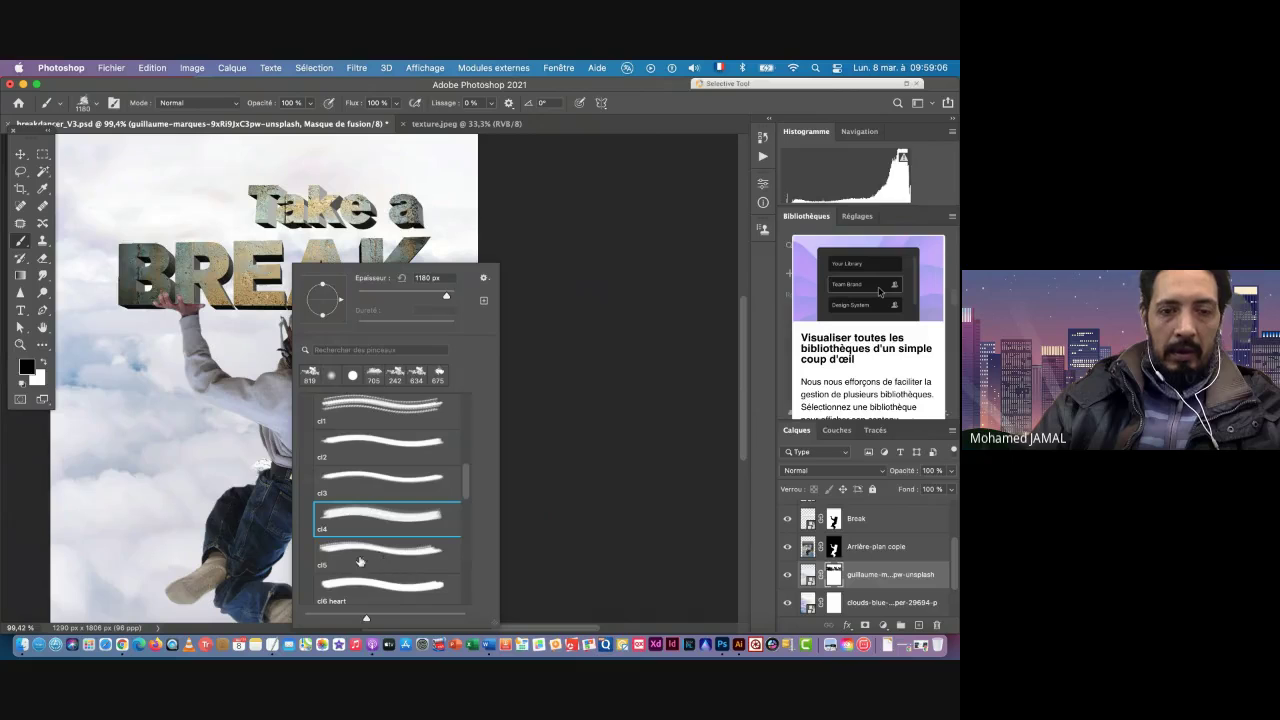
left_click(356, 549)
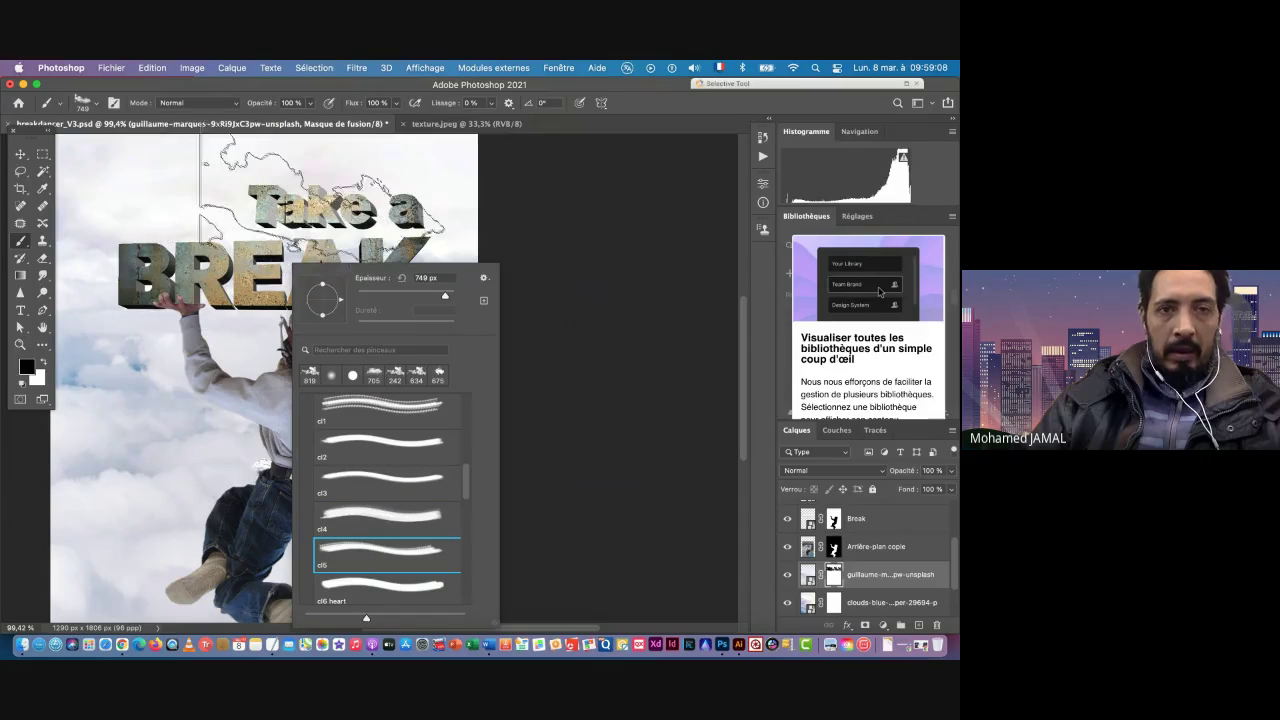
left_click(304, 86)
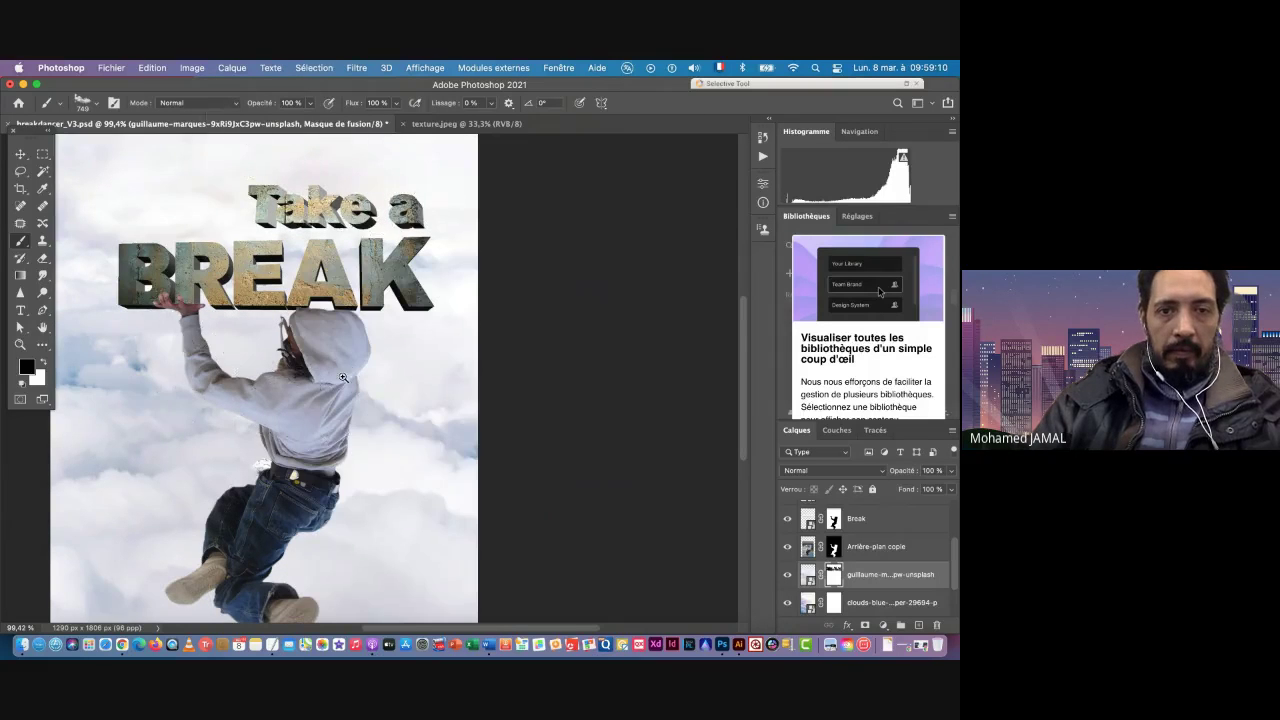
scroll(307, 378, "down", 3)
scroll(307, 378, "up", 1)
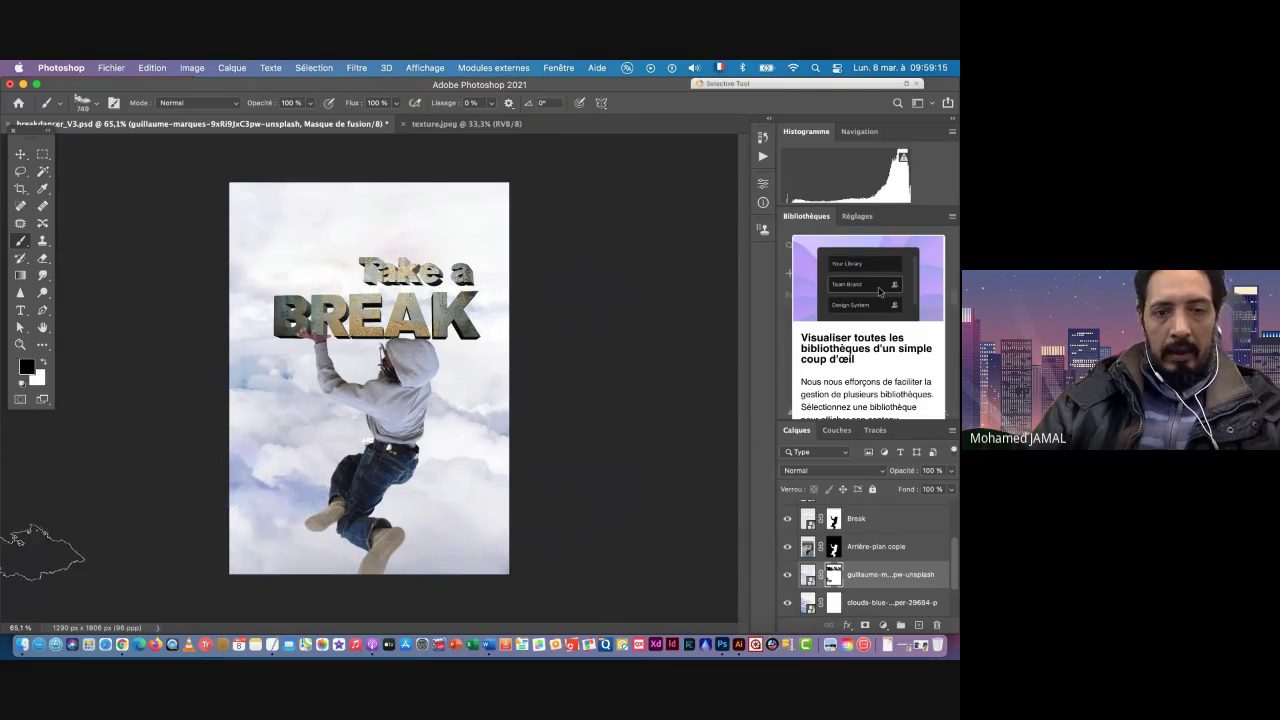
Step: Choose the cl6 heart cloud brush, reduce it to 1527 px, and paint black on the airplane photo's mask around the dancer
right_click(400, 330)
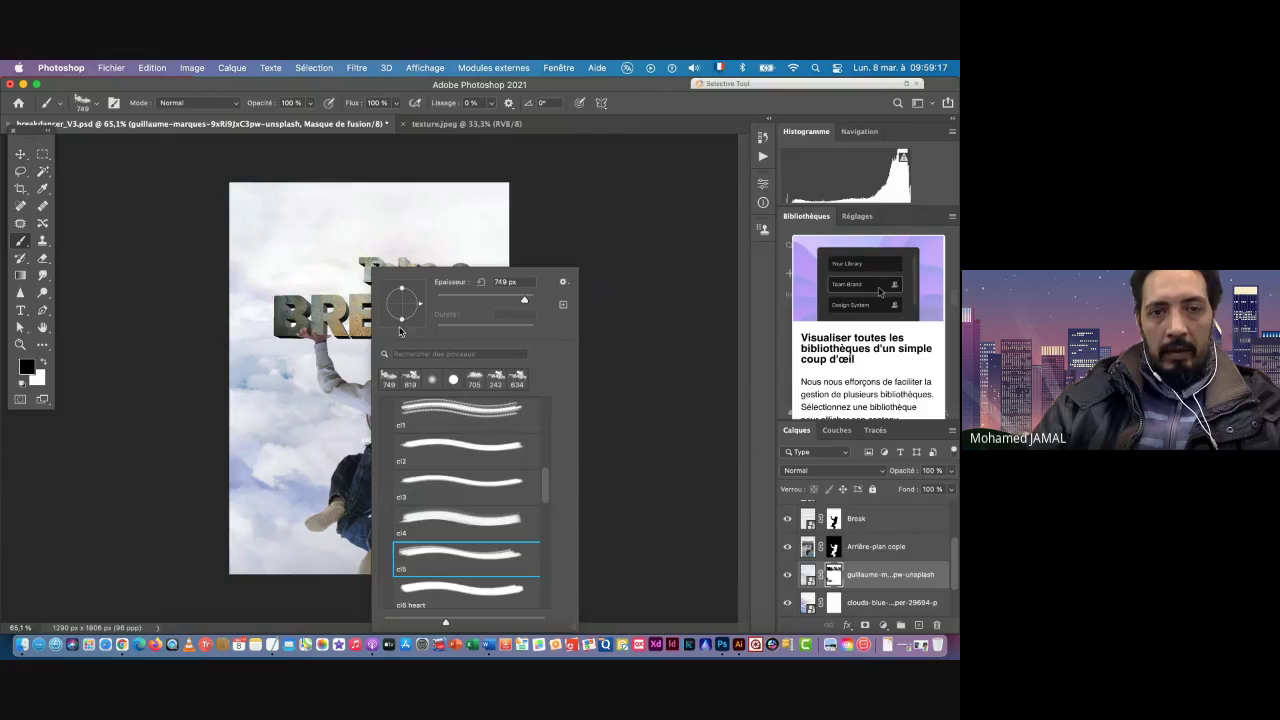
scroll(450, 561, "down", 3)
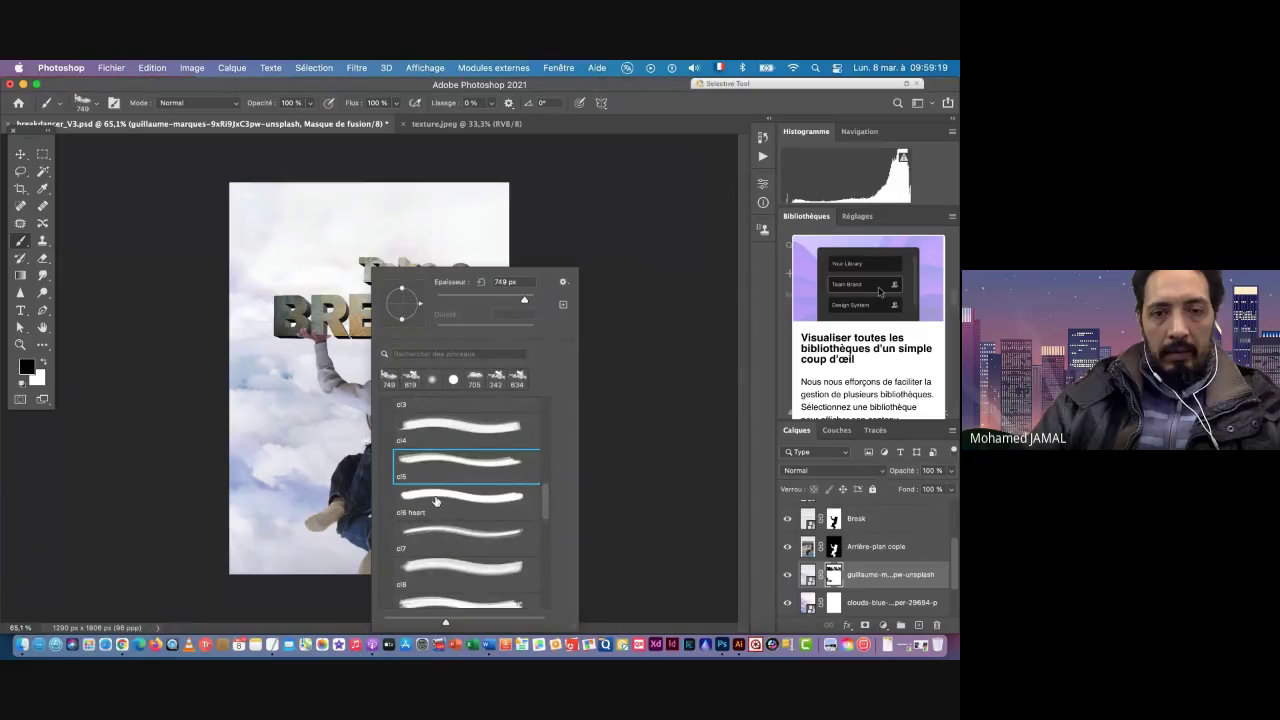
left_click(436, 501)
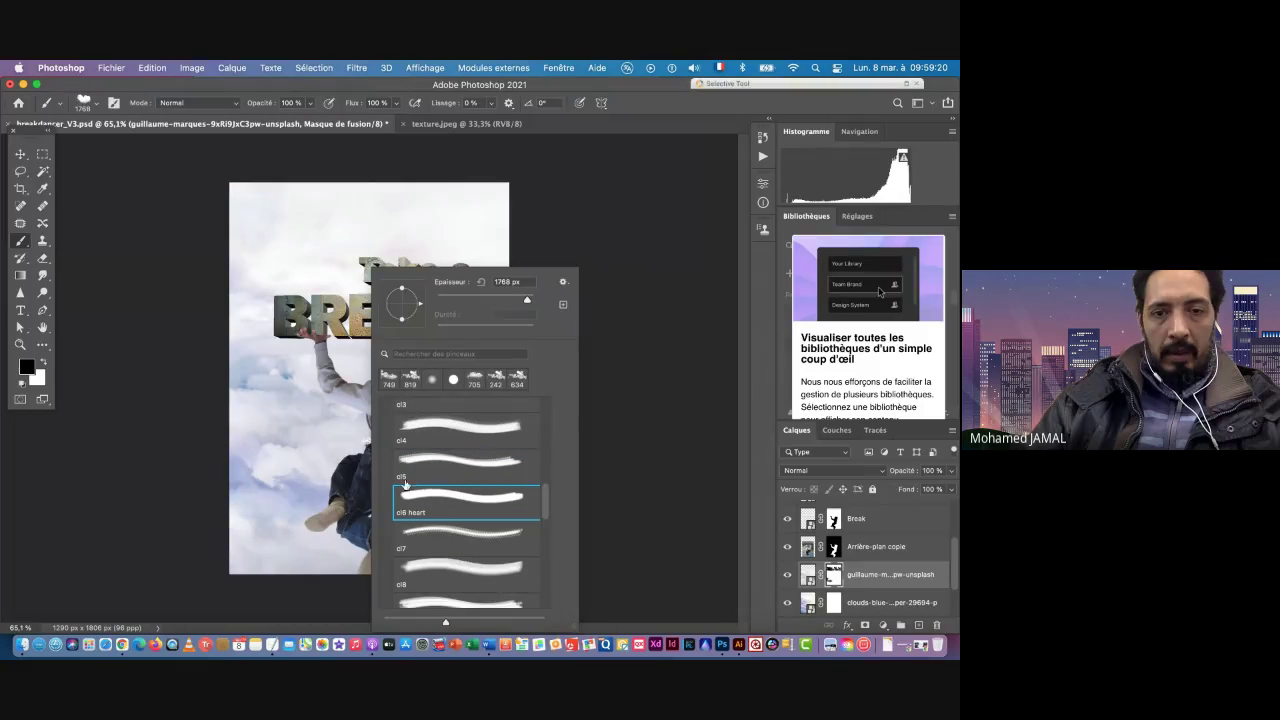
left_click(351, 95)
left_click_drag(410, 423, 352, 428)
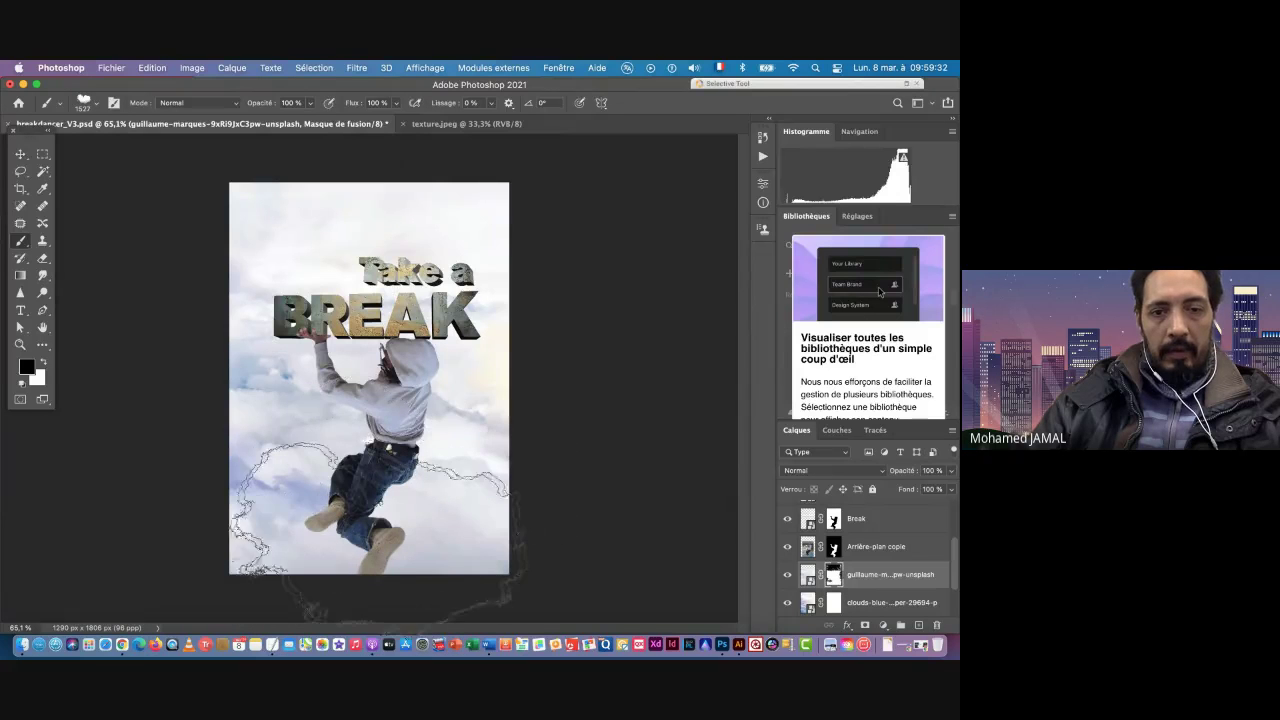
scroll(375, 525, "down", 3)
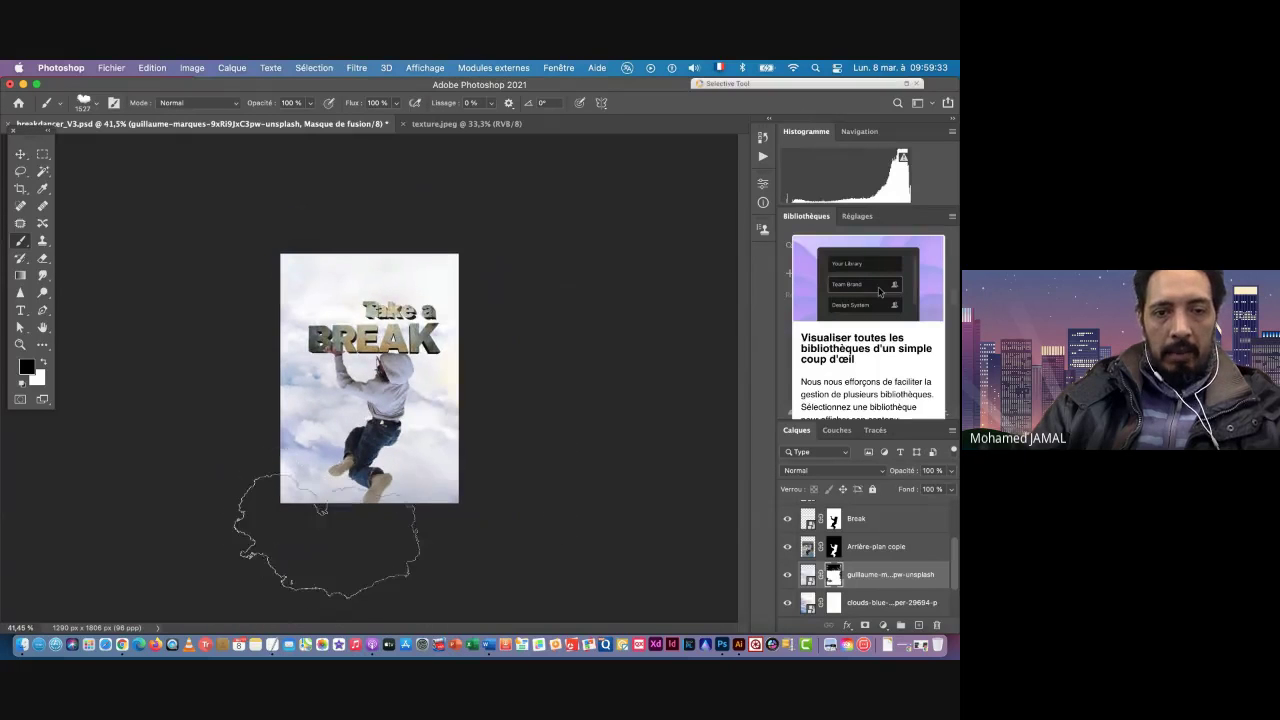
key("super+z")
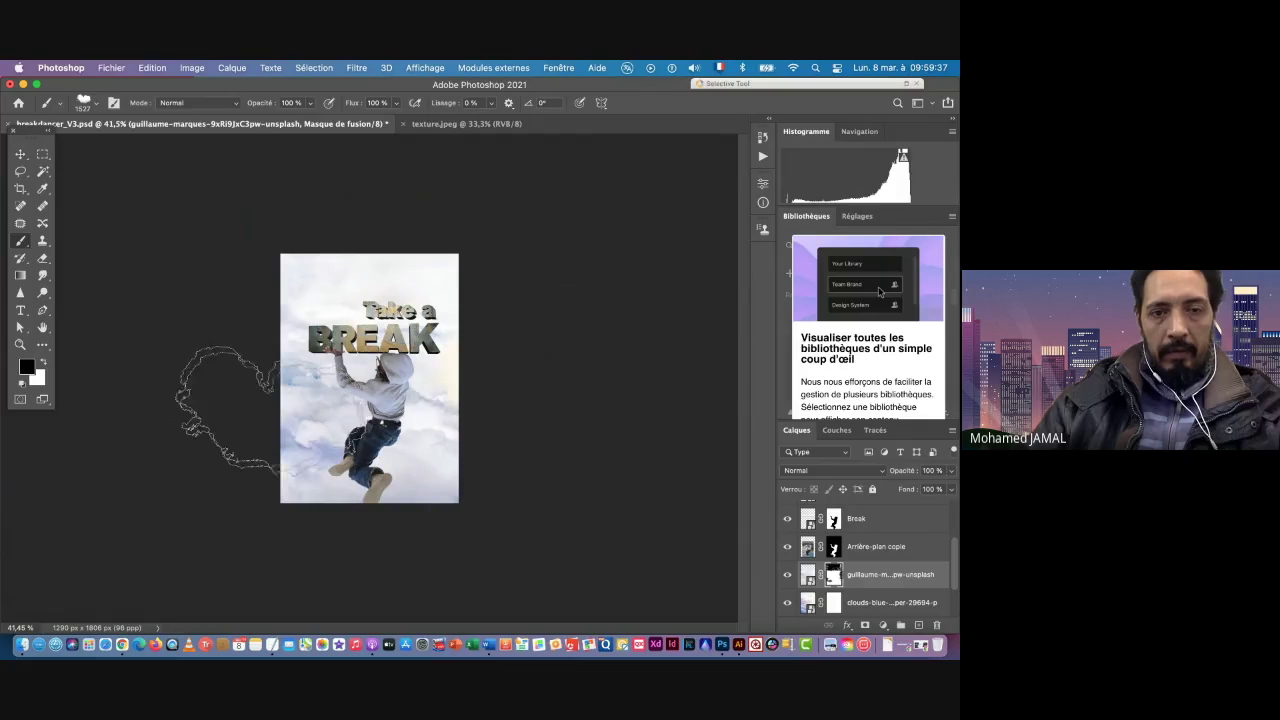
Step: Lower the brush opacity to 47 % and softly paint more cloud shapes on the airplane photo's mask
right_click(360, 395)
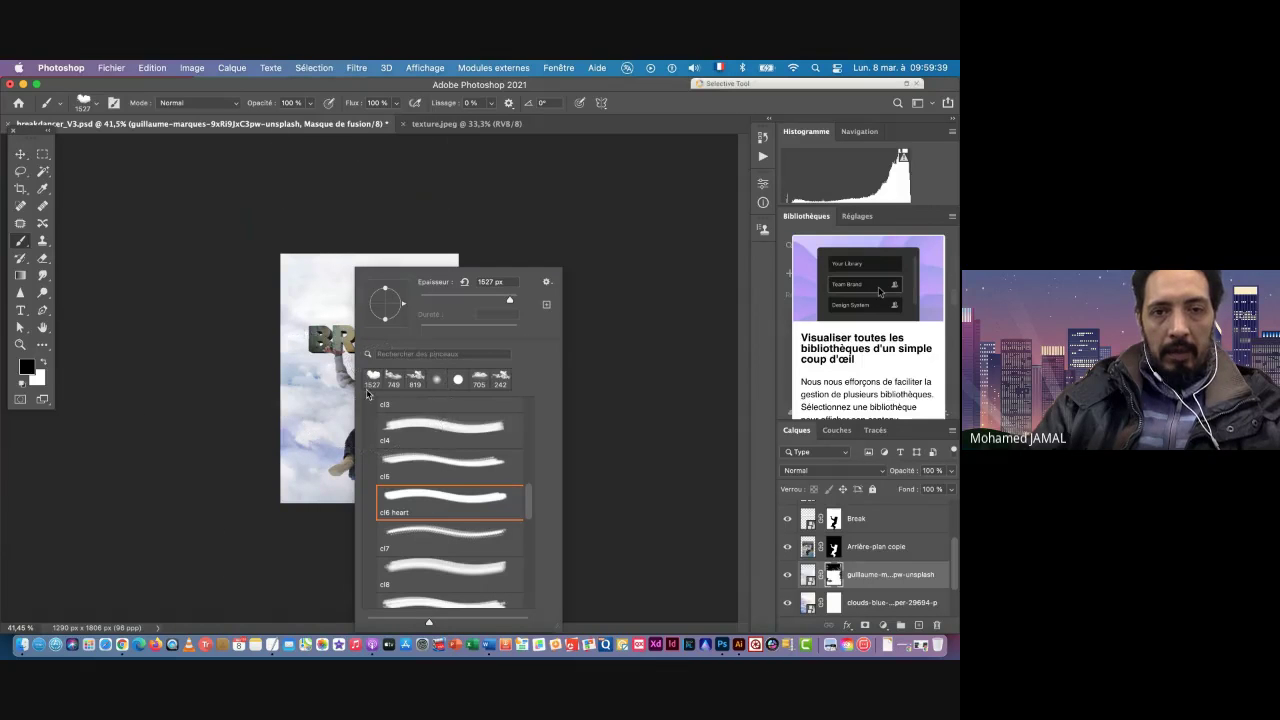
left_click(309, 84)
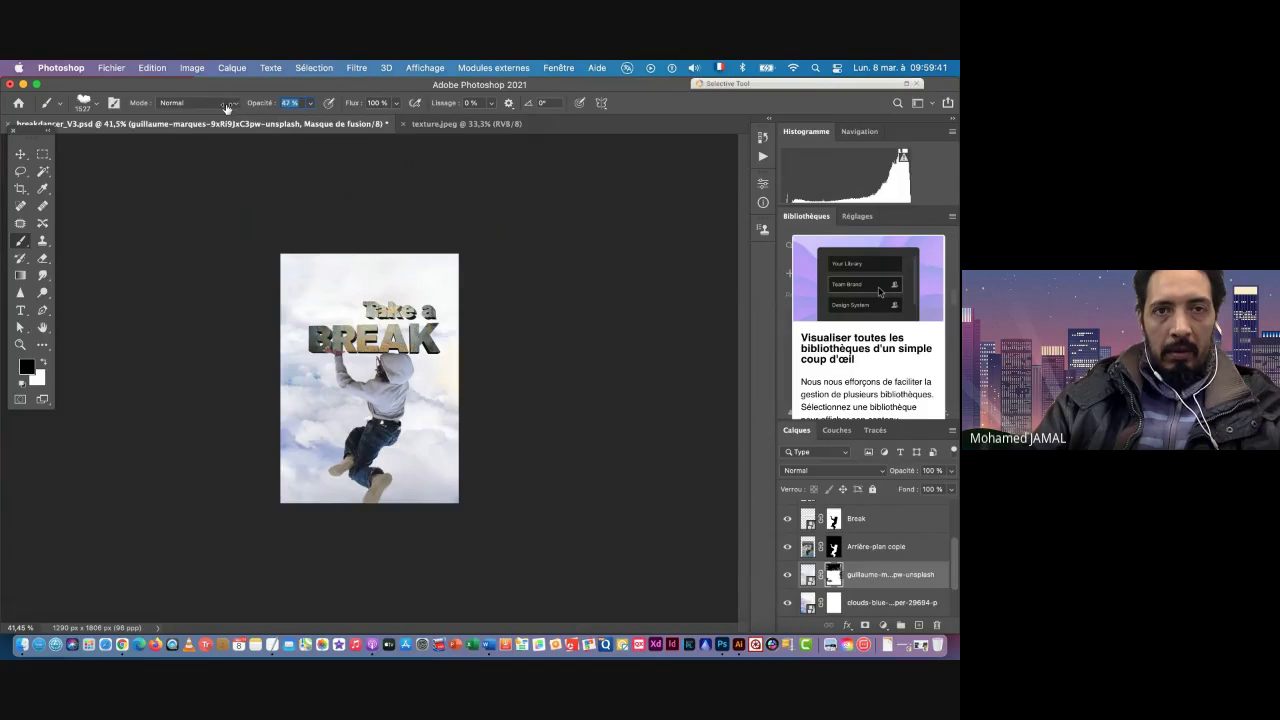
left_click(227, 104)
left_click(272, 89)
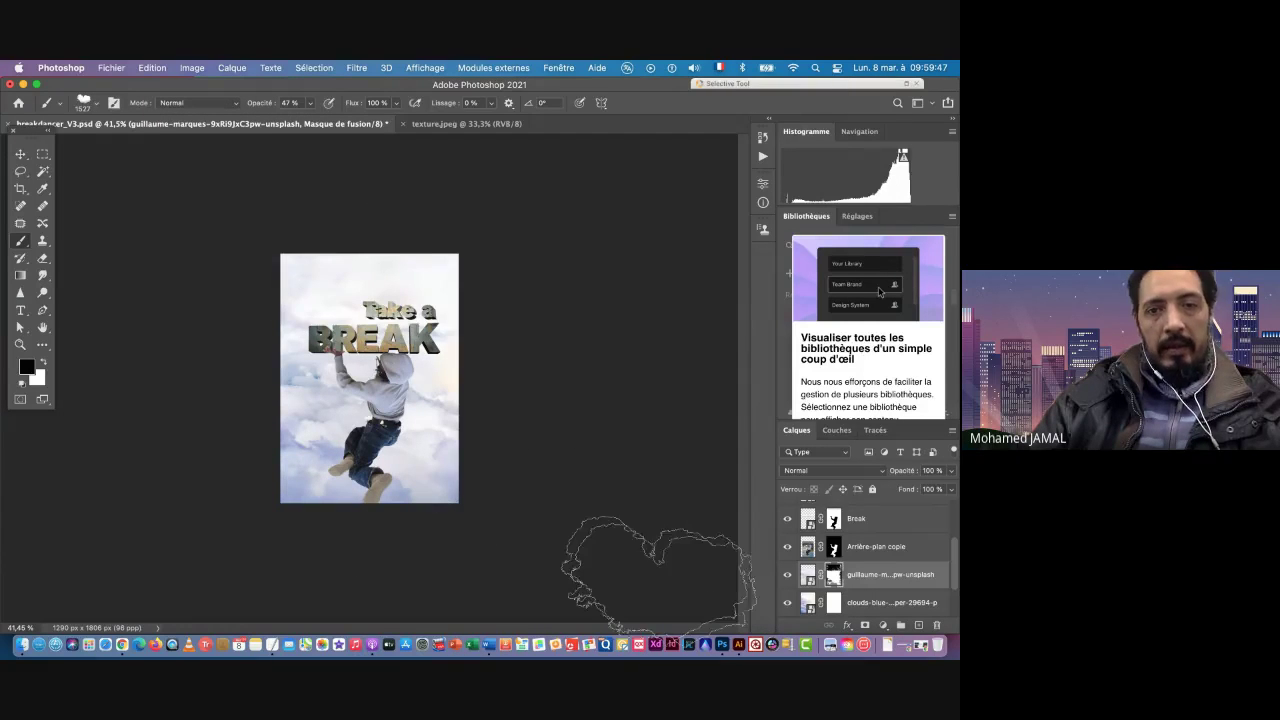
left_click_drag(371, 382, 432, 400)
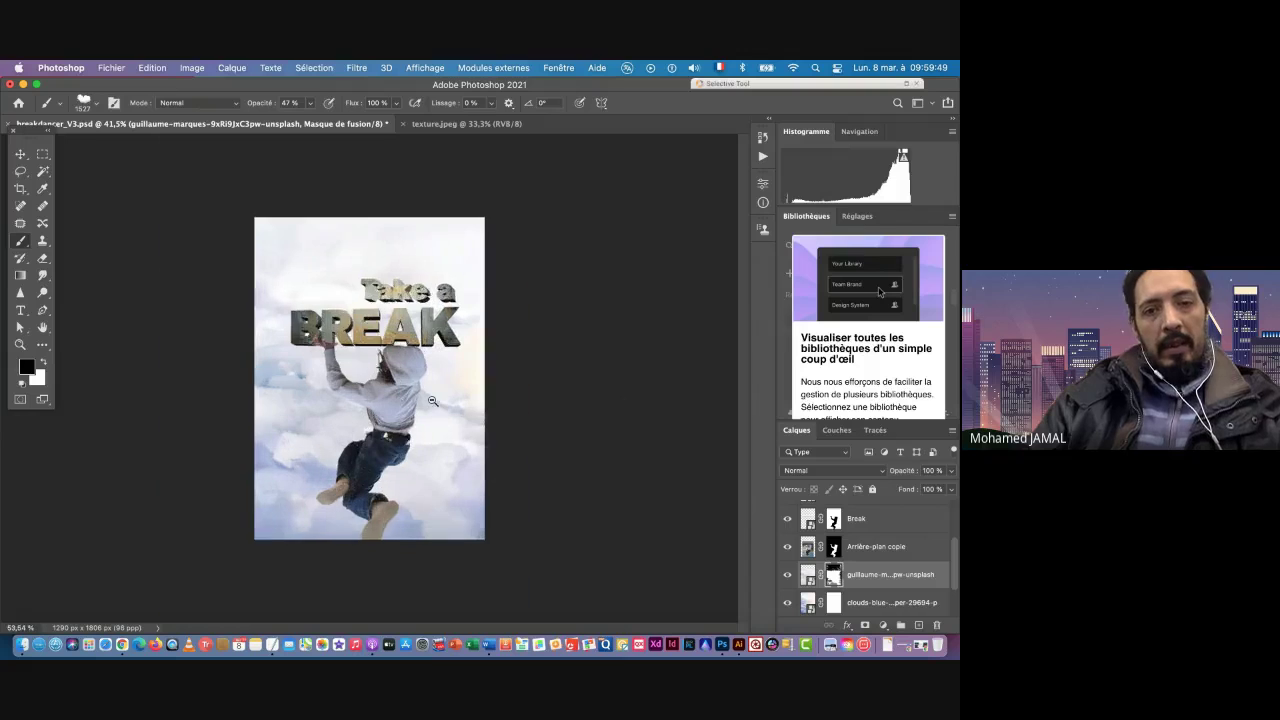
scroll(432, 400, "up", 5)
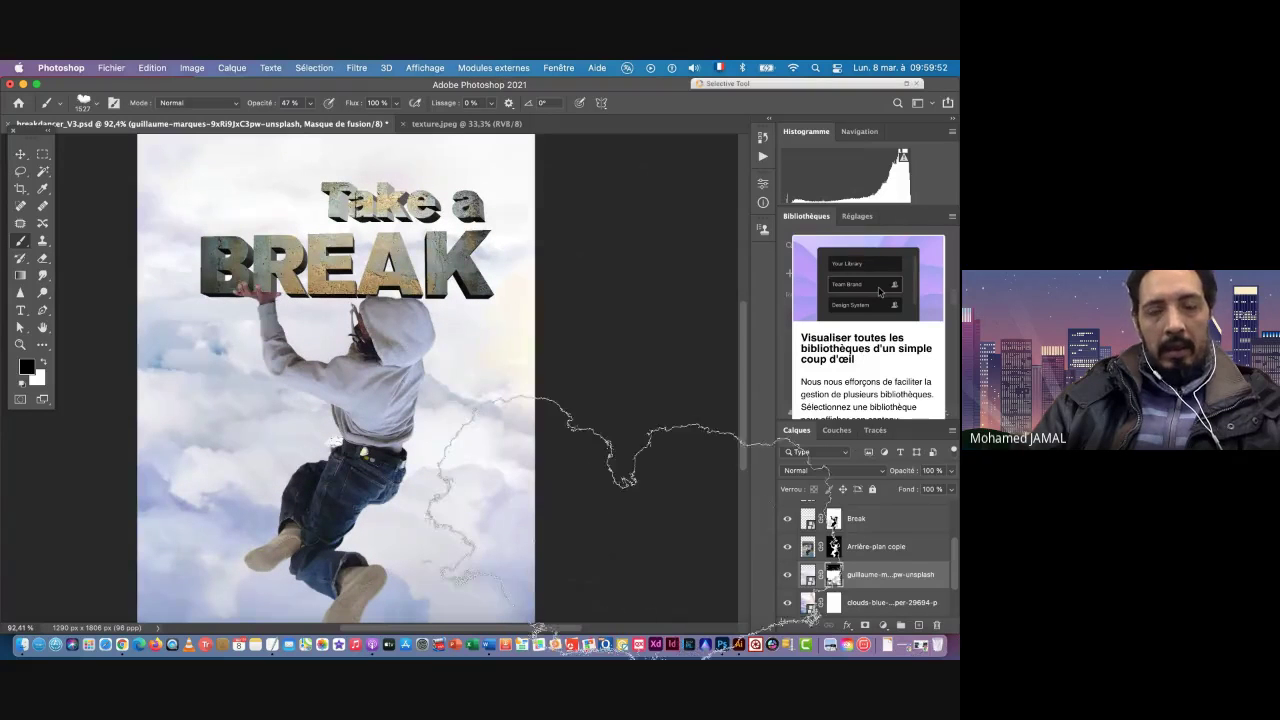
Step: Add a new empty layer above Calque 1 at the top of the layer stack
scroll(929, 560, "up", 3)
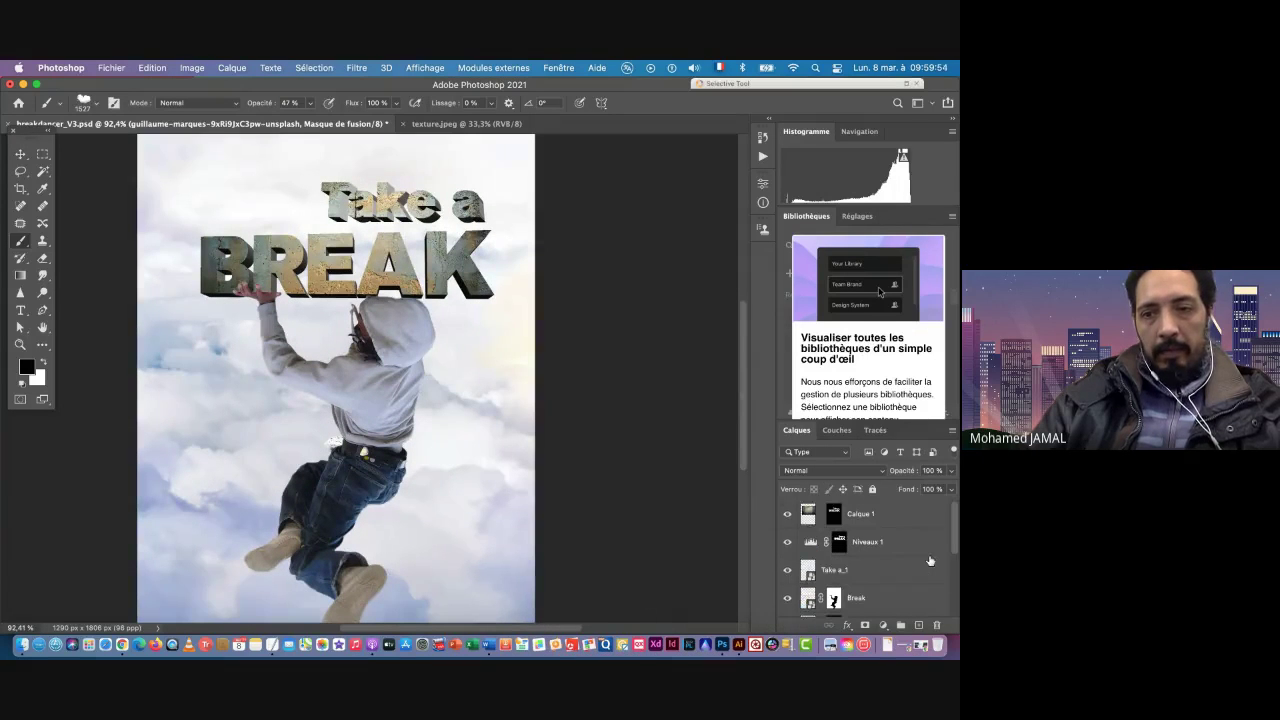
left_click(893, 512)
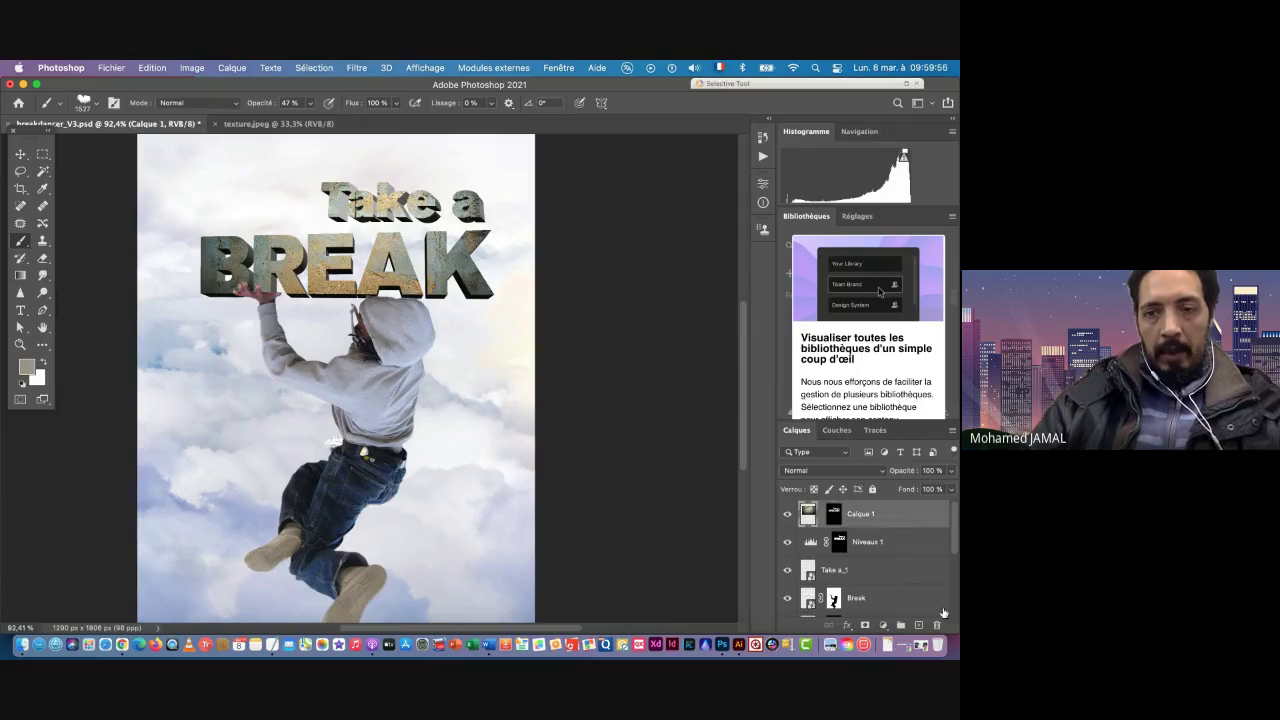
left_click(918, 625)
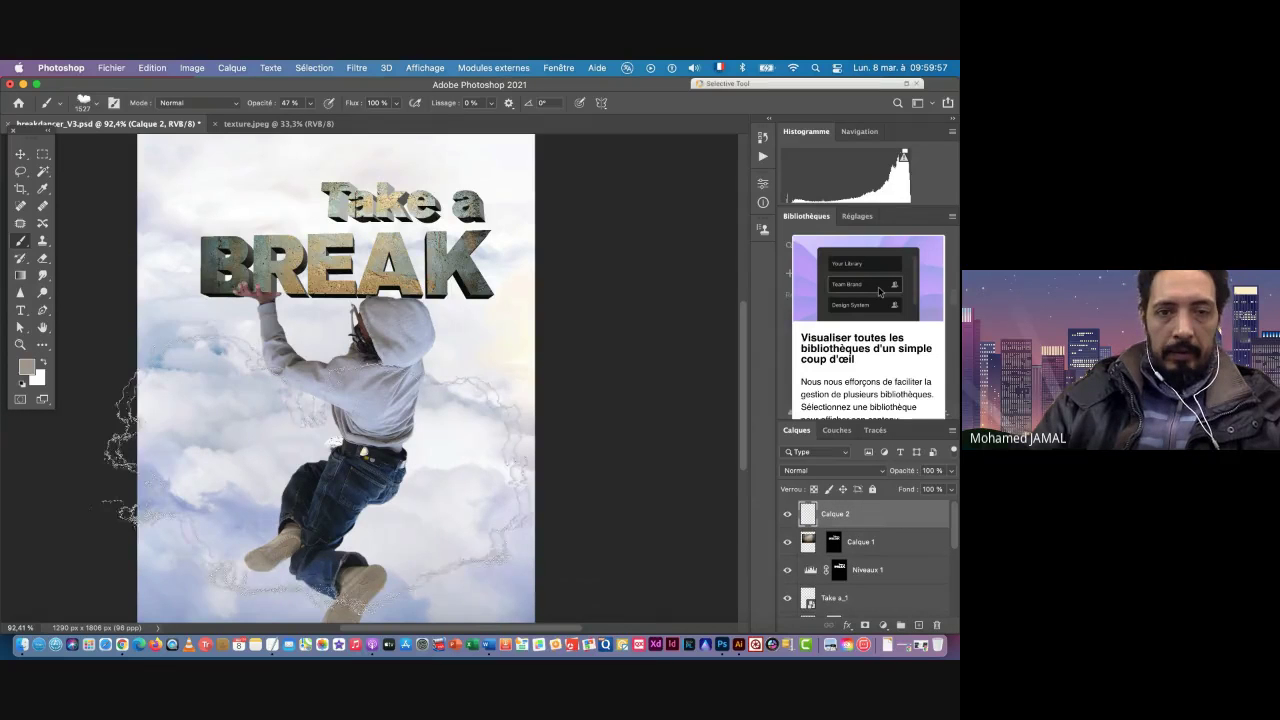
Step: With the heart cloud brush at 582 px and 100 % opacity, sample a pale blue from the sky and stamp a cloud beside the dancer's legs
left_click_drag(352, 401, 106, 409)
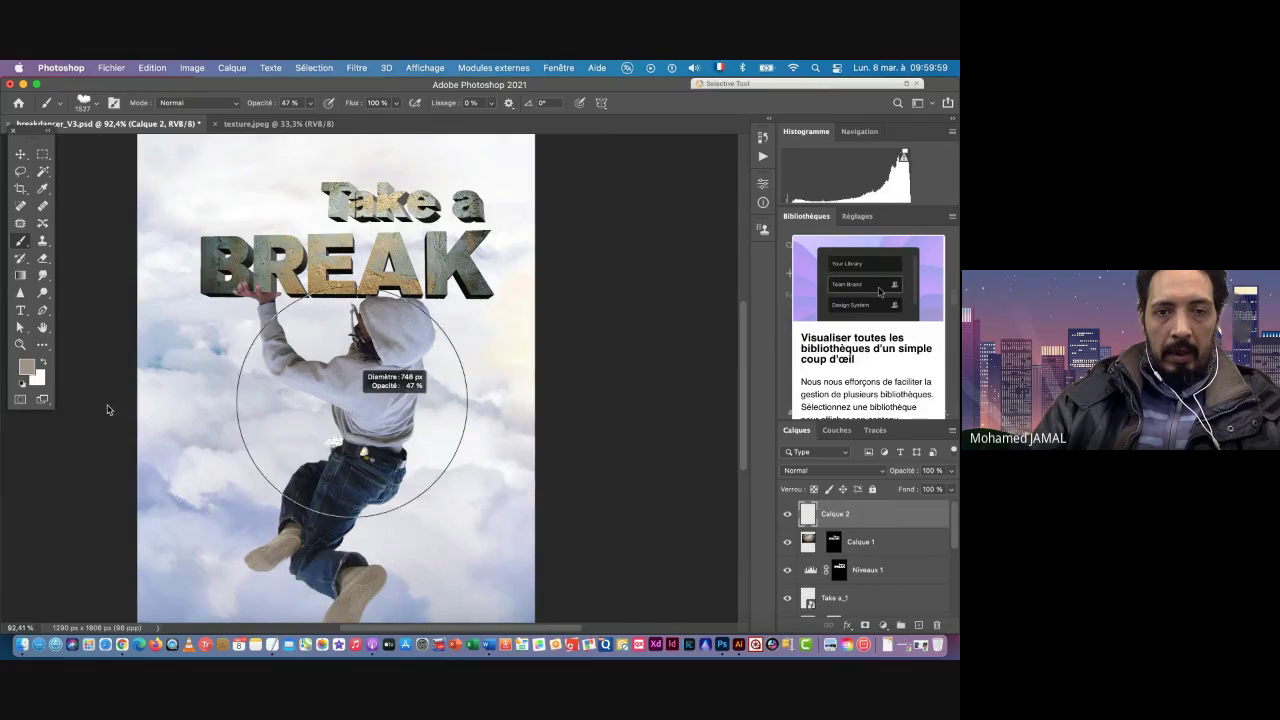
left_click(42, 364)
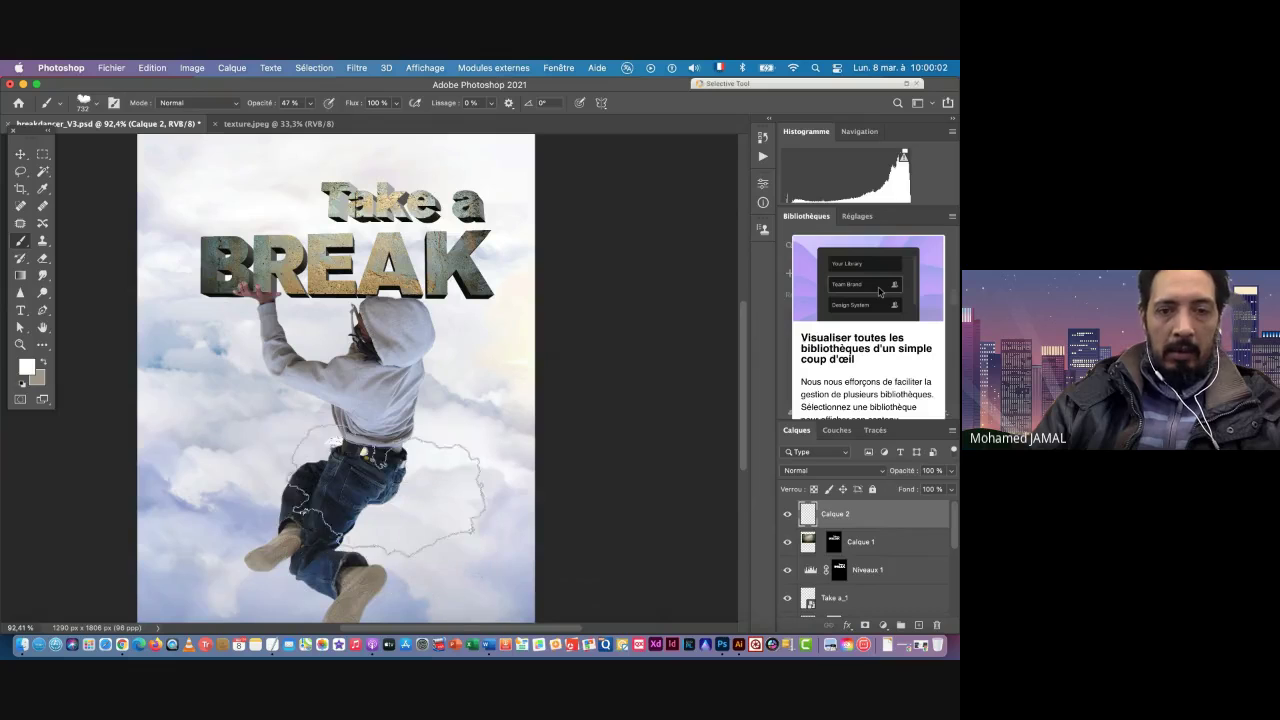
left_click_drag(374, 490, 309, 497)
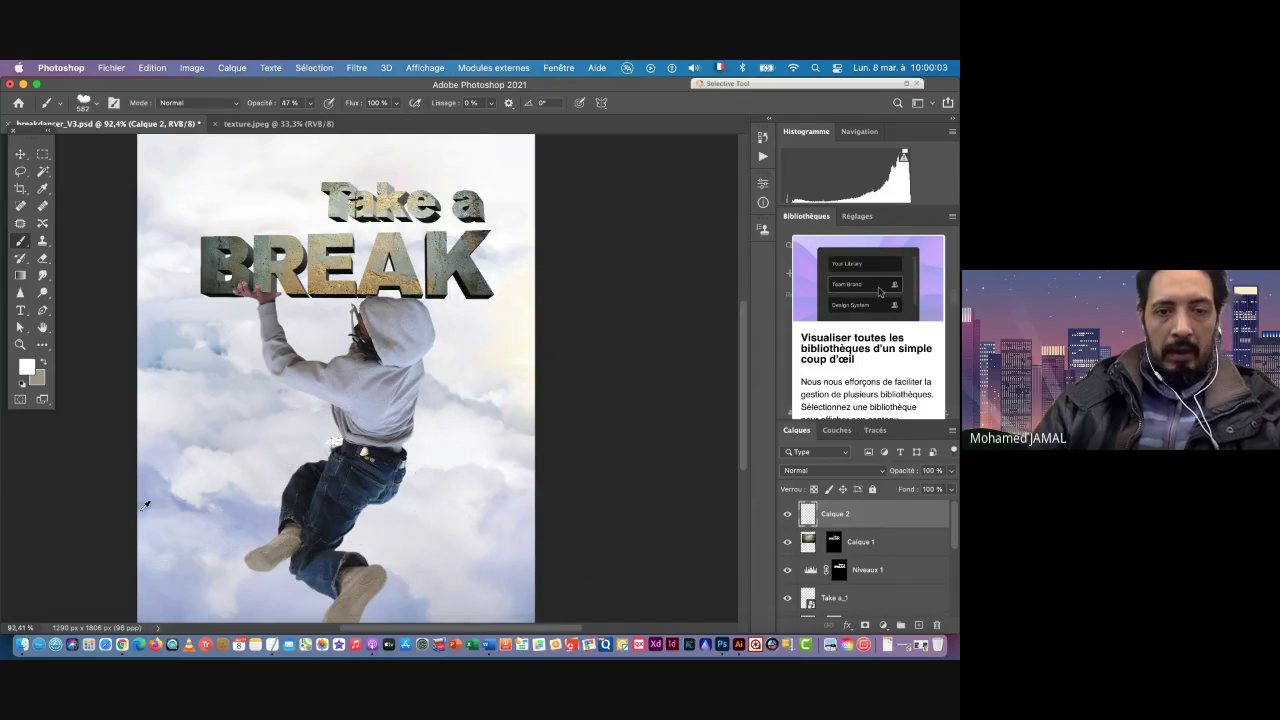
left_click_drag(172, 508, 160, 514)
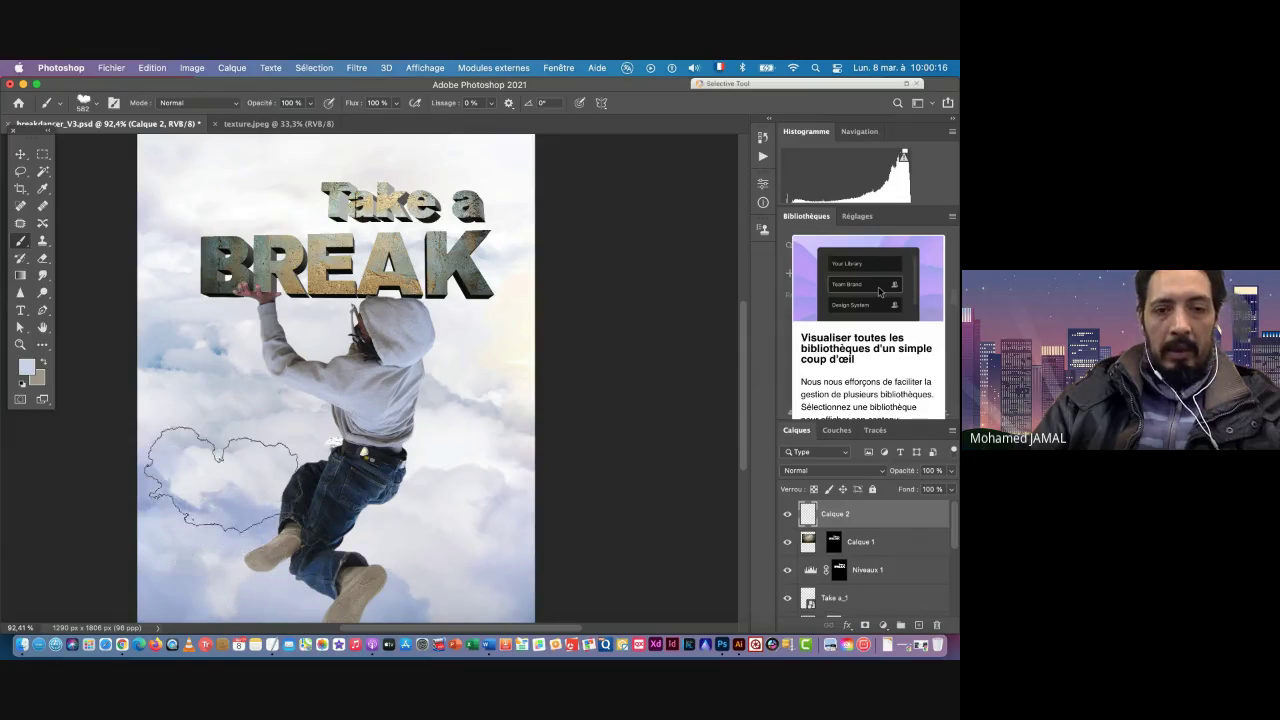
left_click(228, 485)
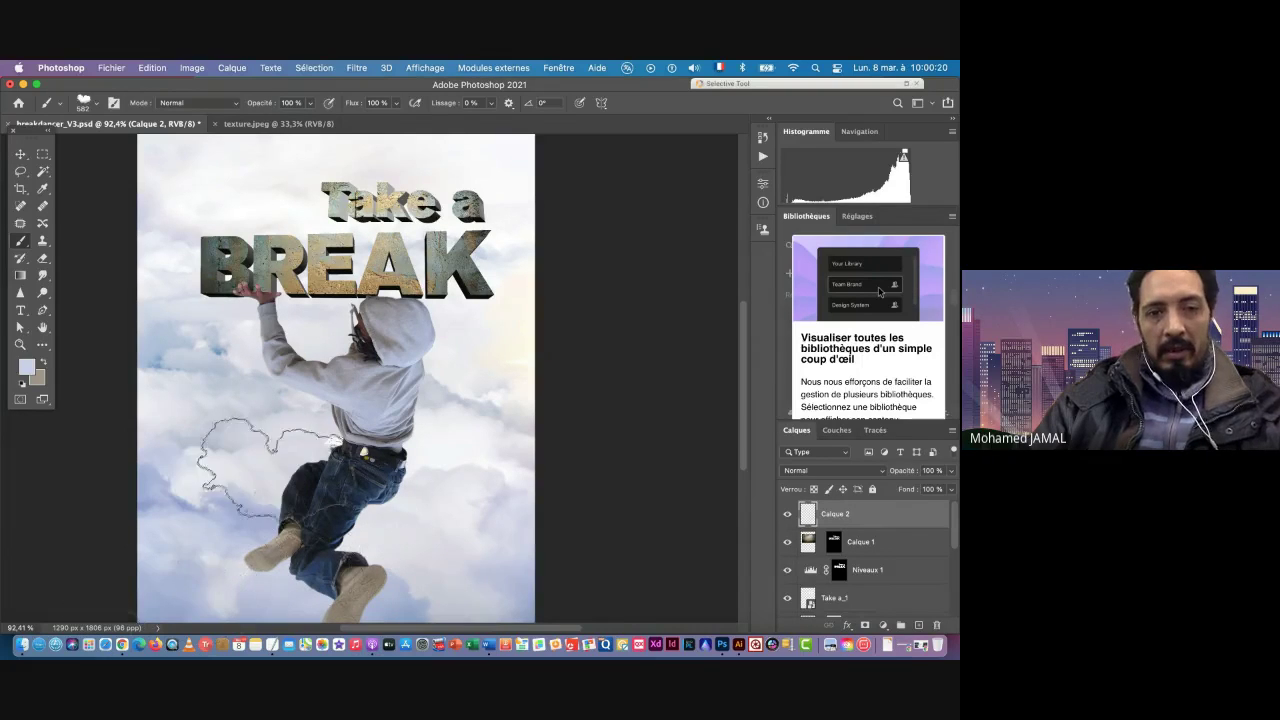
Step: Switch the brush preset to cl2 from the lunaregina clouds 2 set
right_click(373, 402)
scroll(328, 457, "up", 4)
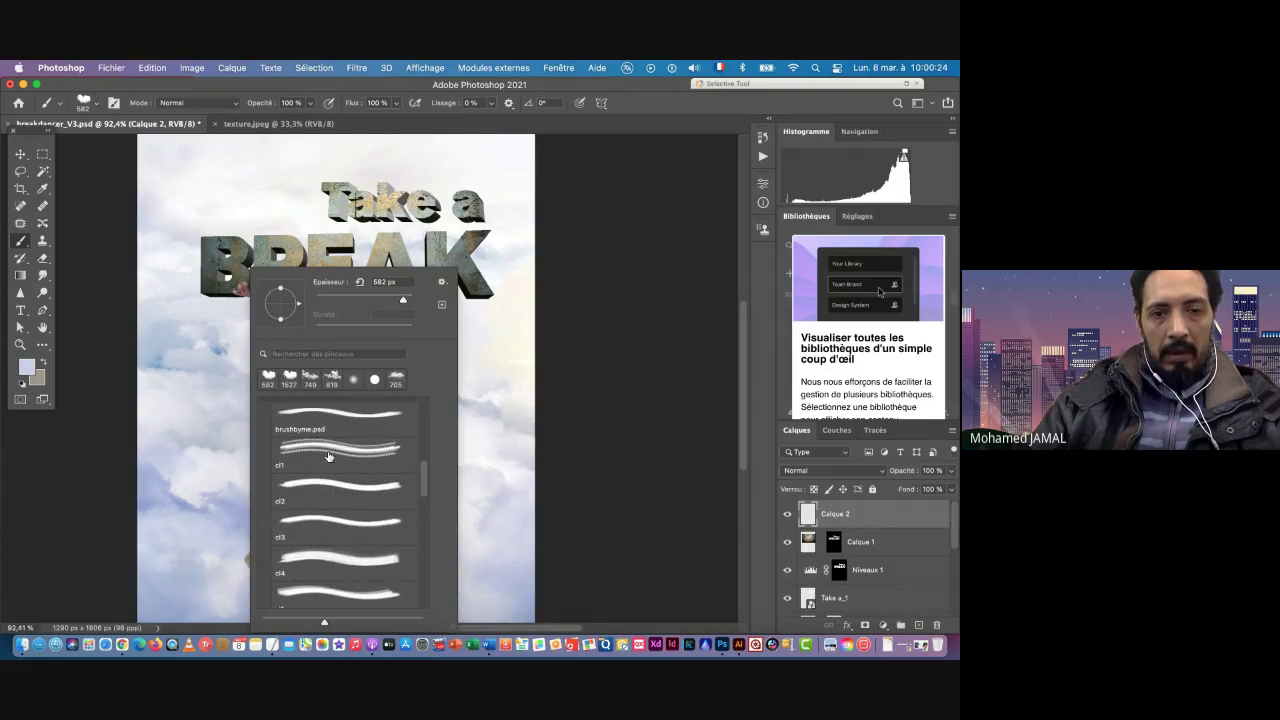
scroll(328, 457, "up", 2)
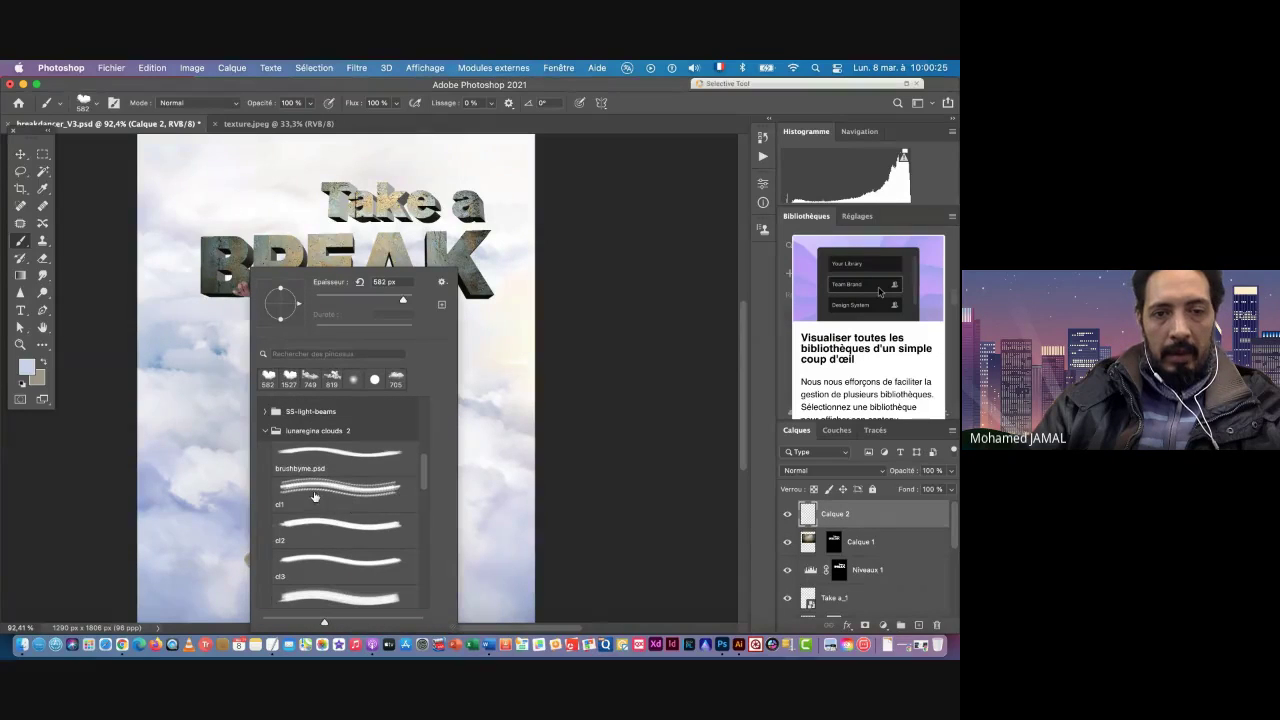
left_click(314, 496)
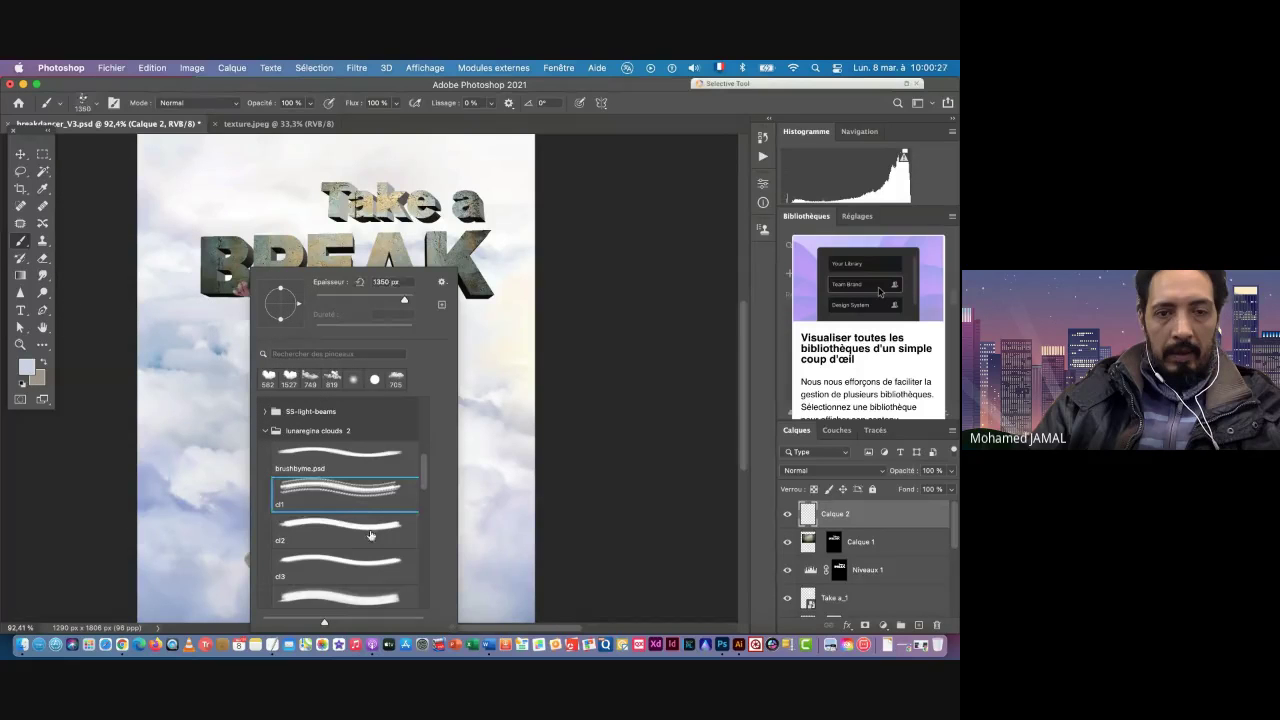
scroll(326, 458, "down", 1)
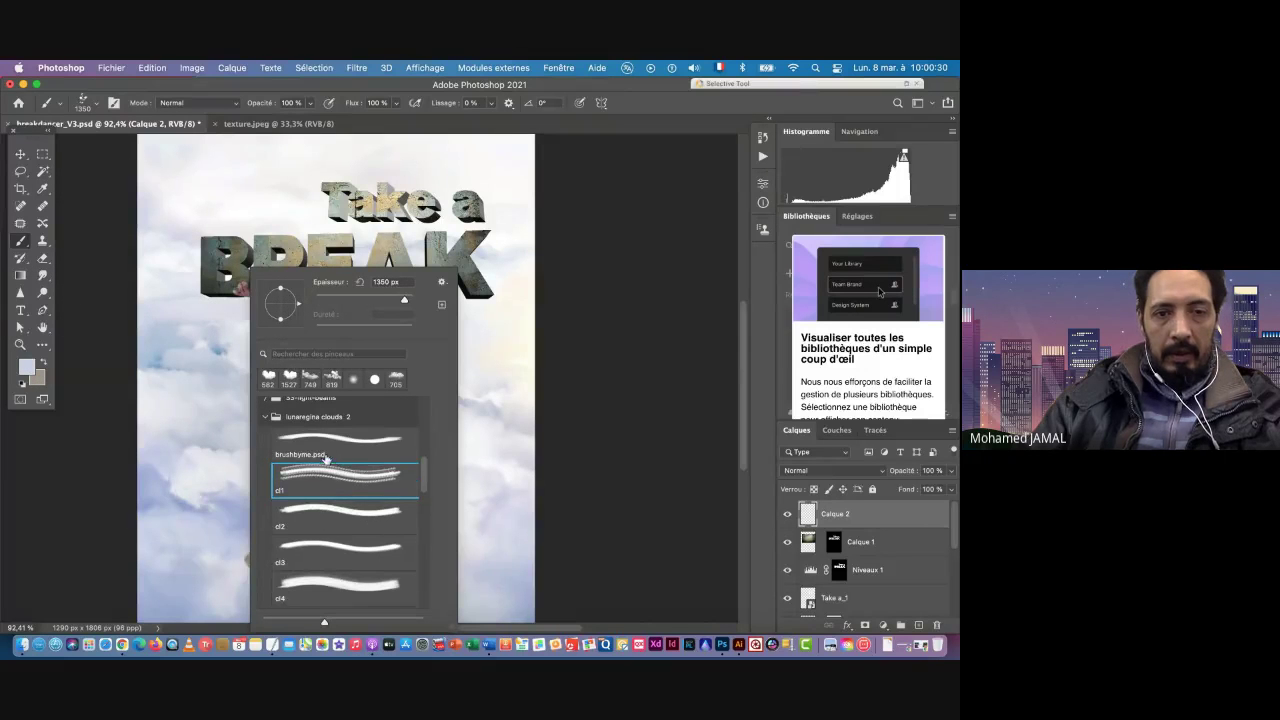
left_click(320, 442)
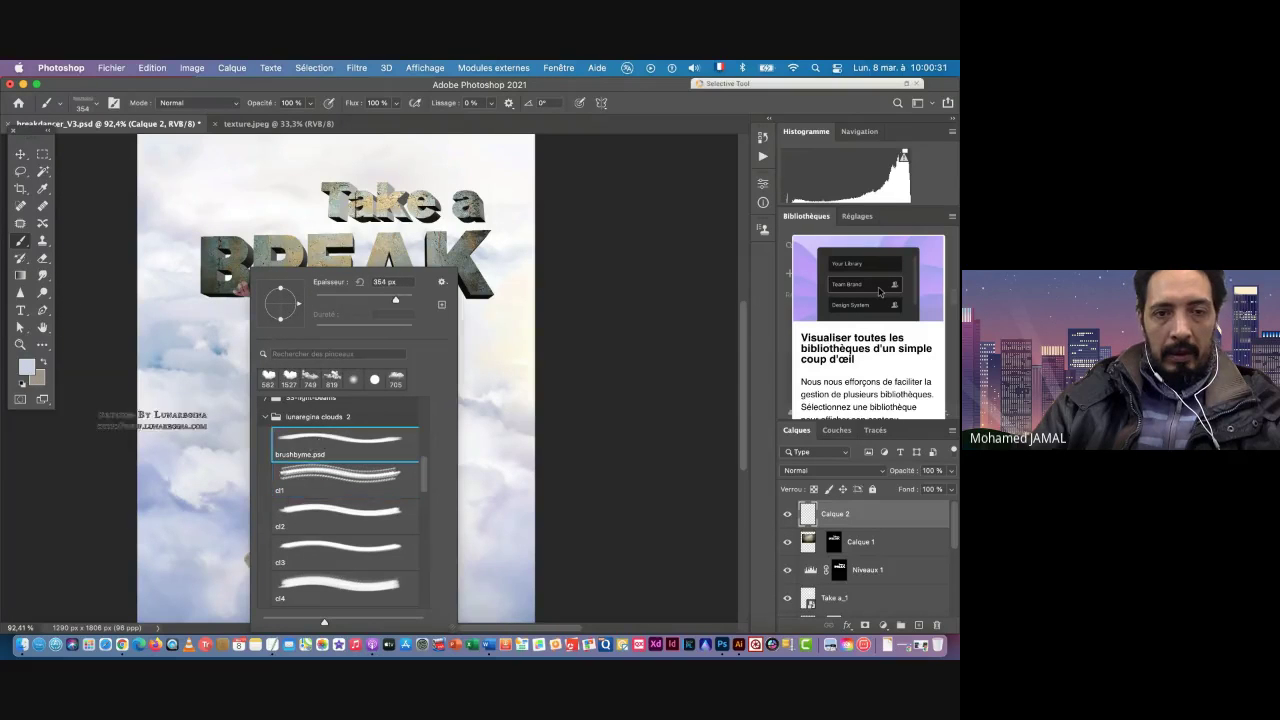
left_click(313, 501)
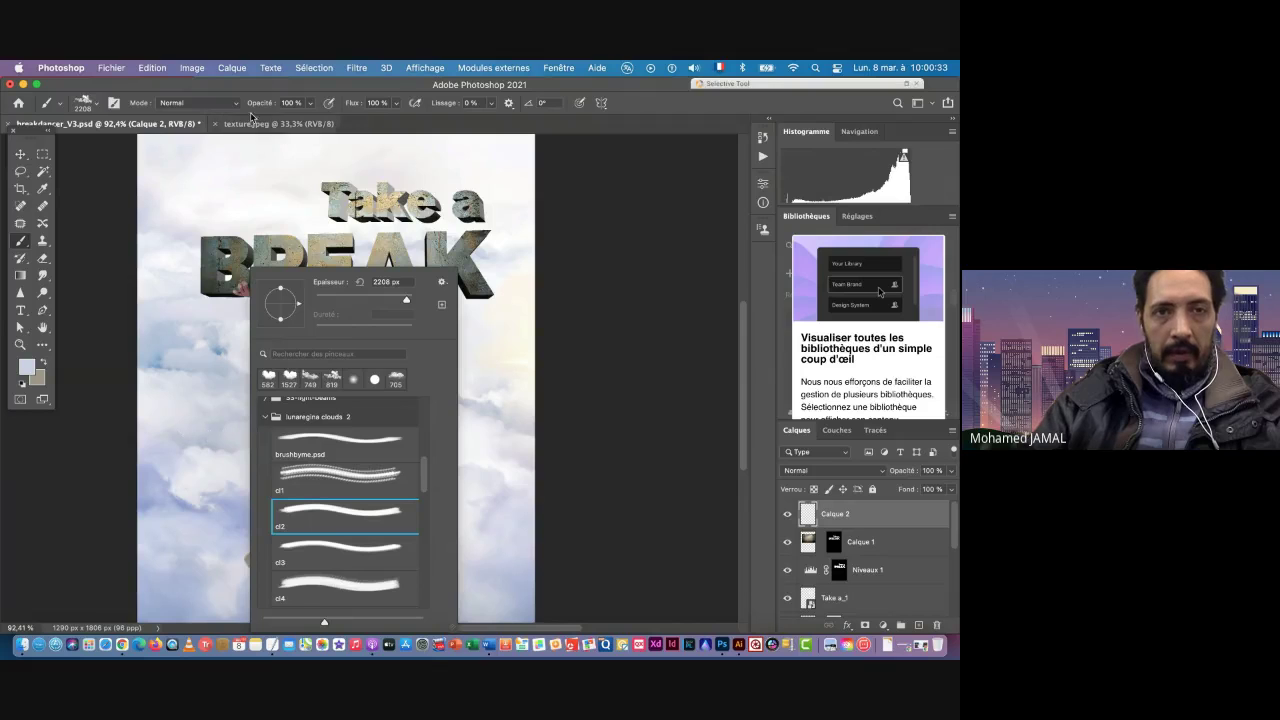
left_click(275, 132)
Step: Reduce the cl2 brush to 594 px and stamp pale blue clouds on the new layer around and over the dancer's legs
left_click_drag(195, 434, 22, 434)
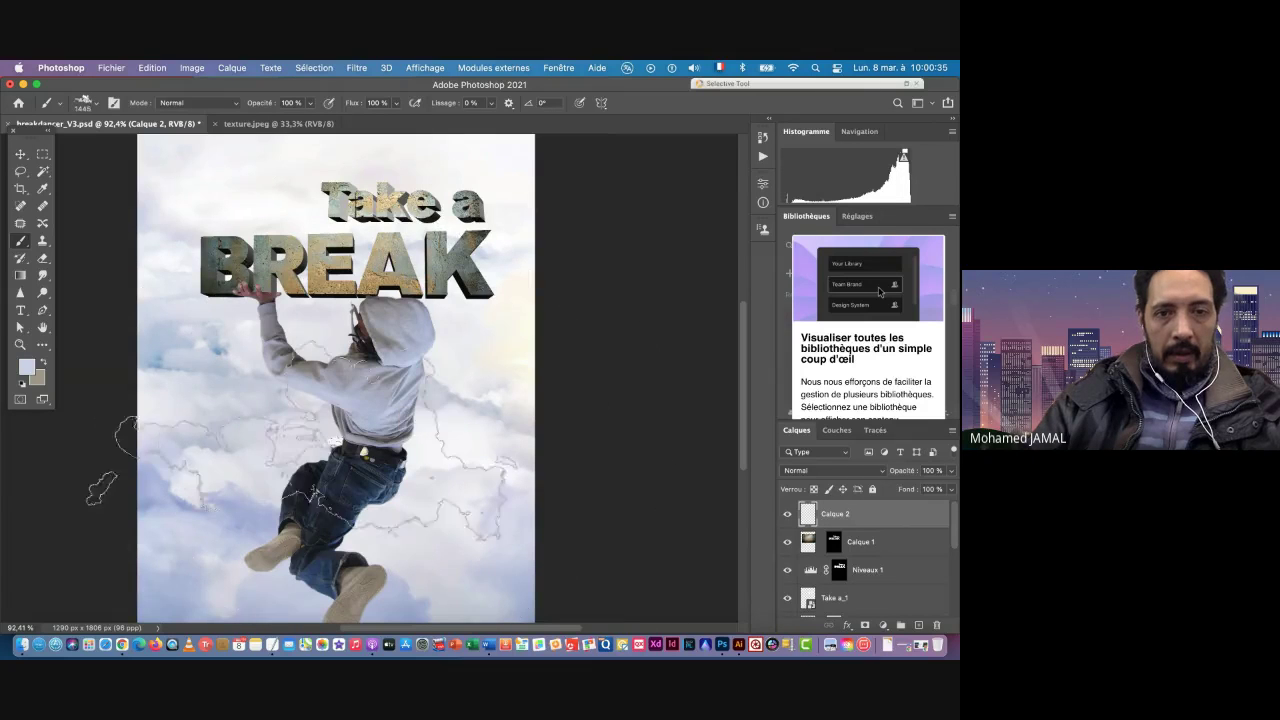
left_click_drag(380, 448, 112, 448)
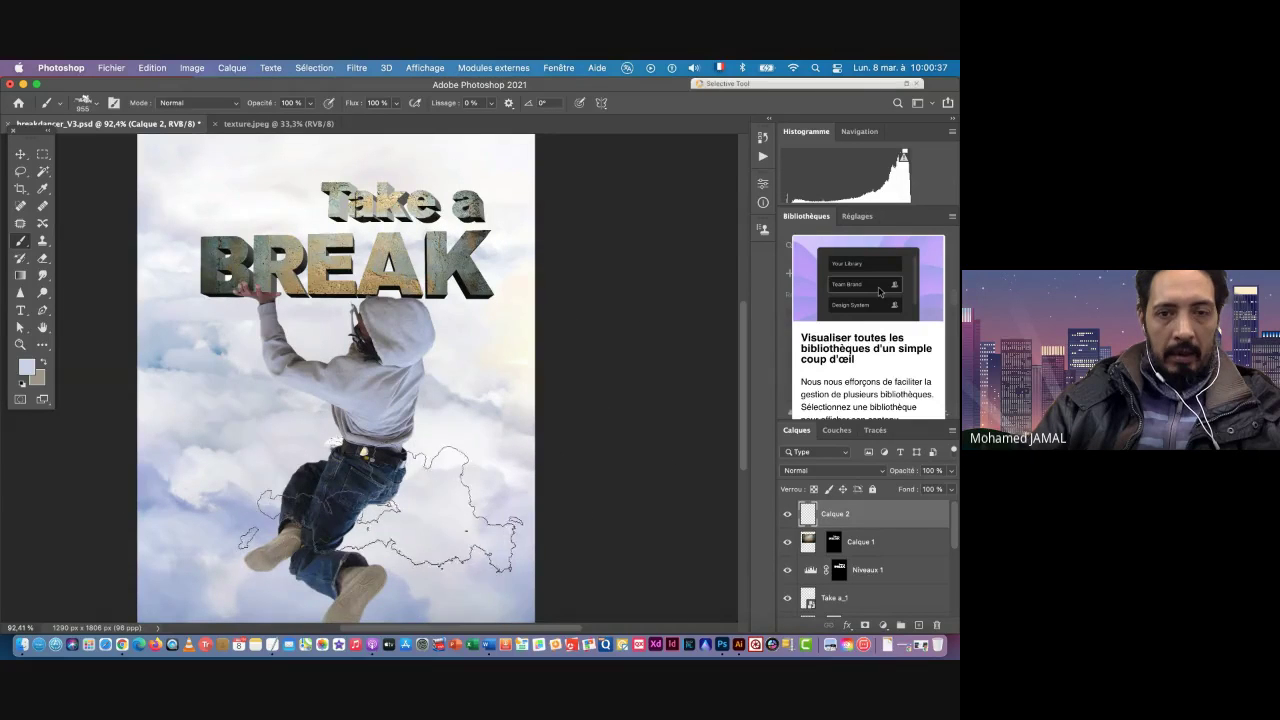
mouse_move(371, 486)
left_mouse_down()
mouse_move(391, 481)
mouse_move(380, 487)
left_mouse_up()
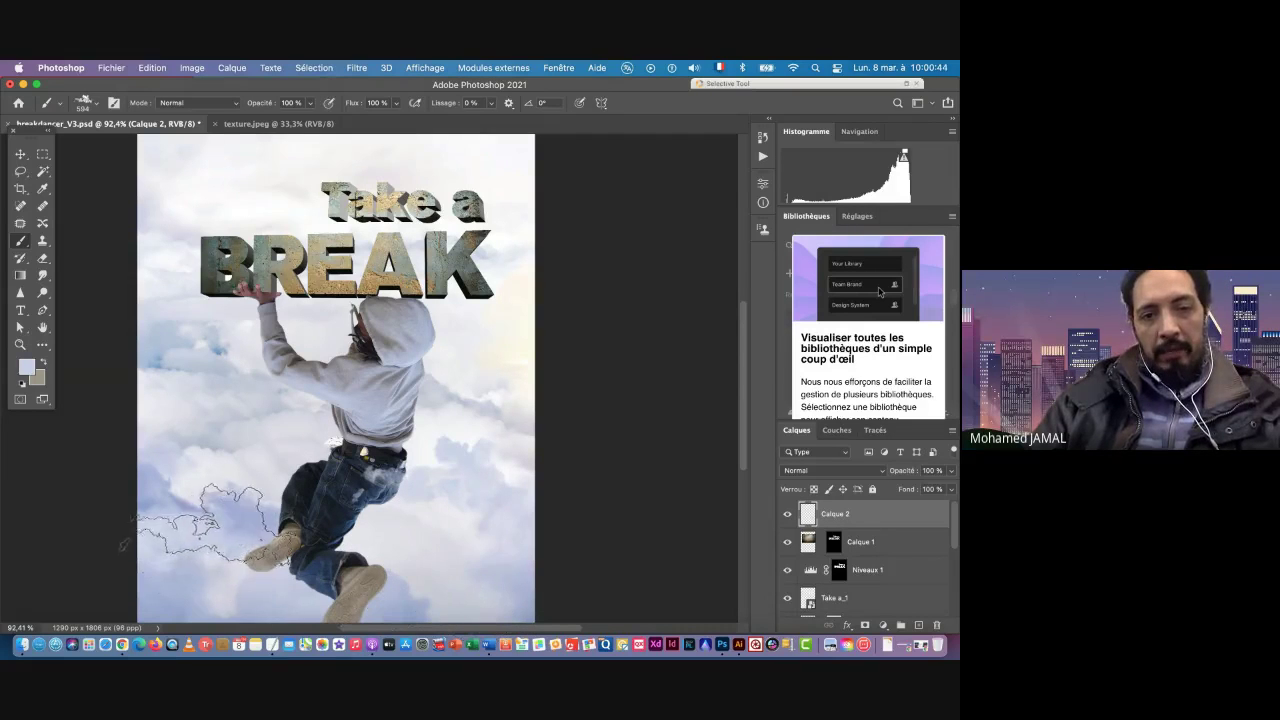
left_click(212, 505)
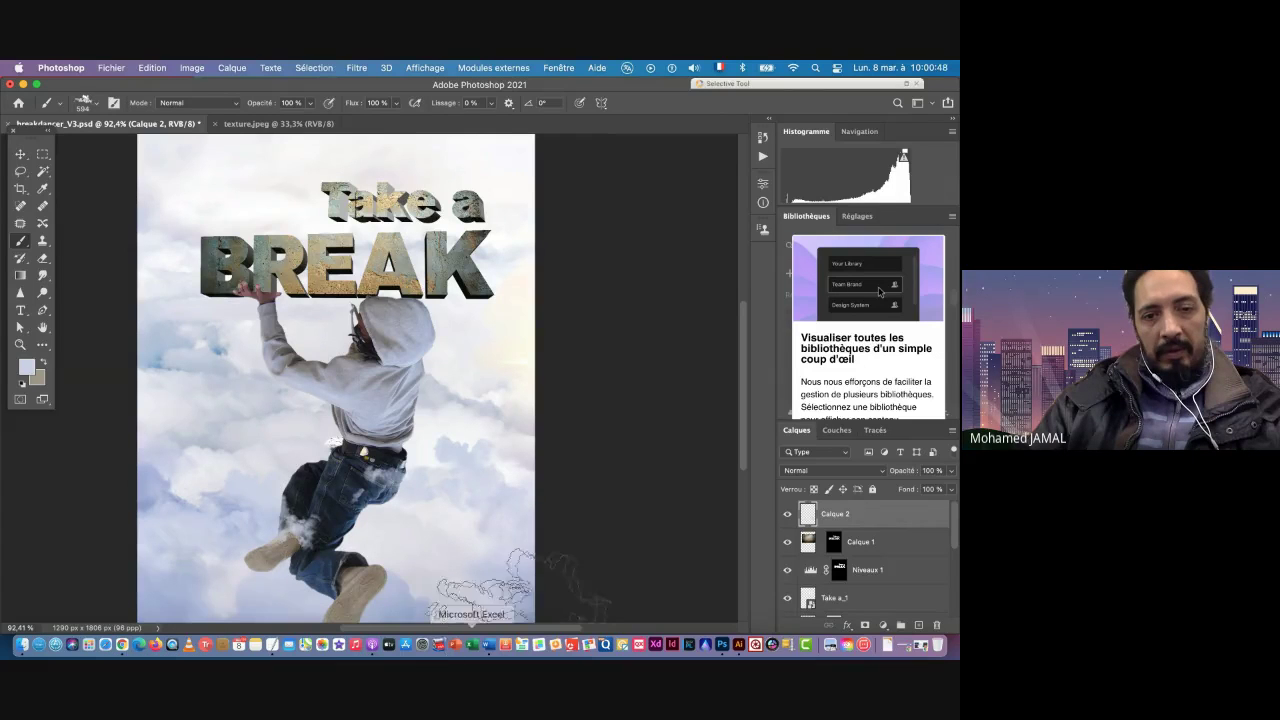
Step: Enlarge the cl2 brush to 951 px and stamp clouds over the dancer's lowest foot along the poster's bottom edge
left_click_drag(430, 580, 476, 583)
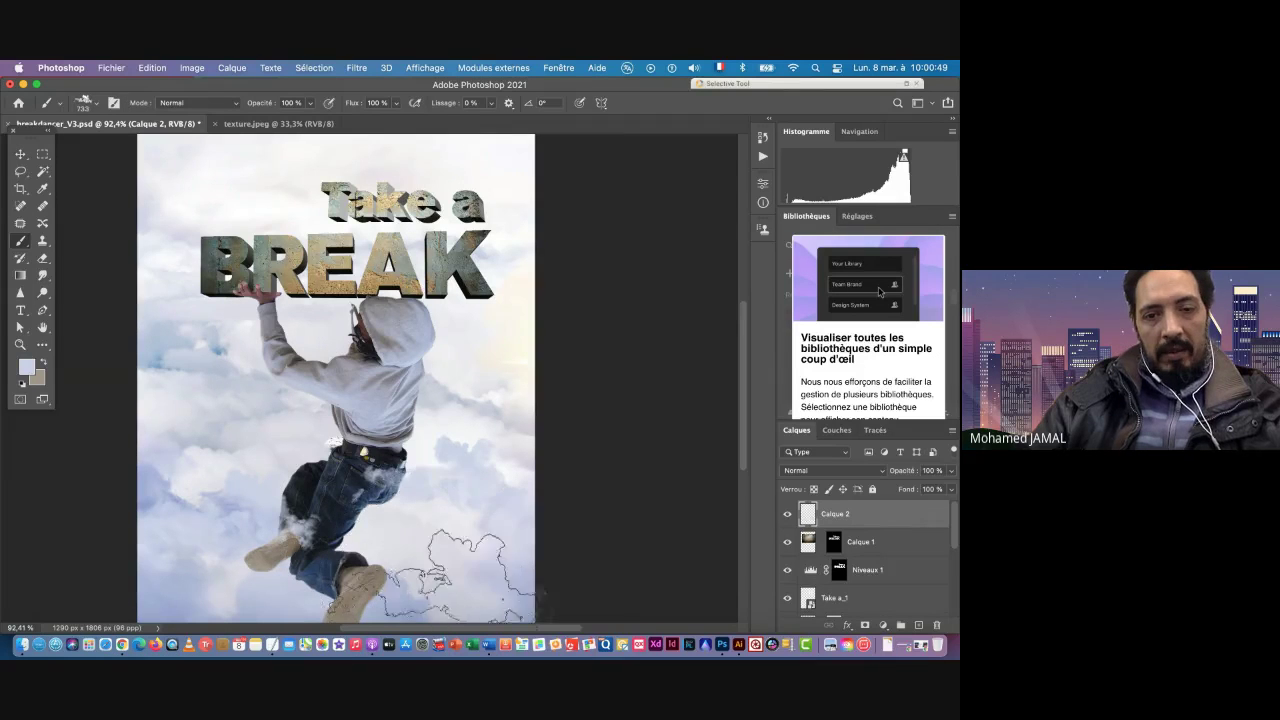
scroll(476, 583, "down", 3)
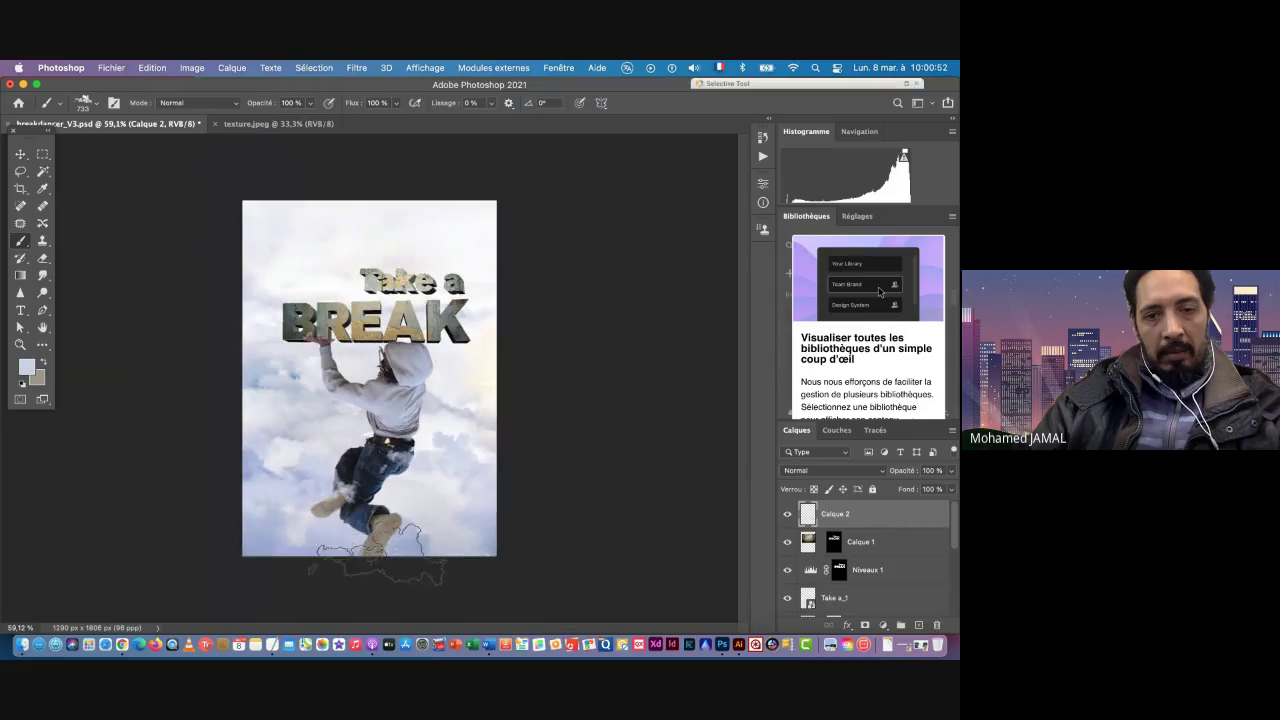
left_click_drag(385, 548, 418, 548)
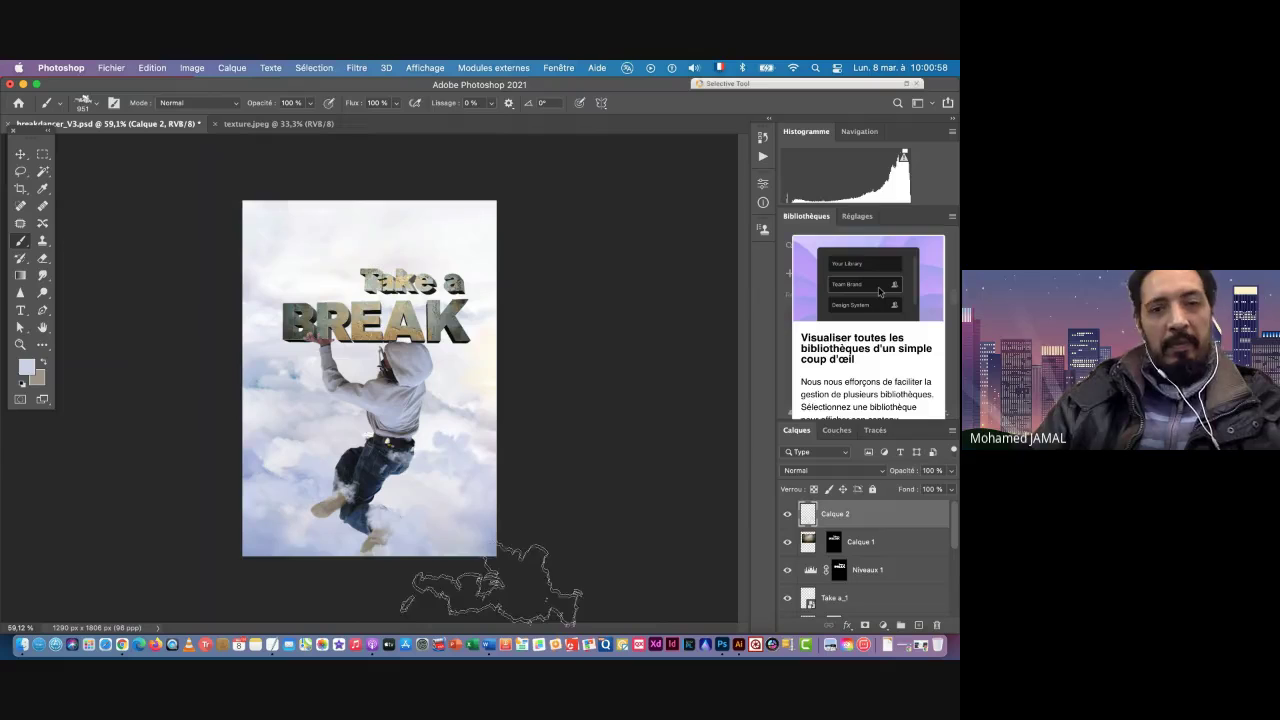
Step: Shrink the cl2 brush, lower its opacity to 54 %, and stamp faint clouds over the letter B near the hand
mouse_move(360, 363)
left_mouse_down()
mouse_move(247, 365)
mouse_move(297, 367)
mouse_move(280, 366)
left_mouse_up()
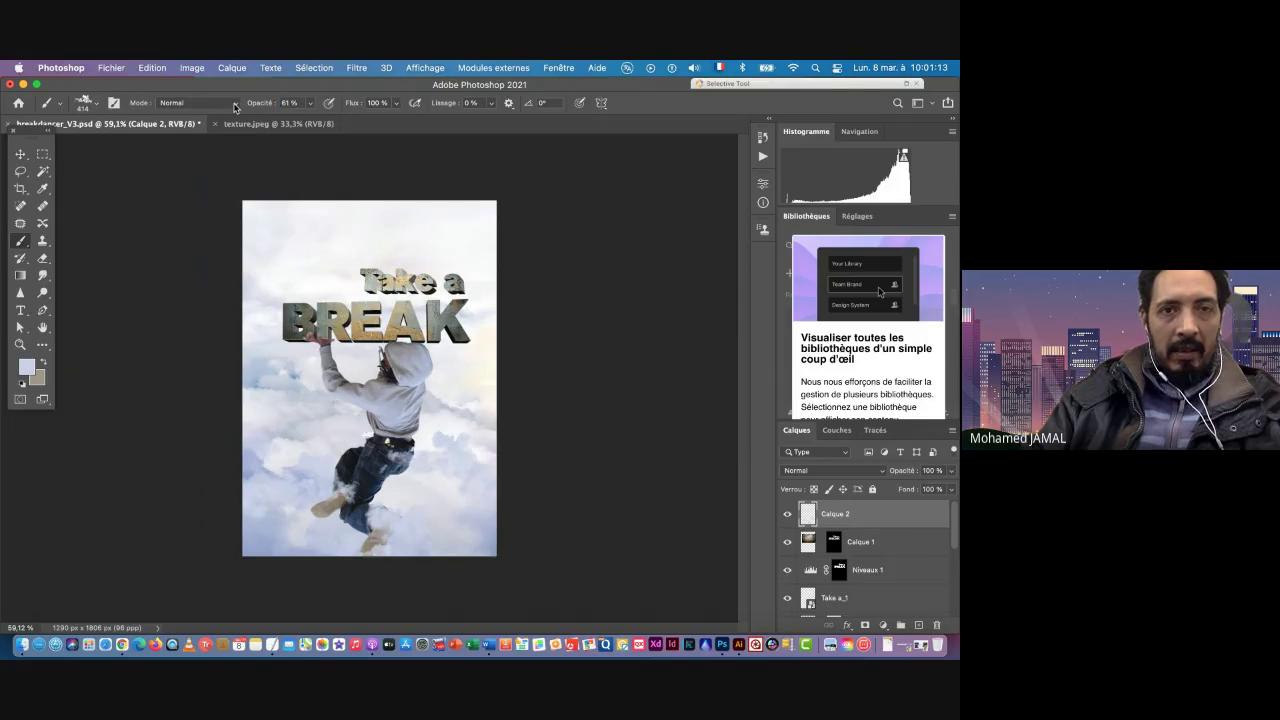
left_click_drag(235, 108, 231, 108)
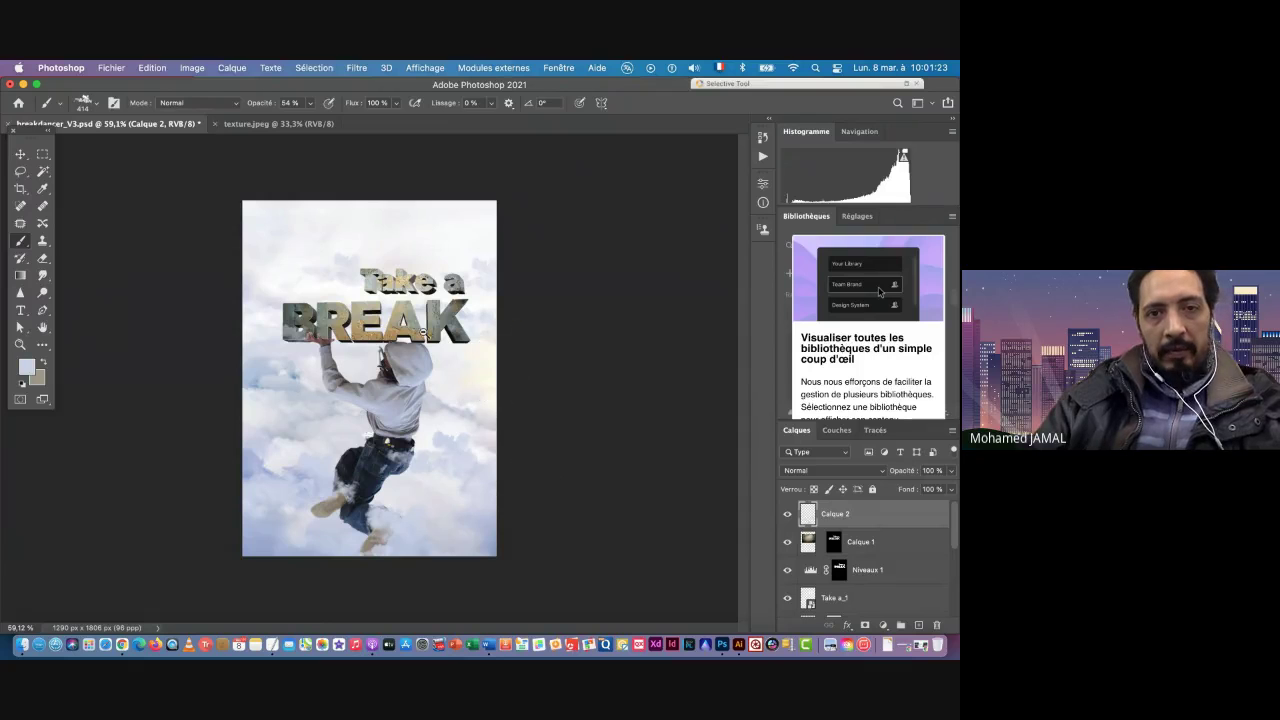
scroll(421, 332, "up", 5)
left_click_drag(375, 255, 328, 244)
scroll(378, 342, "up", 5)
scroll(378, 342, "left", 5)
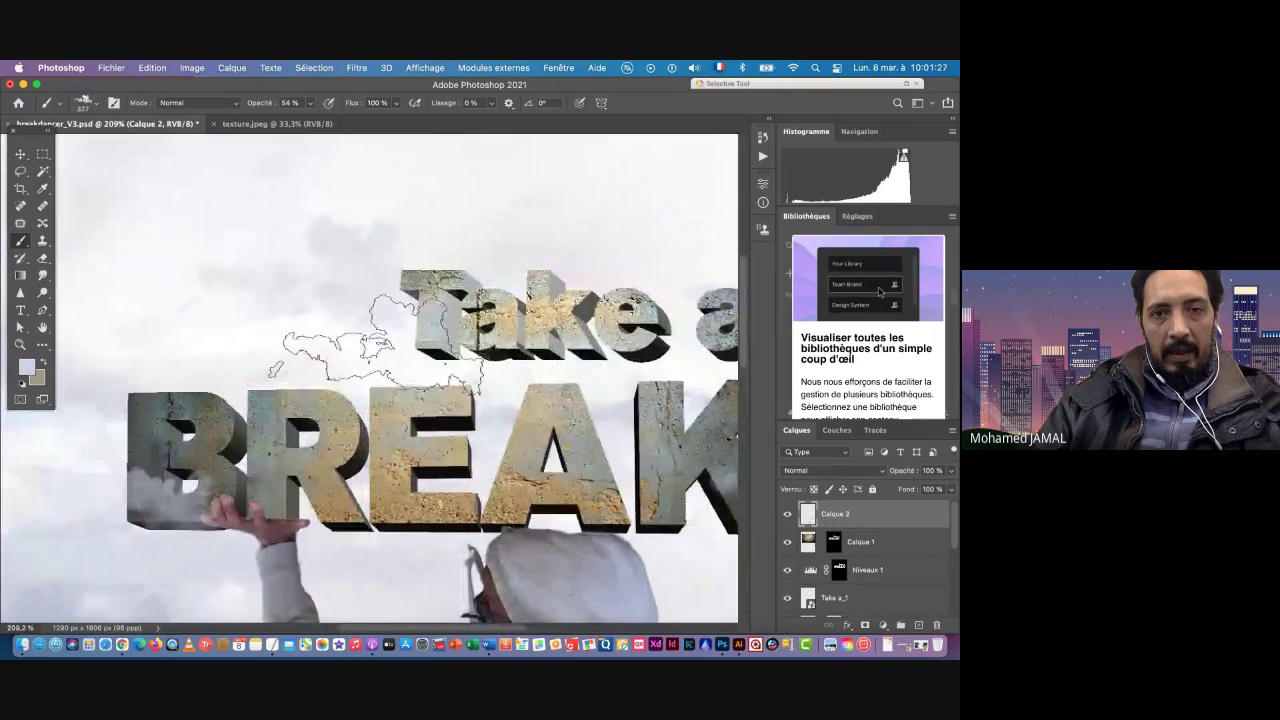
scroll(581, 400, "down", 2)
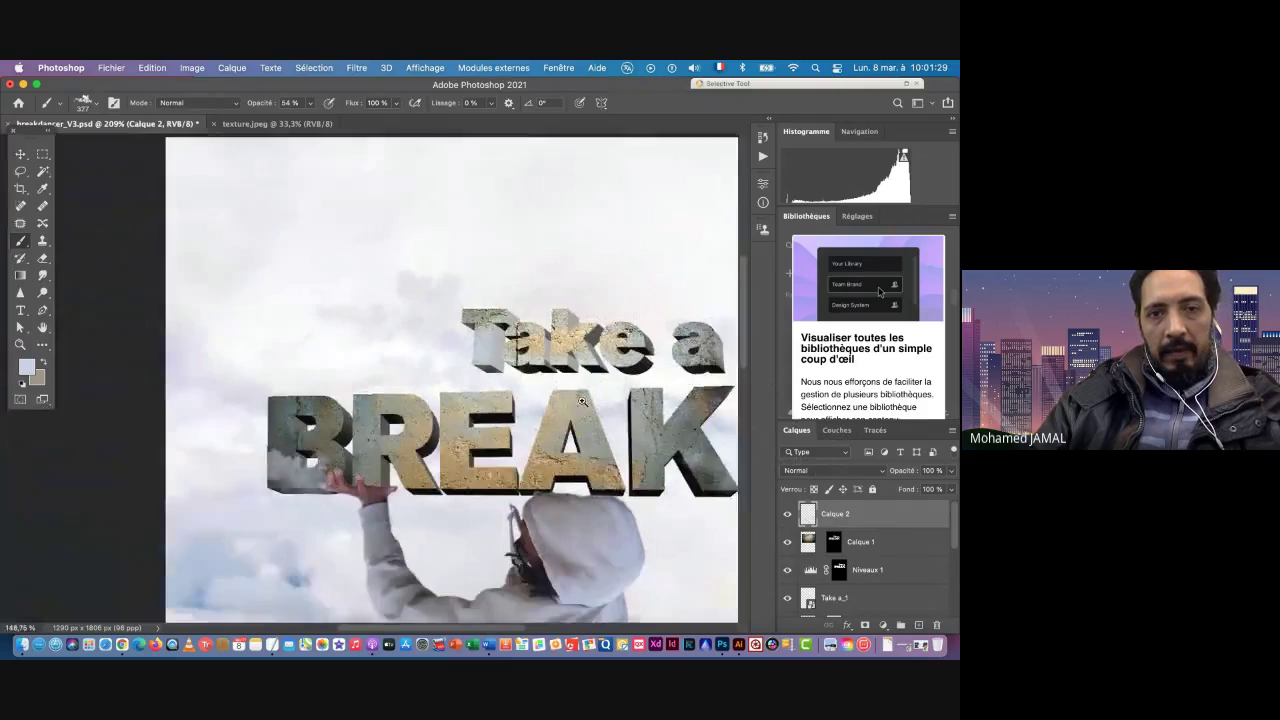
scroll(581, 400, "down", 2)
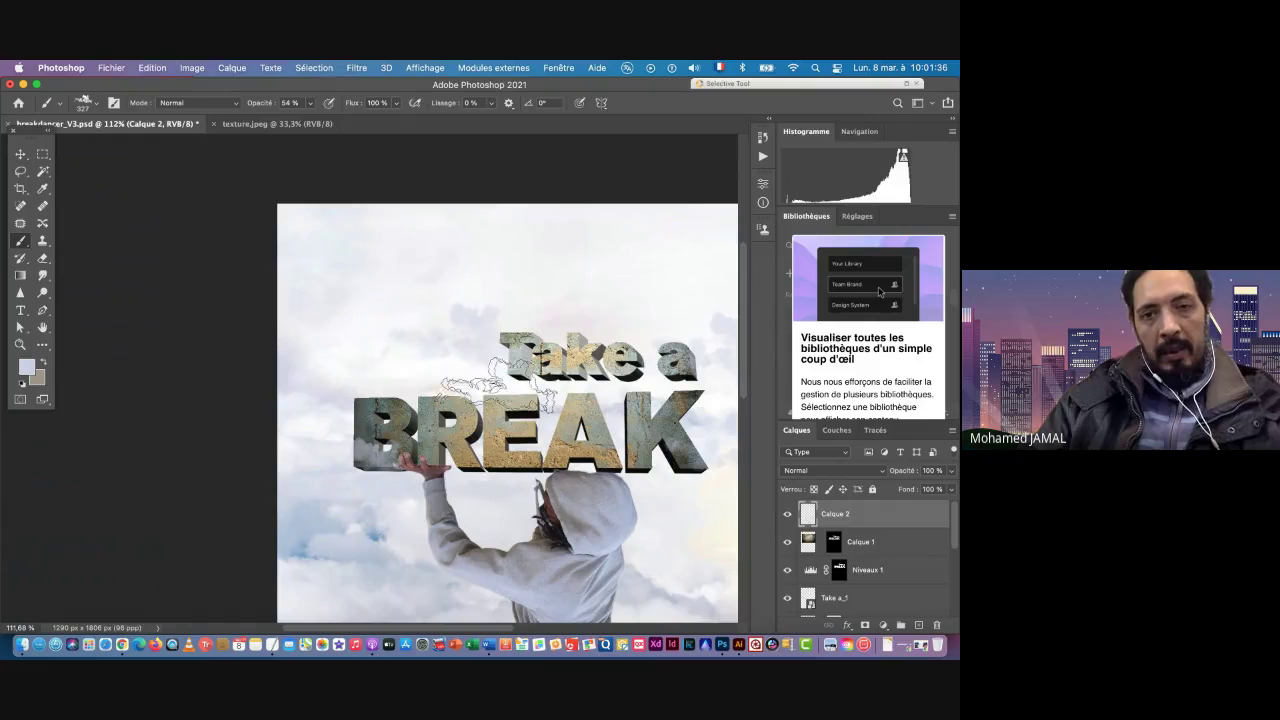
left_click_drag(452, 366, 482, 371)
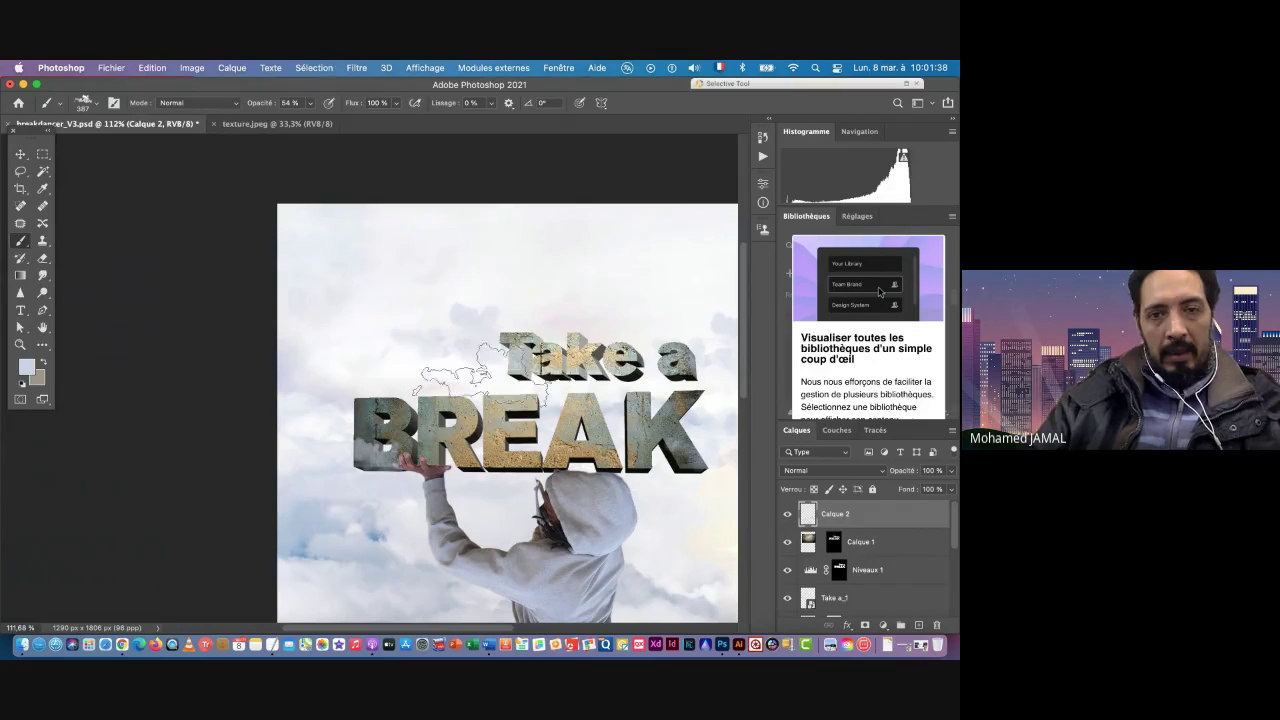
Step: Switch to the cl3 brush from the lunaregina clouds 2 set and reduce it to about 406 px
right_click(433, 348)
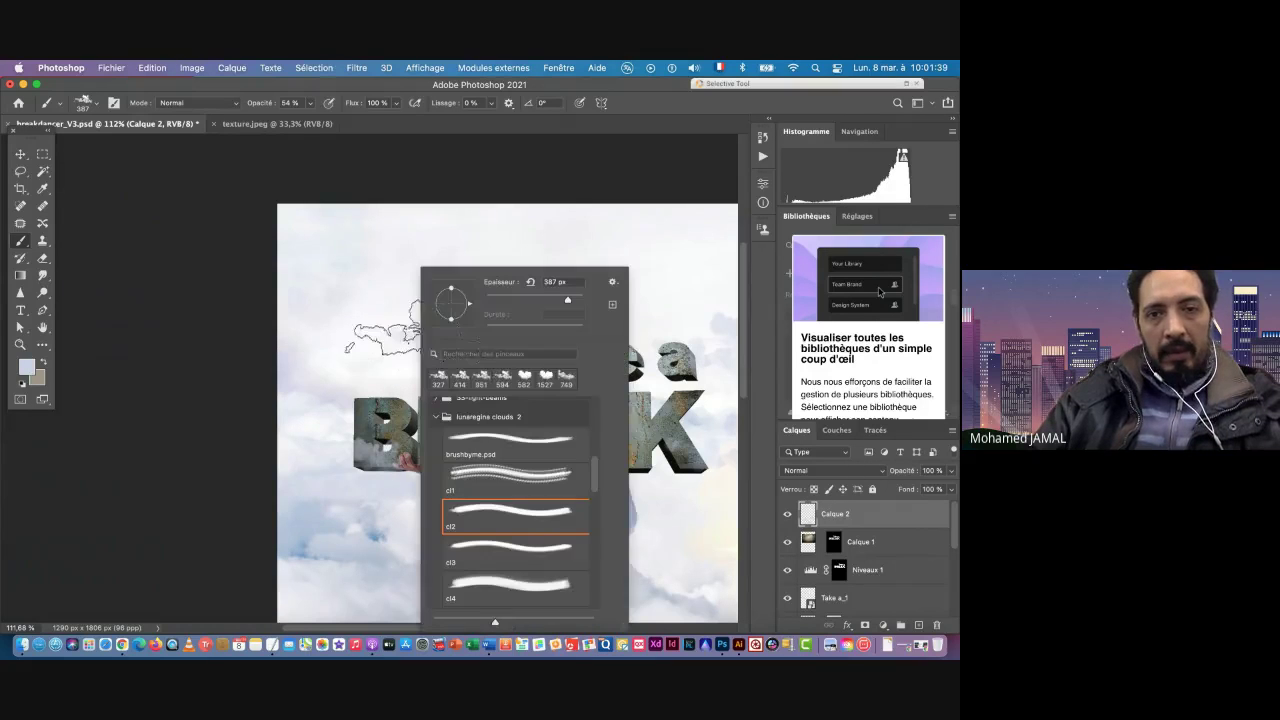
left_click(484, 549)
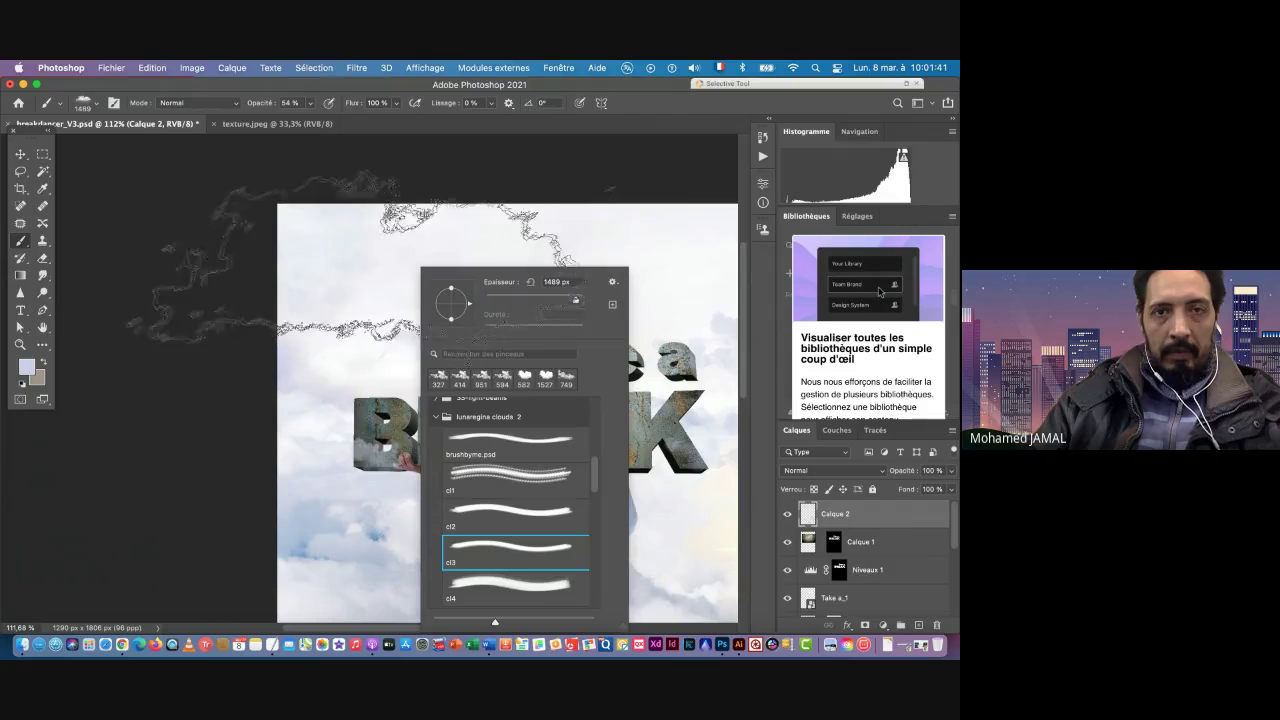
left_click(350, 88)
left_click_drag(540, 351, 300, 351)
left_click_drag(488, 362, 300, 362)
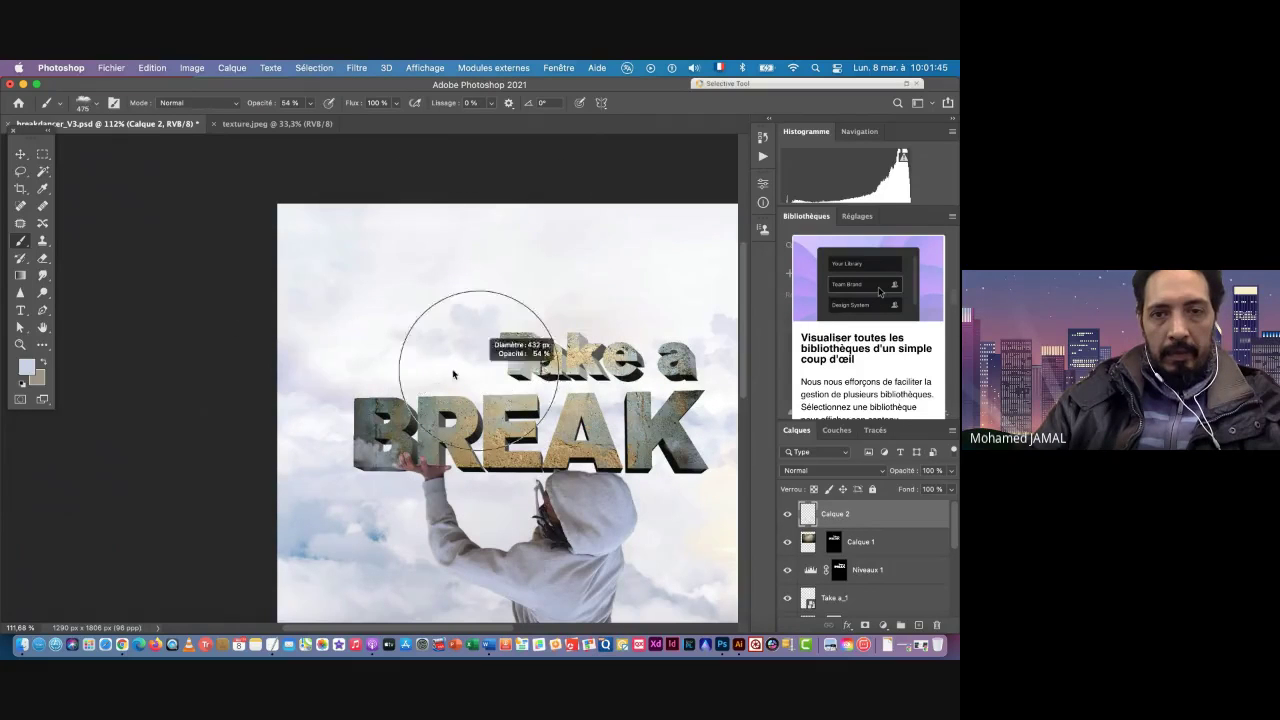
Step: Set the foreground colour to the pale grey-blue d6d9e4 and stamp light clouds along the lower edge of BREAK
left_click(27, 367)
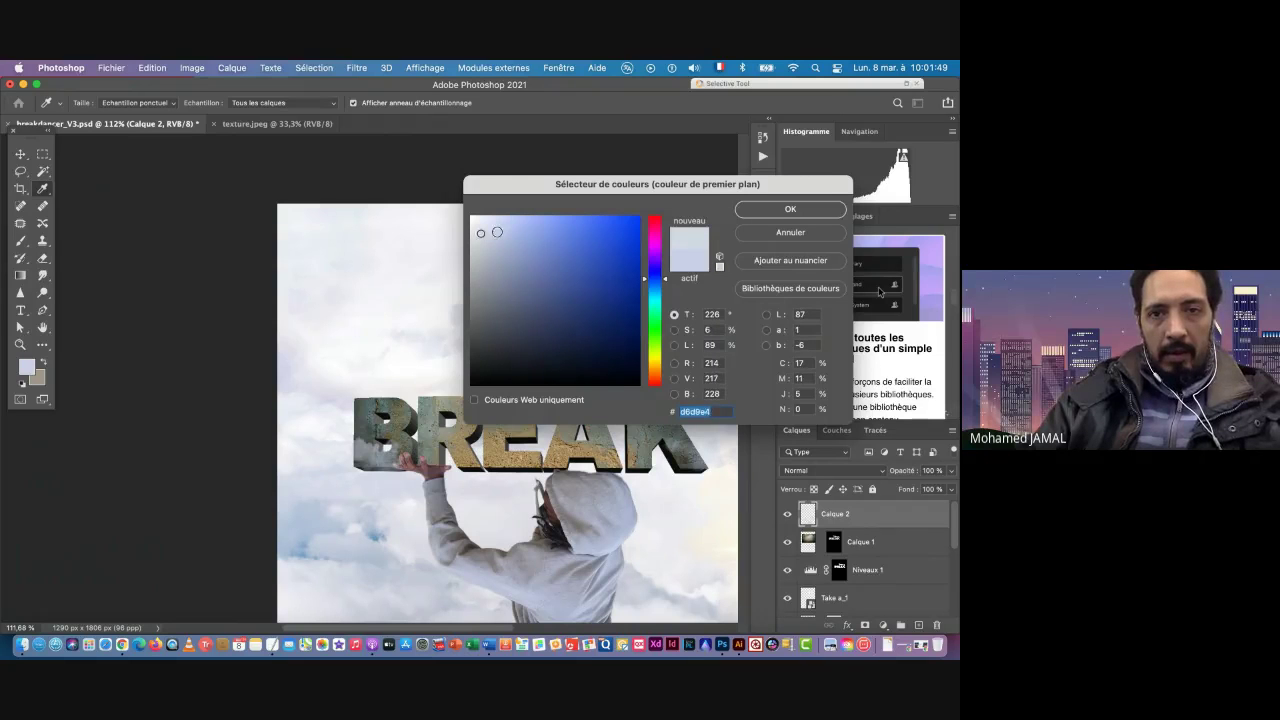
left_click(790, 209)
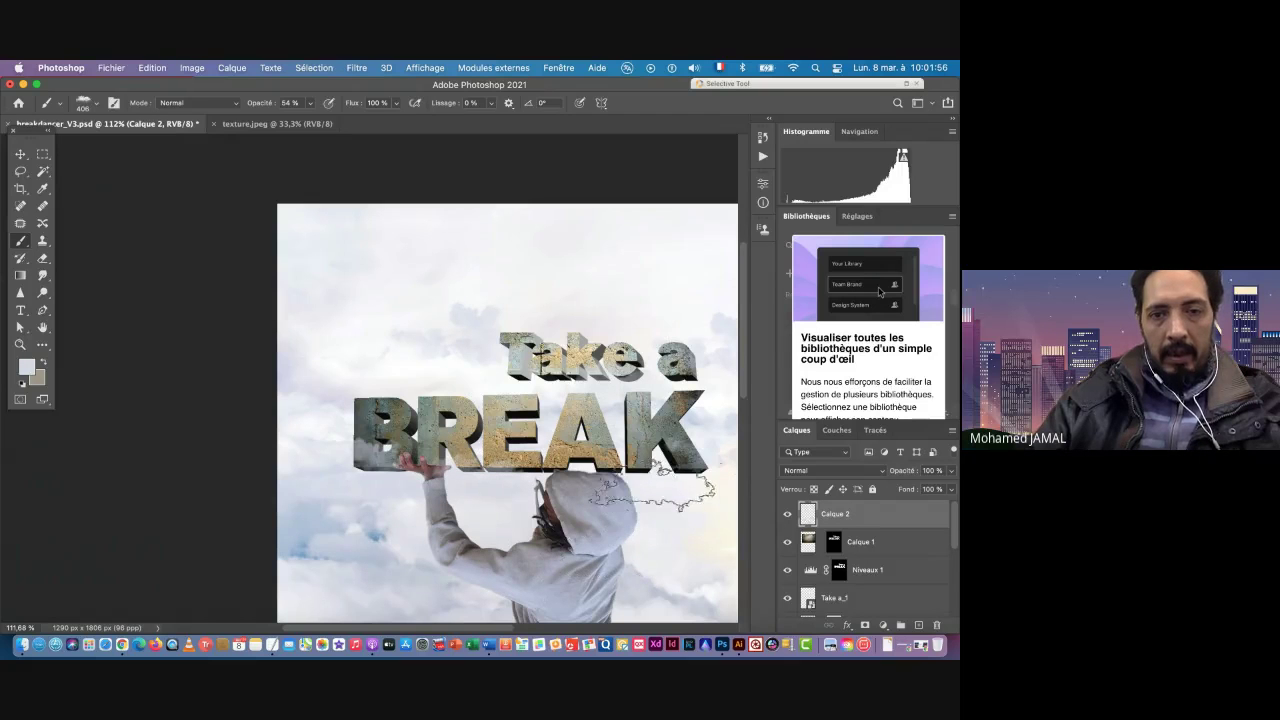
scroll(488, 388, "down", 2)
scroll(488, 388, "right", 2)
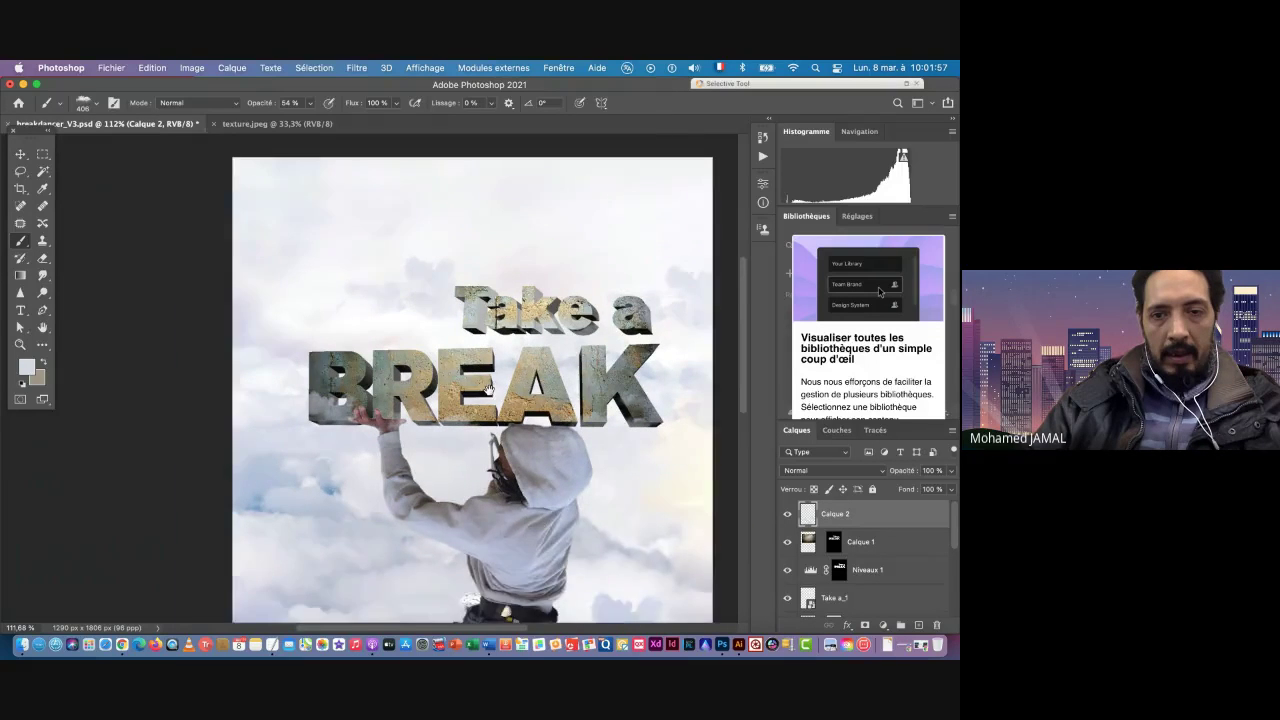
Step: Raise the brush opacity to 89 %, enlarge it to 507 px, and stamp clouds around the dancer's legs and raised foot
scroll(488, 388, "down", 3)
scroll(488, 388, "right", 2)
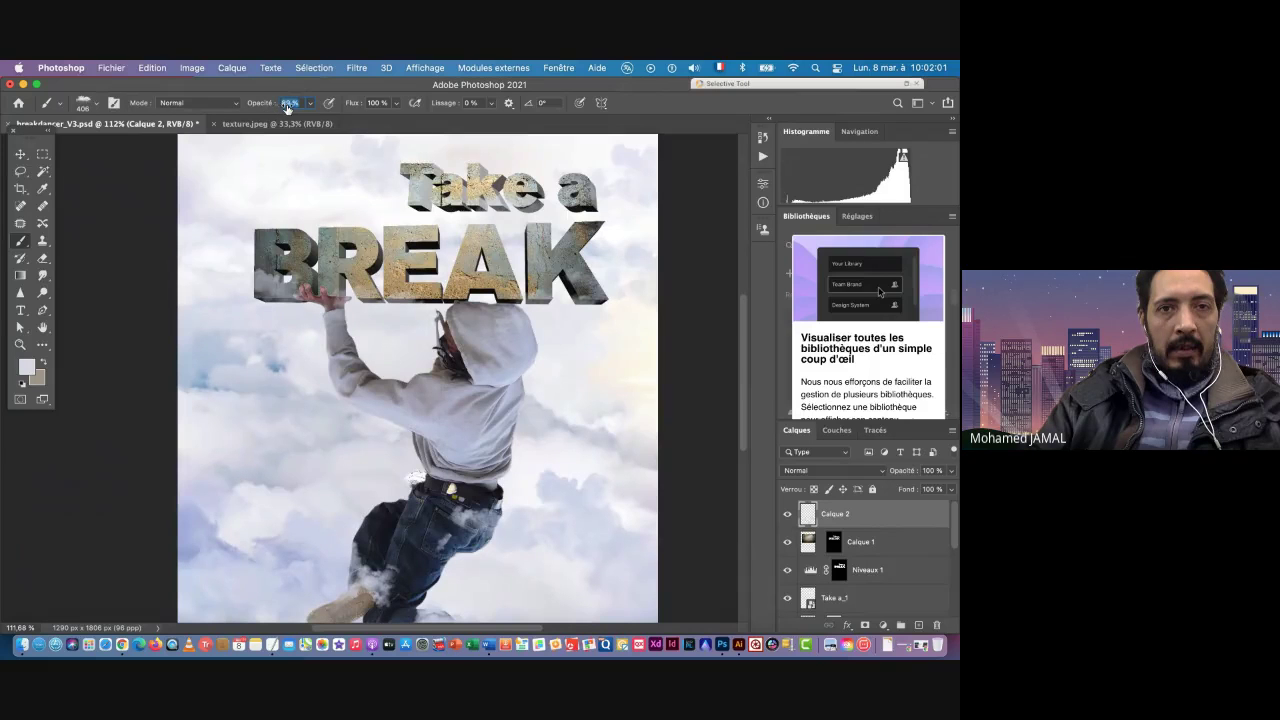
left_click_drag(287, 108, 288, 108)
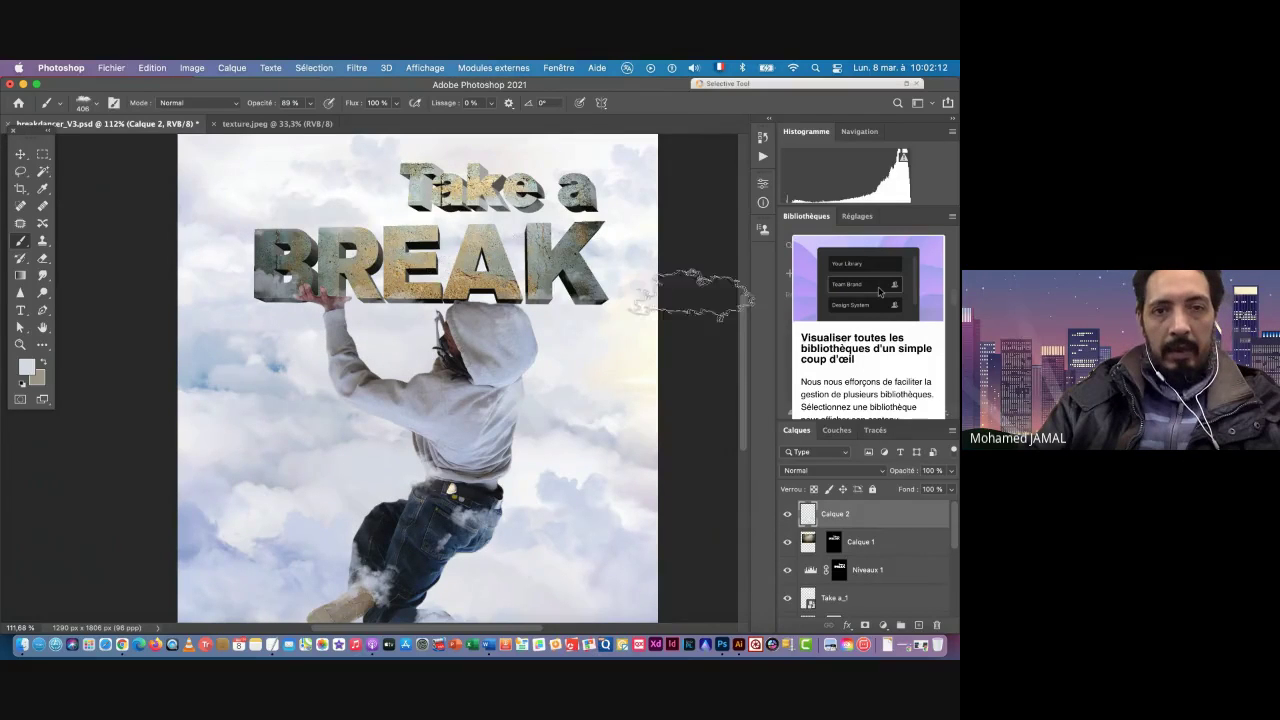
left_click_drag(539, 466, 504, 465)
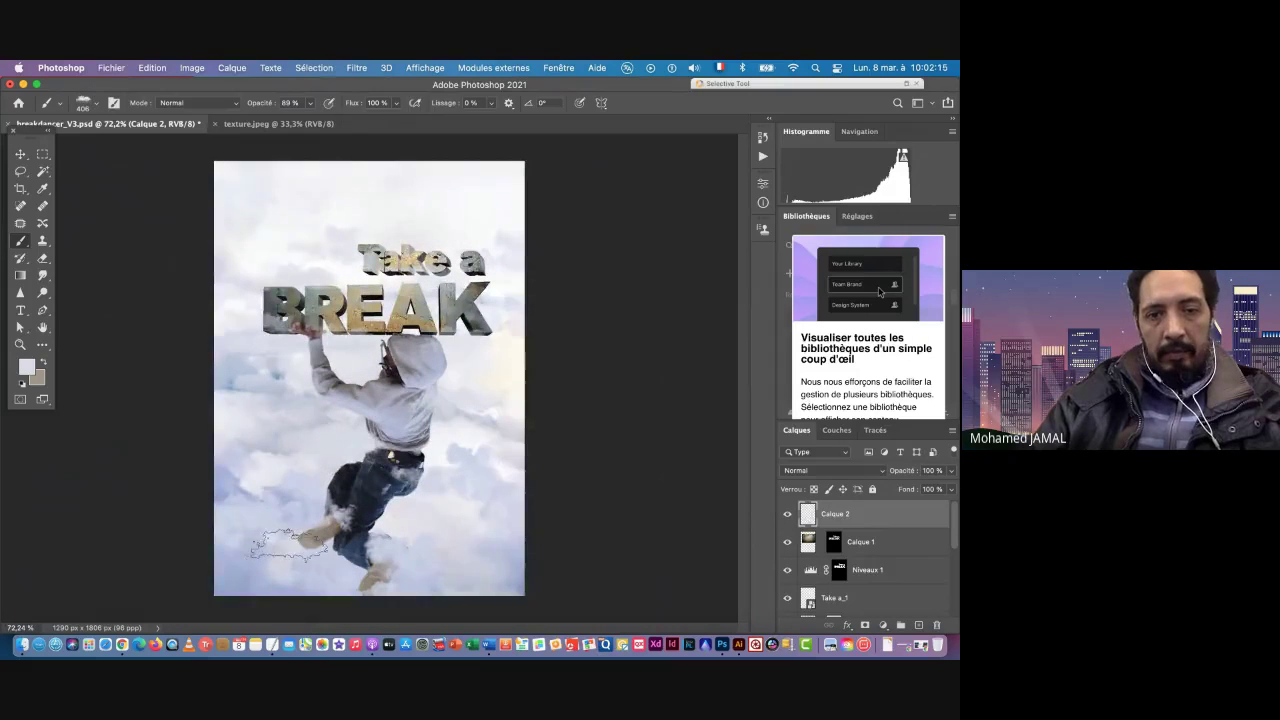
left_click_drag(289, 546, 302, 546)
left_click(306, 552)
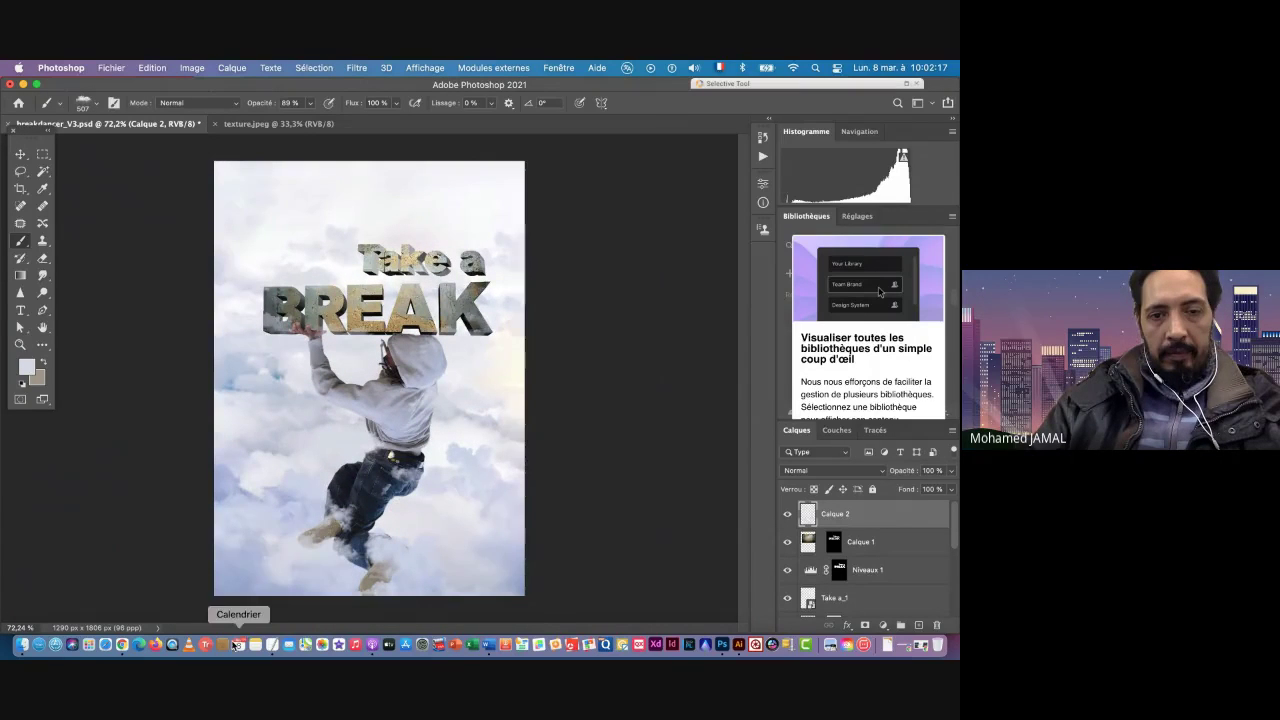
left_click_drag(484, 522, 516, 522)
left_click_drag(376, 311, 446, 416)
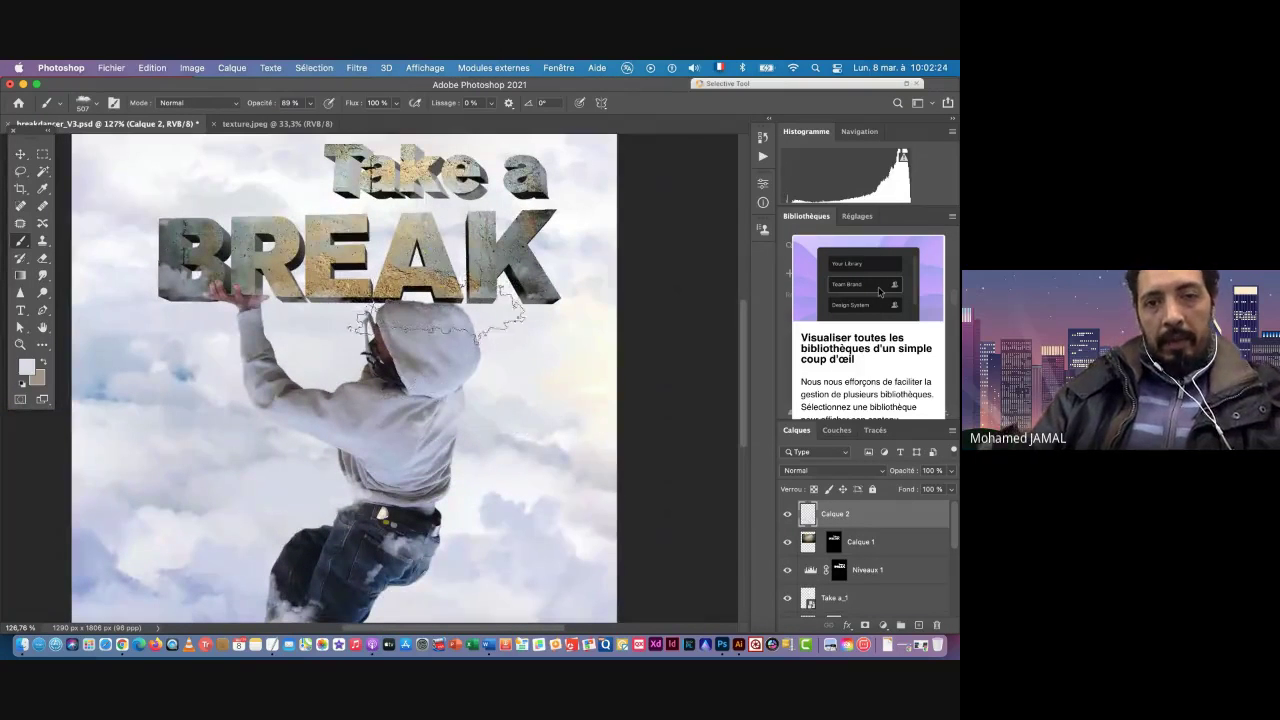
Step: Add a new layer directly above Arrière-plan copie, clipped to it and using the Produit blend mode
key("v")
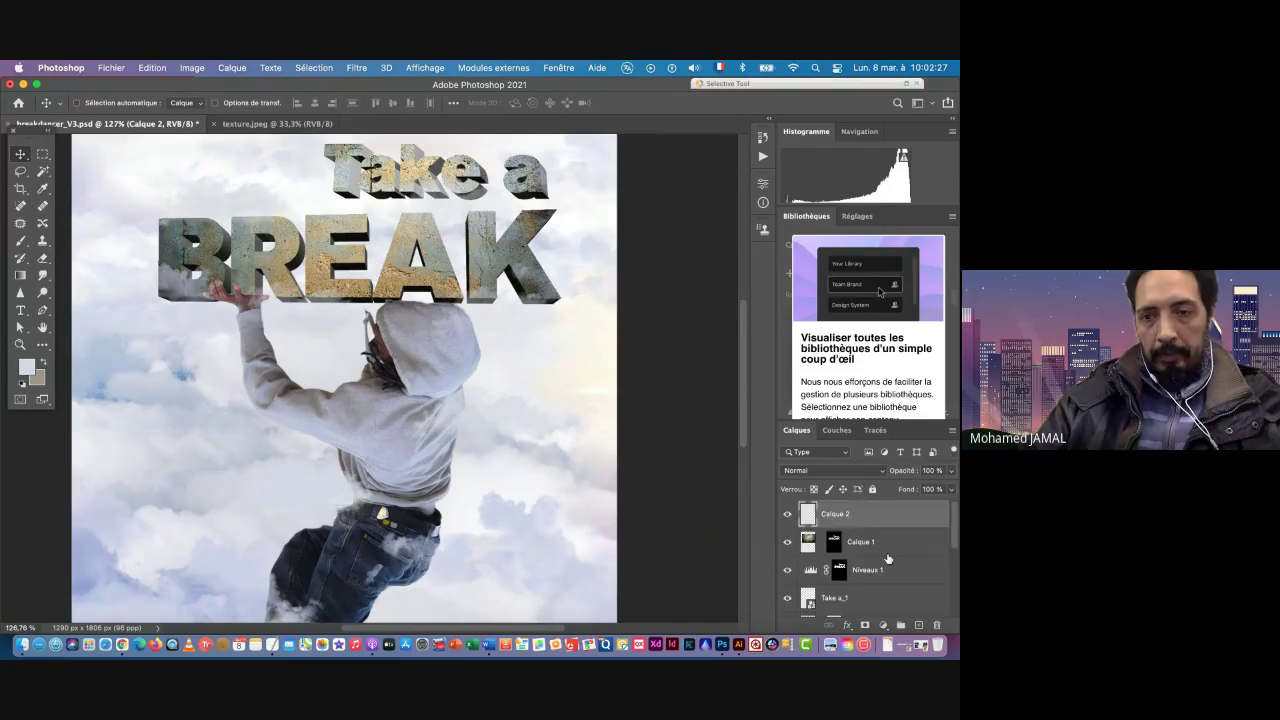
scroll(887, 558, "down", 3)
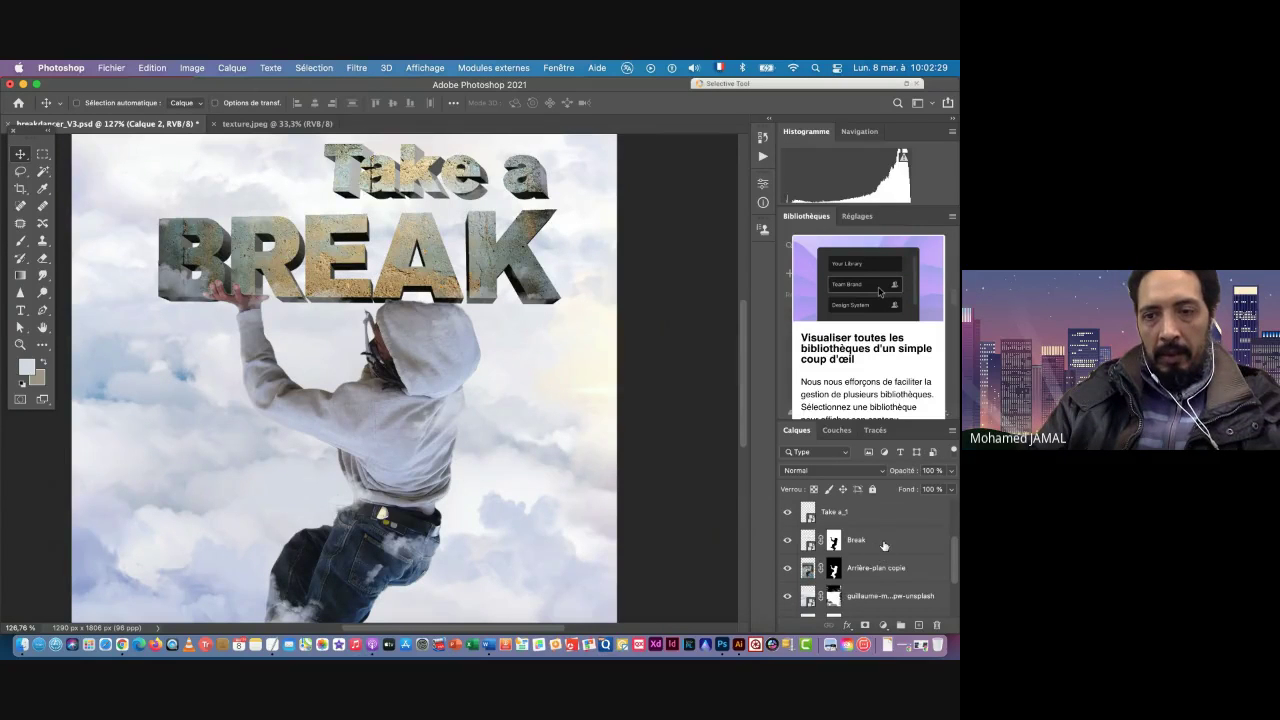
scroll(886, 555, "down", 2)
left_click(908, 513)
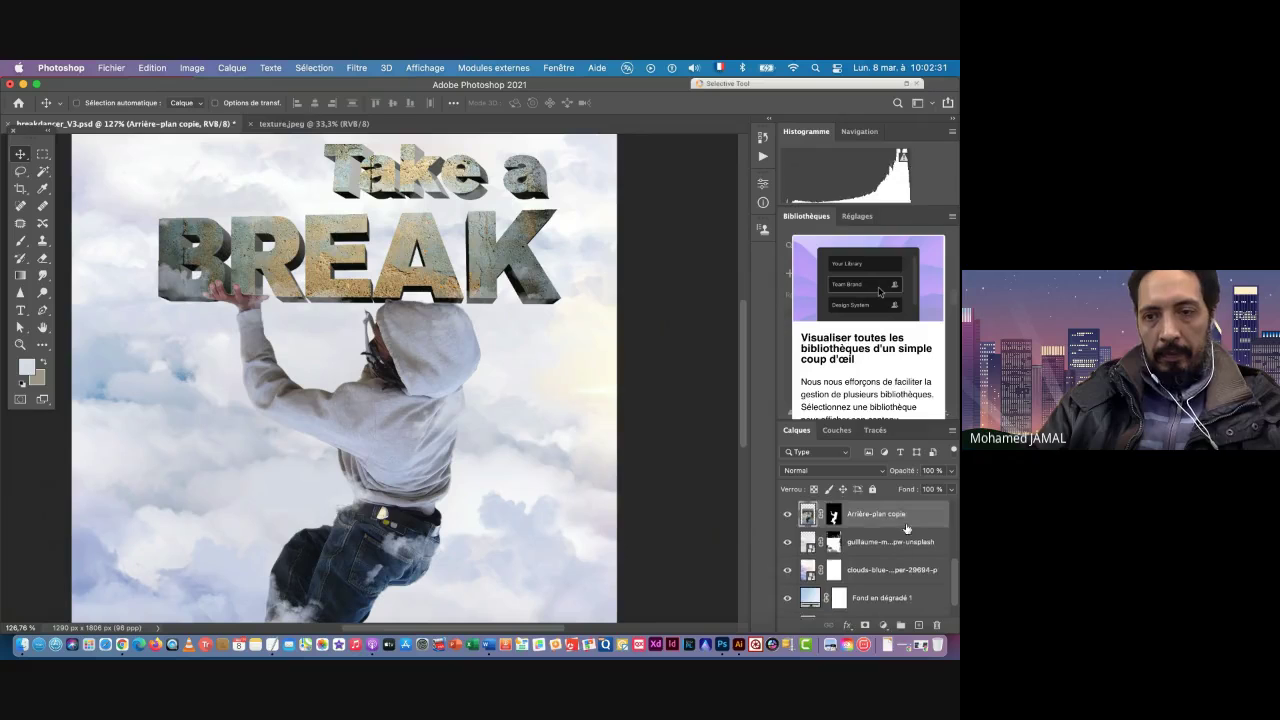
scroll(903, 540, "up", 2)
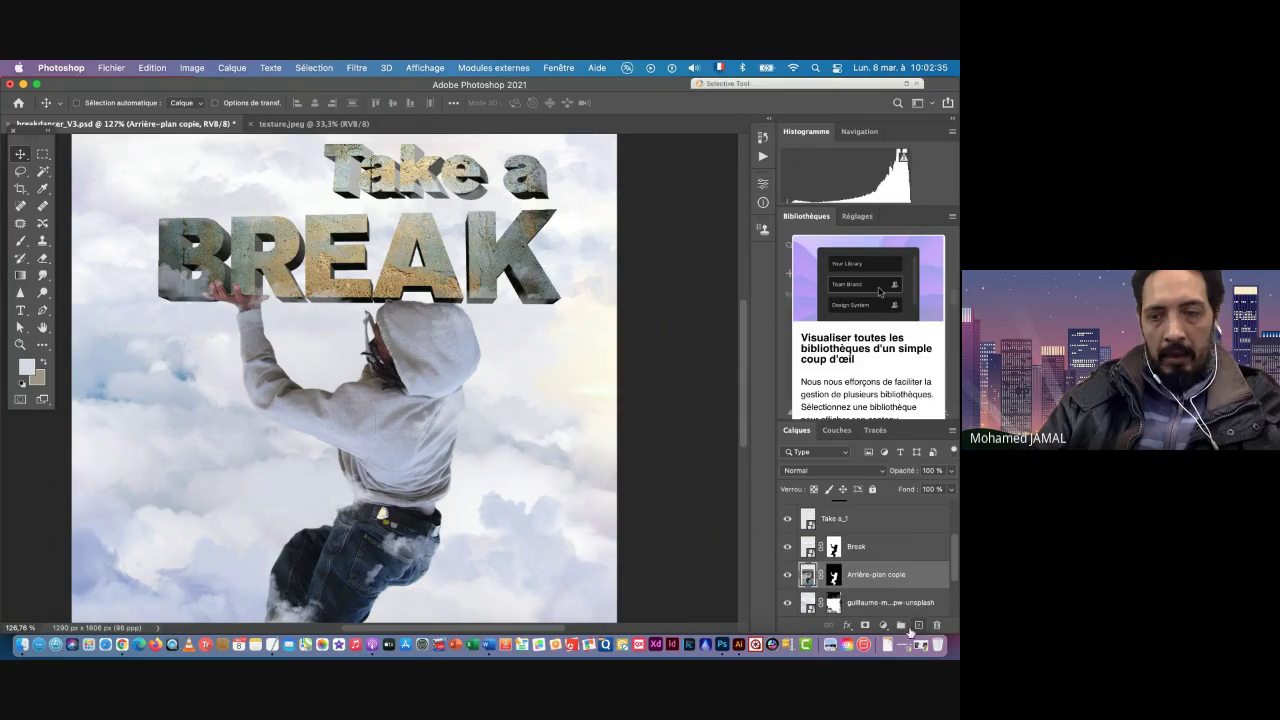
left_click(919, 627, "alt")
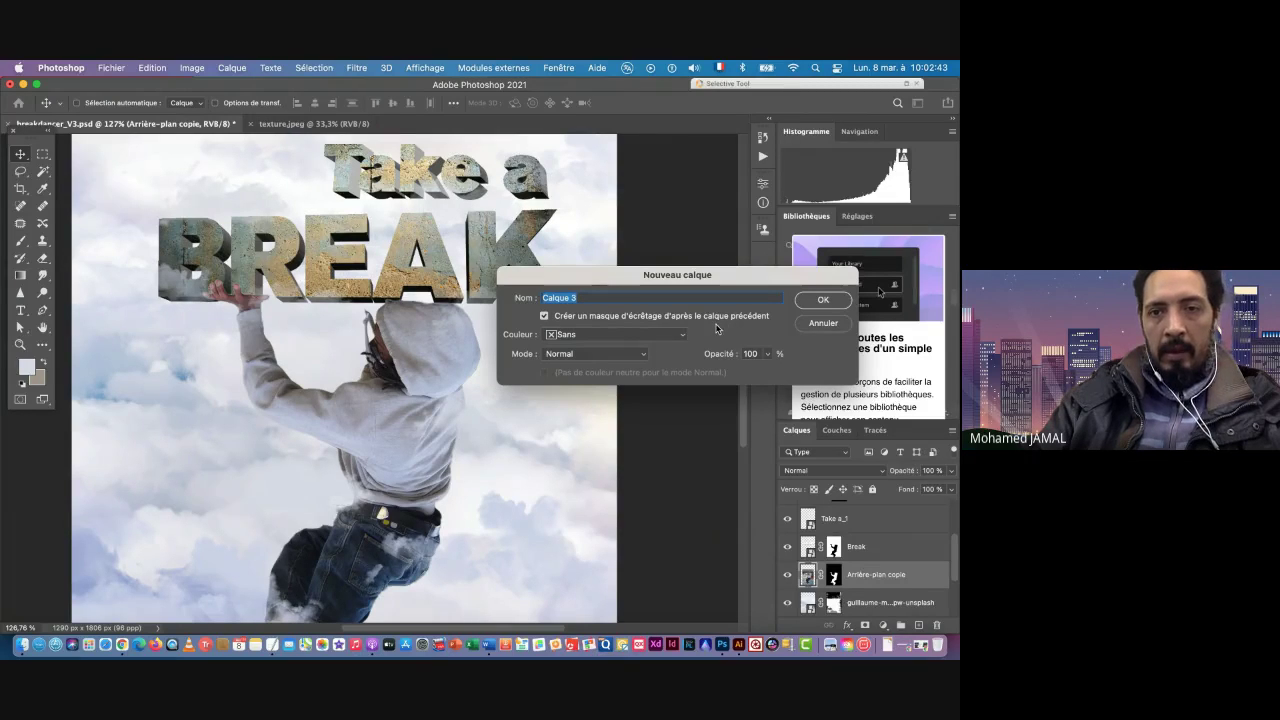
left_click(614, 355)
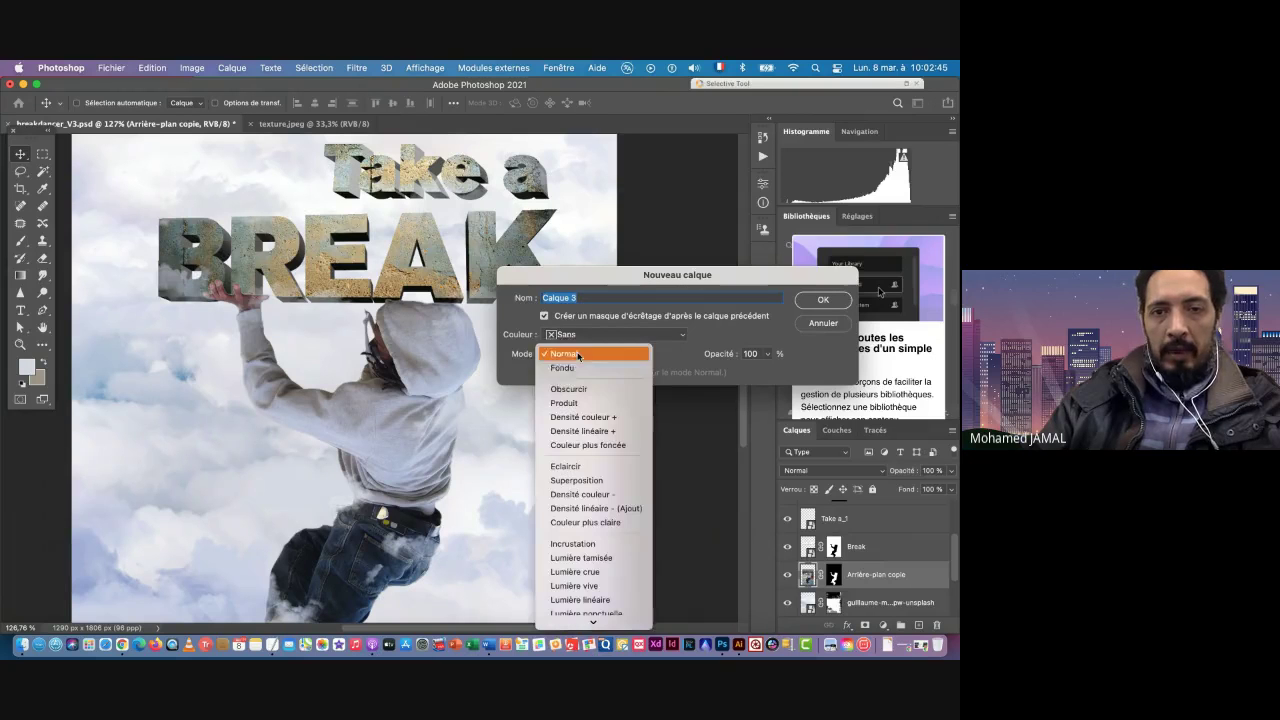
left_click(574, 404)
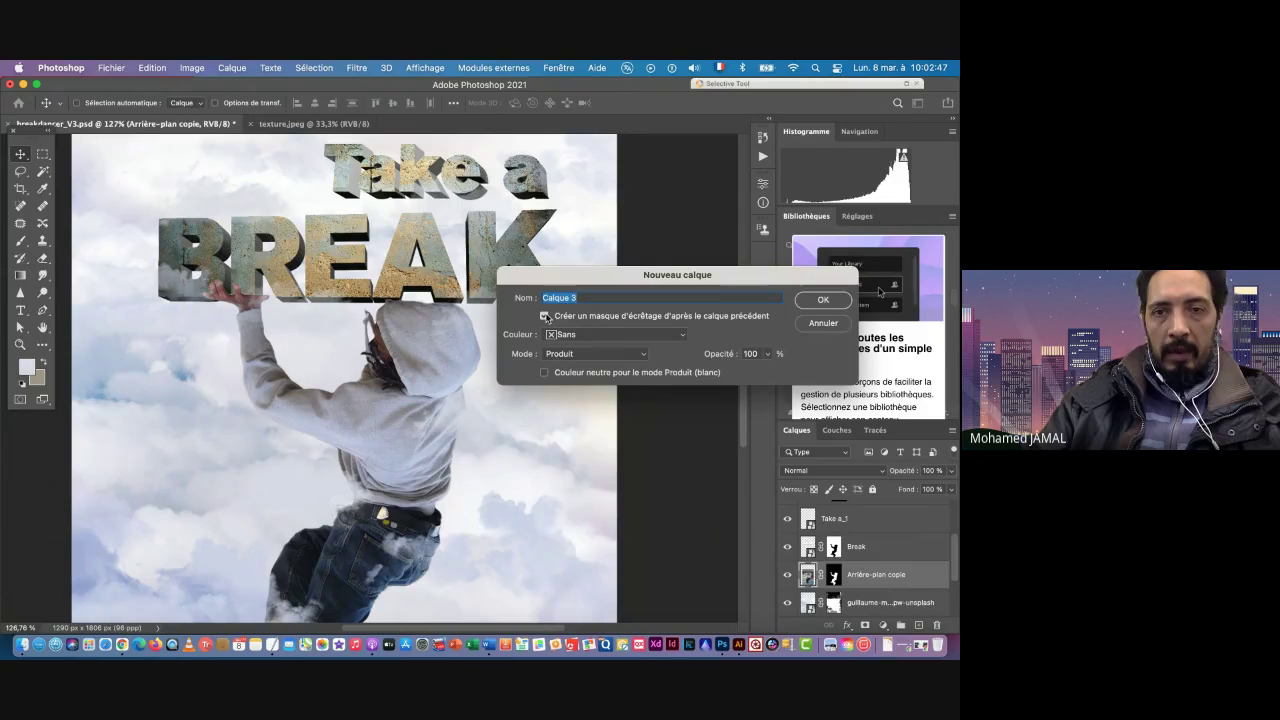
left_click(829, 301)
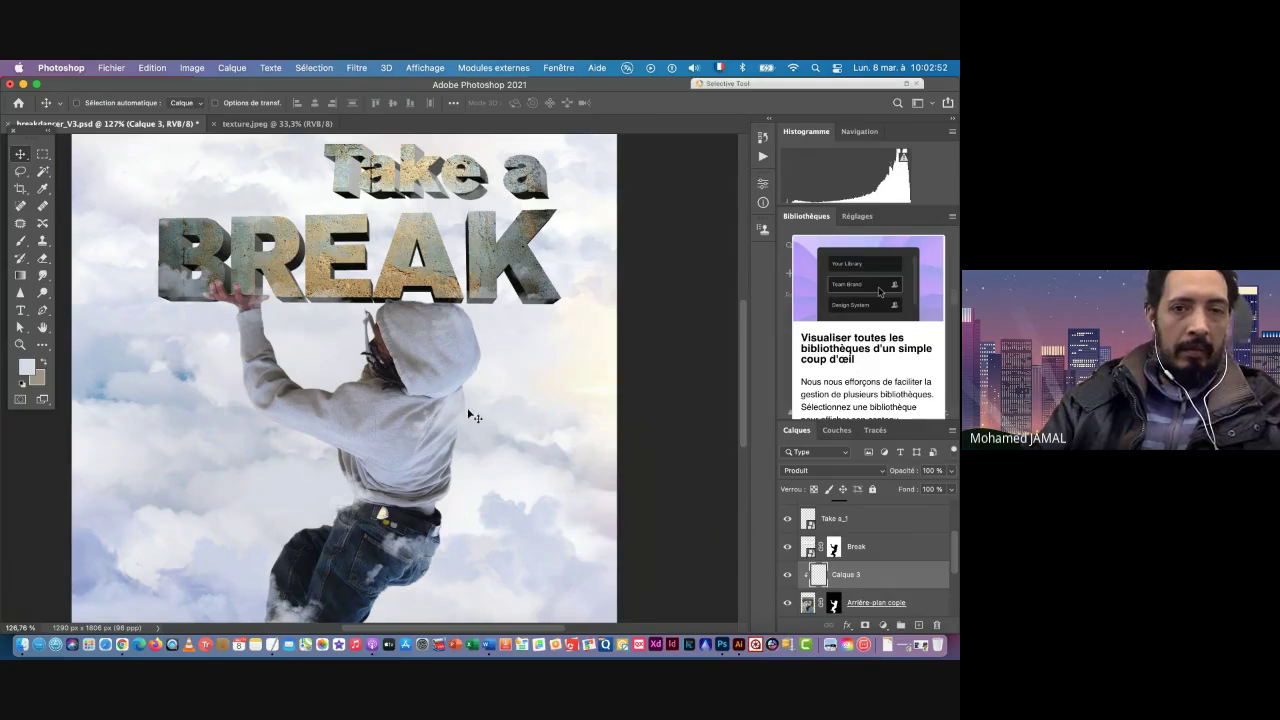
Step: Switch the brush to the Arrondi flou preset from the default brushes and set its opacity to 50 %
left_click(20, 241)
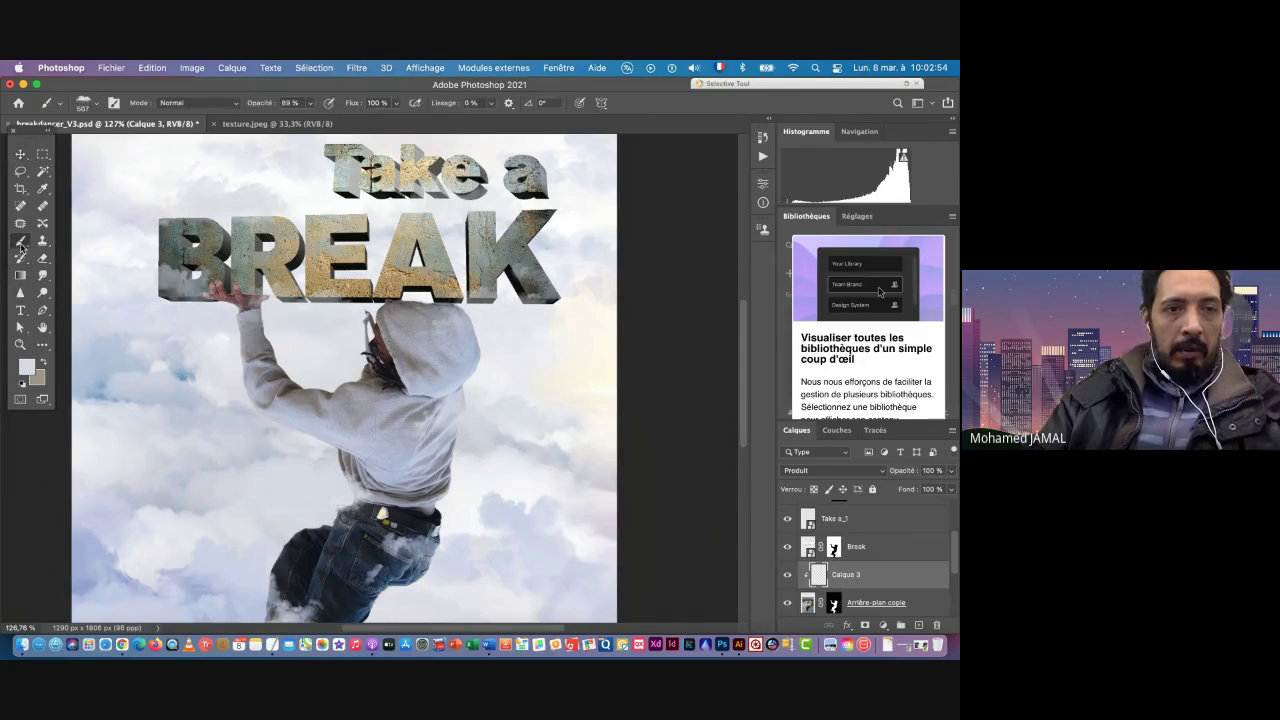
right_click(435, 372)
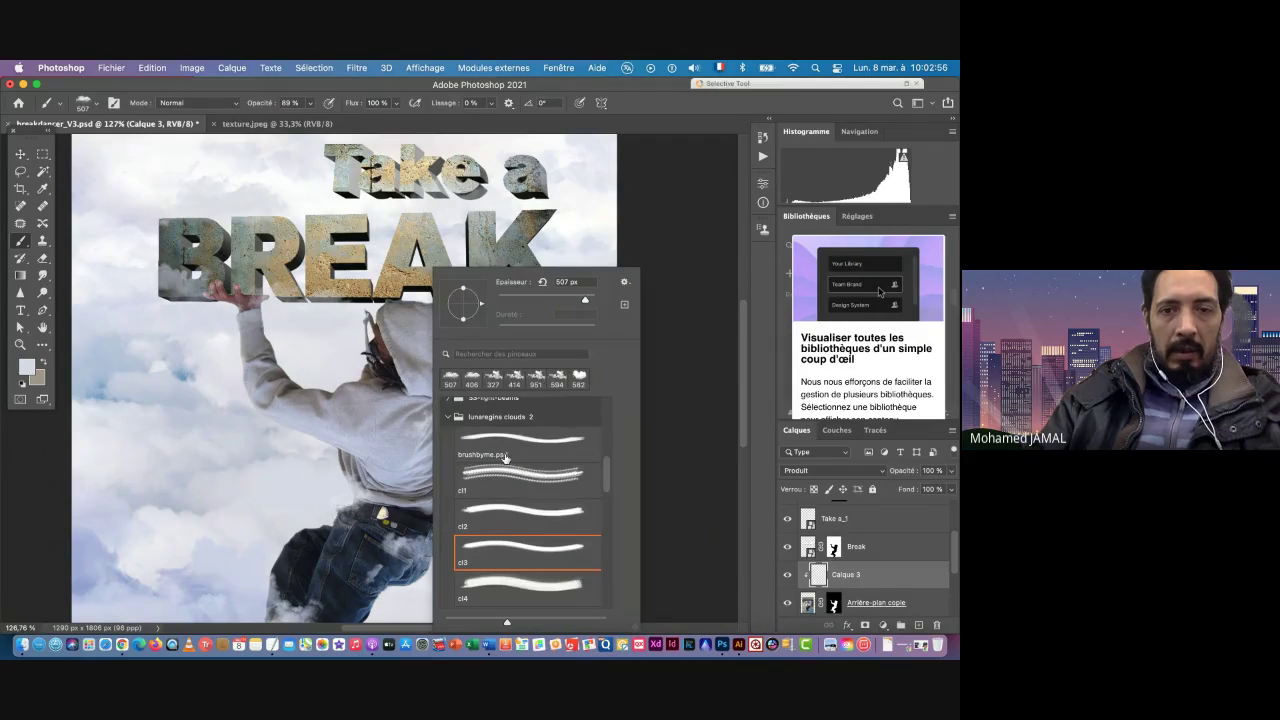
scroll(506, 458, "up", 5)
left_click(449, 407)
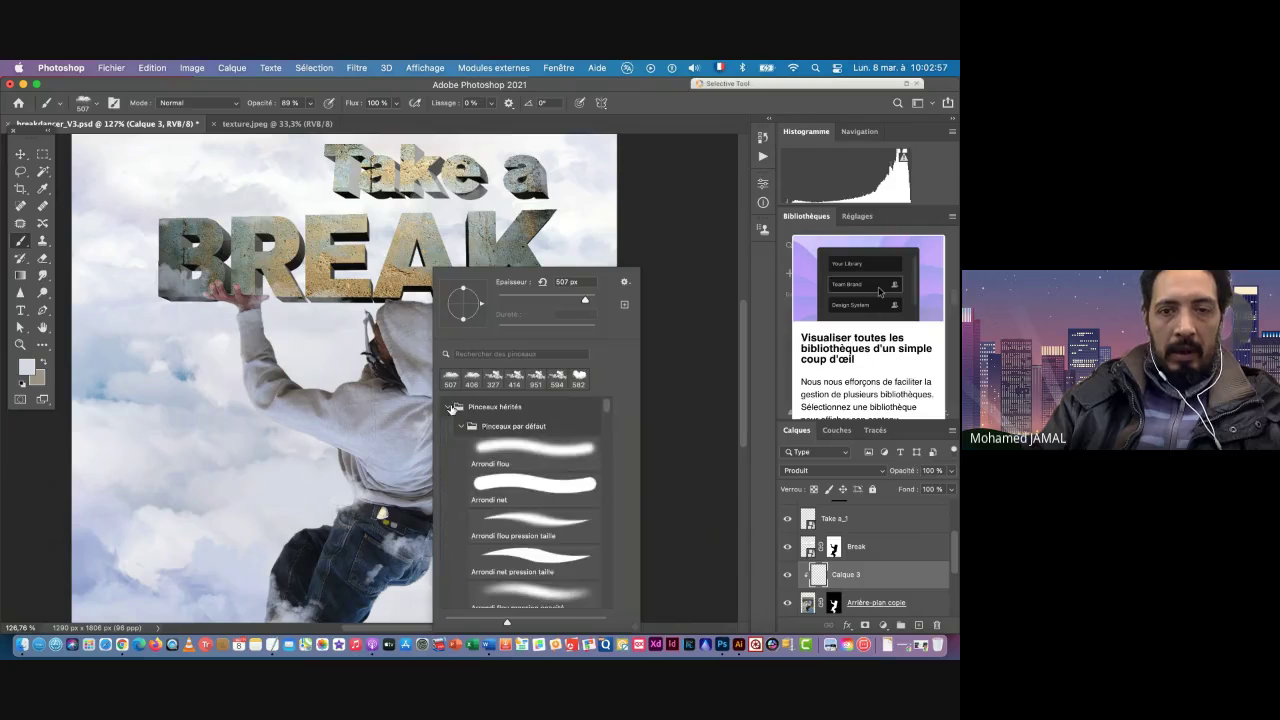
left_click(488, 444)
left_click(376, 87)
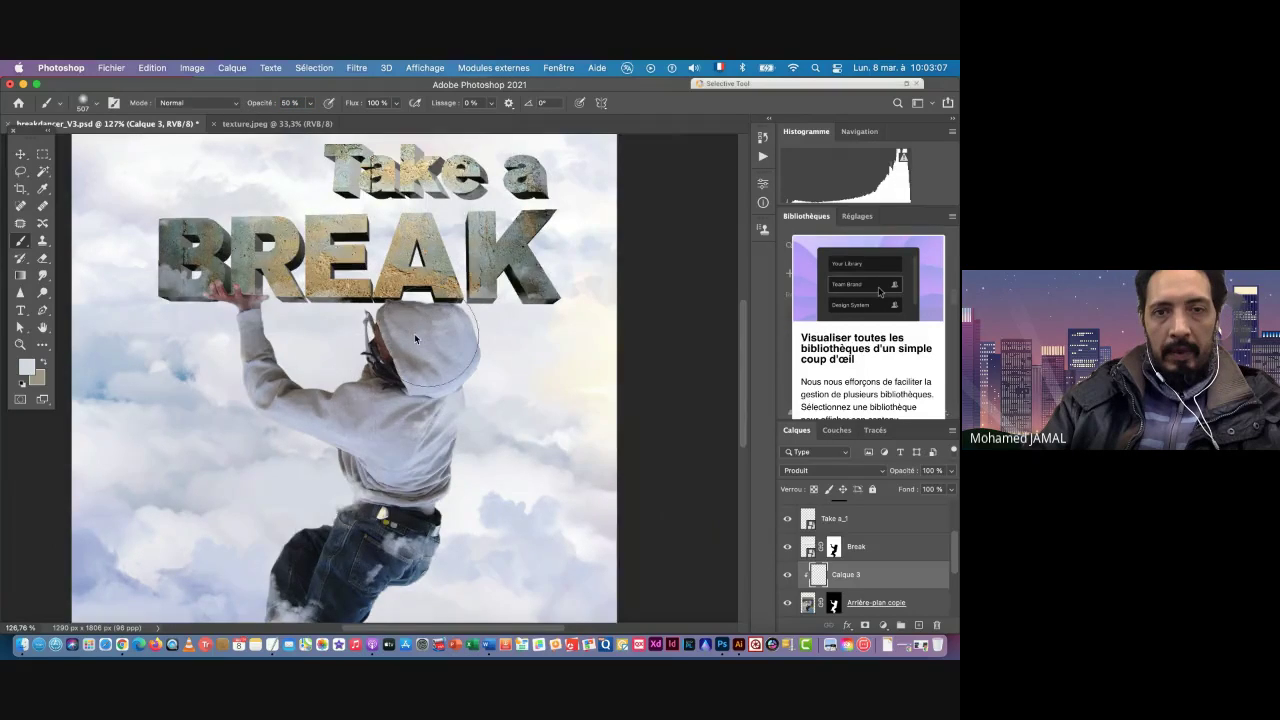
Step: Paint a soft dark shadow along the top of the hood on Calque 3 using 50 % brush opacity, blending it at 28 %
scroll(414, 333, "down", 3)
left_click_drag(428, 338, 429, 338)
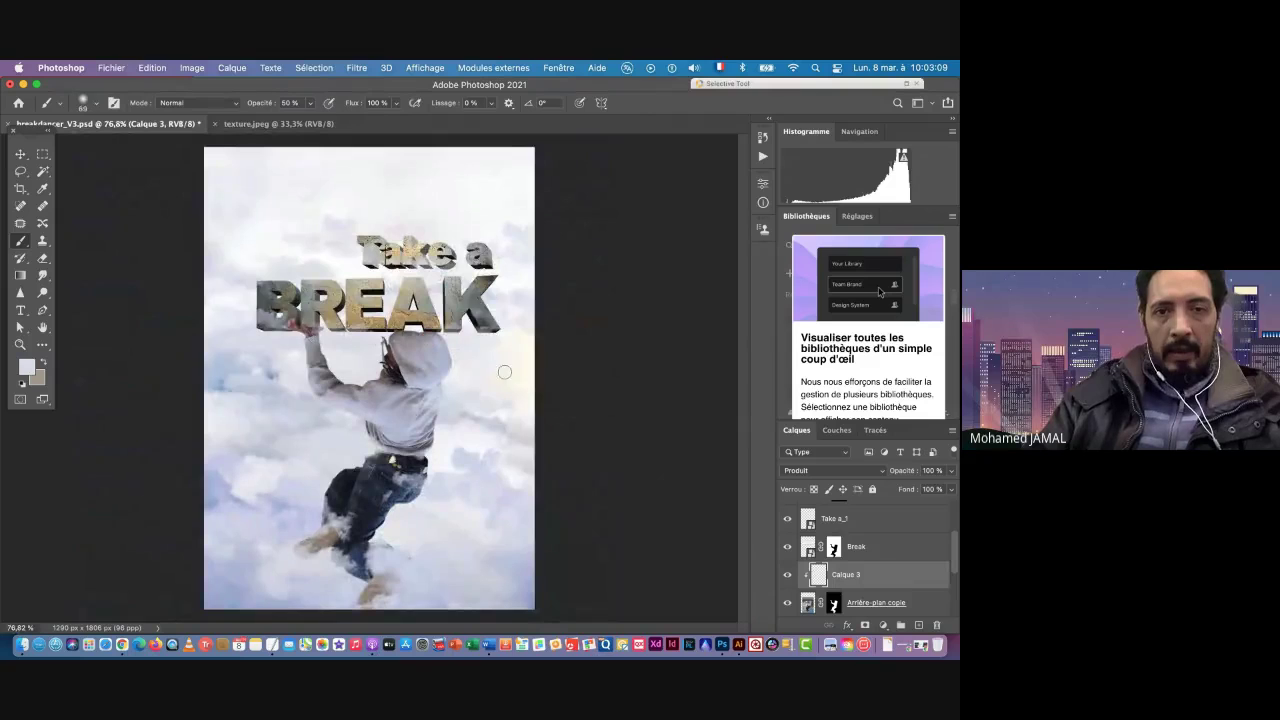
key("super+space")
key("super+space")
scroll(422, 332, "up", 10)
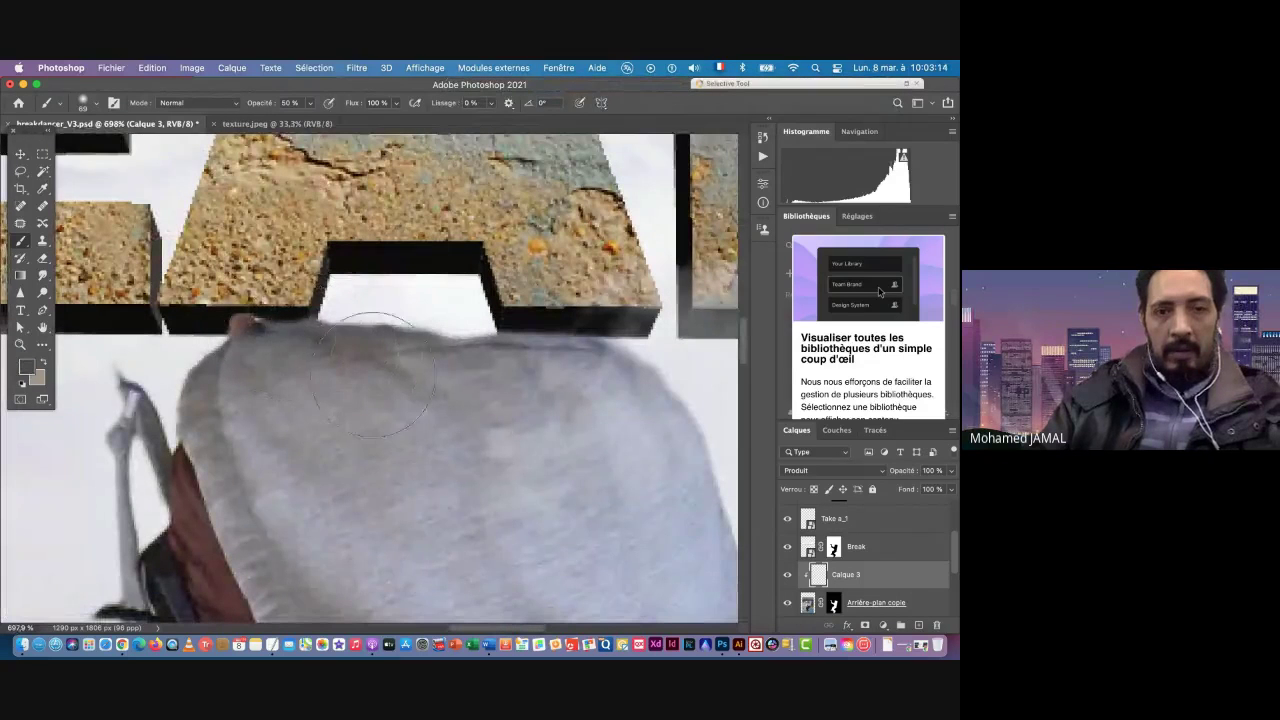
left_click_drag(290, 314, 197, 295)
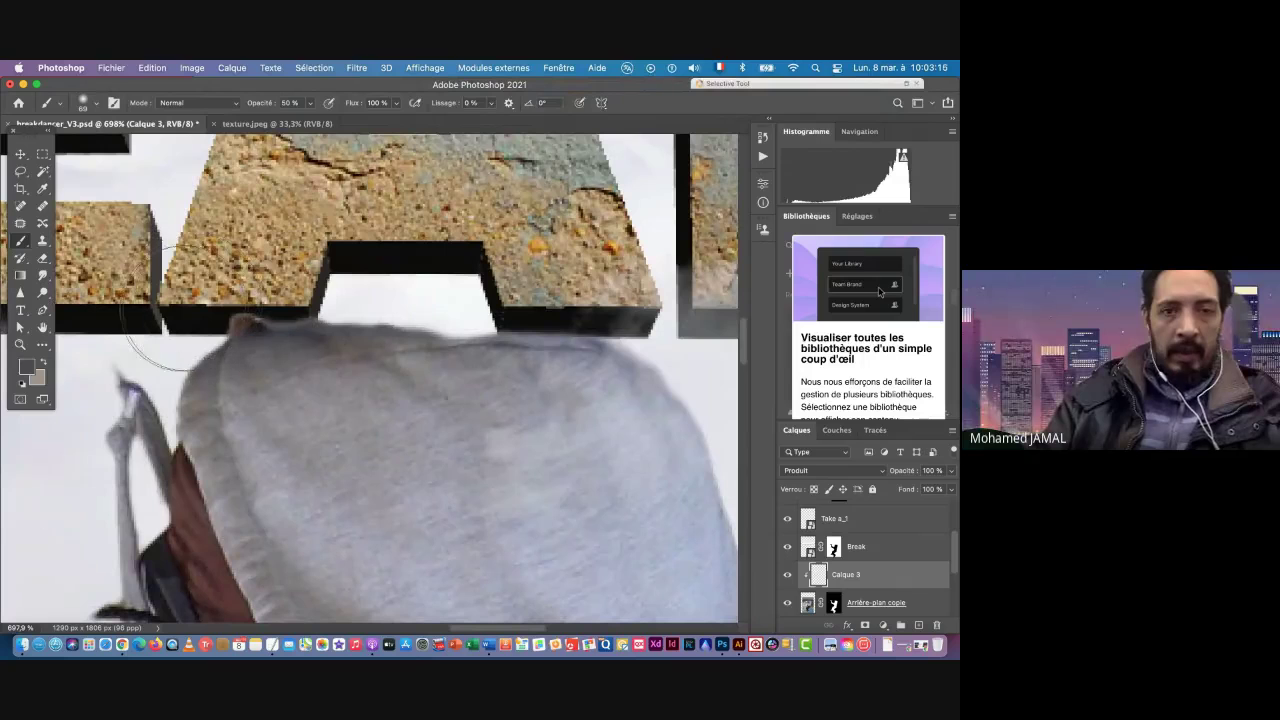
mouse_move(150, 345)
left_mouse_down()
mouse_move(590, 288)
mouse_move(658, 306)
left_mouse_up()
mouse_move(575, 290)
left_mouse_down()
mouse_move(681, 344)
mouse_move(605, 307)
mouse_move(667, 328)
mouse_move(683, 353)
mouse_move(524, 288)
mouse_move(599, 300)
mouse_move(299, 258)
left_mouse_up()
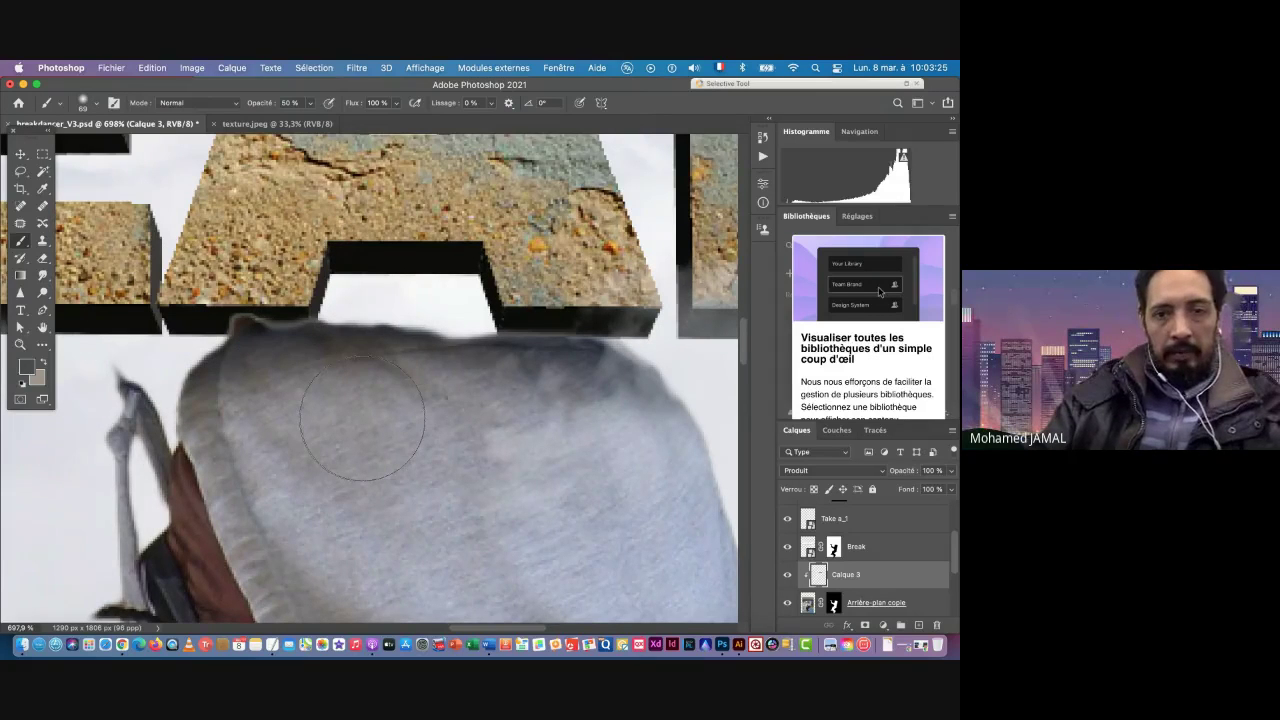
scroll(362, 418, "down", 5)
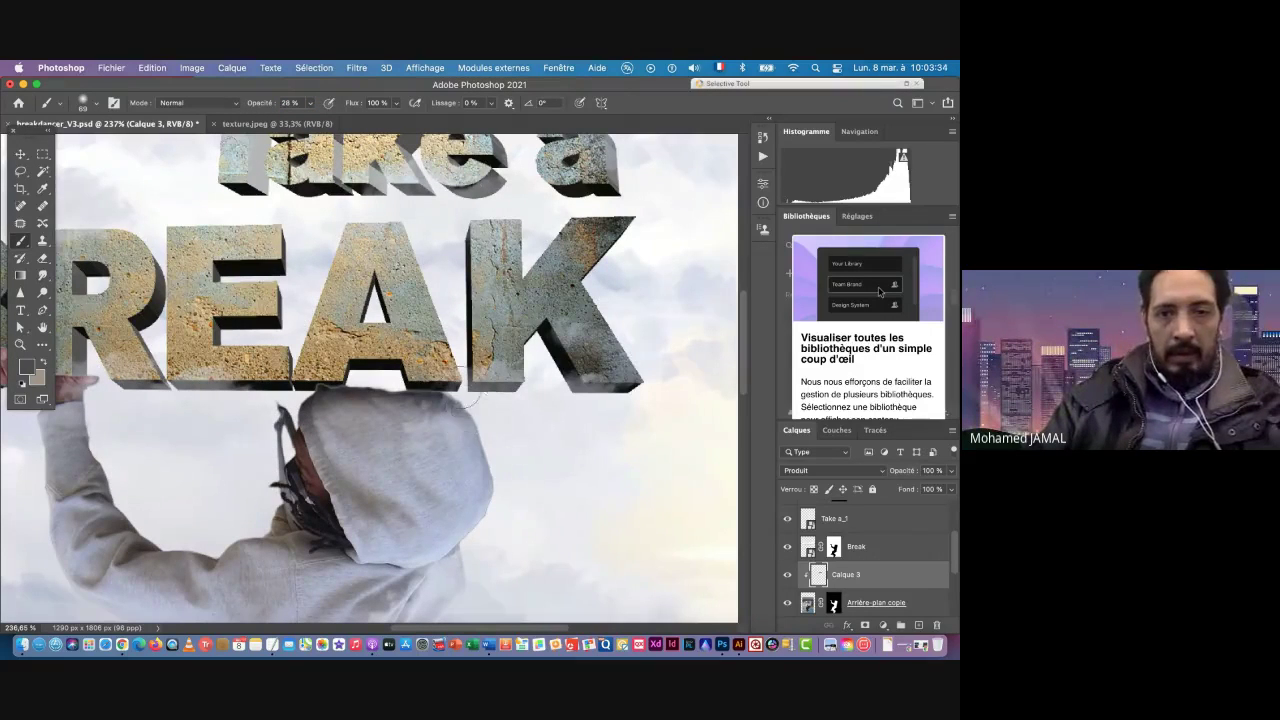
mouse_move(394, 391)
left_mouse_down()
mouse_move(423, 395)
mouse_move(323, 398)
left_mouse_up()
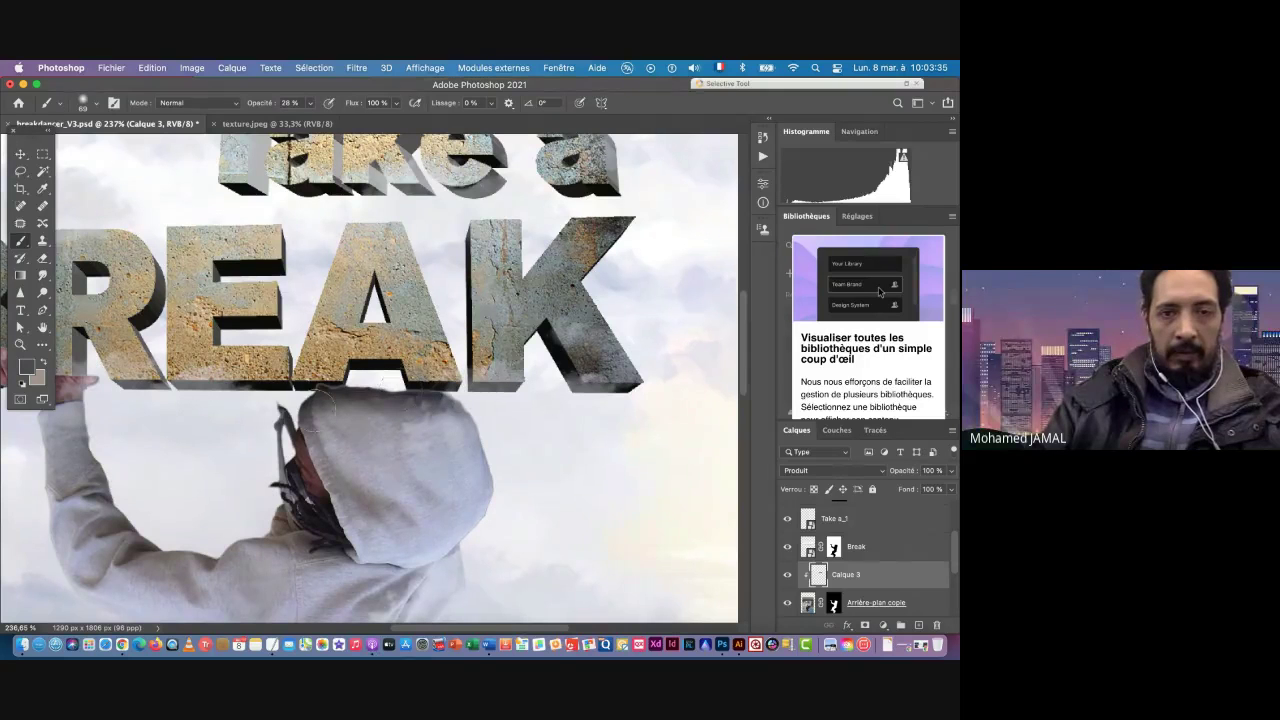
Step: Load the Arrière-plan copie layer's mask as a selection around the raised hand and invert the selection
left_click_drag(218, 444, 443, 440)
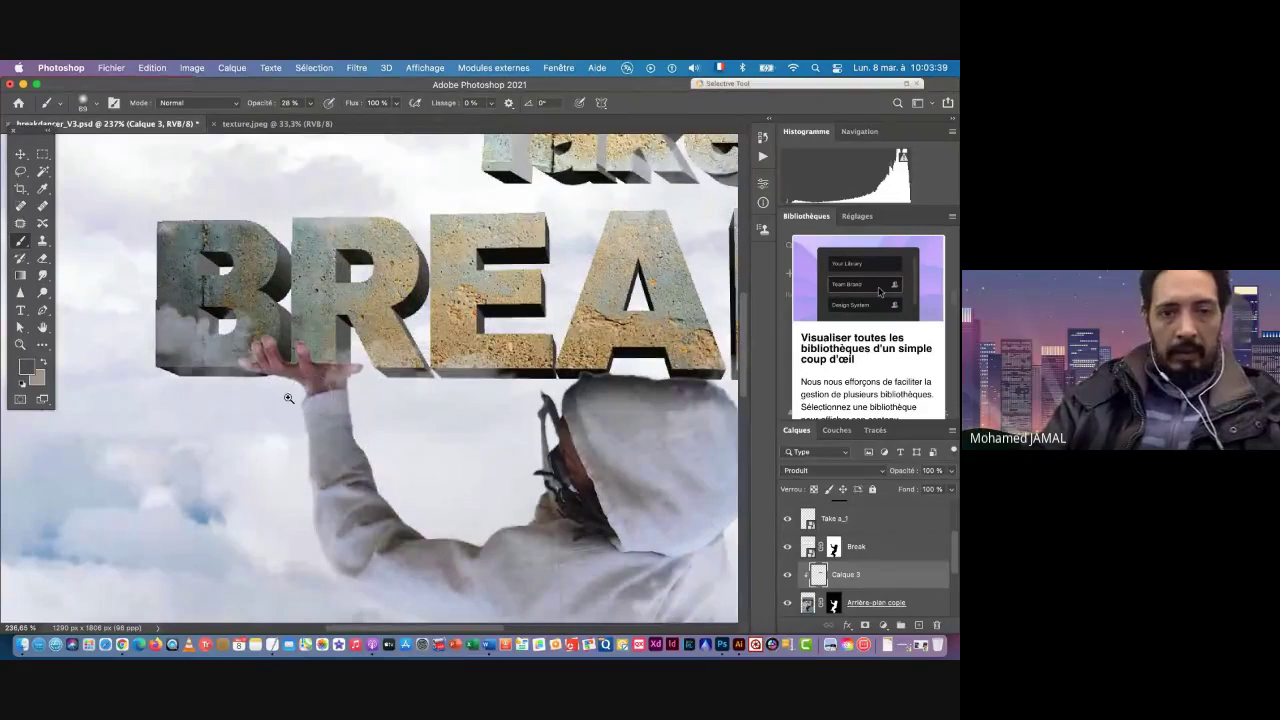
mouse_move(288, 398)
left_mouse_down()
mouse_move(330, 398)
mouse_move(245, 400)
left_mouse_up()
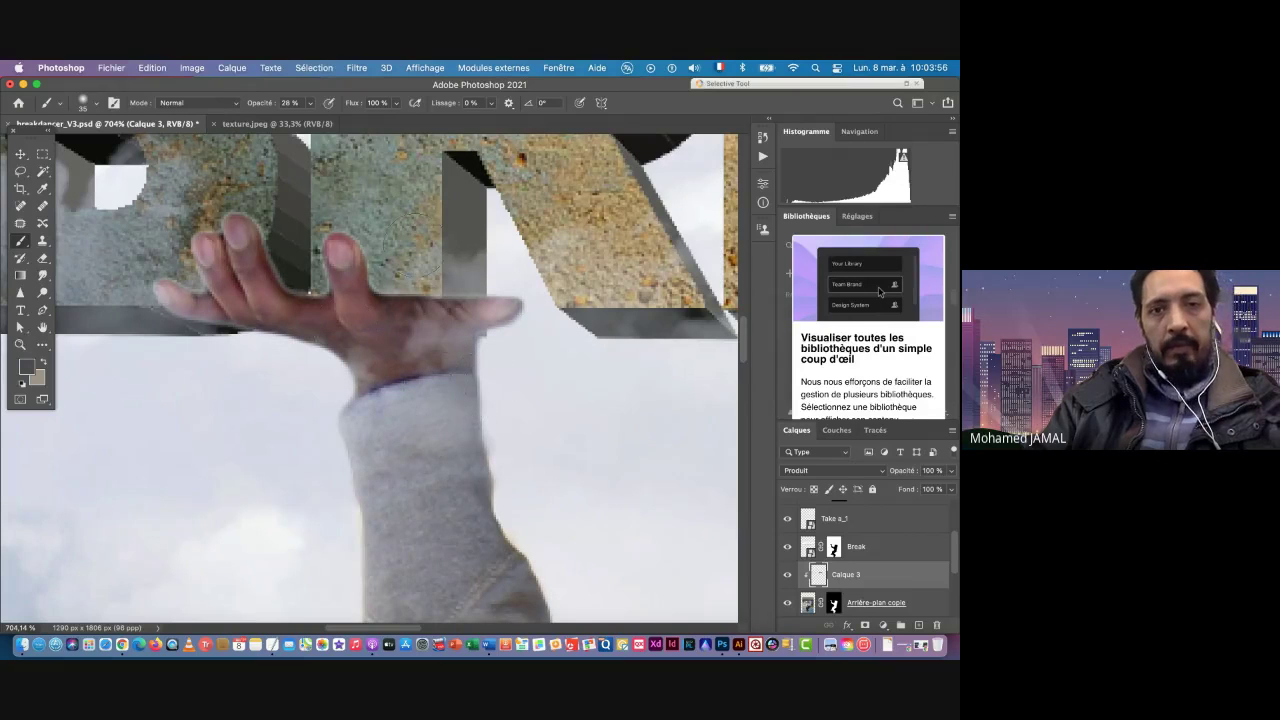
left_click(834, 603, "super")
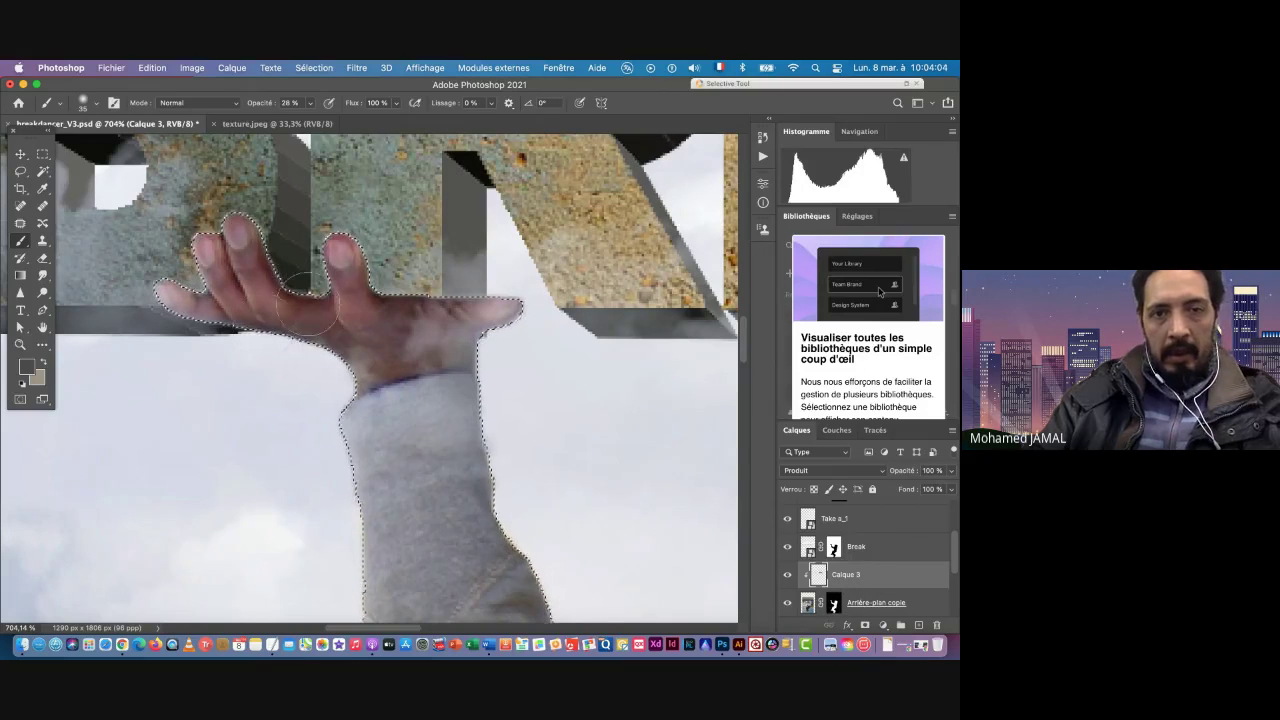
left_click(312, 68)
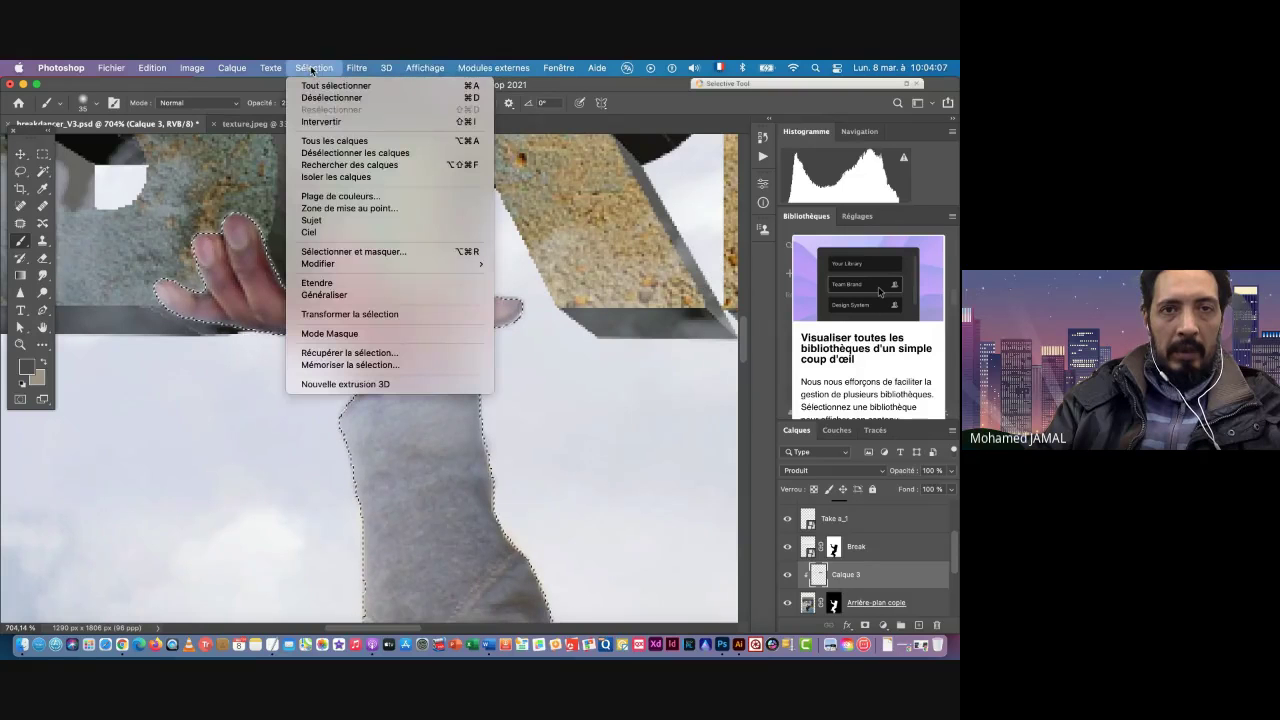
left_click(324, 121)
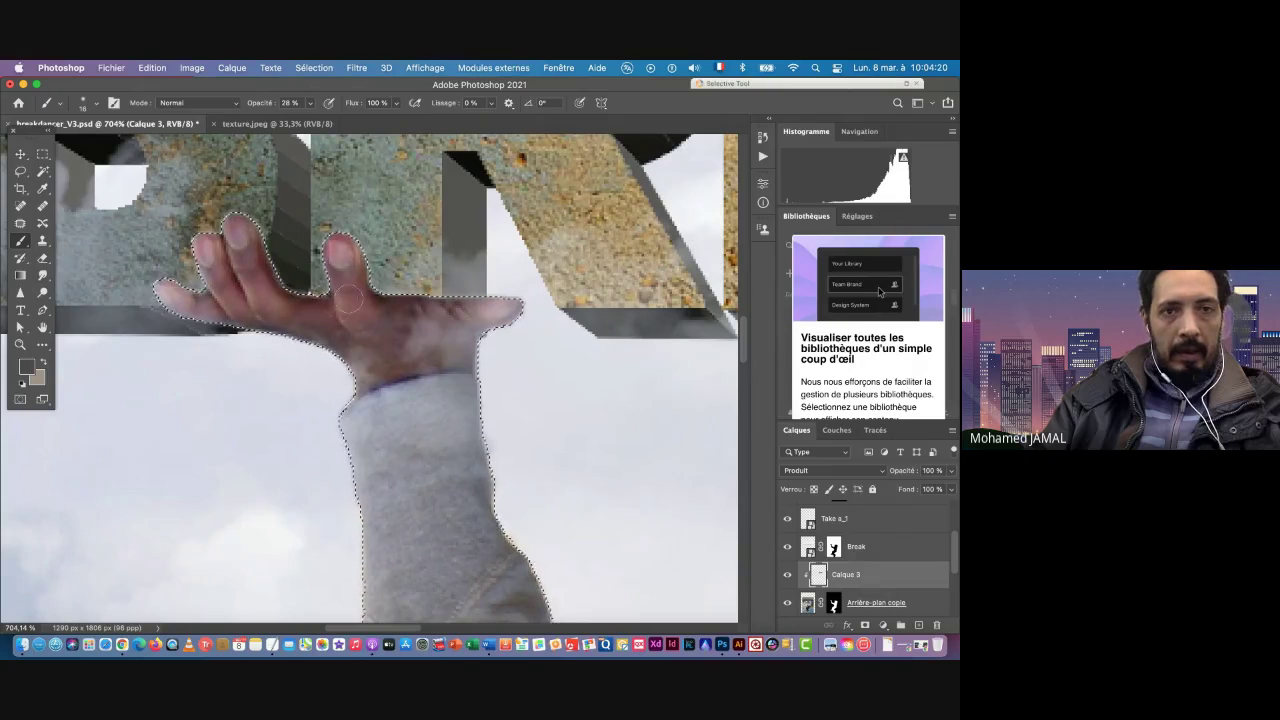
Step: Set the brush opacity to 100 % and add a new layer above Calque 2 with the Produit blend mode
key("0")
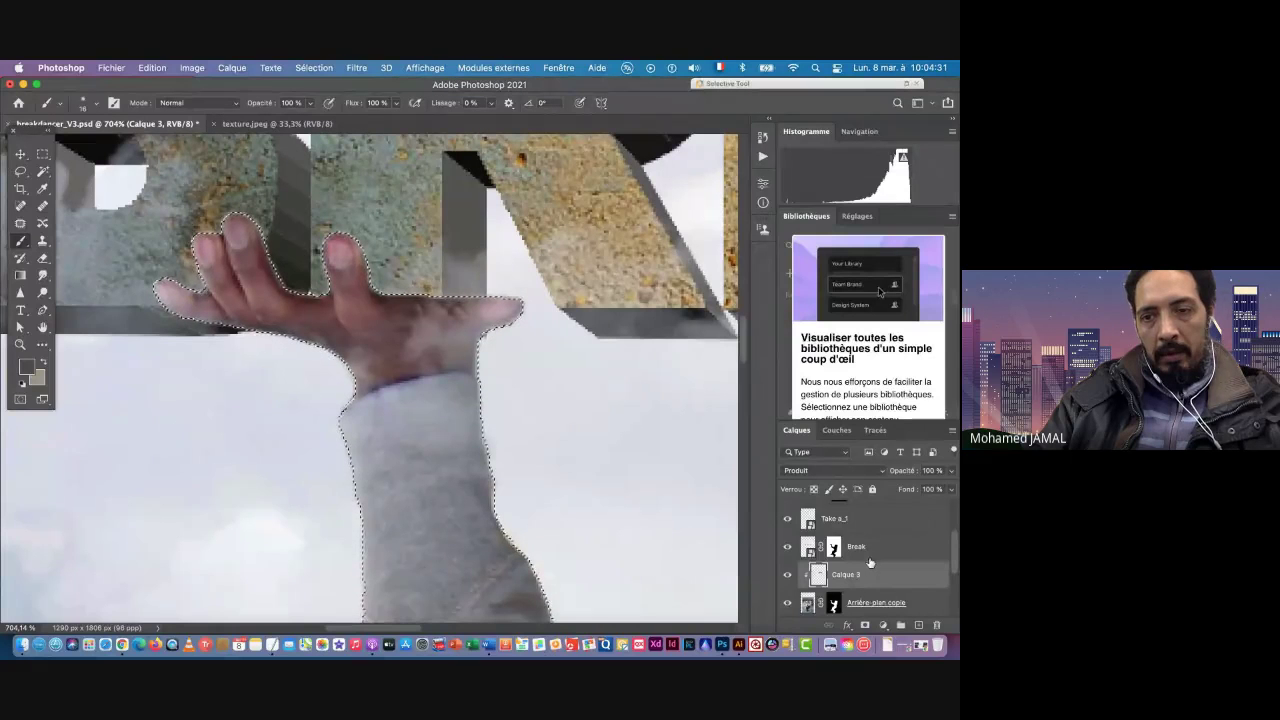
scroll(870, 563, "up", 3)
left_click(846, 513)
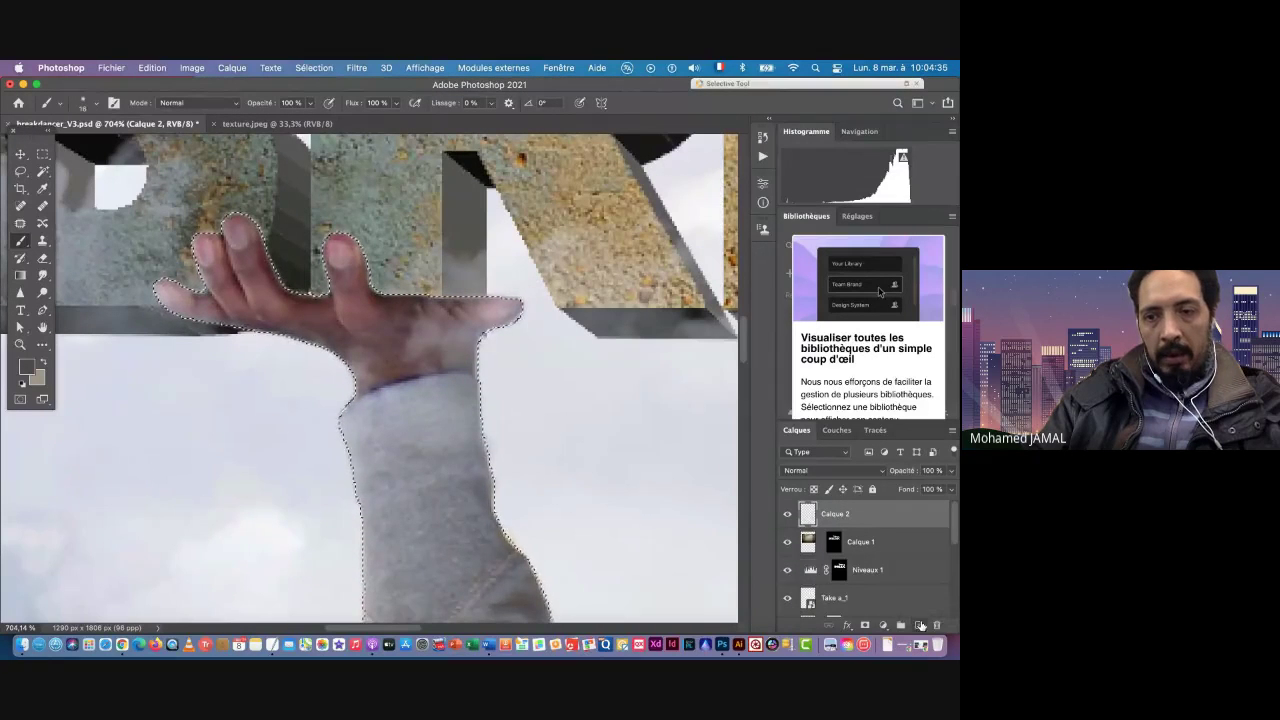
left_click(920, 625)
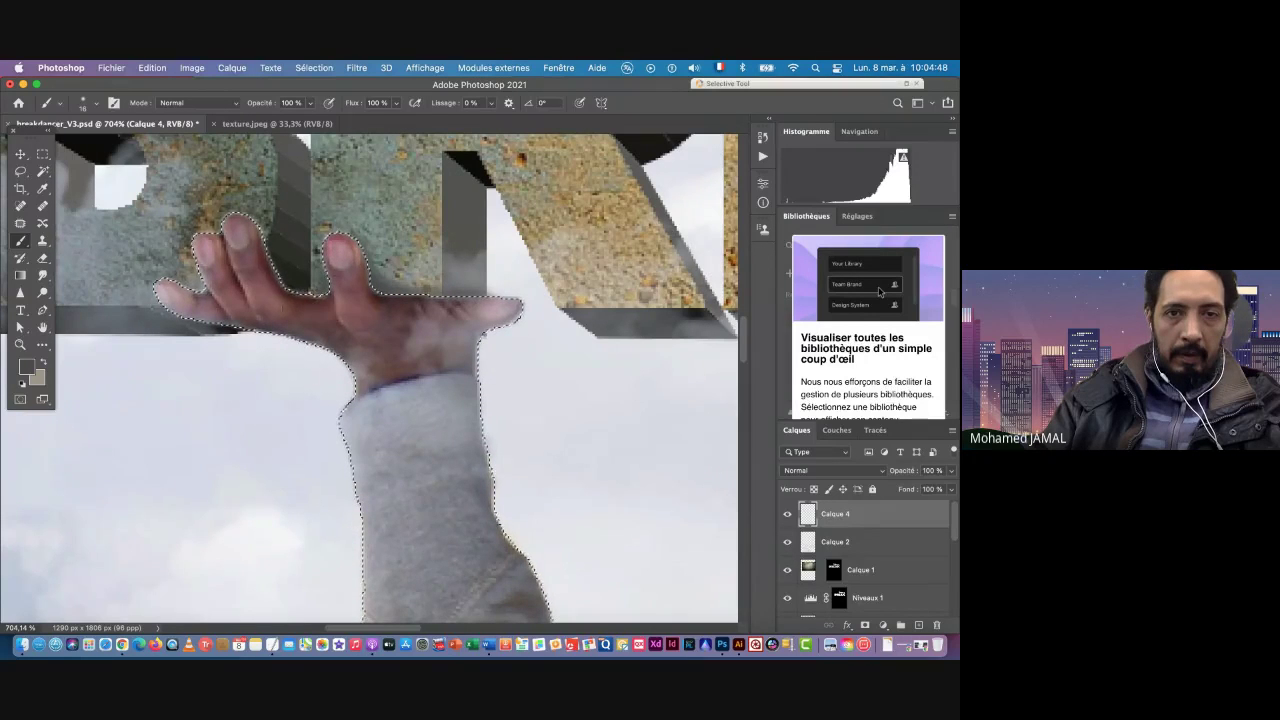
left_click(830, 470)
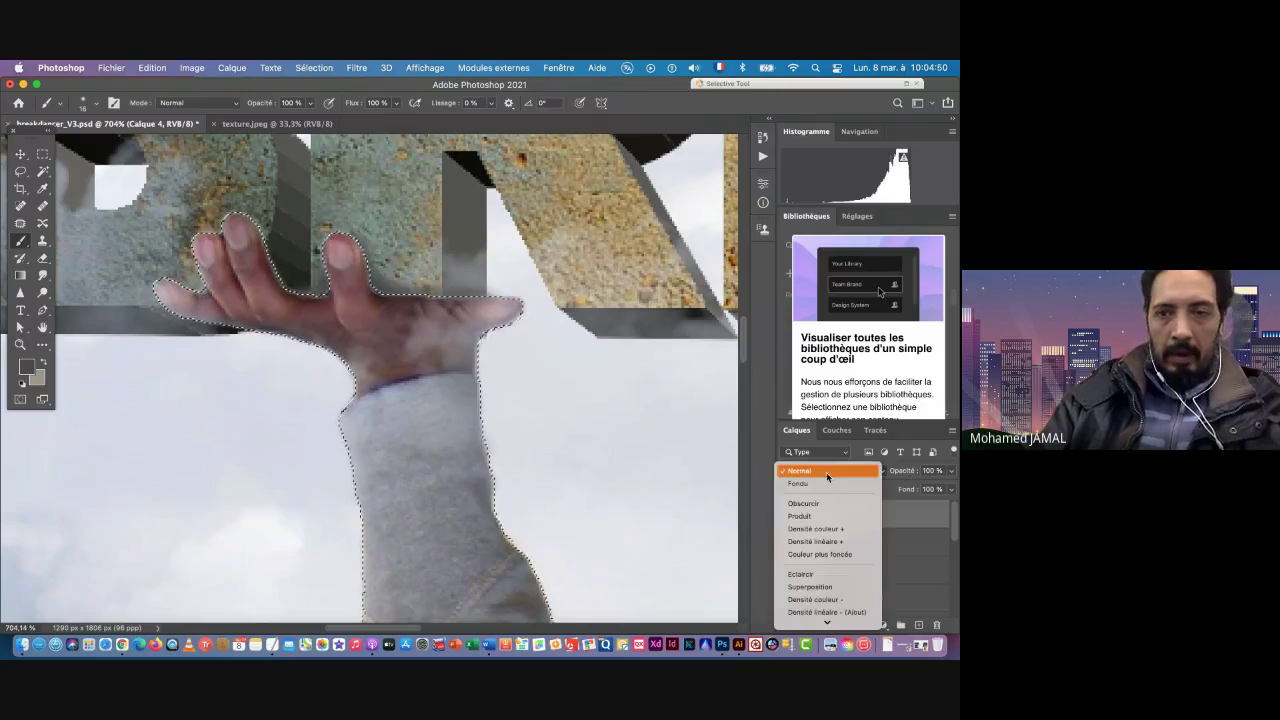
left_click(800, 515)
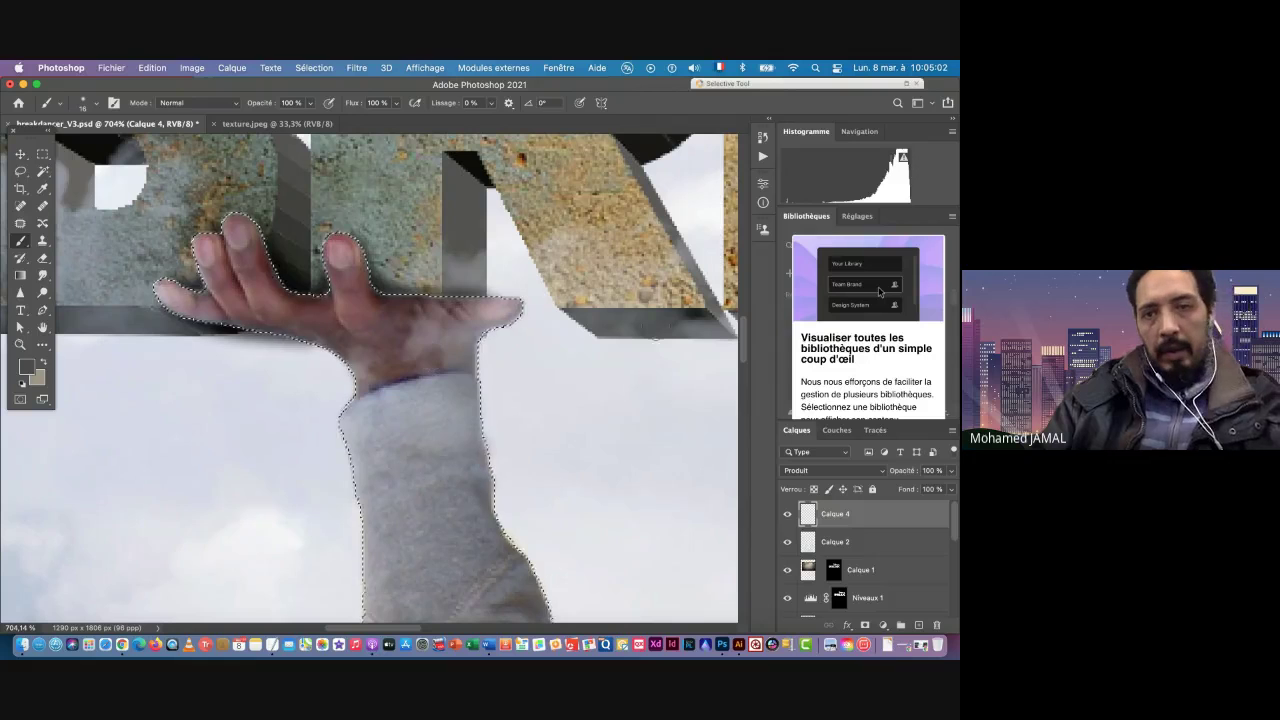
Step: Paint a dark shadow on Calque 4 around the fingers and underside of the hand where it touches the letters
left_click_drag(299, 318, 226, 318)
left_click_drag(576, 319, 231, 320)
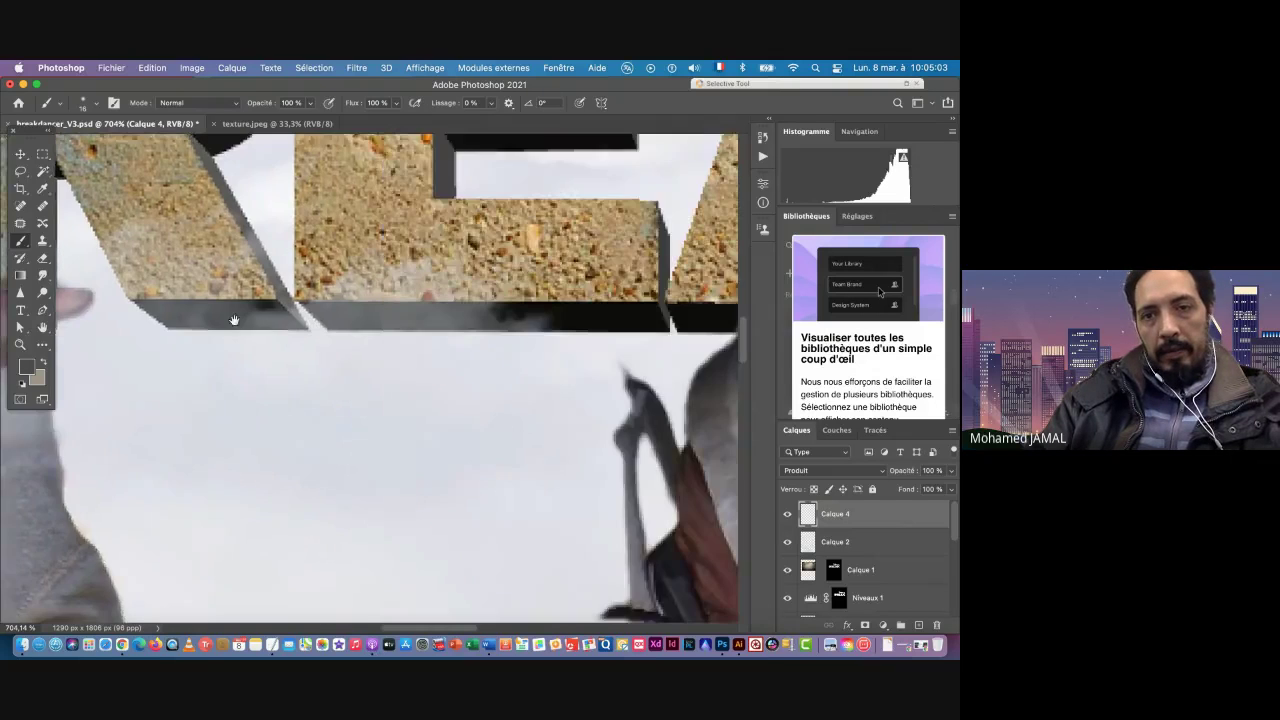
left_click_drag(522, 320, 469, 322)
mouse_move(163, 316)
left_mouse_down()
mouse_move(263, 334)
mouse_move(451, 331)
mouse_move(470, 355)
left_mouse_up()
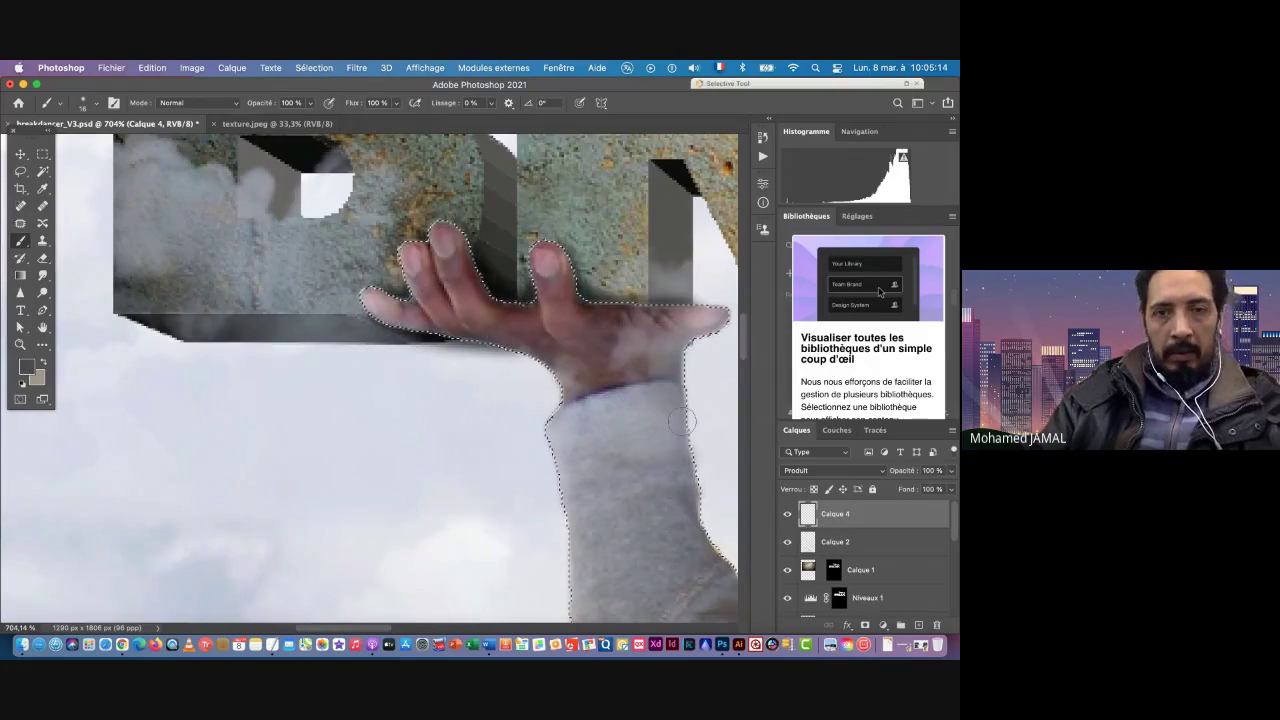
left_click(835, 570, "super")
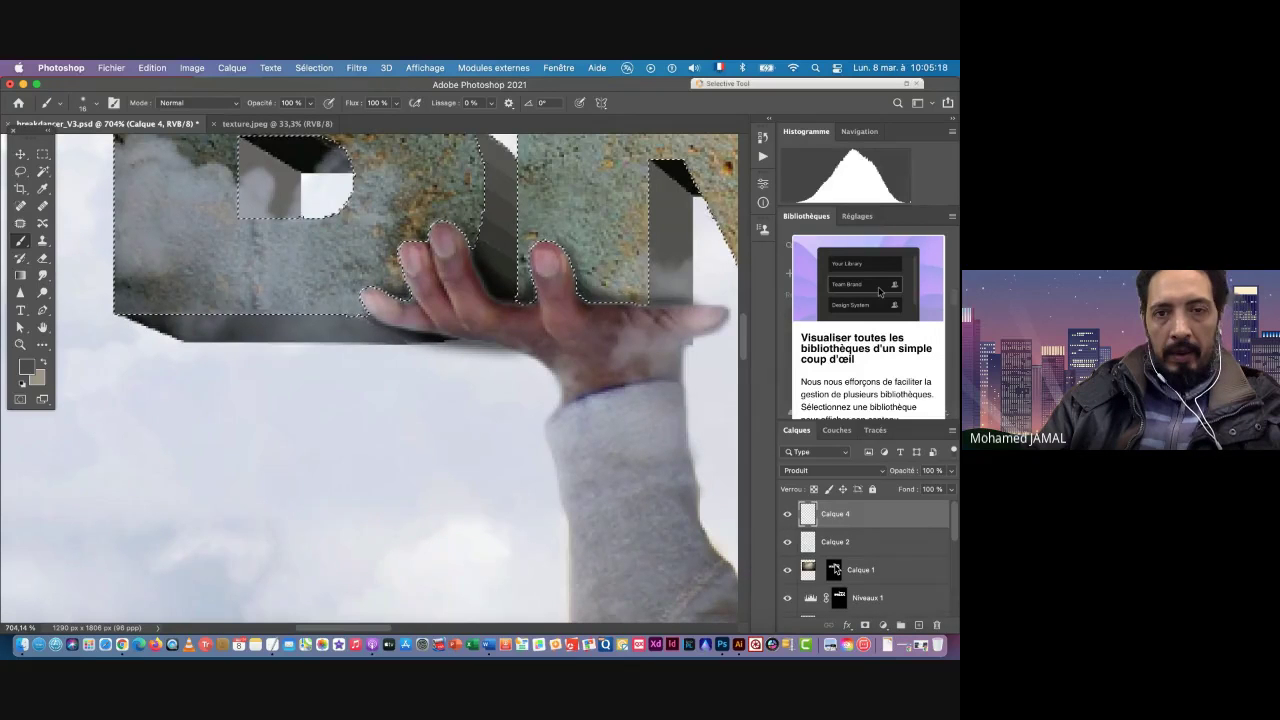
scroll(871, 584, "down", 2)
scroll(871, 584, "down", 3)
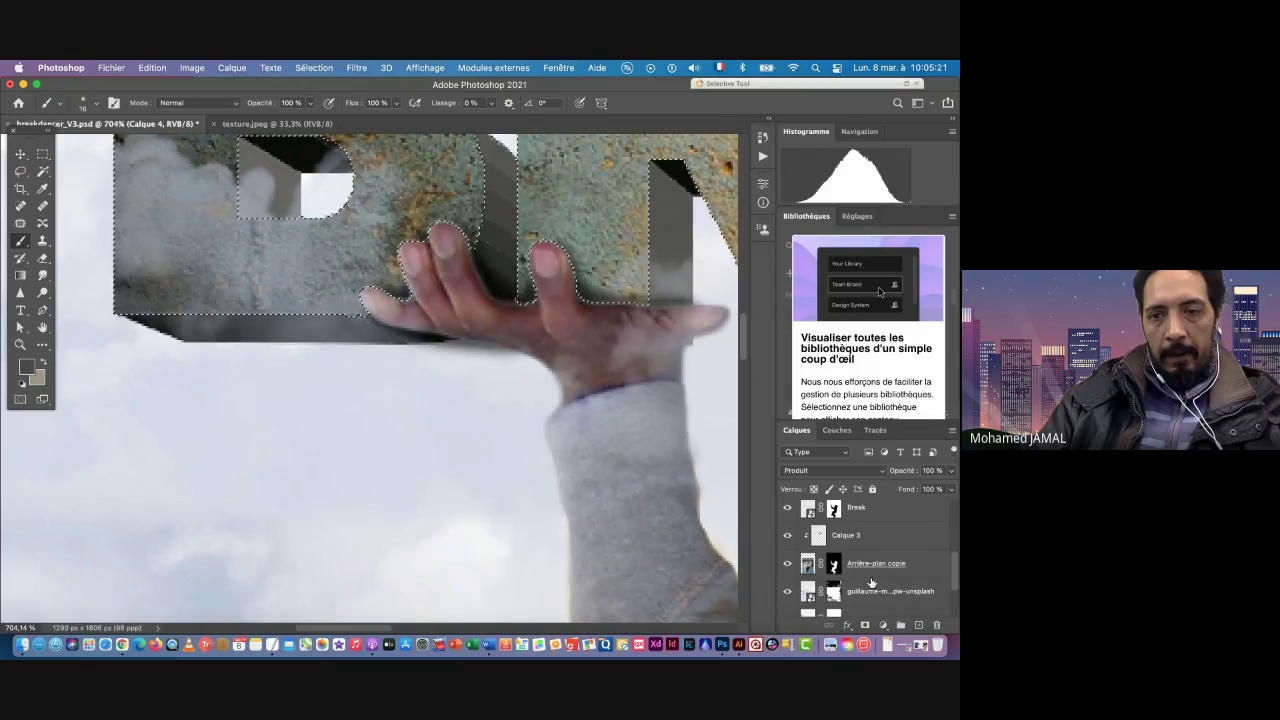
left_click(826, 538, "super")
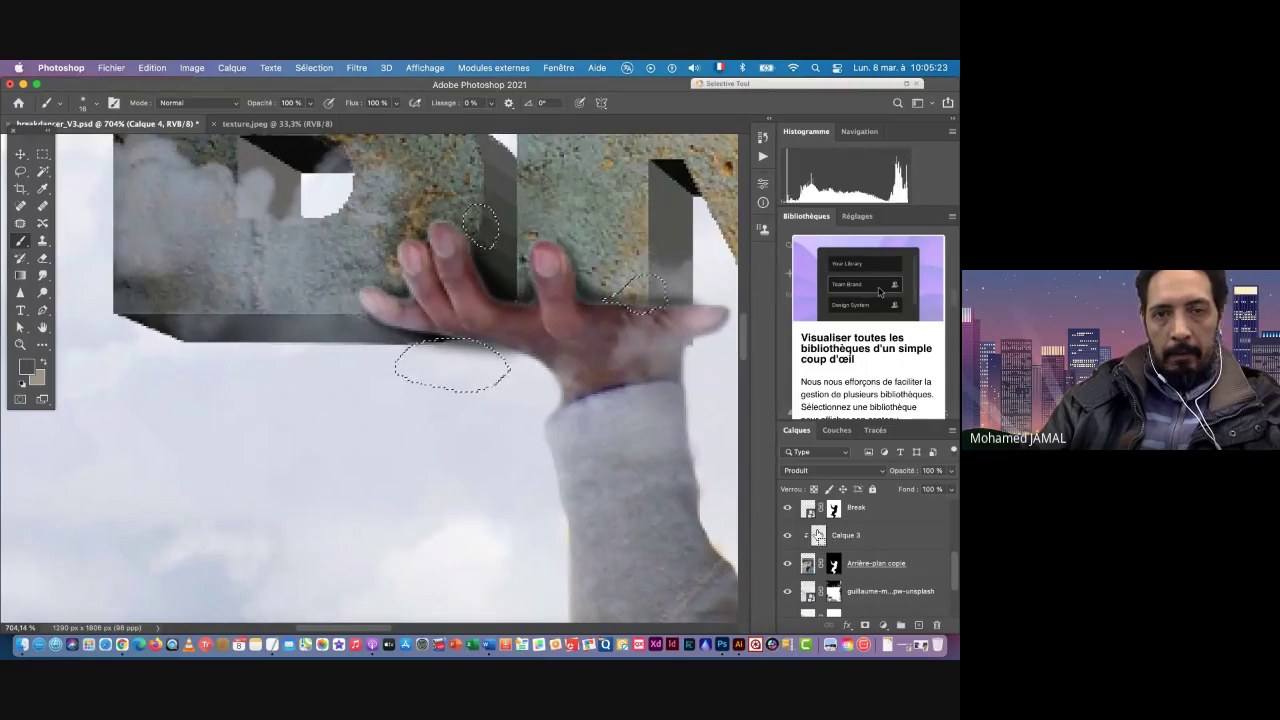
Step: Load the Break layer's outline as a selection, invert it, erase the shadow spilling outside the letters near the hand, and deselect
scroll(842, 545, "up", 1)
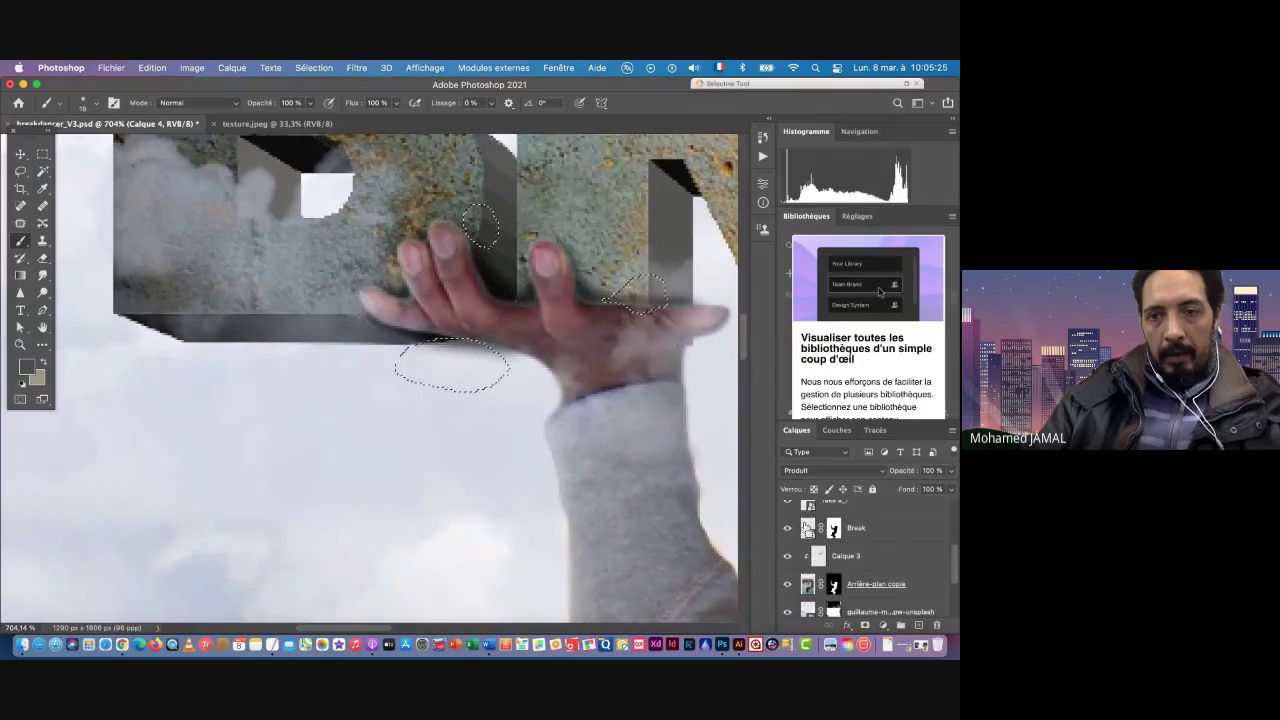
key("super+z")
scroll(505, 285, "right", 5)
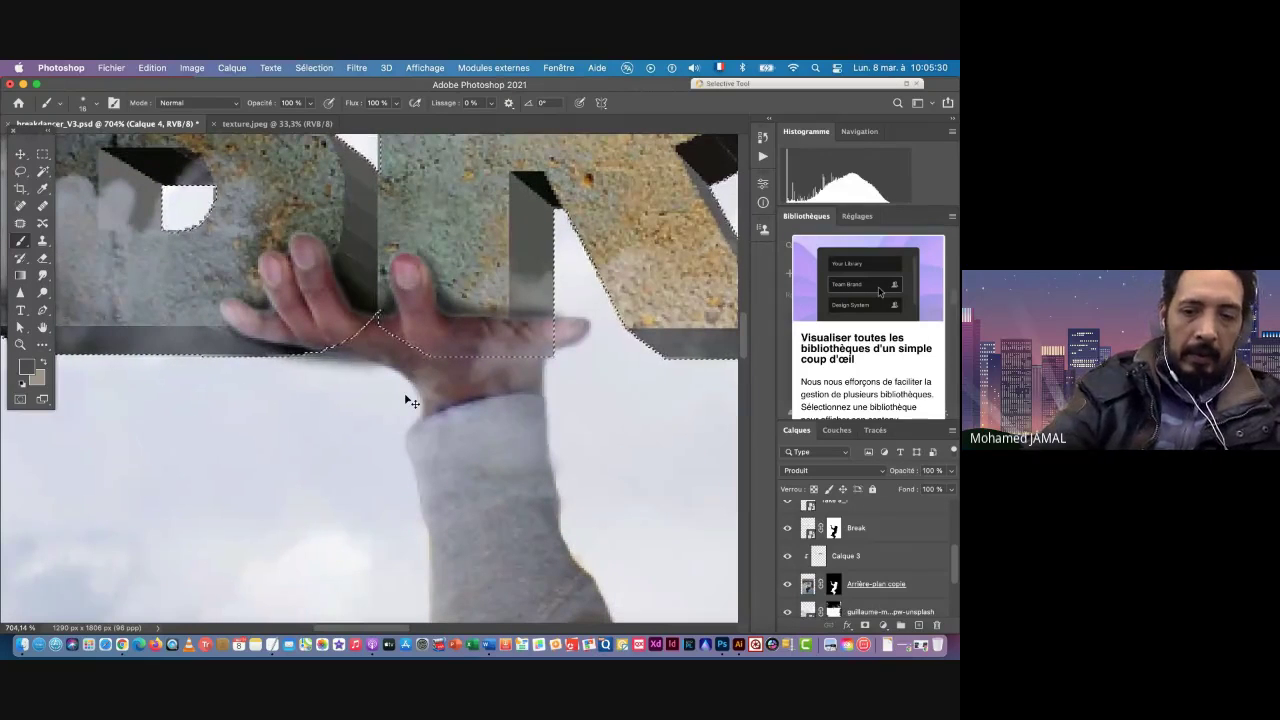
left_click(42, 258)
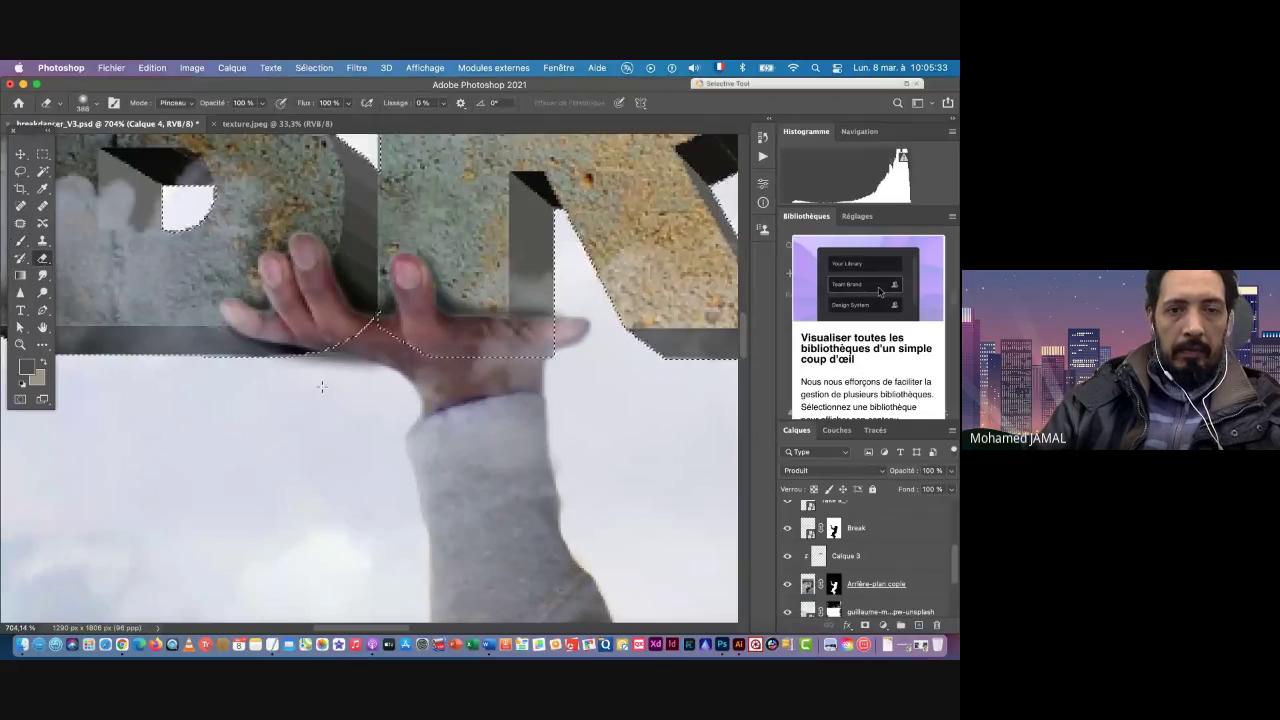
mouse_move(323, 387)
left_mouse_down()
mouse_move(231, 398)
mouse_move(414, 395)
mouse_move(447, 420)
mouse_move(323, 406)
left_mouse_up()
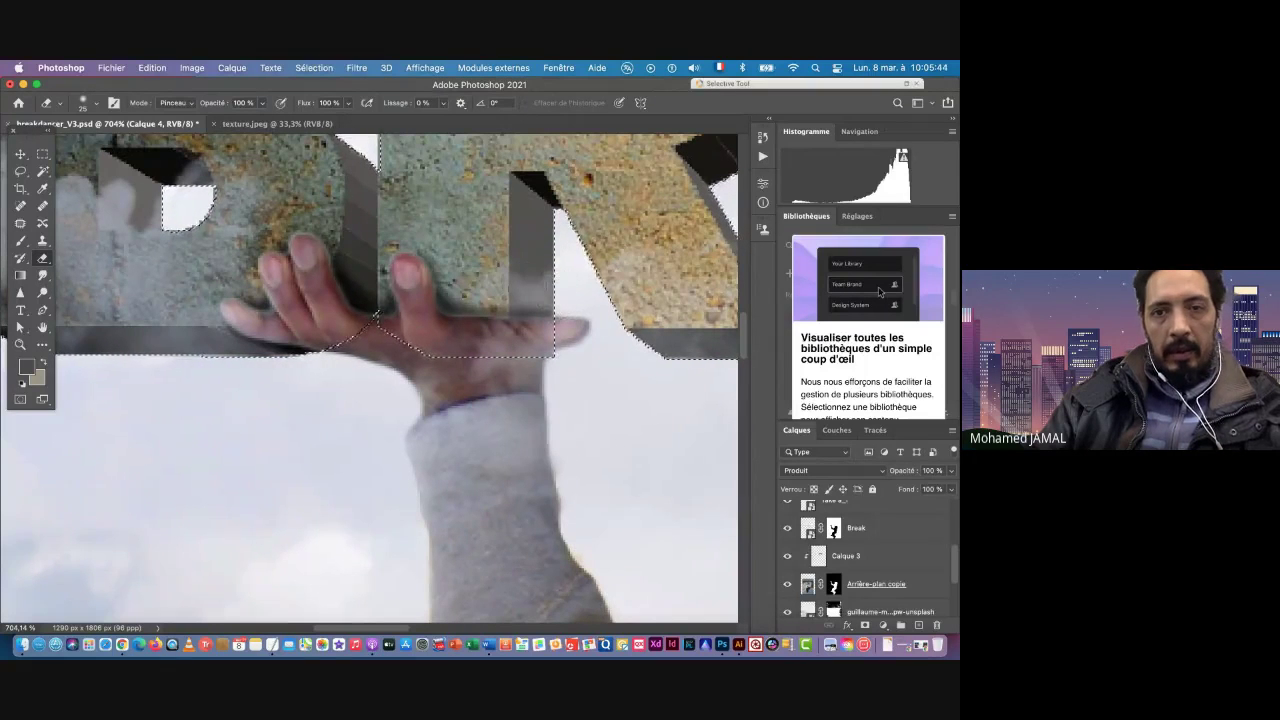
key("ctrl+d")
left_click_drag(374, 342, 410, 437)
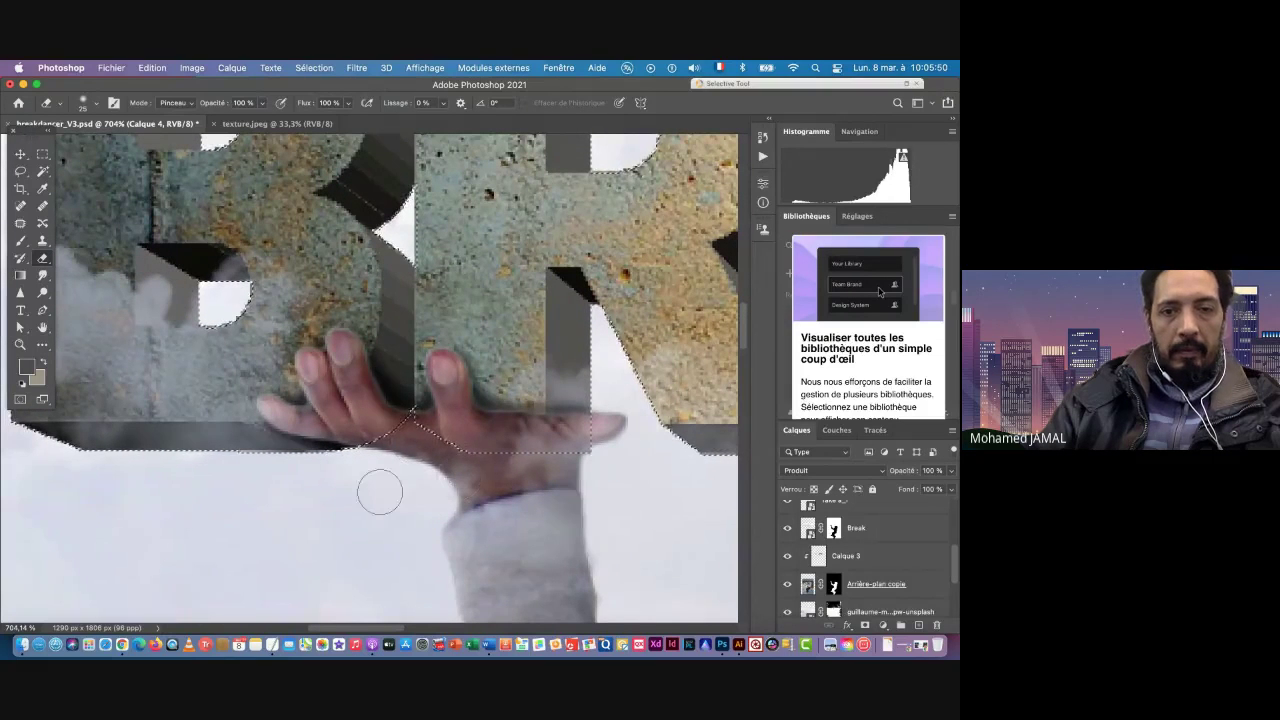
key("super+d")
Step: Activate the Move tool and save the changes to breakdancer_V3.psd
left_click_drag(456, 471, 367, 473)
left_click_drag(530, 502, 305, 405)
left_click_drag(408, 471, 398, 309)
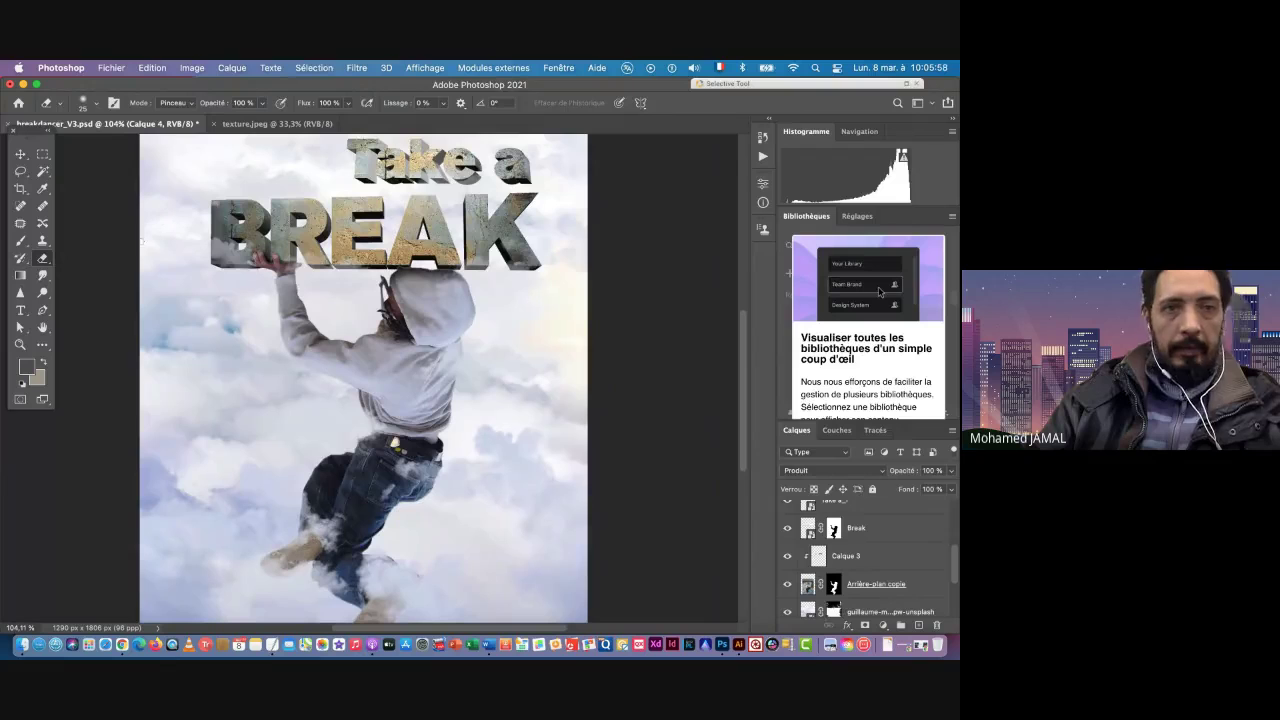
left_click(20, 154)
scroll(371, 341, "up", 3)
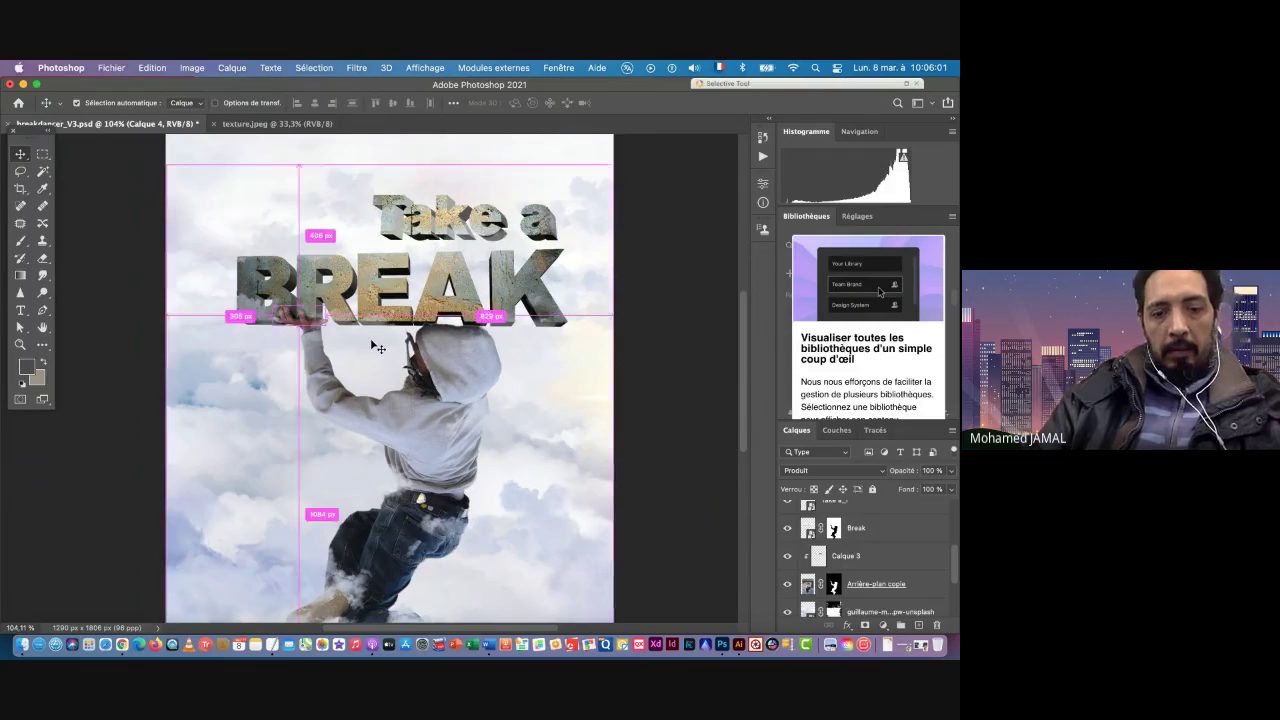
scroll(371, 341, "down", 3)
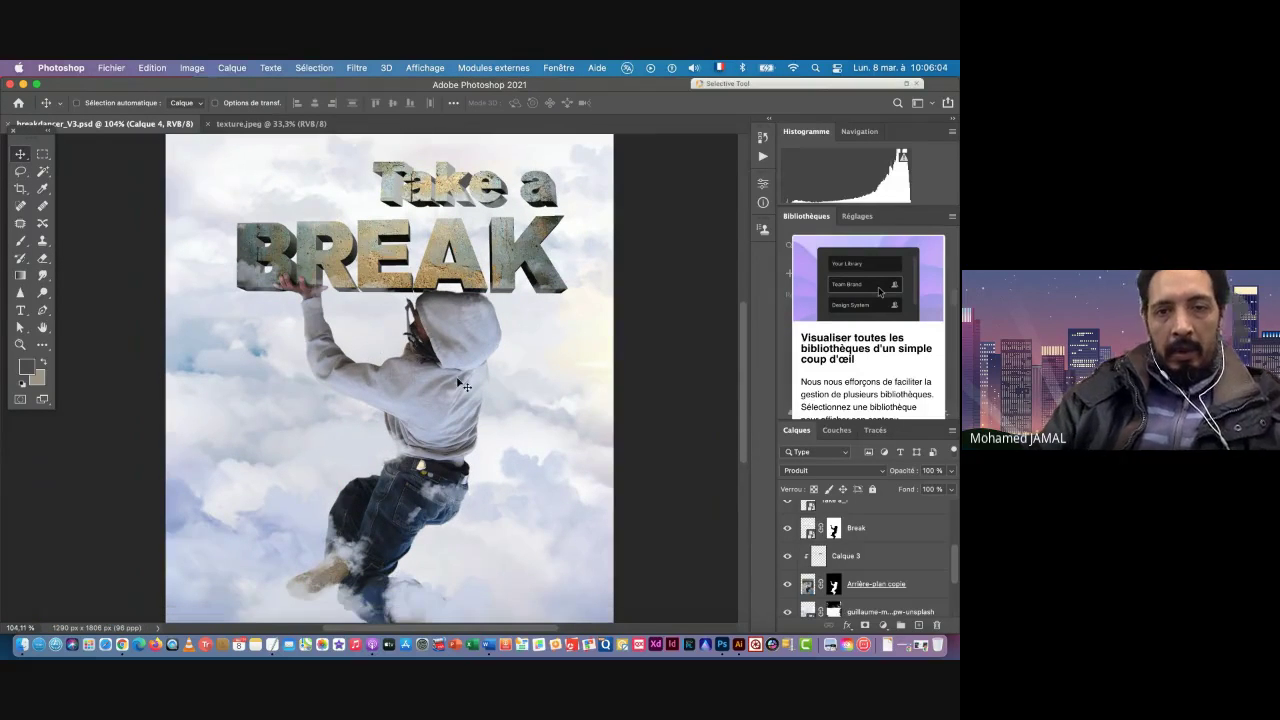
scroll(431, 345, "up", 5)
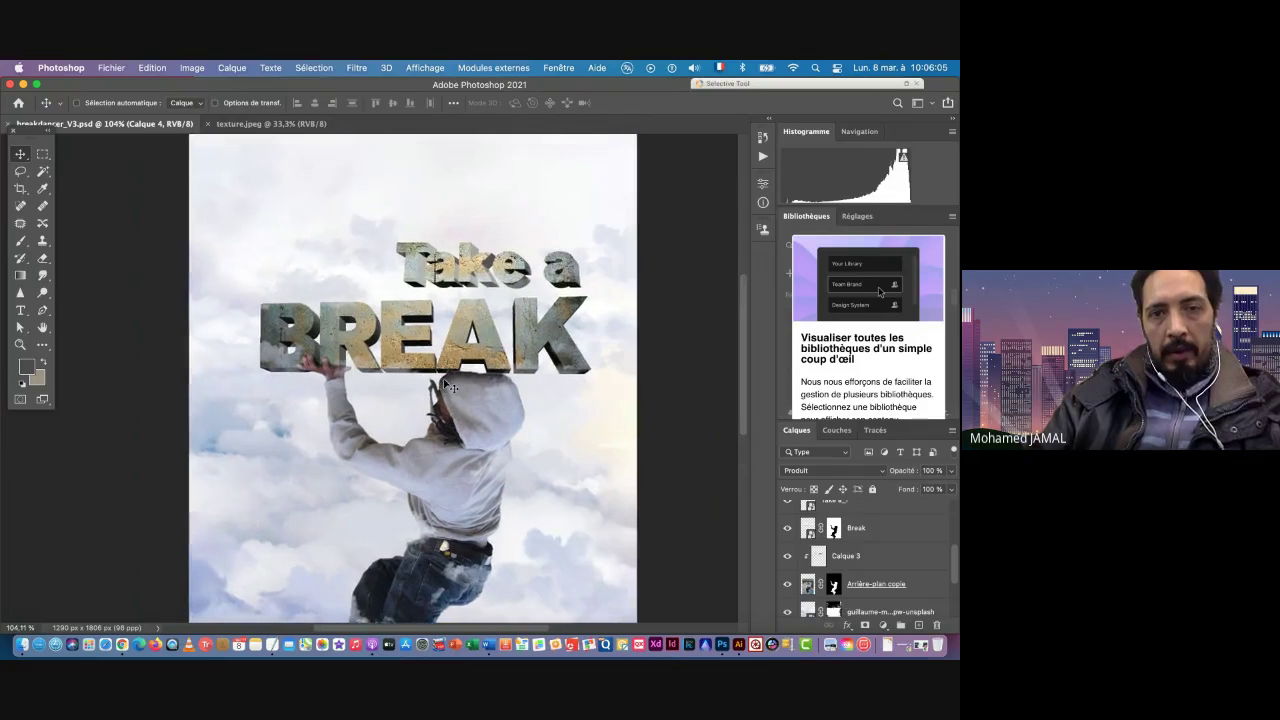
Step: Switch to Finder and open the grass folder inside the grass stock pack's alegion-stock folder
key("super+Tab")
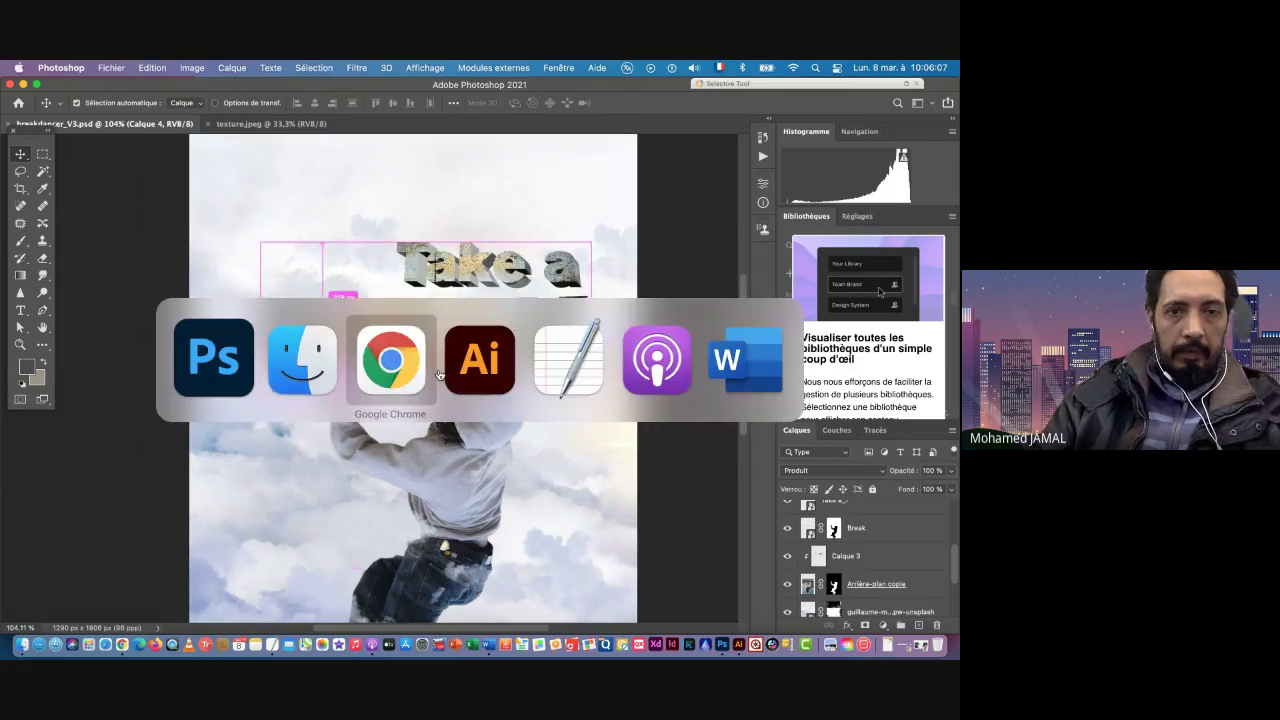
left_click(320, 365)
scroll(606, 228, "up", 5)
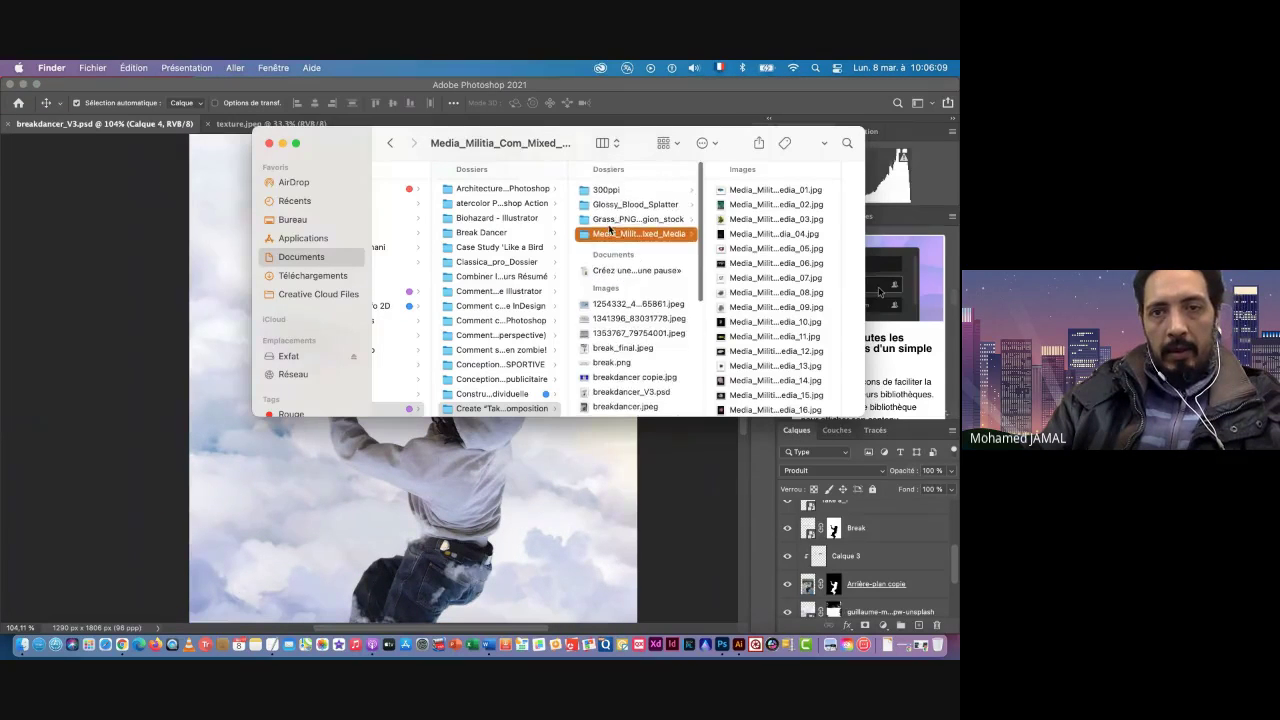
left_click(609, 205)
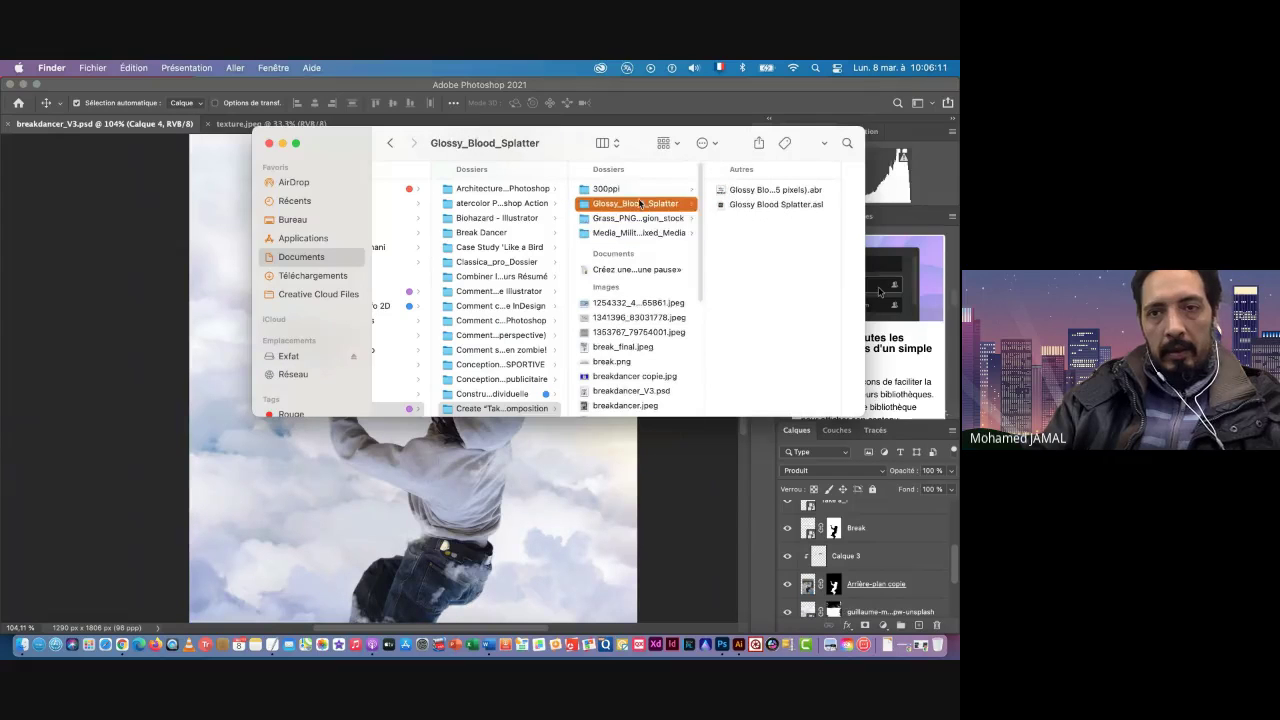
left_click(603, 219)
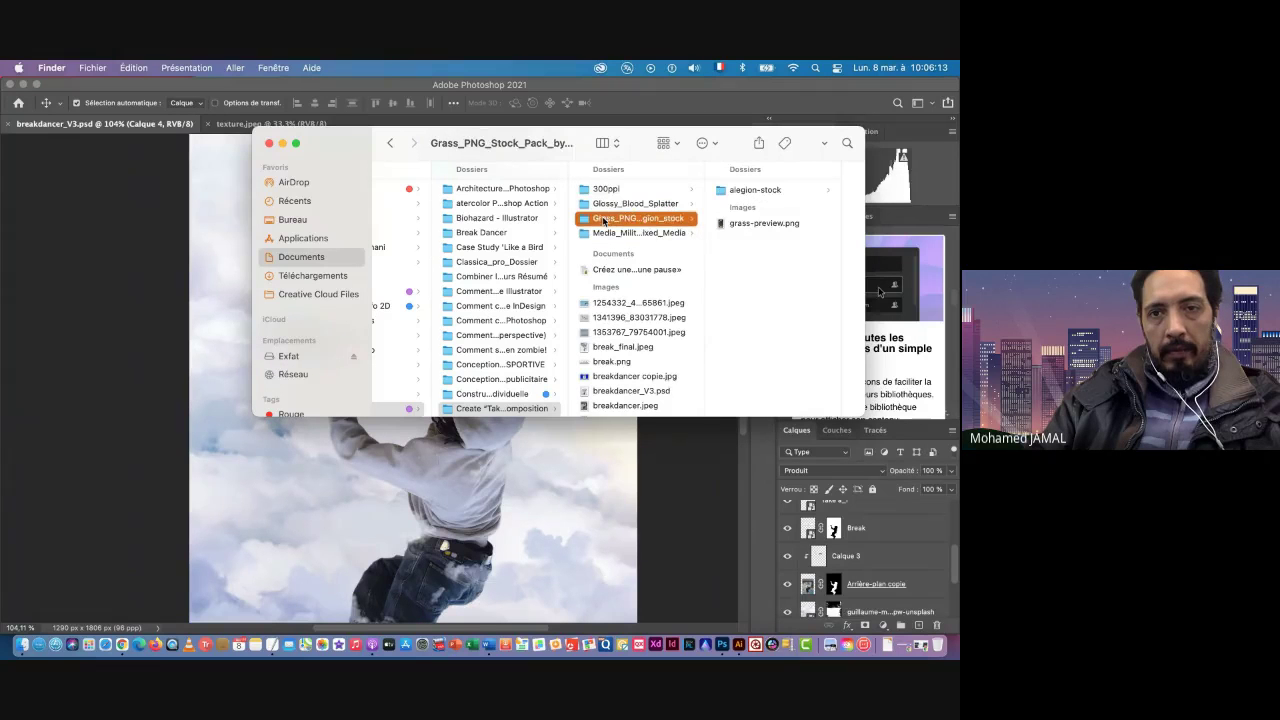
left_click(740, 190)
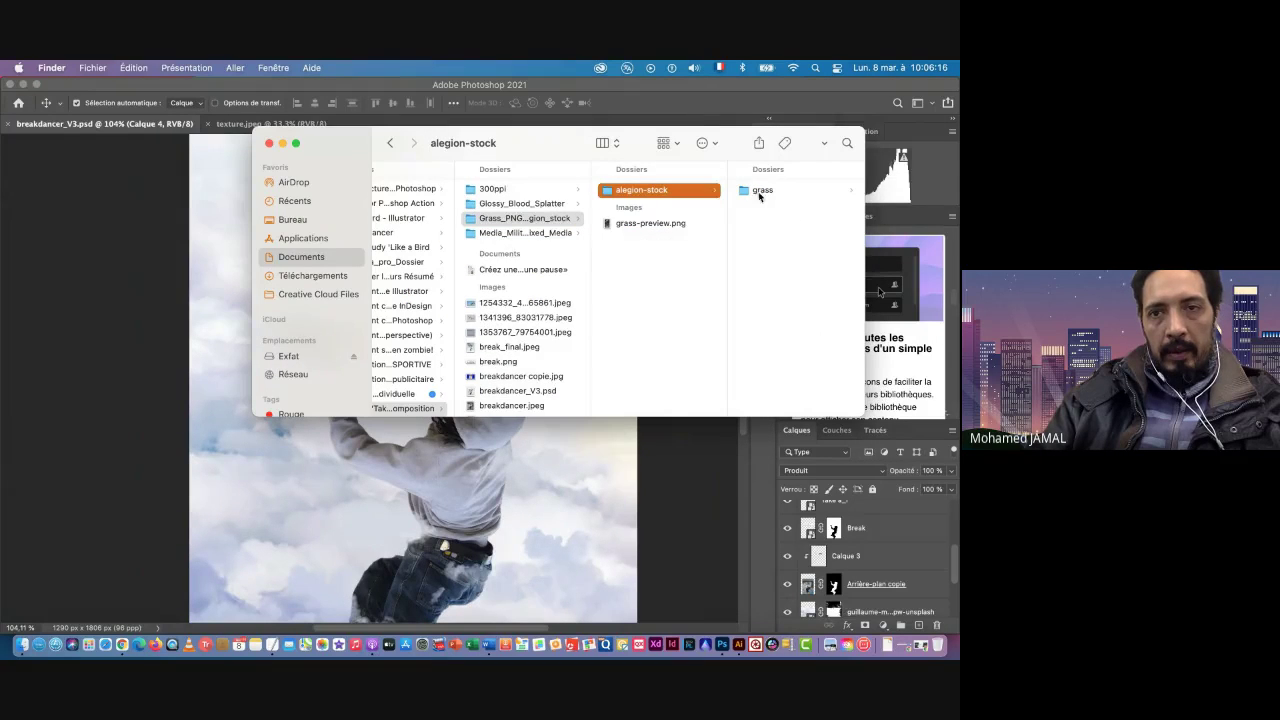
left_click(760, 191)
left_click(751, 191)
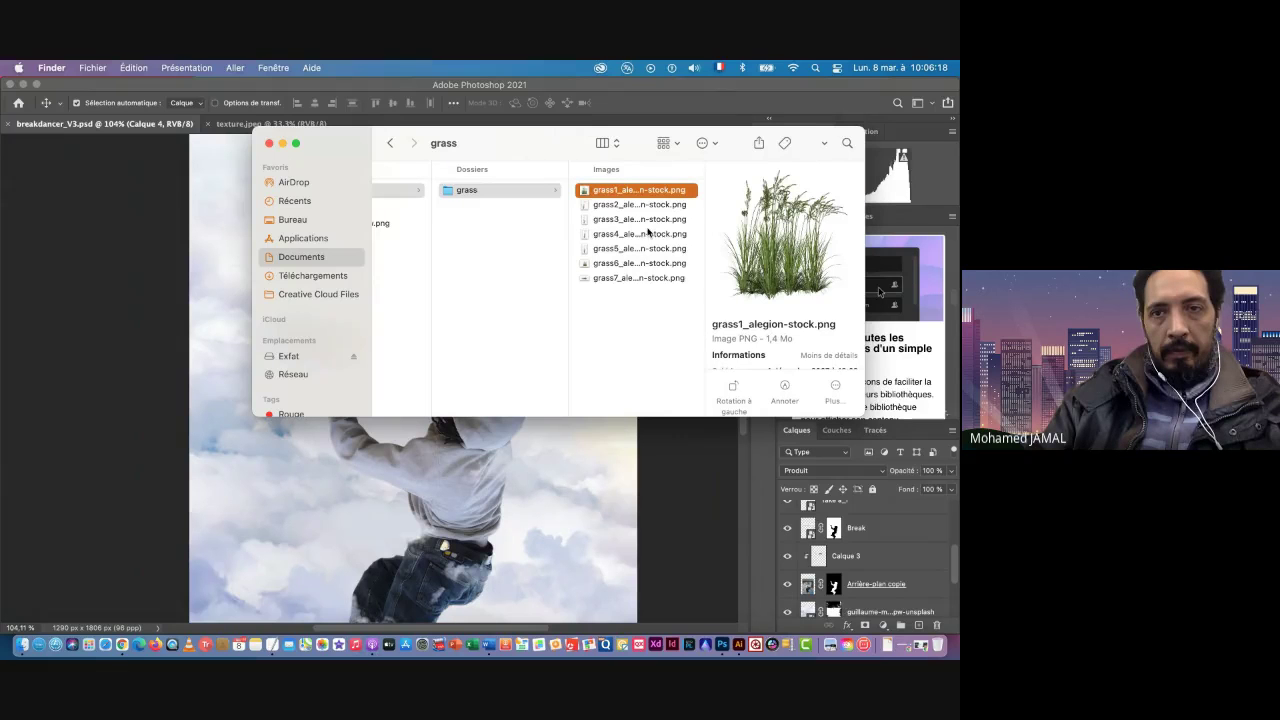
Step: Preview the grass images through to grass7_alegion-stock.png and move the Finder window clear of the lettering
key("Down")
key("Down")
key("Down")
key("Down")
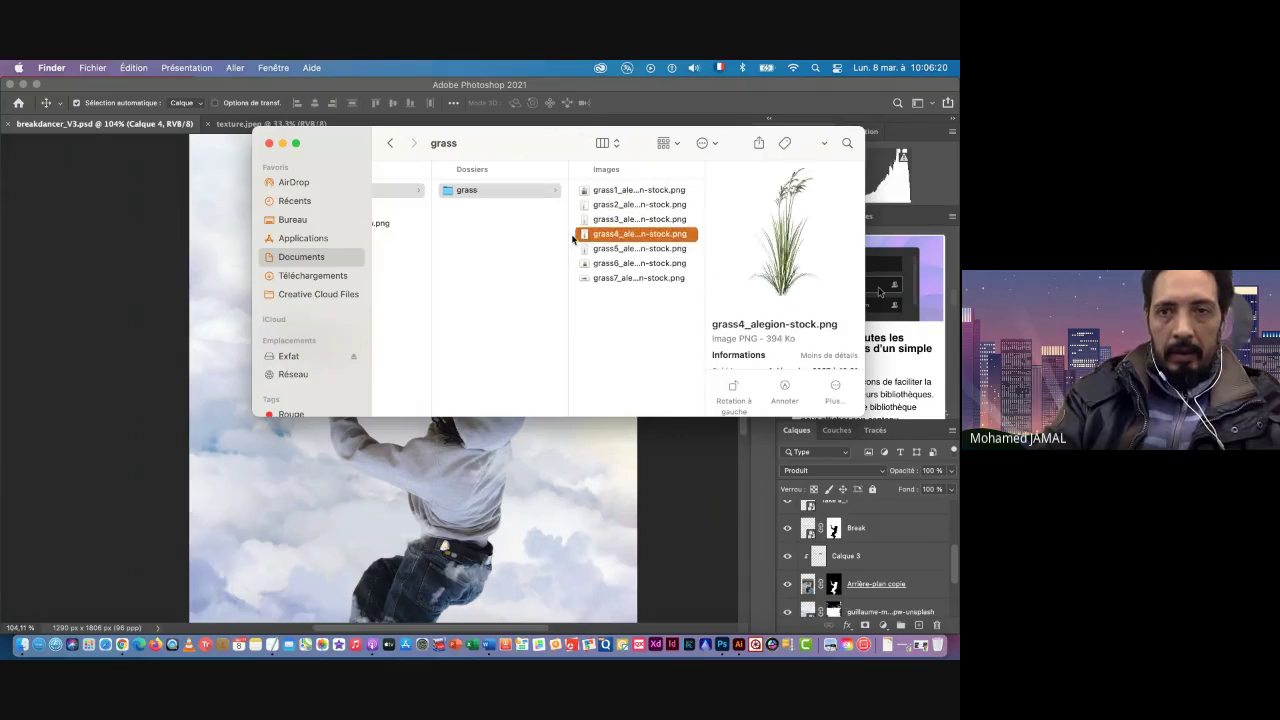
key("Down")
key("Down")
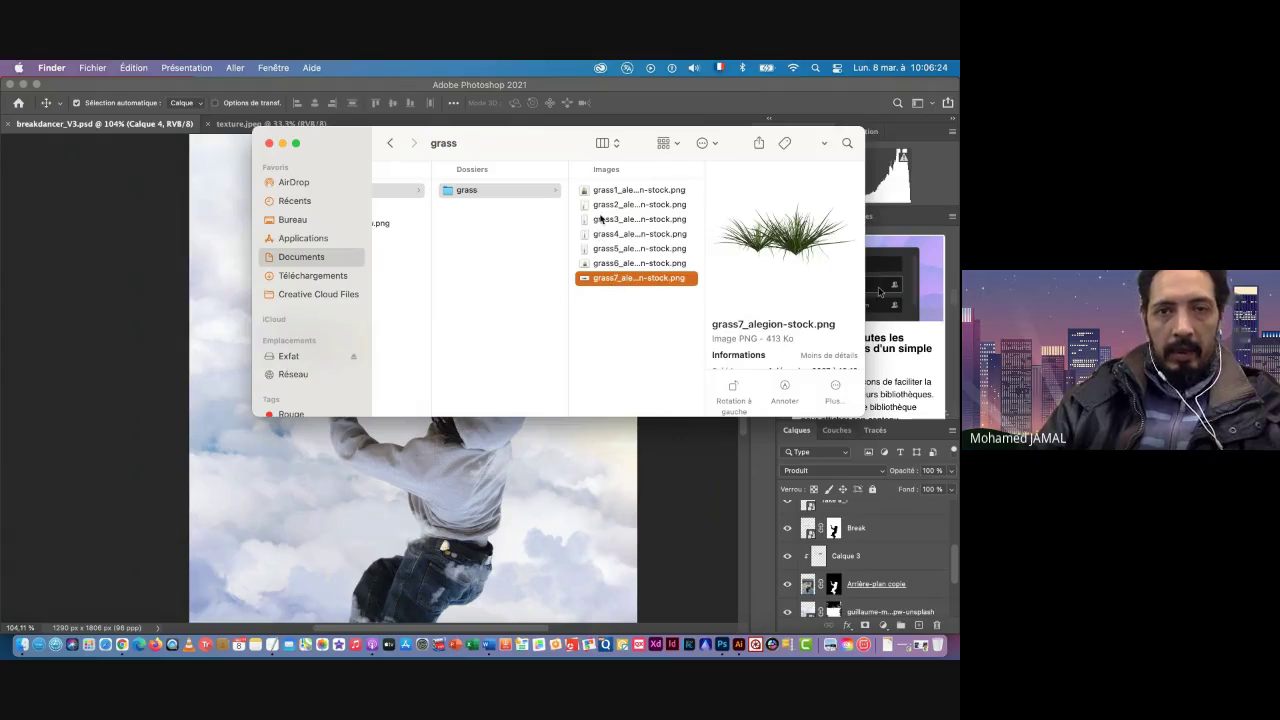
left_click_drag(521, 146, 450, 386)
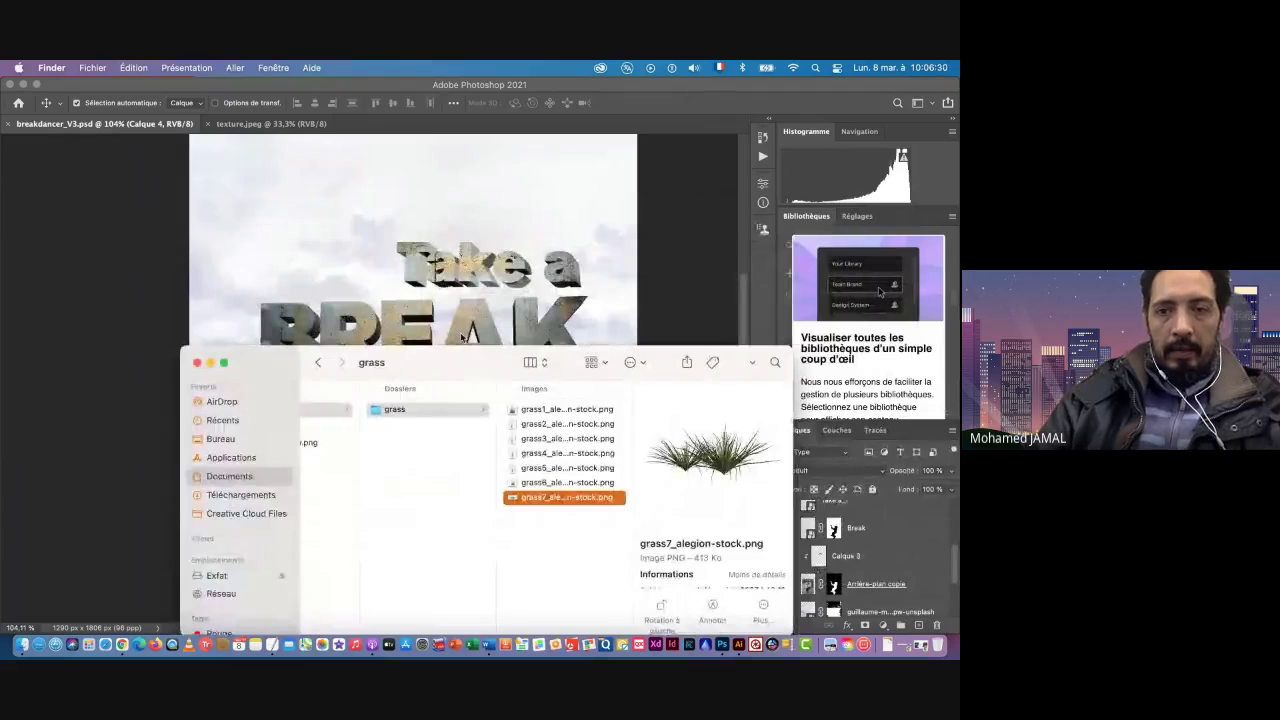
Step: Place grass7_alegion-stock.png above Calque 4, scale it to about 63 %, and seat it on top of the R in "BREAK"
left_click(370, 270)
scroll(913, 581, "up", 5)
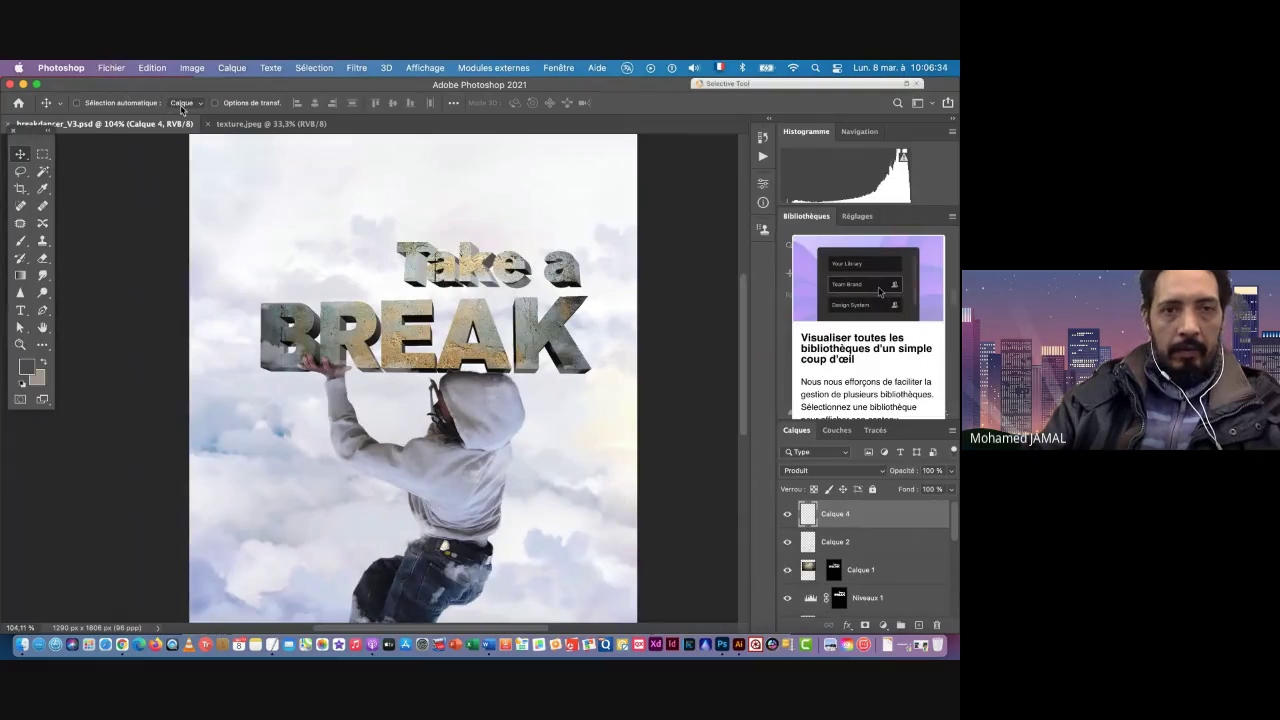
left_click(76, 103)
key("super+Tab")
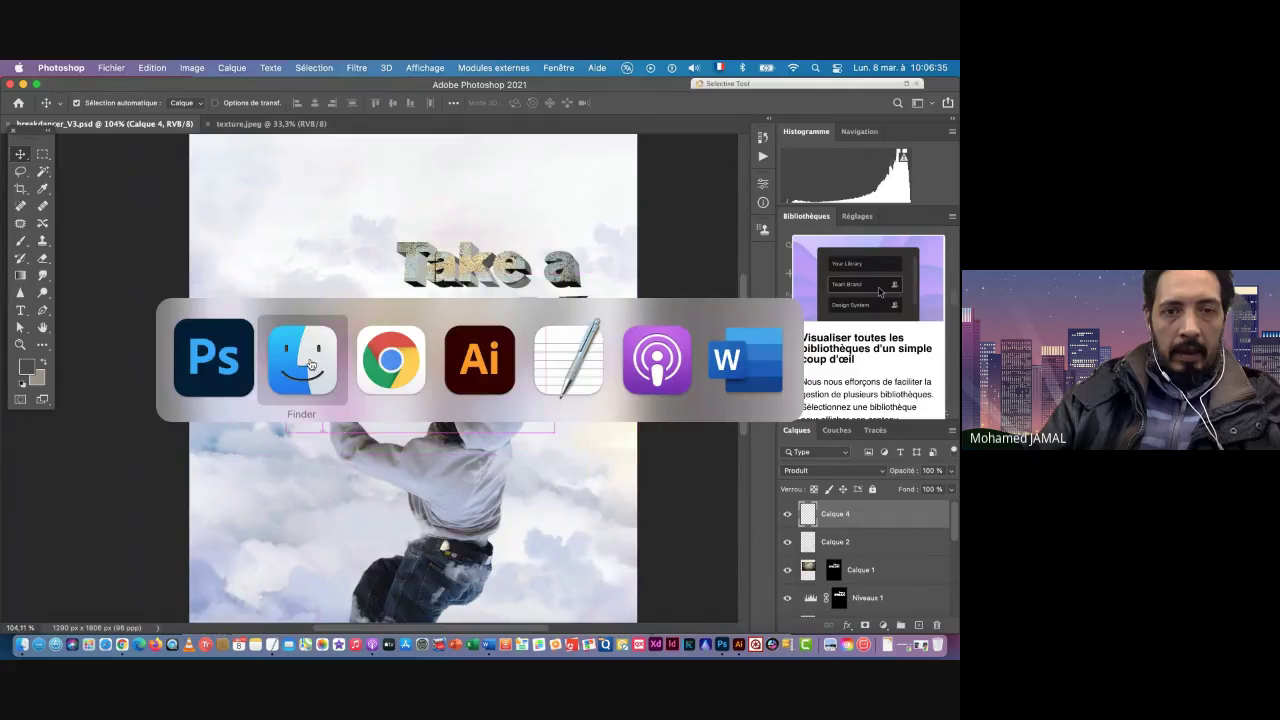
left_click(303, 360)
left_click_drag(700, 458, 315, 252)
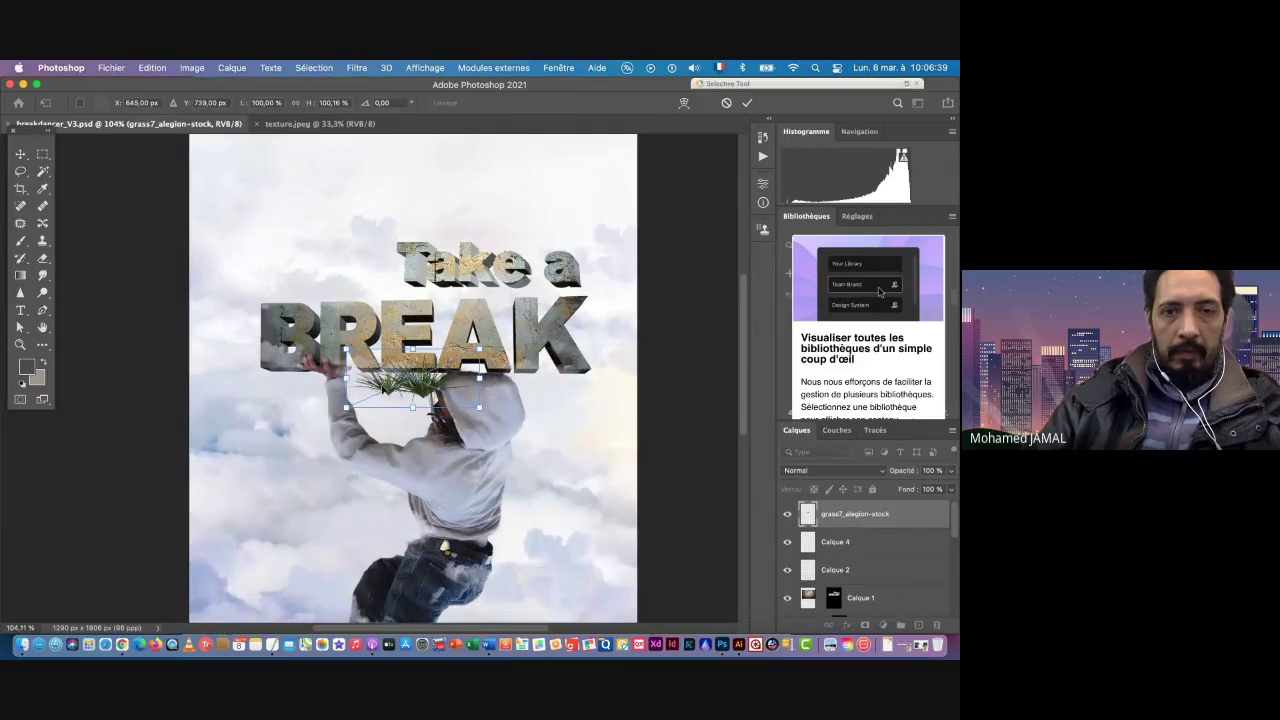
left_click_drag(387, 388, 337, 298)
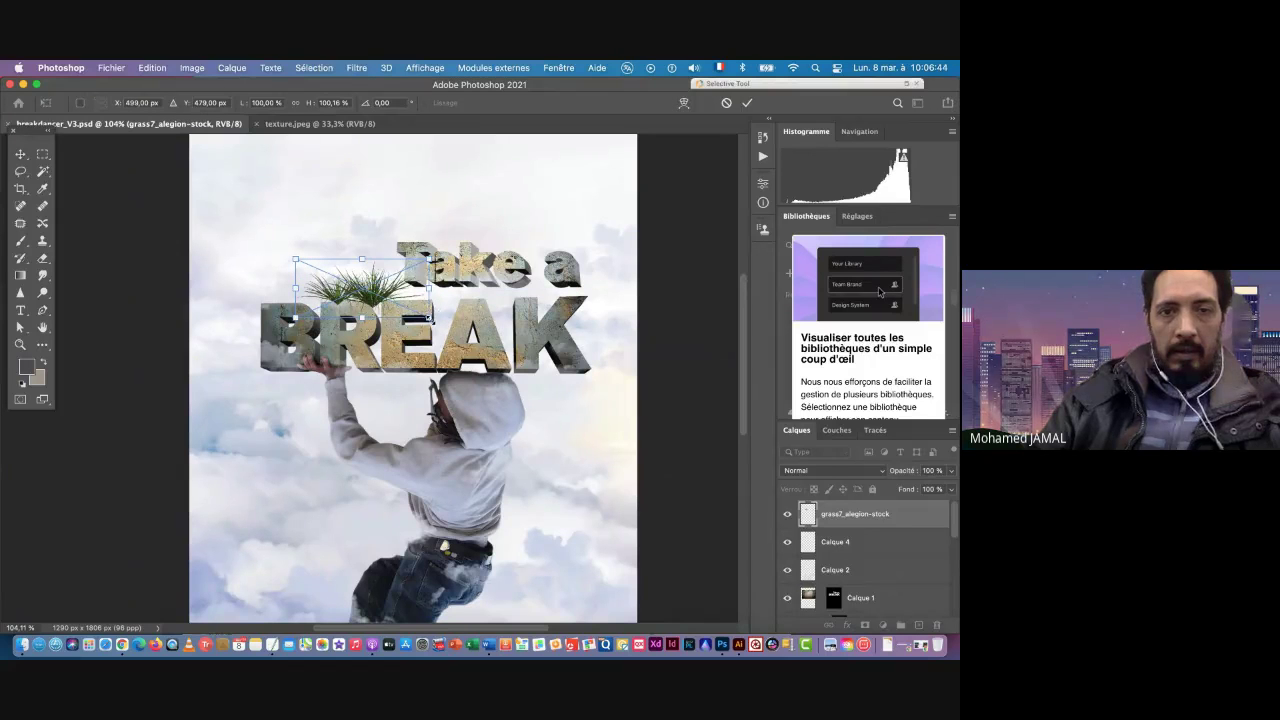
left_click_drag(430, 318, 364, 304)
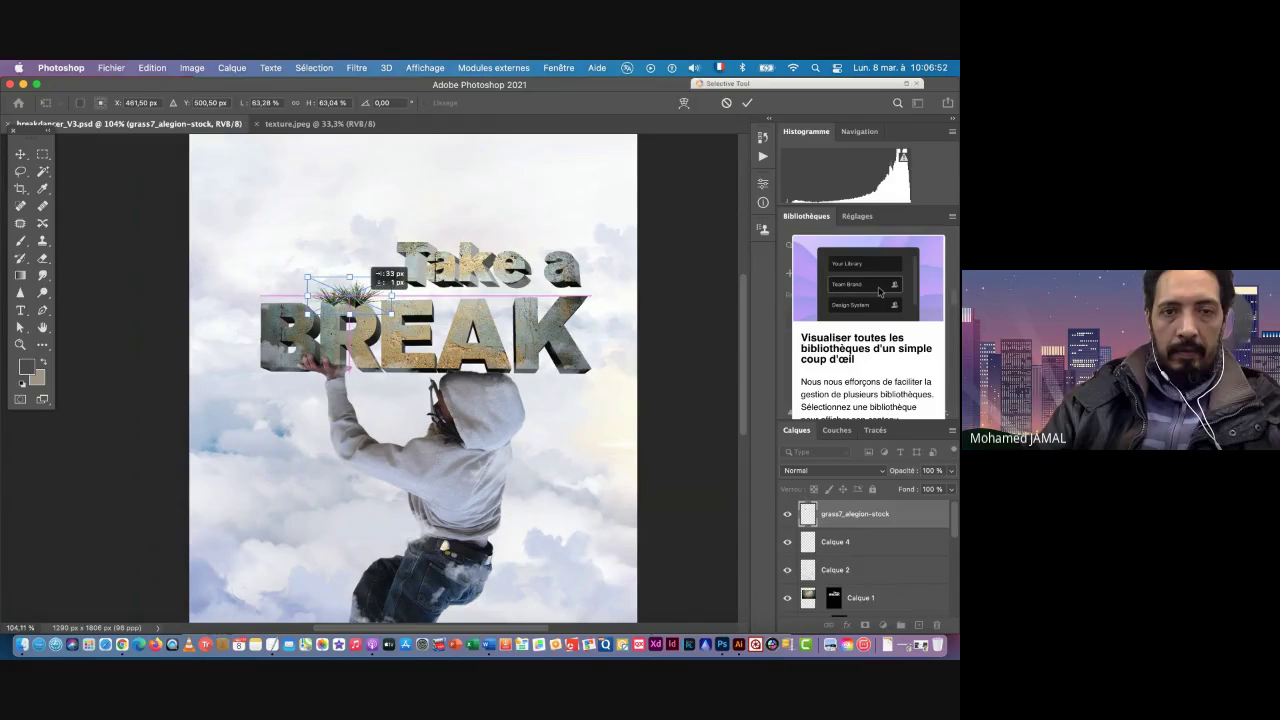
key("Return")
Step: Place grass6_alegion-stock.png from Finder, scaled down so the tall tuft stands on top of the B in "BREAK"
key("super+Tab")
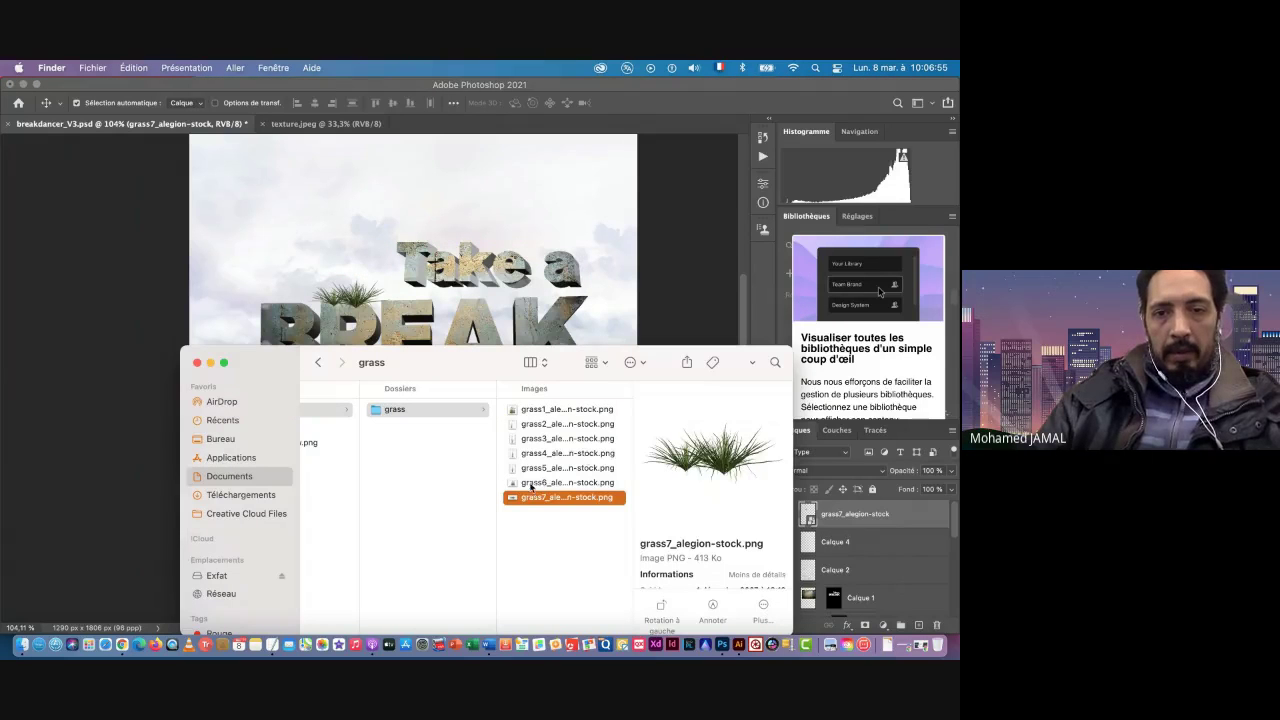
left_click(535, 484)
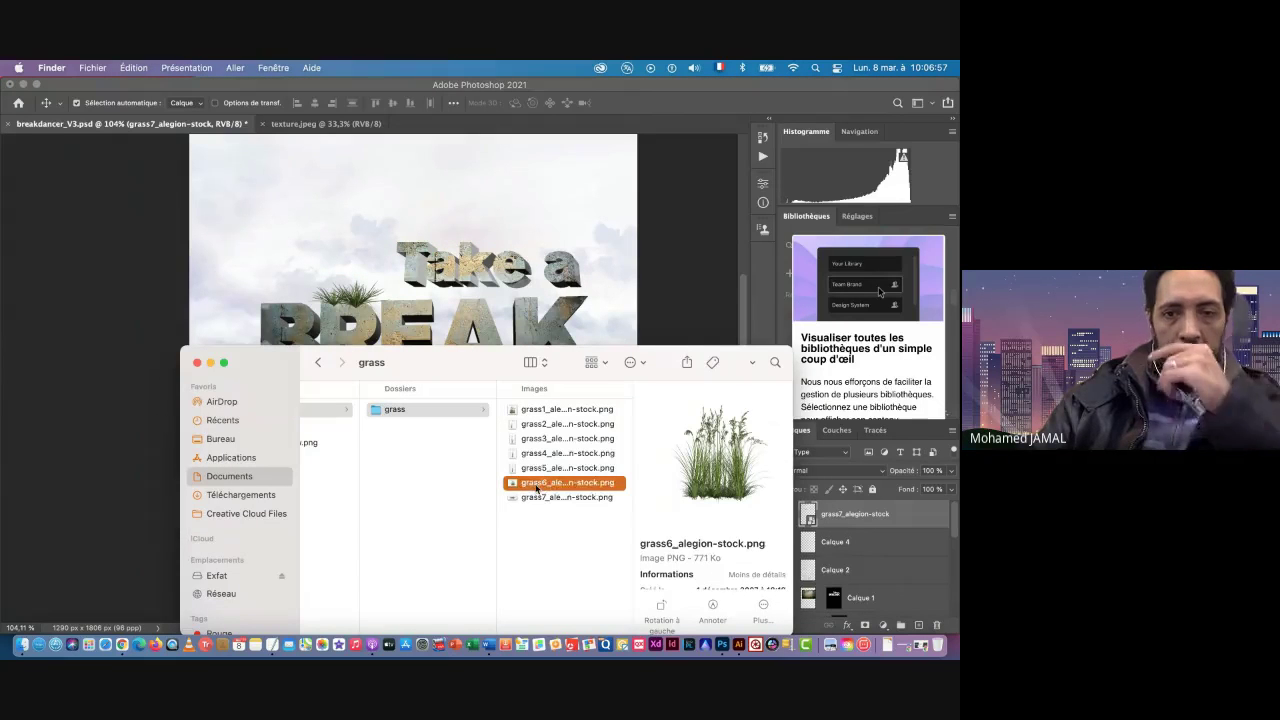
left_click_drag(530, 485, 298, 264)
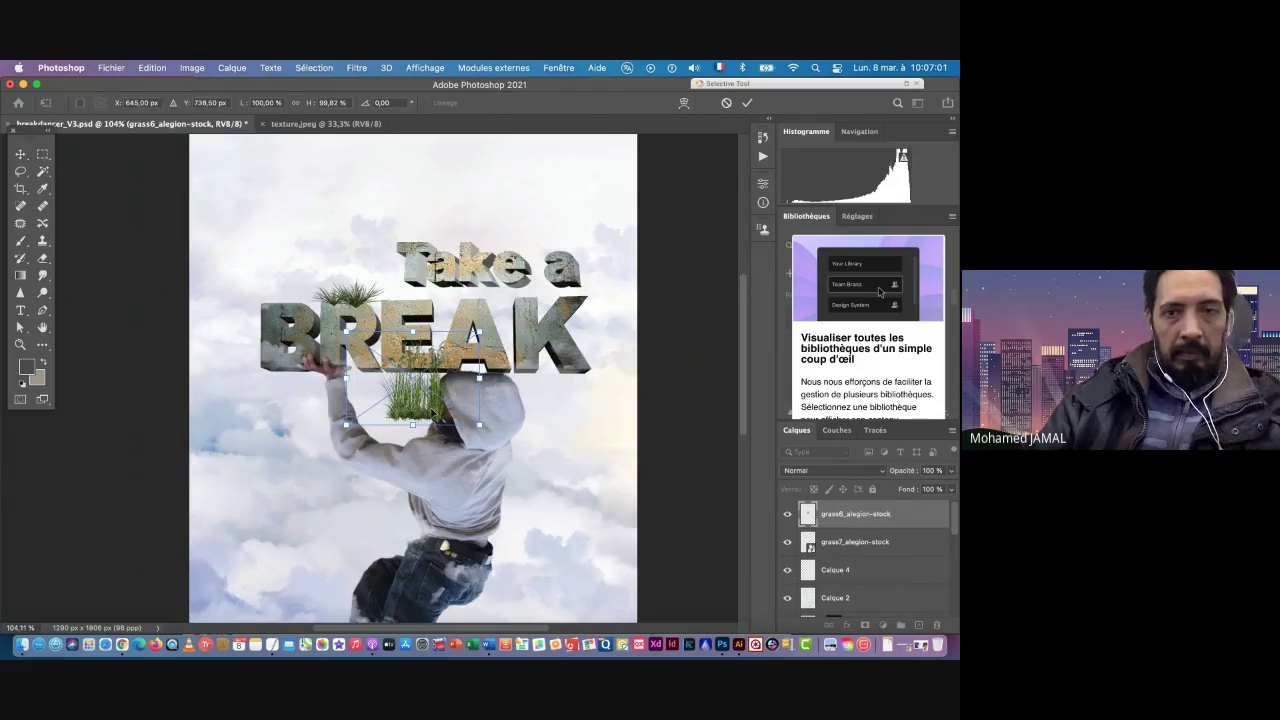
left_click_drag(432, 410, 297, 299)
left_click_drag(350, 216, 312, 246)
left_click_drag(283, 294, 298, 292)
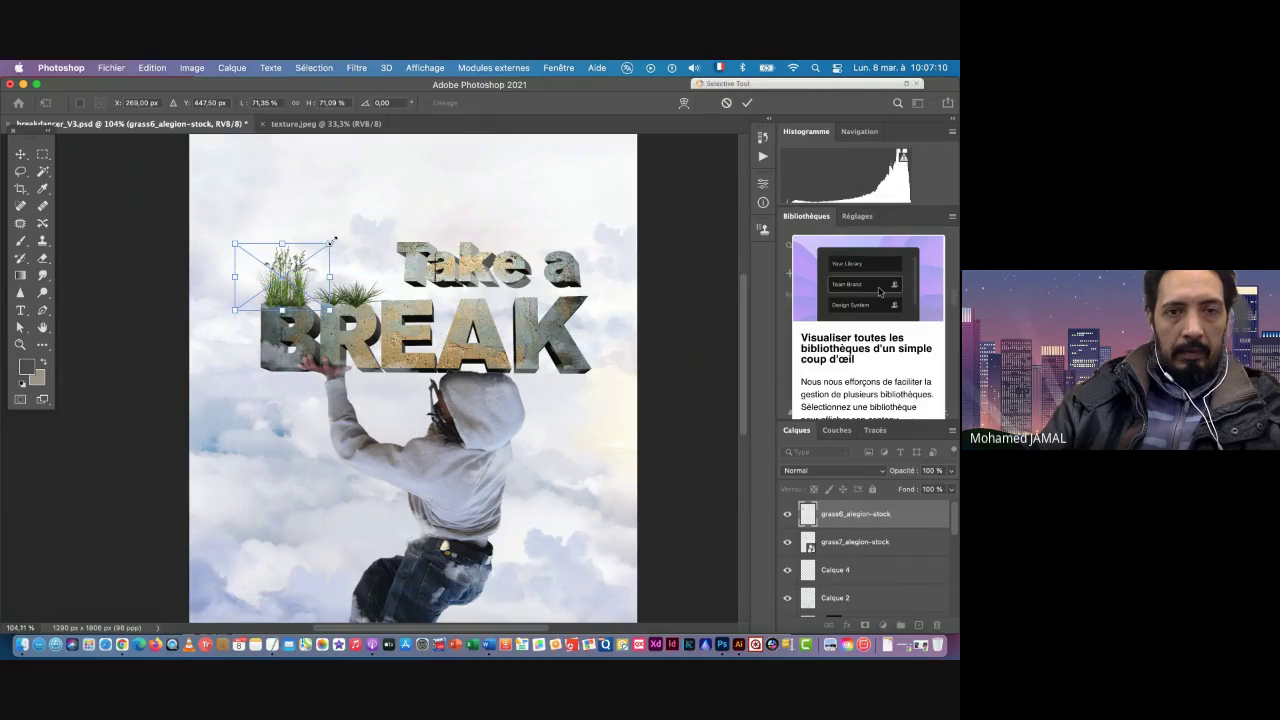
left_click_drag(331, 241, 323, 248)
left_click_drag(299, 294, 297, 292)
key("Return")
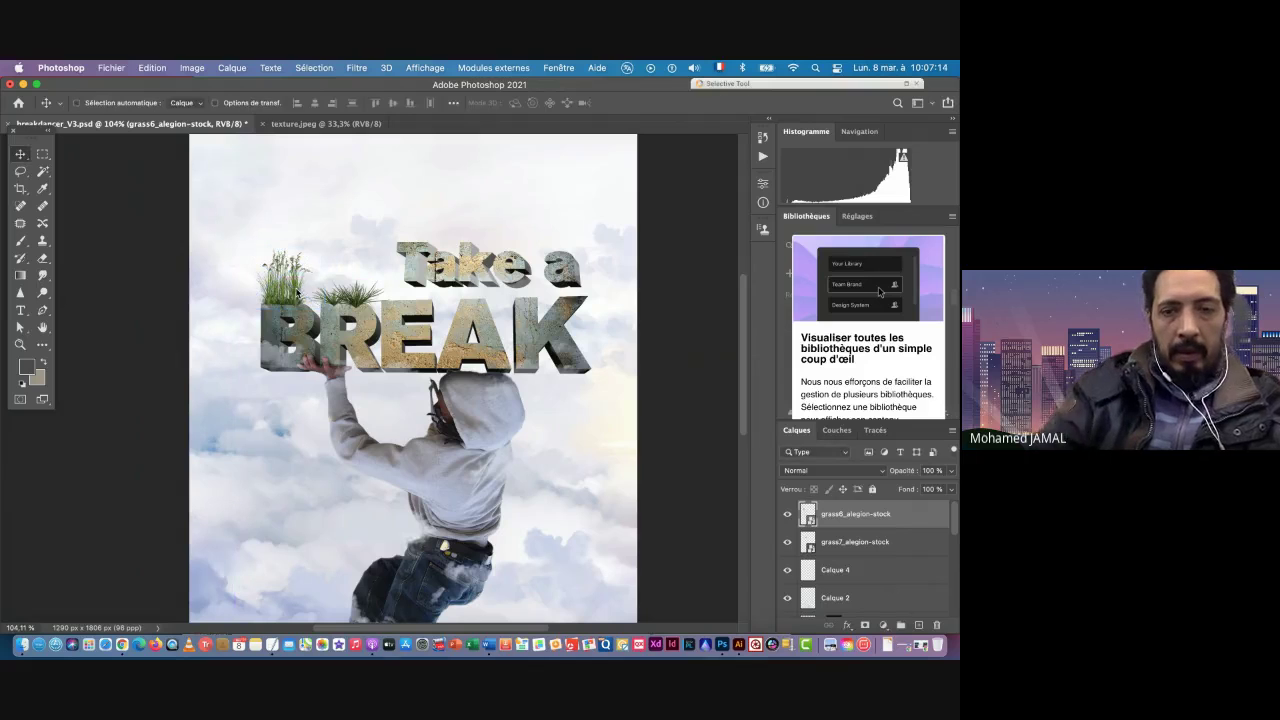
Step: Place grass5_alegion-stock.png from Finder, scaled down and standing on the upper edge of the T in "Take"
key("super+Tab")
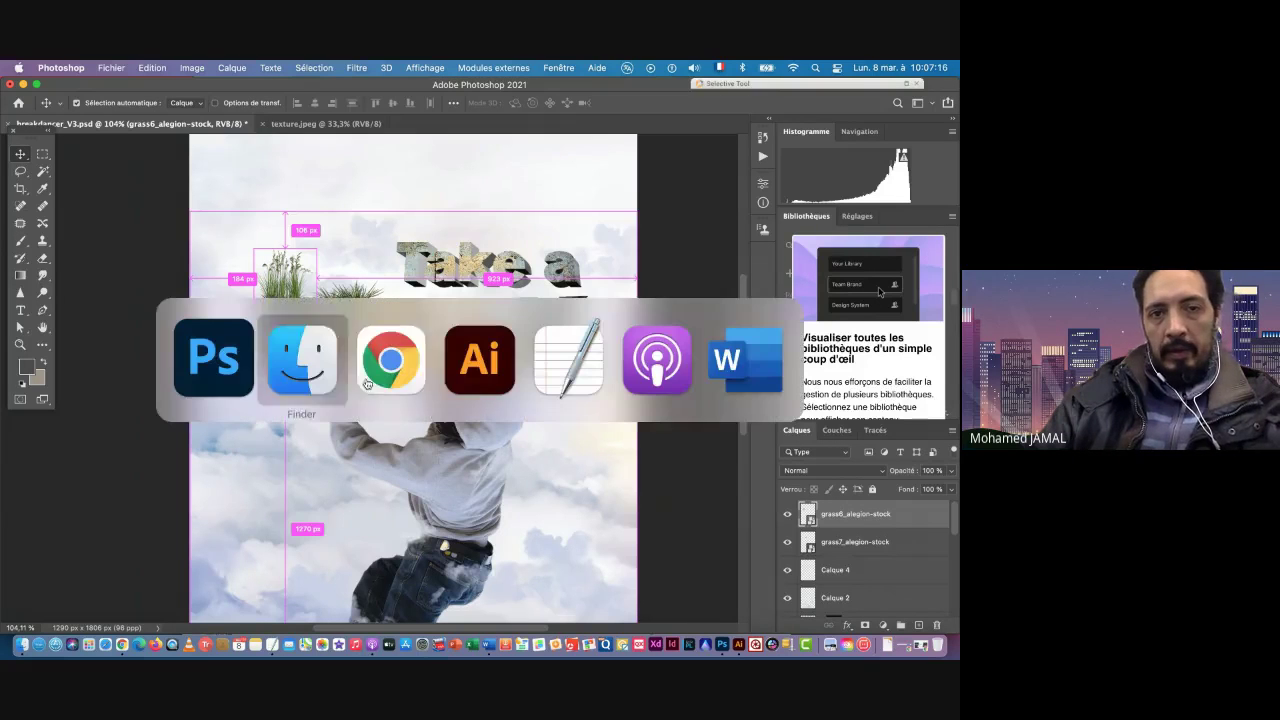
left_click(318, 364)
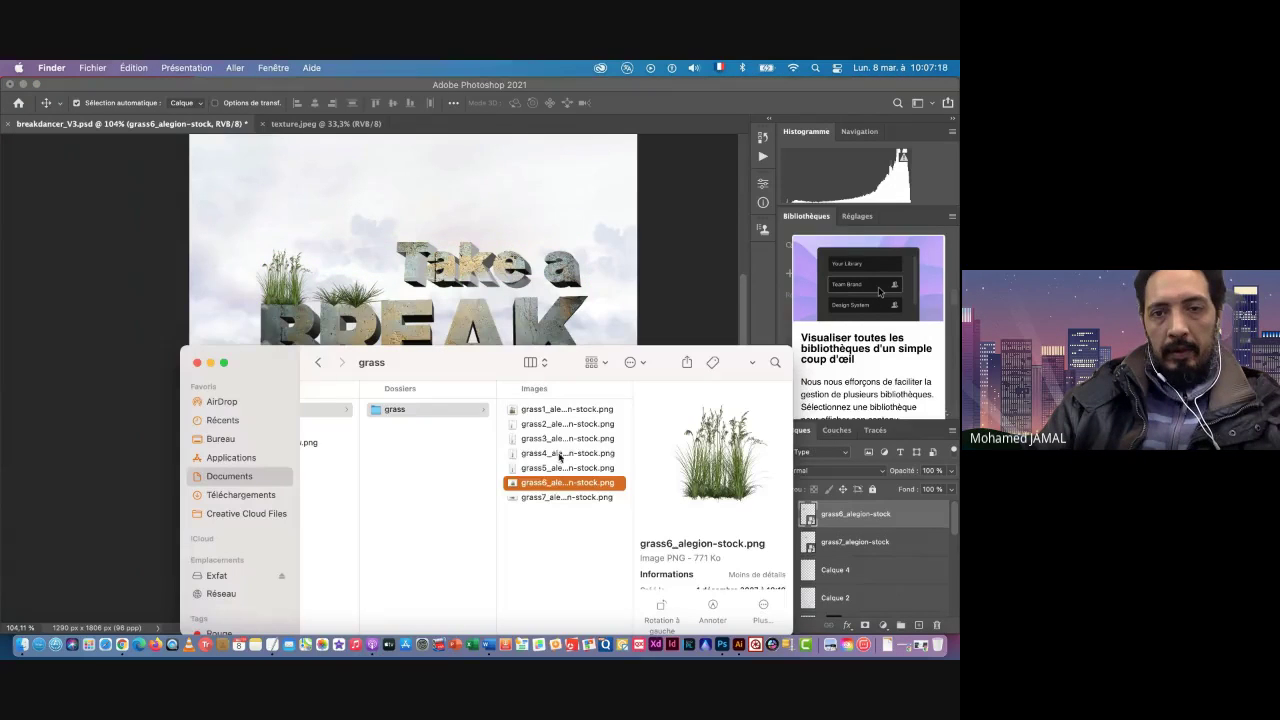
left_click(520, 468)
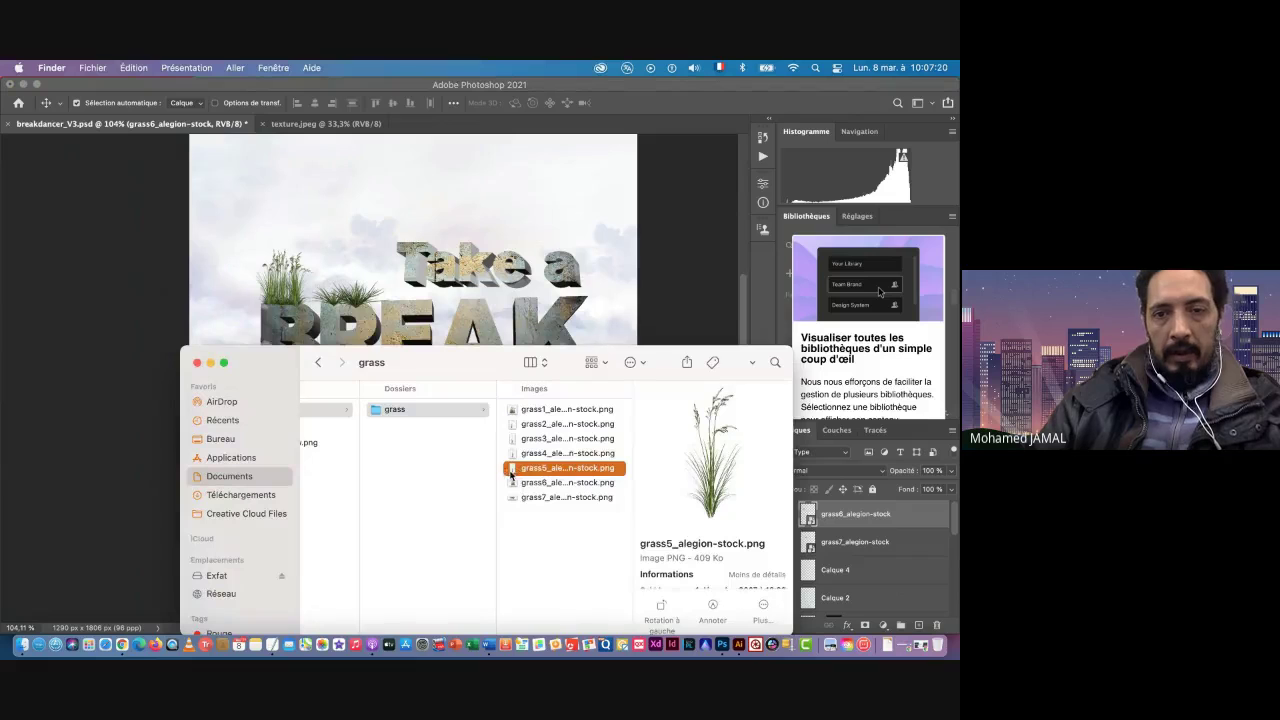
left_click_drag(514, 470, 414, 231)
left_click_drag(499, 204, 461, 269)
left_click_drag(412, 188, 373, 288)
key("Return")
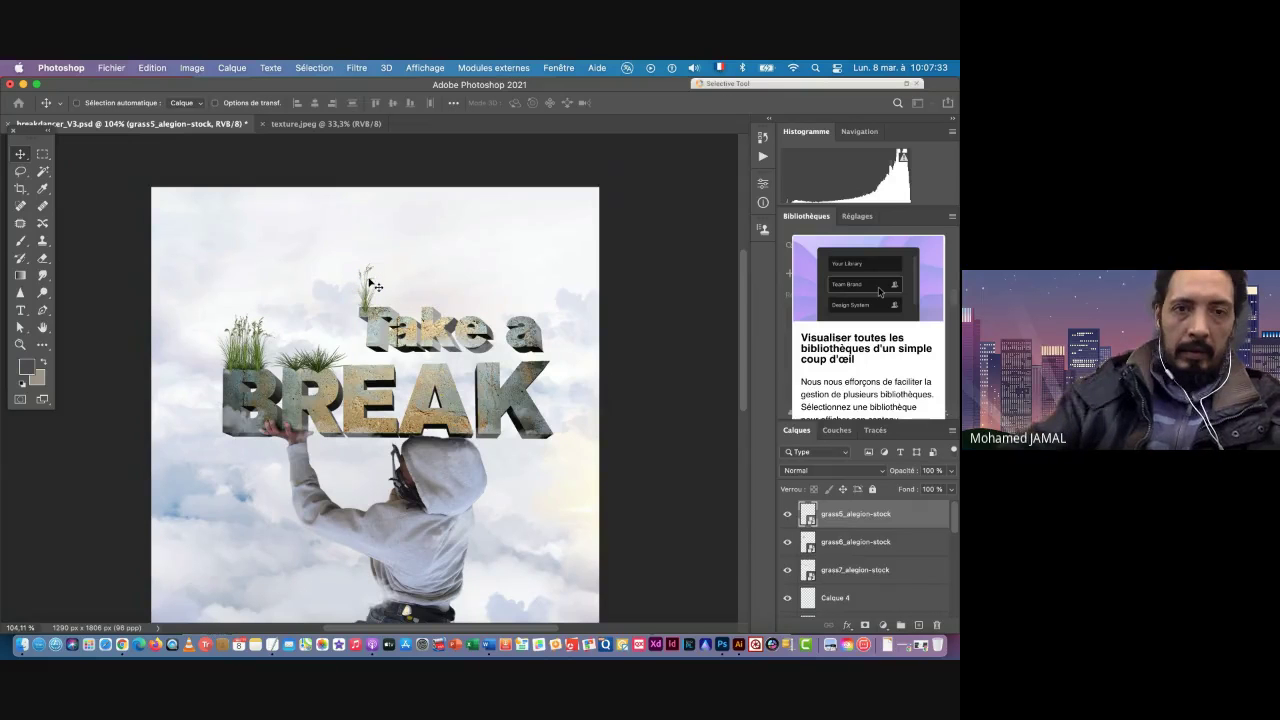
Step: Duplicate the grass7_alegion-stock tuft from the R in "BREAK" to just above the T in "Take"
left_click(342, 337, "super")
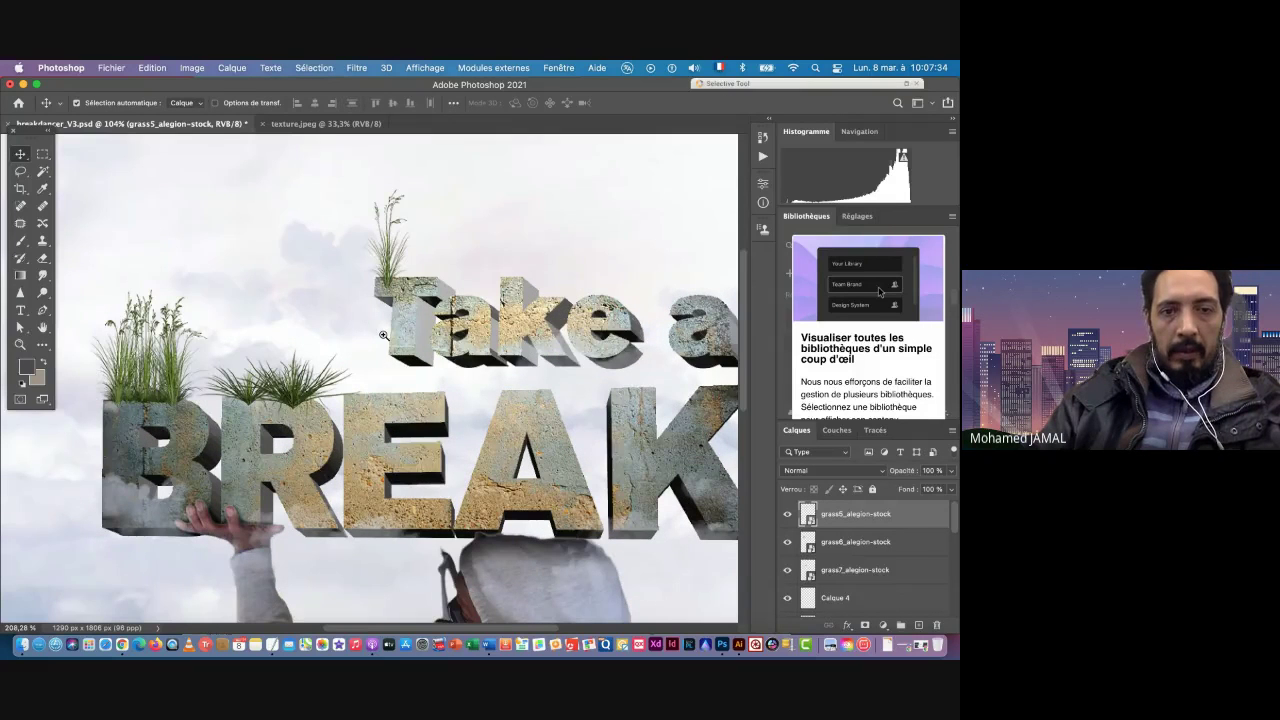
left_click(293, 400)
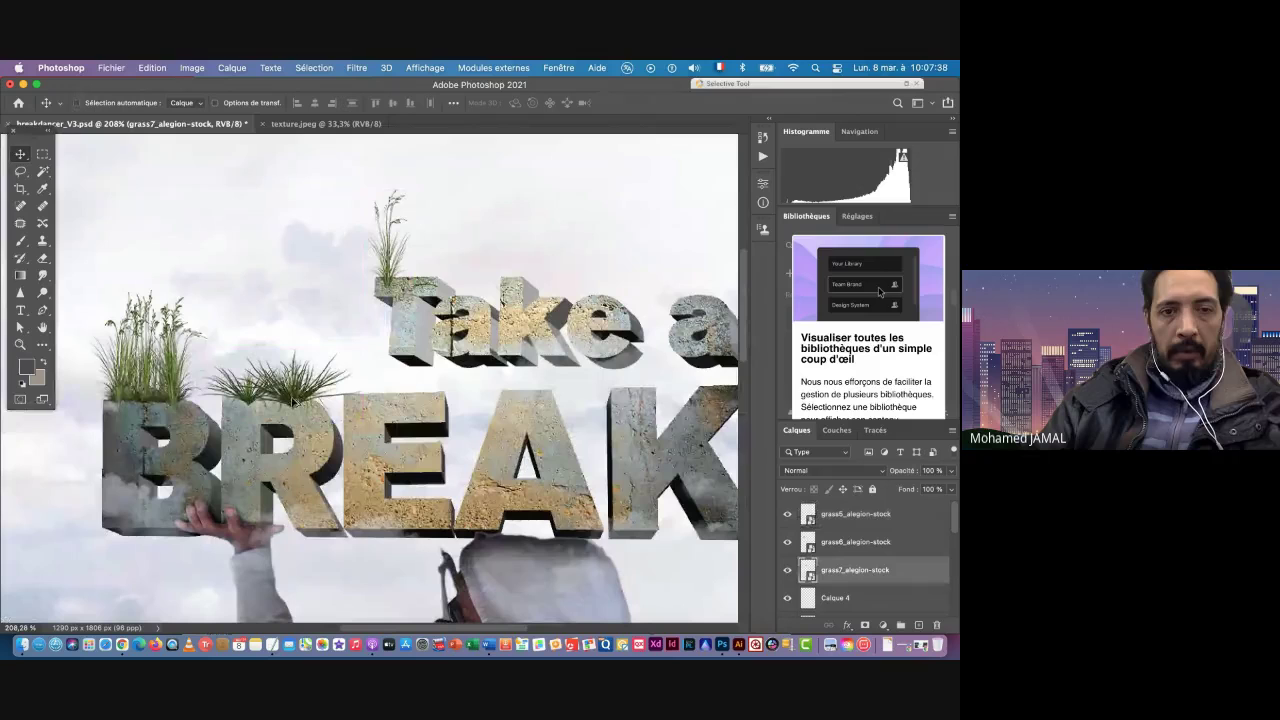
left_click_drag(293, 400, 452, 273)
Step: Scale the copied grass7 tuft to about 40.6 % and nudge it onto the upper edge of the T in "Take"
key("super+t")
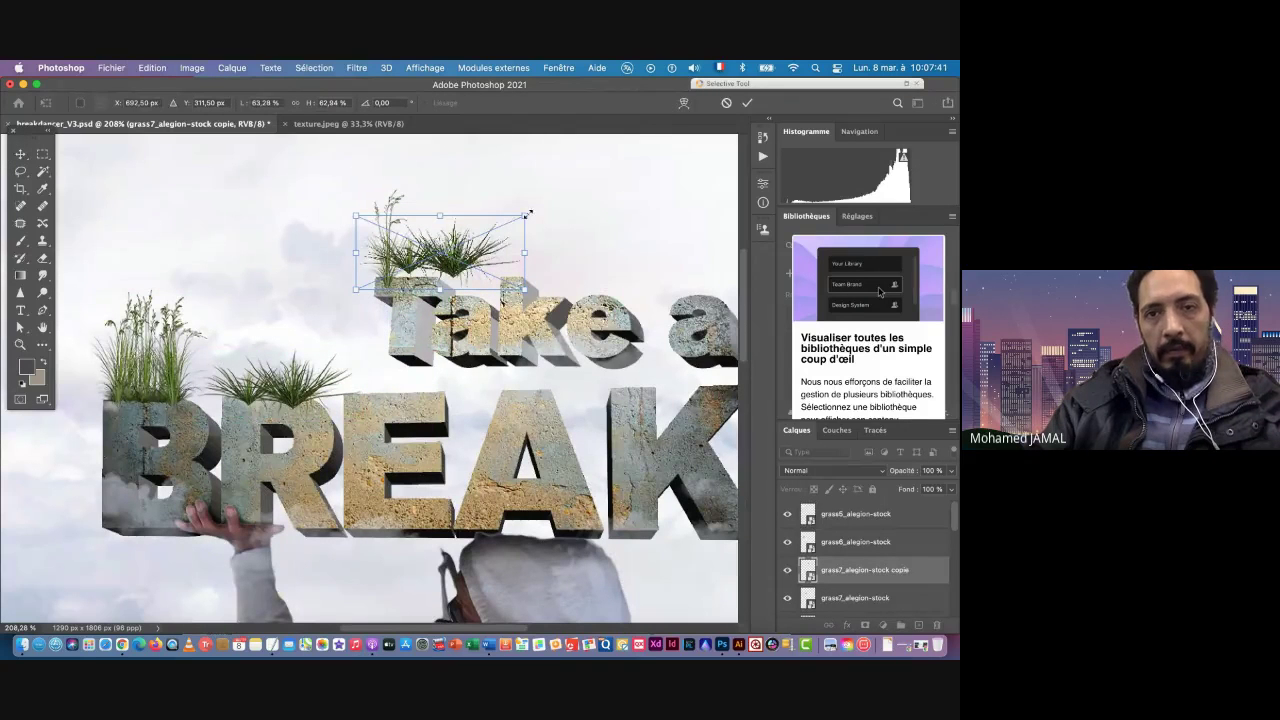
left_click_drag(528, 213, 439, 272)
key("shift+Down")
key("shift+Down")
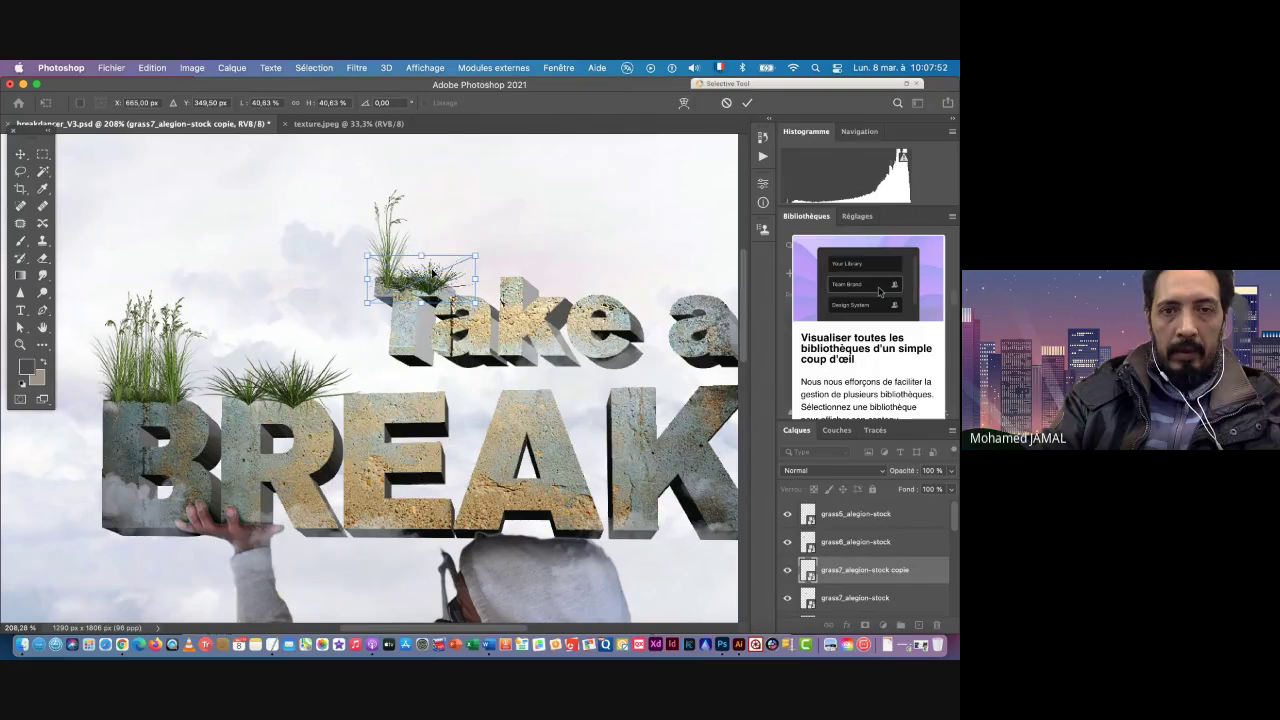
key("shift+Up")
key("Up")
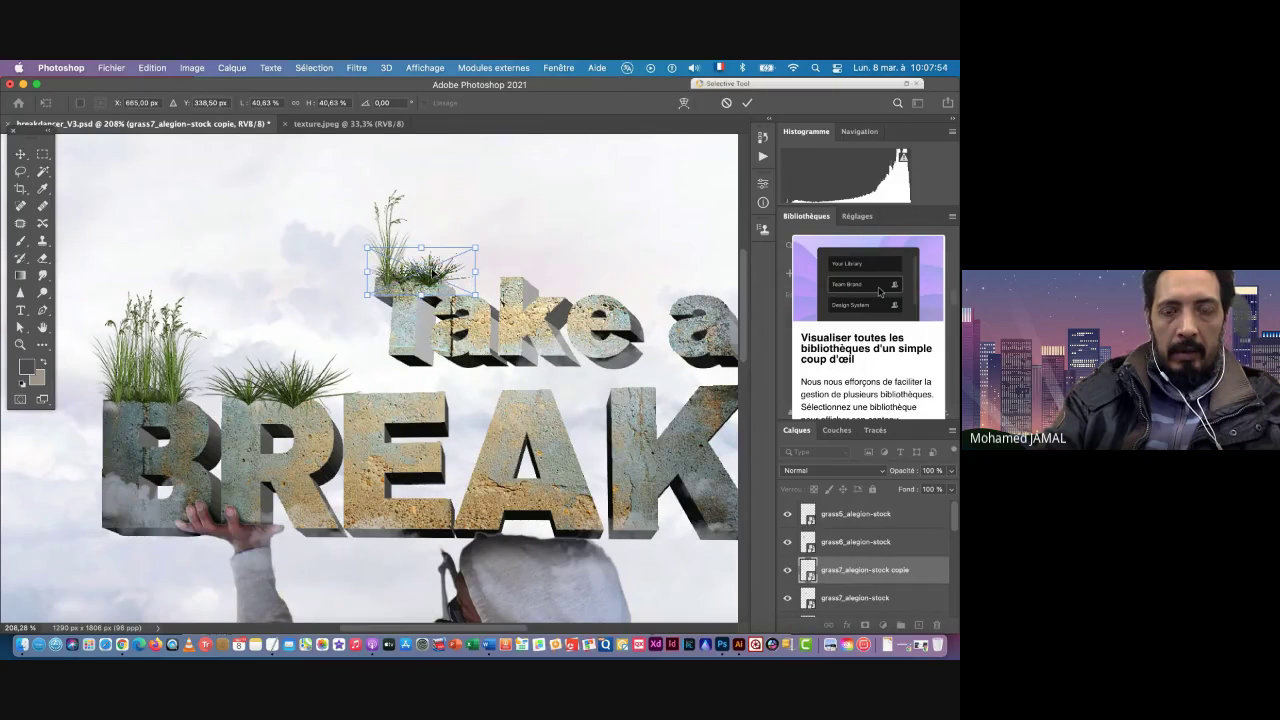
key("Return")
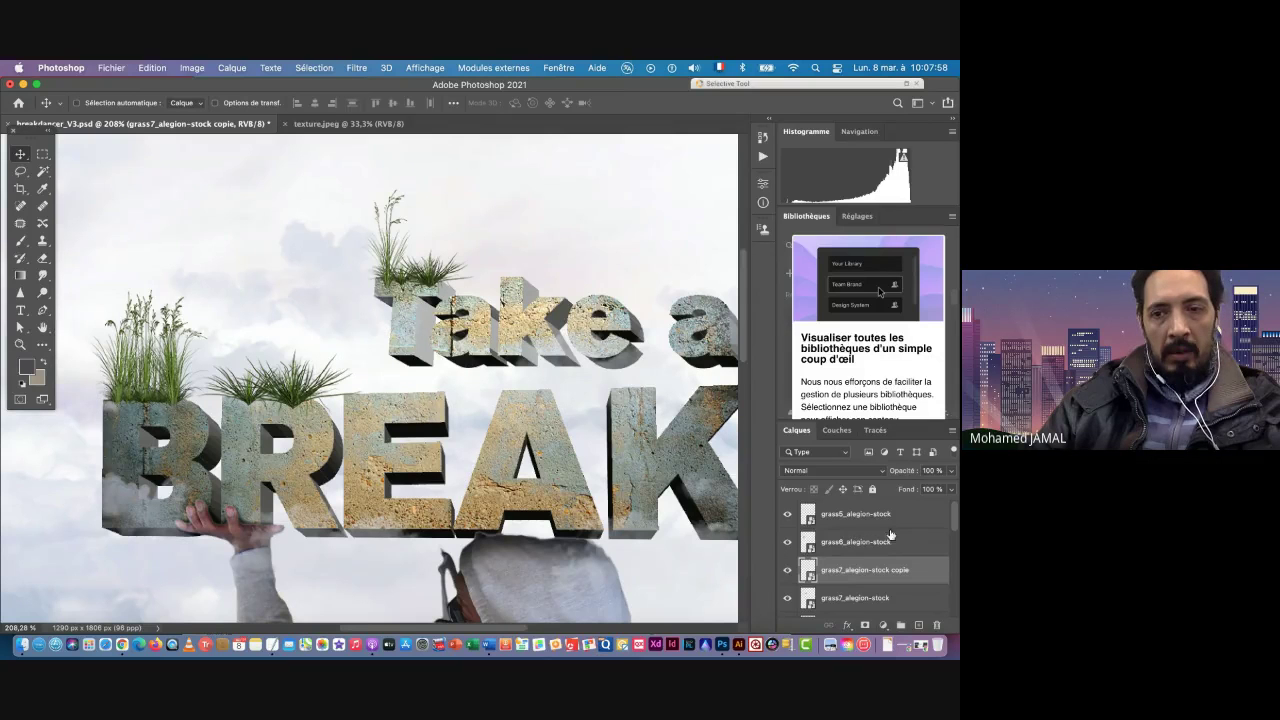
key("super")
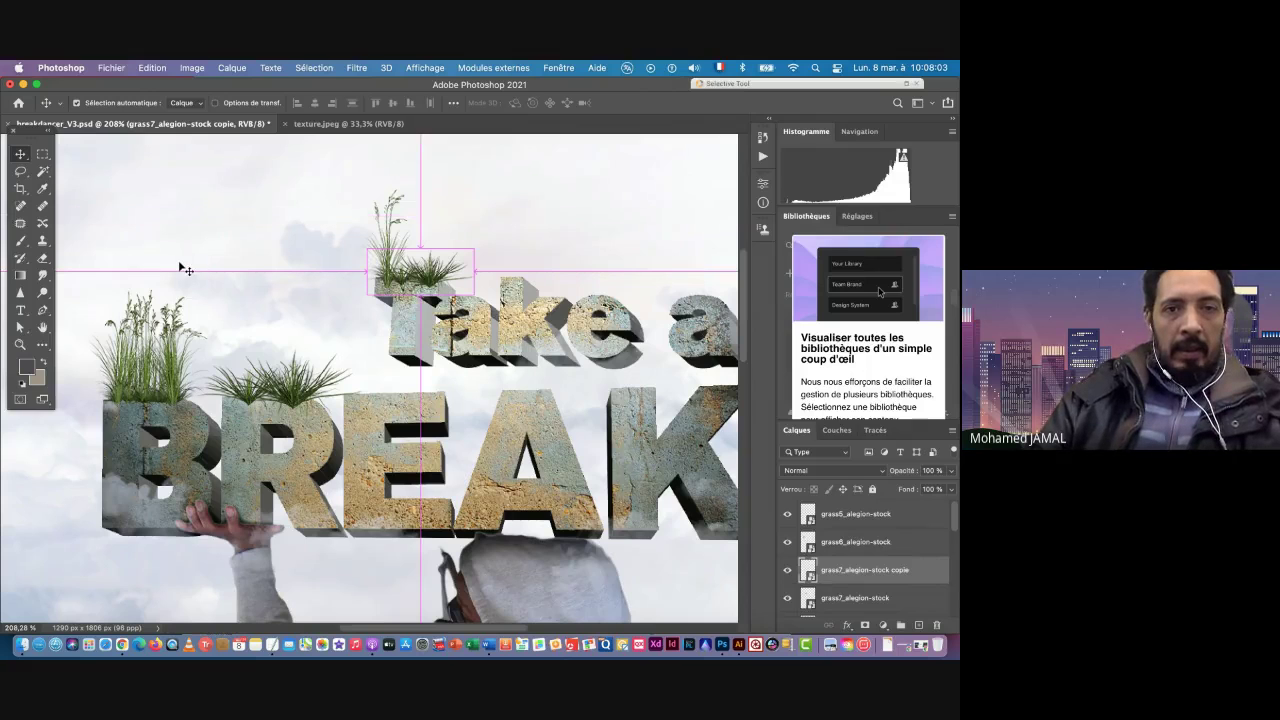
key("super+Tab")
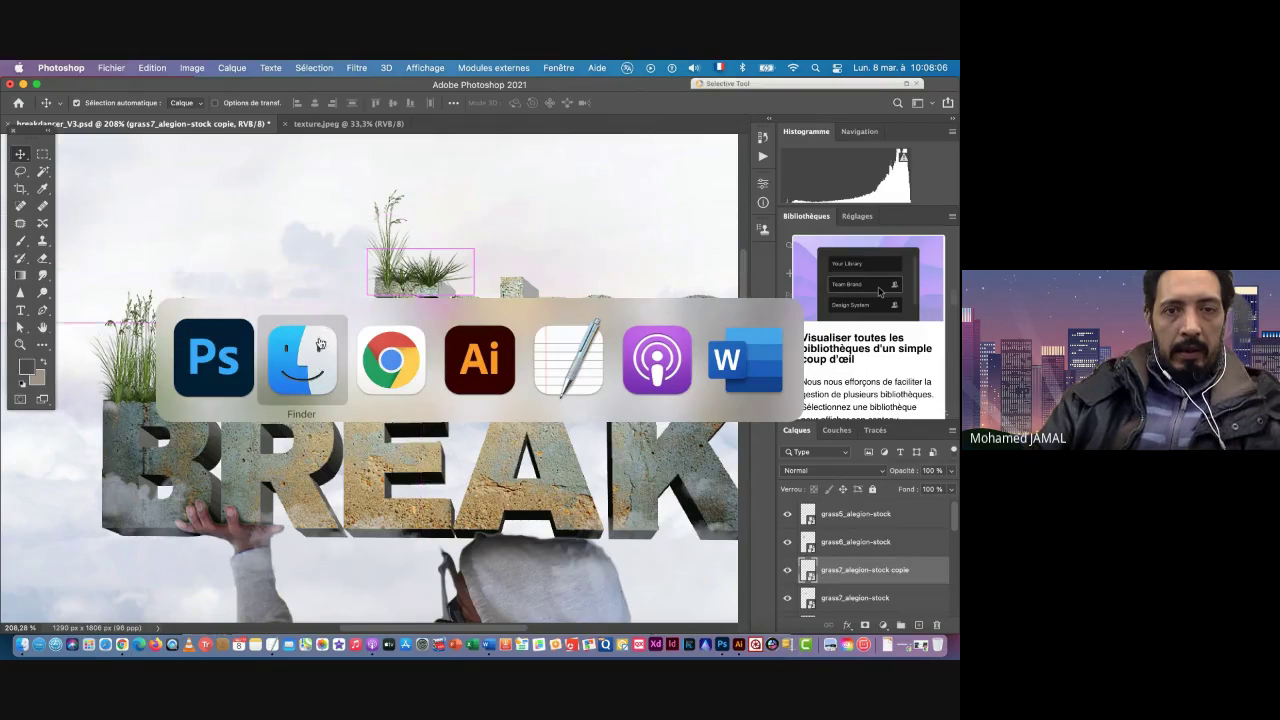
key("Escape")
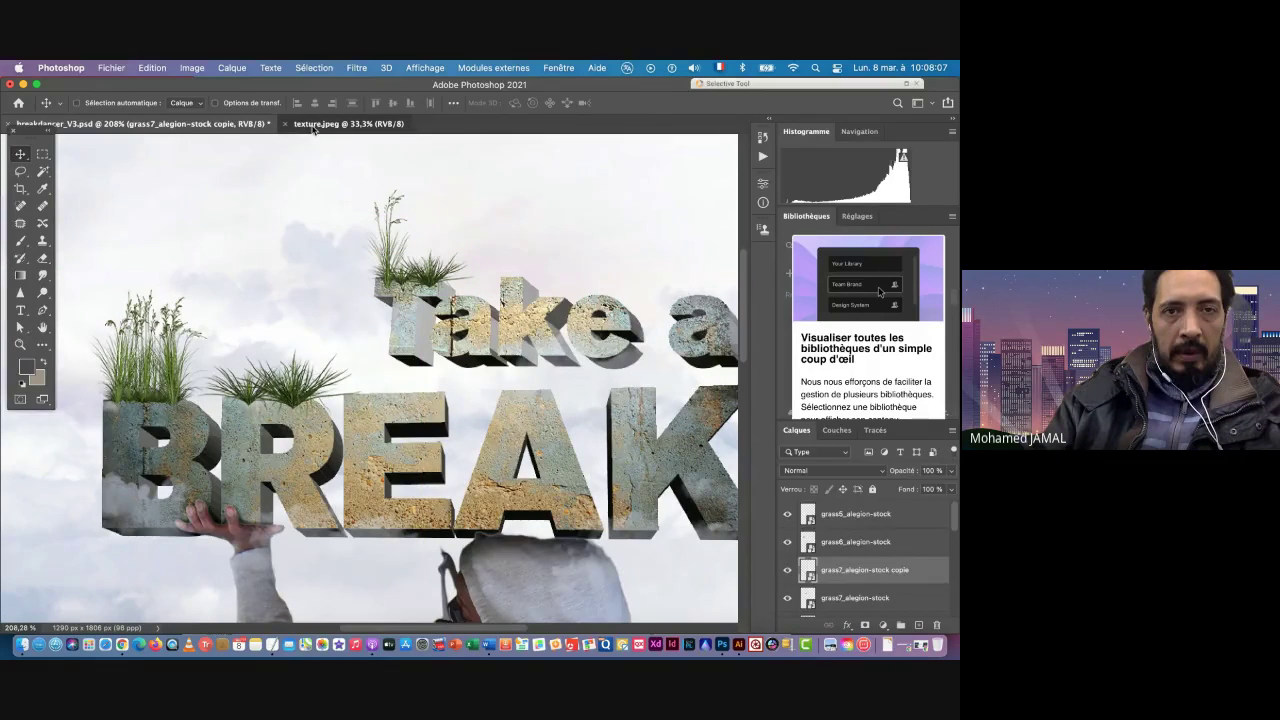
Step: Close the texture.jpeg document and save the changes to breakdancer_V3.psd
left_click(313, 124)
left_click(286, 124)
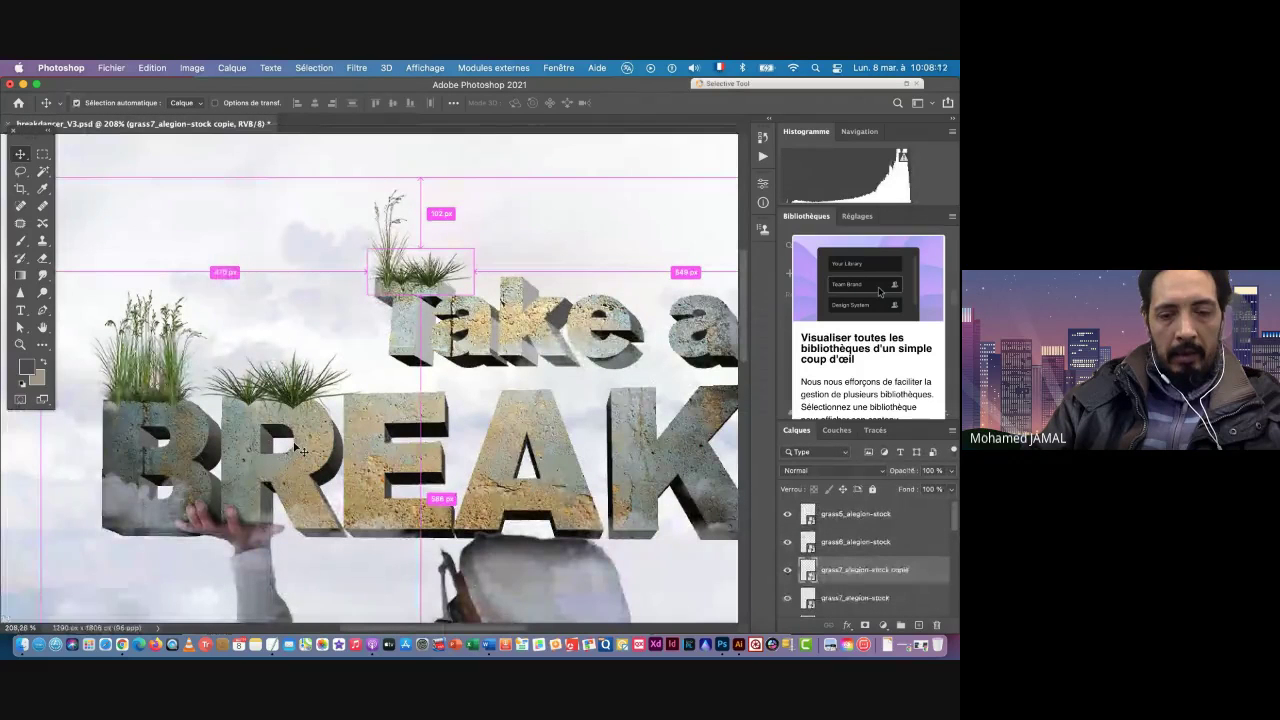
key("super+s")
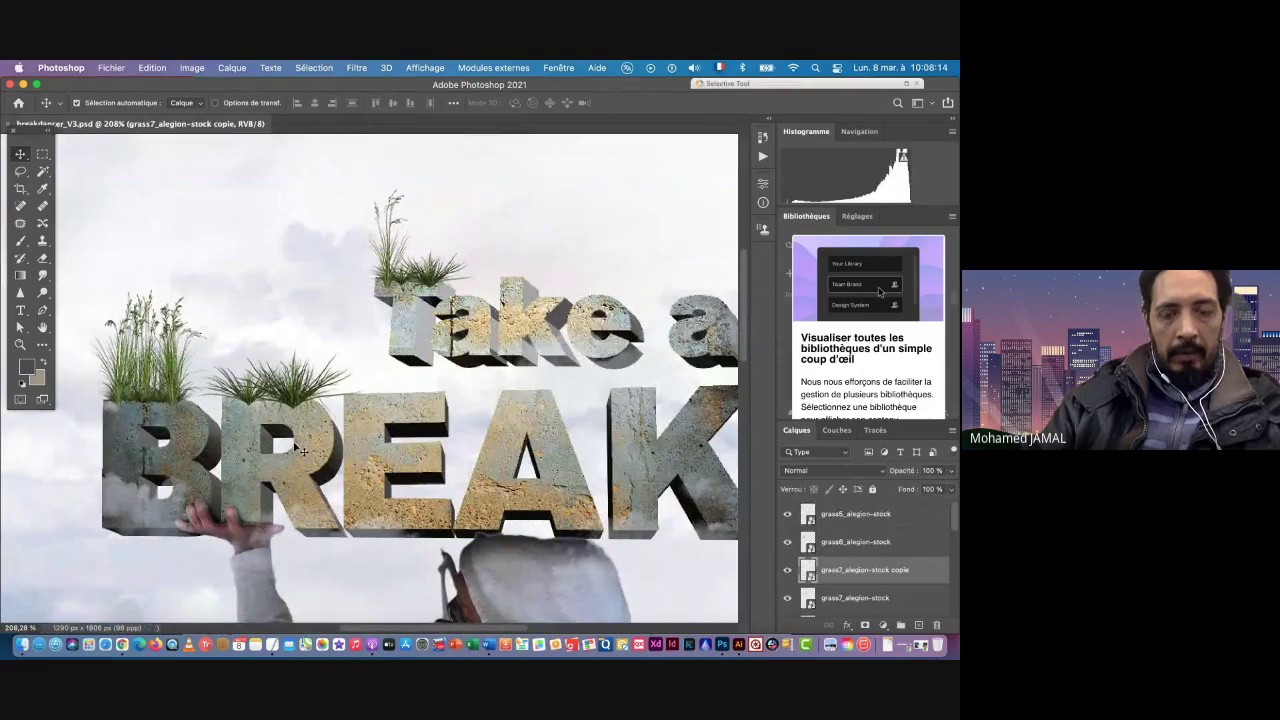
Step: Place grass3_alegion-stock.png from Finder at about 43.3 %, standing on the upper edge of the K in "BREAK"
key("super+Tab")
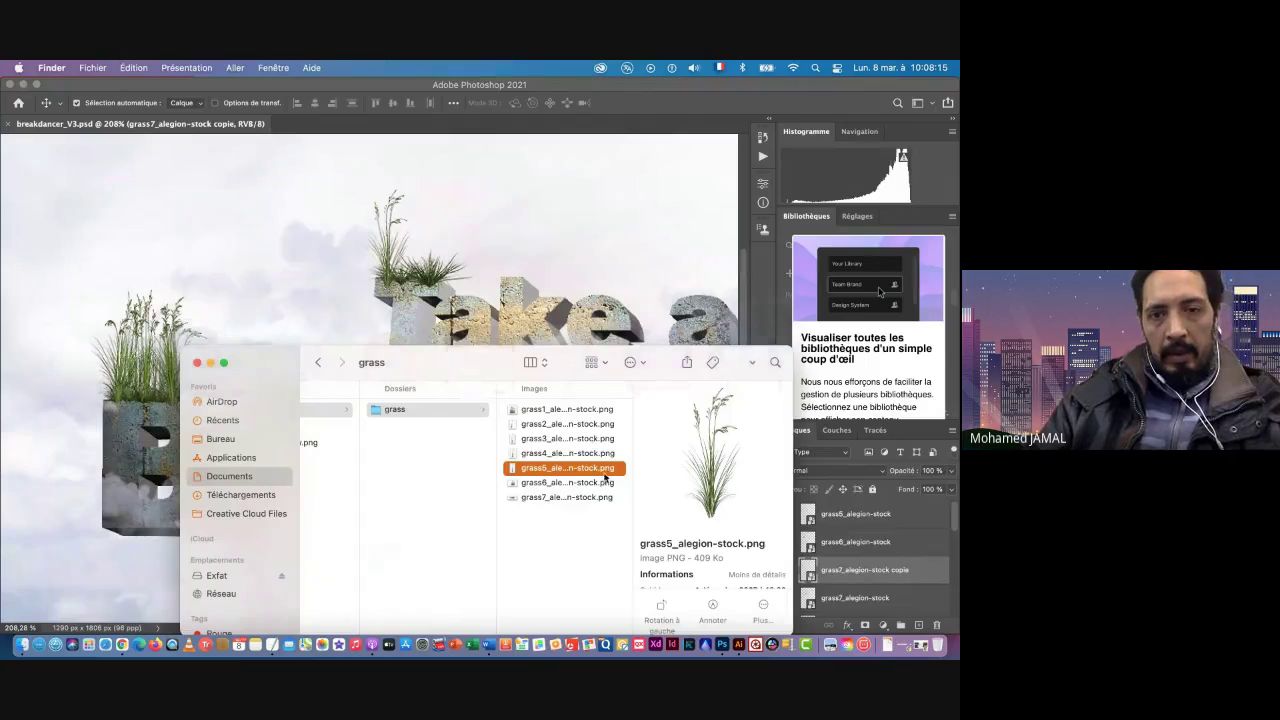
left_click(540, 455)
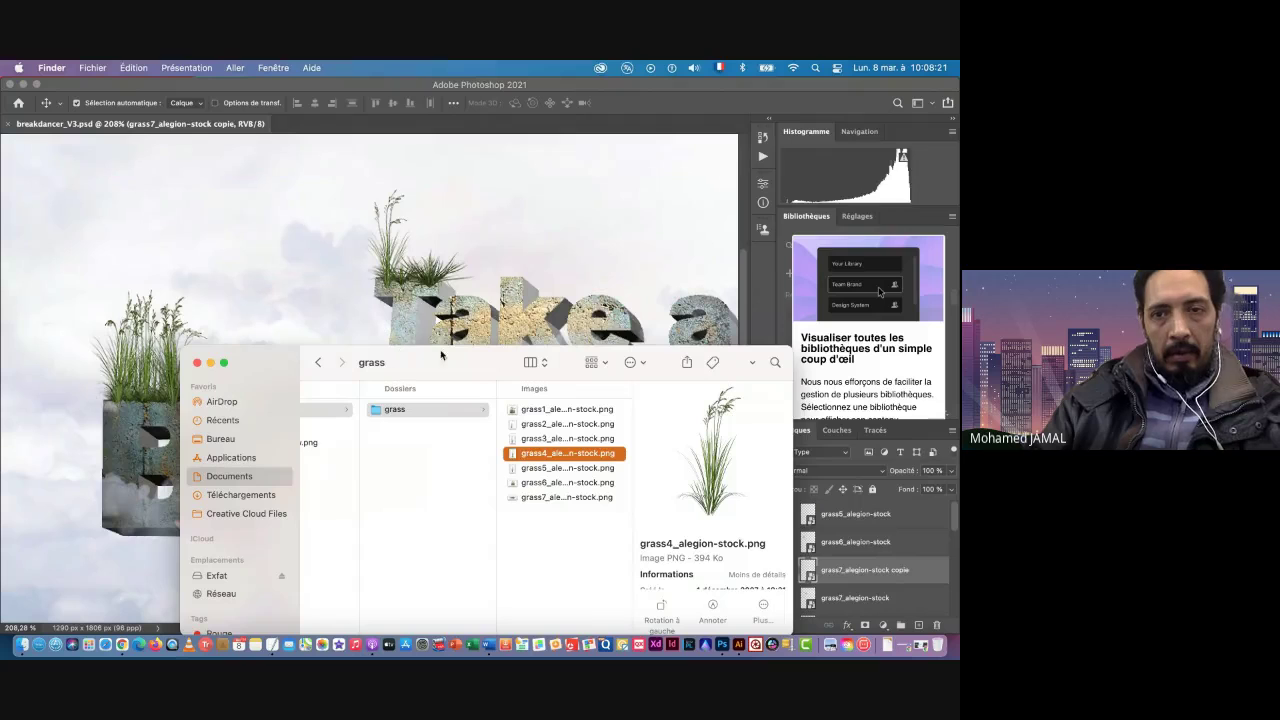
left_click(516, 440)
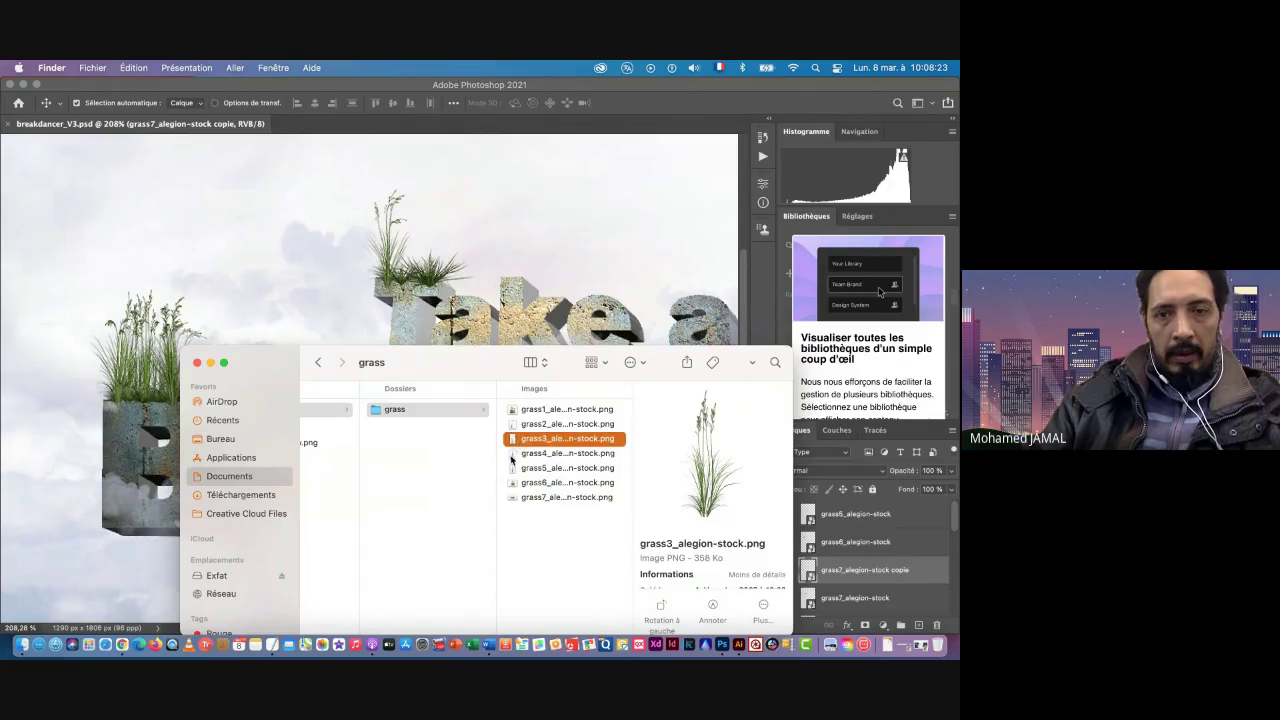
left_click_drag(513, 440, 369, 378)
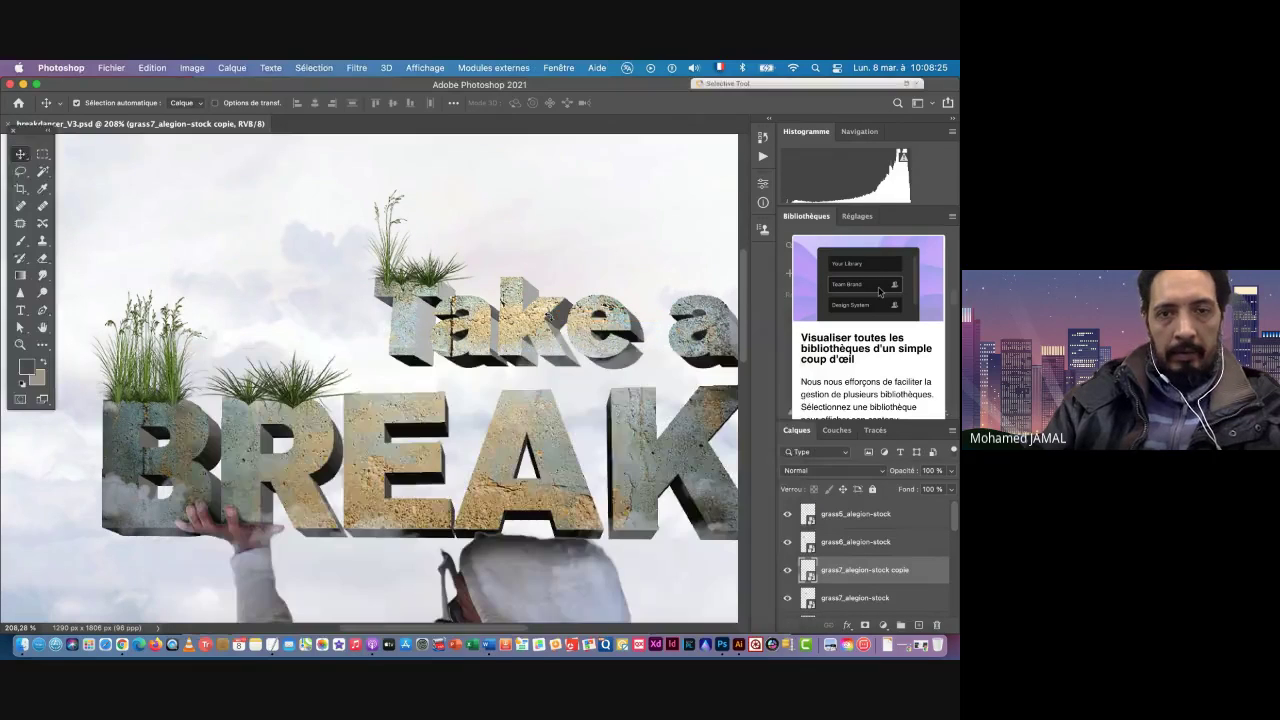
left_click_drag(439, 245, 340, 398)
scroll(545, 470, "right", 5)
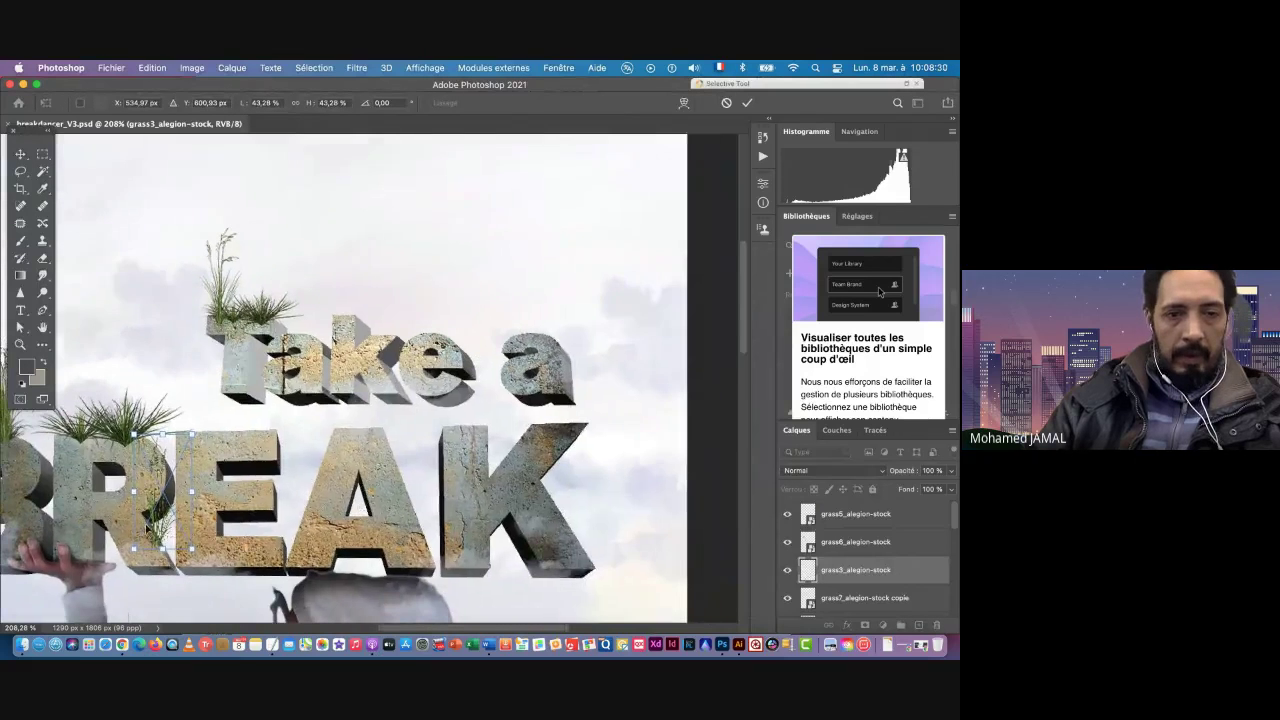
left_click_drag(162, 530, 491, 429)
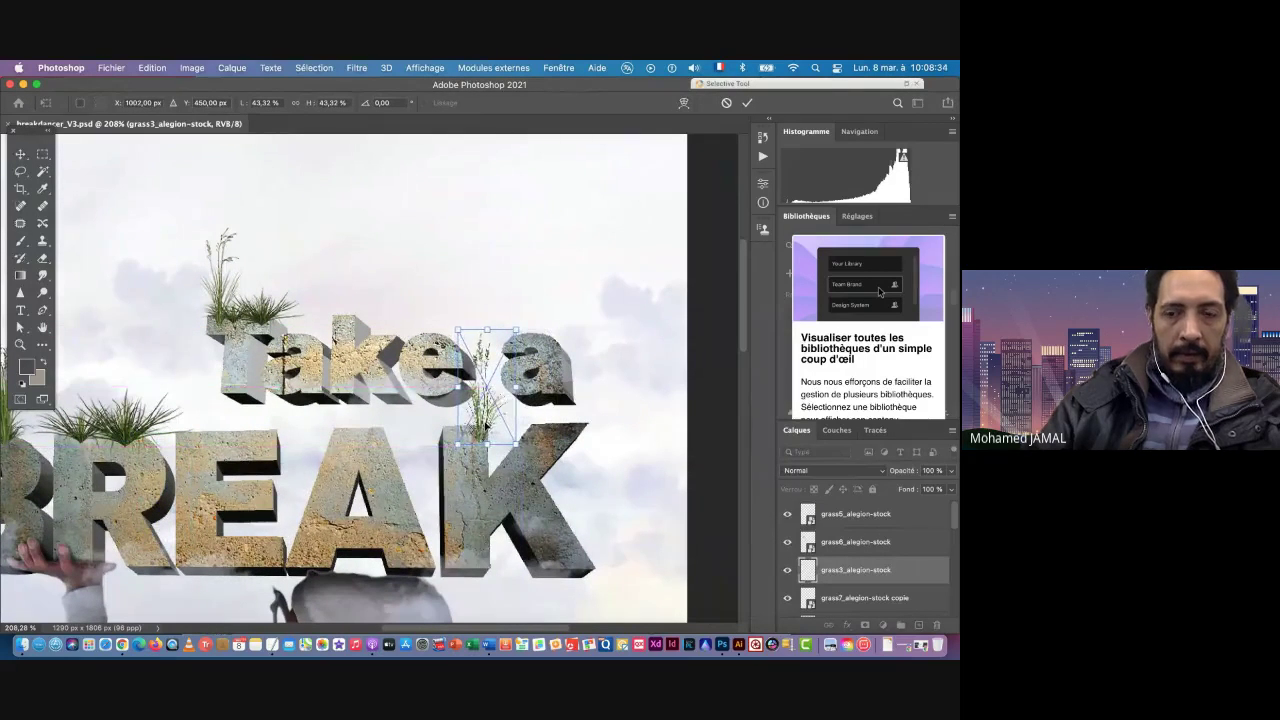
key("Return")
Step: Place grass2_alegion-stock.png from Finder, scaled to about 34.7 % and standing on the upper edge of the E in "BREAK"
key("super+Tab")
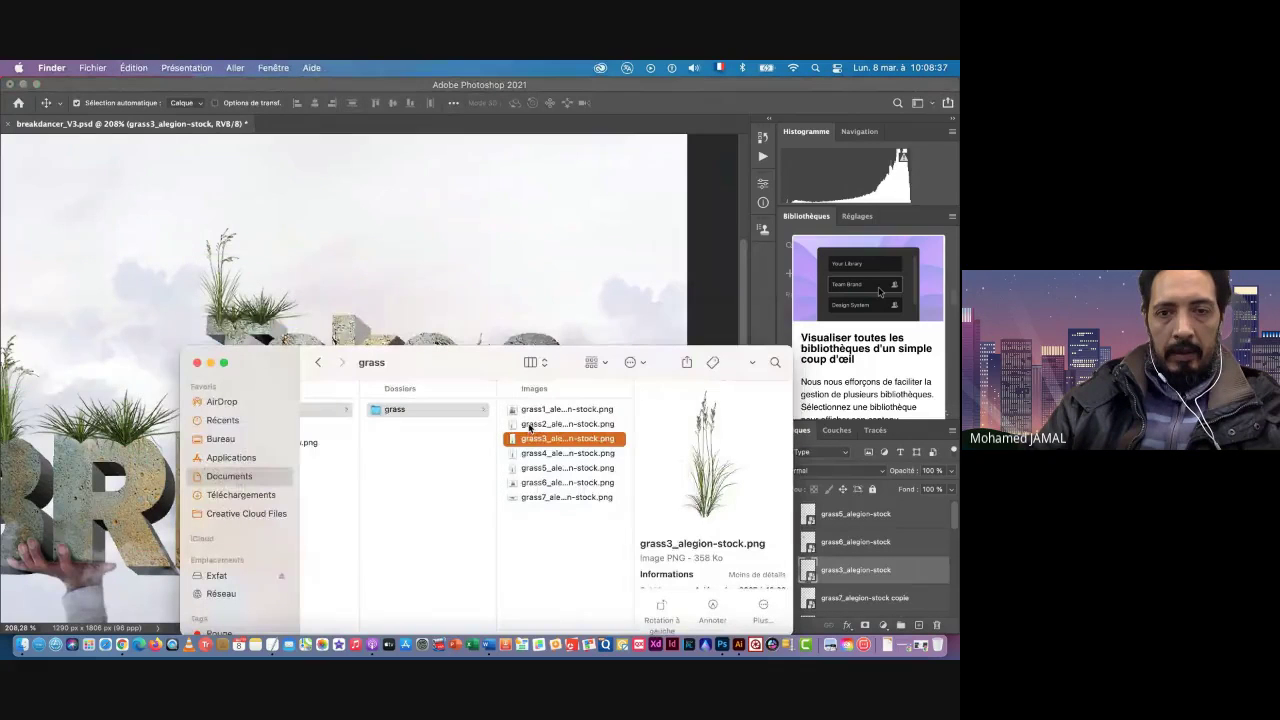
left_click(537, 427)
left_click_drag(514, 425, 432, 295)
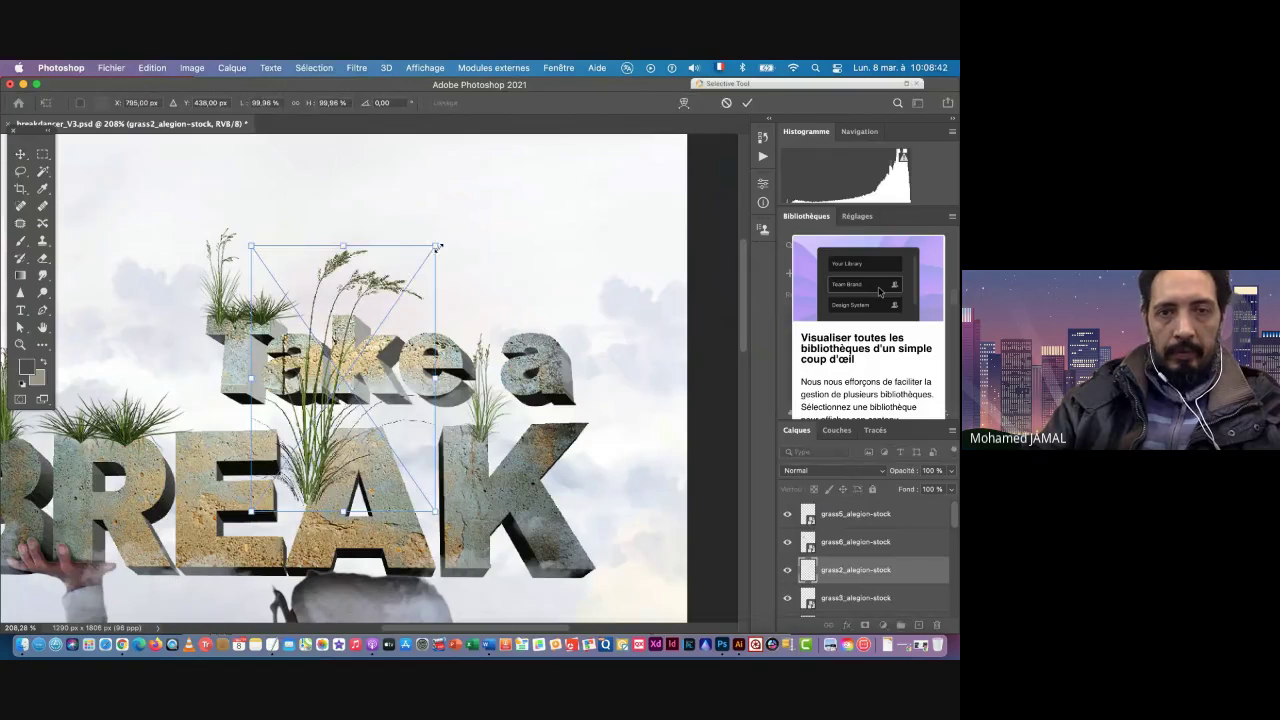
left_click_drag(433, 245, 314, 420)
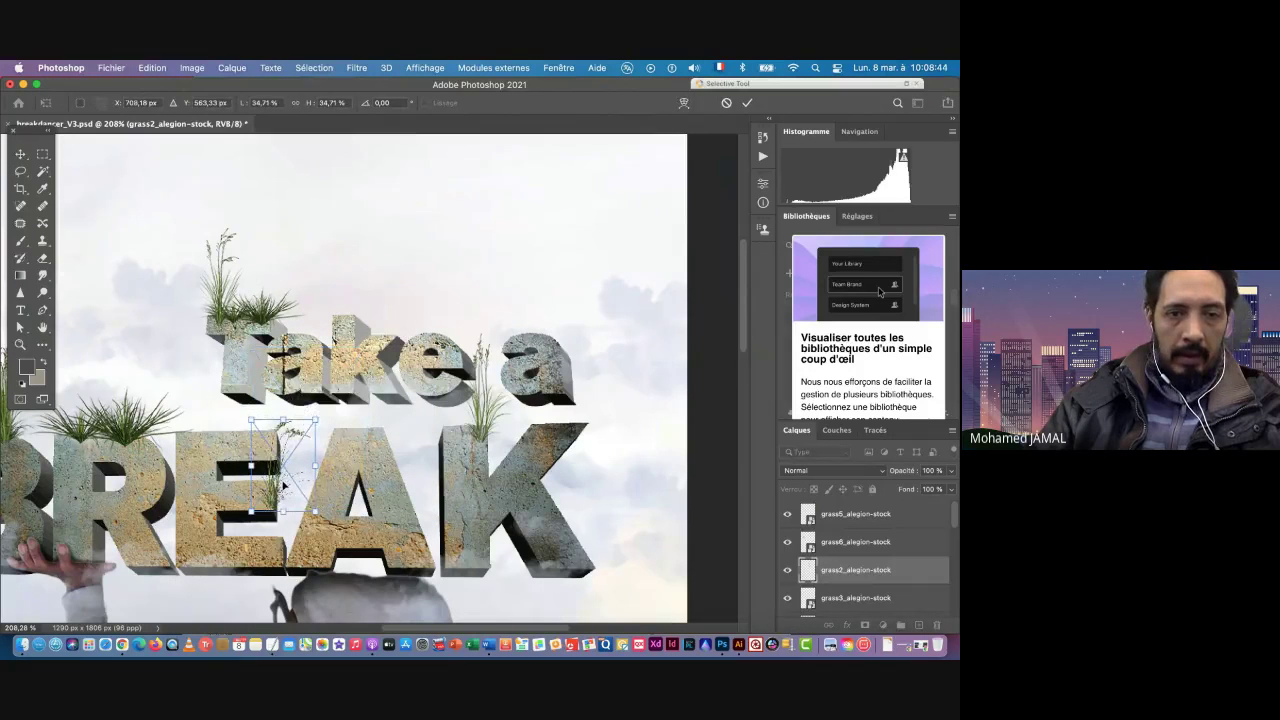
left_click_drag(251, 457, 198, 415)
key("Return")
scroll(250, 414, "left", 5)
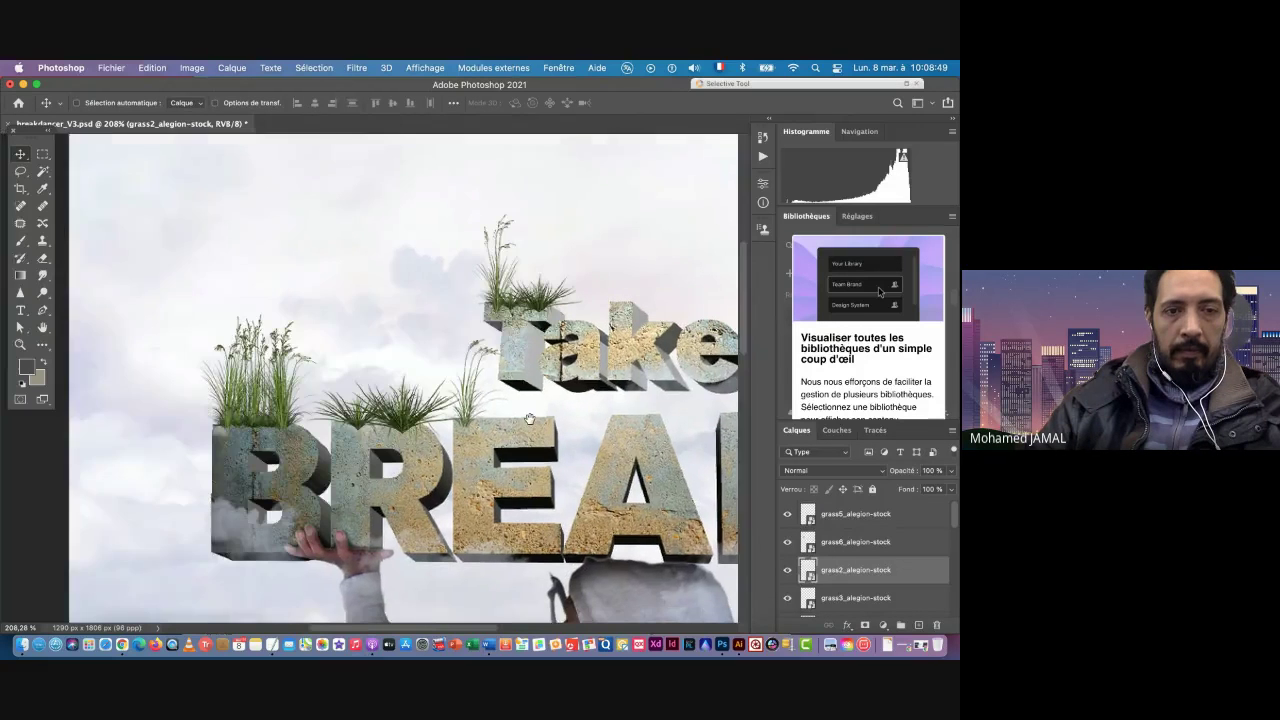
scroll(301, 412, "left", 3)
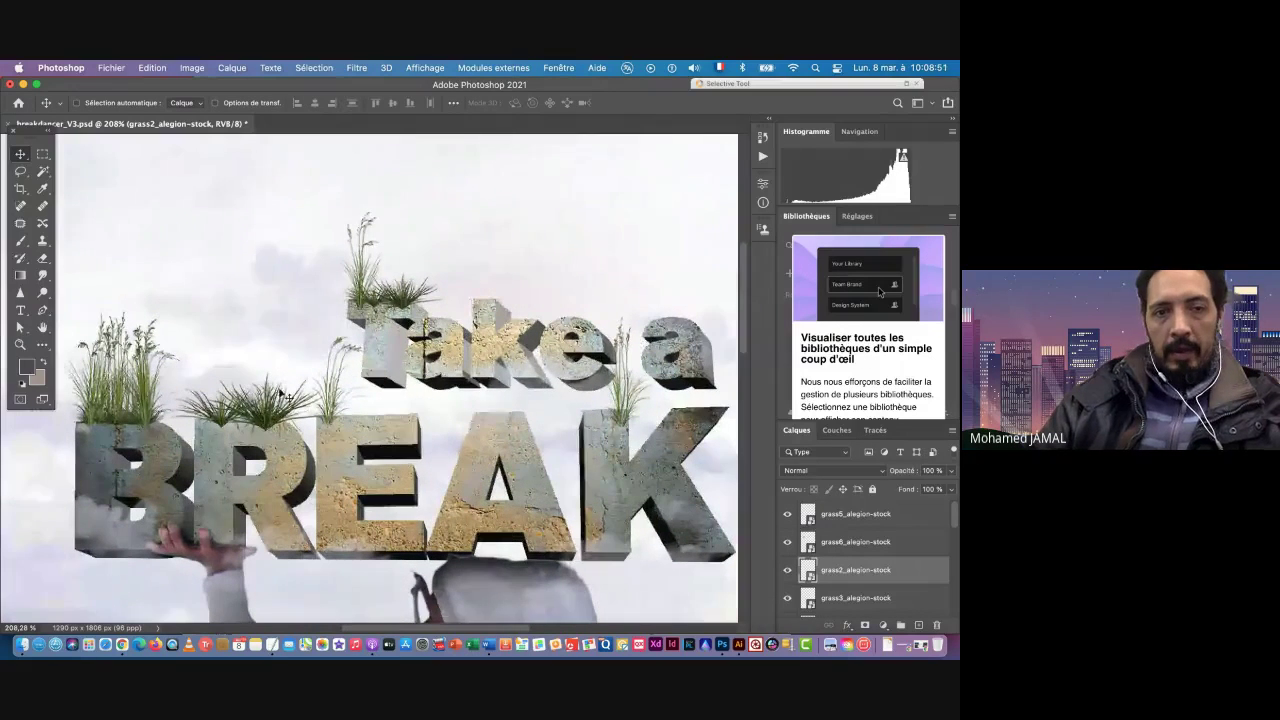
key("super+Tab")
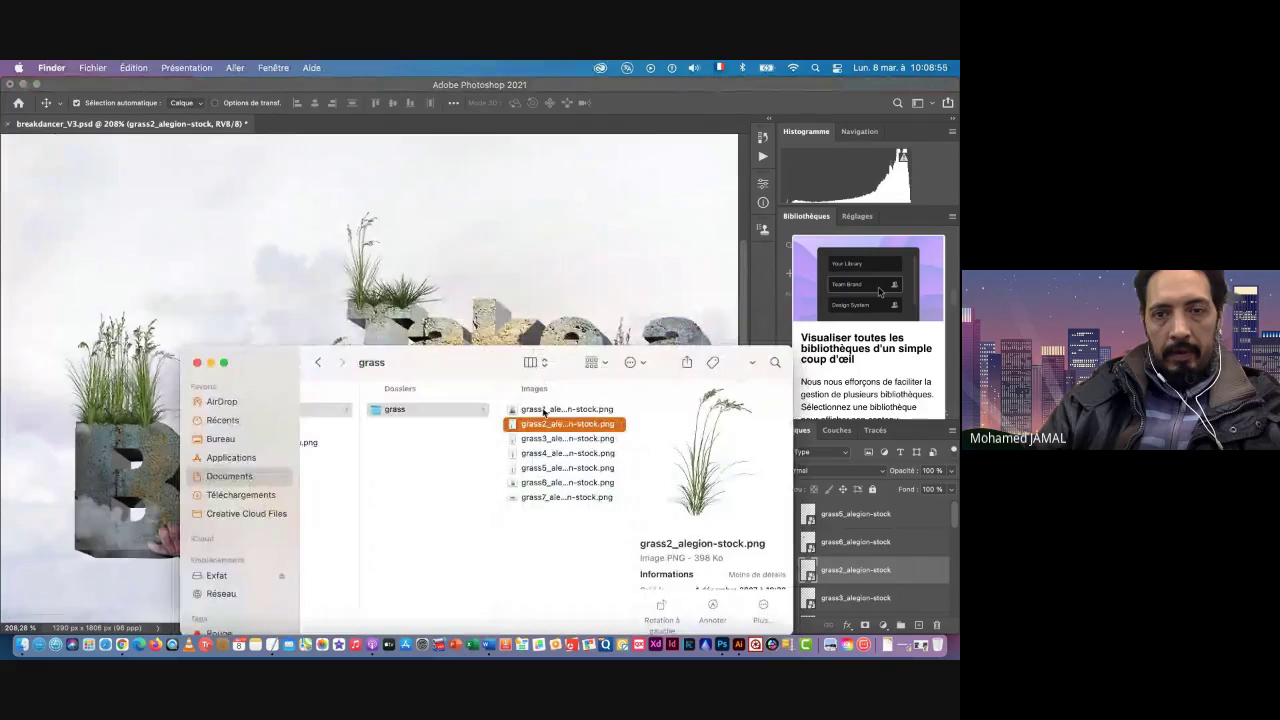
left_click(548, 409)
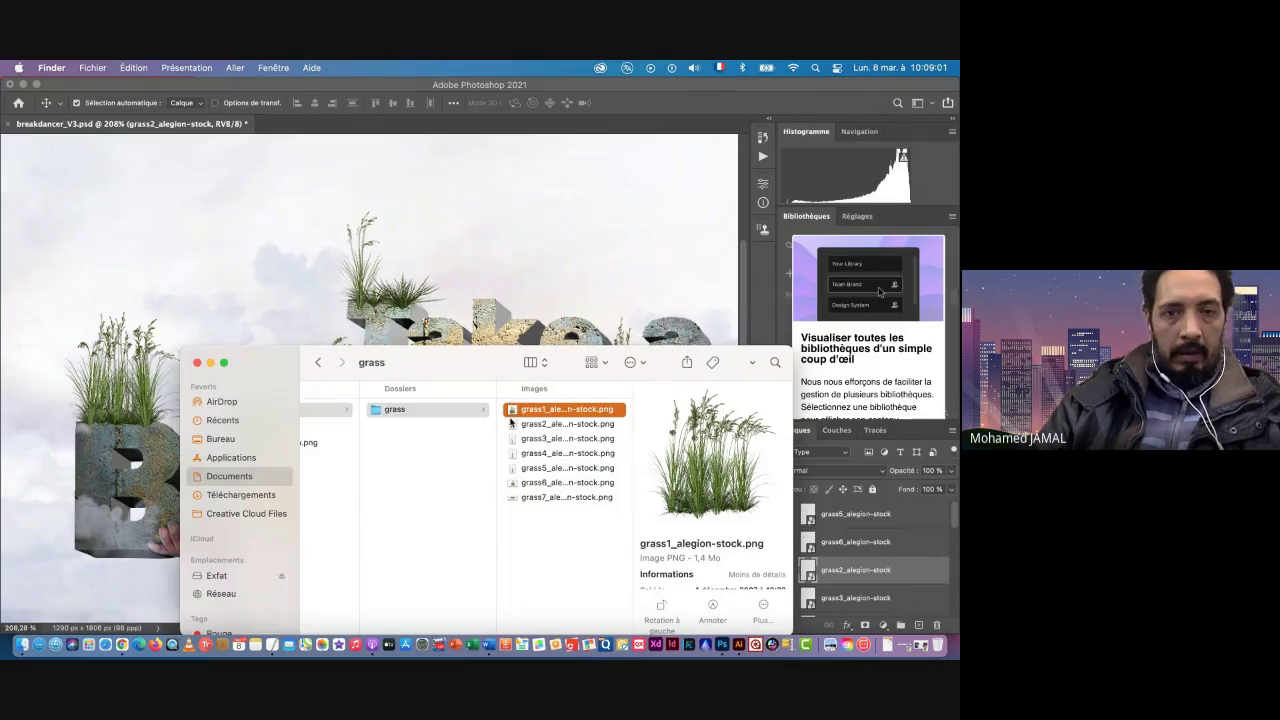
left_click(476, 281)
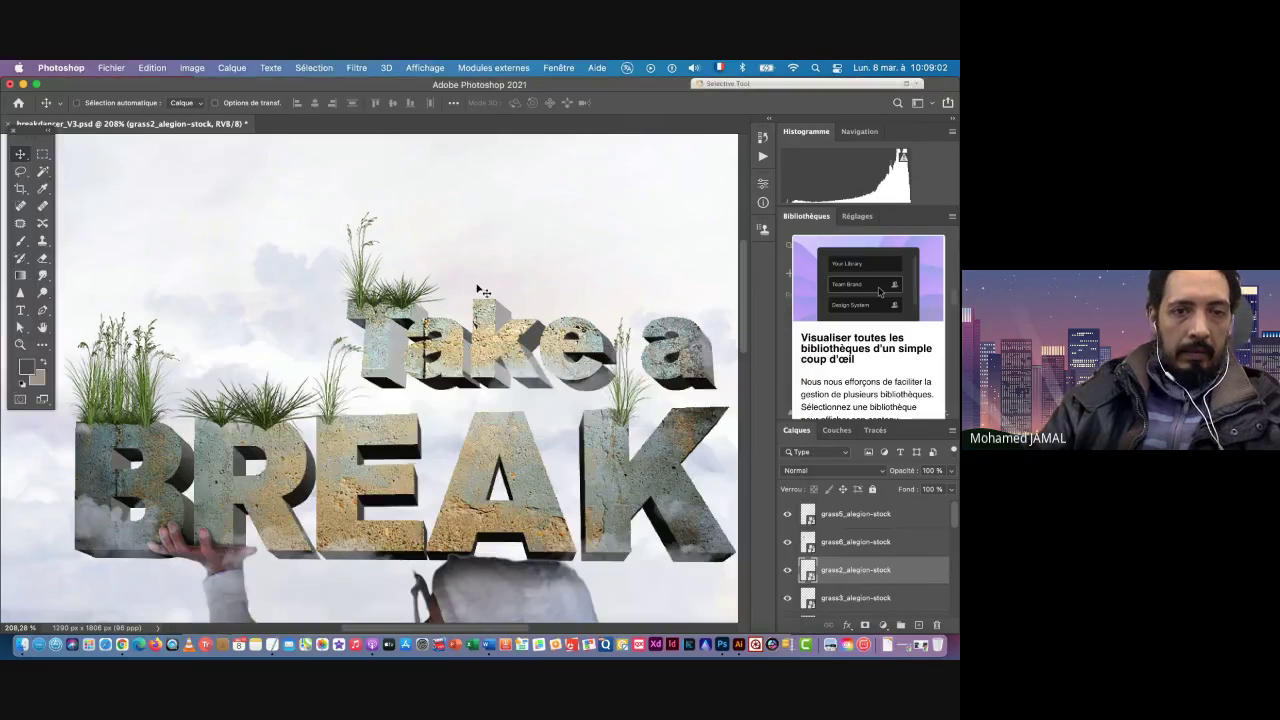
Step: Duplicate the grass6_alegion-stock tuft from the B in "BREAK", scale the copy to about 40 % and stand it on the "a" after "Take"
left_click(118, 410)
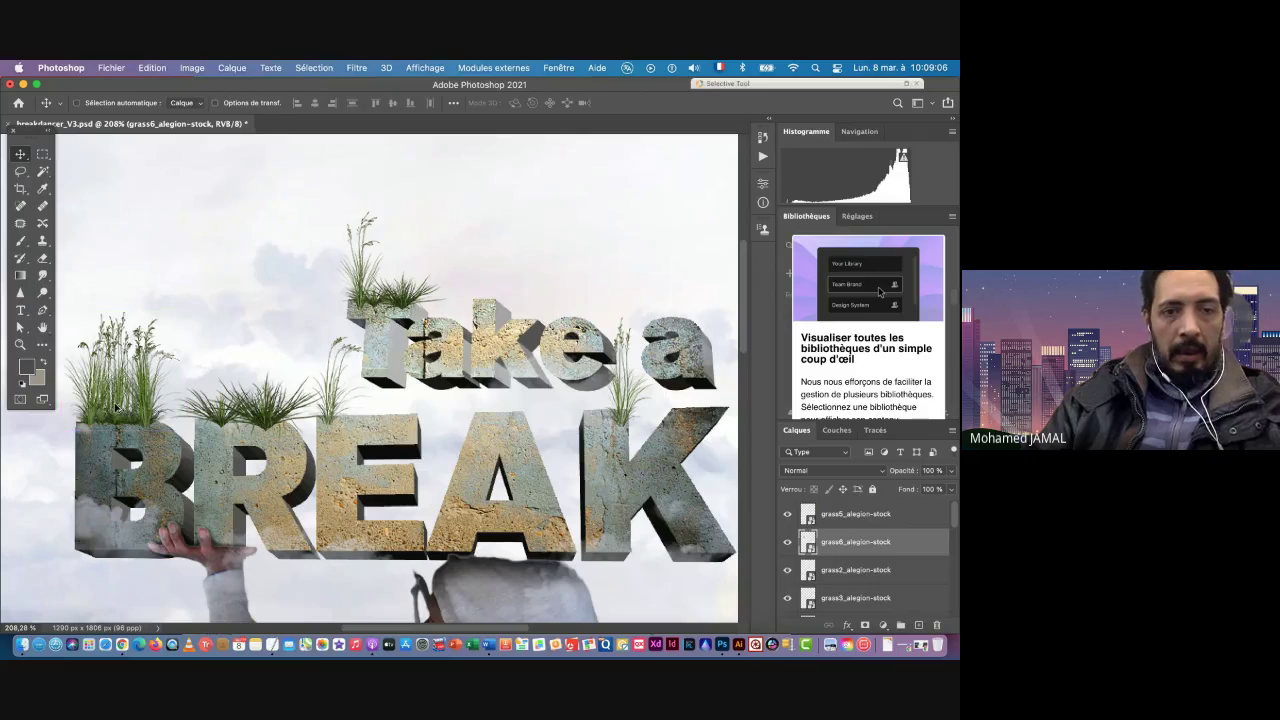
left_click_drag(118, 410, 448, 372)
key("super+t")
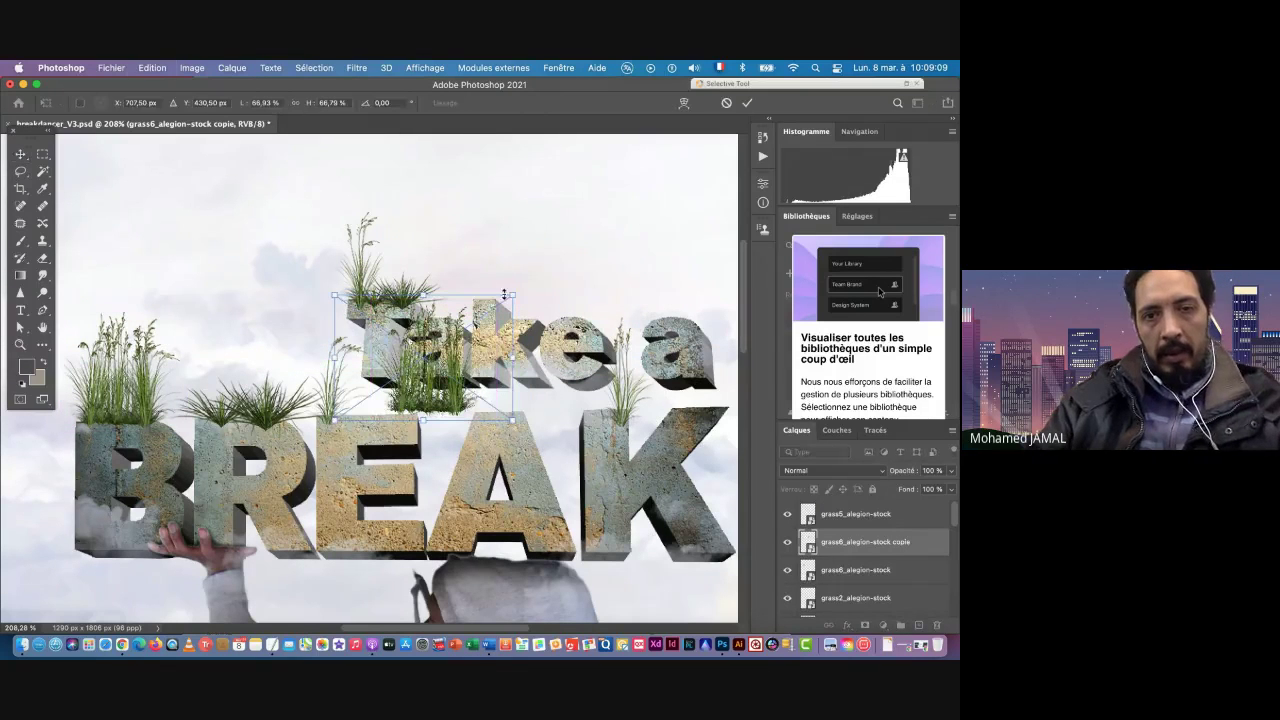
left_click_drag(513, 294, 704, 294)
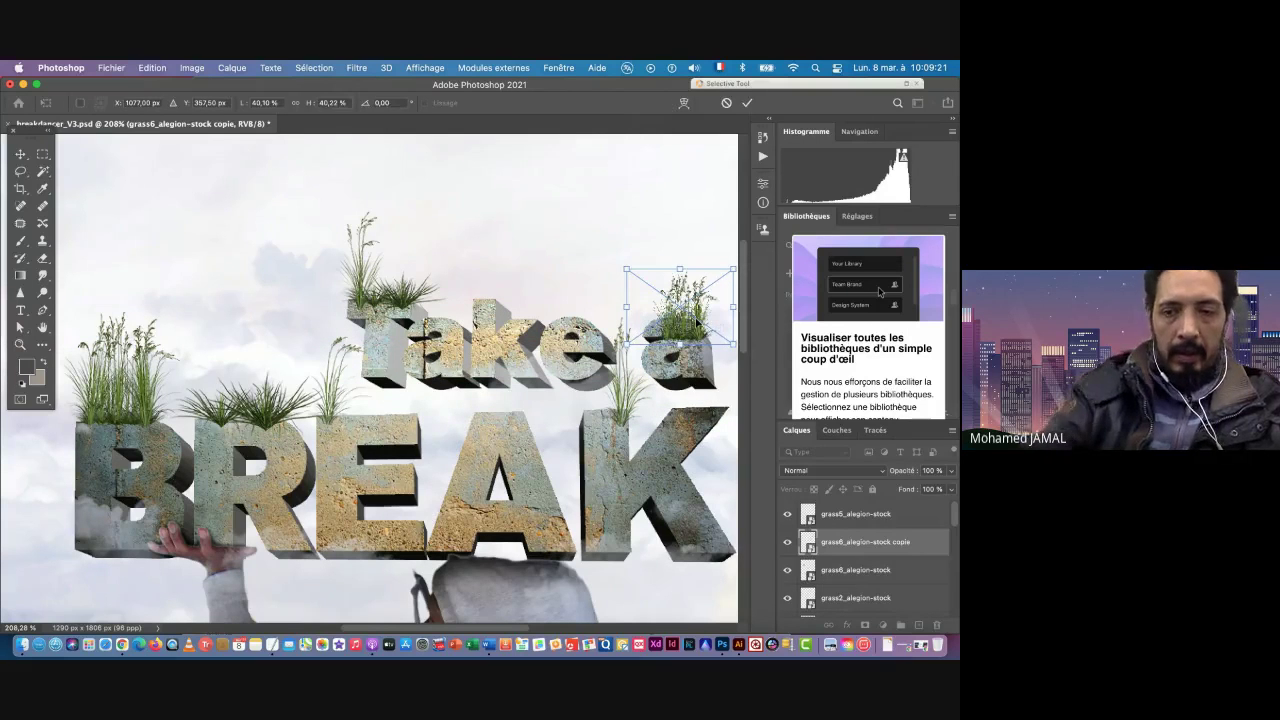
key("Return")
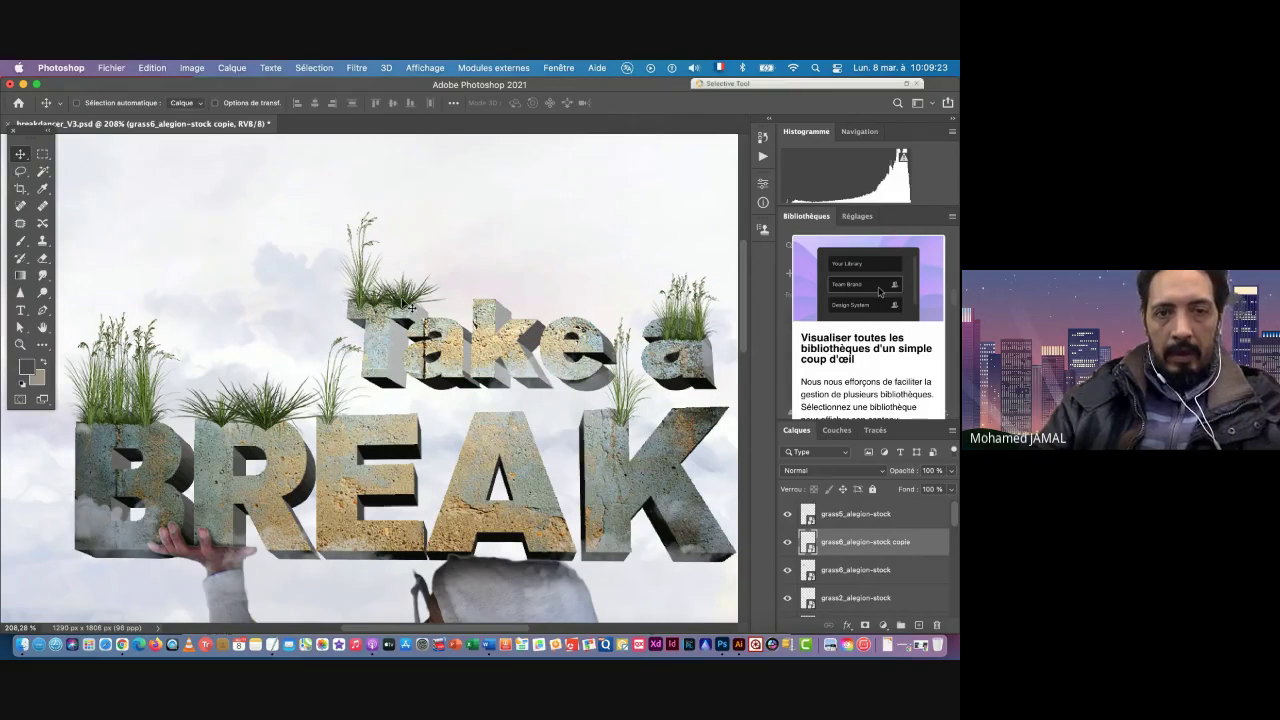
Step: Duplicate the grass2_alegion-stock tuft from the E in "BREAK" to just above the k in "Take"
key("super")
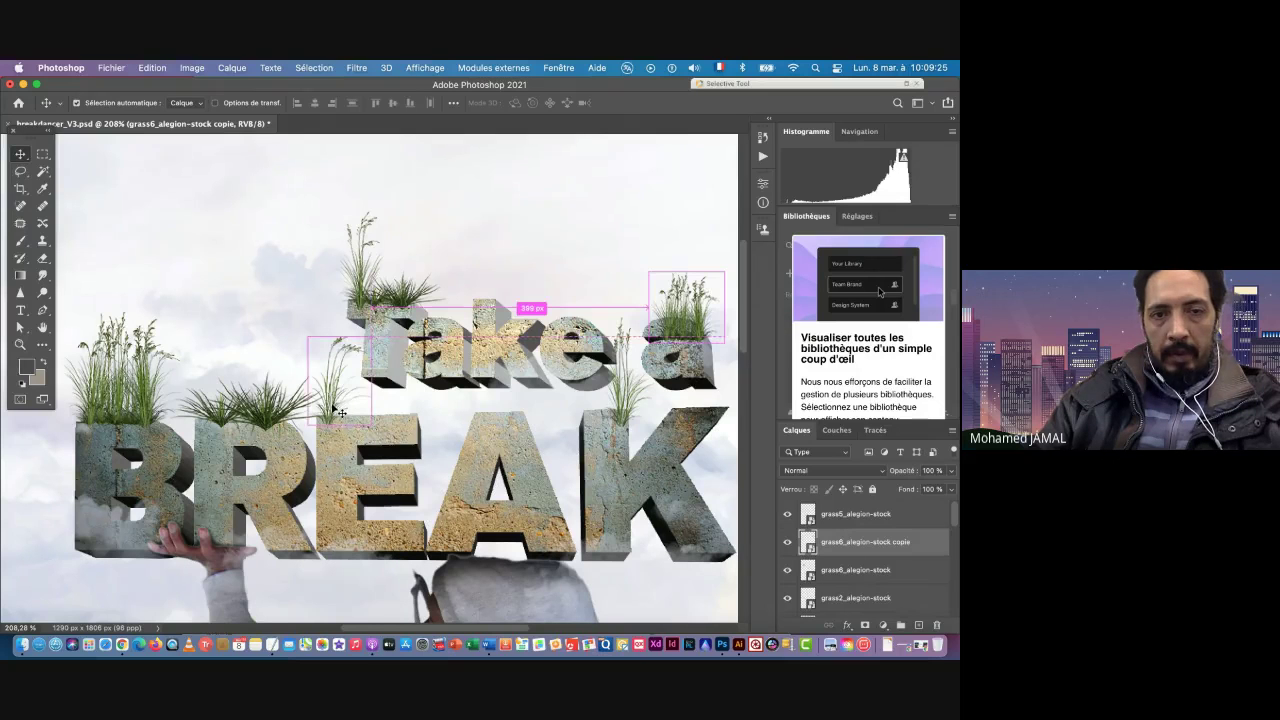
left_click(340, 412, "super")
scroll(340, 411, "down", 1)
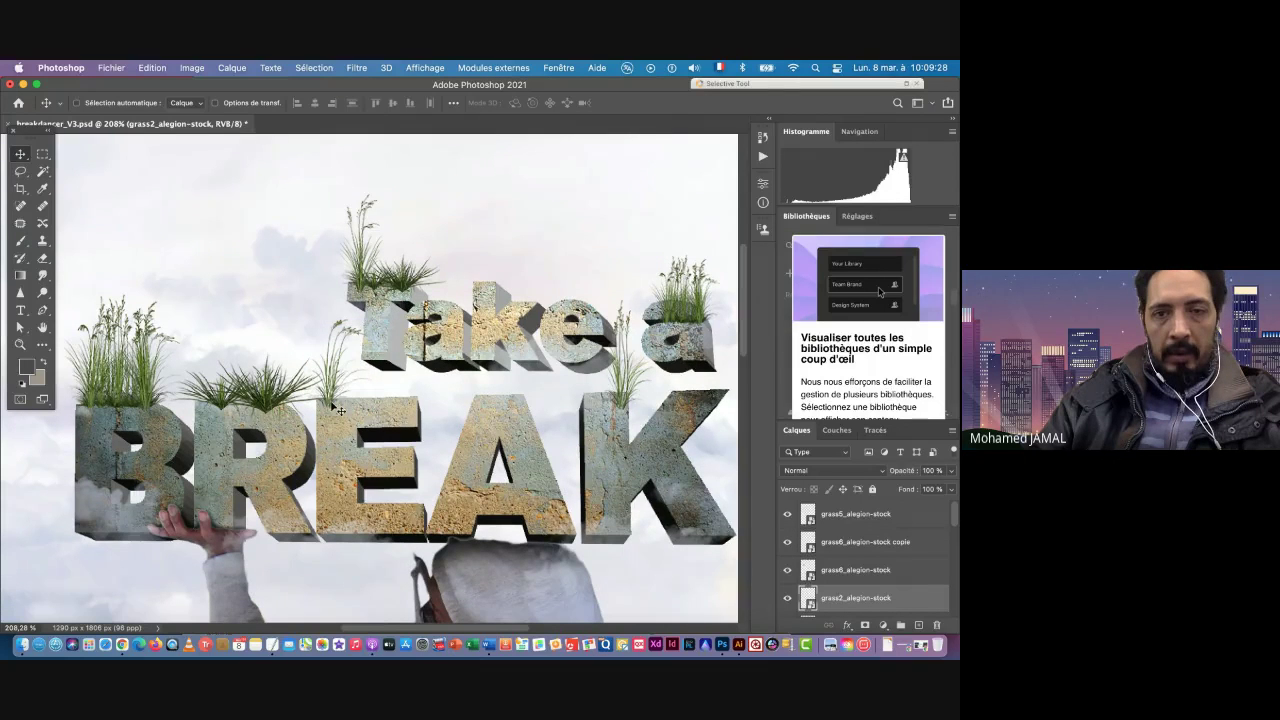
left_click_drag(362, 393, 513, 262)
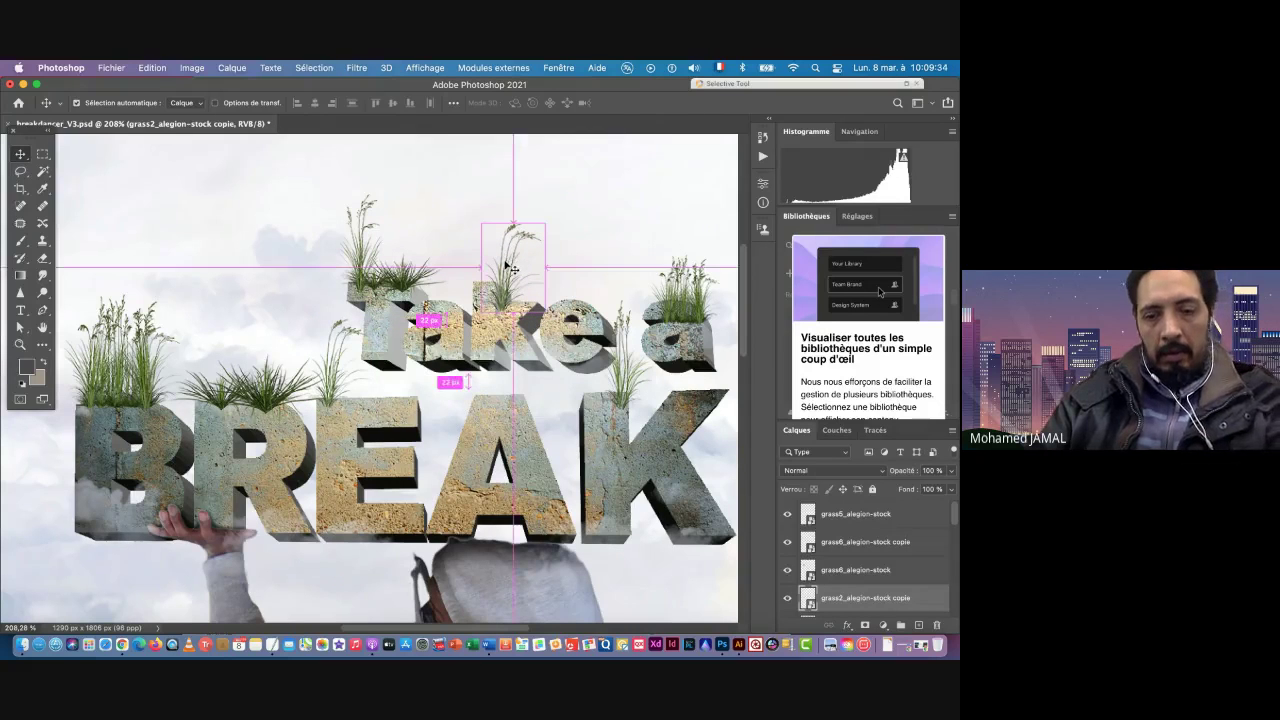
Step: Flip the copied grass2 tuft horizontally, scale it to about 23.7 % and seat it on the upper edge of the k in "Take"
key("super+t")
right_click(515, 245)
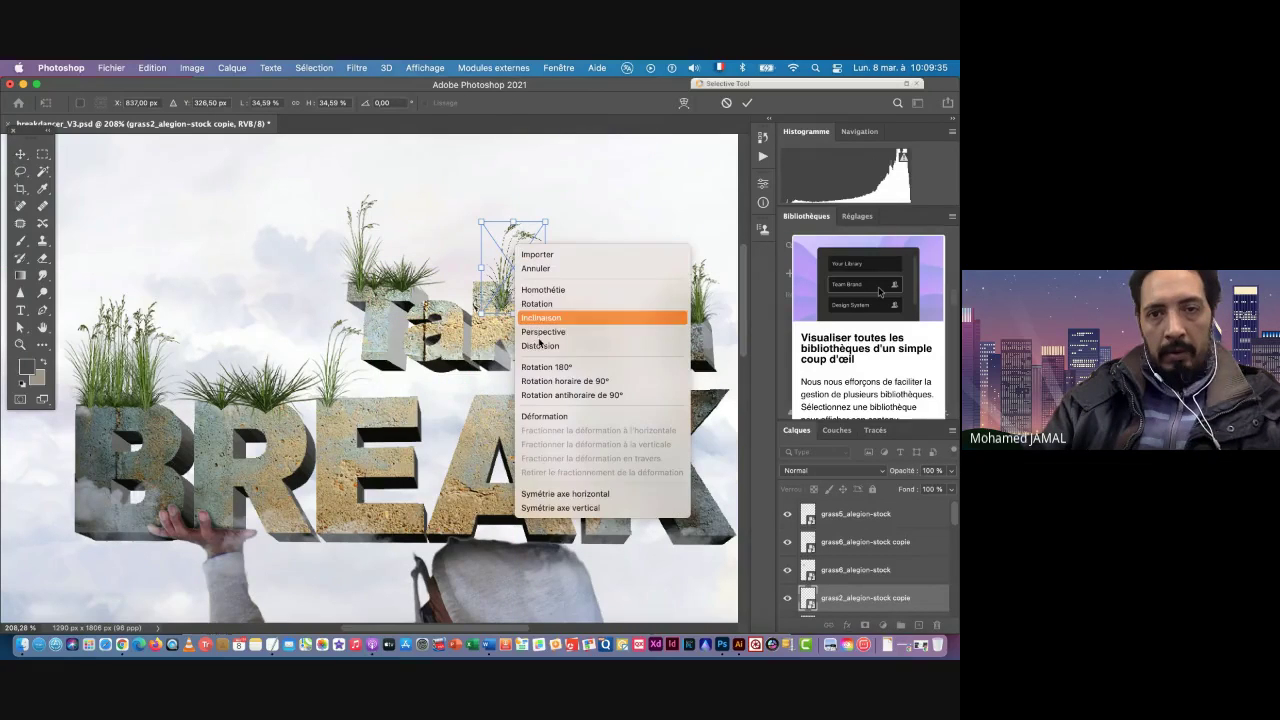
left_click(555, 494)
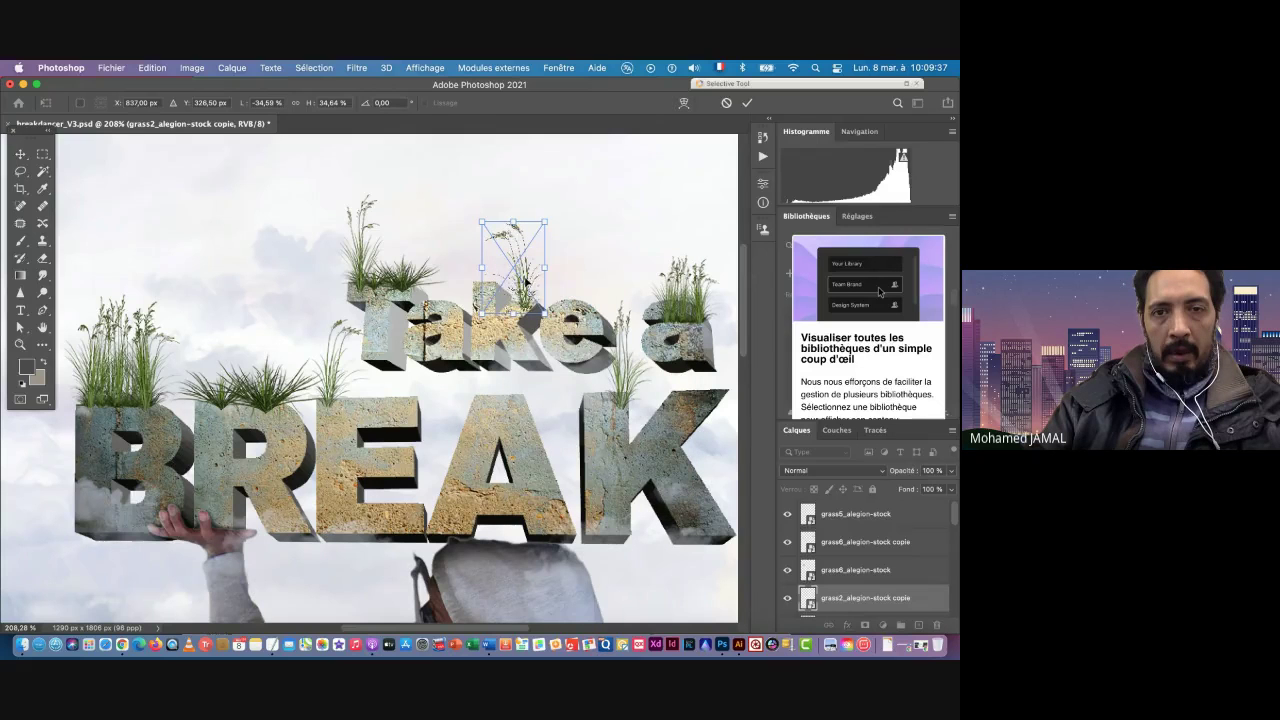
left_click_drag(526, 280, 507, 280)
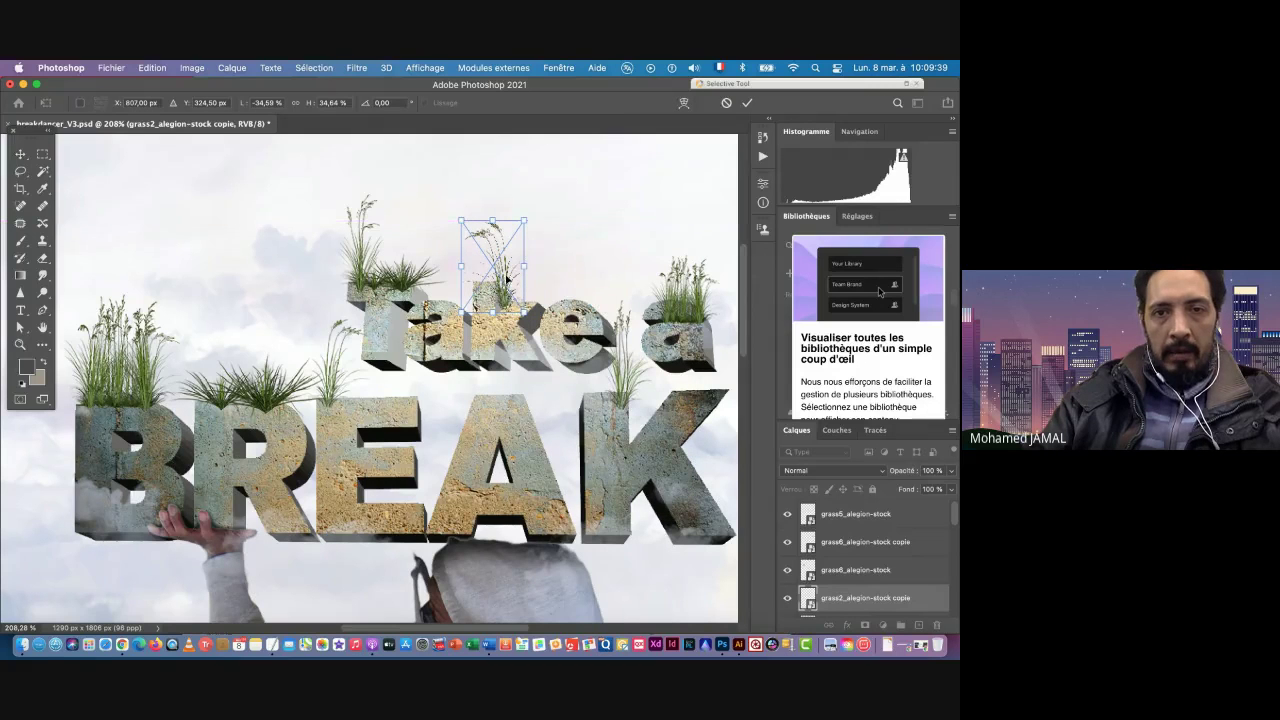
left_click_drag(526, 218, 506, 249)
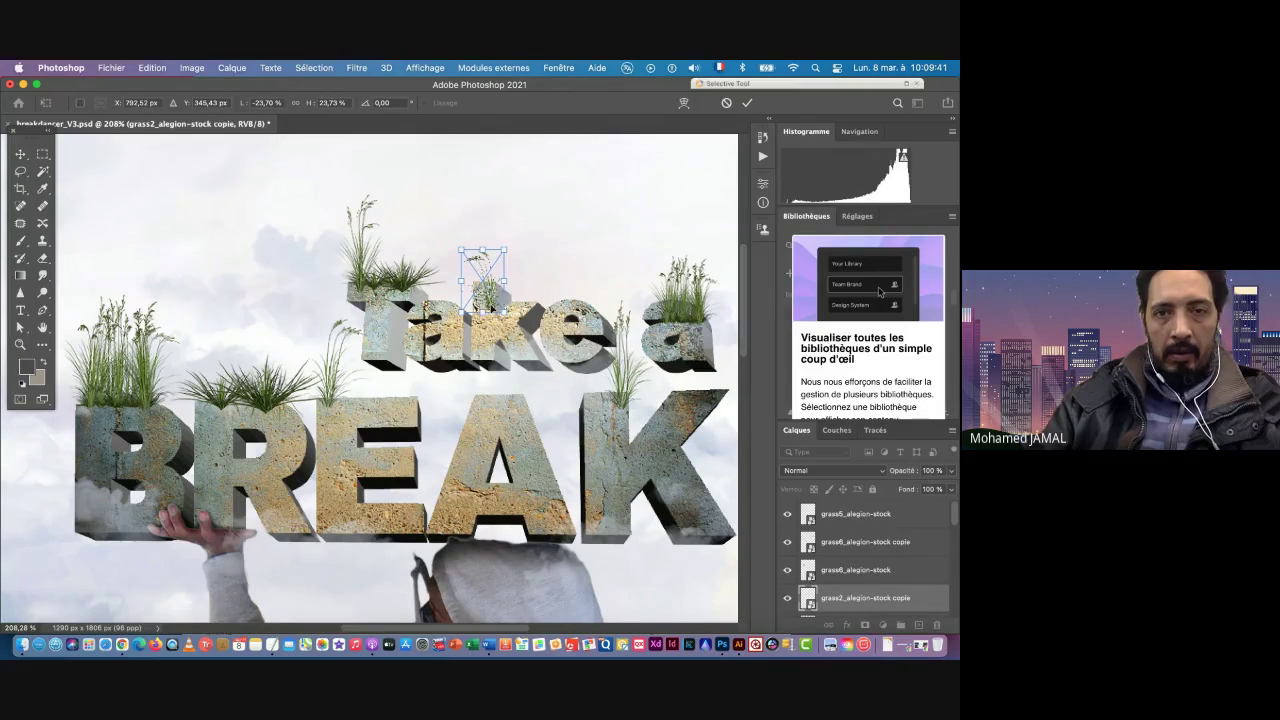
left_click_drag(505, 298, 495, 286)
key("Return")
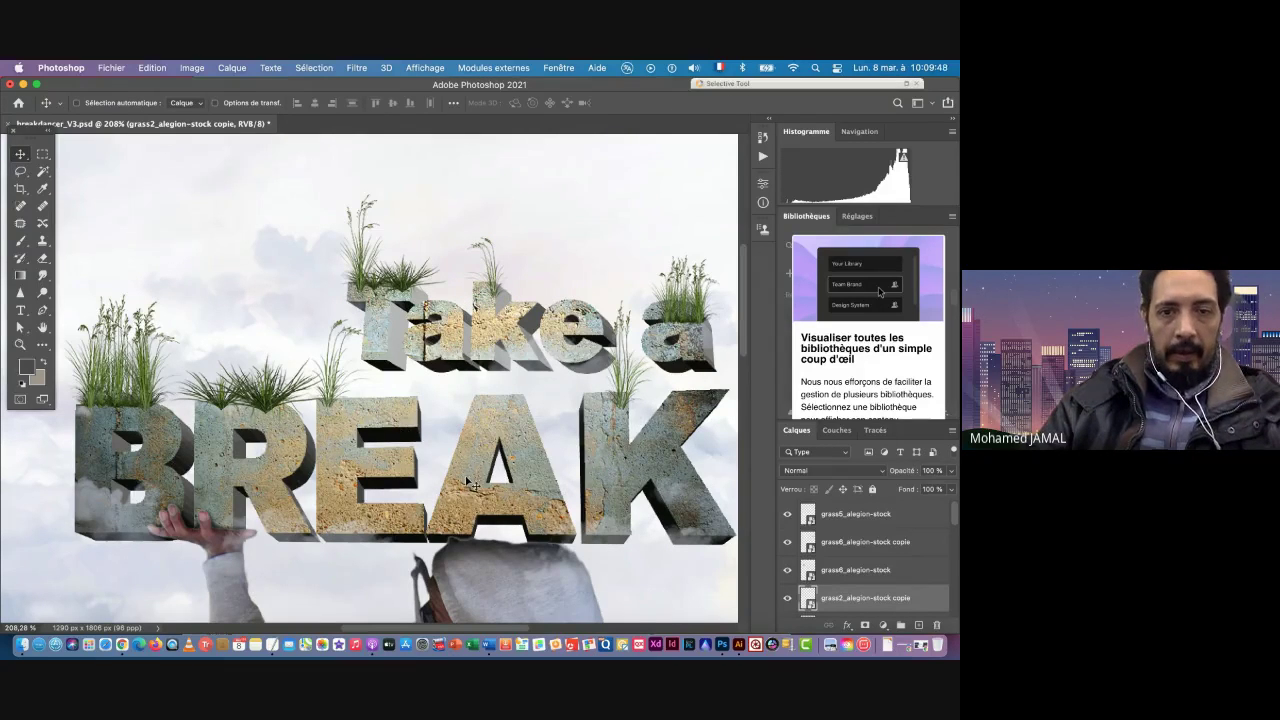
Step: Duplicate the grass7_alegion-stock tuft from the R in "BREAK", scale the copy to about 34 % and set it on the e in "Take"
key("super")
left_click(265, 400, "super")
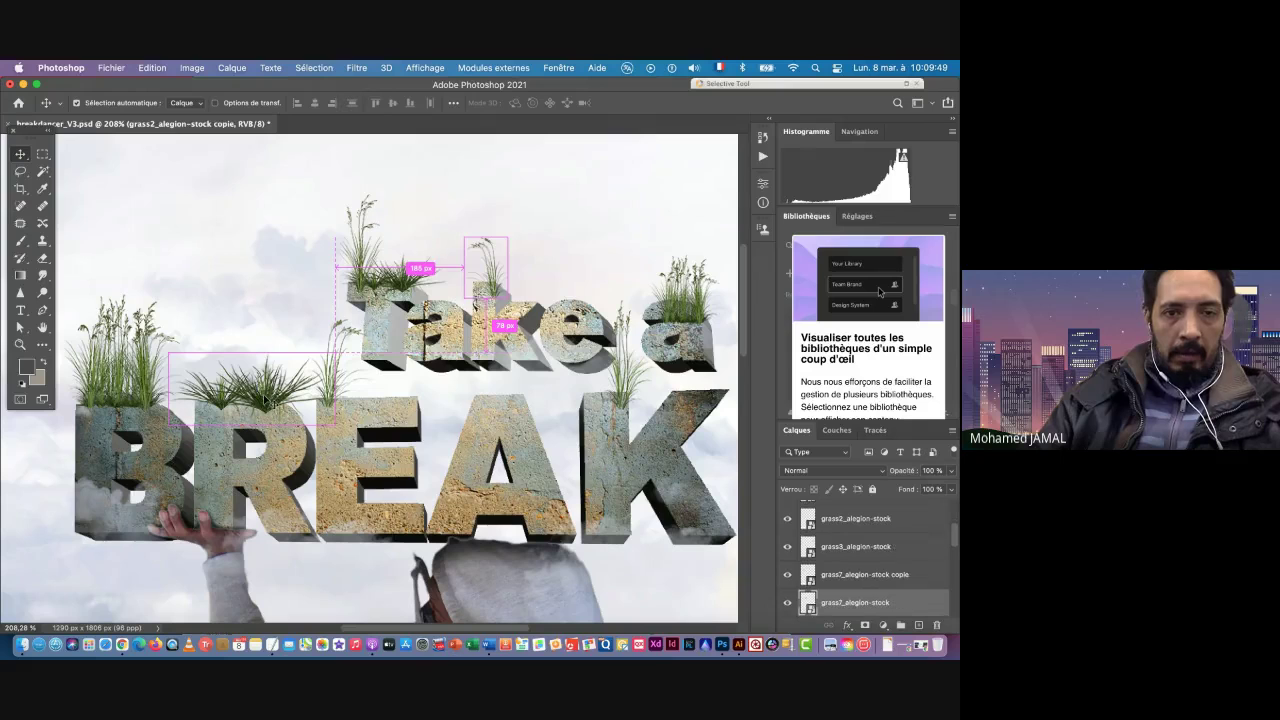
left_click_drag(263, 400, 585, 300)
key("super+t")
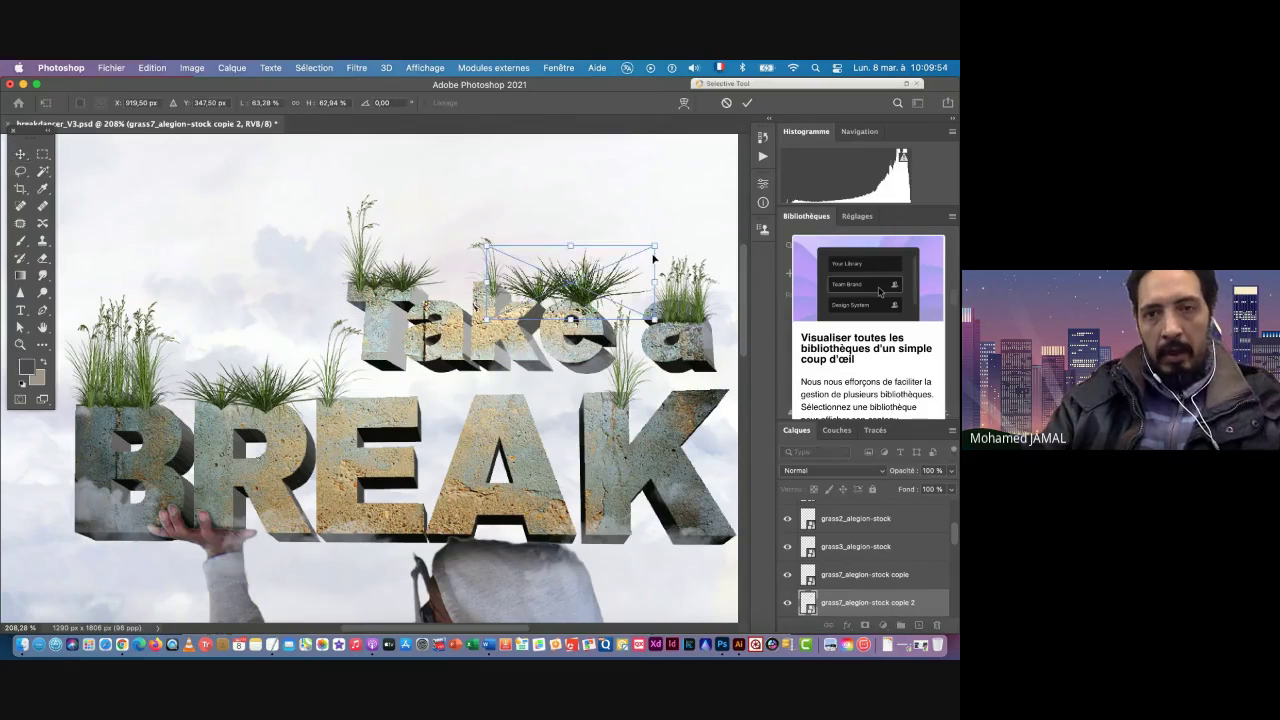
left_click_drag(655, 244, 579, 296)
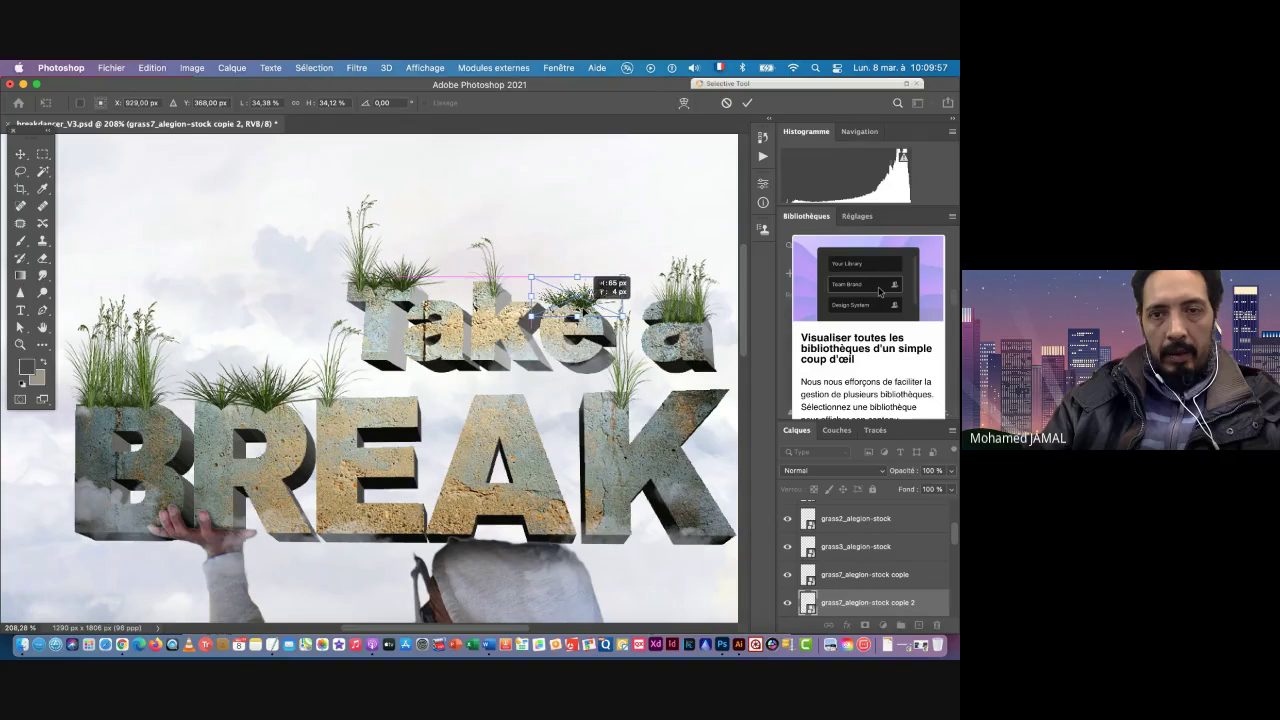
key("Return")
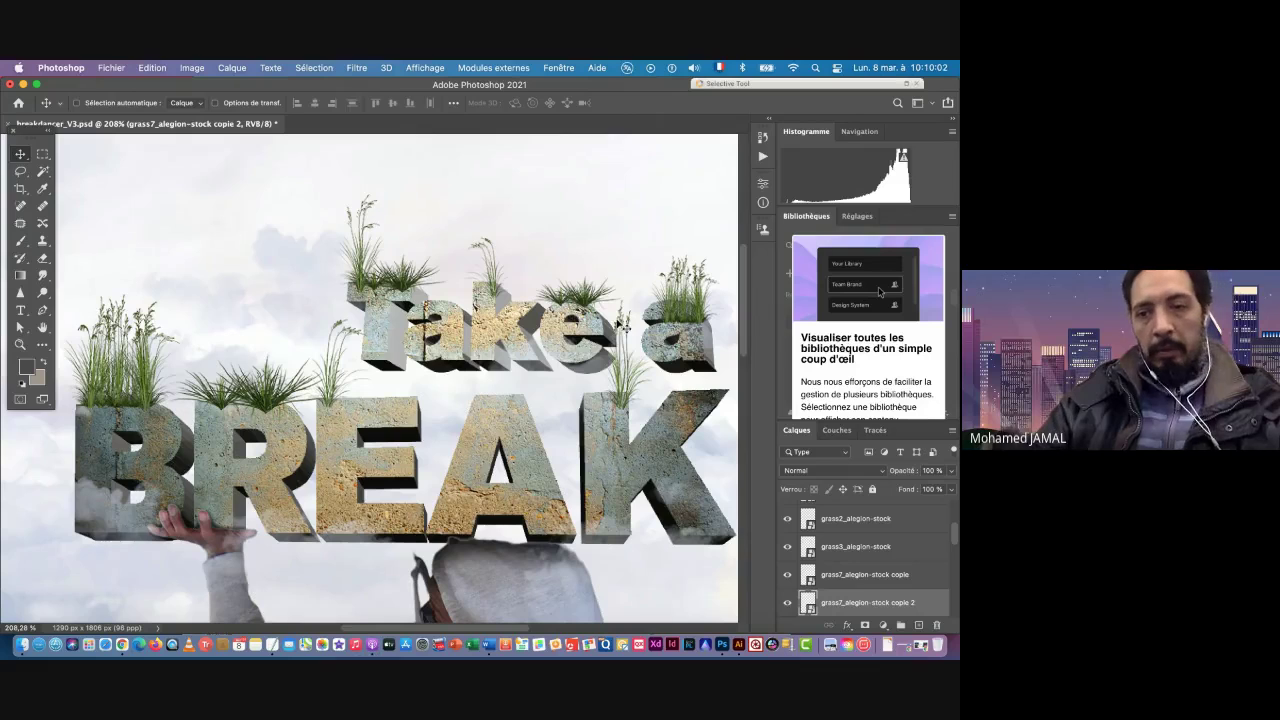
Step: Group all the grass layers, from grass5_alegion-stock down to the original grass7_alegion-stock, and add a layer mask to the group
scroll(865, 560, "up", 3)
scroll(865, 588, "down", 3)
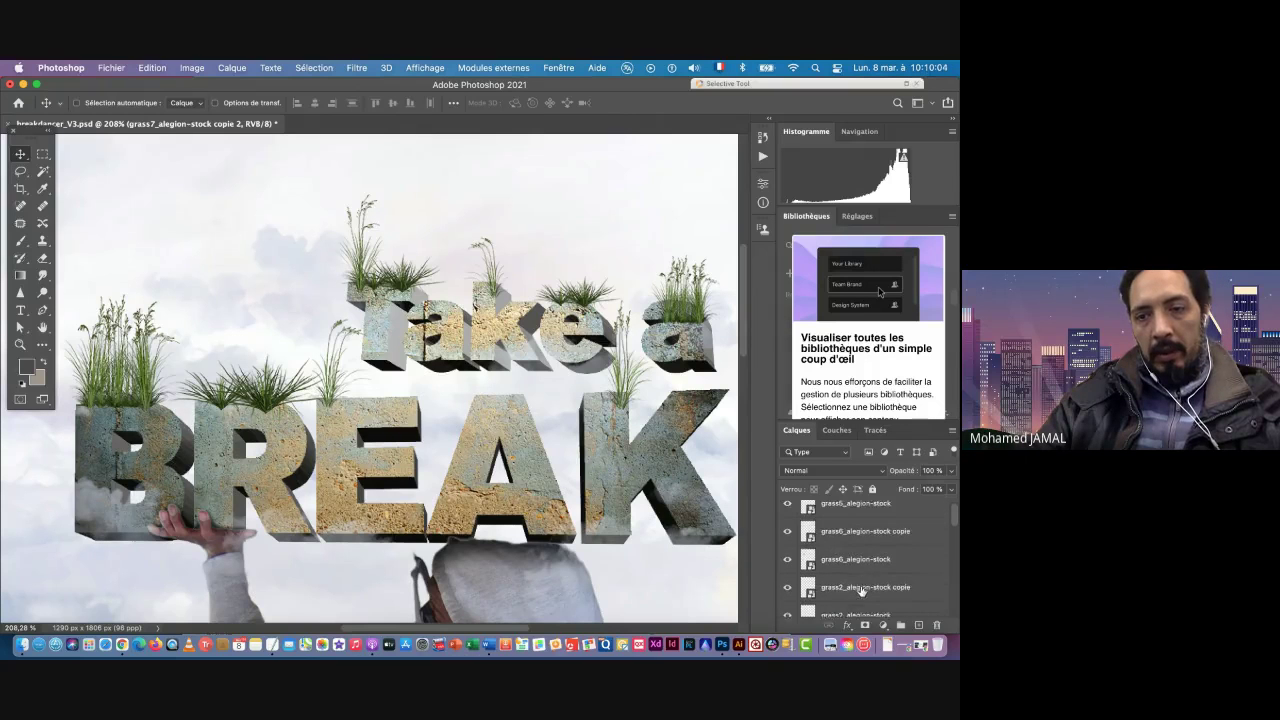
scroll(860, 590, "down", 1)
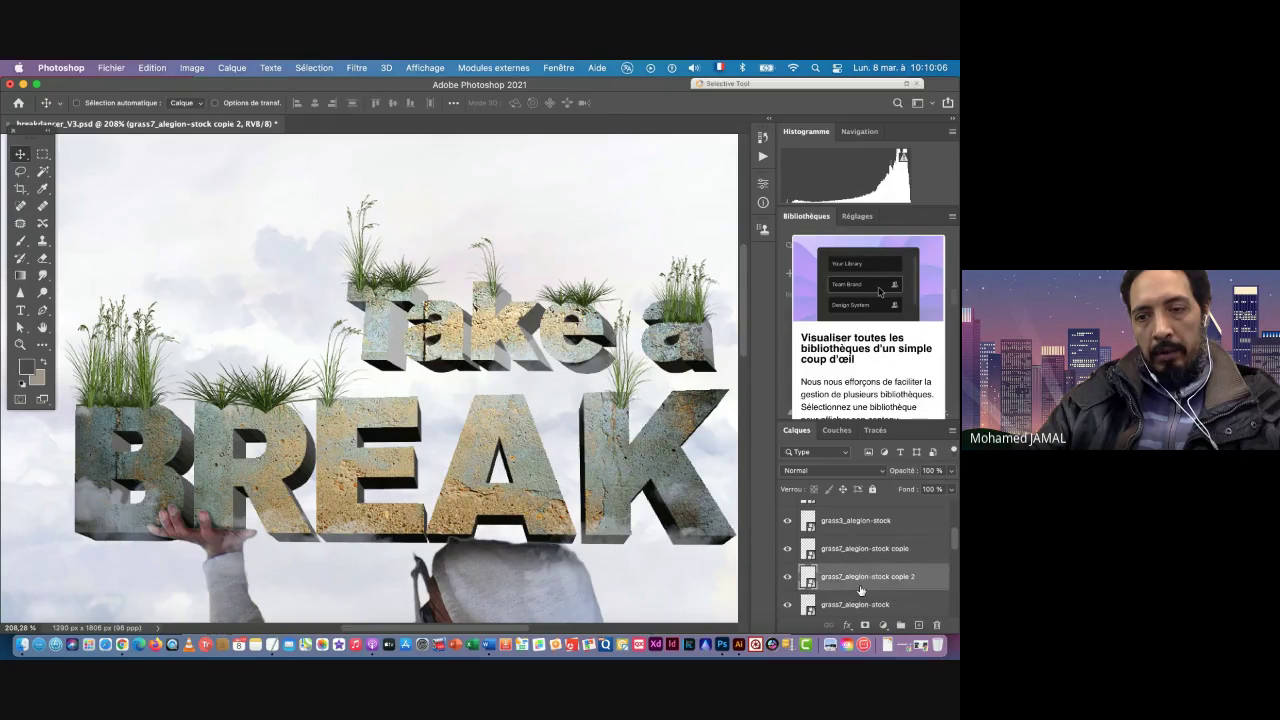
scroll(860, 590, "down", 3)
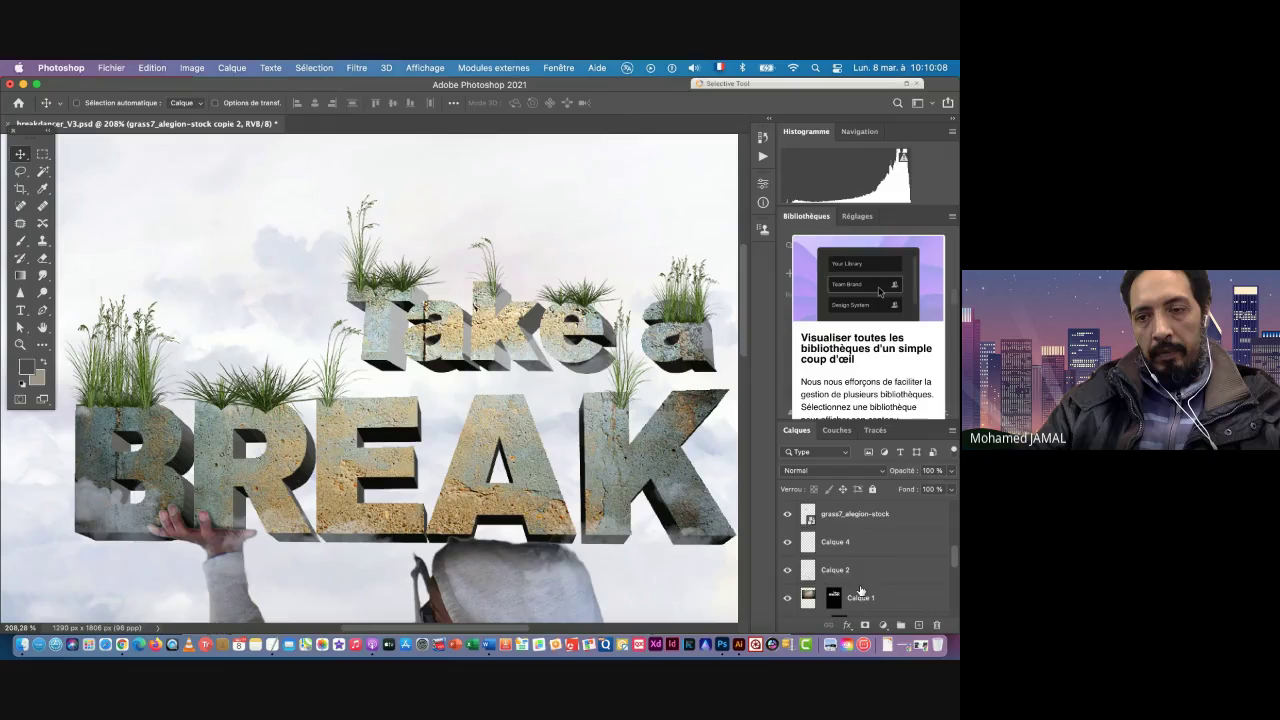
left_click(843, 516)
scroll(880, 550, "up", 5)
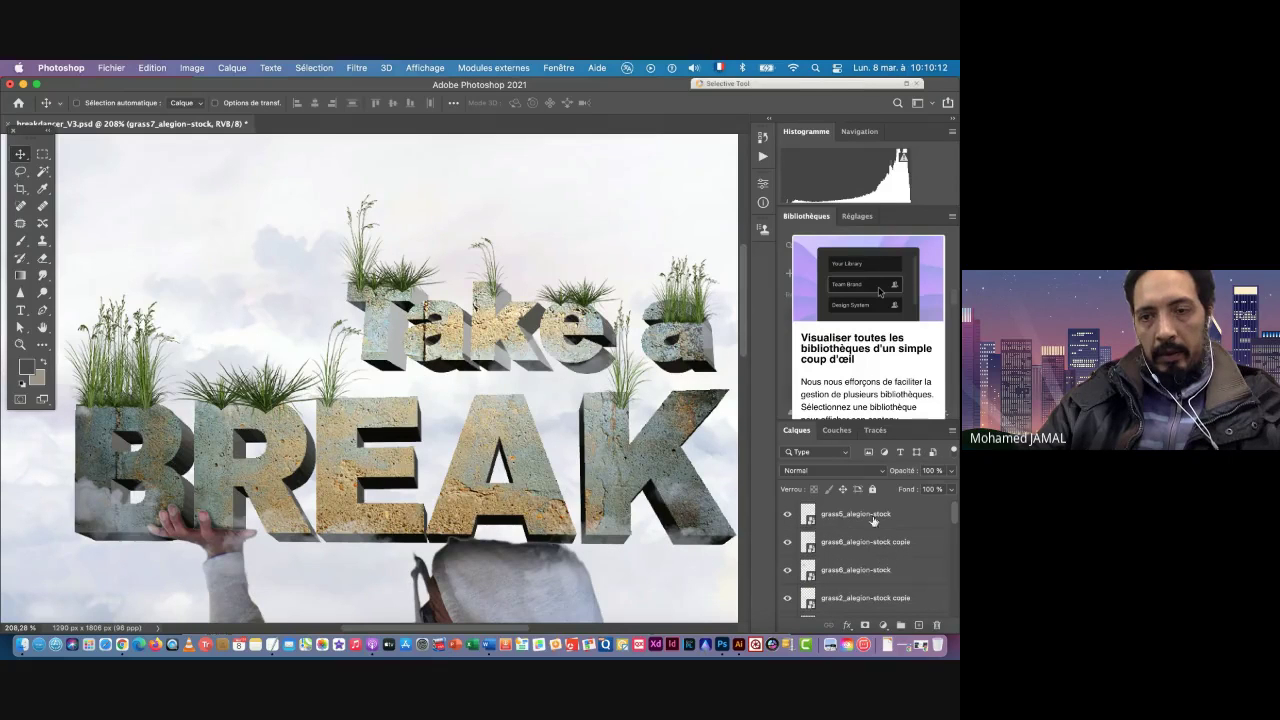
left_click(848, 514, "shift")
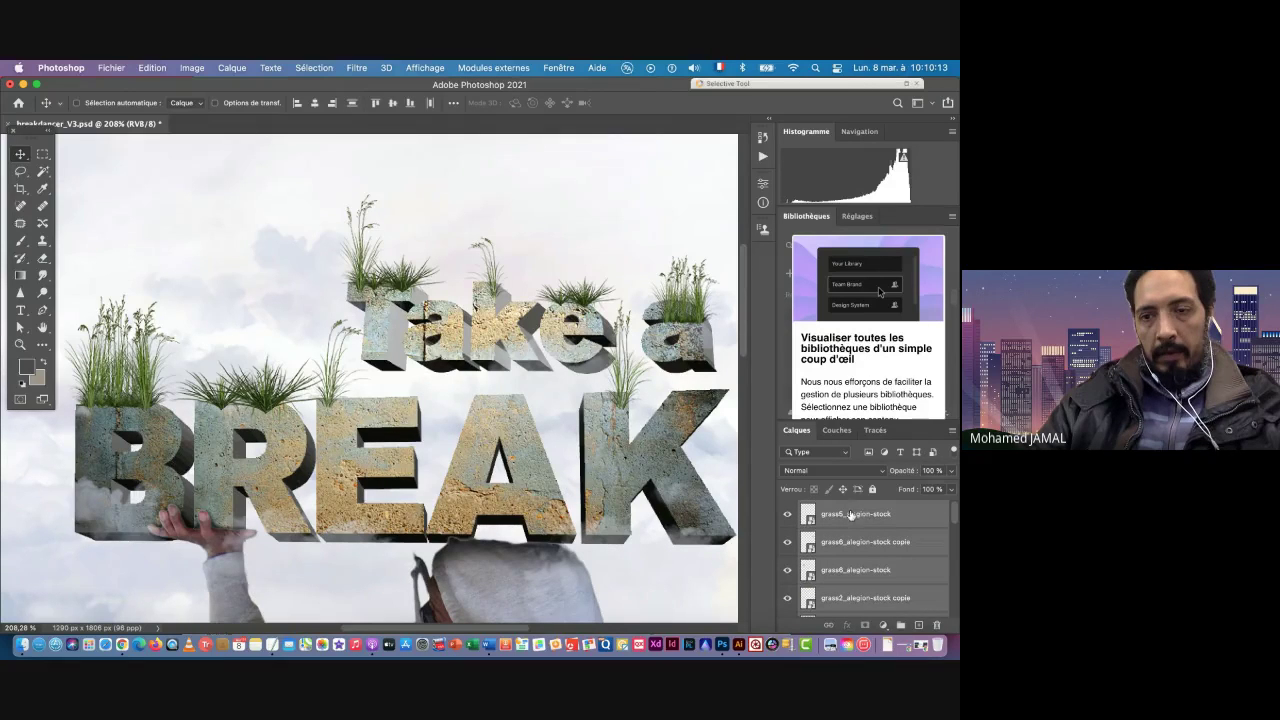
left_click(902, 625)
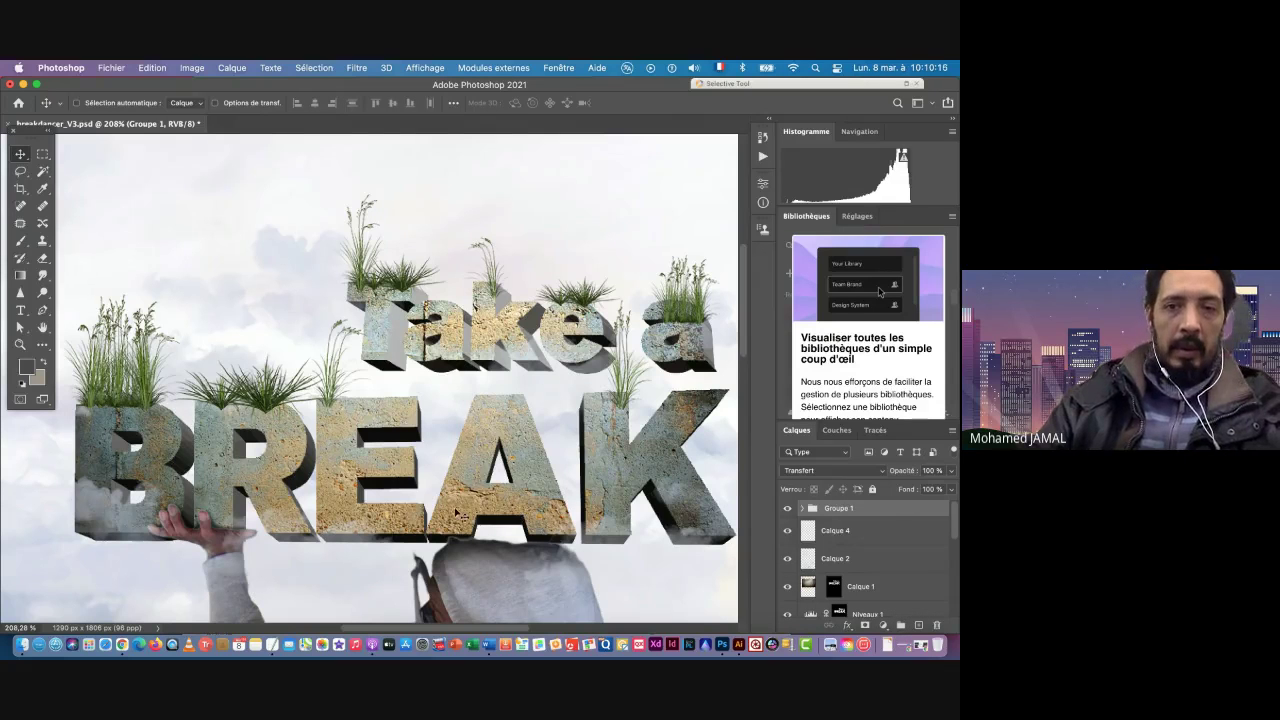
left_click(866, 626)
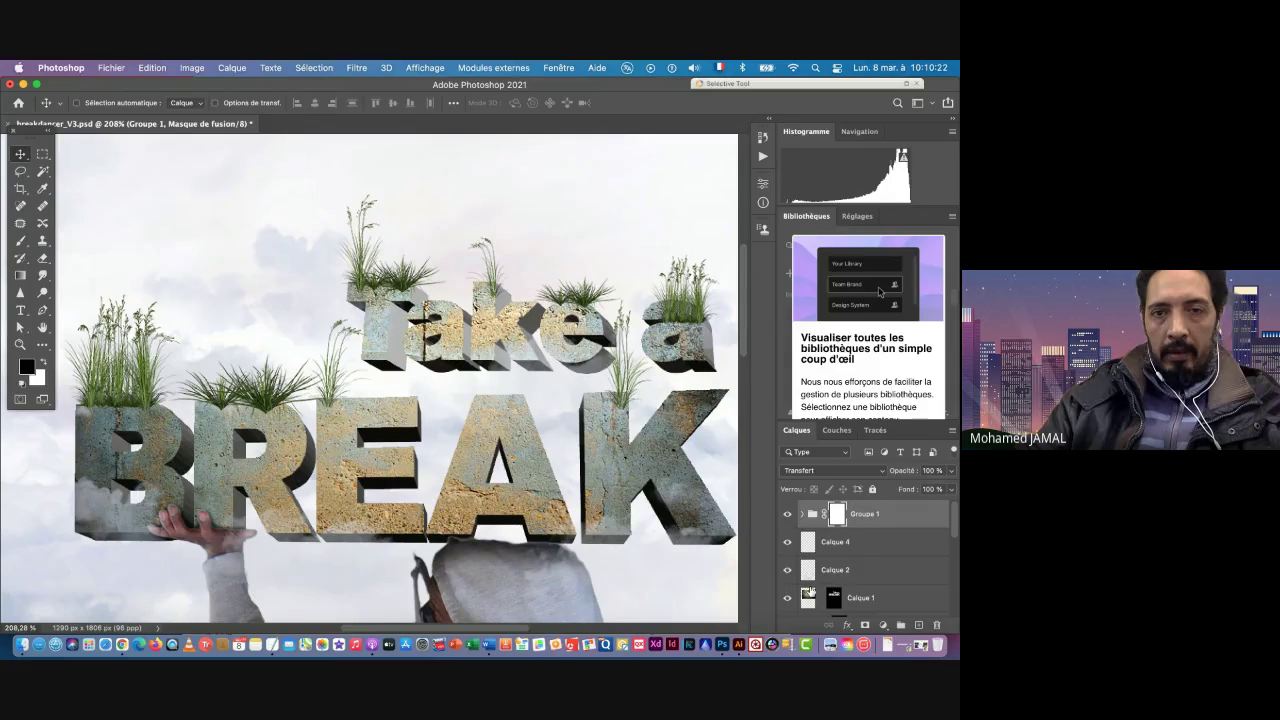
scroll(867, 566, "down", 5)
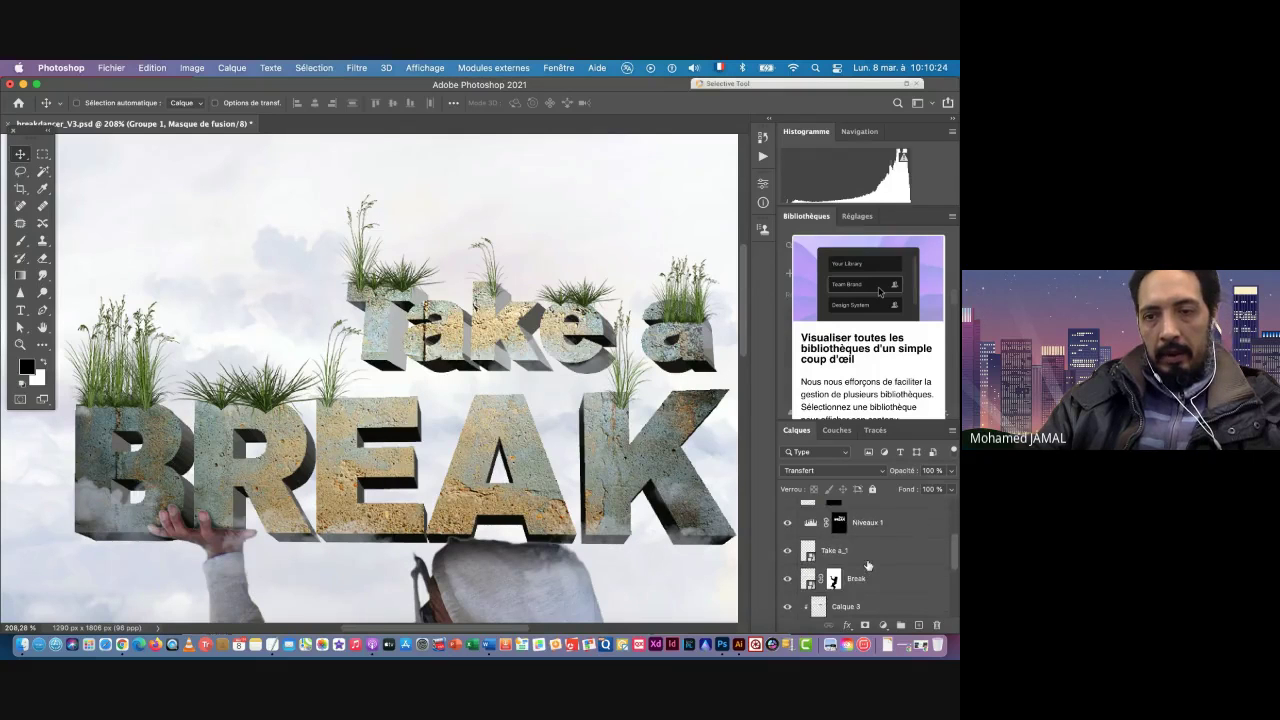
left_click(838, 430)
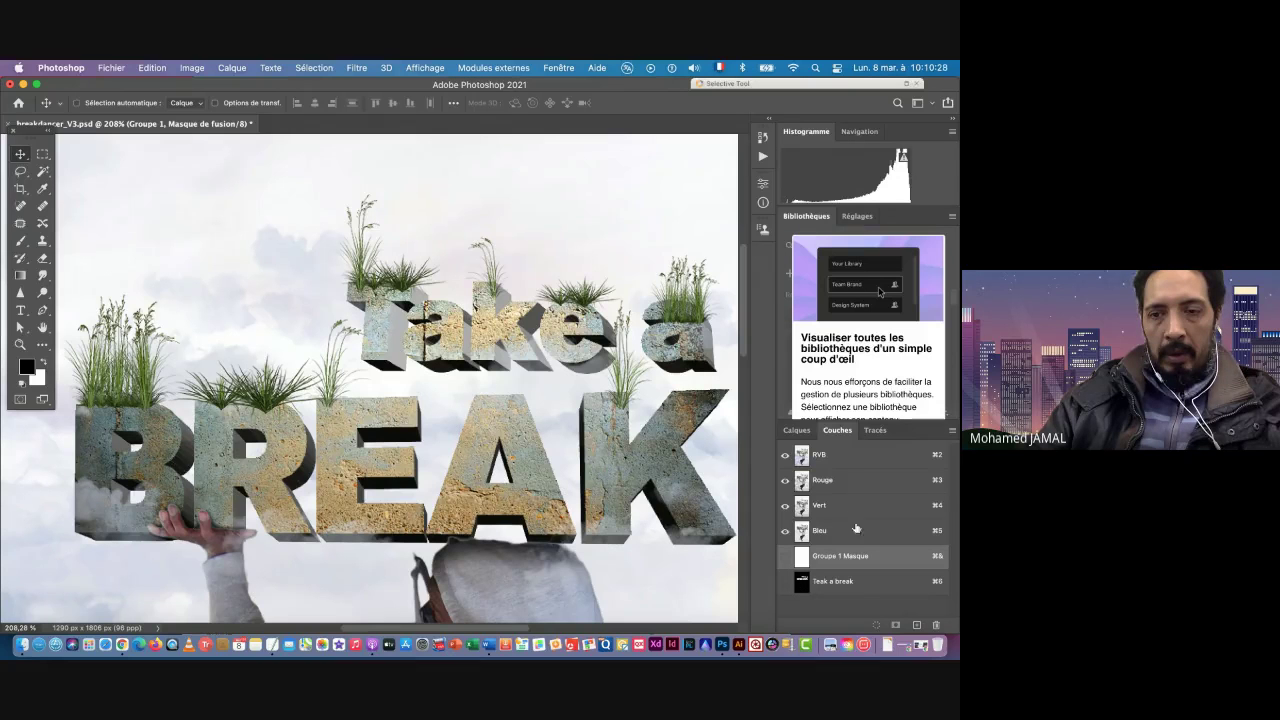
left_click(802, 584, "super")
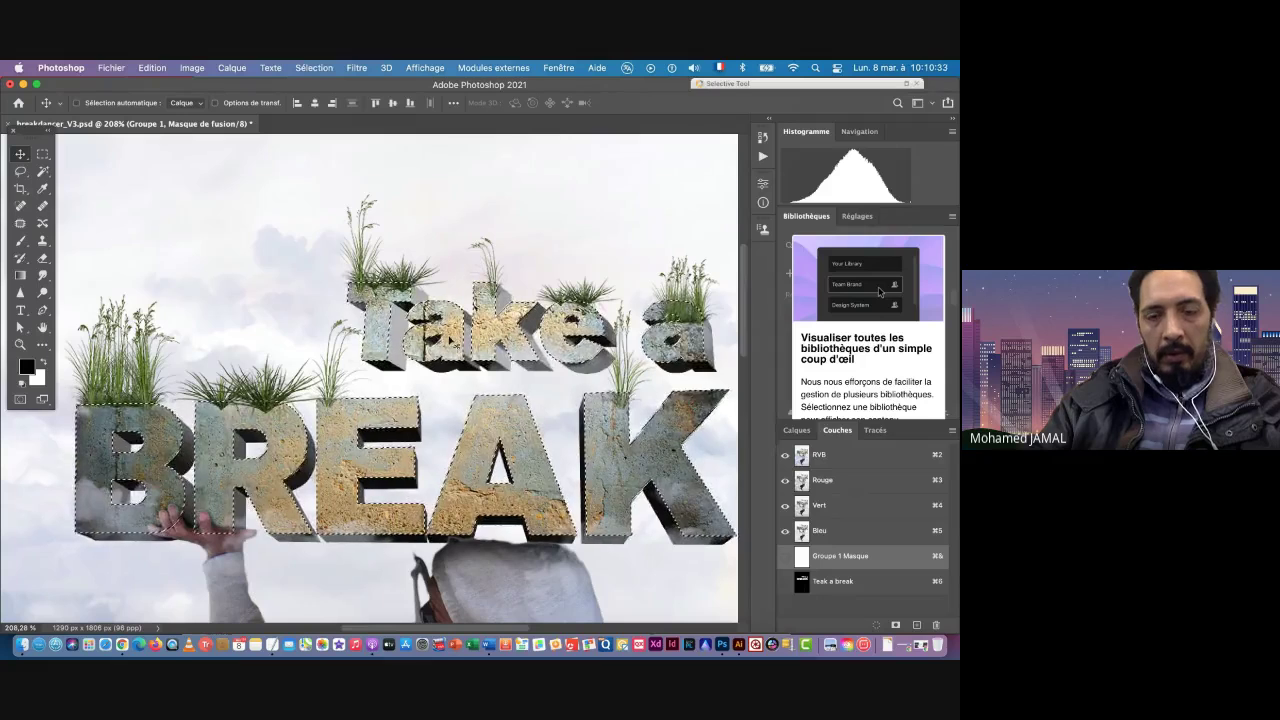
key("super+d")
left_click(792, 430)
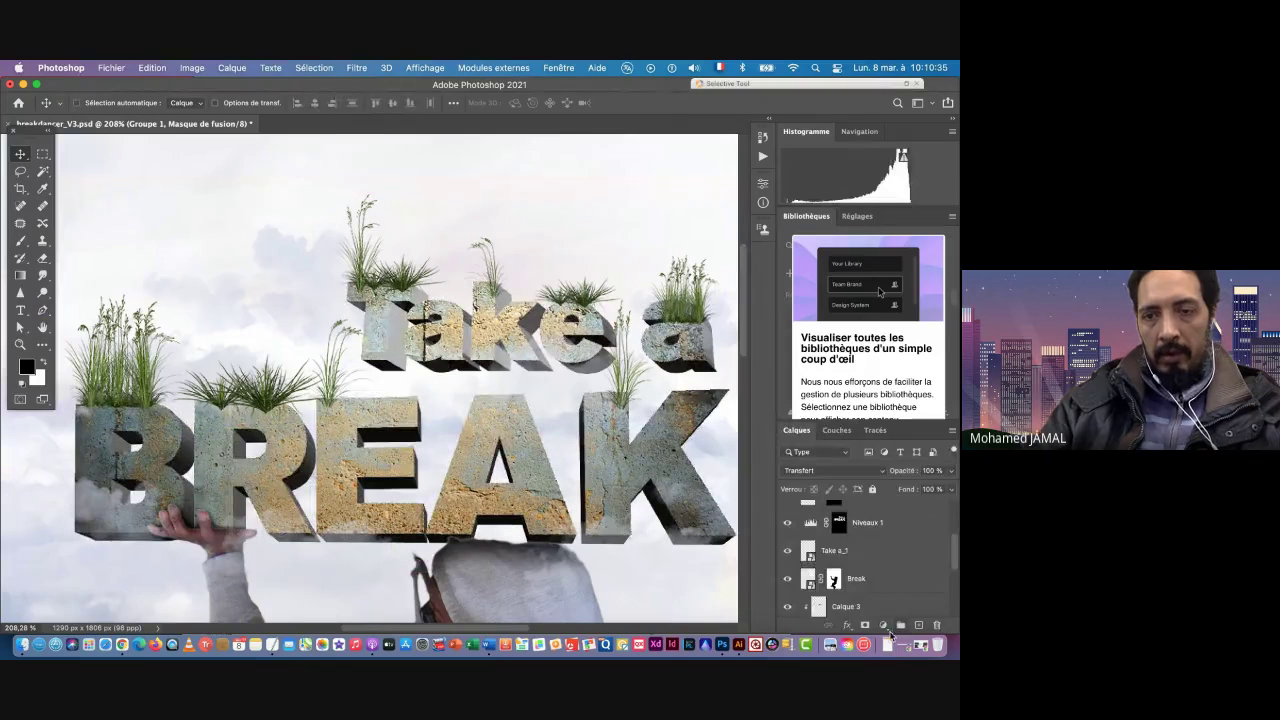
Step: Load the outline of the Break layer as a selection and add the outline of the Take a_1 layer to it
scroll(866, 589, "down", 3)
scroll(866, 589, "up", 2)
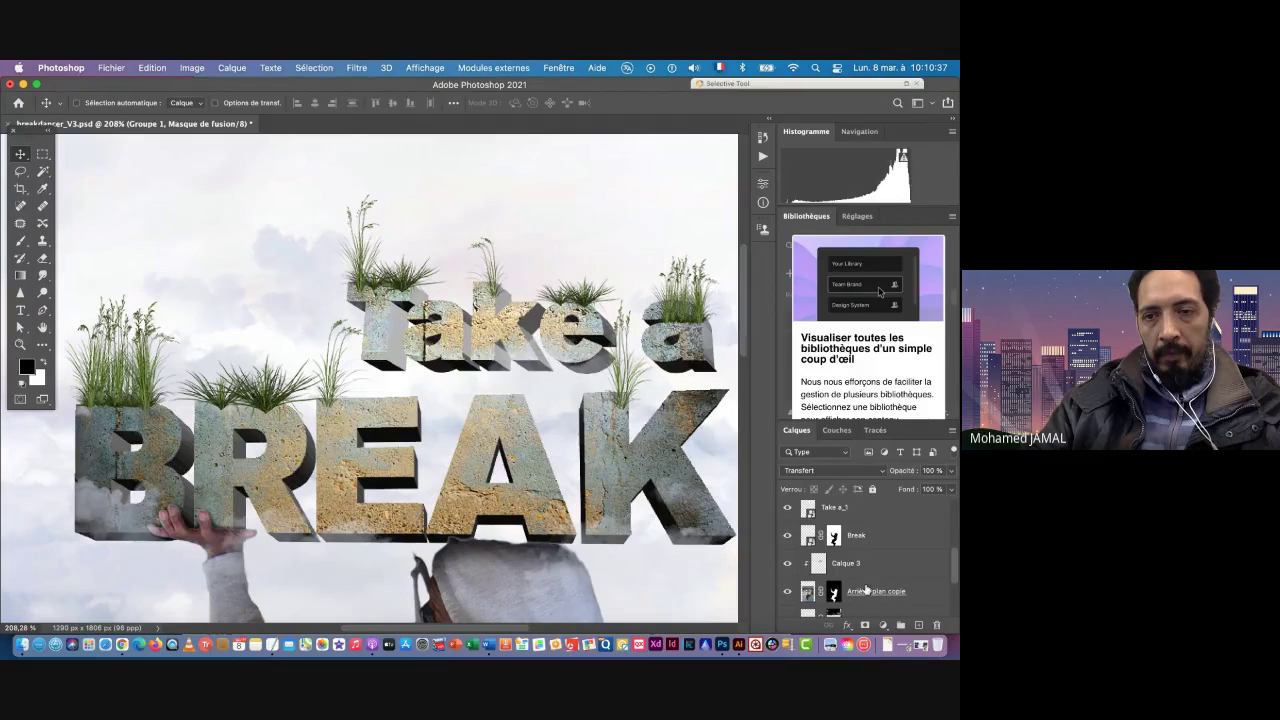
left_click(808, 535, "super")
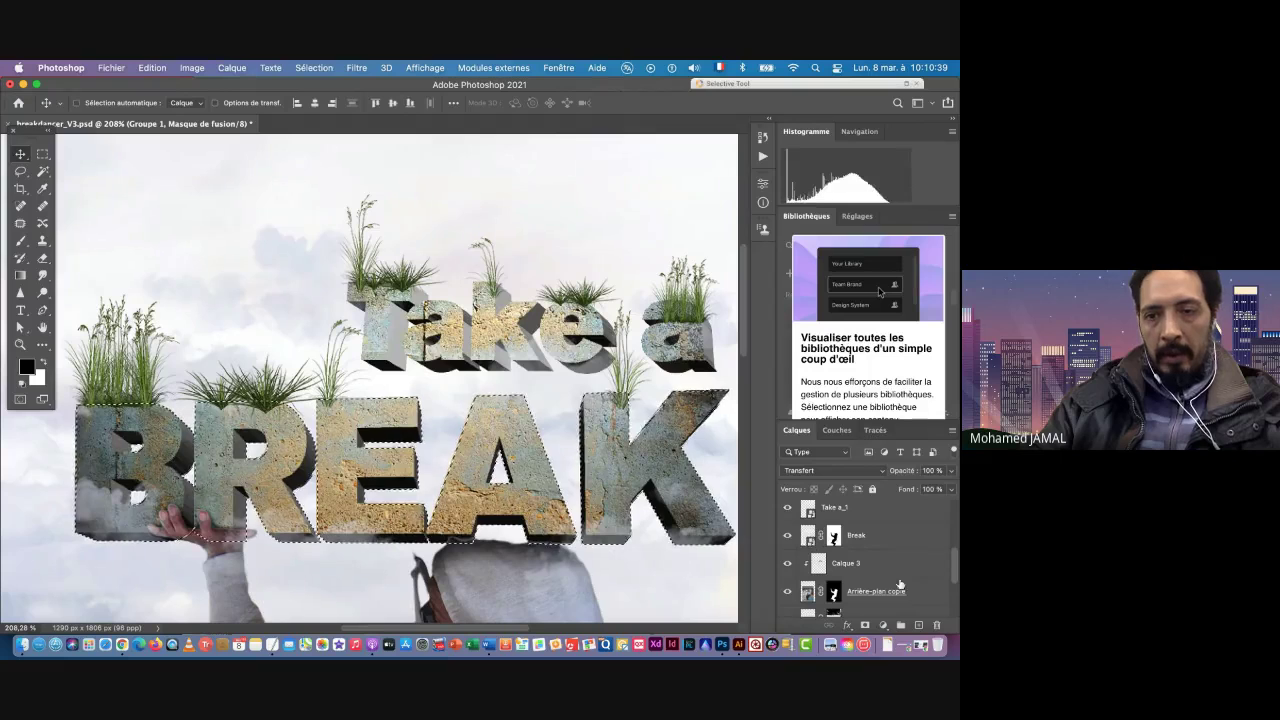
scroll(886, 581, "up", 2)
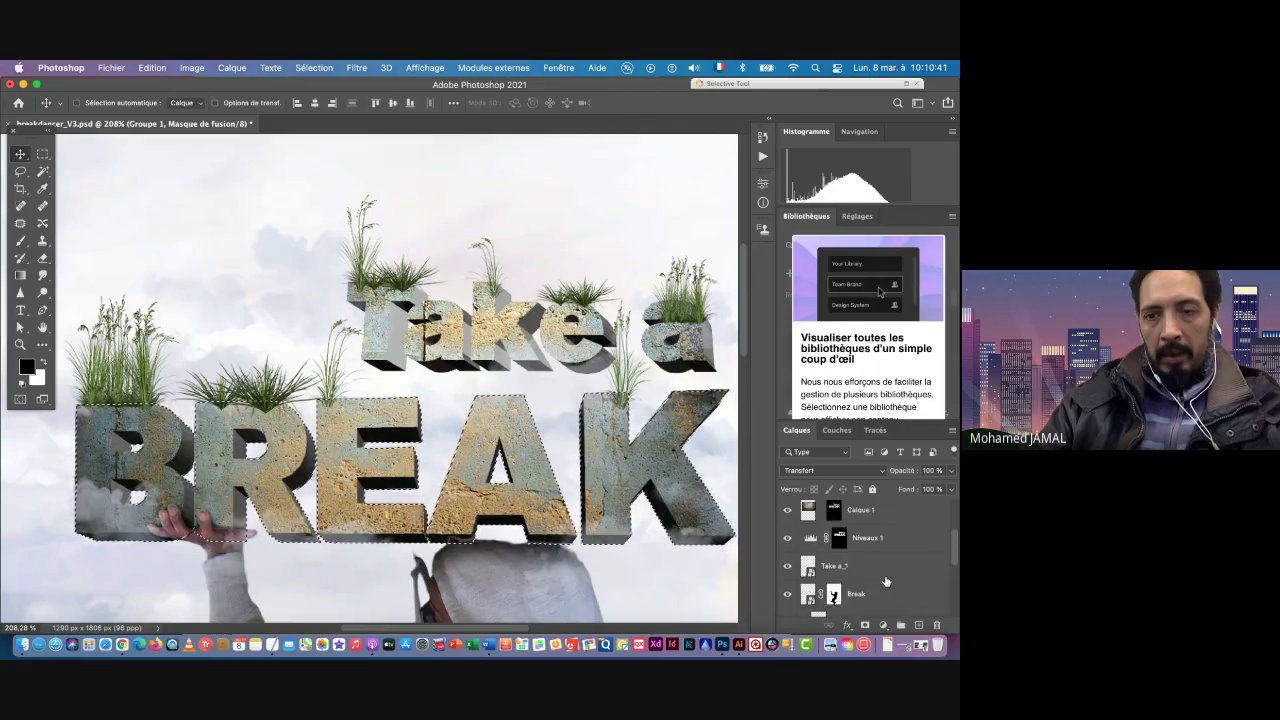
left_click(808, 566, "shift+super")
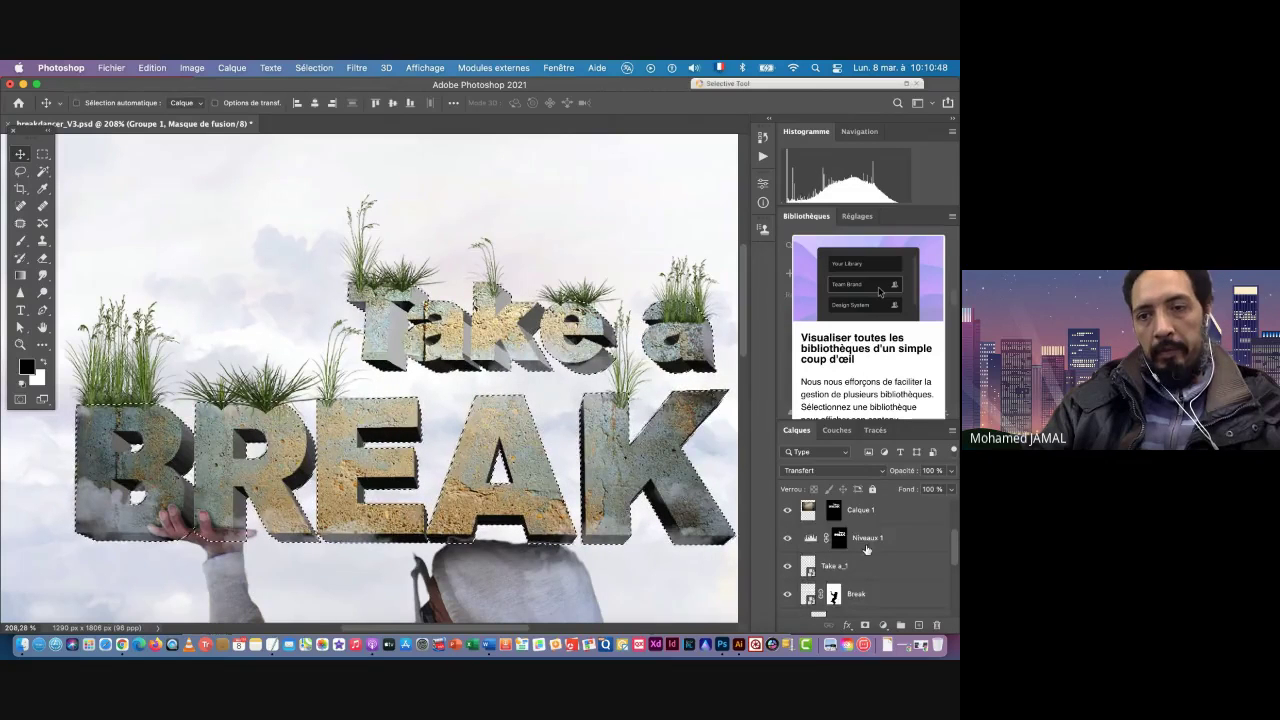
Step: Fill the selected letter shapes with black on the grass group's mask and deselect
scroll(864, 550, "up", 3)
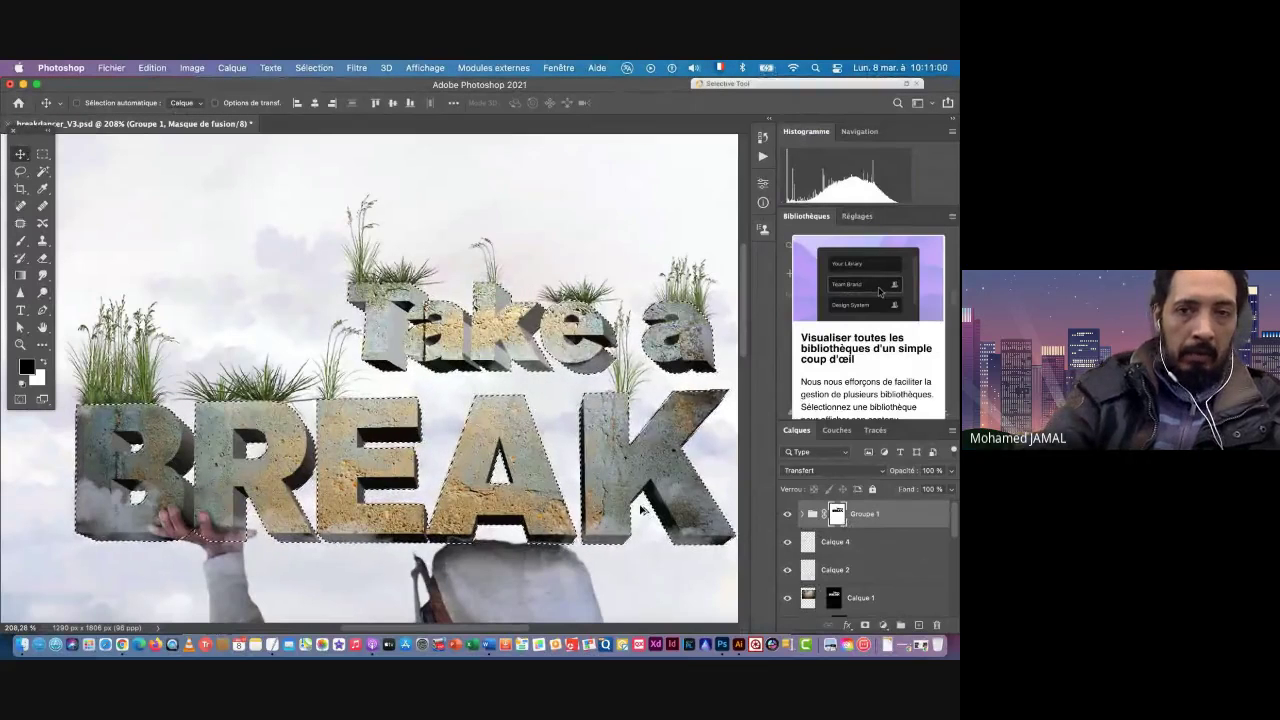
key("alt+BackSpace")
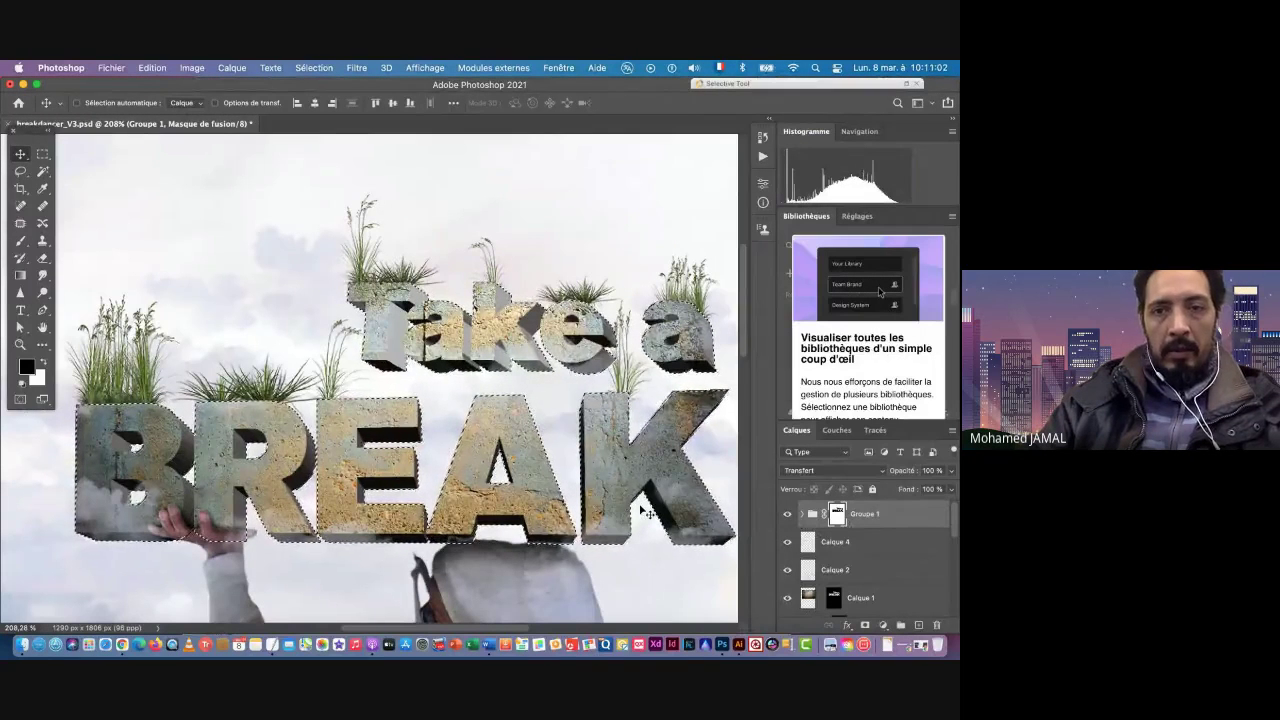
key("super+d")
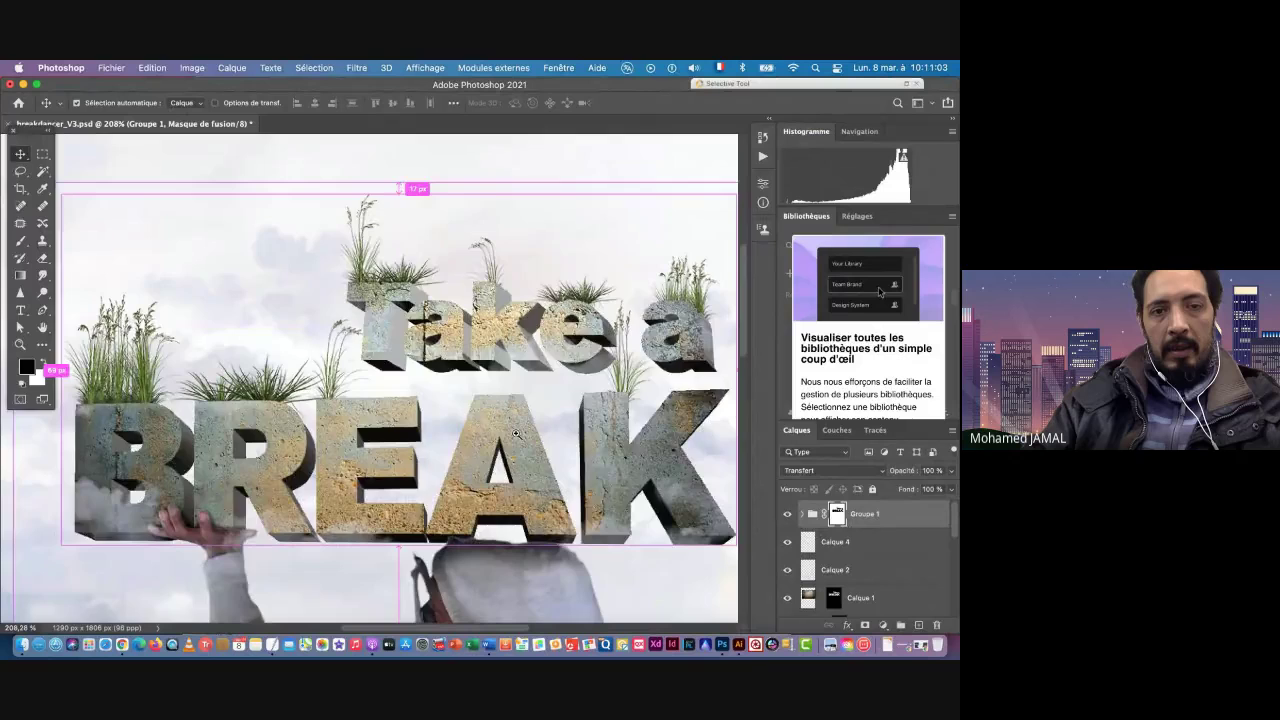
Step: Examine how the masked grass tufts meet the edges of the letters, both close up and in the wider composition
scroll(515, 433, "down", 5)
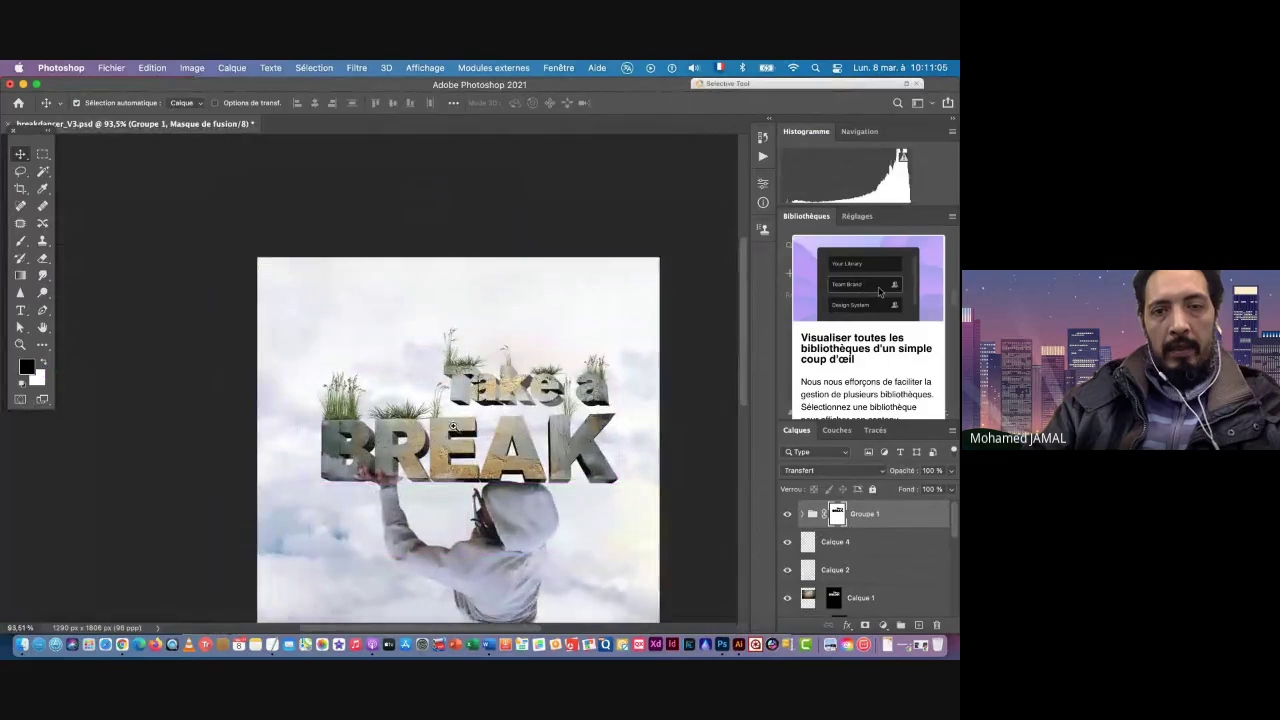
scroll(453, 427, "up", 3)
key("super+space")
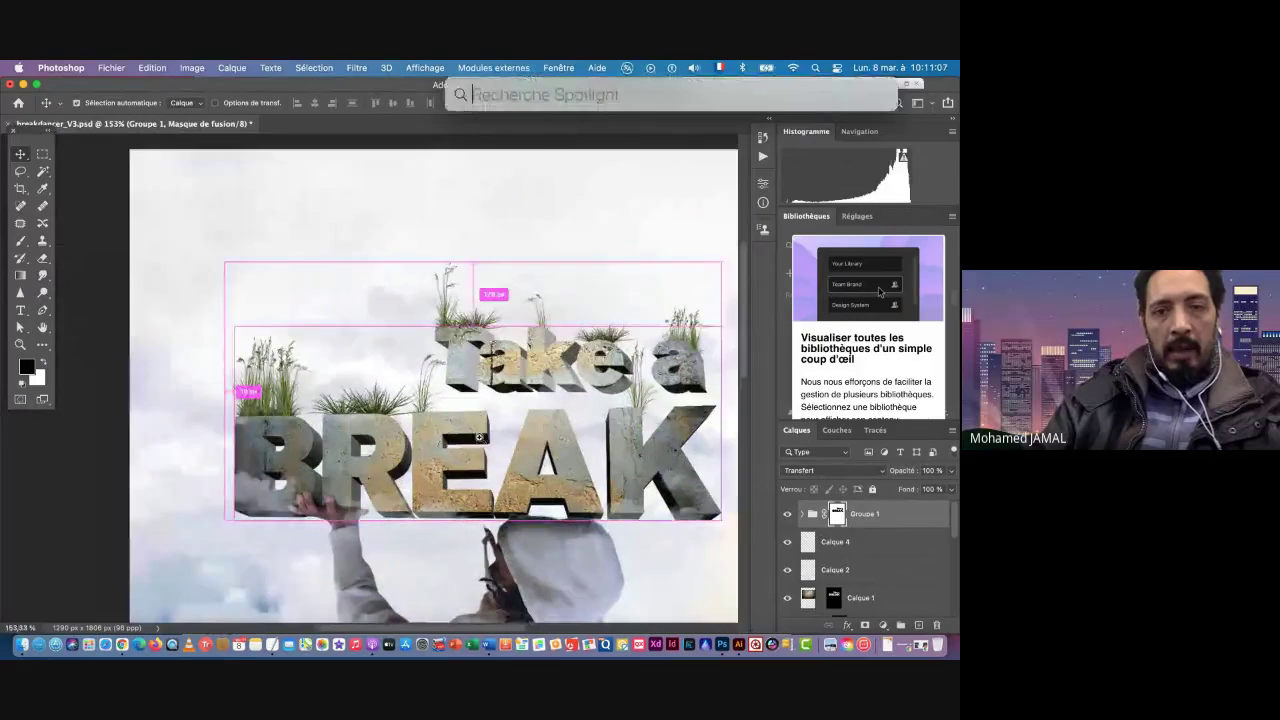
key("Escape")
scroll(479, 437, "up", 3)
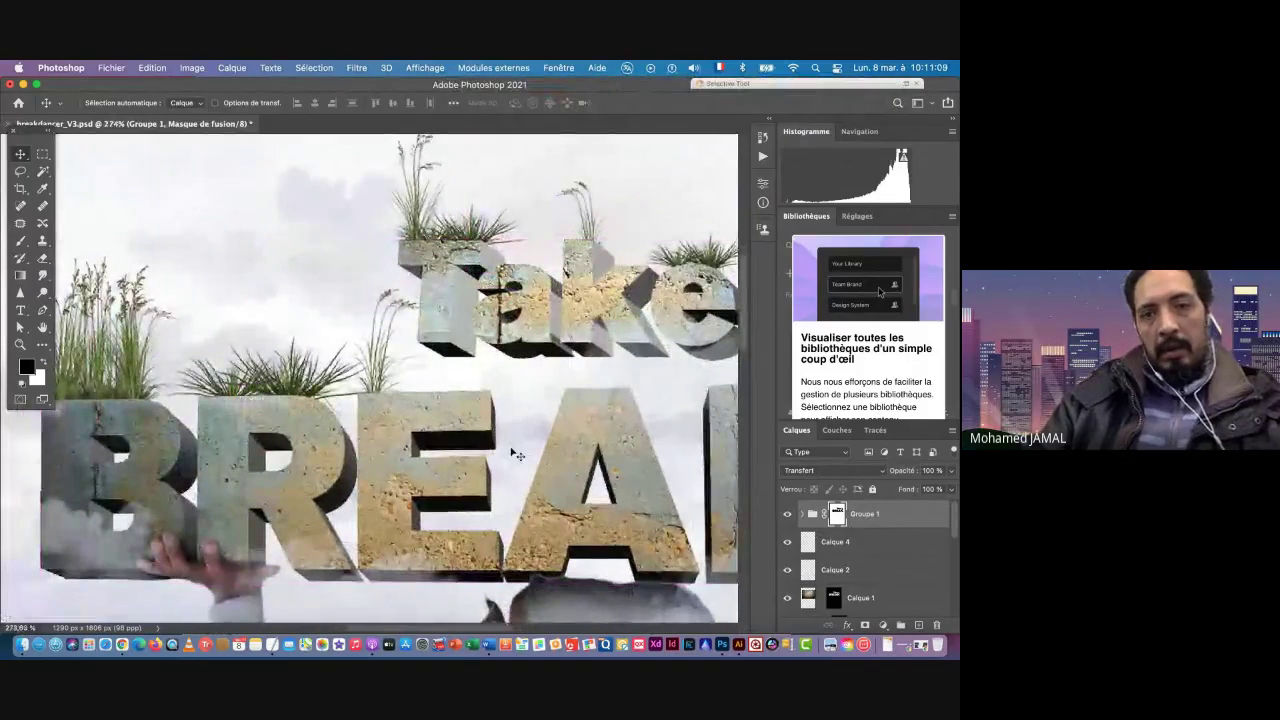
scroll(517, 455, "down", 4)
scroll(316, 418, "up", 1)
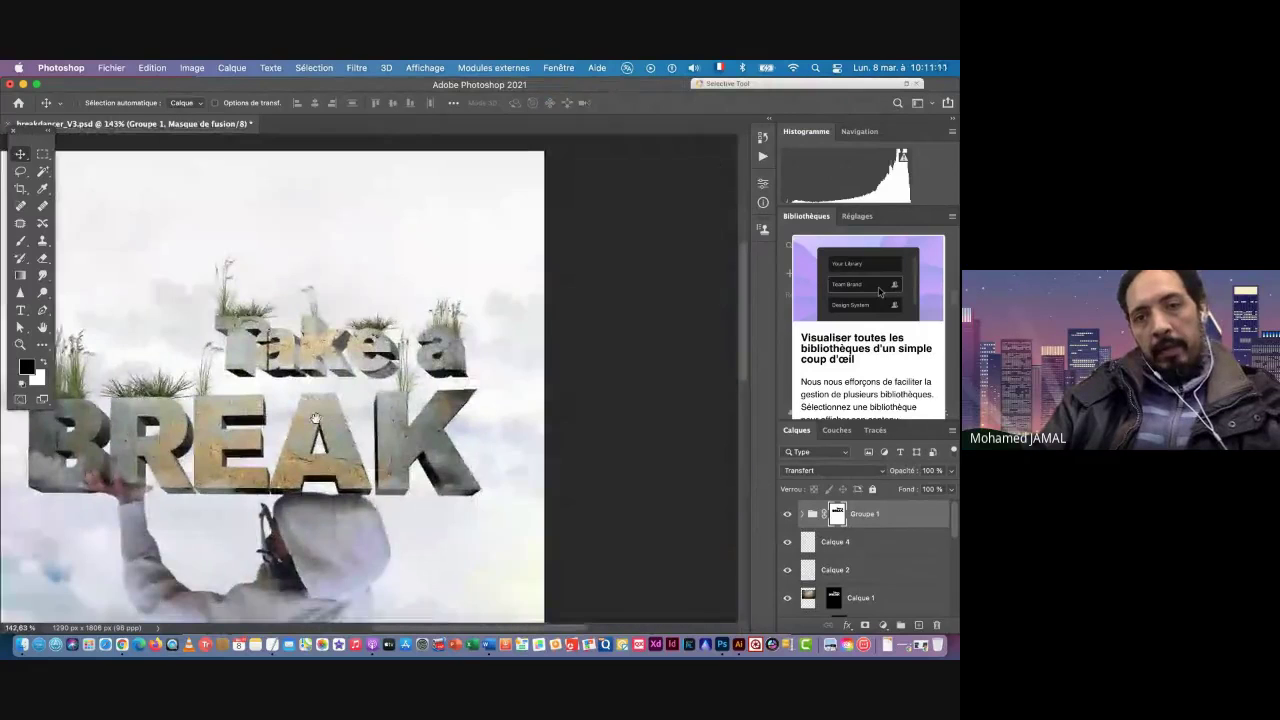
left_click_drag(316, 418, 454, 414)
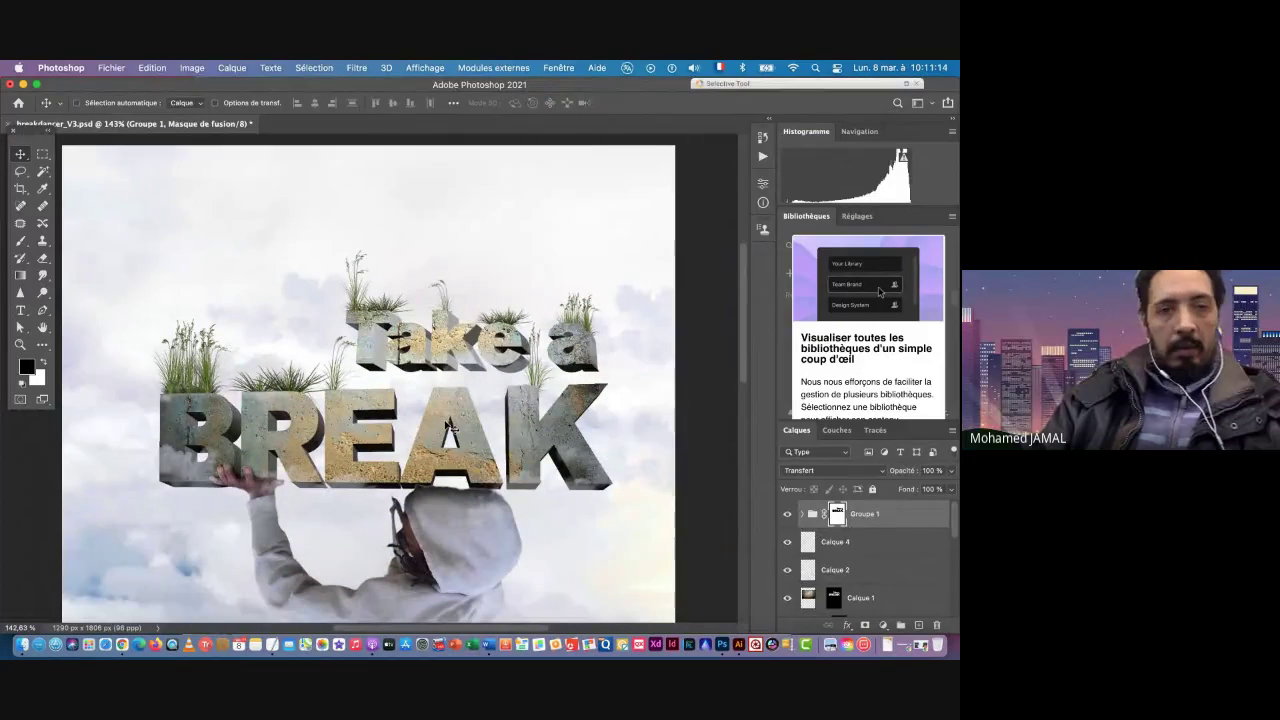
key("super+space")
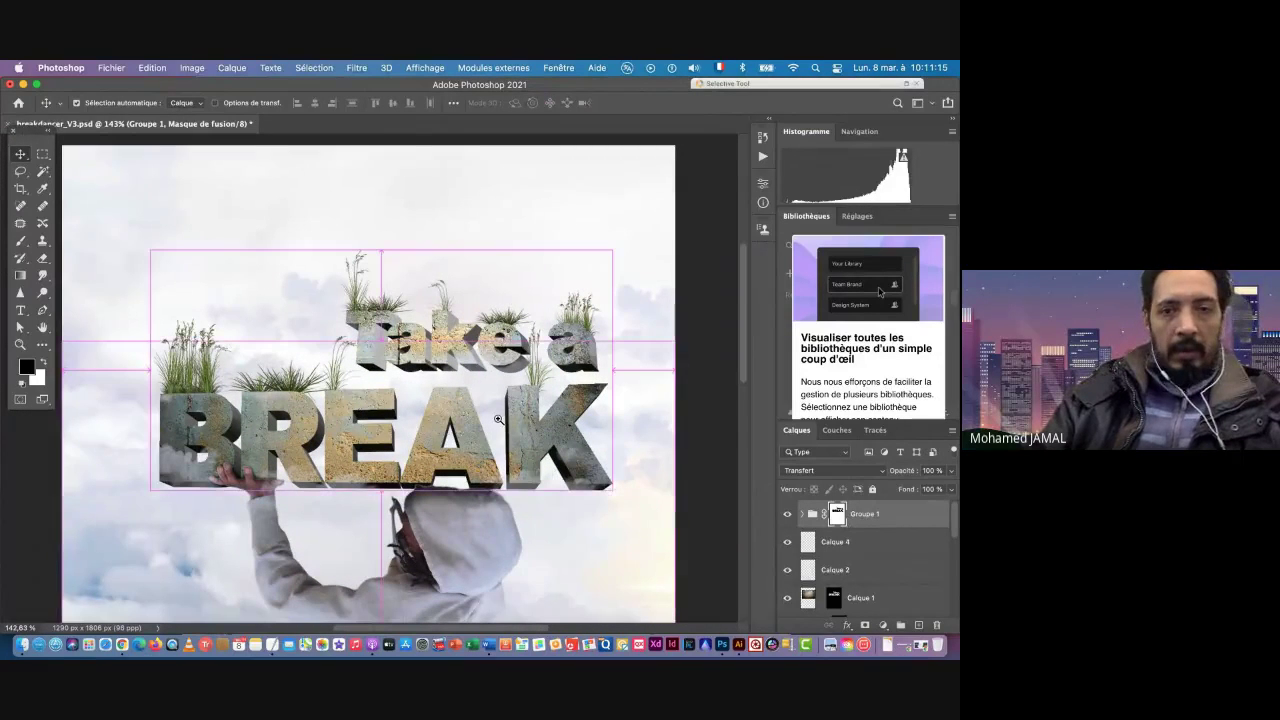
left_click_drag(498, 419, 452, 418)
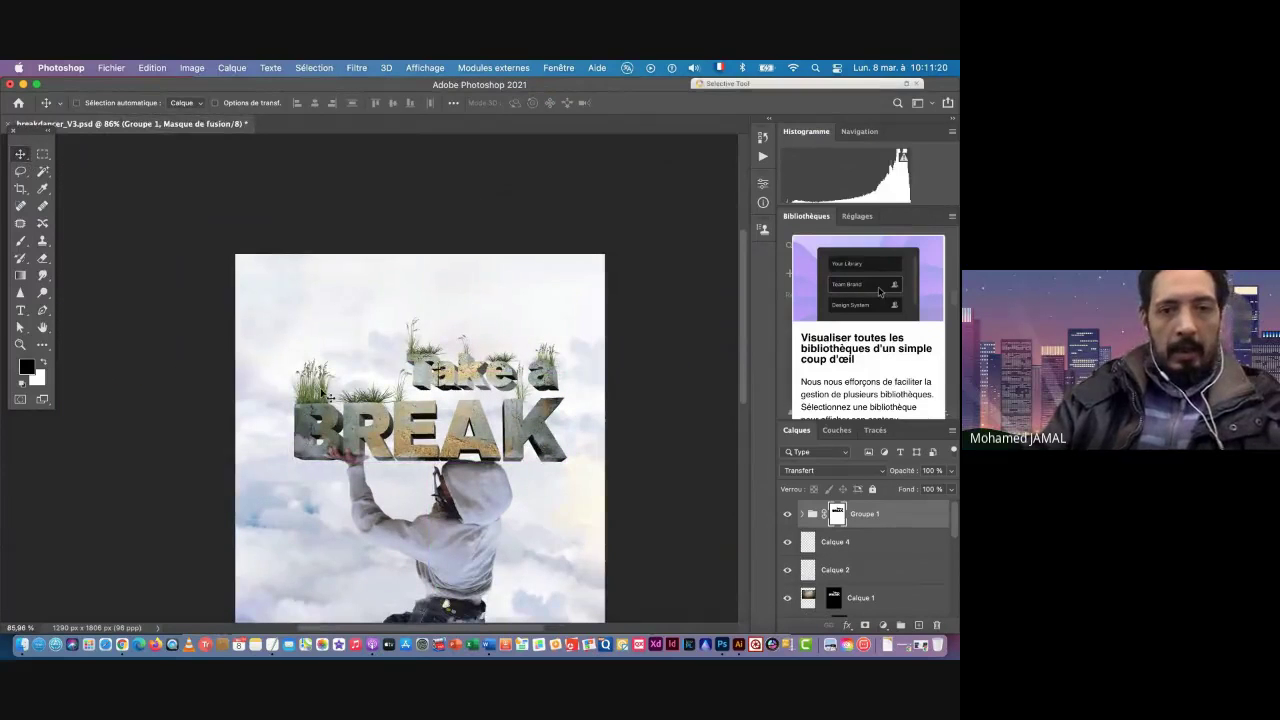
Step: Save the composition and open the bird photo 1254332_45665861.jpeg from the Finder project folder, discarding its embedded colour profile
key("super+s")
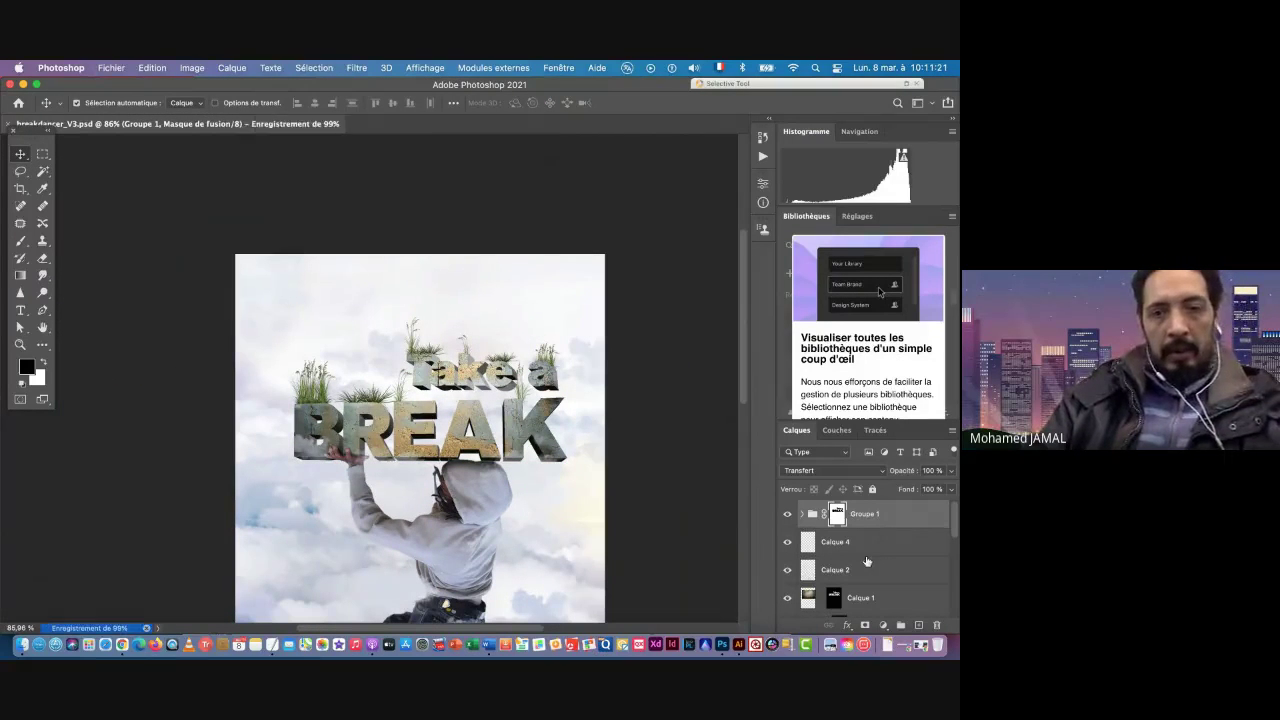
key("super+Tab")
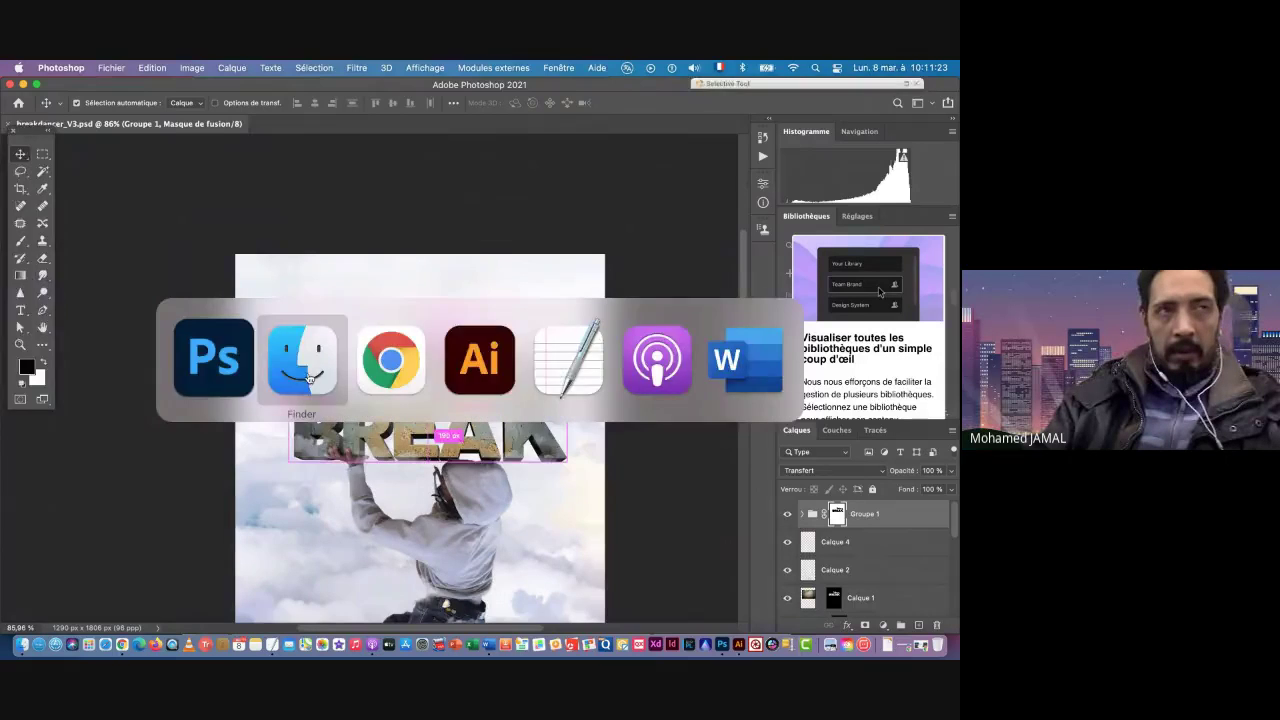
left_click_drag(489, 360, 563, 231)
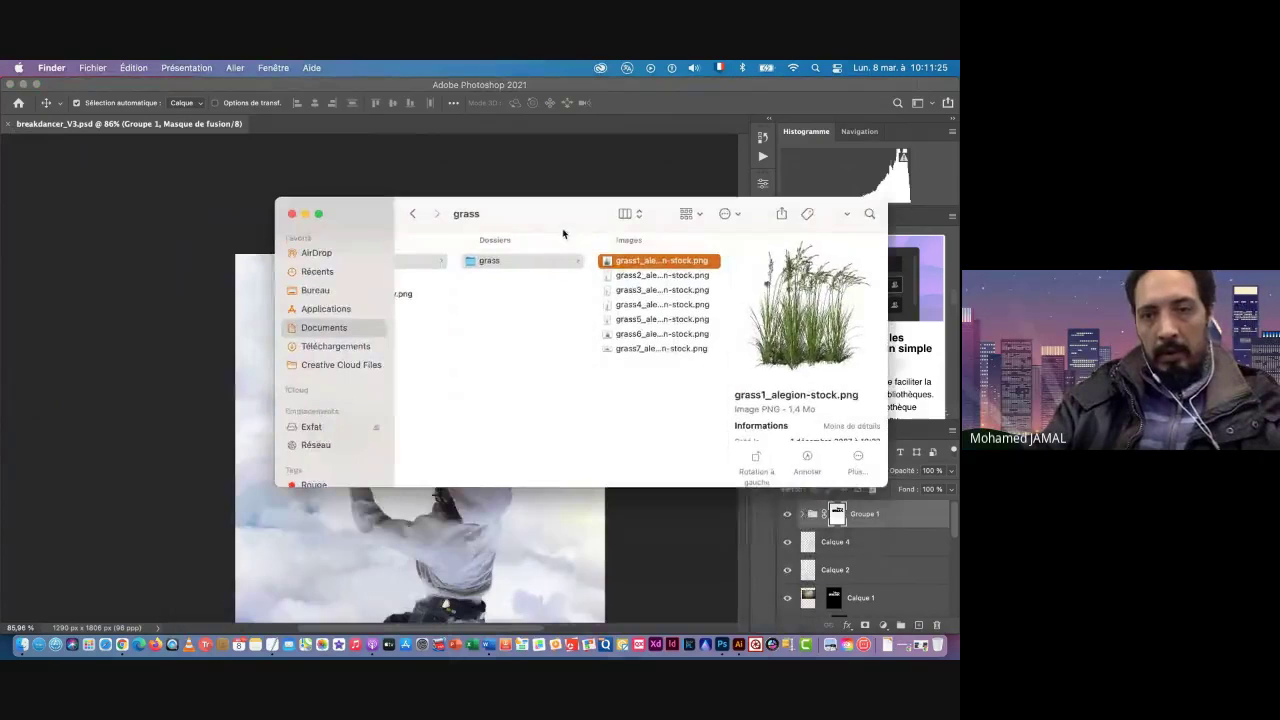
scroll(559, 353, "left", 3)
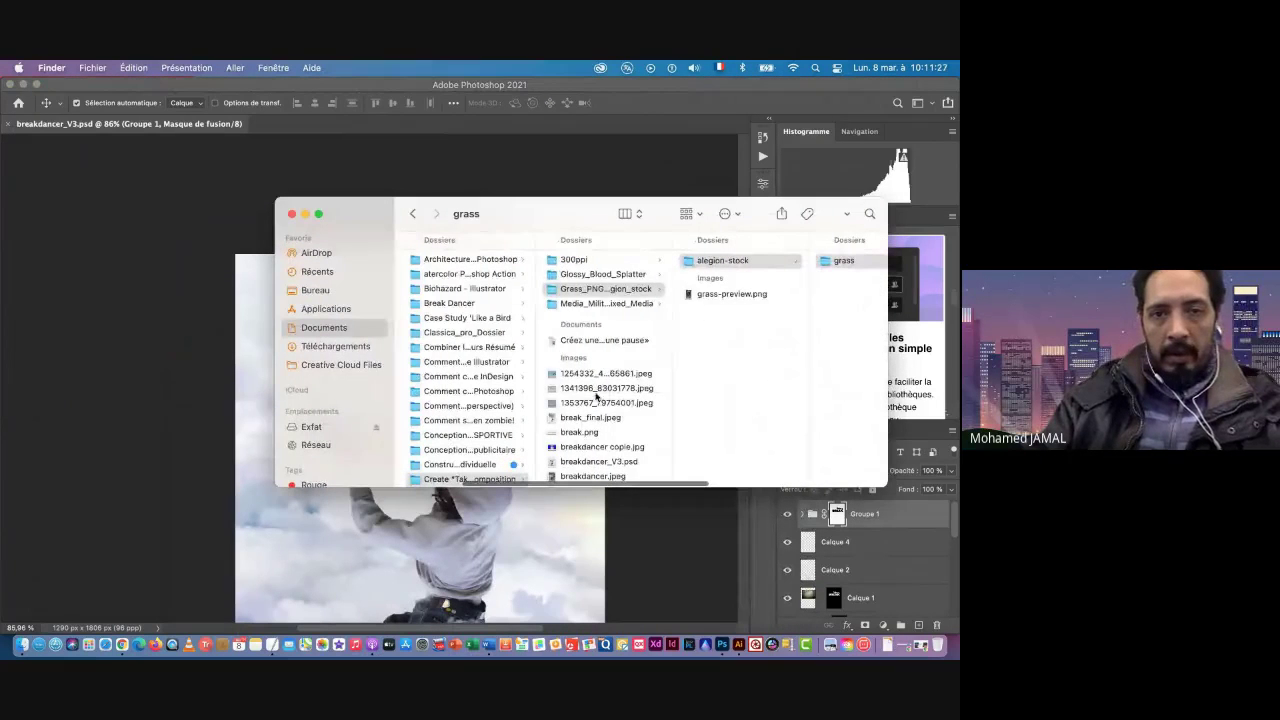
left_click(573, 378)
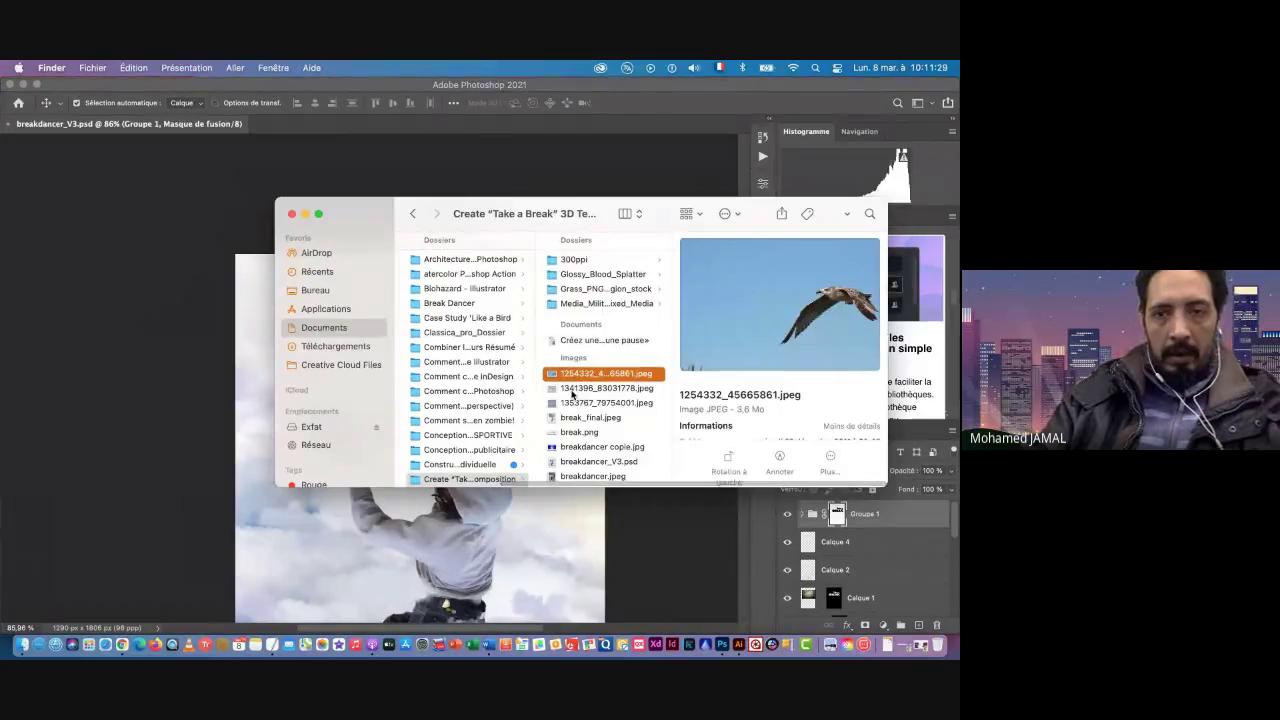
left_click_drag(553, 378, 722, 646)
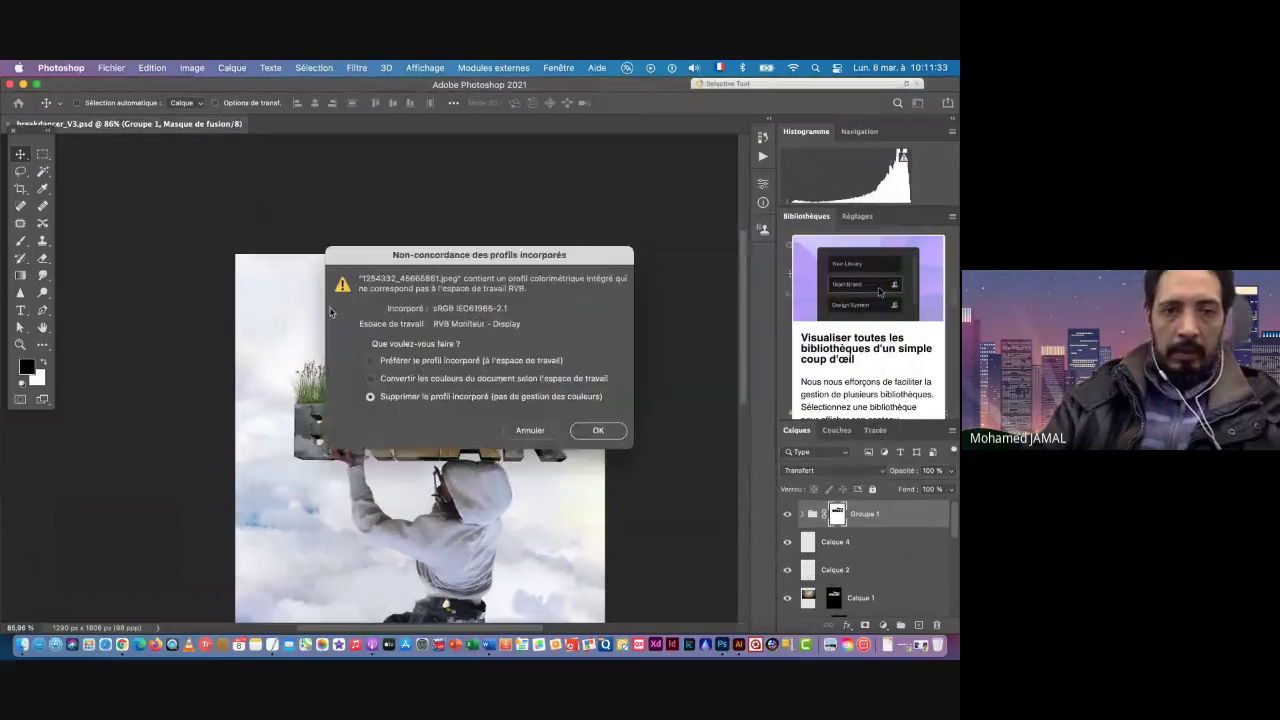
left_click(597, 431)
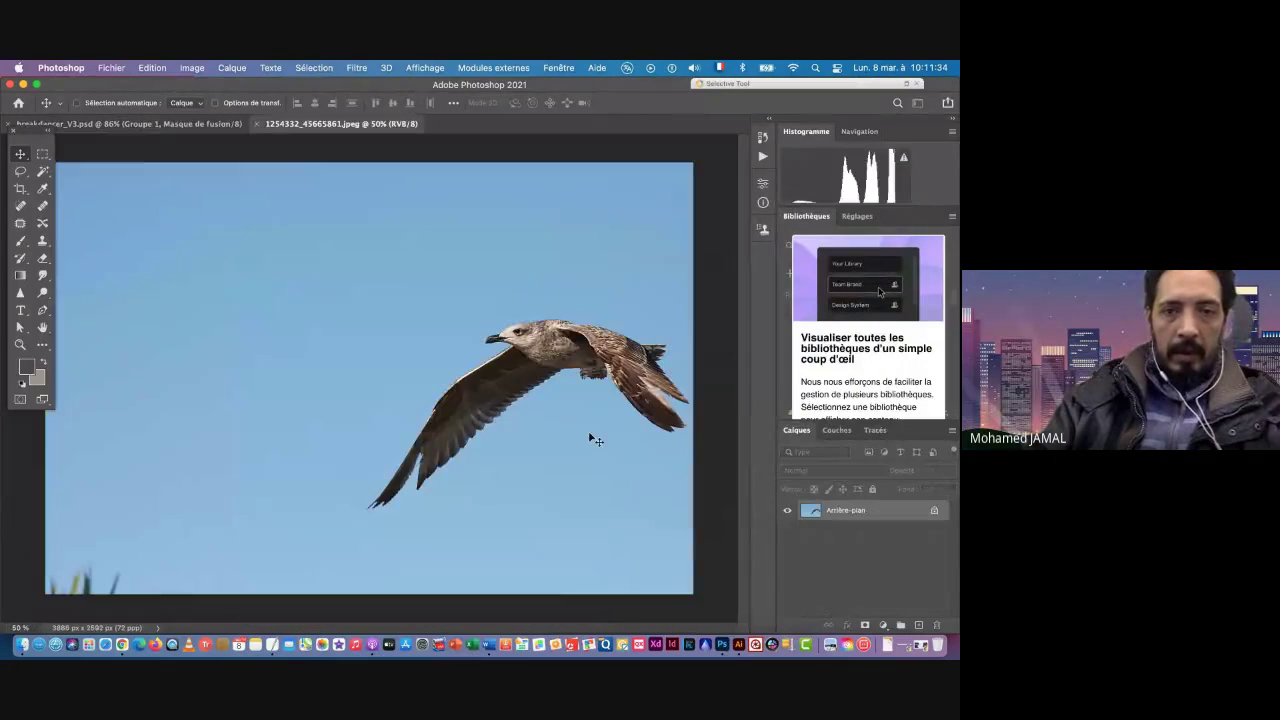
Step: Draw a loose Lasso selection around the flying bird, reaching the photo's edge behind its tail
left_click(20, 171)
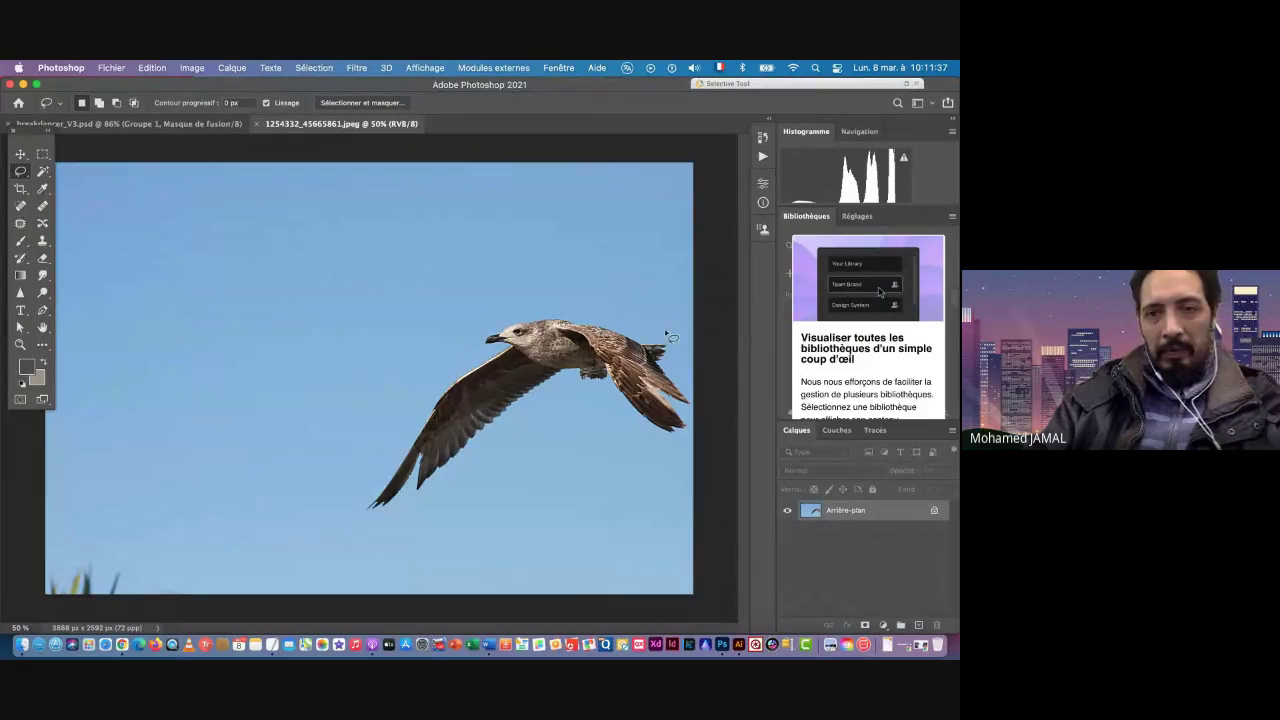
mouse_move(665, 331)
left_mouse_down()
mouse_move(515, 297)
mouse_move(465, 331)
left_mouse_up()
mouse_move(353, 463)
left_mouse_down()
mouse_move(414, 527)
mouse_move(475, 476)
mouse_move(639, 434)
mouse_move(710, 438)
mouse_move(698, 365)
mouse_move(666, 331)
left_mouse_up()
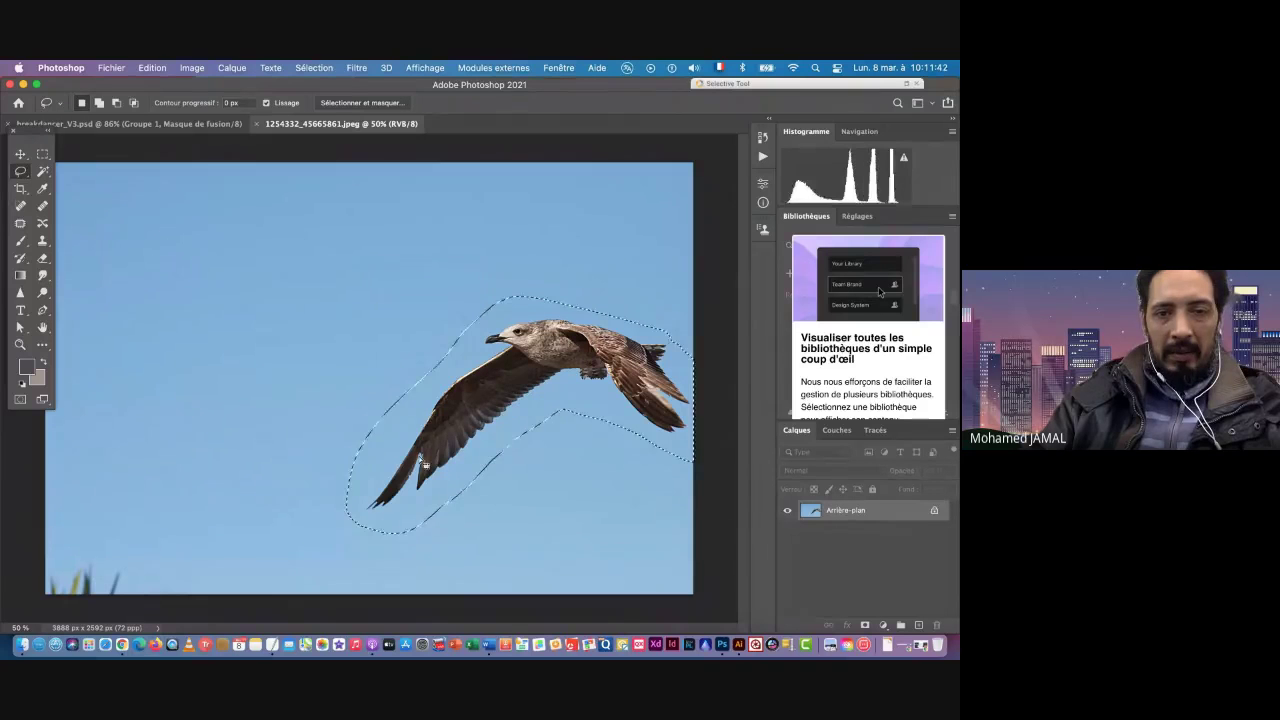
Step: Set the Magic Wand to subtract from the selection and open its tolerance for editing
left_click(43, 172)
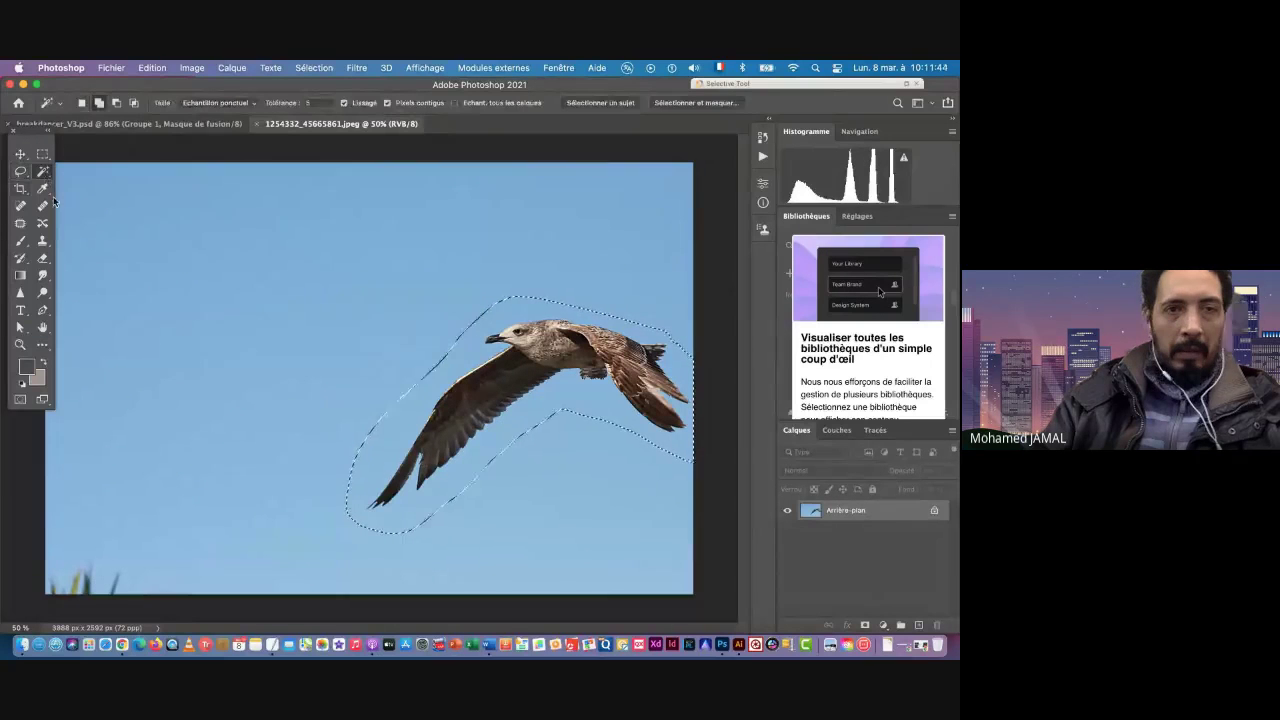
left_click(117, 104)
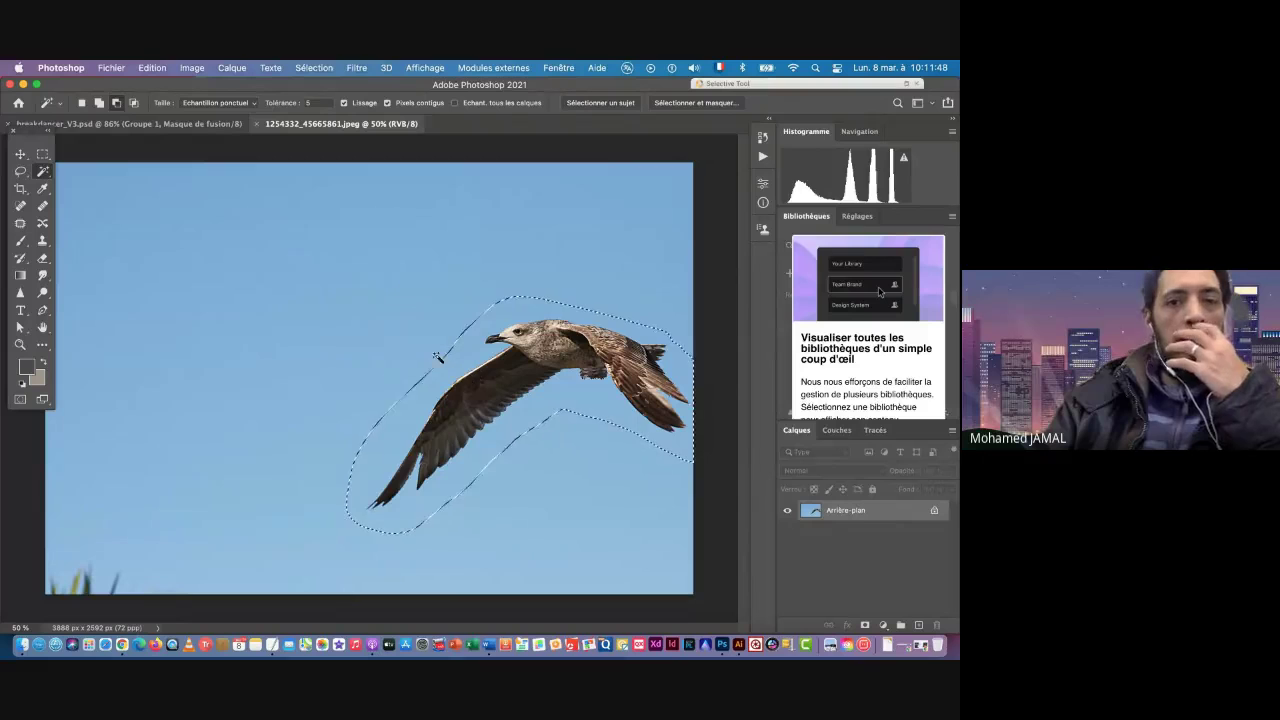
left_click(316, 103)
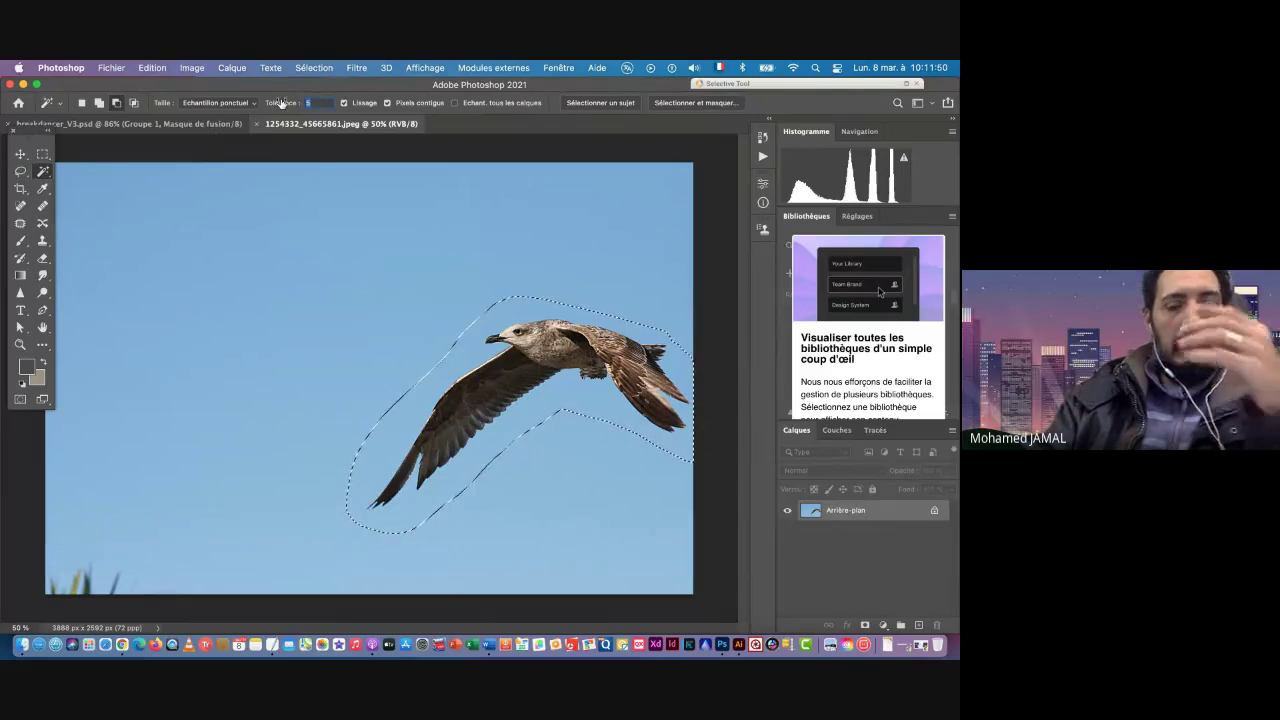
Step: Try to subtract the sky around the bird from the selection with the Magic Wand at a tolerance of 12
type("12")
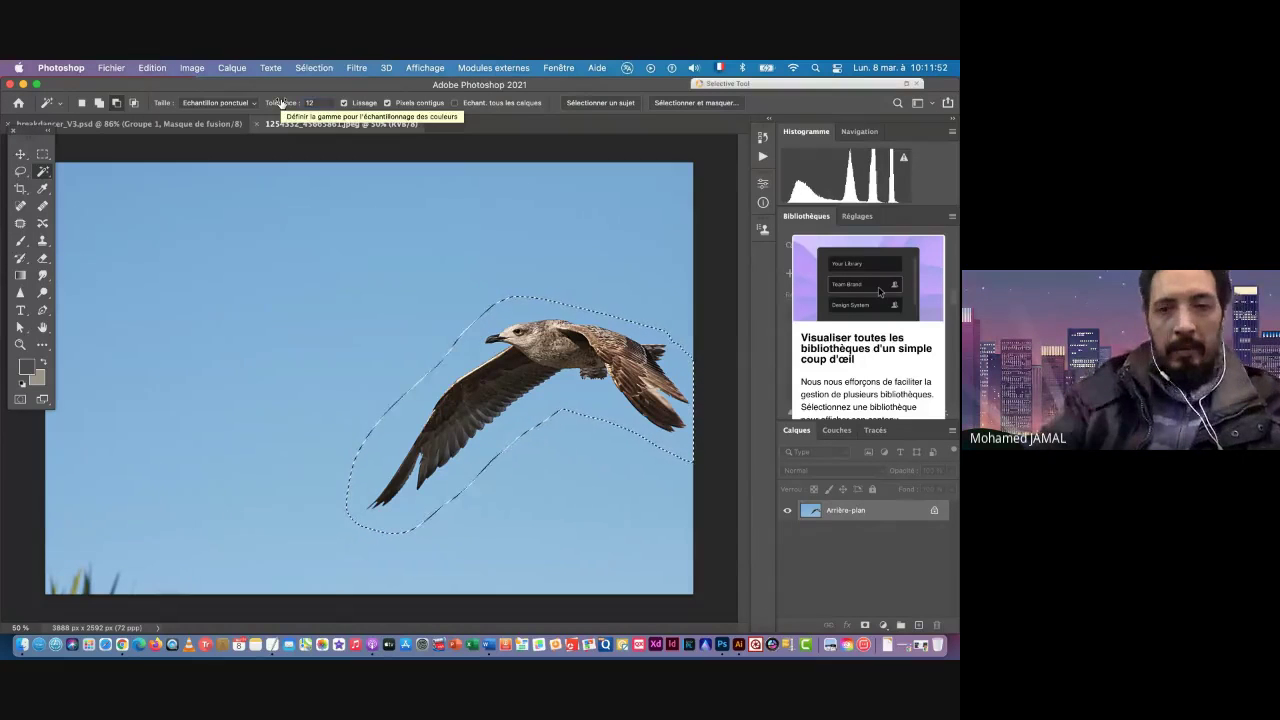
left_click(396, 453)
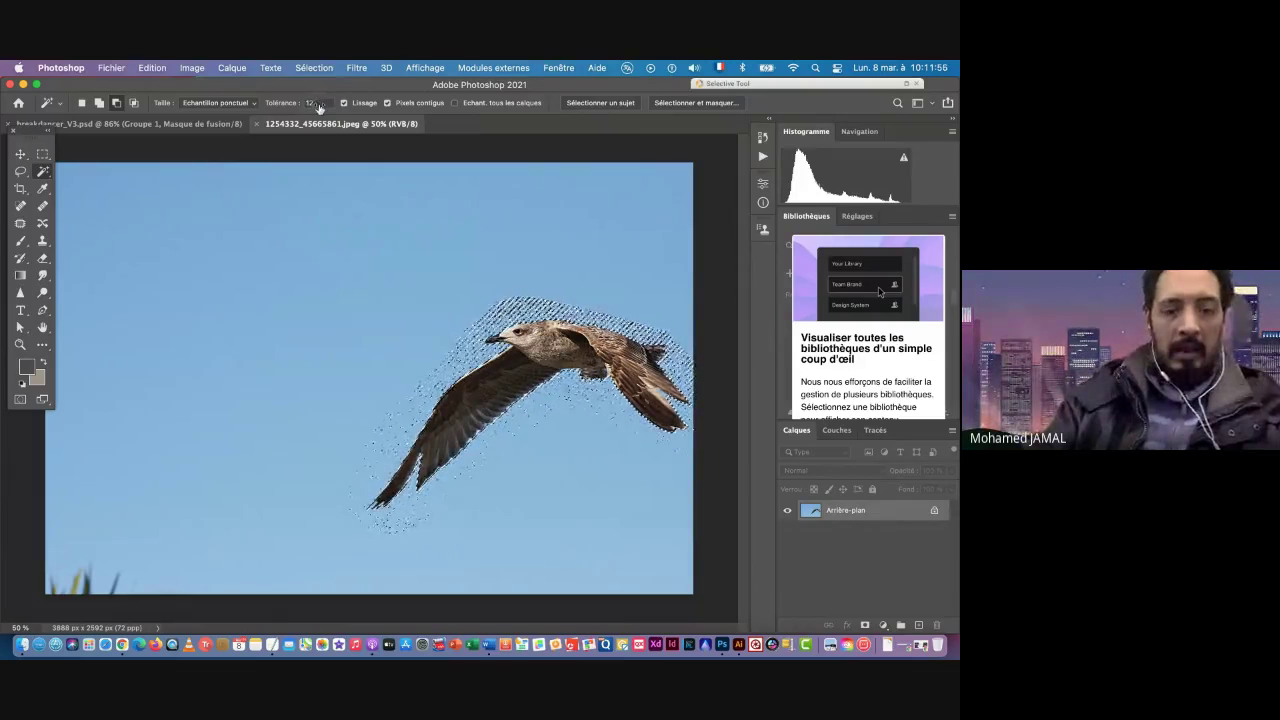
key("super+z")
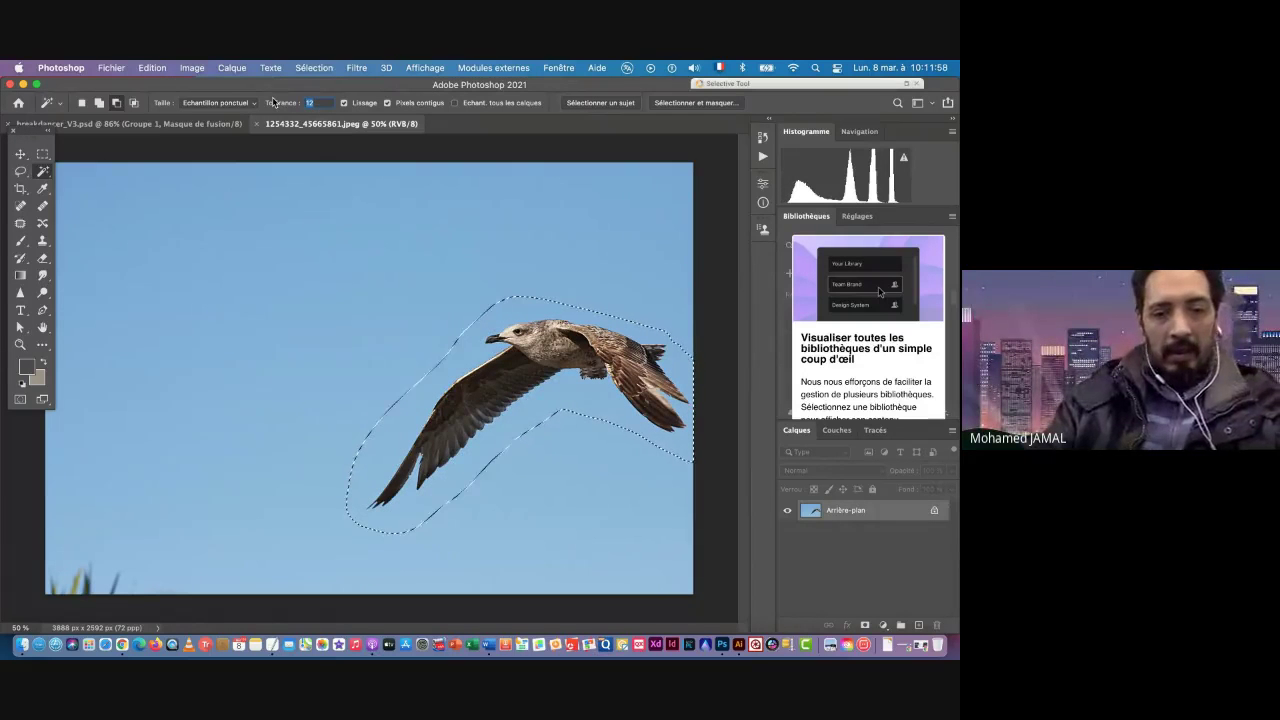
Step: Subtract the sky around the bird from the selection with the Magic Wand at a tolerance of 20 and check the edges
key("Return")
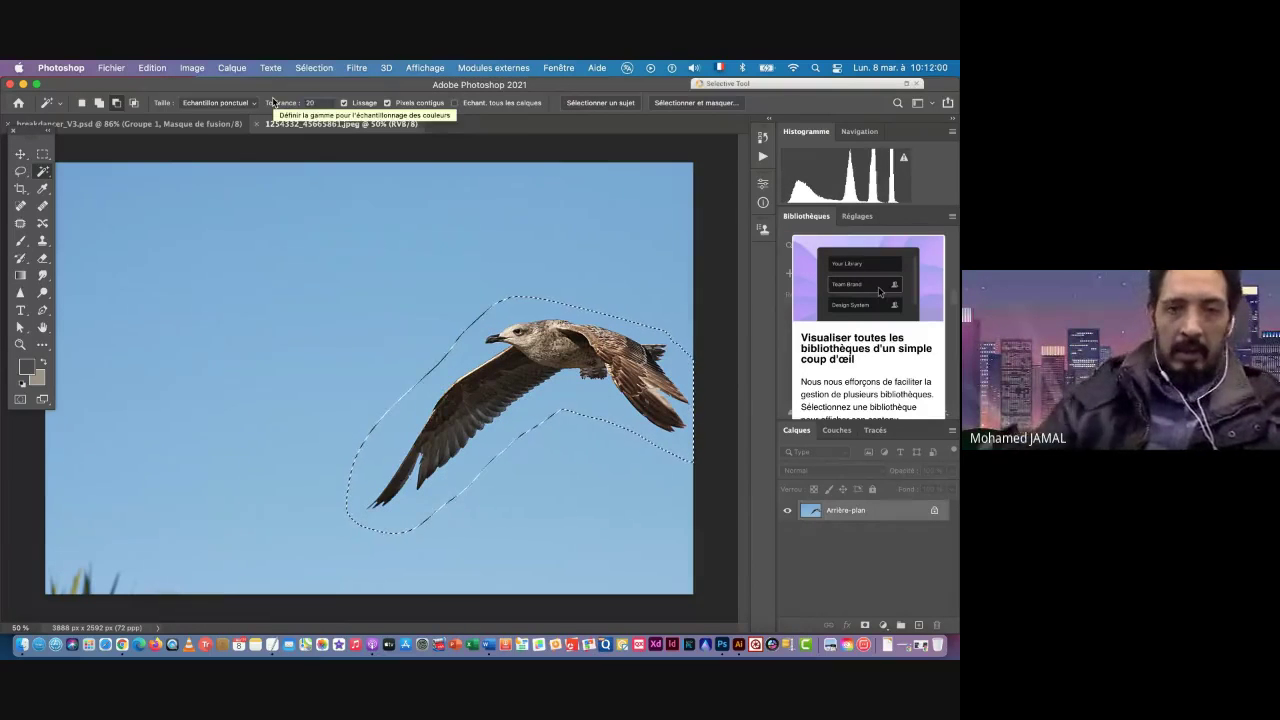
left_click(402, 425)
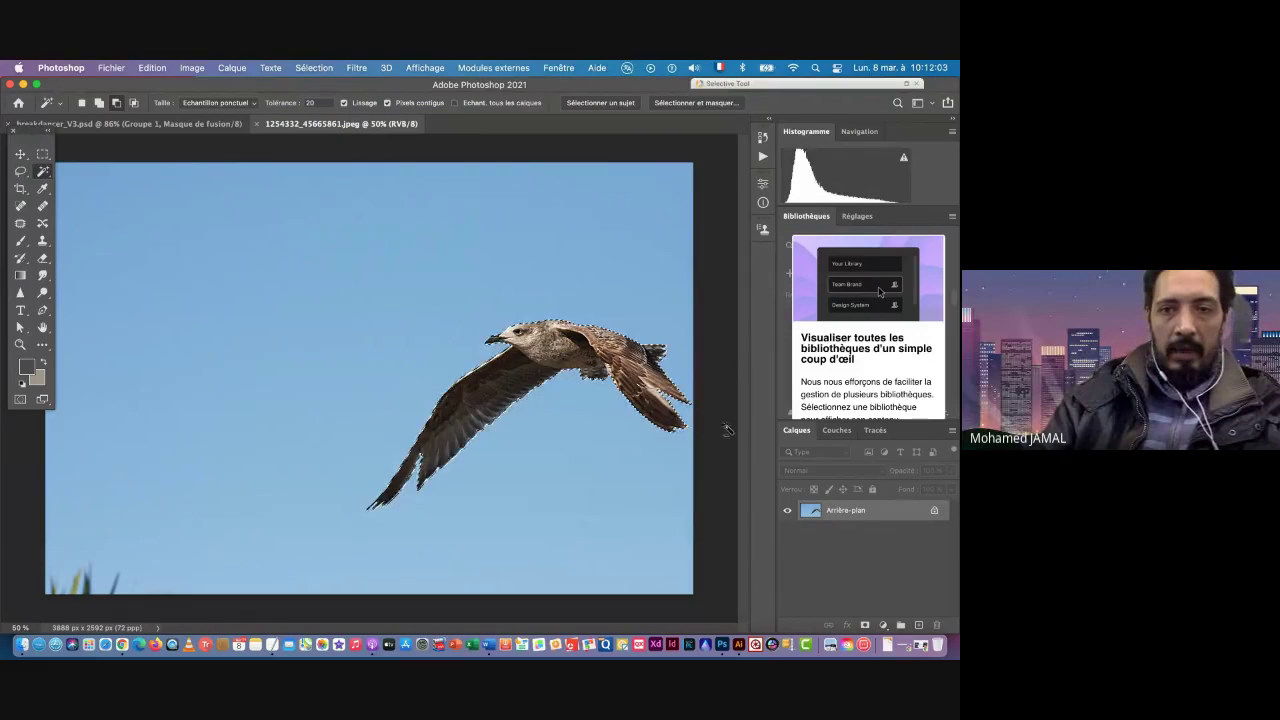
key("super+space")
left_click_drag(668, 399, 704, 400)
left_click_drag(517, 403, 571, 403)
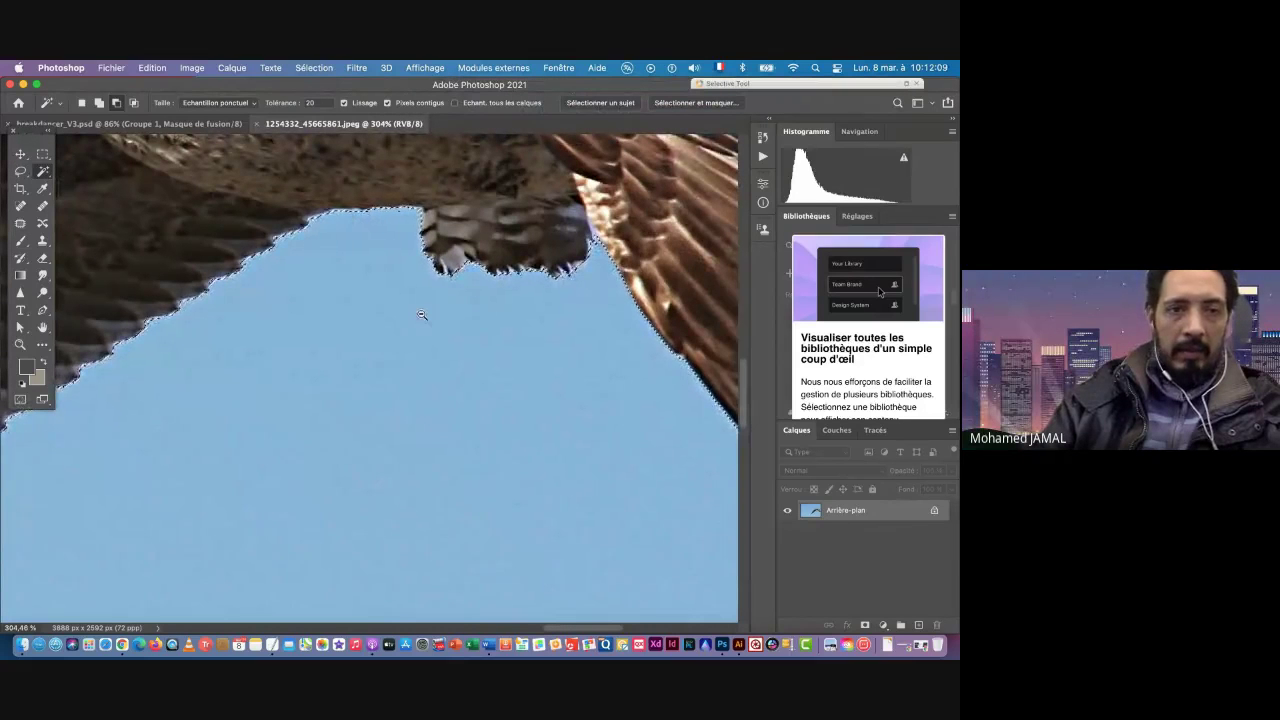
left_click_drag(423, 317, 137, 447)
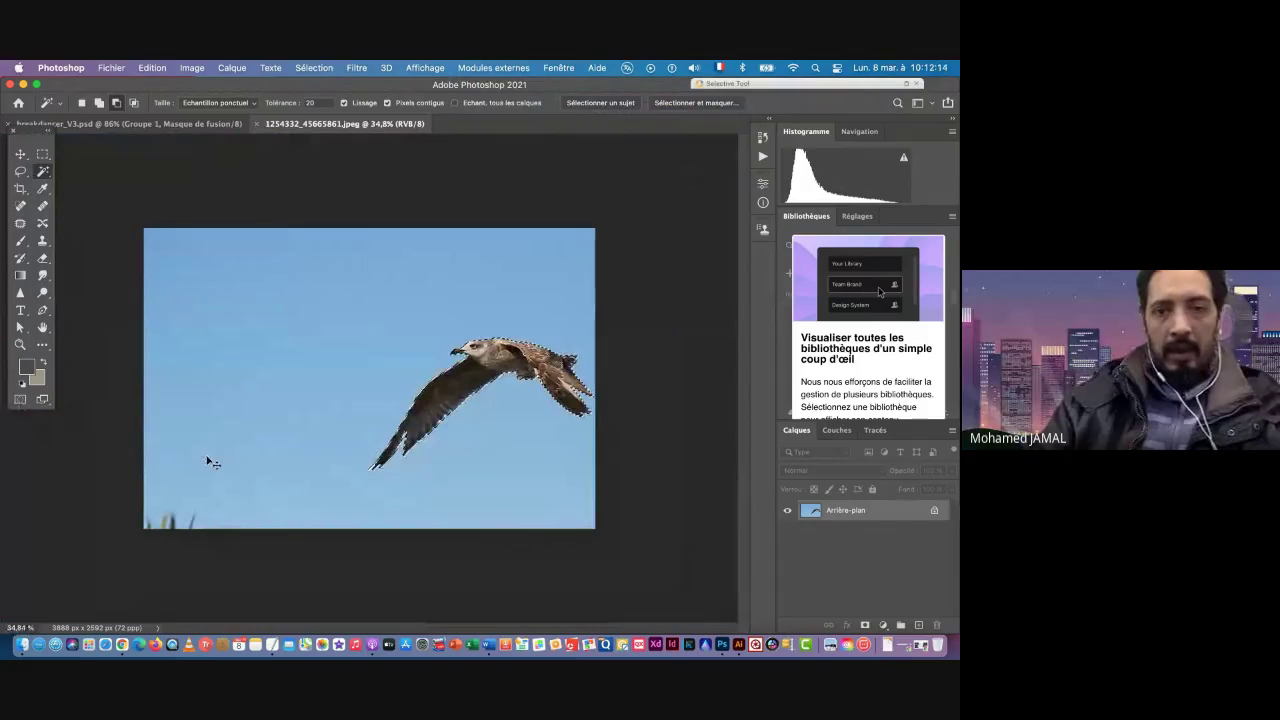
Step: Copy the selected bird and paste it into the breakdancer_V3.psd document
key("super+c")
left_click(108, 123)
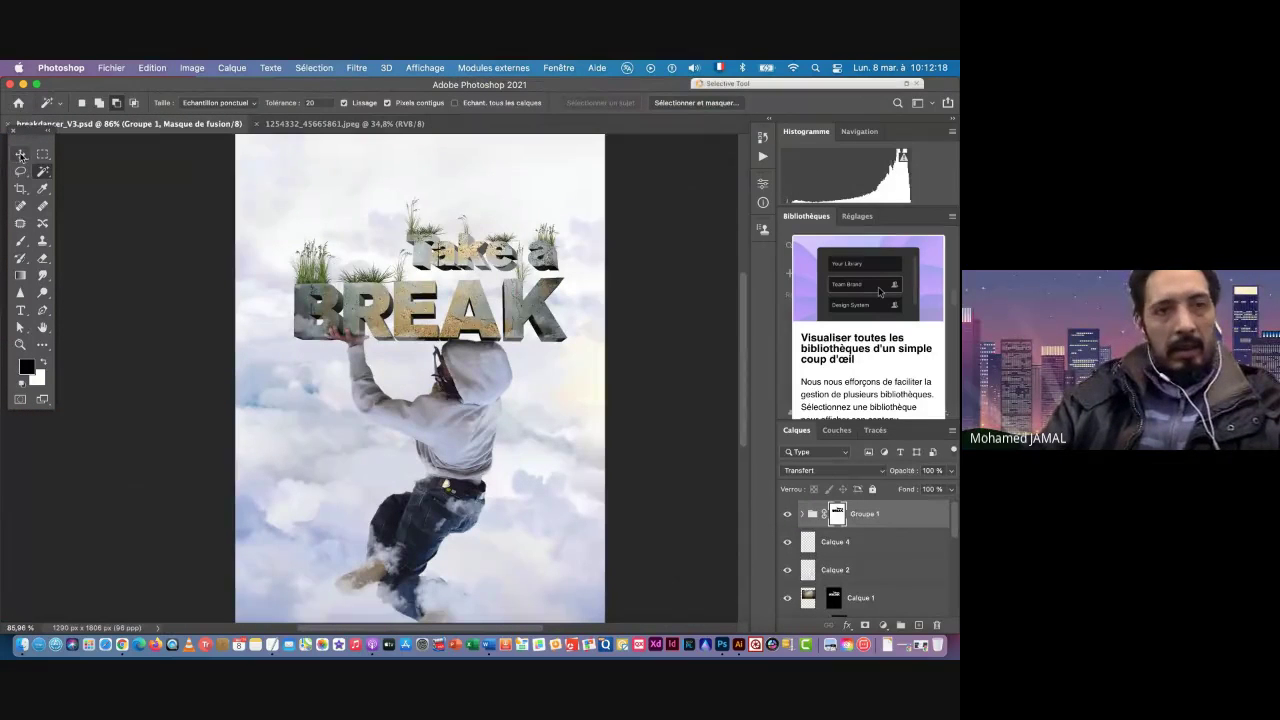
left_click(21, 155)
key("super+v")
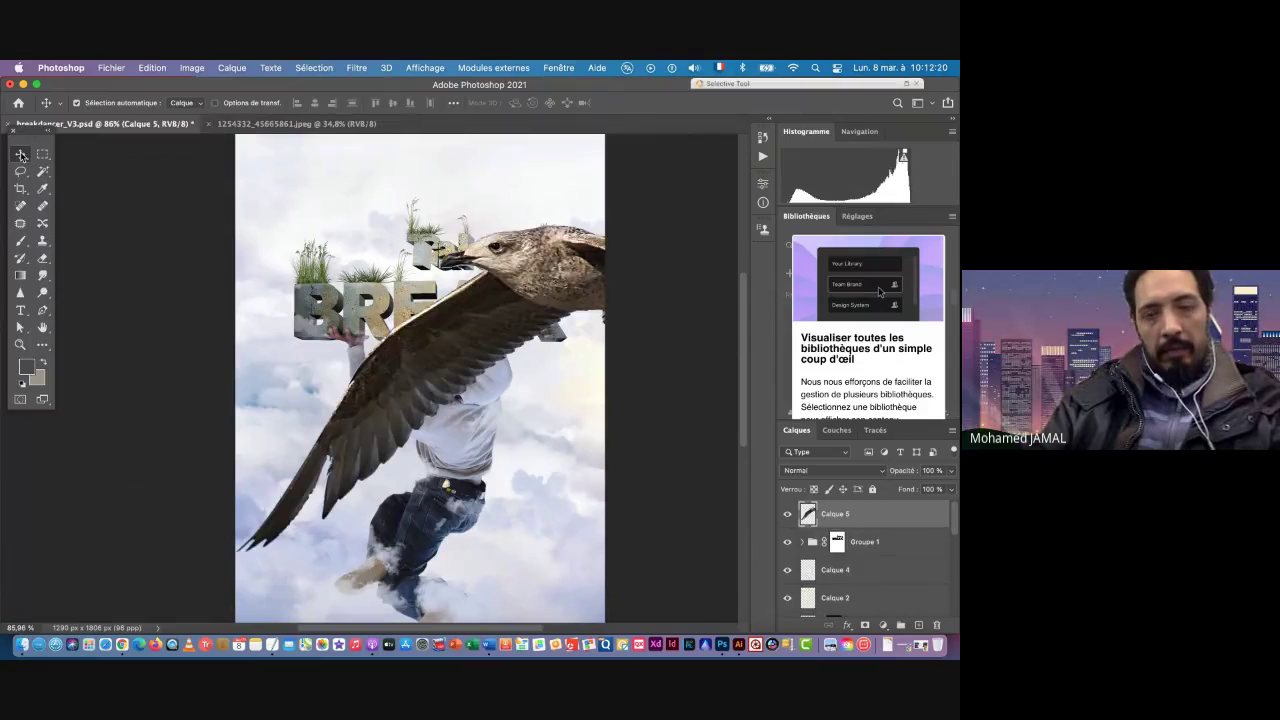
Step: Scale the pasted bird to about 17.8% and place it beside the "Take a" text, overlapping the canvas's right edge
key("super+t")
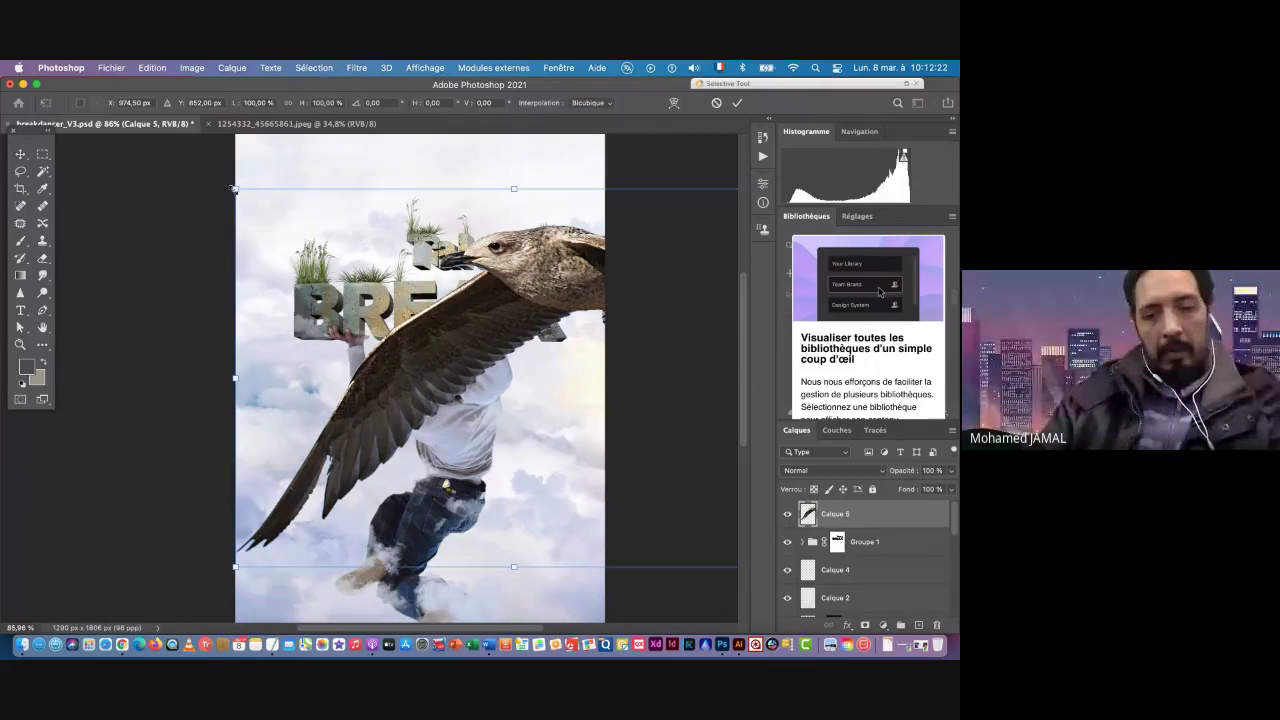
left_click_drag(234, 188, 443, 330)
left_click_drag(518, 359, 570, 282)
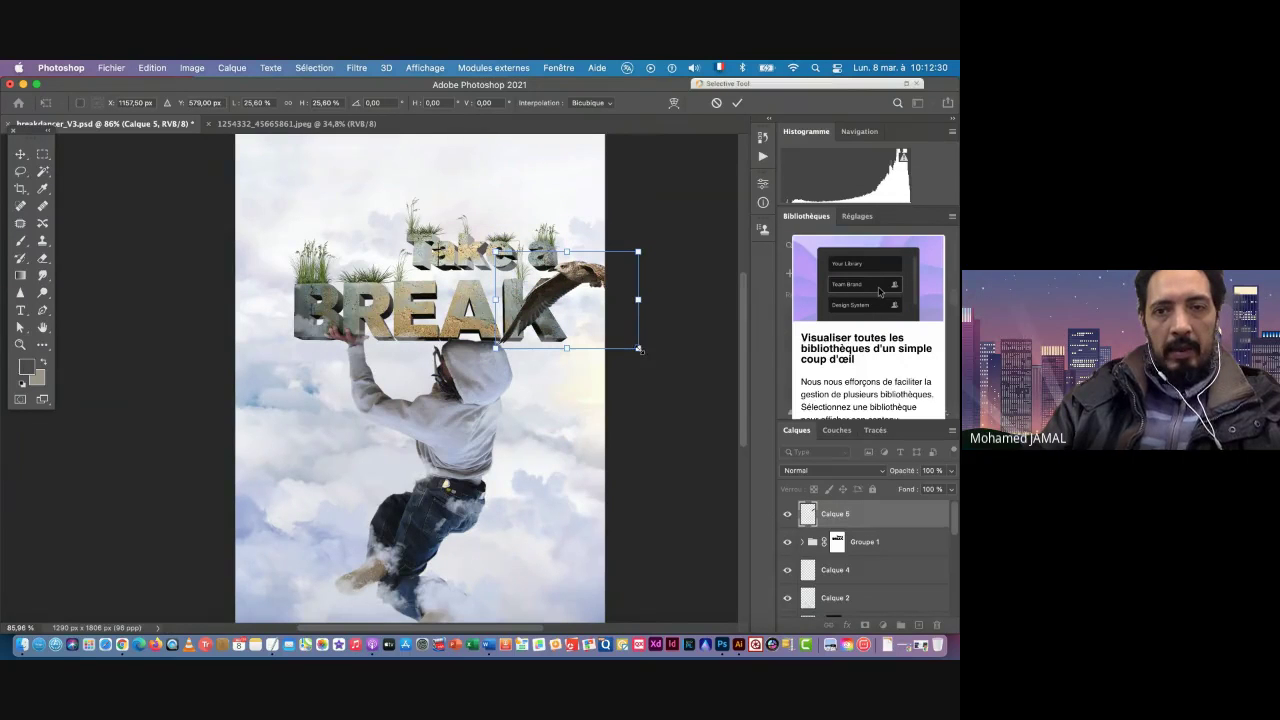
left_click_drag(638, 349, 596, 318)
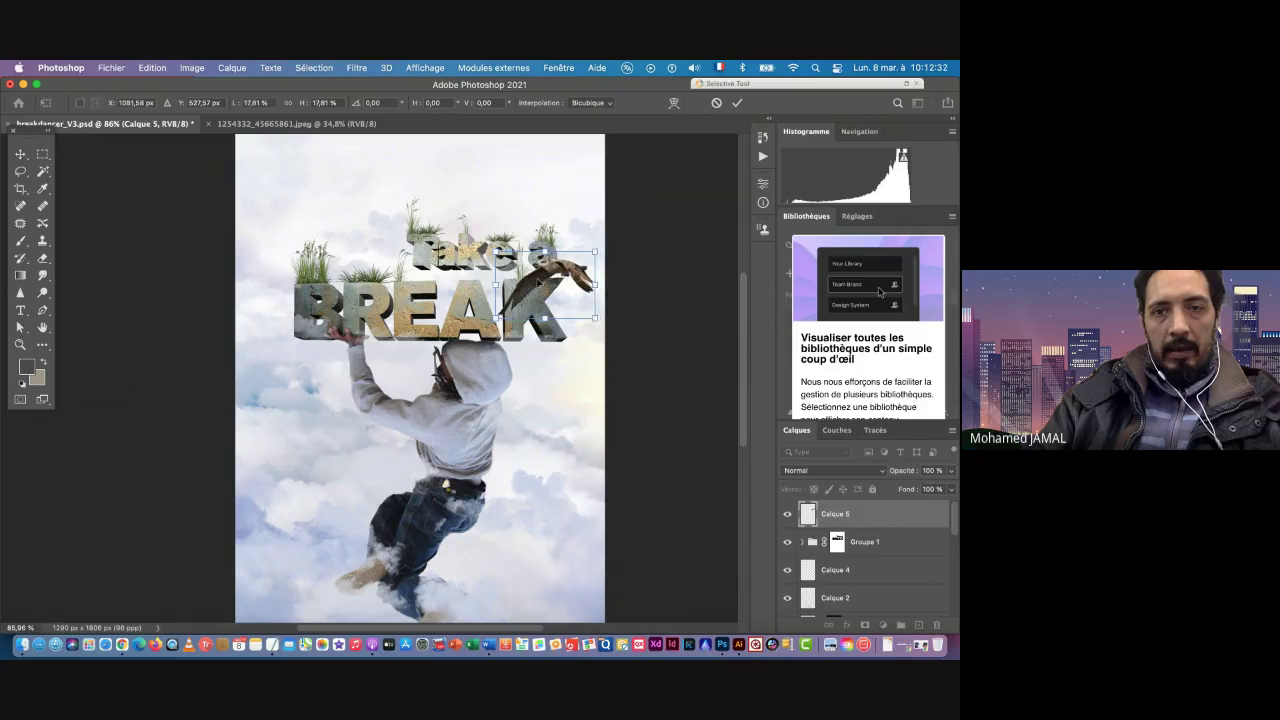
left_click_drag(539, 282, 566, 228)
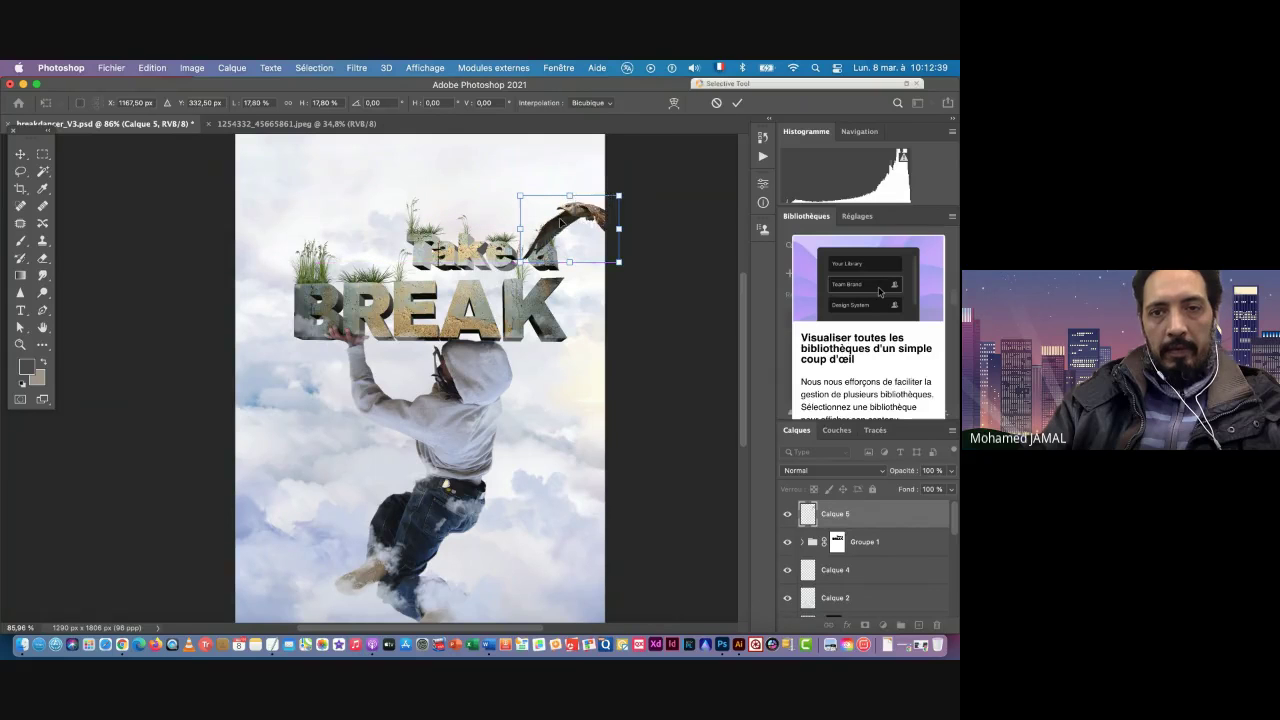
key("Return")
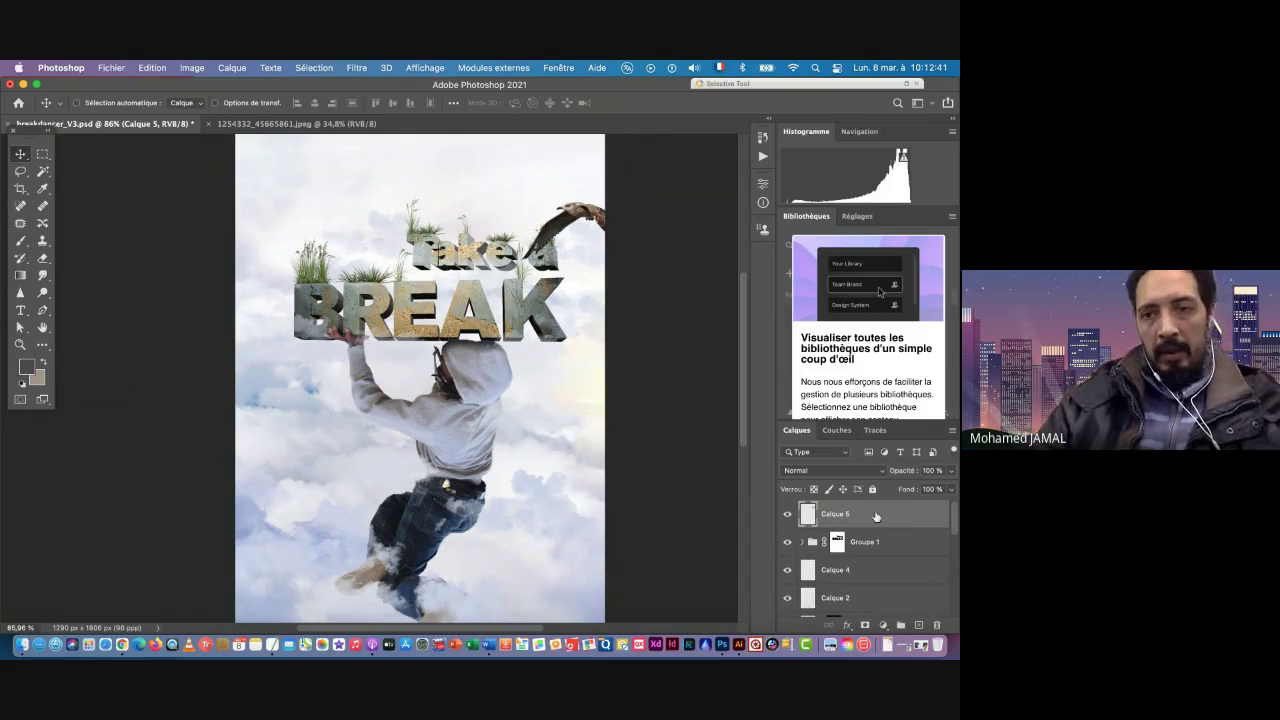
Step: Move the bird layer directly below the Arrière-plan copie layer and nudge the bird slightly upward
left_click_drag(877, 517, 862, 563)
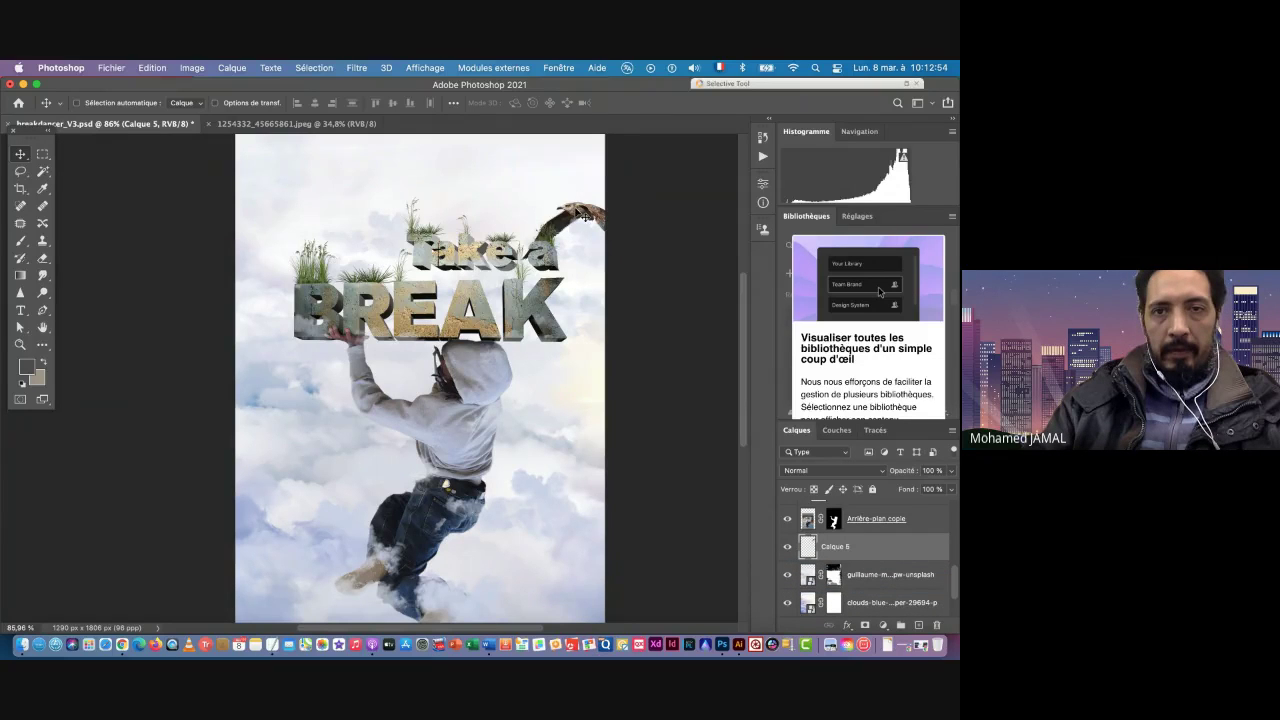
left_click_drag(575, 209, 572, 204)
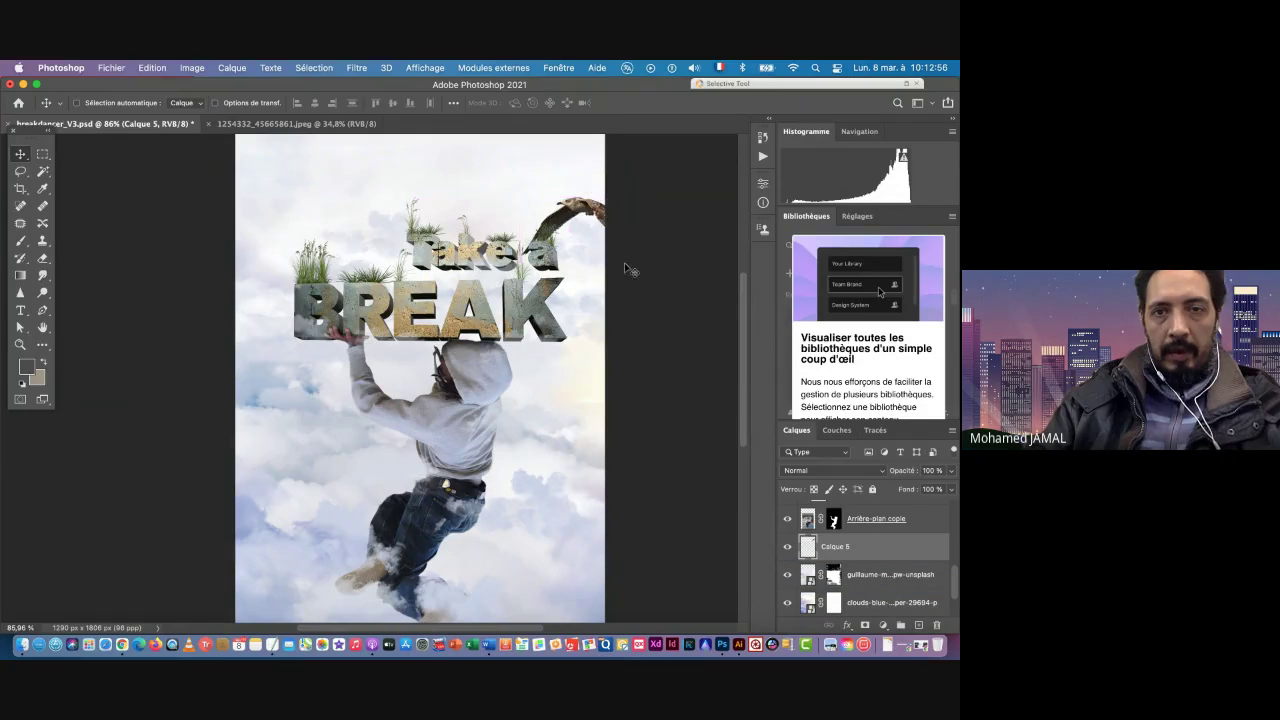
Step: Save breakdancer_V3.psd and close the 1254332_45665861.jpeg source image
key("super+s")
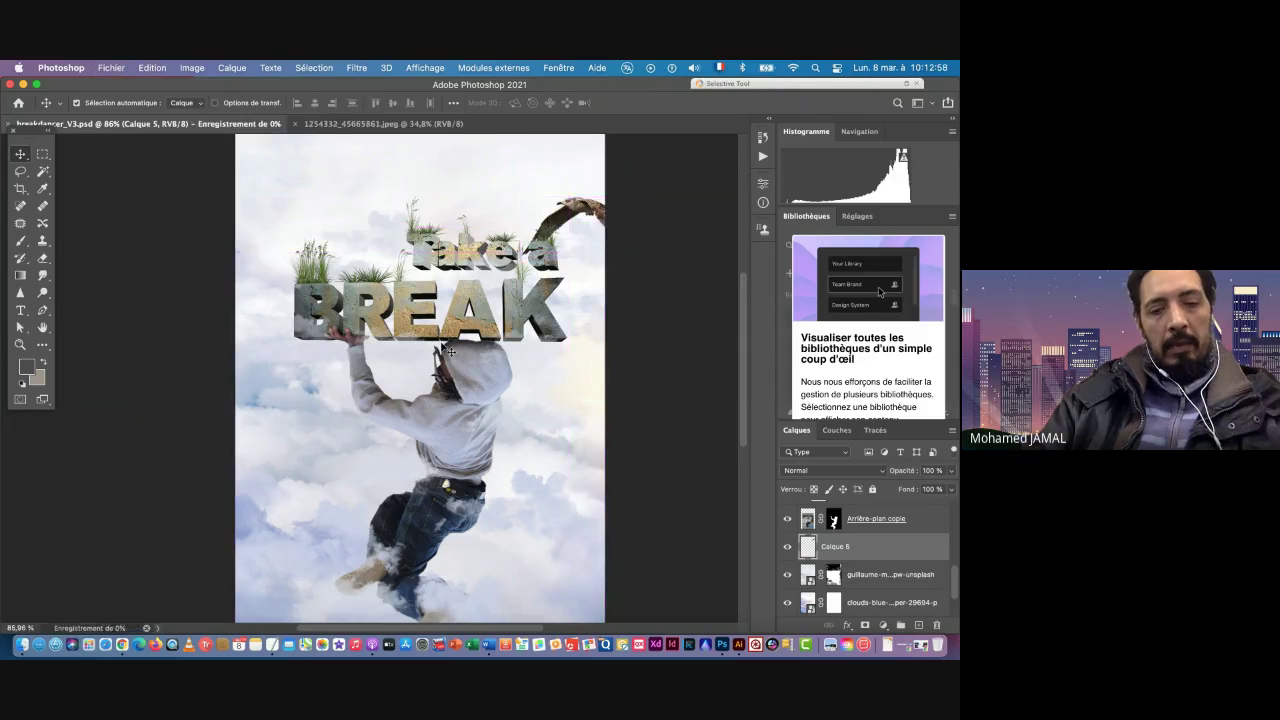
left_click(274, 123)
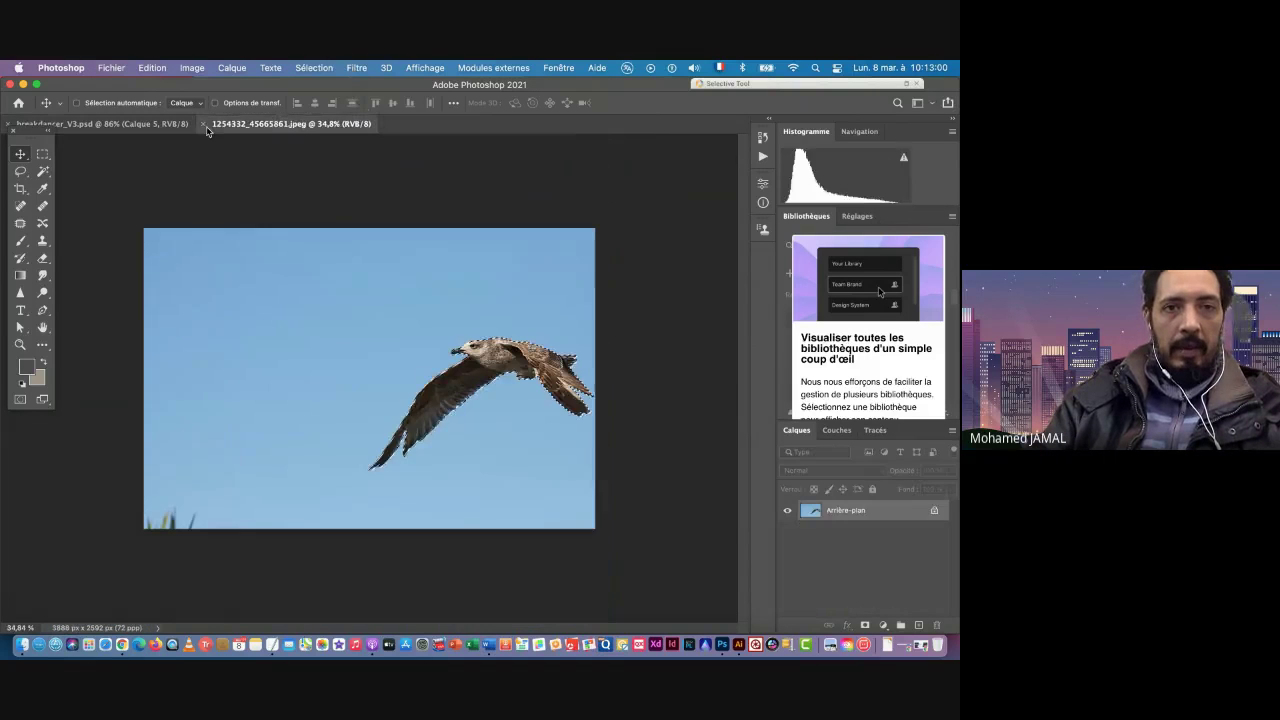
left_click(202, 124)
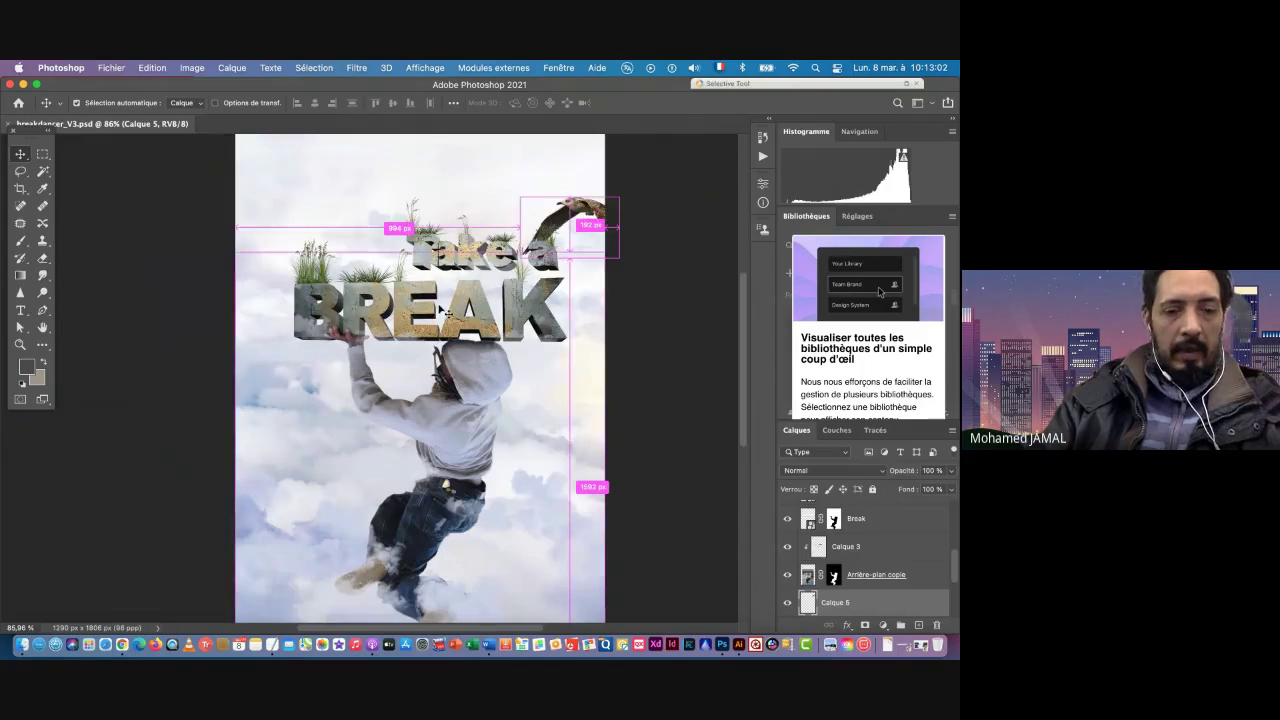
Step: Switch to Finder and open the two-gull image 1341396_83031778.jpeg in Photoshop
key("super+Tab")
left_click(303, 375)
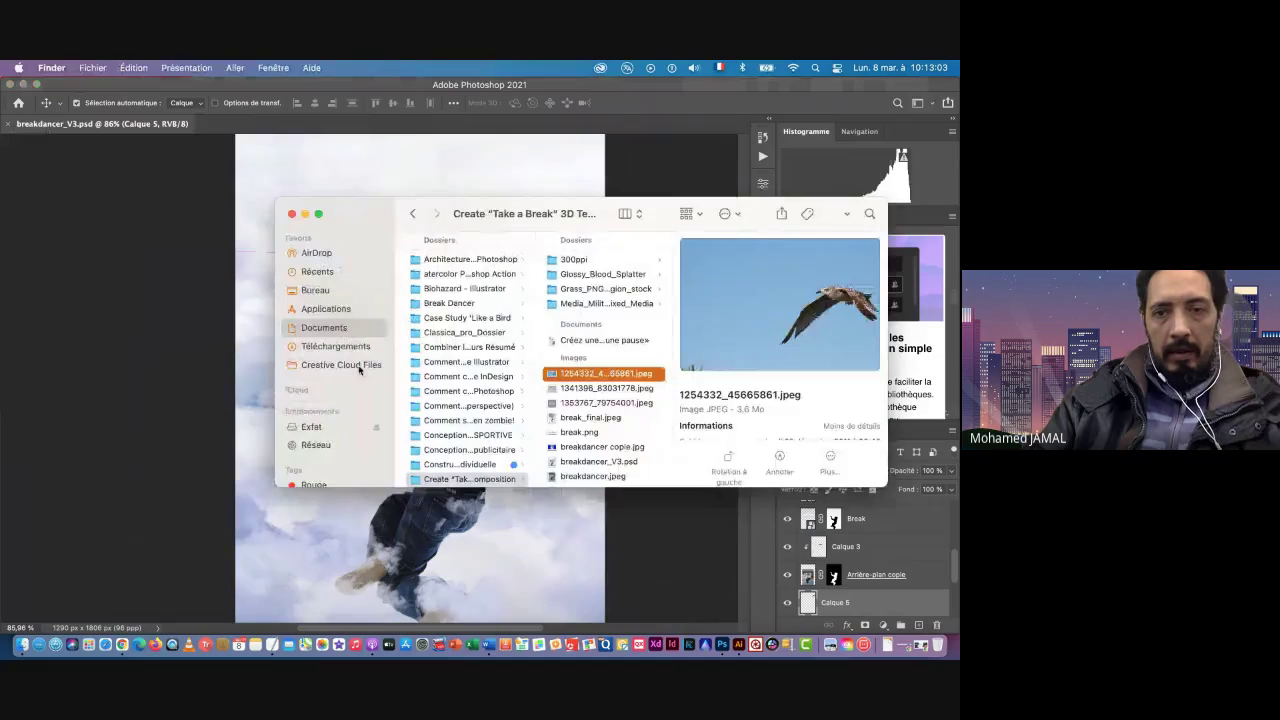
left_click(605, 388)
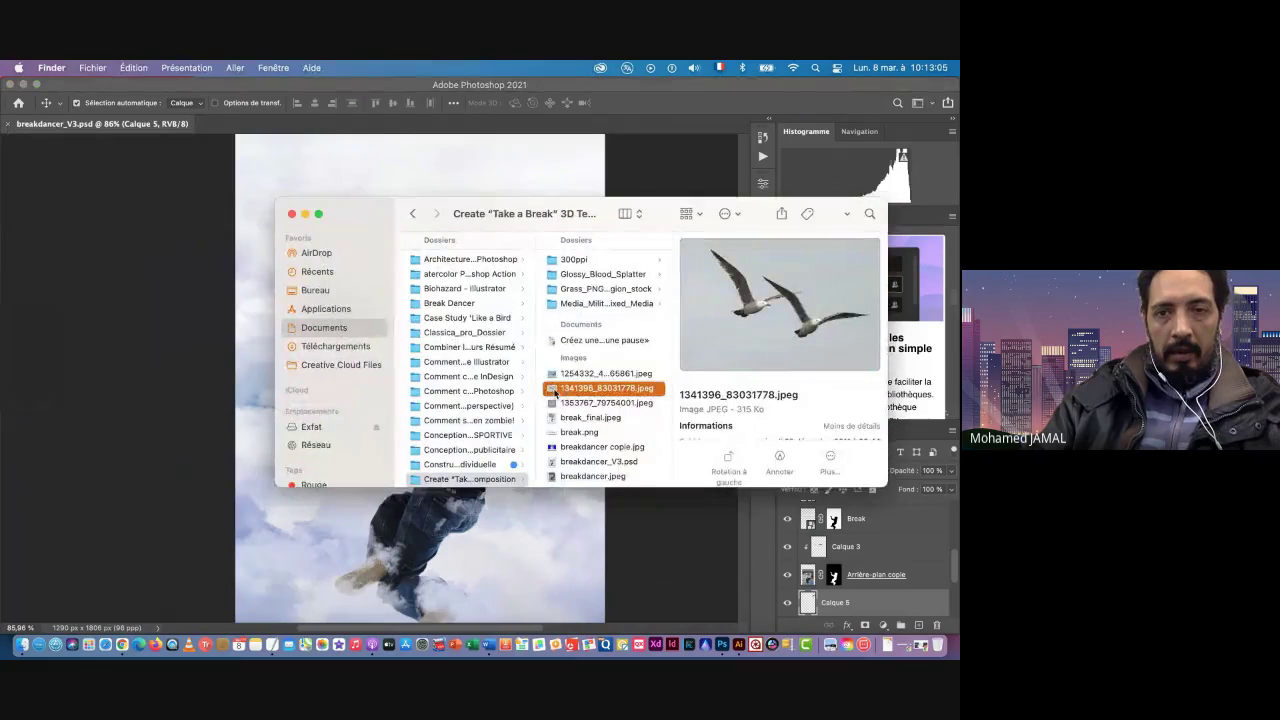
left_click_drag(551, 392, 722, 644)
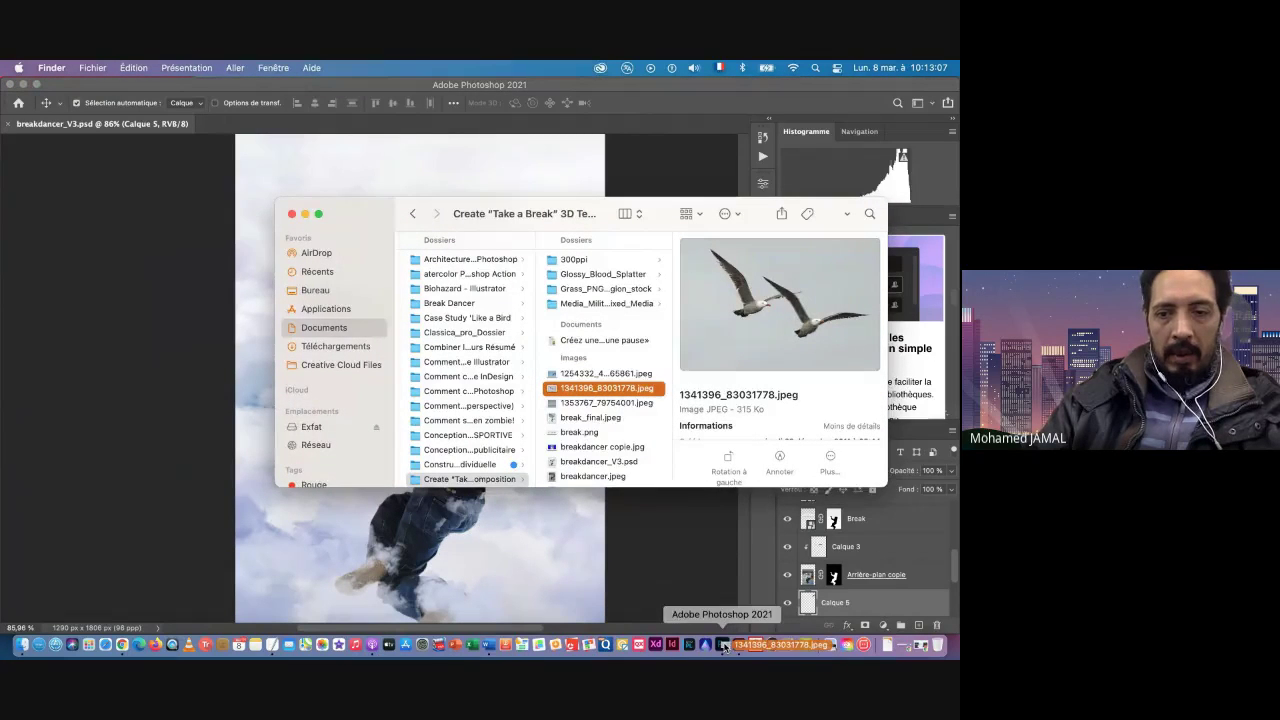
left_click(595, 430)
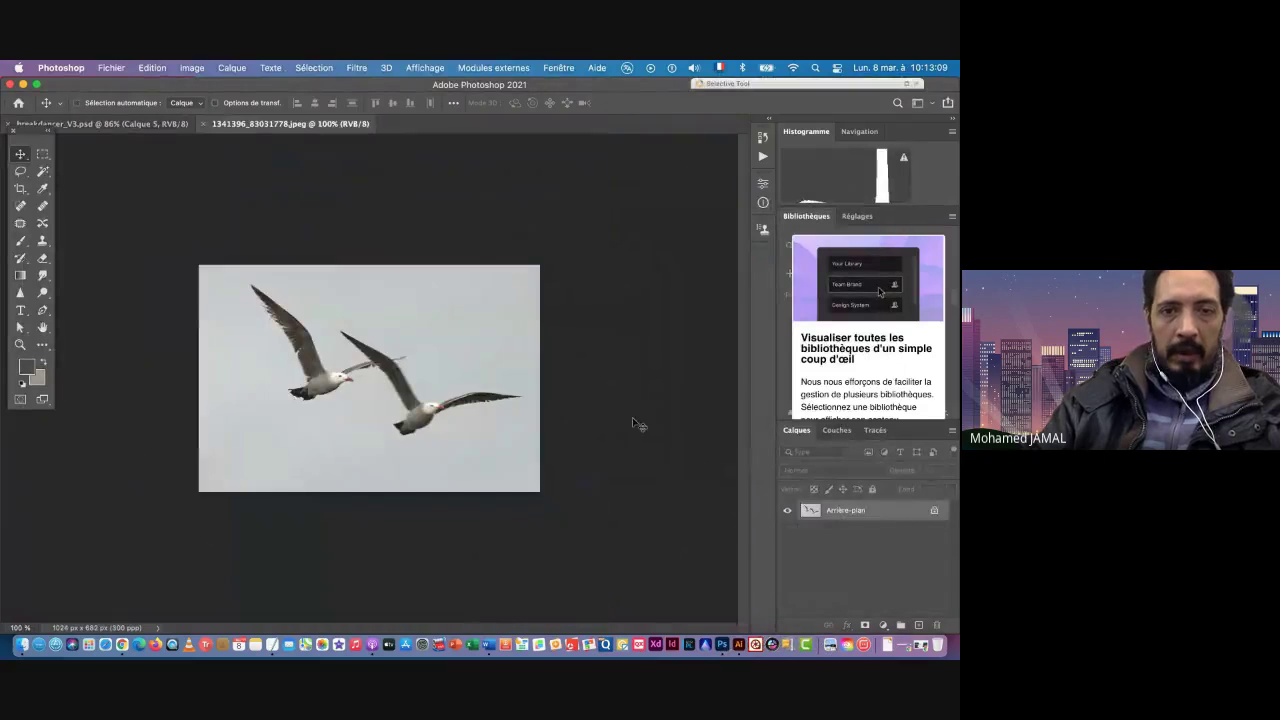
Step: Try to isolate the two gulls with a loose lasso selection and by subtracting the sky with the Magic Wand at tolerance 20
left_click(20, 171)
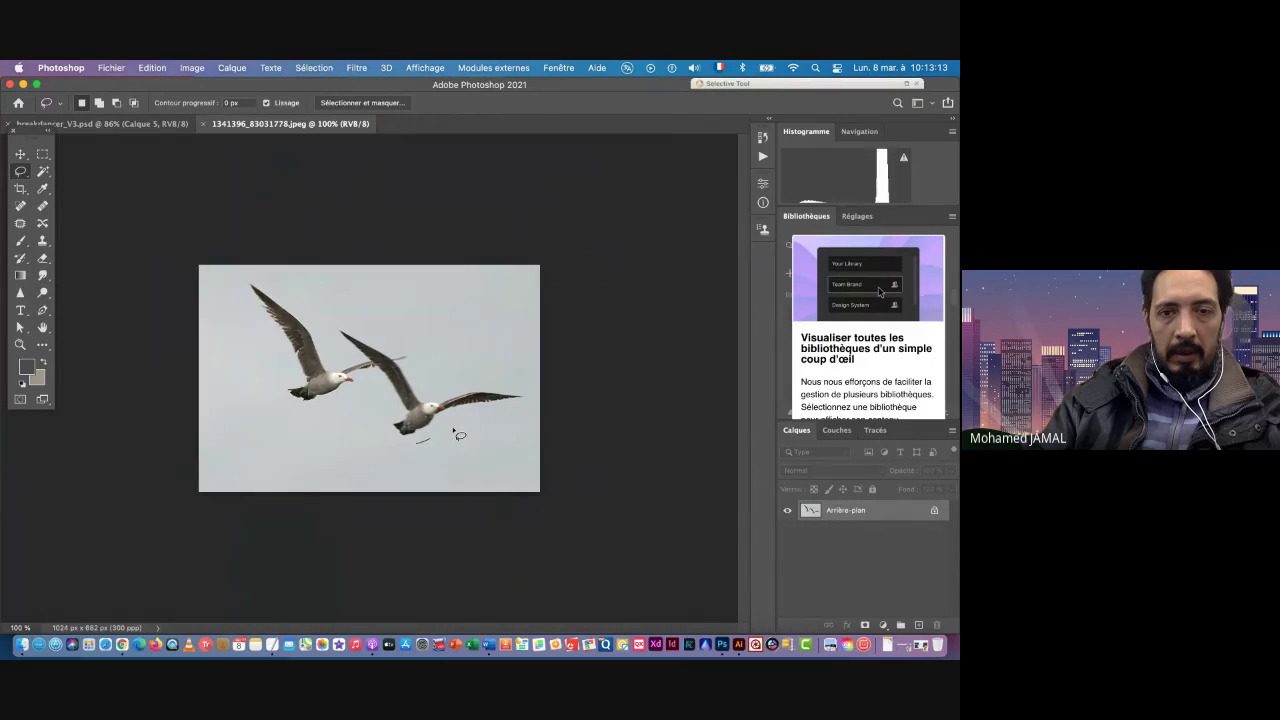
mouse_move(455, 432)
left_mouse_down()
mouse_move(539, 405)
mouse_move(525, 379)
mouse_move(425, 383)
mouse_move(409, 345)
mouse_move(342, 319)
left_mouse_up()
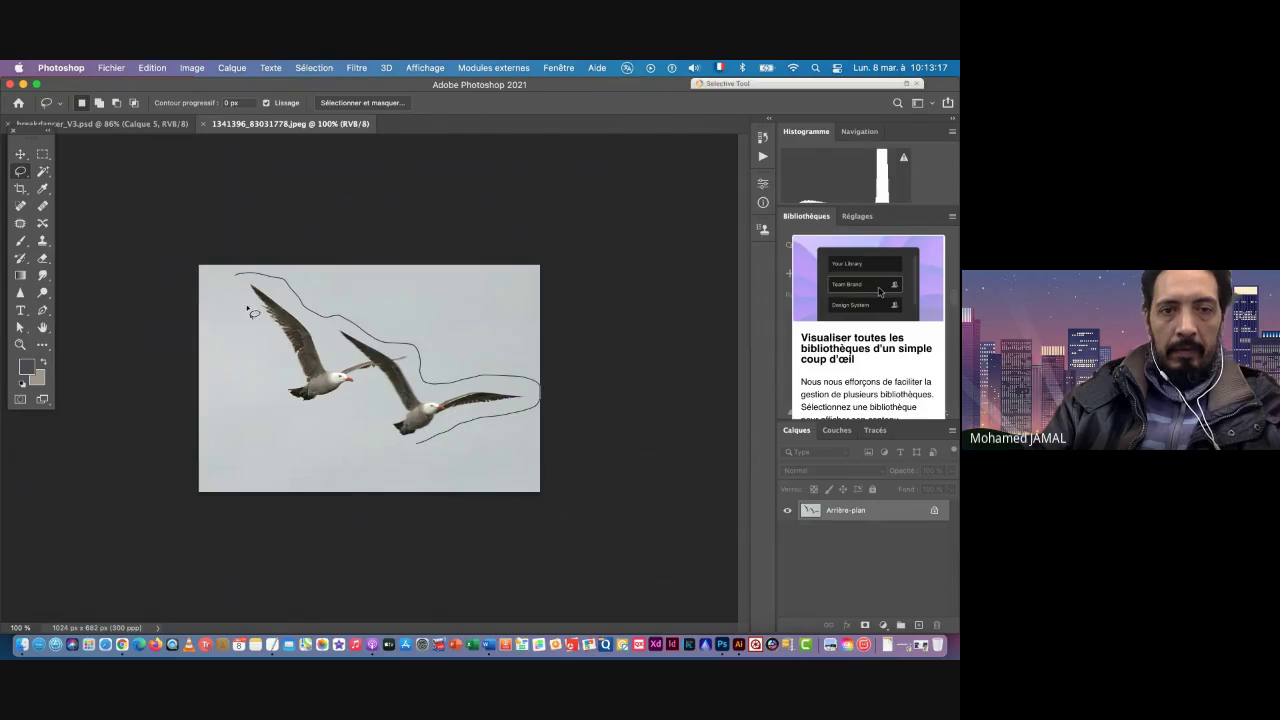
mouse_move(252, 313)
left_mouse_down()
mouse_move(275, 353)
mouse_move(273, 411)
mouse_move(415, 455)
left_mouse_up()
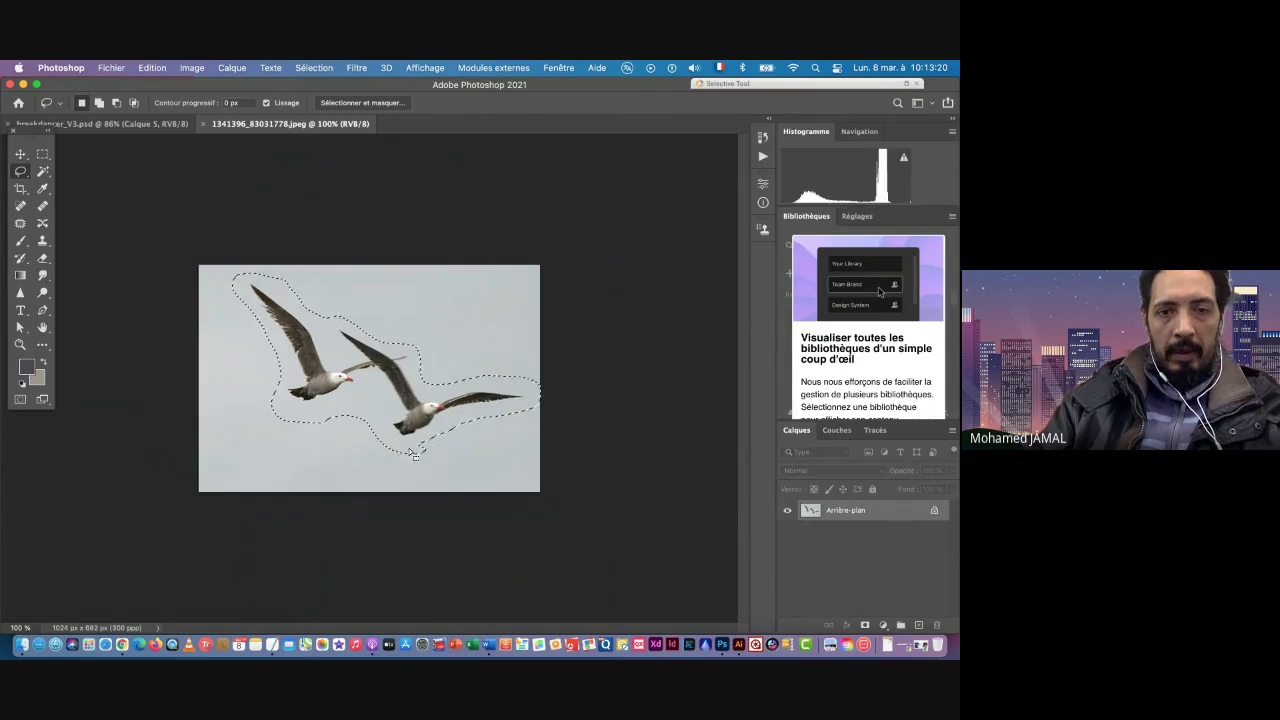
left_click(43, 172)
left_click(335, 353)
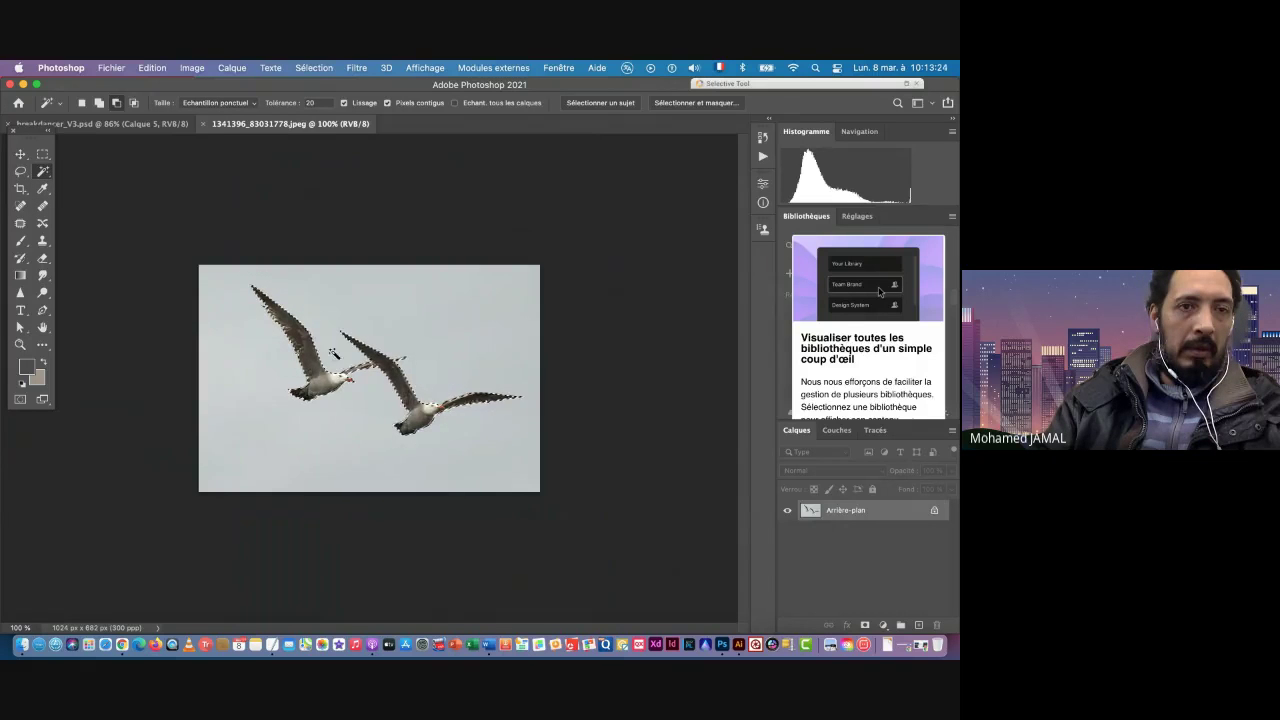
left_click_drag(286, 370, 420, 428)
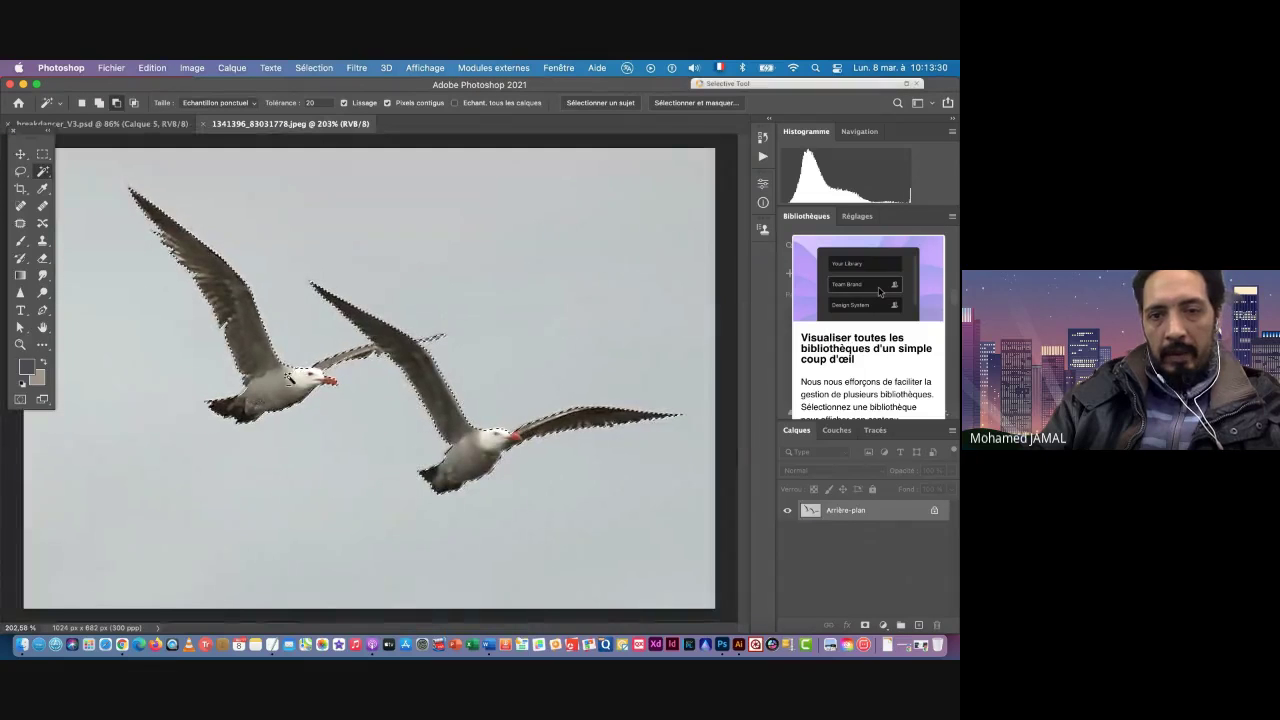
left_click(279, 325)
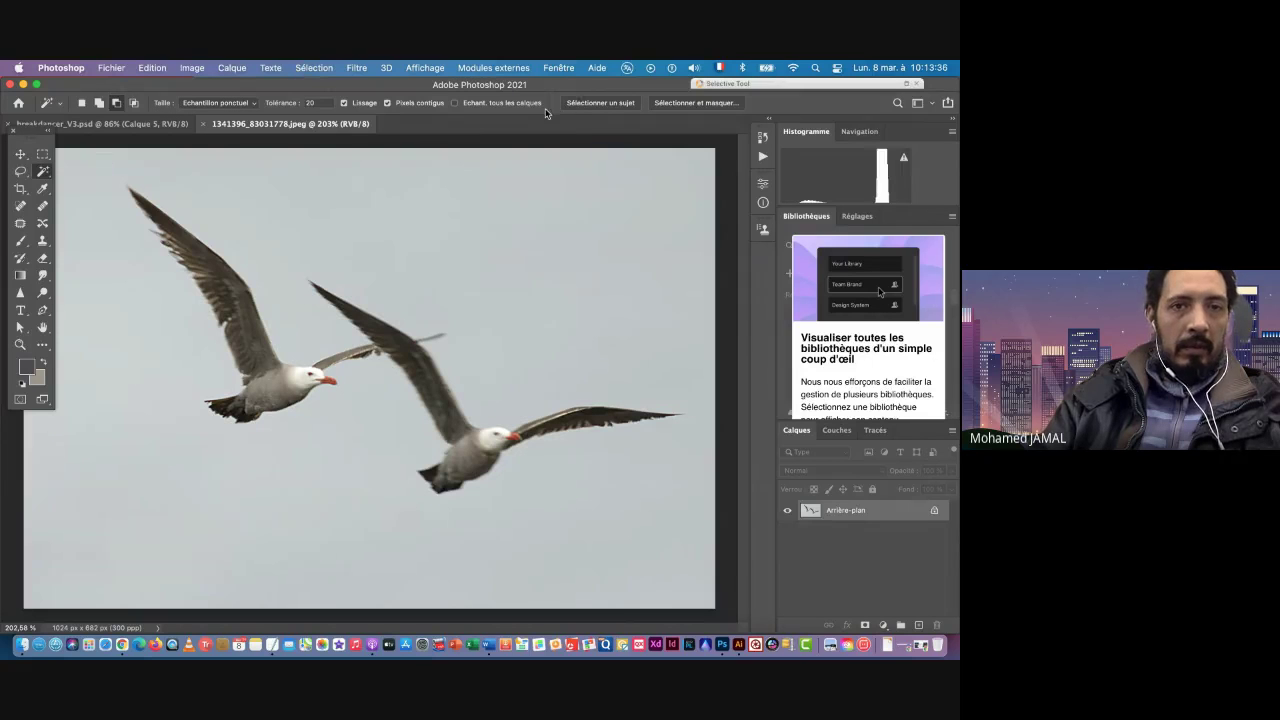
Step: Try to select both gulls automatically with Select Subject and inspect the wing edges
left_click(601, 103)
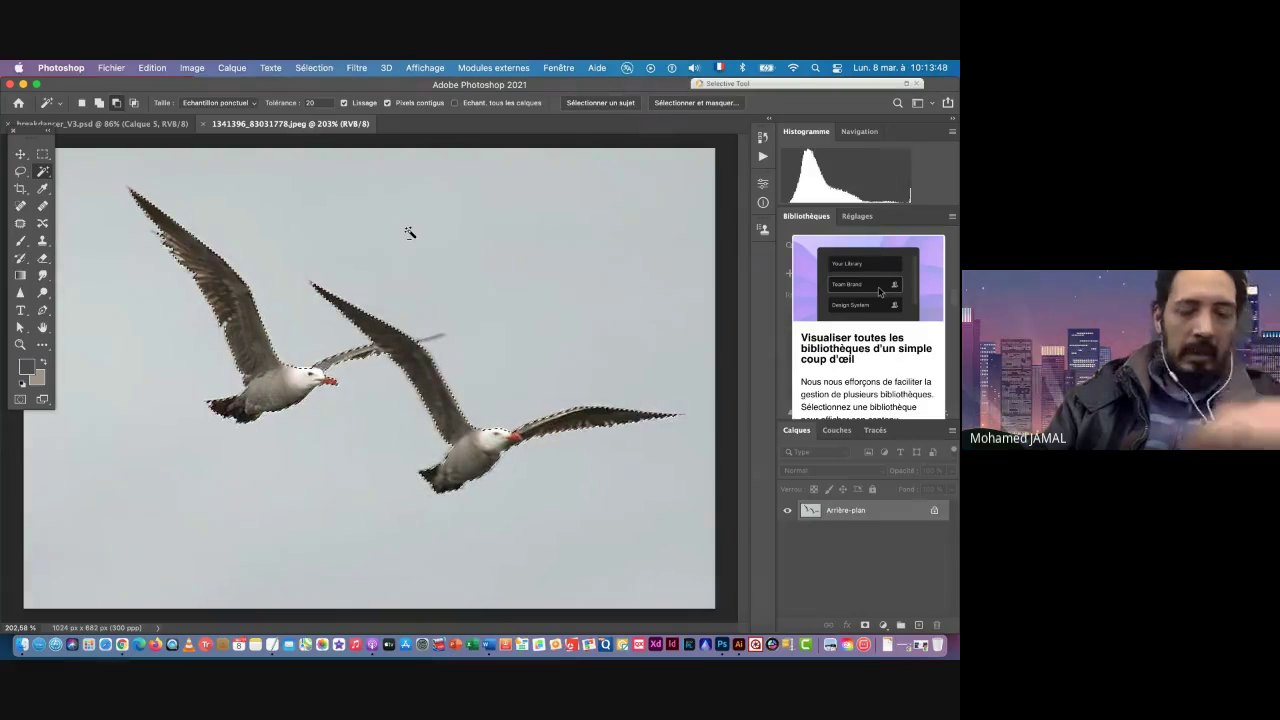
scroll(411, 394, "down", 1)
scroll(411, 394, "down", 3)
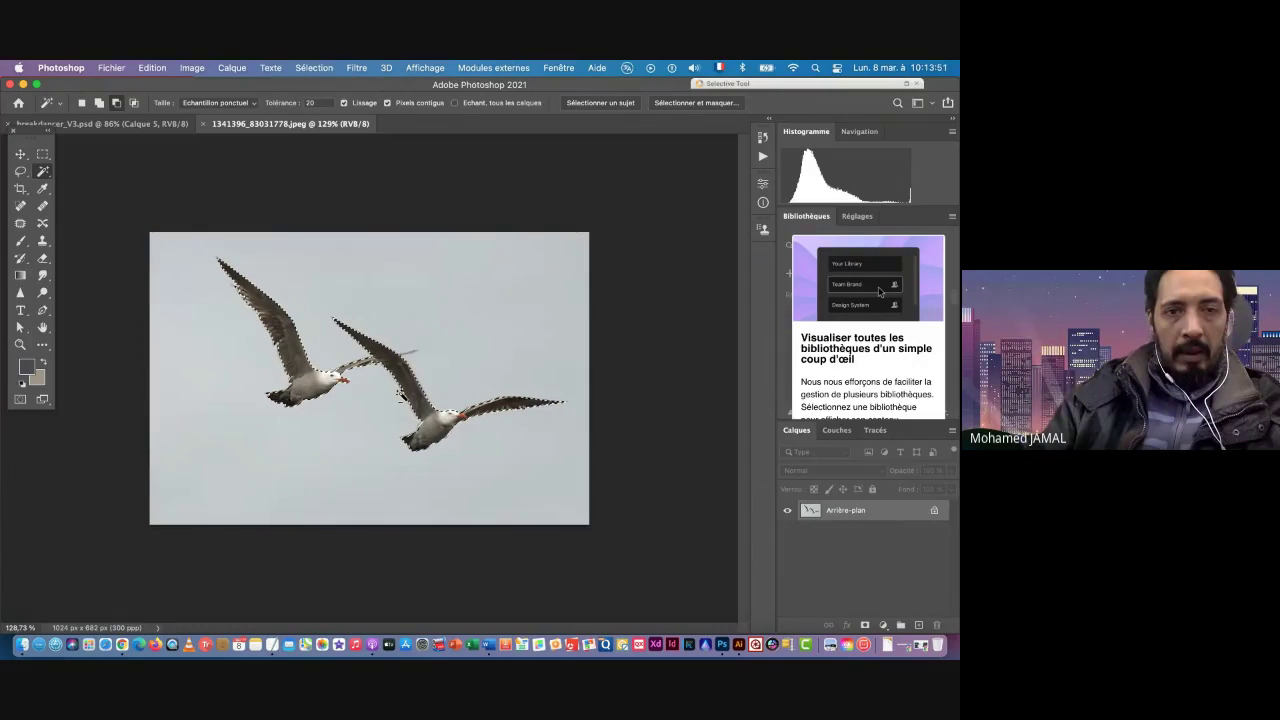
scroll(427, 335, "up", 3)
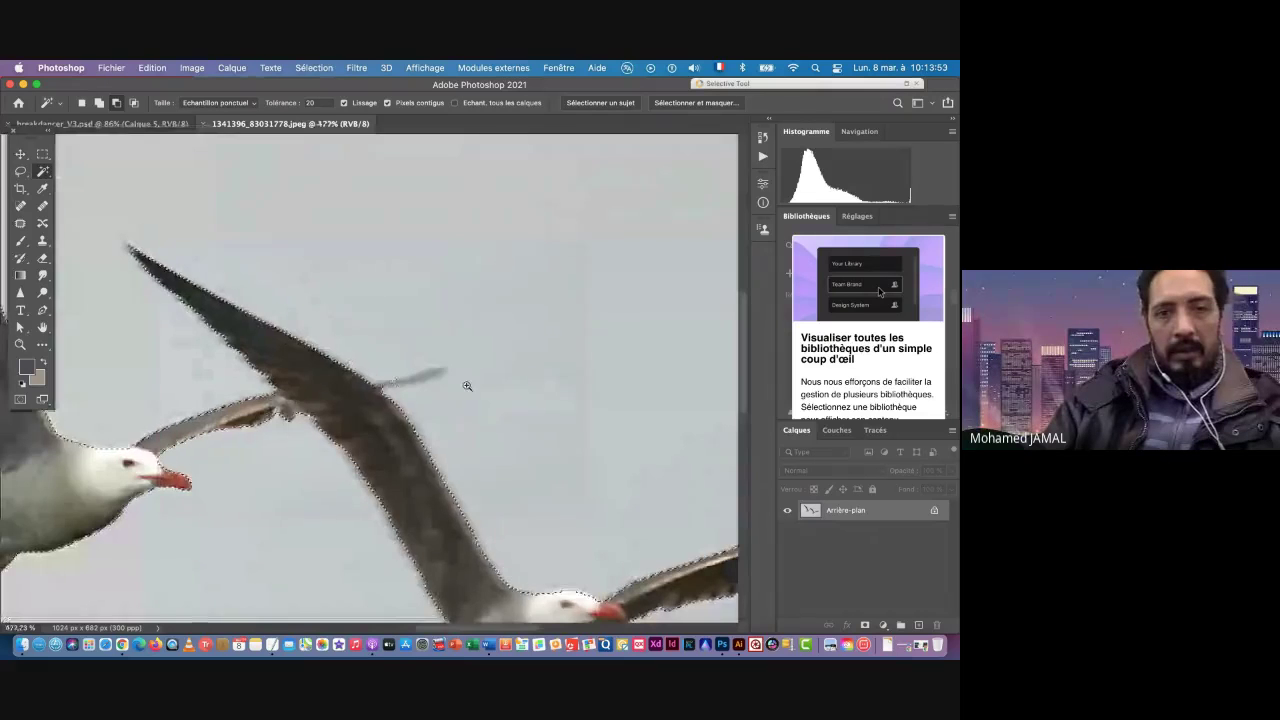
scroll(420, 360, "down", 3)
scroll(410, 390, "up", 1)
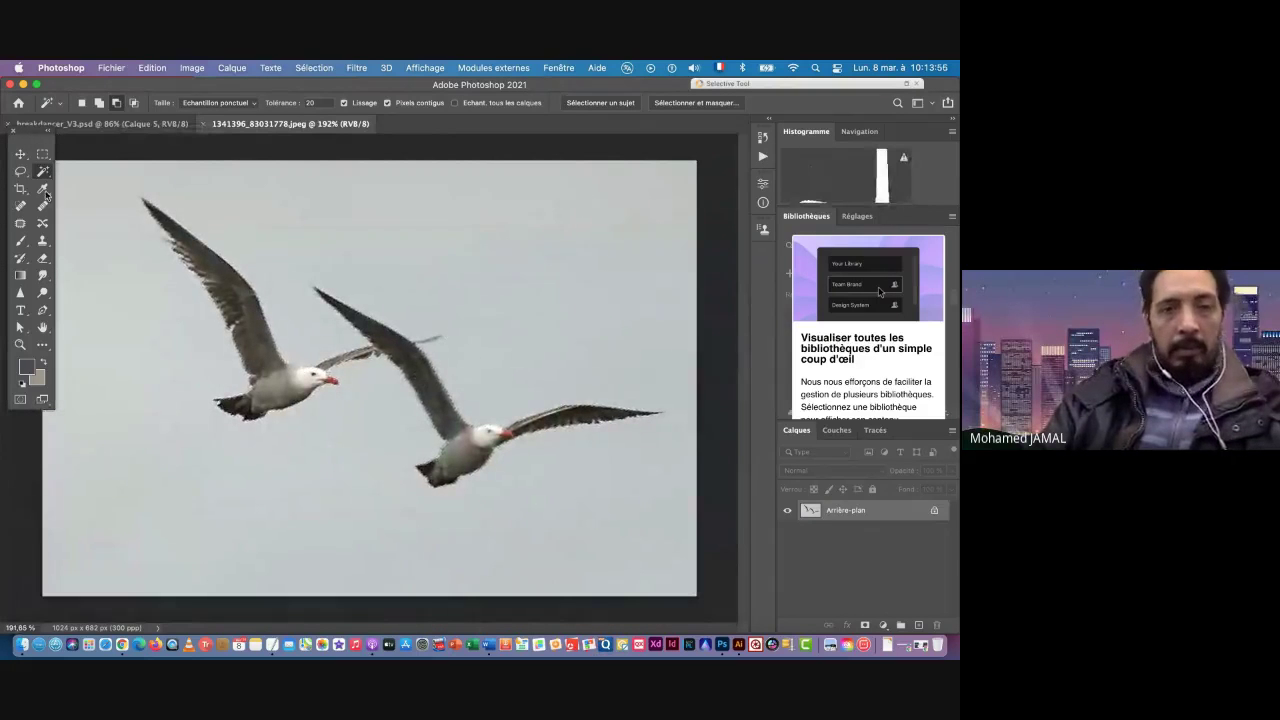
Step: Draw a loose freehand lasso selection around both gulls
left_click(20, 171)
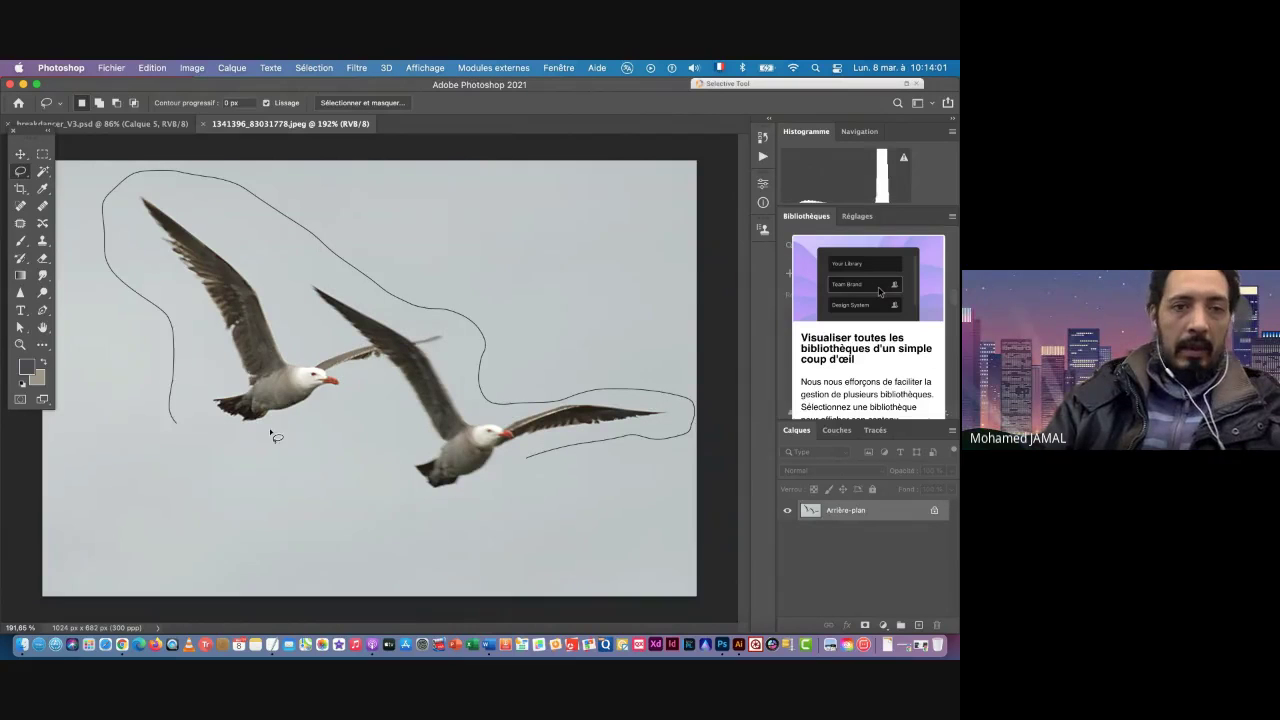
left_click_drag(531, 467, 528, 466)
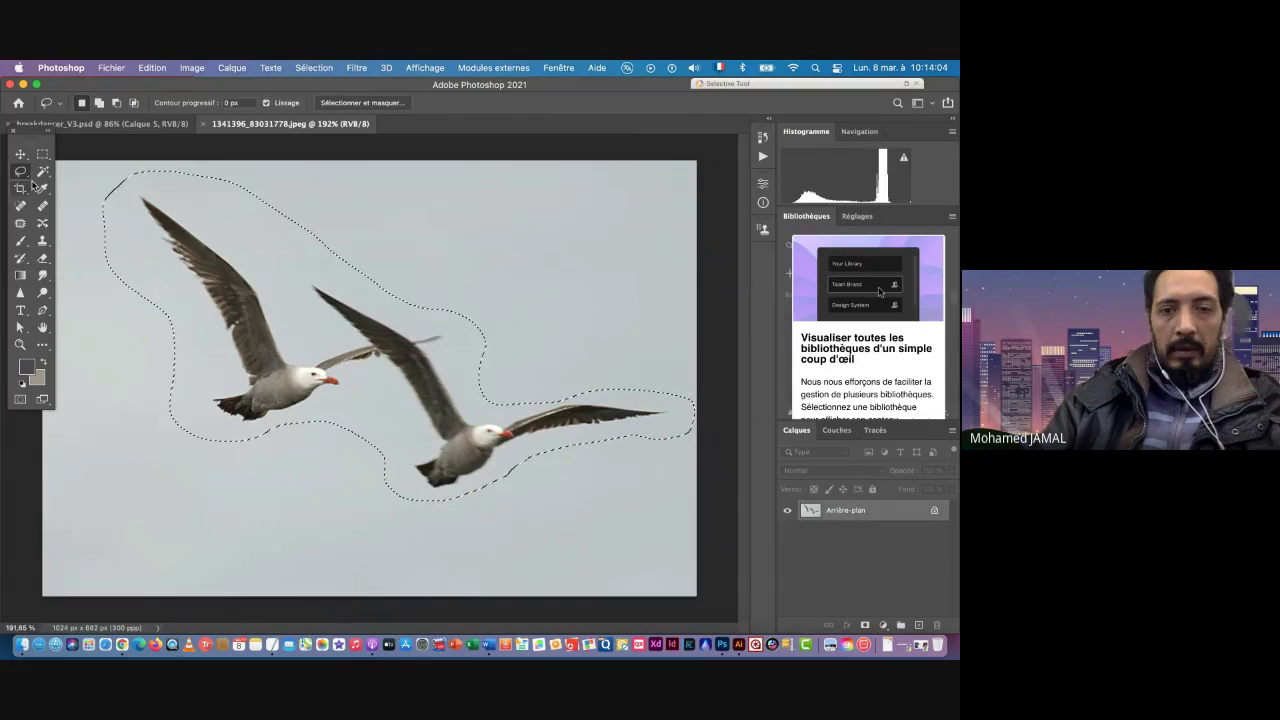
Step: Subtract the sky from the lasso selection with the Magic Wand and paste the two cut-out gulls into breakdancer_V3.psd
left_click(43, 171)
left_click(246, 316)
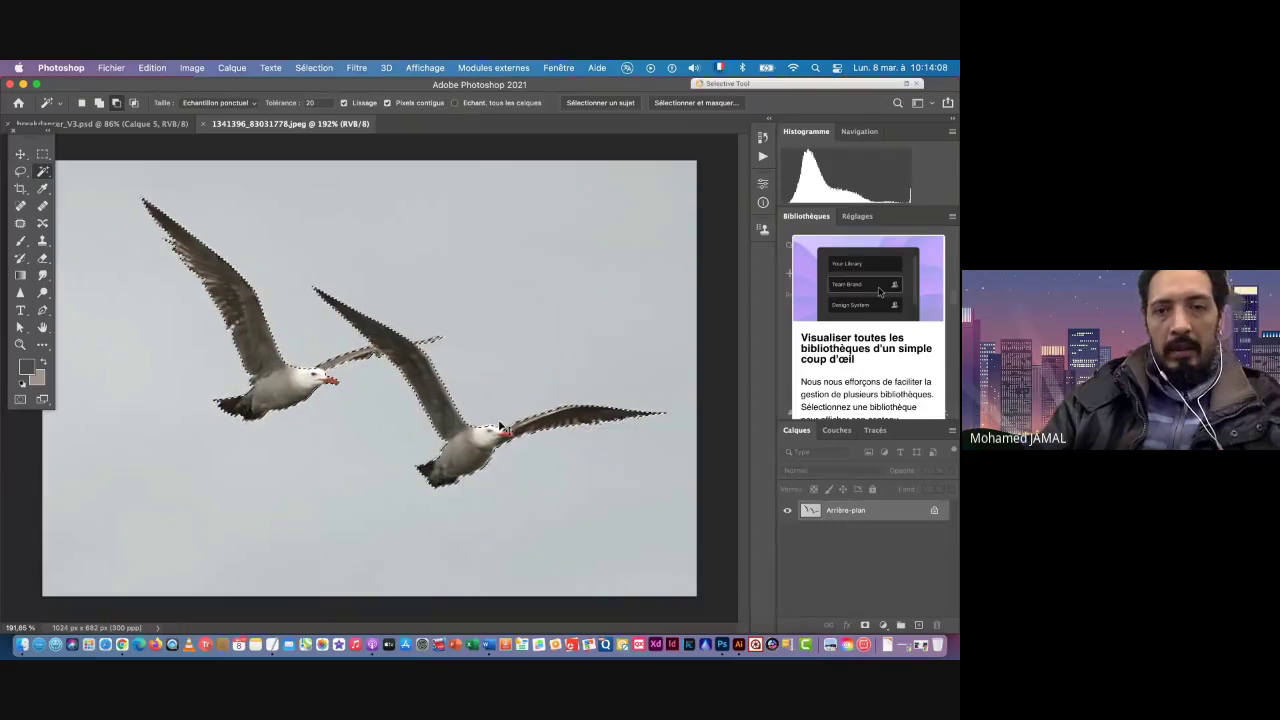
left_click(148, 124)
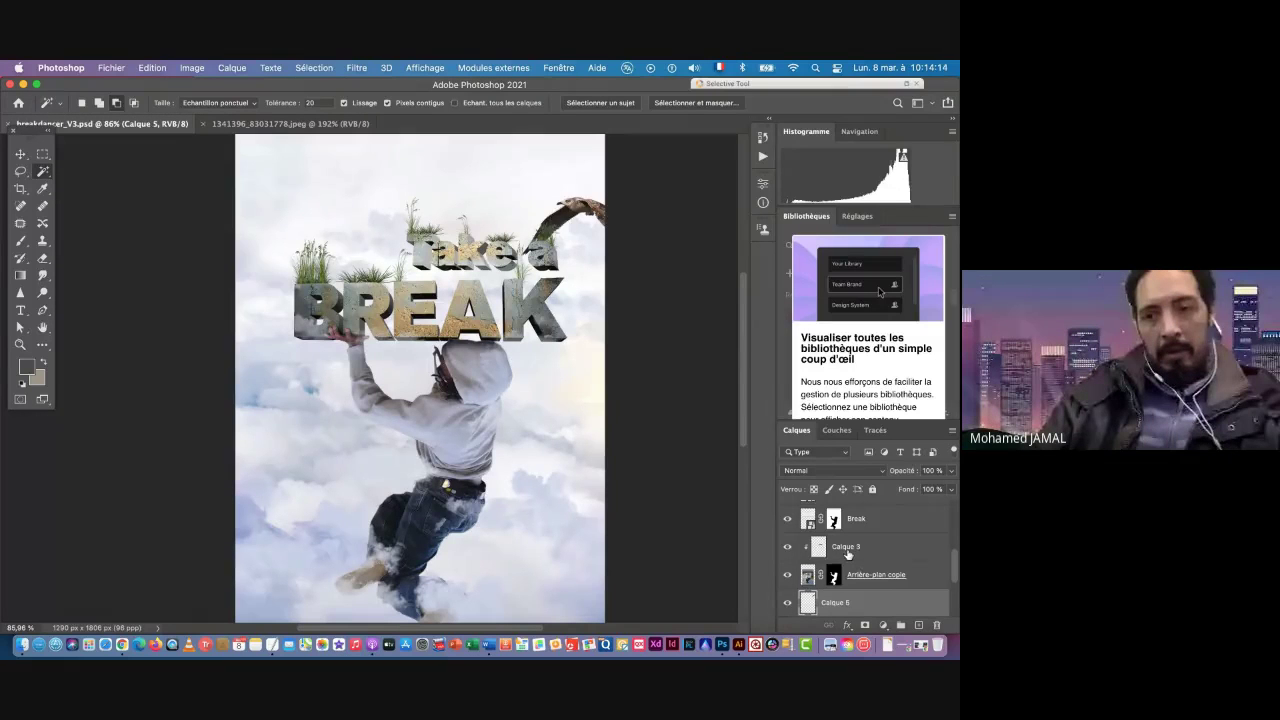
key("super+v")
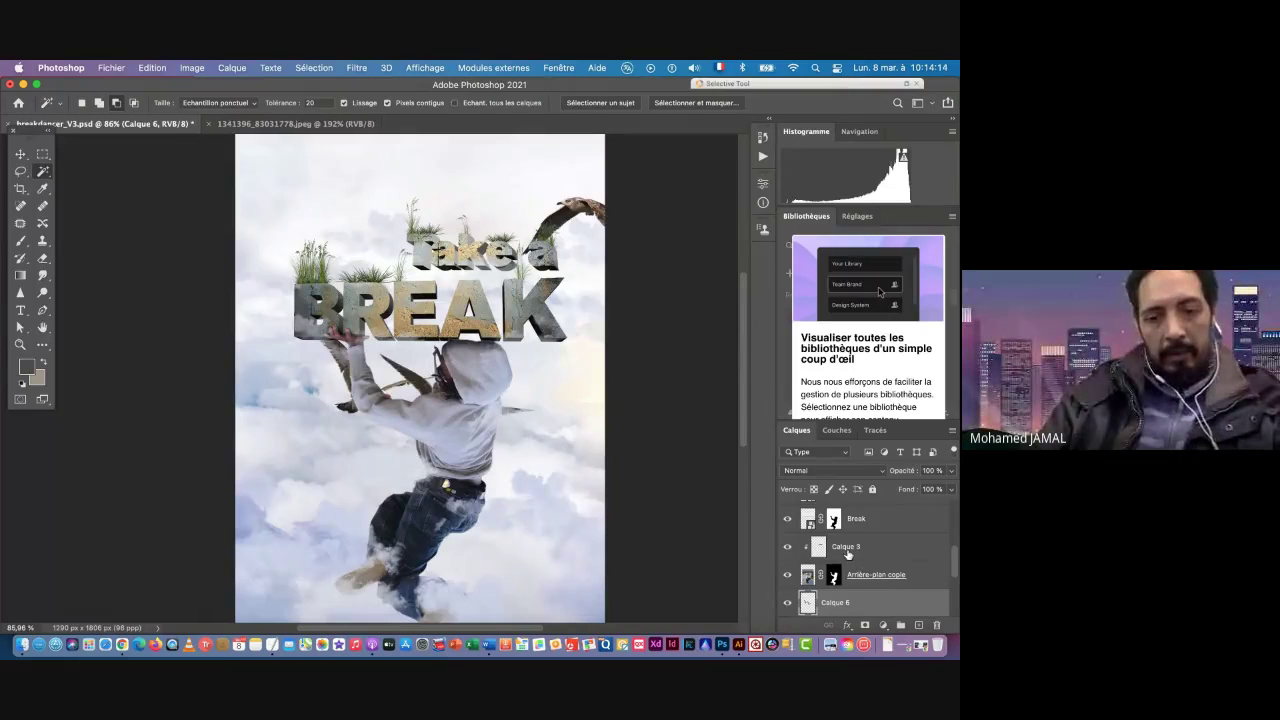
Step: Scale the pasted gulls to about 37% and place them above the BREAK lettering, beside the word Take
left_click(21, 152)
left_click_drag(425, 383, 322, 213)
key("super+t")
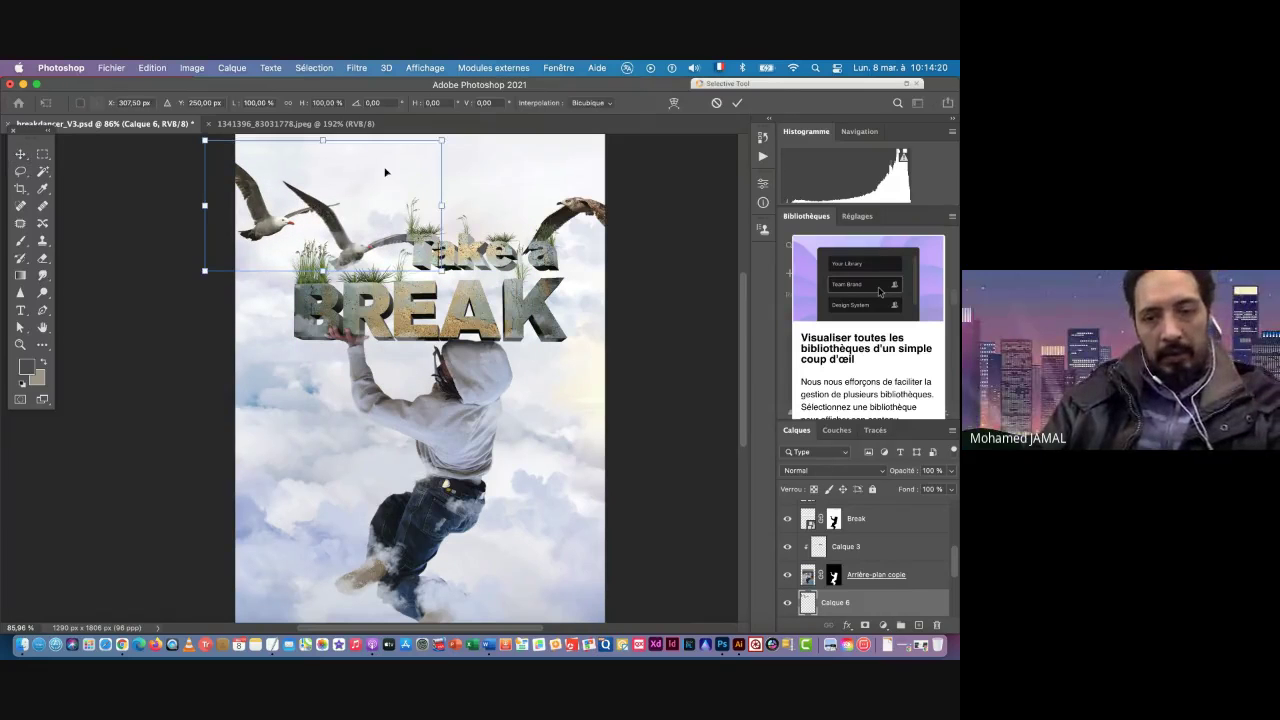
left_click_drag(442, 140, 318, 208)
left_click_drag(263, 257, 325, 343)
left_click_drag(280, 380, 363, 252)
scroll(363, 251, "up", 3)
scroll(362, 250, "up", 6)
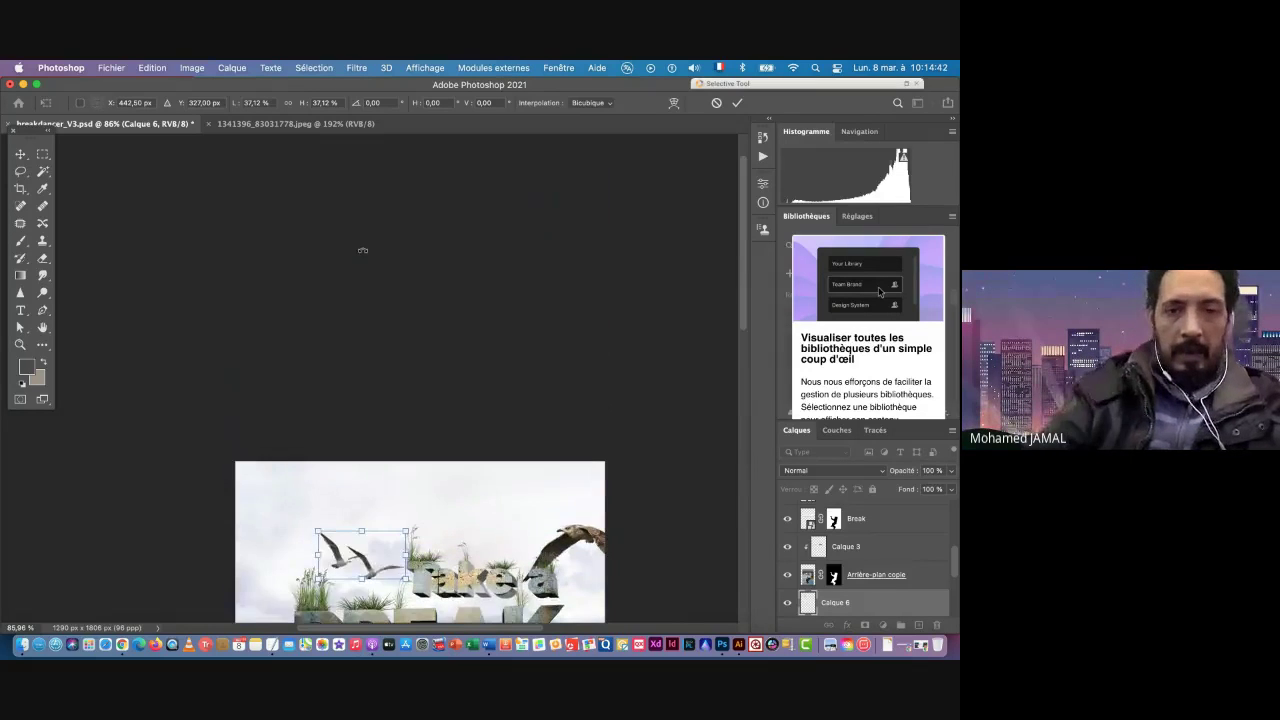
key("Return")
scroll(325, 273, "down", 5)
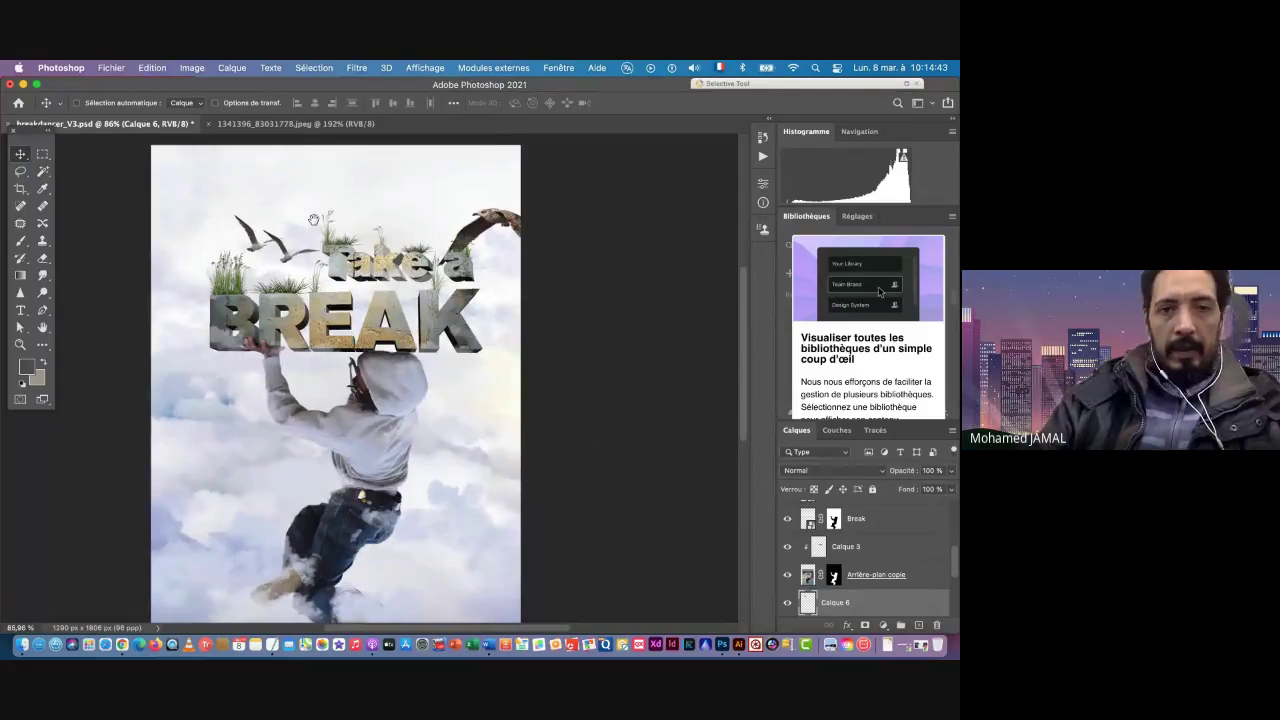
Step: Close the two-gull image and open 1353767_79754001.jpeg from Finder in Photoshop, discarding its embedded colour profile
left_click(213, 125)
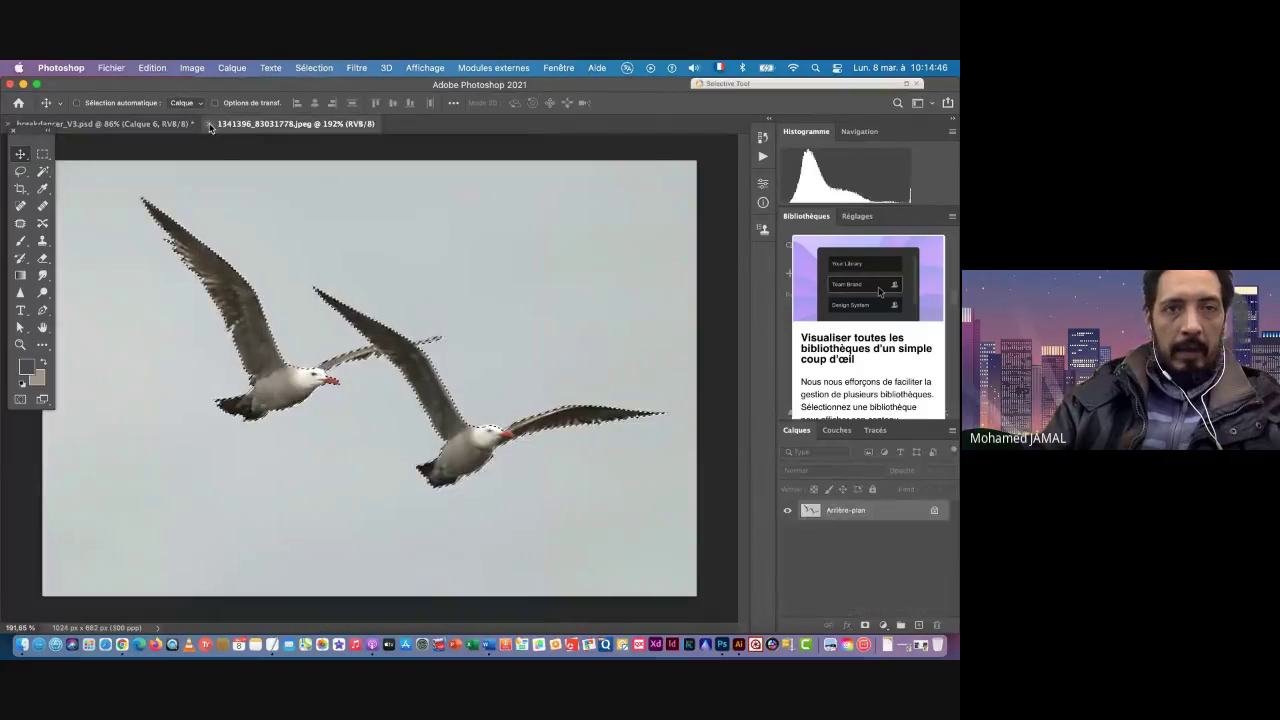
left_click(211, 124)
key("super+Tab")
left_click(293, 368)
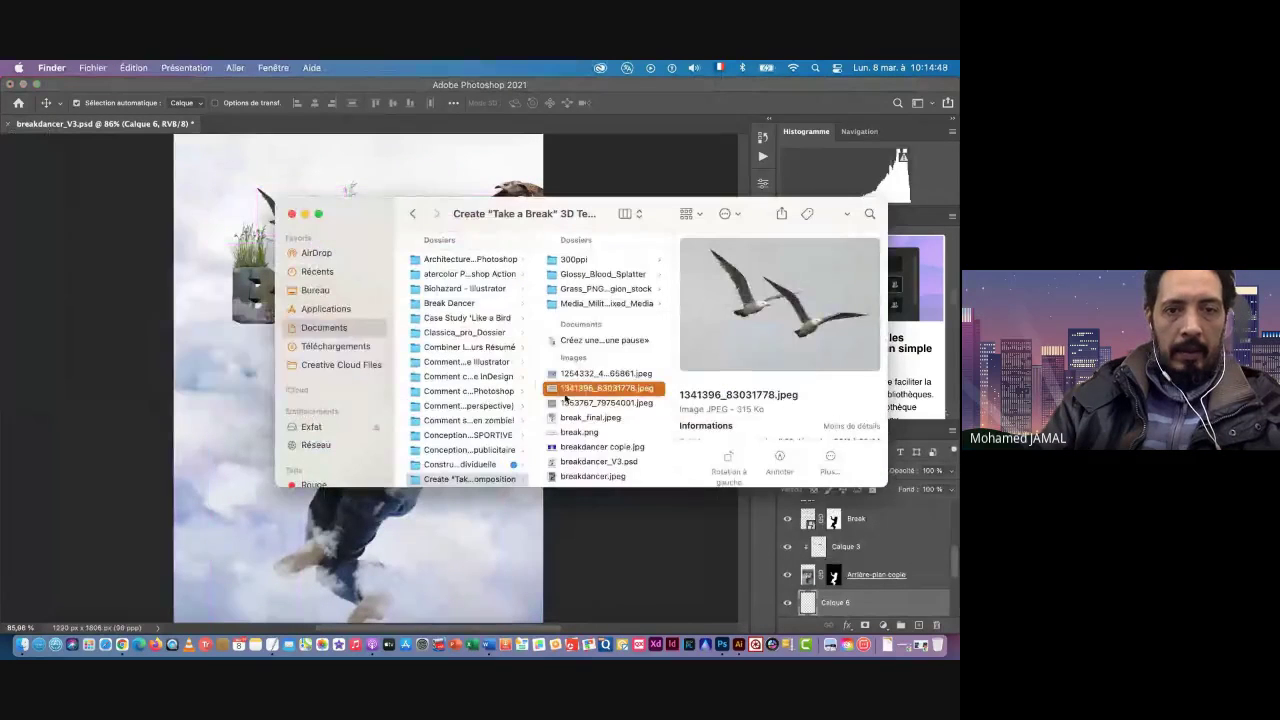
key("Down")
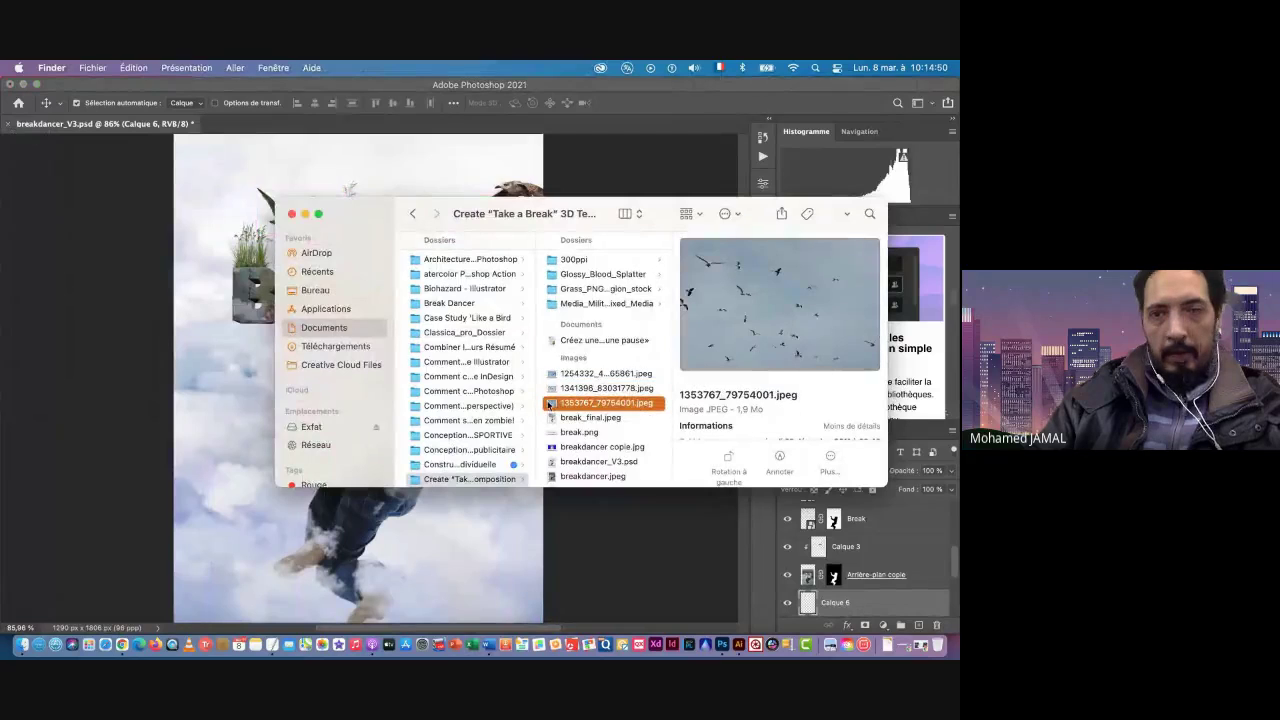
left_click_drag(551, 403, 725, 648)
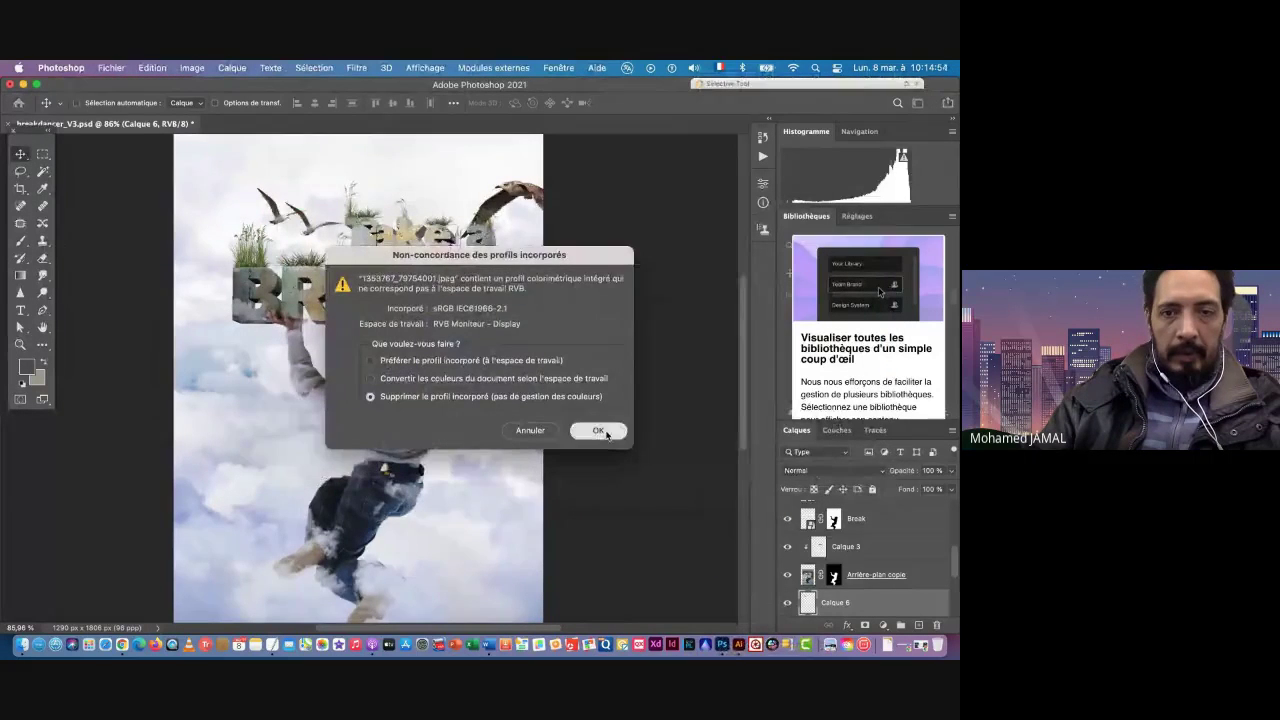
left_click(596, 431)
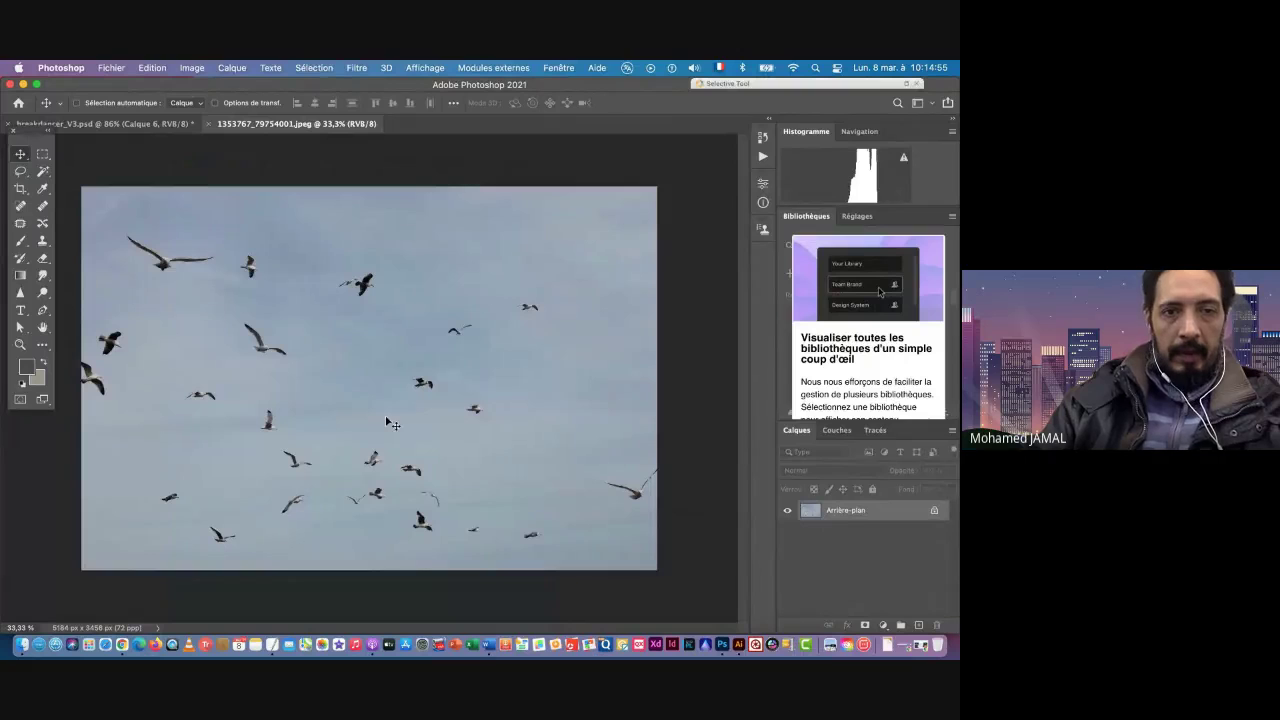
Step: Lasso the cluster of six birds in the lower middle of the photo and subtract the sky with the Magic Wand at tolerance 20
mouse_move(432, 446)
left_mouse_down()
mouse_move(338, 447)
mouse_move(426, 447)
left_mouse_up()
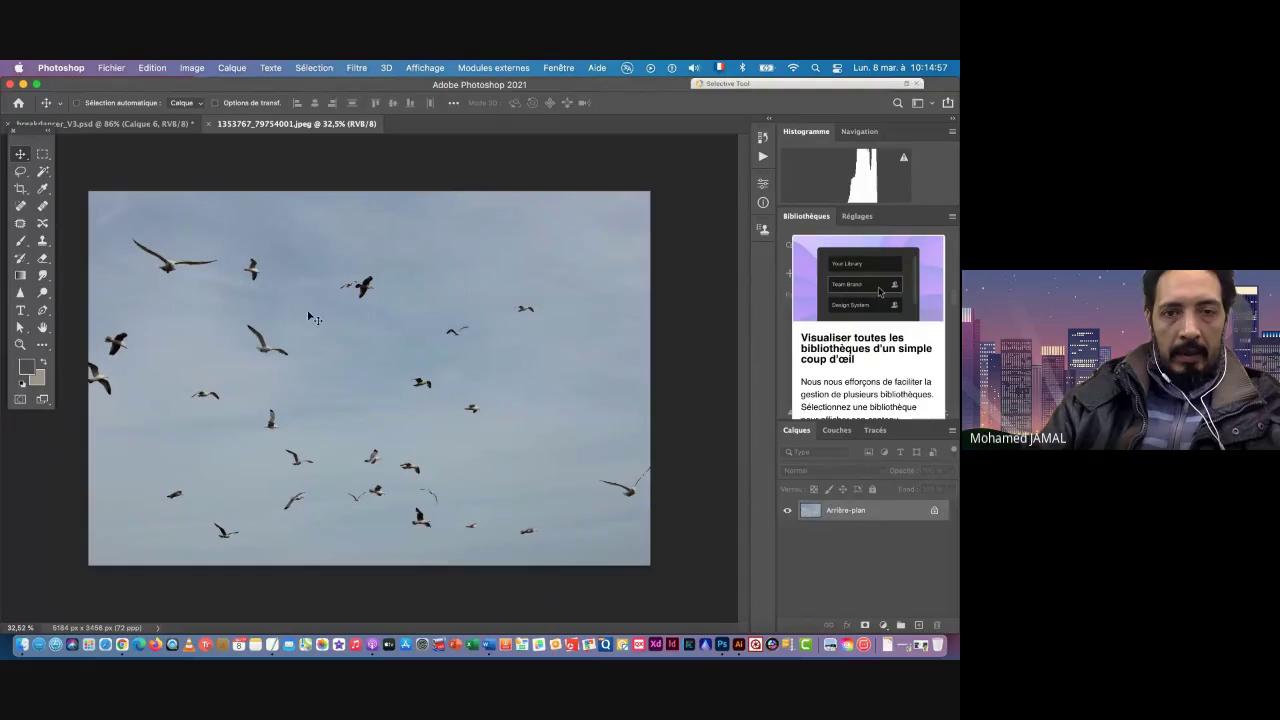
left_click(19, 172)
left_click_drag(395, 549, 440, 545)
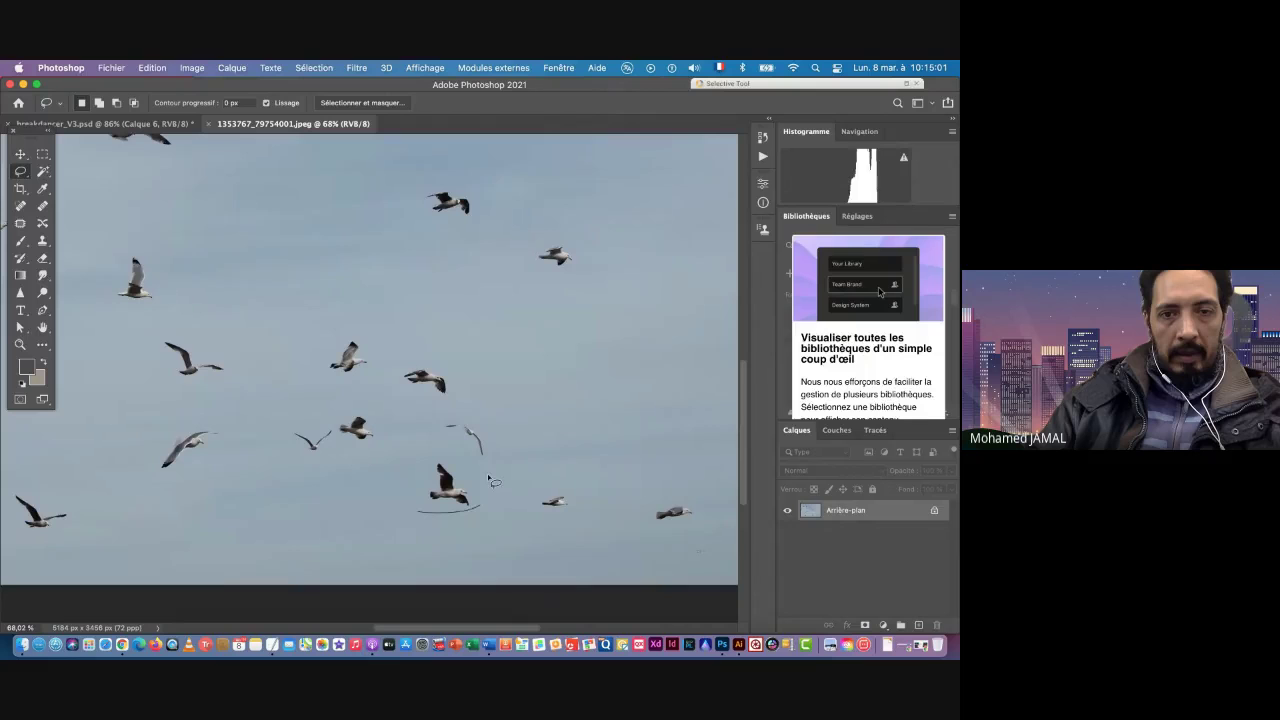
left_click_drag(488, 478, 436, 356)
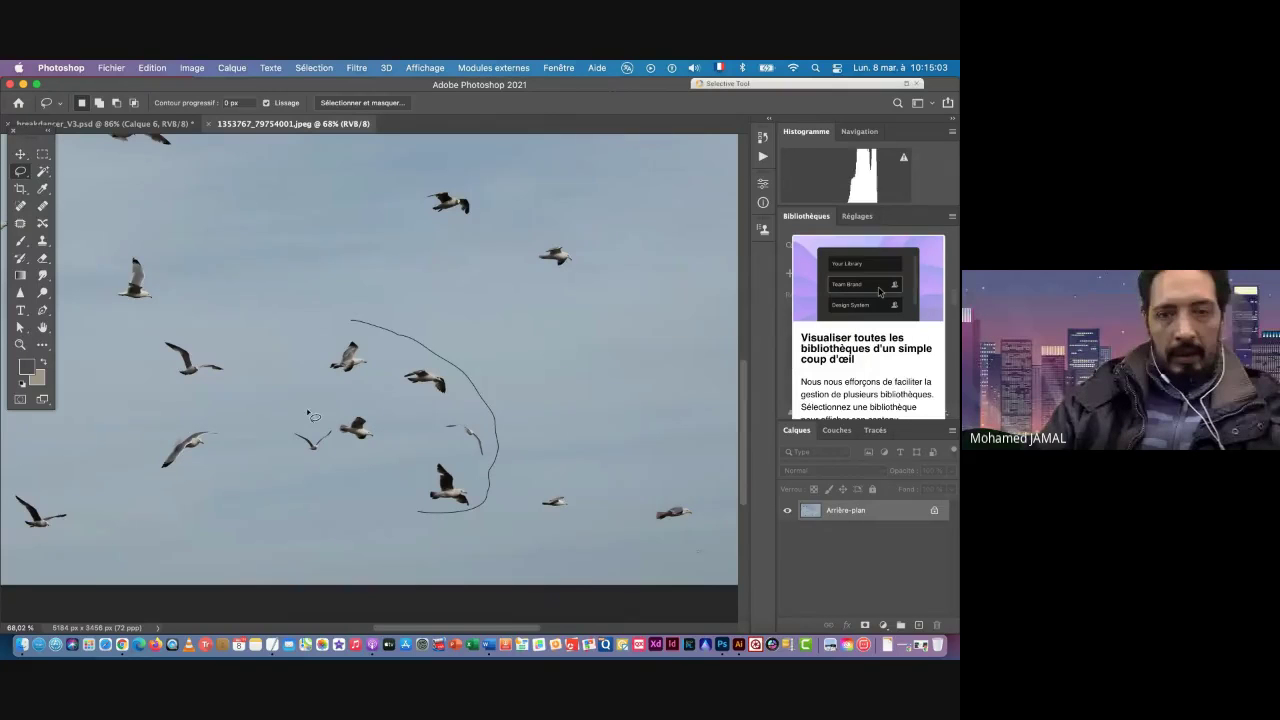
mouse_move(308, 411)
left_mouse_down()
mouse_move(326, 468)
mouse_move(420, 512)
left_mouse_up()
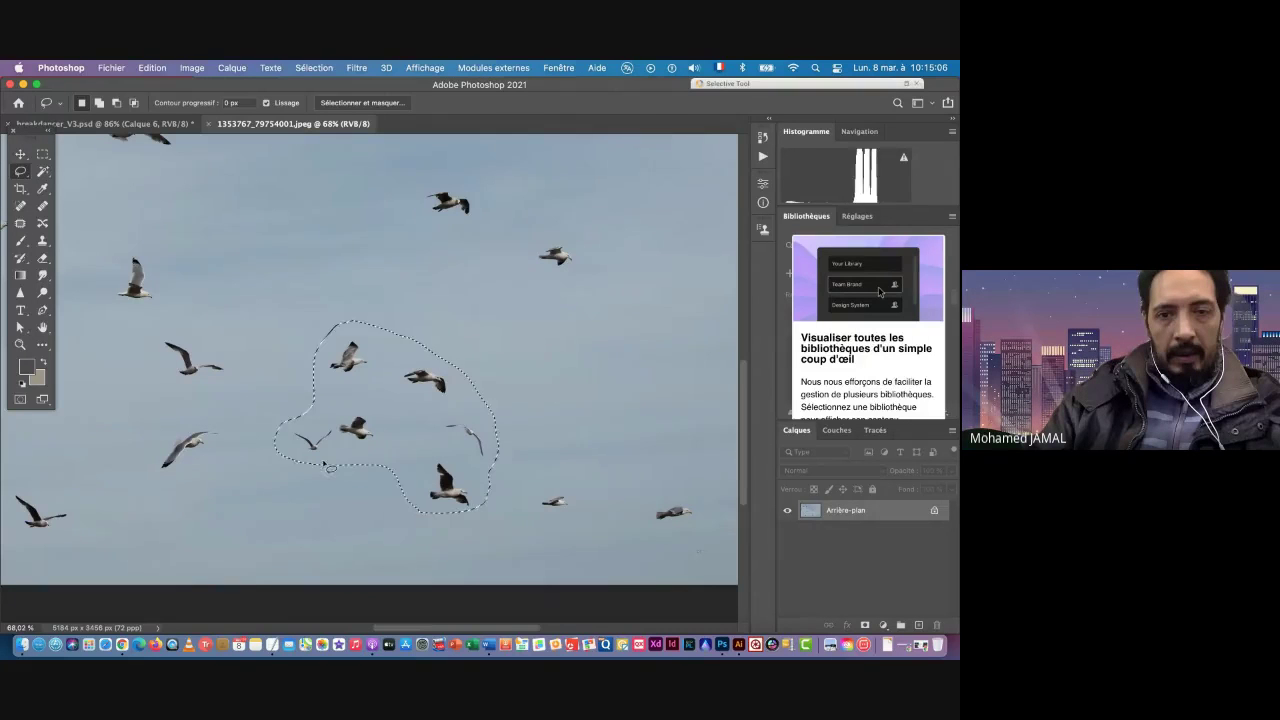
left_click(43, 171)
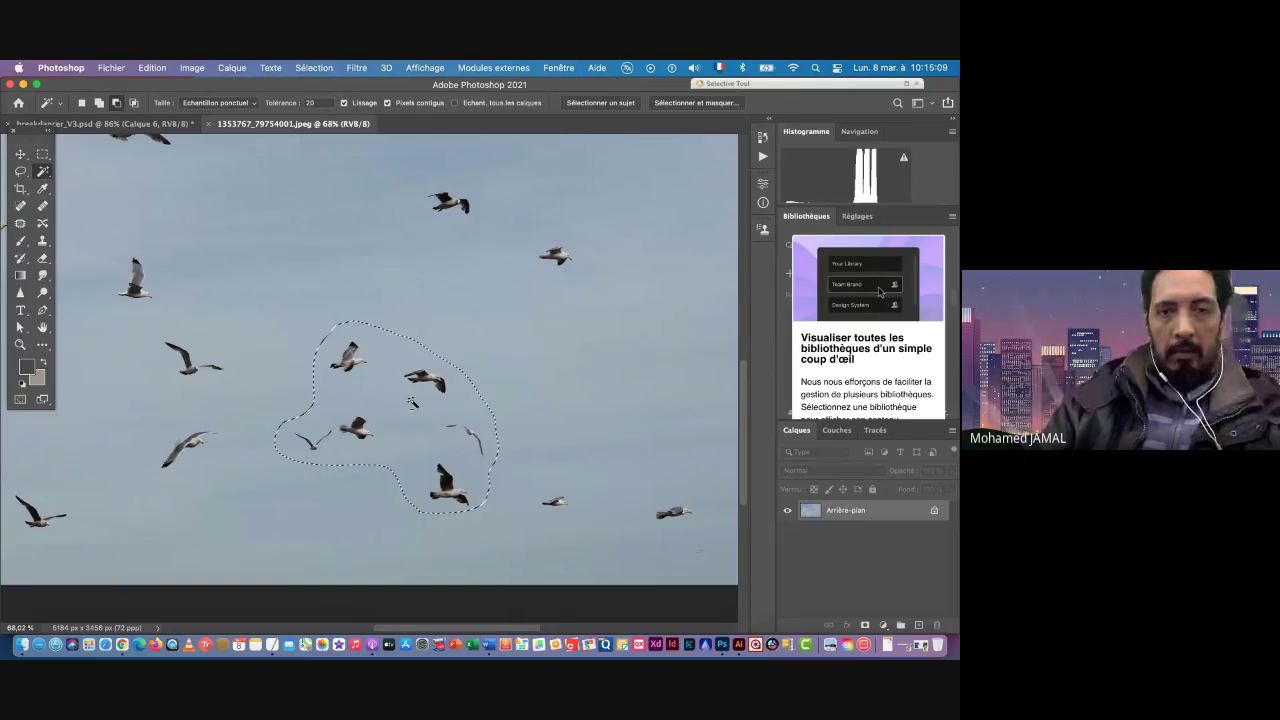
left_click(546, 481)
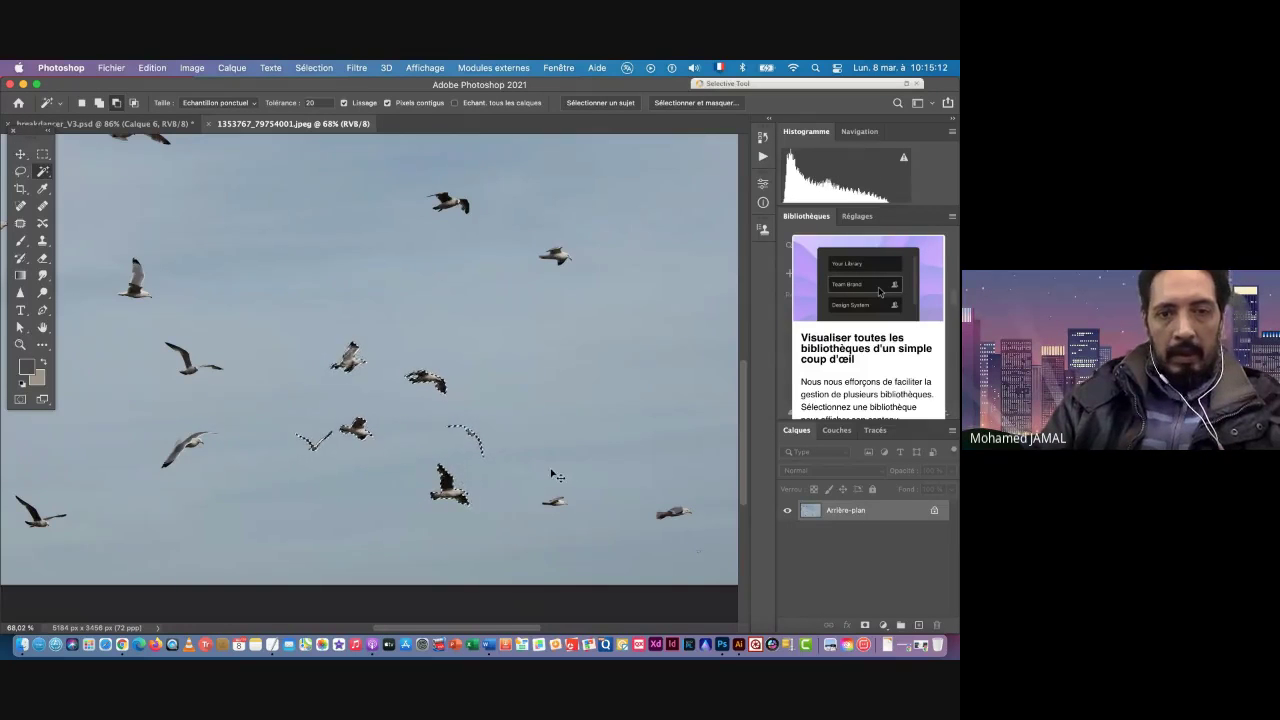
Step: Paste the selected birds into breakdancer_V3.psd, scale them to about 47% and try placing them around the lettering
left_click(146, 124)
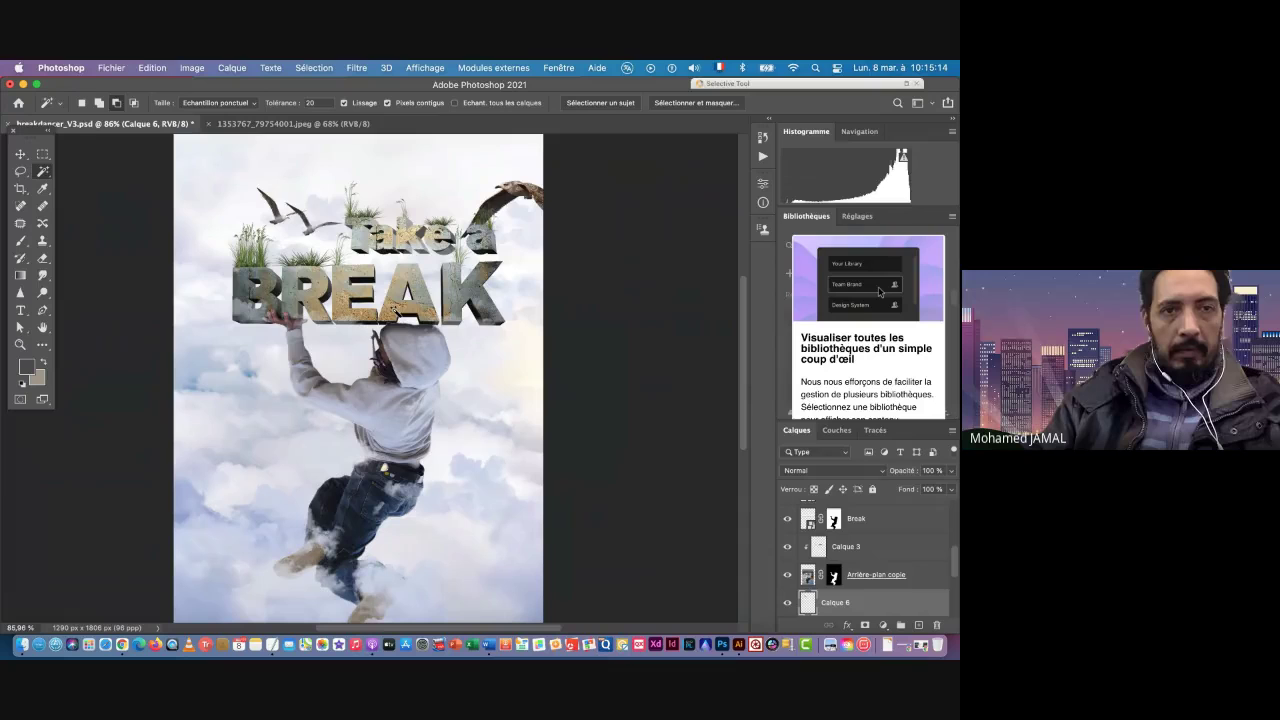
key("cmd+v")
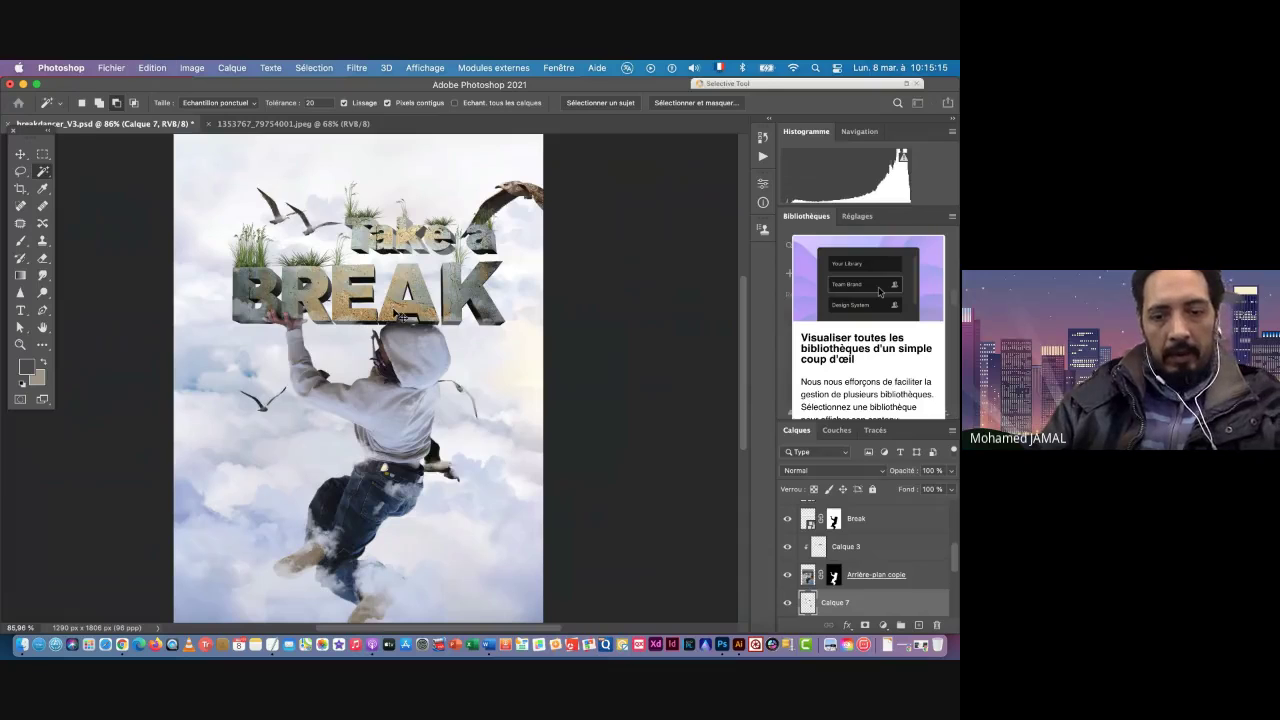
left_click(21, 155)
key("cmd+t")
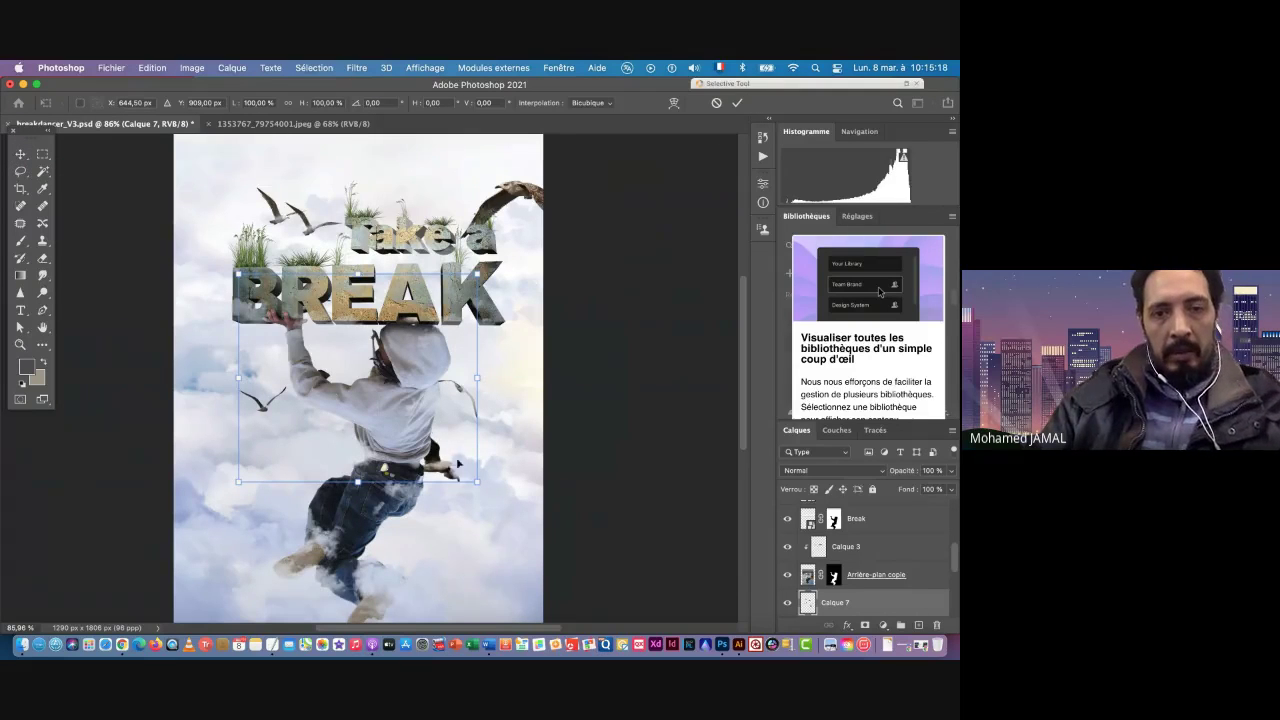
left_click_drag(478, 482, 361, 365)
left_click_drag(268, 345, 181, 336)
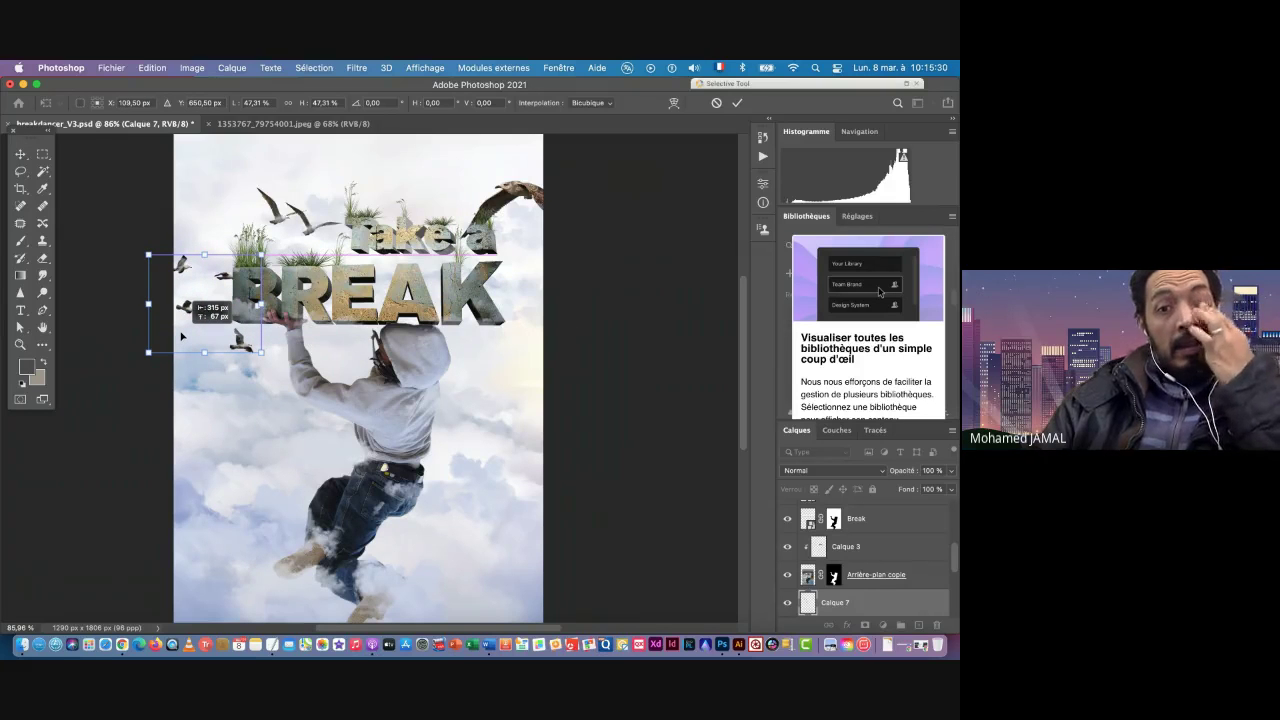
left_click_drag(181, 336, 313, 241)
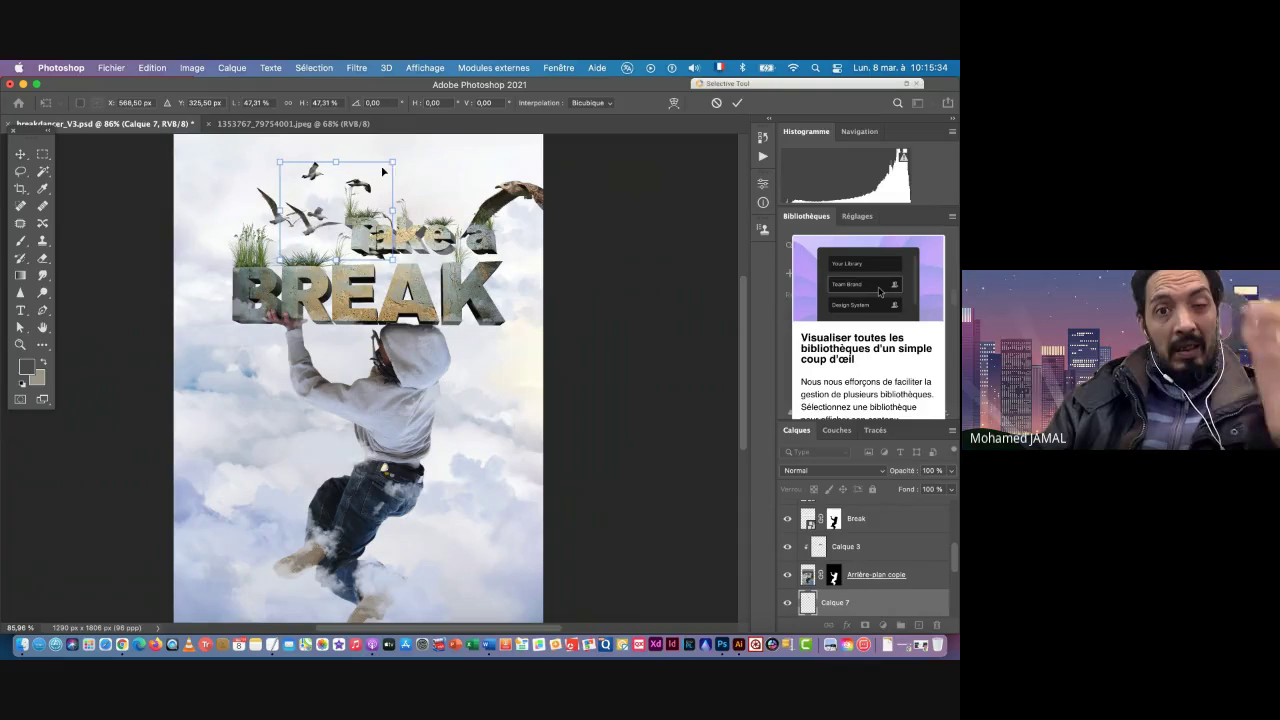
Step: Shrink the bird group to about 39%, place it below the K of BREAK and mirror it left to right
left_click_drag(392, 161, 495, 352)
right_click(495, 352)
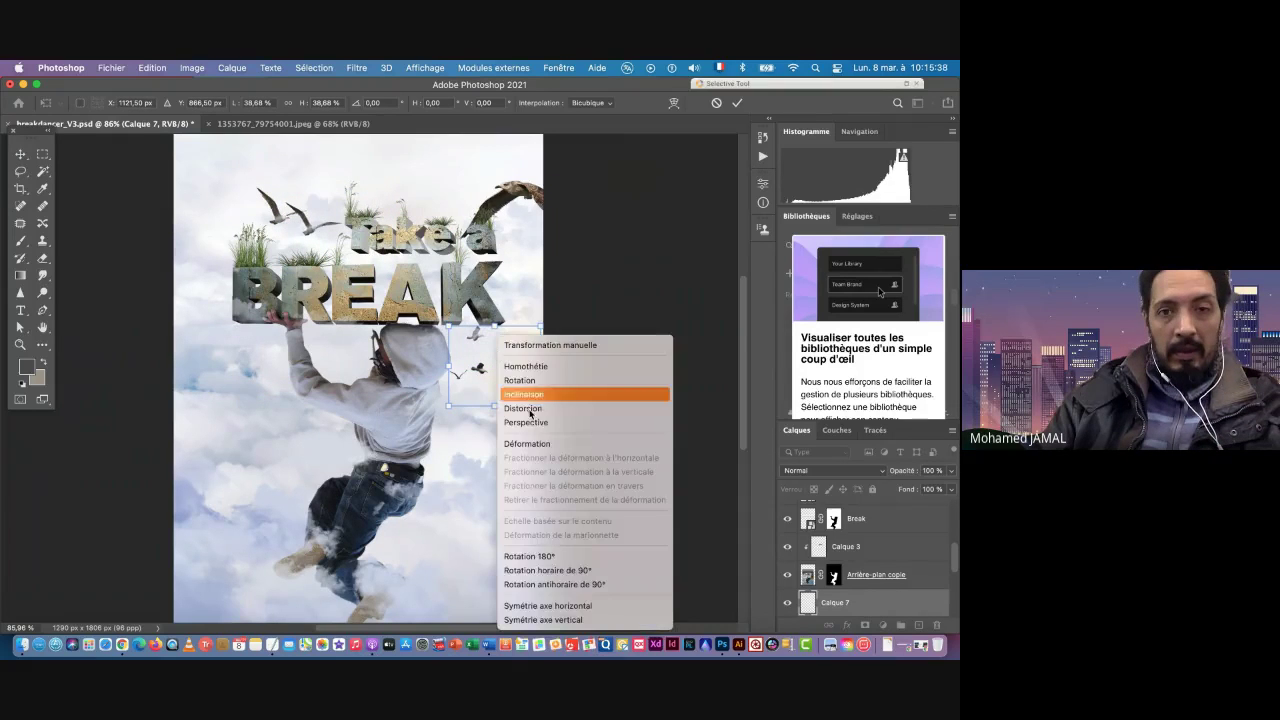
left_click(572, 620)
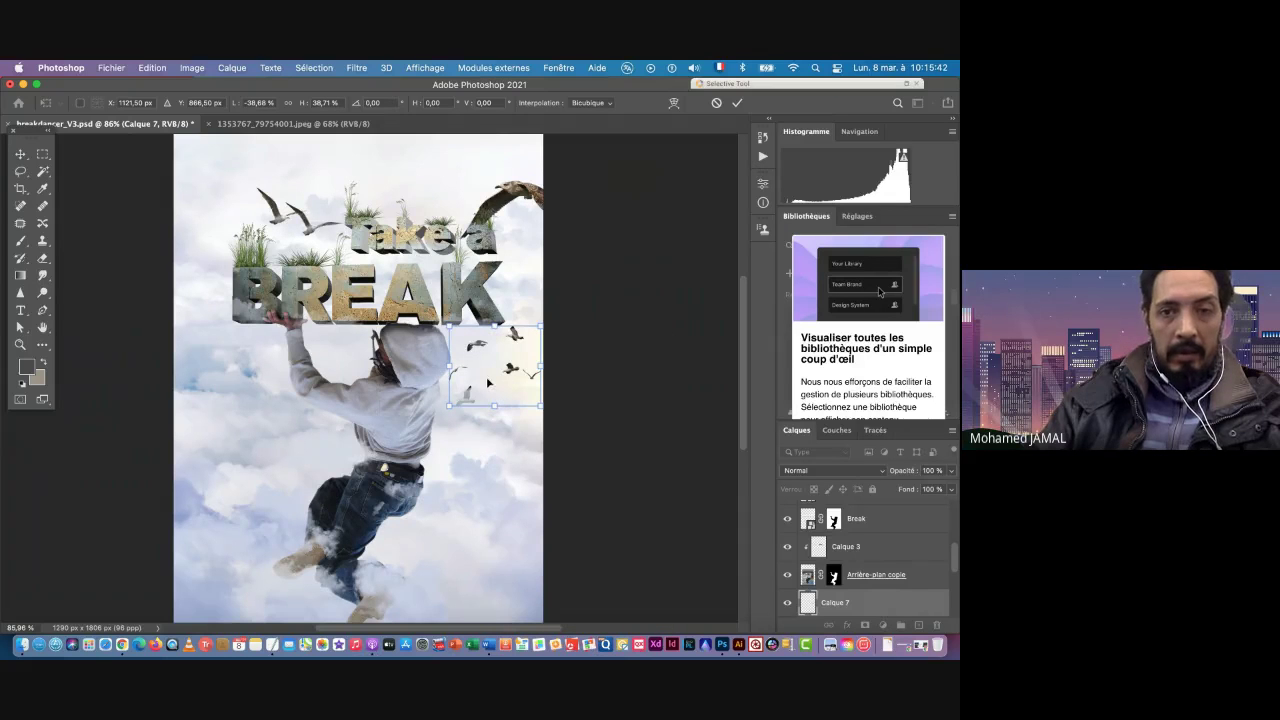
Step: Move the bird group to the canvas's left edge beside the B of BREAK and mirror it back to its original direction
left_click_drag(488, 383, 236, 356)
right_click(238, 358)
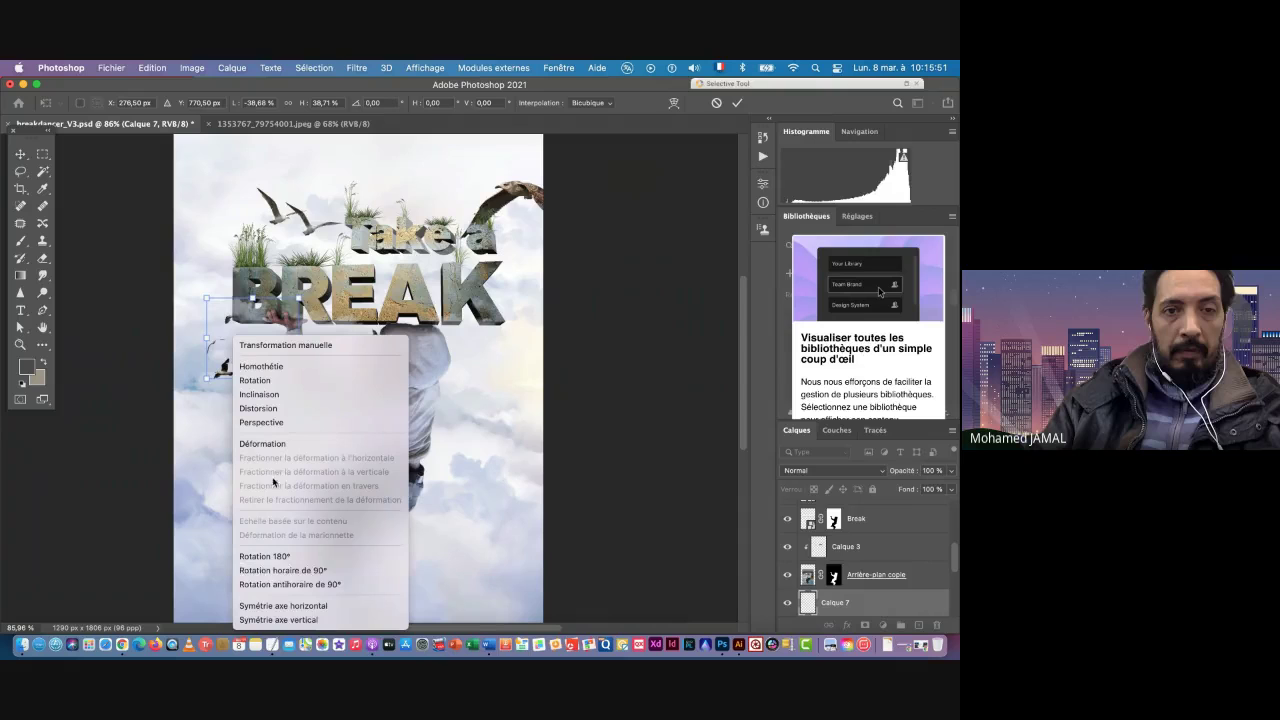
left_click(305, 606)
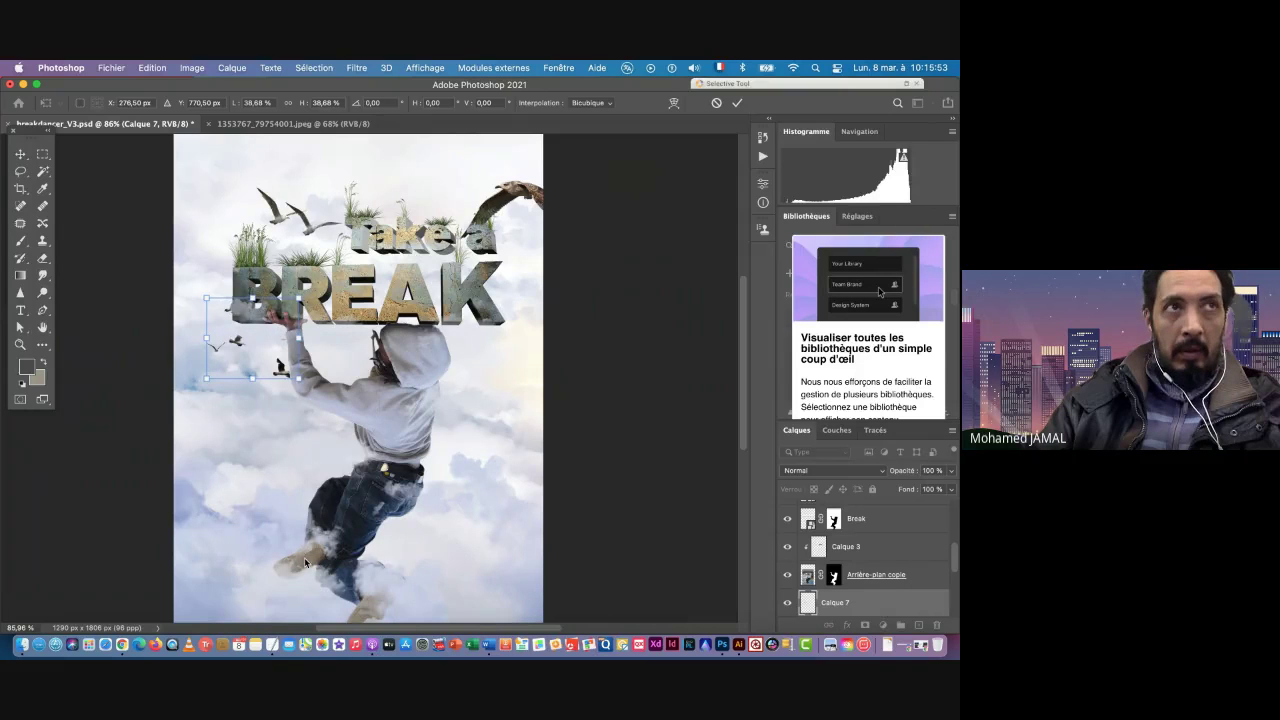
left_click_drag(246, 352, 214, 333)
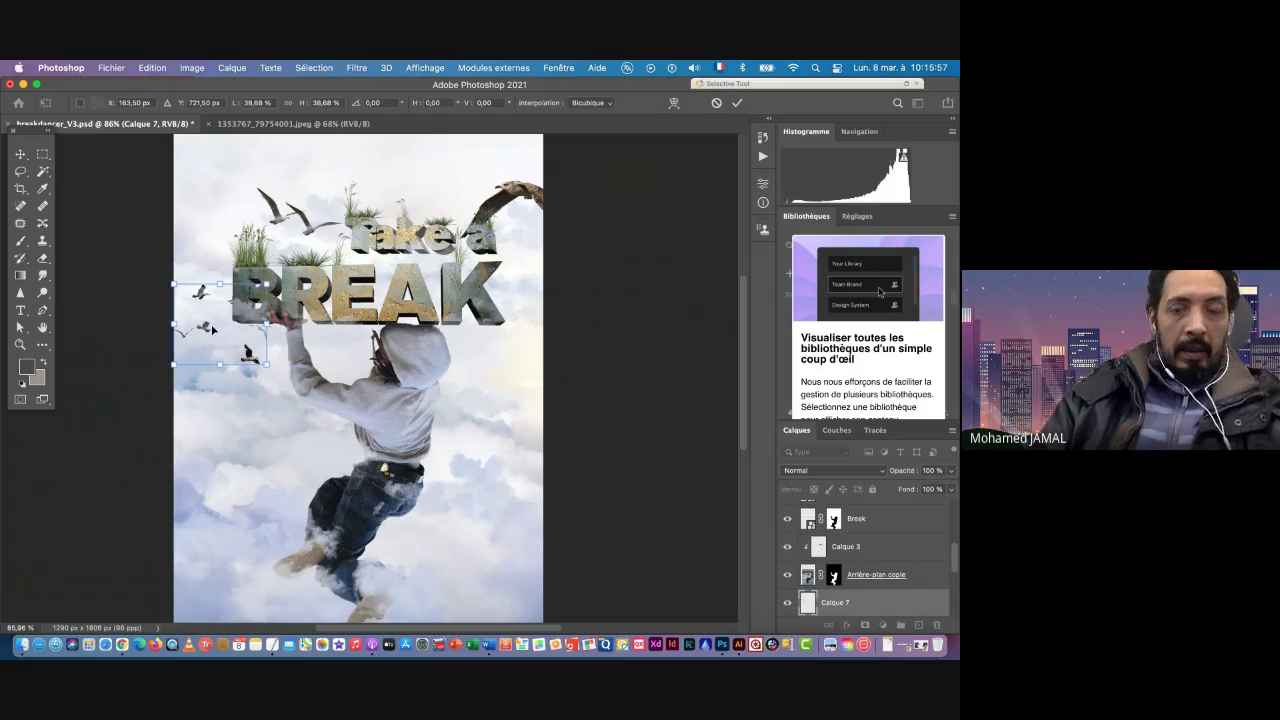
key("Return")
Step: Bring layer Calque 7 above Groupe 1, raise the birds slightly beside the lettering and save the composition
left_click_drag(862, 604, 867, 505)
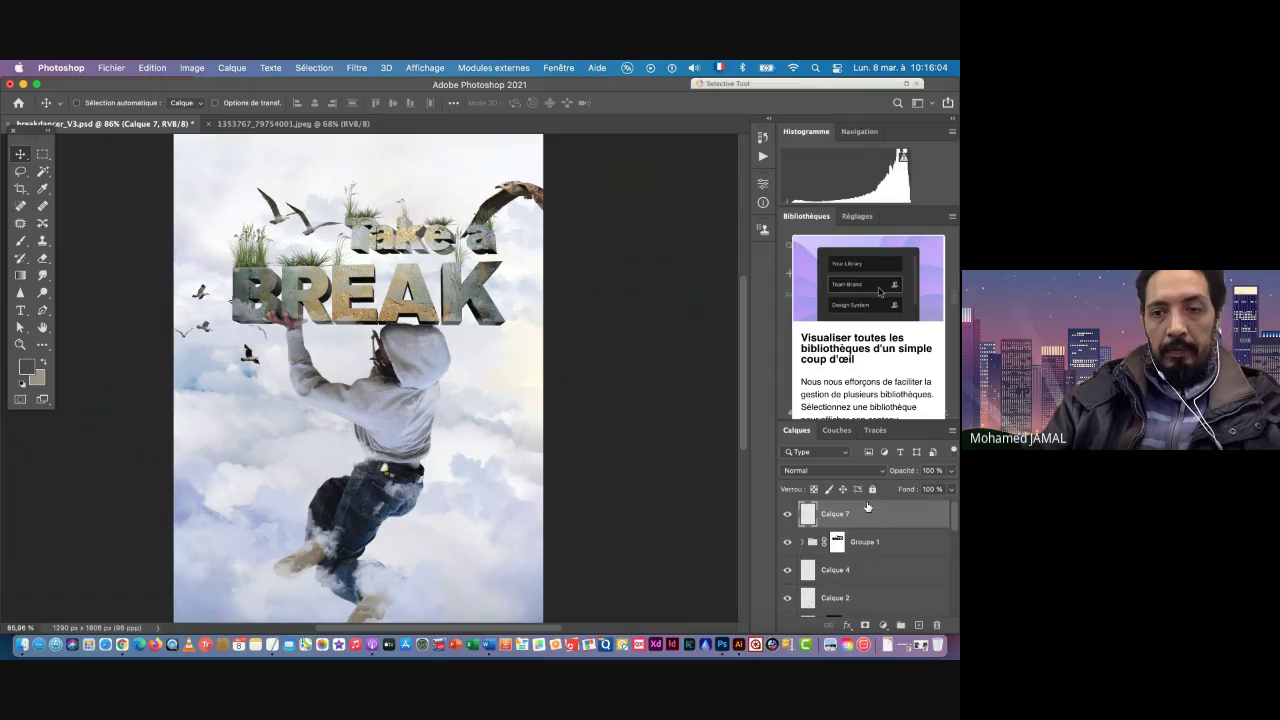
left_click_drag(218, 337, 214, 287)
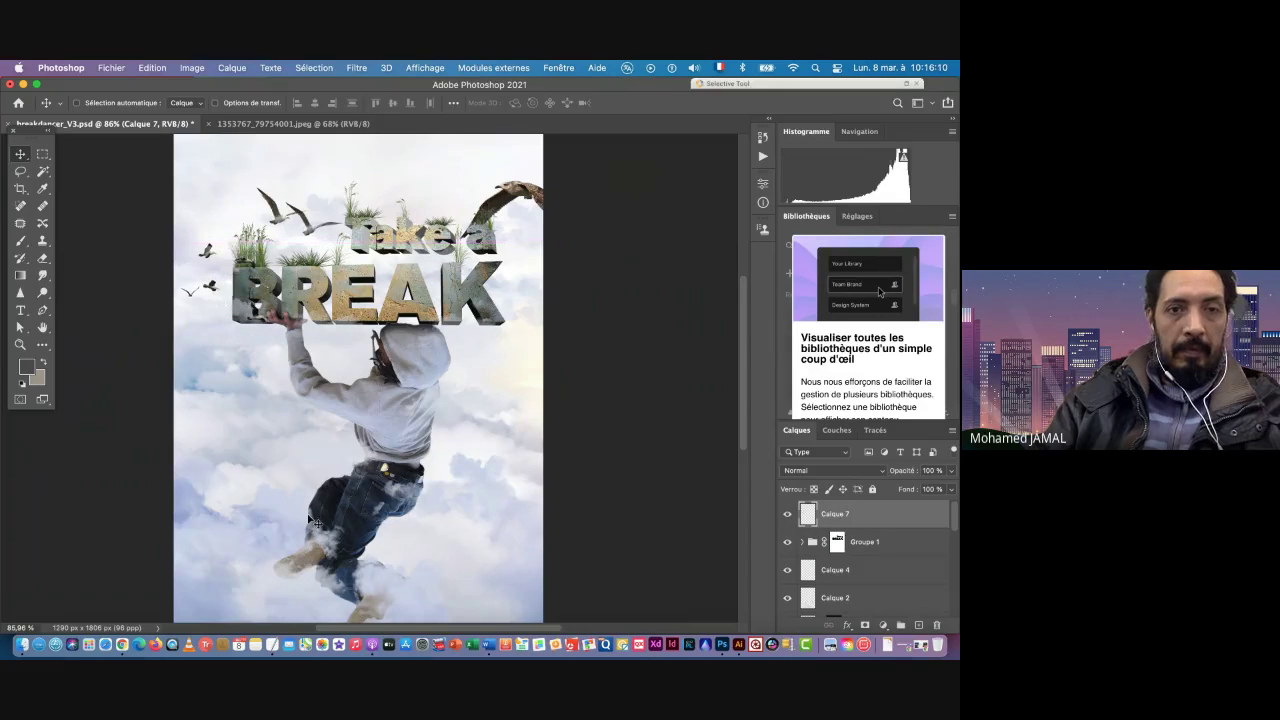
key("super+s")
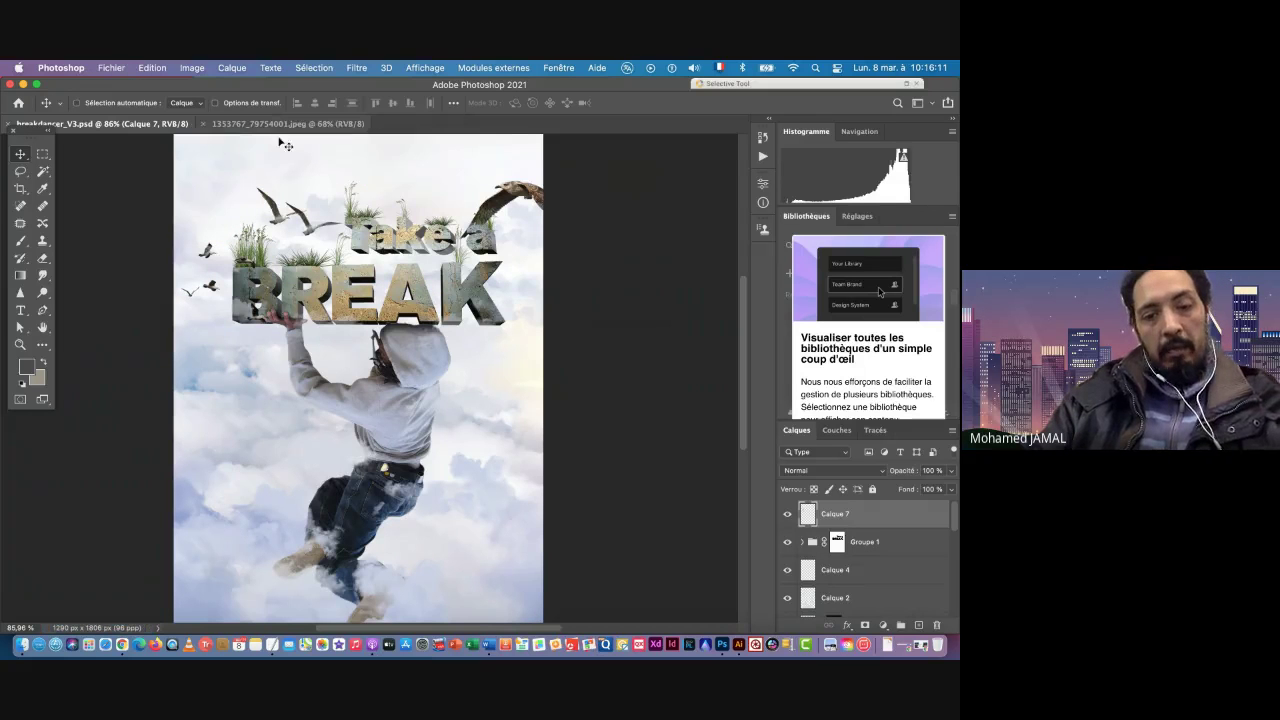
Step: Switch to Finder and look through the Glossy_Blood_Splatter, grass stock and Media Militia mixed-media folders for more elements
key("super+Tab")
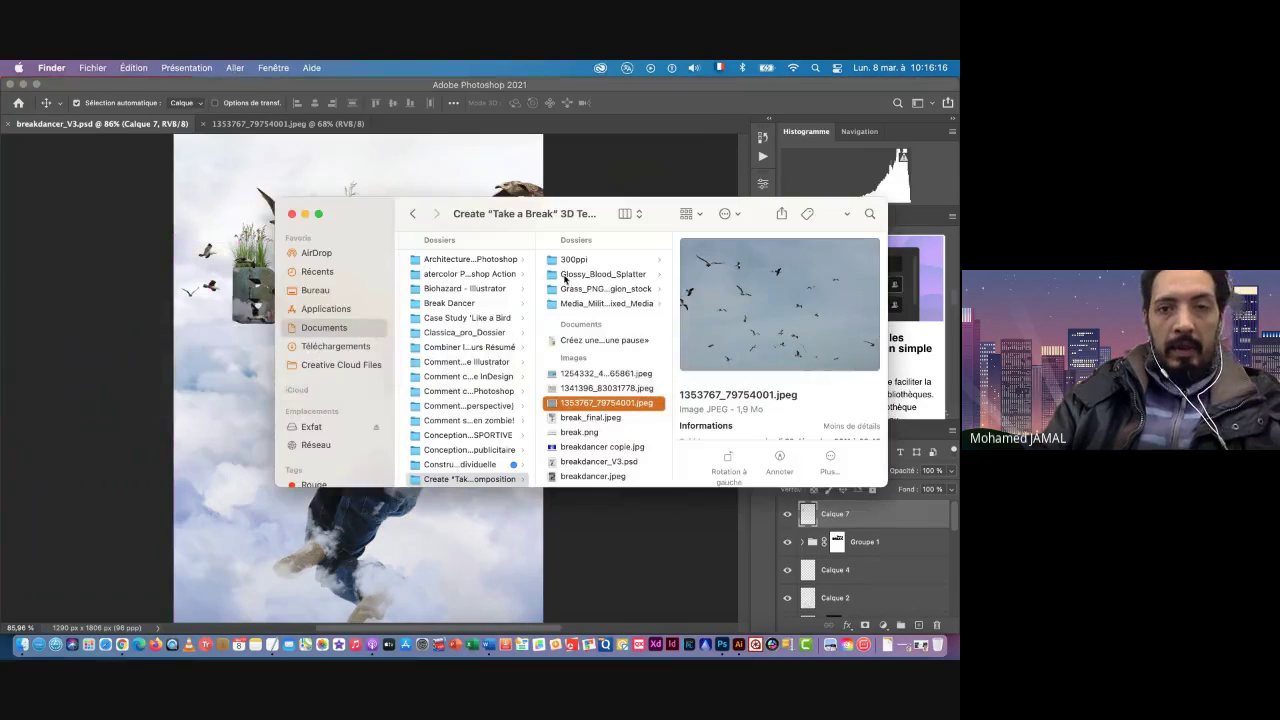
left_click(600, 290)
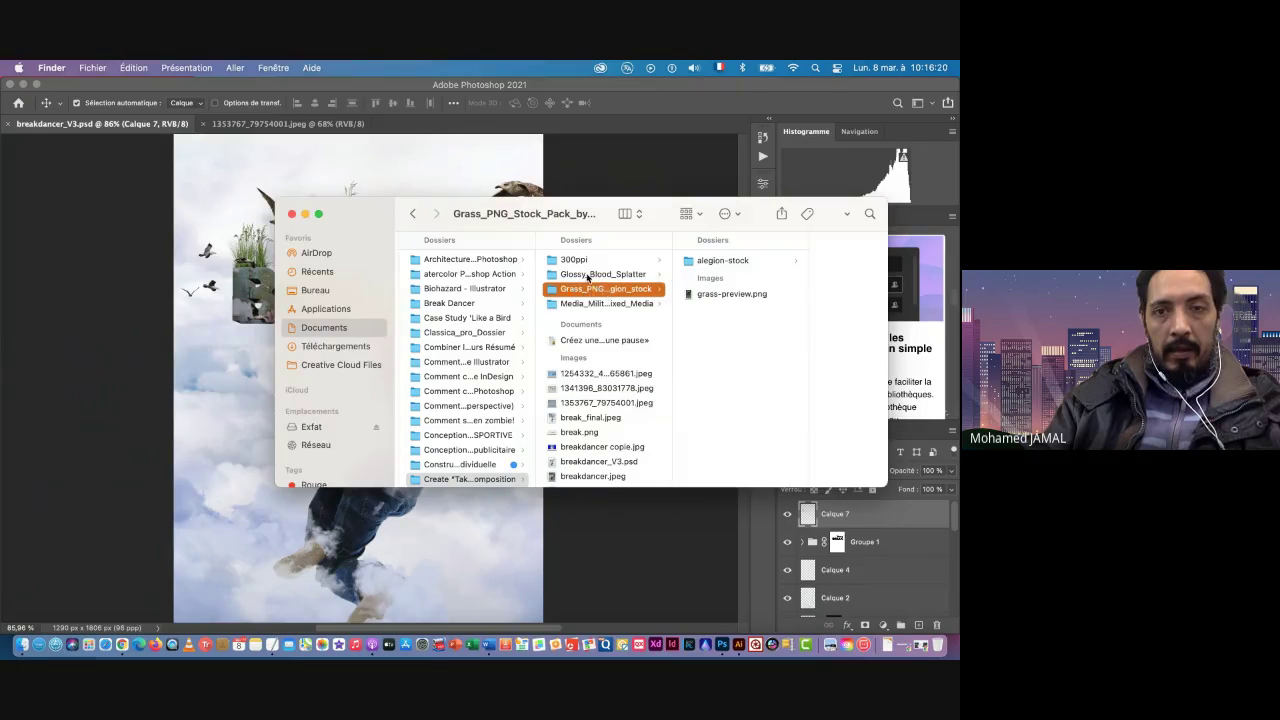
left_click(585, 276)
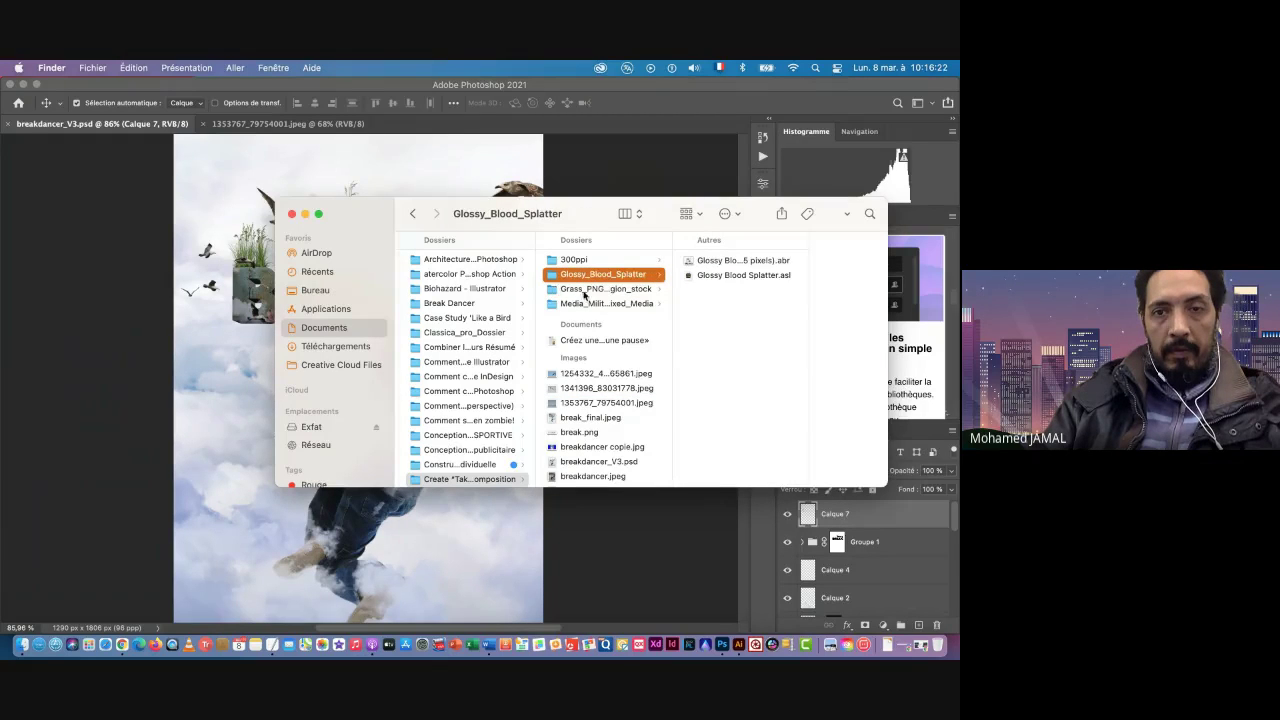
left_click(591, 291)
left_click(720, 262)
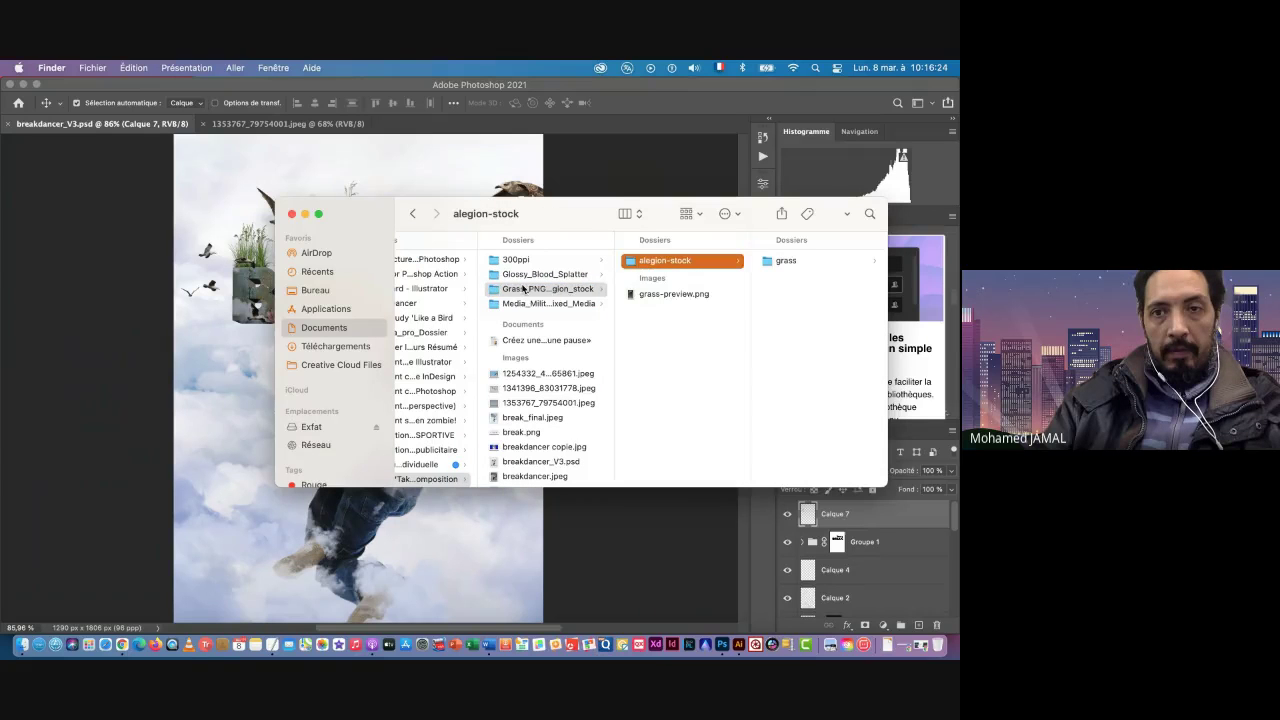
left_click(522, 288)
left_click(565, 304)
Step: Preview the Media Militia mixed-media images from number 02 onward and select Media_Militia_-_Mixed_Media_06.jpg
left_click(639, 276)
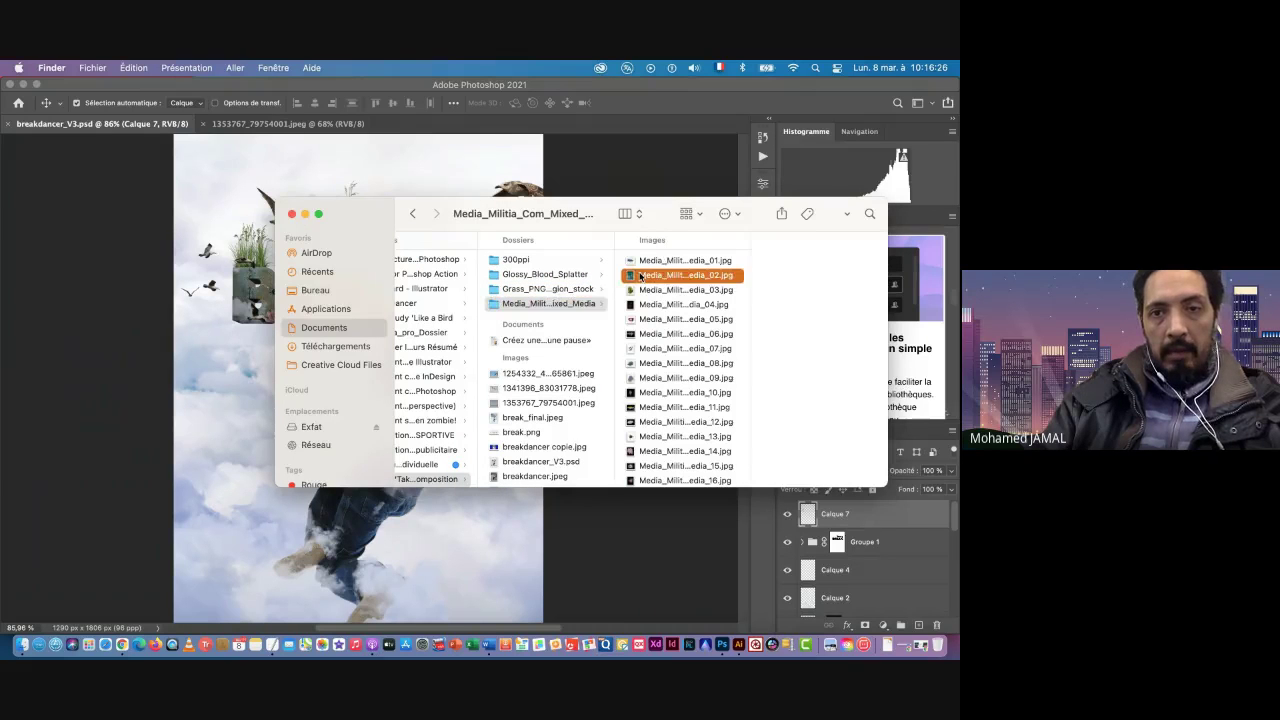
key("space")
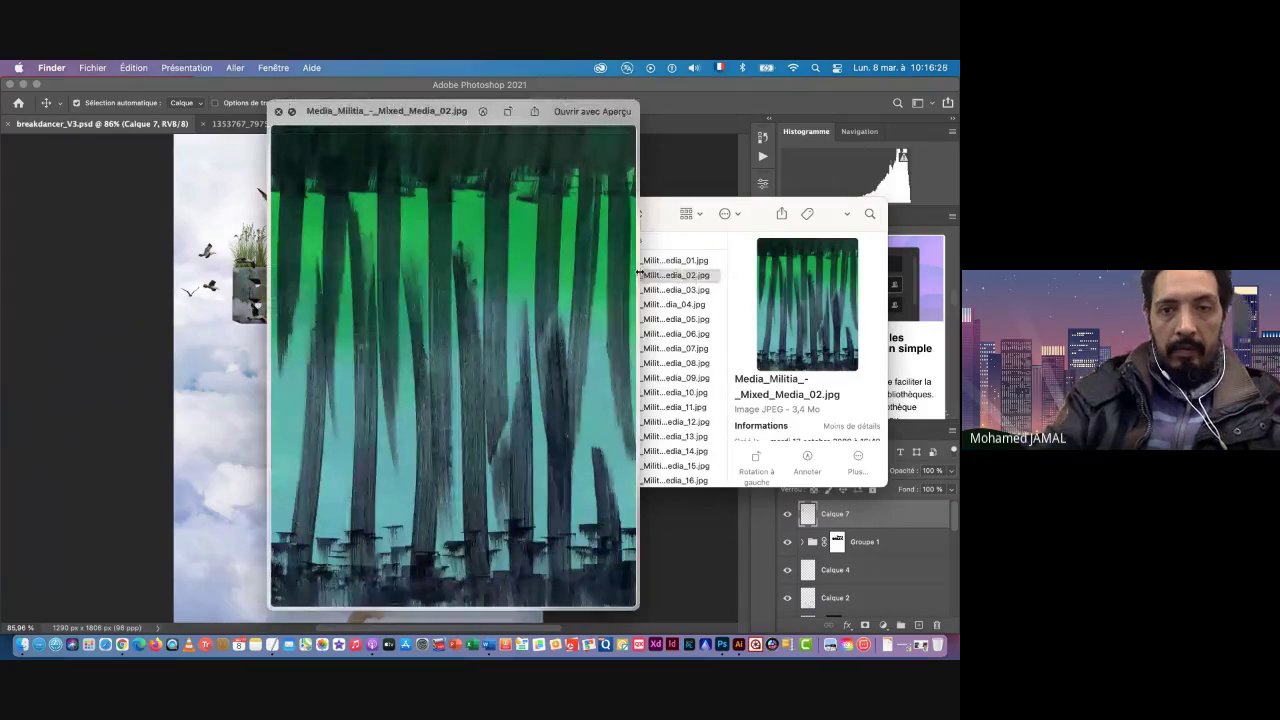
key("Down")
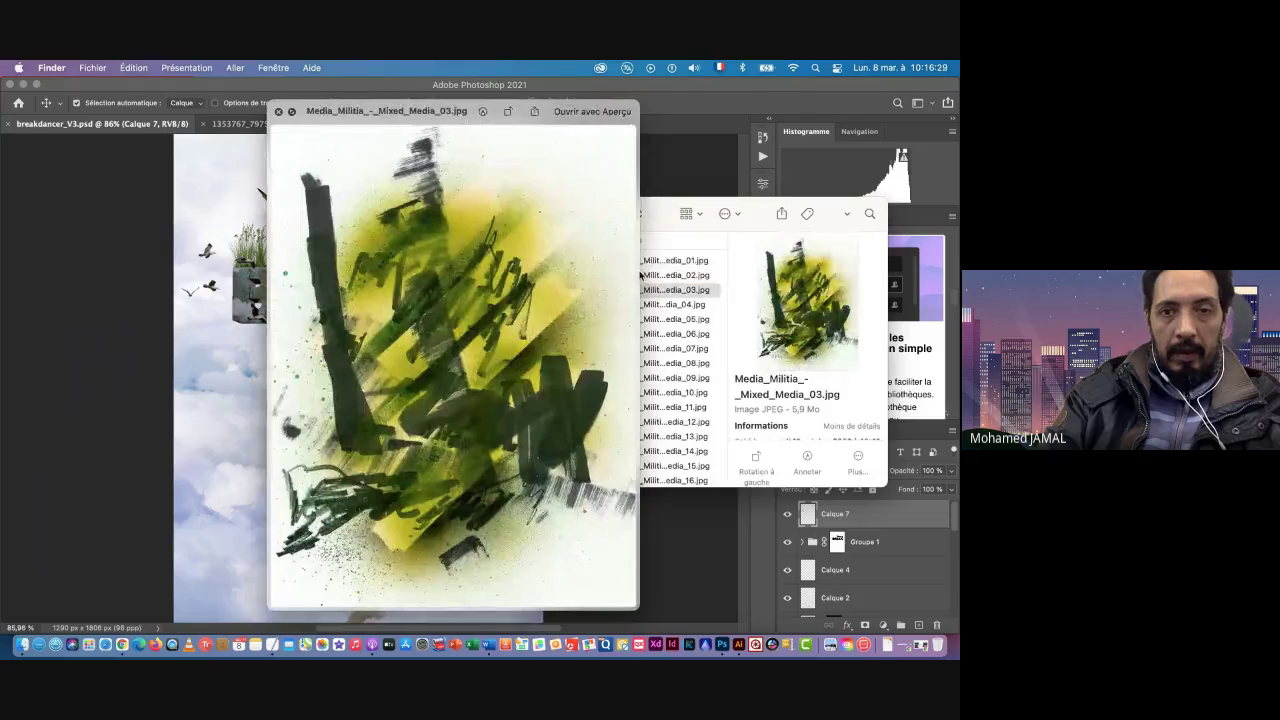
key("Down")
key("Down")
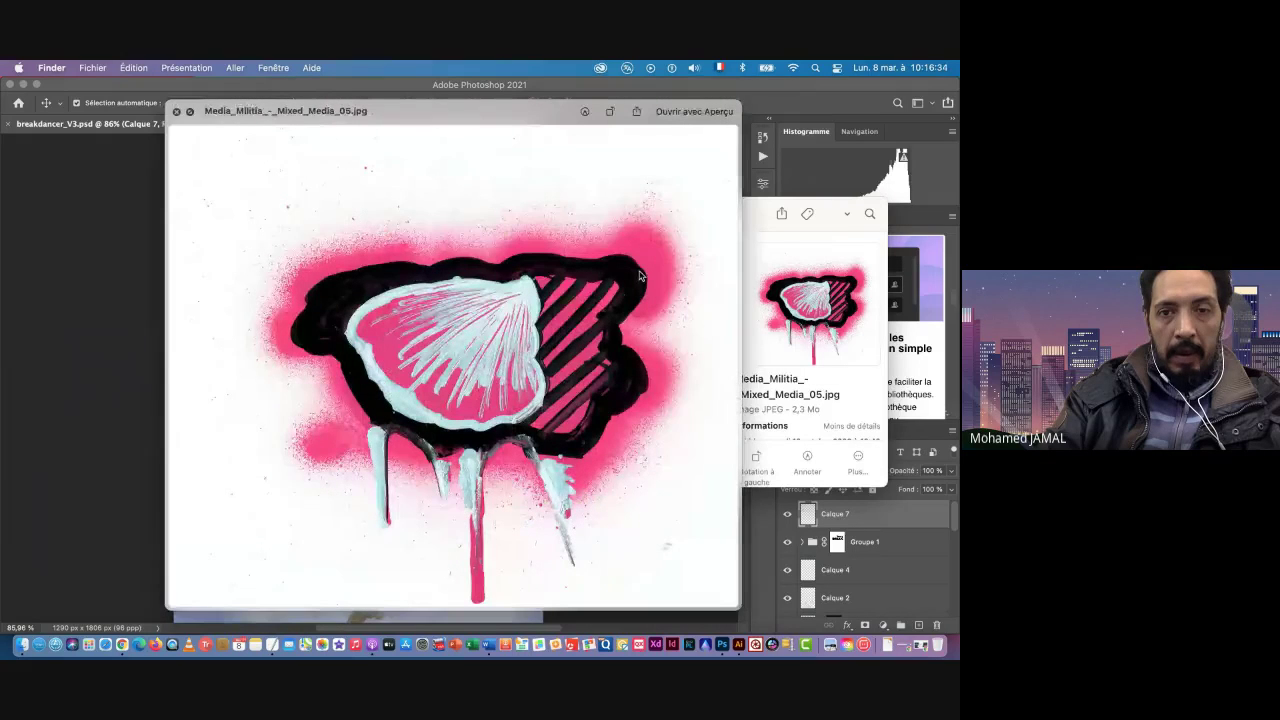
key("Down")
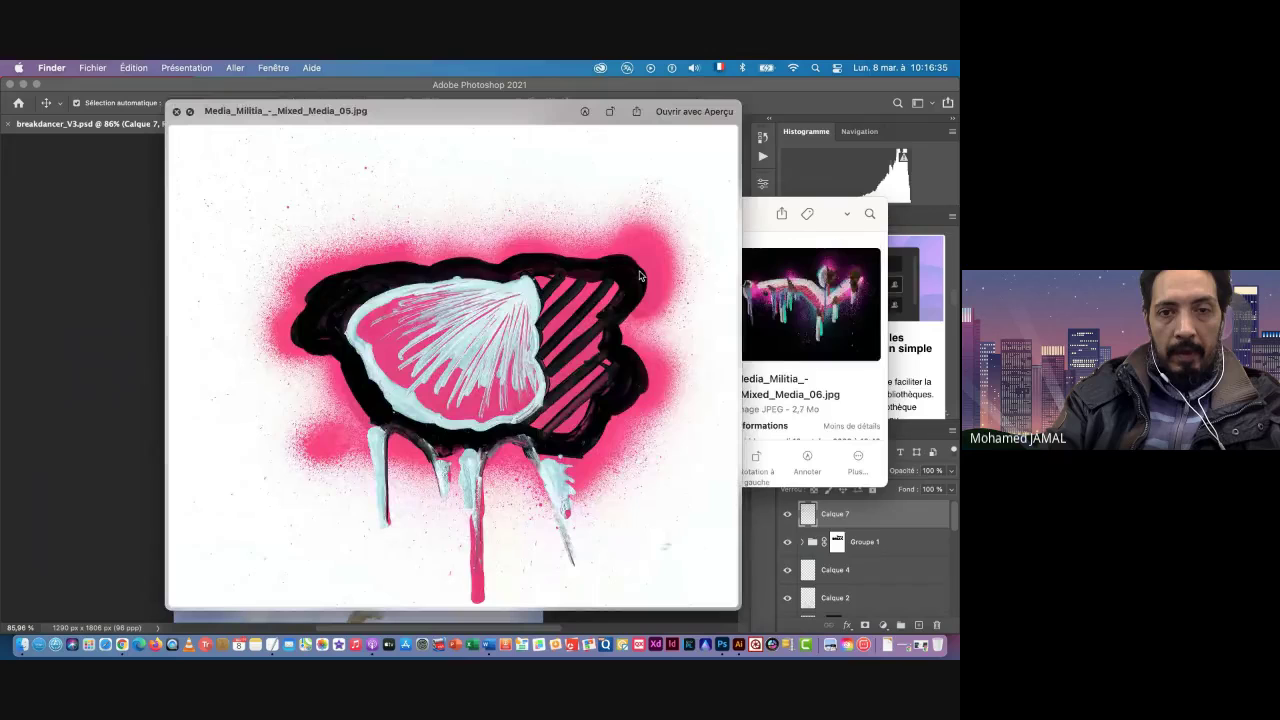
key("space")
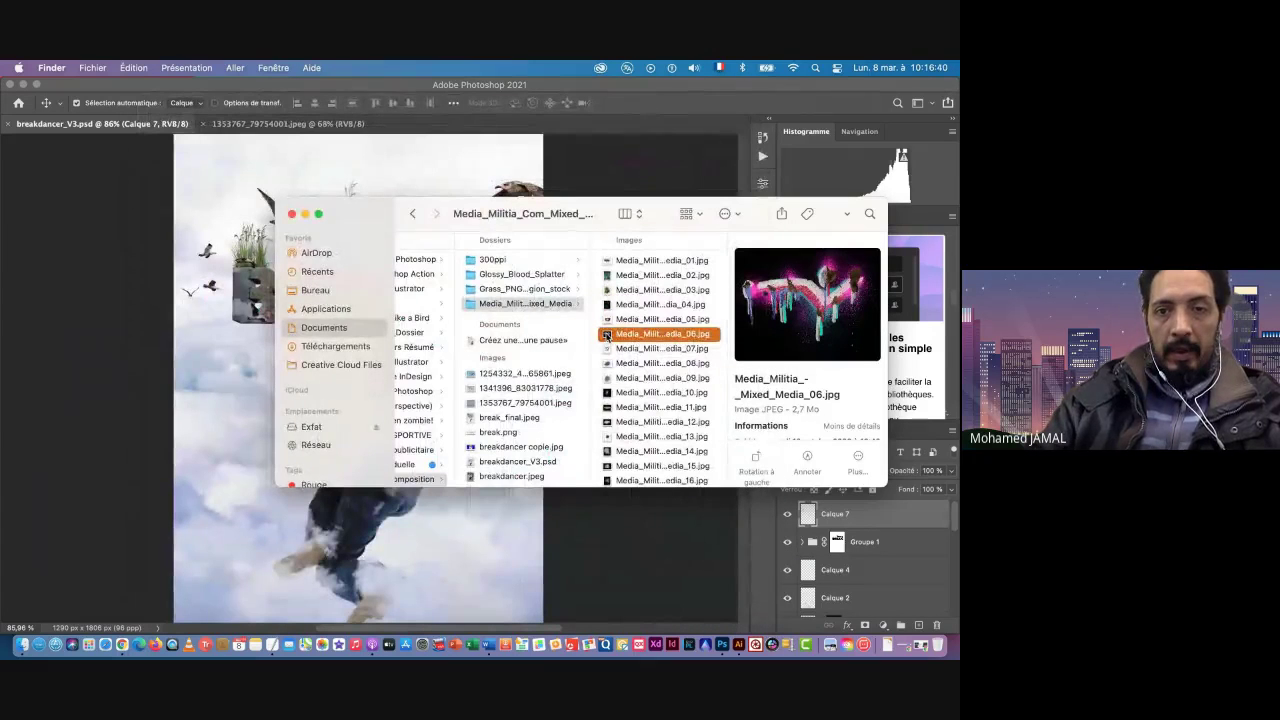
Step: Place Media_Militia_-_Mixed_Media_06.jpg in breakdancer_V3.psd and set its blend mode to Différence
left_click_drag(607, 336, 222, 367)
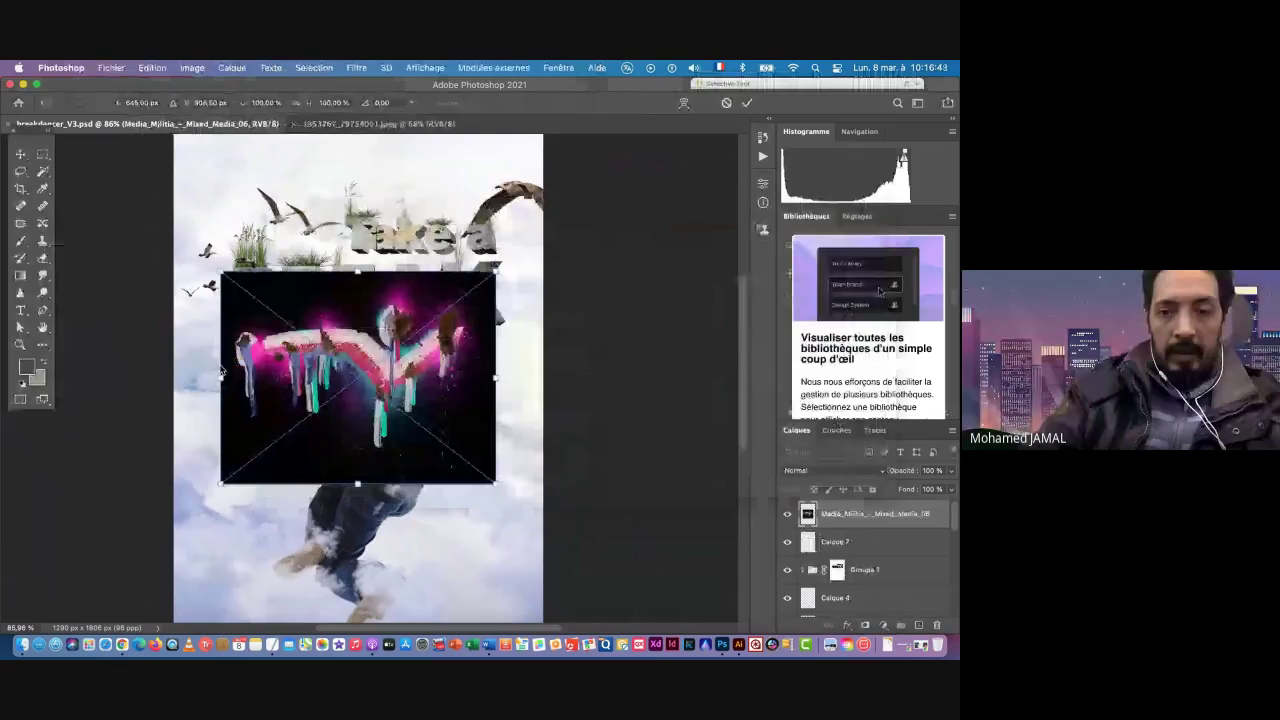
key("Return")
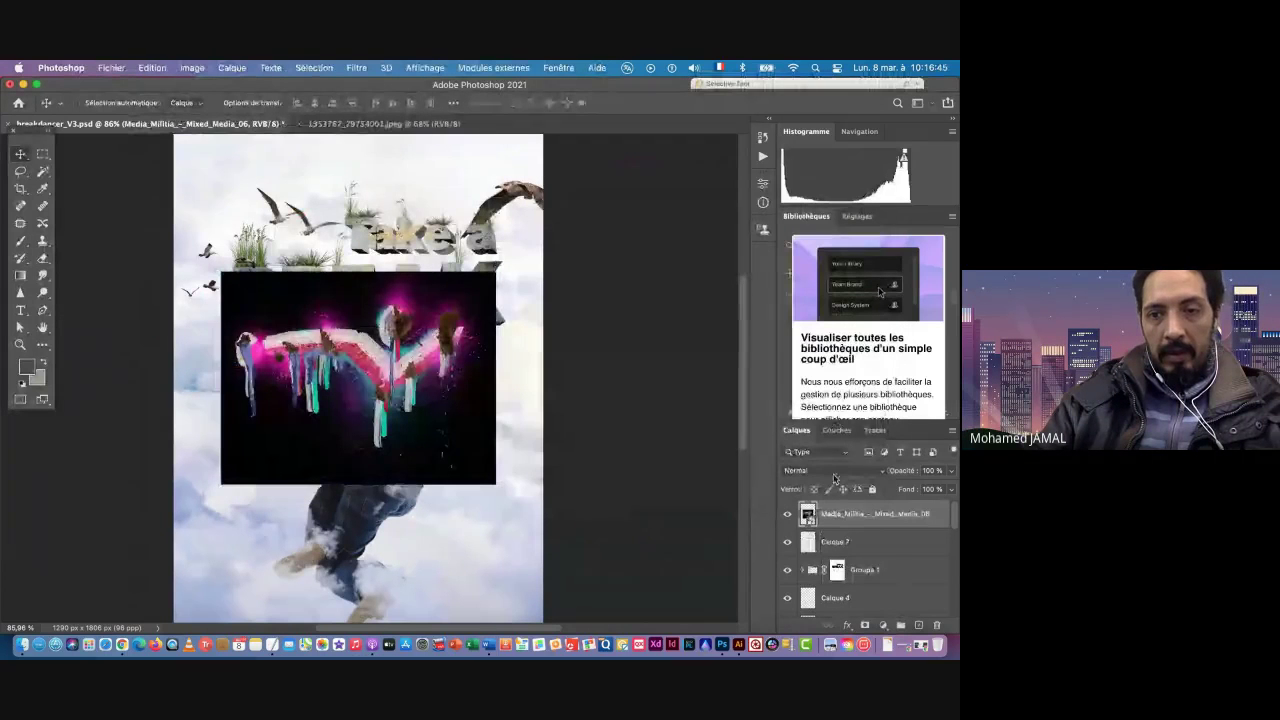
left_click(834, 476)
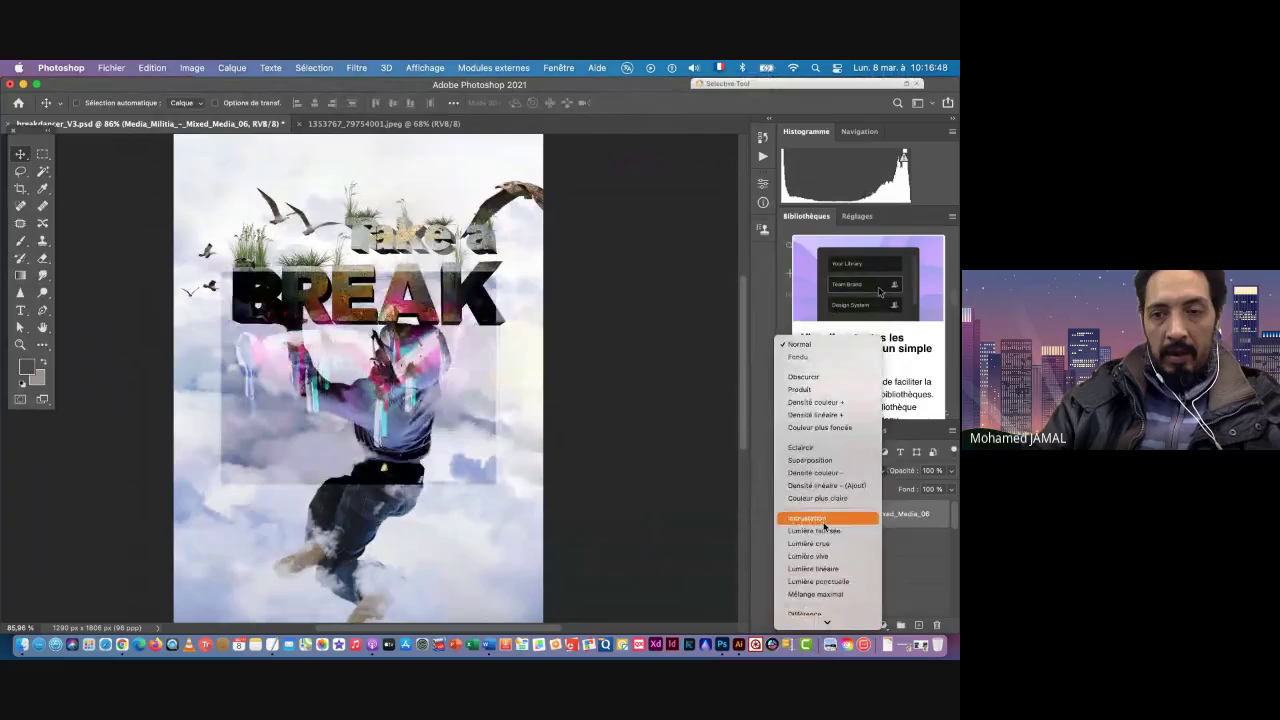
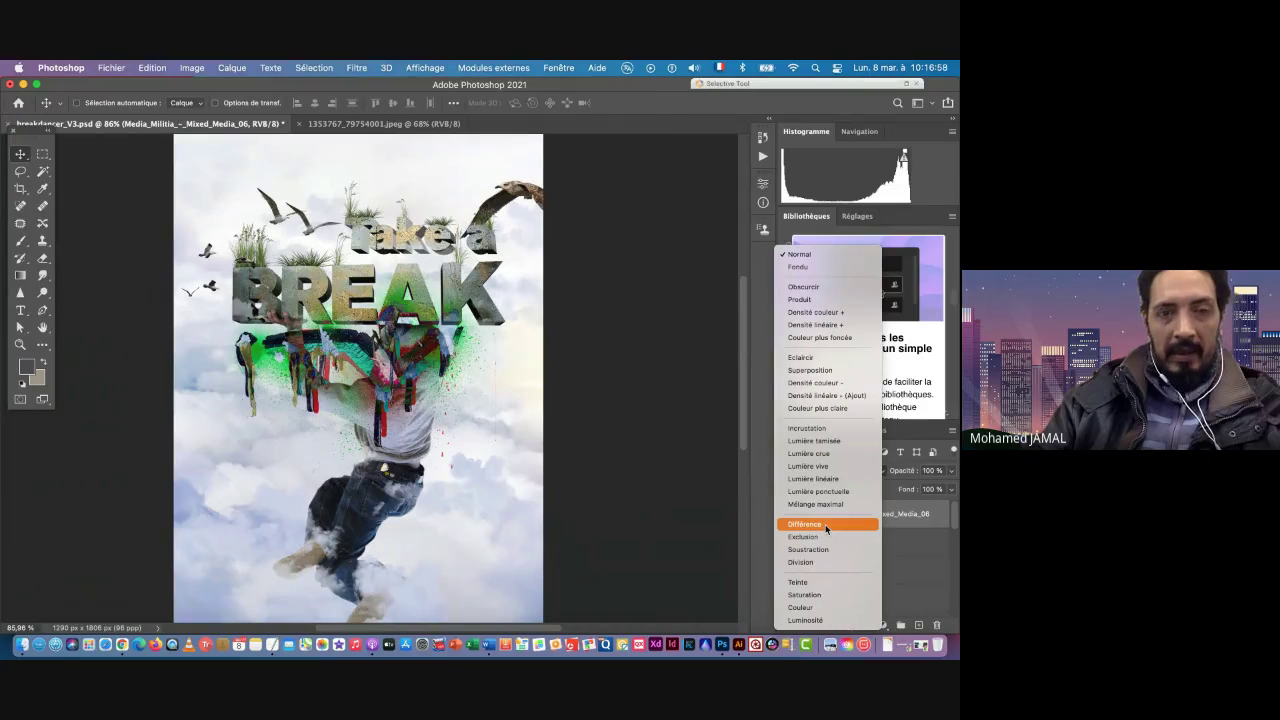
left_click(825, 524)
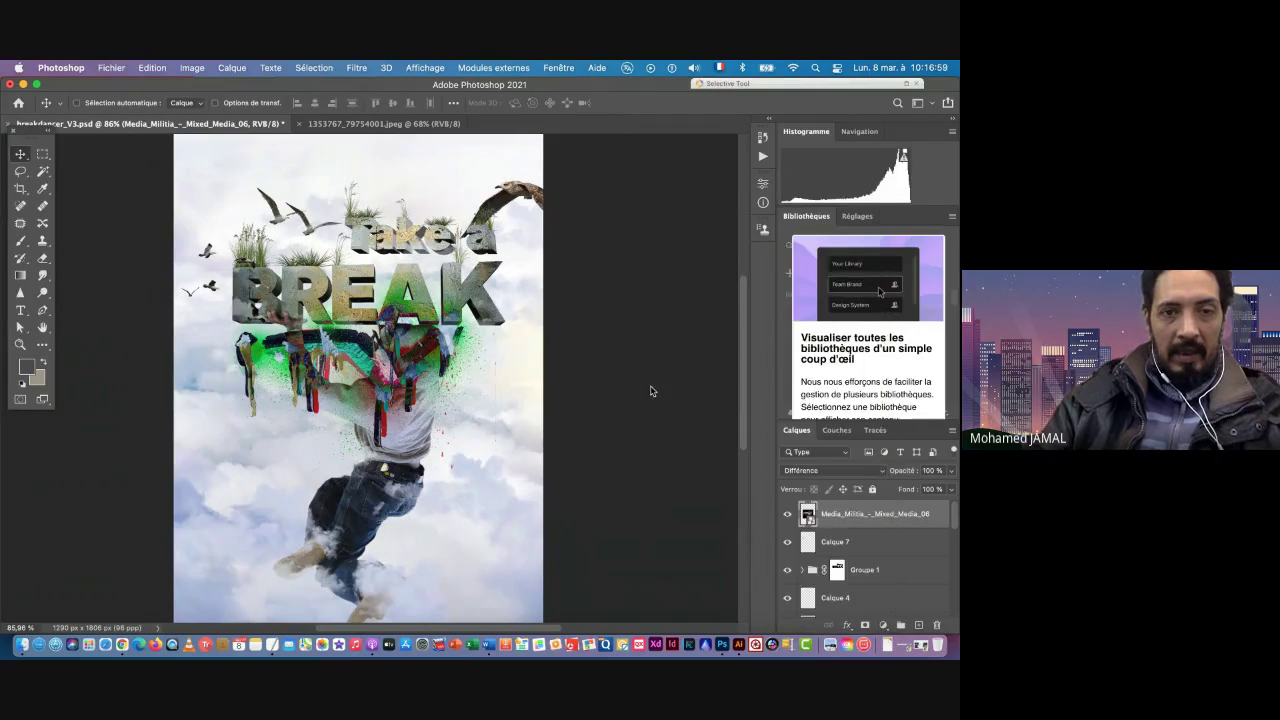
Step: Scale the mixed-media image to about 107.5% width and 89.4% height and position it over the "Take a BREAK" lettering
key("super+t")
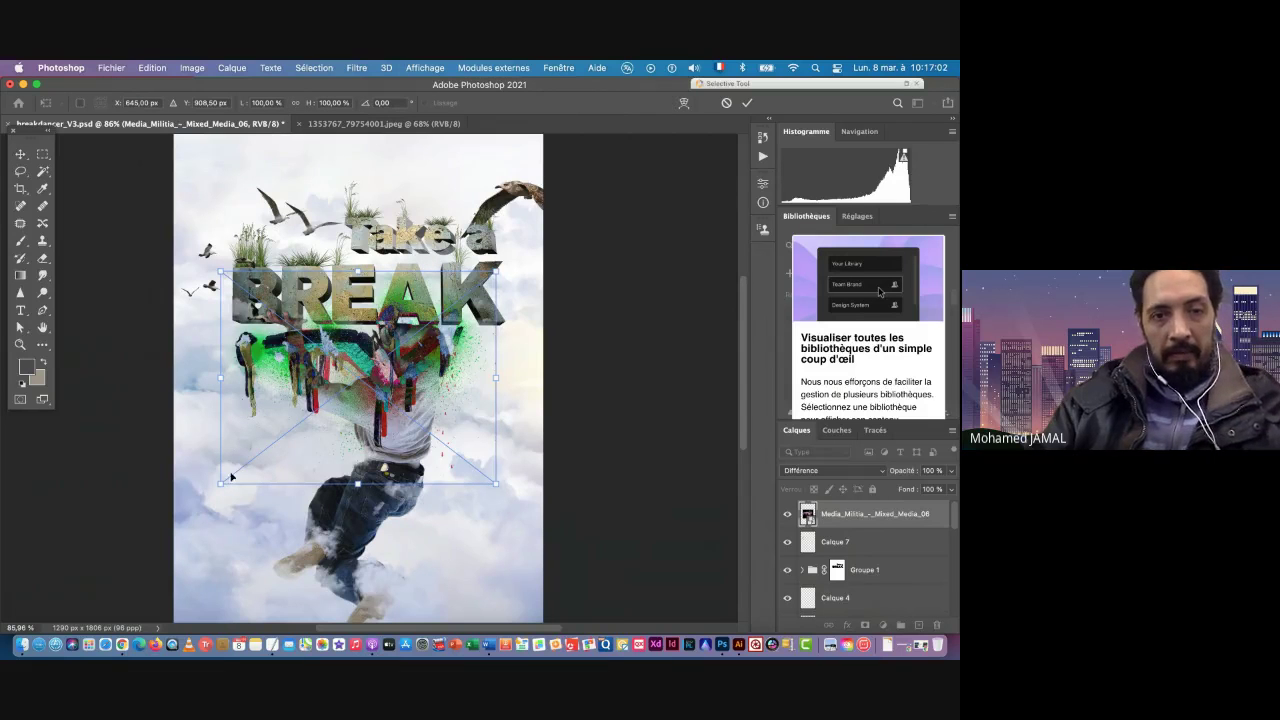
left_click_drag(221, 481, 250, 461)
left_click_drag(362, 402, 345, 360)
left_click_drag(470, 316, 532, 317)
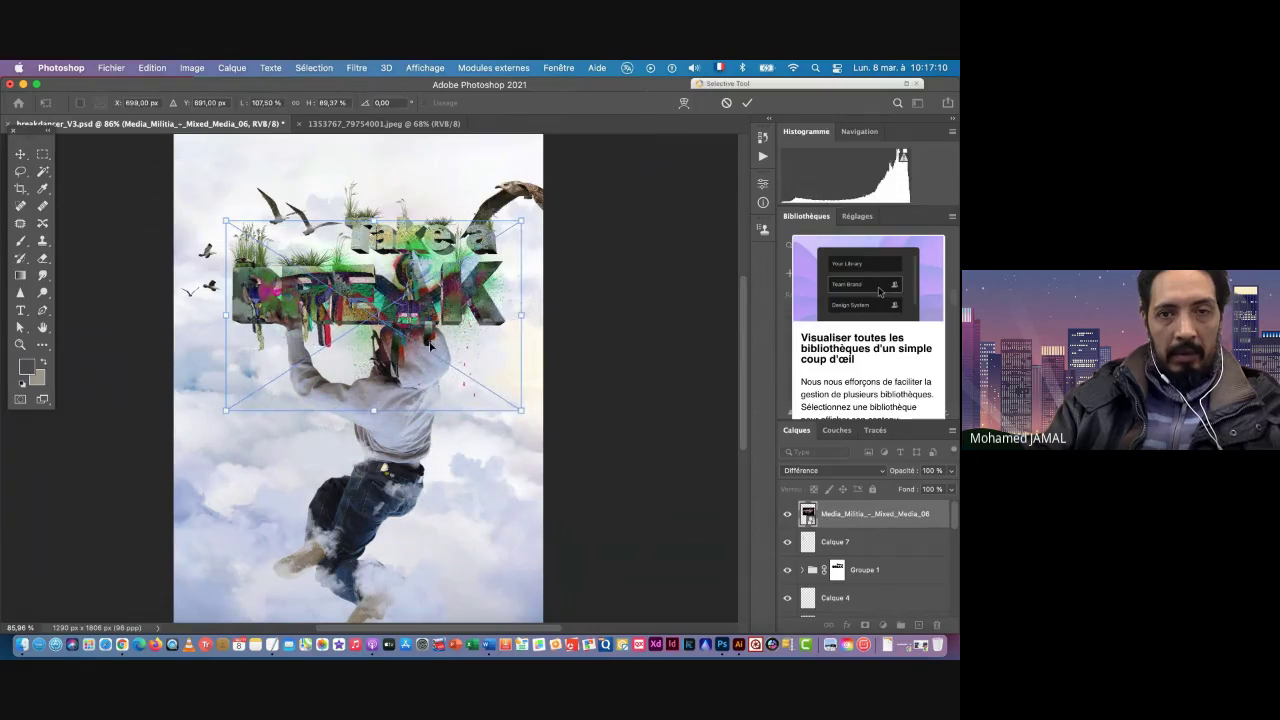
left_click_drag(402, 357, 393, 347)
key("Return")
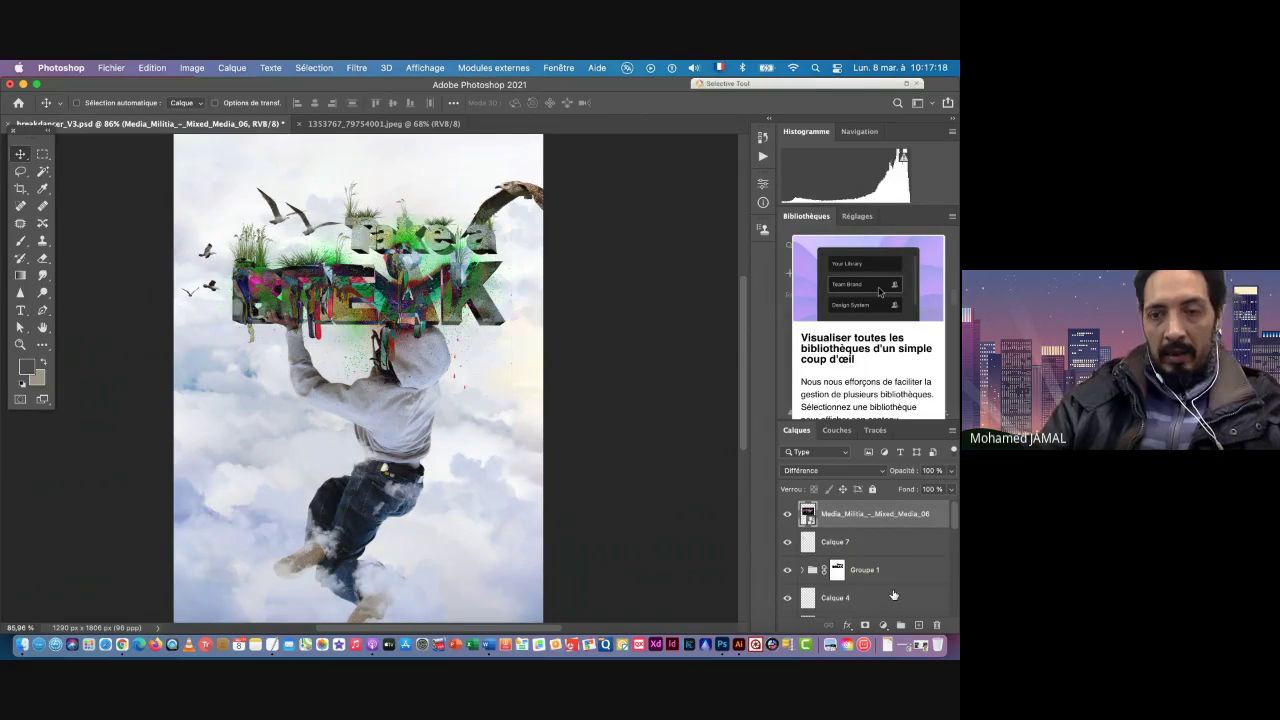
Step: Load Groupe 1's mask as a selection, add it as a mask to the mixed-media layer and invert it to confine the texture to the lettering
scroll(895, 585, "down", 2)
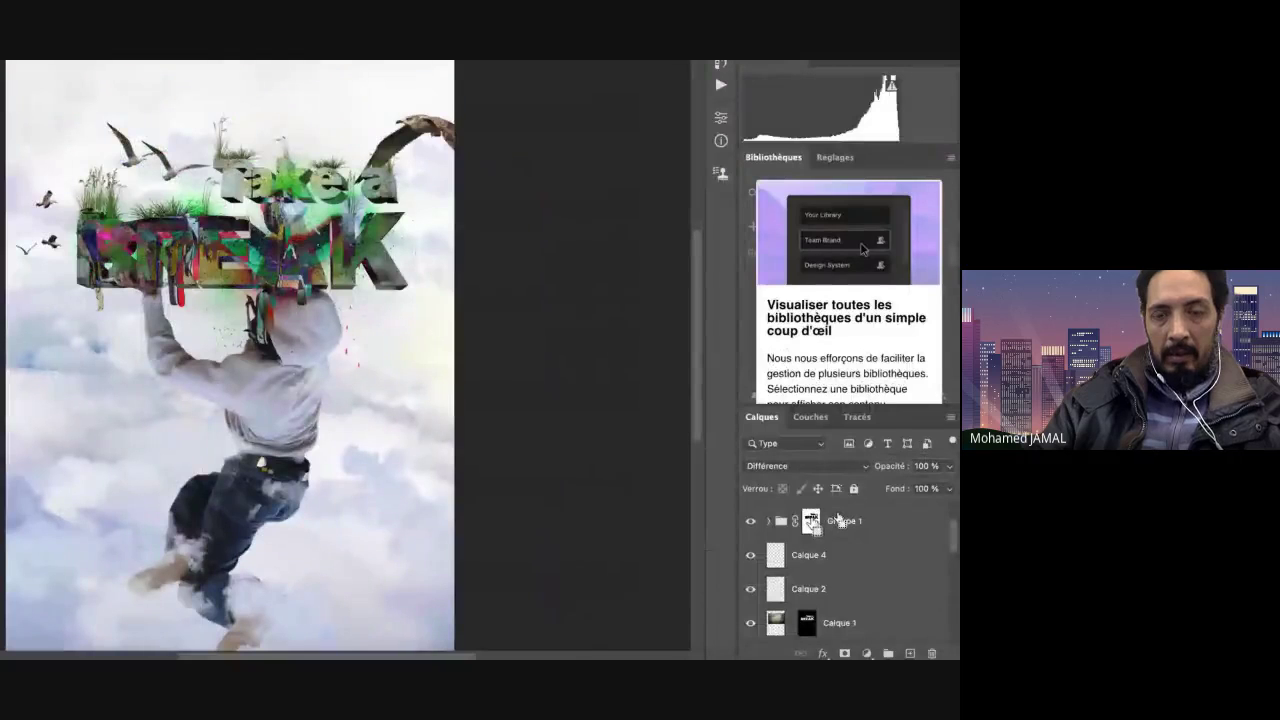
left_click(838, 520, "ctrl")
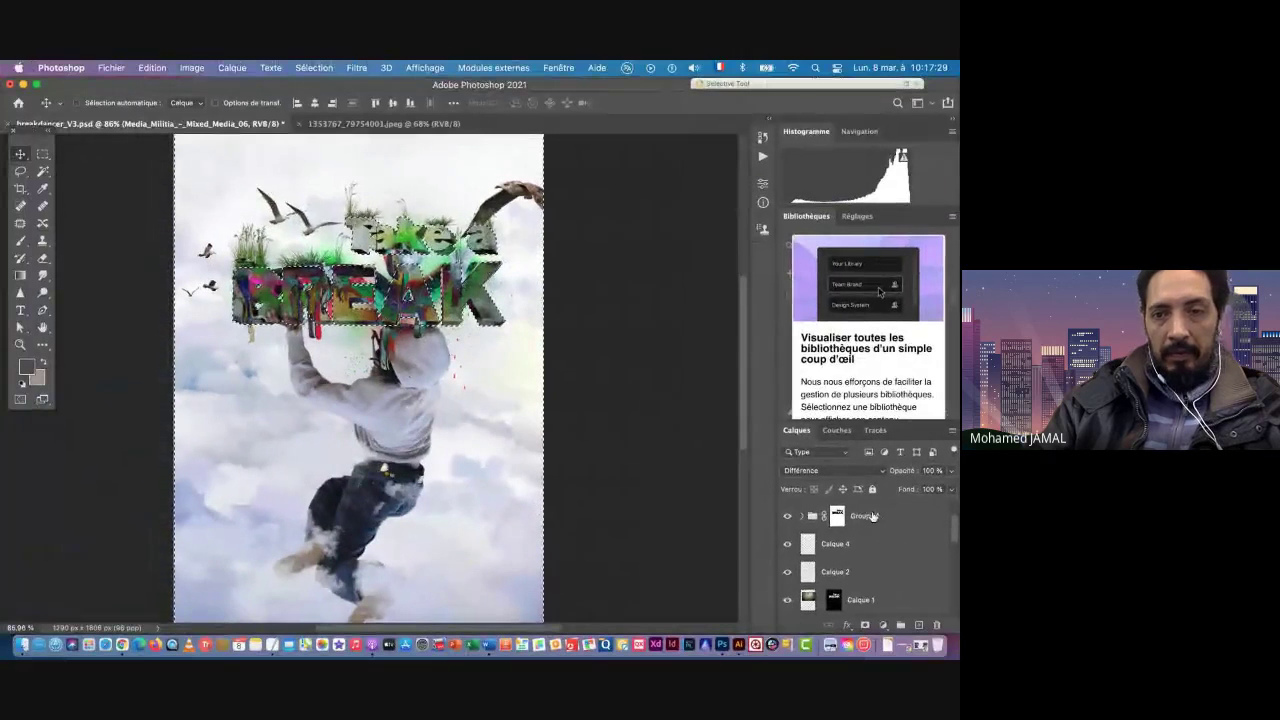
scroll(859, 523, "up", 3)
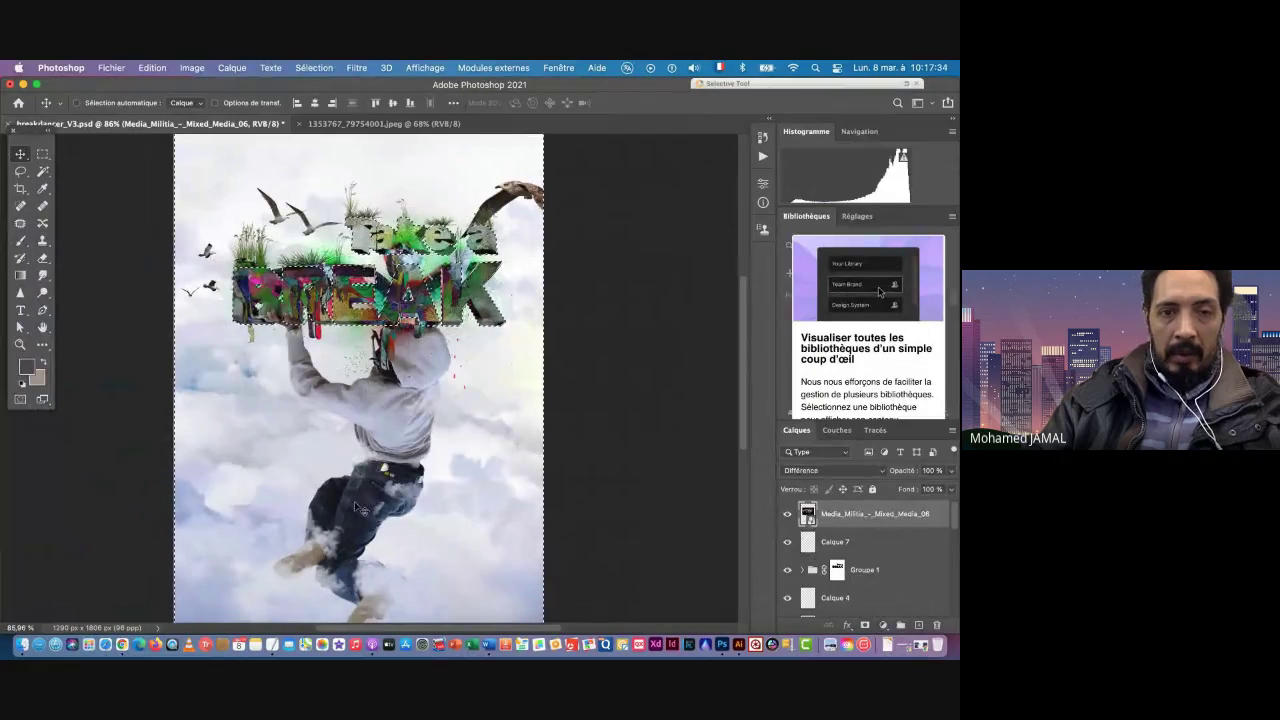
left_click(866, 626)
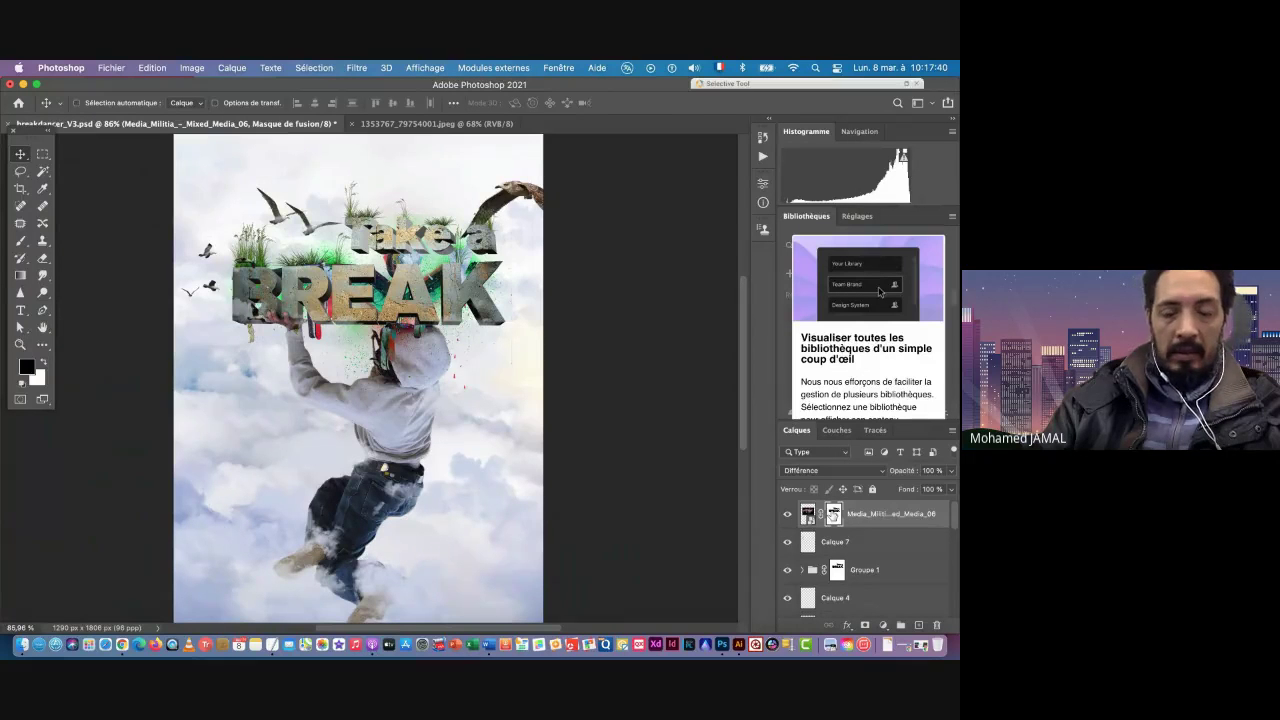
key("super+i")
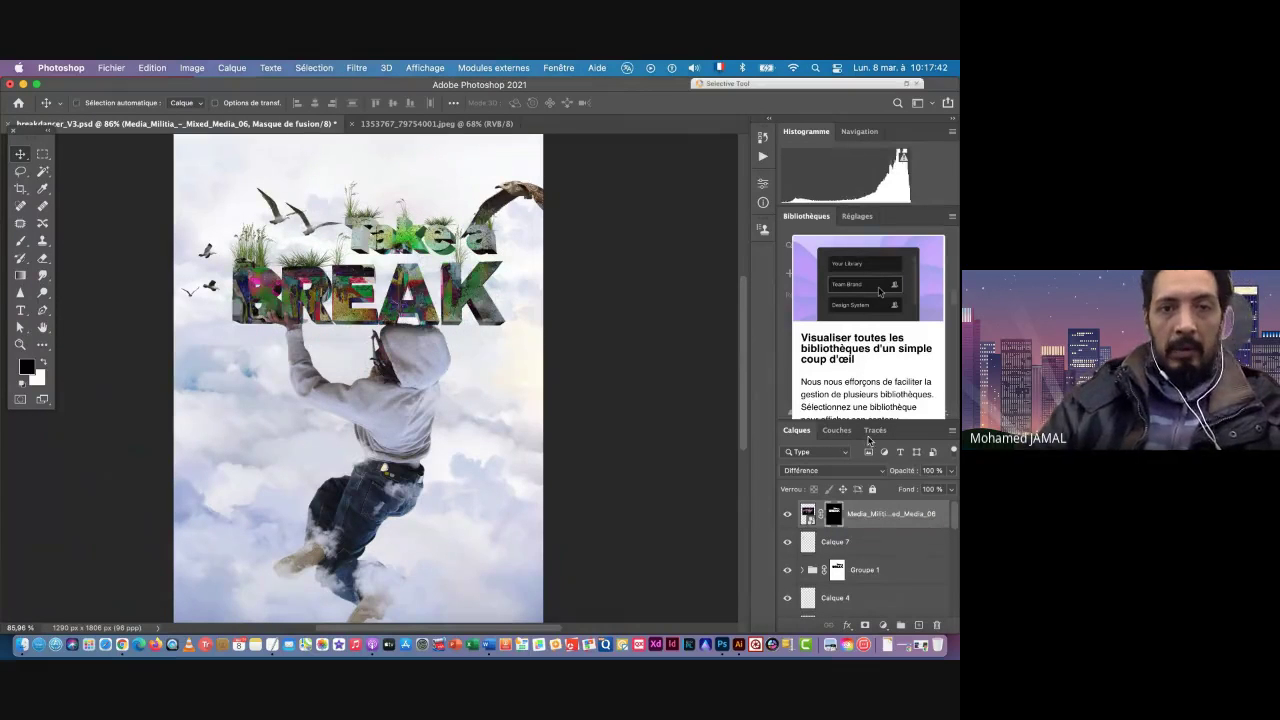
Step: Set the mixed-media layer's fill to 95% and its blend mode to Lumière tamisée
mouse_move(906, 472)
left_mouse_down()
mouse_move(880, 474)
mouse_move(929, 470)
mouse_move(893, 490)
mouse_move(915, 491)
left_mouse_up()
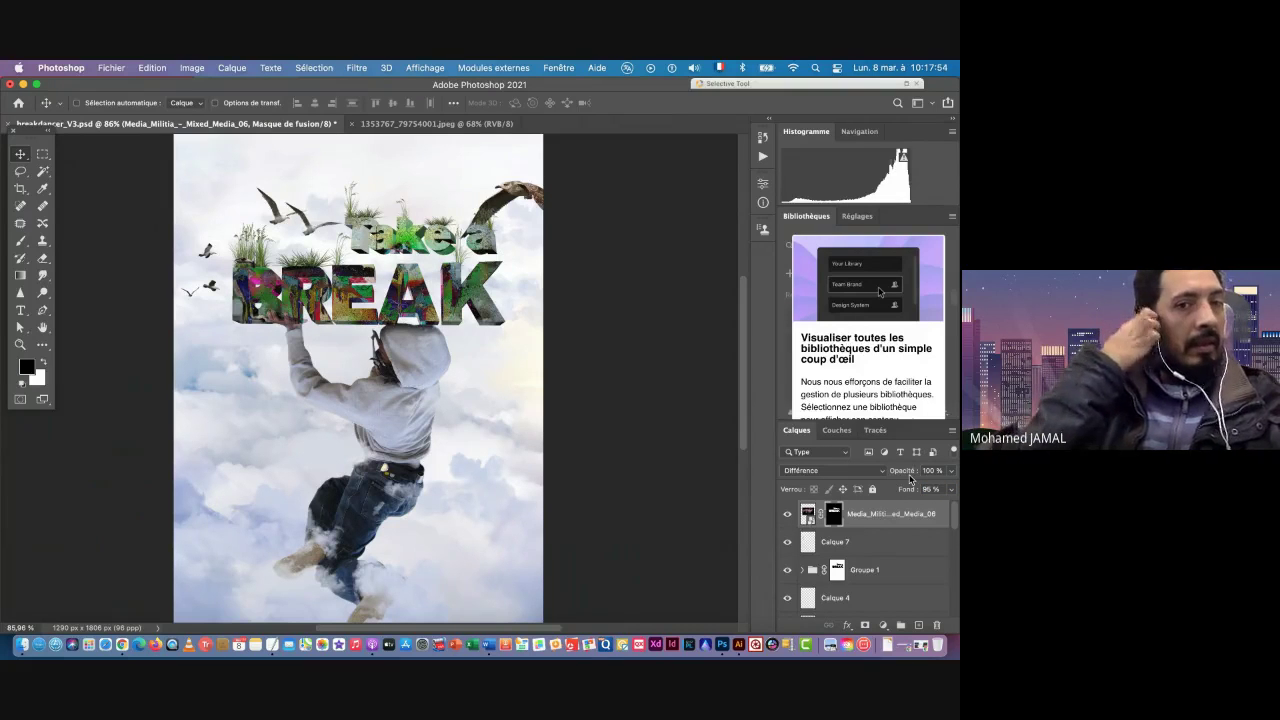
left_click(824, 471)
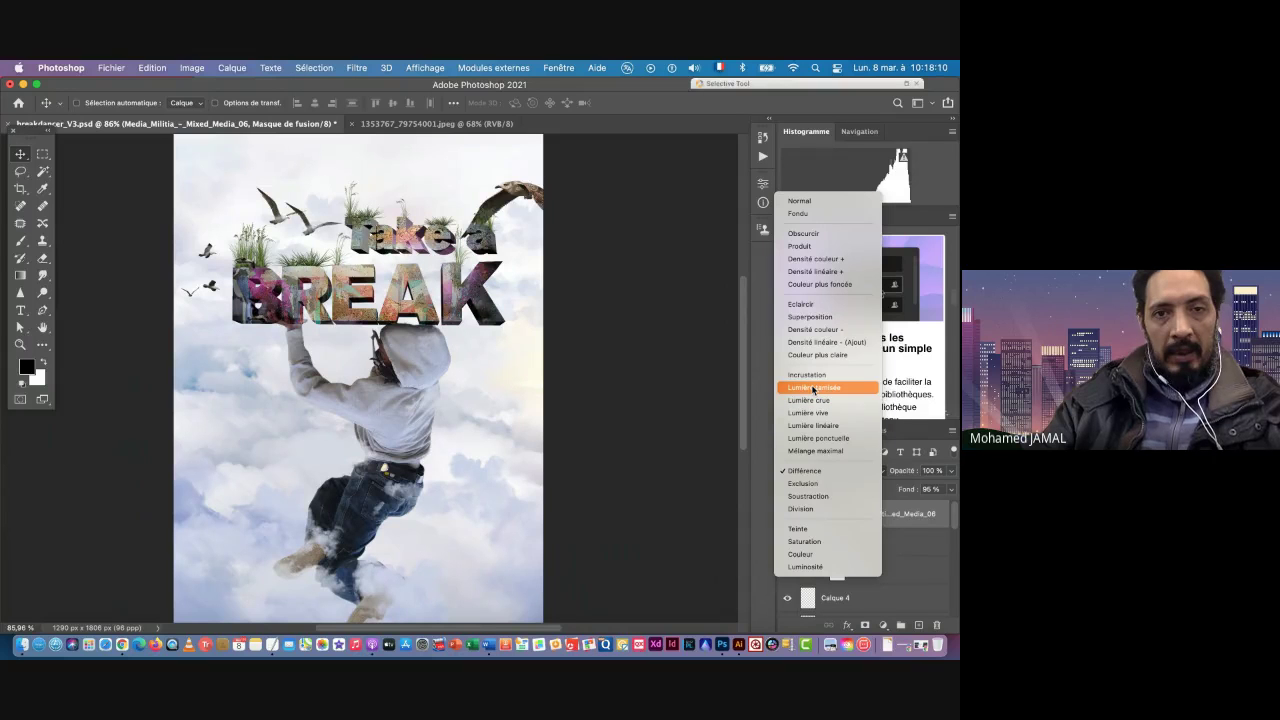
left_click(815, 388)
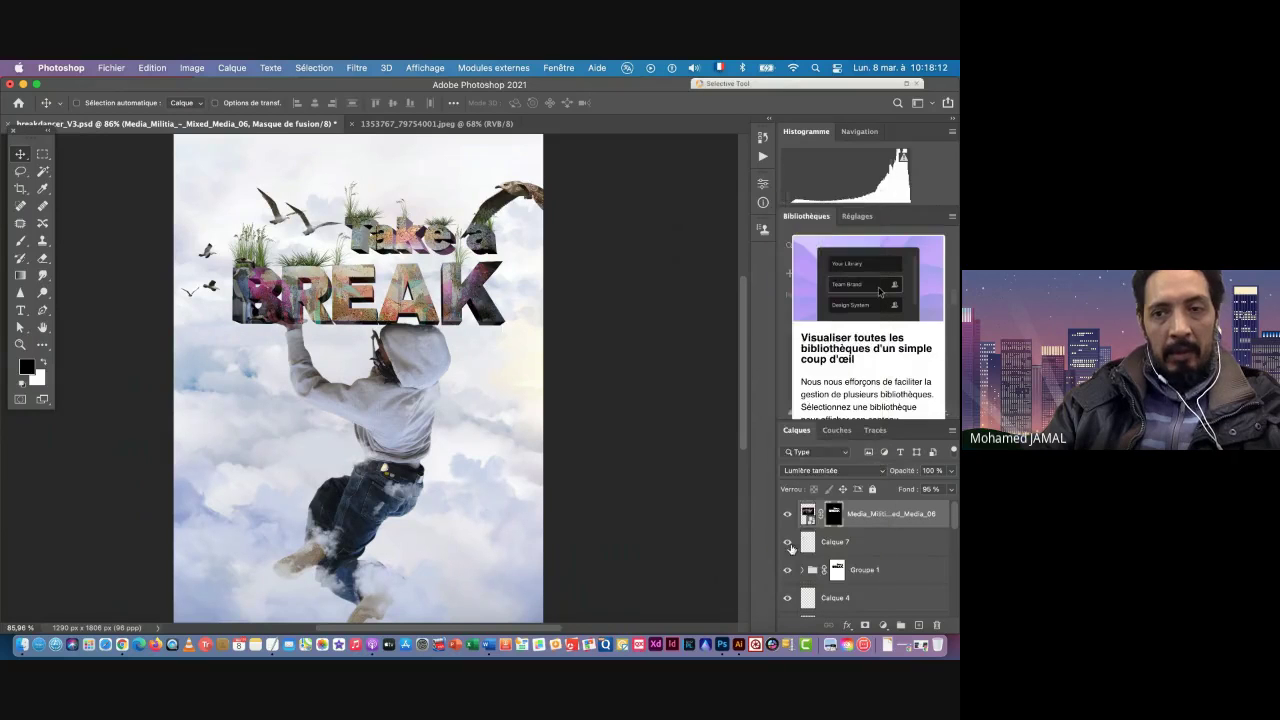
Step: Compare the lettering up close with the mixed-media layer hidden and shown
left_click(787, 514)
left_click(787, 514)
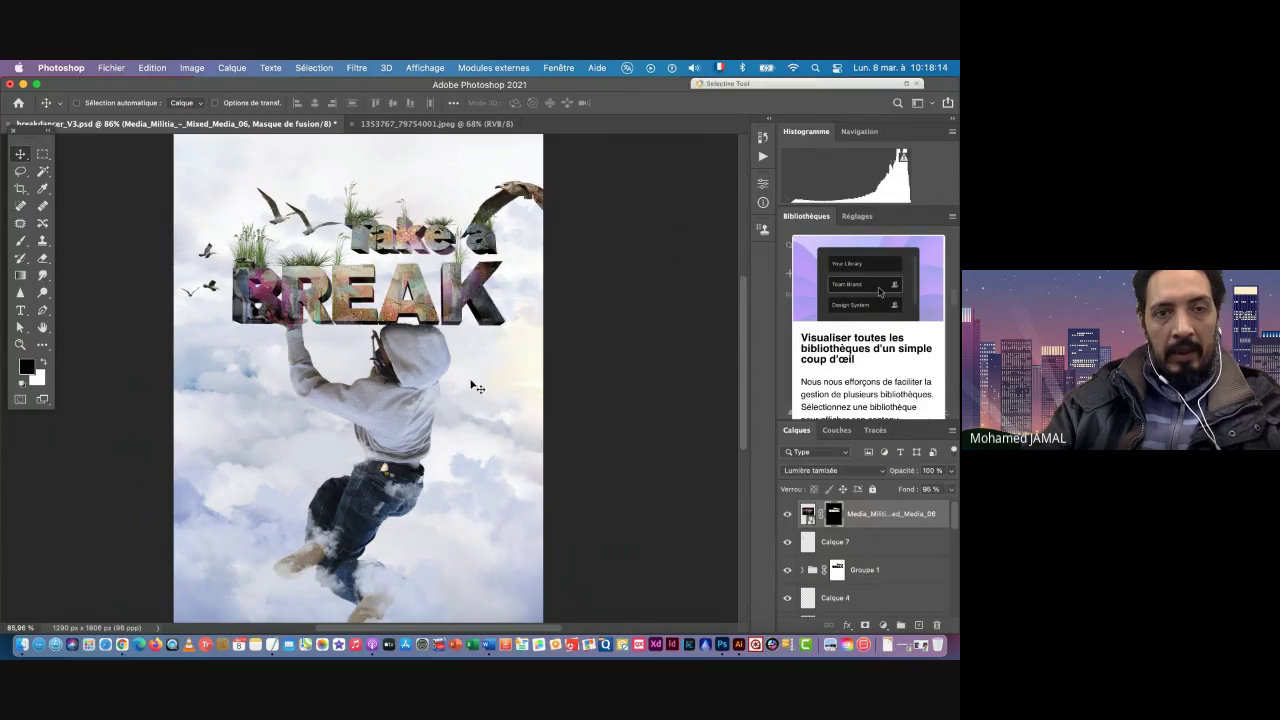
scroll(426, 352, "up", 1)
scroll(426, 352, "up", 5)
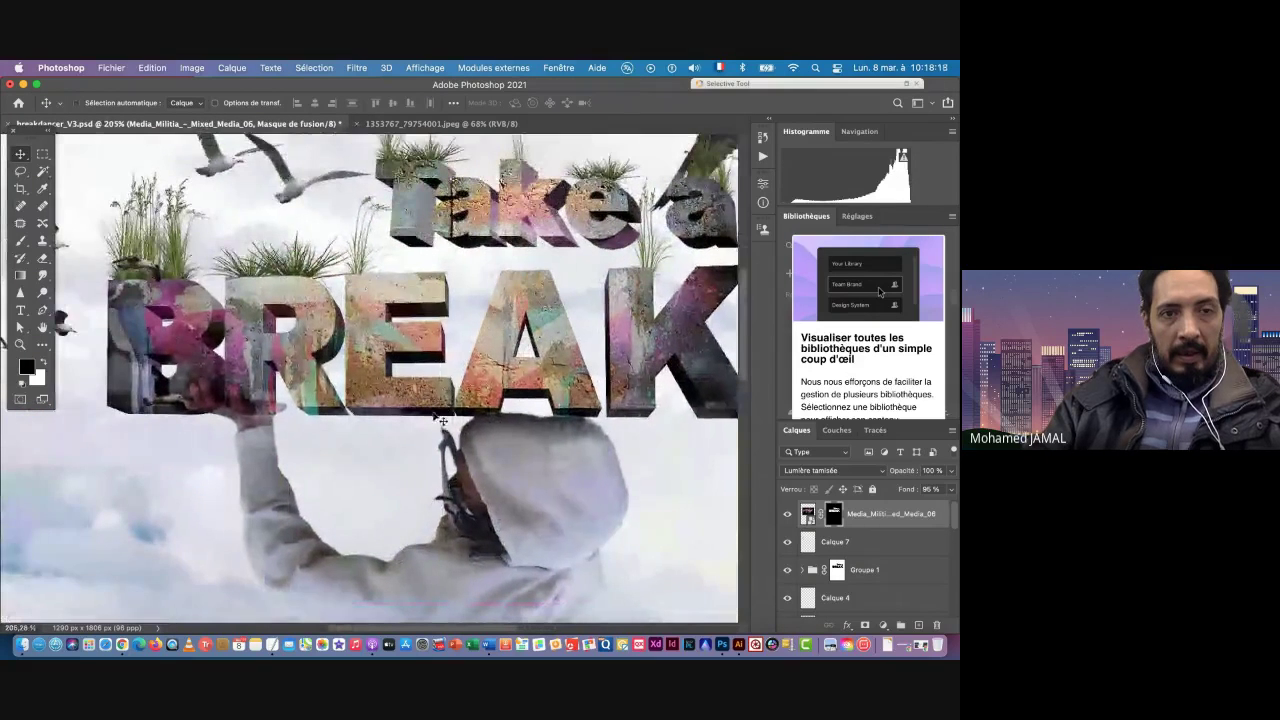
left_click(787, 514)
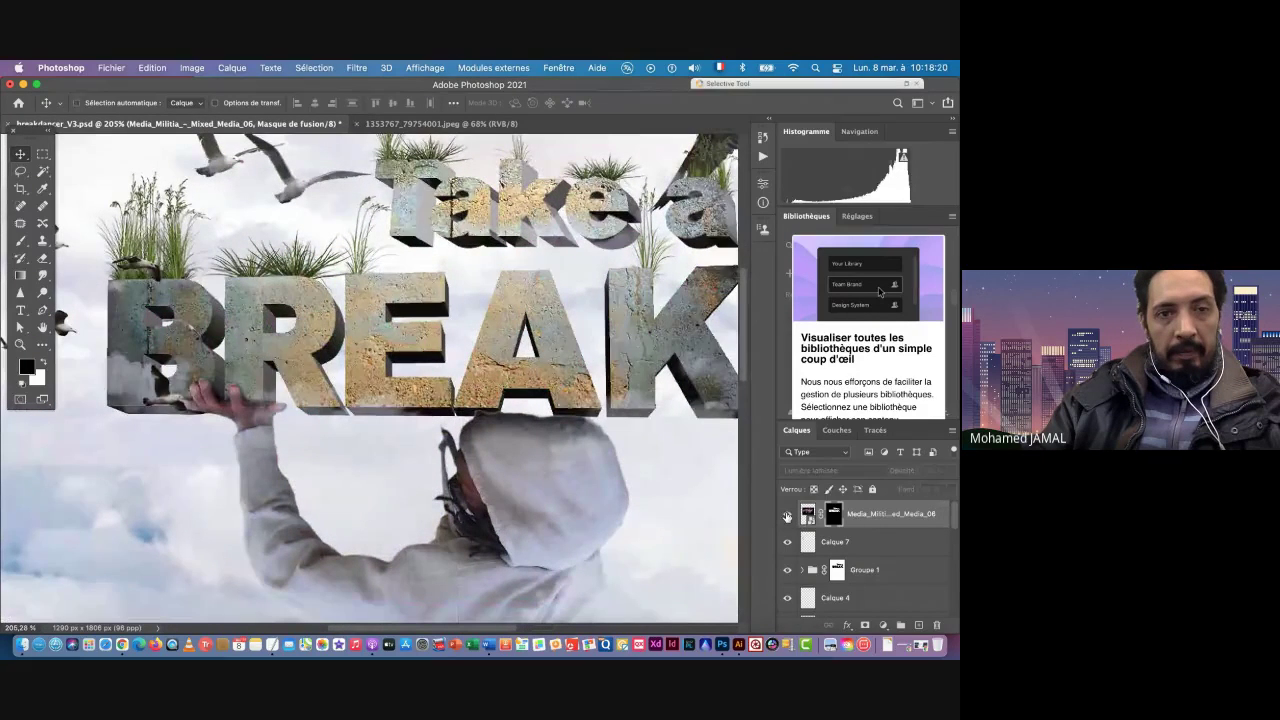
left_click(787, 514)
left_click(787, 514)
left_click(787, 514)
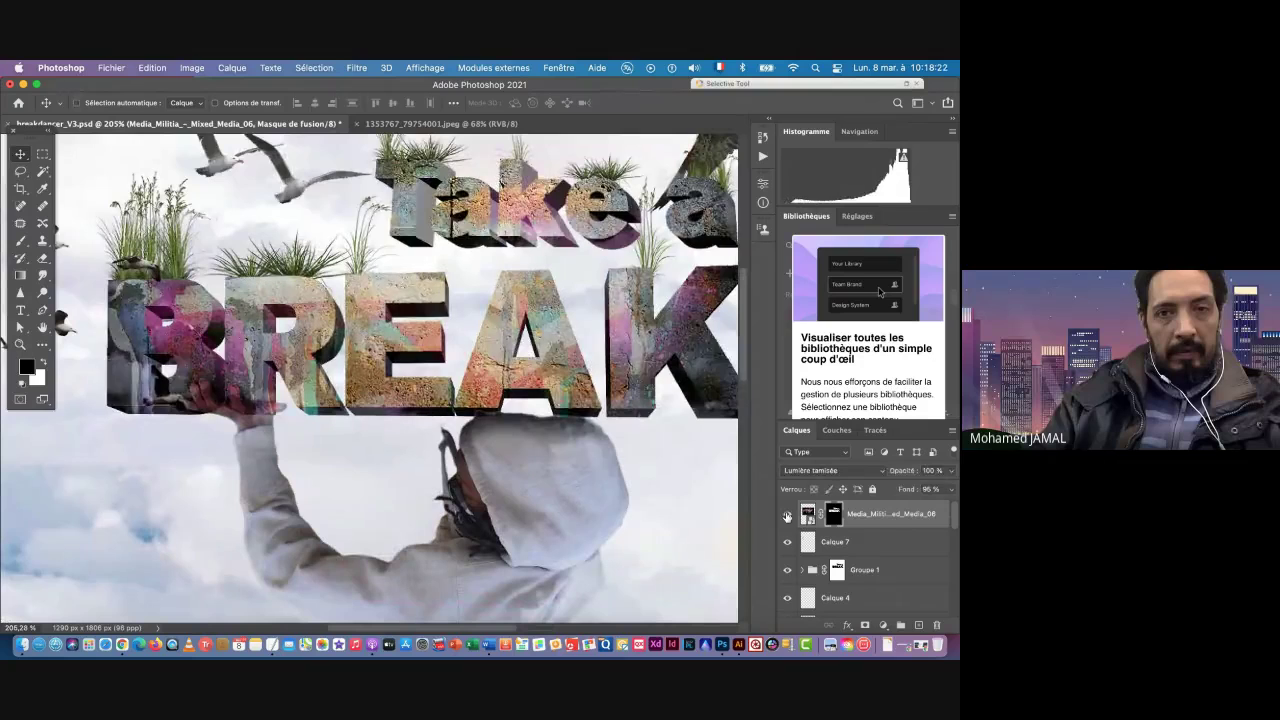
left_click(787, 514)
left_click(787, 514)
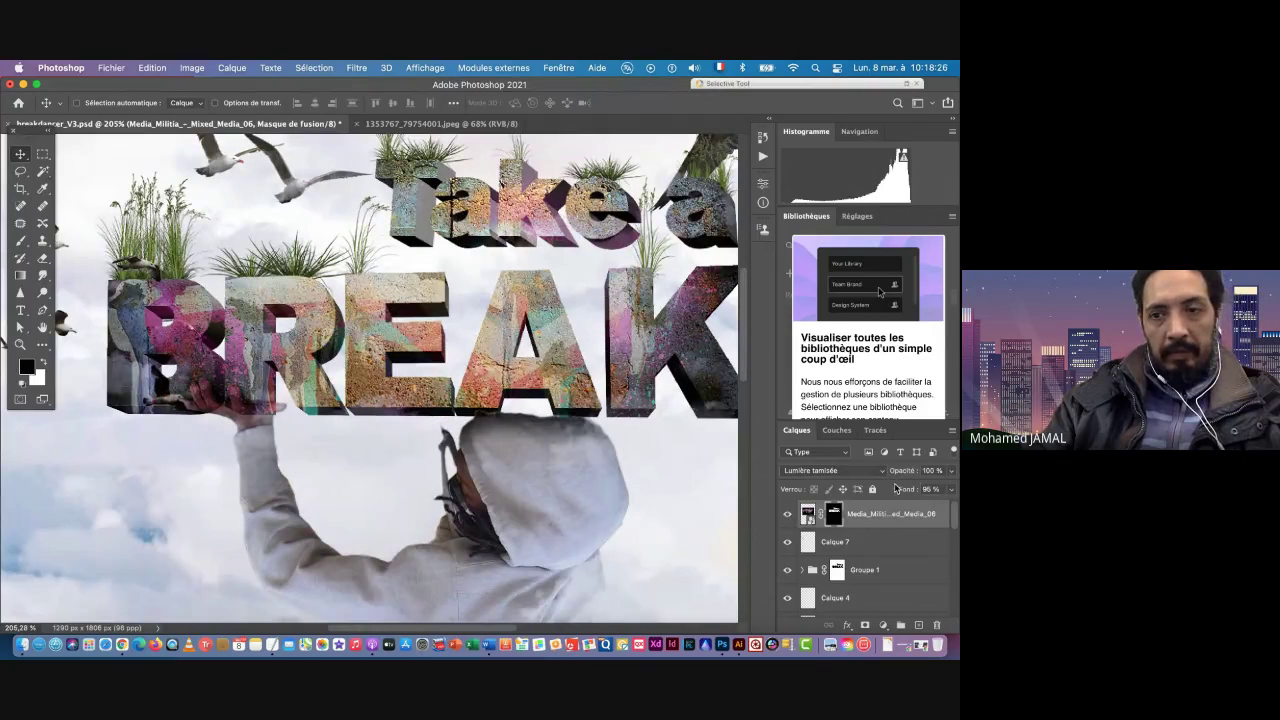
Step: Reduce the mixed-media layer's fill to 70% and check the whole composition
mouse_move(908, 493)
left_mouse_down()
mouse_move(893, 494)
mouse_move(912, 496)
left_mouse_up()
key("super+space")
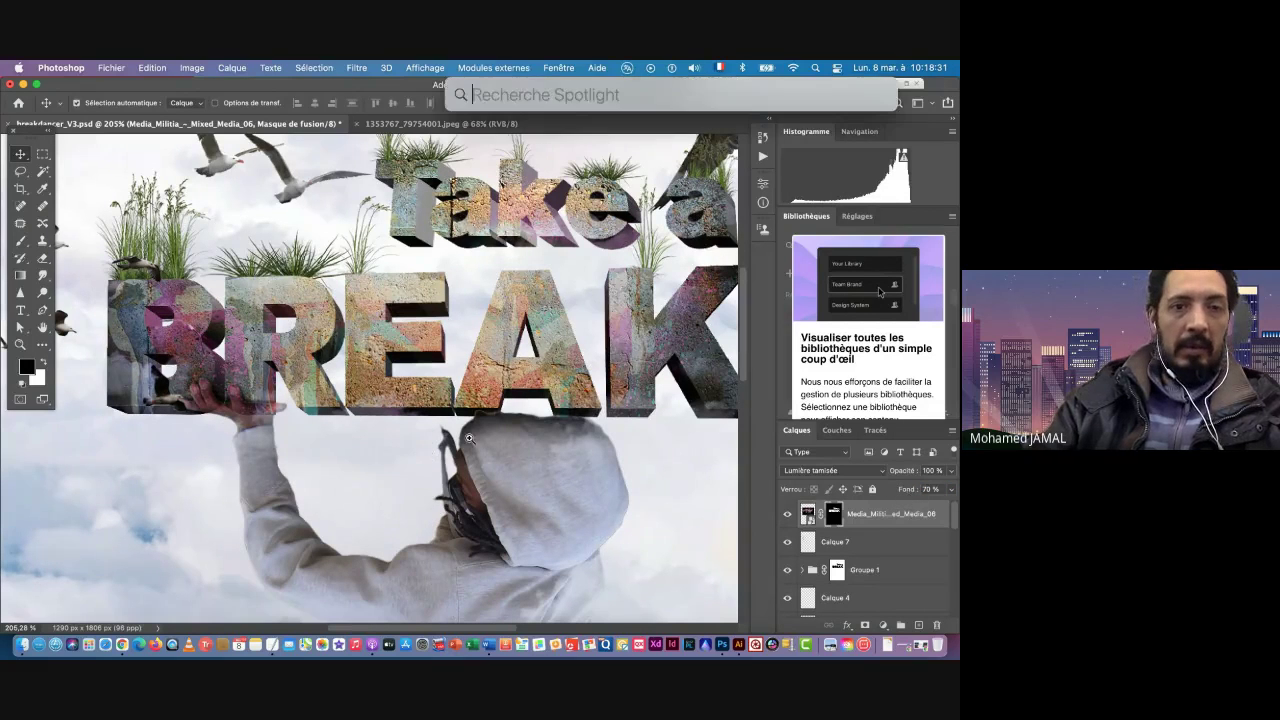
left_click_drag(469, 438, 449, 469)
key("super+space")
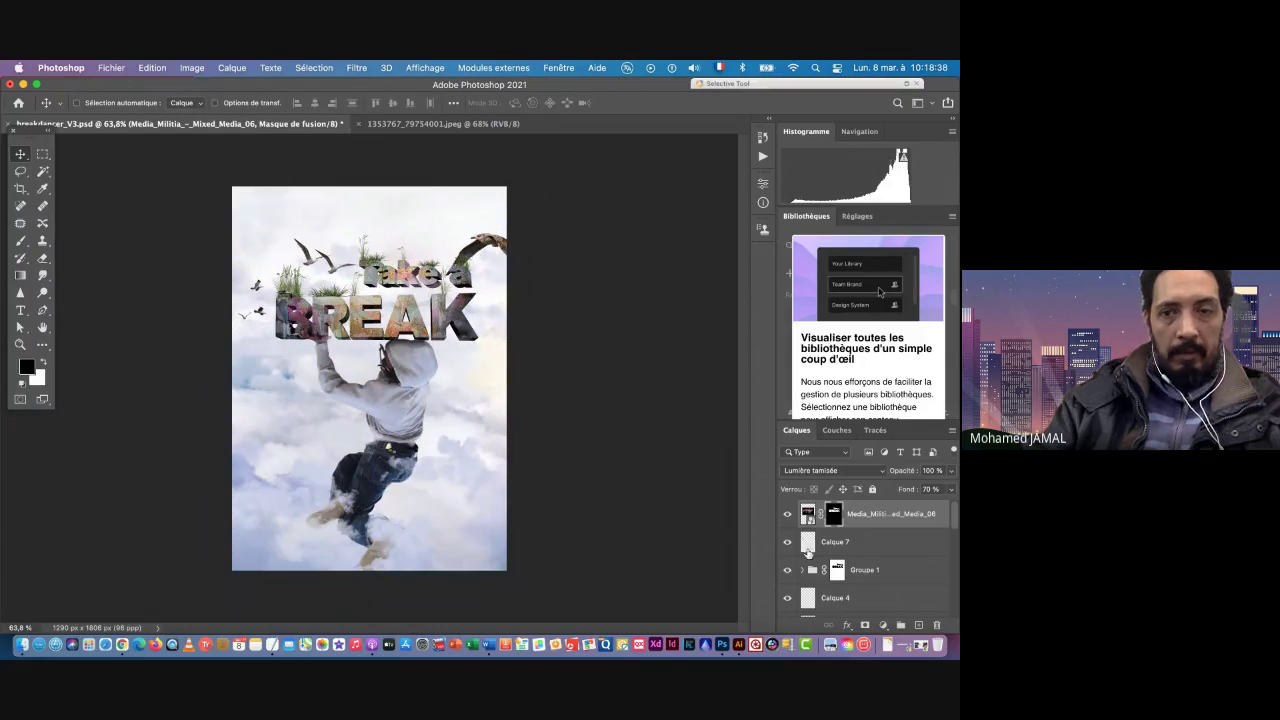
Step: Add a new empty layer above the mixed-media layer and set the foreground colour to a medium blue
left_click(919, 627)
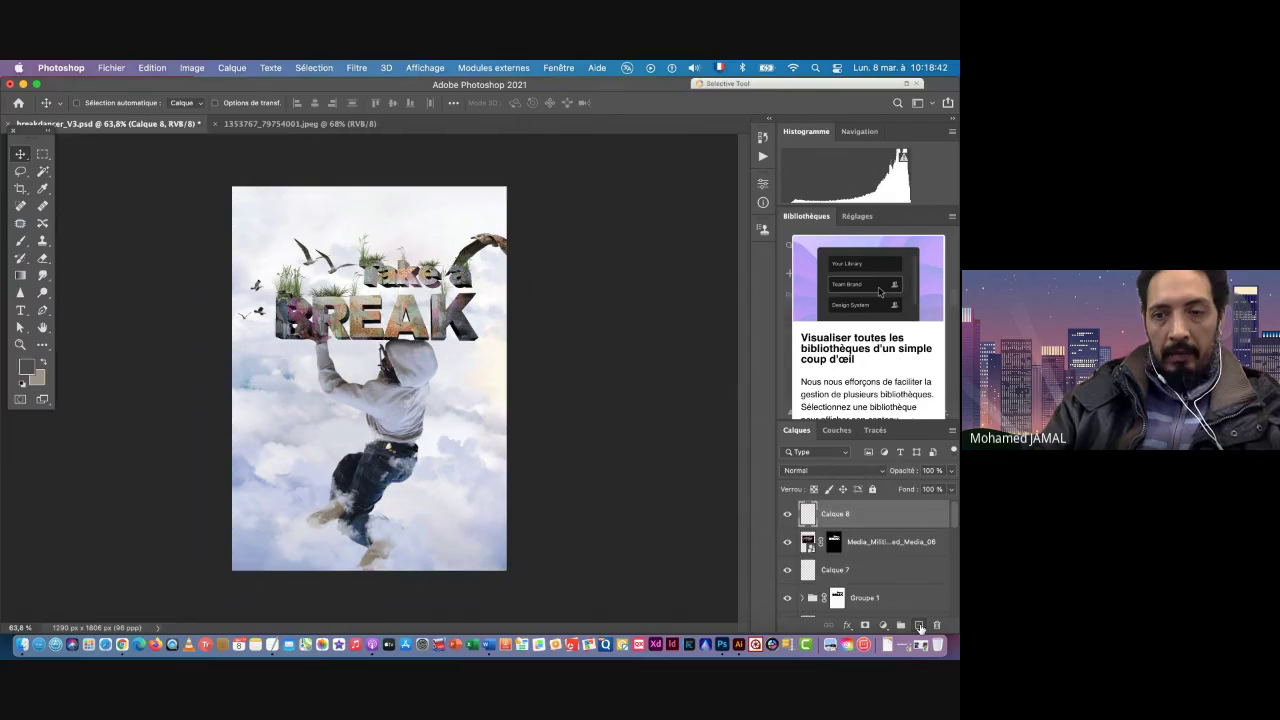
left_click(26, 369)
left_click_drag(657, 316, 655, 284)
mouse_move(596, 243)
left_mouse_down()
mouse_move(582, 230)
mouse_move(600, 246)
left_mouse_up()
left_click(776, 213)
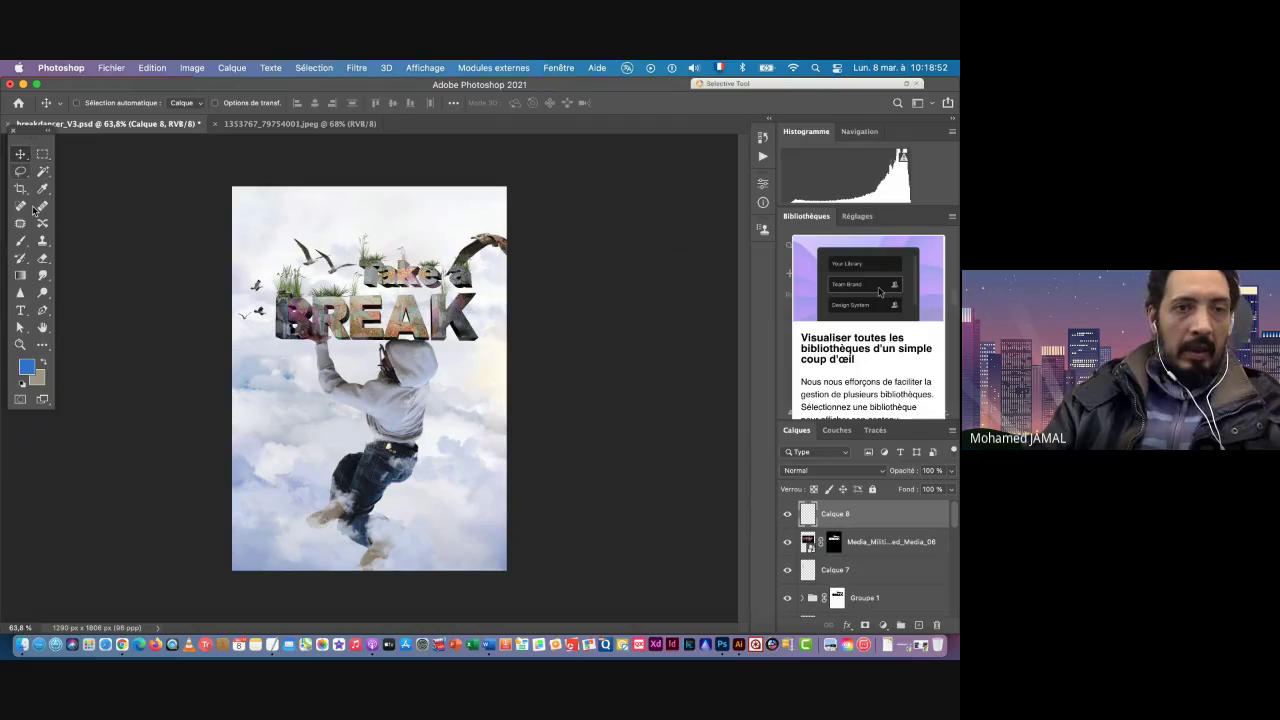
Step: Set up the Gradient tool with the foreground-to-transparent blue preset from the Basiques group
left_click(20, 274)
left_click(163, 104)
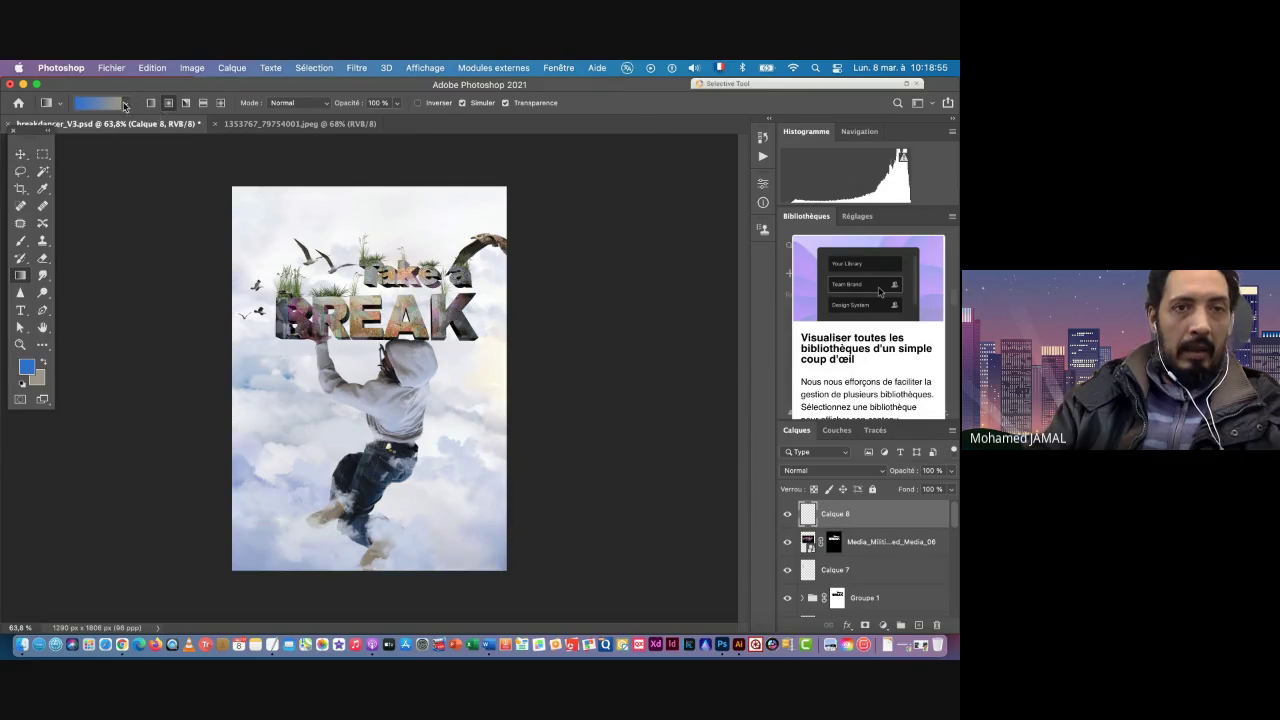
left_click(125, 104)
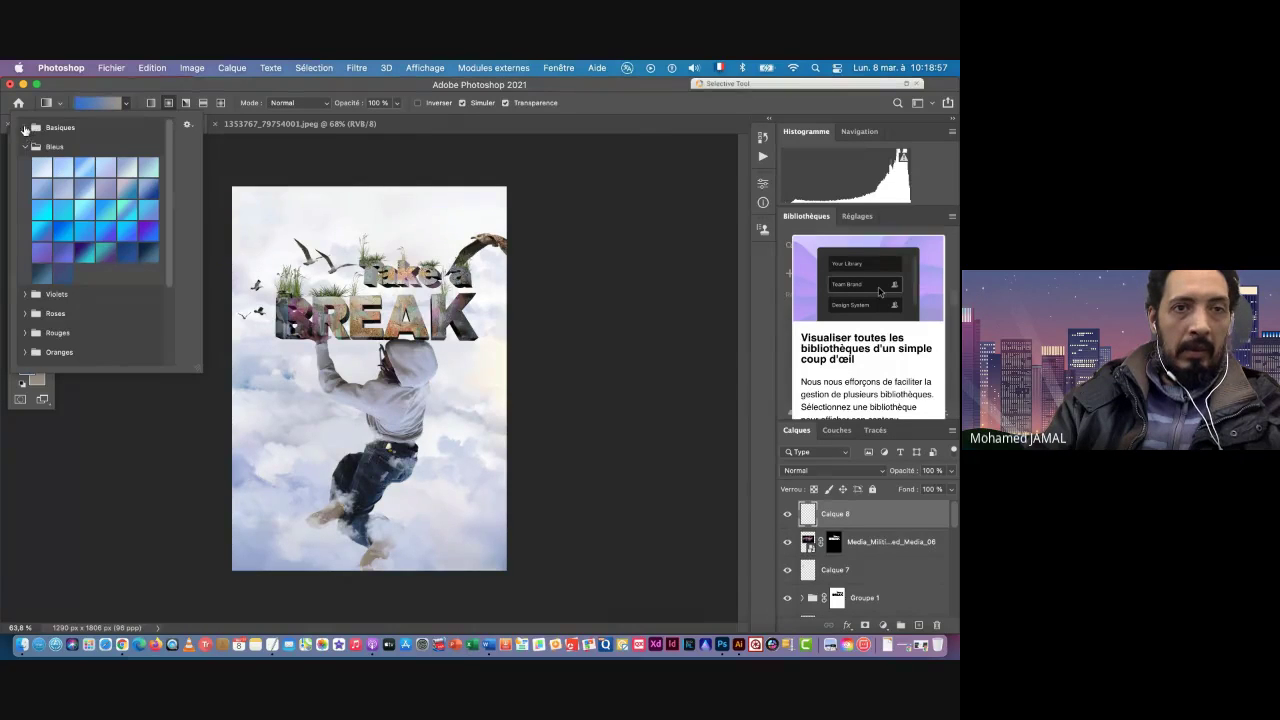
left_click(25, 128)
left_click(63, 148)
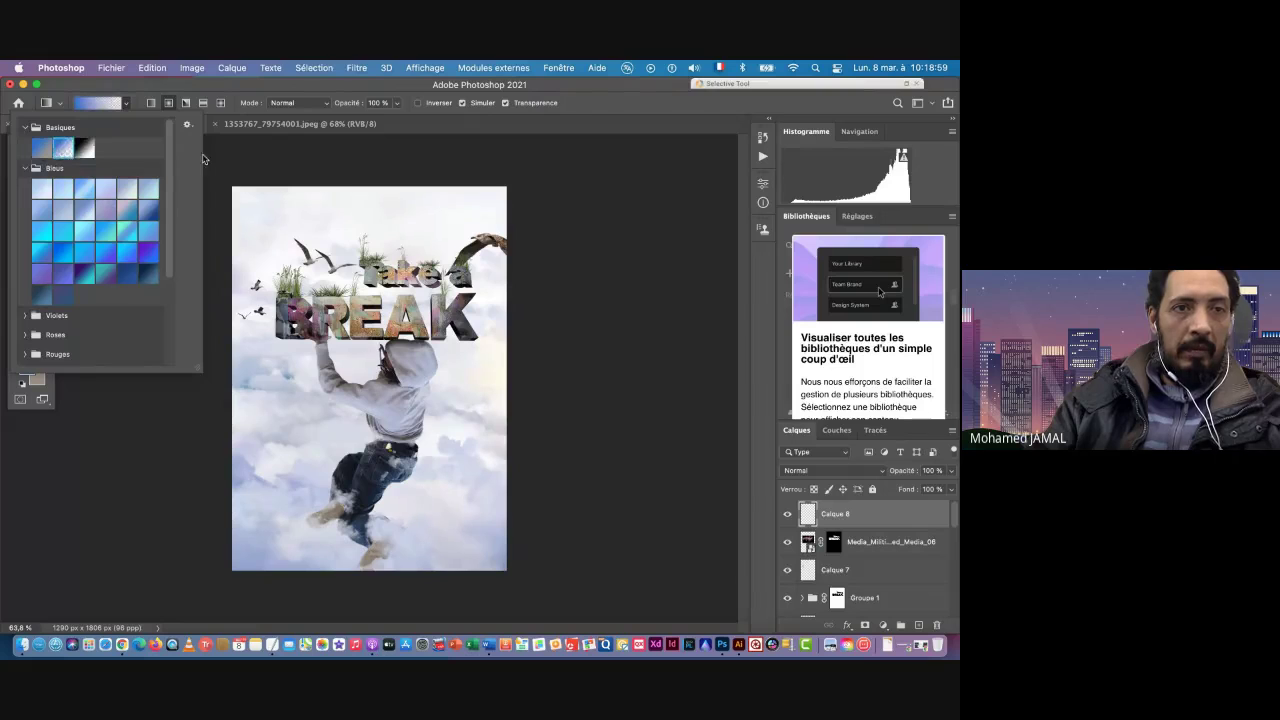
left_click(156, 87)
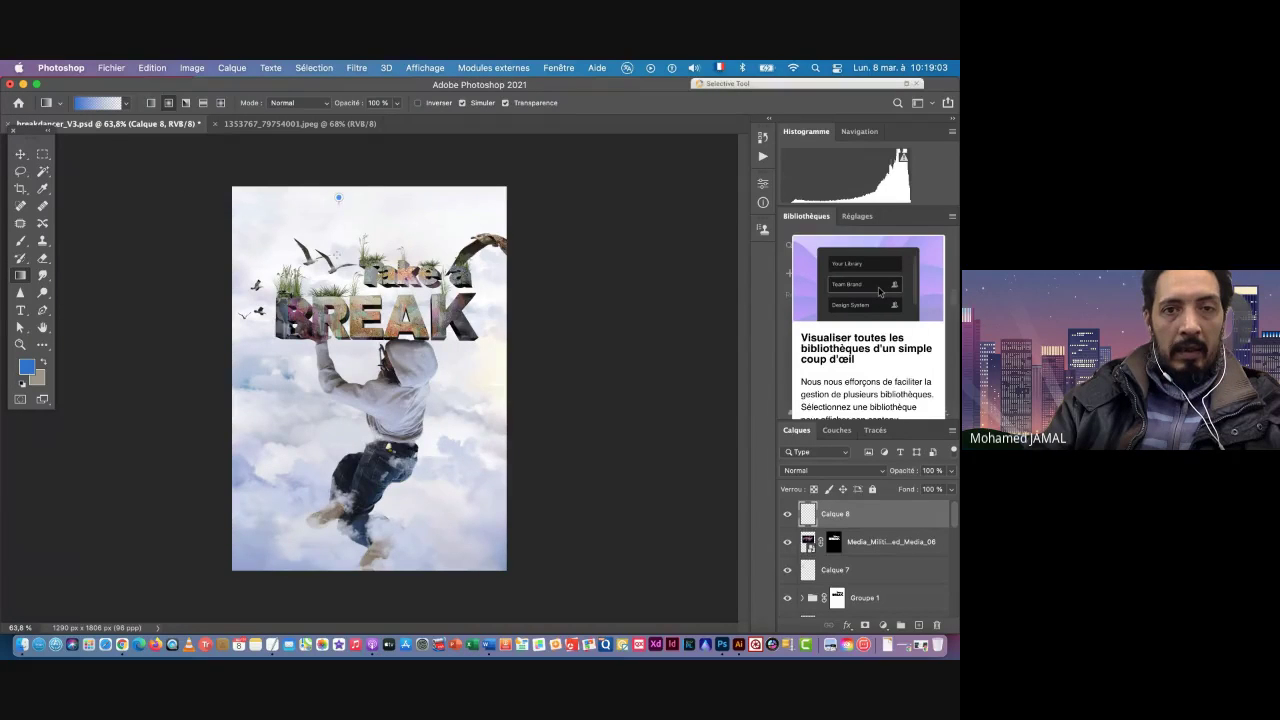
Step: Draw a linear blue-to-transparent gradient on the empty layer, fading from the top of the image down past the lettering
left_click_drag(339, 270, 341, 357)
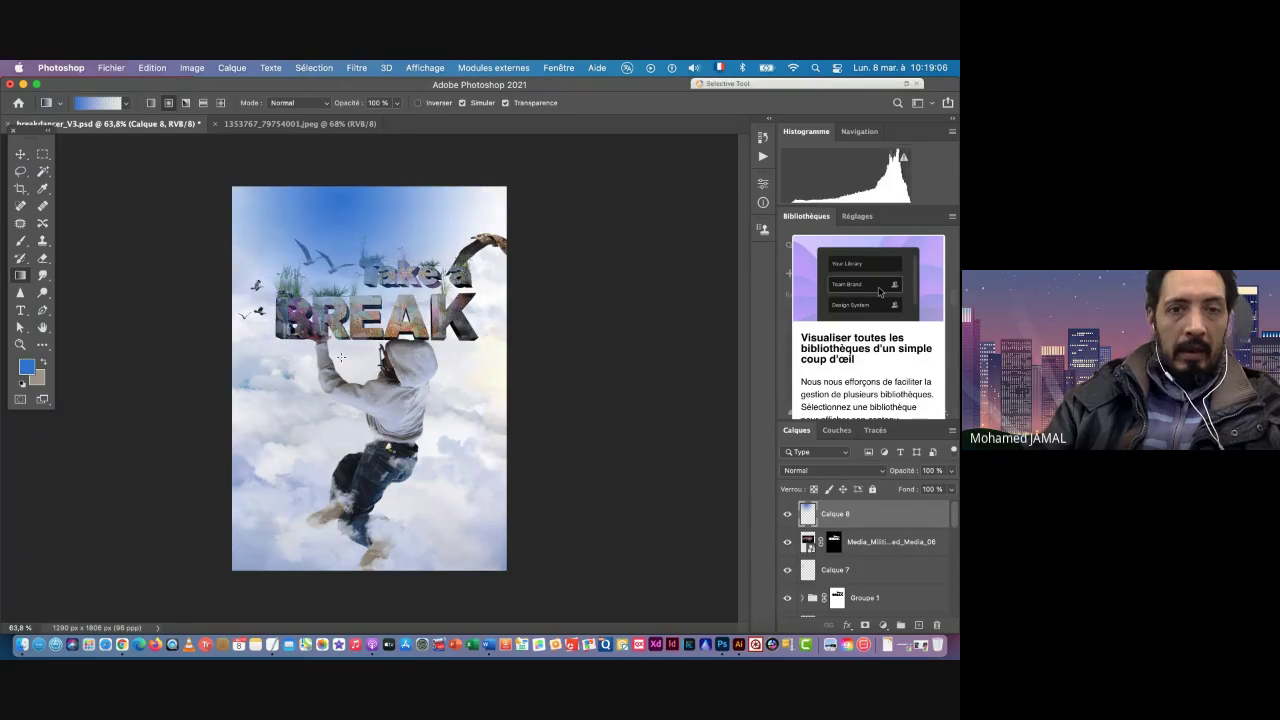
key("super+z")
left_click(151, 102)
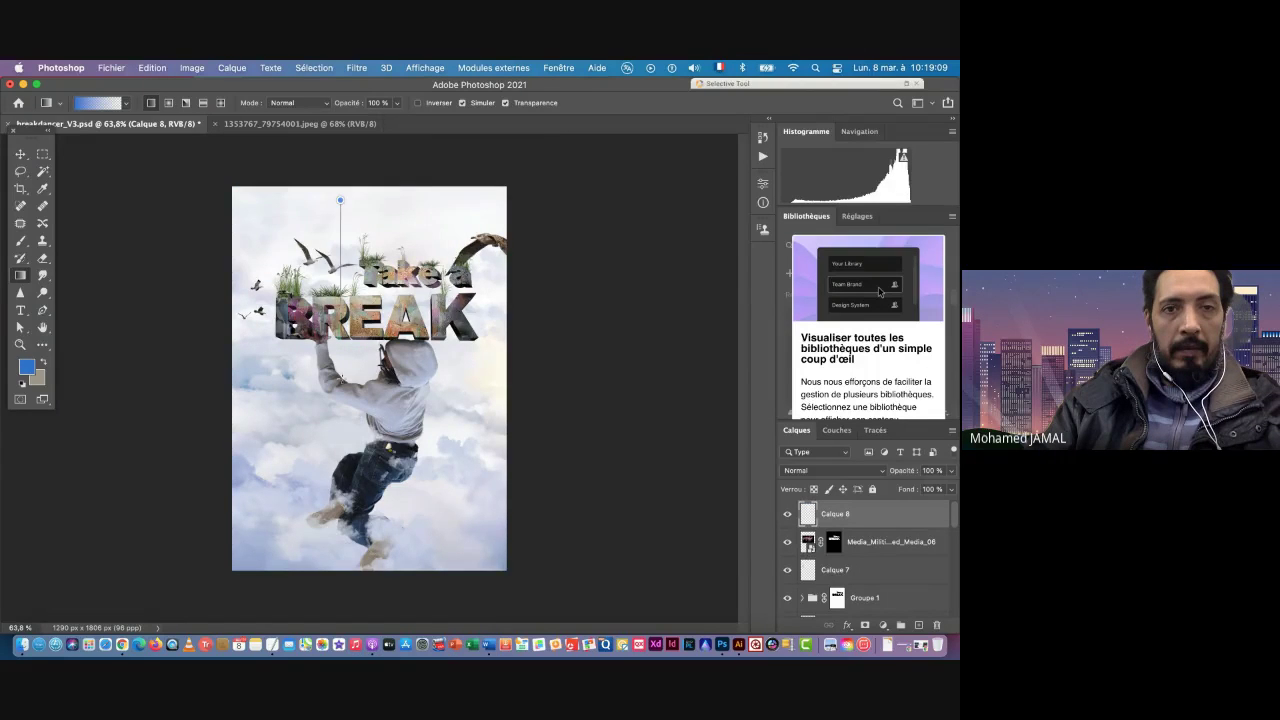
left_click_drag(340, 270, 346, 364)
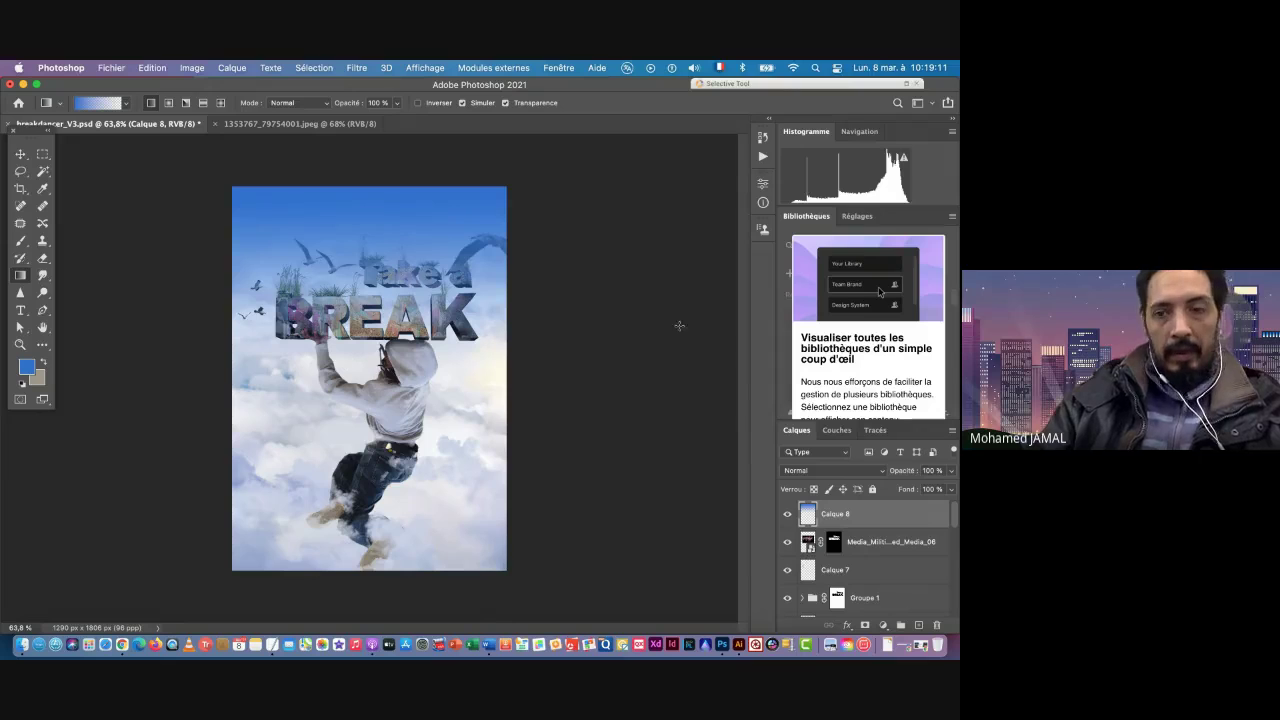
left_click(20, 154)
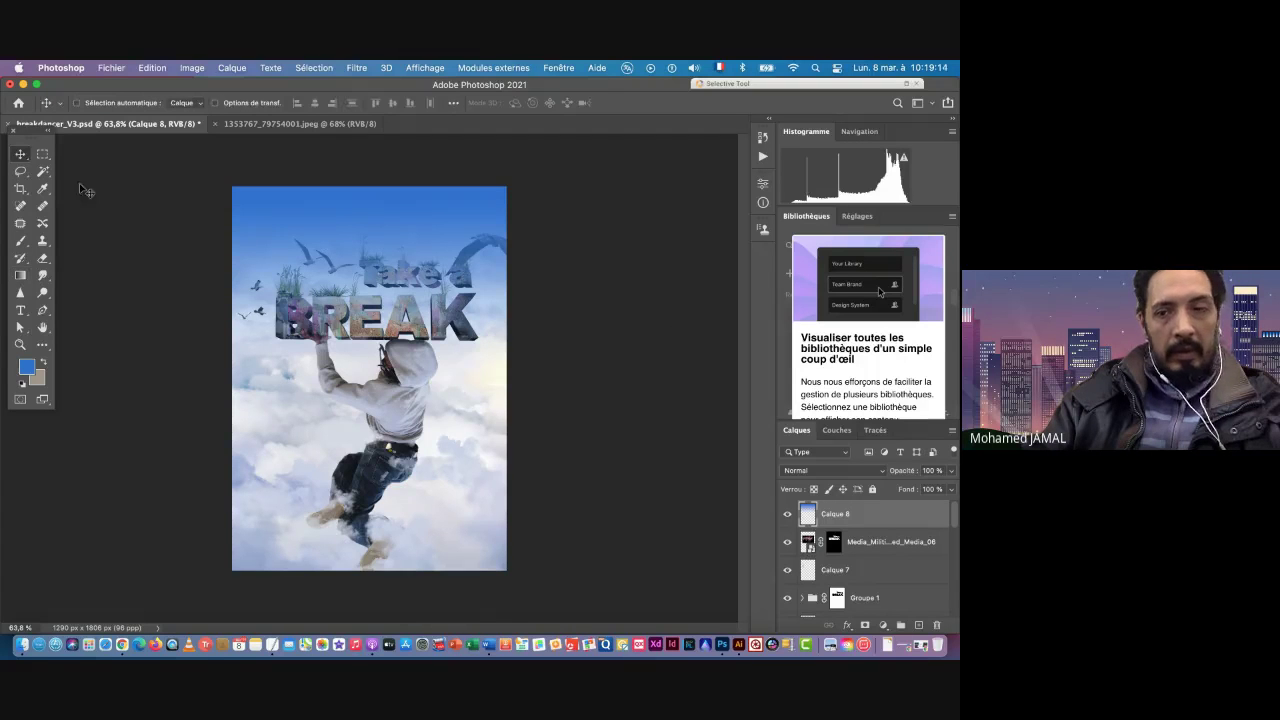
Step: Move the gradient layer down the stack to just above Calque 1 and set its blend mode to Densité couleur +
left_click_drag(895, 513, 876, 533)
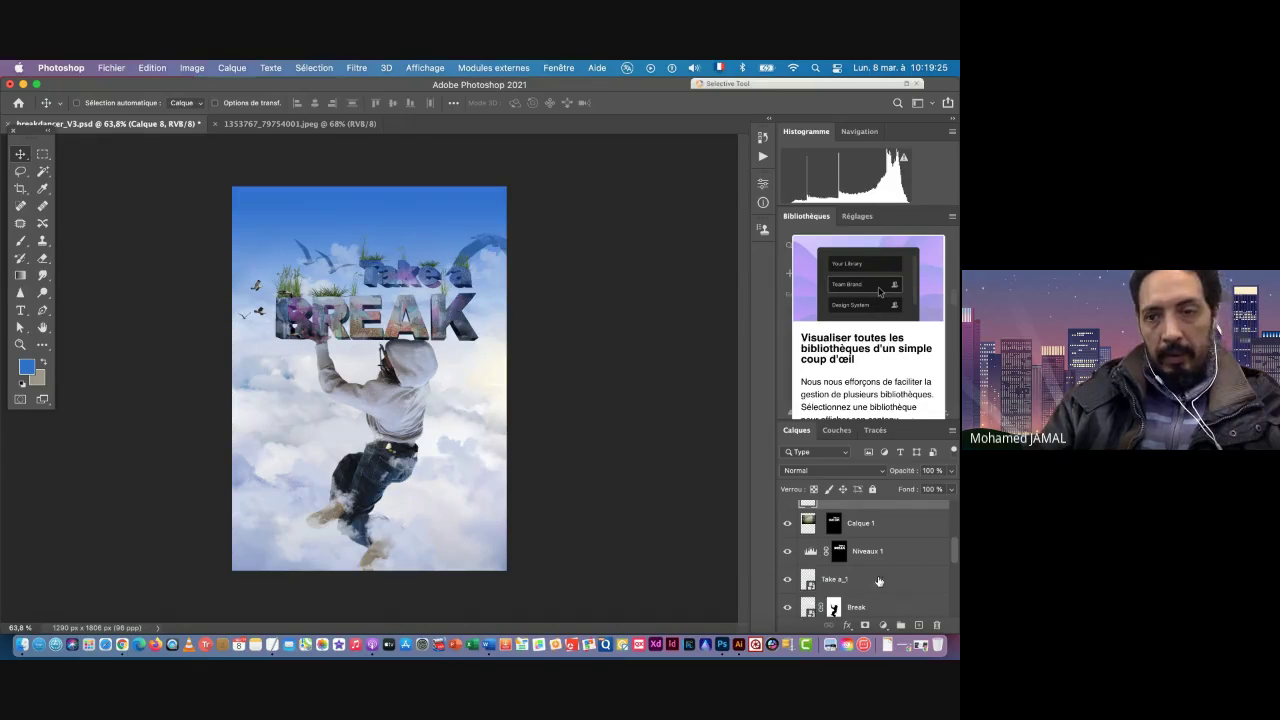
left_click(835, 470)
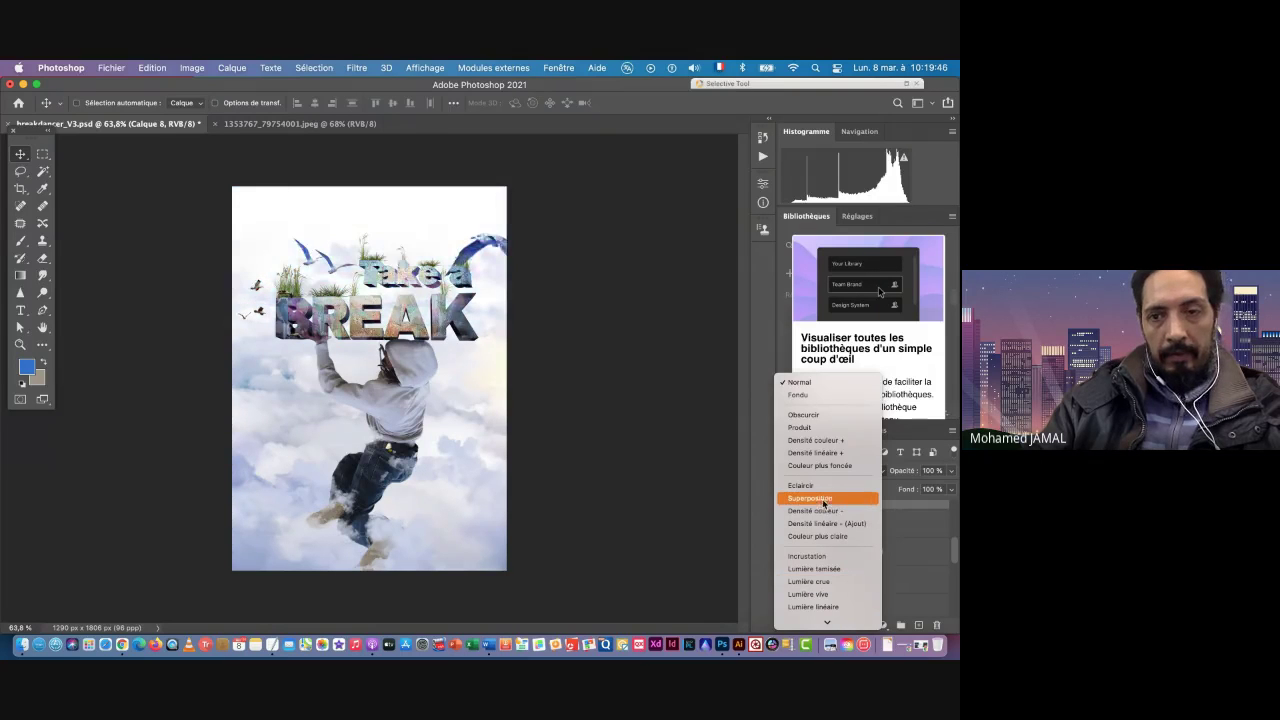
left_click(828, 441)
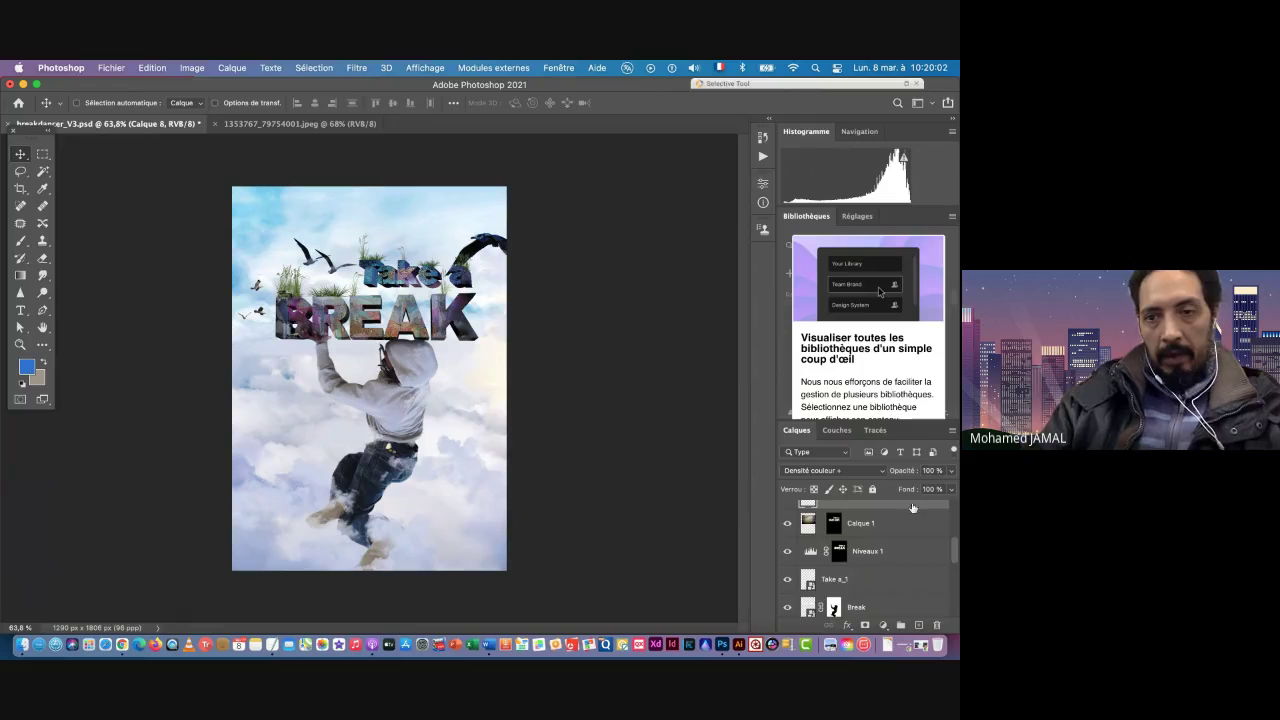
Step: Move the gradient layer below the bird layers, directly above the guillaume unsplash layer, and check the lettering and birds up close
left_click_drag(891, 508, 871, 540)
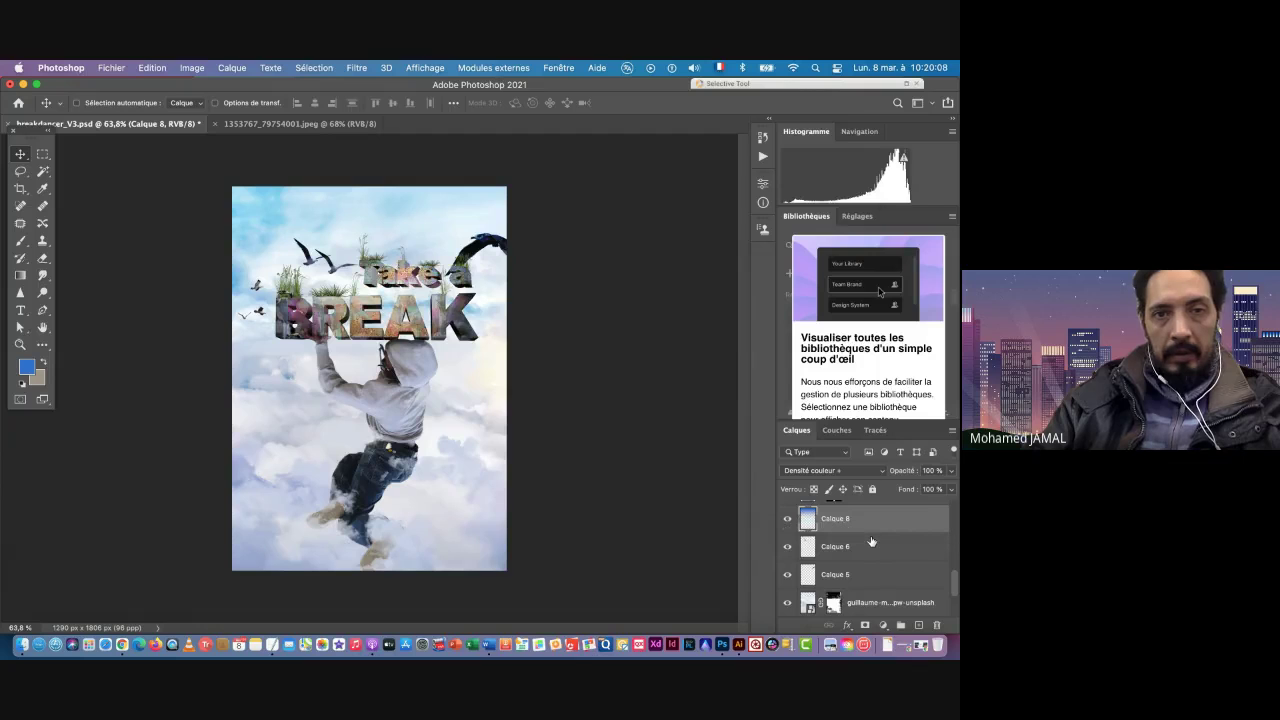
mouse_move(336, 274)
left_mouse_down()
mouse_move(368, 278)
mouse_move(345, 278)
left_mouse_up()
left_click_drag(873, 522, 871, 585)
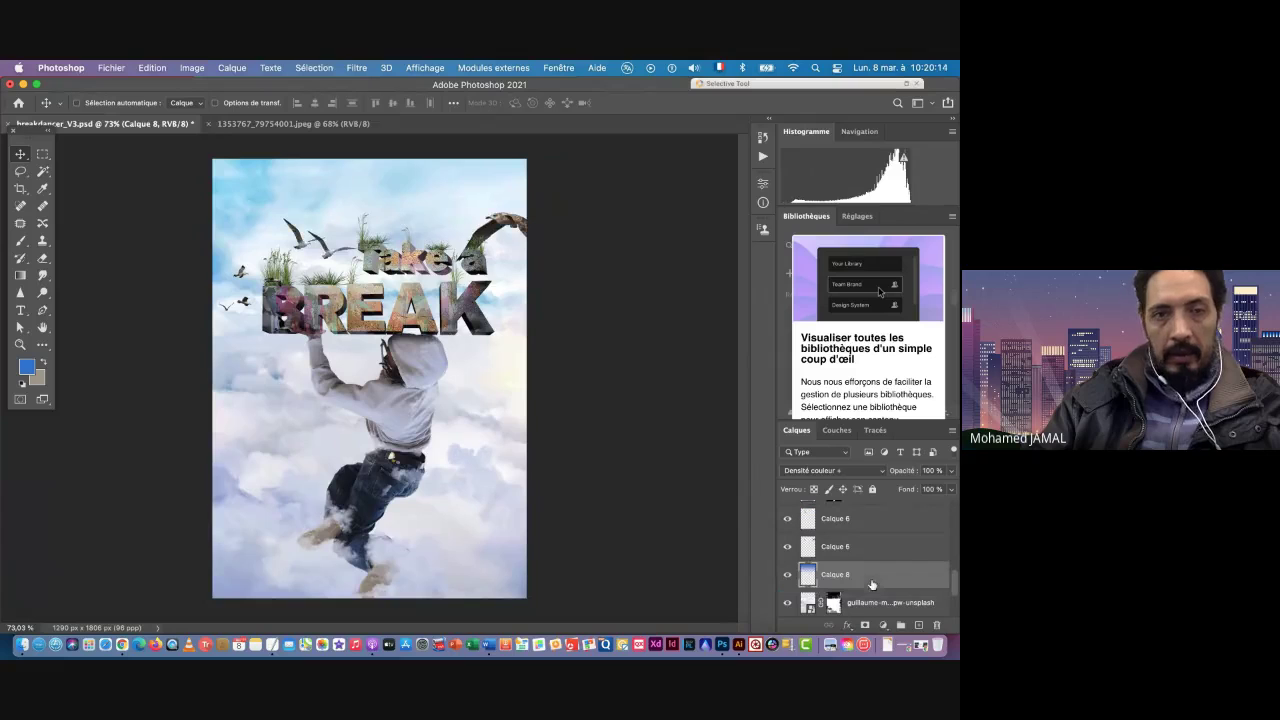
key("super+space")
key("super+space")
left_click_drag(392, 212, 404, 216)
Step: Select the mask of the clouds-blue-sky layer and compare the sky with that layer hidden and shown
scroll(870, 556, "down", 2)
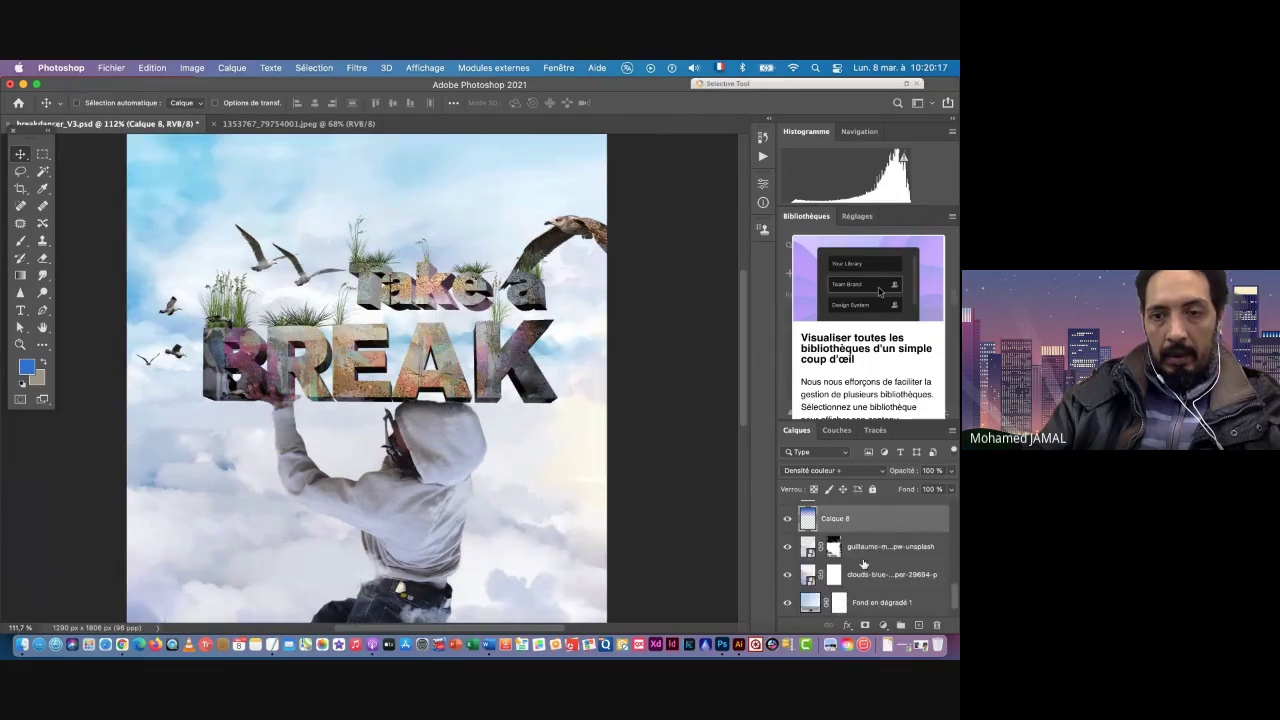
left_click(834, 574)
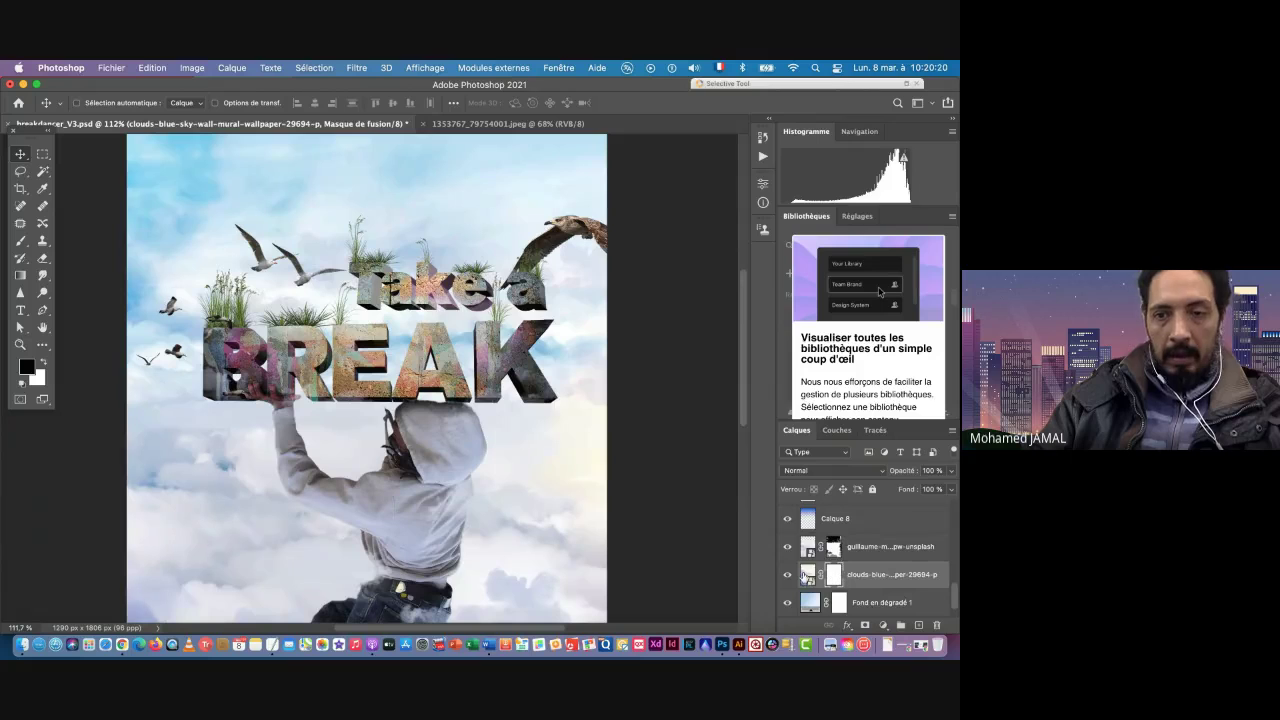
left_click(787, 575)
left_click(787, 575)
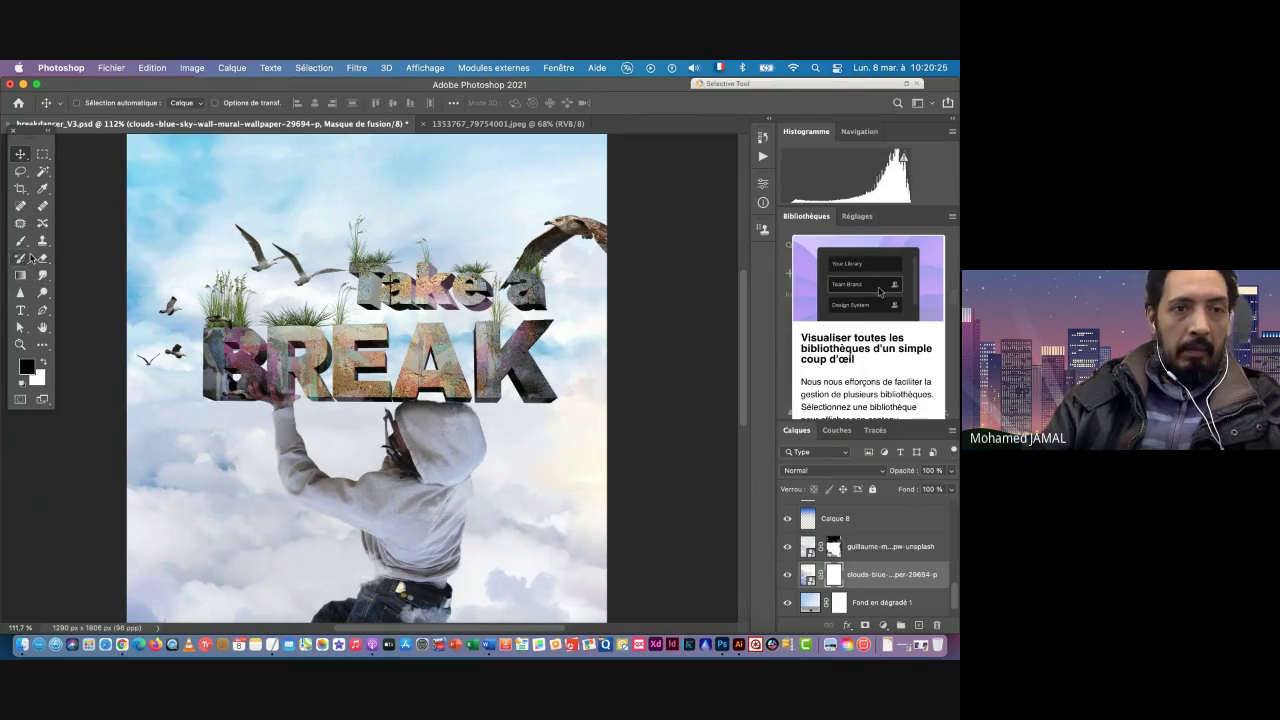
Step: Choose the cl2 cloud brush from the lunaregina clouds 2 set for the Brush tool
left_click(20, 241)
right_click(356, 244)
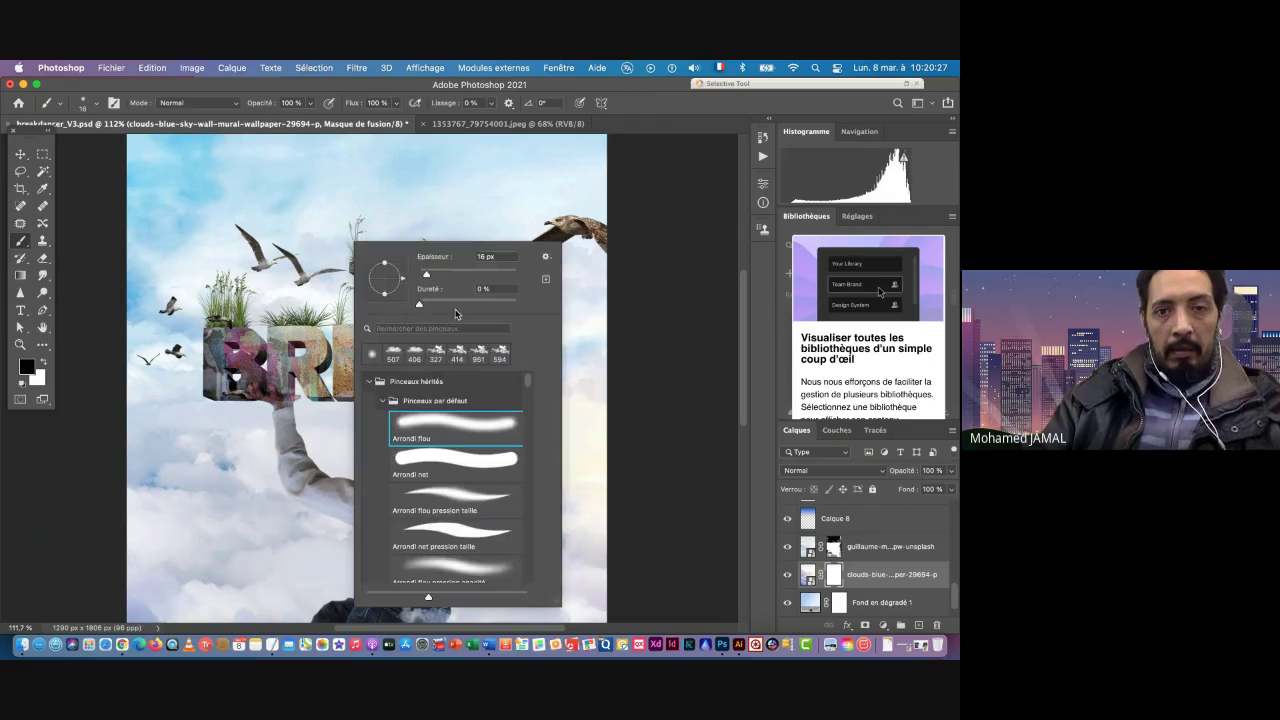
left_click(381, 399)
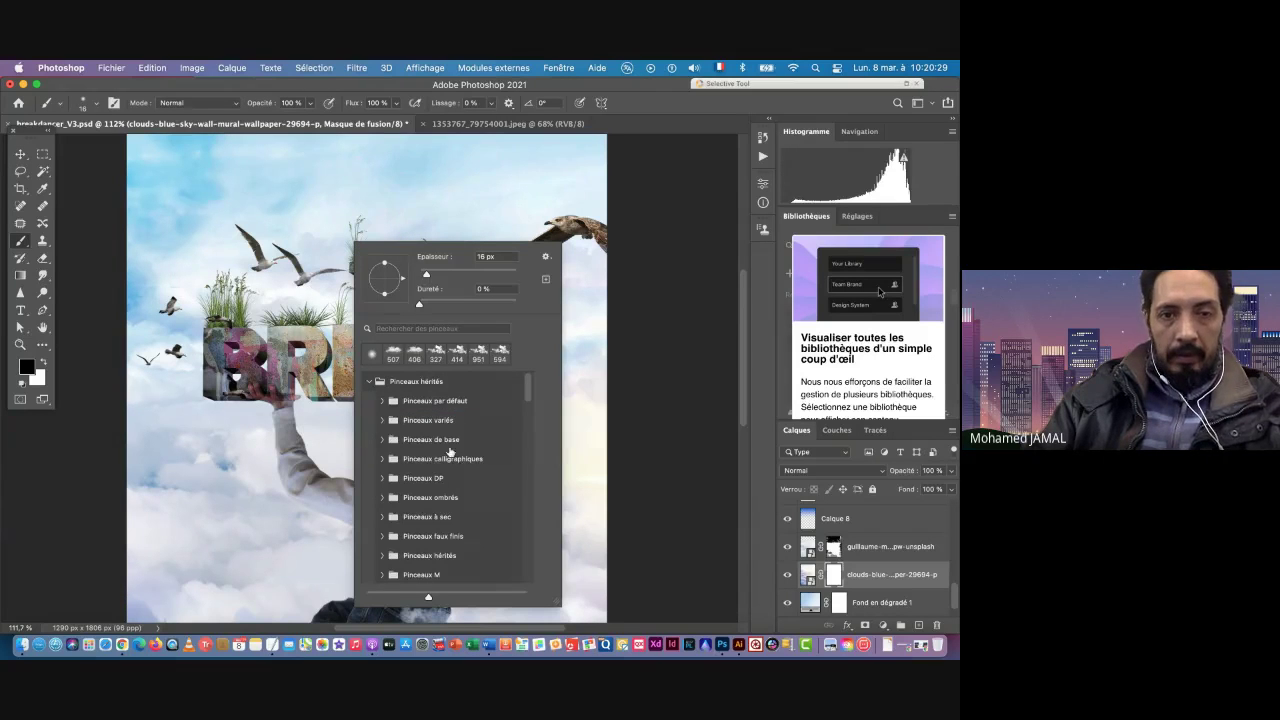
scroll(400, 422, "up", 3)
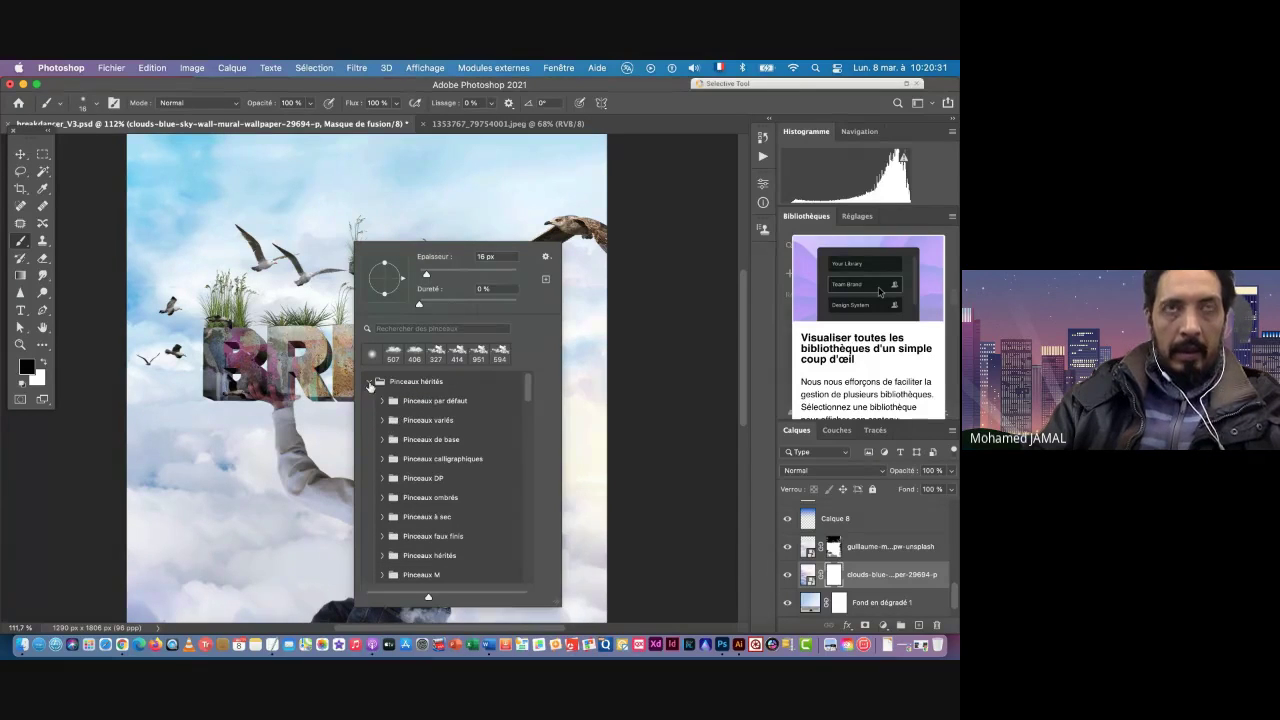
left_click(369, 385)
scroll(450, 457, "down", 1)
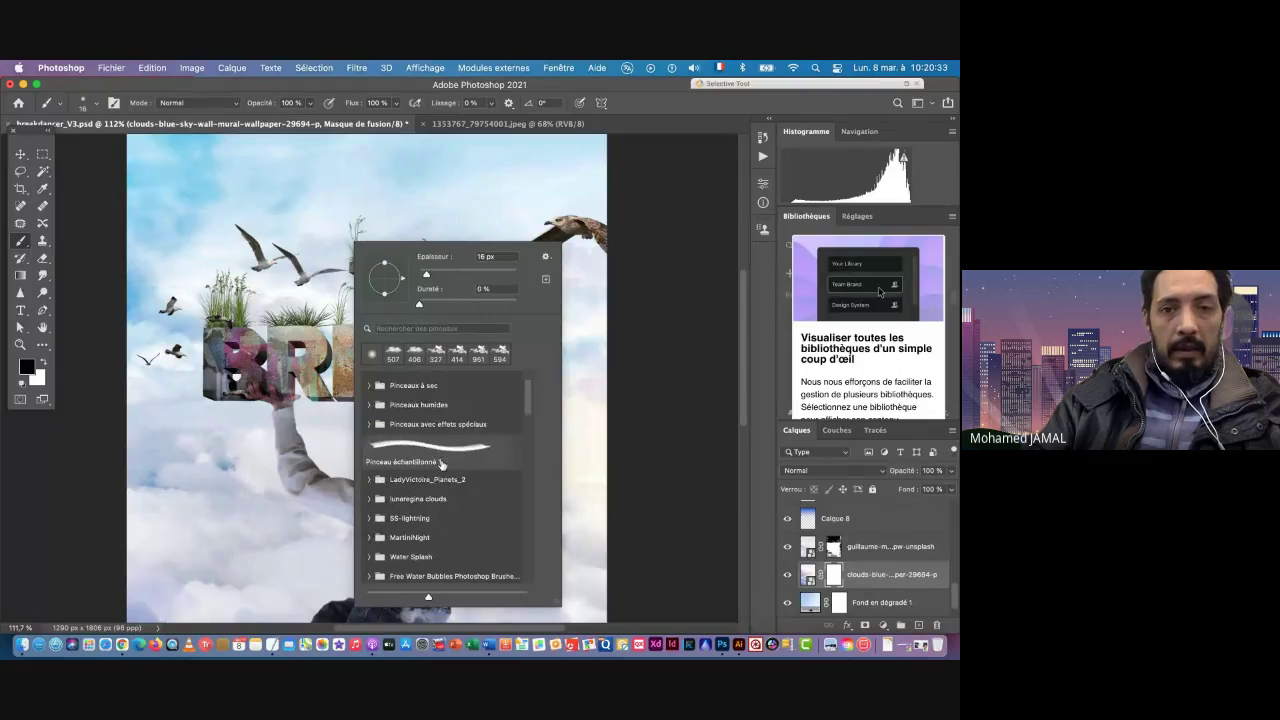
scroll(443, 465, "down", 2)
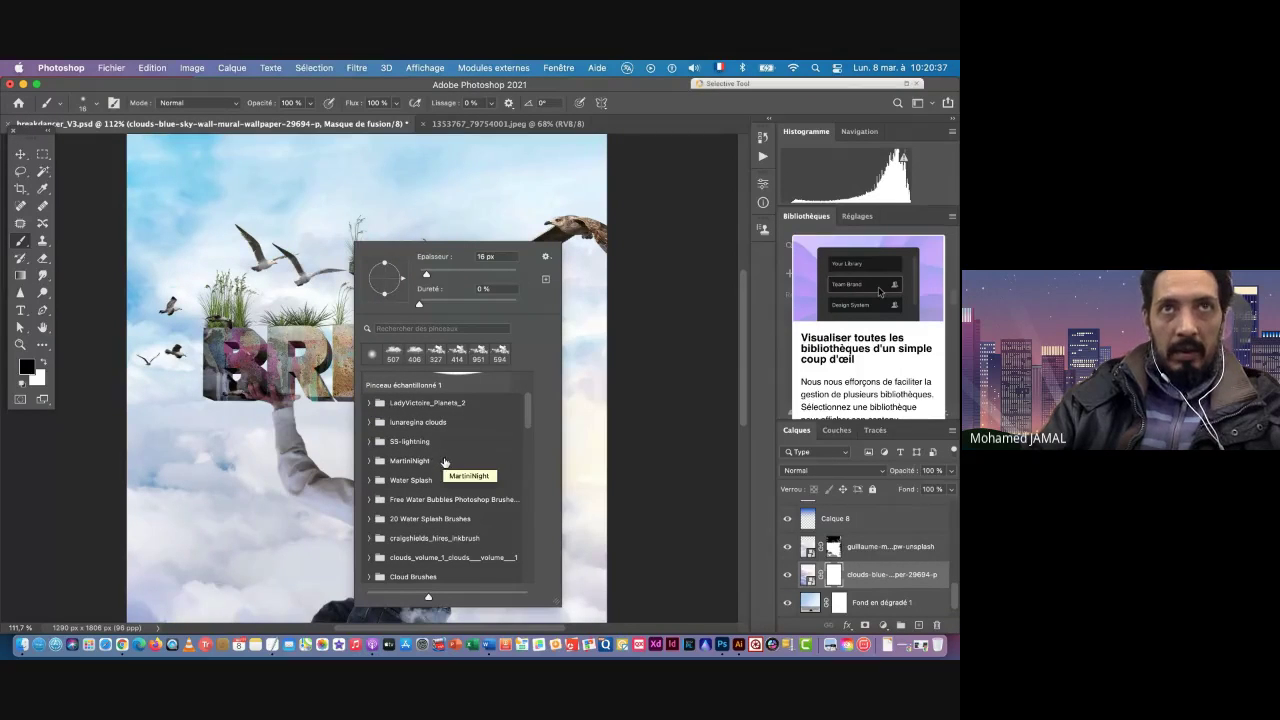
scroll(440, 480, "down", 5)
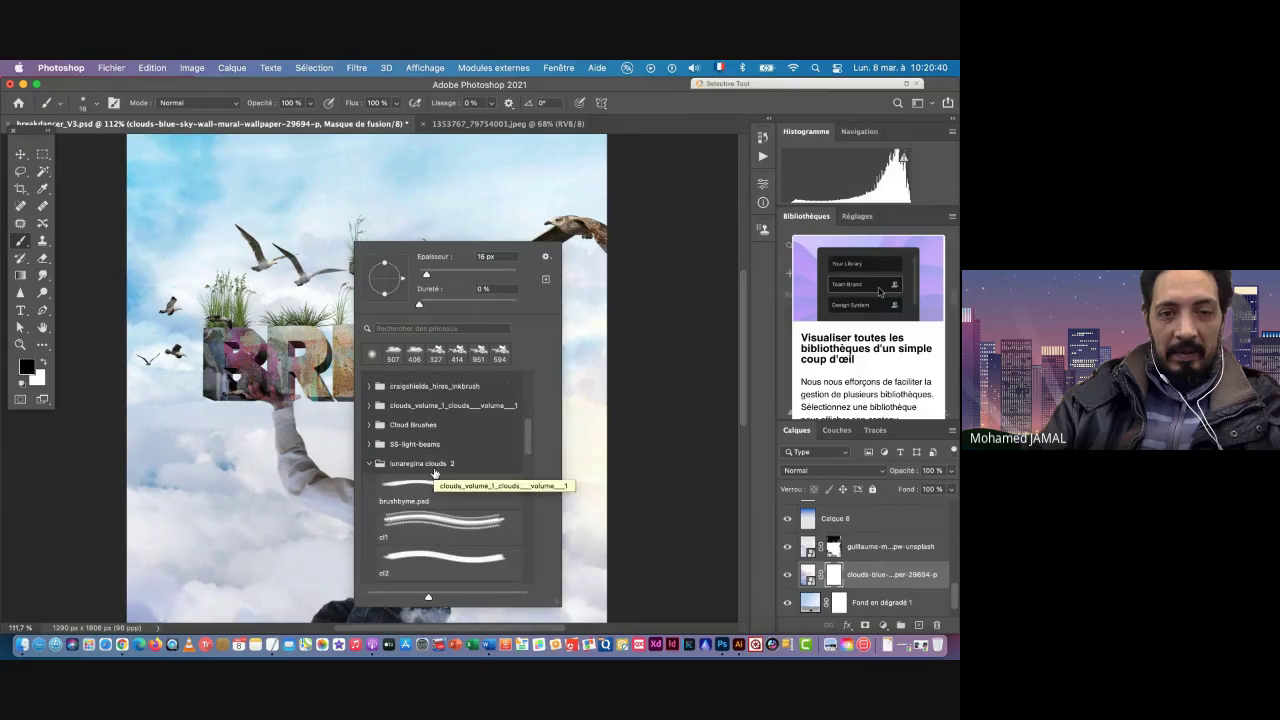
scroll(466, 528, "down", 2)
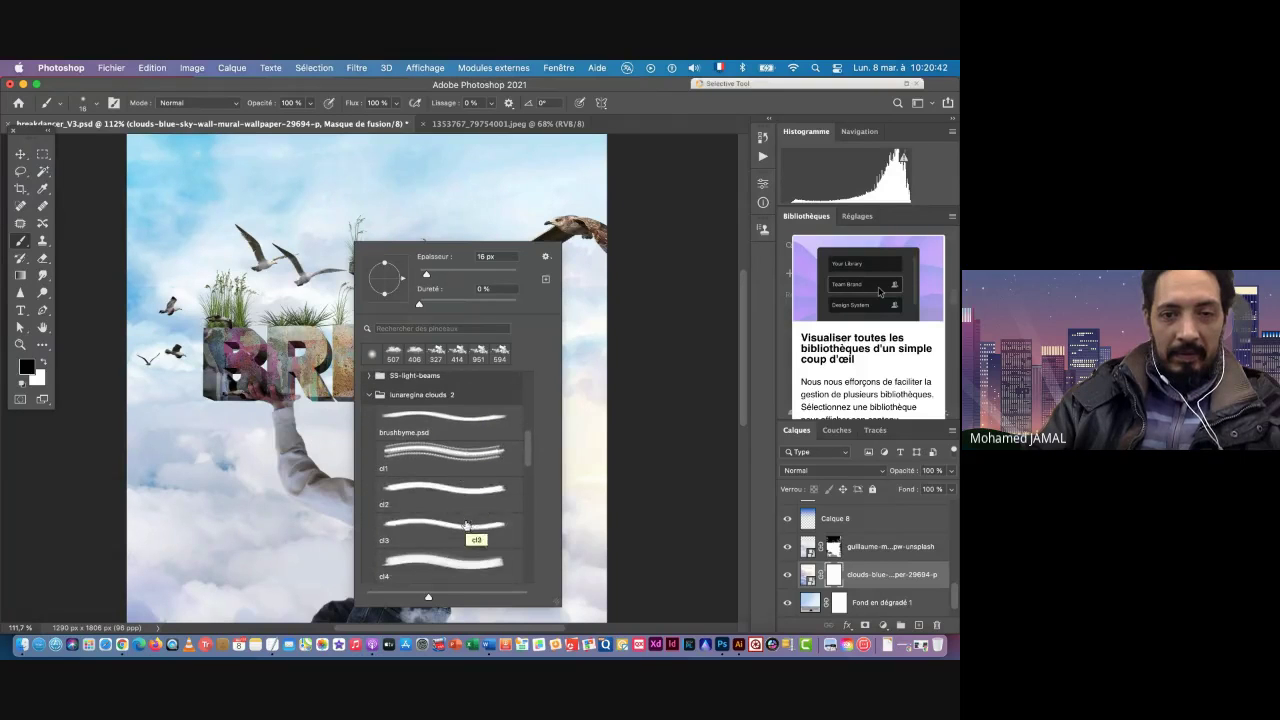
left_click(403, 485)
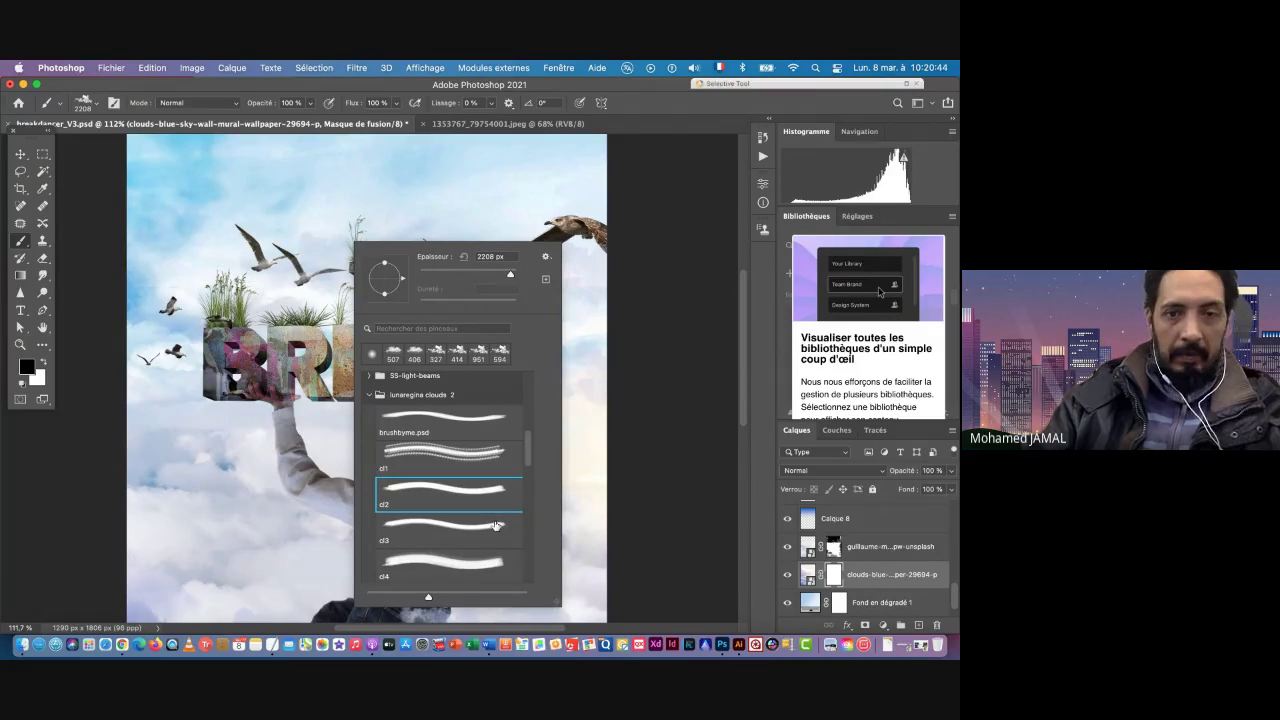
left_click(370, 199)
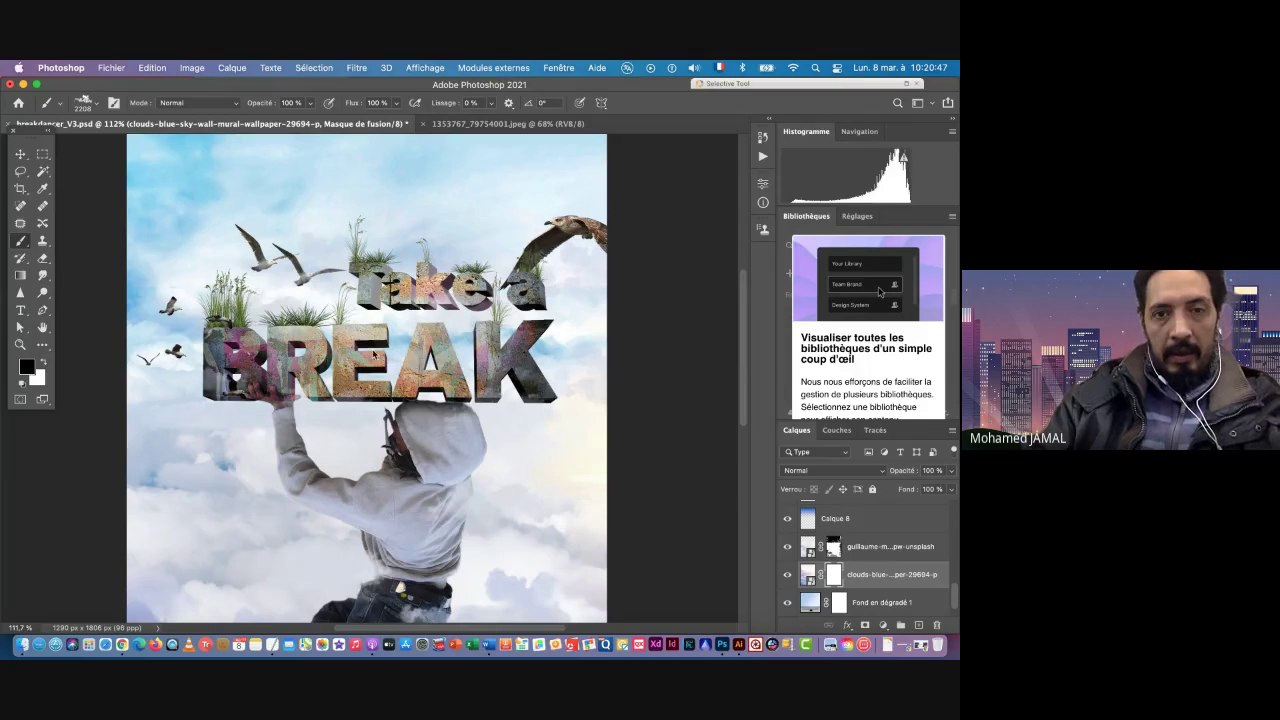
Step: Reduce the cloud brush to 1331 px and 53% opacity, and paint black on the clouds mask across the sky above the lettering
left_click_drag(378, 351, 303, 351)
left_click_drag(430, 350, 350, 350)
left_click_drag(372, 256, 384, 388)
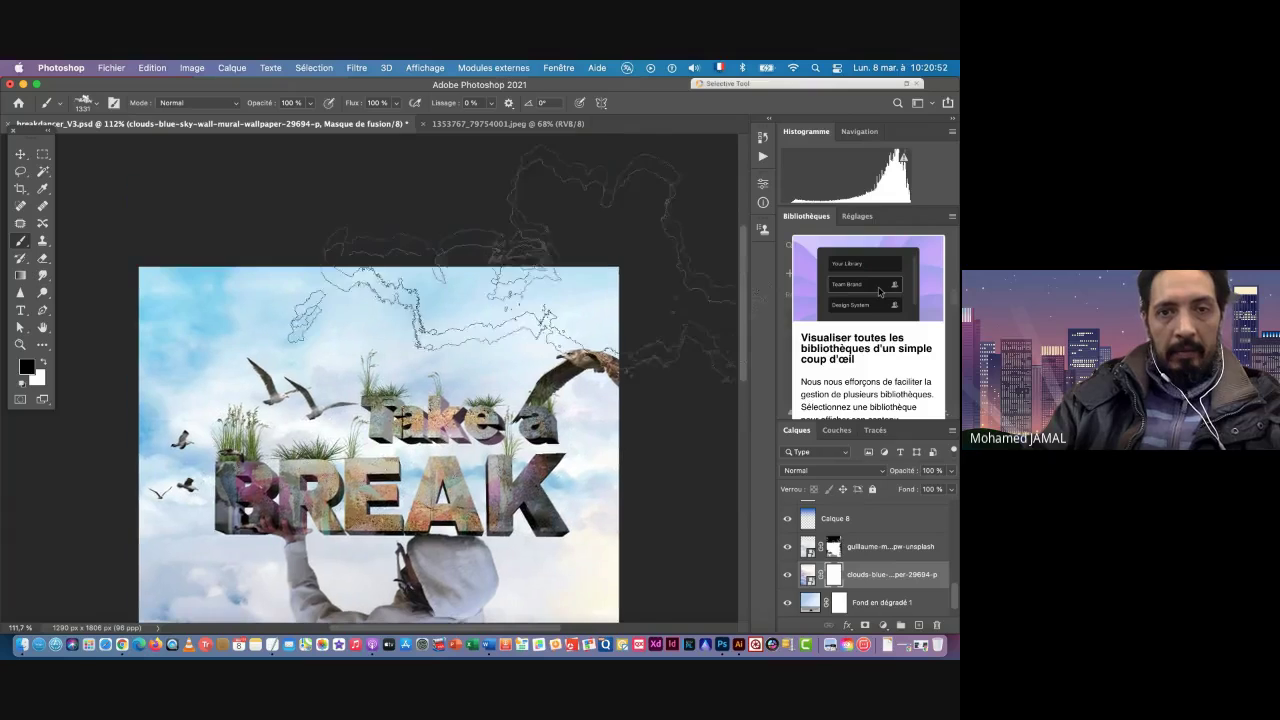
mouse_move(261, 105)
left_mouse_down()
mouse_move(212, 106)
mouse_move(229, 106)
left_mouse_up()
scroll(240, 256, "up", 1)
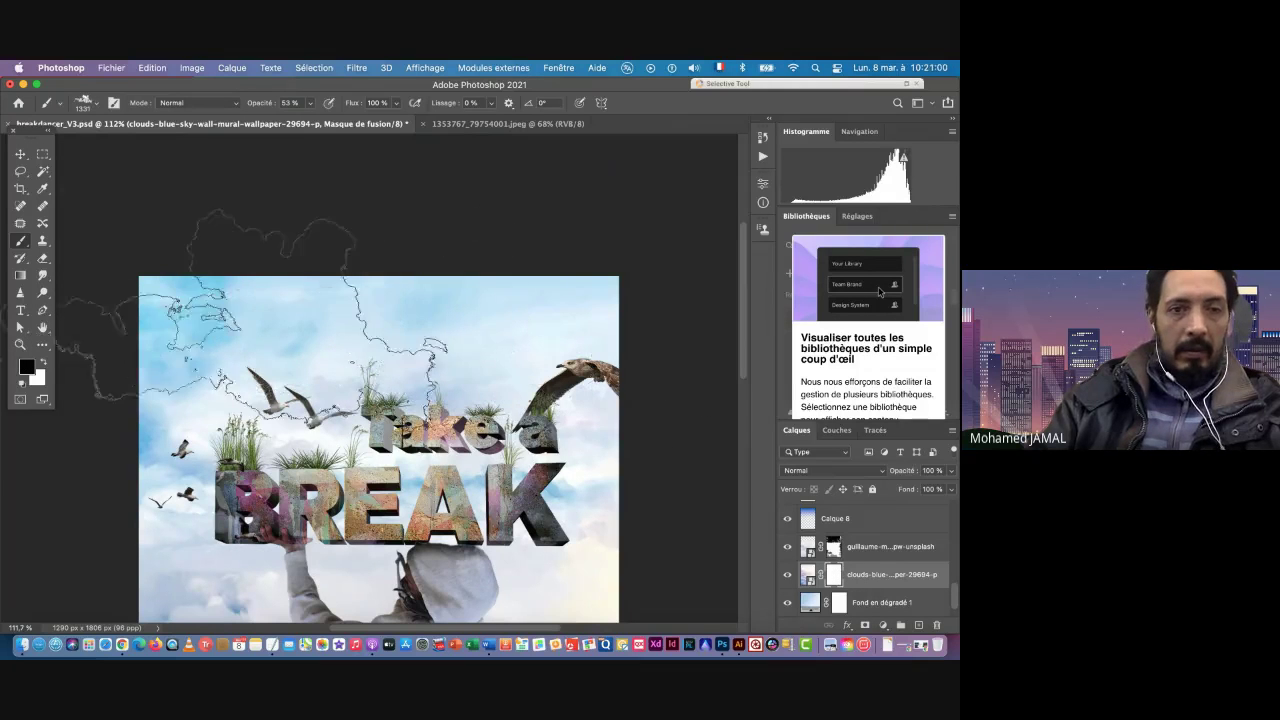
mouse_move(265, 300)
left_mouse_down()
mouse_move(420, 380)
mouse_move(610, 430)
mouse_move(560, 430)
mouse_move(560, 540)
left_mouse_up()
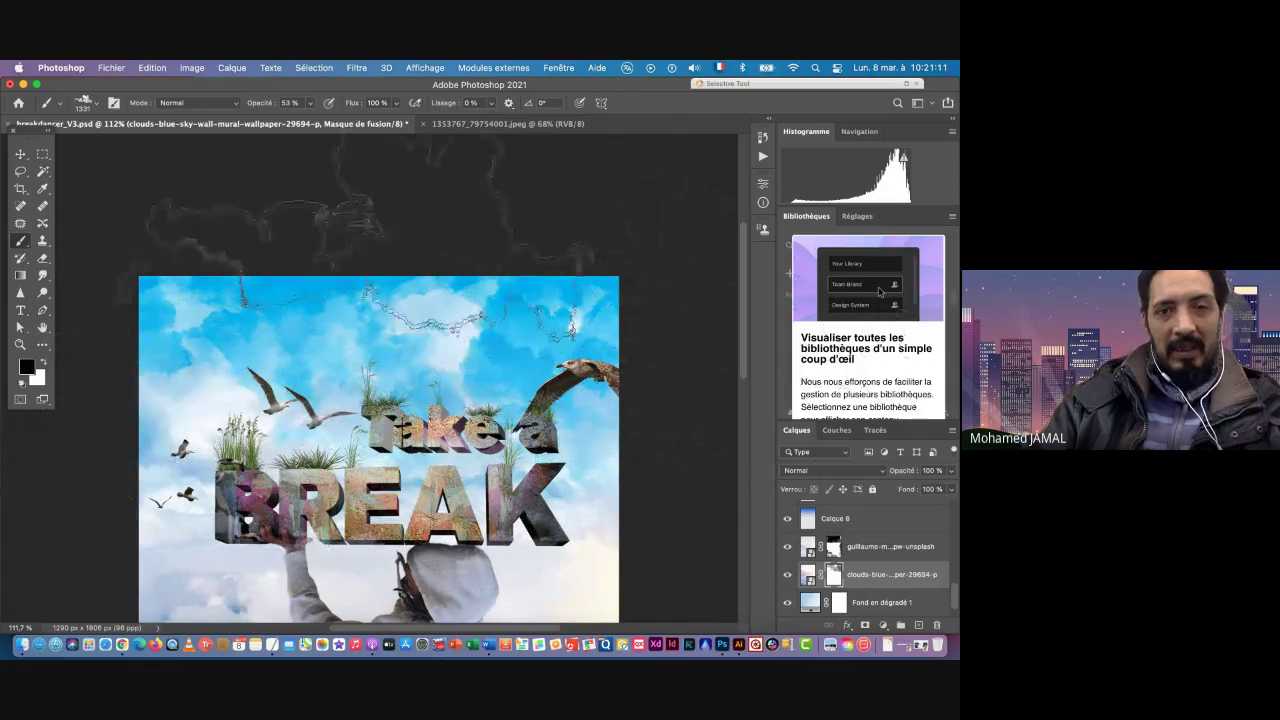
key("v")
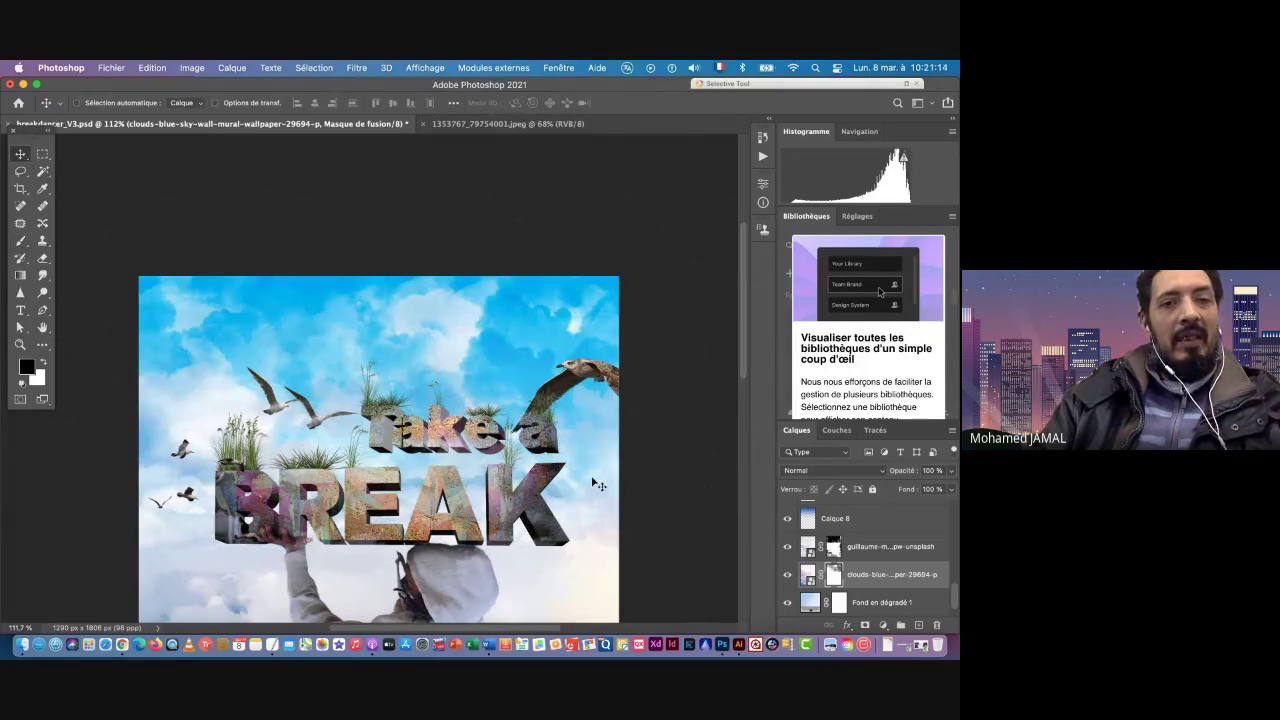
Step: Add a new empty layer above the mixed-media layer and save the document
scroll(868, 565, "up", 5)
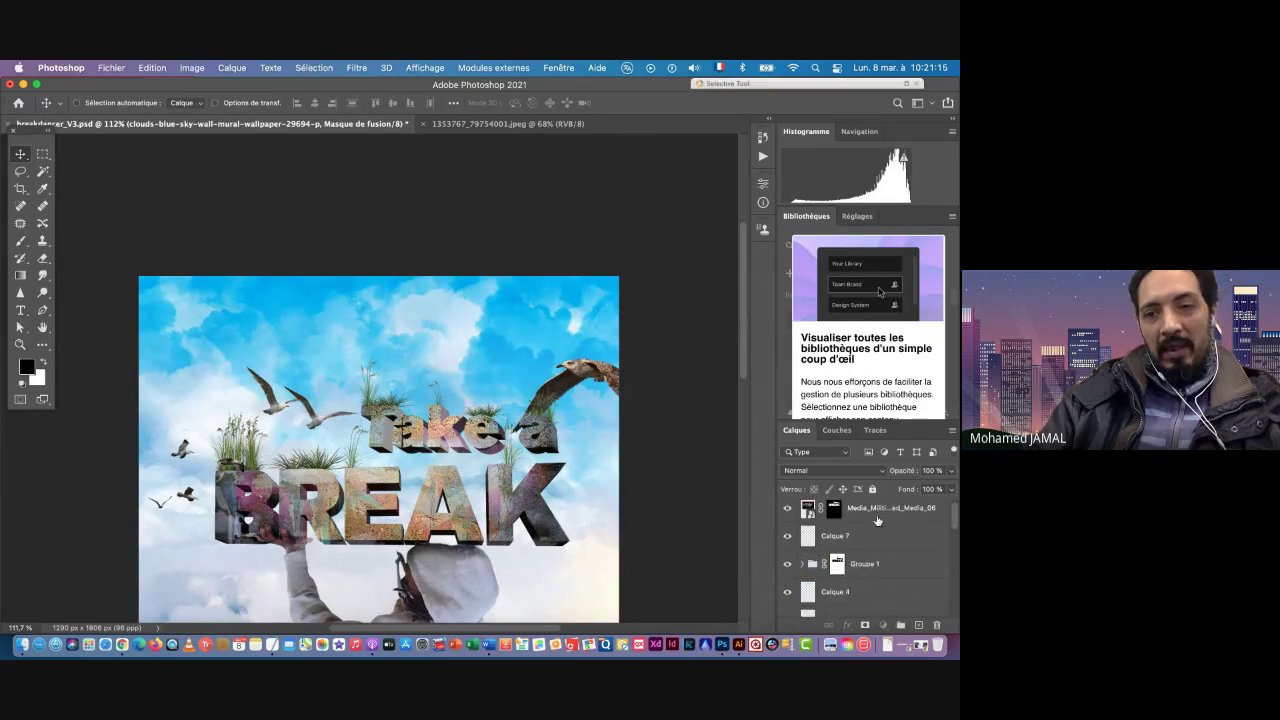
left_click(880, 522)
left_click(918, 625)
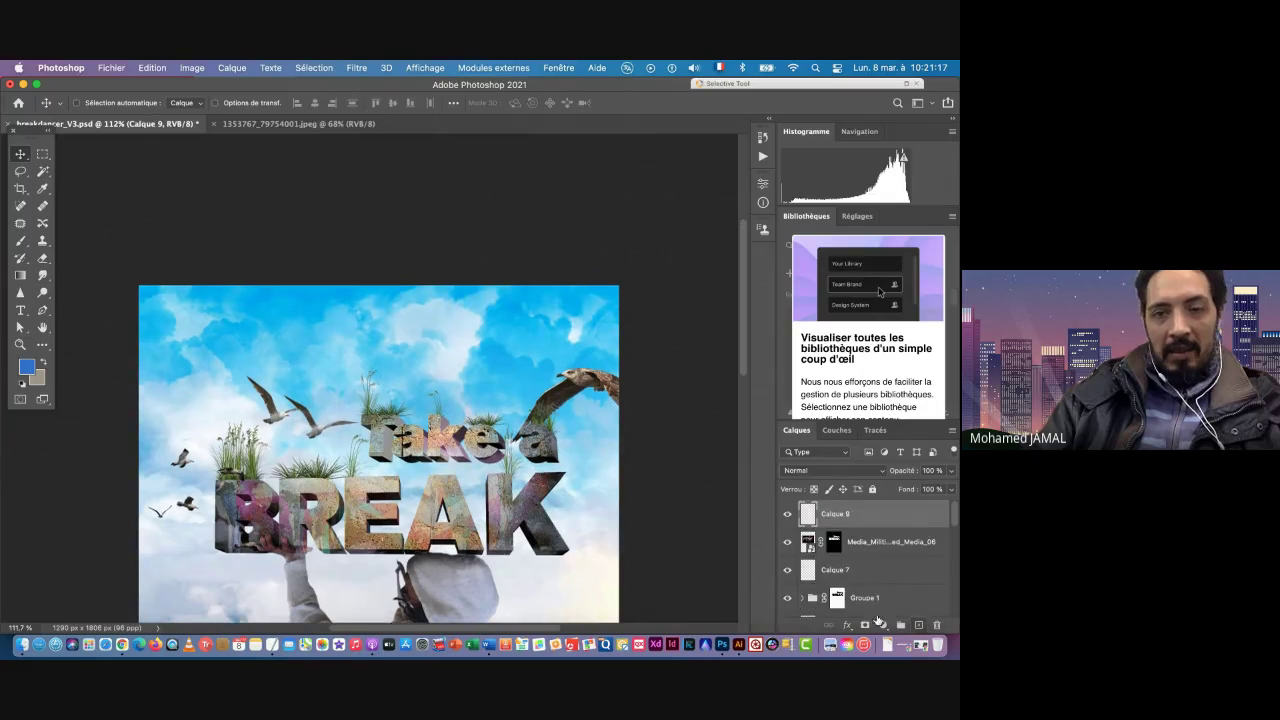
scroll(478, 455, "right", 2)
key("super+s")
scroll(477, 456, "left", 2)
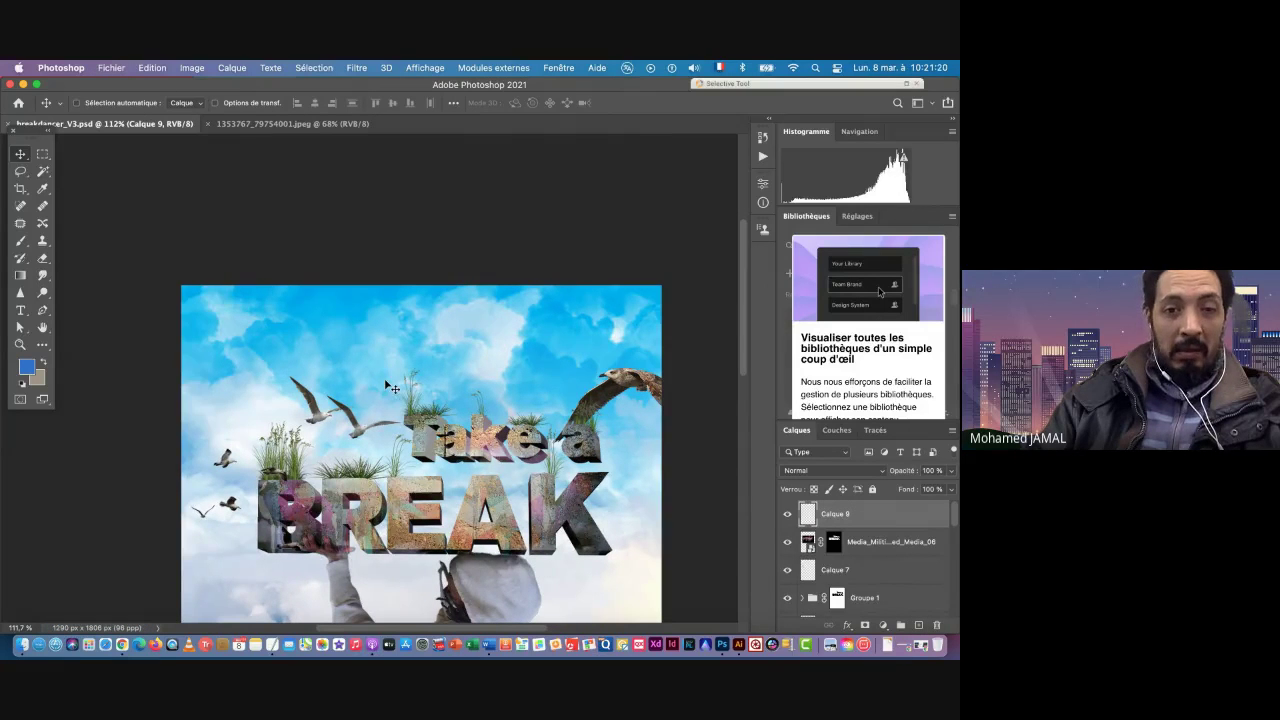
Step: Choose the Line tool and set its stroke colour to white
left_click(41, 345)
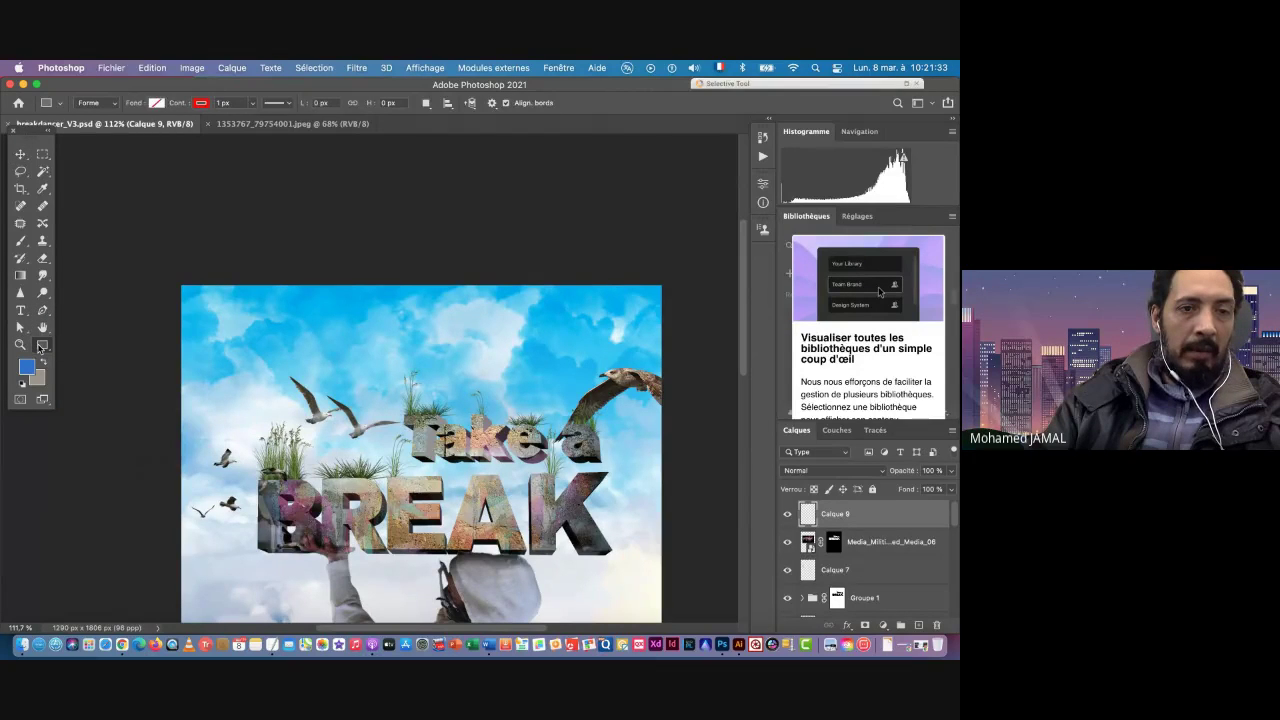
right_click(41, 345)
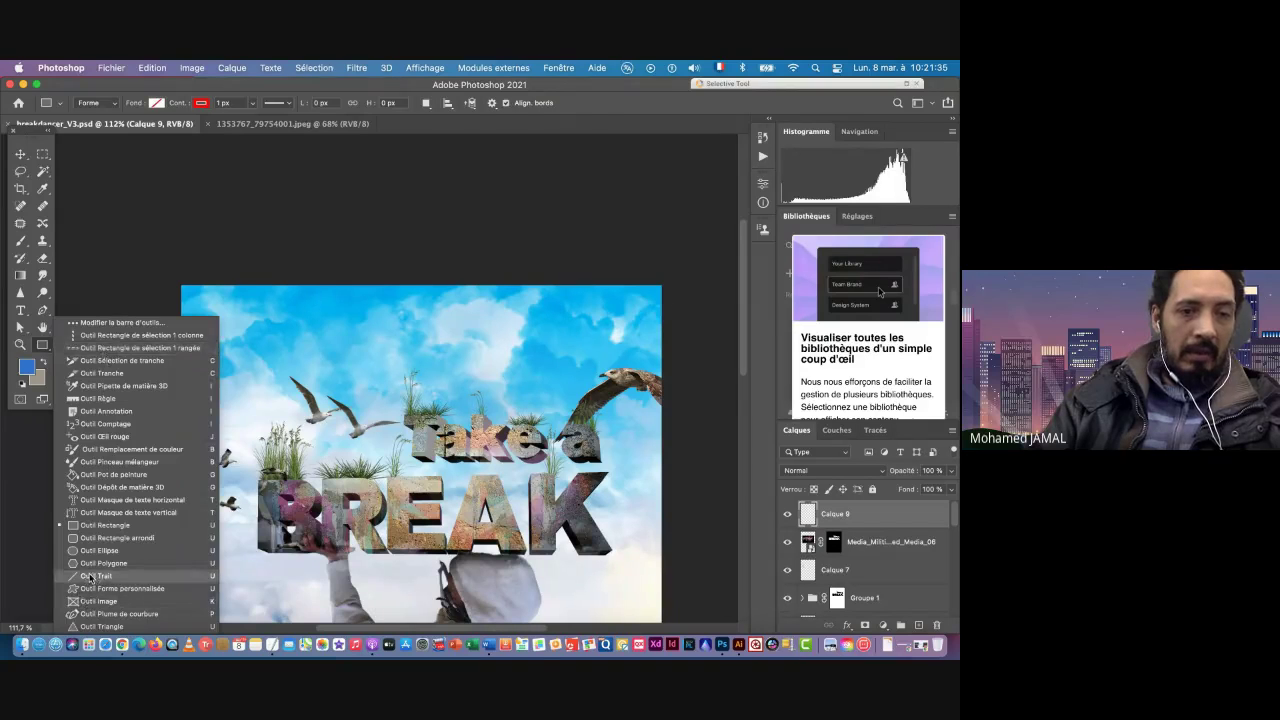
left_click(89, 577)
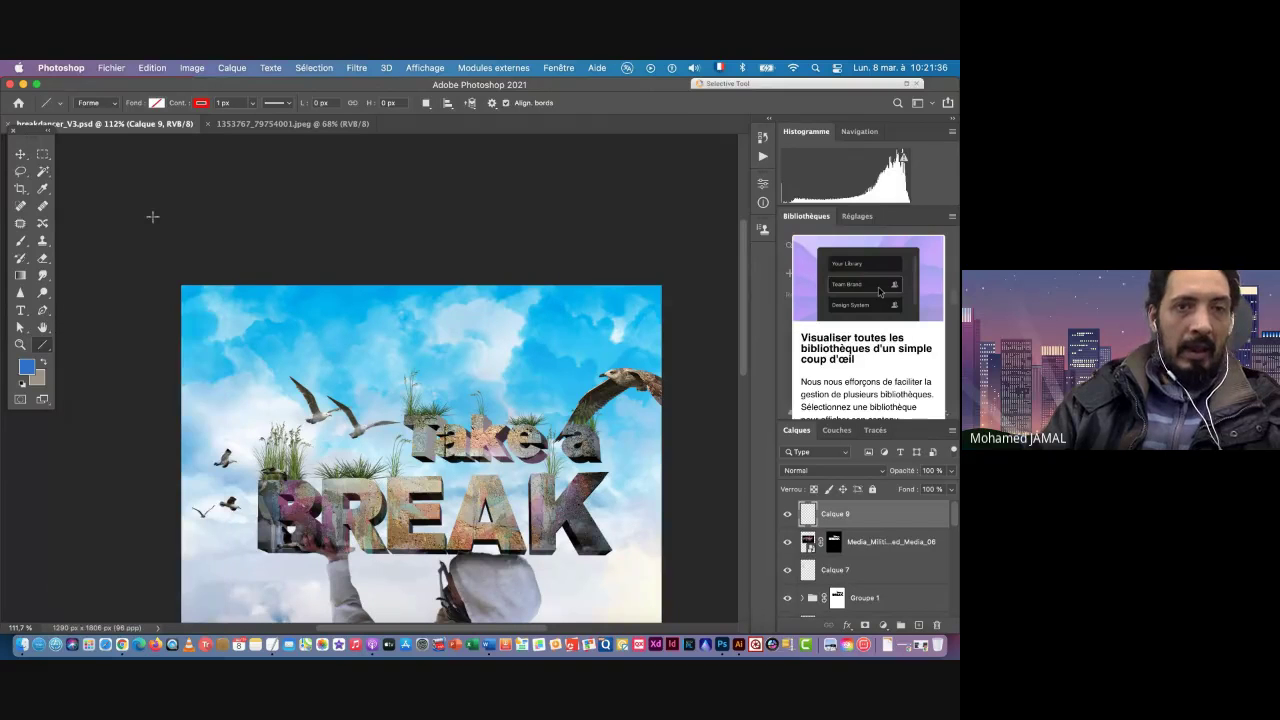
left_click(205, 104)
left_click(165, 174)
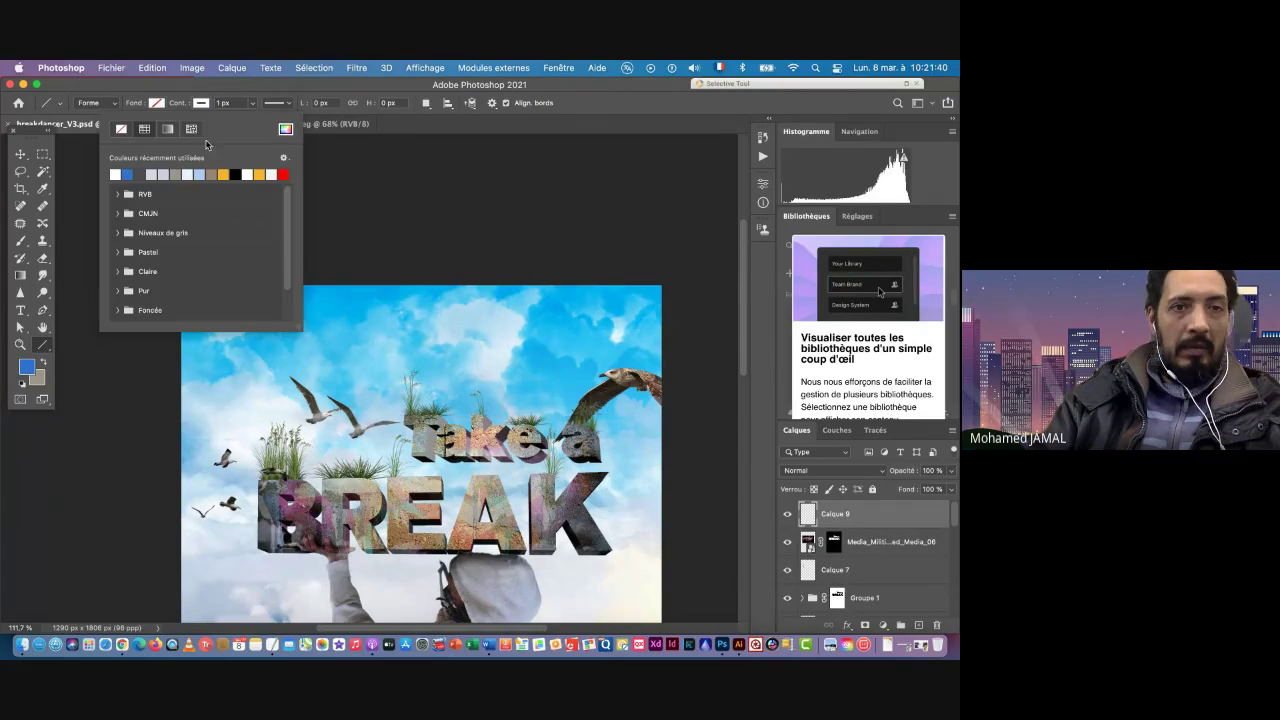
left_click(182, 87)
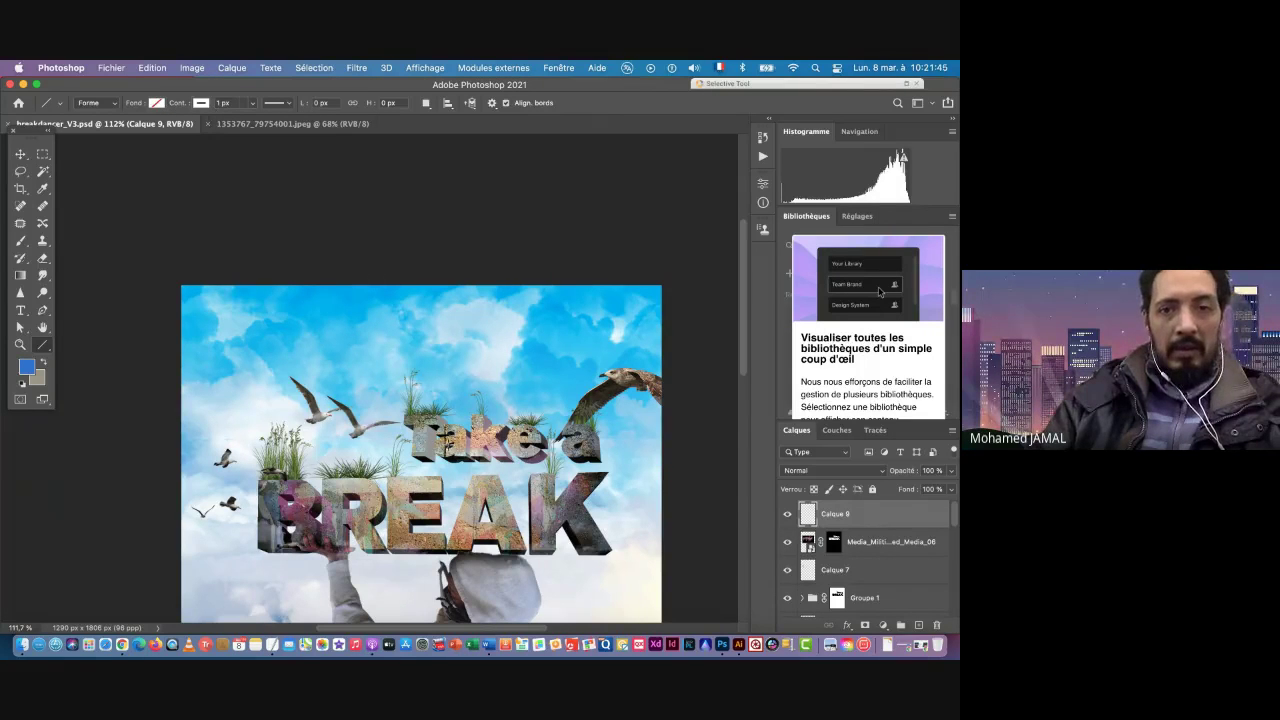
Step: Draw three near-vertical lines, about 360 to 385 px long, from the T and first a of "Take" up past the canvas's upper edge
key("super+space")
key("Escape")
scroll(446, 411, "up", 4)
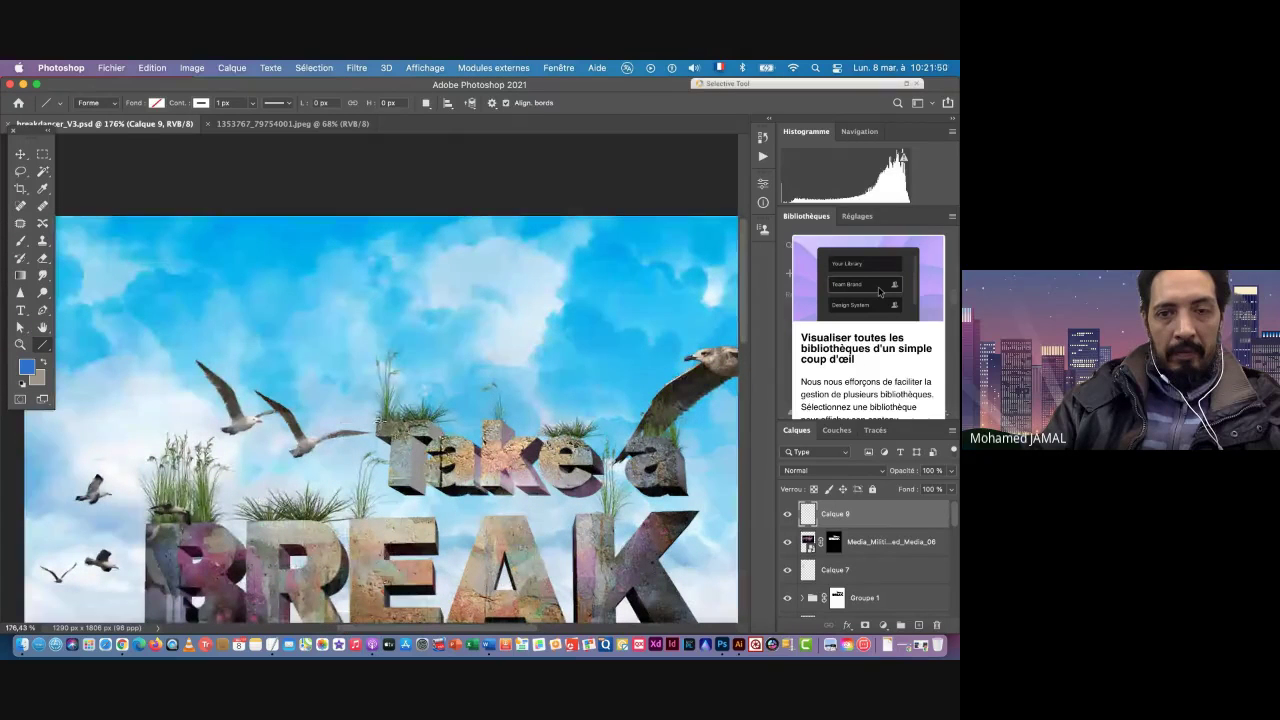
left_click_drag(380, 422, 387, 208)
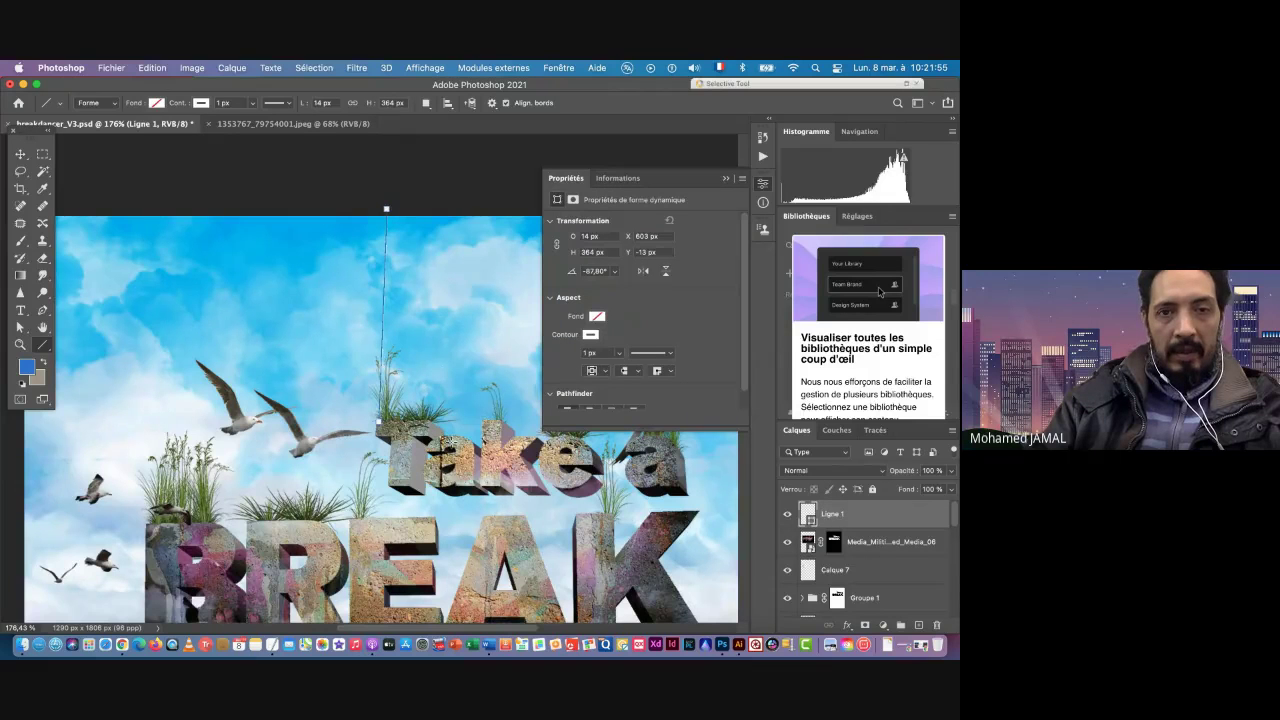
left_click_drag(429, 422, 430, 213)
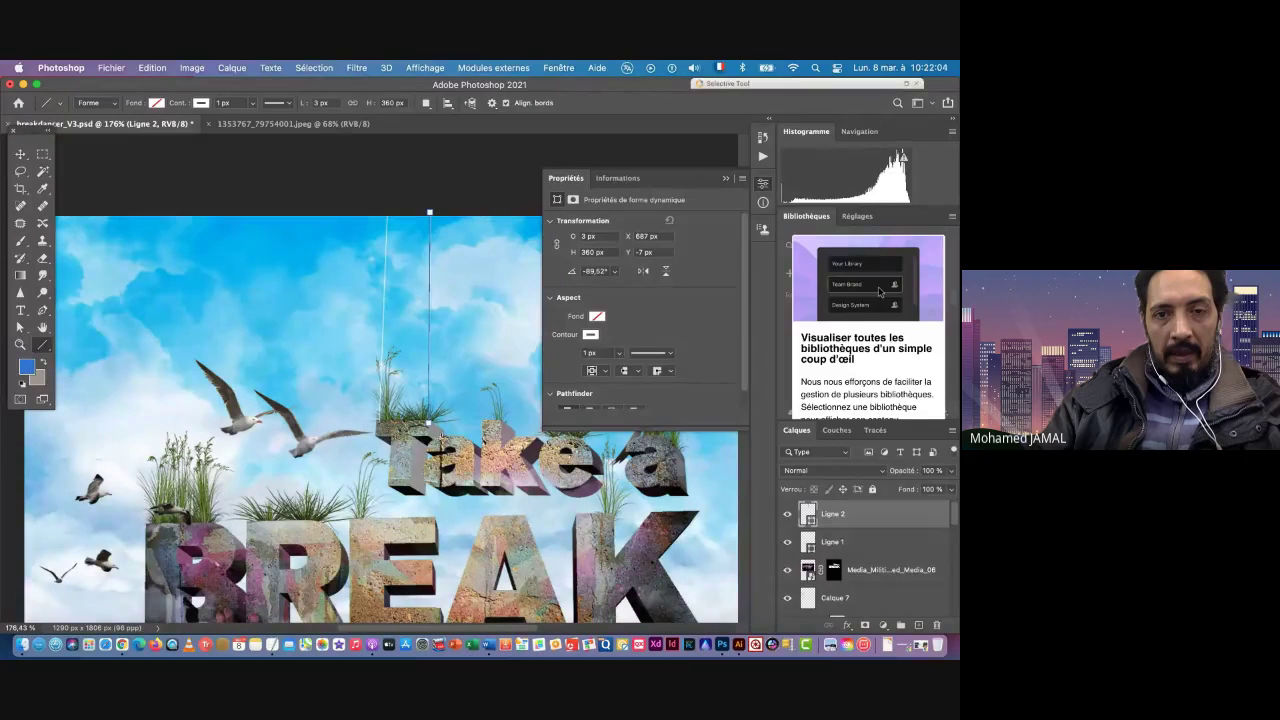
left_click_drag(441, 437, 444, 212)
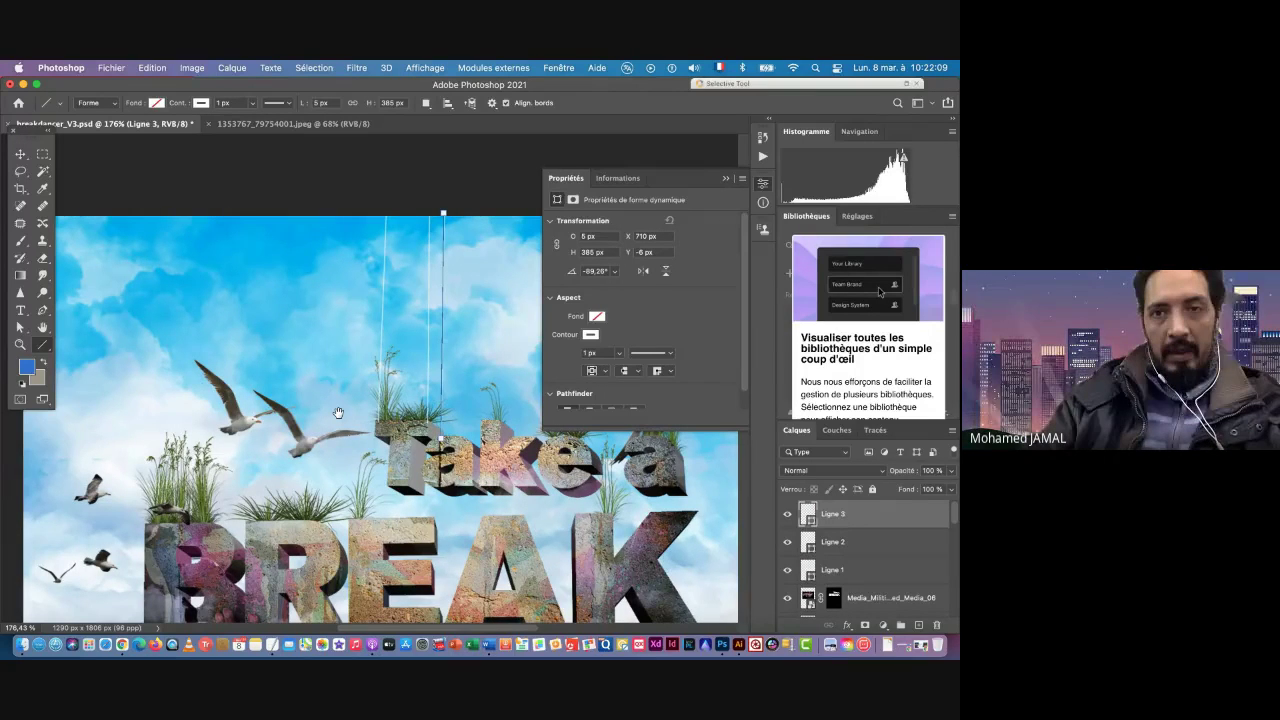
Step: Draw six more near-vertical lines, about 374 to 400 px long, from the k, e and final a of "Take a" past the canvas's upper edge
left_click_drag(338, 412, 326, 217)
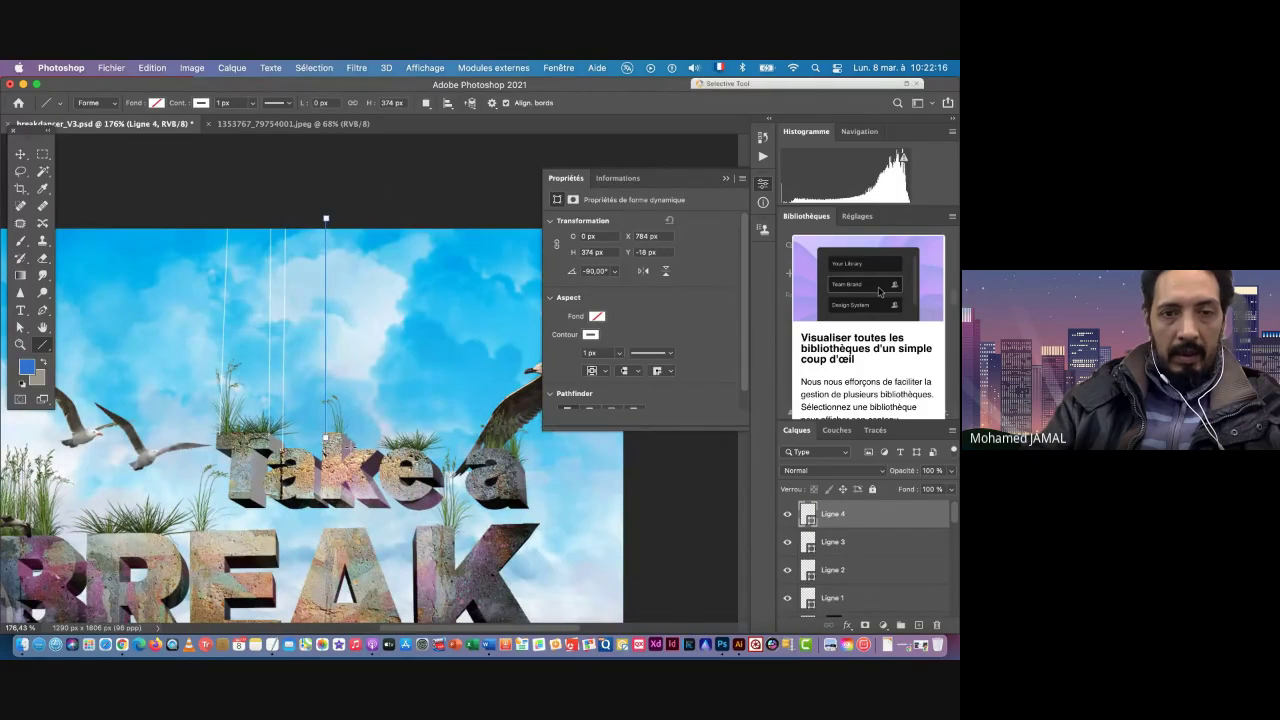
left_click_drag(350, 435, 352, 219)
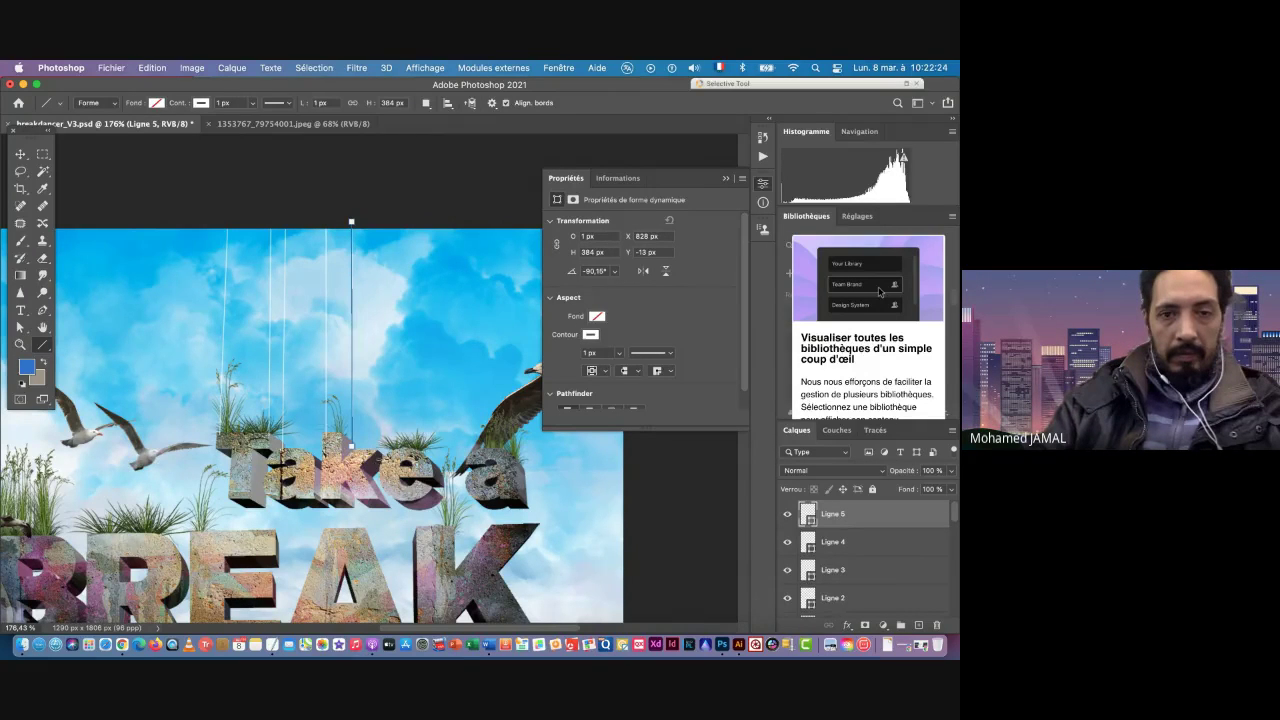
left_click_drag(383, 457, 378, 226)
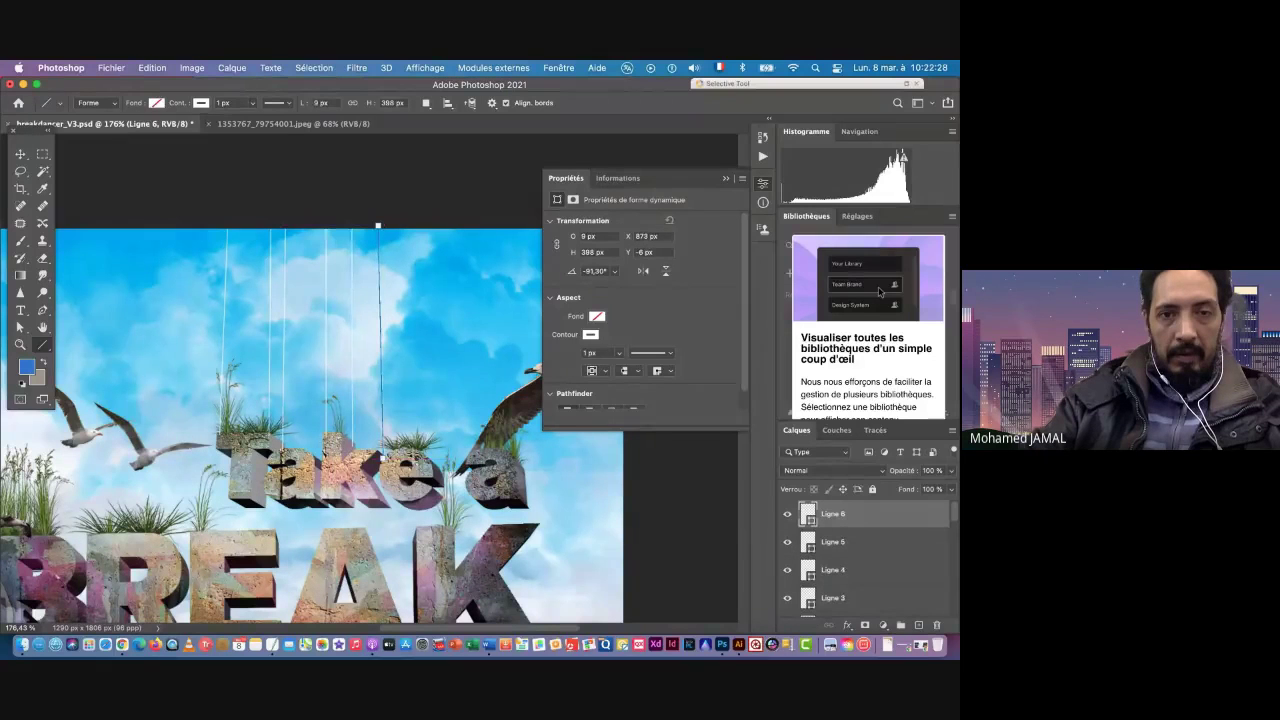
left_click_drag(414, 456, 410, 224)
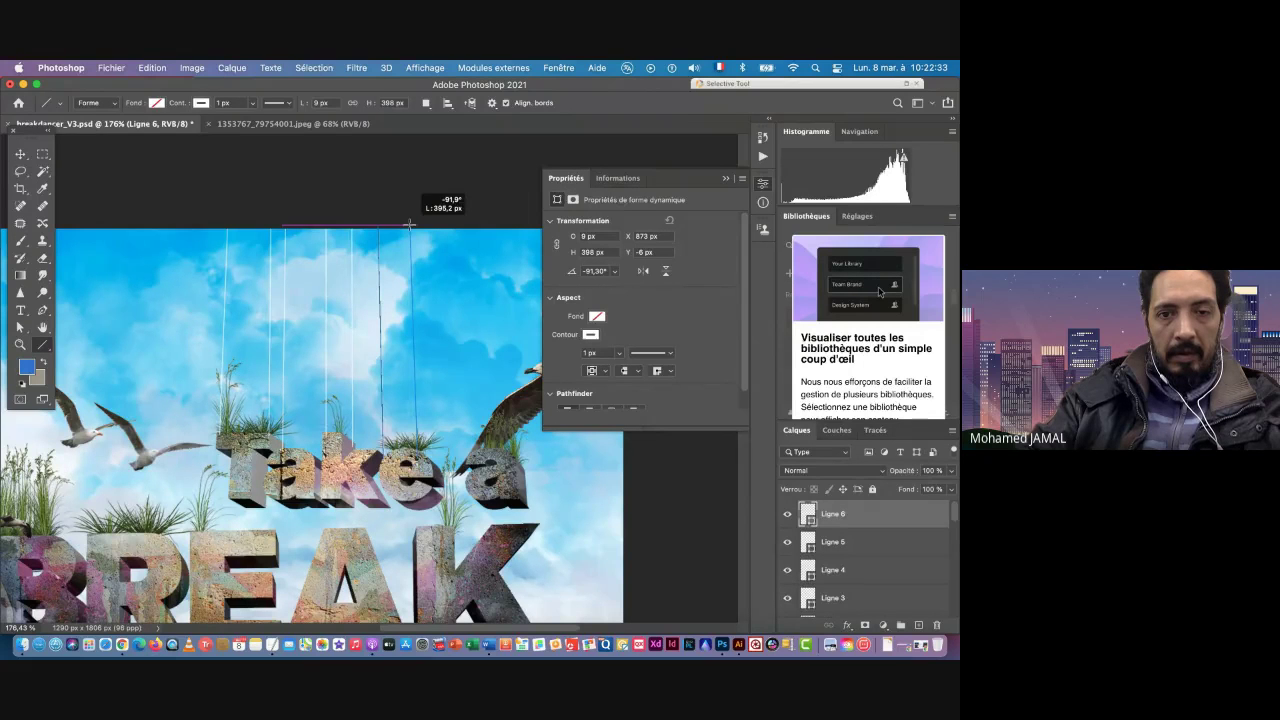
left_click_drag(410, 224, 410, 224)
left_click_drag(510, 414, 499, 225)
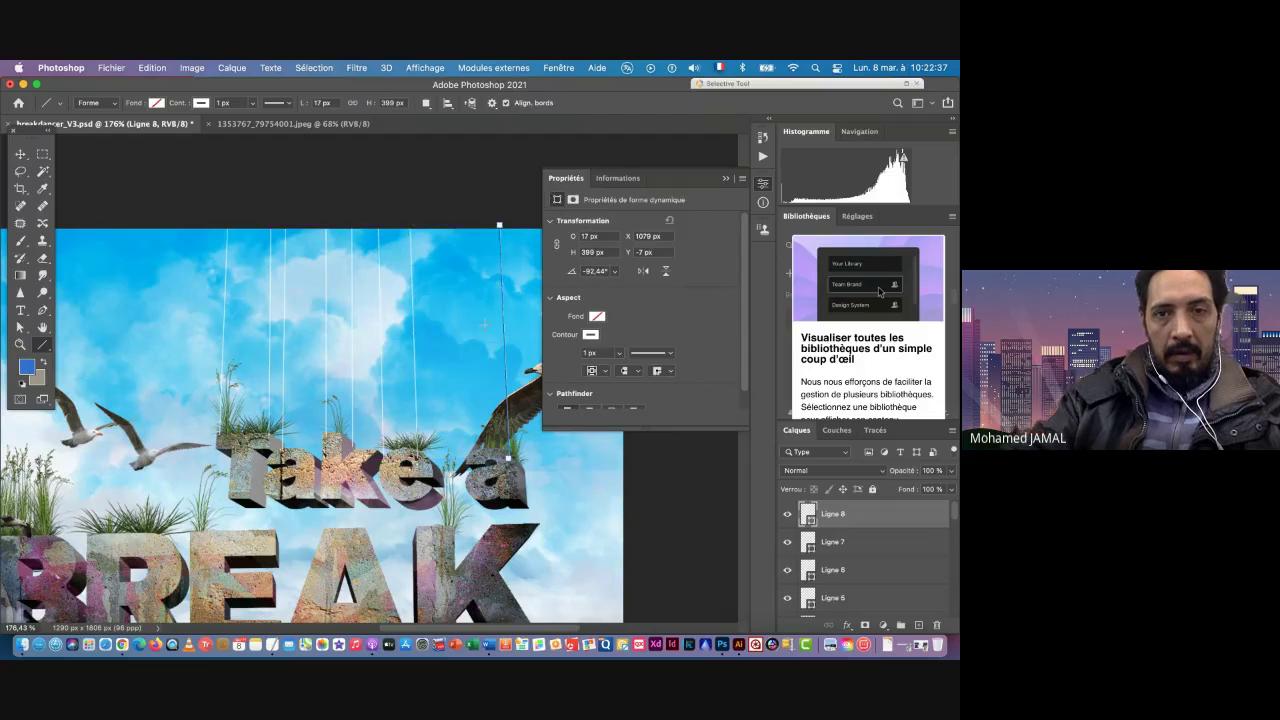
left_click_drag(476, 459, 466, 221)
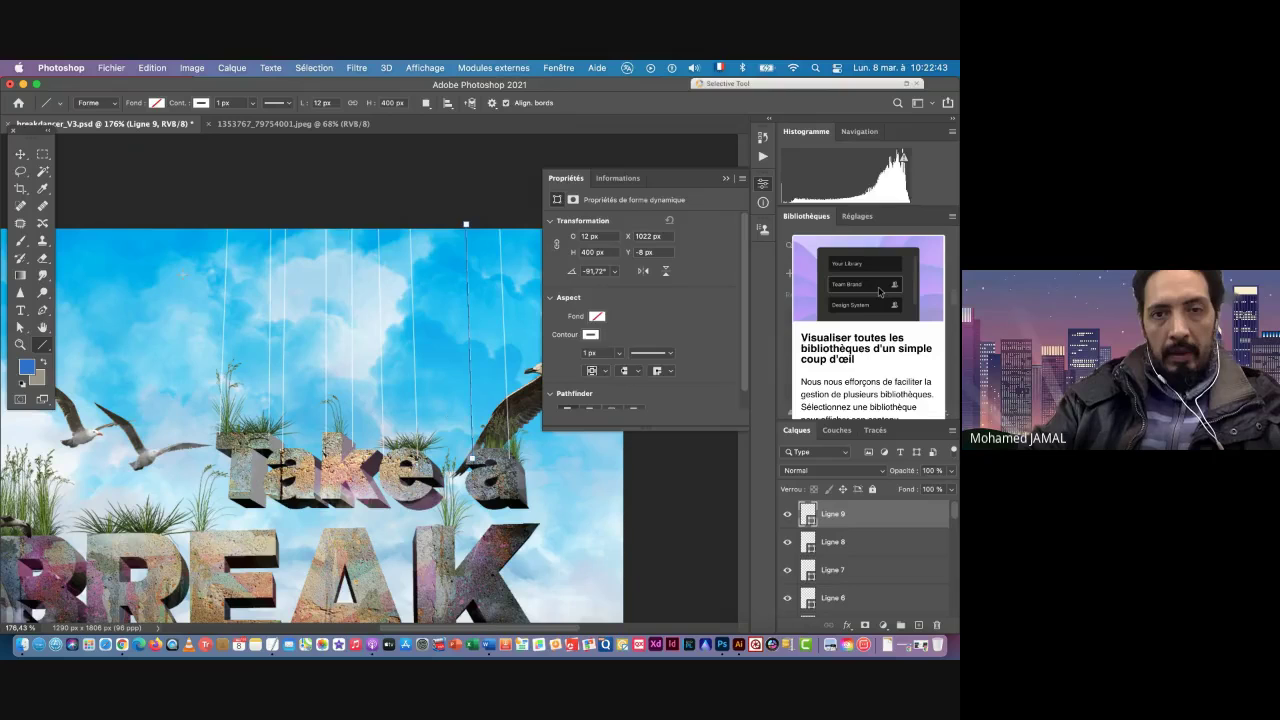
Step: Select all the line layers from Ligne 9 to Ligne 1 and put them in a new group
left_click(21, 329)
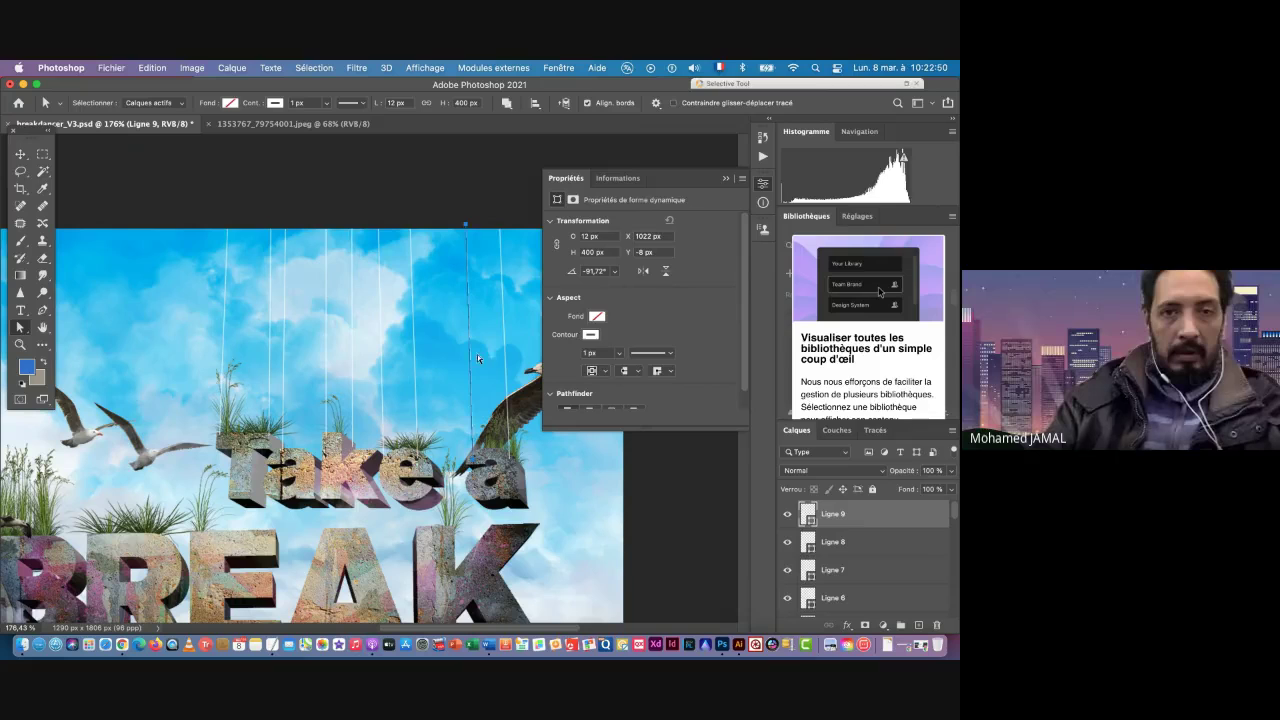
left_click(325, 357)
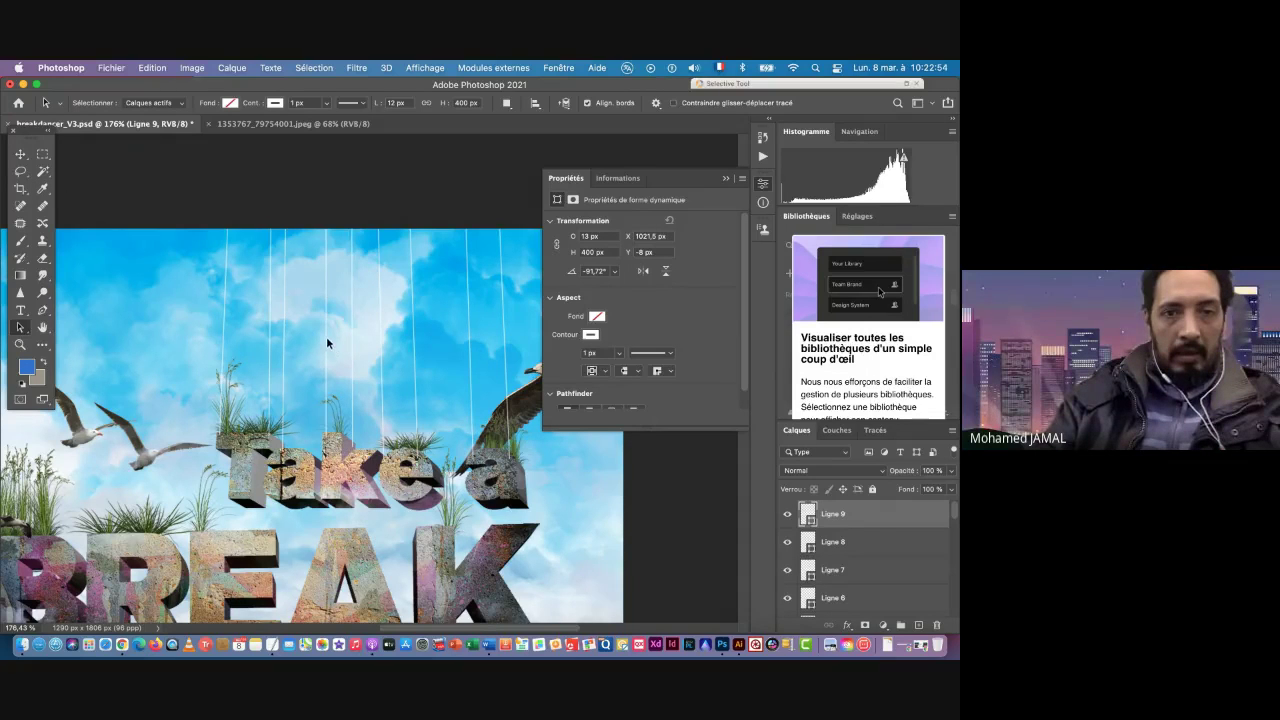
scroll(907, 573, "down", 1)
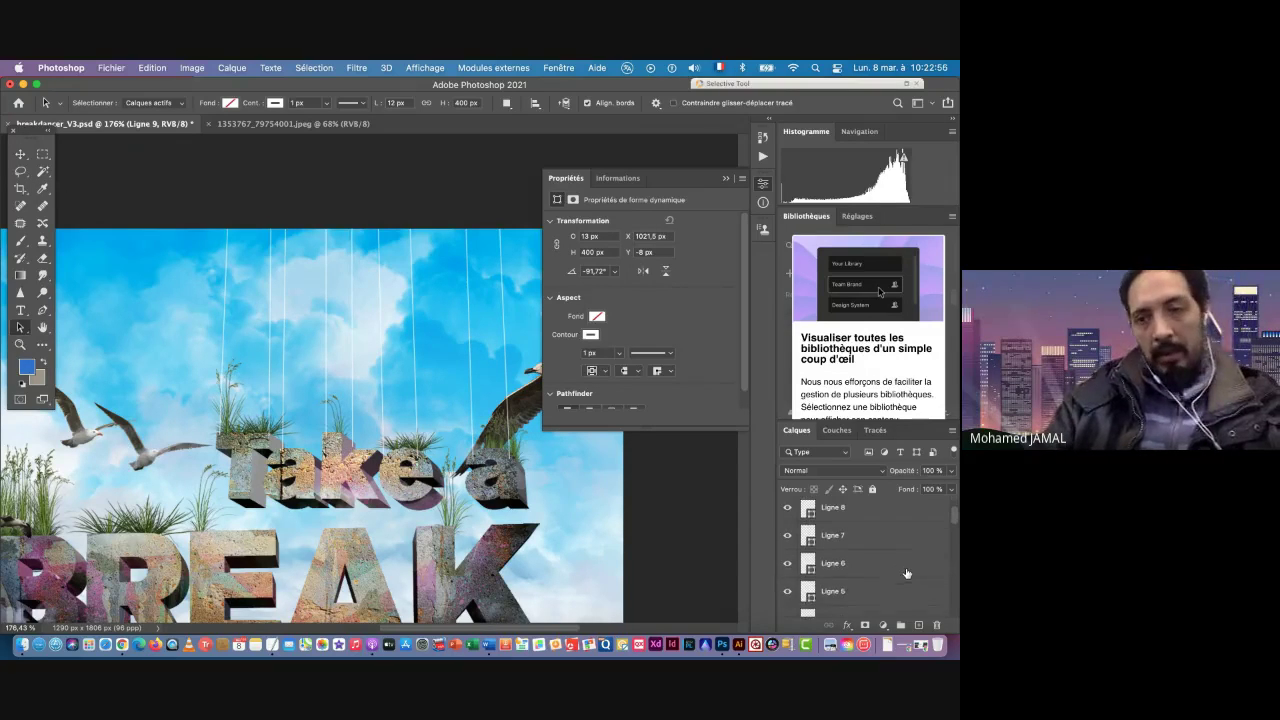
scroll(907, 573, "up", 1)
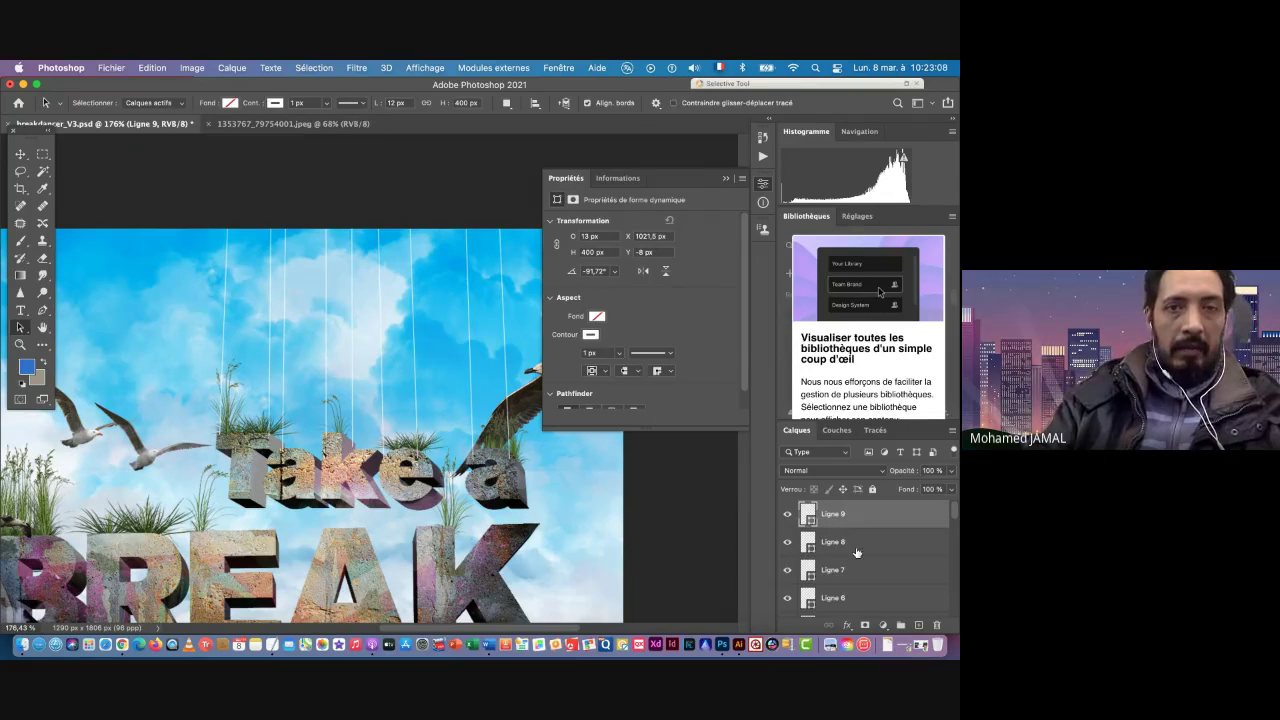
scroll(879, 562, "down", 3)
scroll(879, 562, "down", 3)
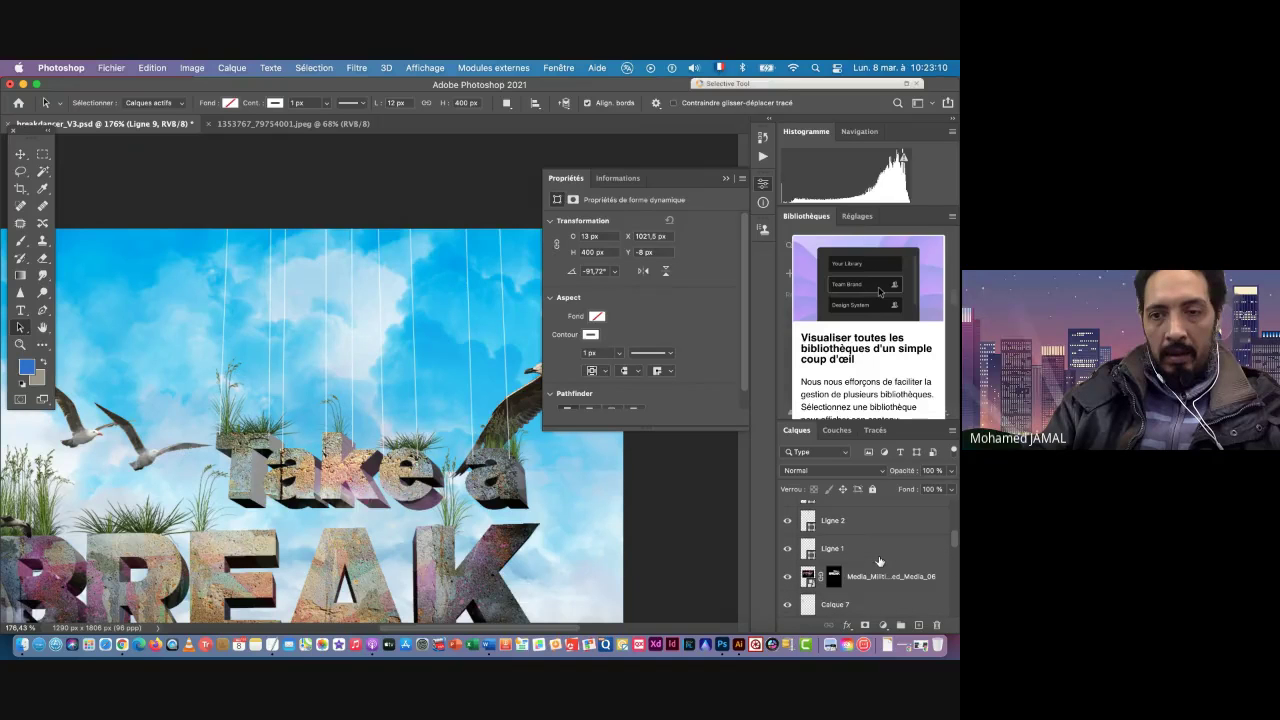
left_click(870, 556, "shift")
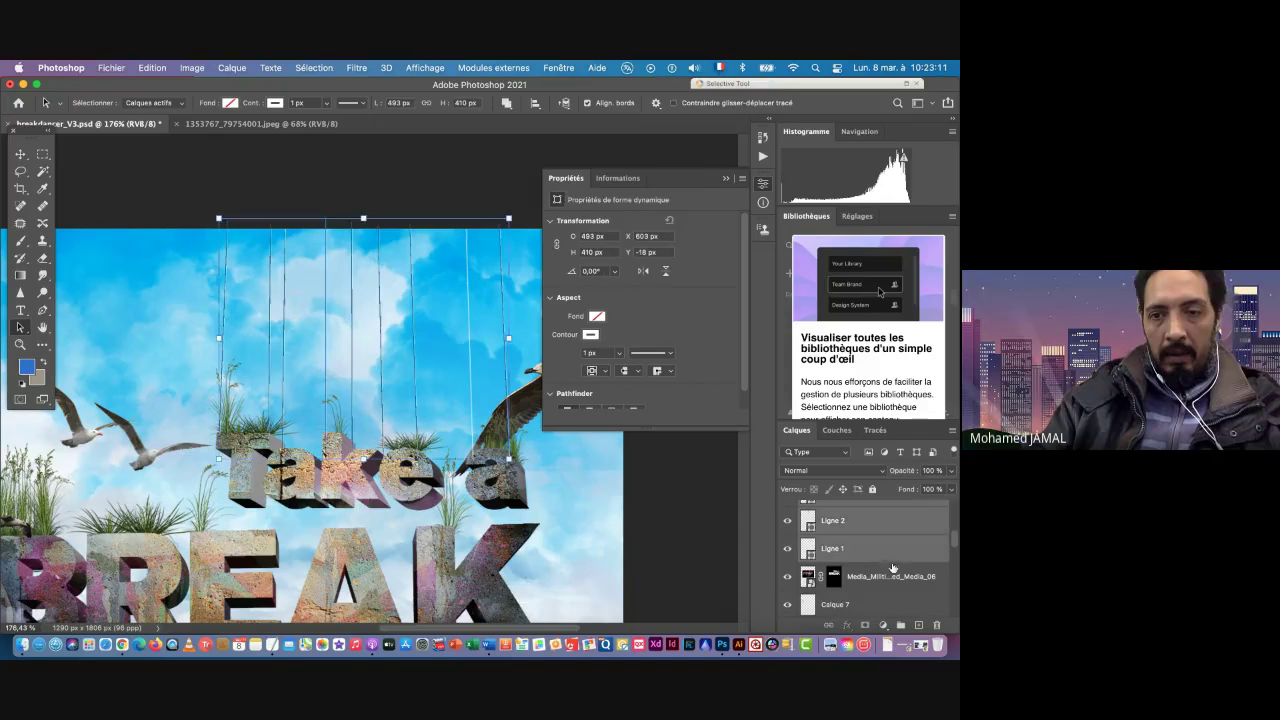
left_click(901, 626)
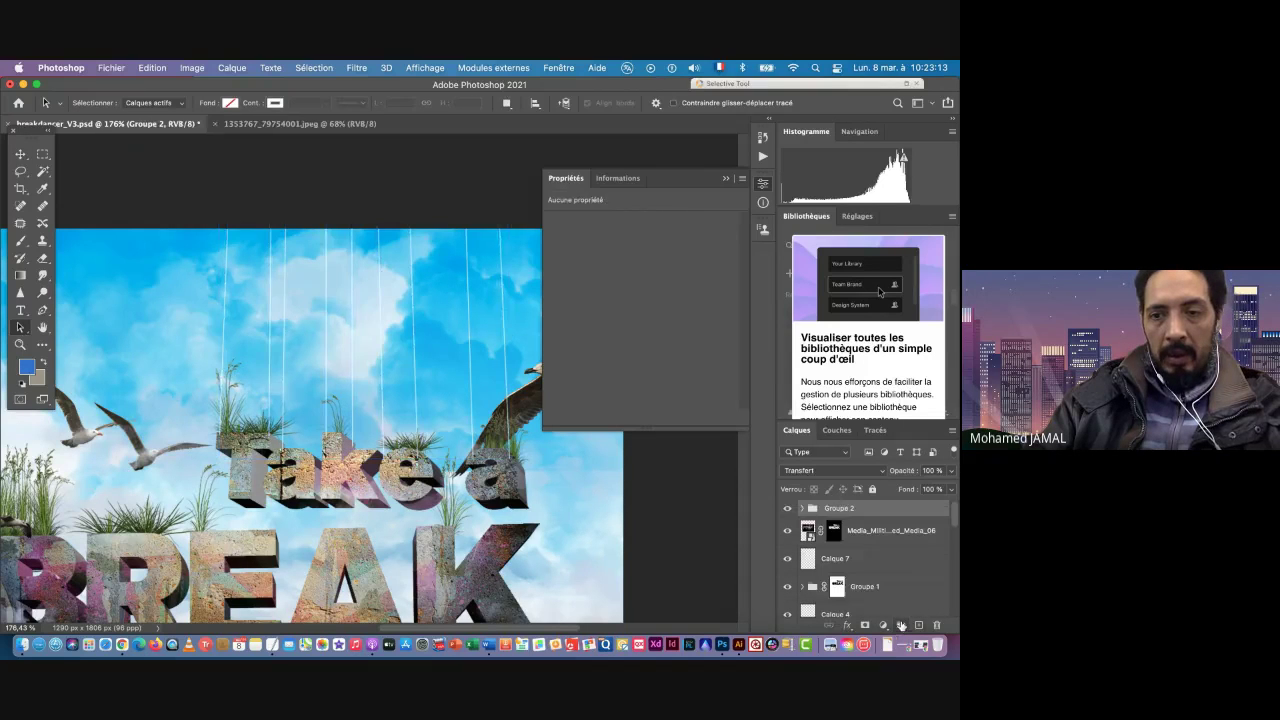
Step: Expand the group of lines and set the stroke width of Ligne 9 to 0,5 px
left_click(803, 509)
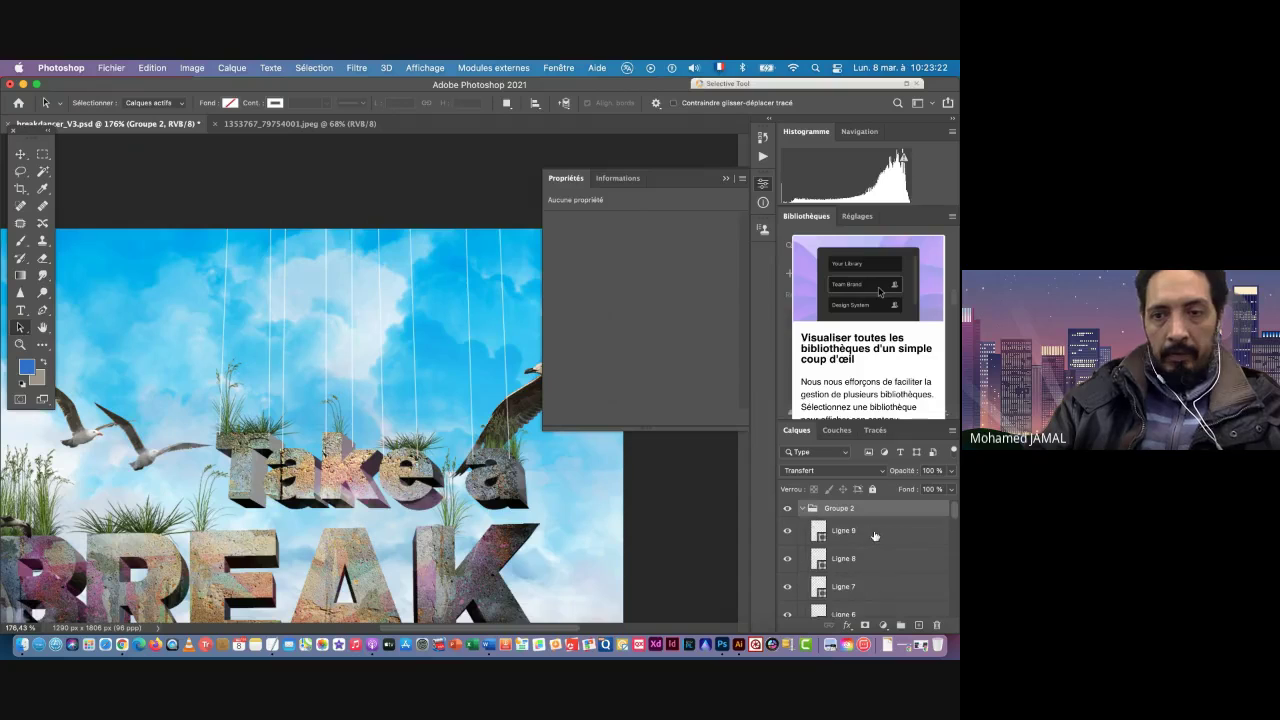
left_click(787, 531)
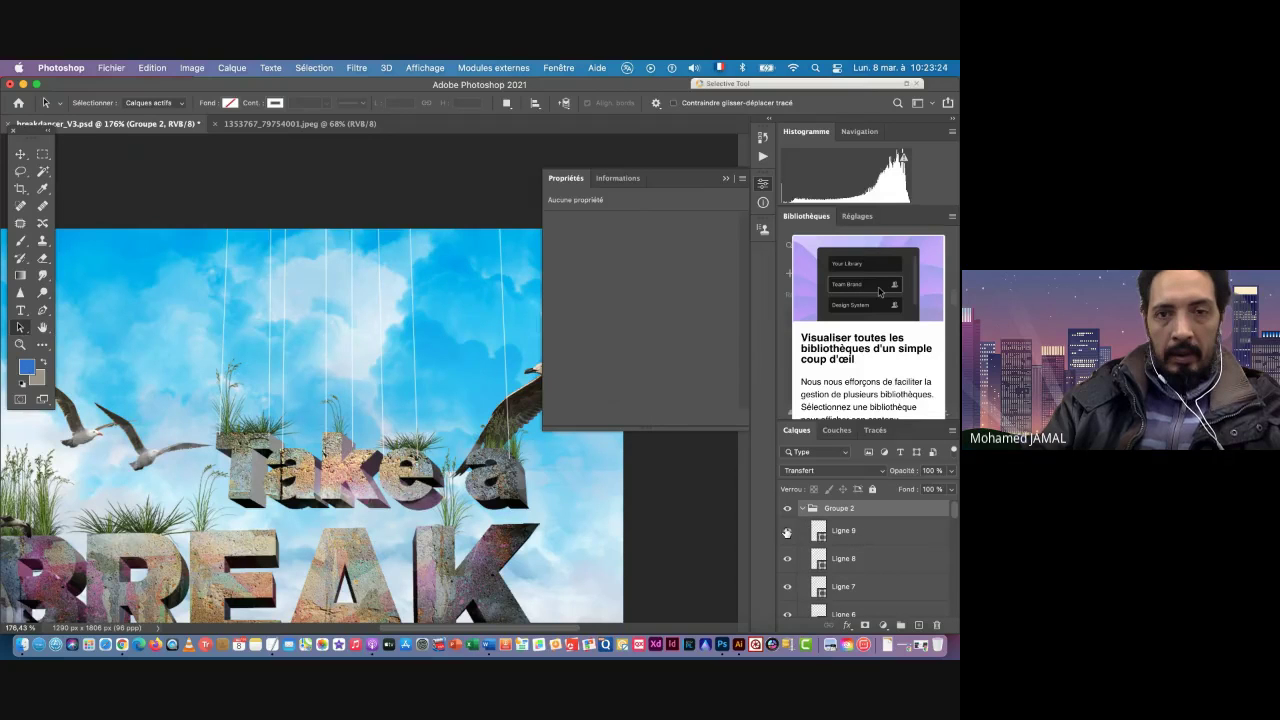
left_click(787, 531)
left_click(851, 533)
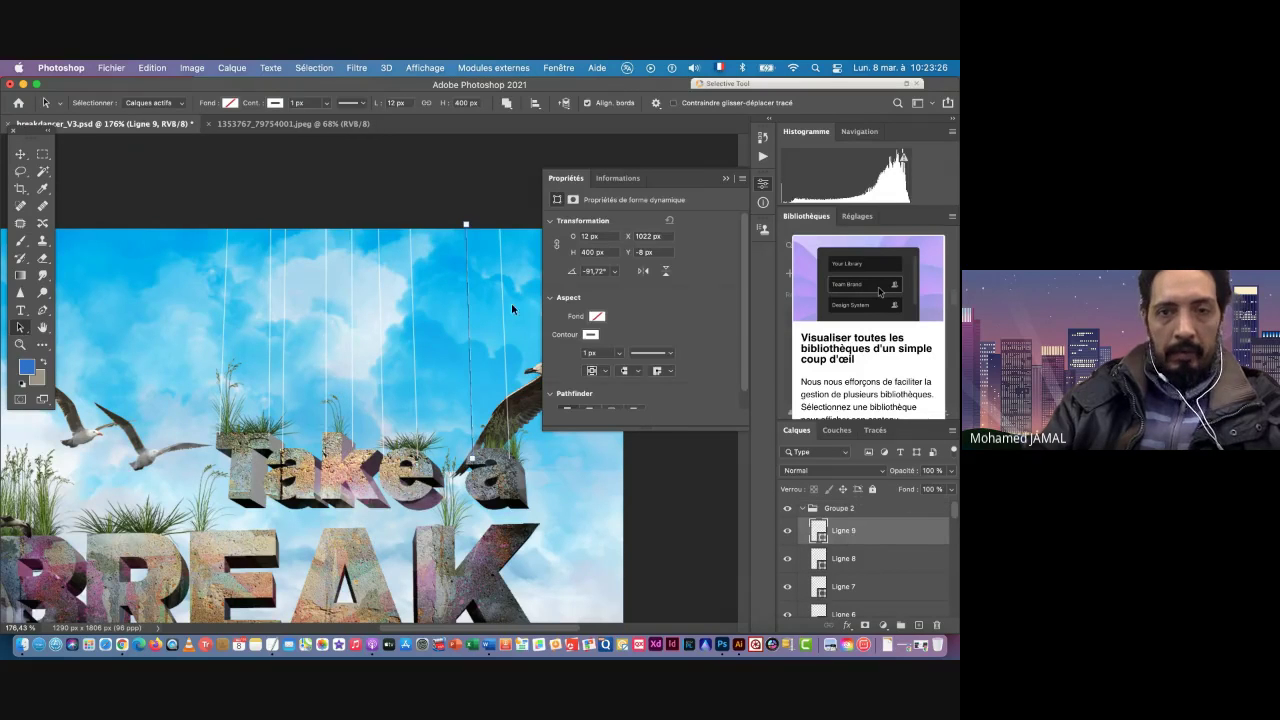
scroll(850, 549, "down", 1)
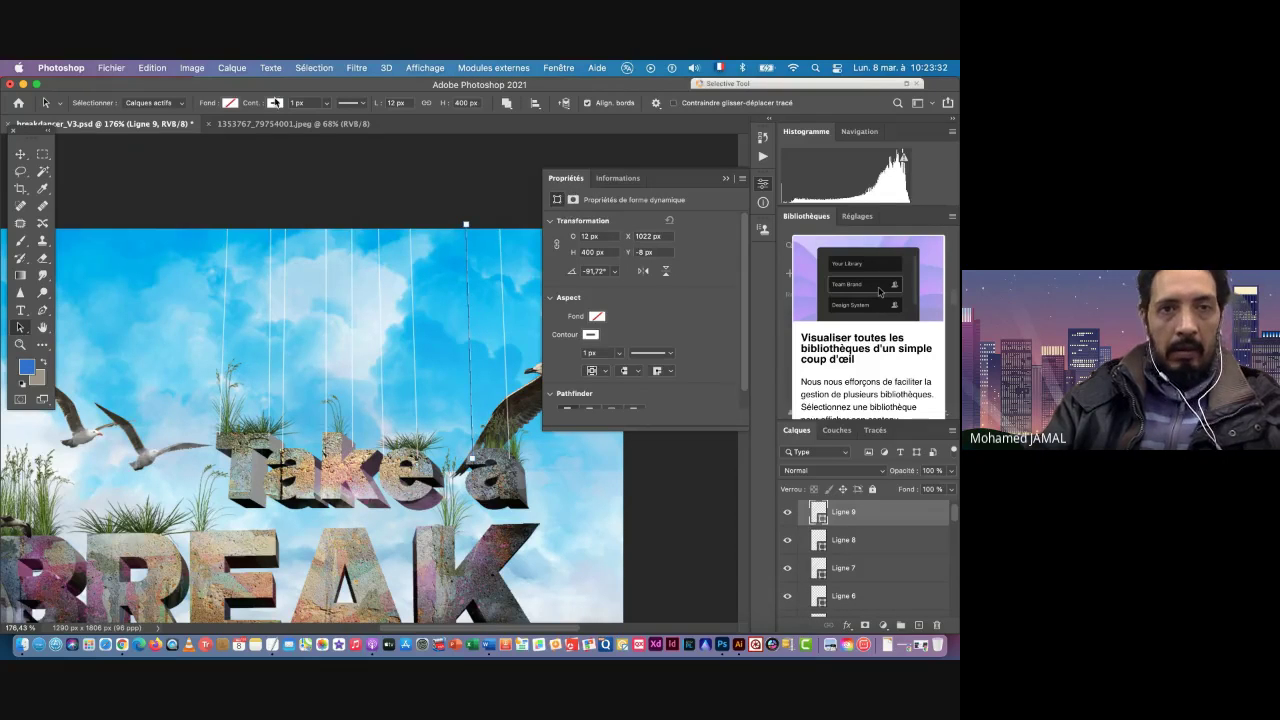
left_click(309, 102)
type("0")
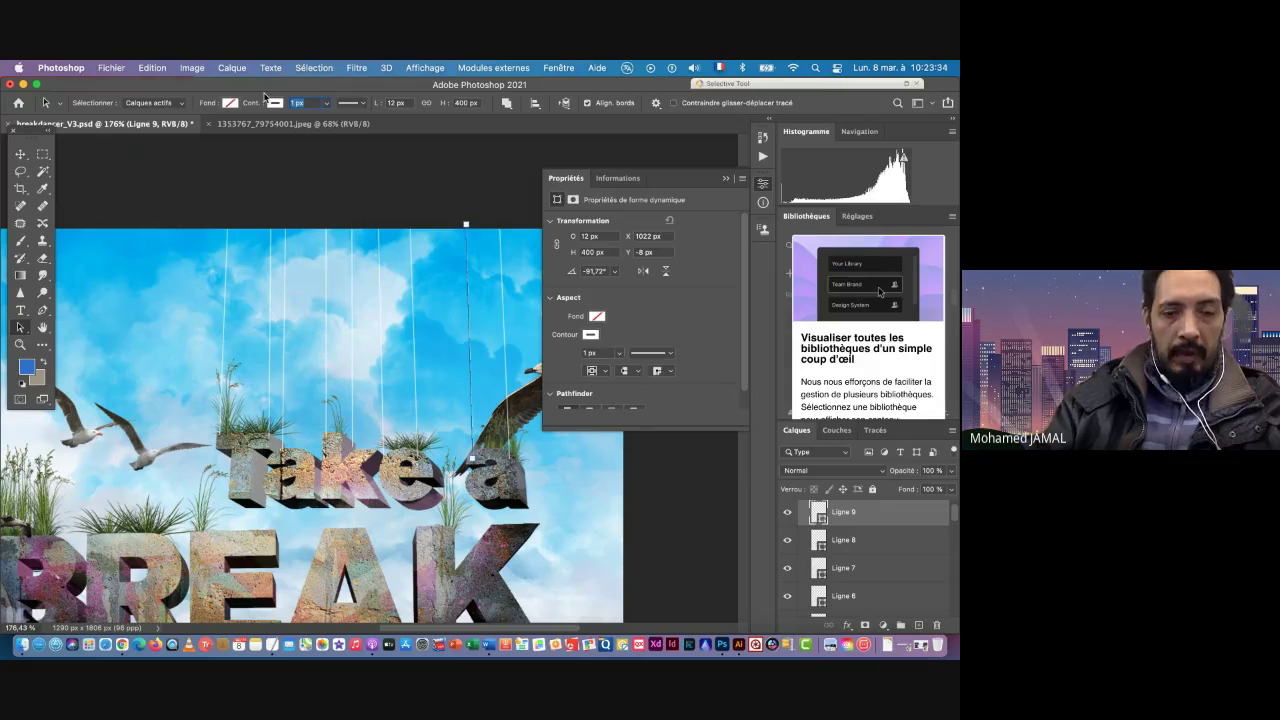
type(",5")
key("Return")
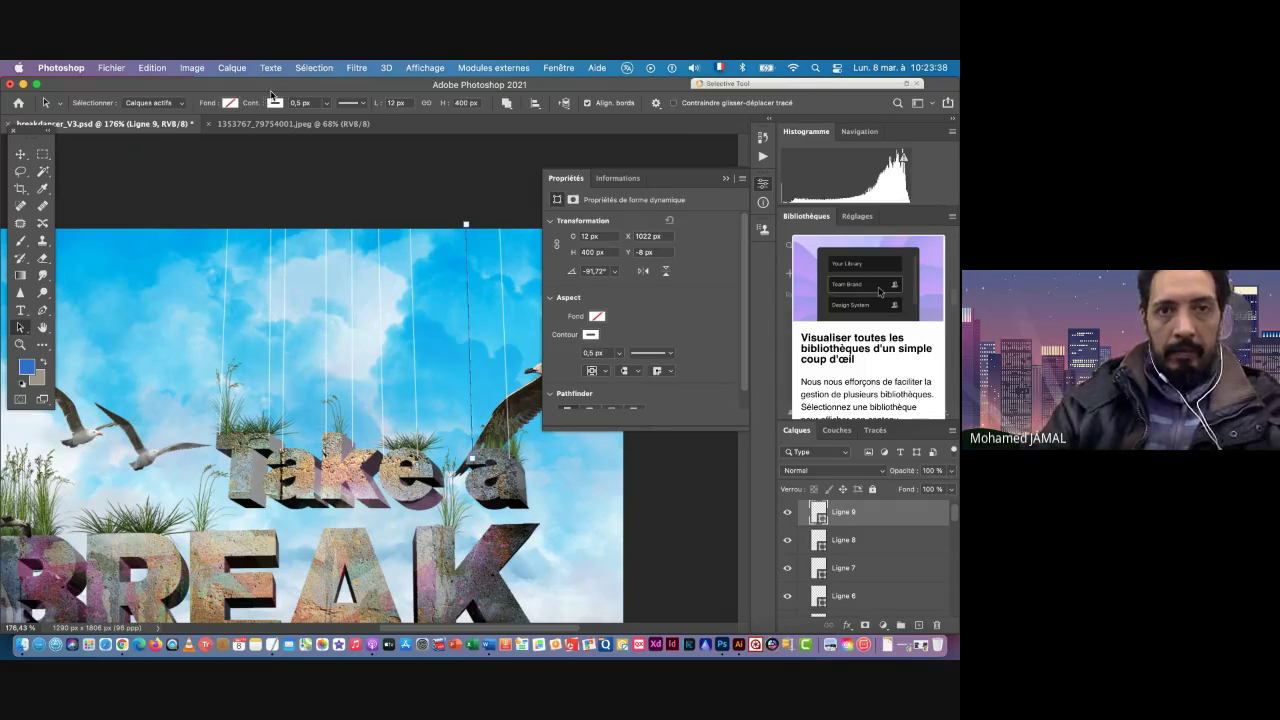
Step: Select Ligne 7, Ligne 6 and Ligne 2 together and set their stroke width to 0,4 px
left_click(852, 572)
scroll(870, 572, "down", 2)
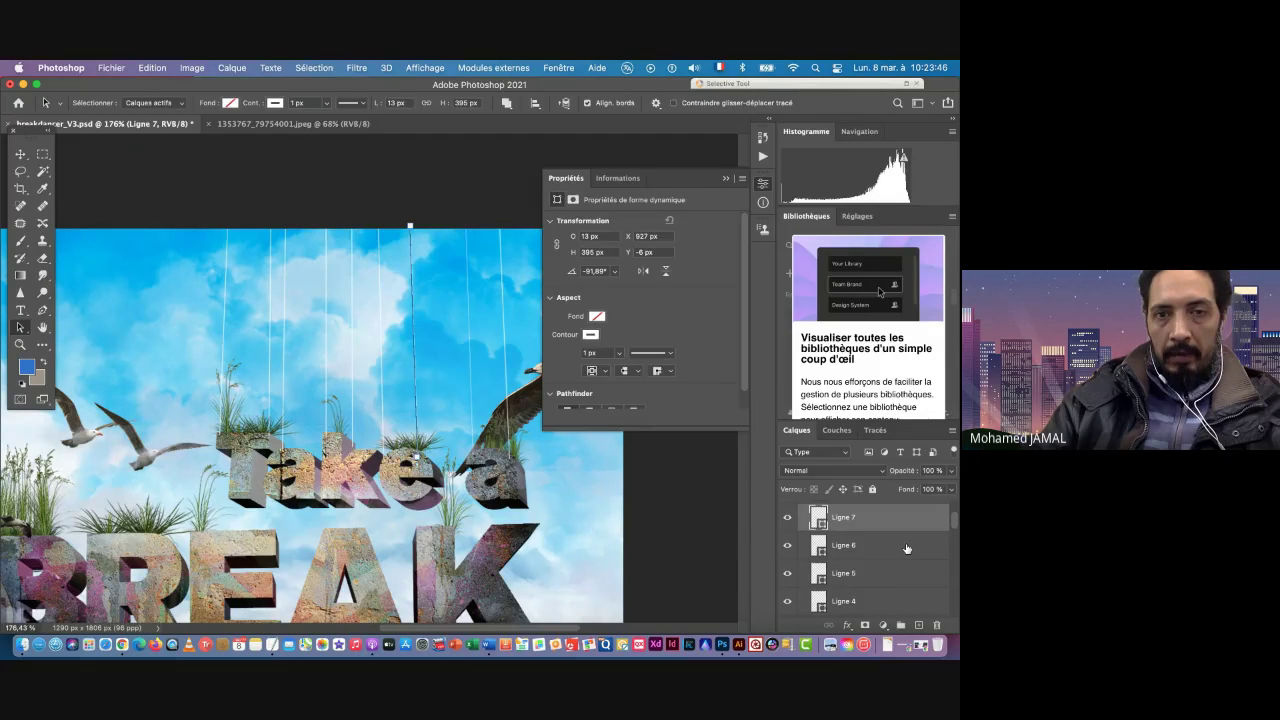
left_click(906, 548, "shift")
scroll(906, 601, "down", 1)
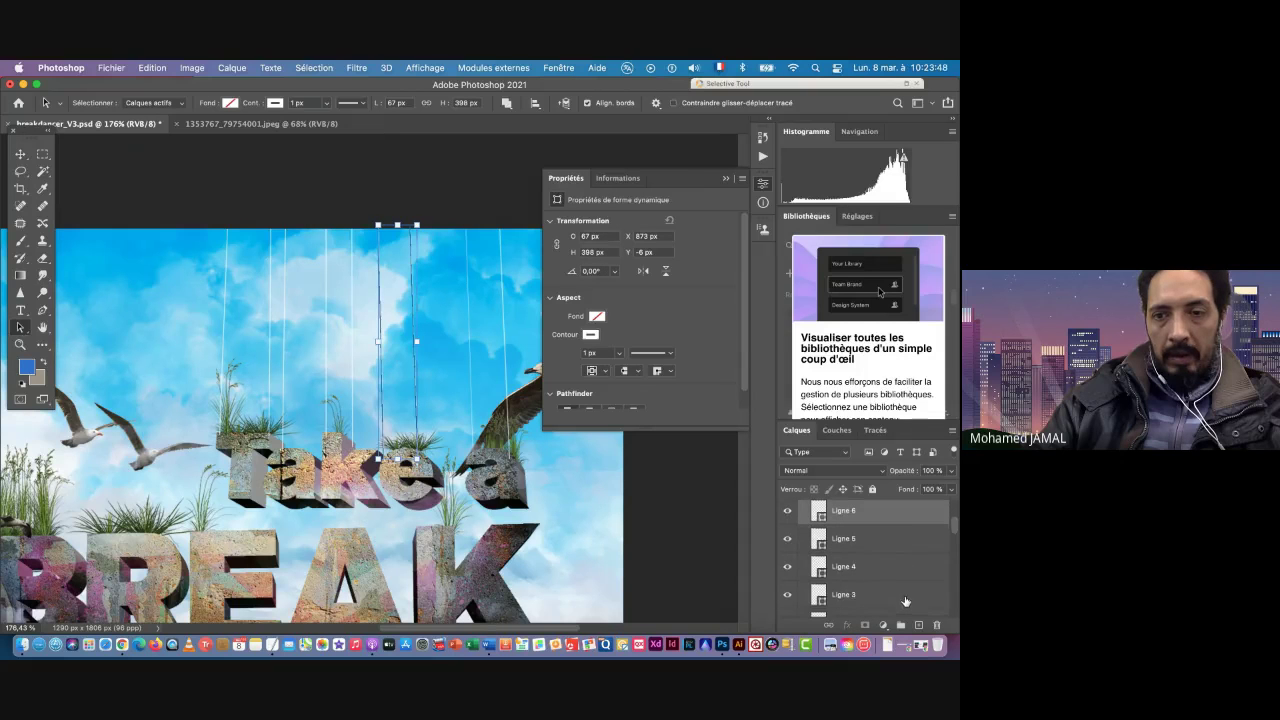
scroll(906, 601, "down", 1)
scroll(906, 601, "down", 1)
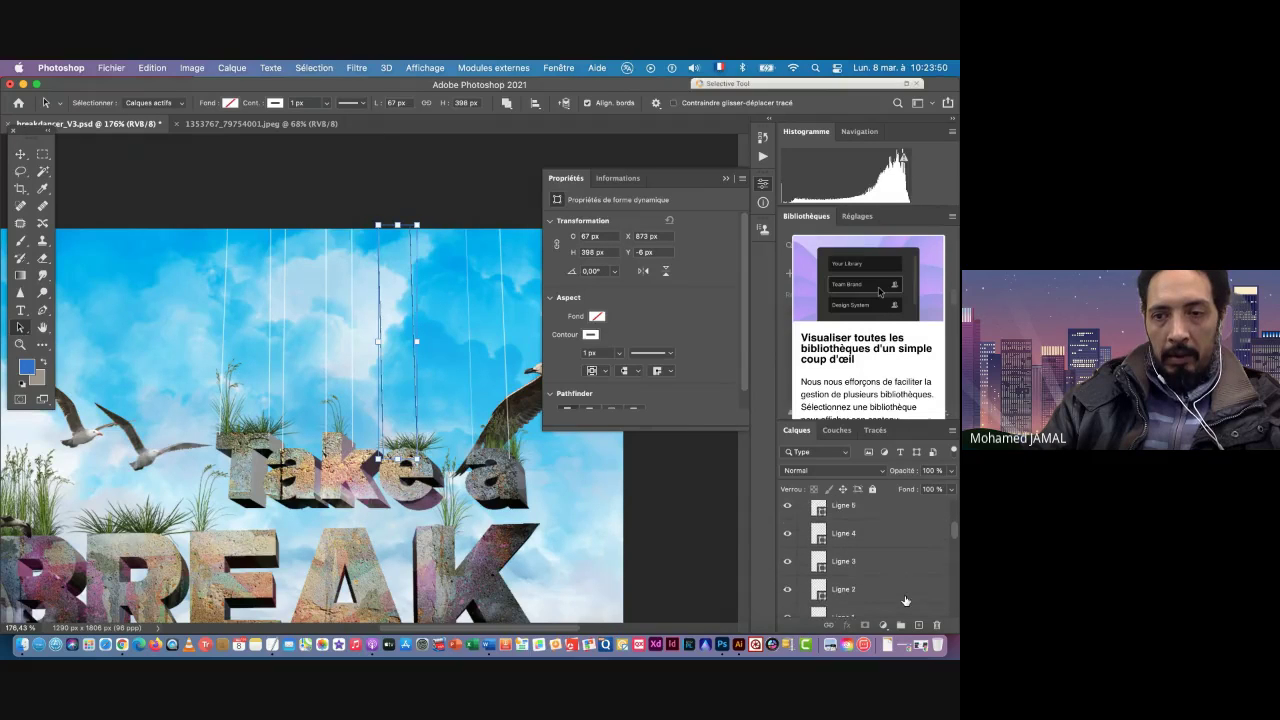
left_click(877, 587, "super")
scroll(890, 583, "down", 3)
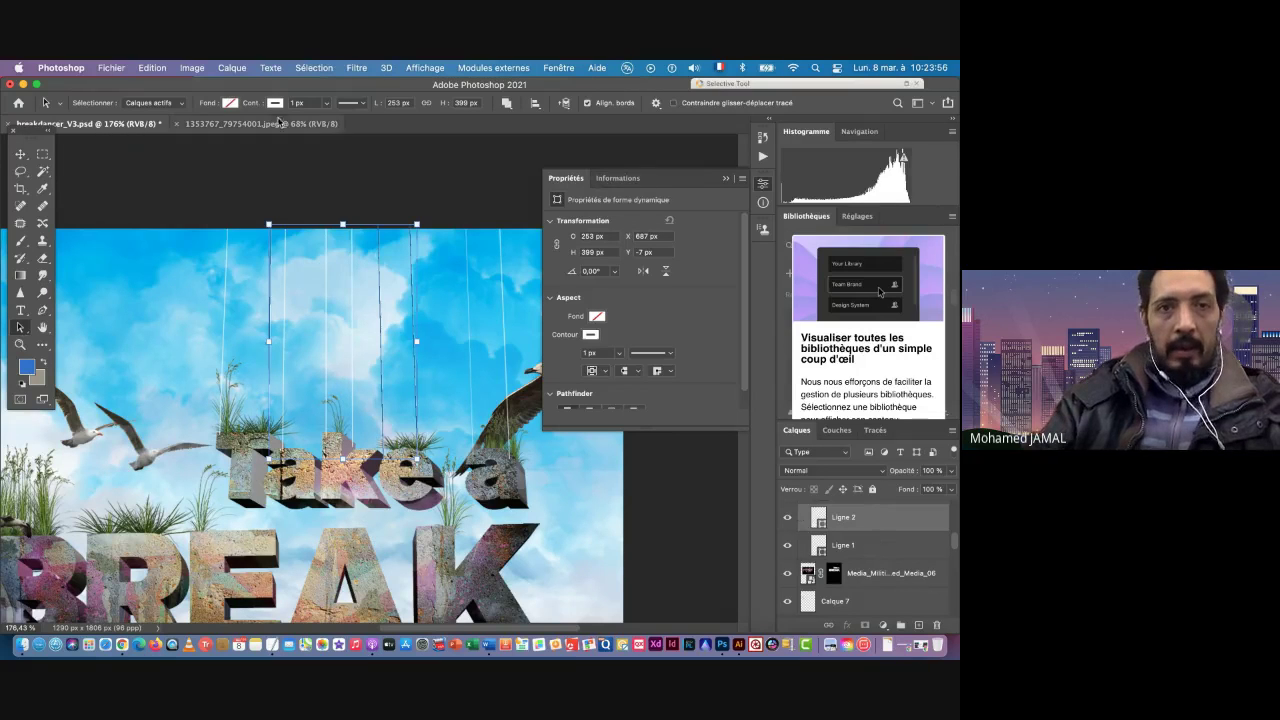
left_click(306, 103)
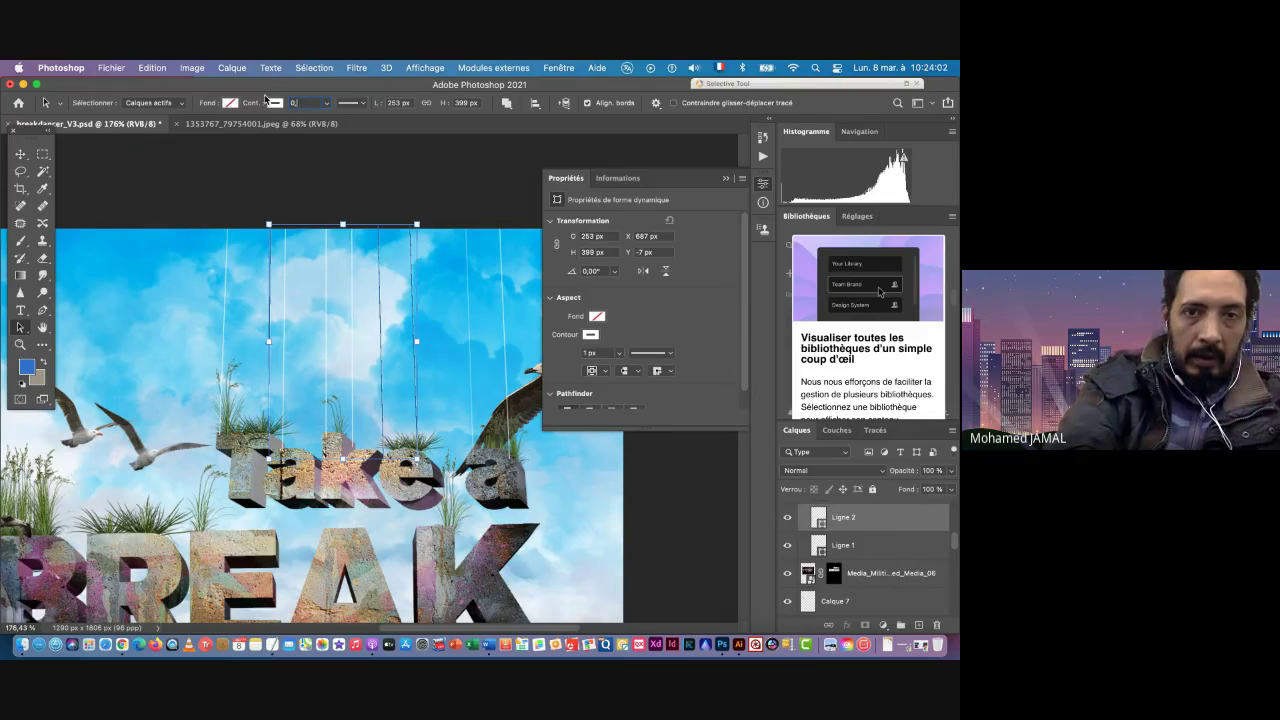
key("Return")
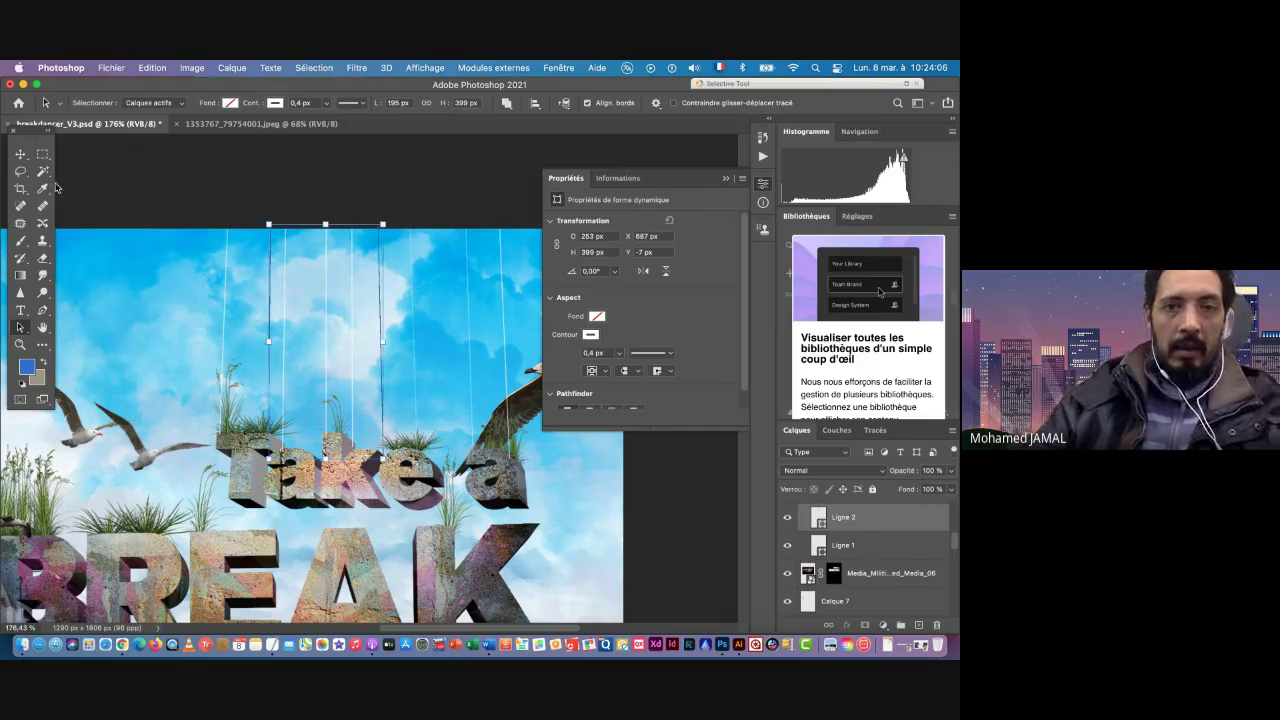
left_click(168, 362)
key("super+space")
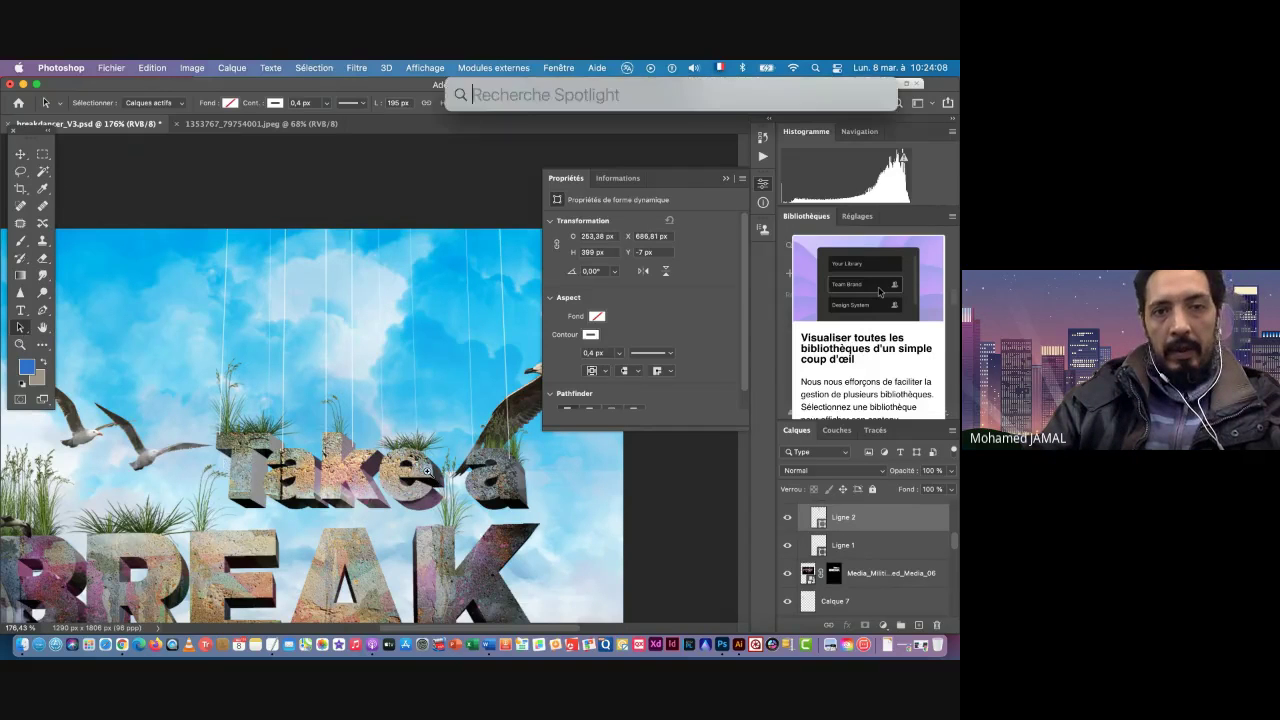
Step: Collapse the group of lines and move it down the layer stack, between Calque 5 and Calque 8
mouse_move(427, 471)
left_mouse_down()
mouse_move(378, 468)
mouse_move(466, 470)
mouse_move(413, 469)
mouse_move(428, 470)
left_mouse_up()
scroll(894, 537, "up", 5)
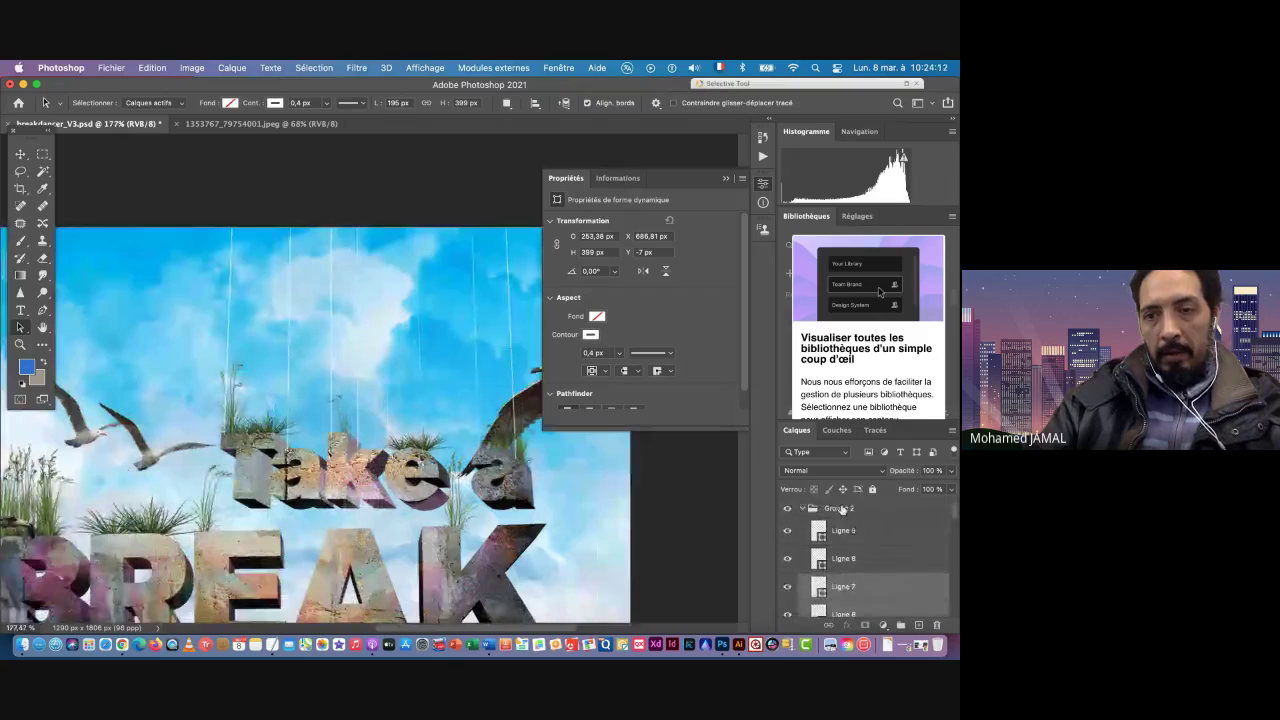
left_click(806, 510)
left_click(807, 510)
scroll(887, 600, "up", 3)
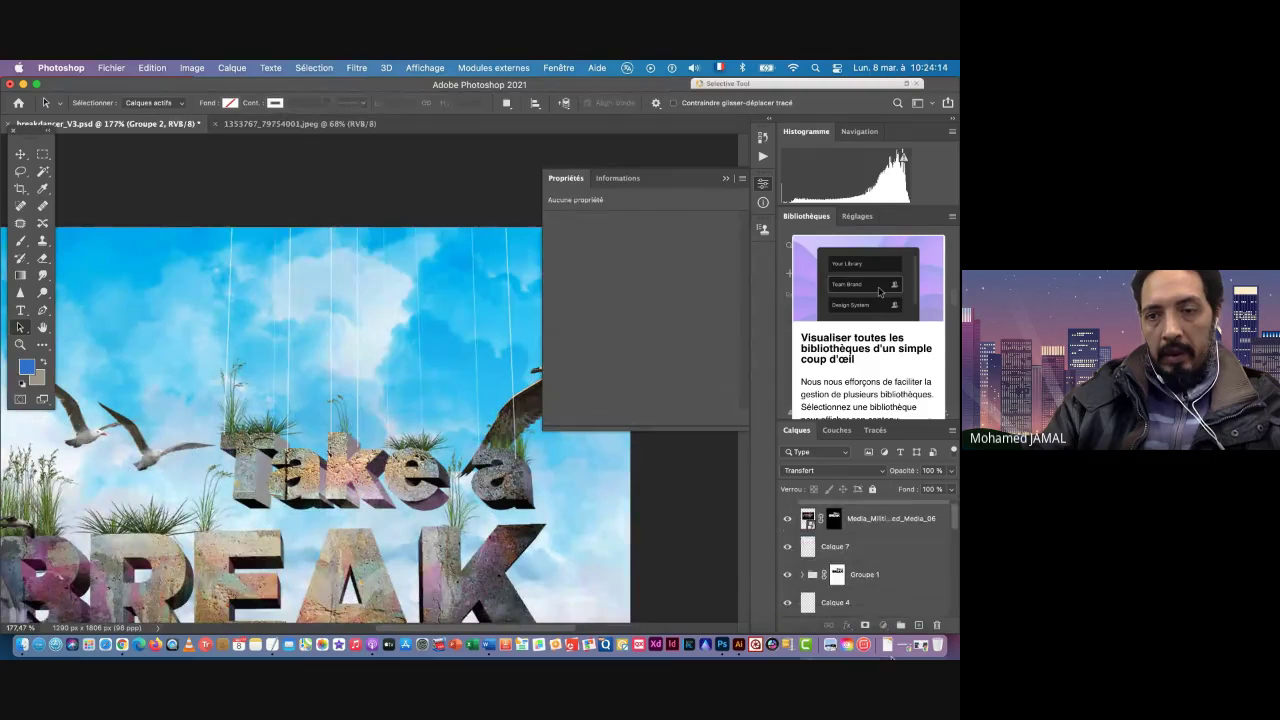
left_click_drag(887, 614, 886, 530)
scroll(300, 479, "down", 5)
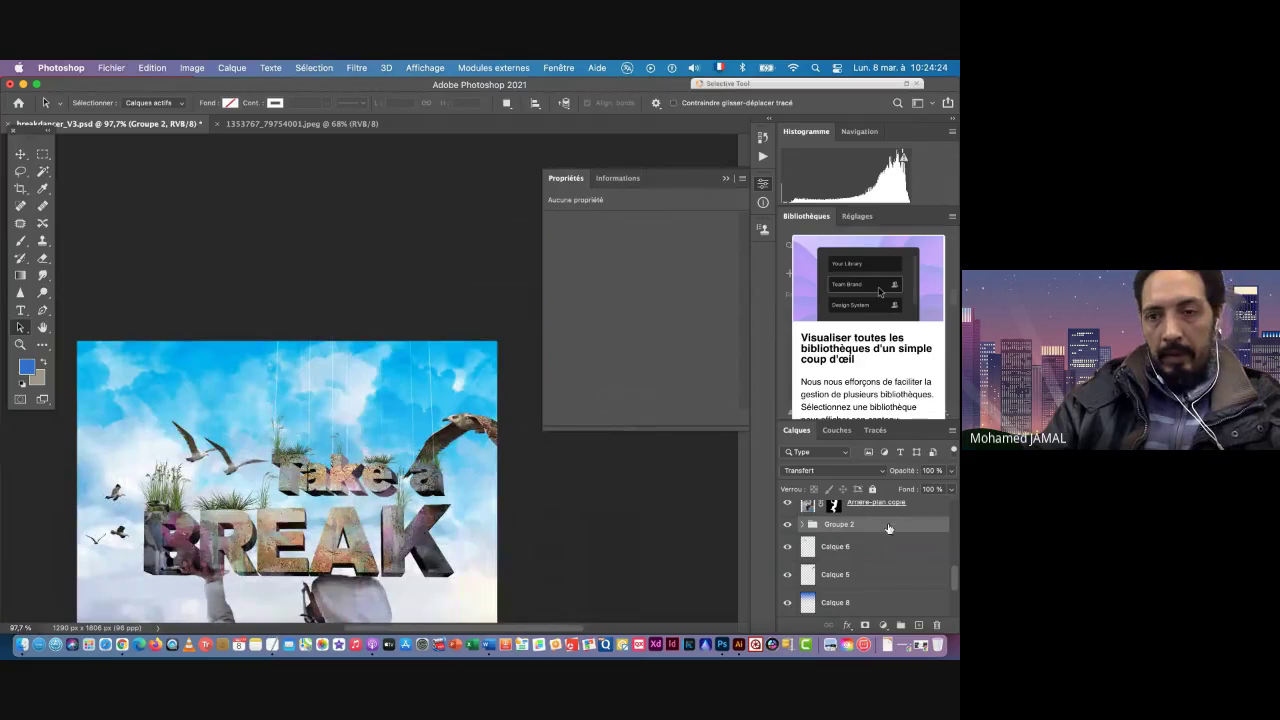
left_click_drag(878, 525, 883, 585)
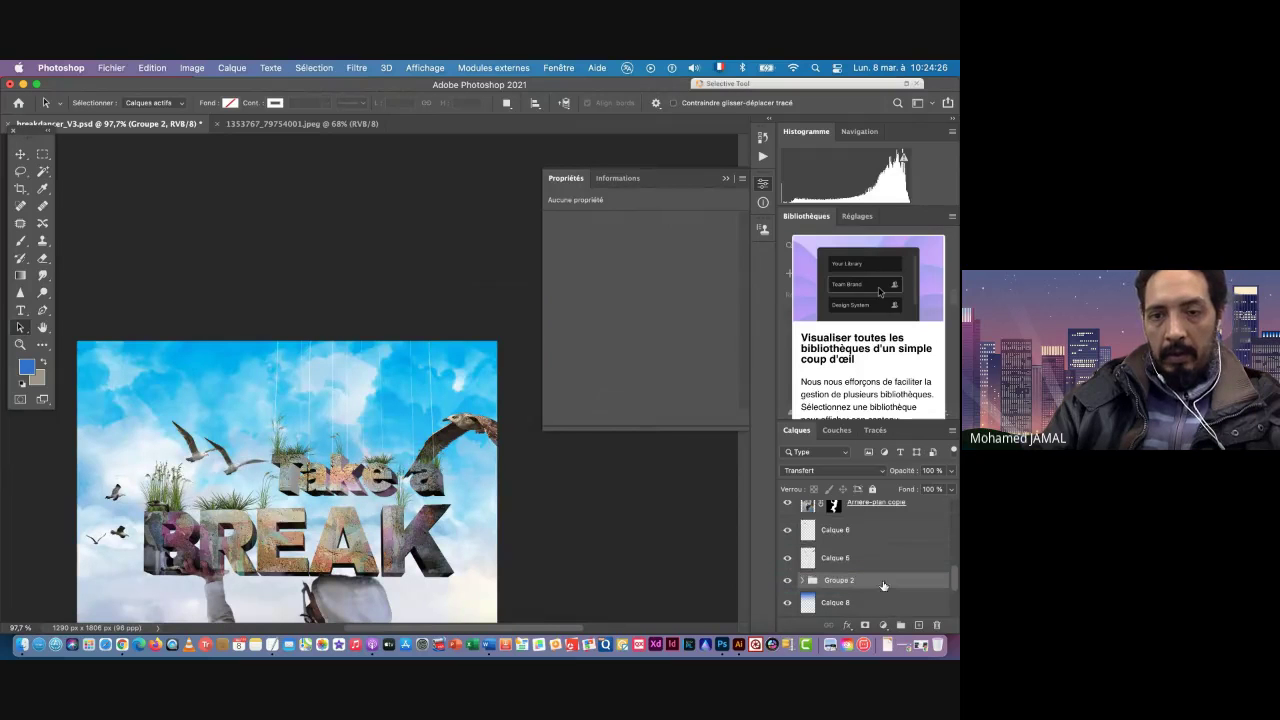
key("super+0")
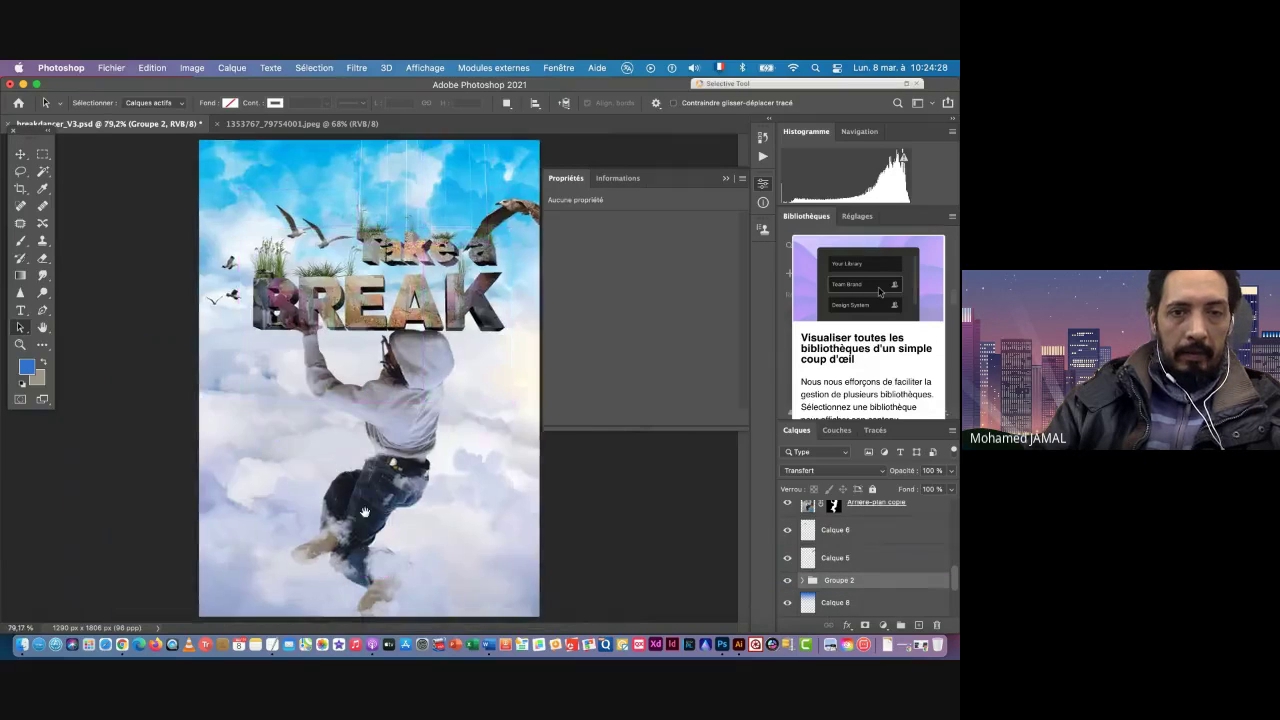
Step: Create a new group directly above Calque 3 and add an empty layer inside it
scroll(349, 504, "up", 3)
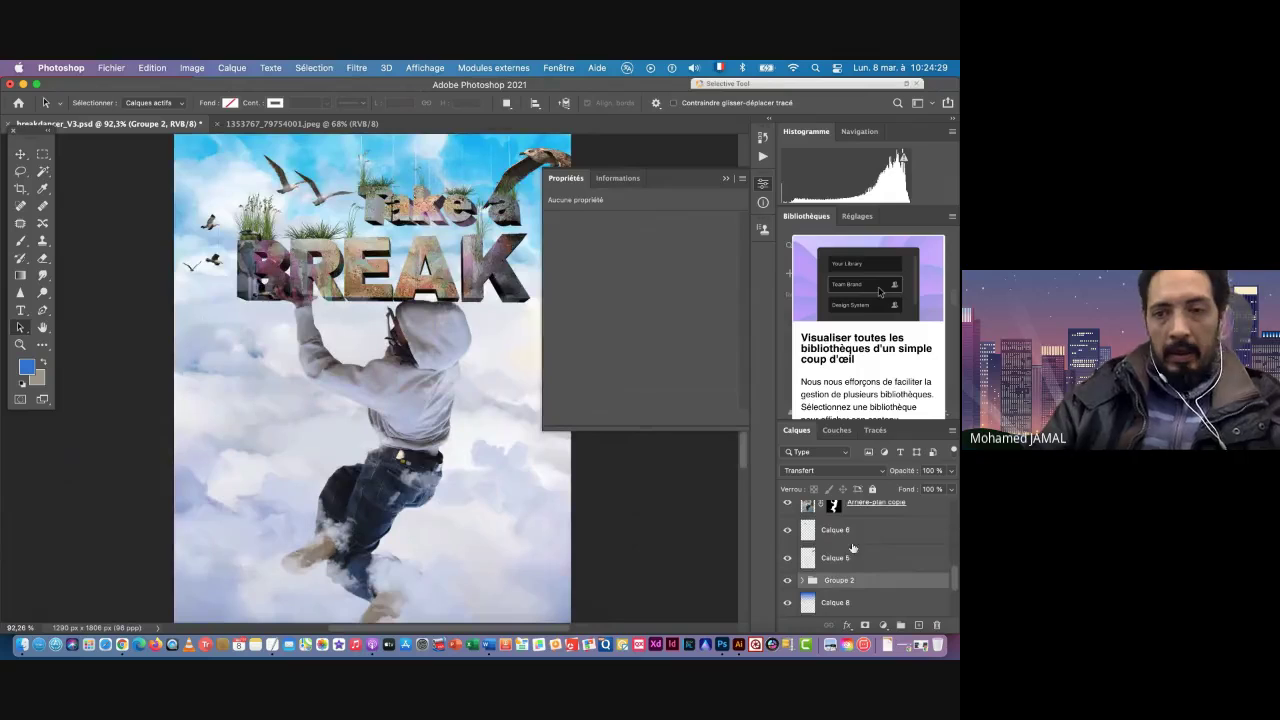
scroll(859, 550, "up", 5)
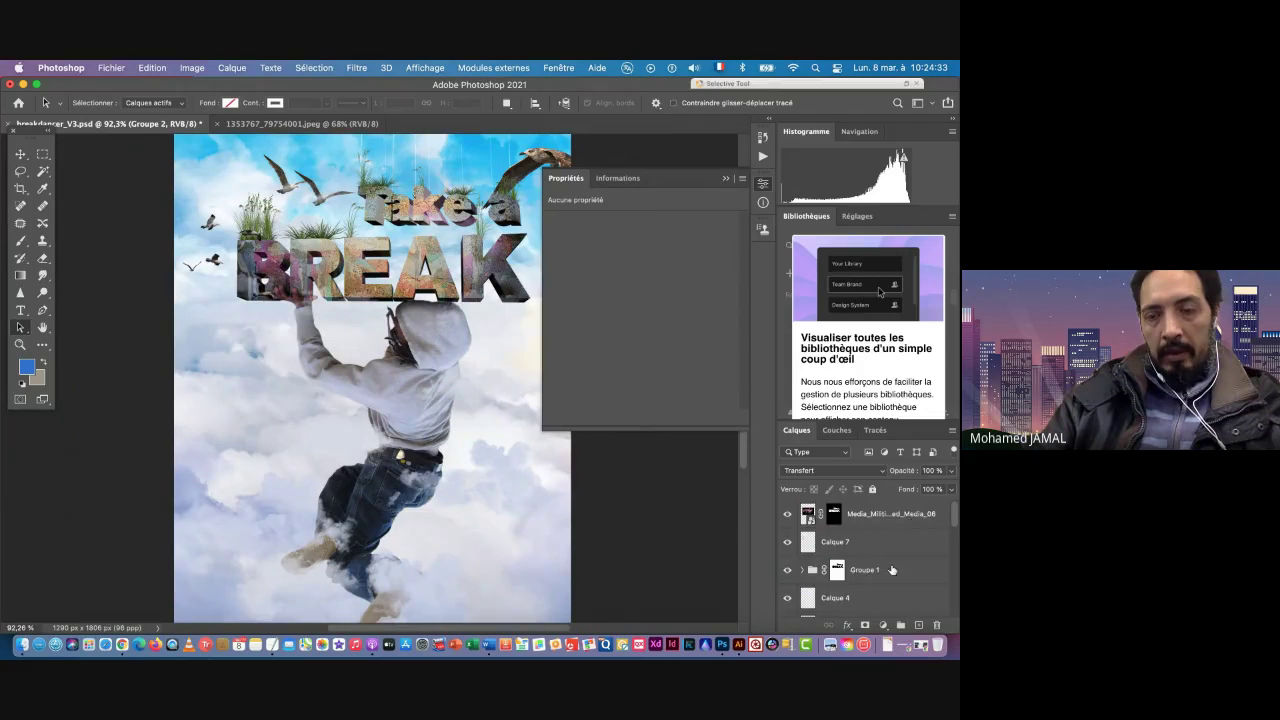
scroll(892, 569, "down", 5)
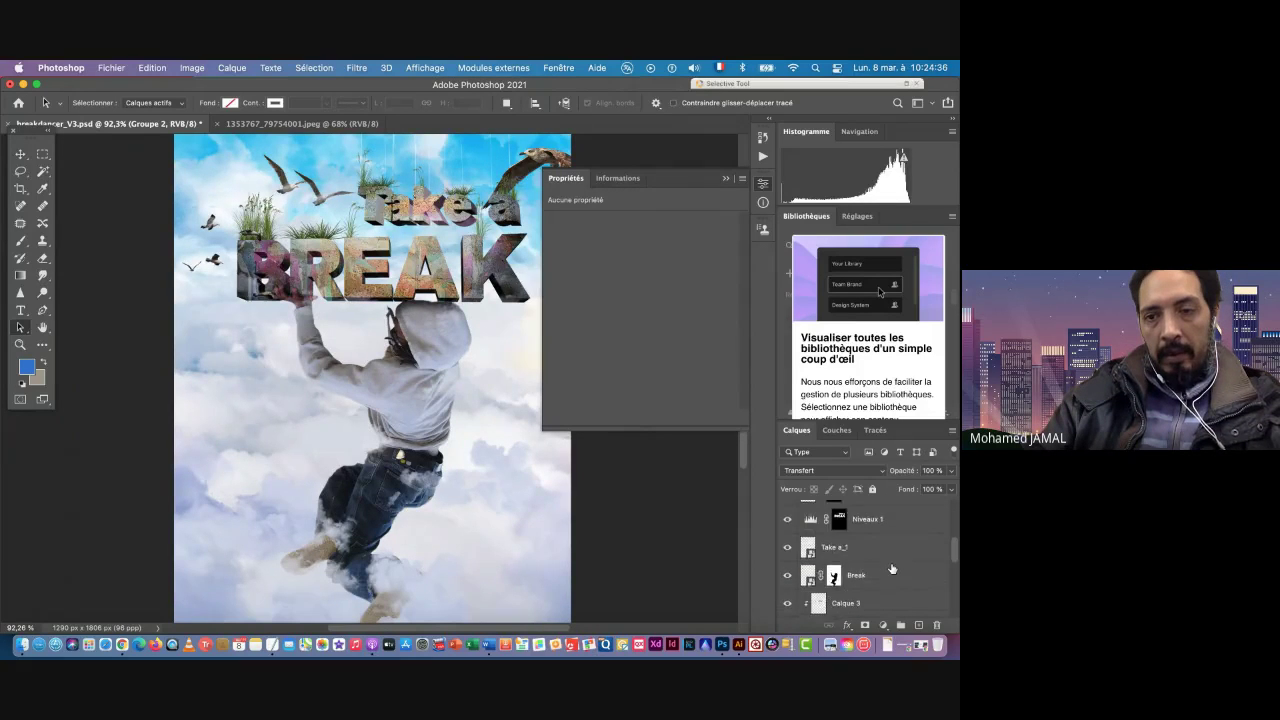
scroll(892, 569, "down", 4)
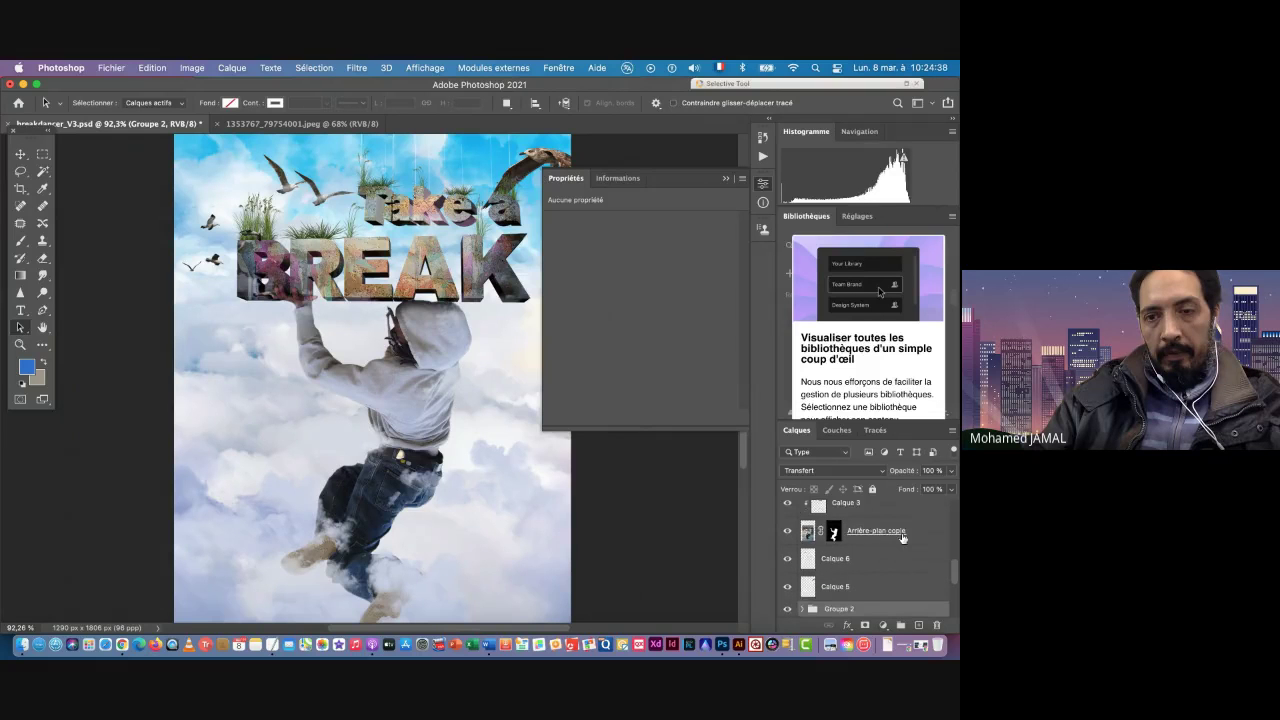
scroll(899, 536, "up", 1)
scroll(899, 536, "down", 1)
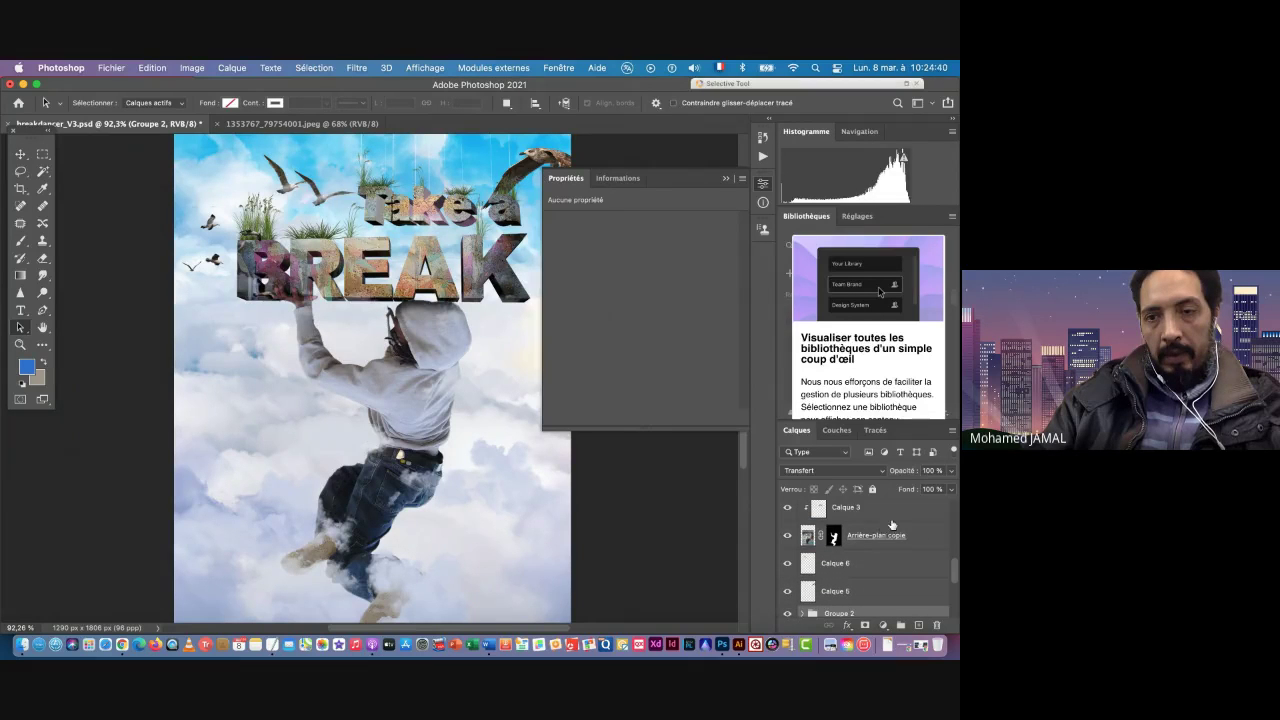
left_click(892, 510)
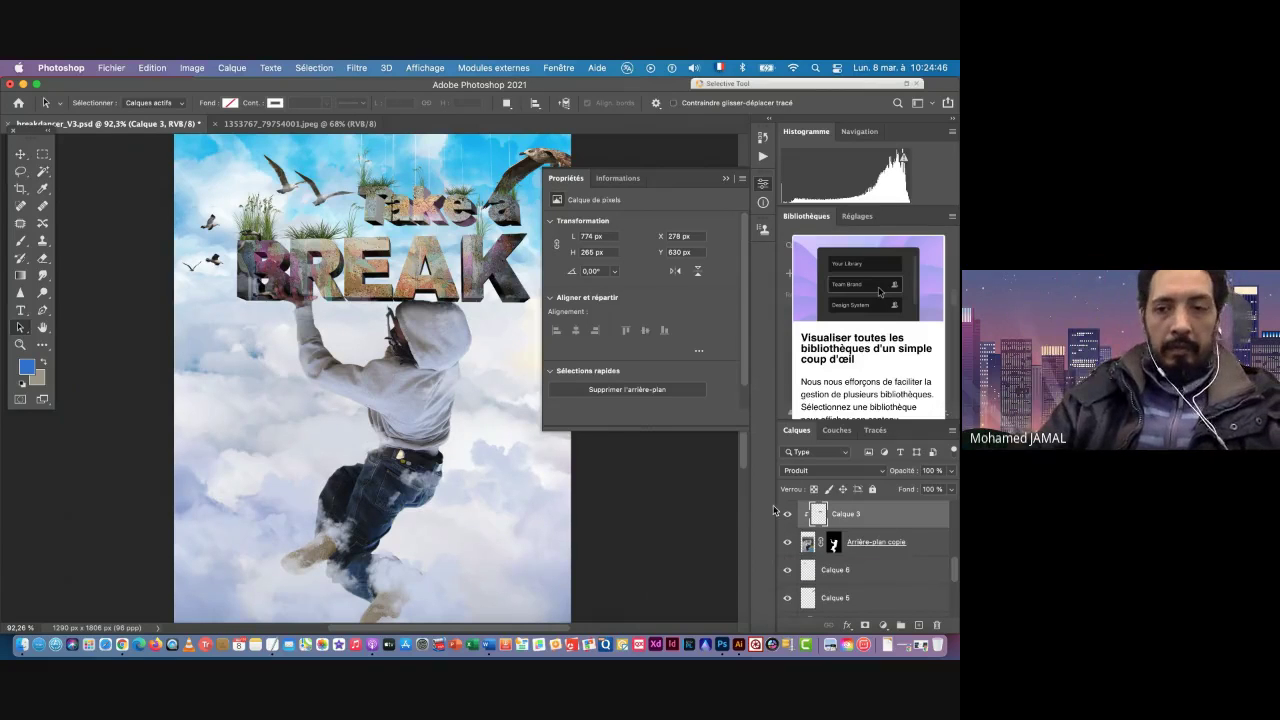
left_click(901, 625)
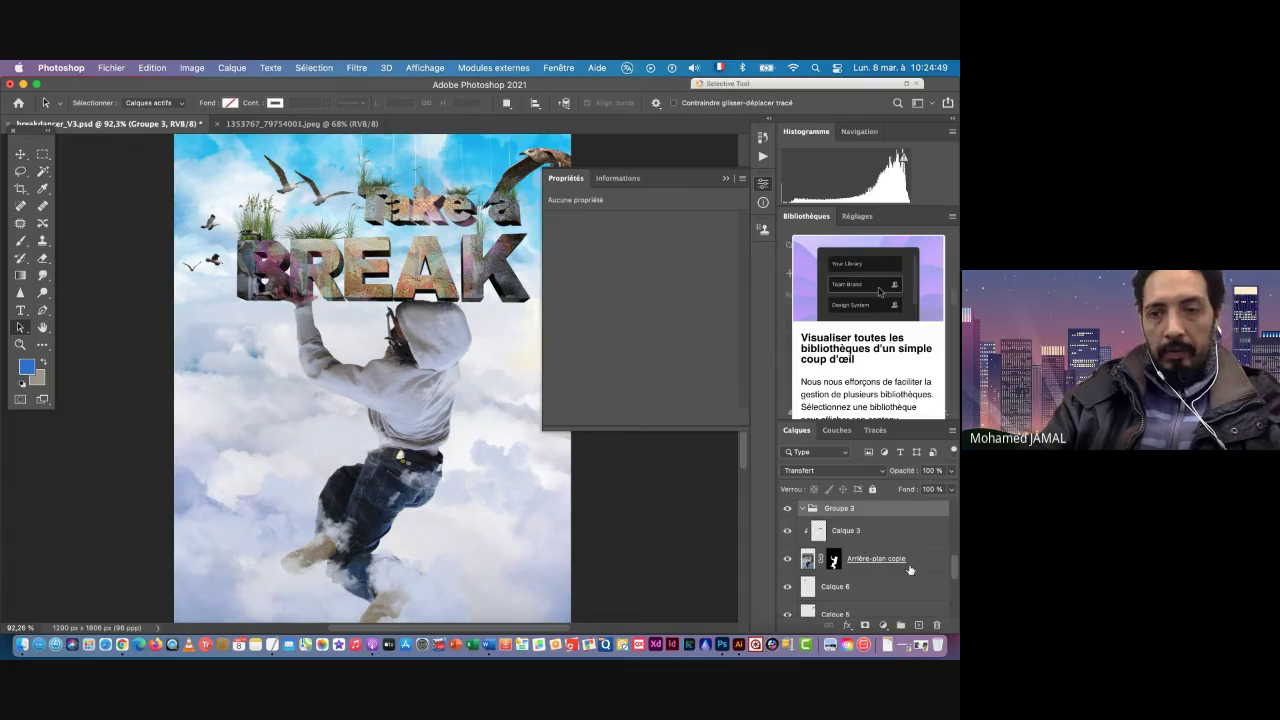
left_click(919, 625)
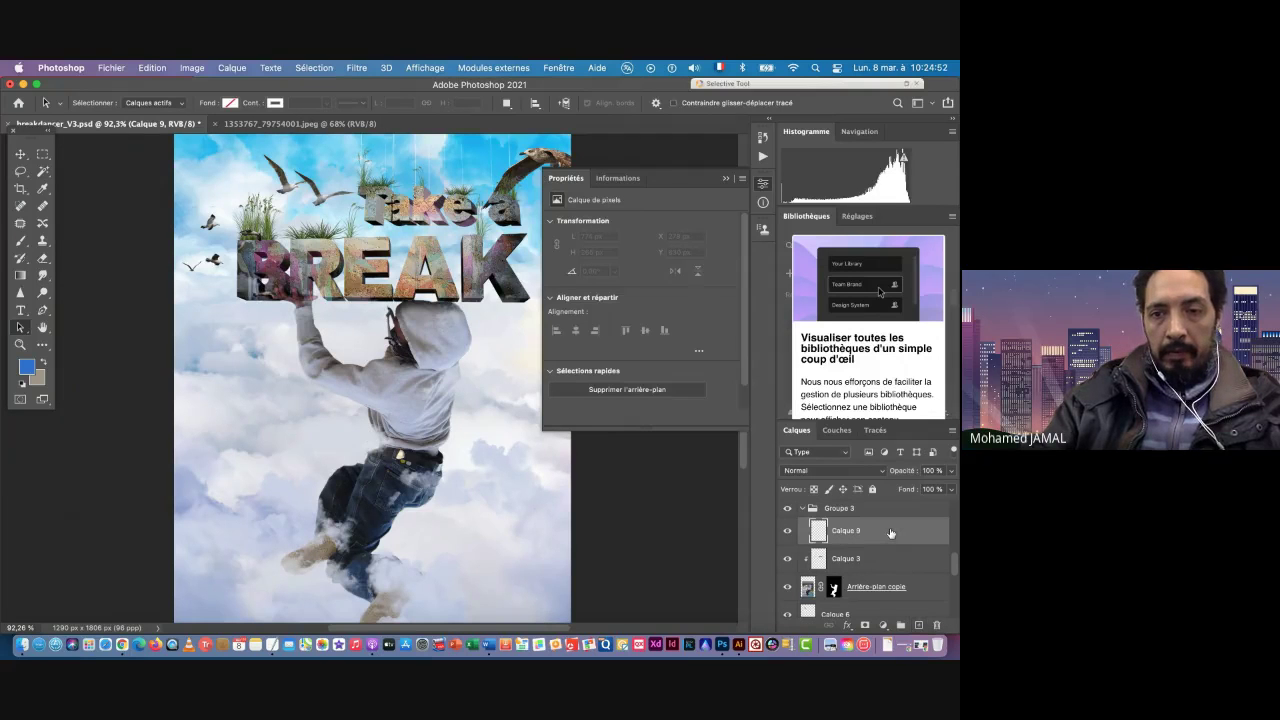
scroll(888, 533, "up", 1)
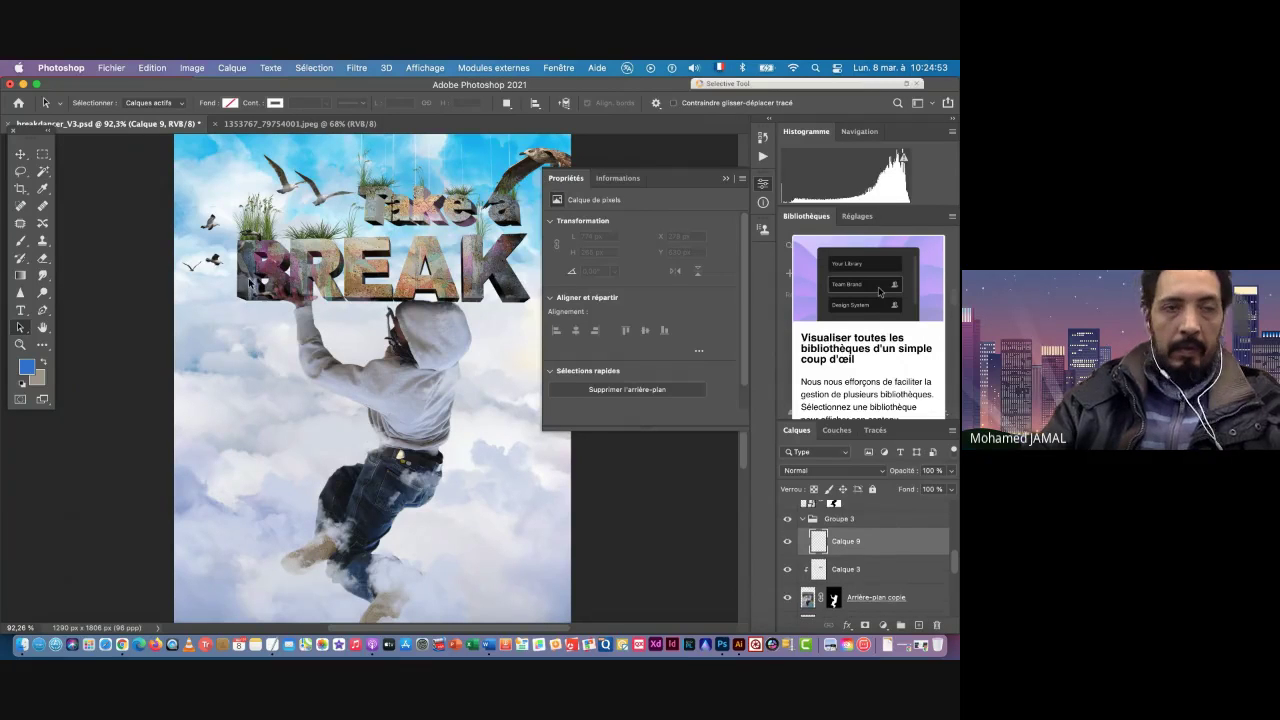
Step: With the Brush tool active, switch to Finder and load Glossy Blood Splatter (675 pixels).abr from the Glossy_Blood_Splatter folder, then return to Photoshop
left_click(22, 248)
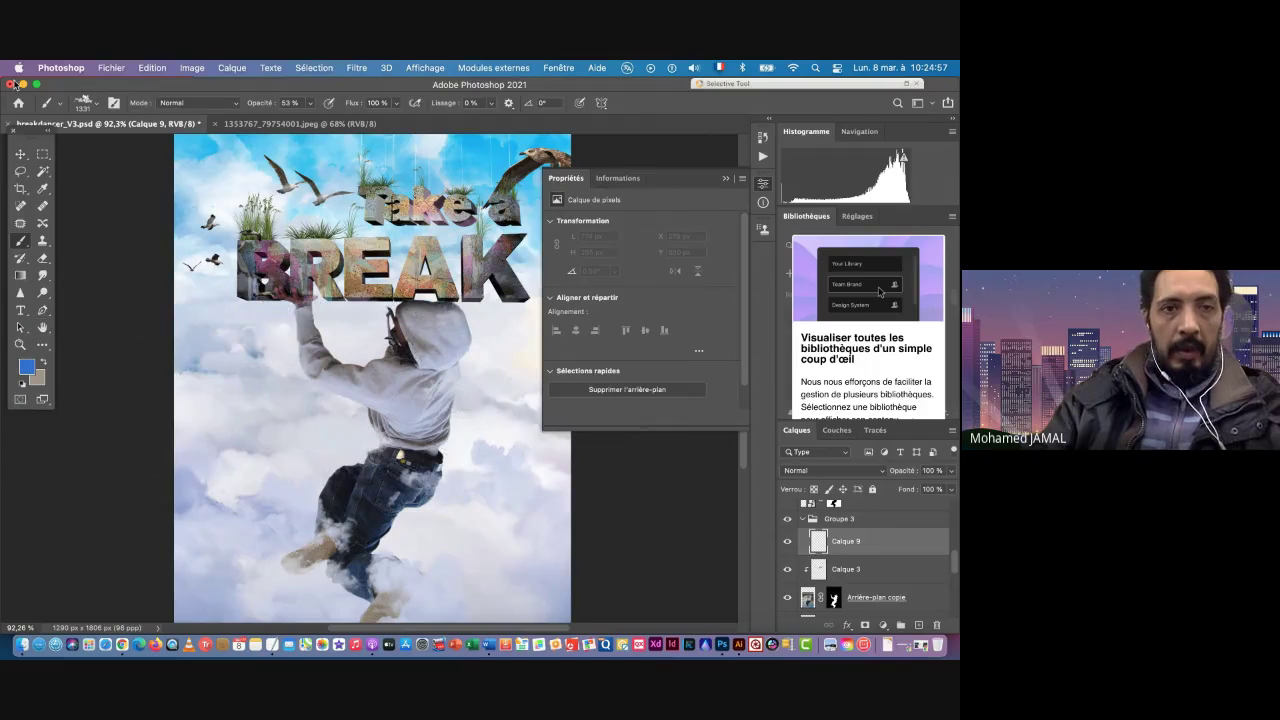
key("super+Tab")
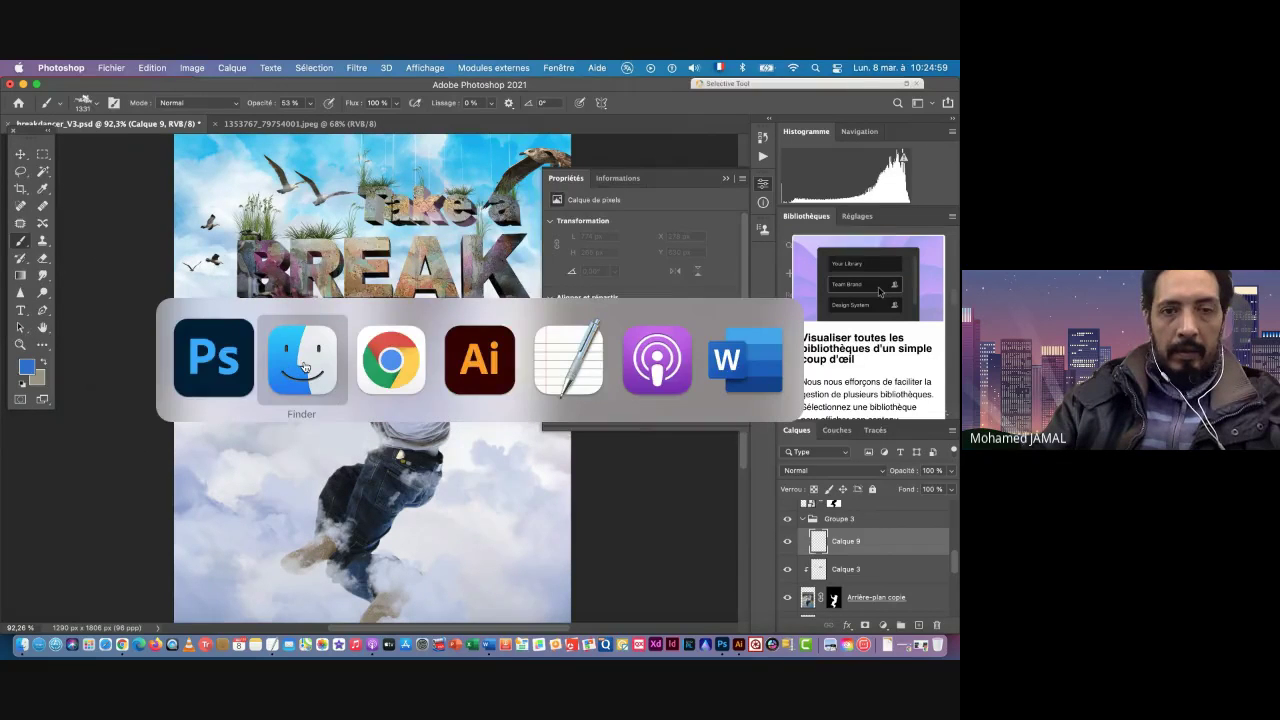
left_click(303, 366)
scroll(535, 375, "down", 3)
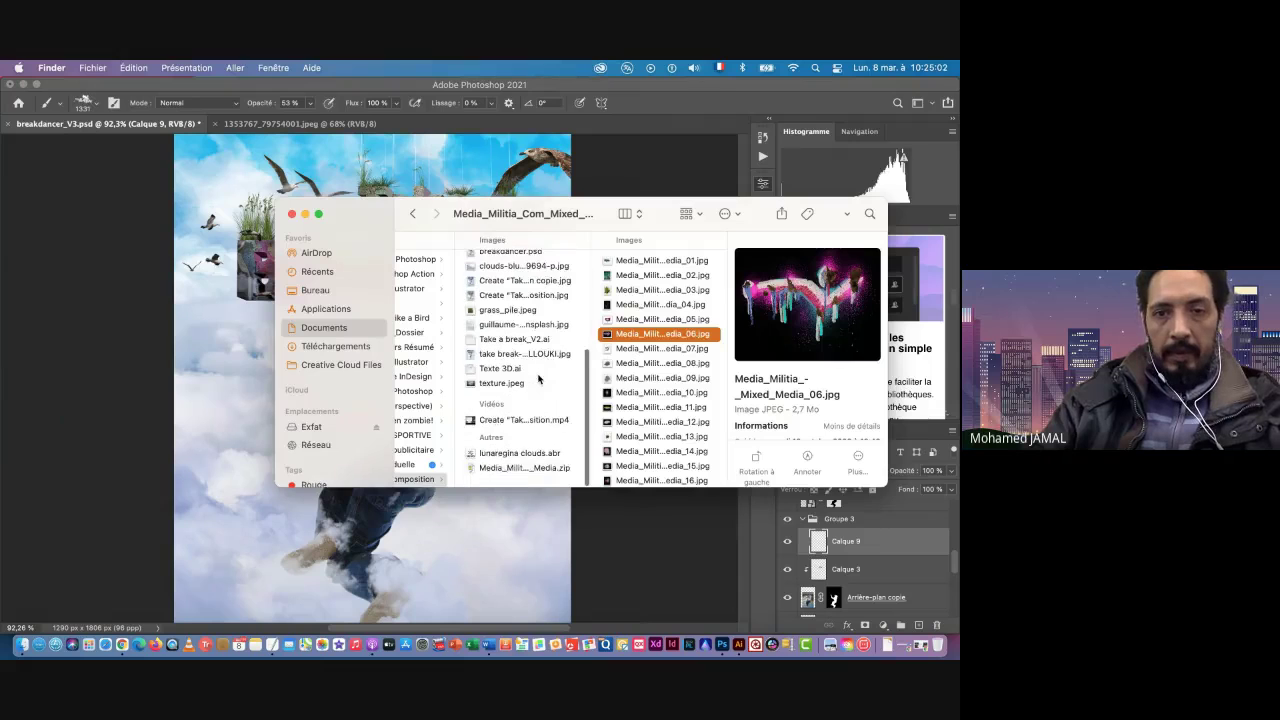
scroll(538, 377, "up", 1)
scroll(513, 395, "up", 8)
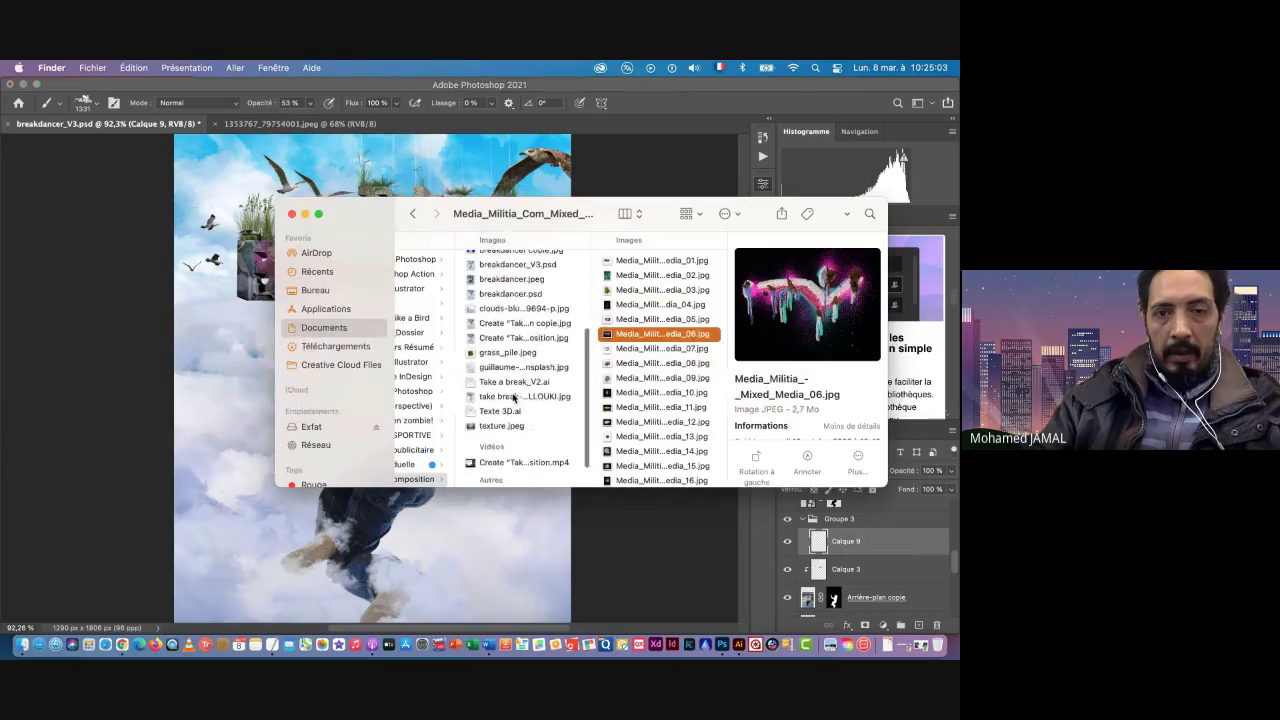
scroll(505, 266, "up", 3)
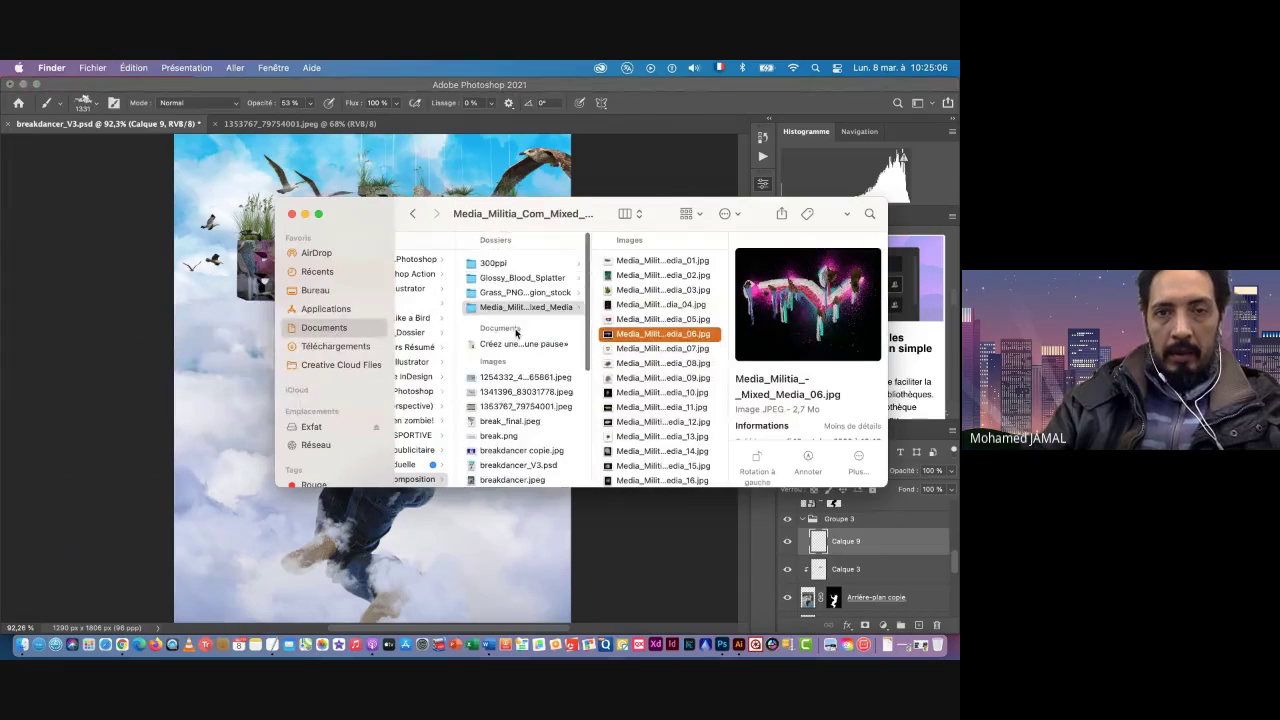
left_click(490, 275)
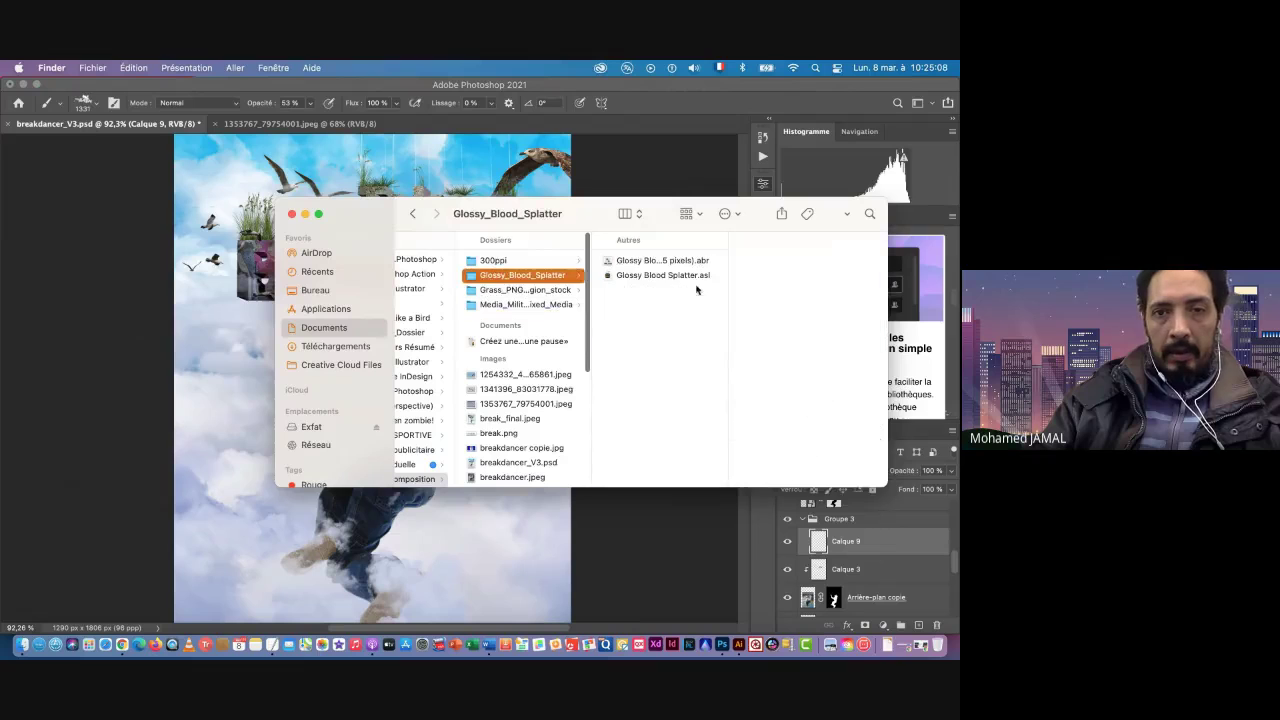
left_click(648, 262)
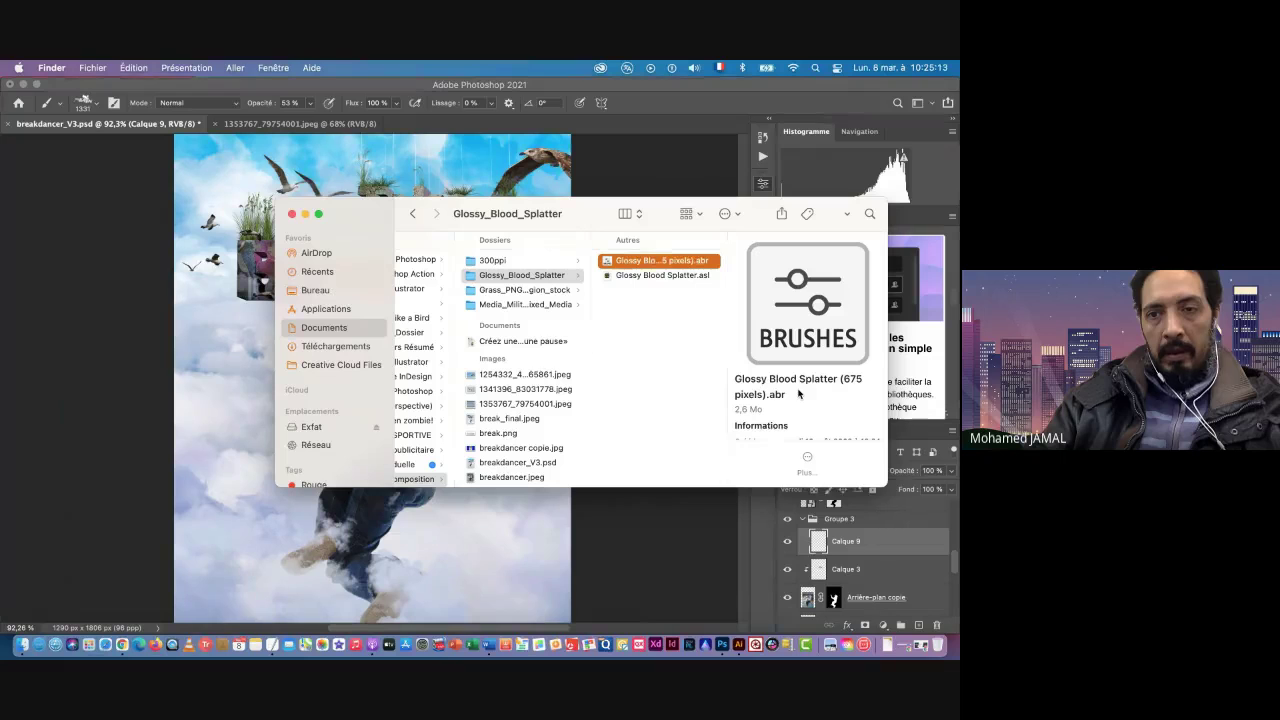
left_click(84, 104)
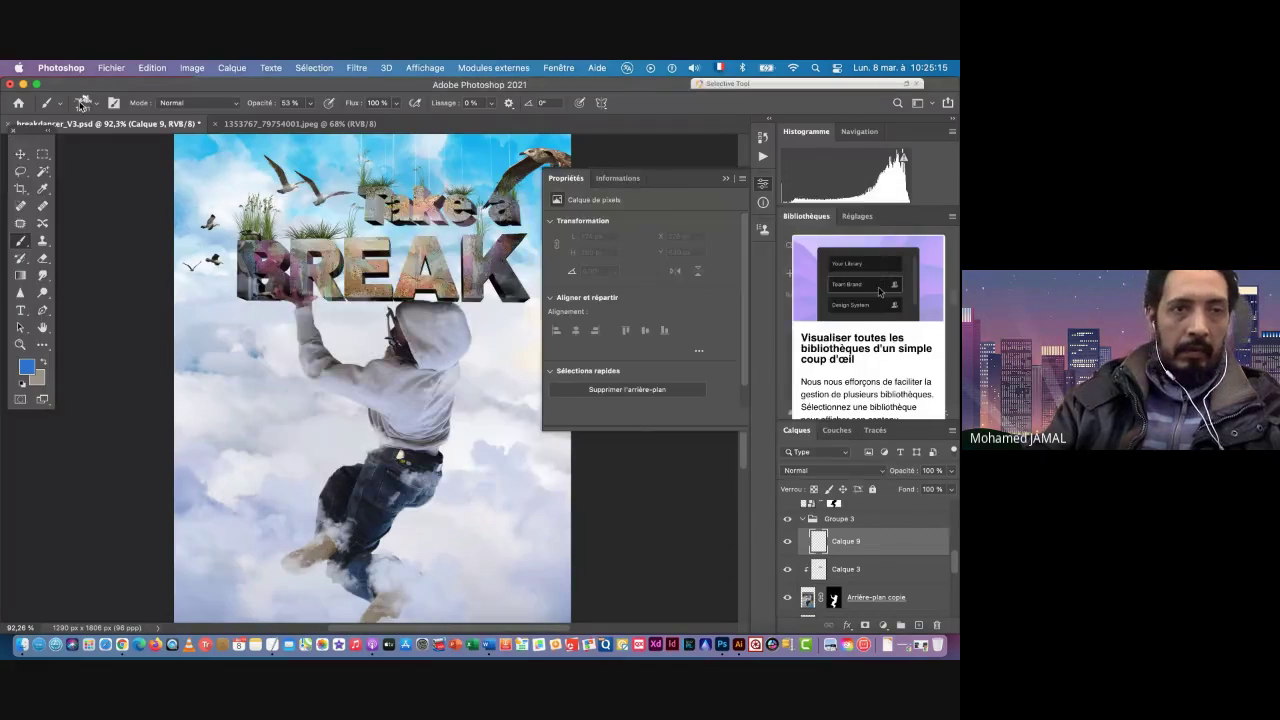
Step: Choose brush 1 from the Glossy Blood Splatter (675 pixels) set, with its angle at 40° and its opacity at 100 %
left_click(100, 108)
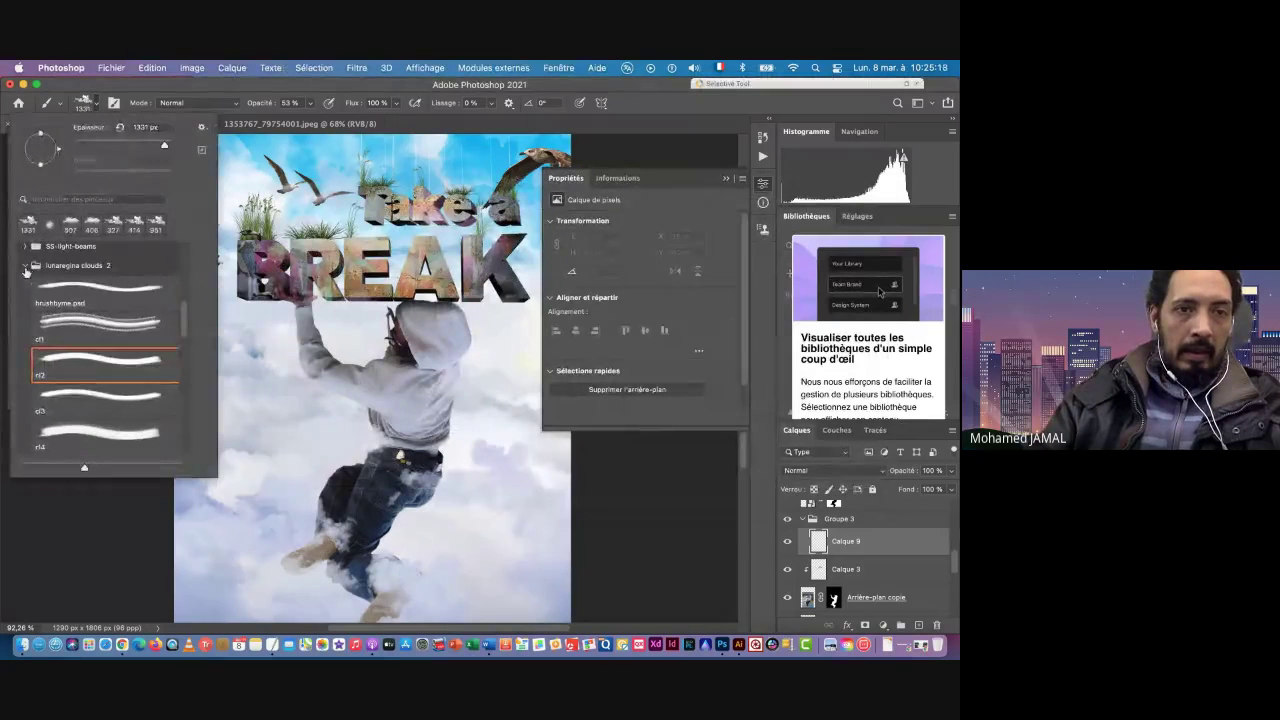
left_click(26, 266)
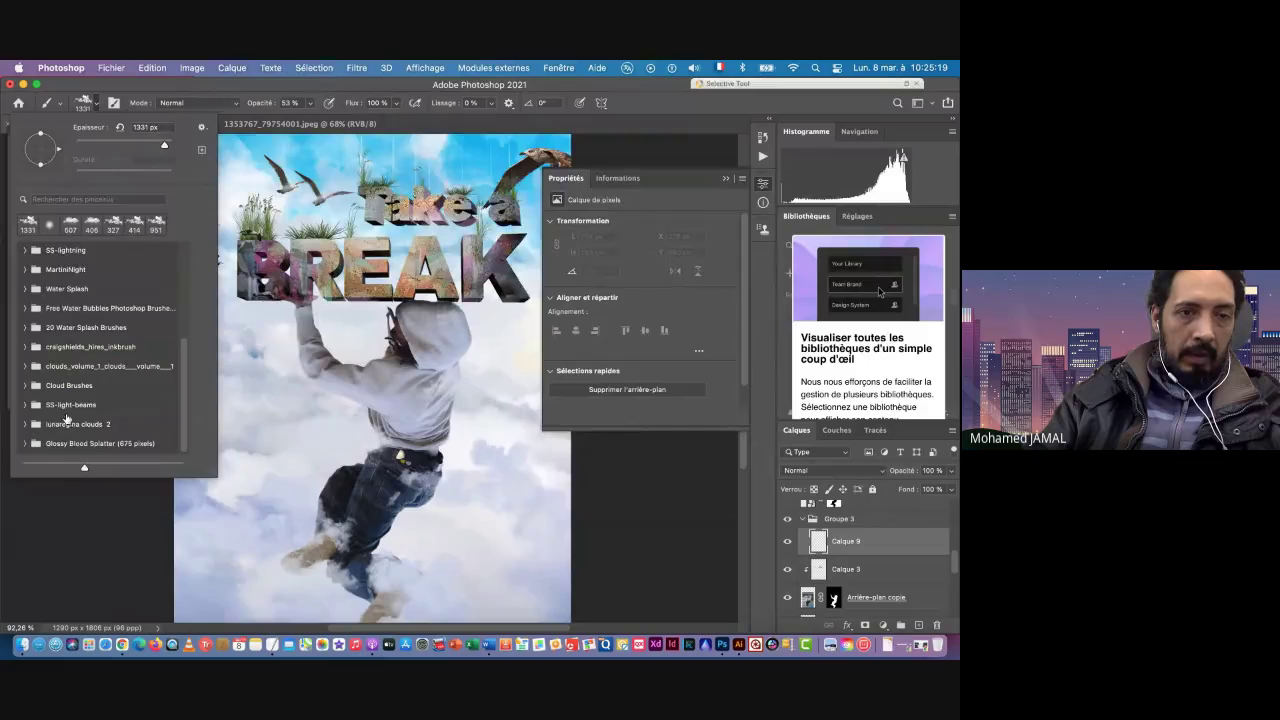
scroll(69, 444, "down", 3)
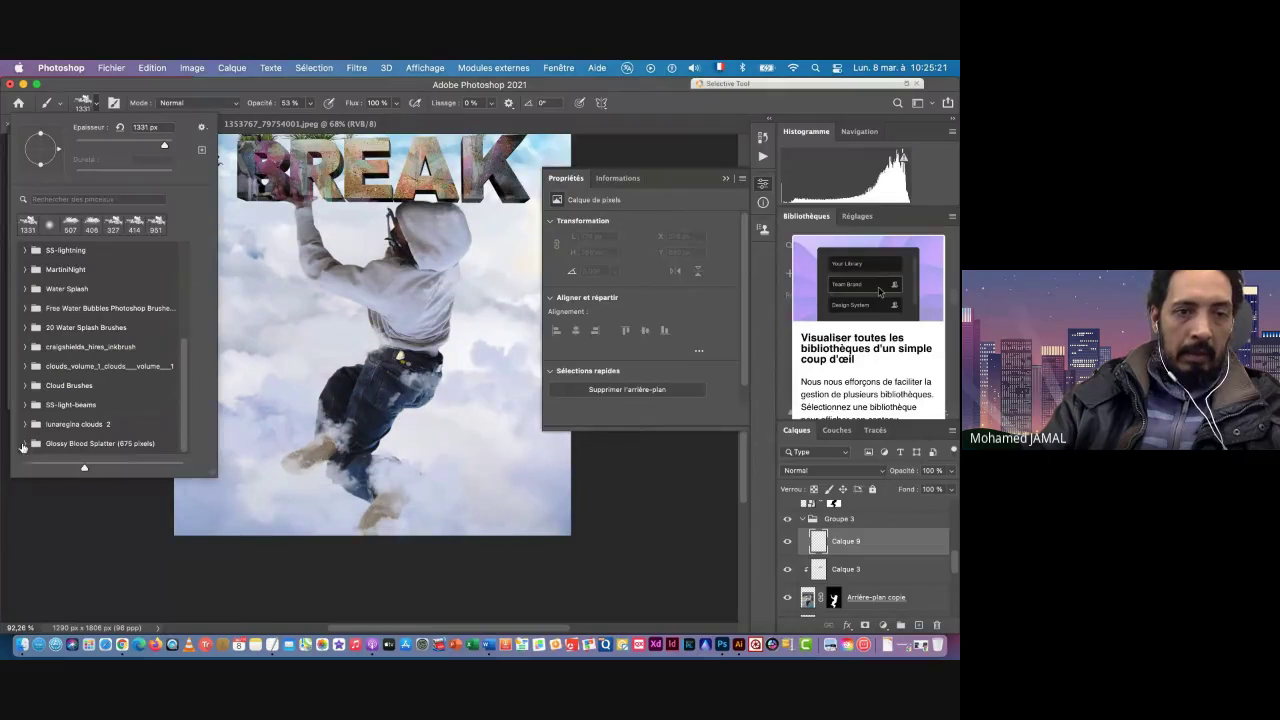
left_click(24, 445)
scroll(184, 275, "down", 5)
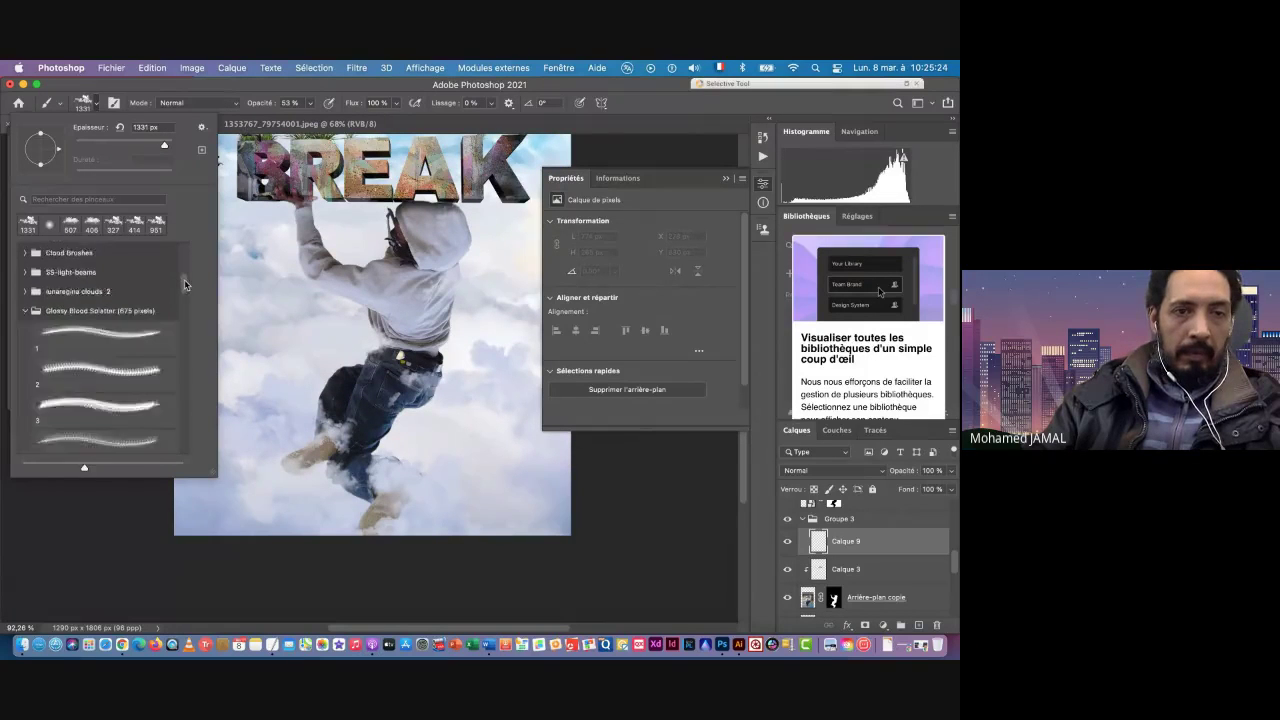
left_click(98, 274)
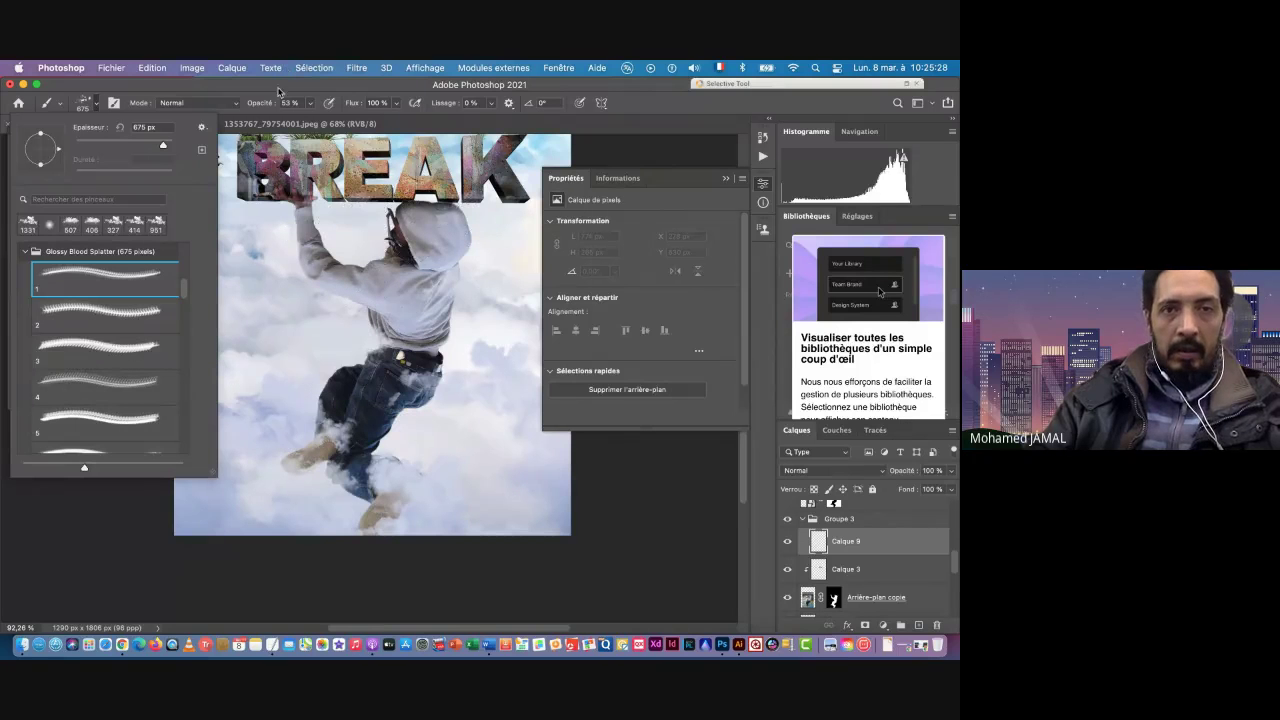
left_click_drag(58, 156, 60, 139)
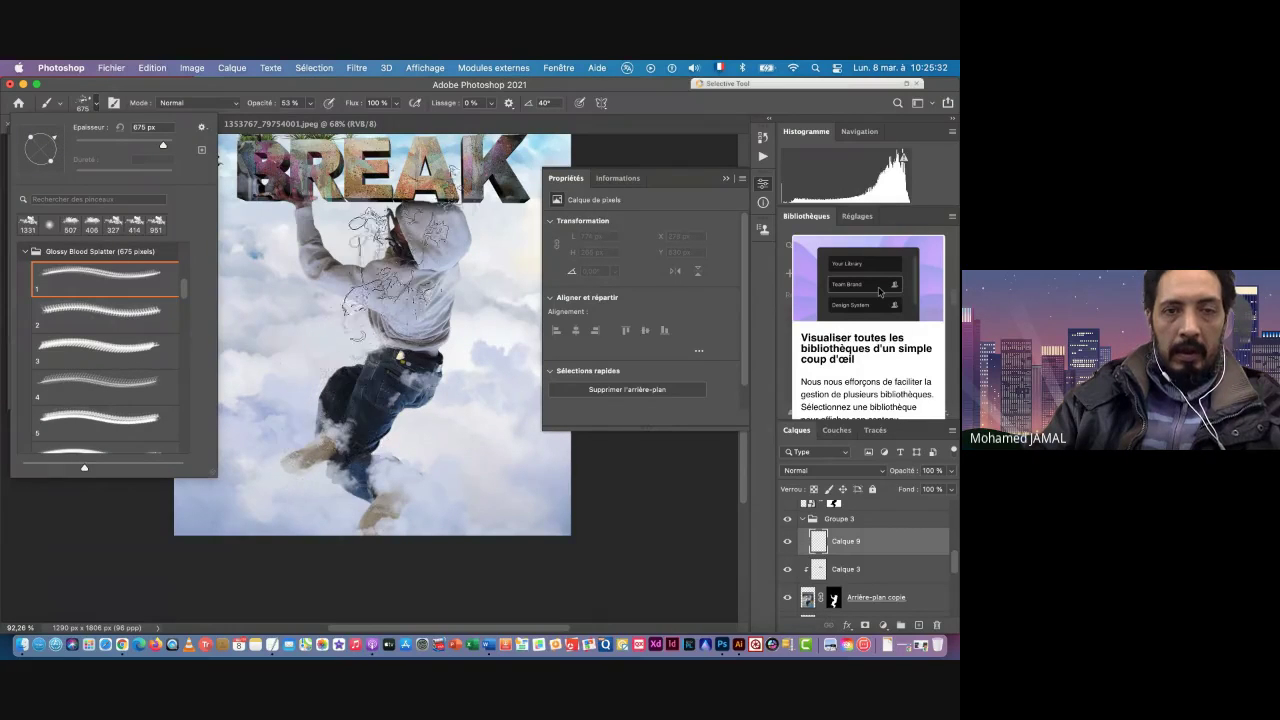
left_click(288, 84)
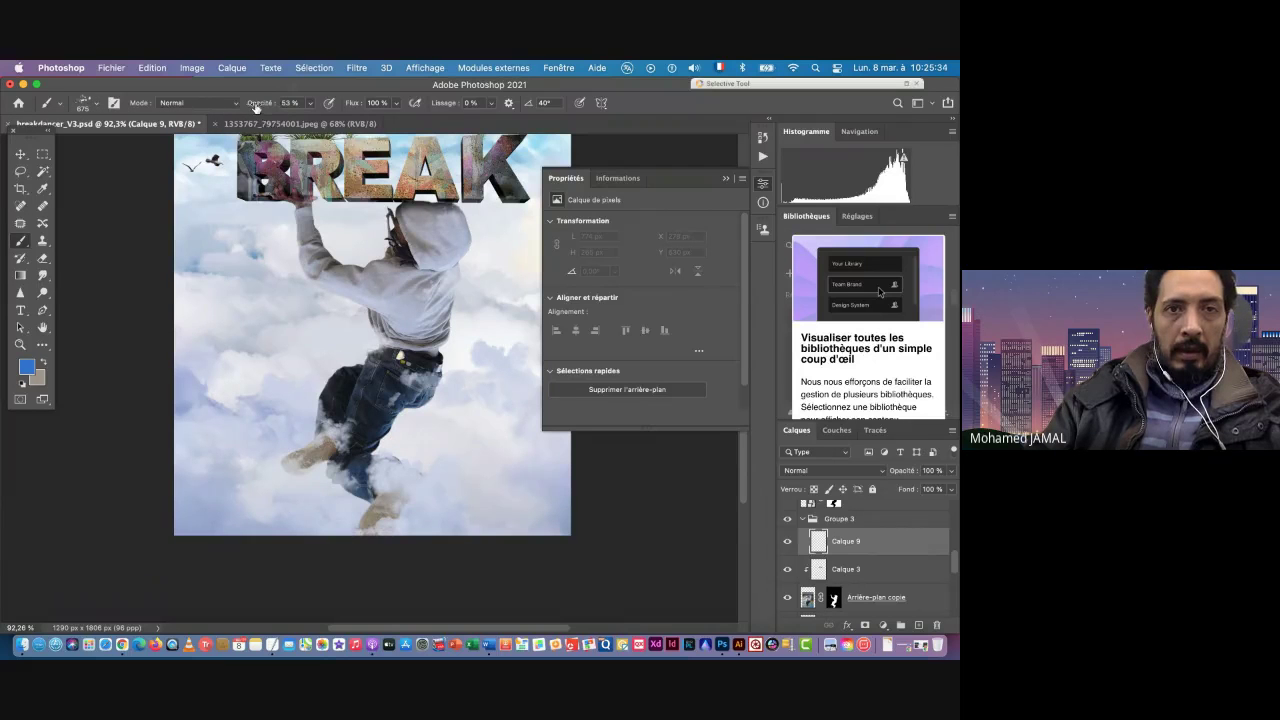
left_click_drag(256, 106, 379, 119)
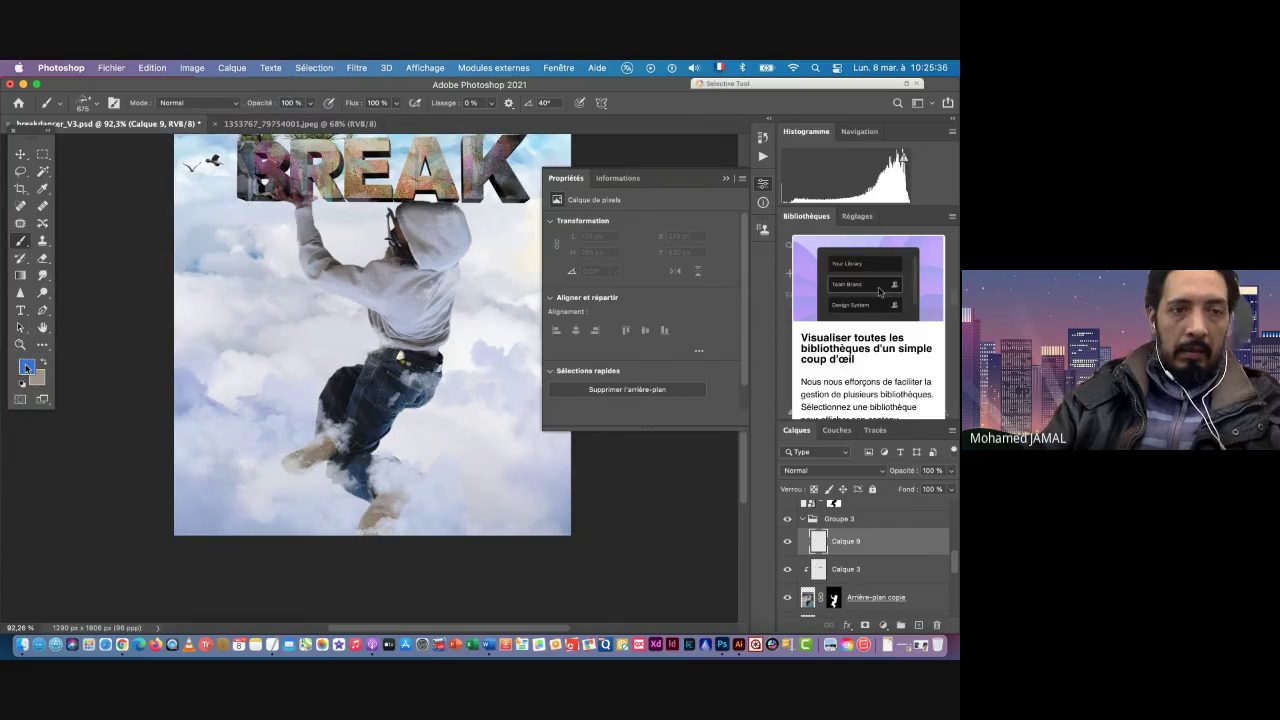
Step: Set the foreground colour to light blue #5aa5e4 and stamp one splatter, about 608 by 672 px, over the dancer's legs on the new layer
left_click(26, 367)
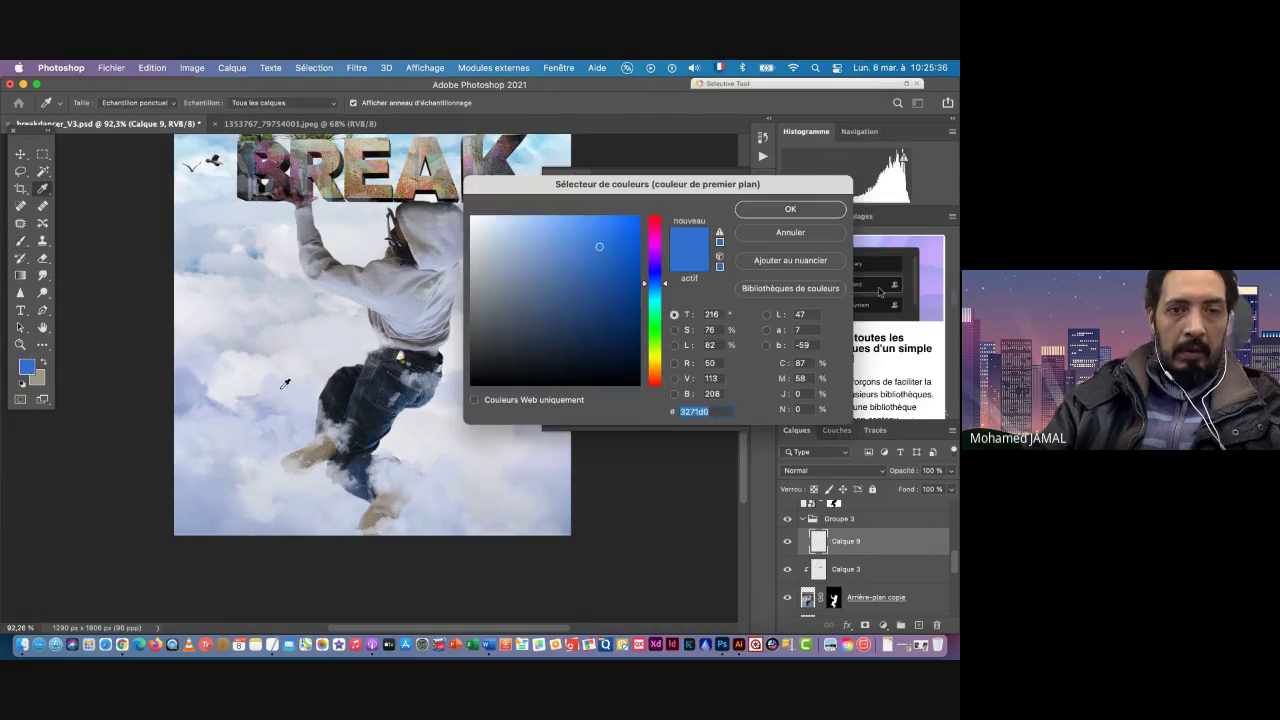
left_click(644, 287)
left_click(568, 243)
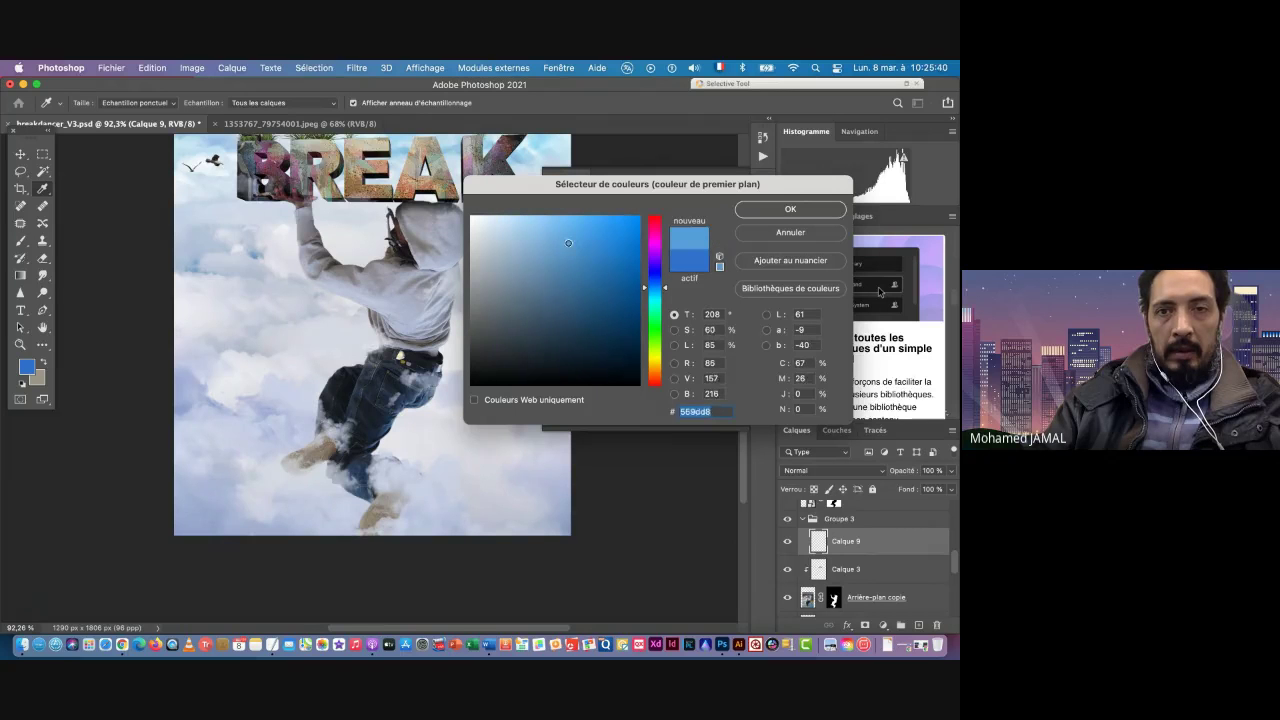
left_click_drag(568, 243, 573, 231)
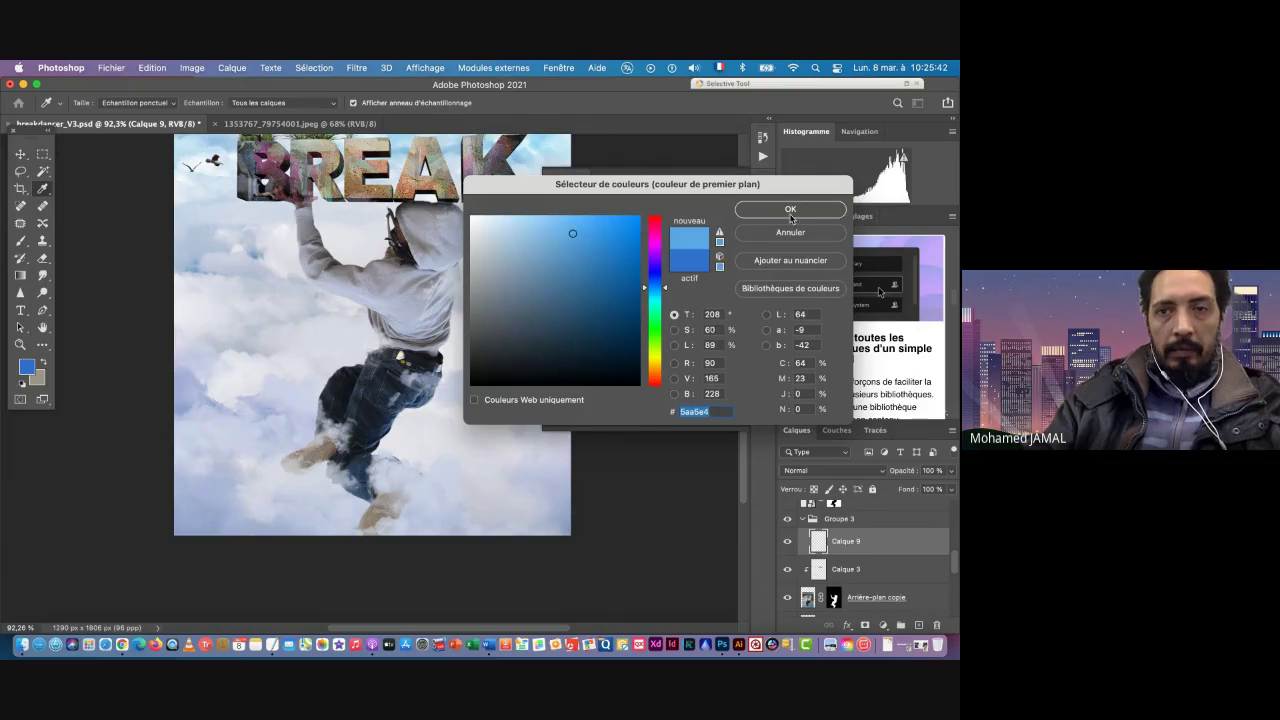
left_click(790, 210)
key("b")
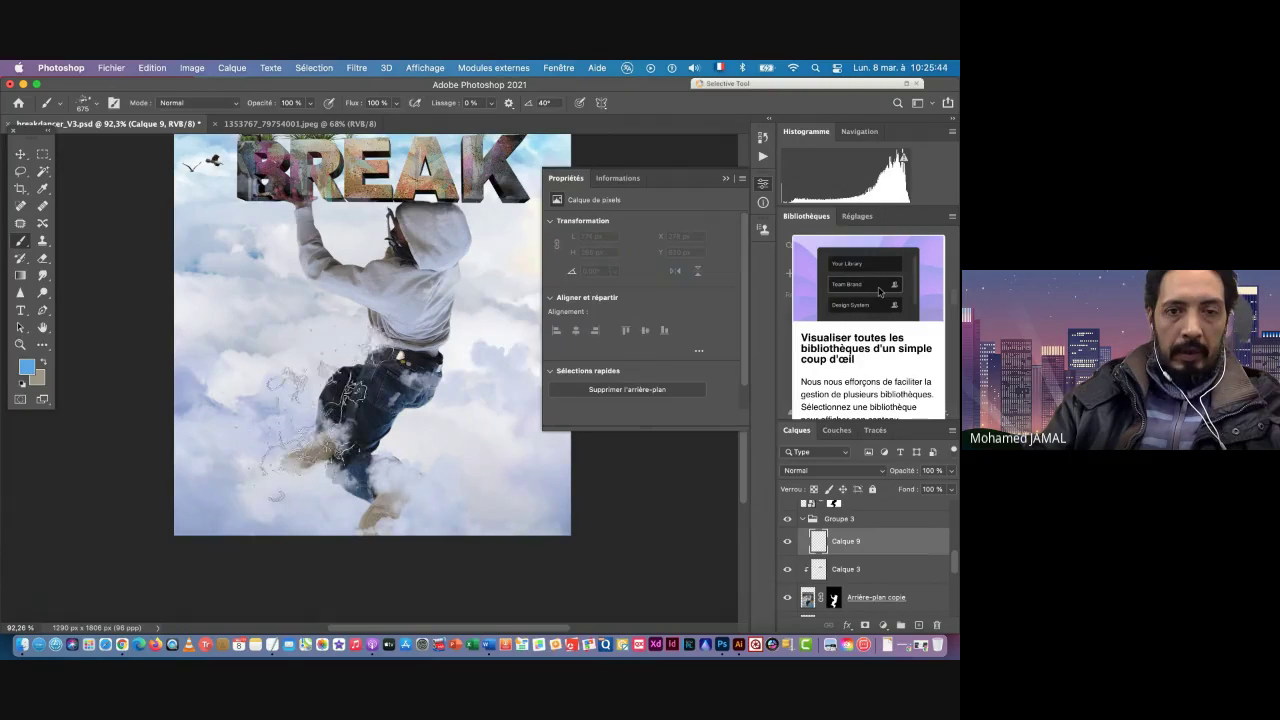
left_click(310, 420)
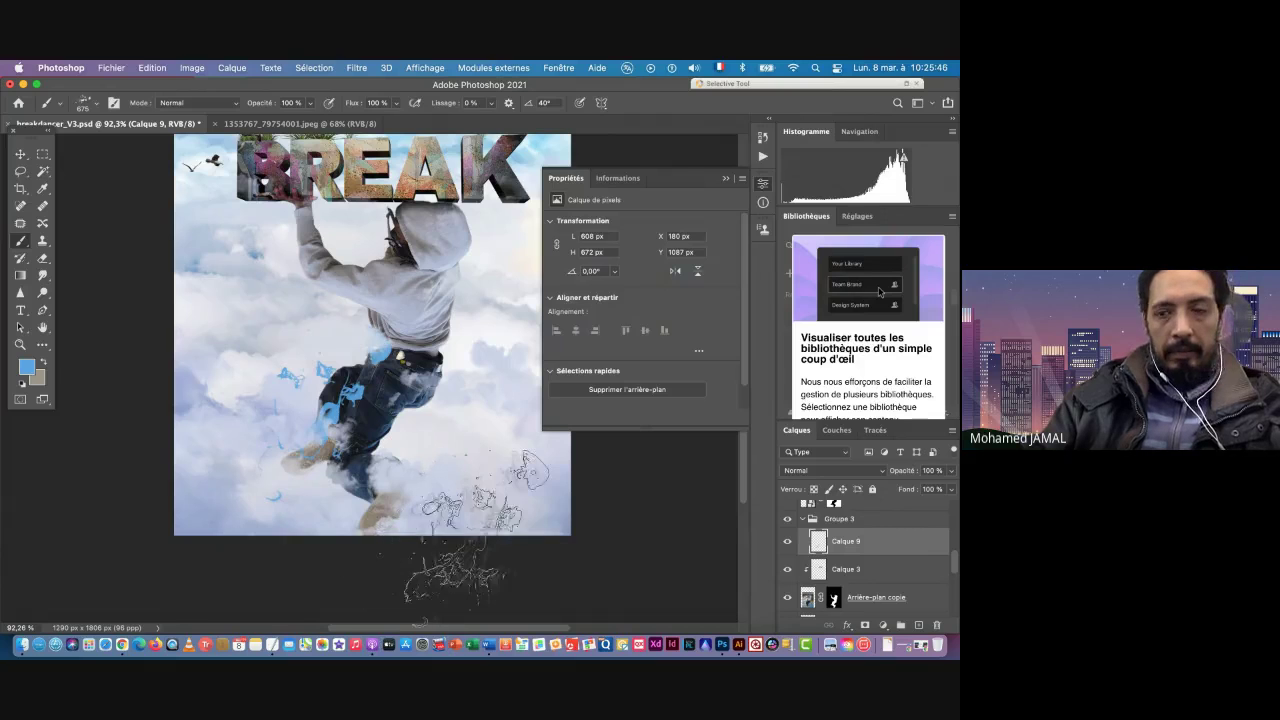
Step: Swap the foreground and background colours and change the new foreground colour to a medium violet
left_click(357, 383)
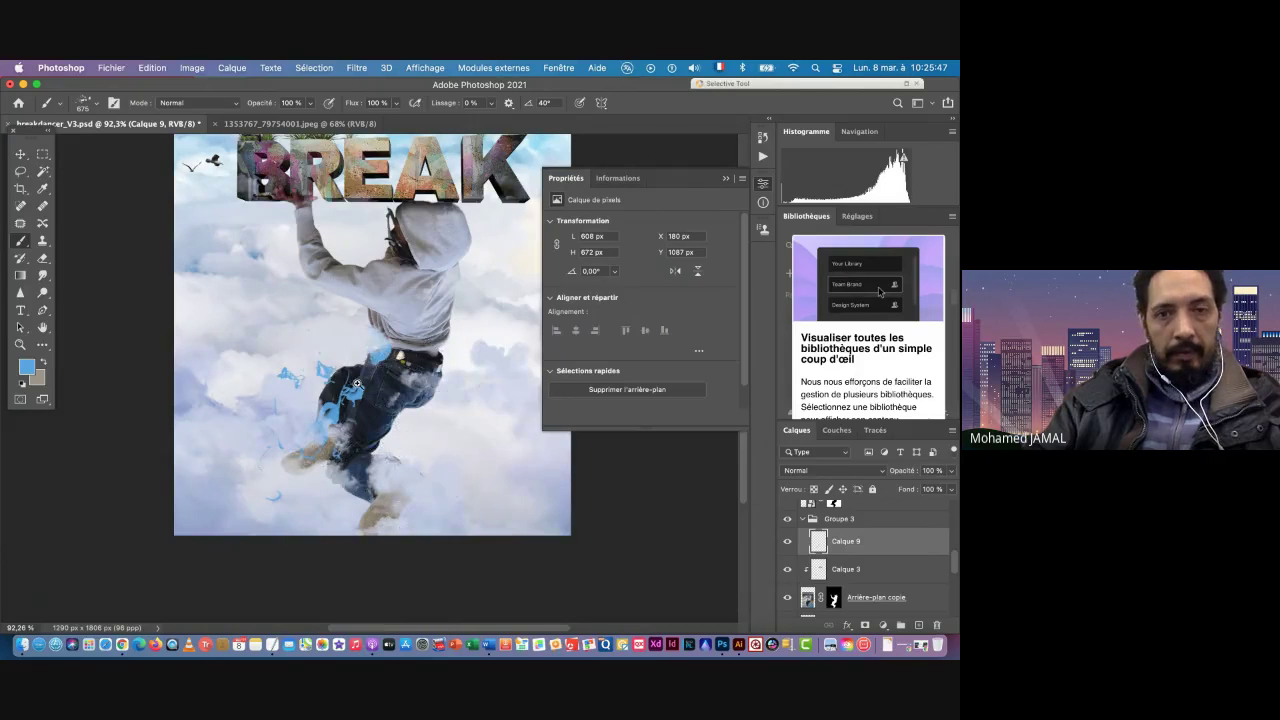
scroll(357, 383, "up", 5)
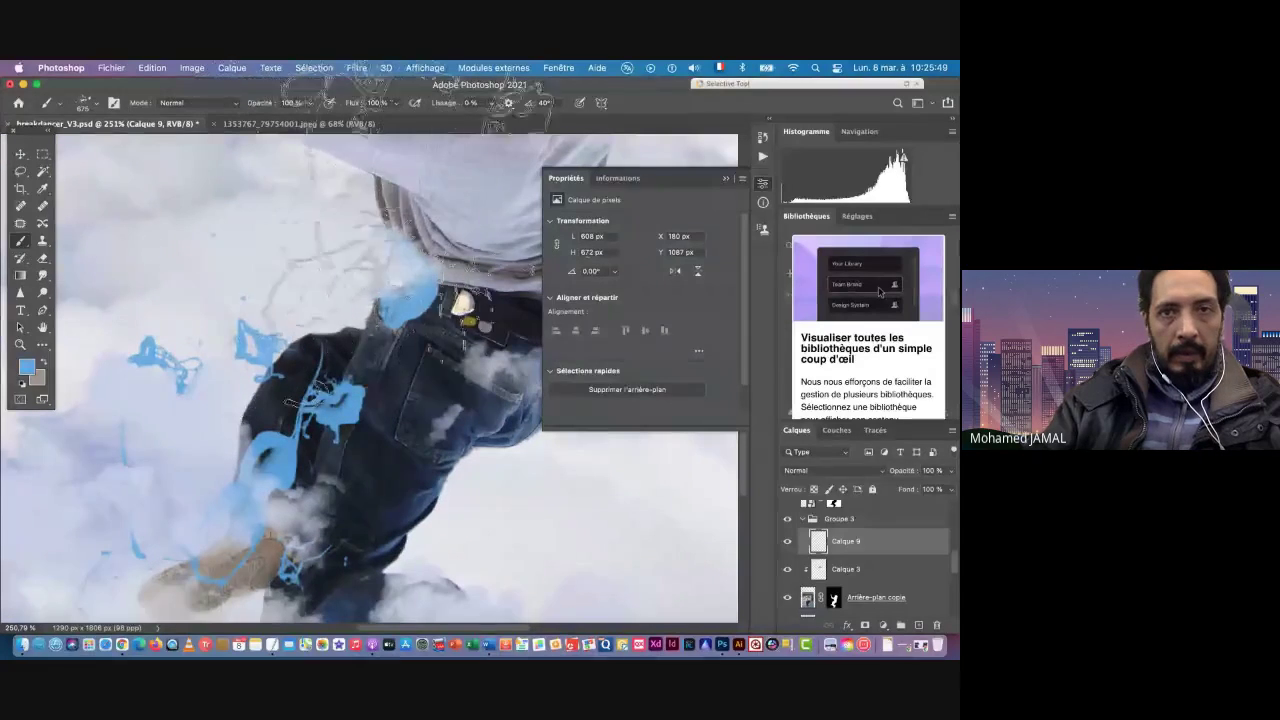
left_click_drag(511, 350, 200, 453)
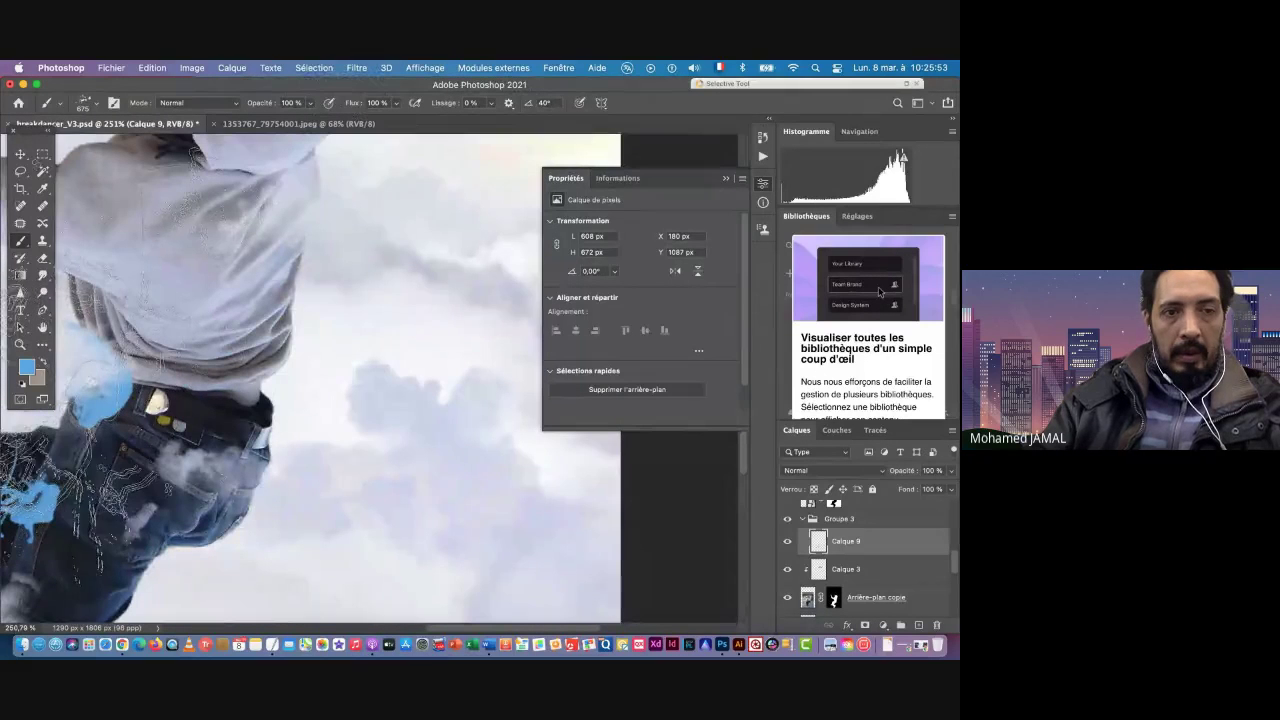
left_click(43, 364)
left_click(26, 366)
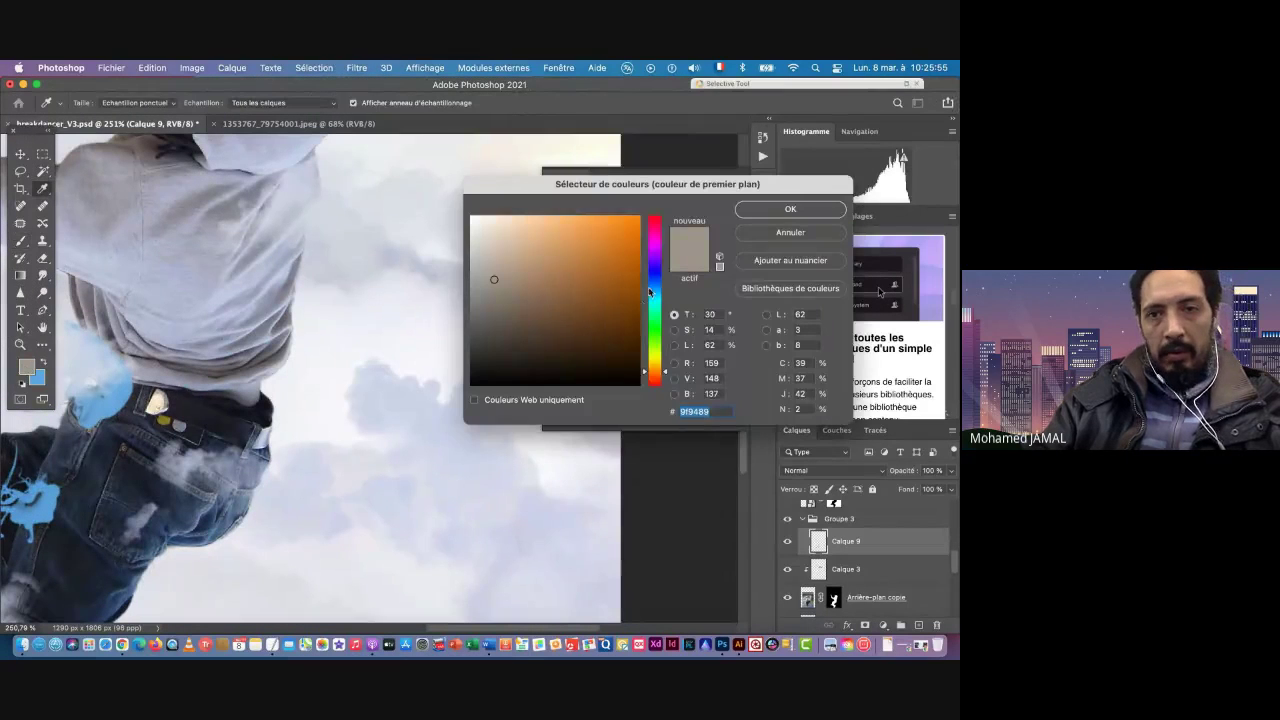
left_click_drag(649, 291, 645, 267)
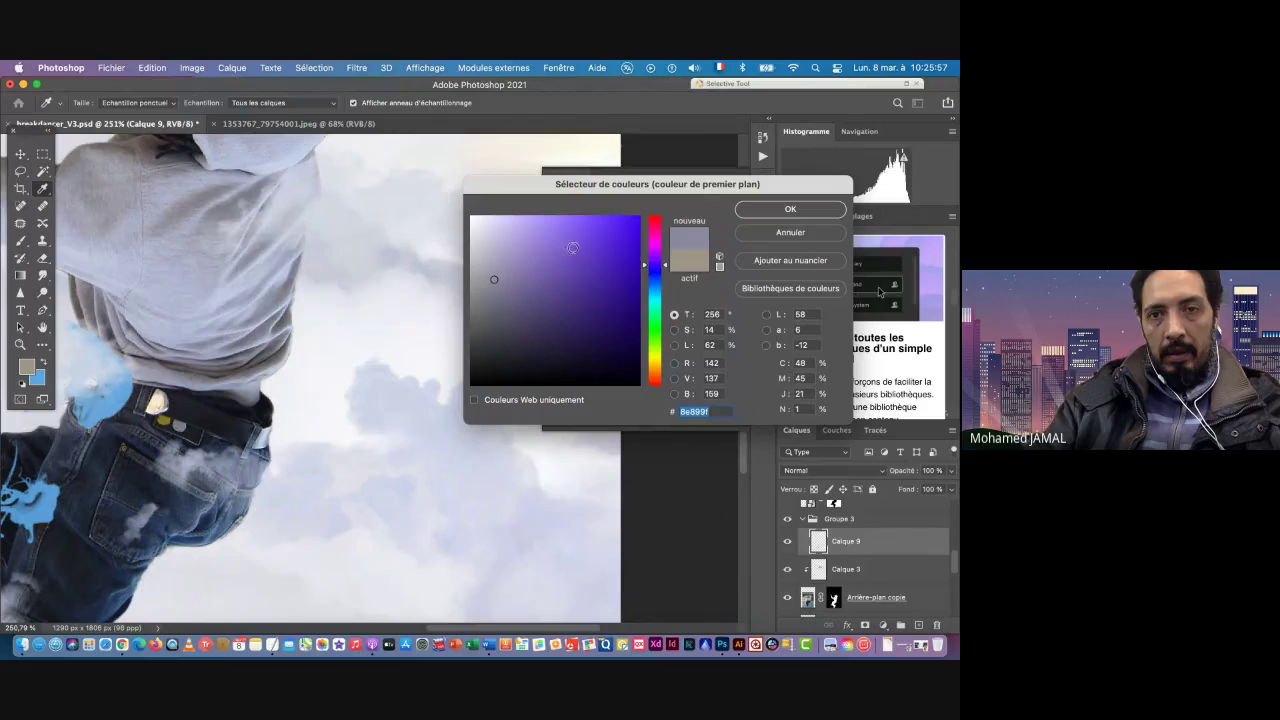
left_click_drag(572, 247, 538, 245)
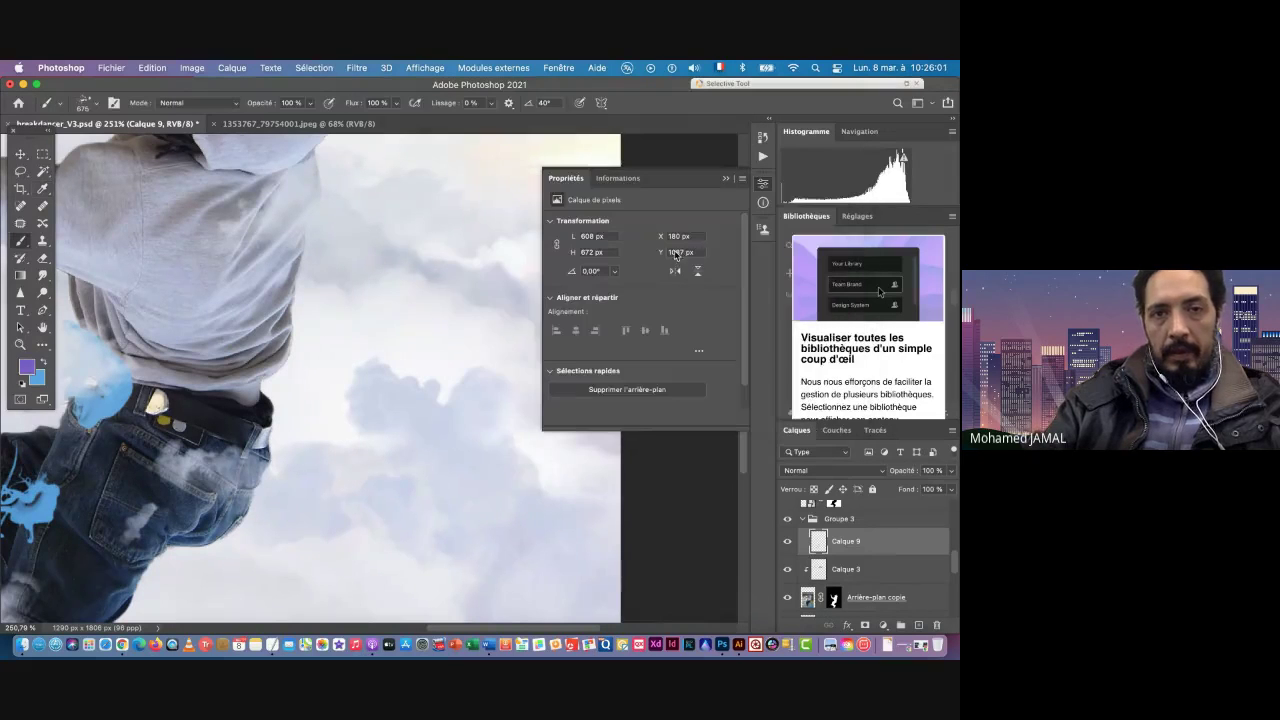
left_click(790, 209)
Step: Choose brush 2 from the Glossy Blood Splatter (675 pixels) set and reduce its size to 331 px
right_click(340, 270)
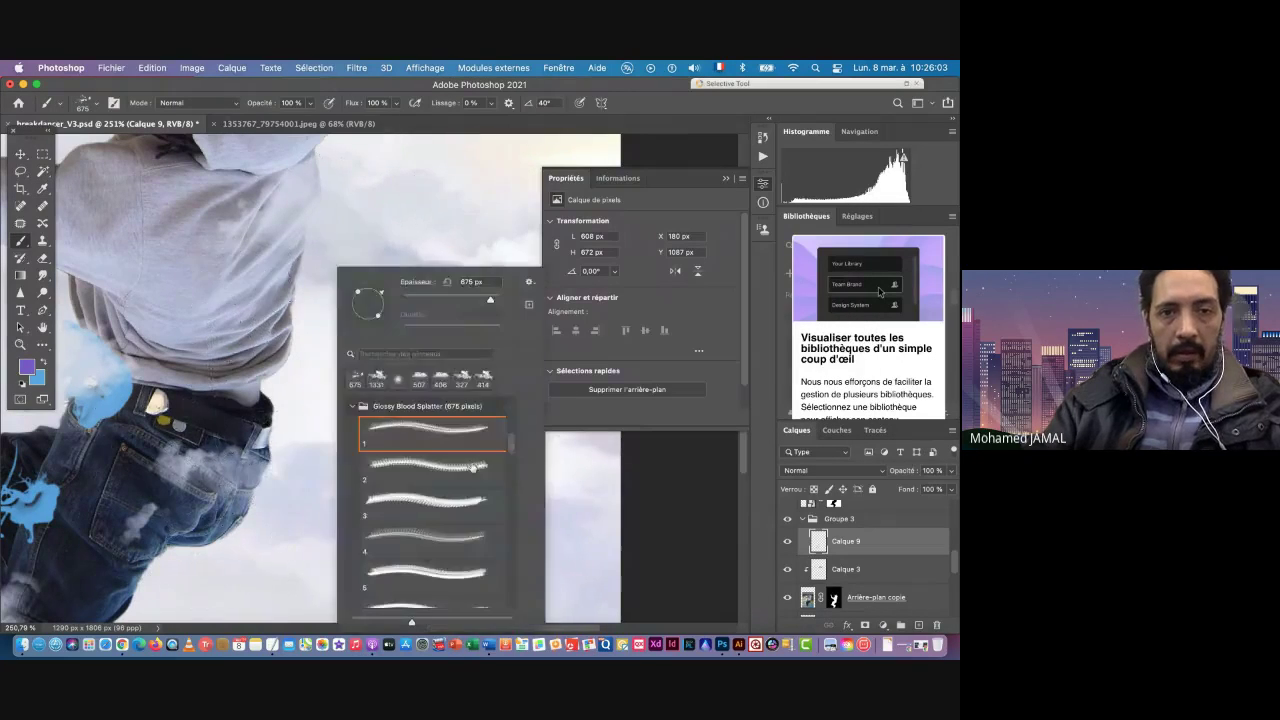
left_click(405, 462)
left_click(297, 89)
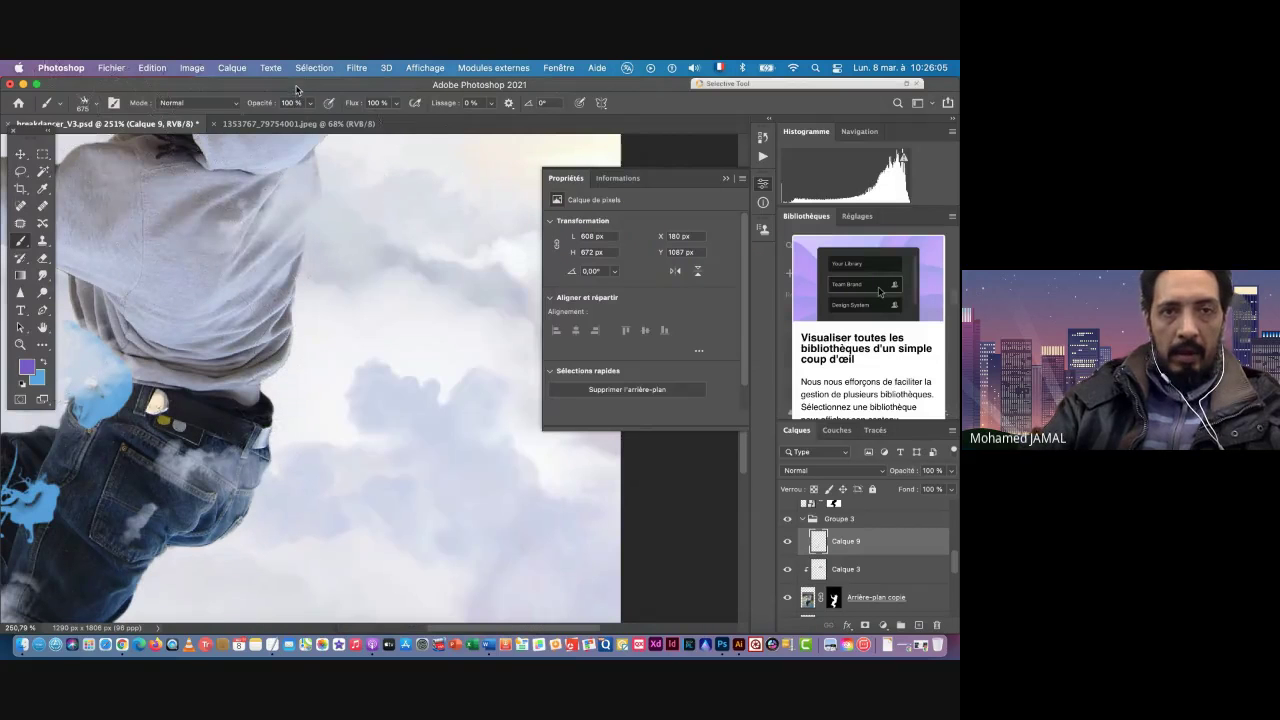
mouse_move(345, 350)
left_mouse_down()
mouse_move(290, 345)
mouse_move(265, 380)
left_mouse_up()
left_click_drag(380, 385, 300, 376)
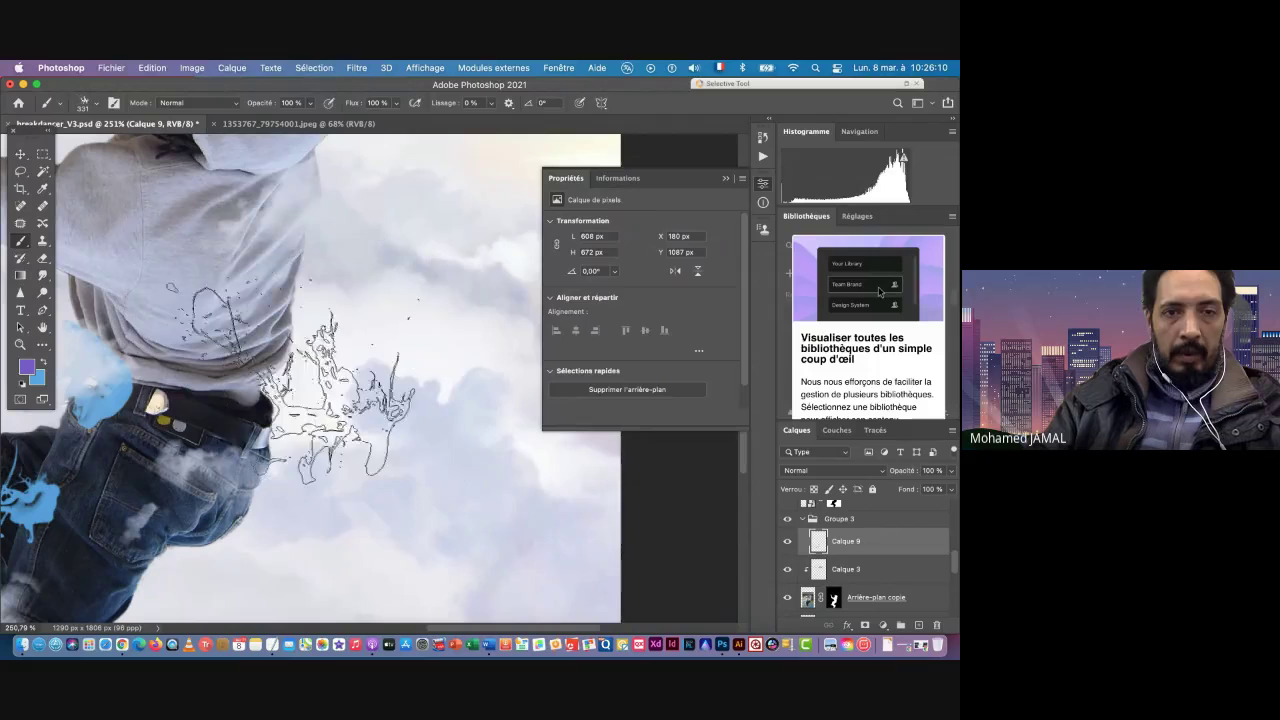
Step: Rotate the splatter brush to -75° and stamp one violet splatter on the back of the dancer's hoodie
right_click(393, 352)
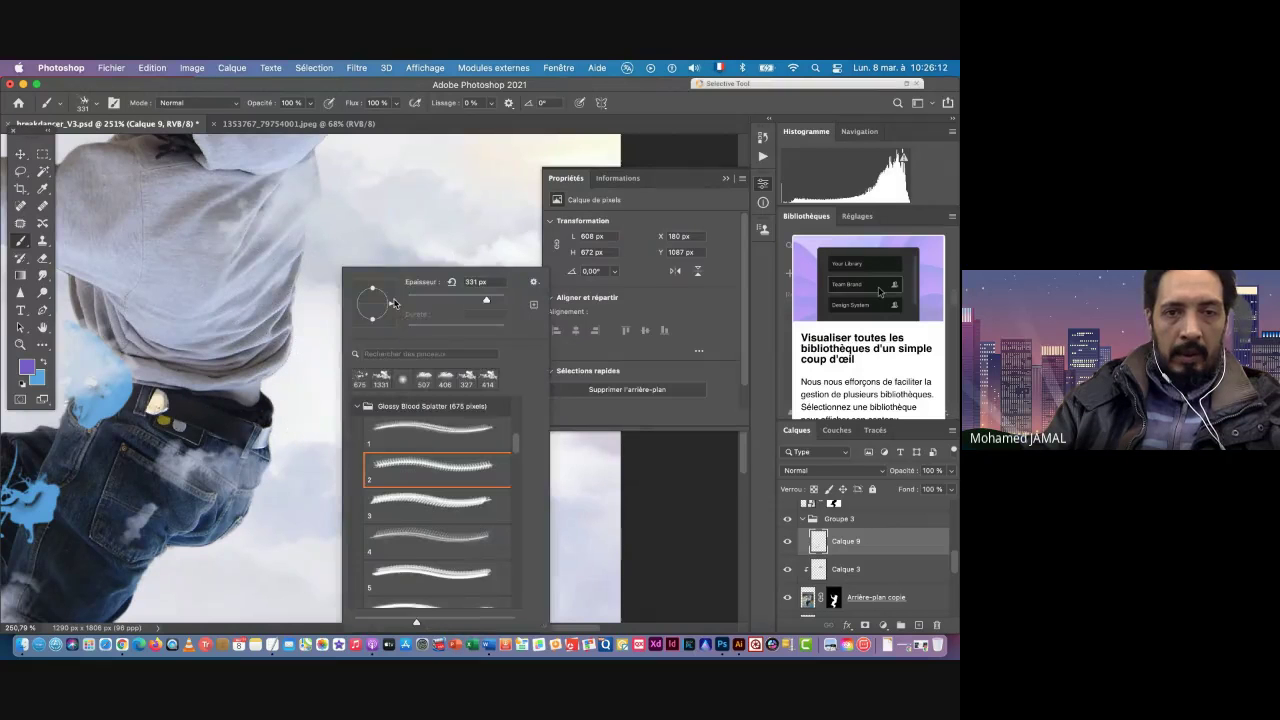
left_click_drag(395, 303, 380, 323)
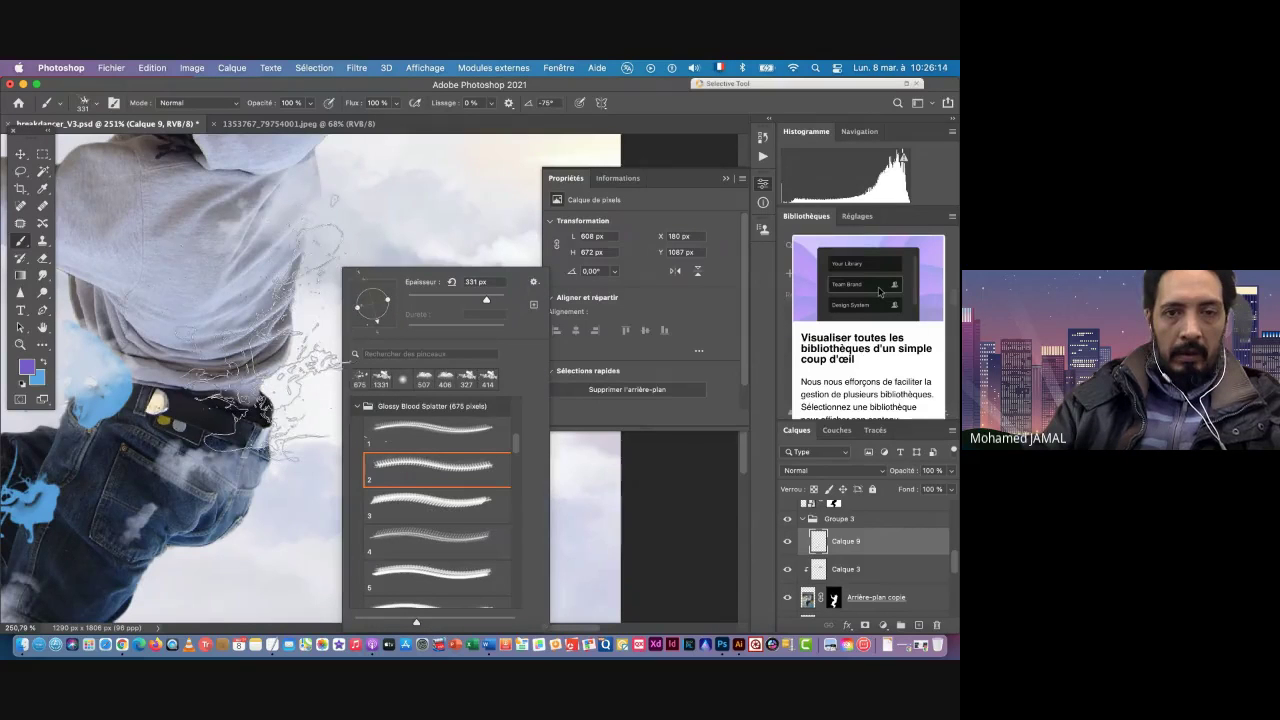
left_click(238, 358)
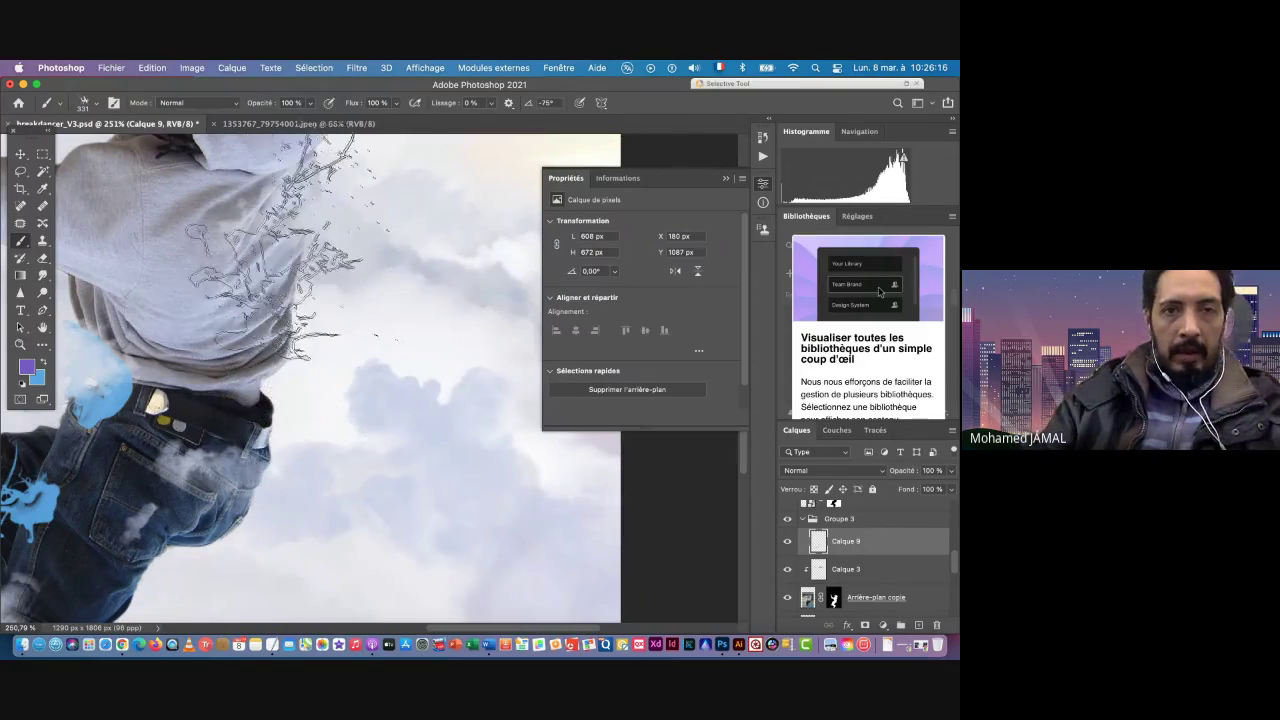
left_click(280, 300)
Step: Set the splatter brush to 36° and 382 px, and stamp a second violet splatter over the dancer's shoulder beside the hood
key("super+0")
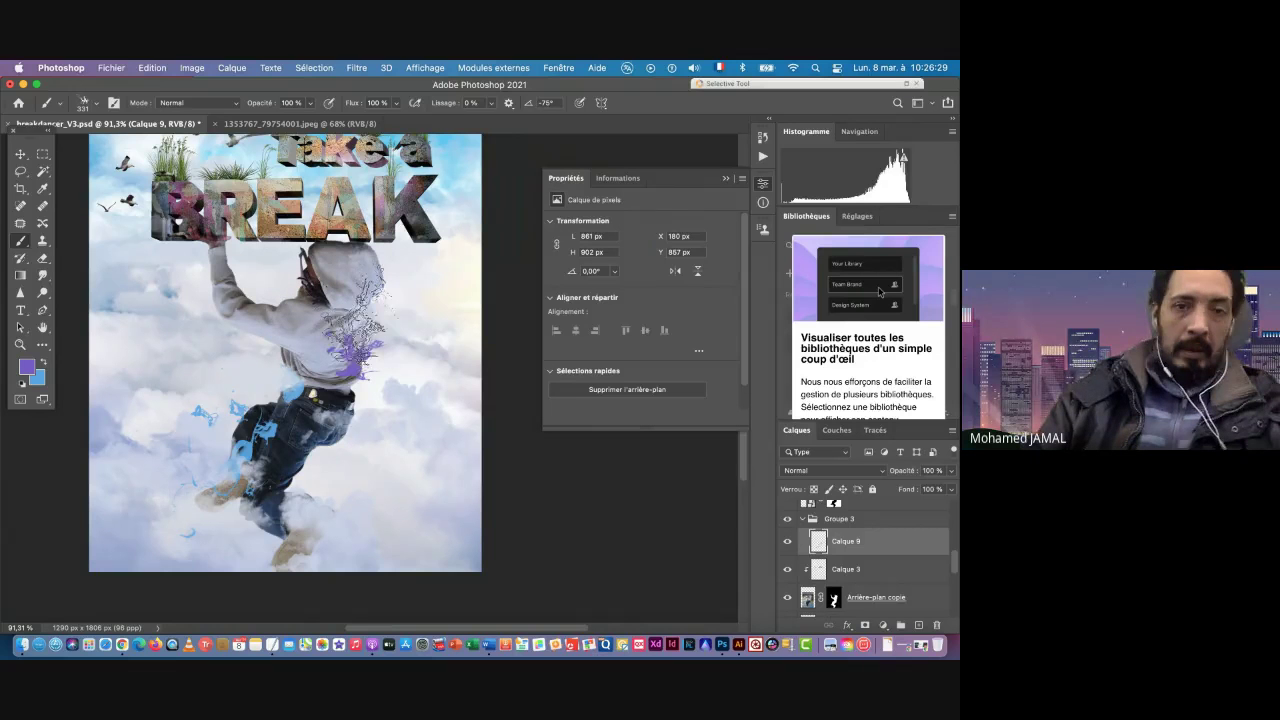
key("super+space")
left_click_drag(336, 307, 392, 328)
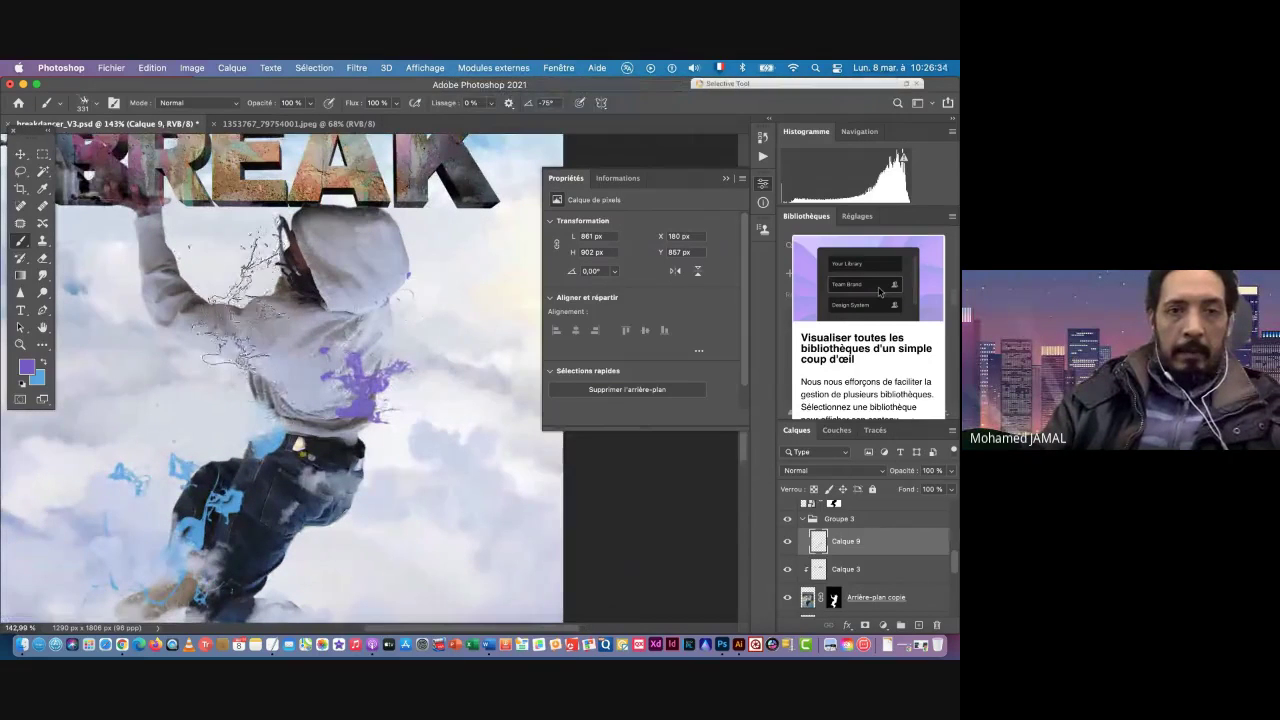
right_click(262, 280)
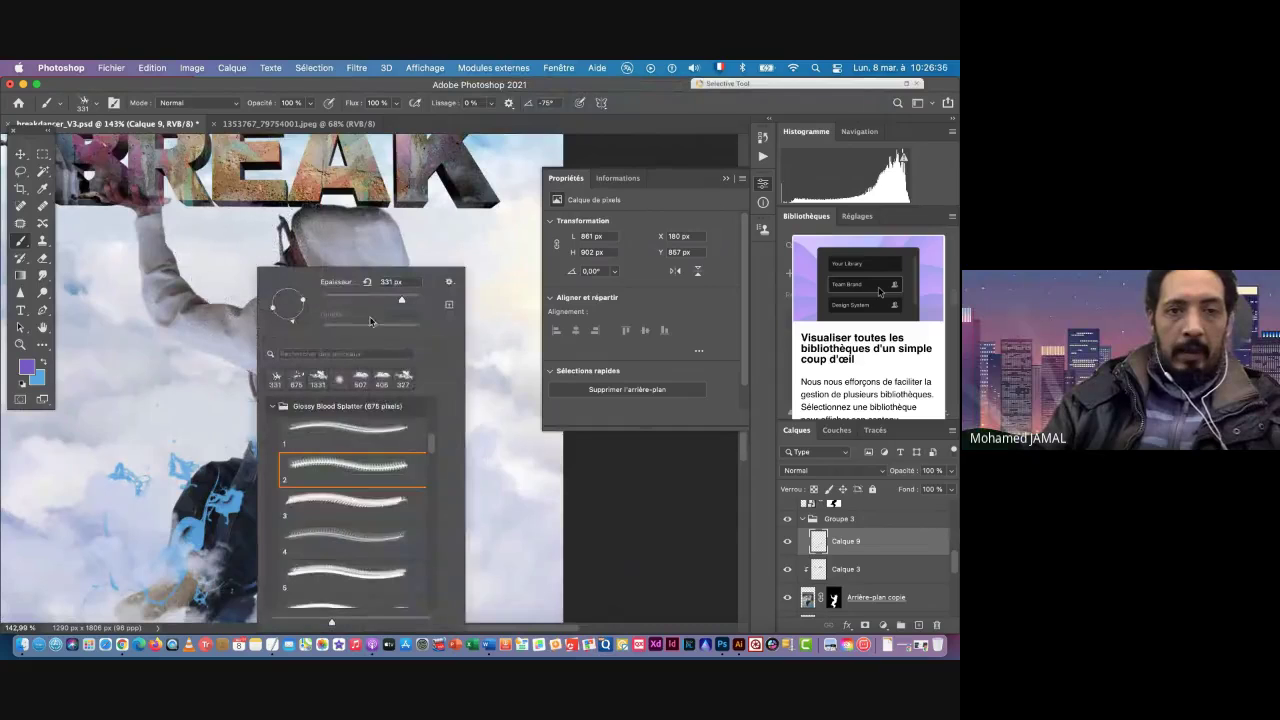
left_click_drag(308, 315, 310, 292)
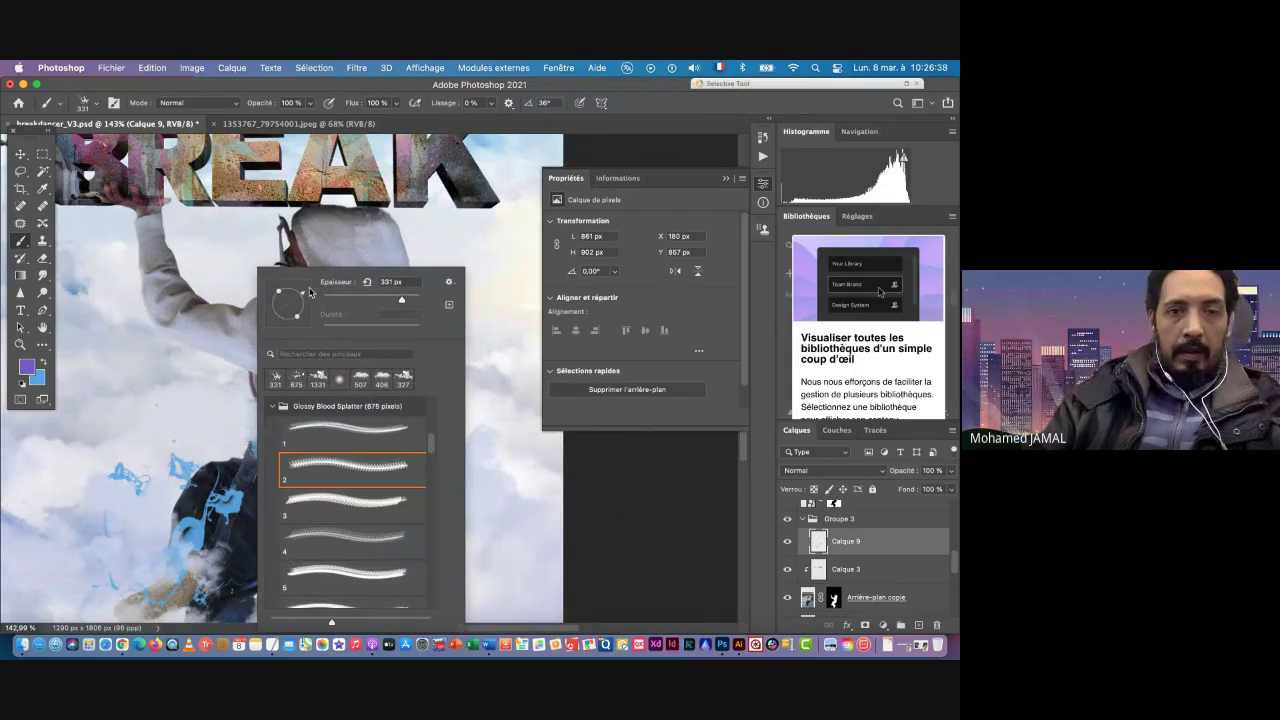
key("Return")
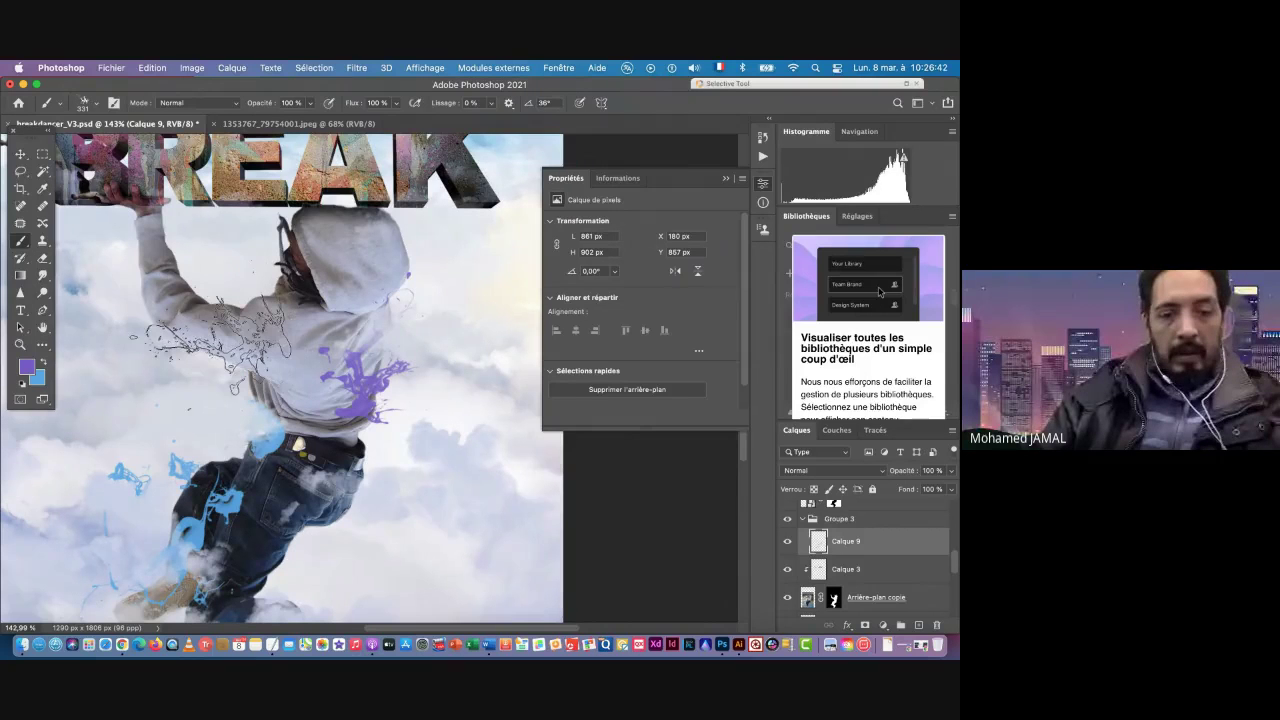
left_click(255, 285)
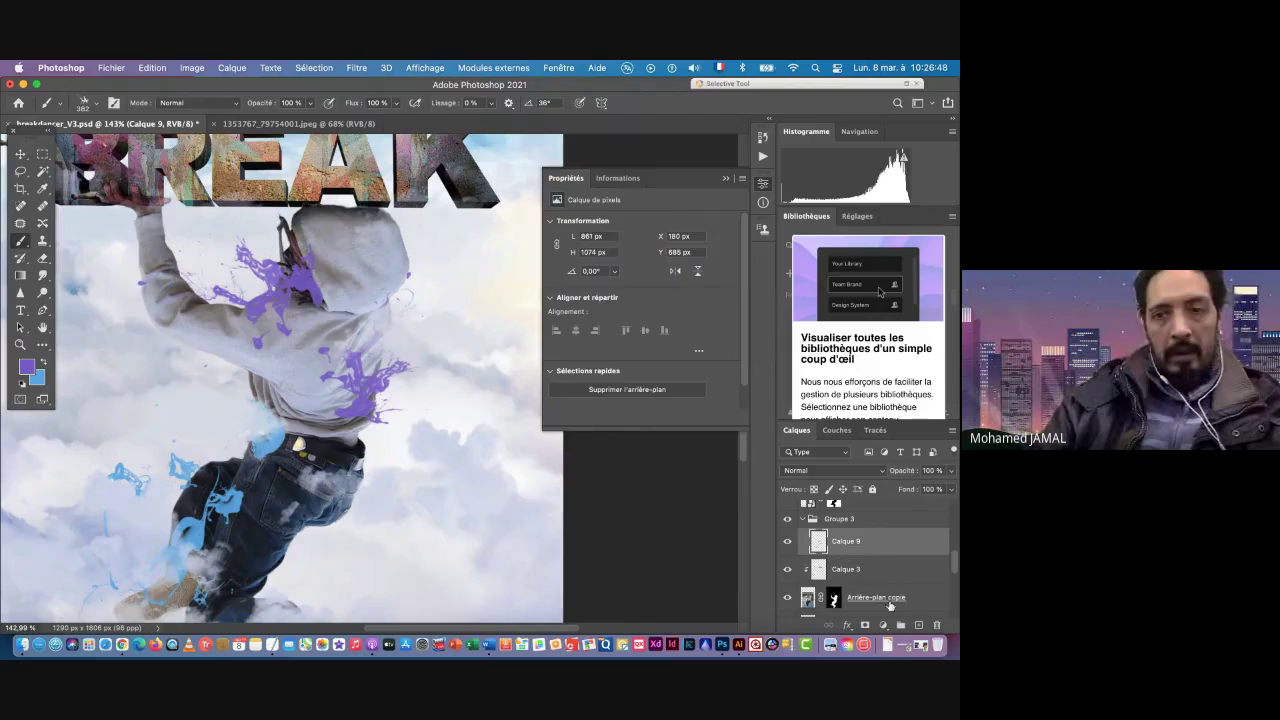
Step: Add a mask to Calque 9, paint black splatters over the violet paint within the dancer's silhouette loaded from Arrière-plan copie's mask, and deselect
left_click(864, 625)
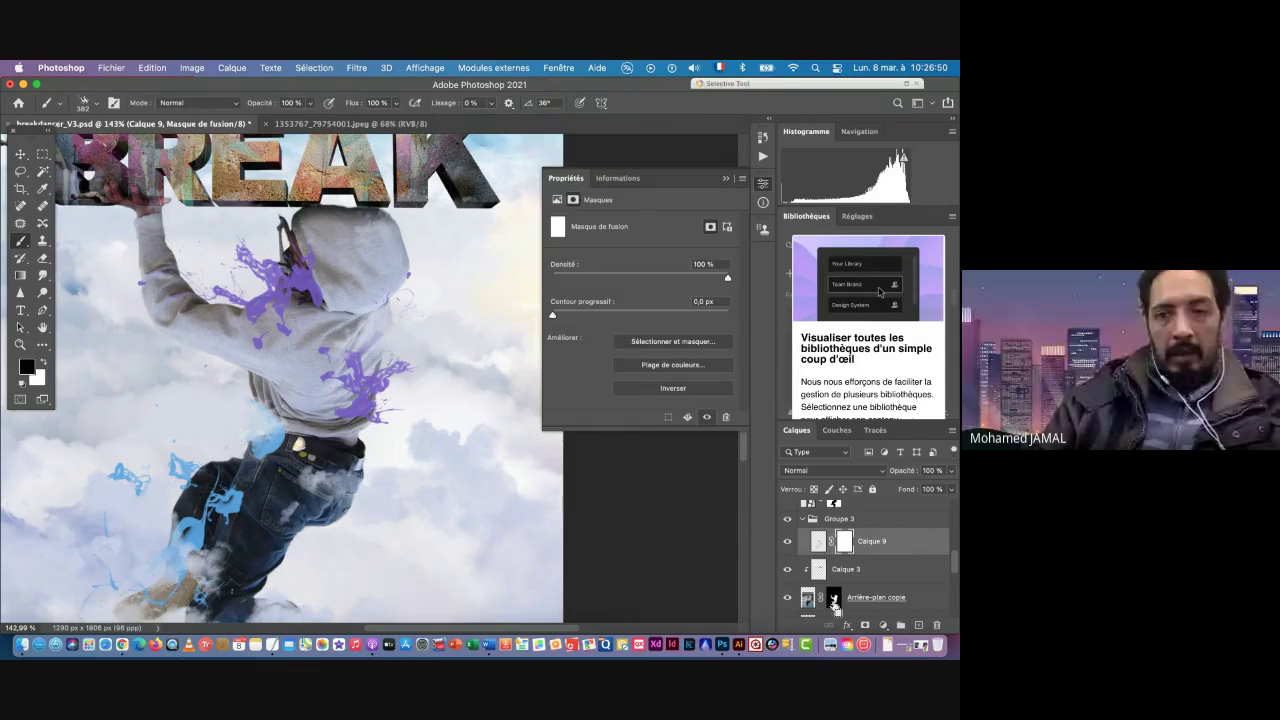
left_click(834, 600, "super")
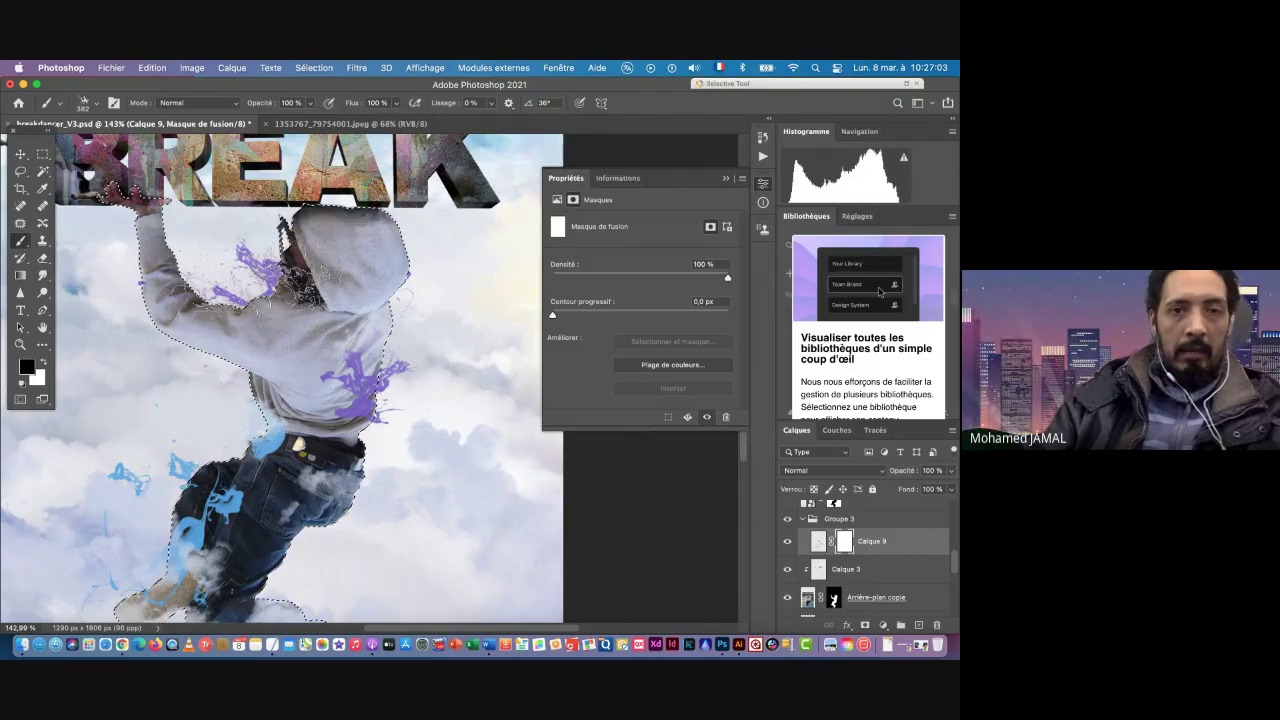
left_click(245, 355)
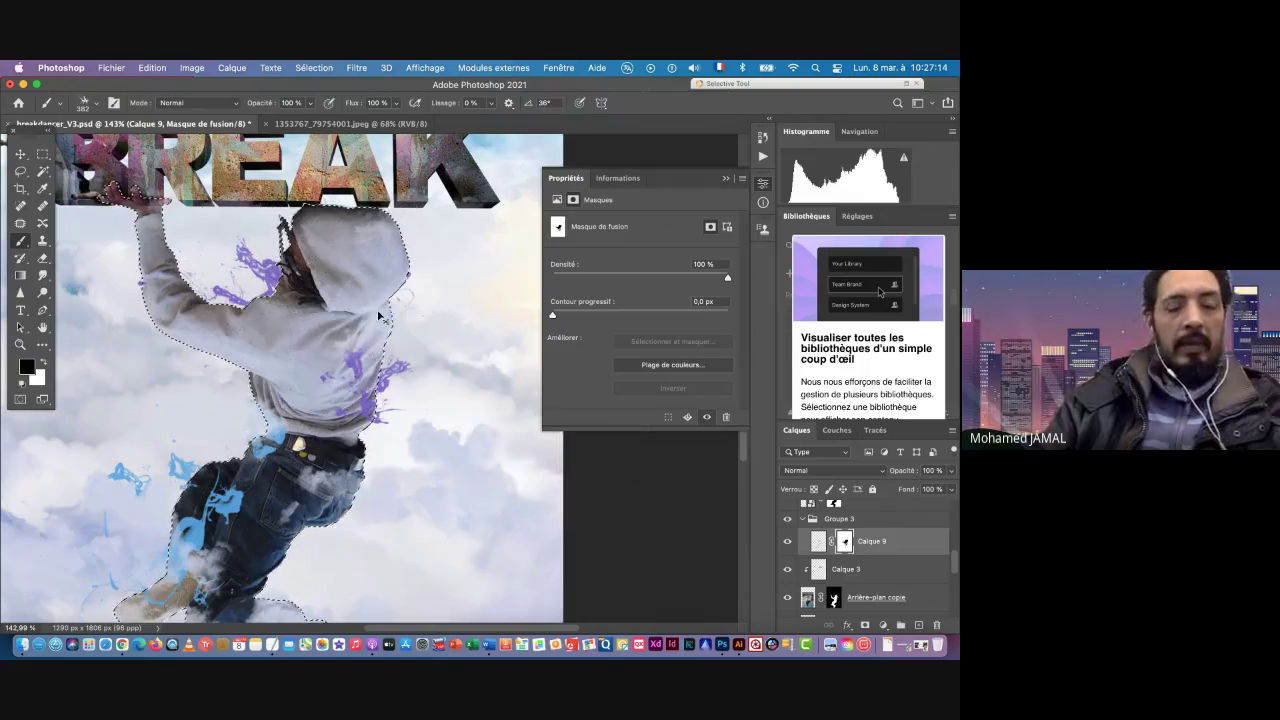
key("super+d")
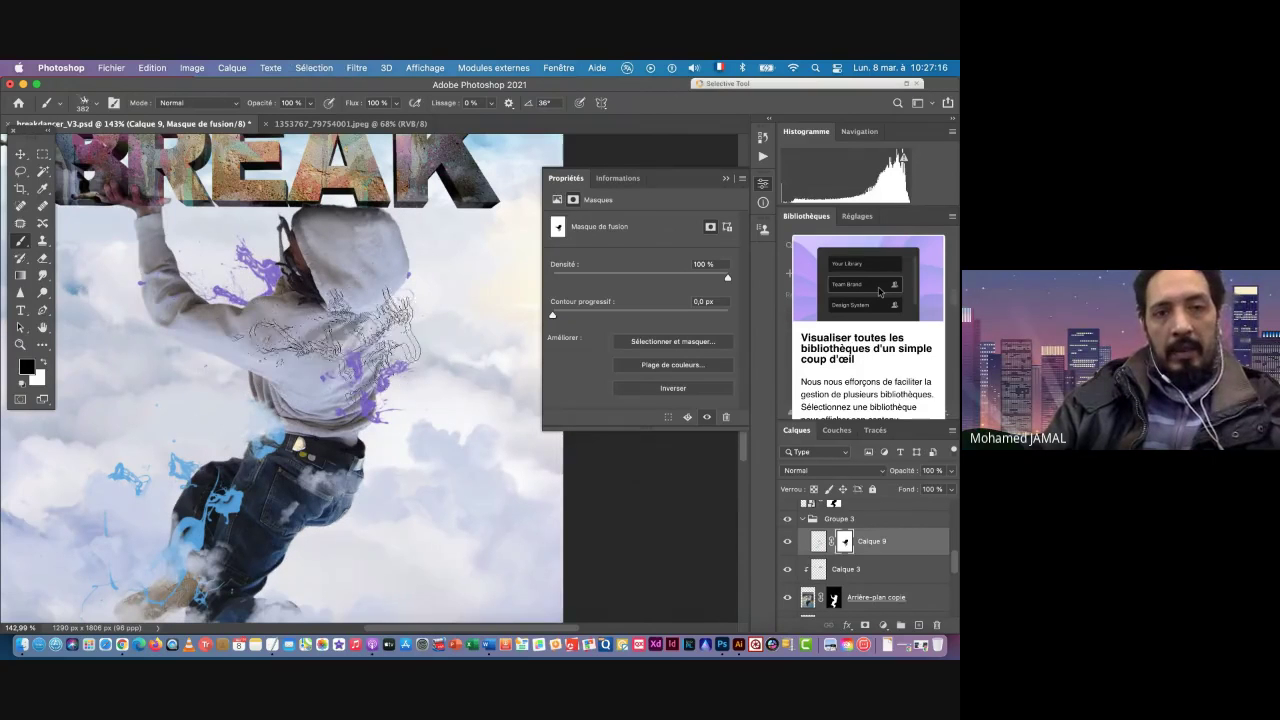
Step: Add an empty layer above Calque 9 and choose Glossy Blood Splatter brush 4 at a size of 609 px
scroll(336, 341, "down", 5)
scroll(336, 343, "up", 3)
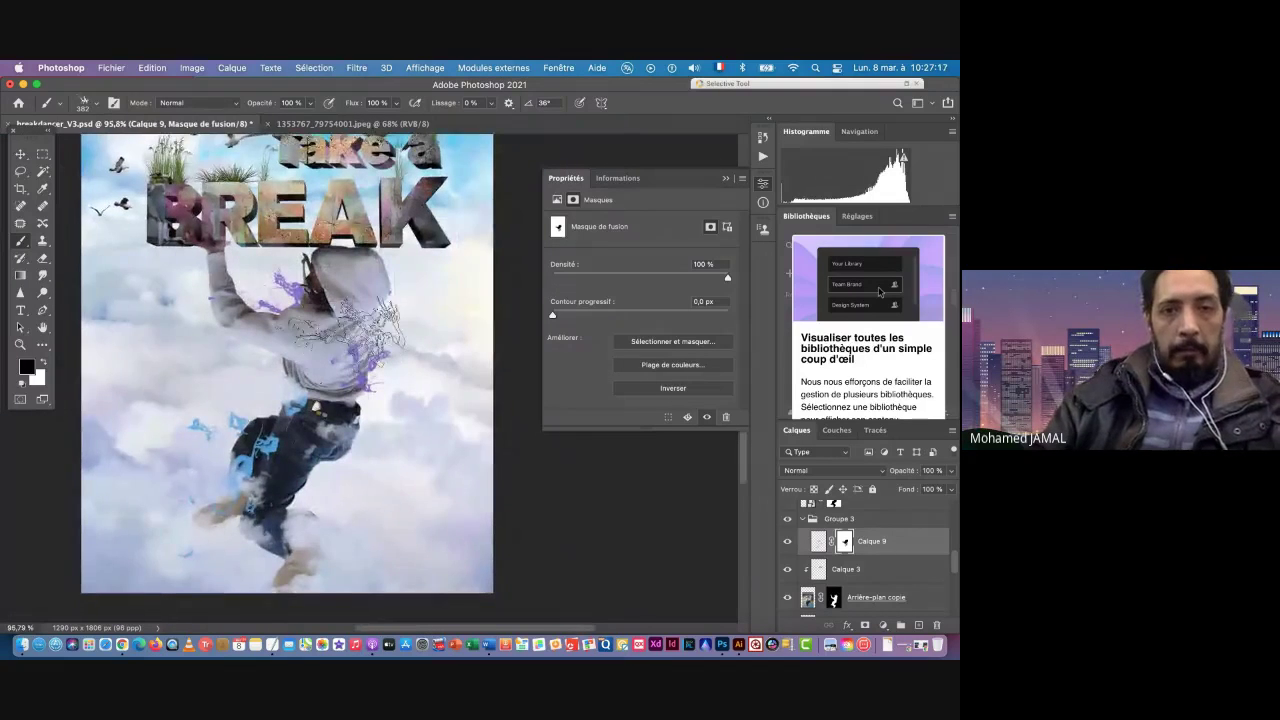
left_click(919, 627)
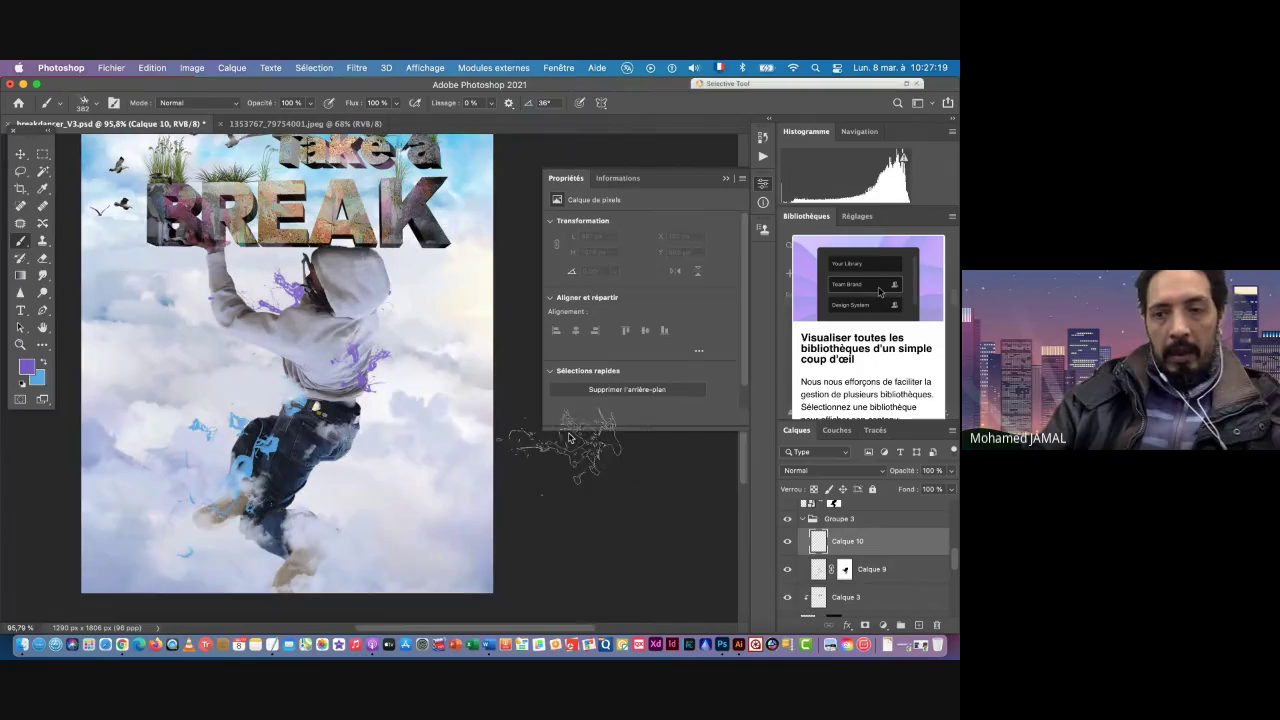
left_click(346, 360, "alt")
right_click(405, 385)
left_click(394, 516)
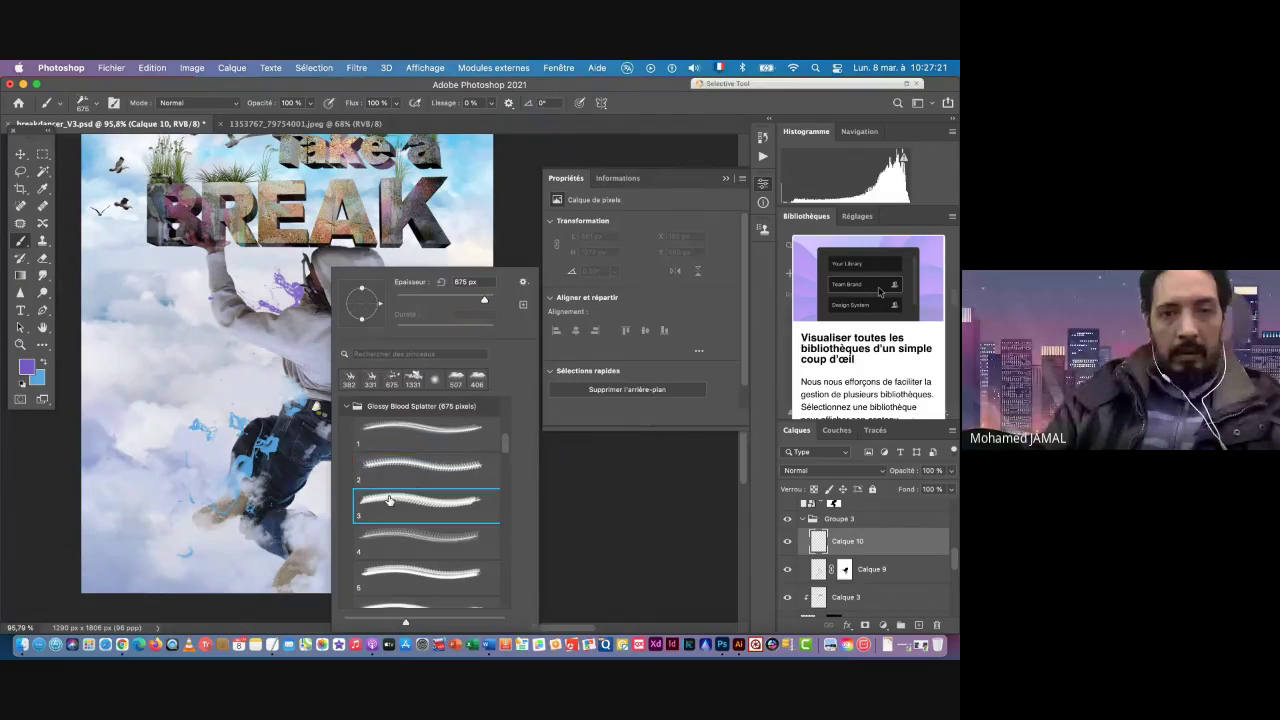
left_click(390, 538)
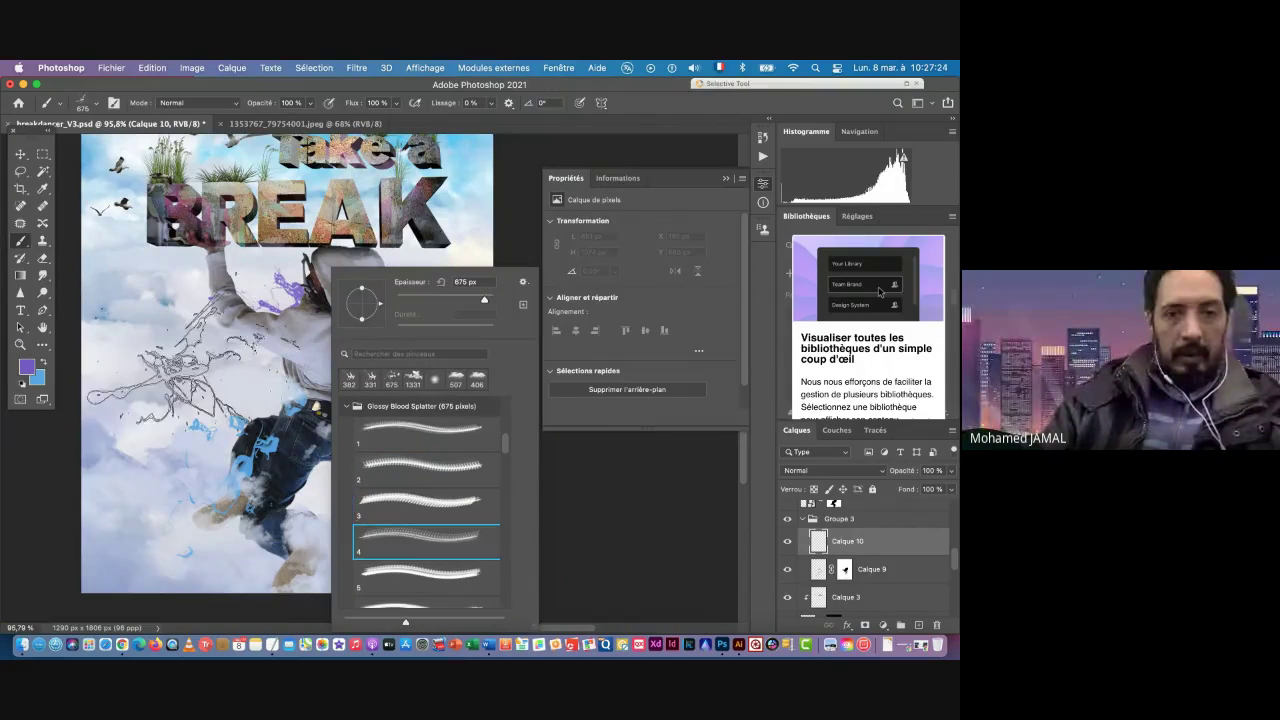
left_click(150, 335)
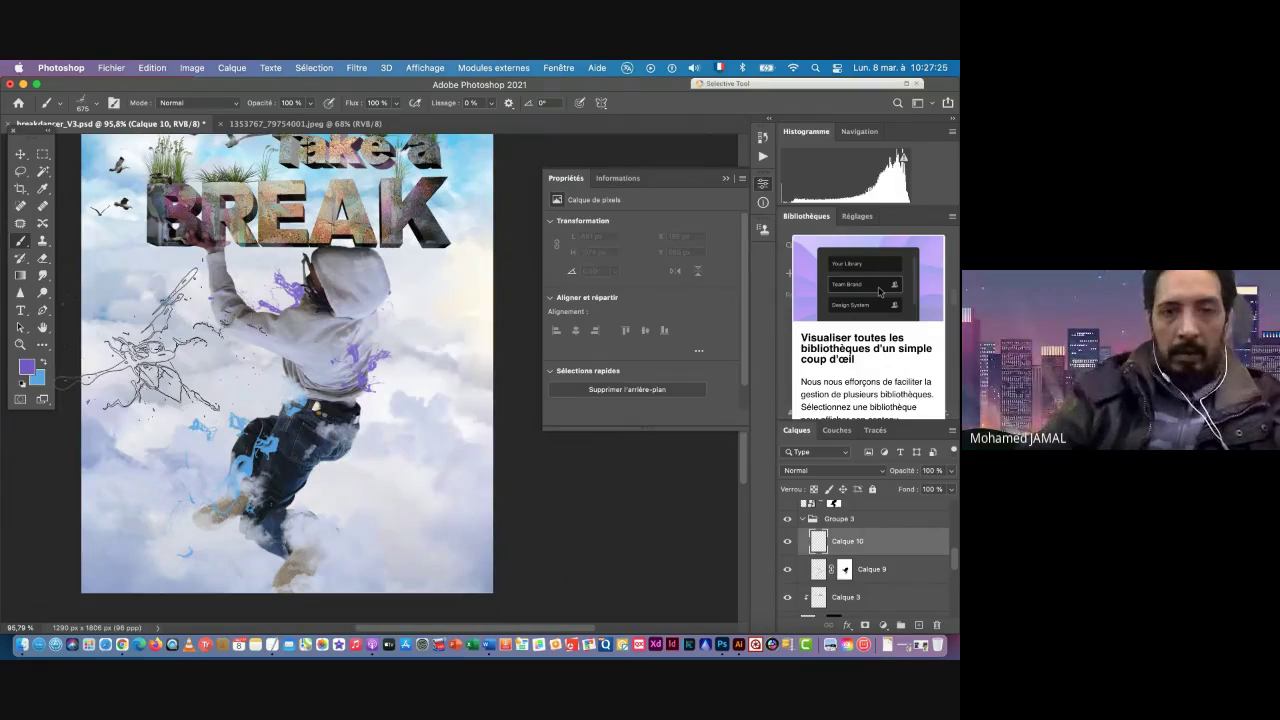
left_click_drag(172, 380, 161, 380)
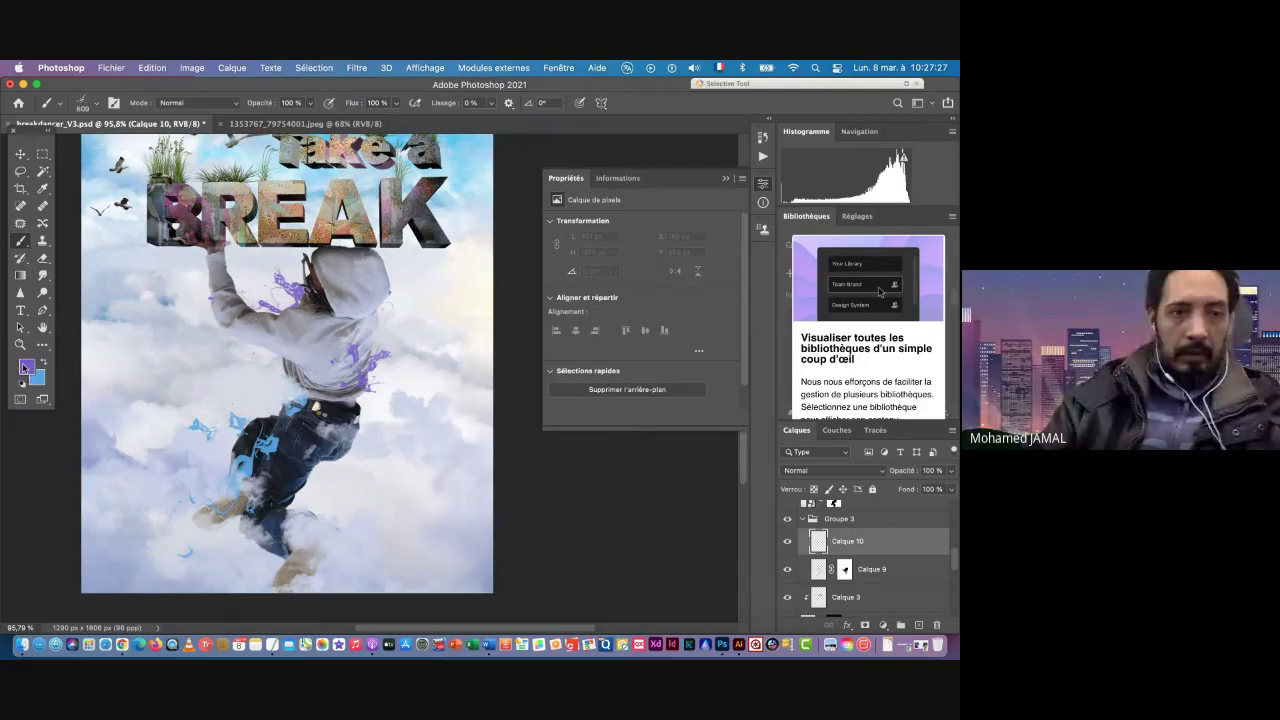
Step: Set the foreground colour to light green #a3e153
left_click(26, 367)
left_click(653, 350)
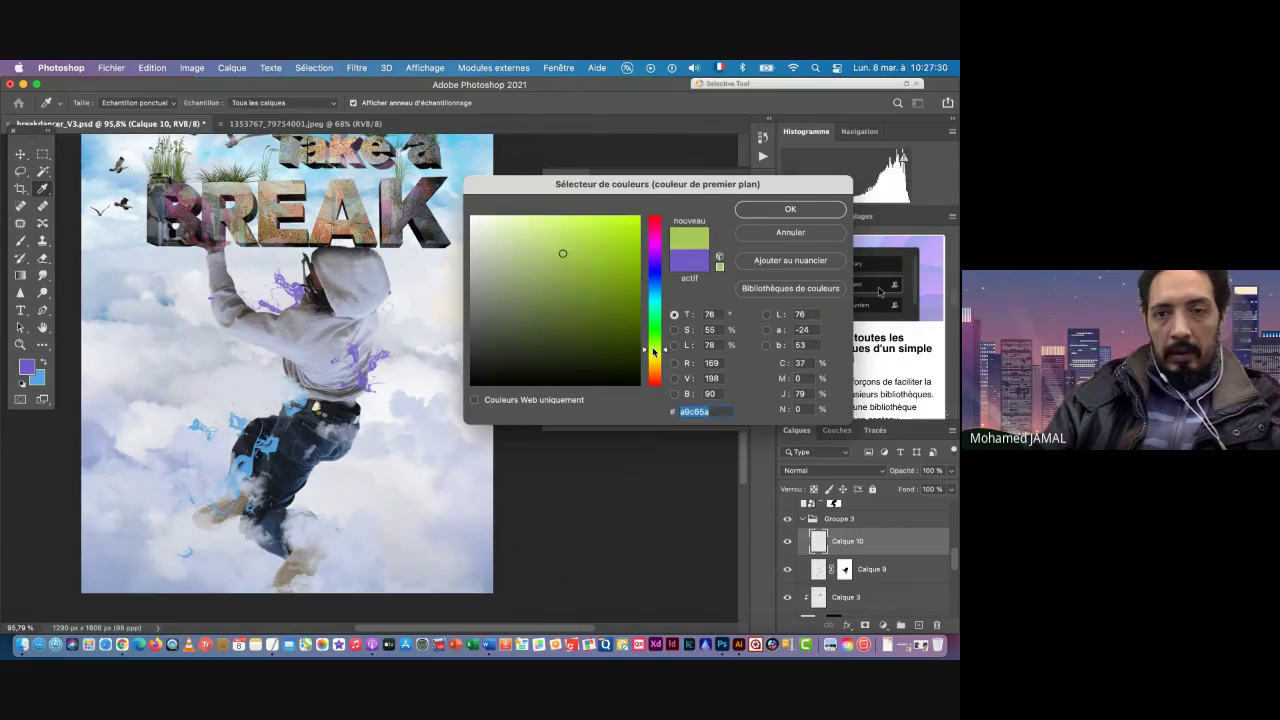
left_click(576, 240)
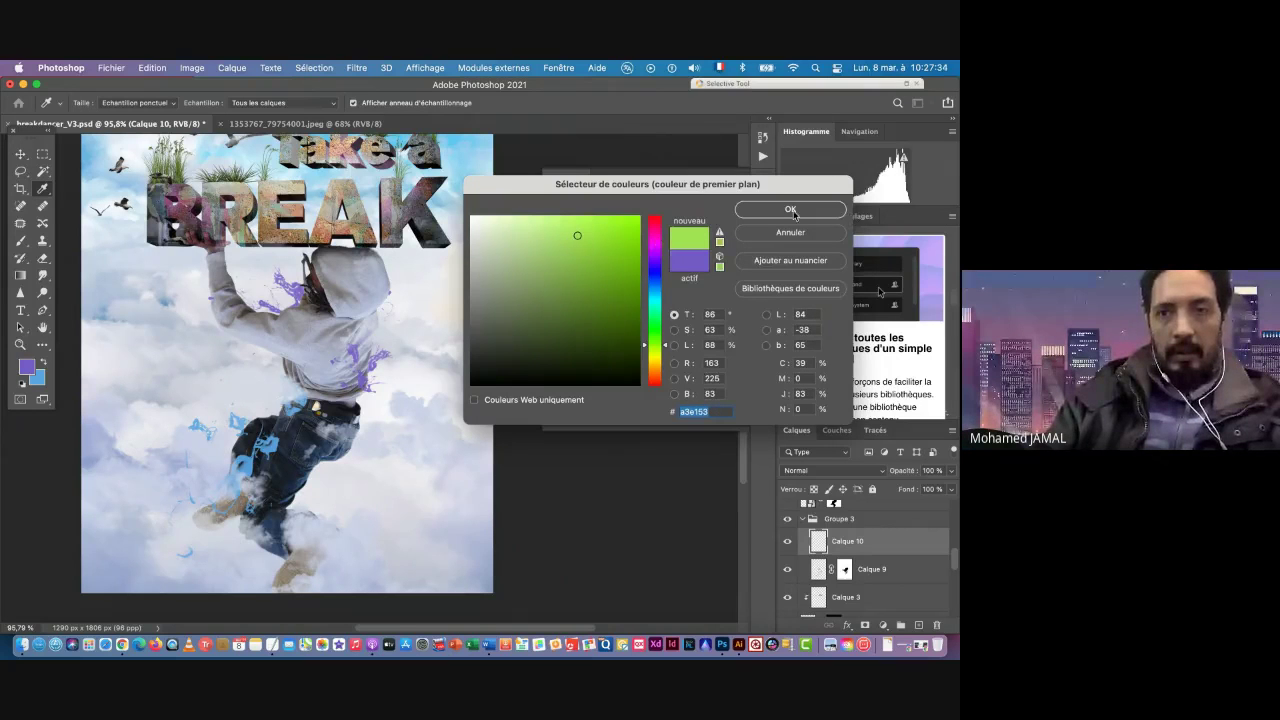
left_click(790, 210)
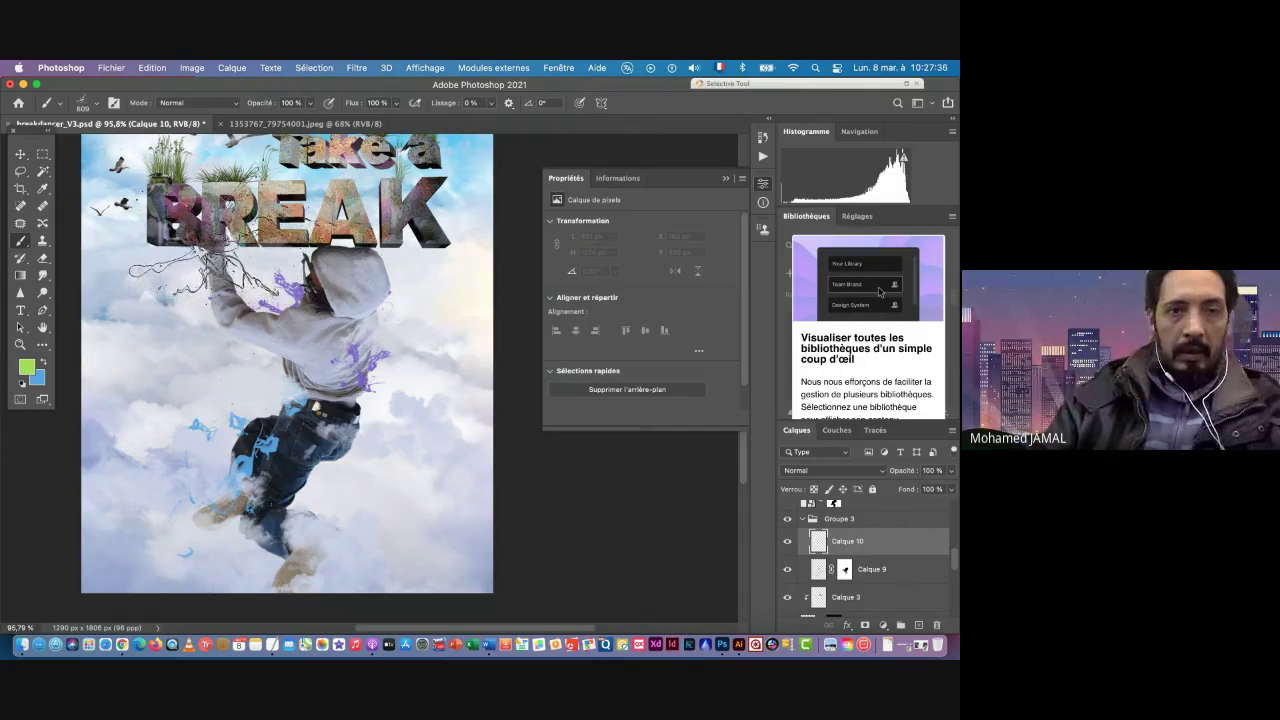
Step: Rotate the splatter brush to -30° and stamp one green splatter, about 672 by 649 px, over the dancer's hood on the new layer
right_click(410, 282)
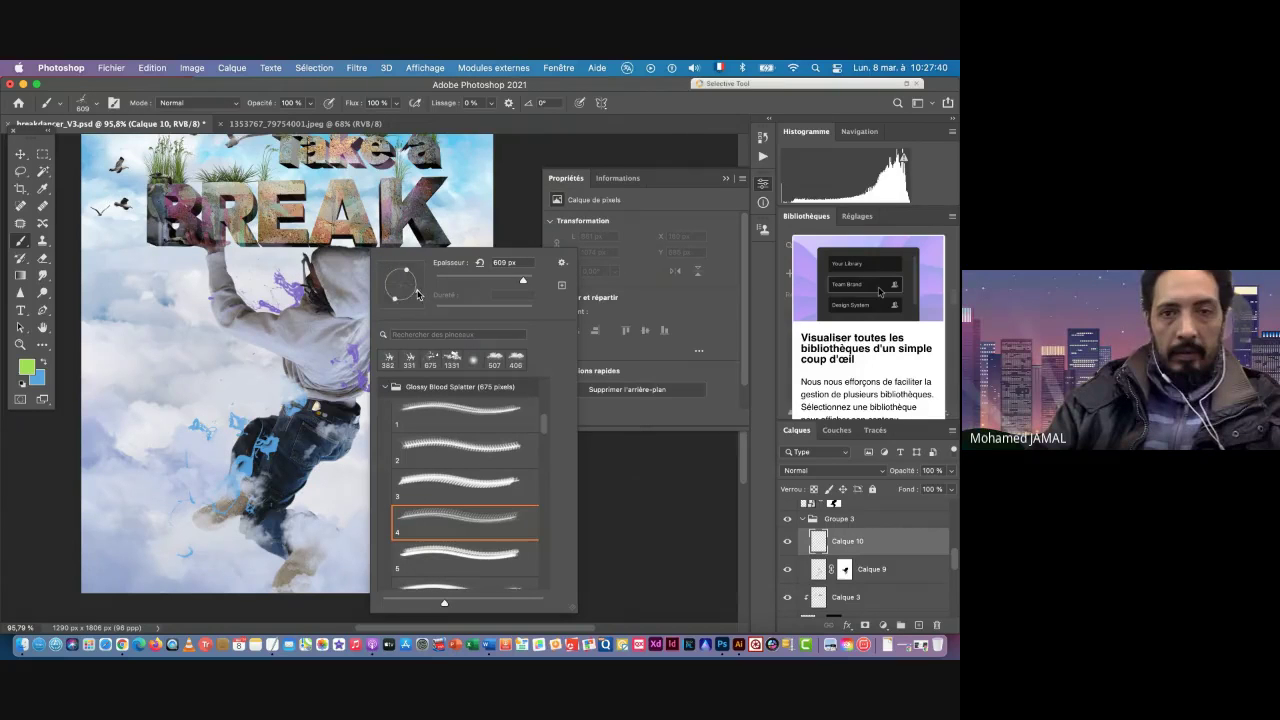
left_click_drag(418, 292, 417, 291)
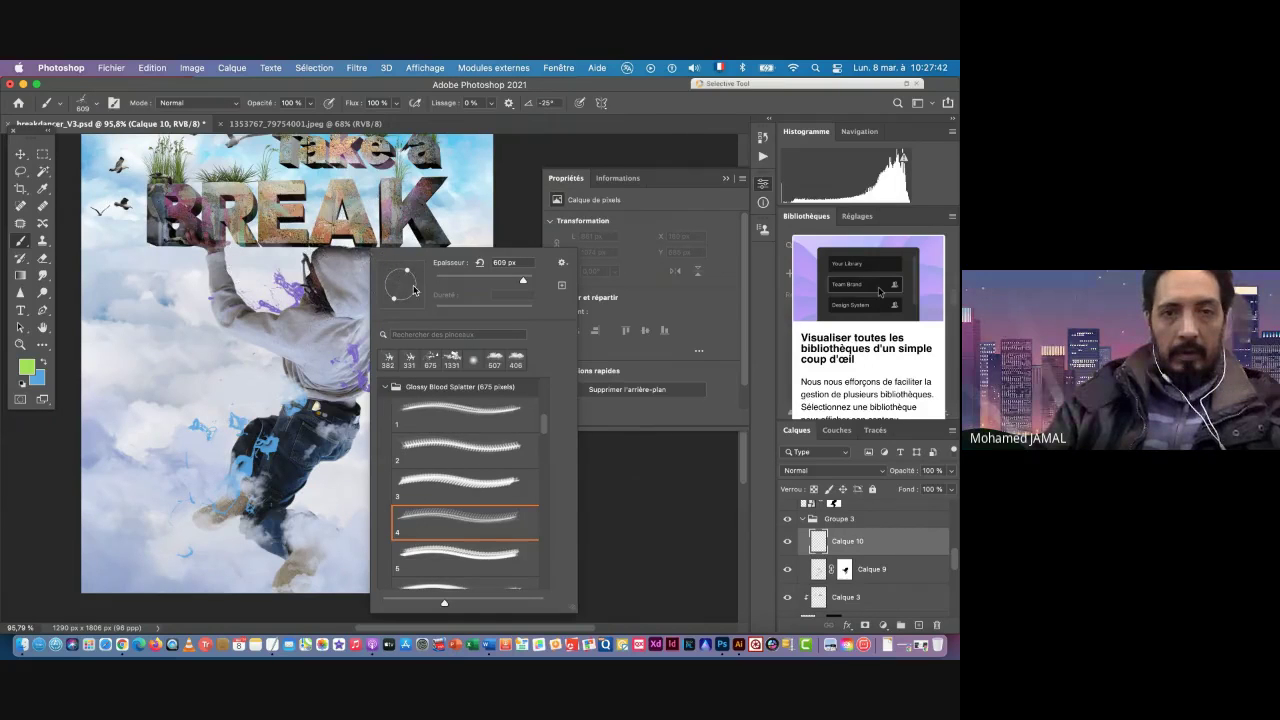
left_click(356, 87)
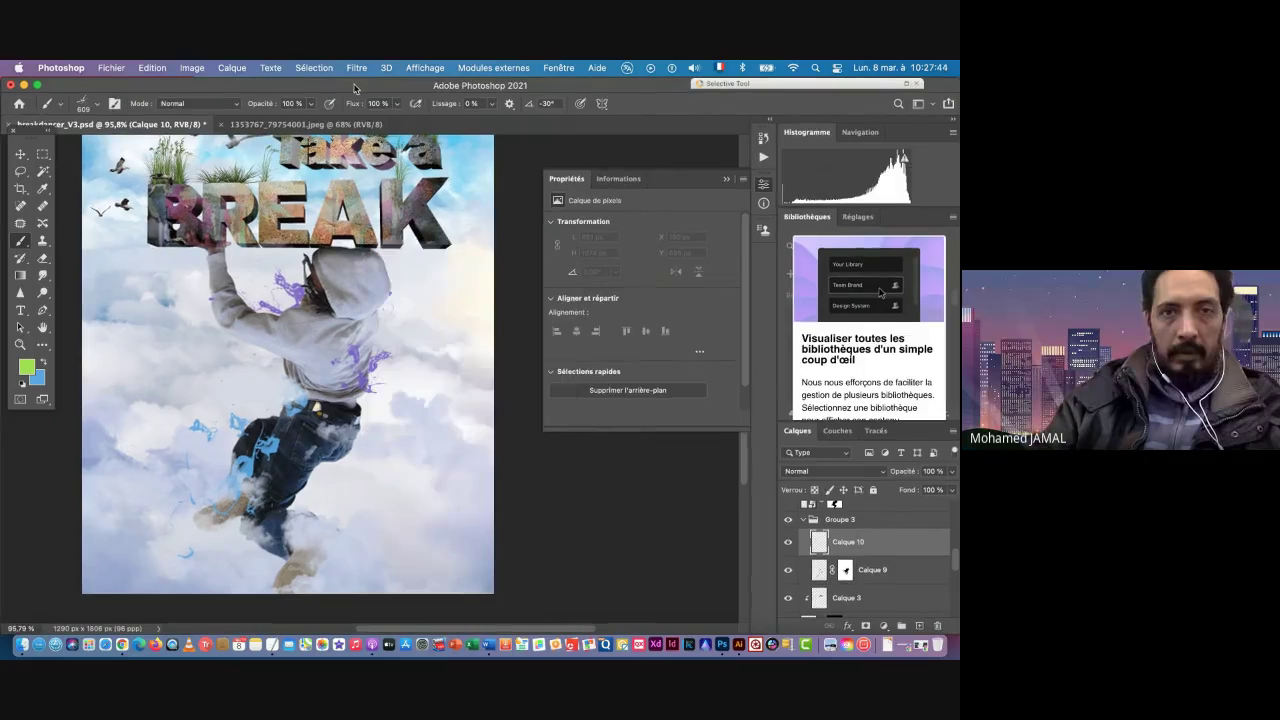
left_click(340, 265)
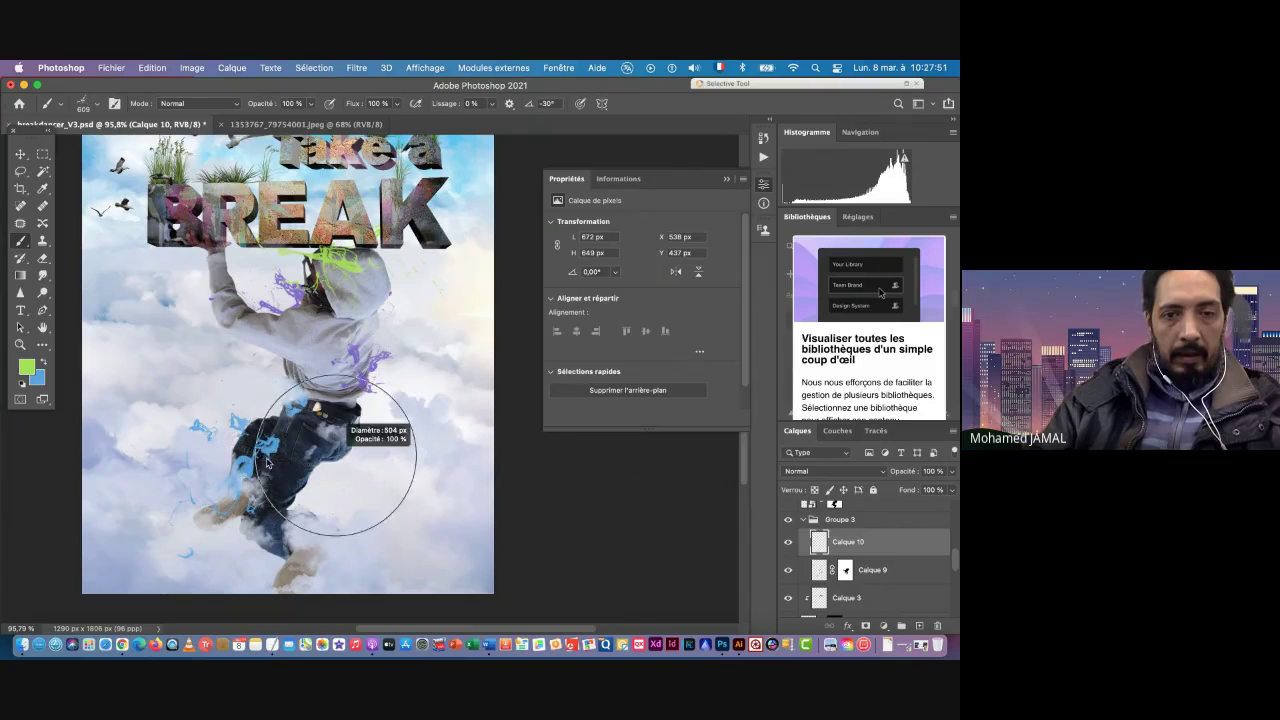
Step: Stamp one pink #e862d0 splatter over the dancer's trousers on Calque 10, with the brush at 339 px and -151°
right_click(350, 462)
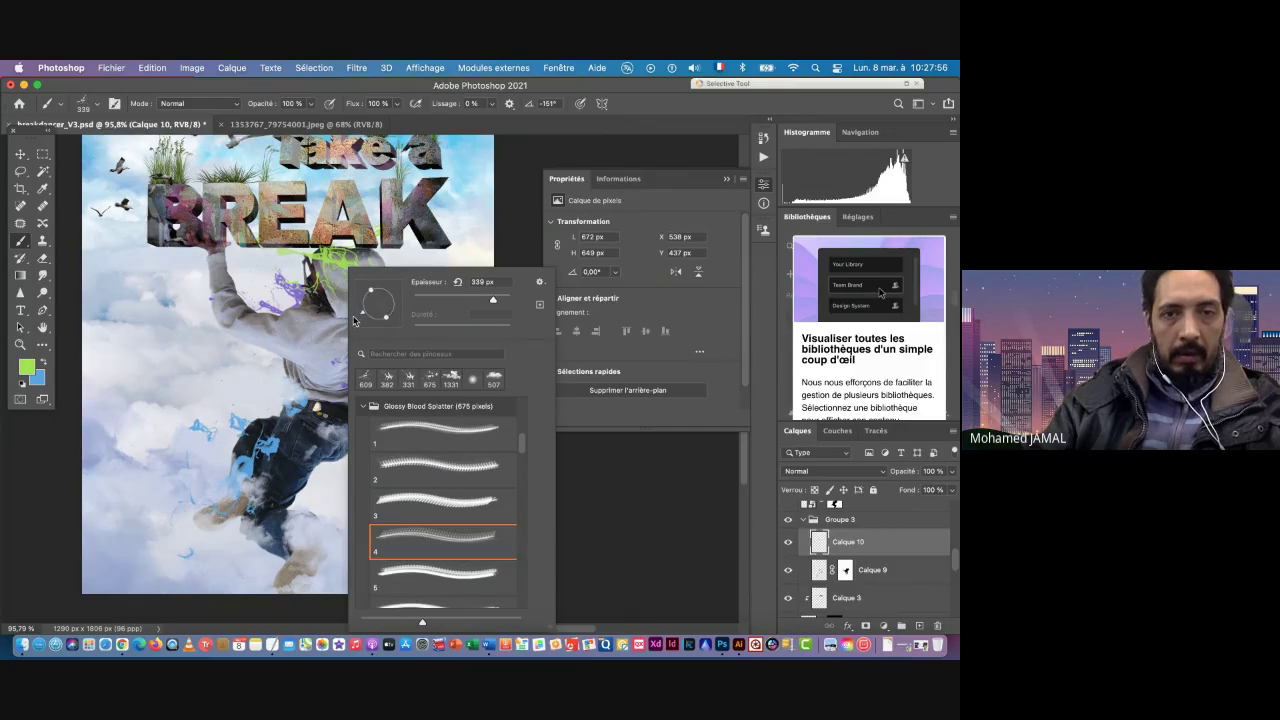
key("Return")
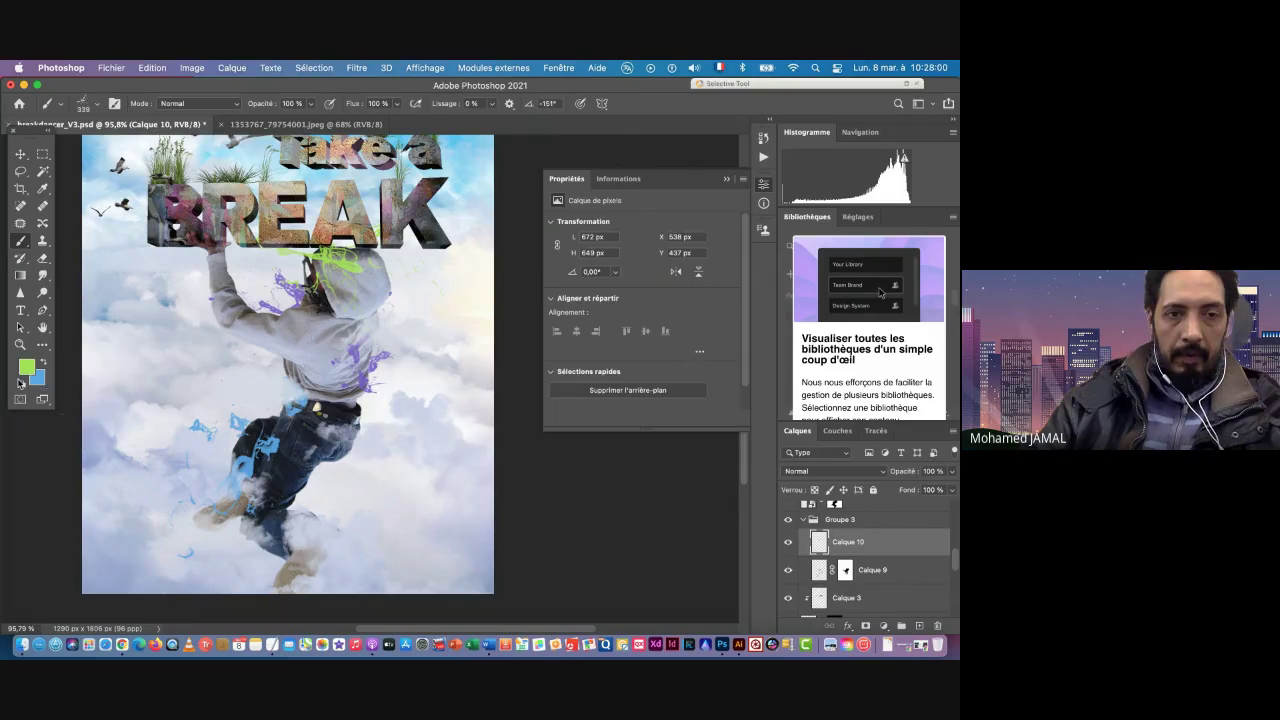
left_click(42, 363)
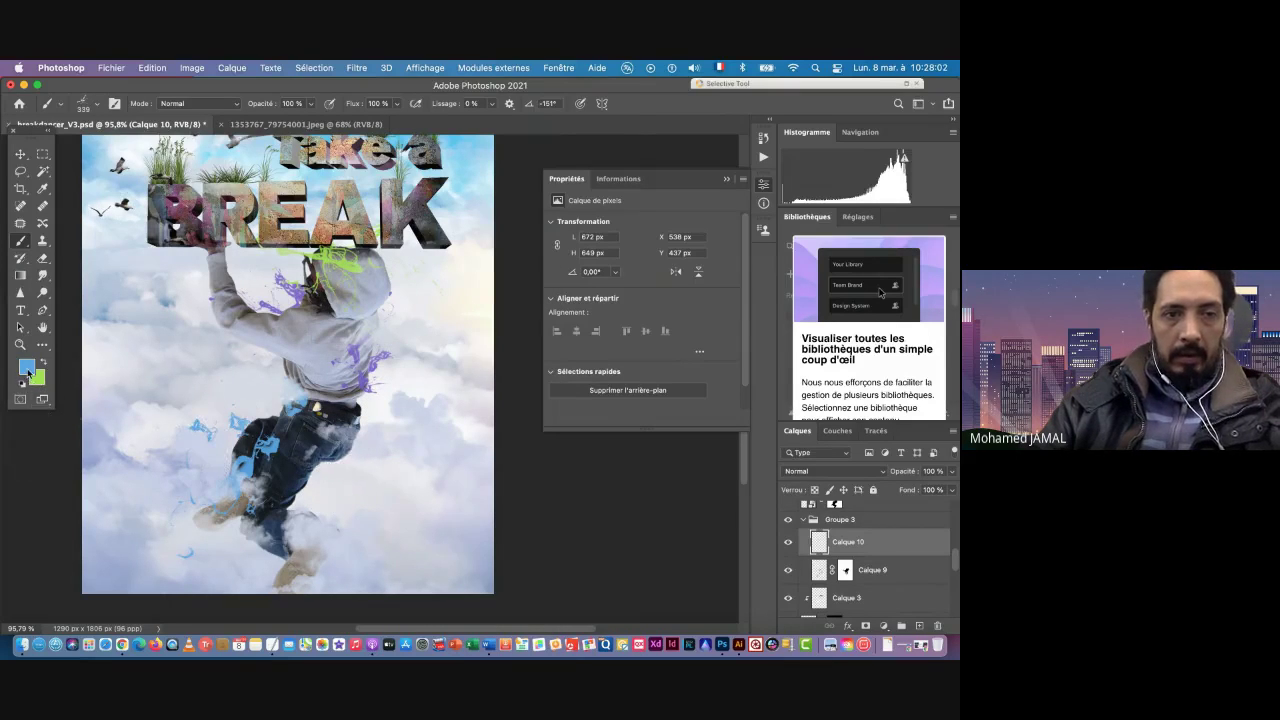
left_click(27, 368)
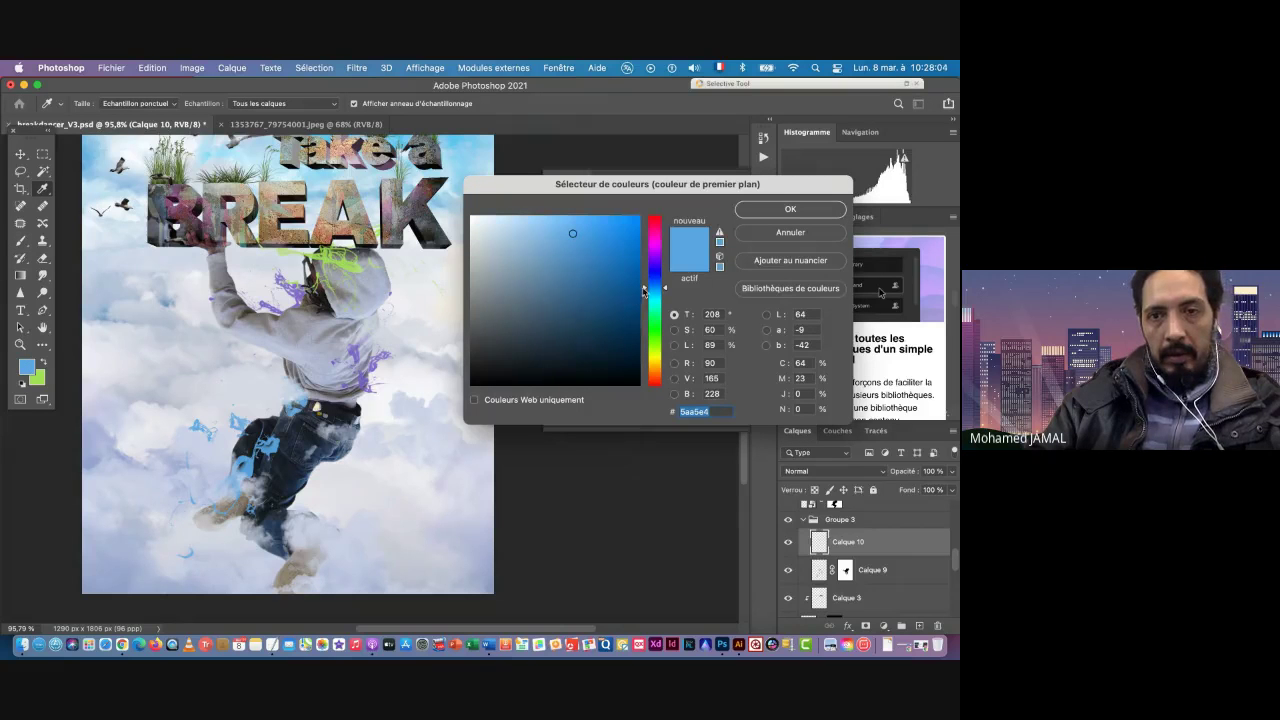
left_click_drag(644, 290, 637, 241)
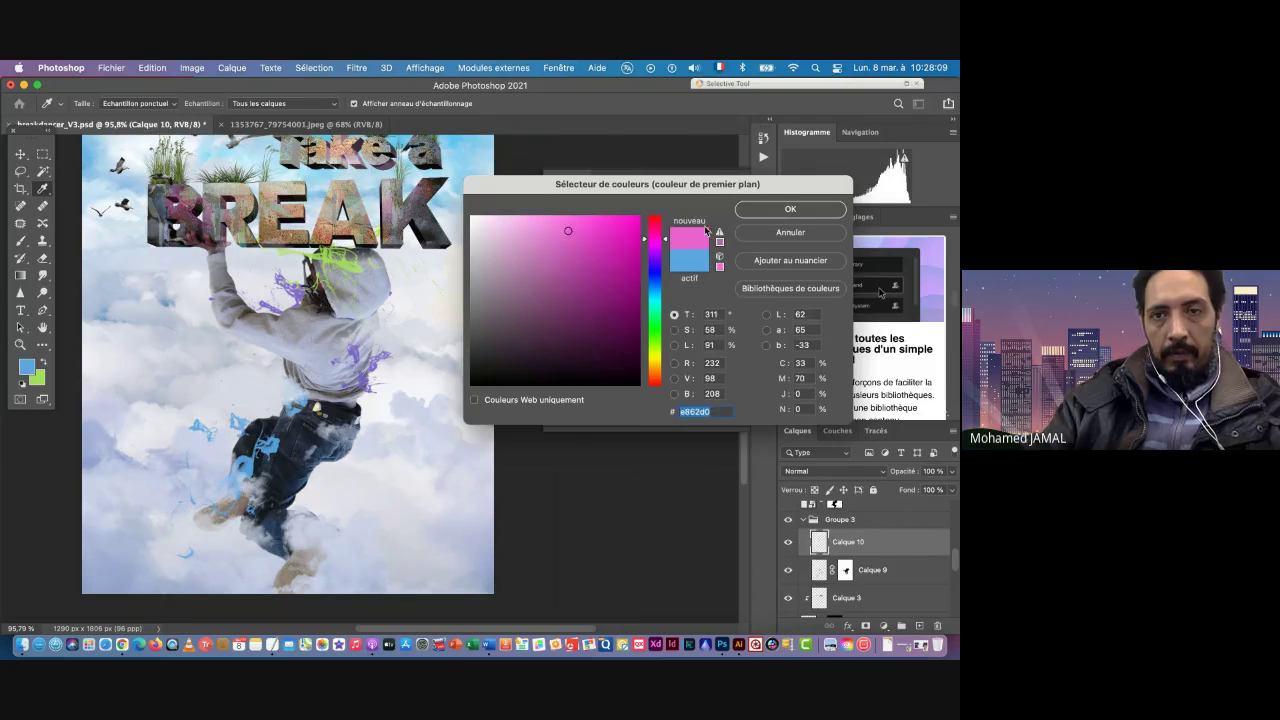
left_click(776, 210)
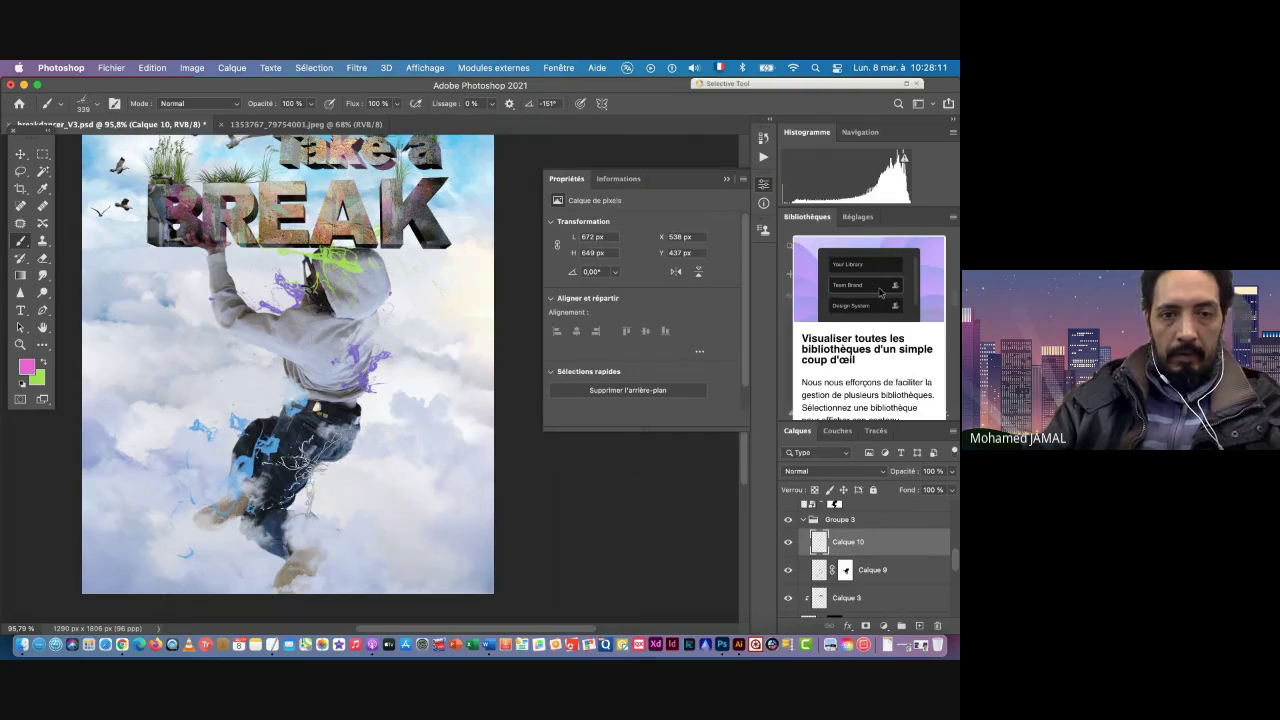
mouse_move(300, 470)
left_mouse_down()
mouse_move(318, 462)
mouse_move(305, 485)
left_mouse_up()
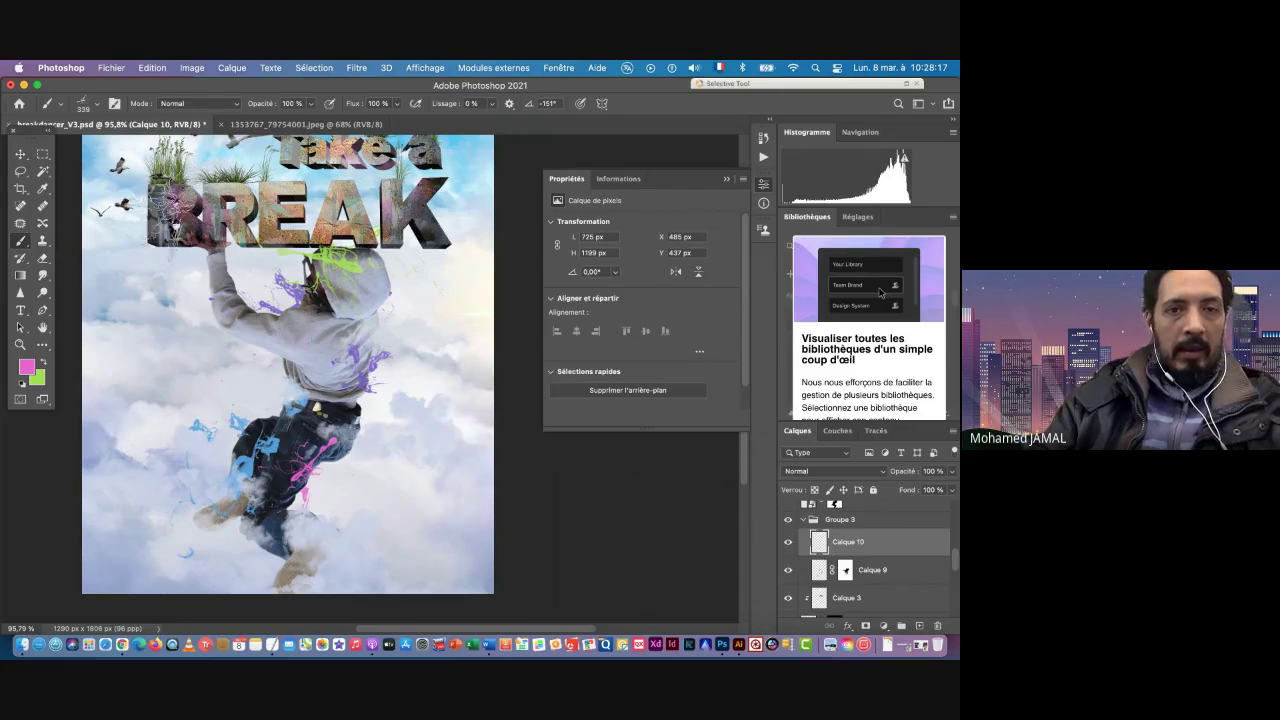
Step: Choose Glossy Blood Splatter brush 5 at 675 px and add an empty layer above Calque 10
scroll(200, 290, "up", 3)
scroll(215, 318, "right", 1)
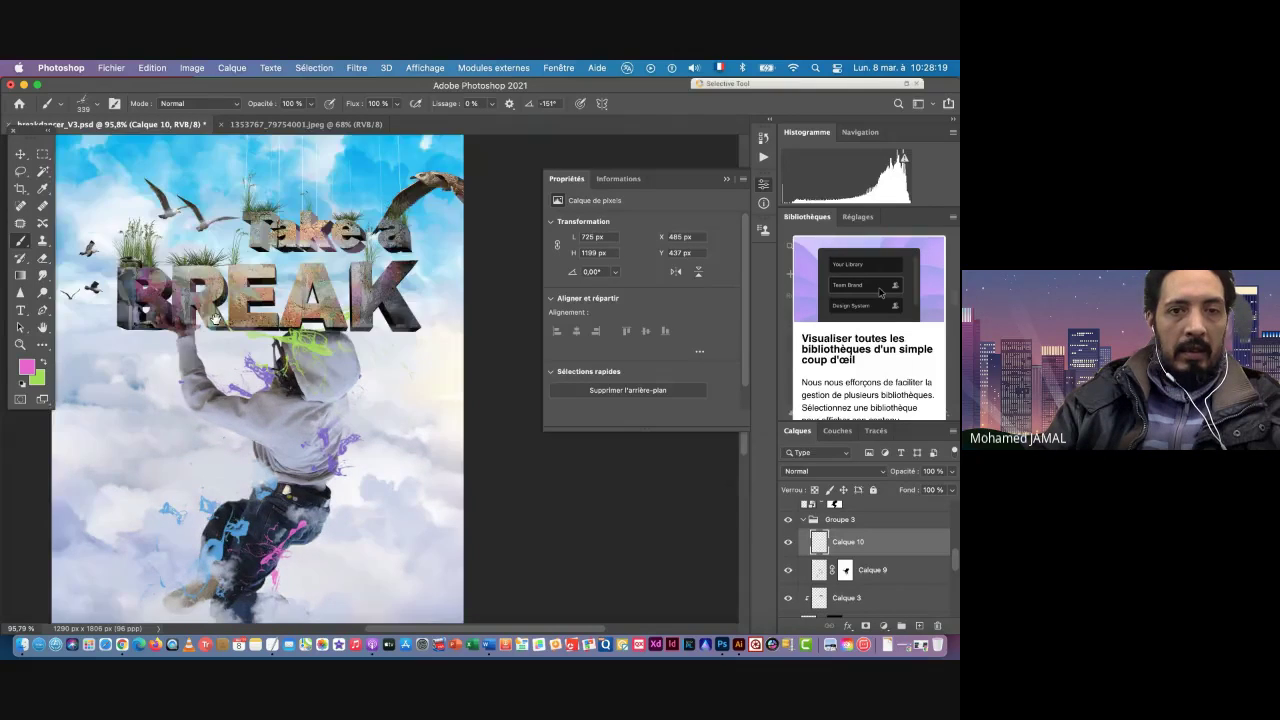
scroll(215, 318, "up", 5)
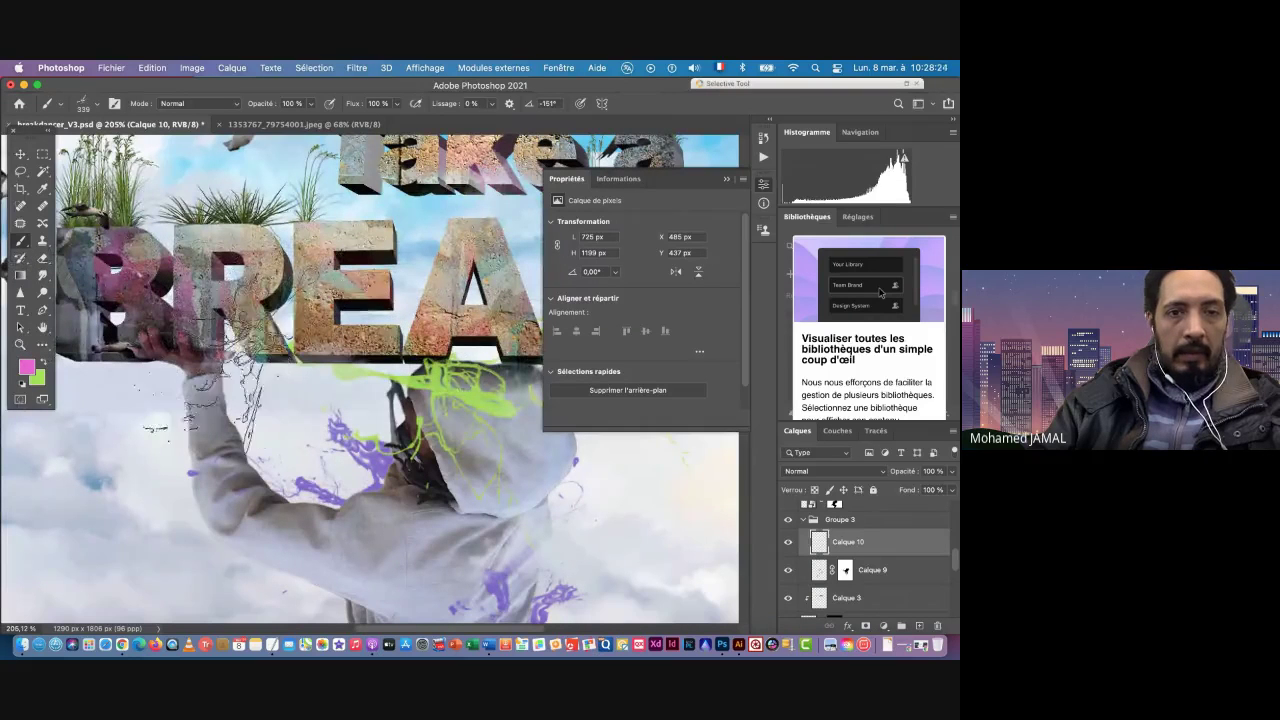
scroll(300, 440, "down", 10)
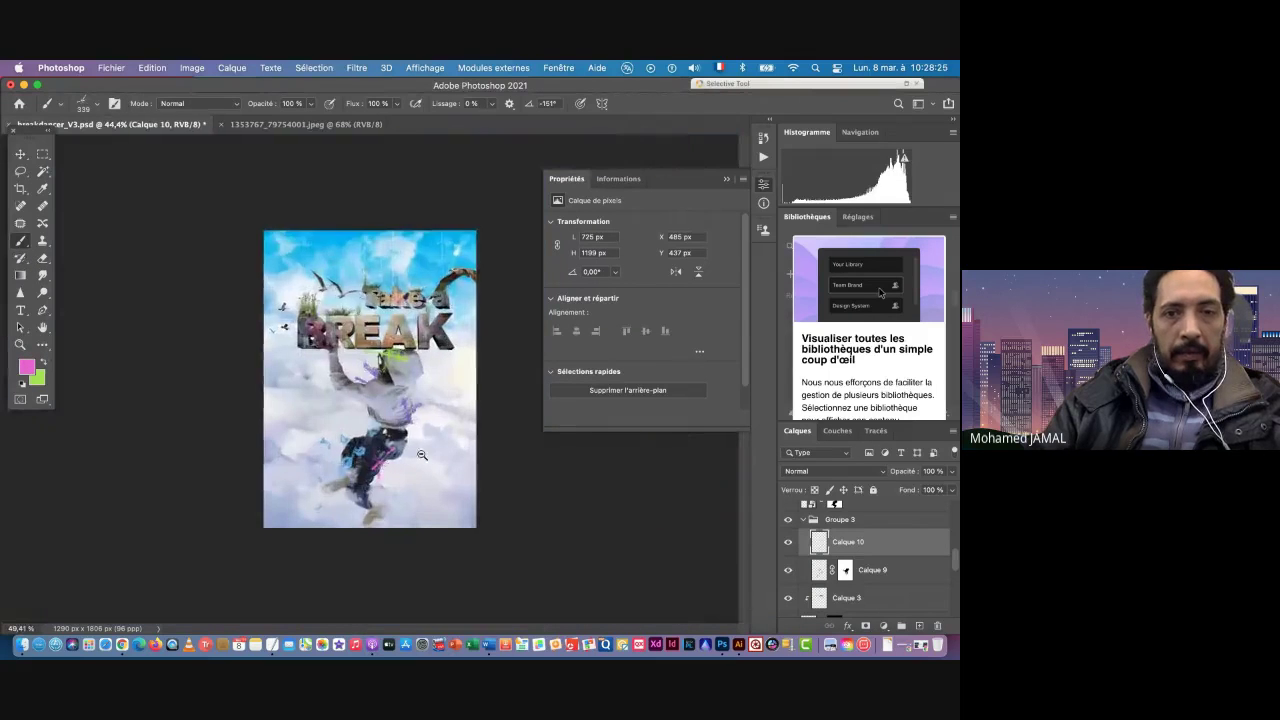
scroll(421, 455, "up", 4)
scroll(383, 466, "up", 1)
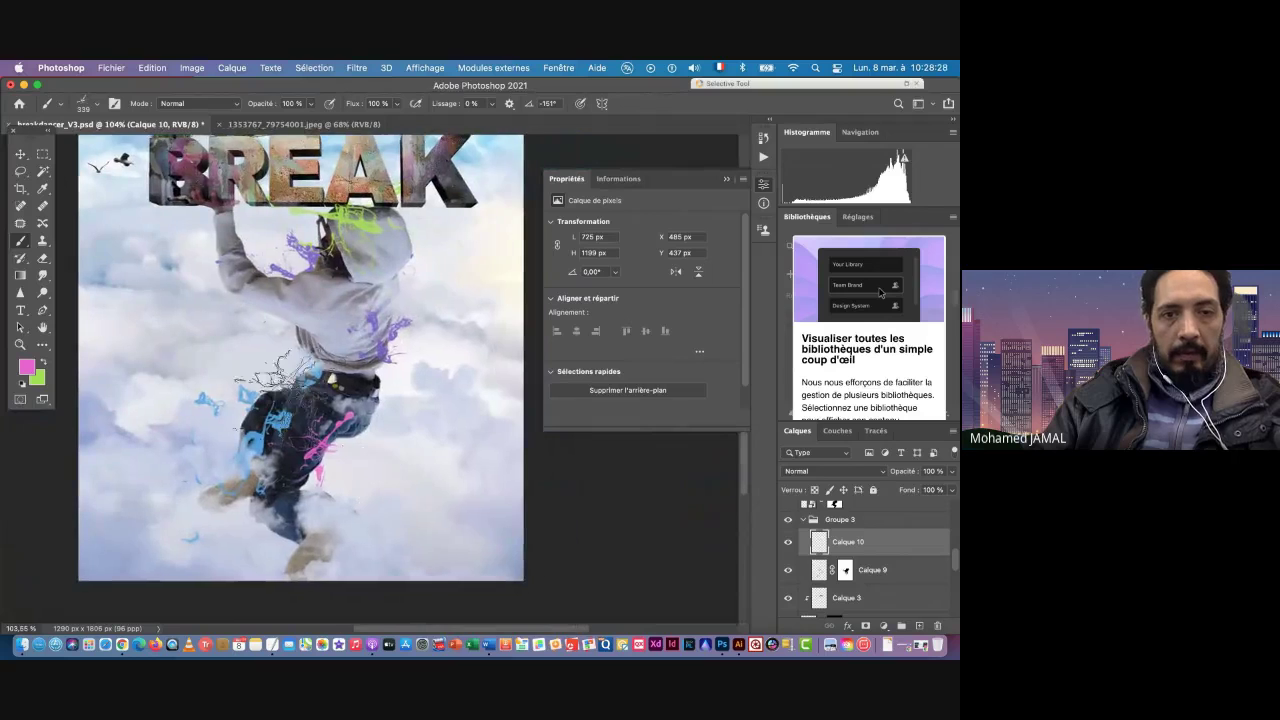
right_click(175, 275)
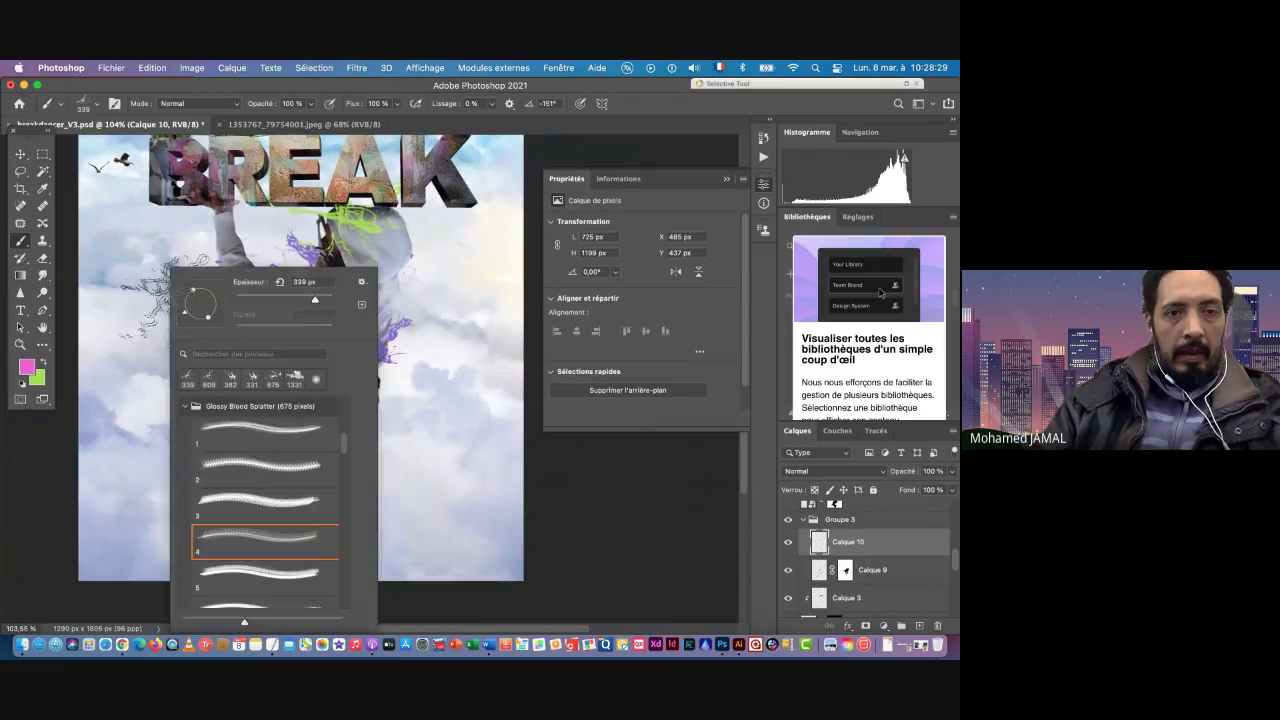
left_click(230, 571)
left_click(193, 92)
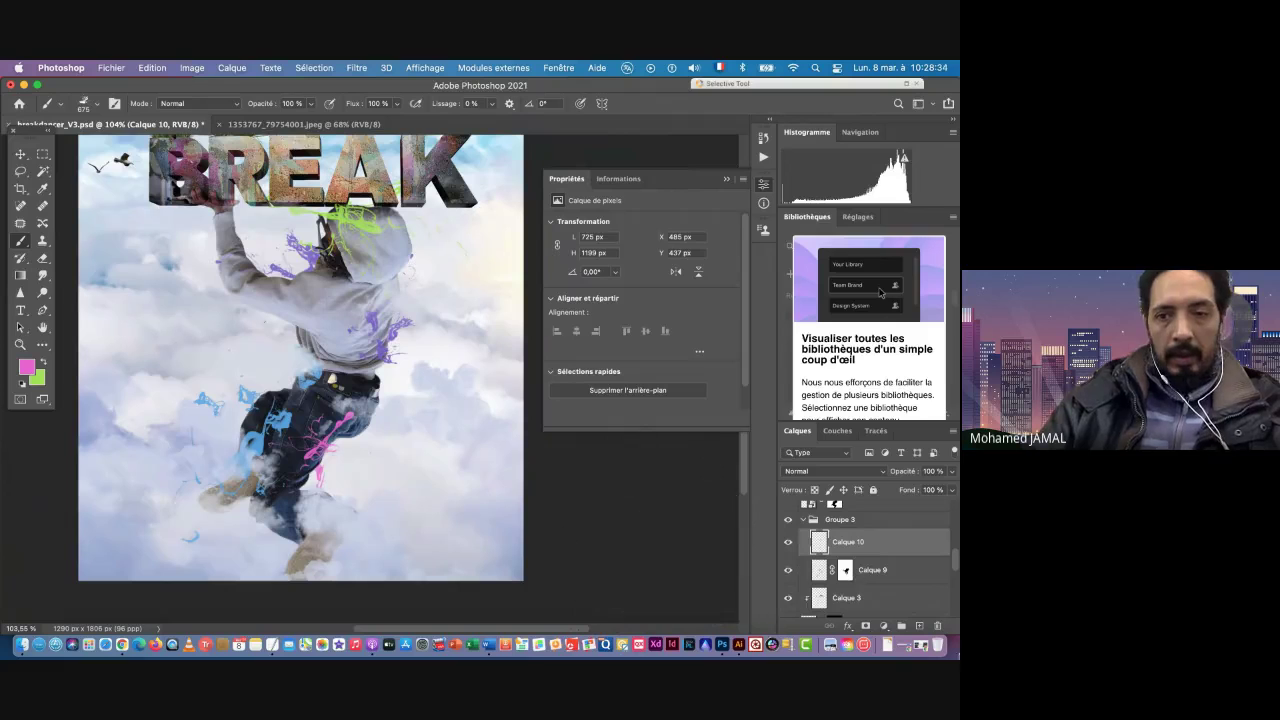
left_click(919, 626)
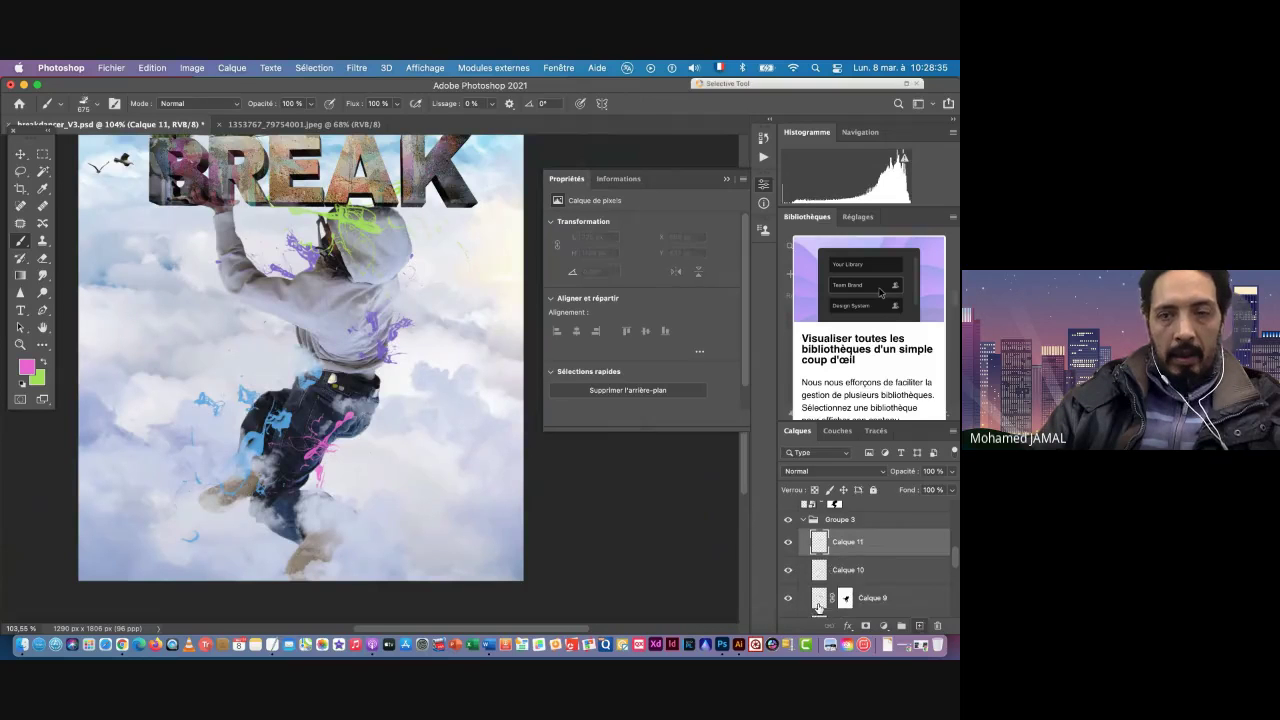
Step: Set the foreground colour to light cyan, about #62dae8, for the splatter brush
left_click(27, 367)
left_click_drag(655, 337, 655, 300)
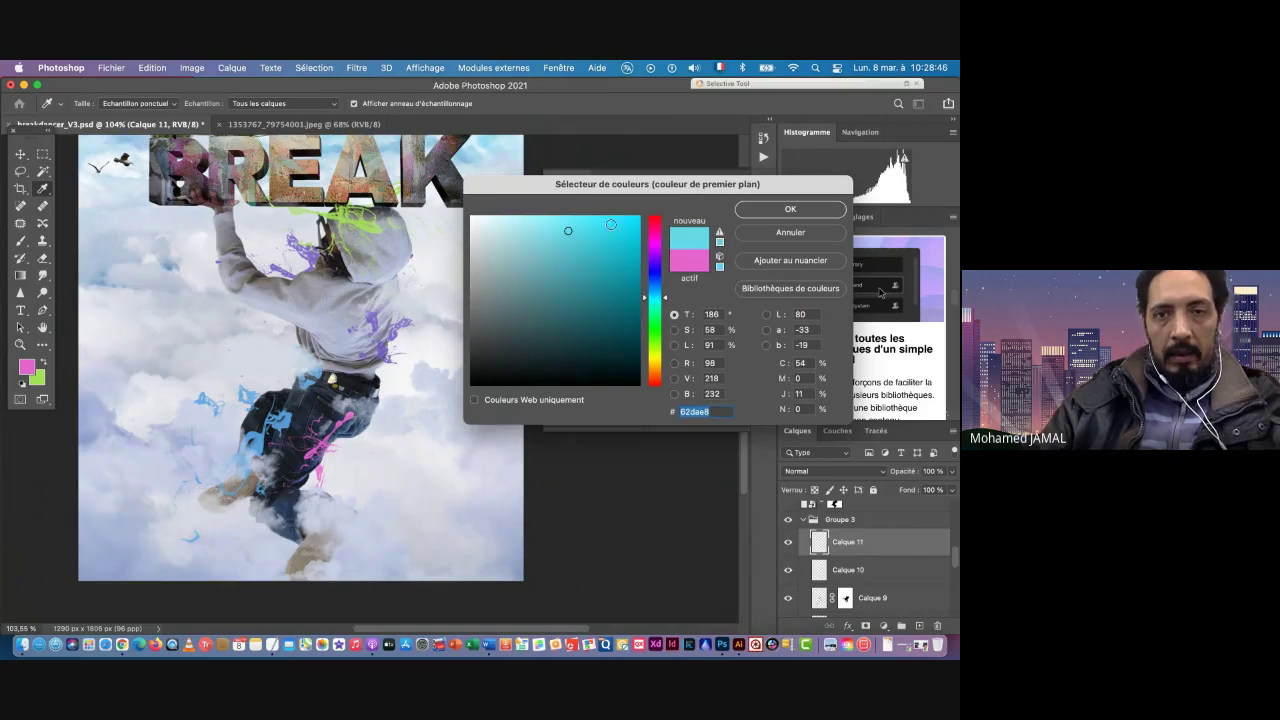
left_click(772, 211)
key("b")
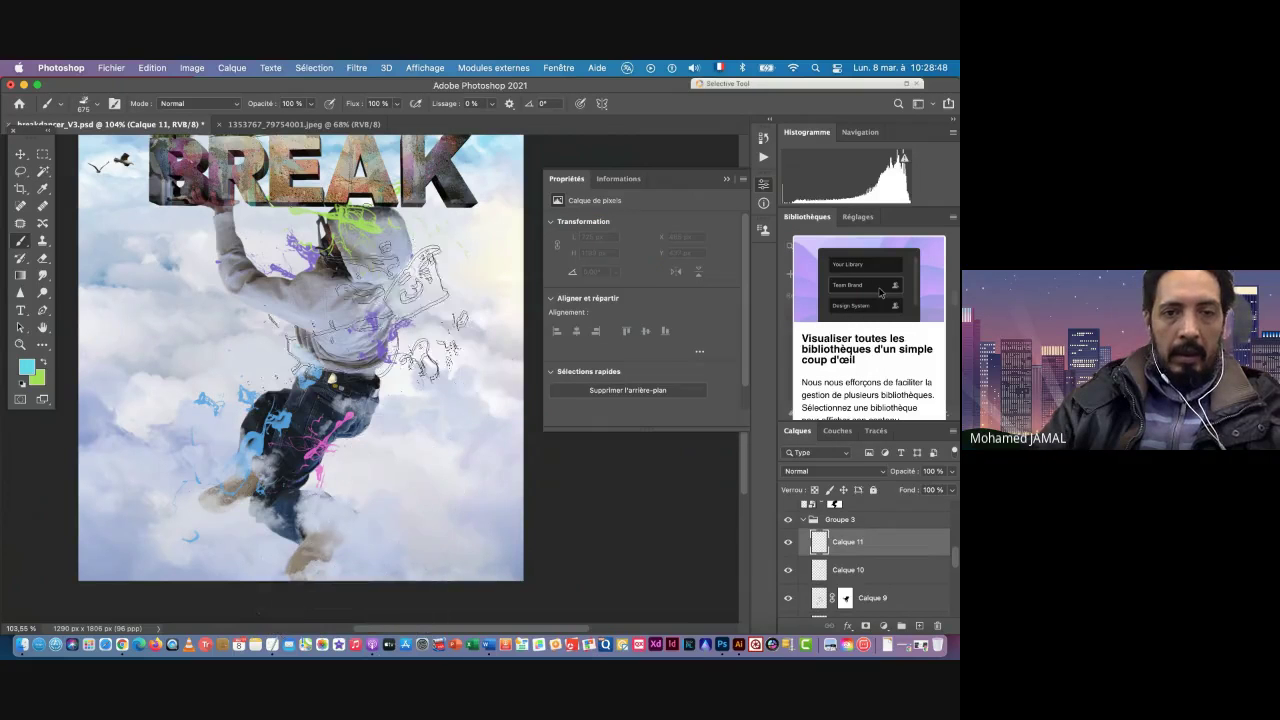
Step: Stamp one cyan splatter, about 675 by 581 px, across the dancer's back and the clouds beside it on Calque 11
left_click(425, 258)
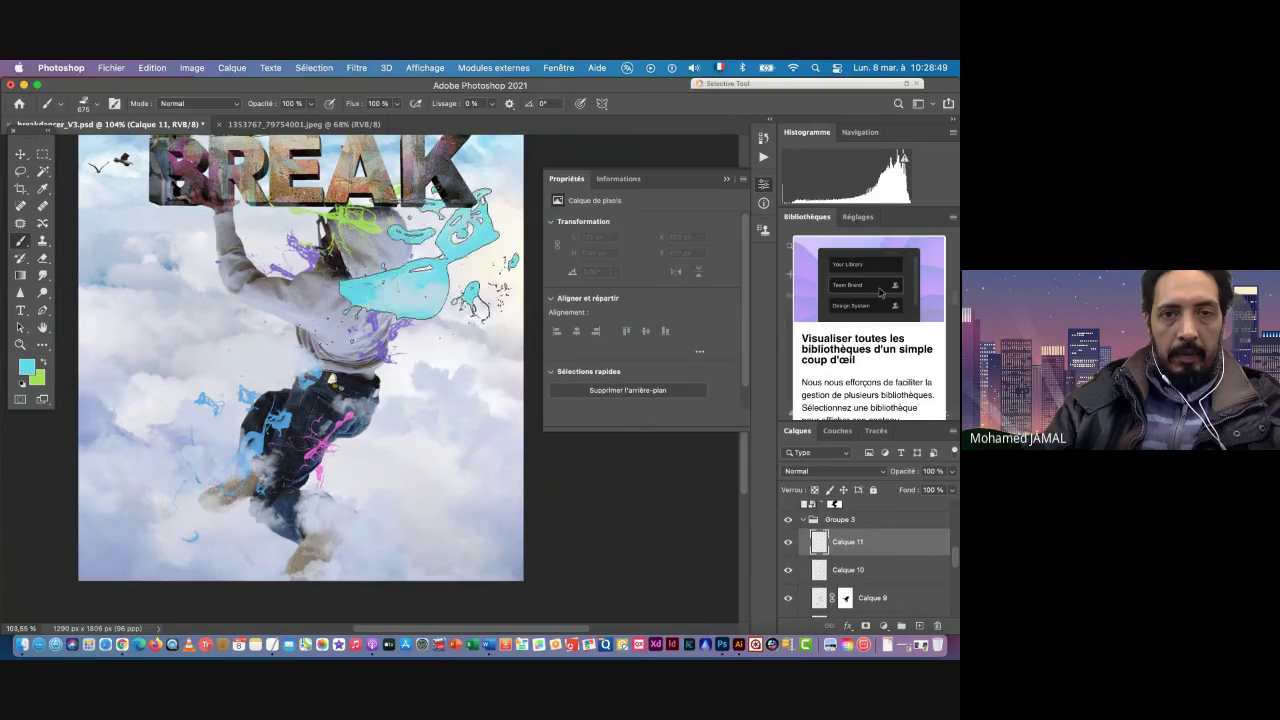
key("super+z")
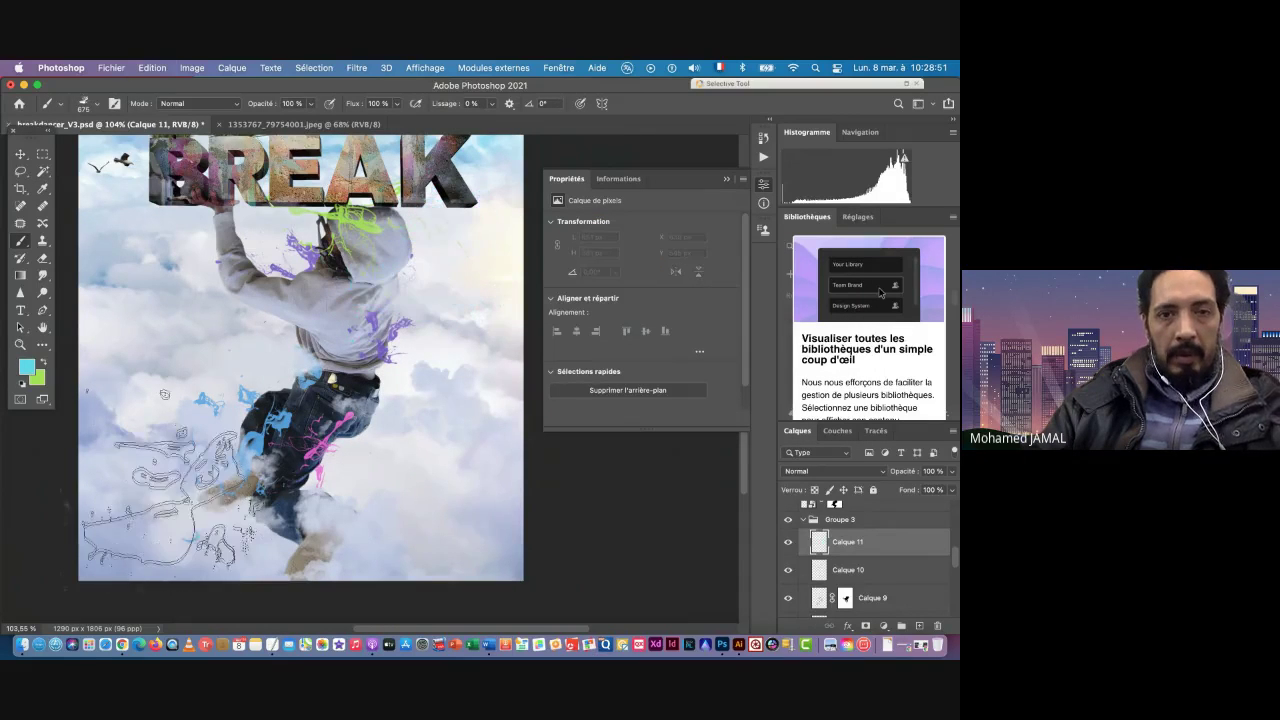
left_click(285, 330)
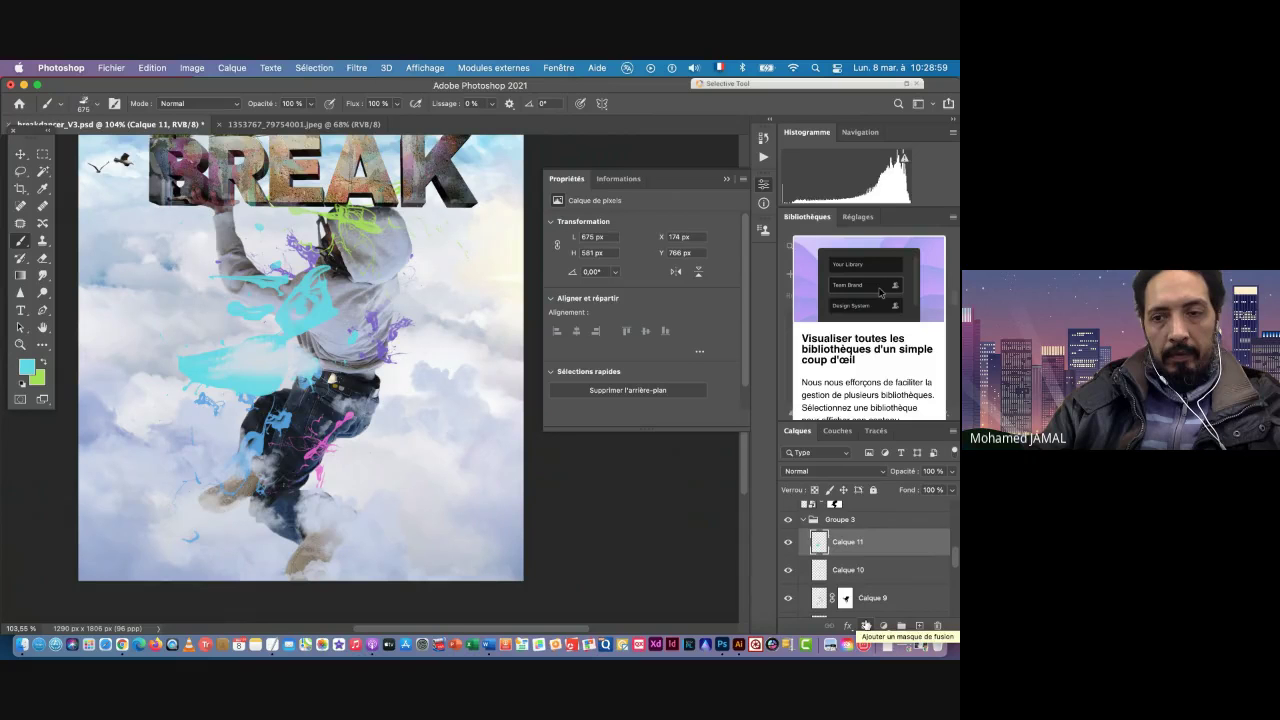
Step: Add a mask to Calque 11 and paint black splatters over the cyan paint within the silhouette loaded from Arrière-plan copie's mask
left_click(866, 626)
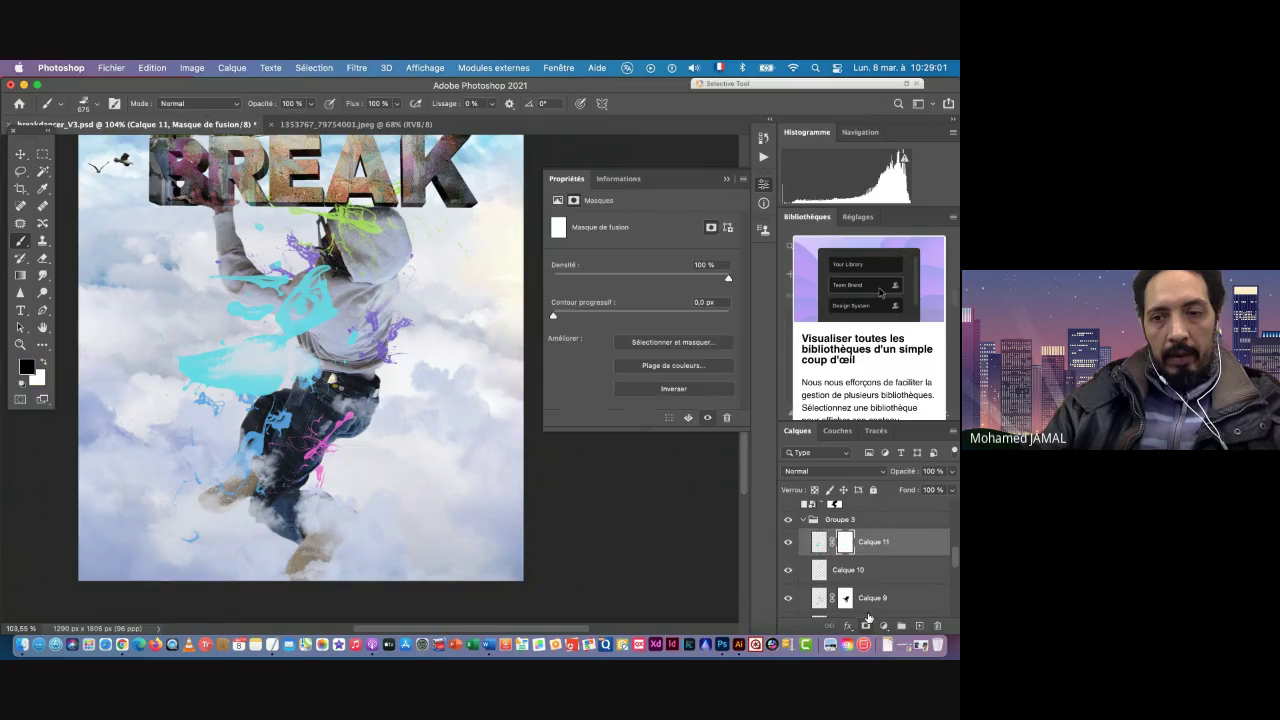
scroll(868, 592, "down", 1)
scroll(866, 590, "down", 2)
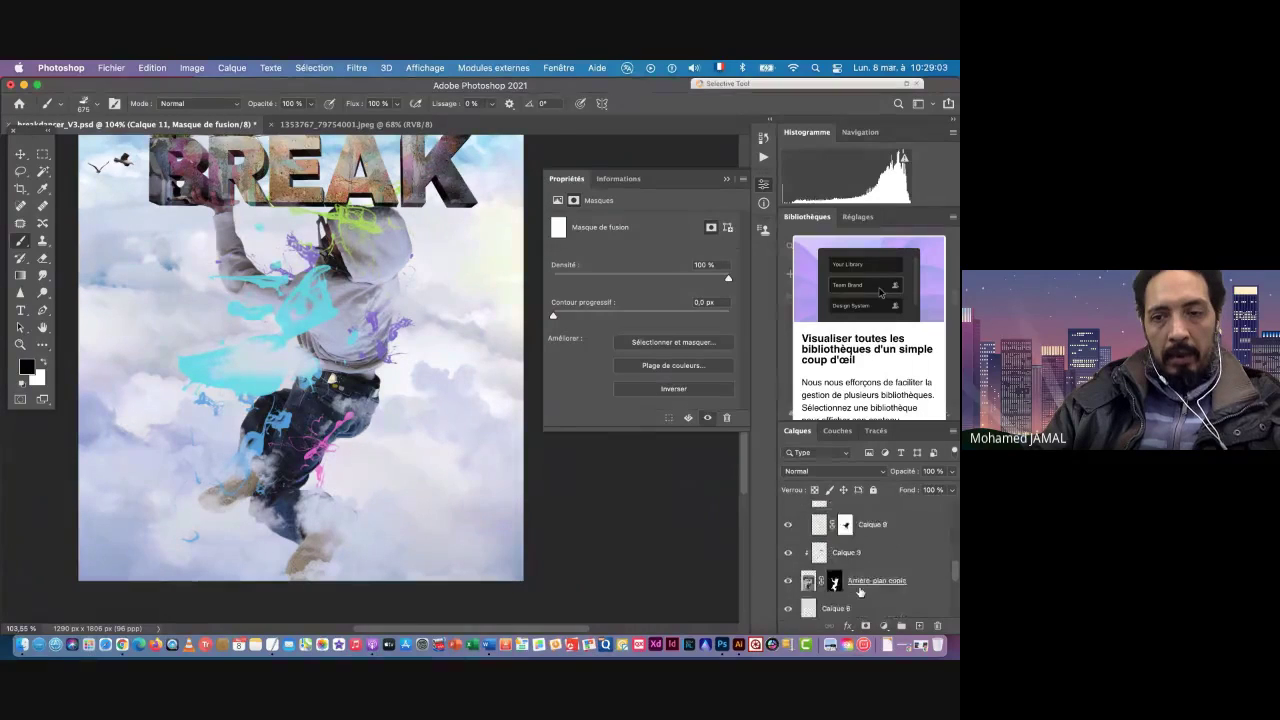
left_click(835, 563, "super")
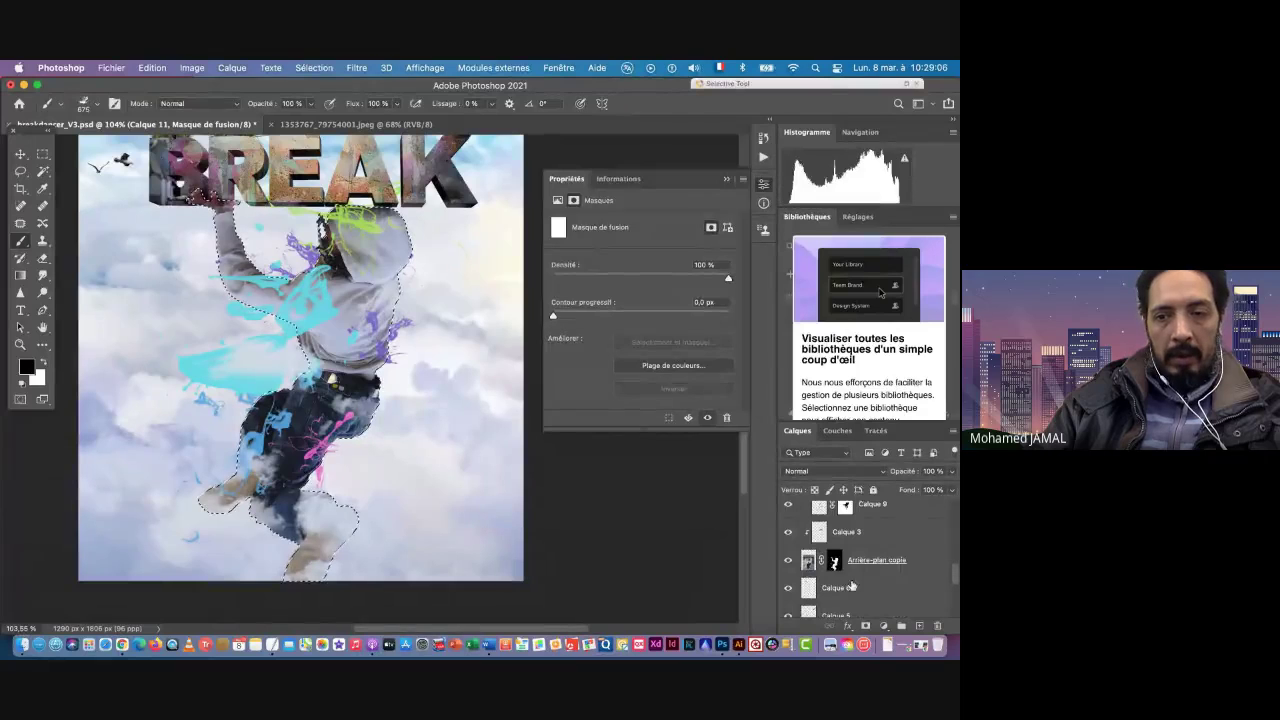
scroll(890, 567, "up", 3)
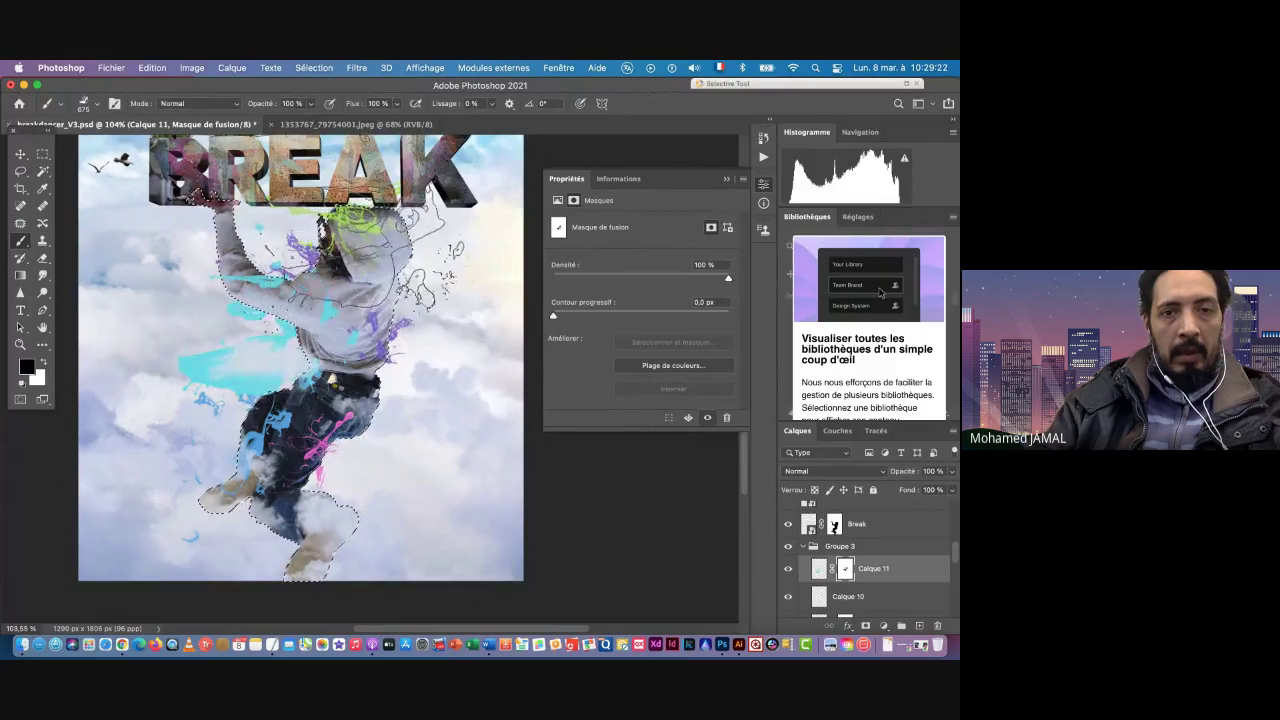
left_click(388, 305)
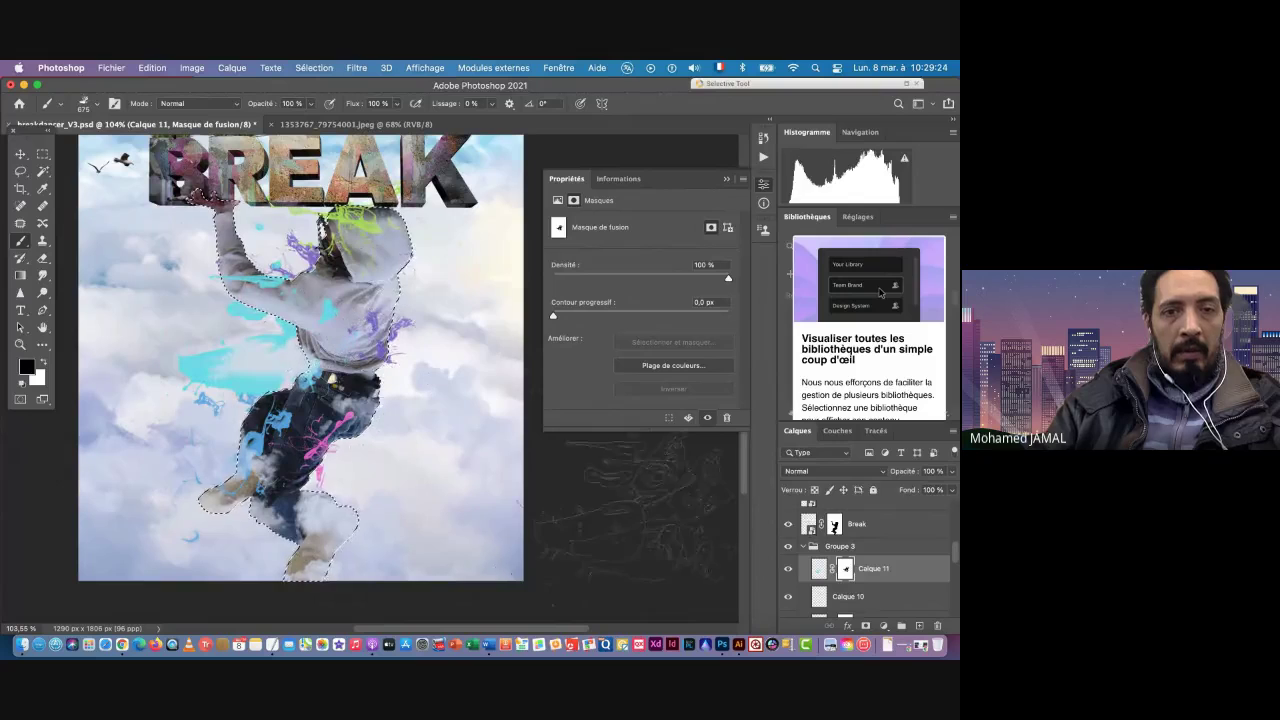
Step: Set the blend mode of Calque 11's splatter to Couleur
left_click(820, 570)
left_click(828, 472)
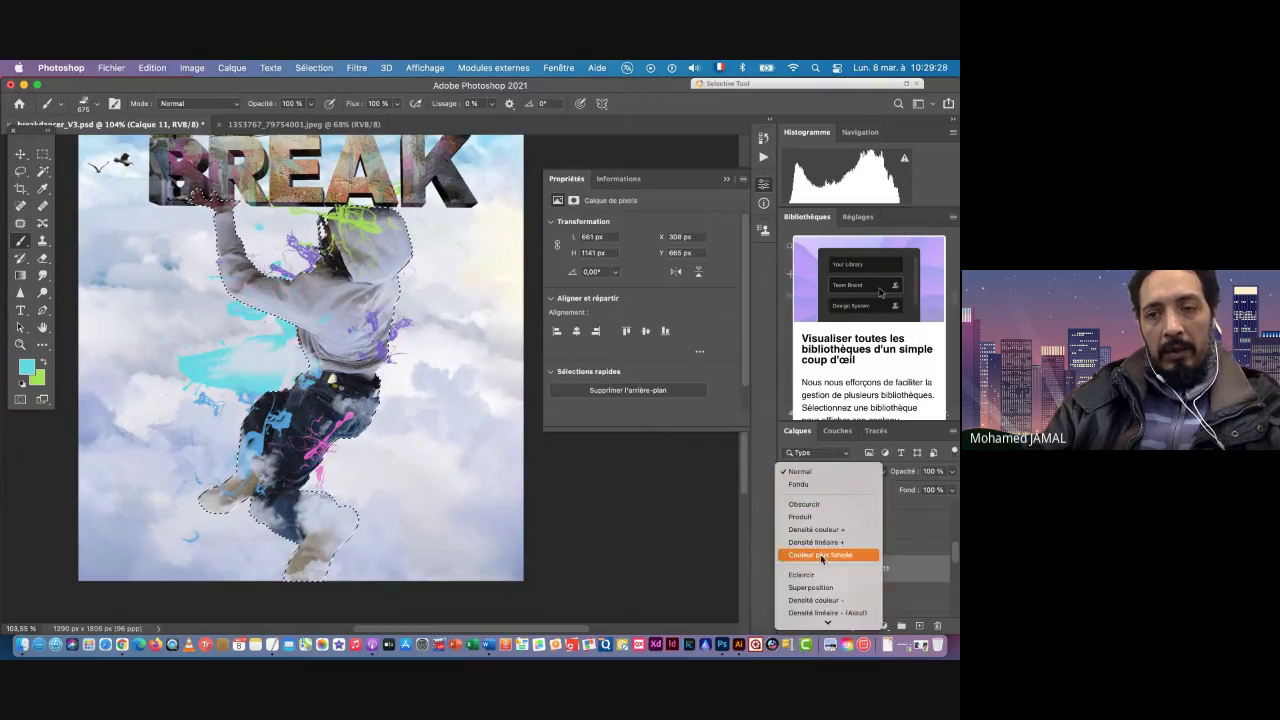
mouse_move(832, 628)
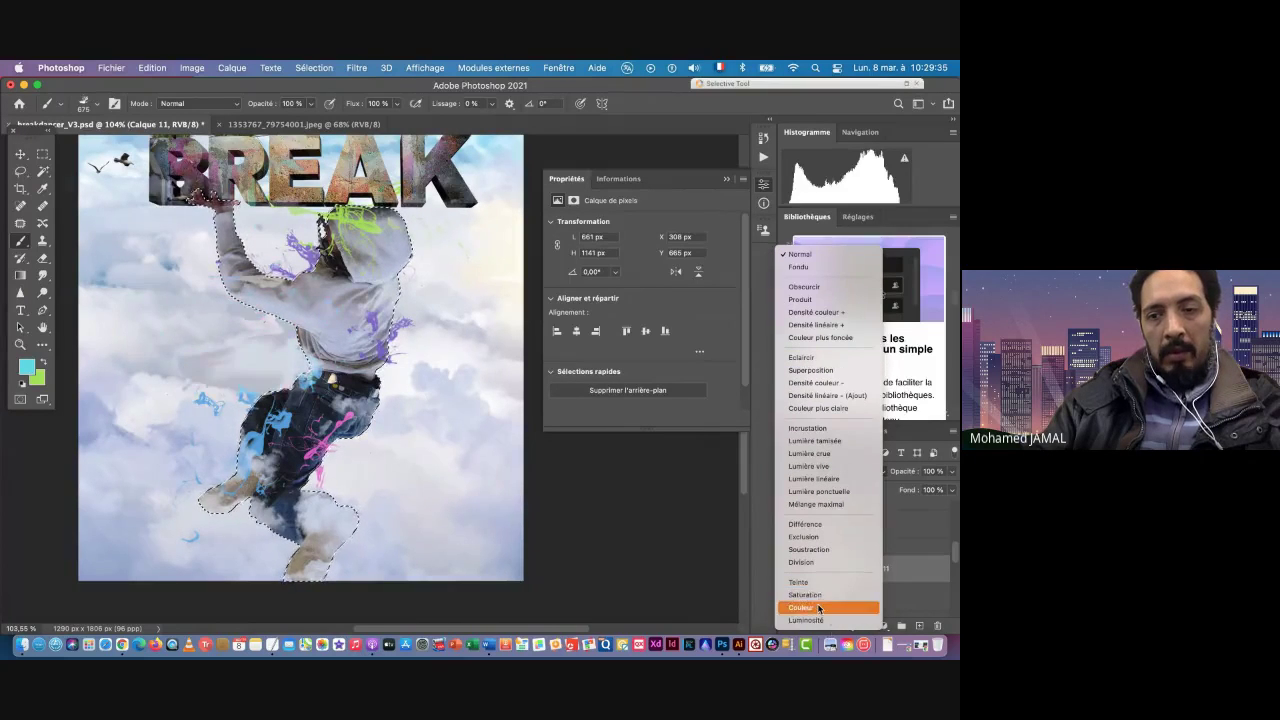
left_click(818, 607)
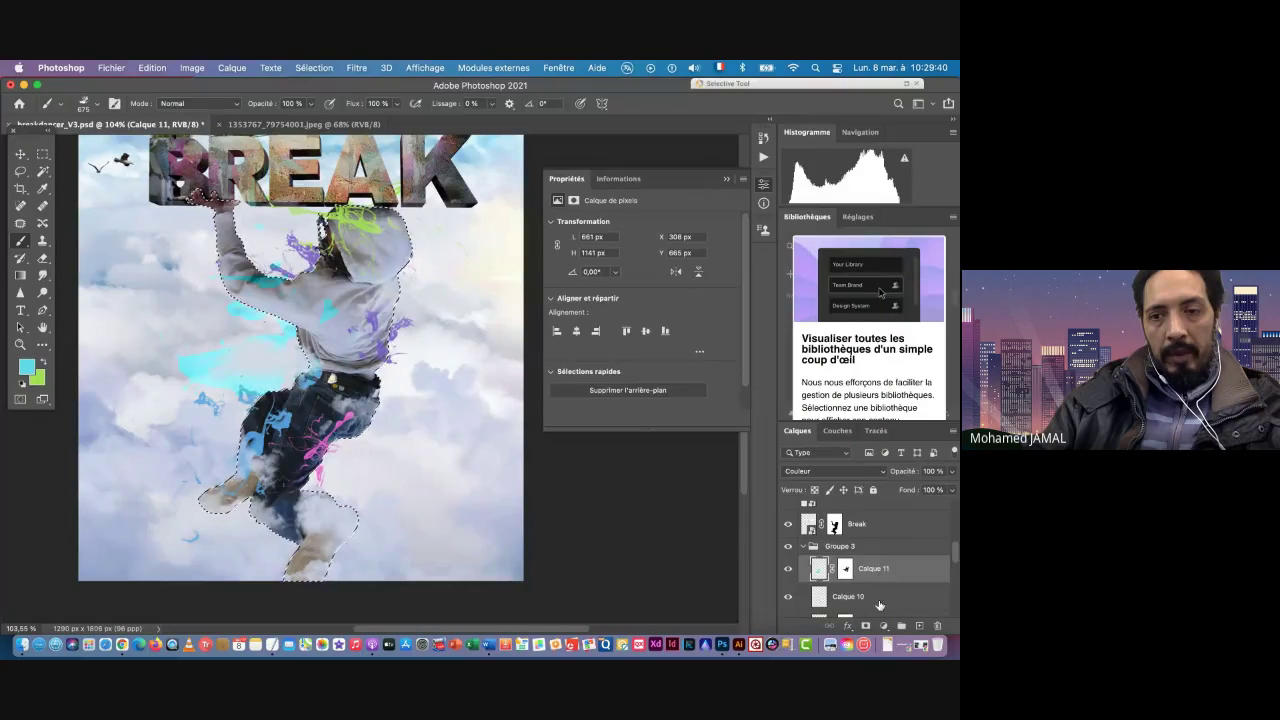
left_click(862, 595)
scroll(903, 604, "down", 2)
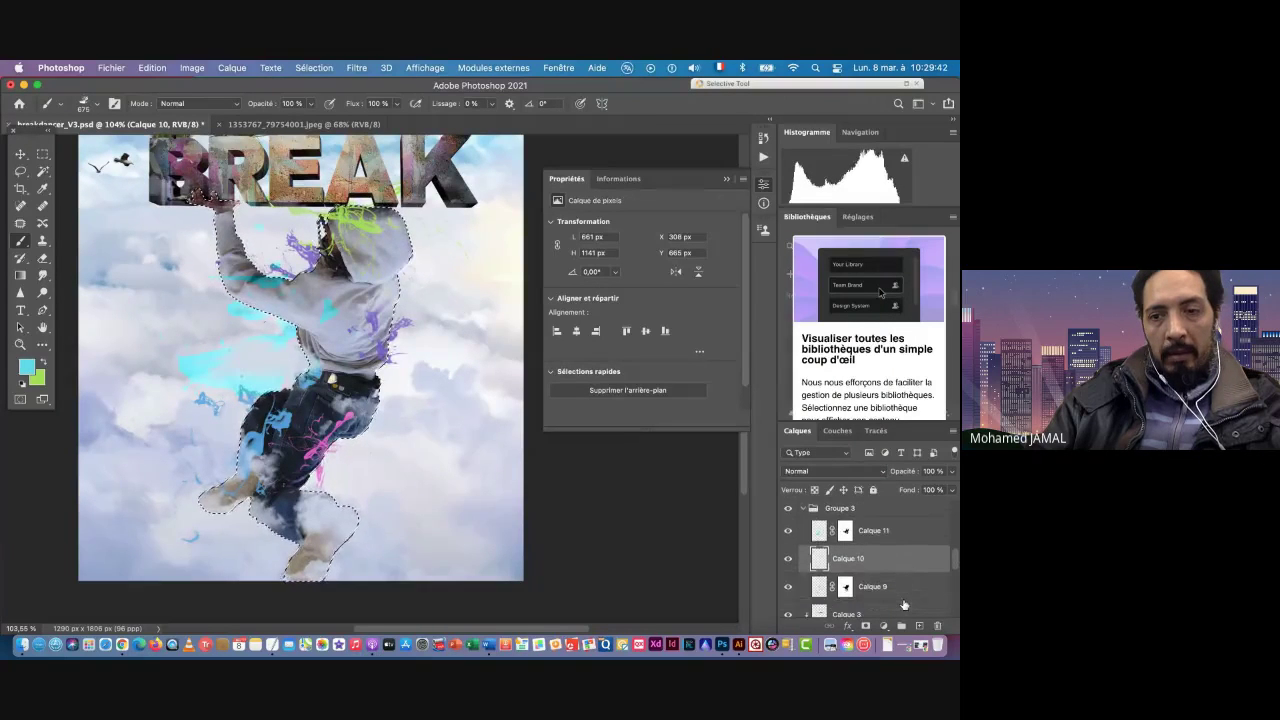
scroll(888, 592, "down", 1)
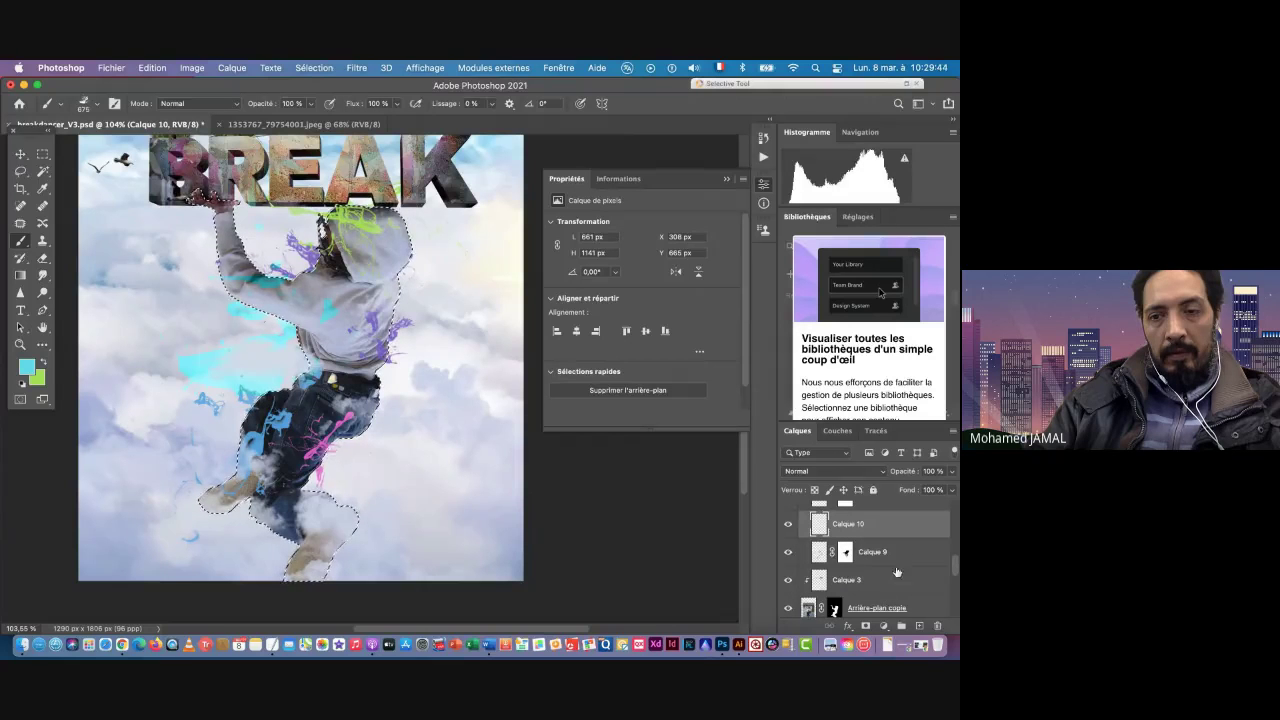
left_click(899, 553, "shift")
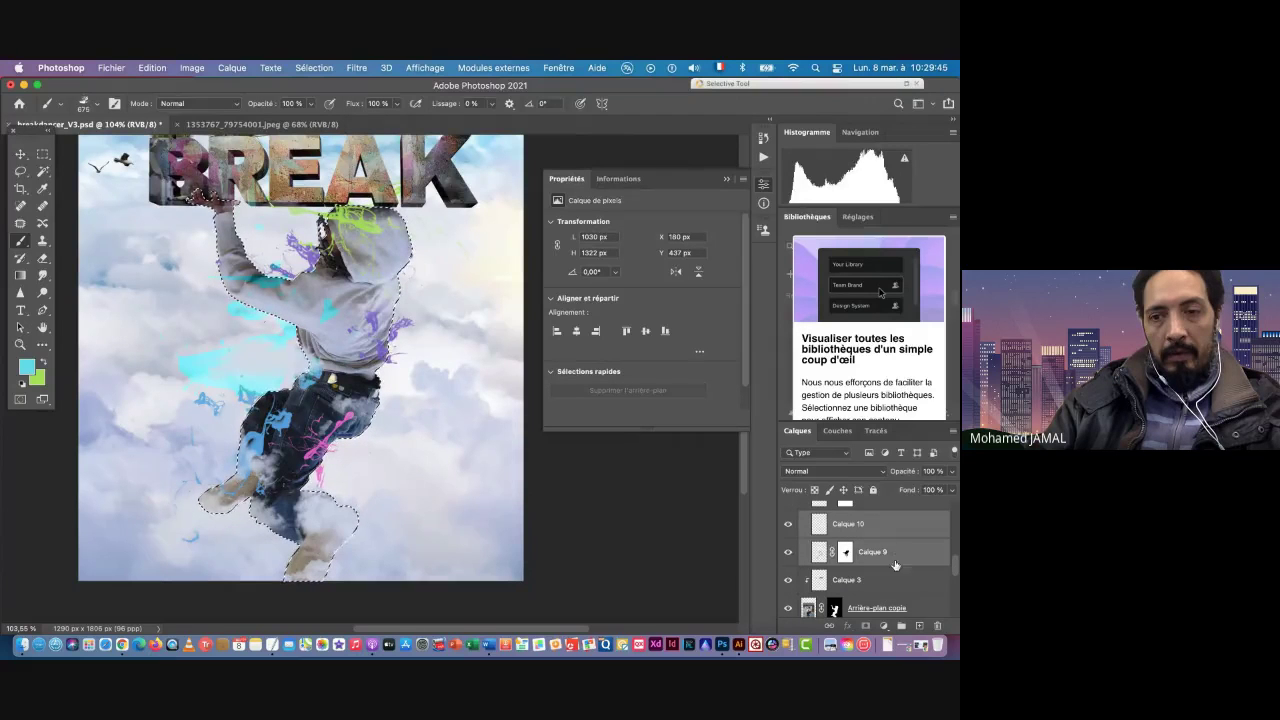
left_click(825, 474)
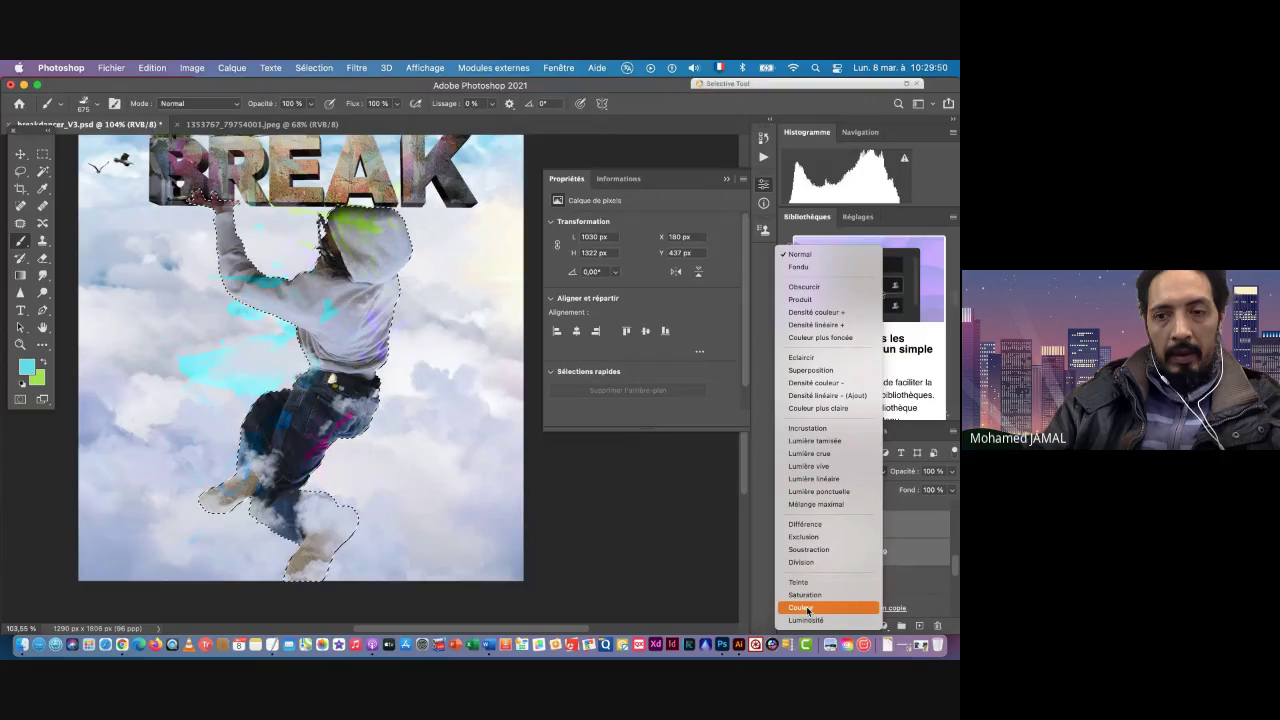
left_click(919, 551)
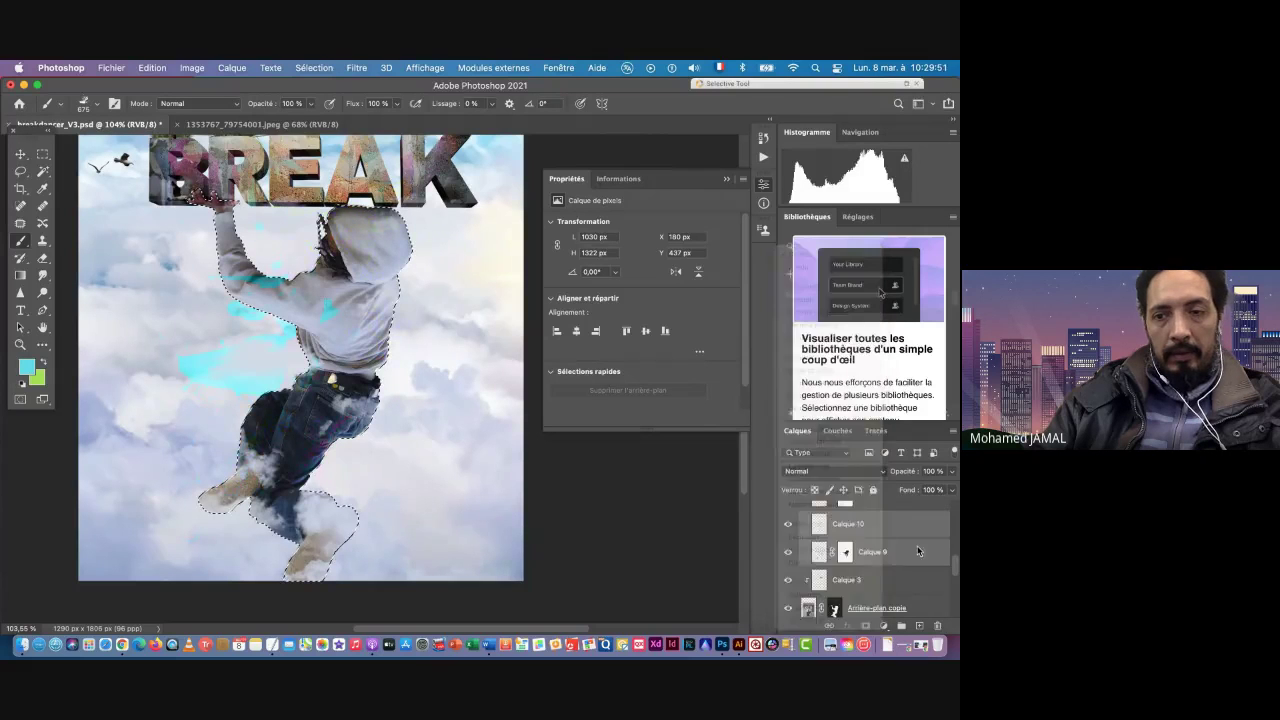
Step: Set the blend mode of Calque 10 to Lumière vive
left_click(888, 533)
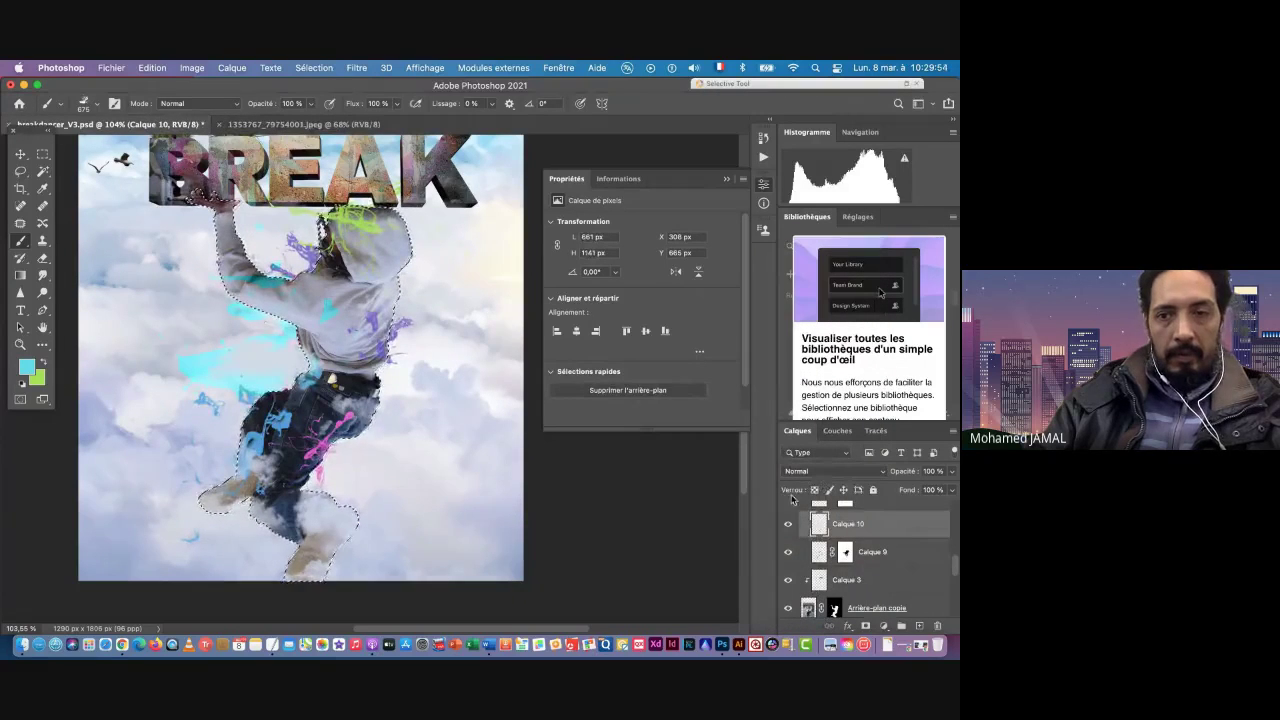
left_click(788, 527)
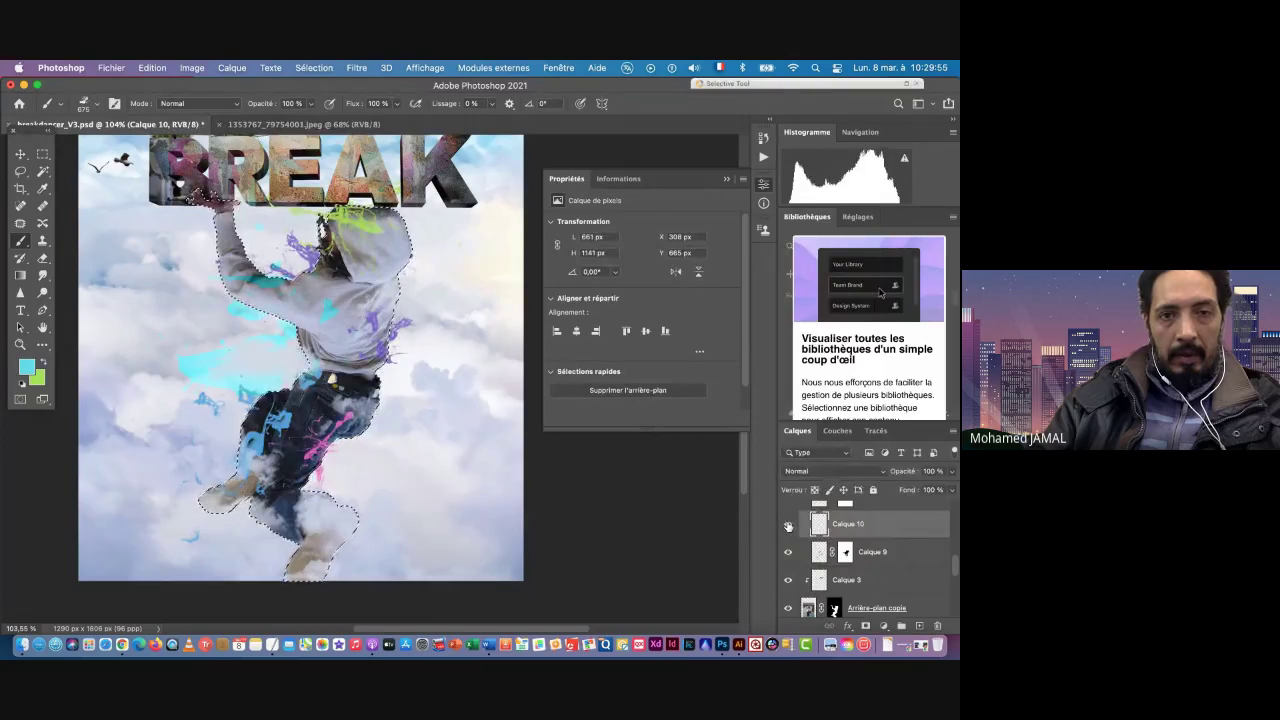
left_click(833, 471)
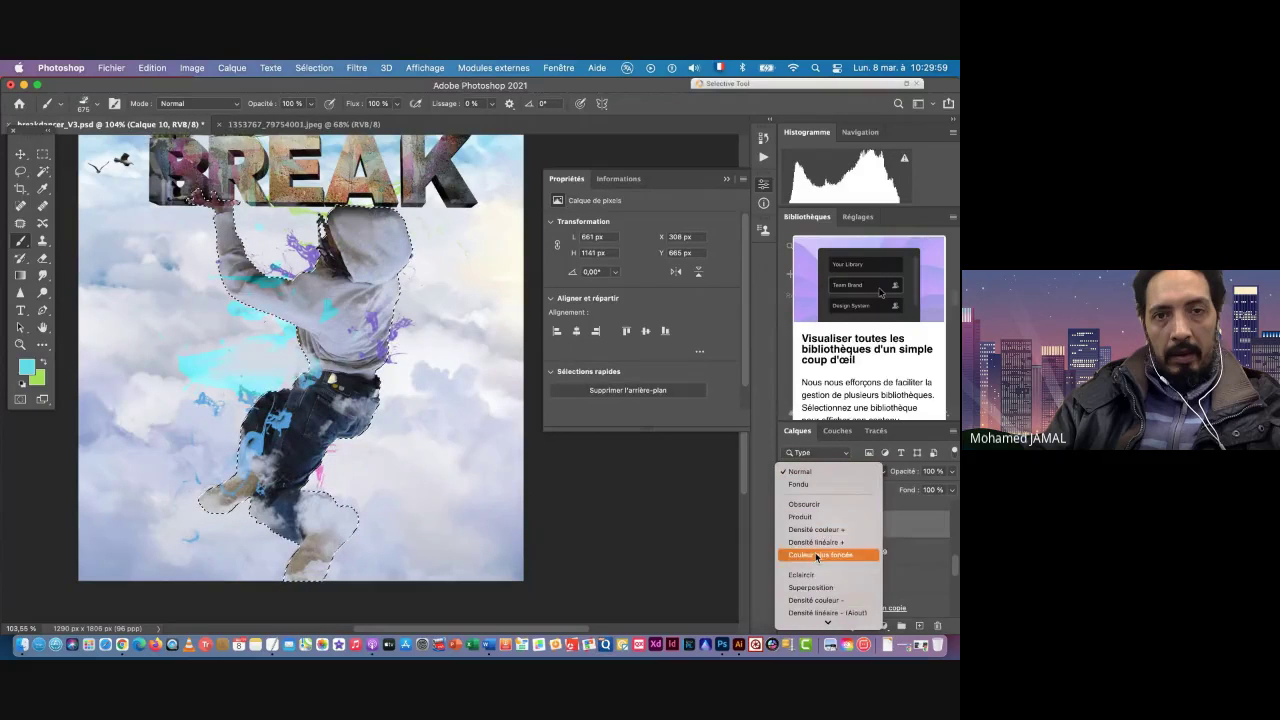
mouse_move(822, 621)
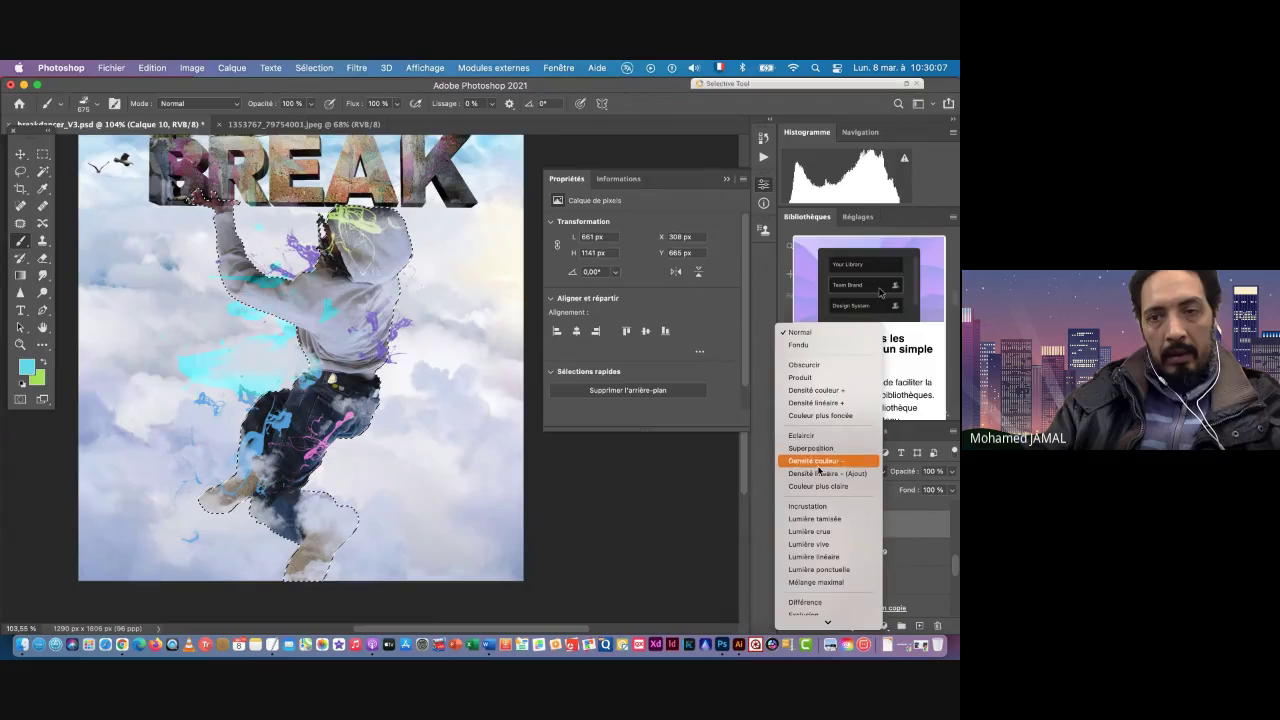
left_click(816, 545)
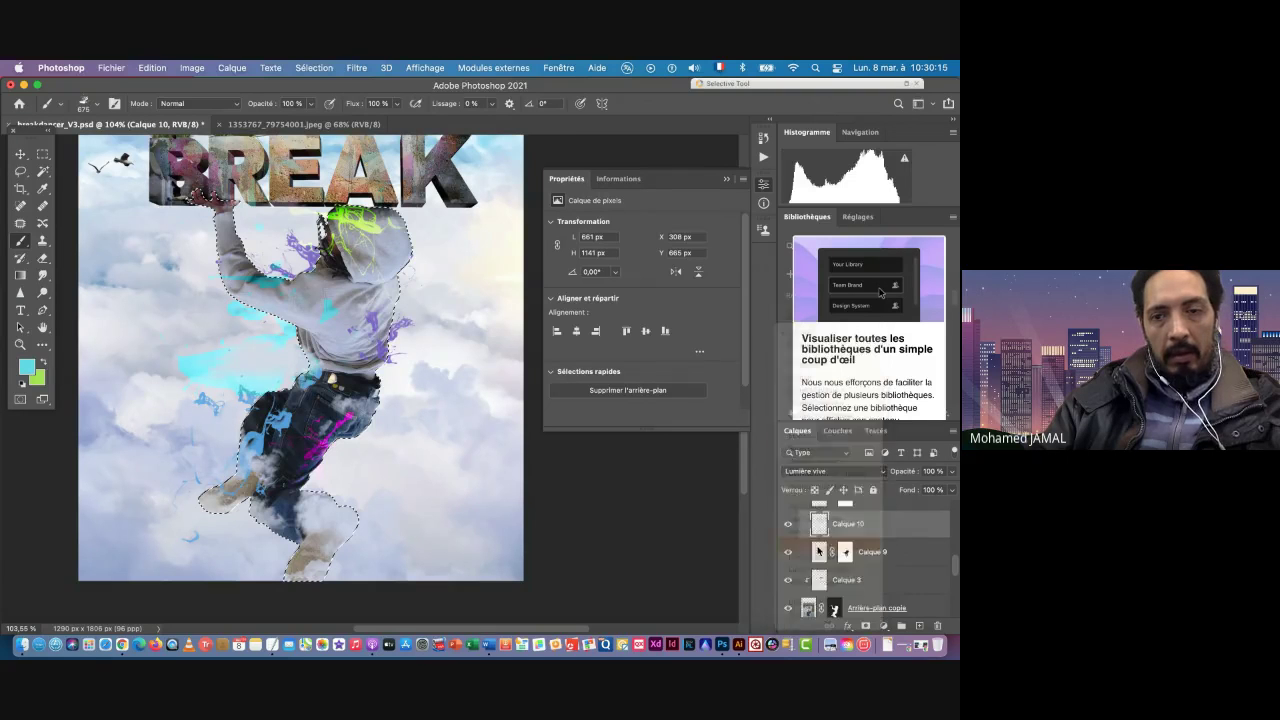
Step: Set the blend mode of Calque 9 to Lumière crue
left_click(880, 552)
left_click(822, 471)
scroll(814, 610, "down", 3)
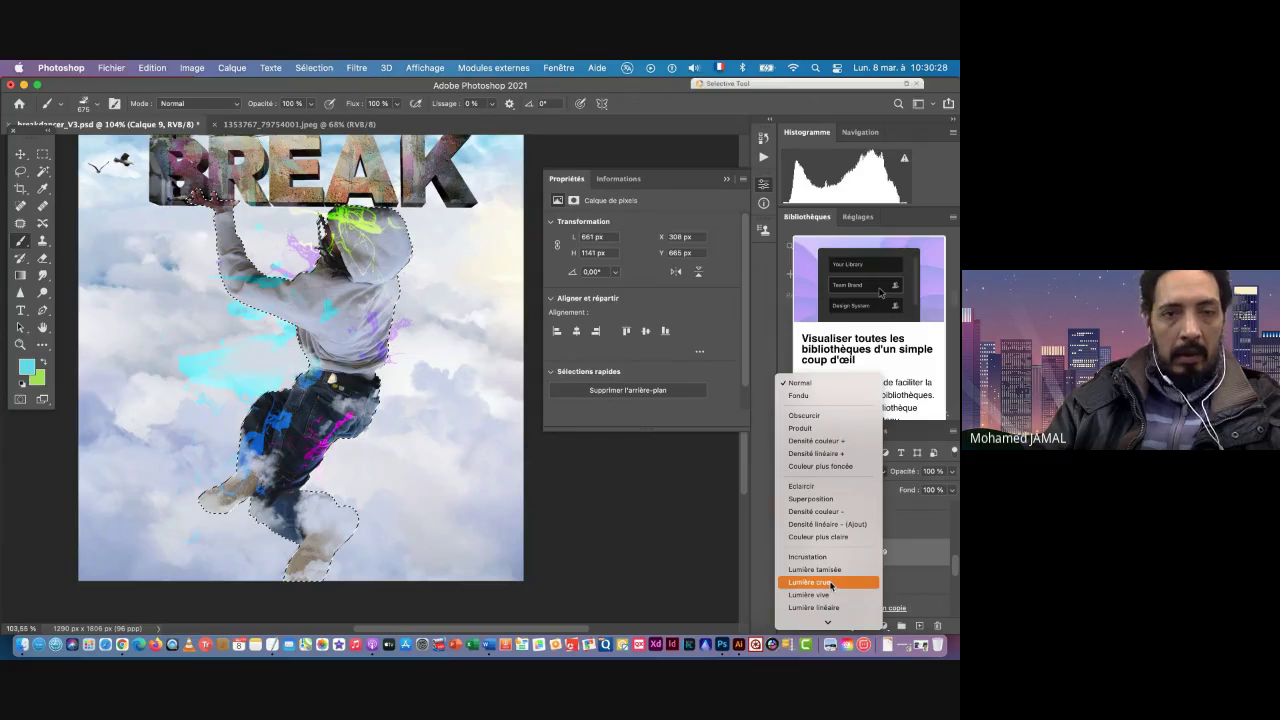
left_click(830, 583)
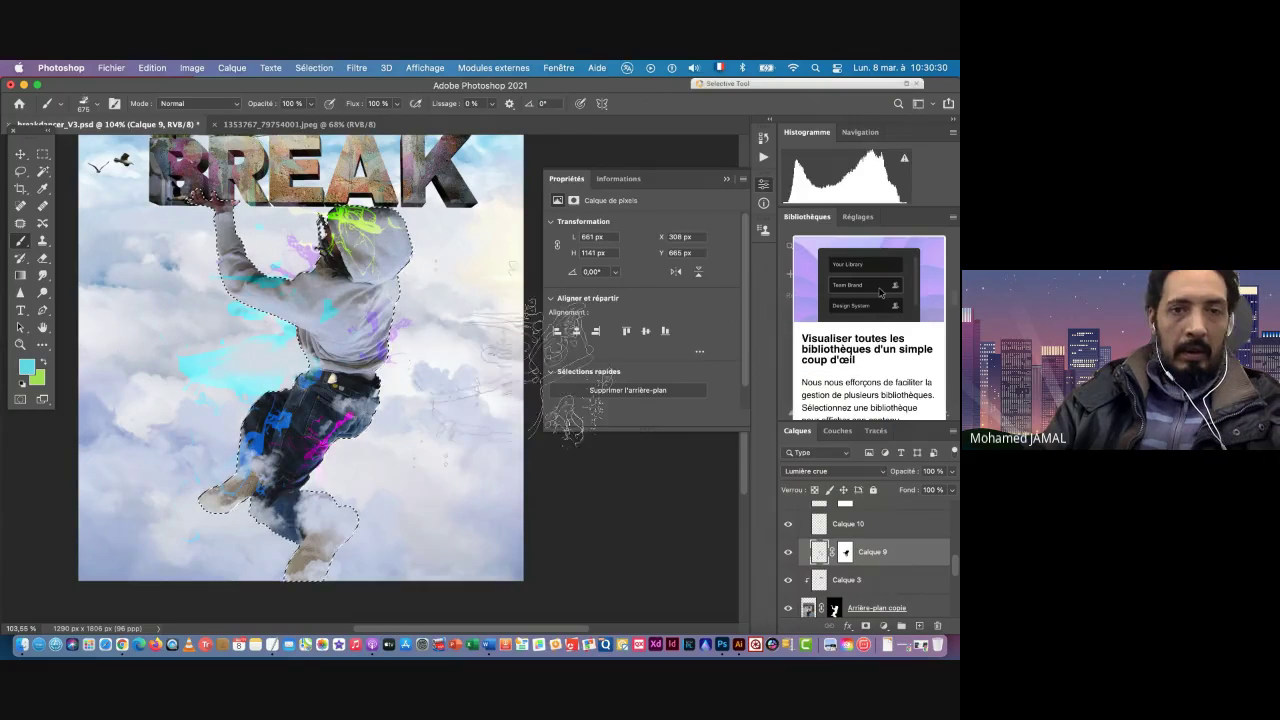
Step: Switch the brush to the 485 px paint-splatter preset
left_click_drag(279, 249, 350, 363)
left_click_drag(371, 375, 300, 429)
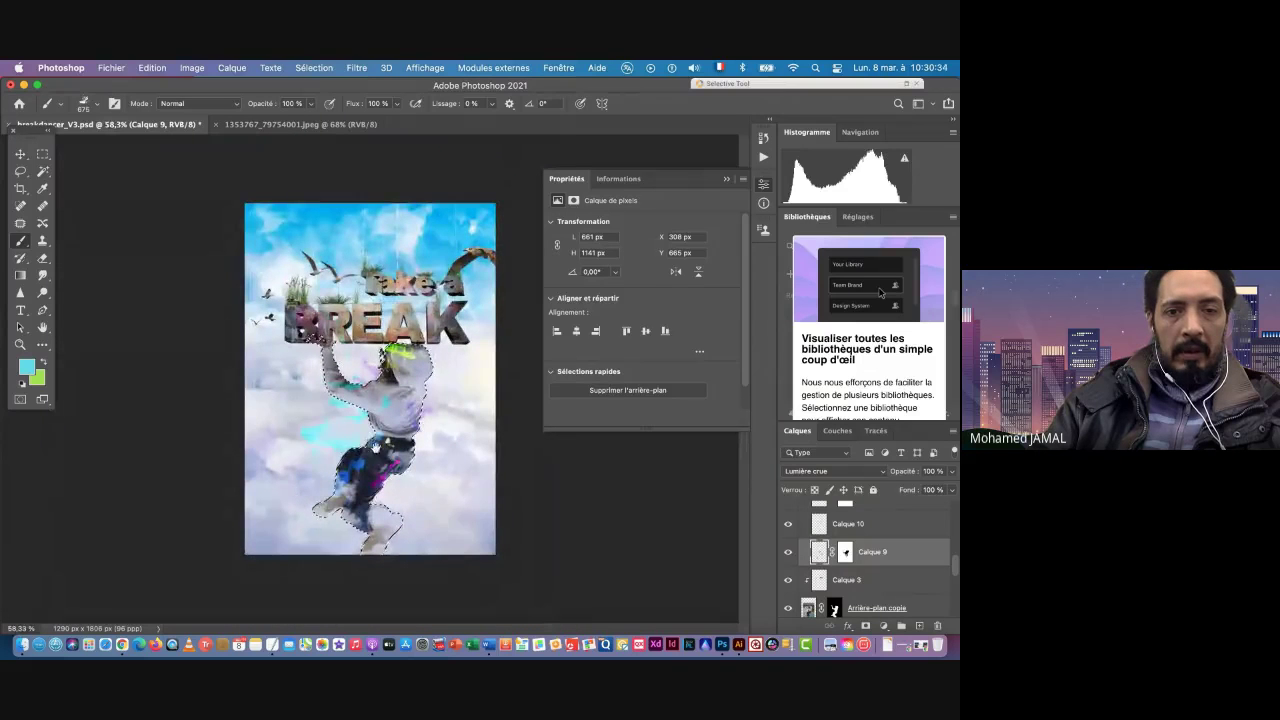
left_click_drag(402, 458, 415, 457)
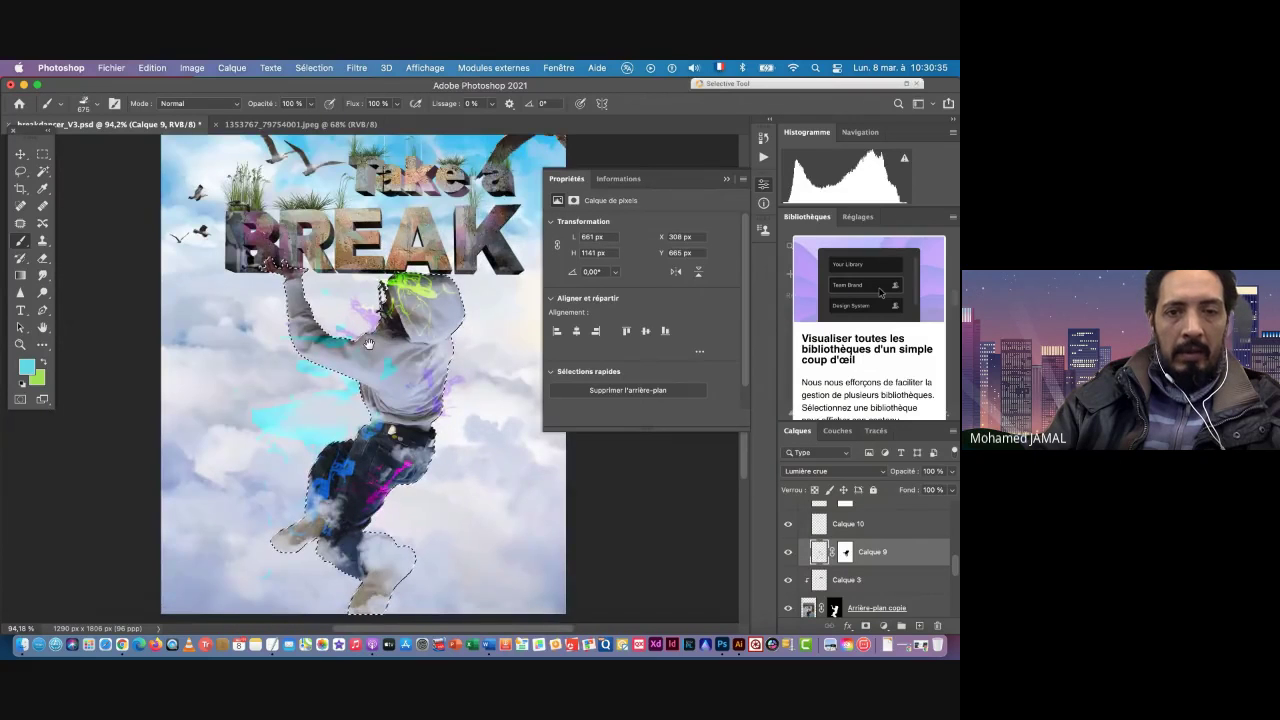
left_click_drag(368, 344, 386, 399)
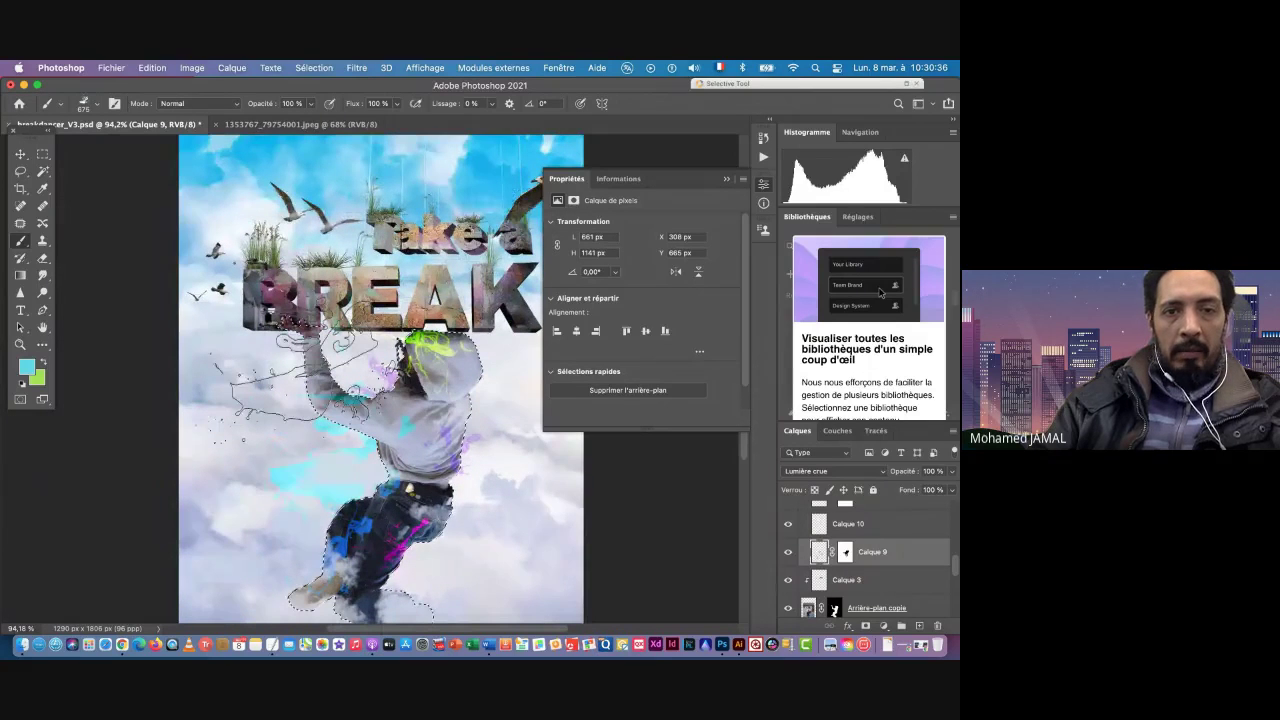
right_click(331, 541)
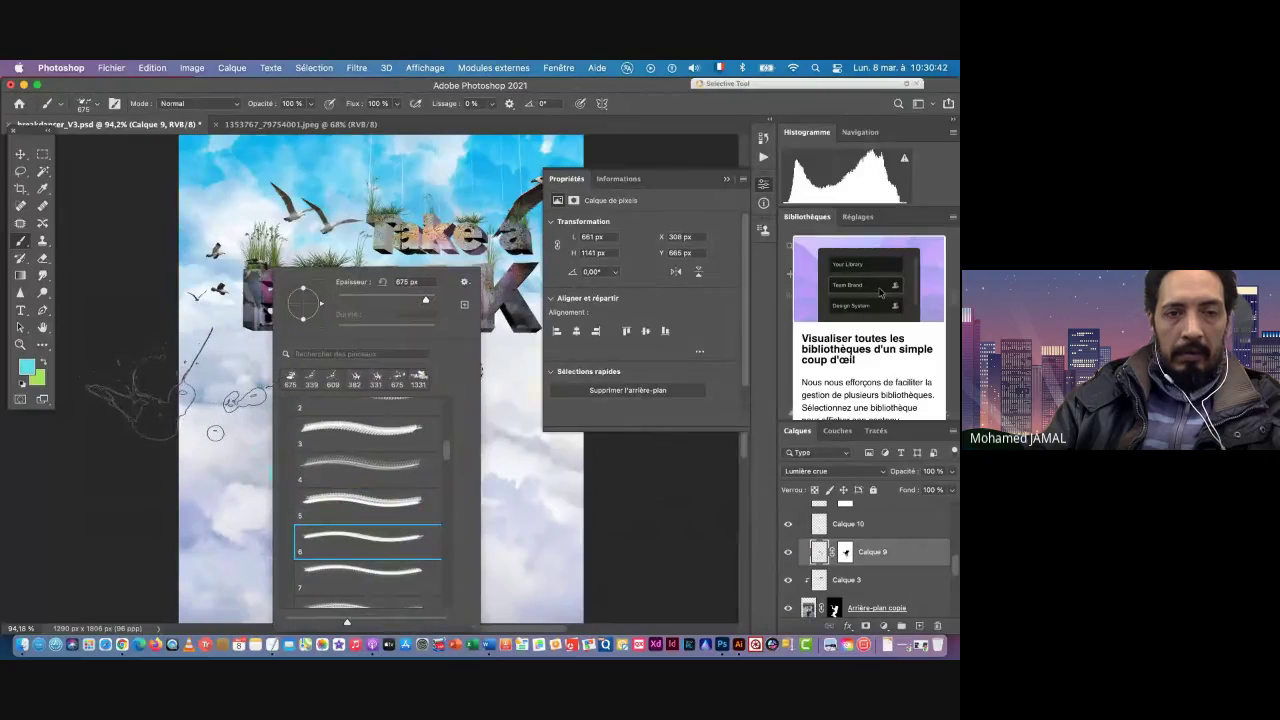
left_click(183, 385)
left_click_drag(256, 432, 196, 434)
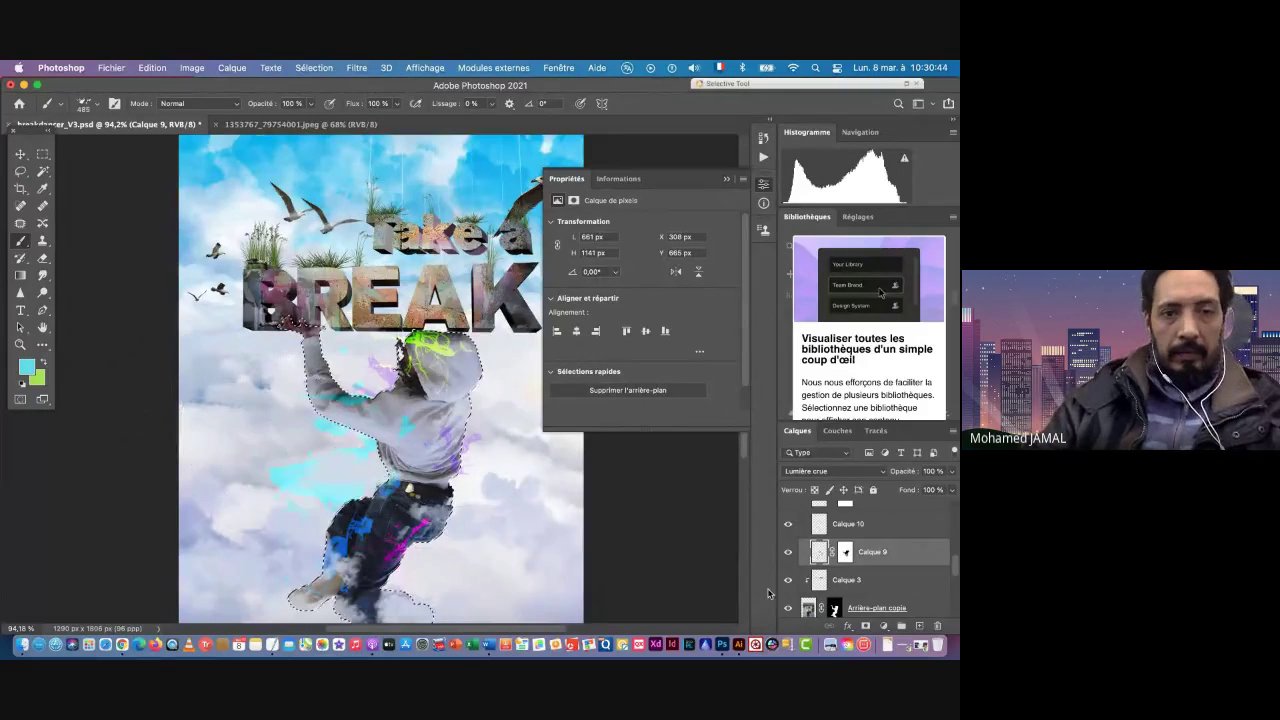
Step: Create a new empty layer directly above Calque 11 in Groupe 3
scroll(851, 573, "up", 3)
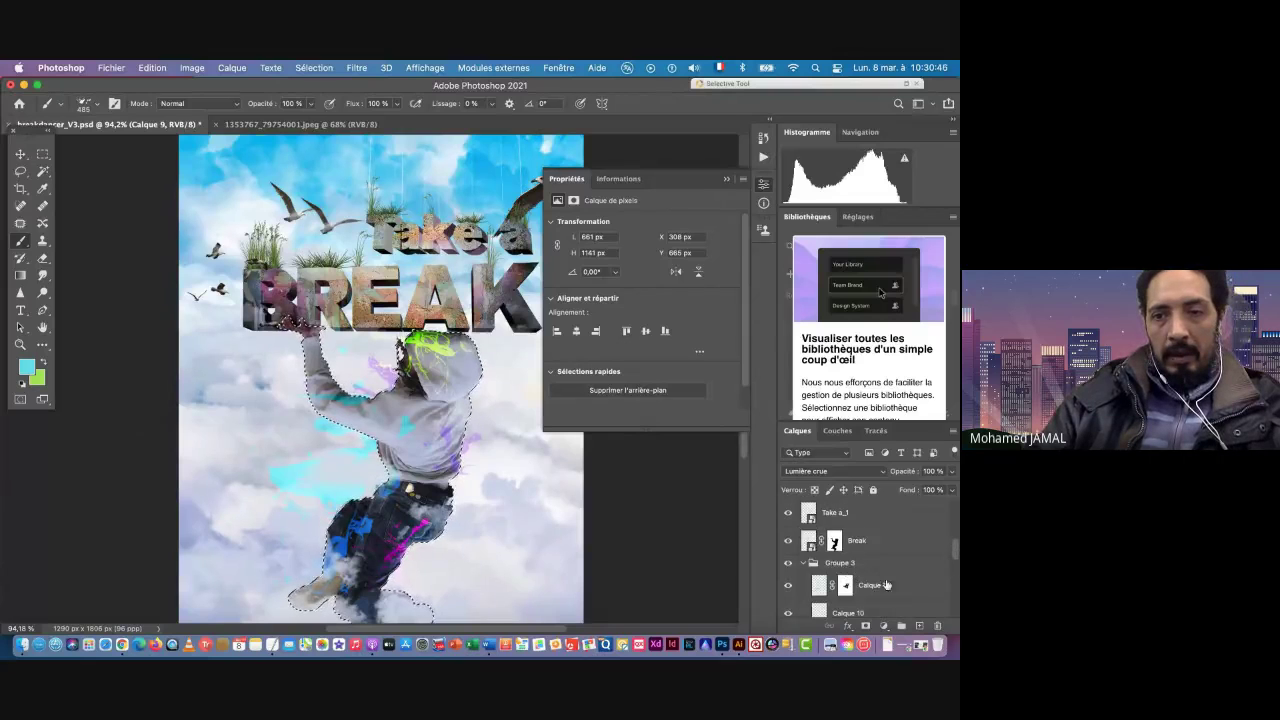
left_click(886, 585)
left_click(919, 626)
Step: Try stamping a cyan splatter over the dancer's raised foot inside the active silhouette selection
left_click_drag(300, 432, 298, 505)
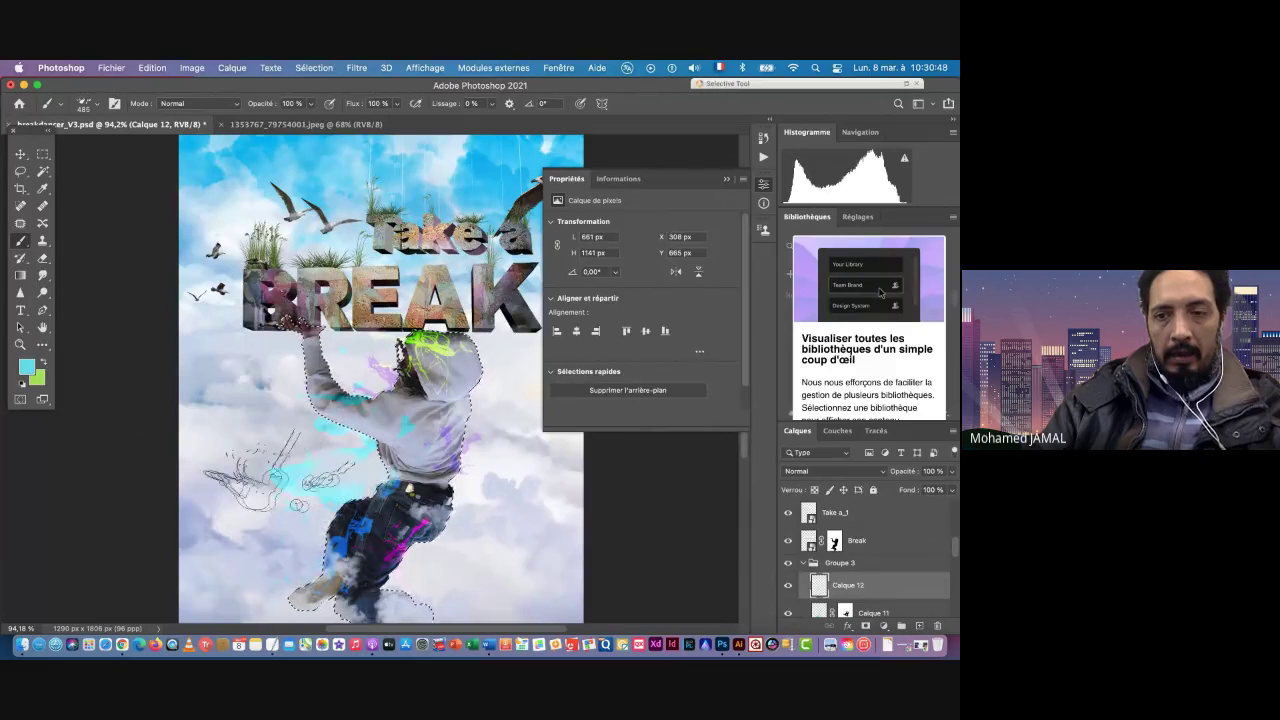
left_click(317, 572)
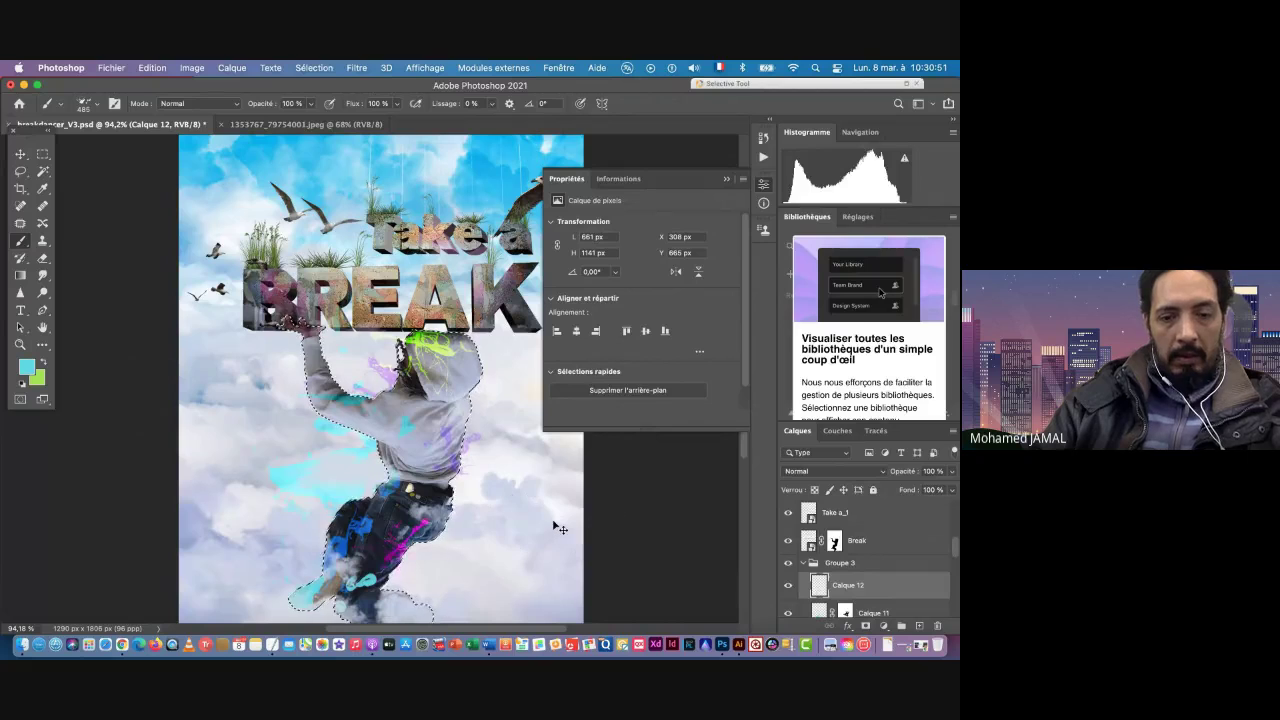
key("super+z")
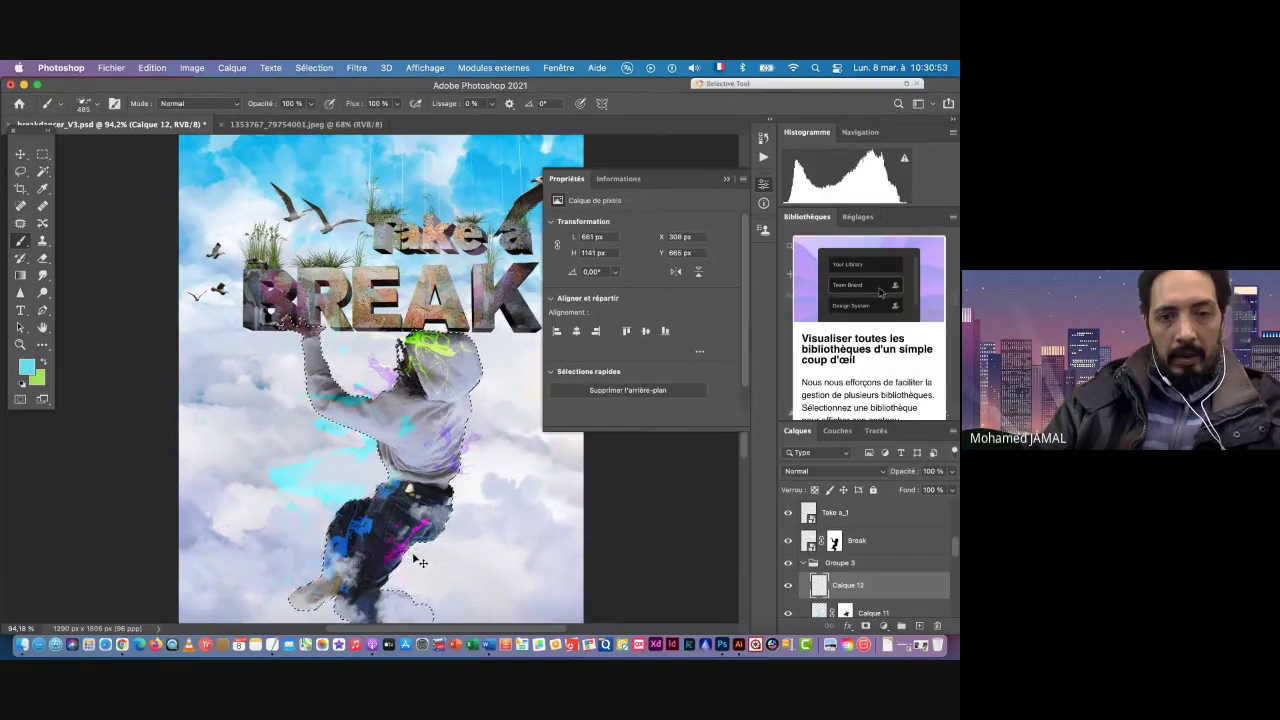
Step: Deselect the silhouette and stamp cyan splatters at the dancer's raised foot and beside the hood on Calque 12
key("super+d")
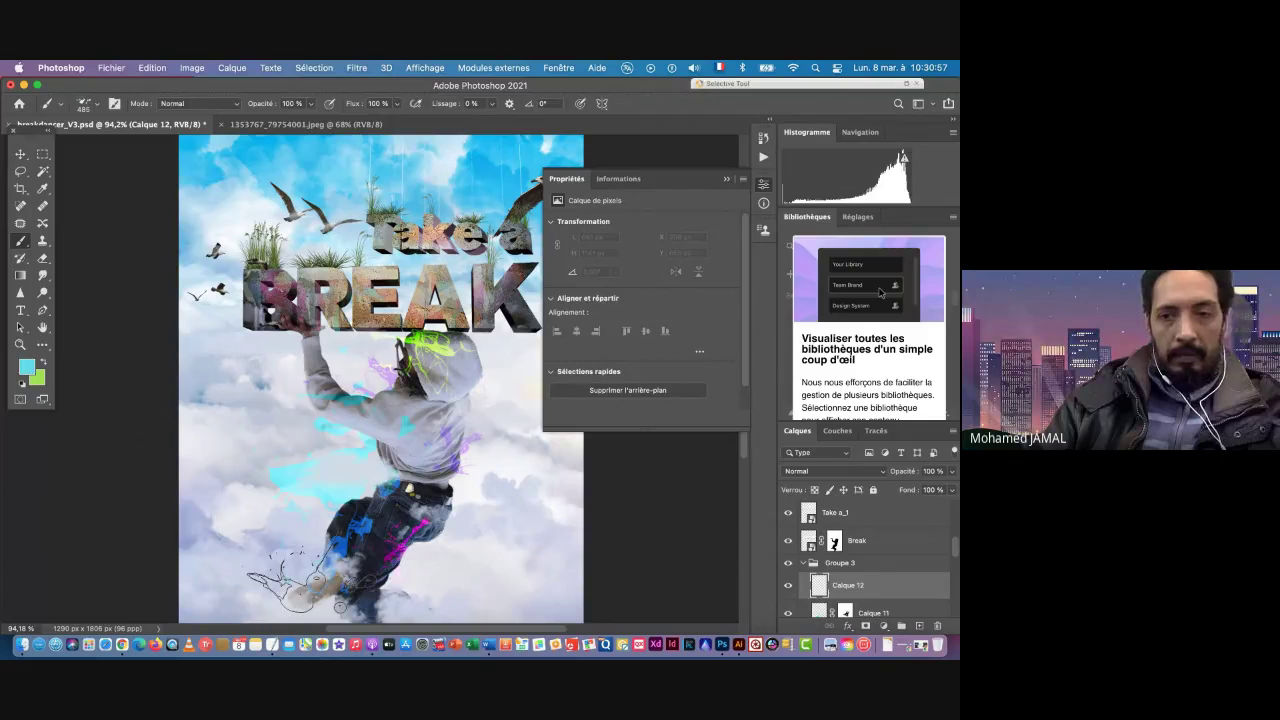
left_click(298, 580)
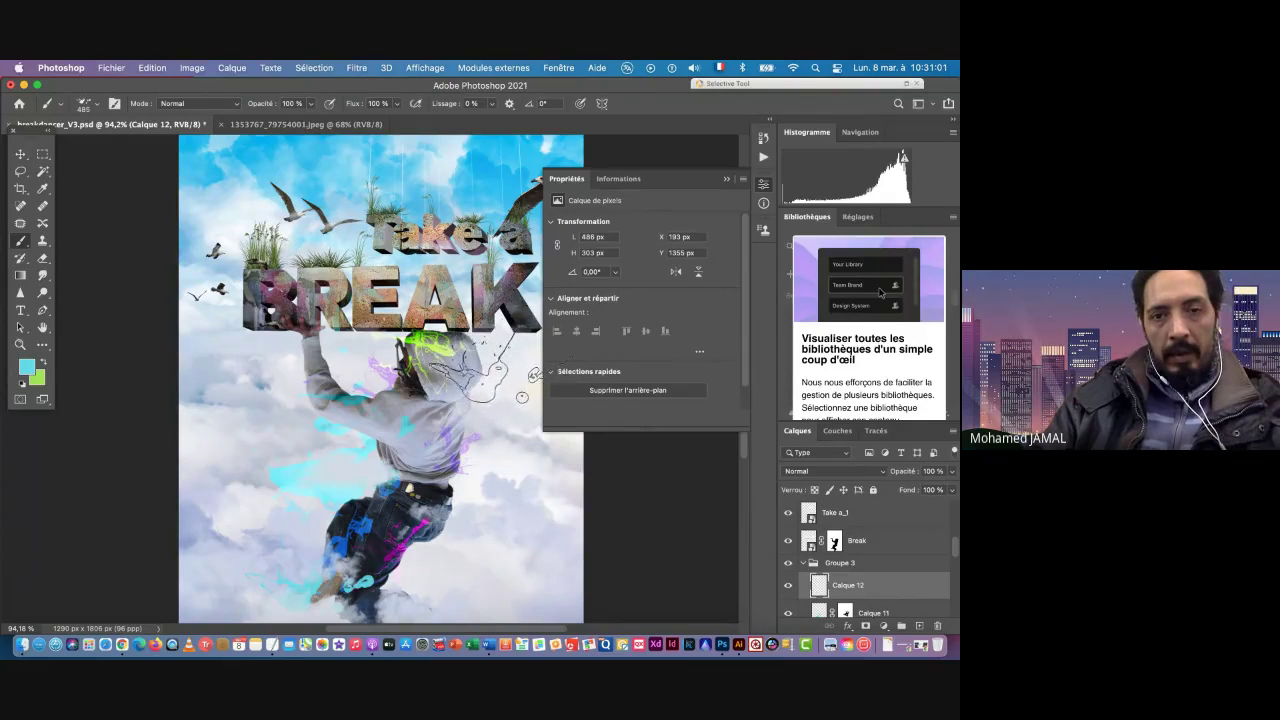
left_click(495, 375)
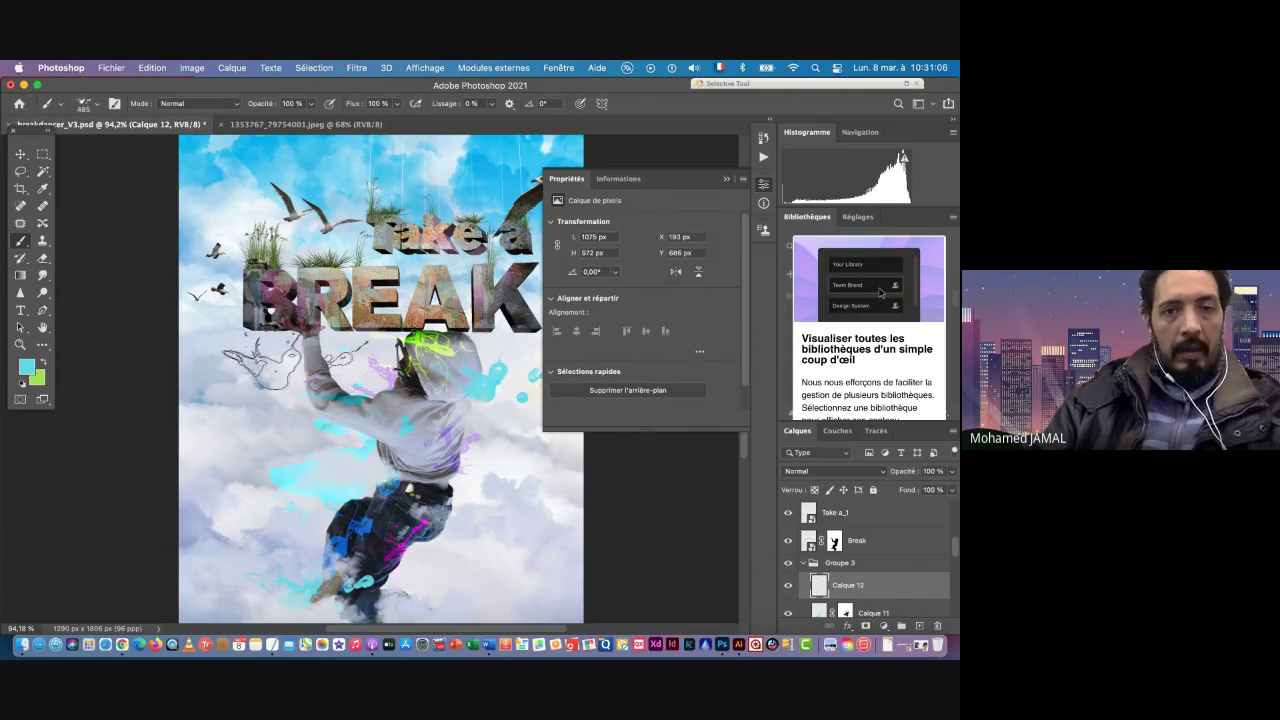
Step: Switch the brush to the 658 px paint-splatter preset
right_click(335, 330)
left_click(418, 565)
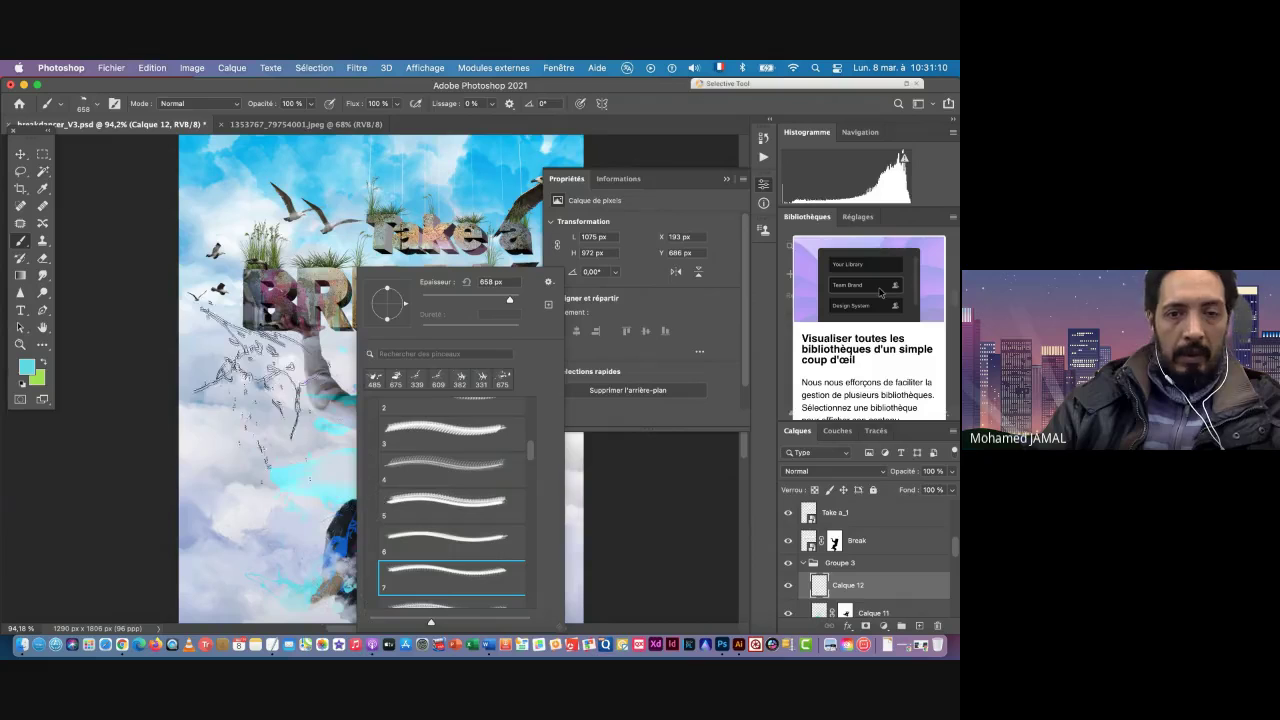
left_click(252, 362)
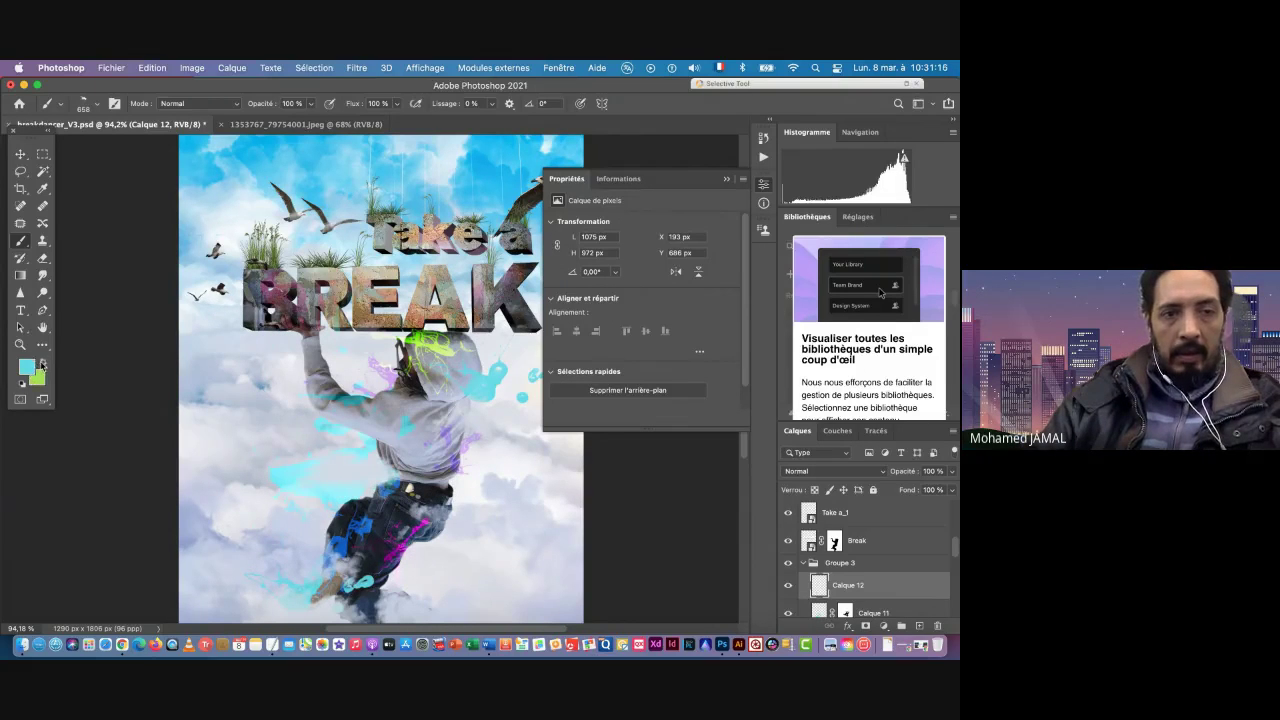
Step: Set the foreground colour to yellow, #ebde4e, for the splatter brush
left_click(25, 367)
left_click_drag(656, 340, 658, 362)
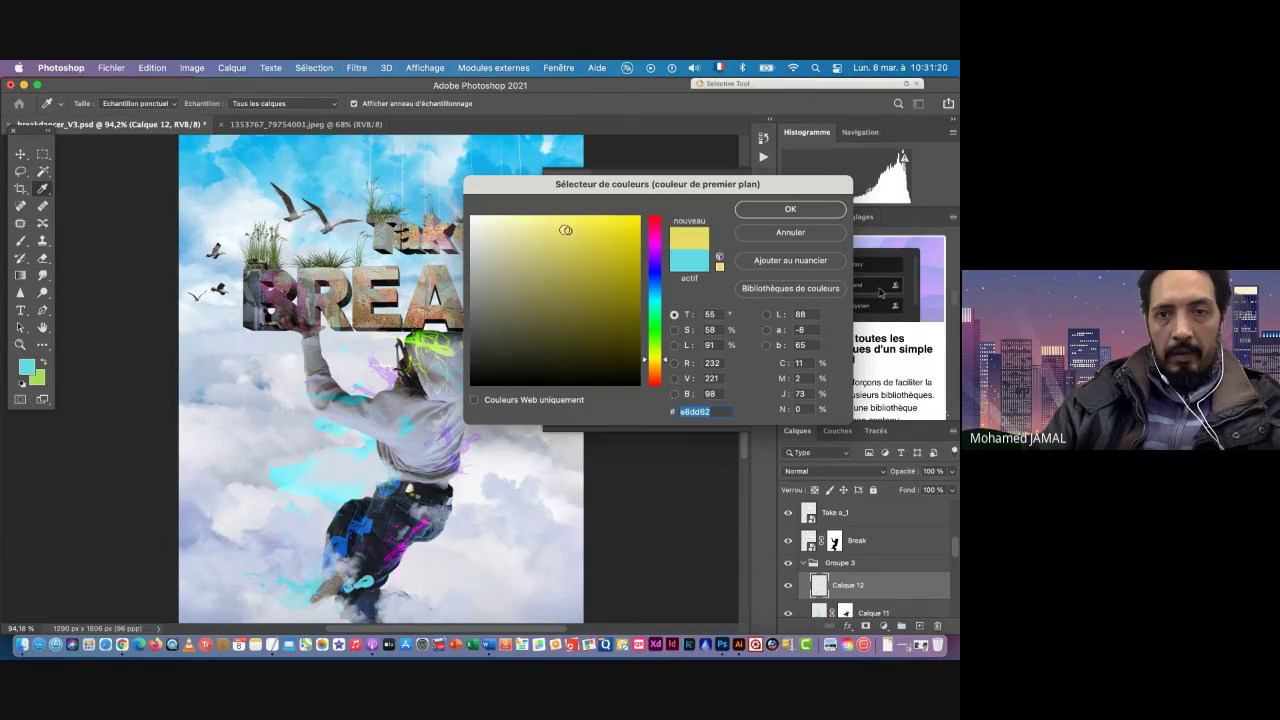
left_click_drag(566, 230, 588, 231)
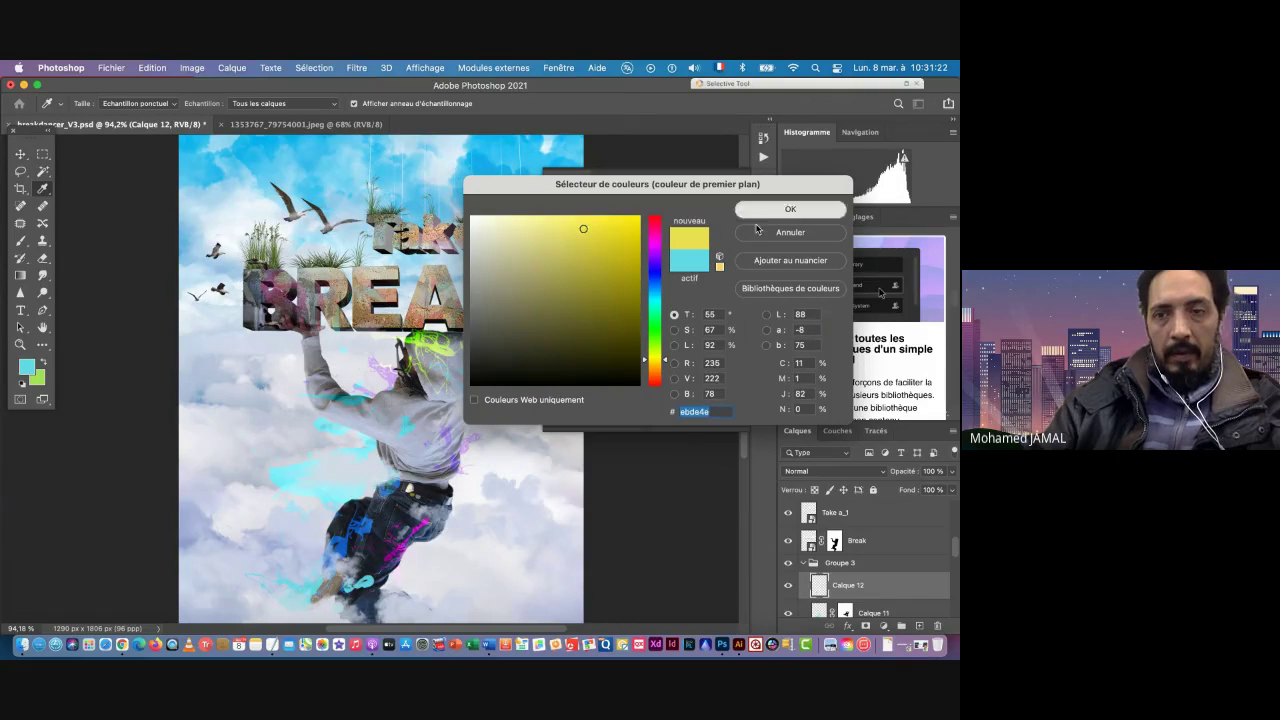
left_click(790, 209)
key("b")
Step: Create a new layer above Calque 12 and set the blend mode of Calque 12 to Lumière linéaire
left_click(920, 627)
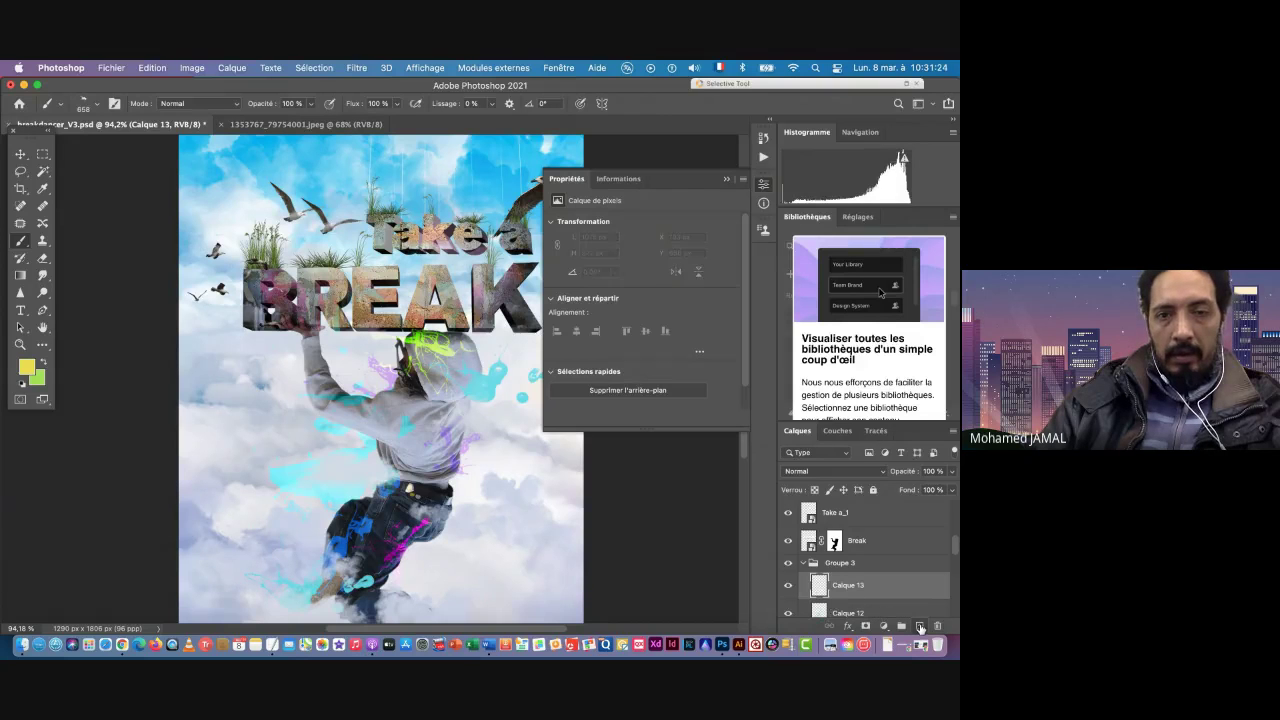
left_click(853, 612)
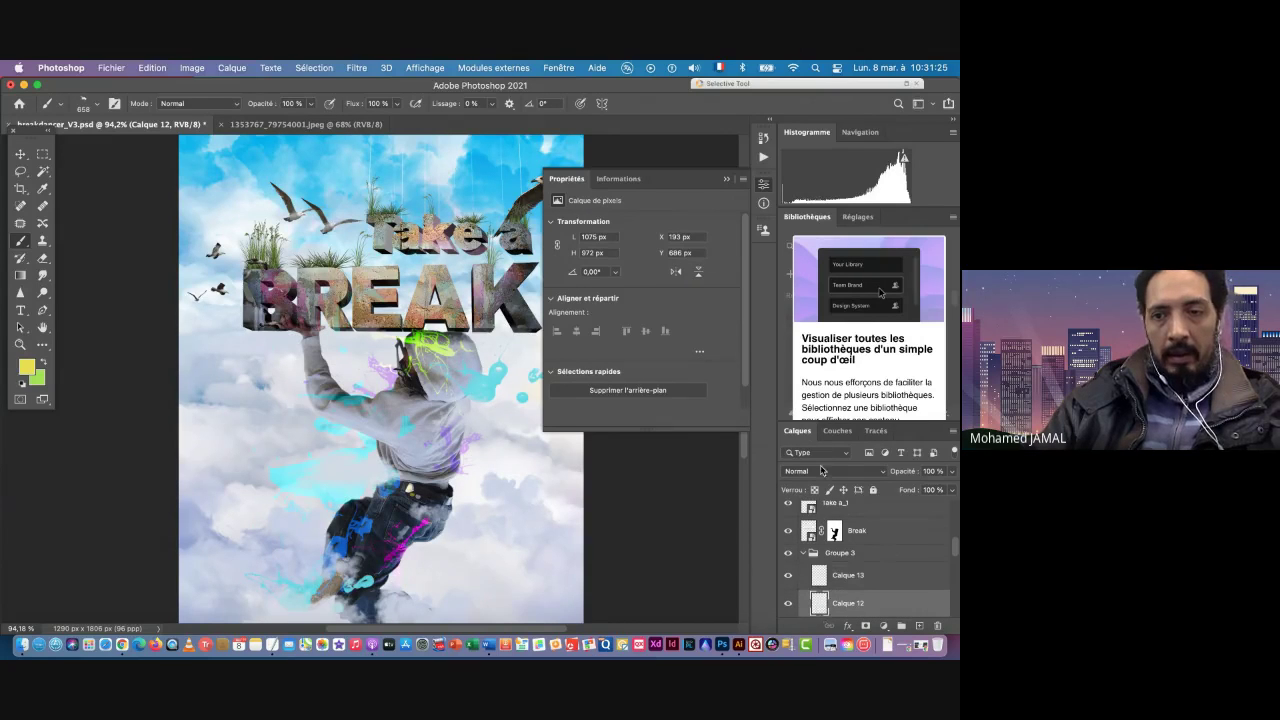
left_click(812, 474)
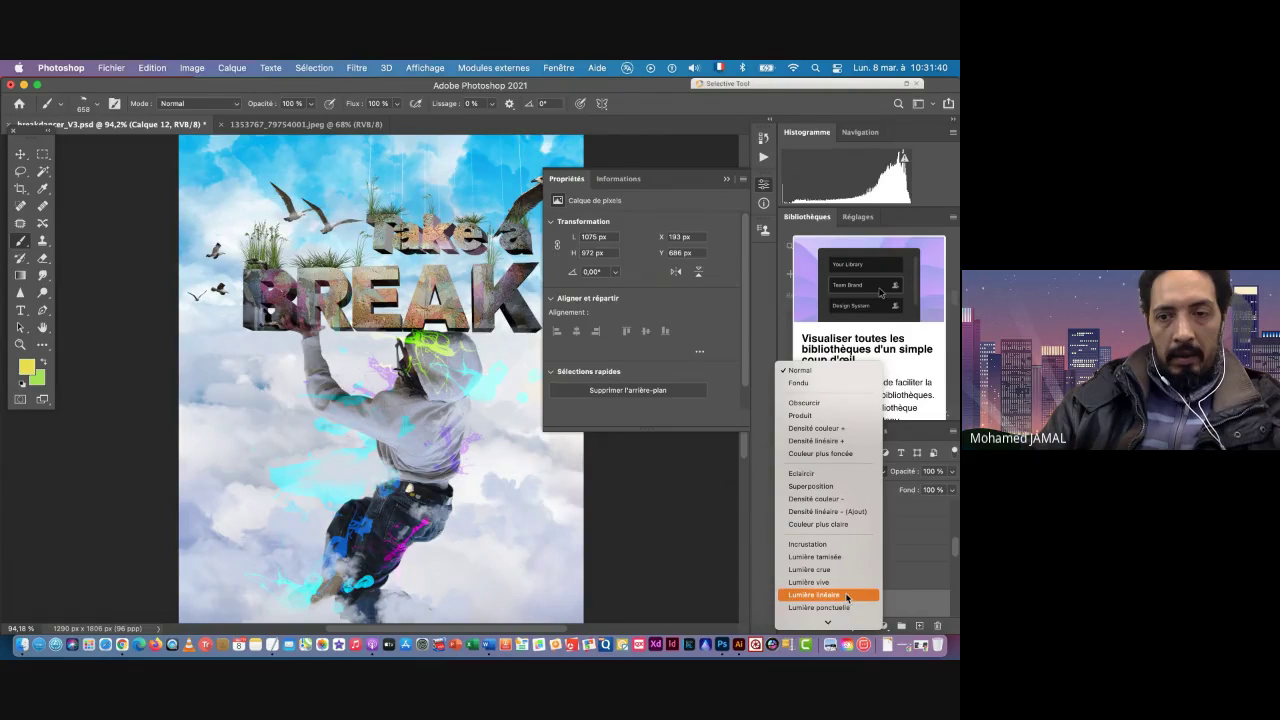
left_click(839, 595)
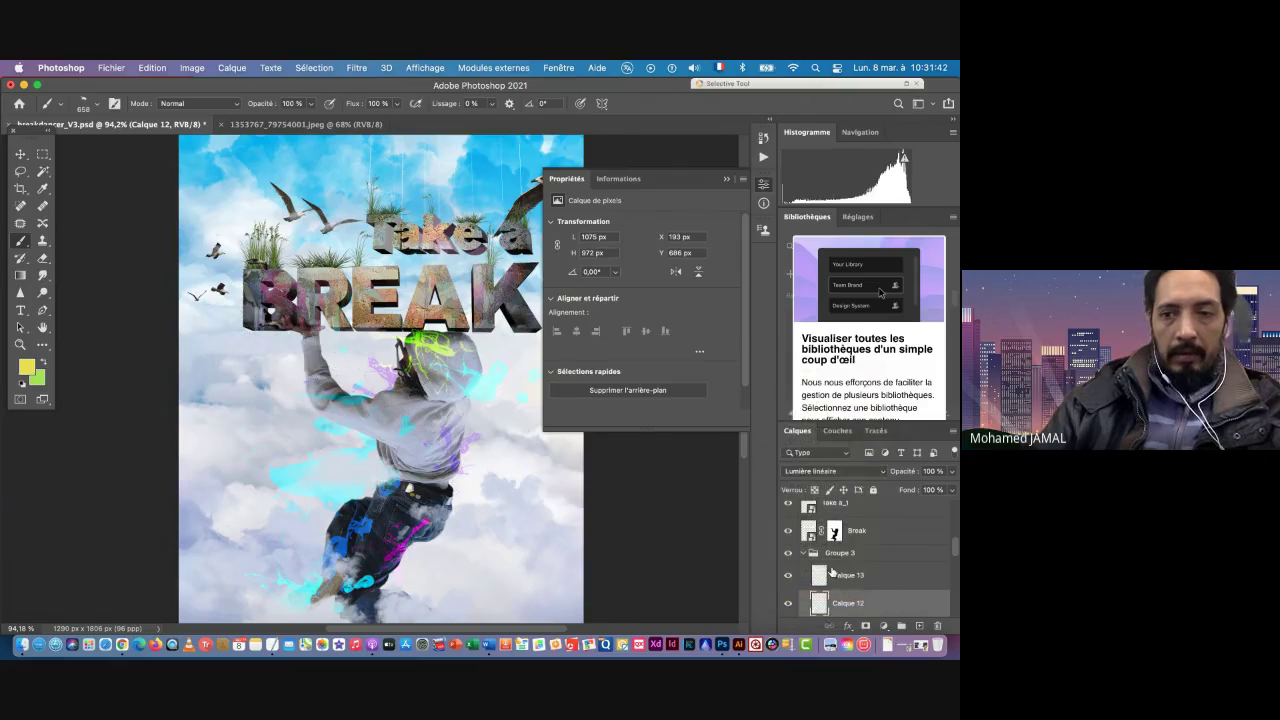
Step: Stamp one yellow splatter, about 658 px tall, across the dancer's hips on Calque 13
left_click(828, 576)
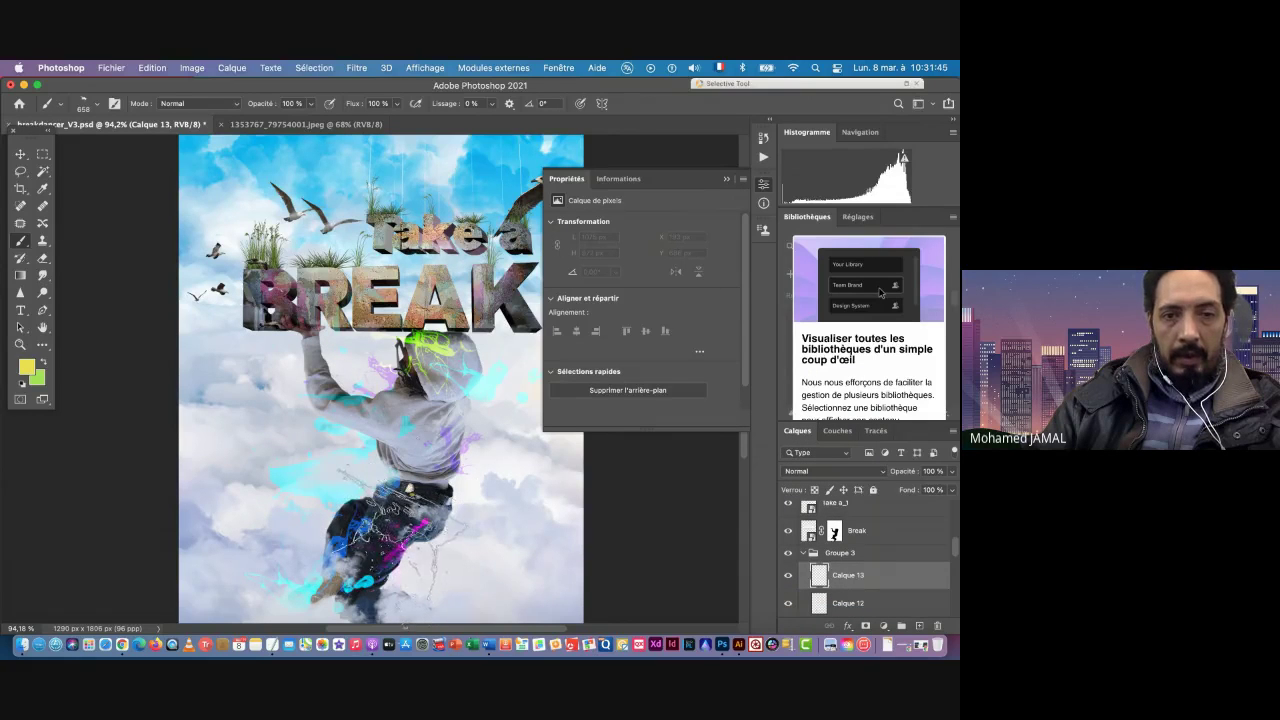
left_click(410, 512)
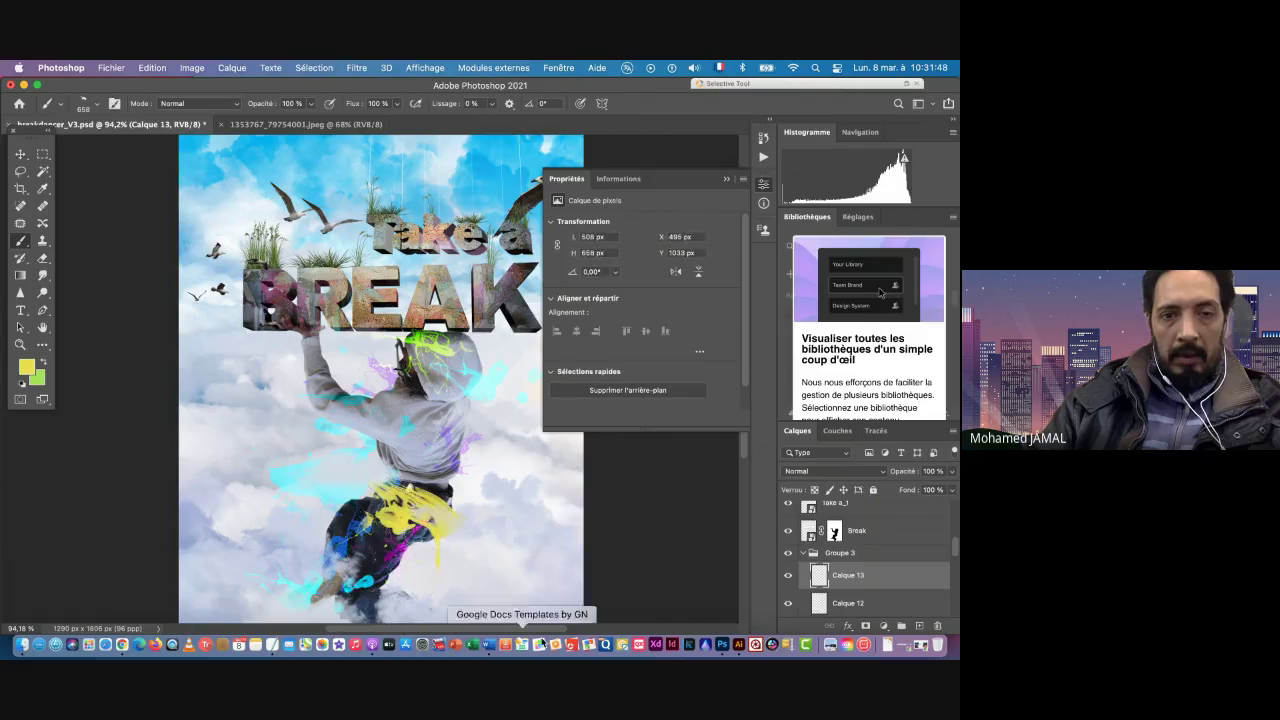
Step: Add a layer mask to Calque 13 and load the Break layer's mask as a selection, inverted to the dancer's shape
left_click(865, 626)
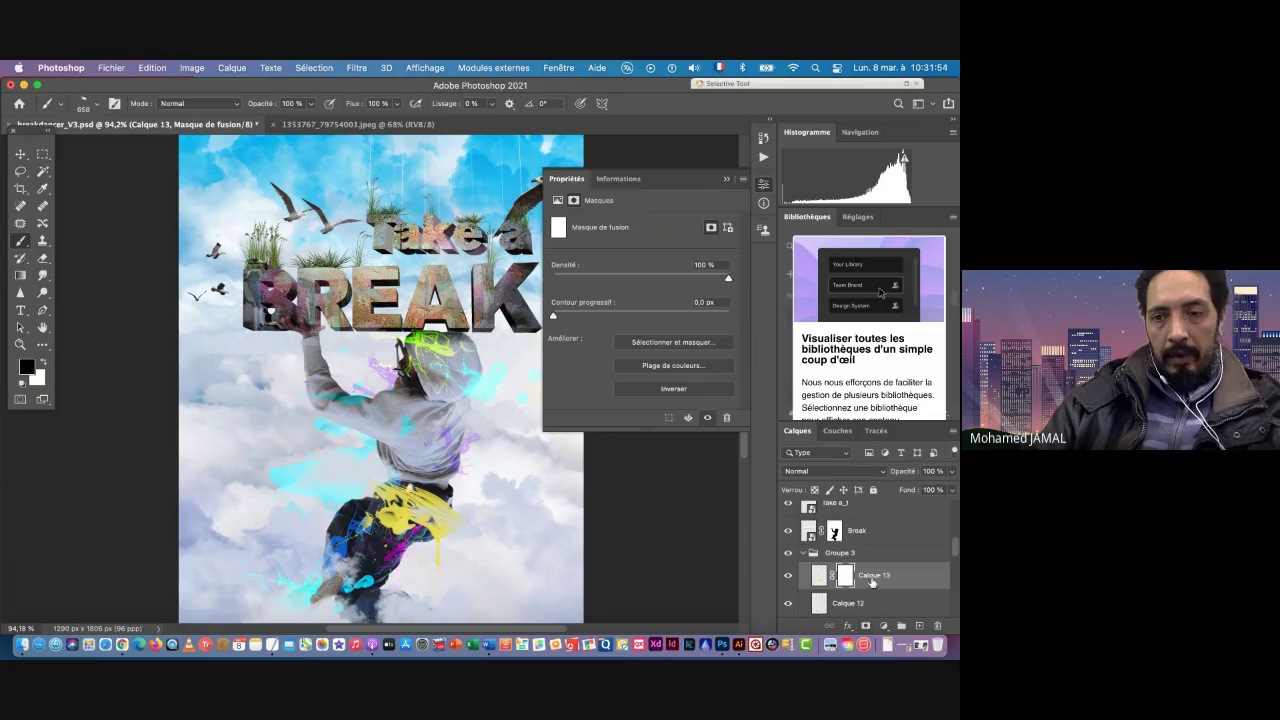
scroll(879, 582, "down", 2)
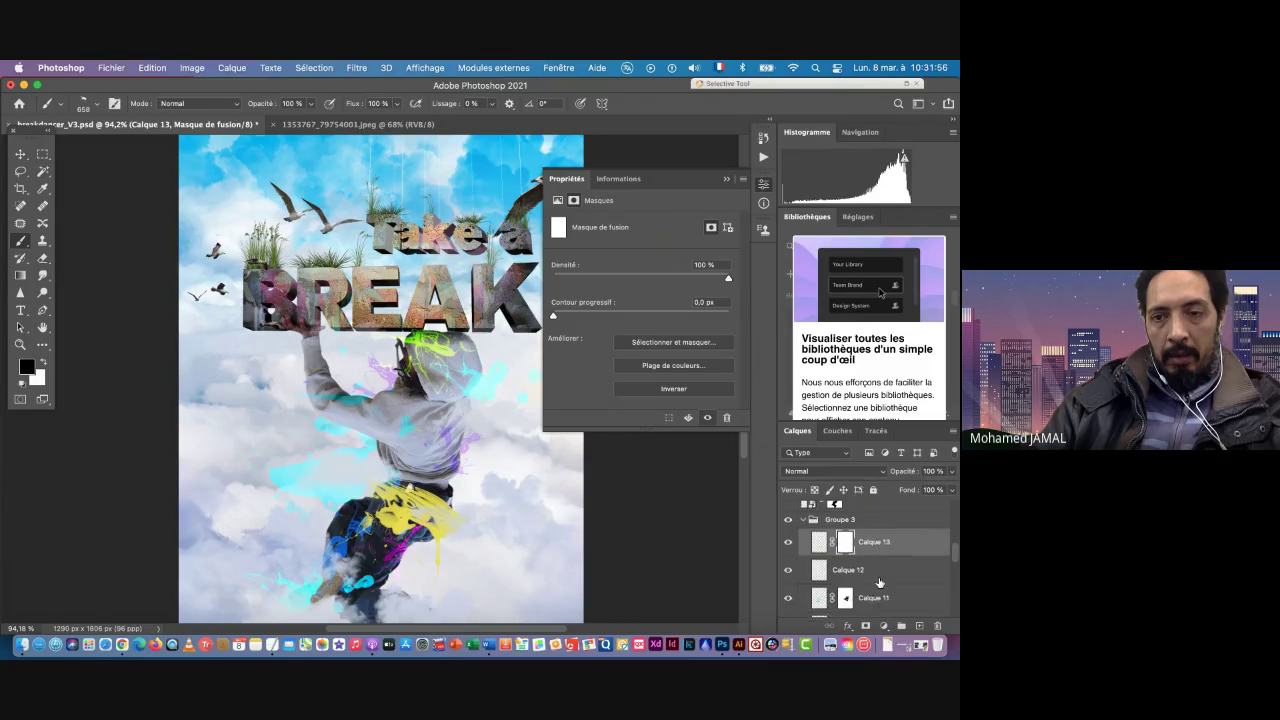
scroll(879, 582, "down", 1)
scroll(847, 585, "down", 10)
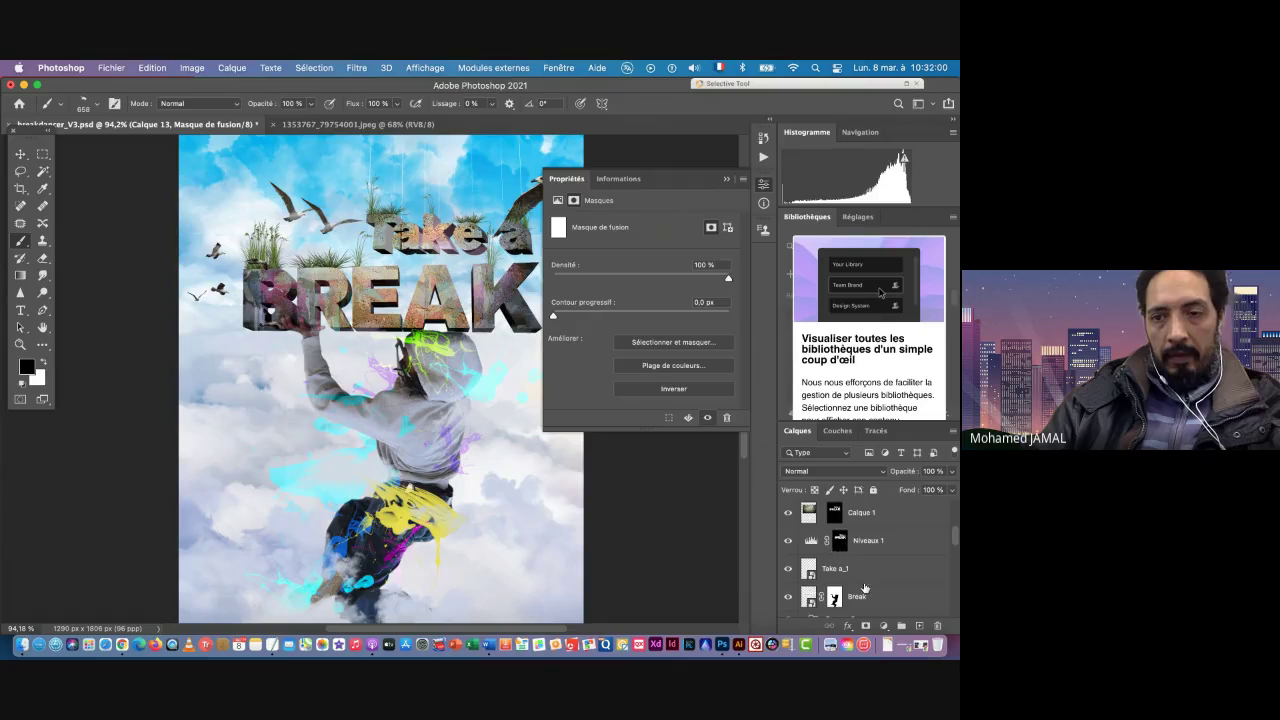
scroll(853, 596, "down", 2)
left_click(836, 559, "super")
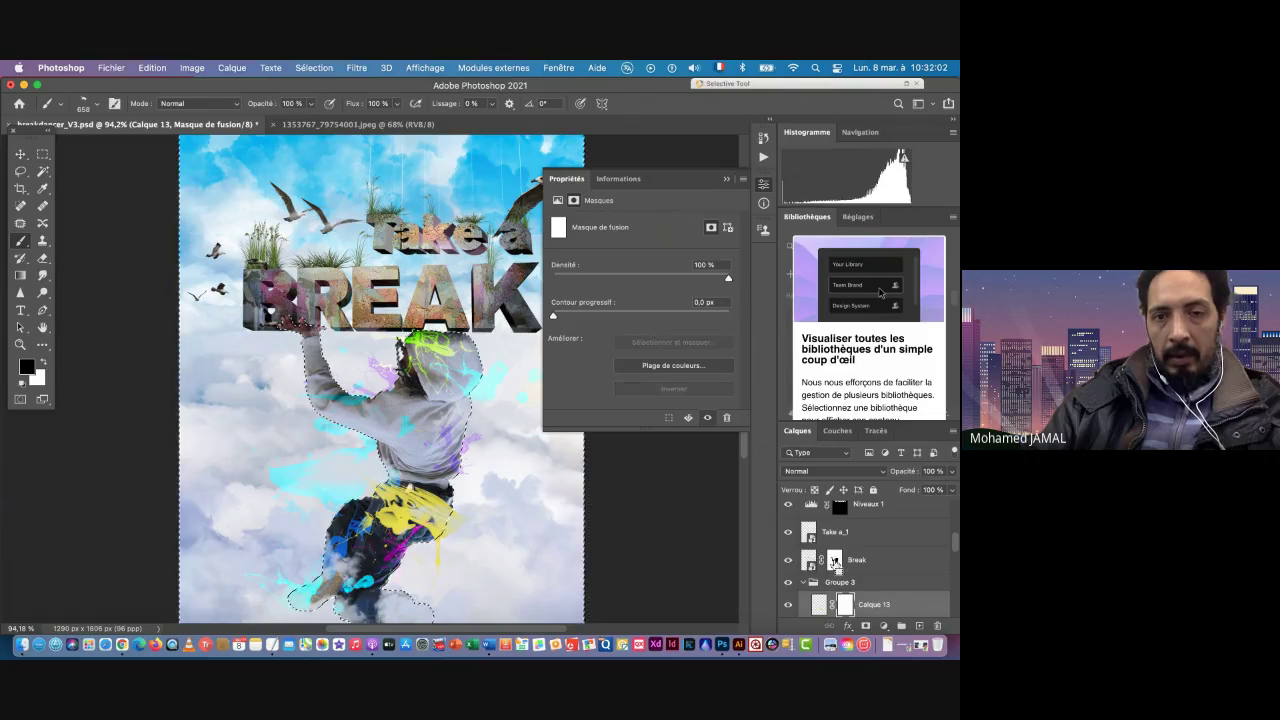
scroll(880, 585, "down", 2)
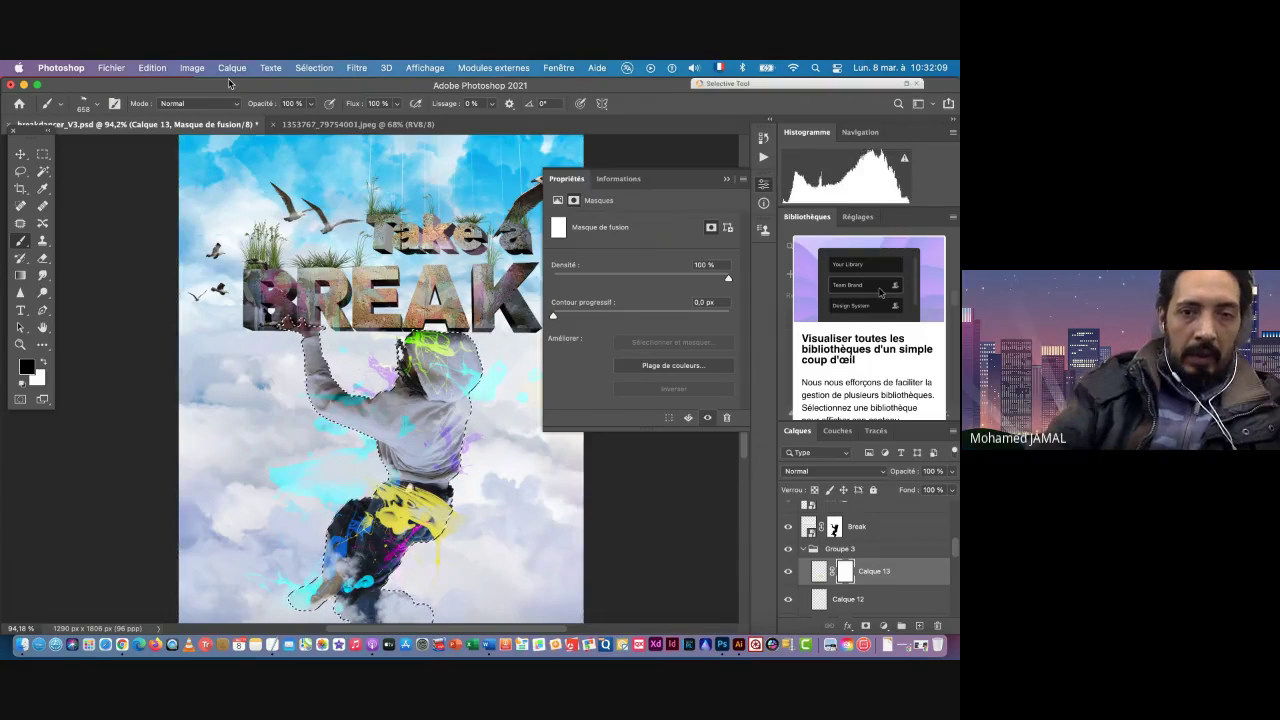
Step: Stamp black splatters on Calque 13's mask within the dancer selection to erode the yellow paint on the hips, and deselect
left_click(430, 516)
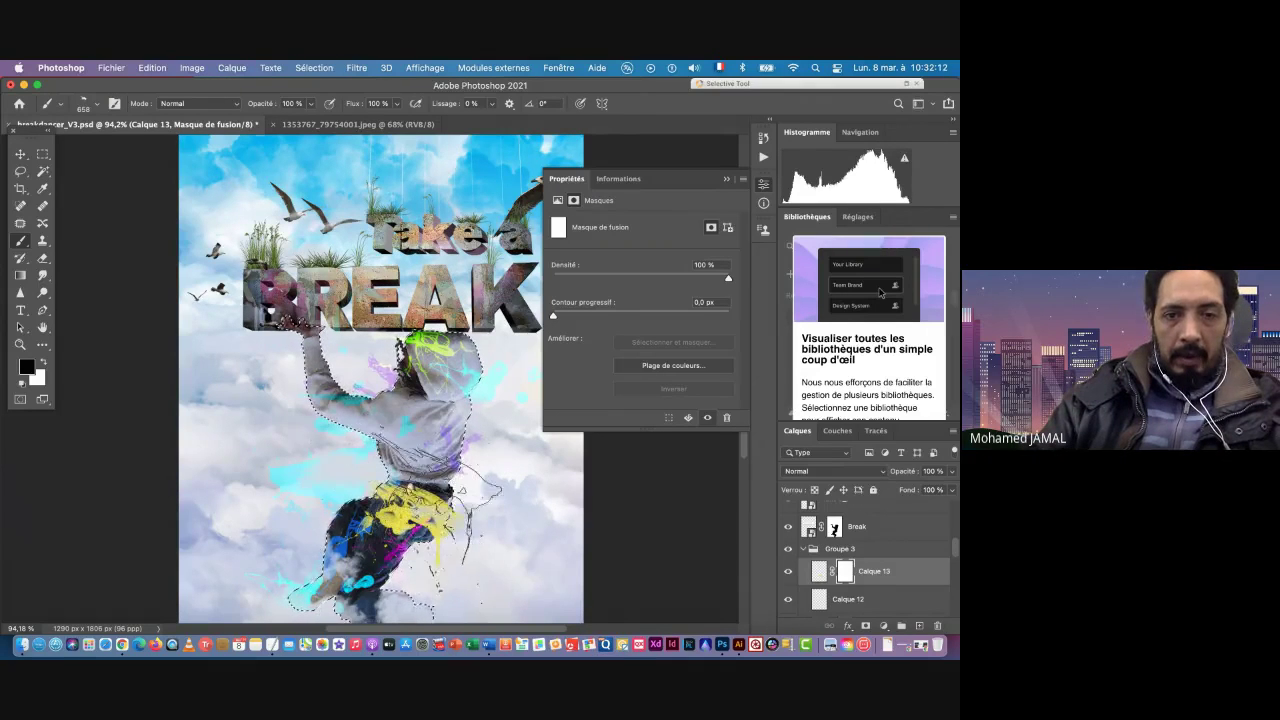
left_click(402, 524)
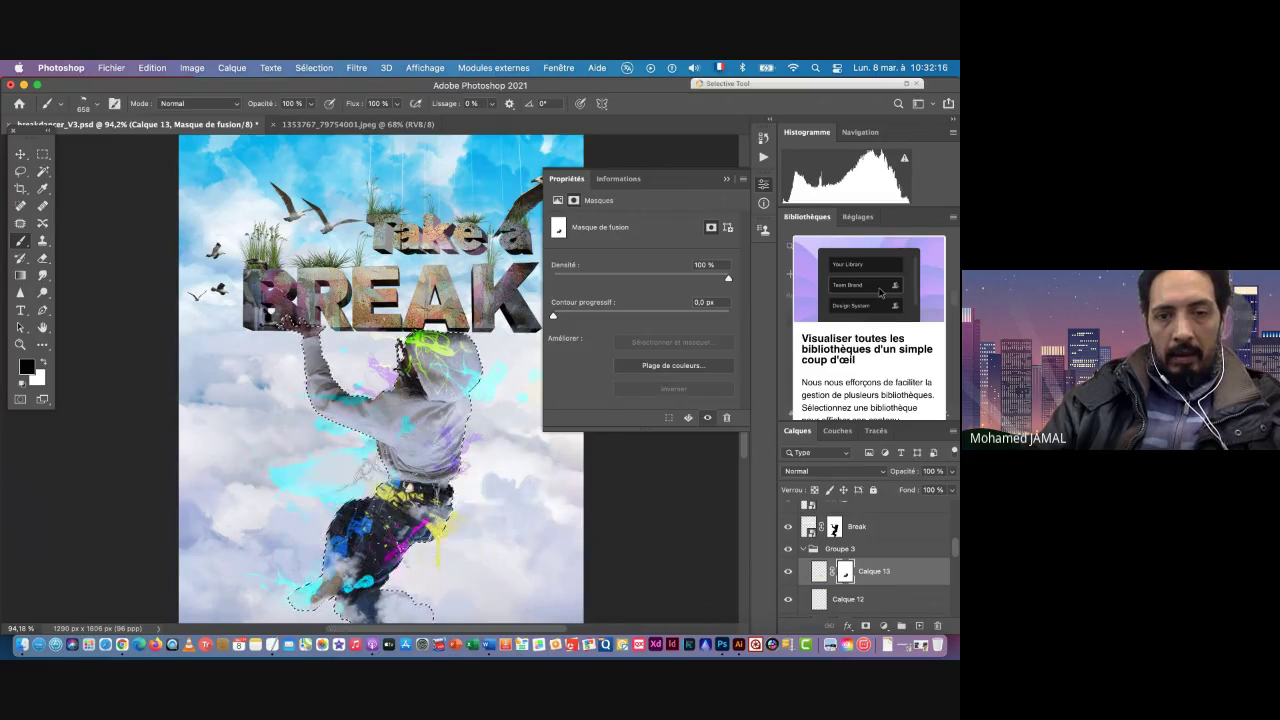
key("super+d")
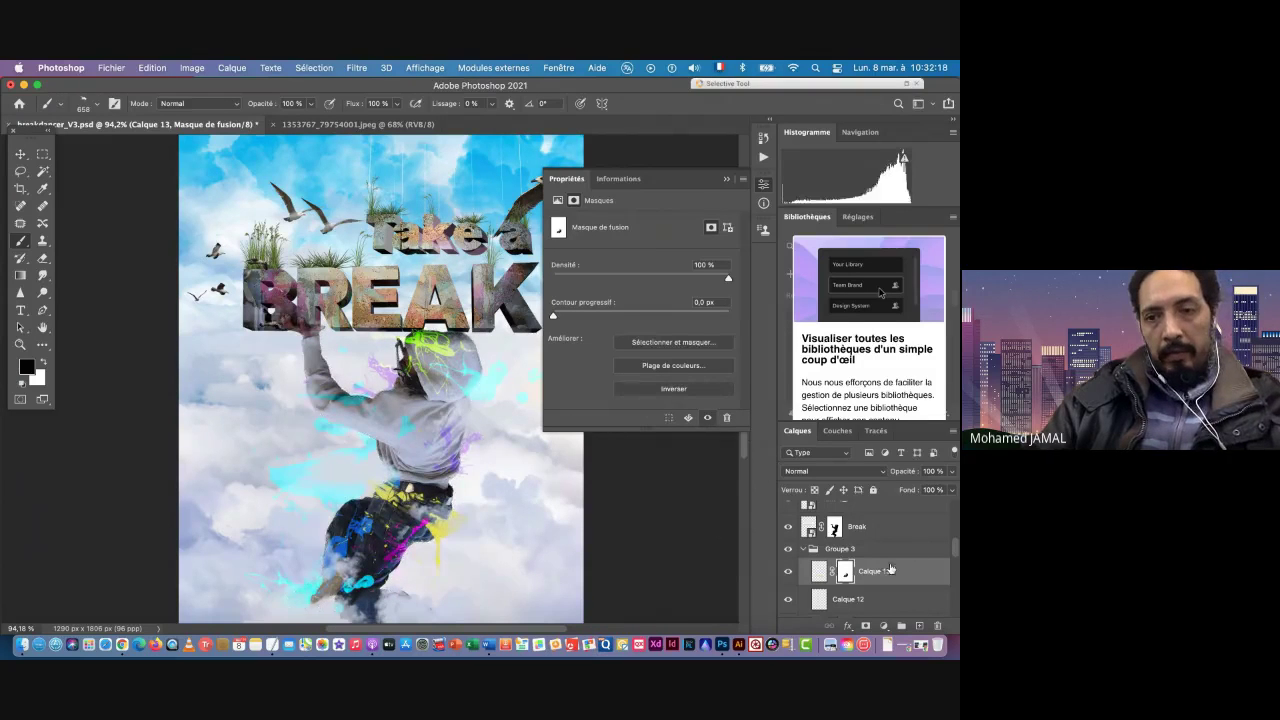
Step: Set the blend mode of Calque 13 to Lumière crue
left_click(818, 571)
left_click(806, 472)
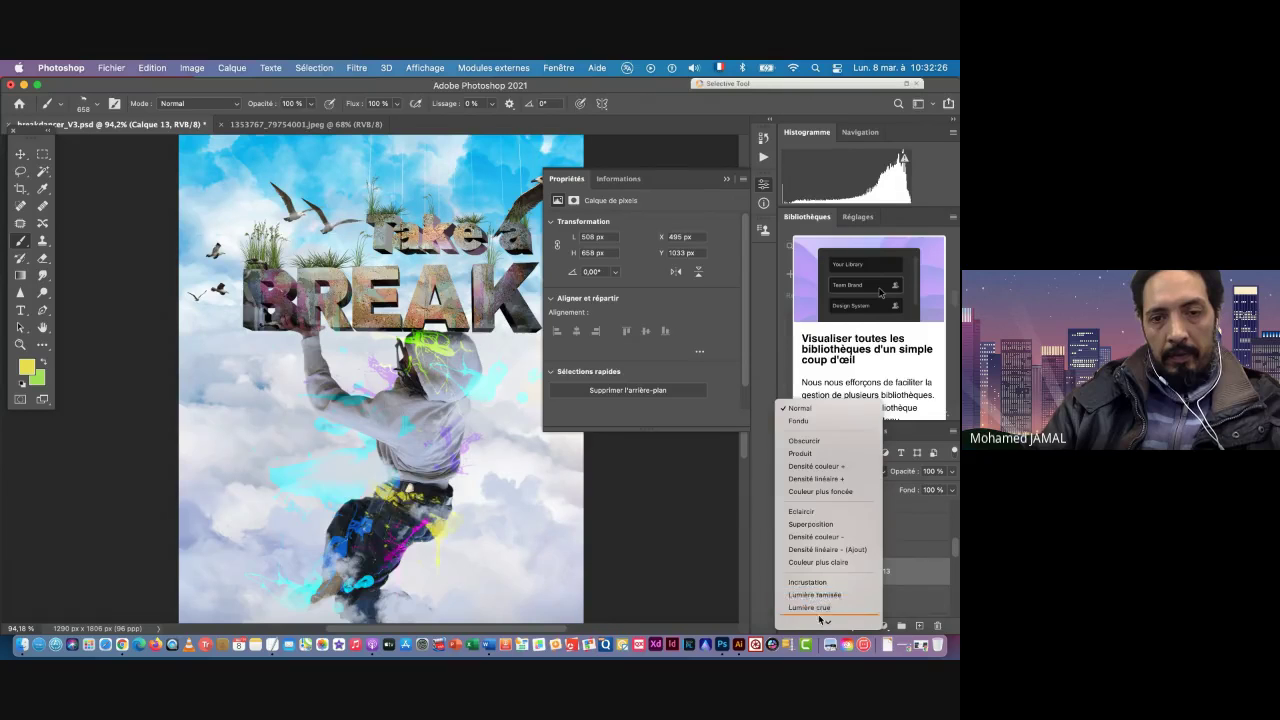
scroll(822, 598, "down", 5)
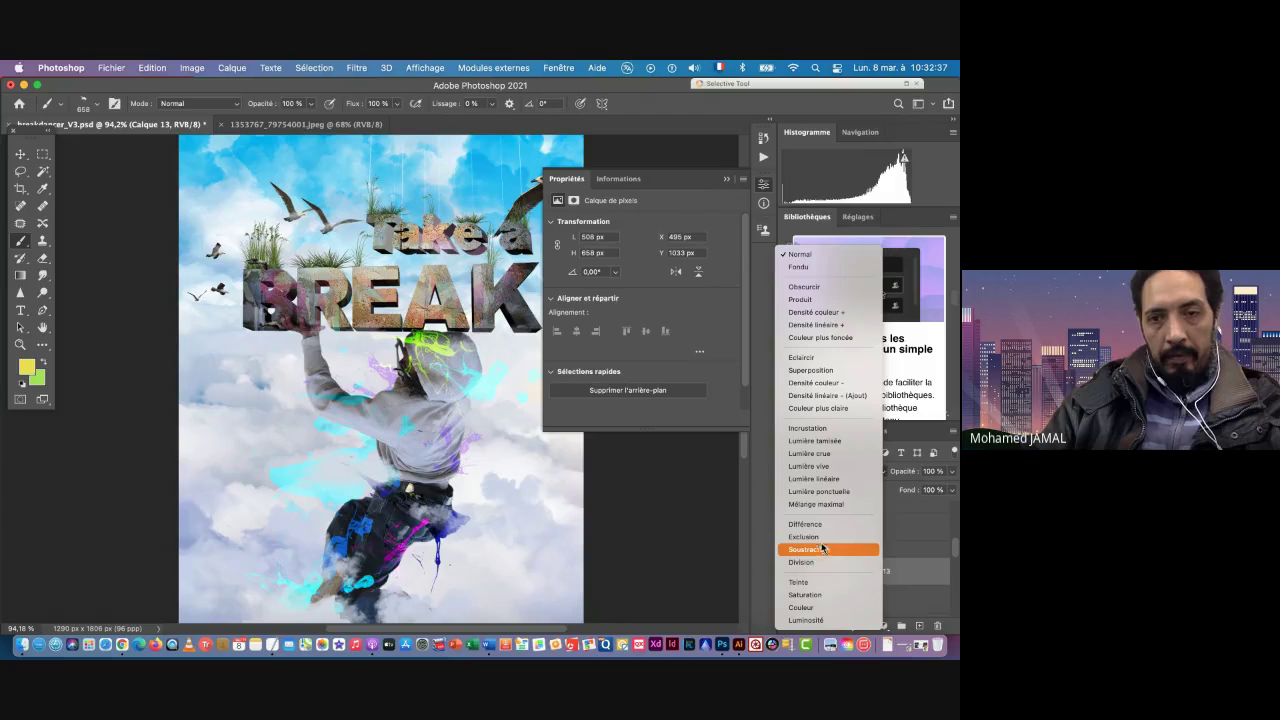
left_click(820, 454)
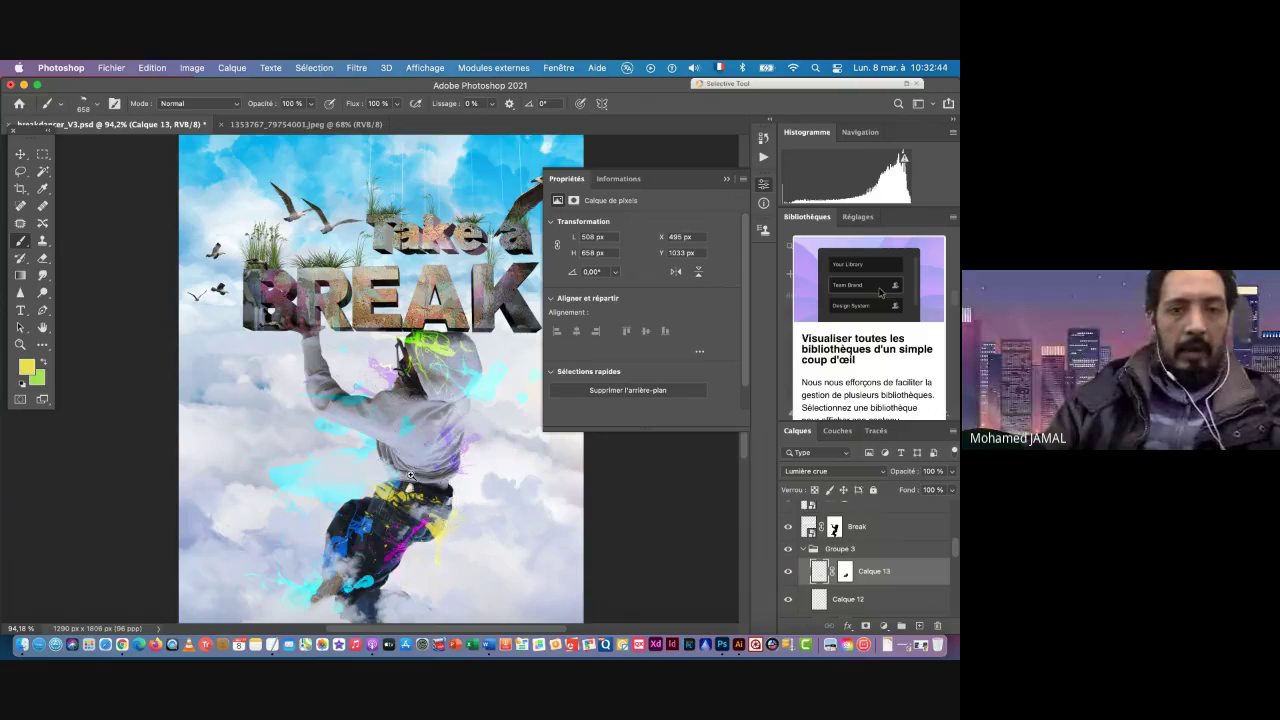
Step: Rotate the splatter brush tip to 119°
scroll(443, 452, "down", 5)
scroll(443, 452, "up", 4)
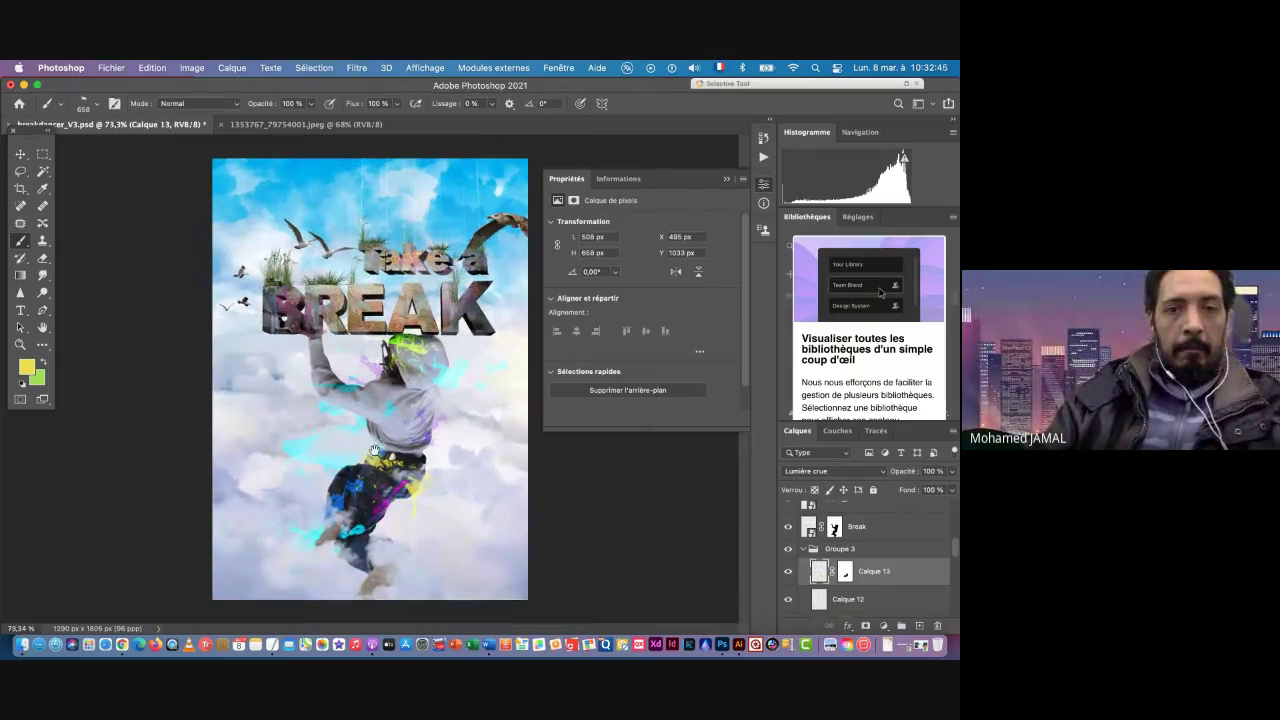
mouse_move(373, 449)
left_mouse_down()
mouse_move(434, 516)
mouse_move(402, 440)
mouse_move(466, 518)
mouse_move(455, 555)
left_mouse_up()
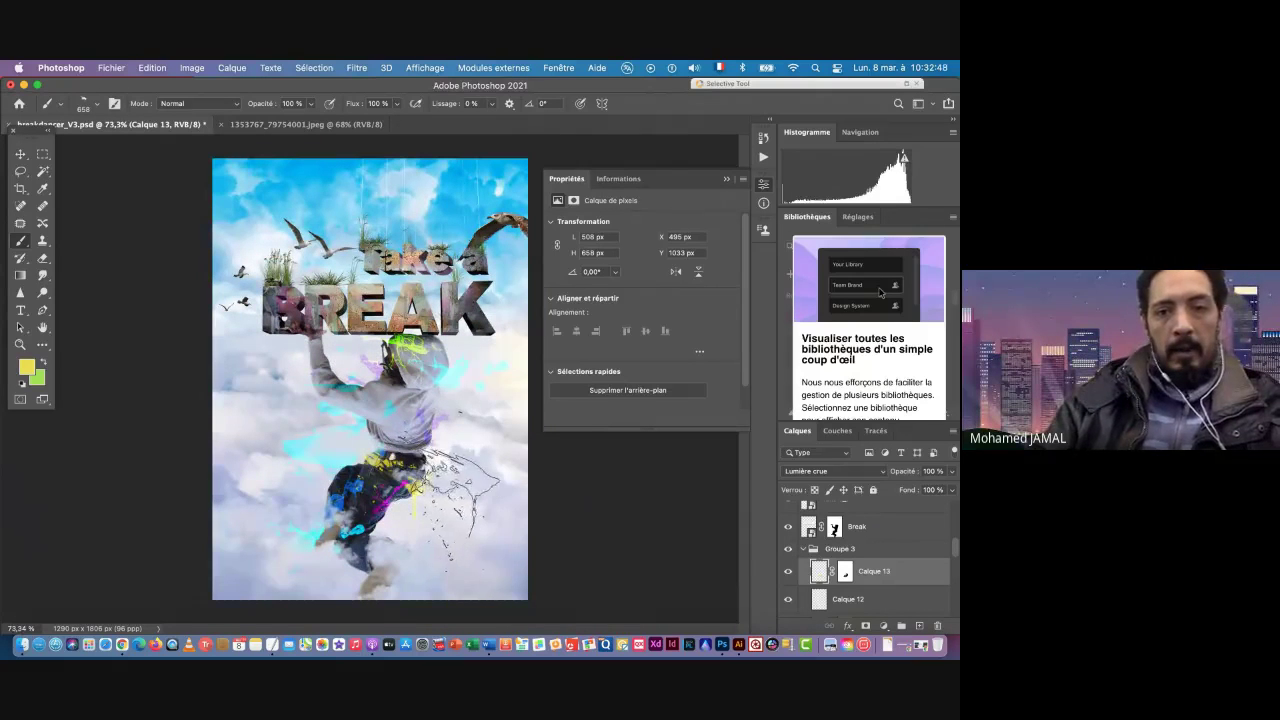
key("ctrl+z")
right_click(456, 272)
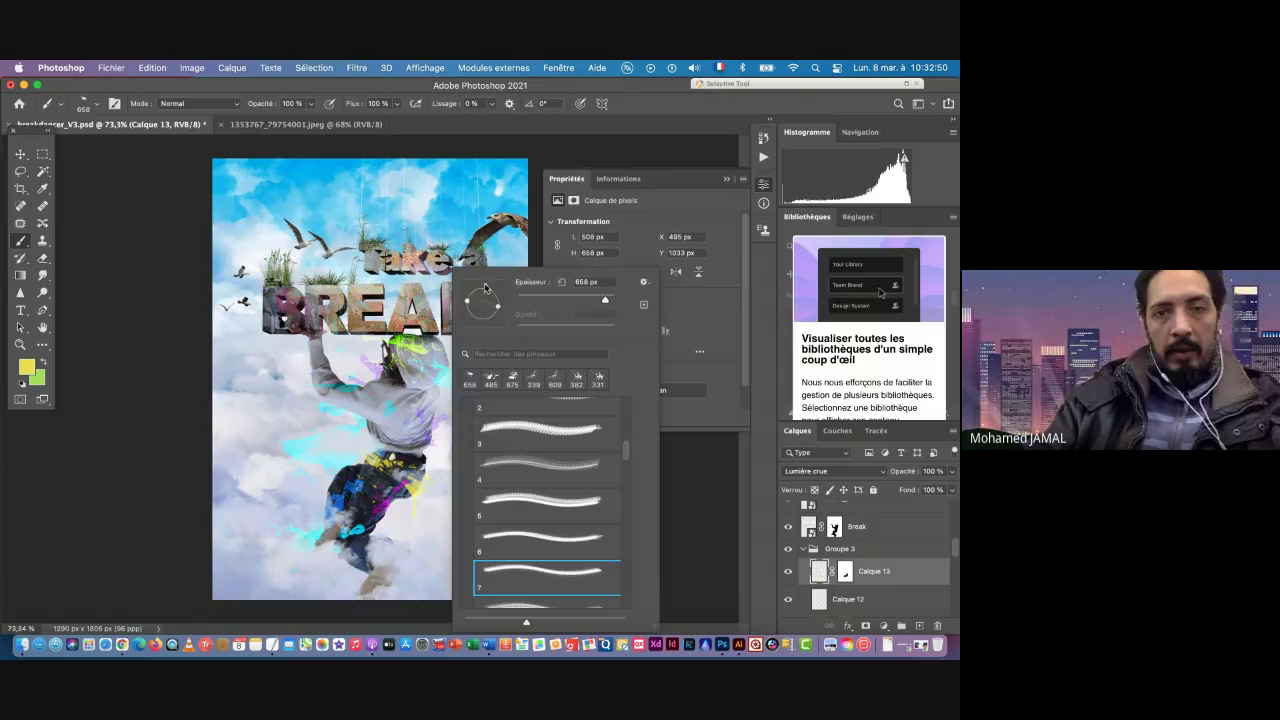
mouse_move(470, 287)
left_mouse_down()
mouse_move(474, 312)
mouse_move(468, 276)
left_mouse_up()
key("Return")
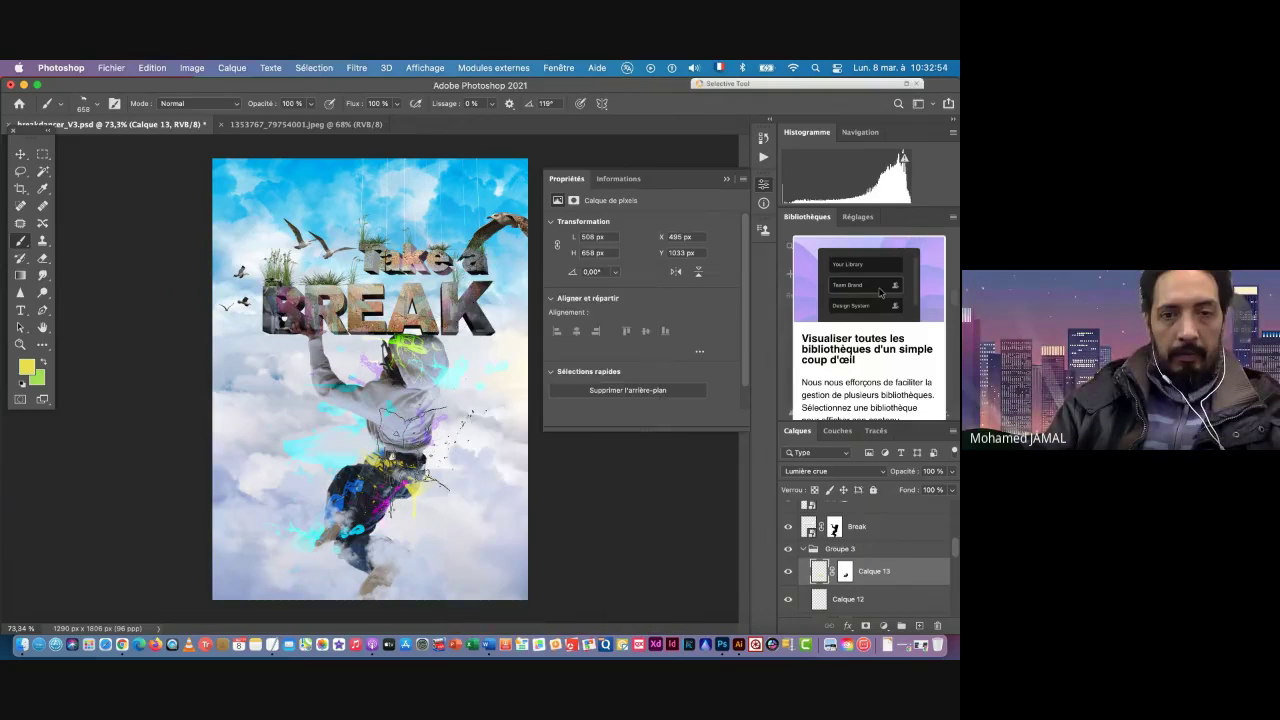
Step: Set the foreground colour to blue, #227dda, and stamp one splatter on Calque 13 beside the dancer's head, below the K of BREAK
left_click(43, 364)
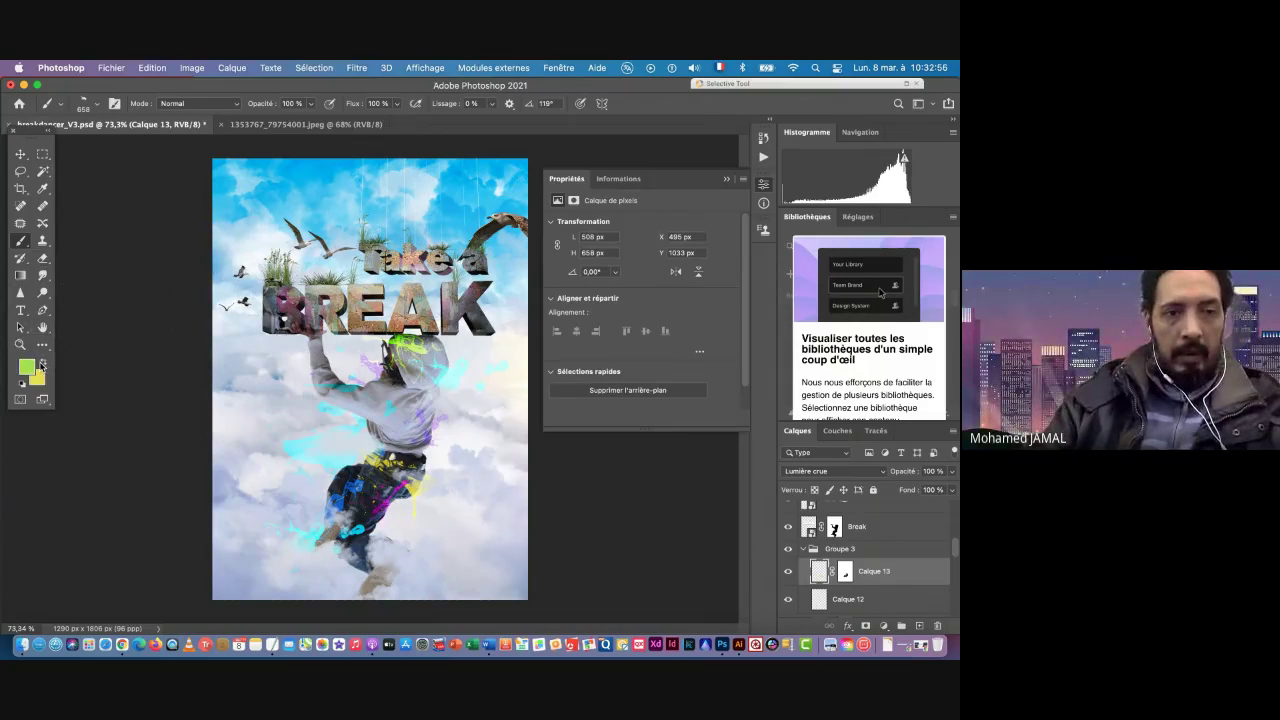
left_click(26, 367)
left_click_drag(645, 341, 645, 284)
left_click(613, 240)
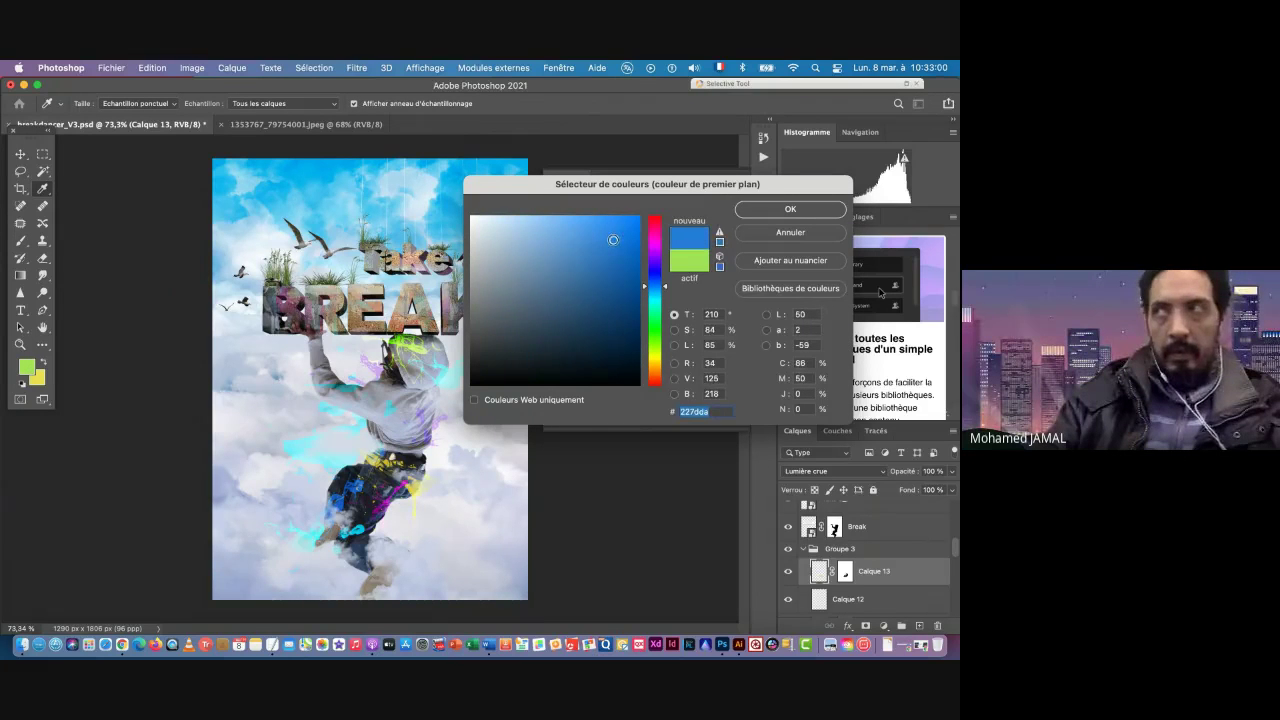
left_click(785, 210)
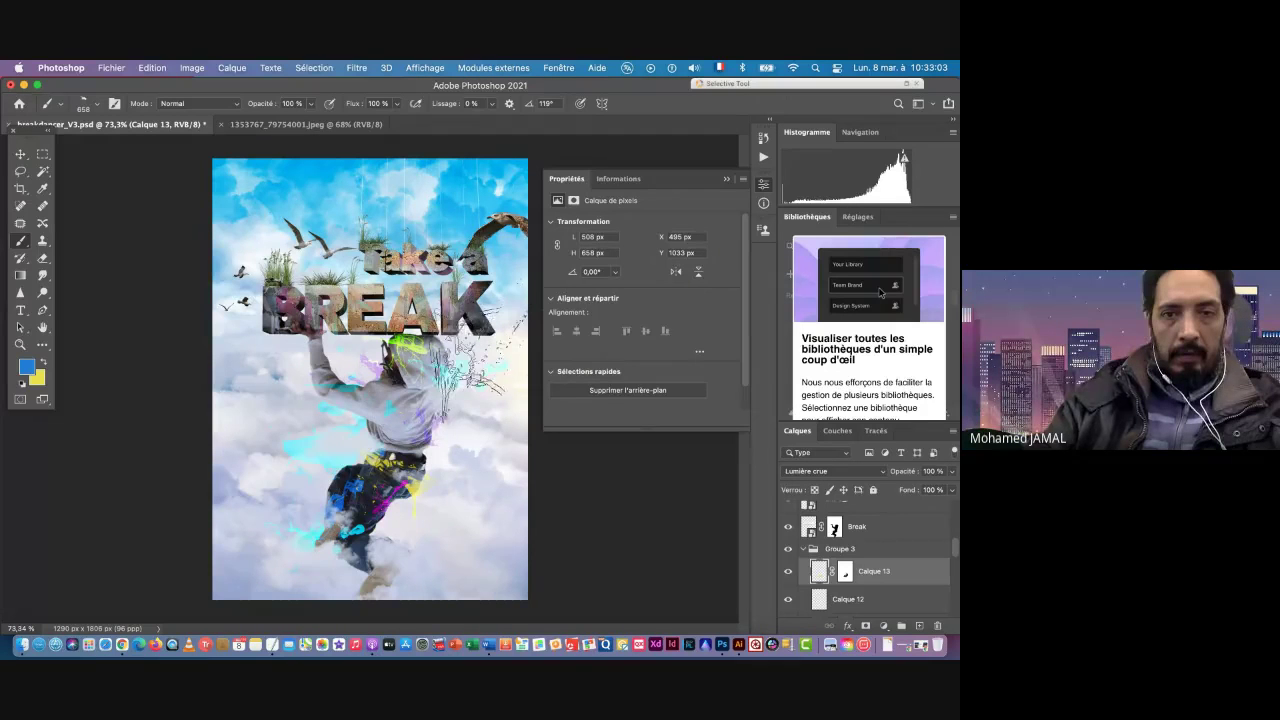
left_click(468, 365)
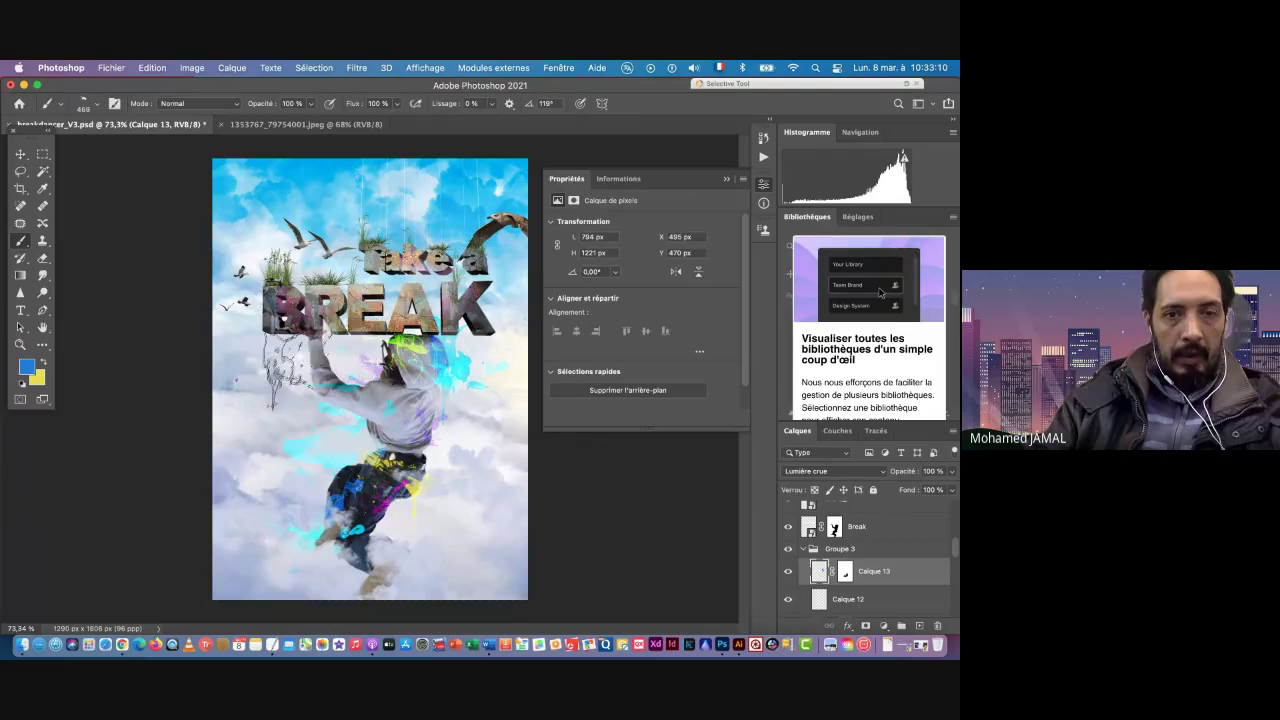
Step: Rotate the brush tip to -174° and stamp a smaller blue splatter by the dancer's raised hand, below the B of BREAK
right_click(303, 360)
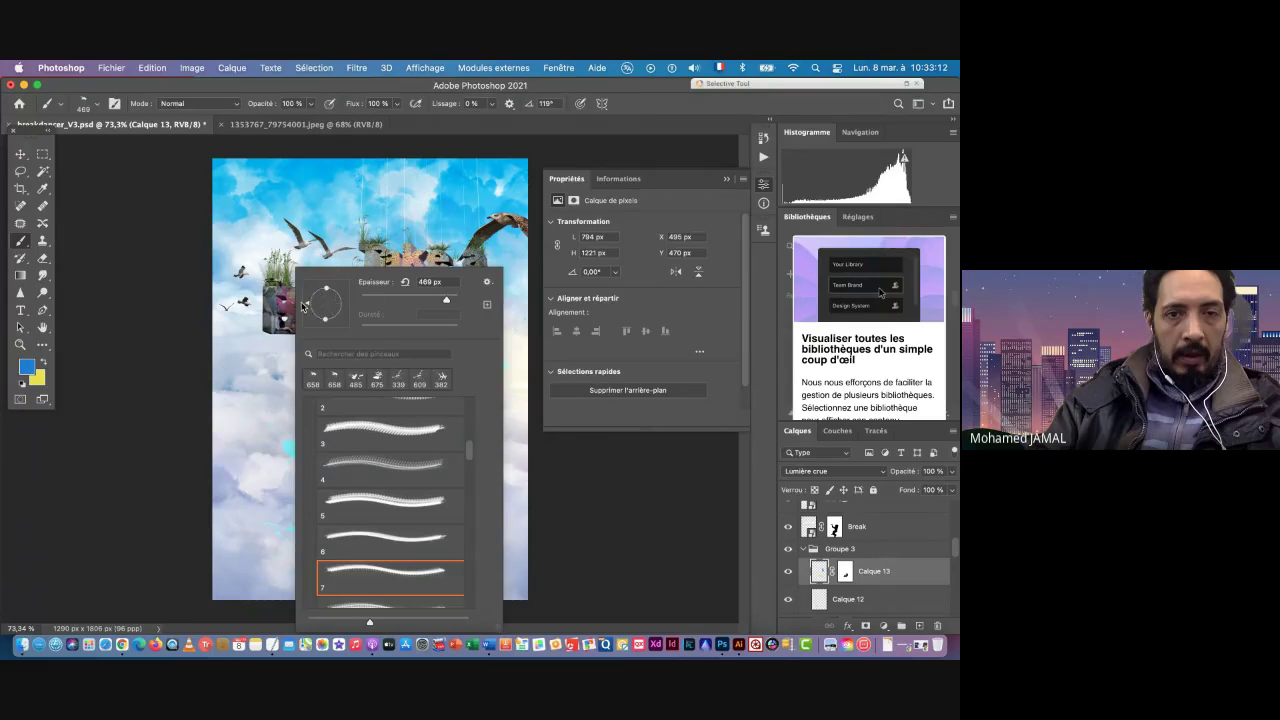
key("Escape")
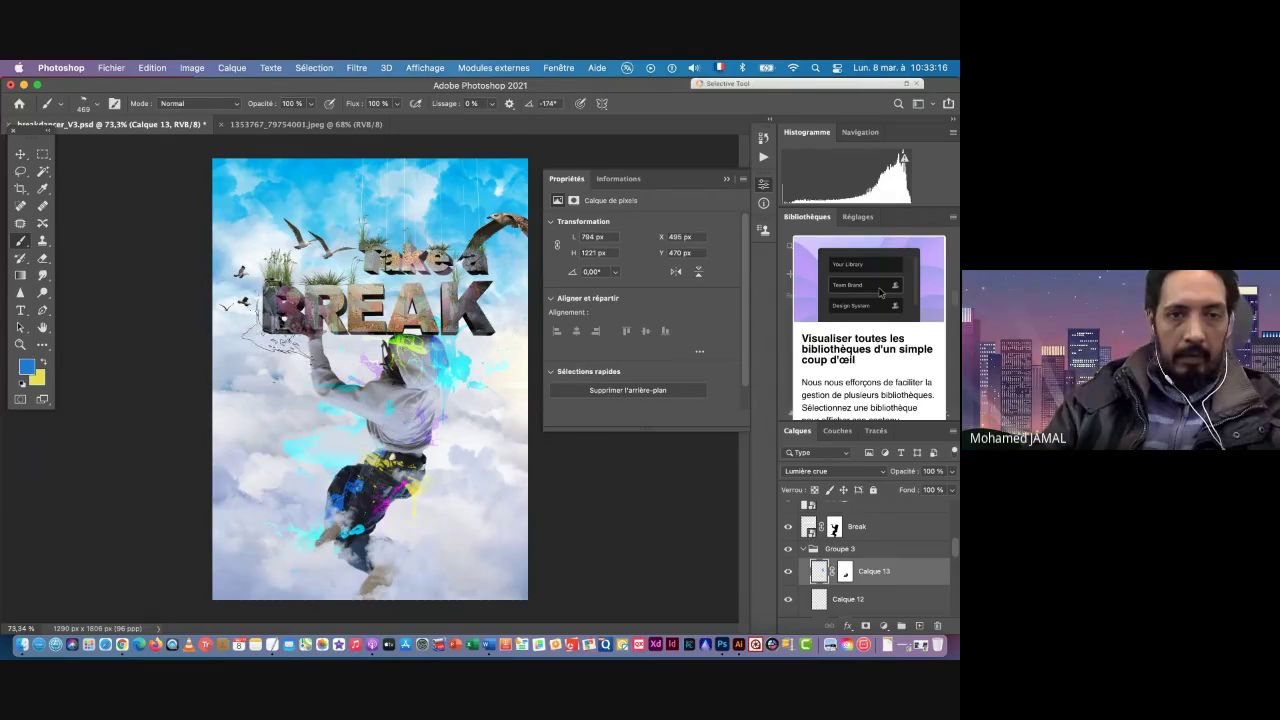
left_click(282, 328)
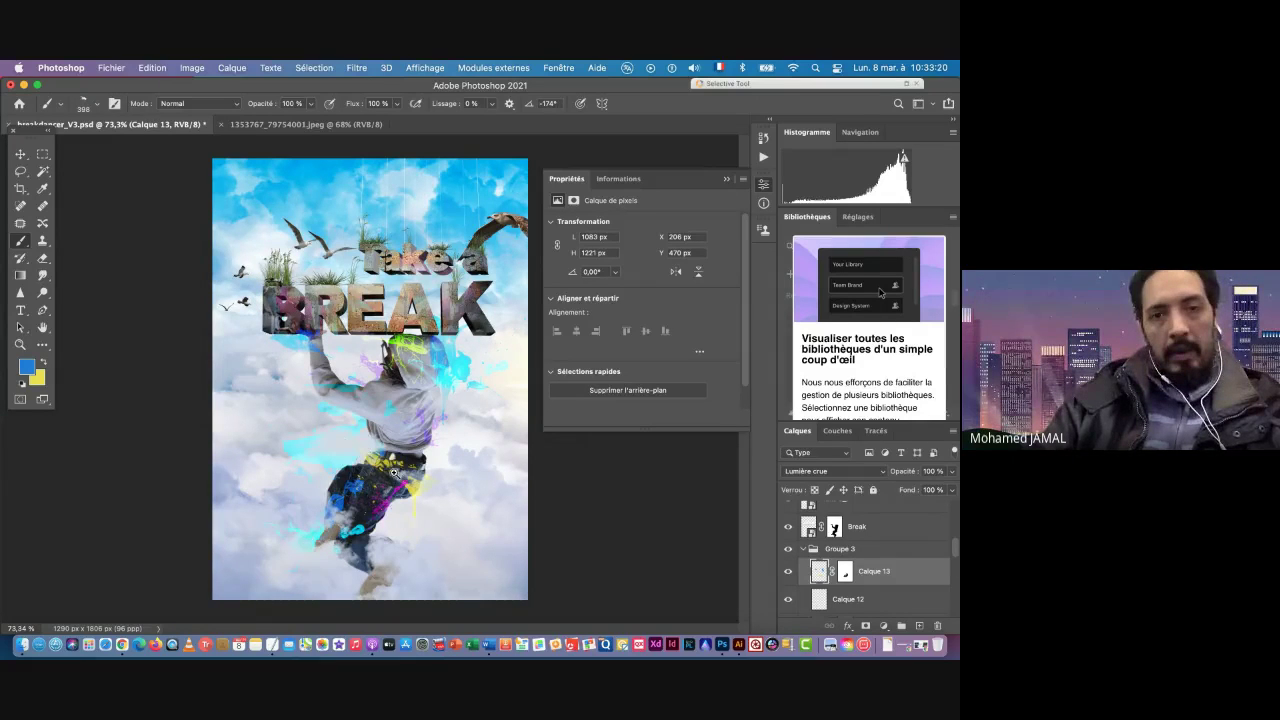
scroll(367, 461, "up", 2)
scroll(367, 461, "down", 4)
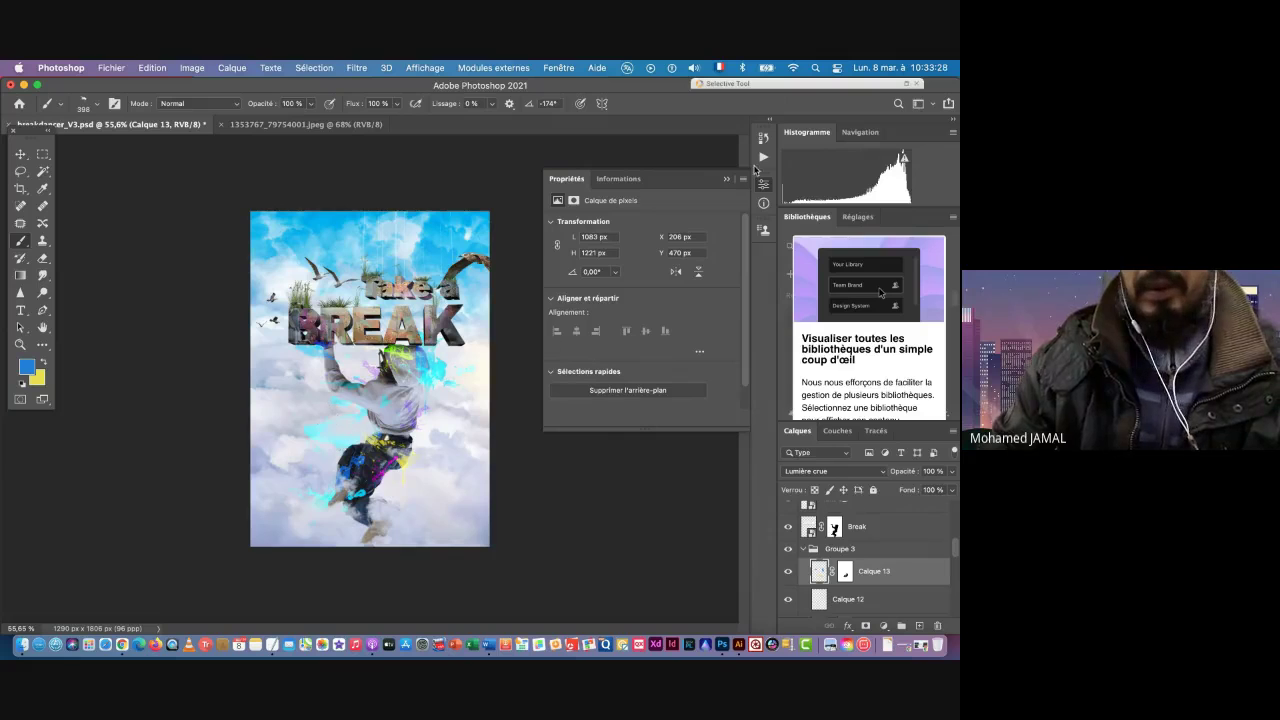
Step: Stamp all visible layers into a new merged layer above Media_Militia_-_Mixed_Media_06, at the top of the layer stack
left_click(727, 181)
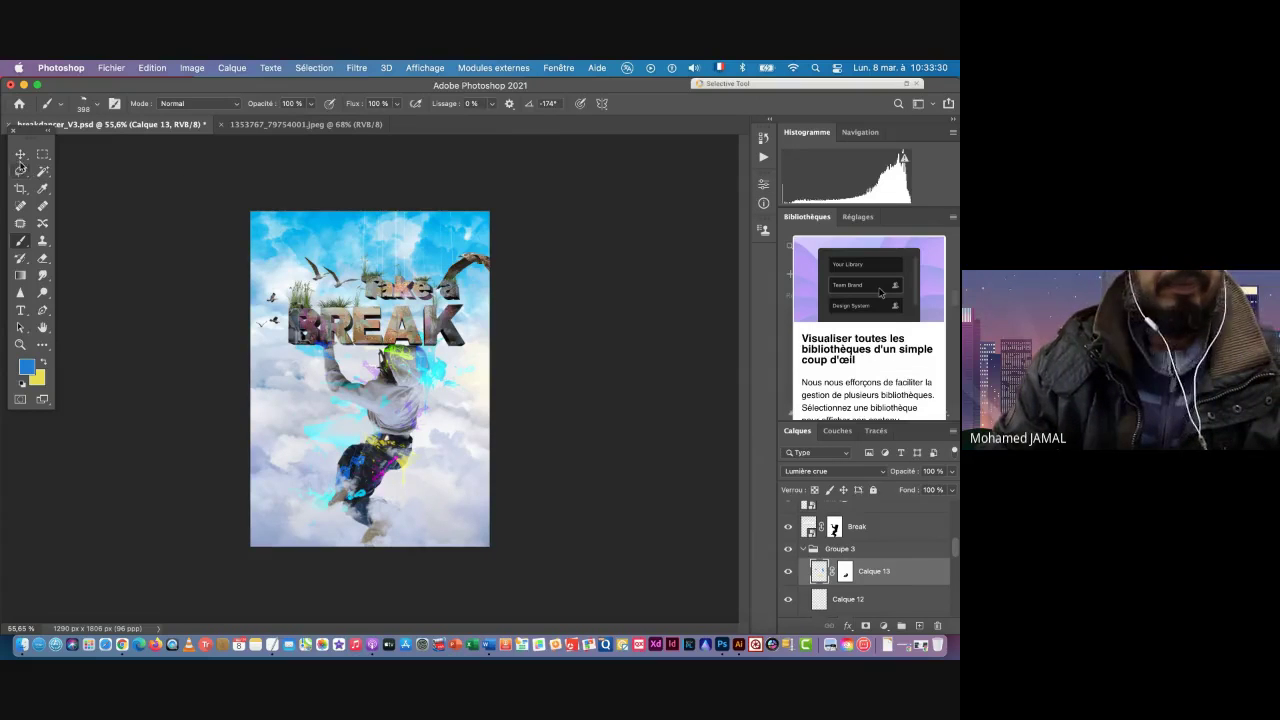
left_click(20, 154)
scroll(869, 570, "up", 5)
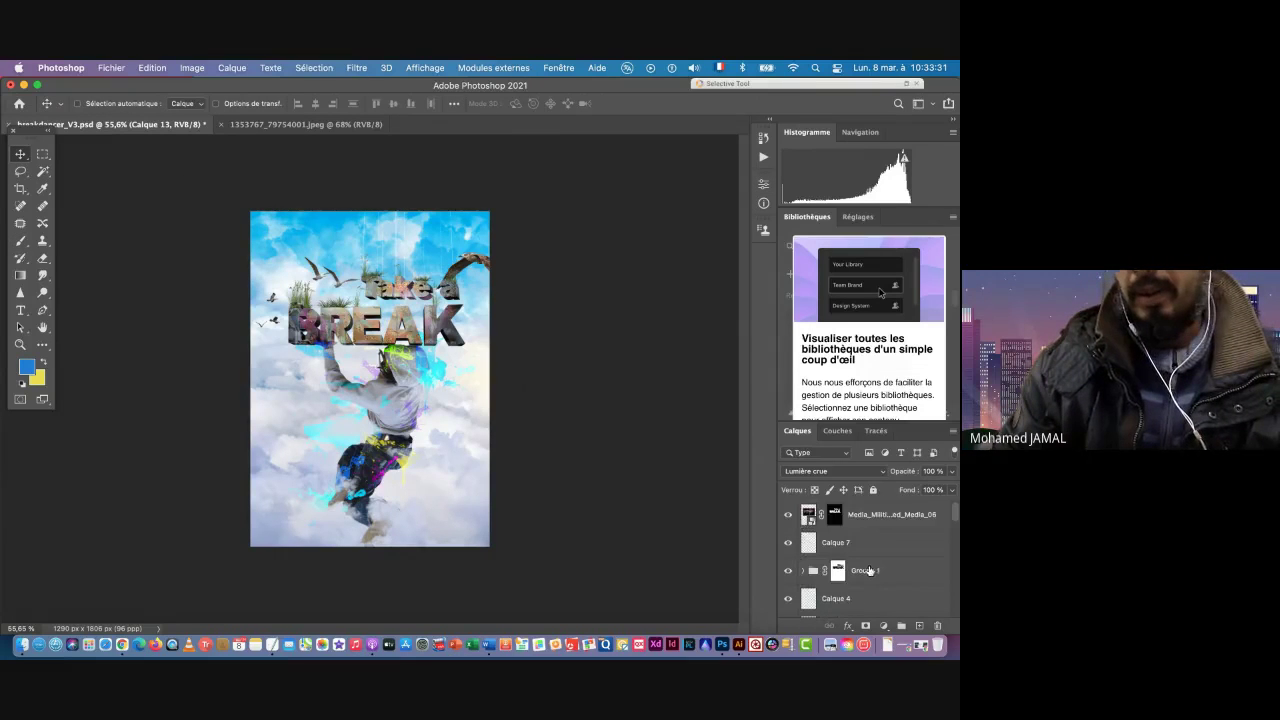
left_click(862, 515)
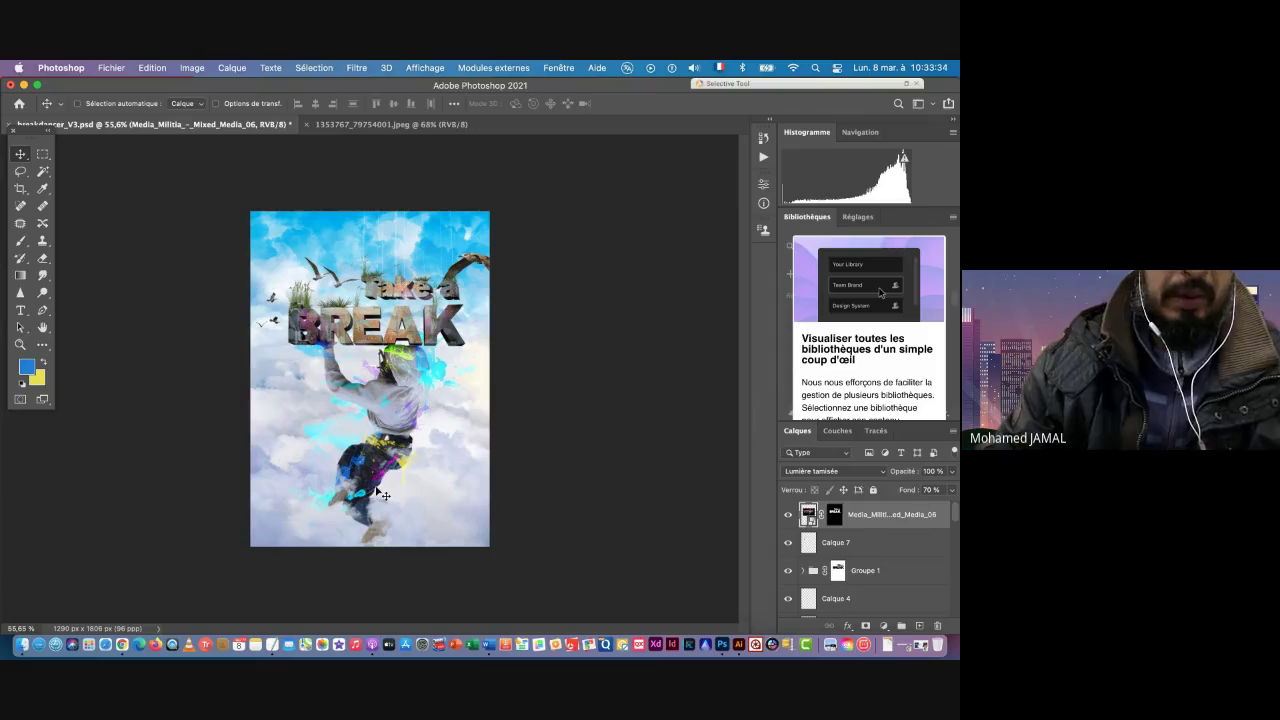
key("super")
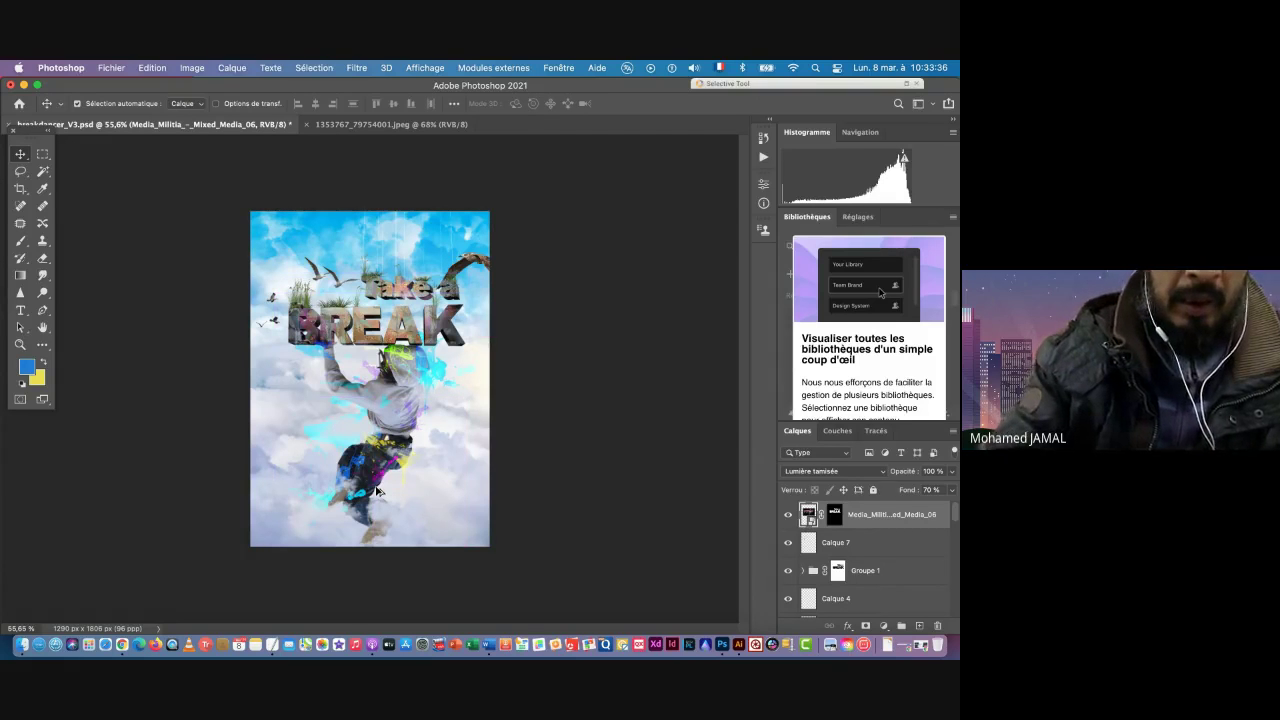
key("alt+shift+super+e")
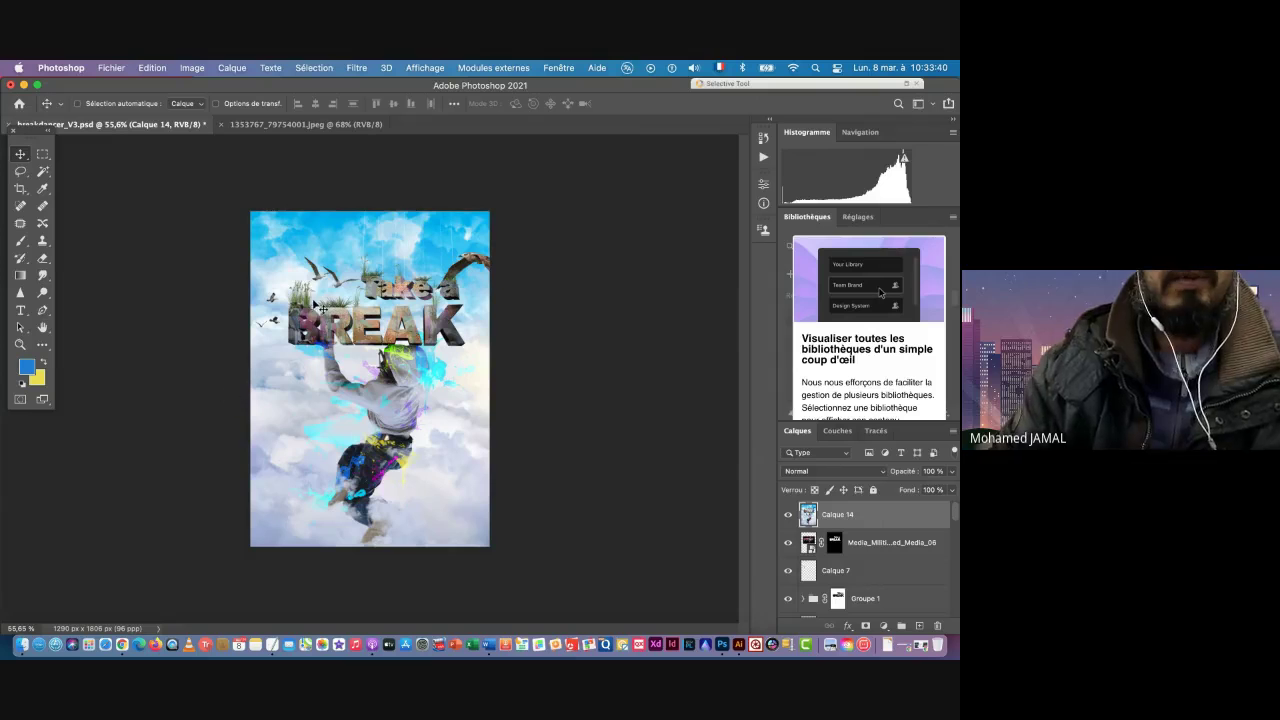
Step: Open the Camera Raw filter on the merged layer and expand its basic adjustments (Réglages de base)
left_click(356, 69)
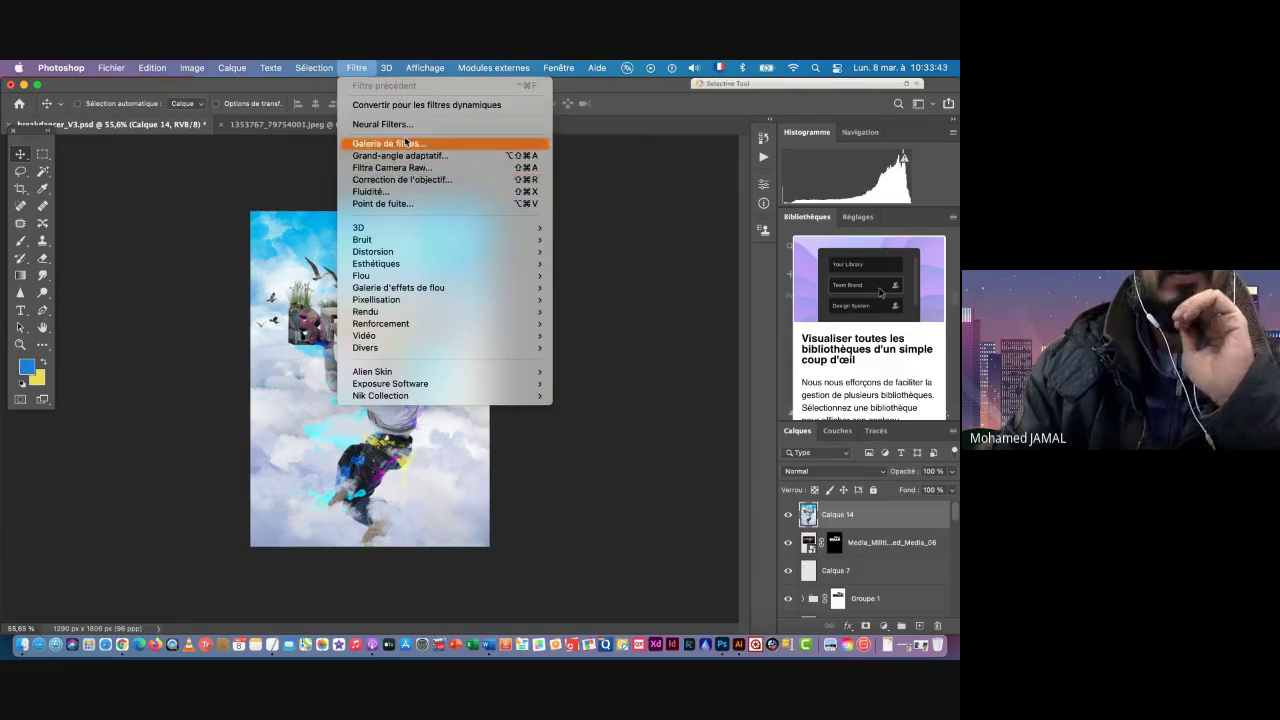
key("super+space")
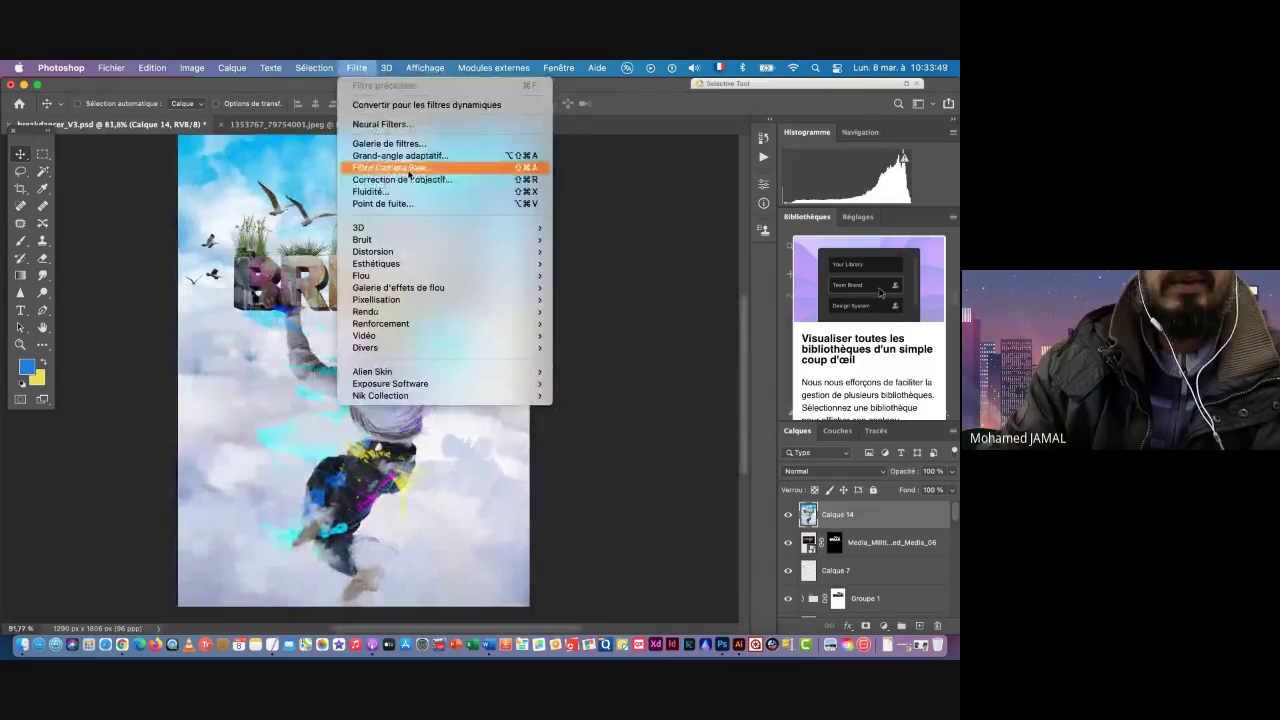
left_click(410, 168)
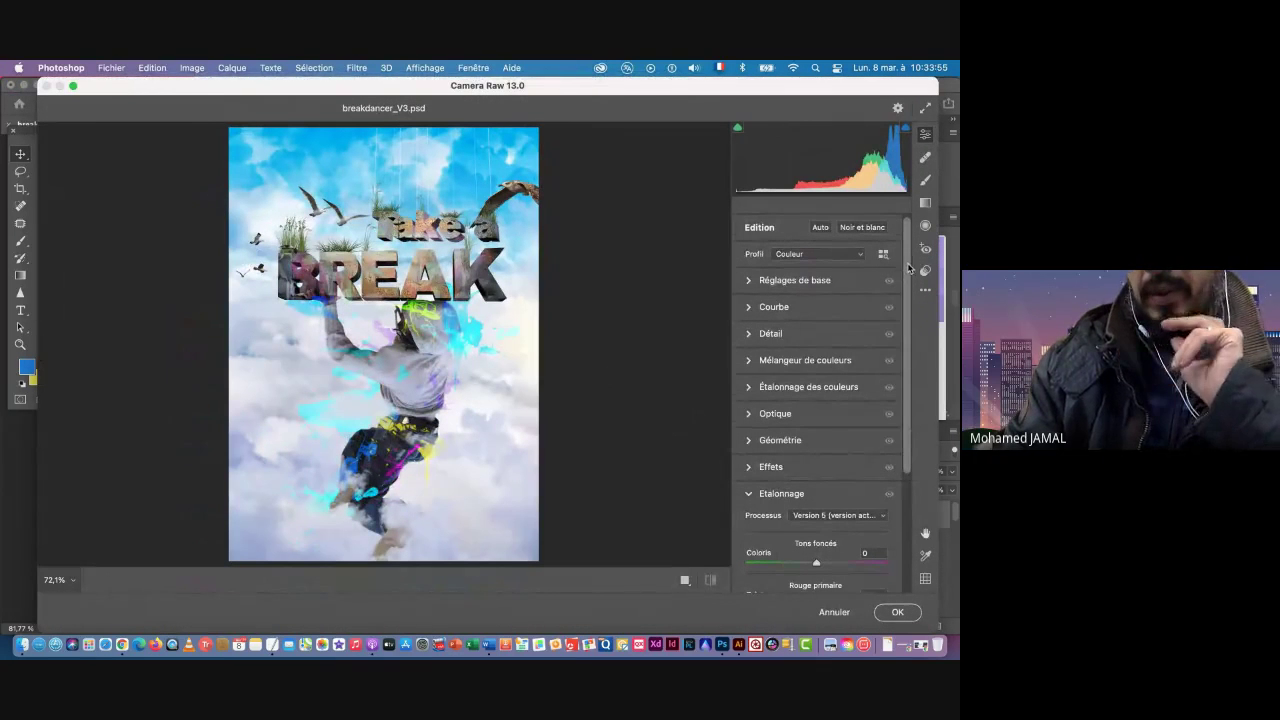
scroll(909, 265, "down", 2)
scroll(910, 256, "up", 2)
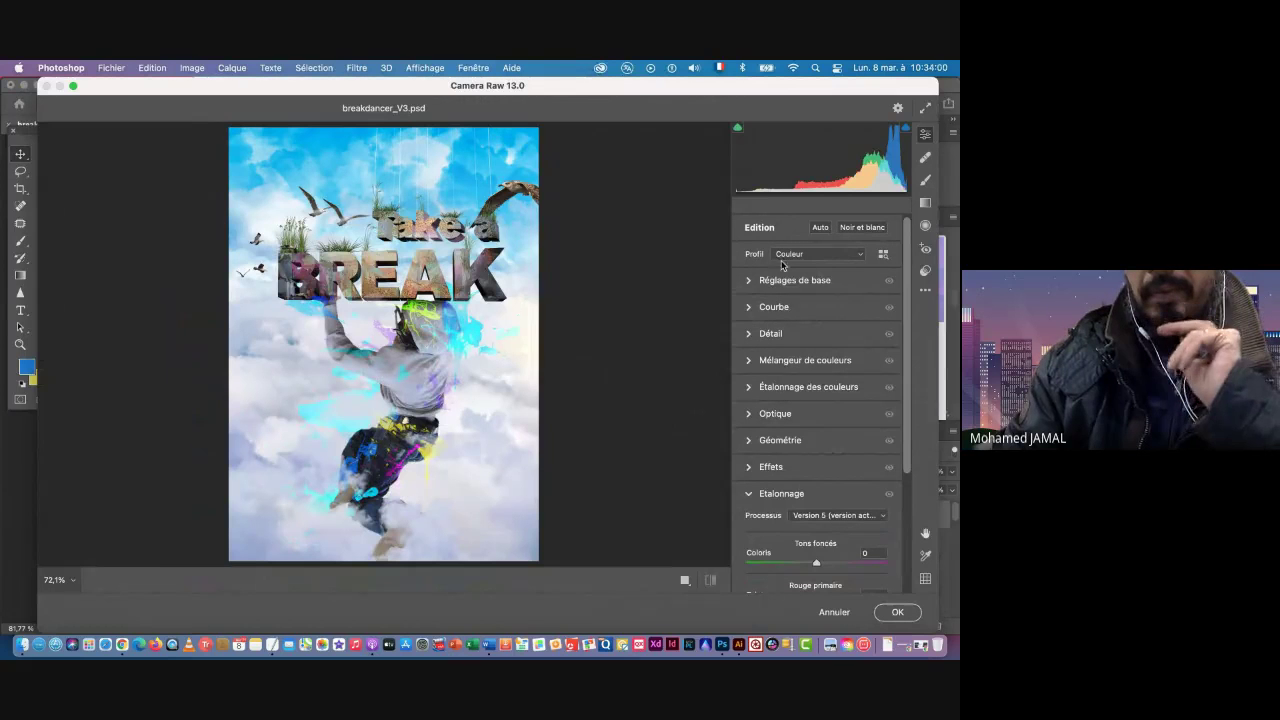
left_click(749, 281)
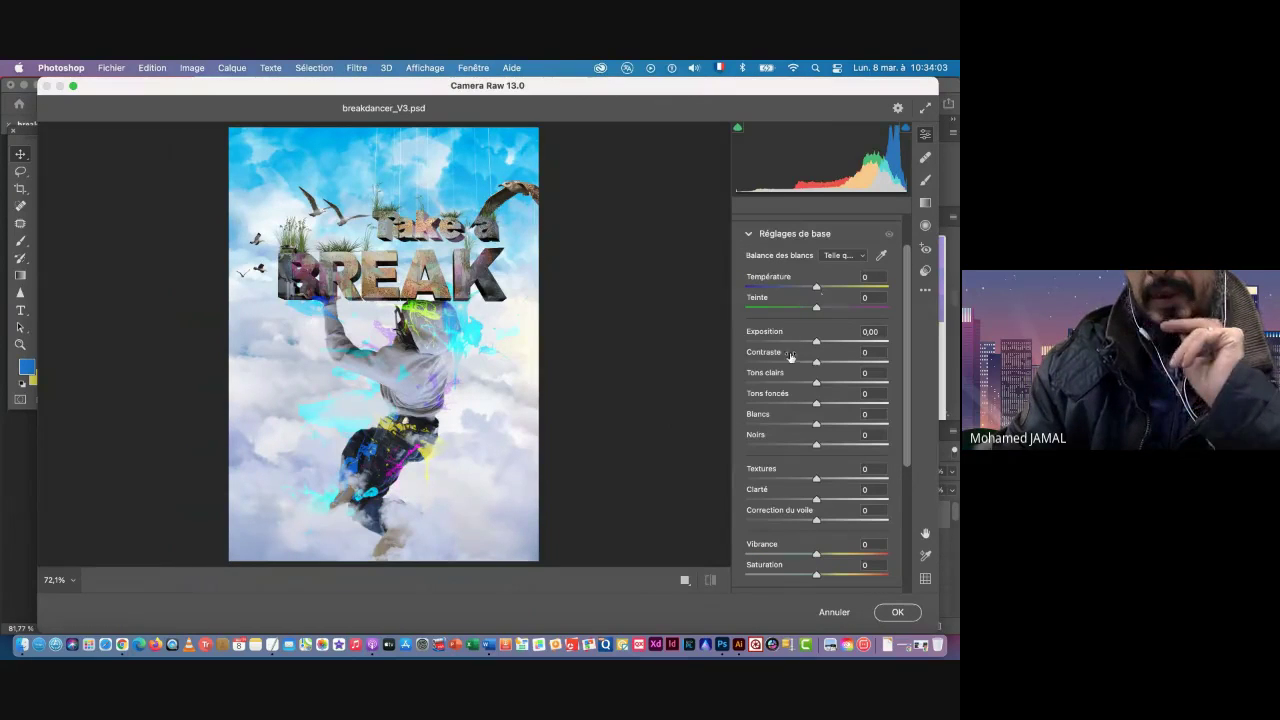
Step: Set Tons clairs and Tons foncés to +16, Blancs -9, Noirs +25, Textures +22, Clarté +13, Correction du voile +13, Vibrance +17 and Saturation -30
left_click_drag(816, 345, 827, 505)
scroll(837, 499, "down", 5)
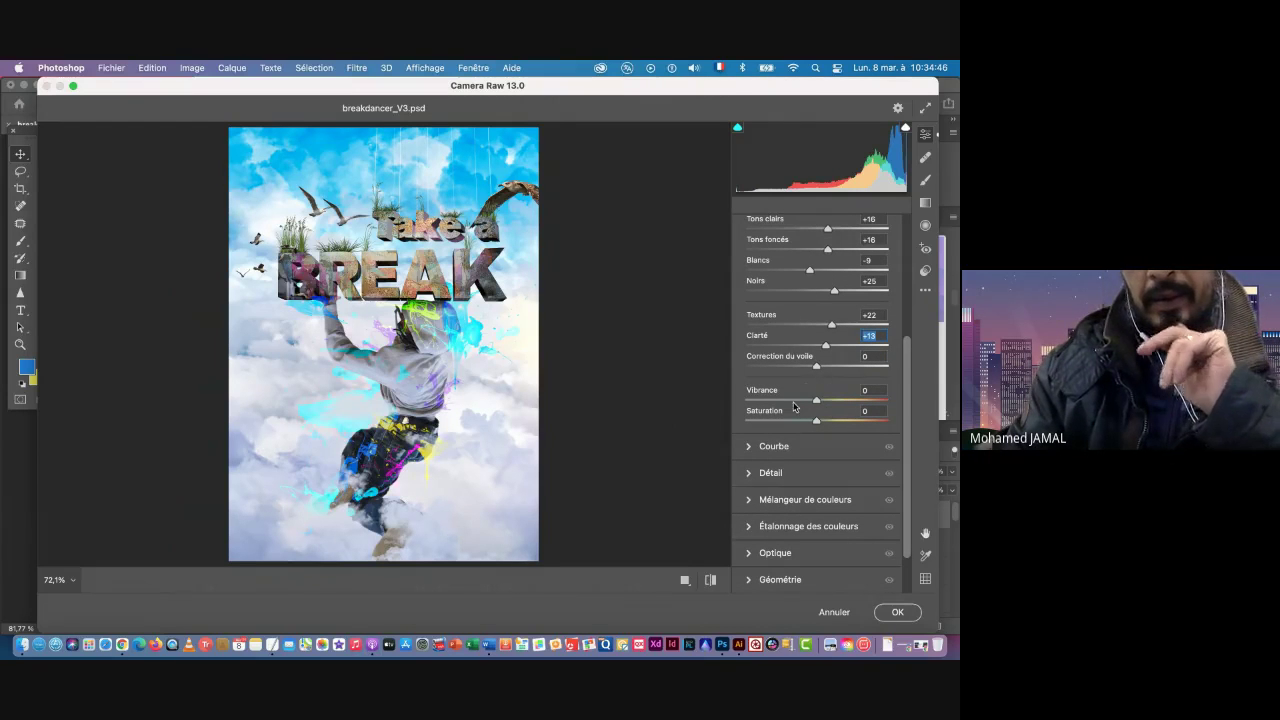
left_click_drag(817, 368, 795, 424)
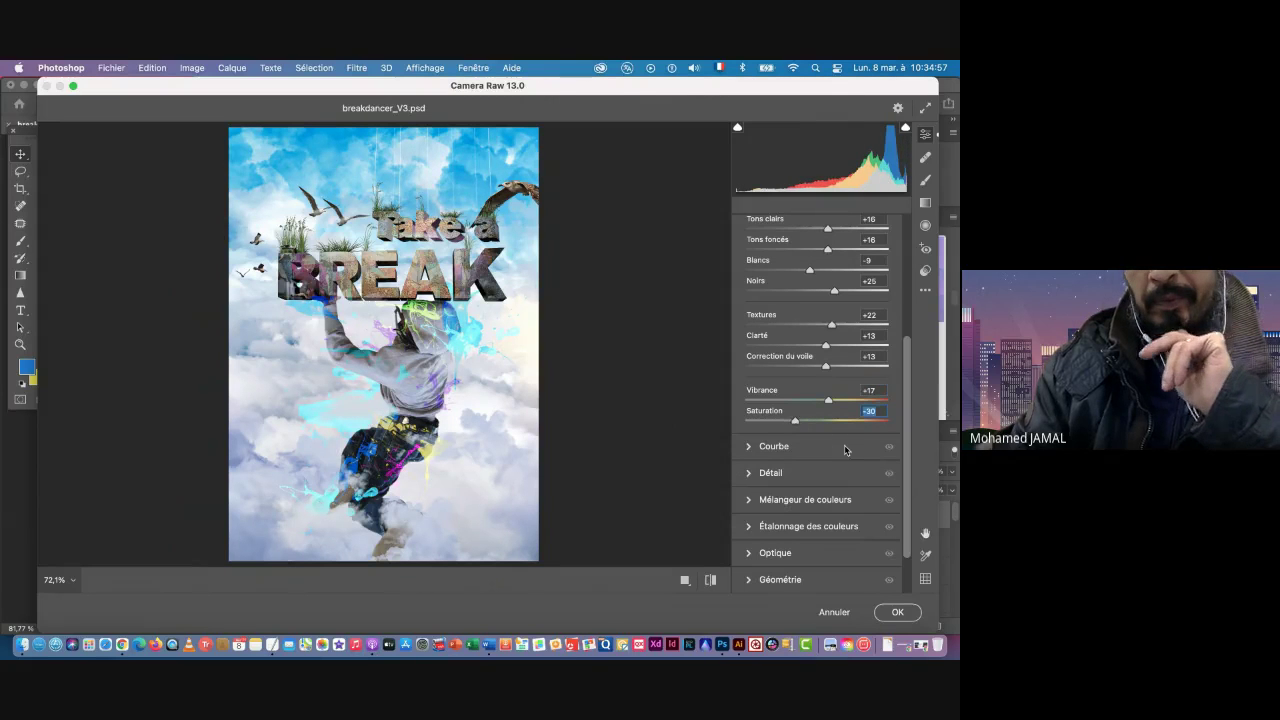
Step: In the Mélangeur de couleurs, set the blues to Teinte +27, Saturation -15 and Luminance -7
scroll(850, 453, "down", 2)
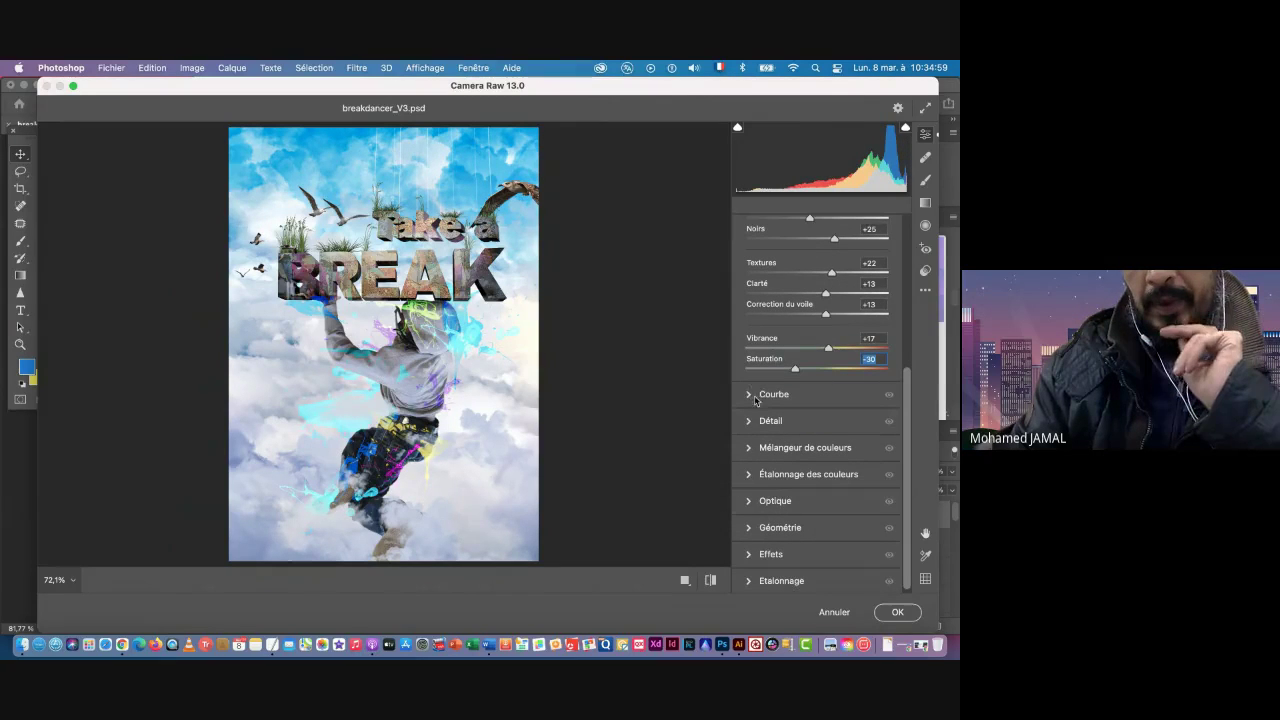
scroll(779, 433, "down", 1)
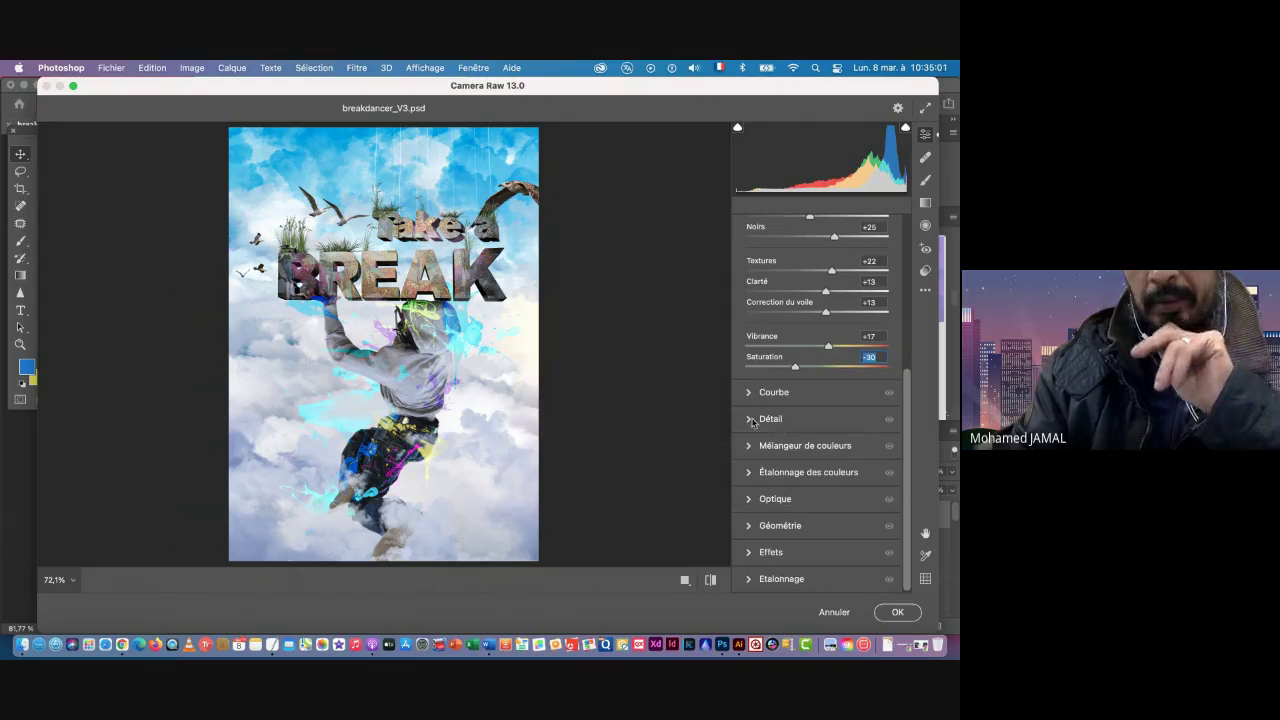
left_click(751, 420)
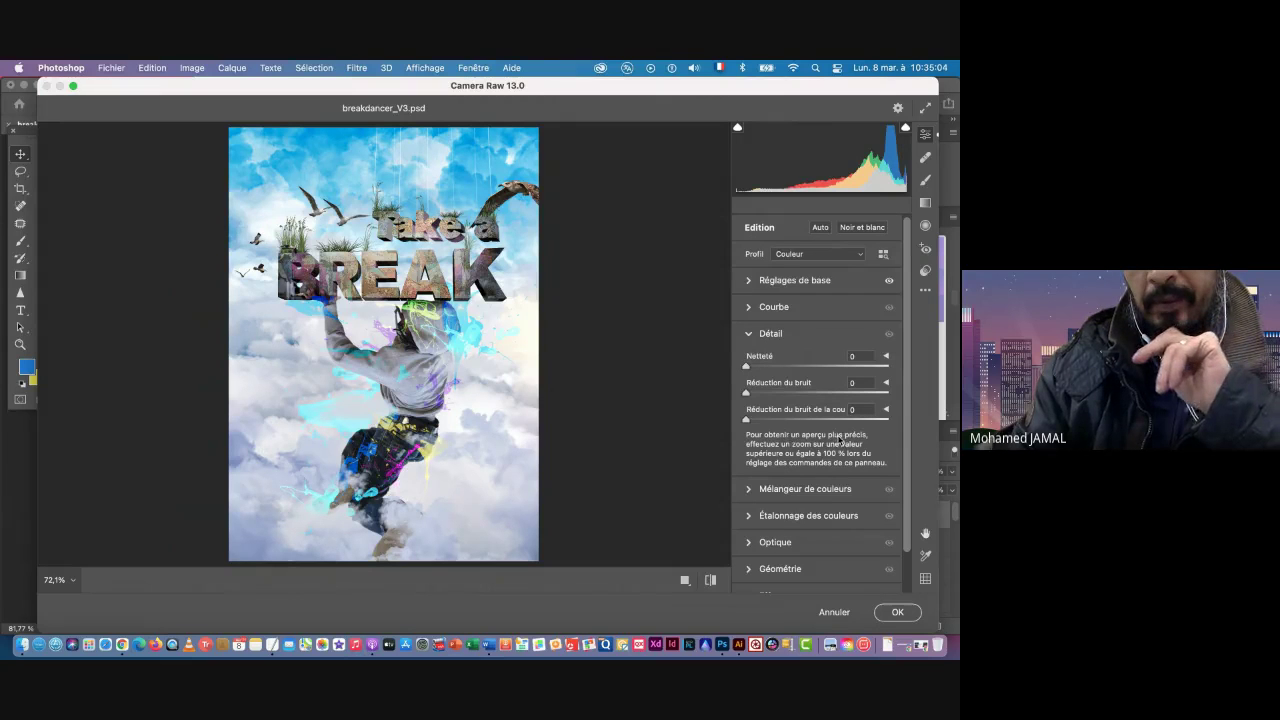
left_click(750, 336)
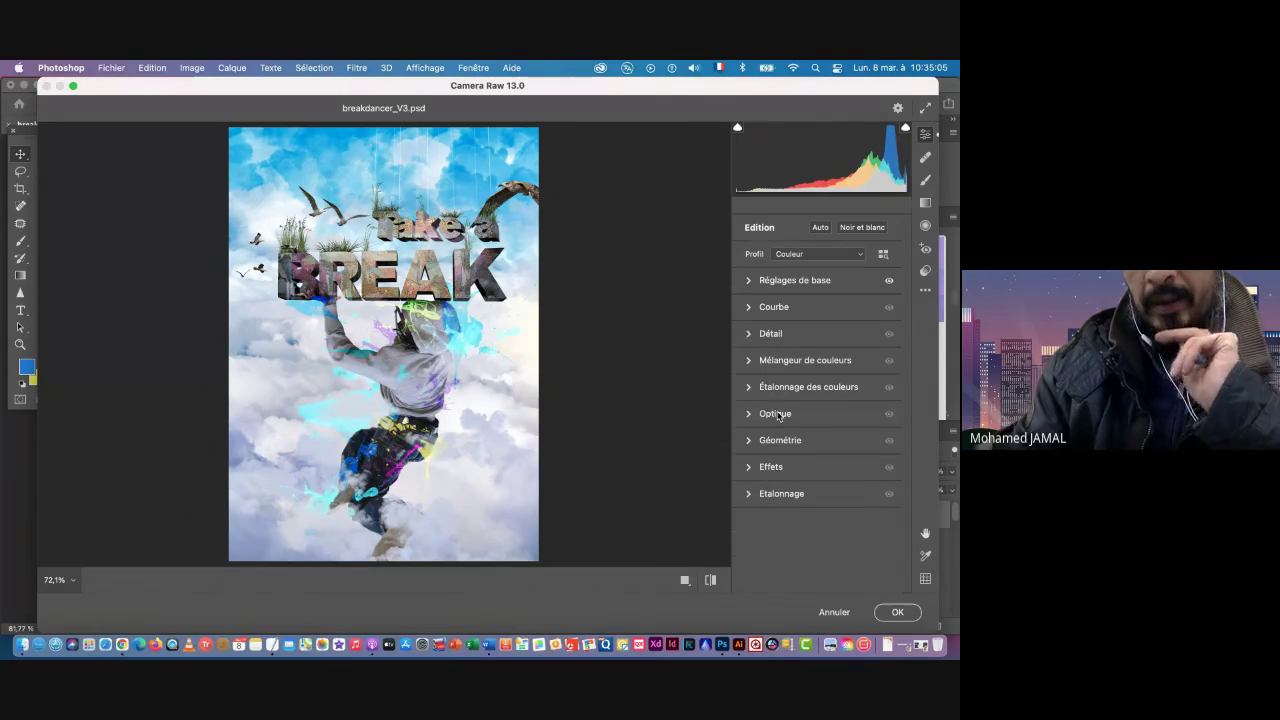
left_click(748, 362)
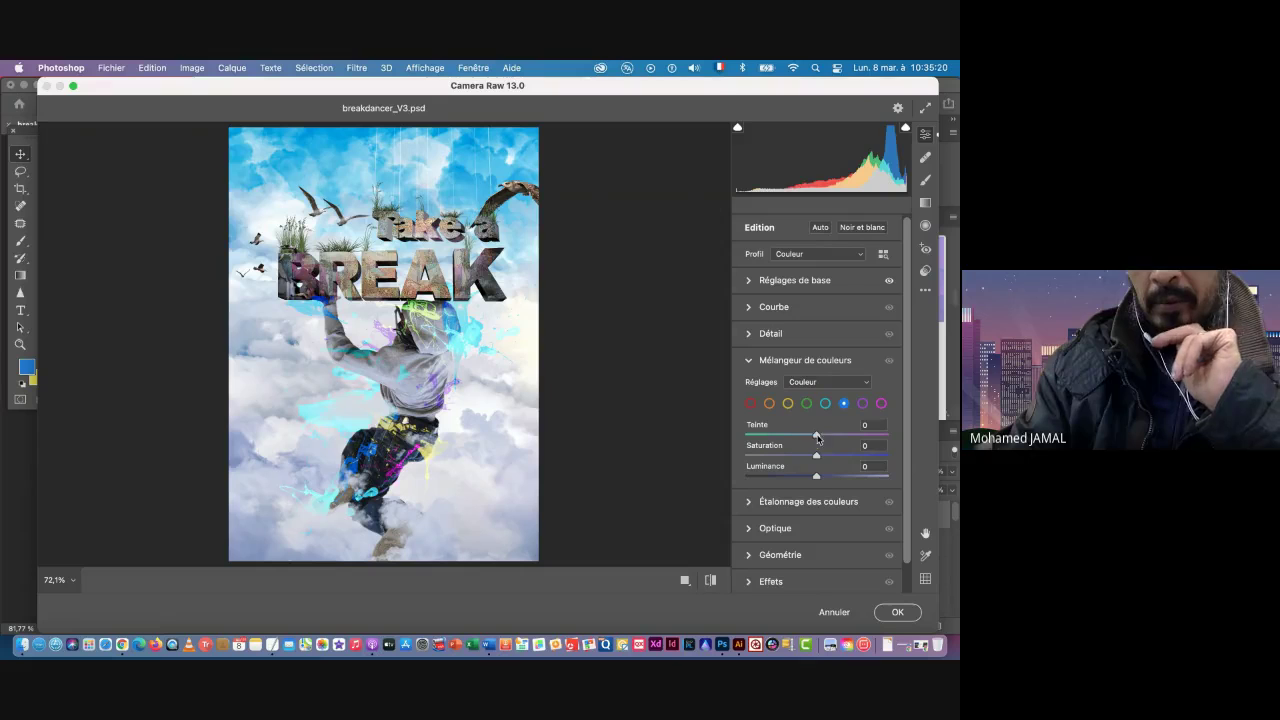
left_click_drag(818, 438, 811, 477)
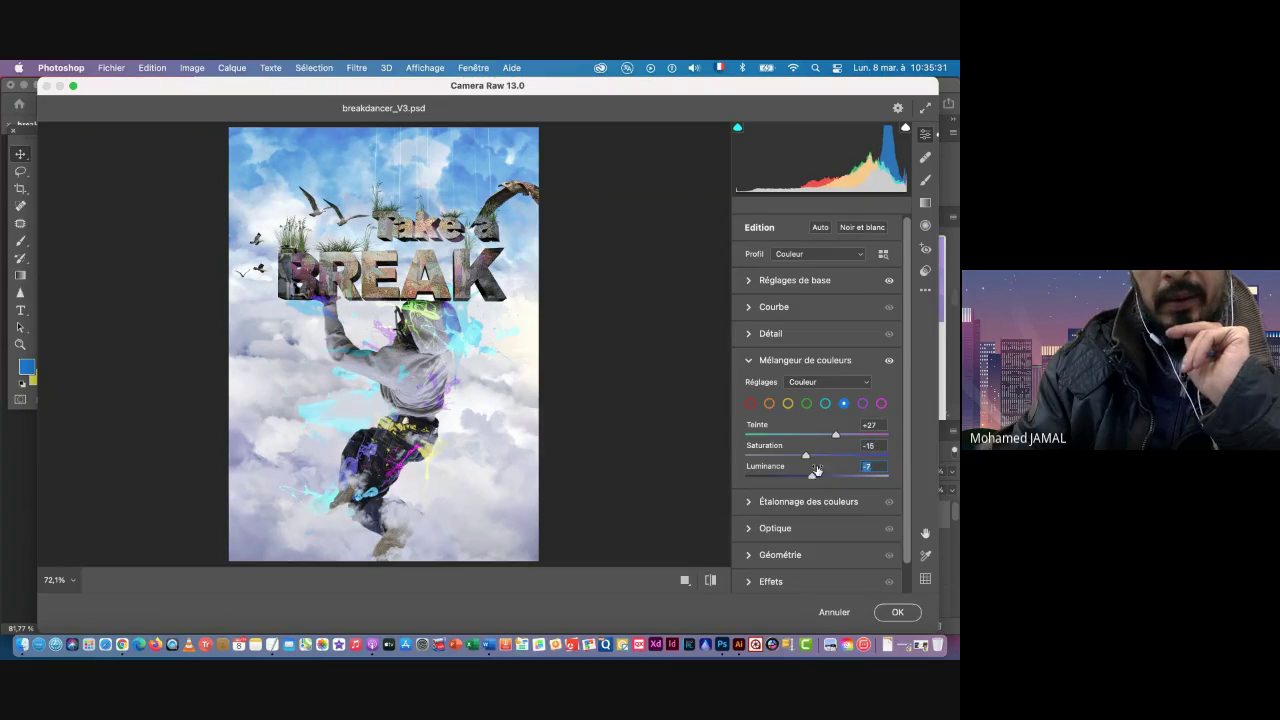
Step: Set the aqua range in the colour mixer to Teinte -39, Saturation +12 and Luminance -14
scroll(857, 470, "down", 2)
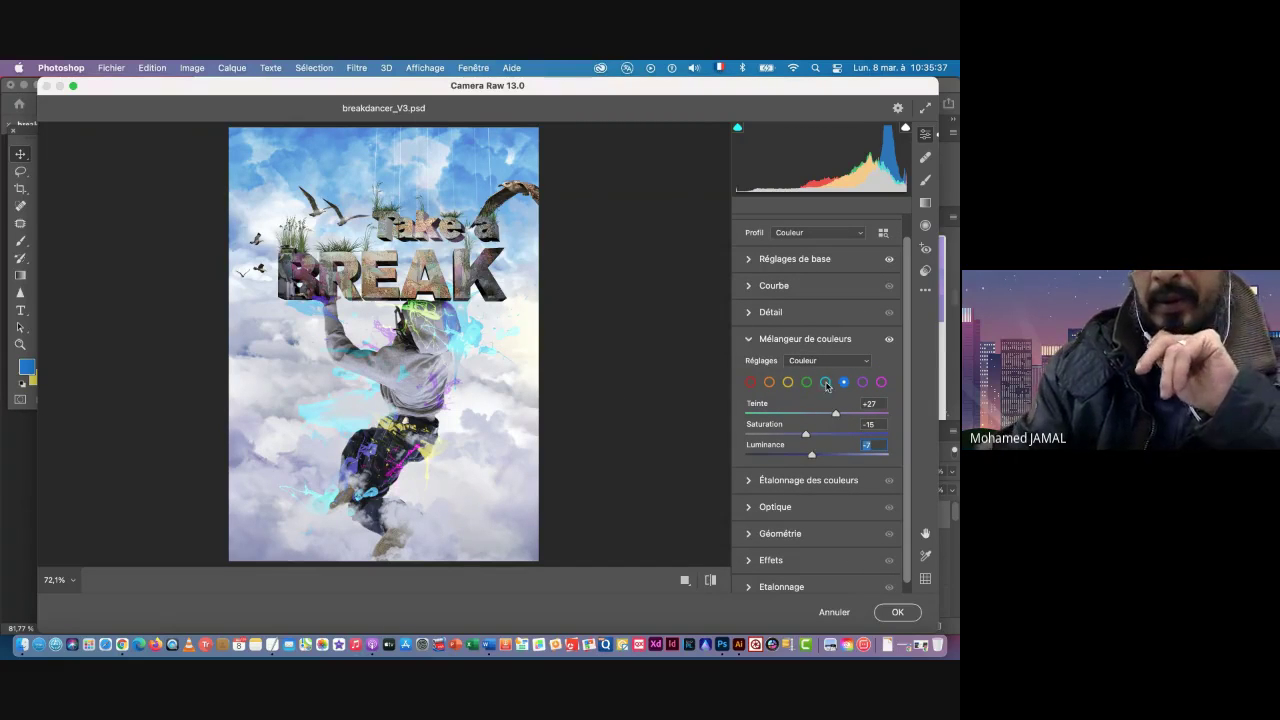
left_click(825, 383)
left_click_drag(817, 416, 806, 457)
Step: Add Camera Raw effects with Grain at about 16 and Vignetage at -19
scroll(810, 488, "down", 1)
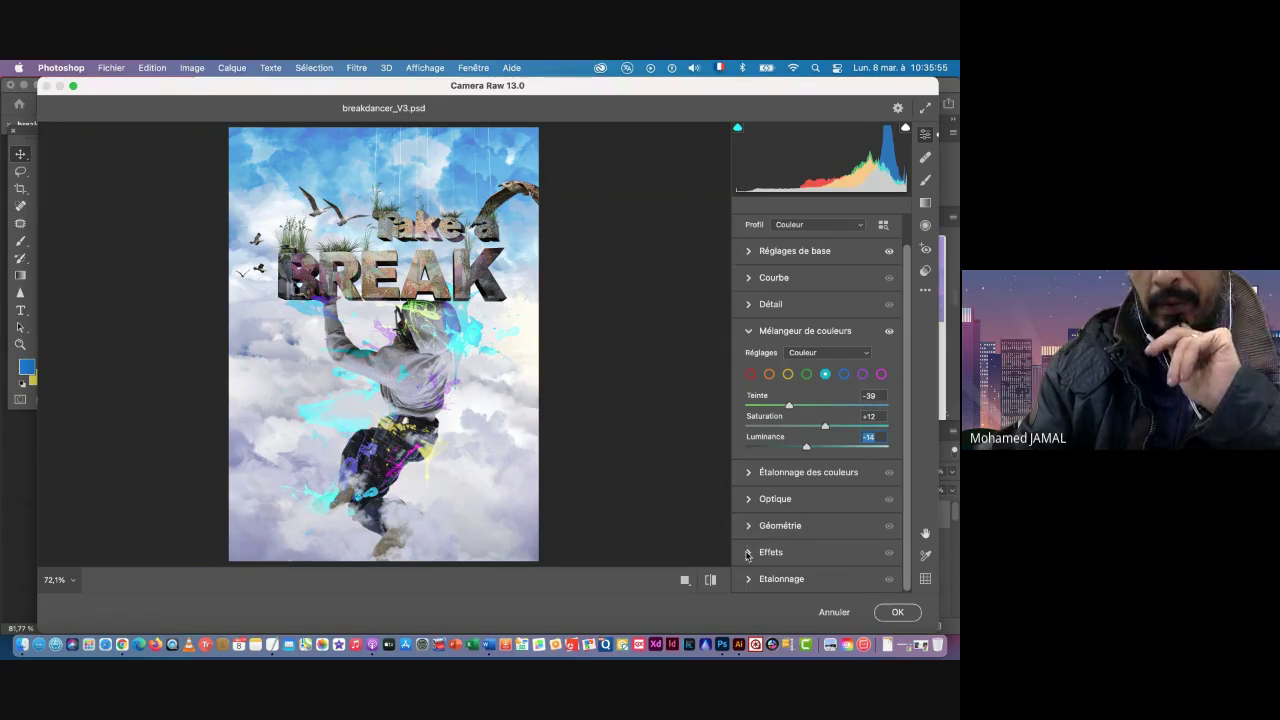
left_click(747, 554)
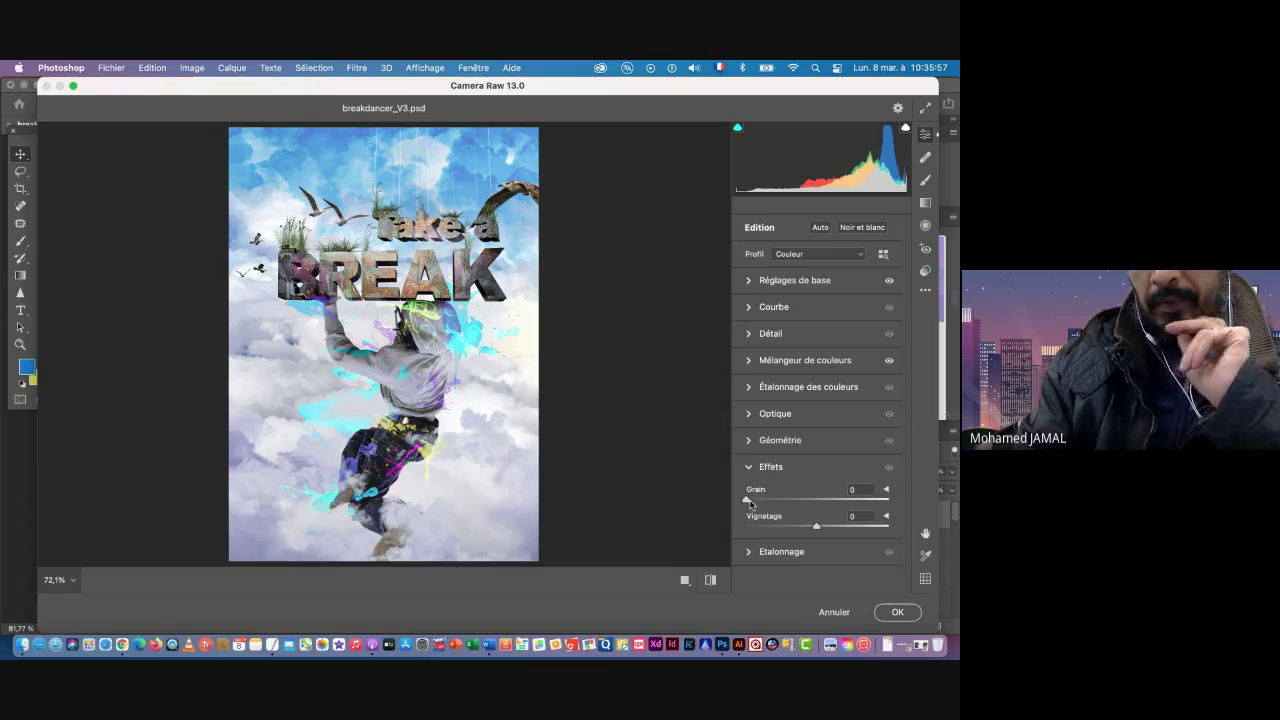
left_click_drag(747, 500, 803, 529)
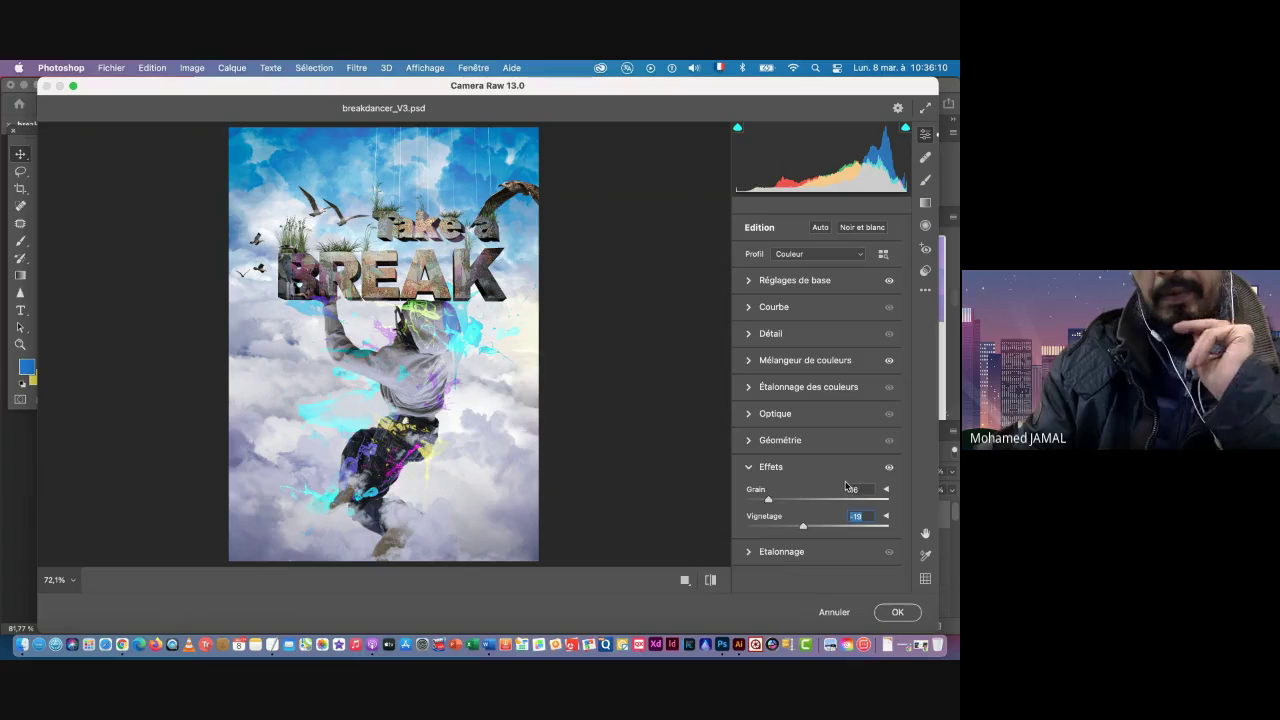
Step: In Etalonnage, set the Tons foncés Coloris to +46, and Rouge primaire to Teinte +13 and Saturation -34
left_click(750, 553)
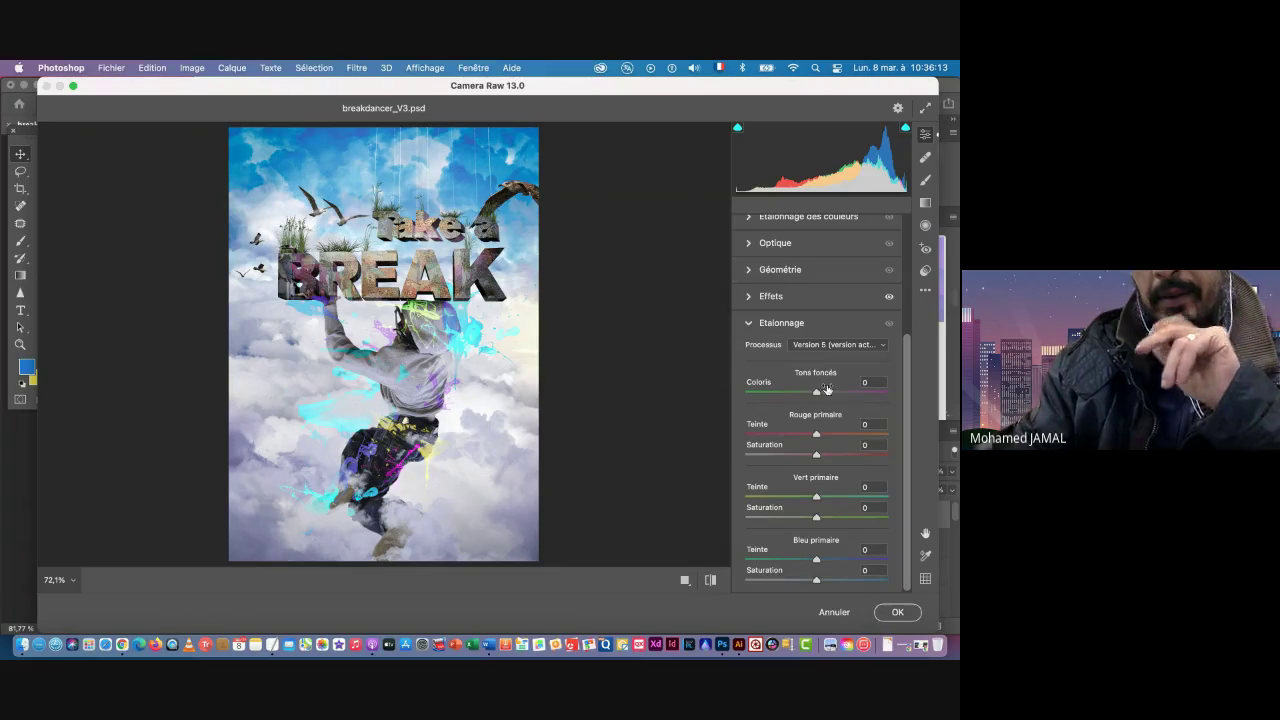
left_click_drag(817, 393, 850, 396)
scroll(818, 447, "up", 1)
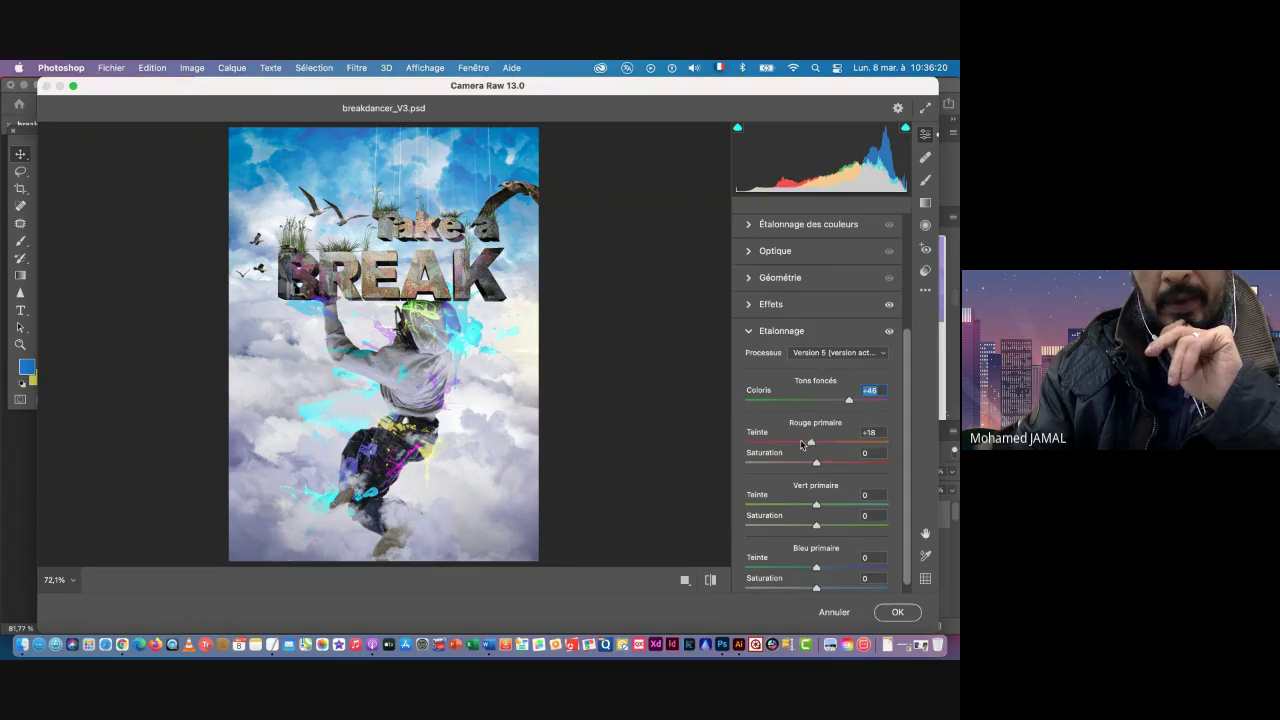
left_click_drag(828, 445, 790, 466)
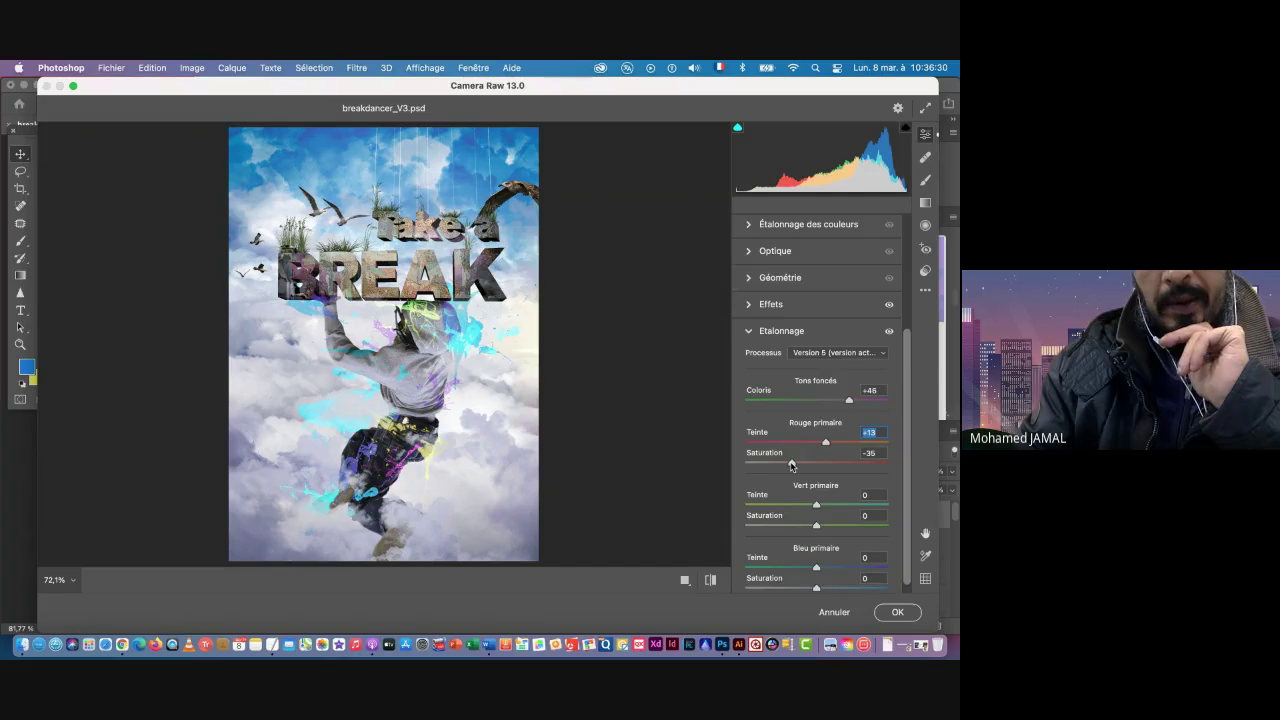
left_click_drag(792, 466, 793, 466)
scroll(830, 500, "down", 1)
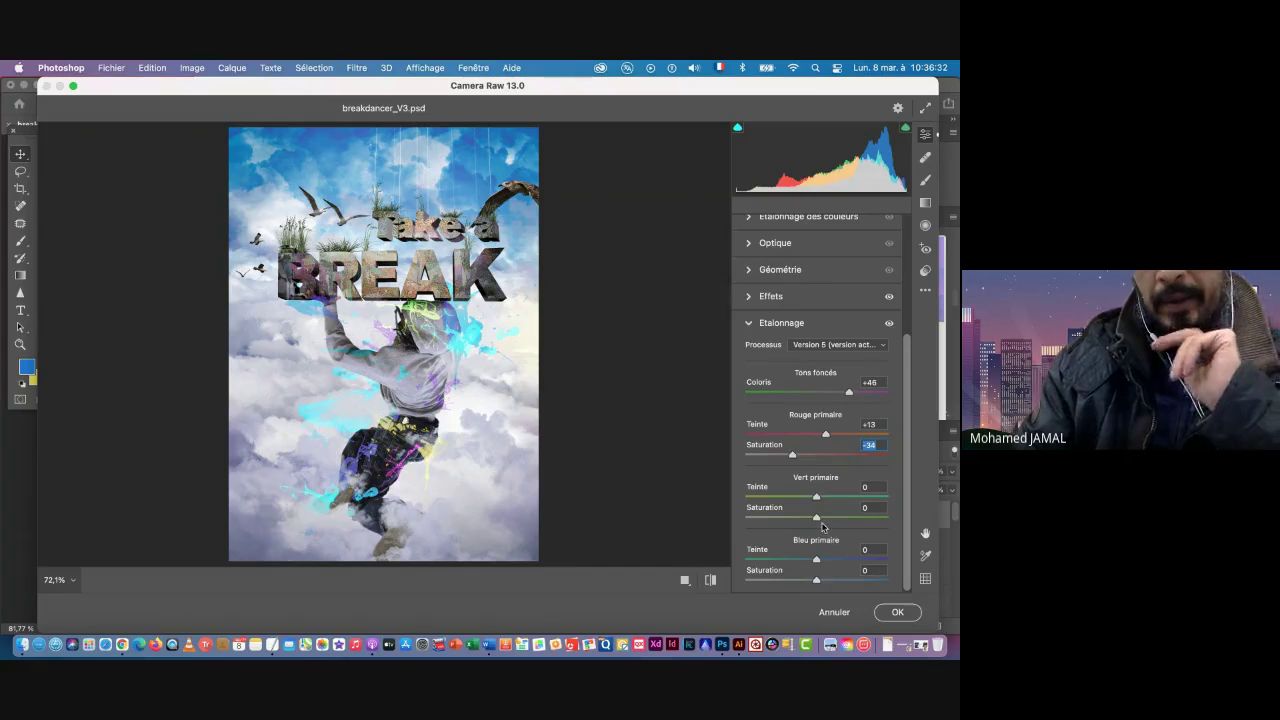
Step: Compare the before and after versions of the image, and apply the Camera Raw grading to the merged layer
left_click(710, 580)
left_click(710, 580)
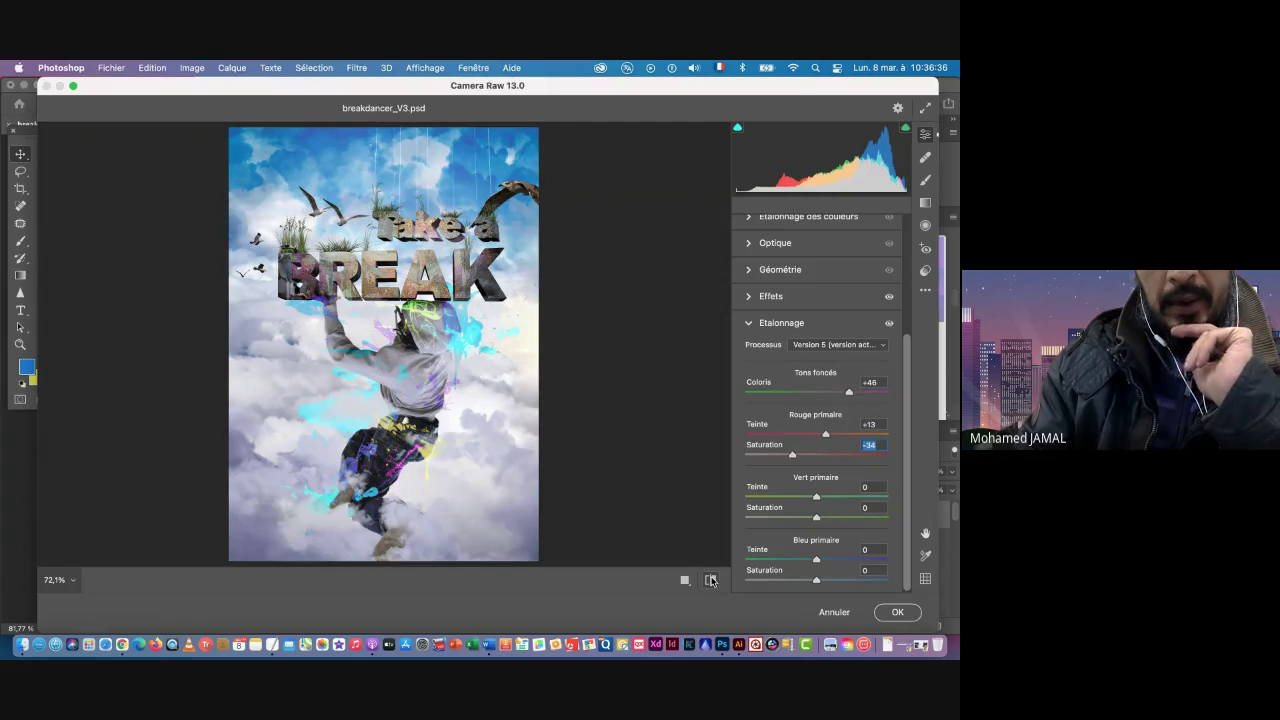
left_click(893, 612)
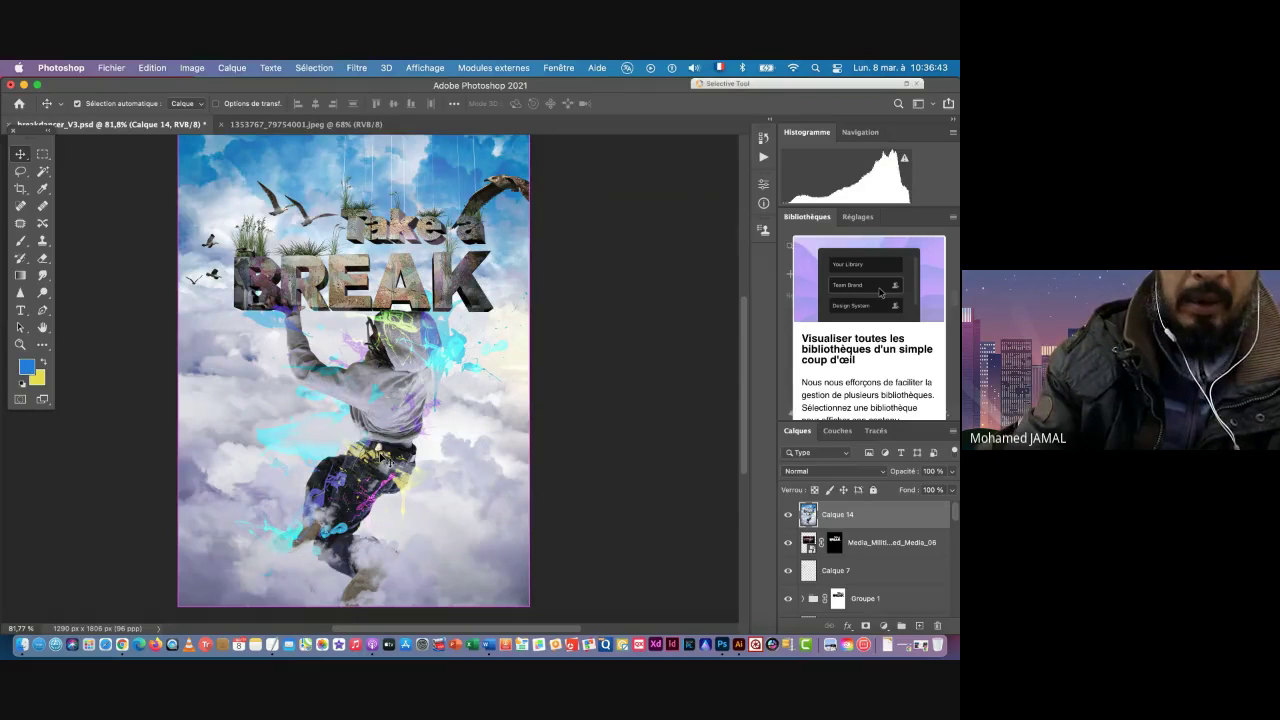
Step: Duplicate Calque 14 and apply a Passe-haut filter with a radius of 4,0 pixels to the copy
key("super+j")
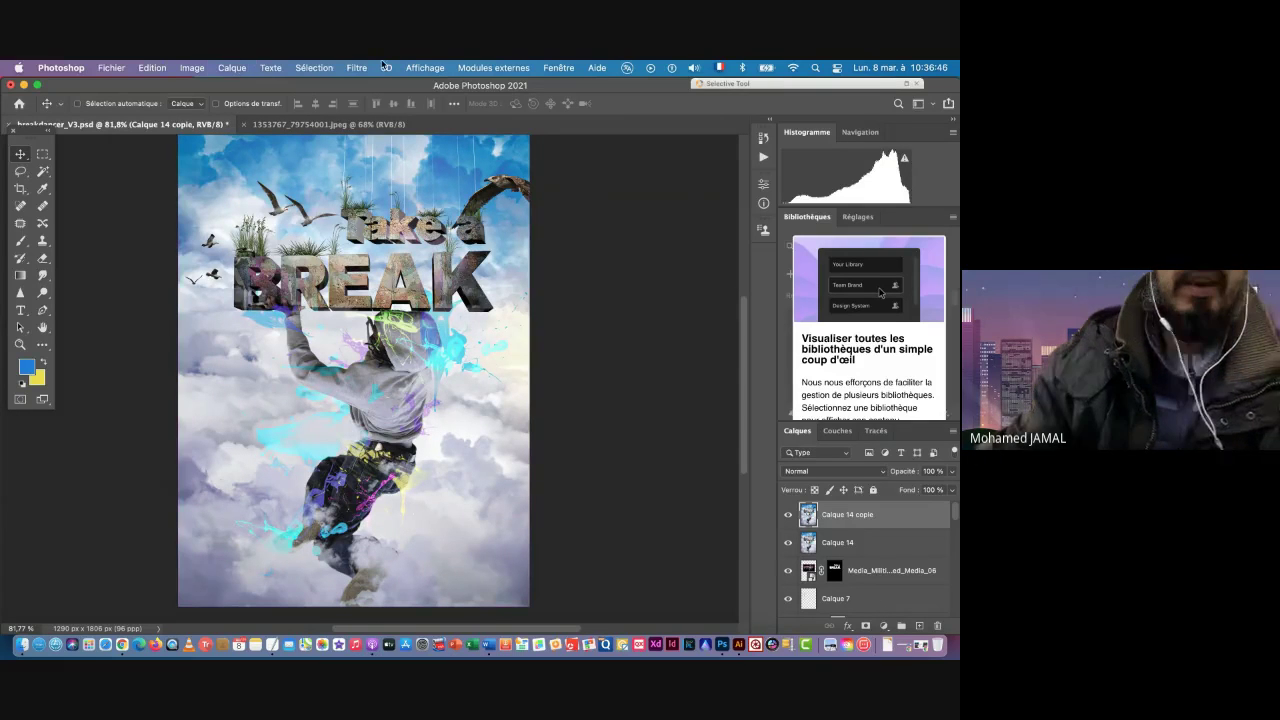
left_click(358, 69)
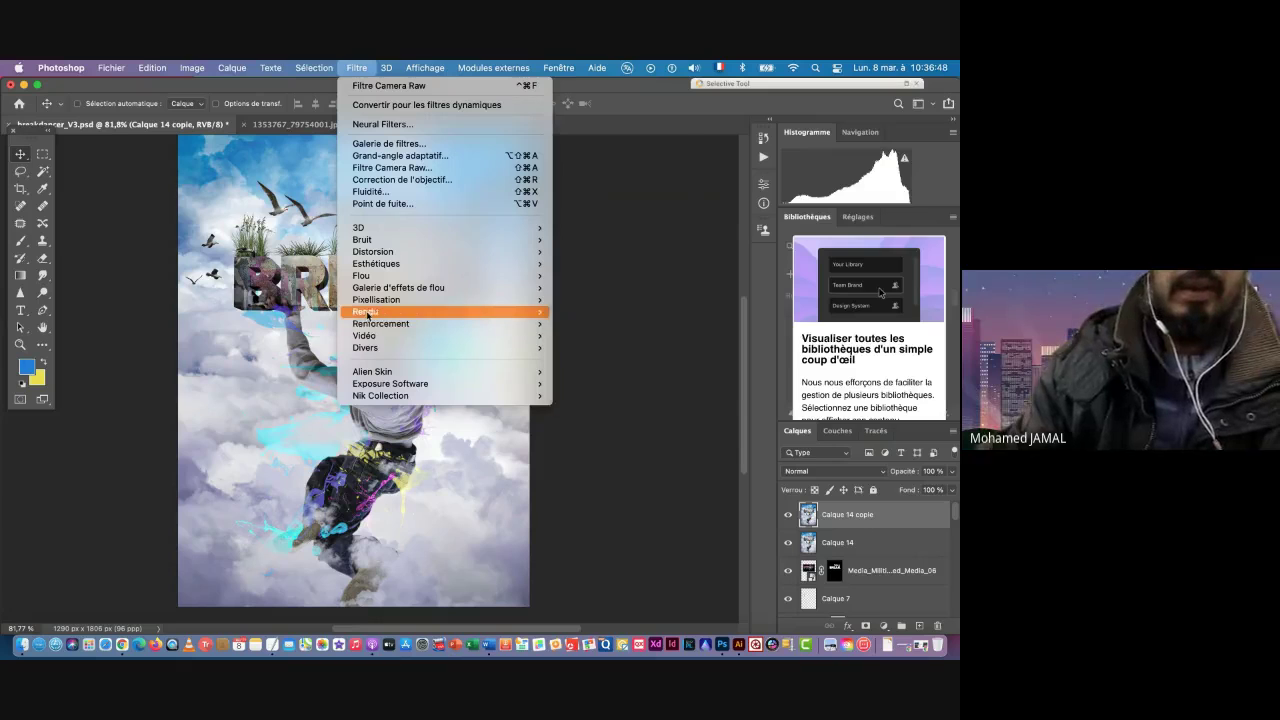
mouse_move(388, 349)
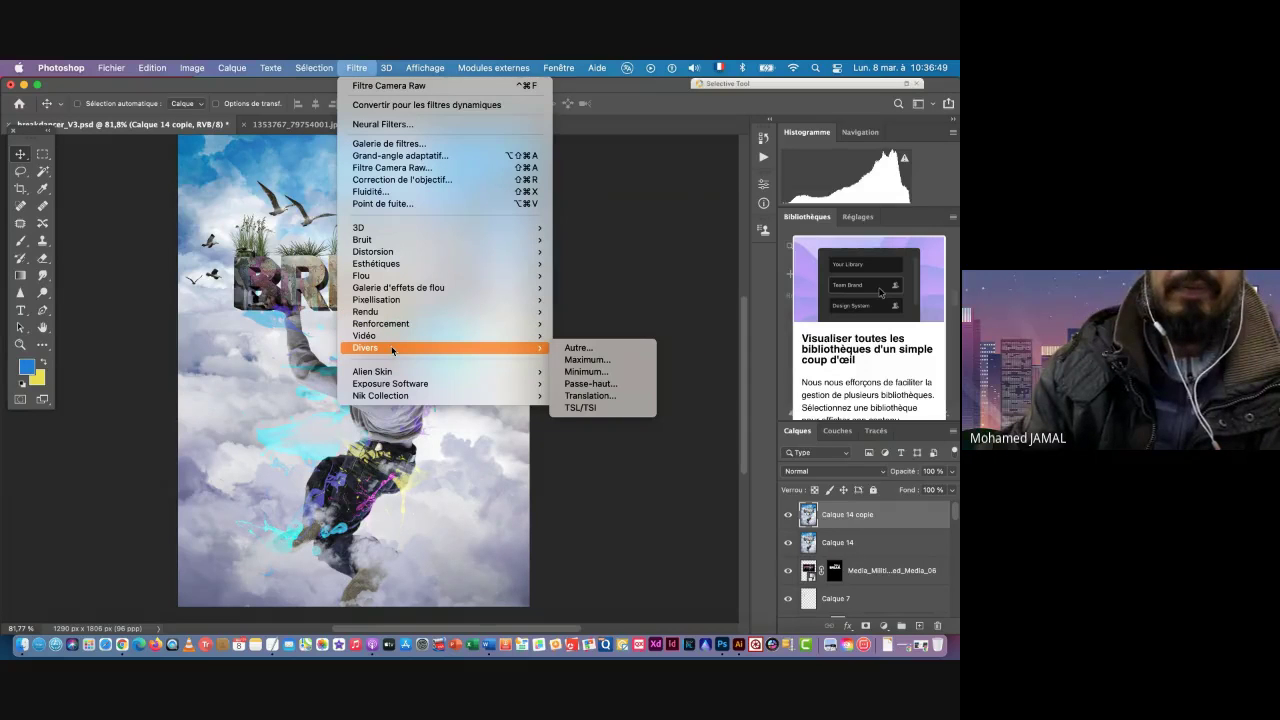
left_click(594, 384)
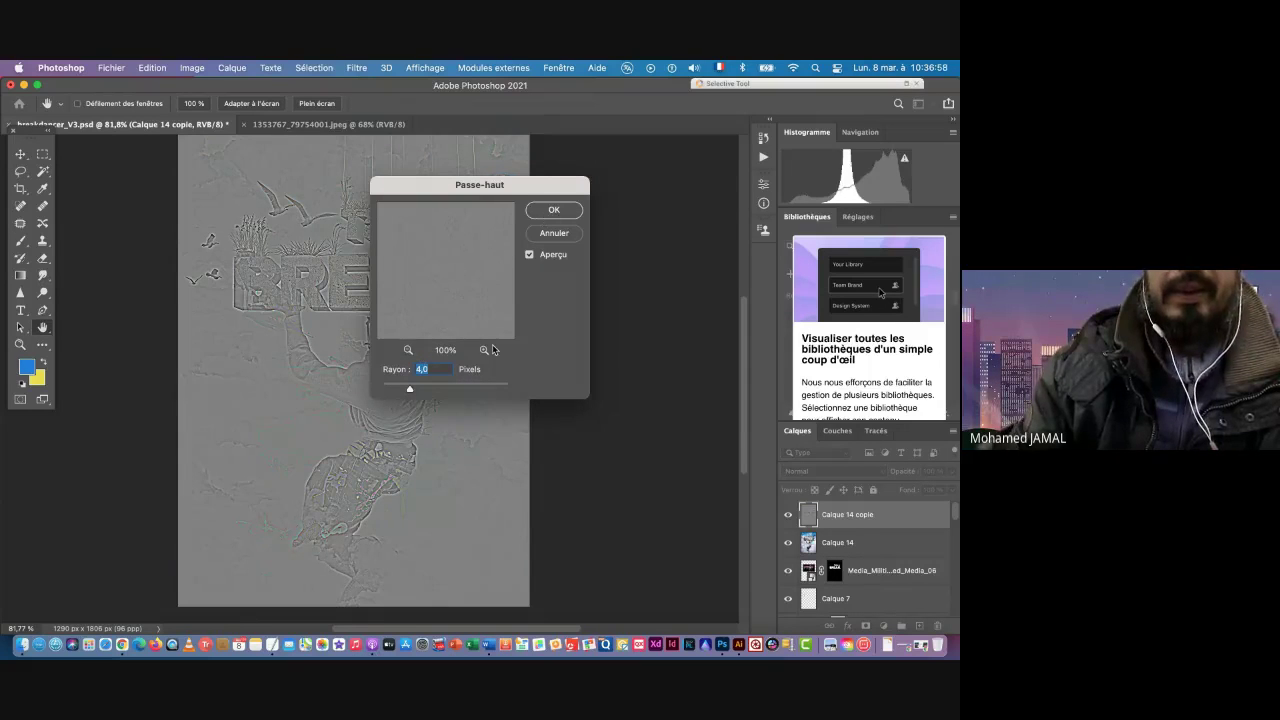
left_click(545, 209)
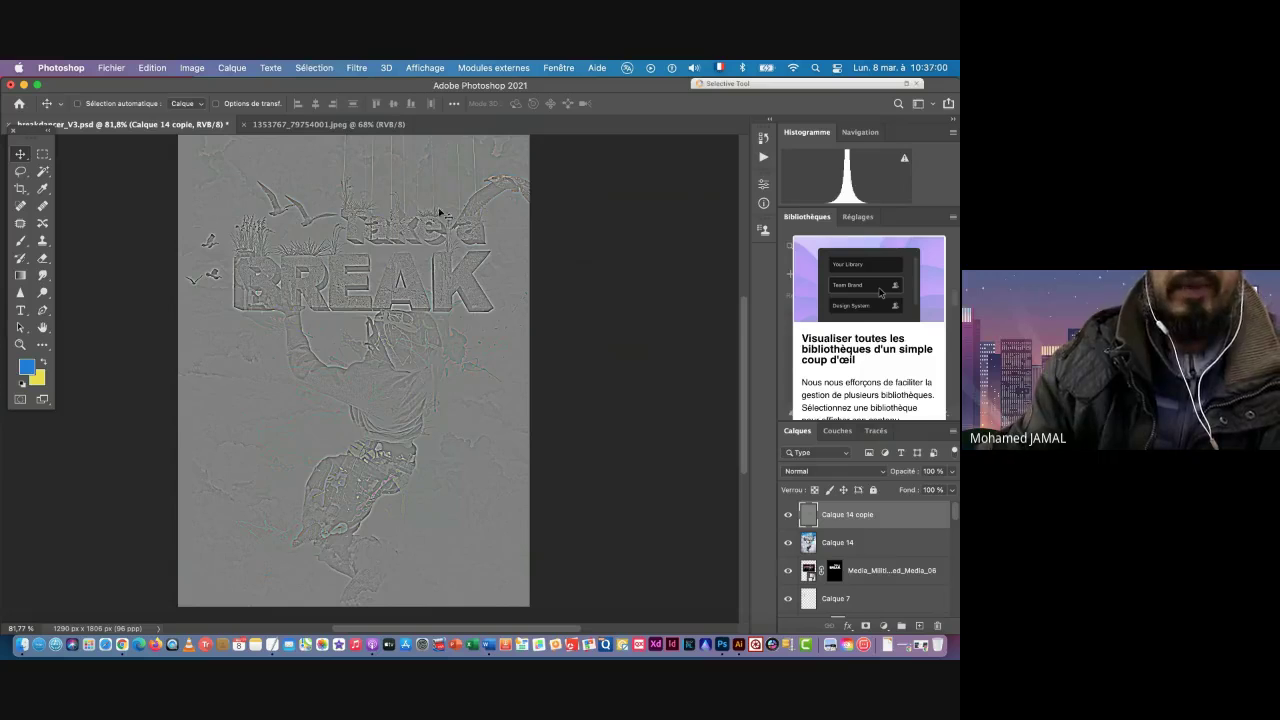
Step: Set the blend mode of Calque 14 copie to Lumière tamisée and inspect the sharpened dancer and lettering
left_click(825, 471)
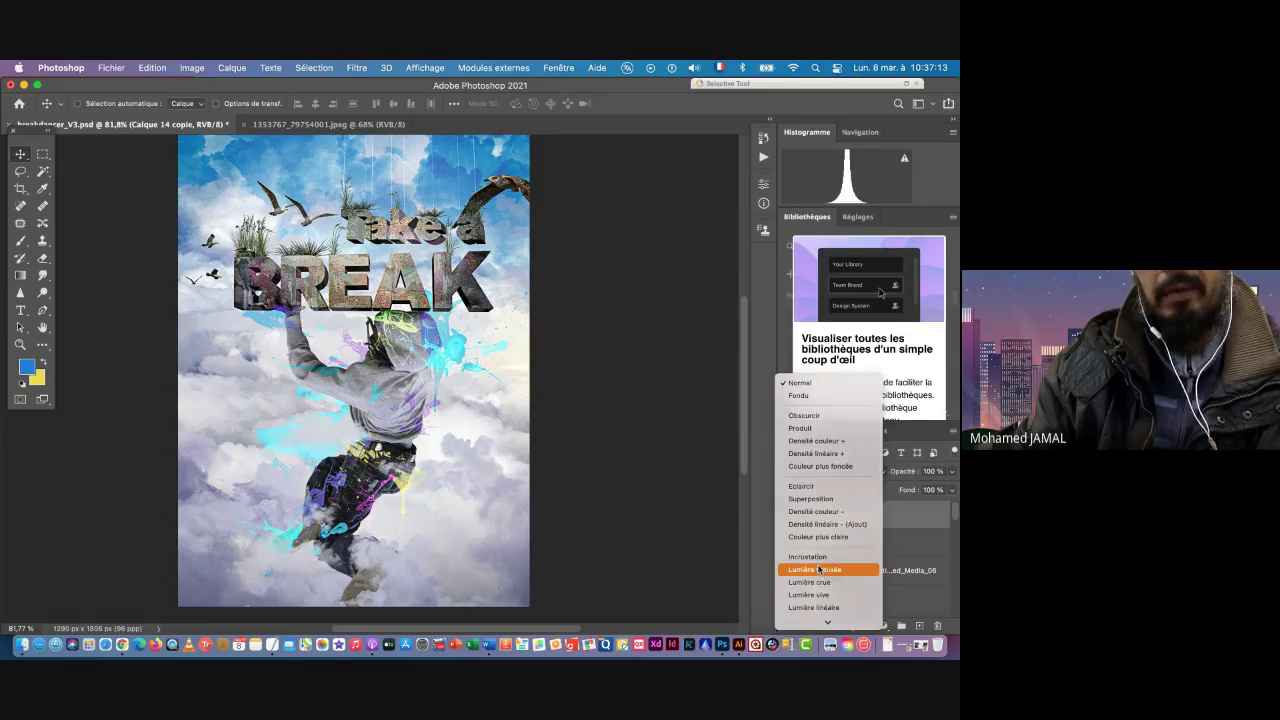
left_click(825, 569)
key("super+space")
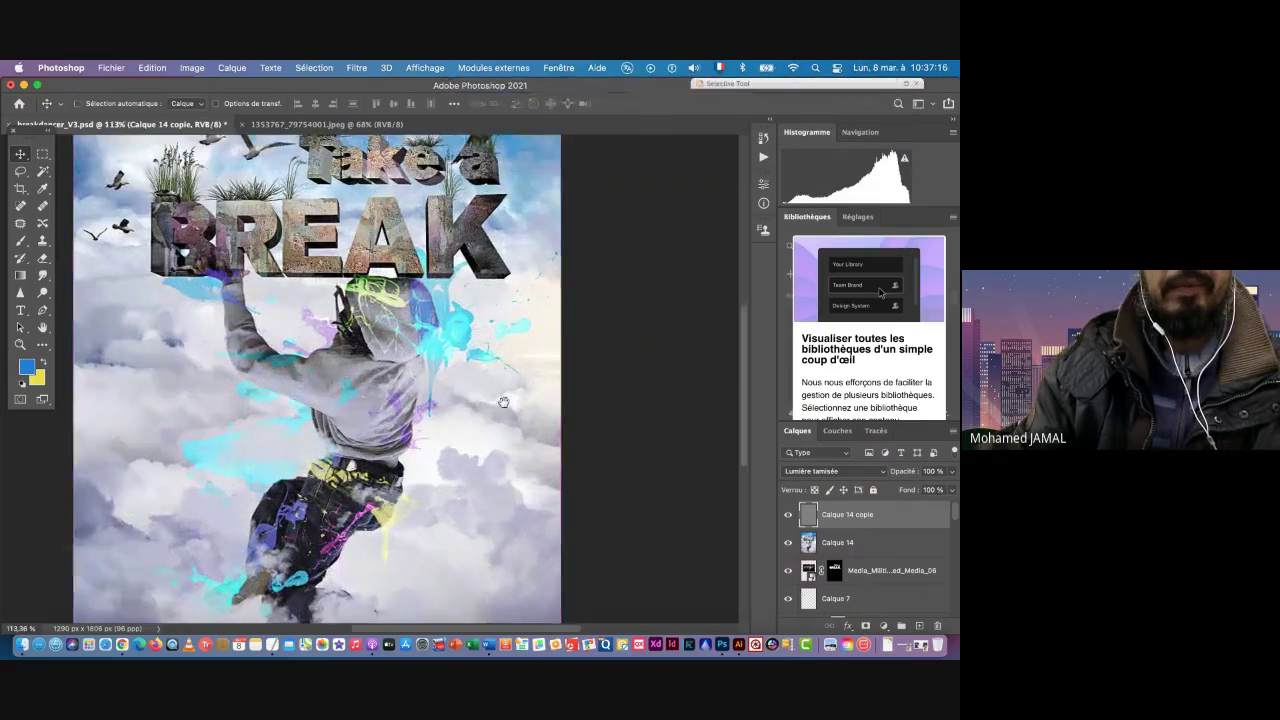
left_click(476, 397)
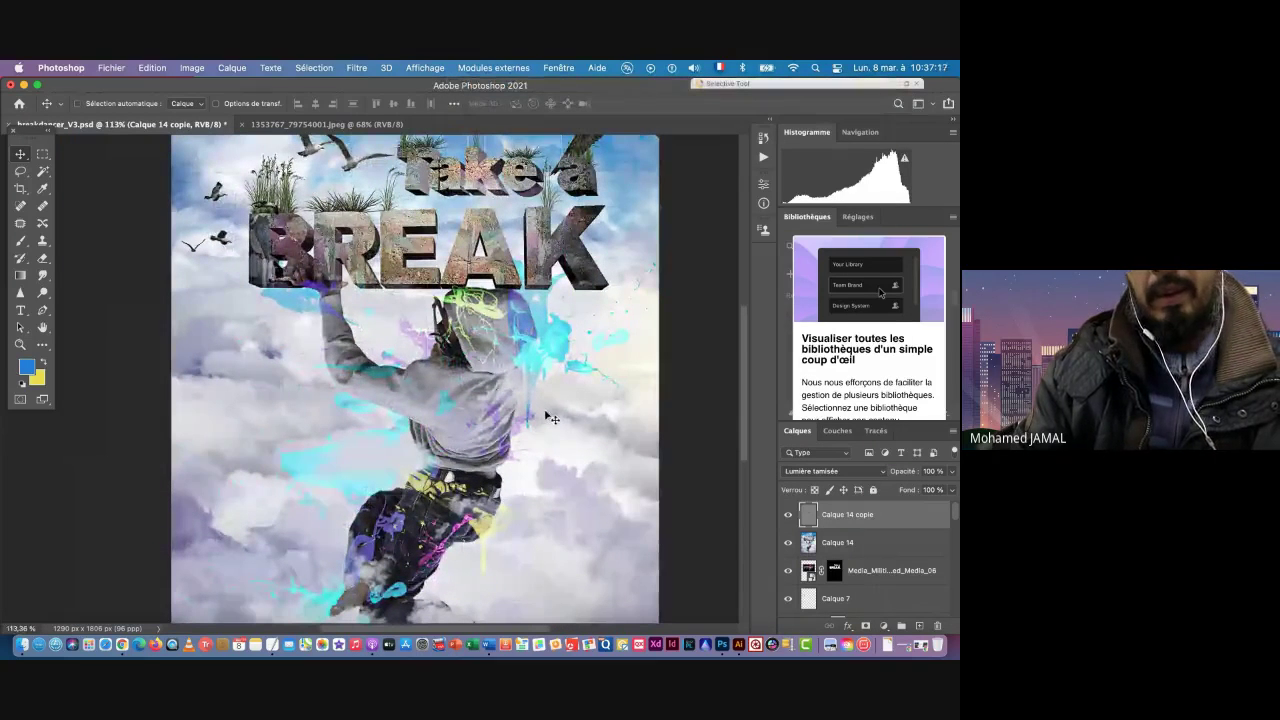
left_click_drag(546, 412, 531, 412)
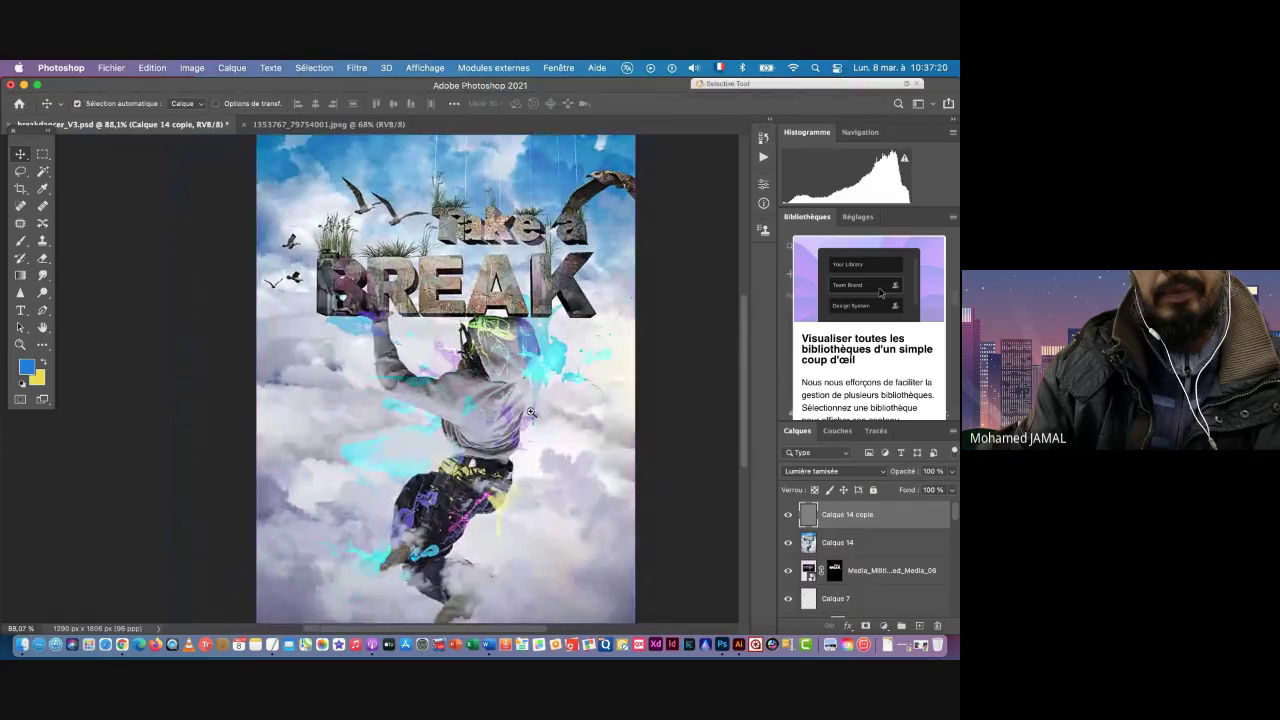
Step: Save breakdancer_V3.psd and show the composition in full-screen mode with the interface panels hidden
key("super+s")
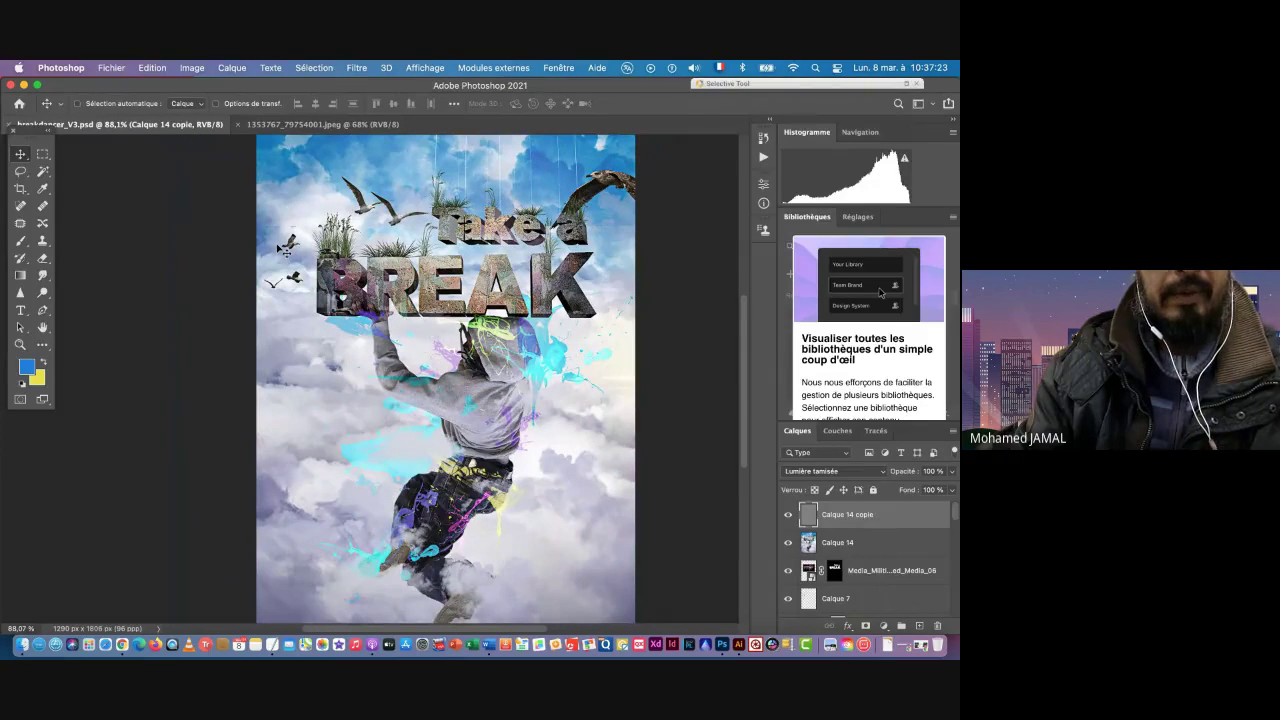
key("Tab")
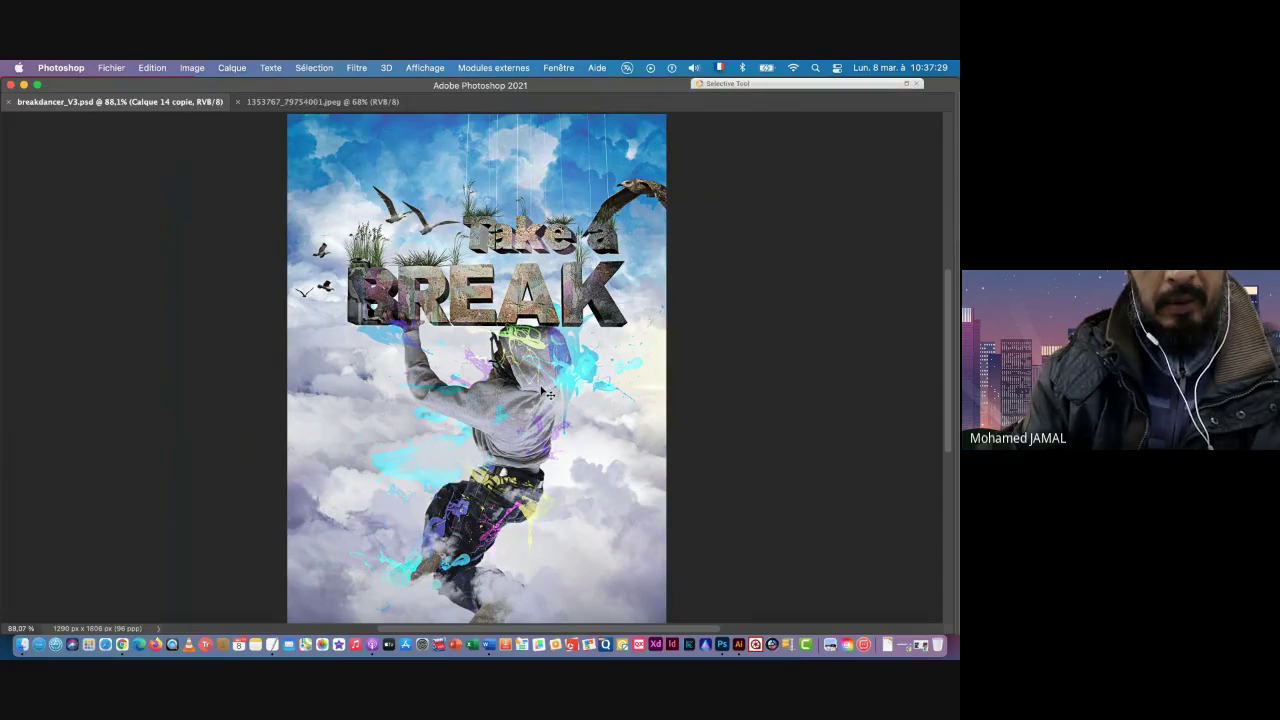
key("f")
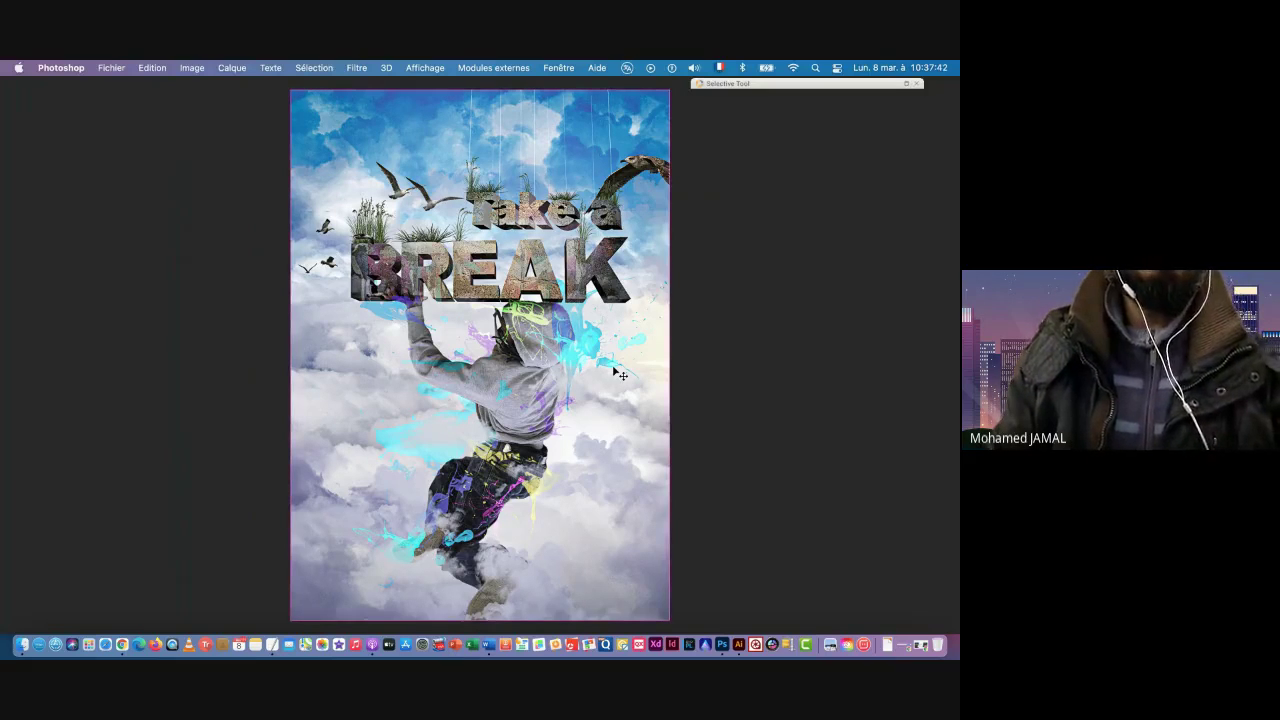
Step: Switch to Chrome, go to the ongoing Google Meet call and open its additional options
key("super+Tab")
key("super+Tab")
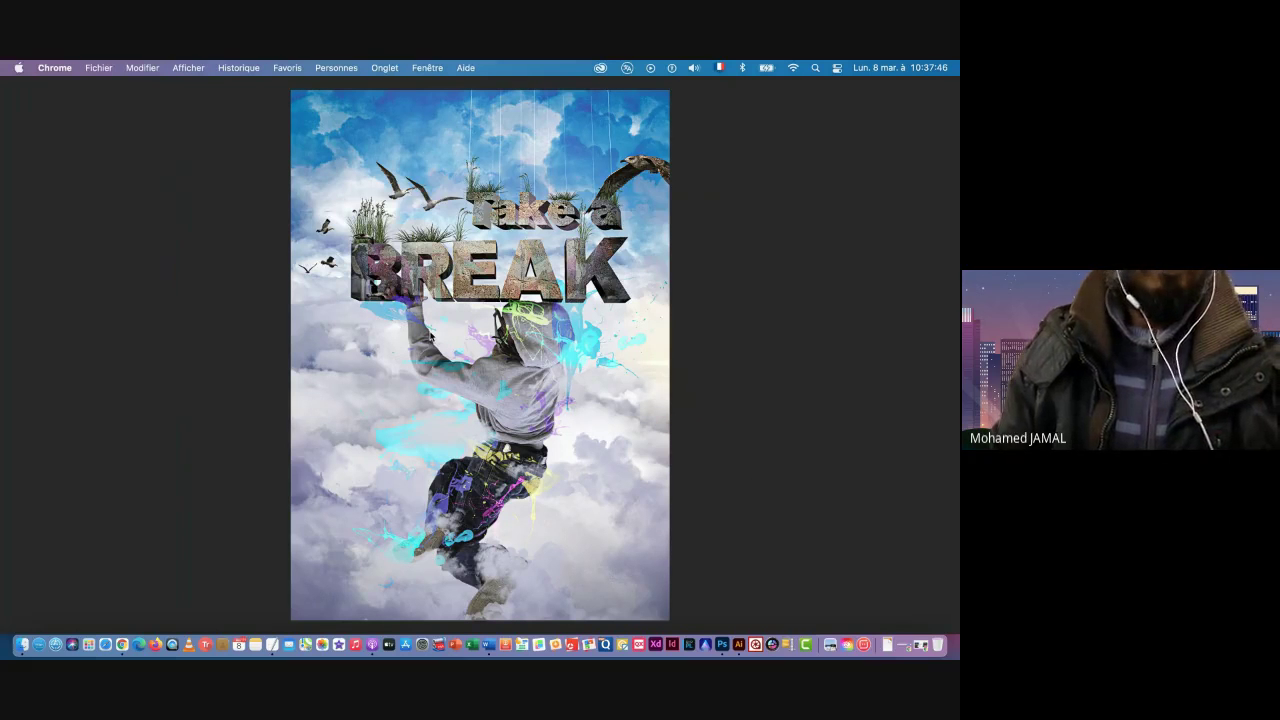
left_click(229, 293)
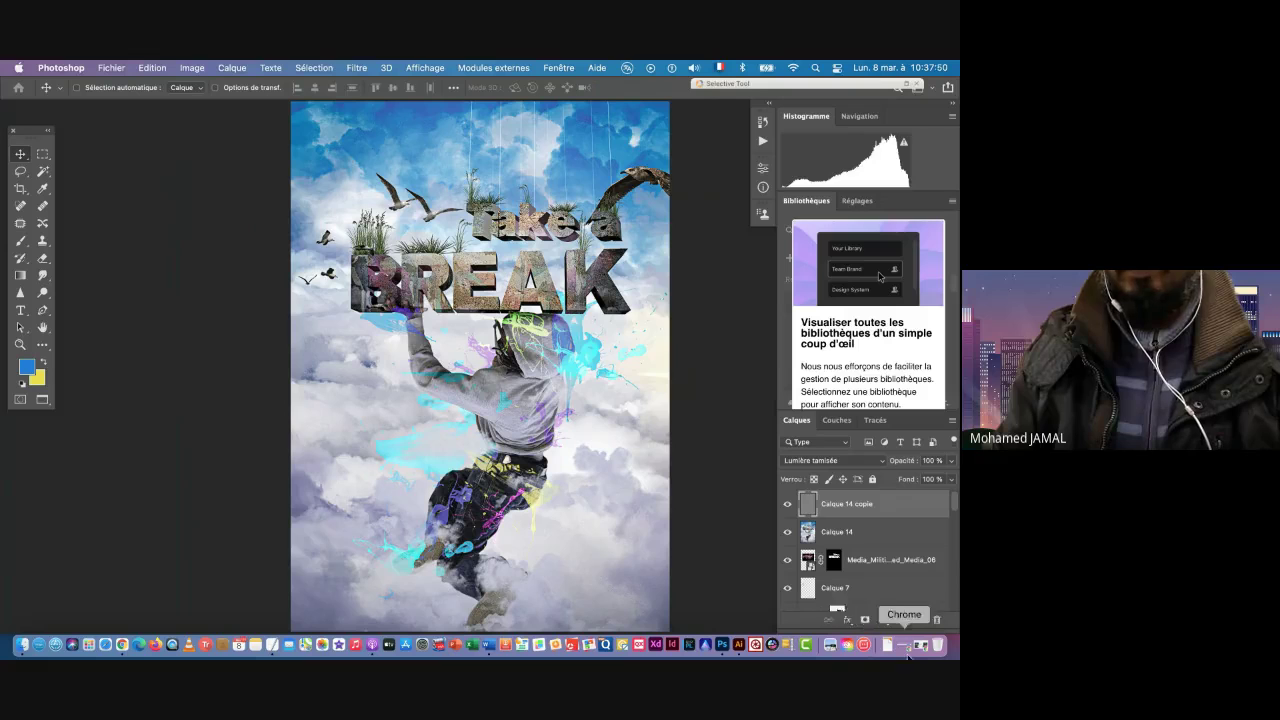
left_click(921, 646)
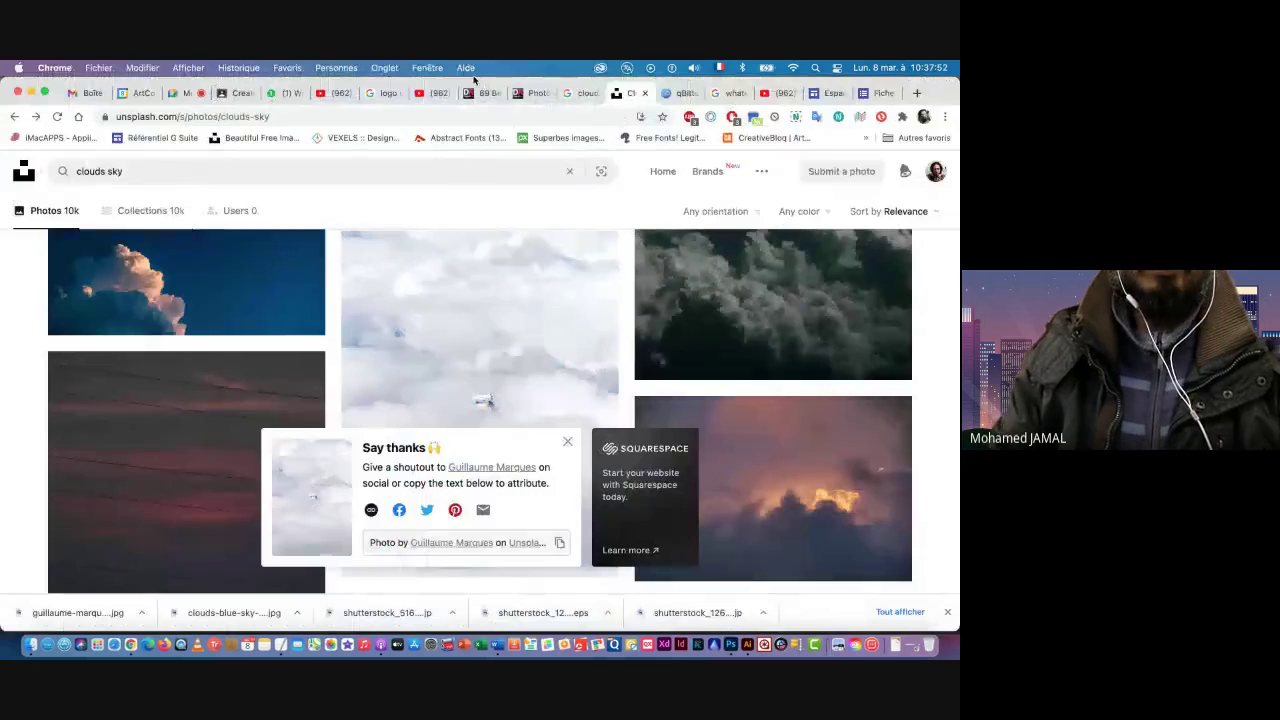
left_click(185, 93)
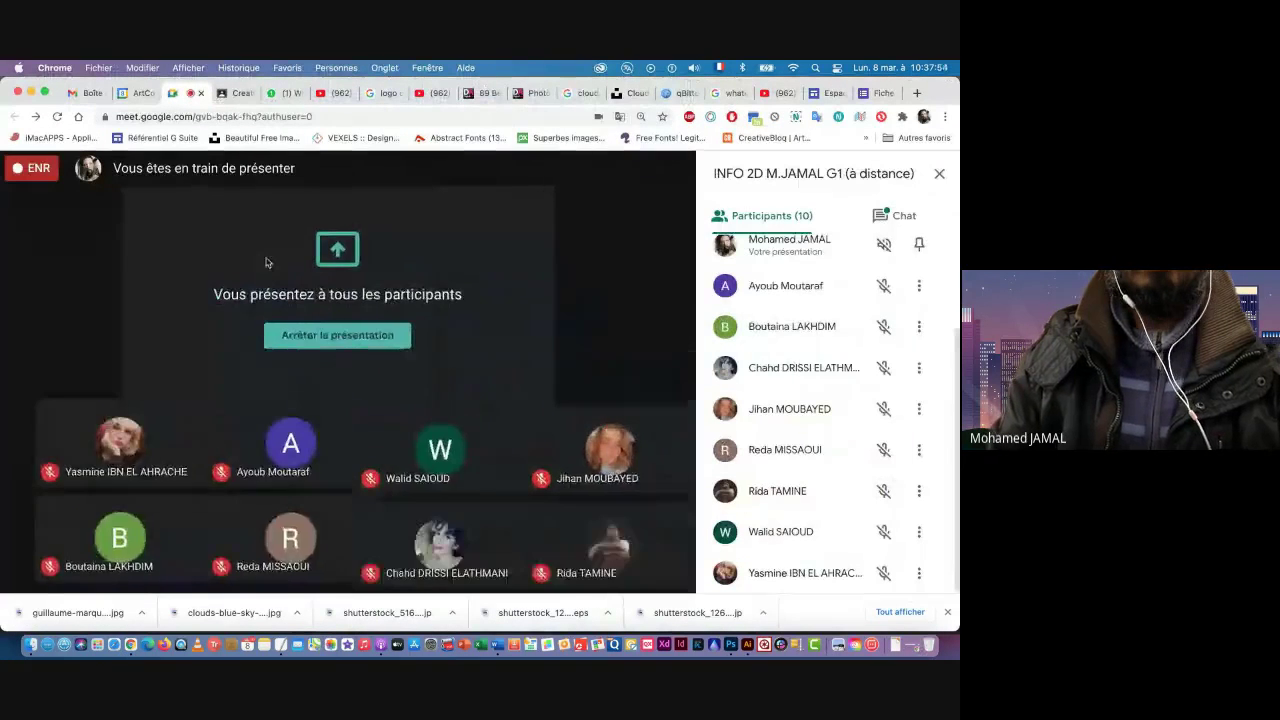
left_click(673, 561)
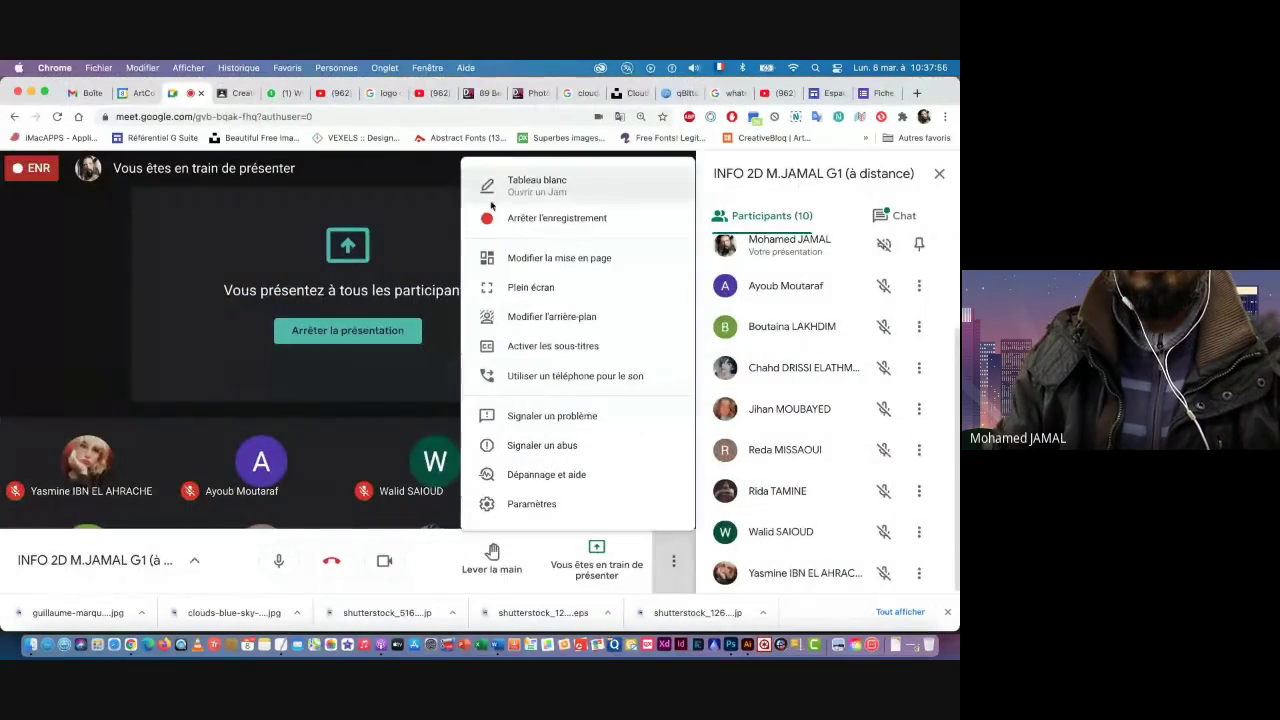